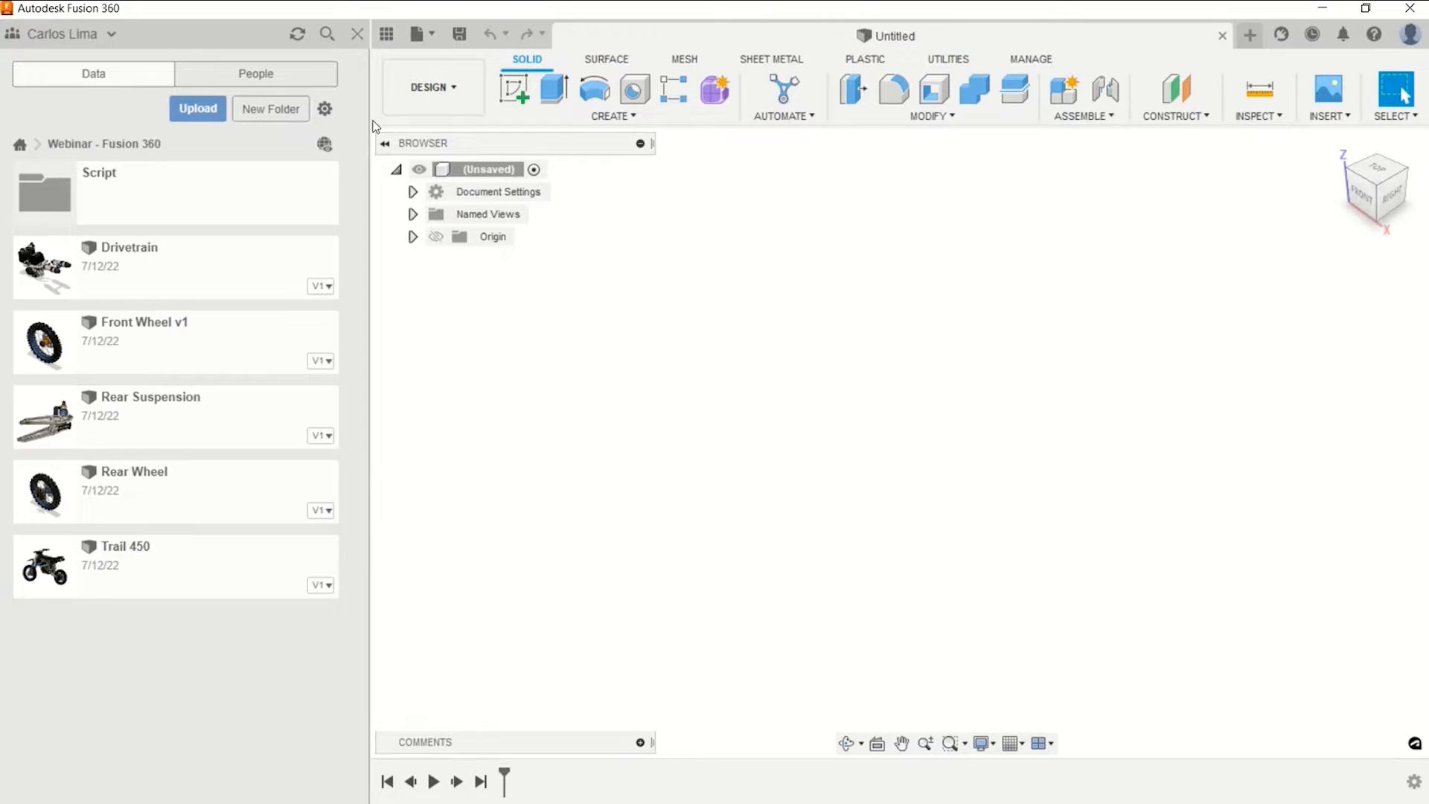
# Hide the project data list and switch the application to working offline.
pyautogui.click(386, 35)
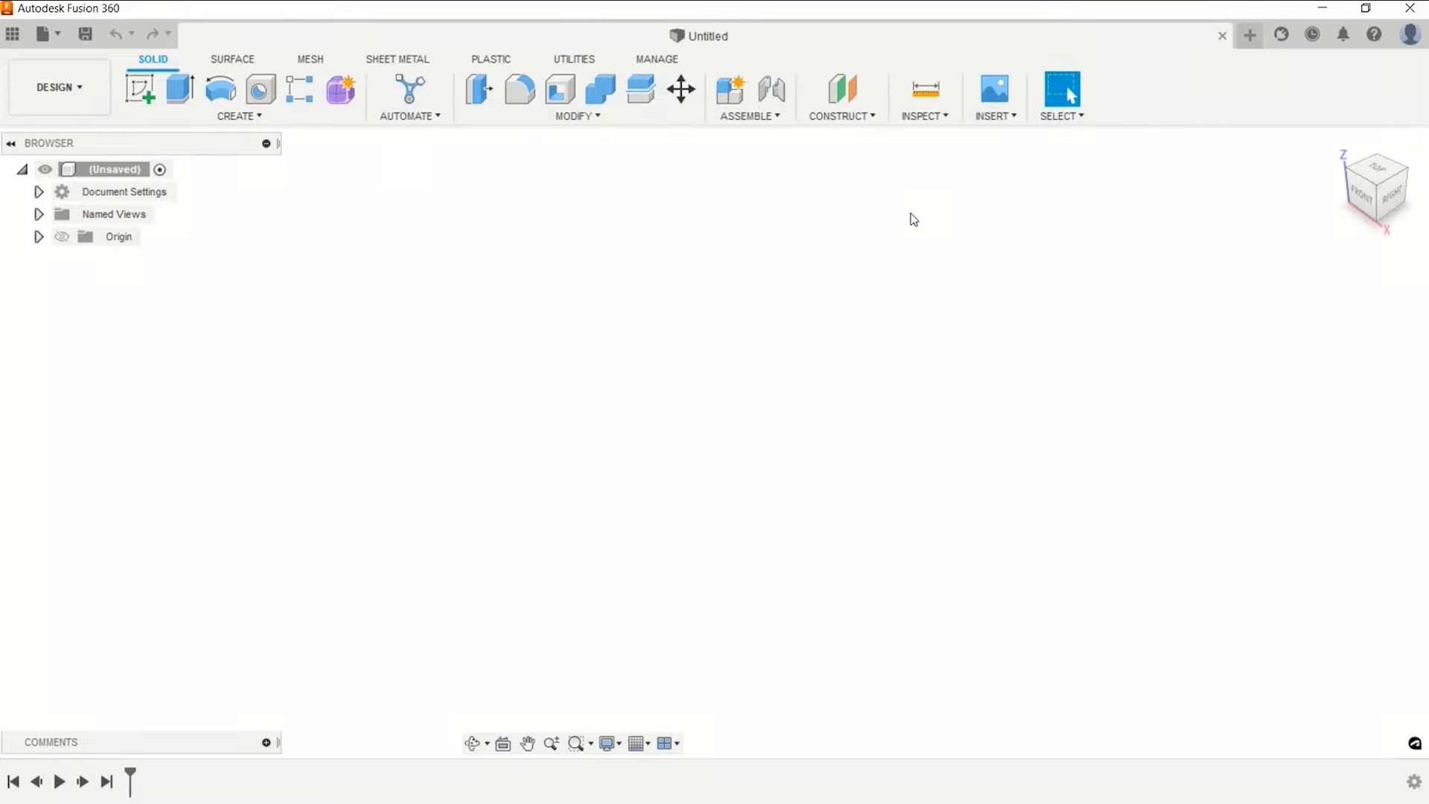
pyautogui.click(1313, 38)
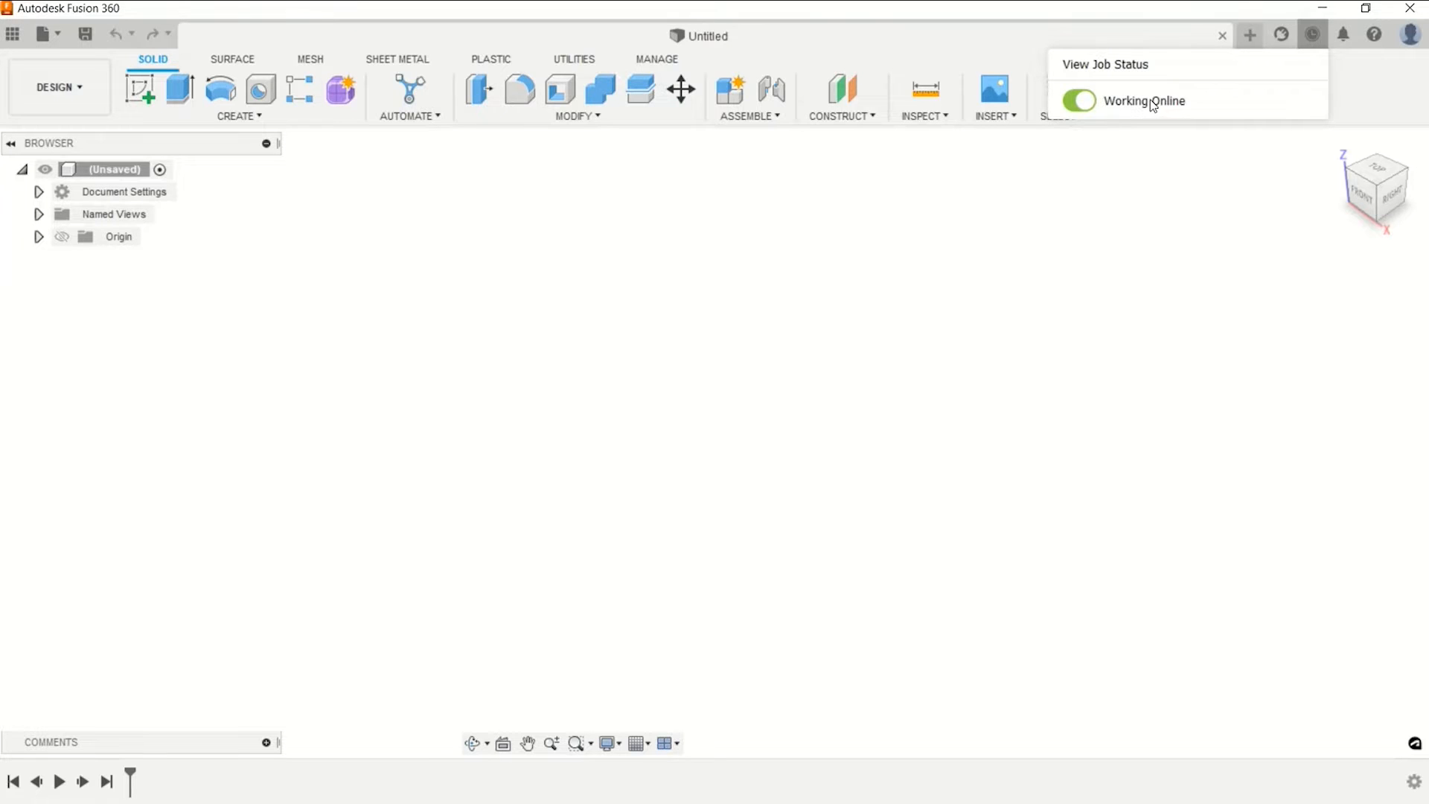
pyautogui.click(1083, 101)
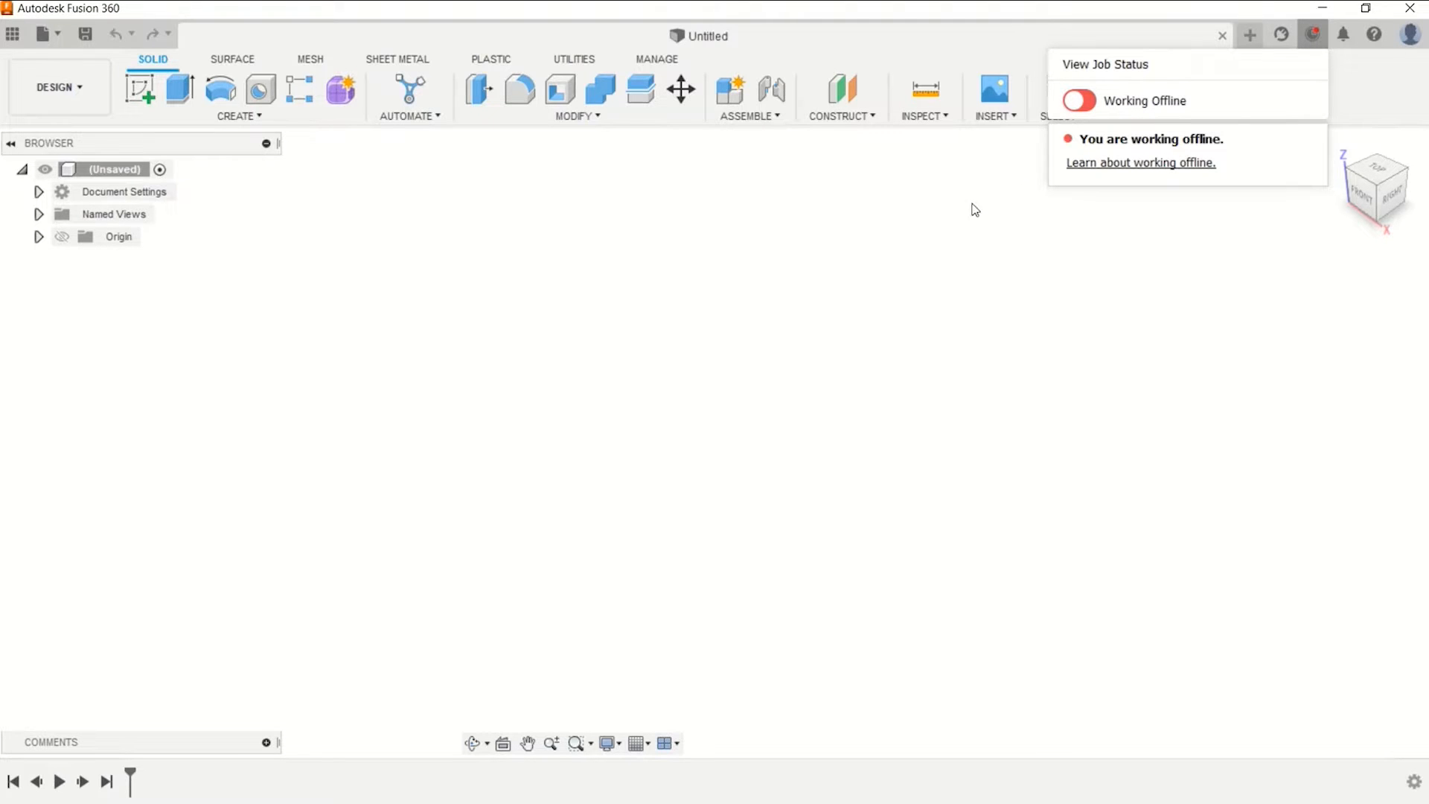
pyautogui.click(955, 222)
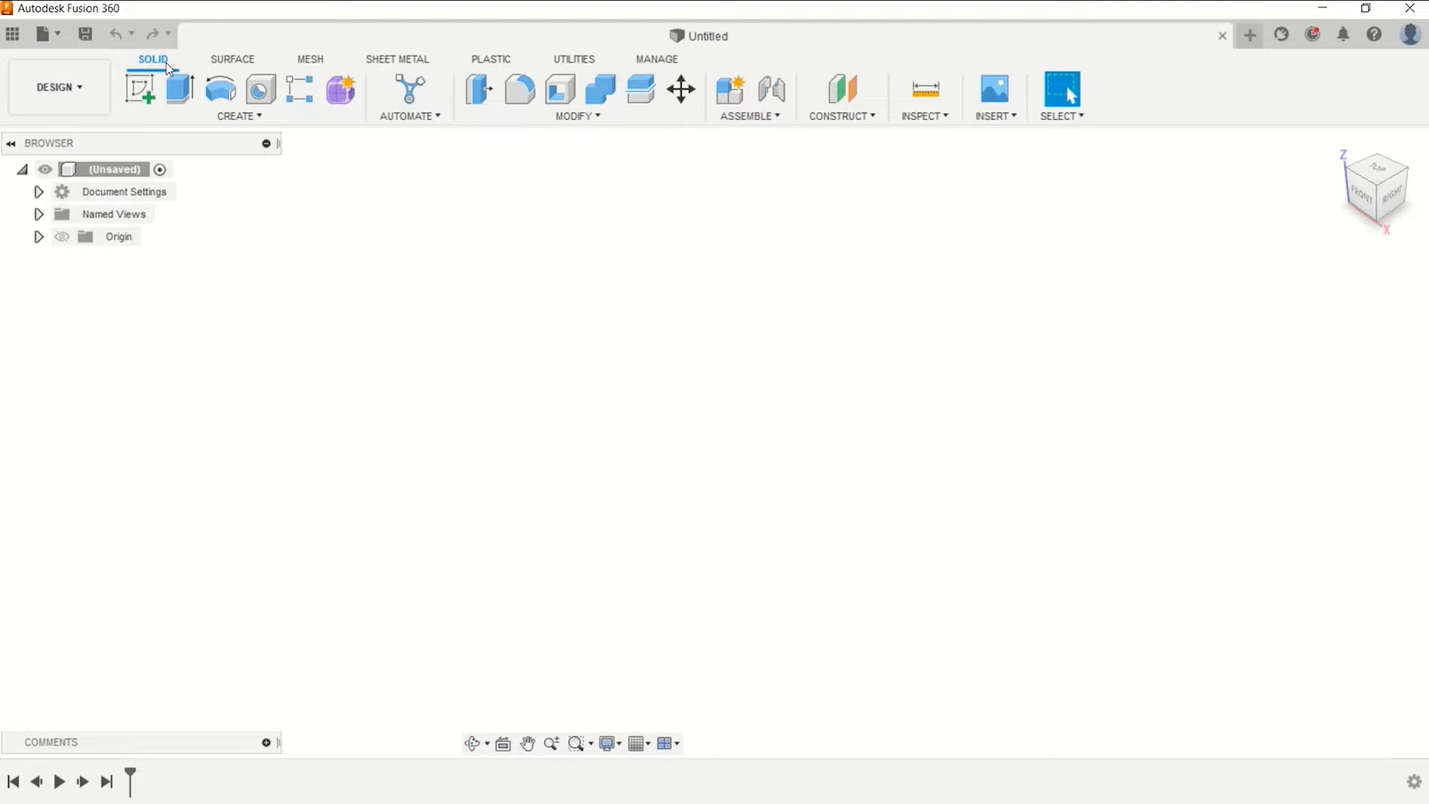
# Review the Surface, Mesh, Sheet Metal and Plastic toolsets and the available workspaces, and return to the Solid tools.
pyautogui.click(252, 61)
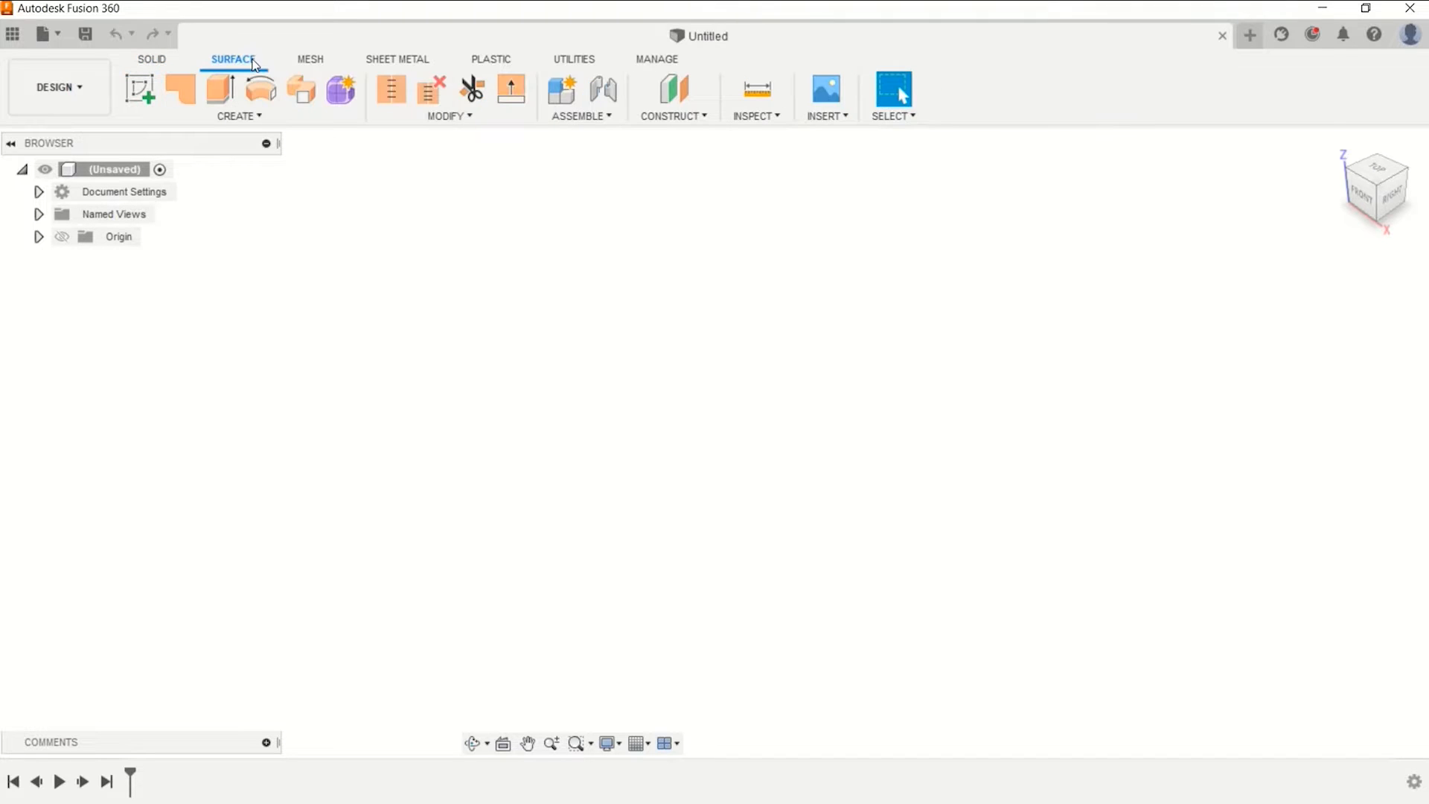
pyautogui.click(311, 61)
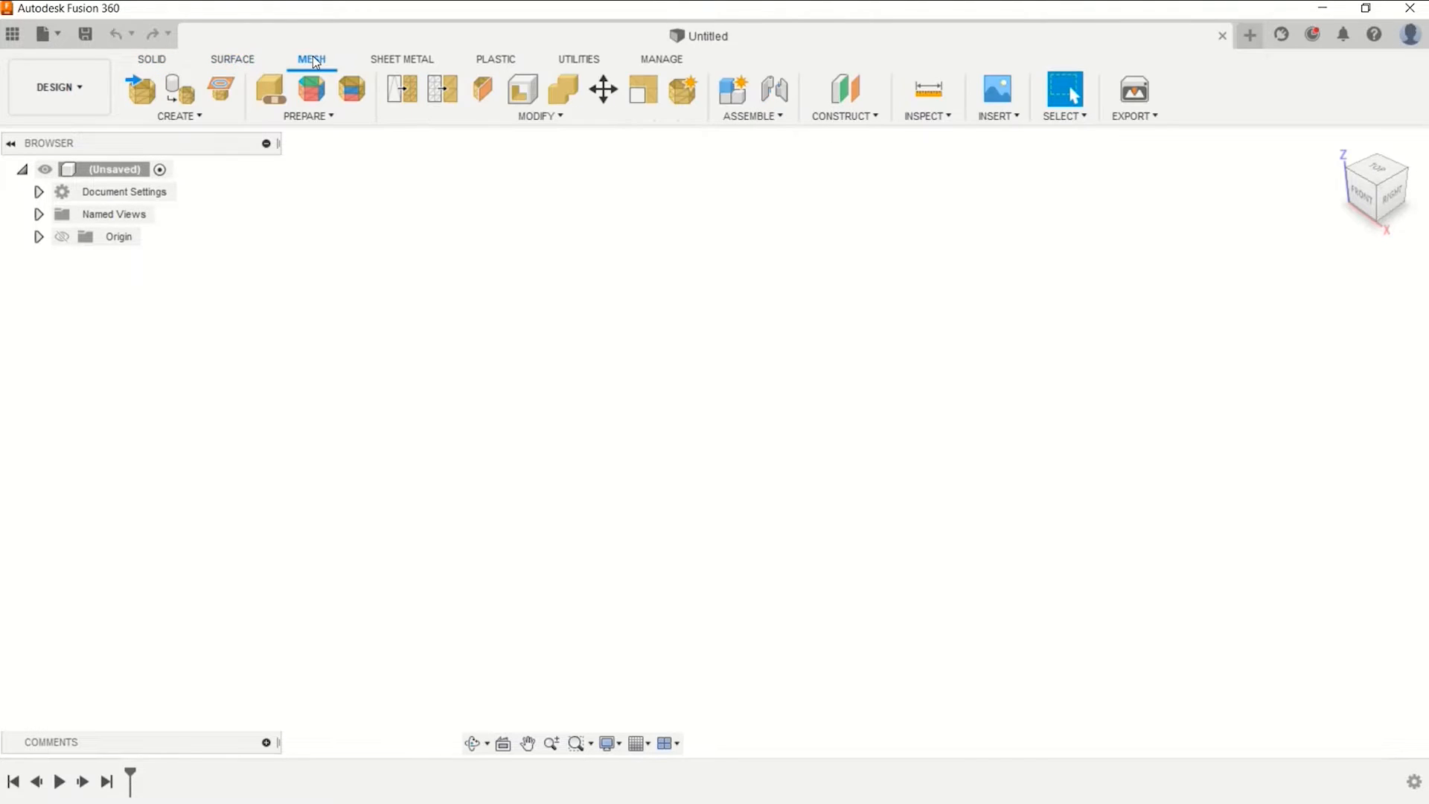
pyautogui.click(381, 61)
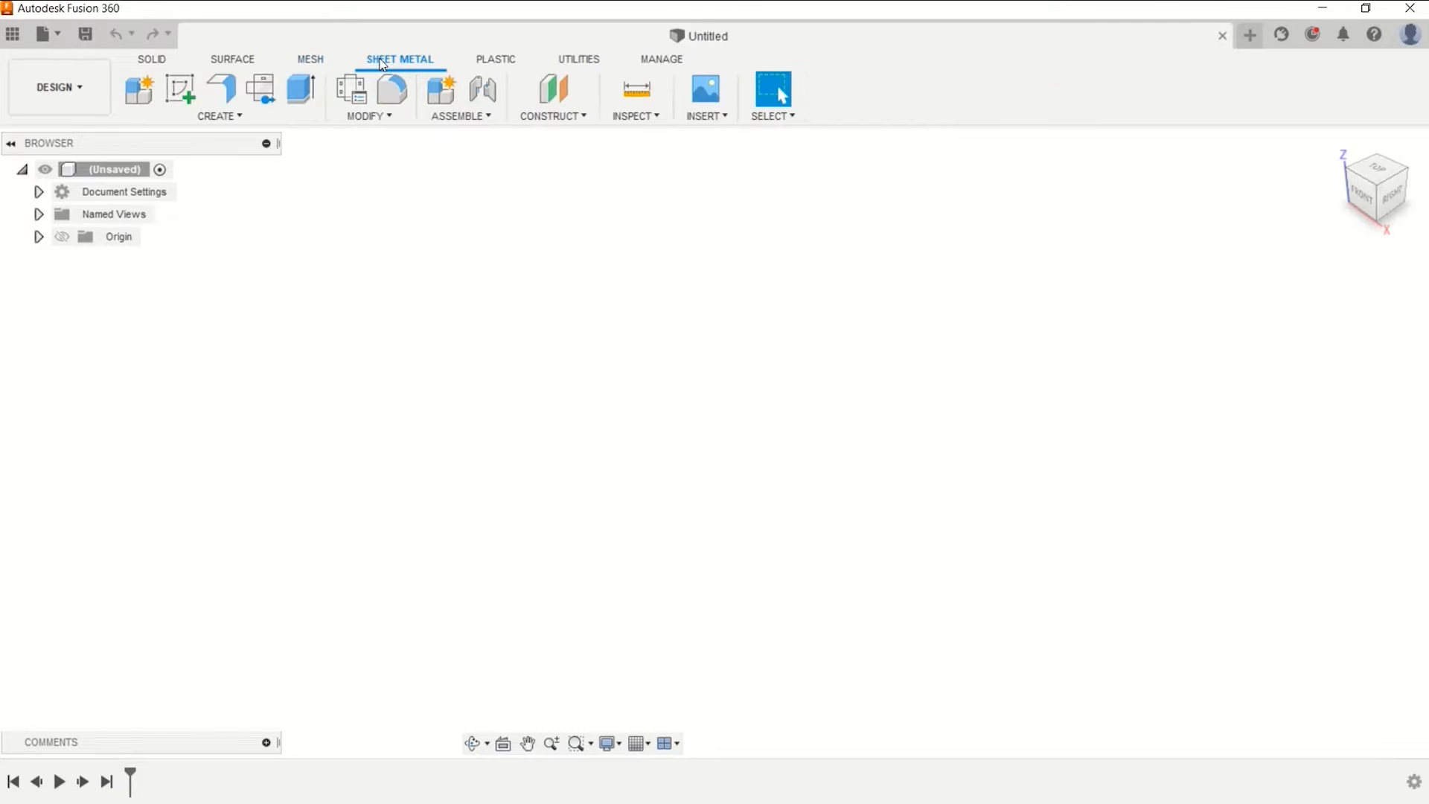
pyautogui.click(484, 64)
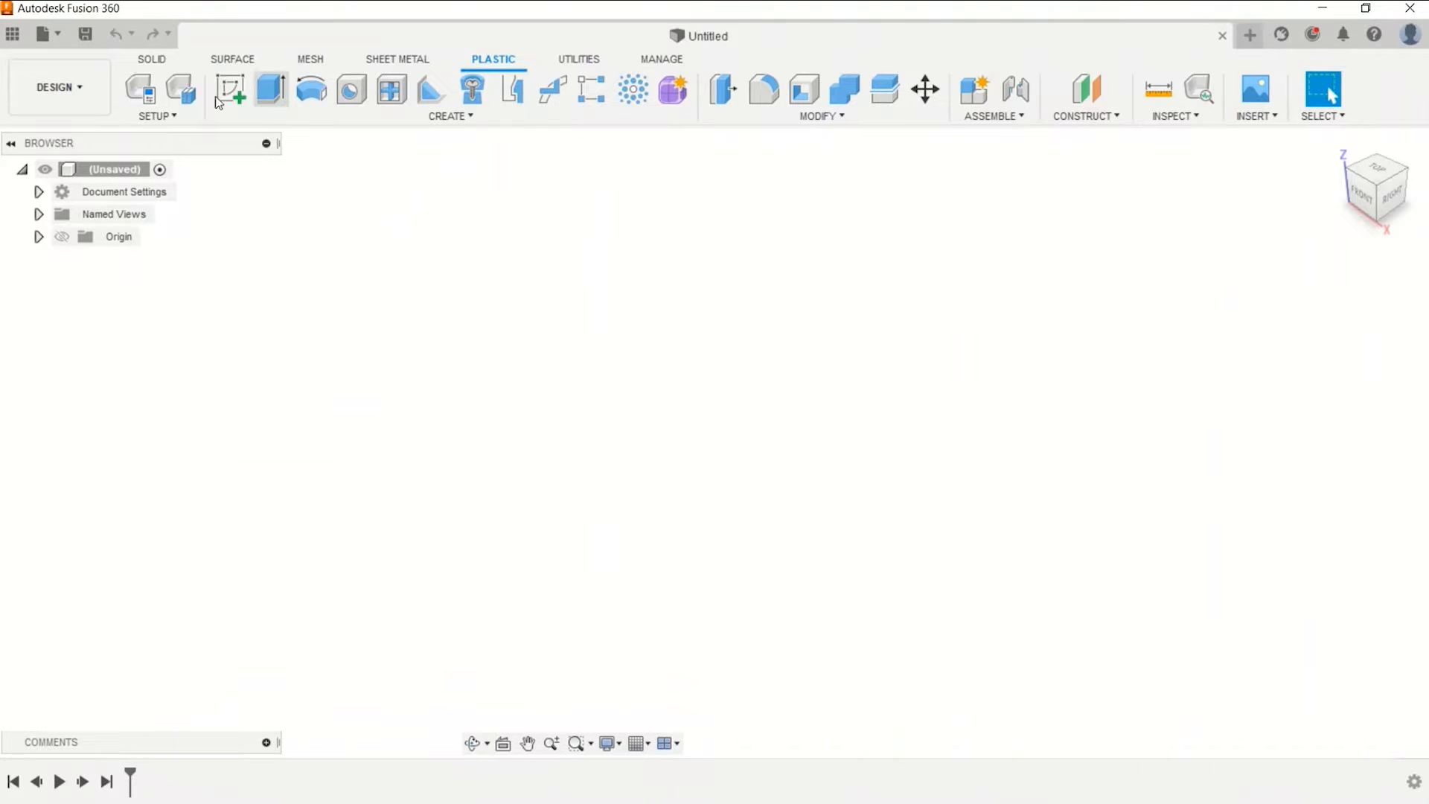
pyautogui.click(101, 93)
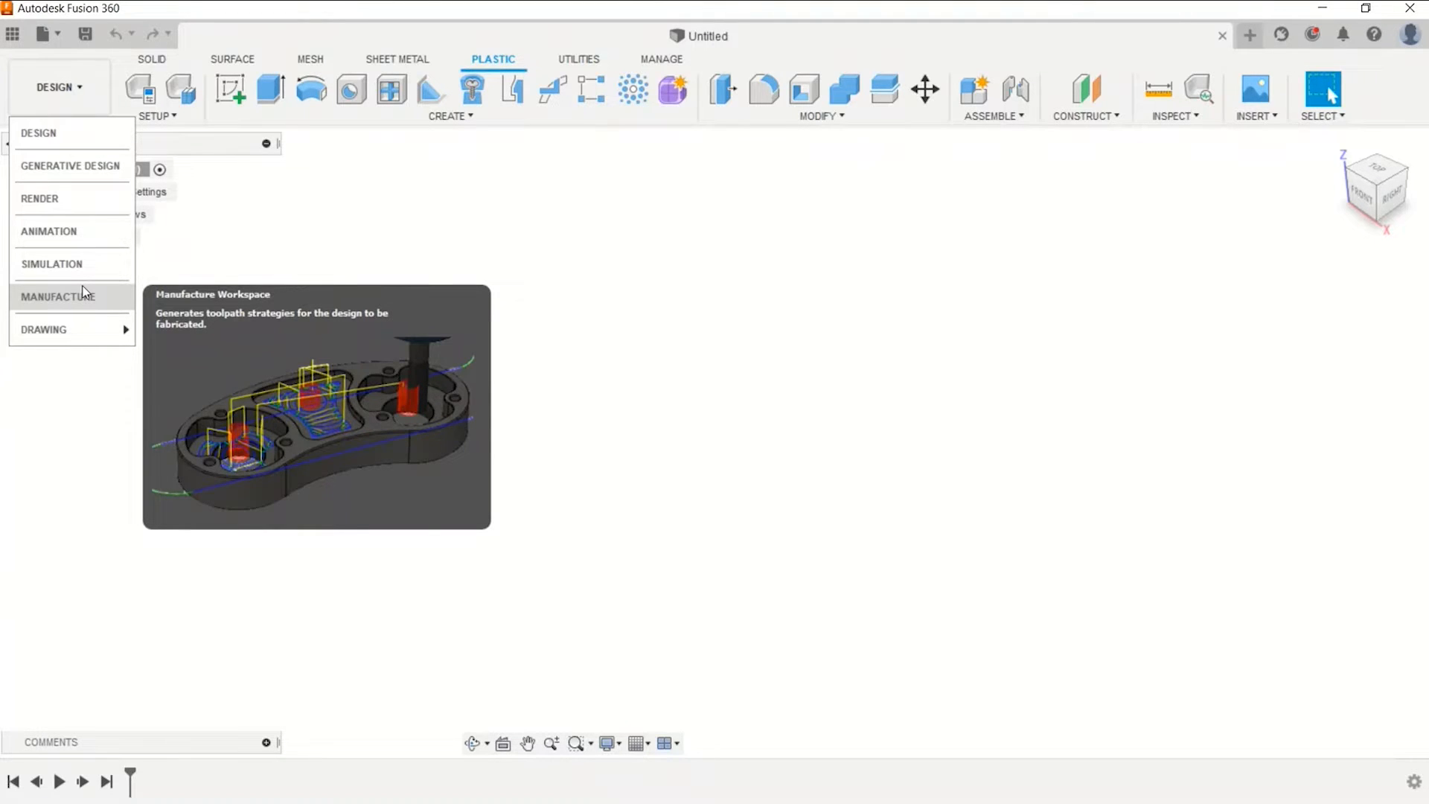
pyautogui.moveTo(83, 339)
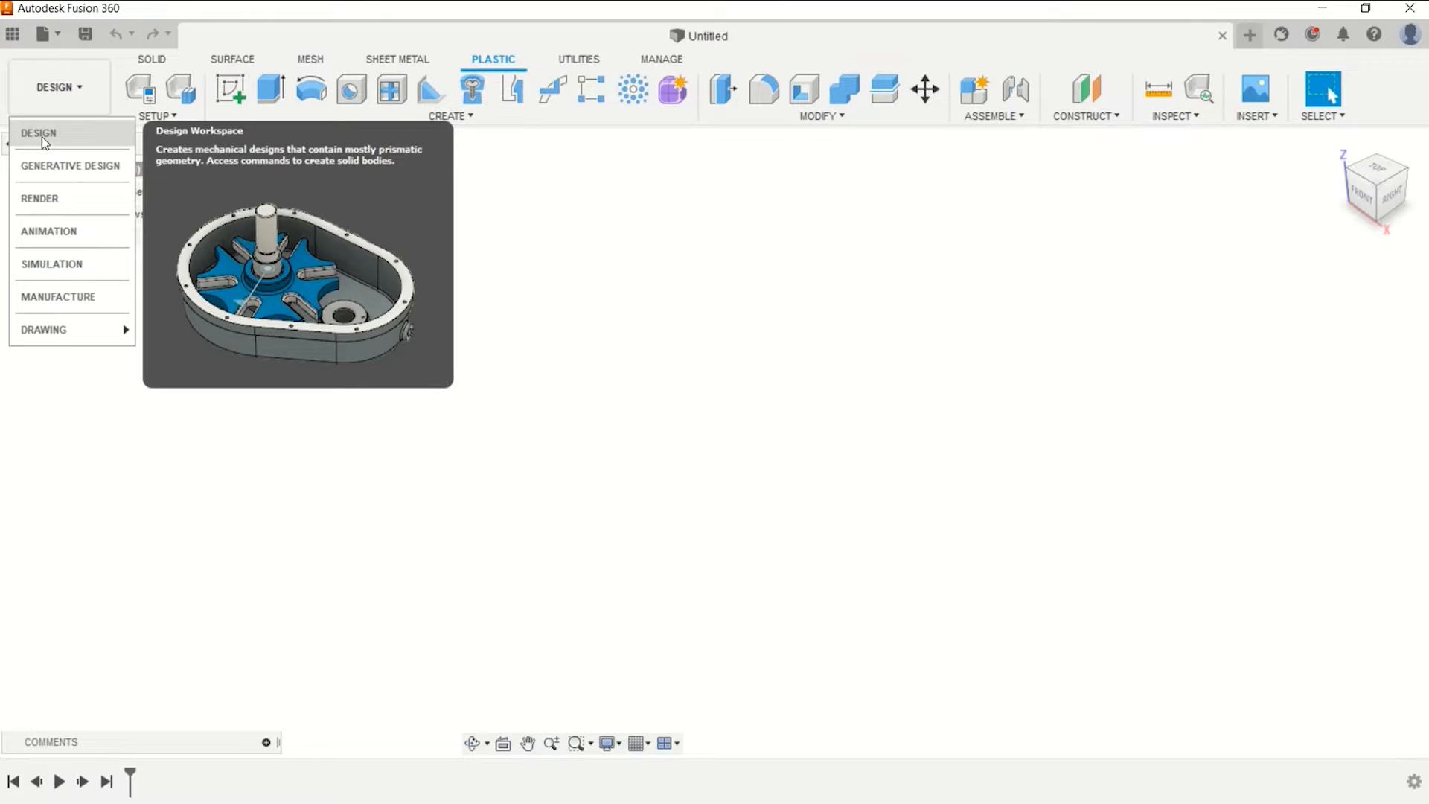
pyautogui.click(157, 58)
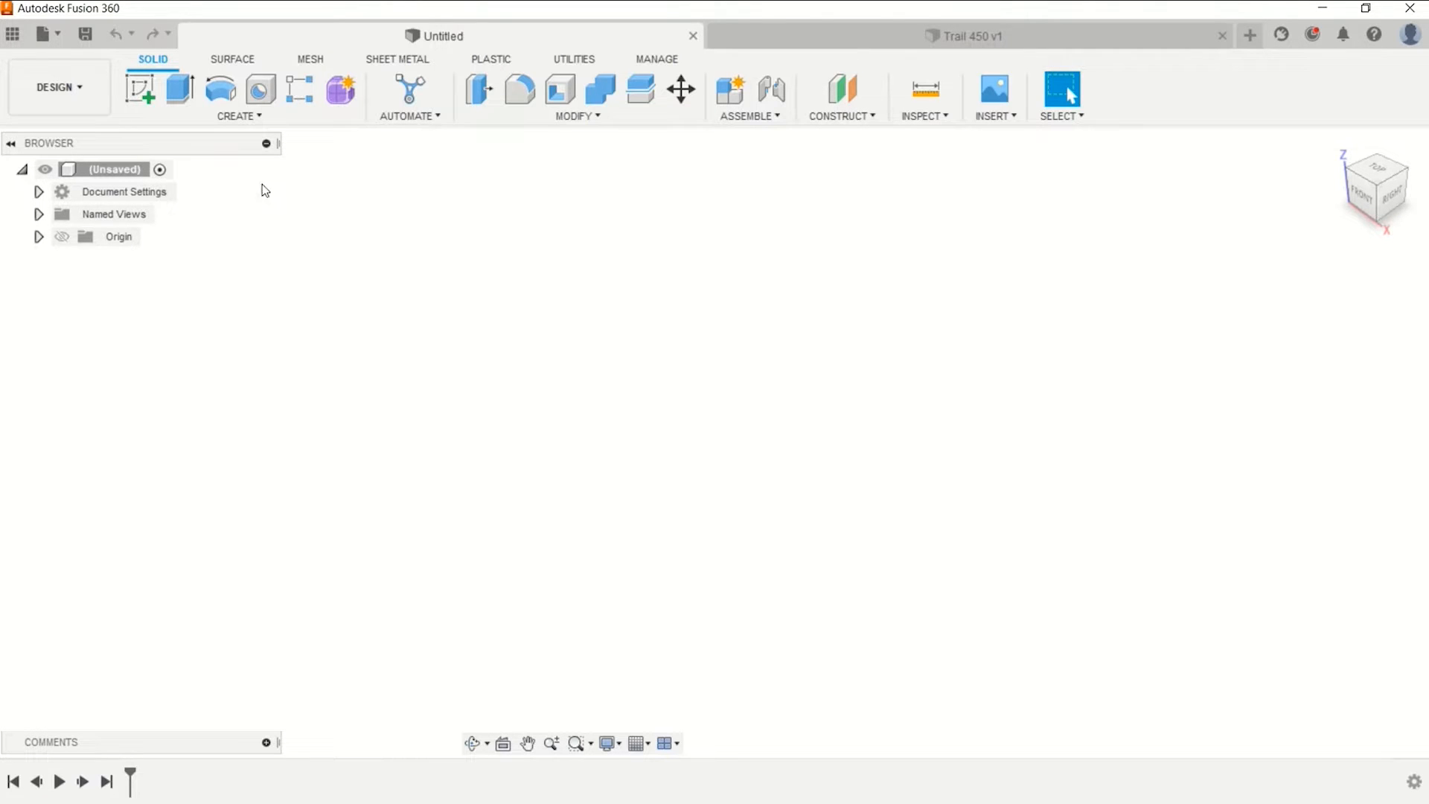
# Bring up the Trail 450 design with the project data list hidden, and close the empty Untitled design.
pyautogui.click(13, 35)
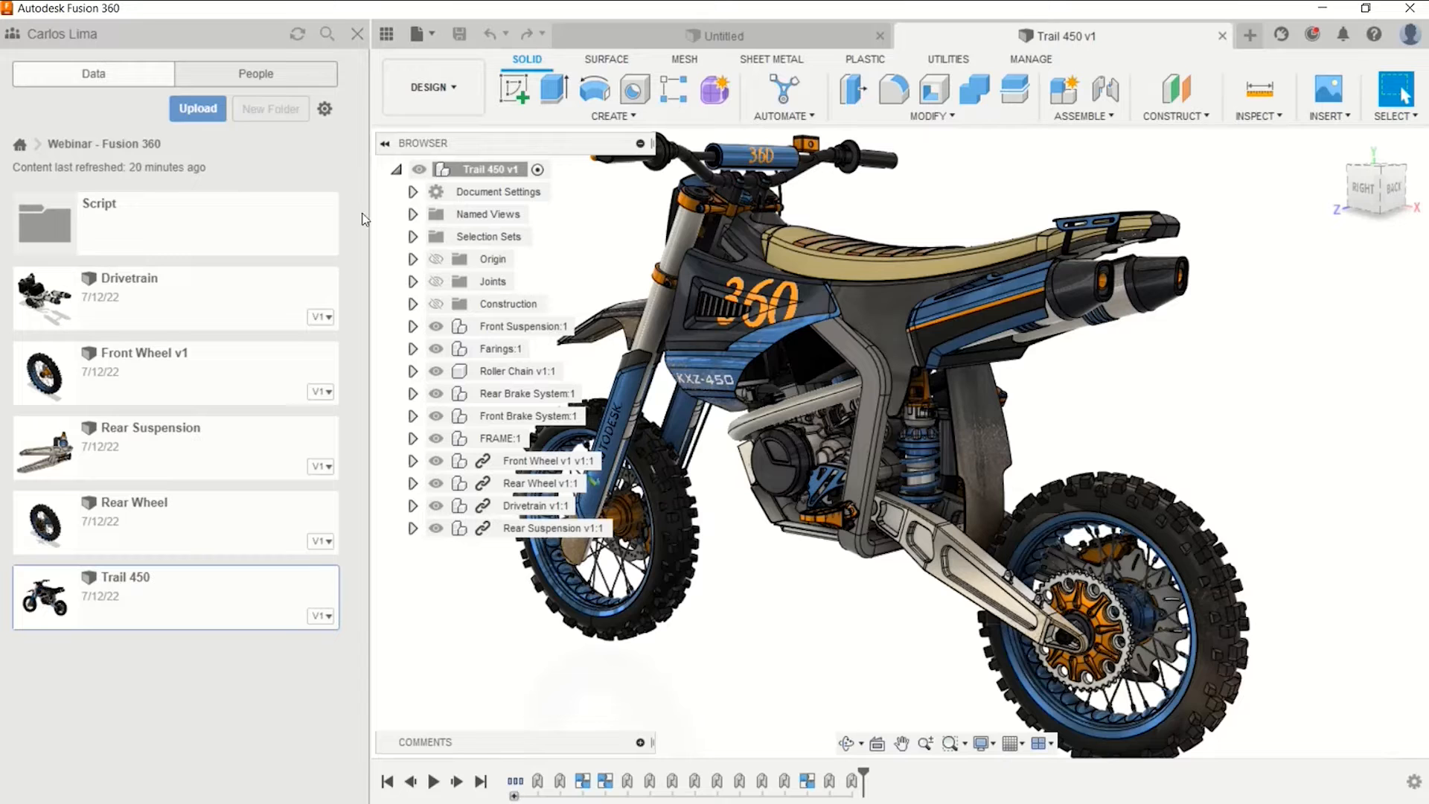
pyautogui.click(386, 35)
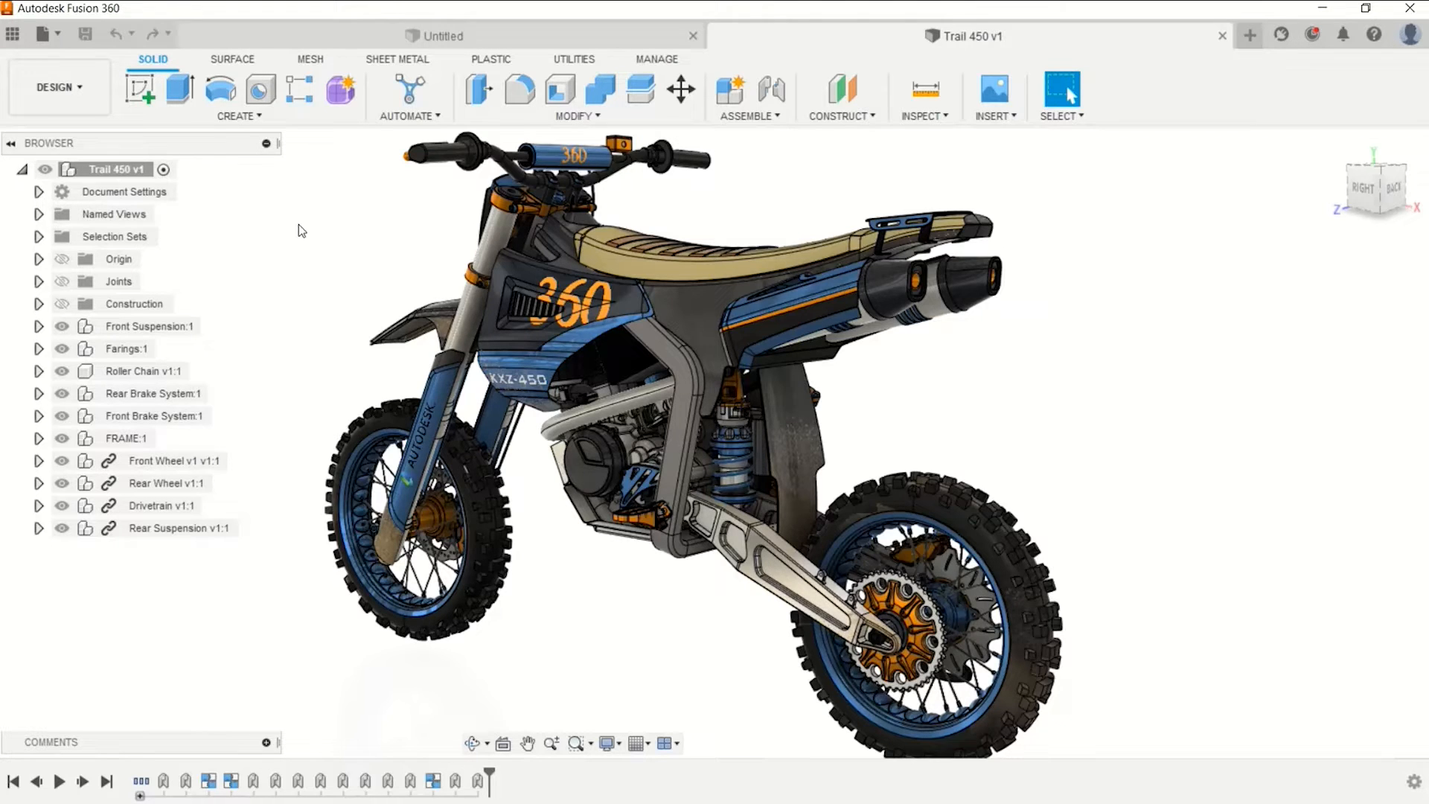
pyautogui.click(693, 36)
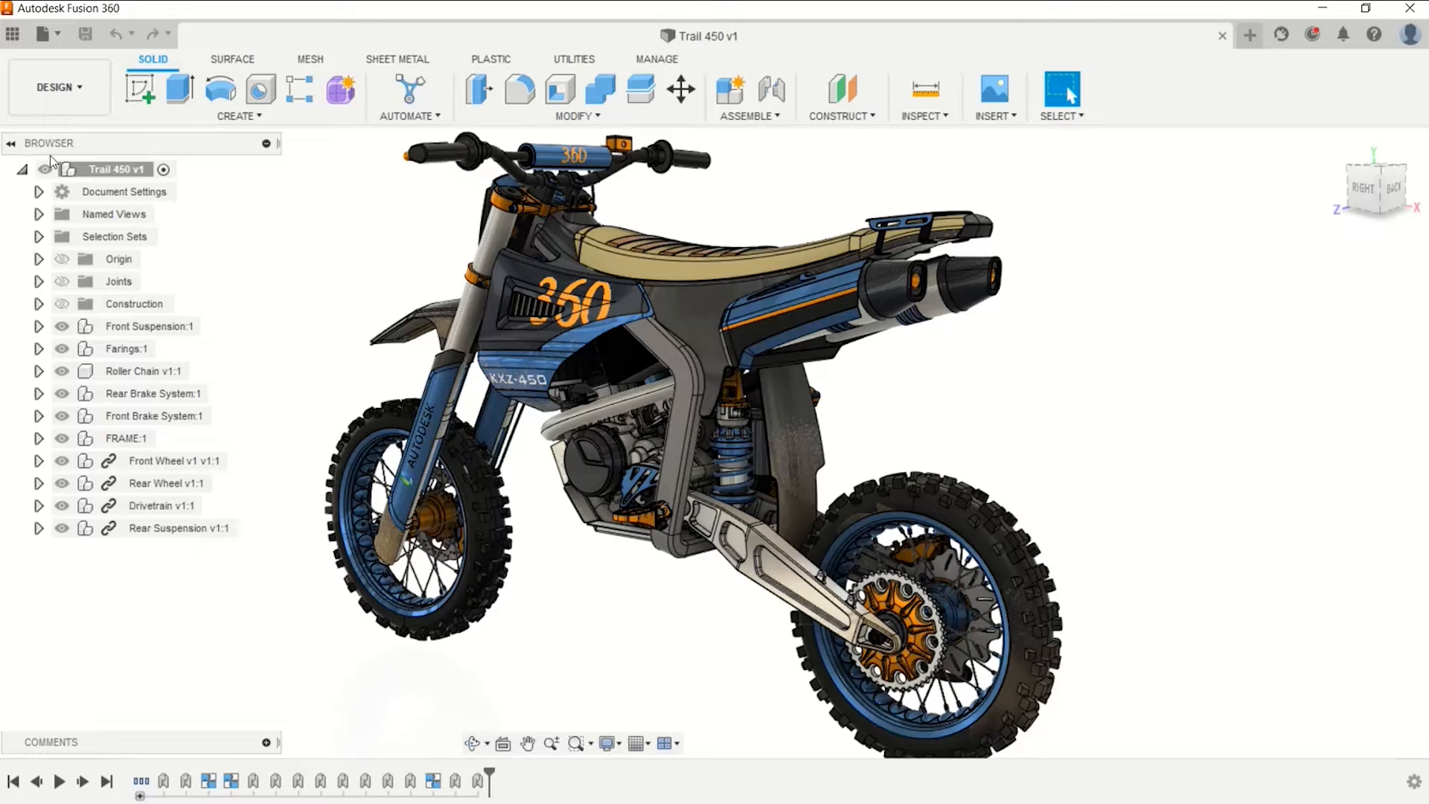
# Collapse and re-expand the Trail 450 component tree to examine the assembly's structure.
pyautogui.click(24, 172)
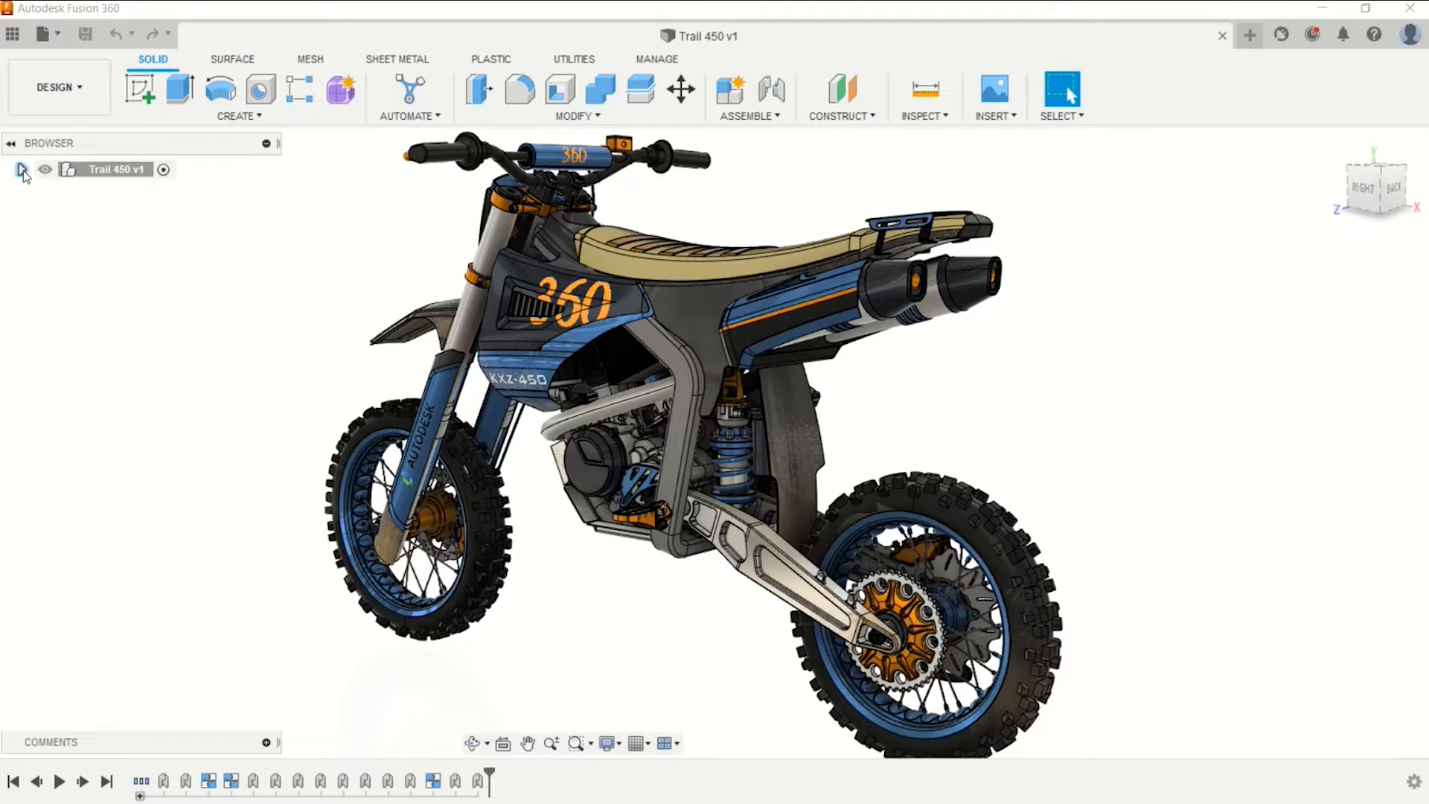
pyautogui.click(24, 171)
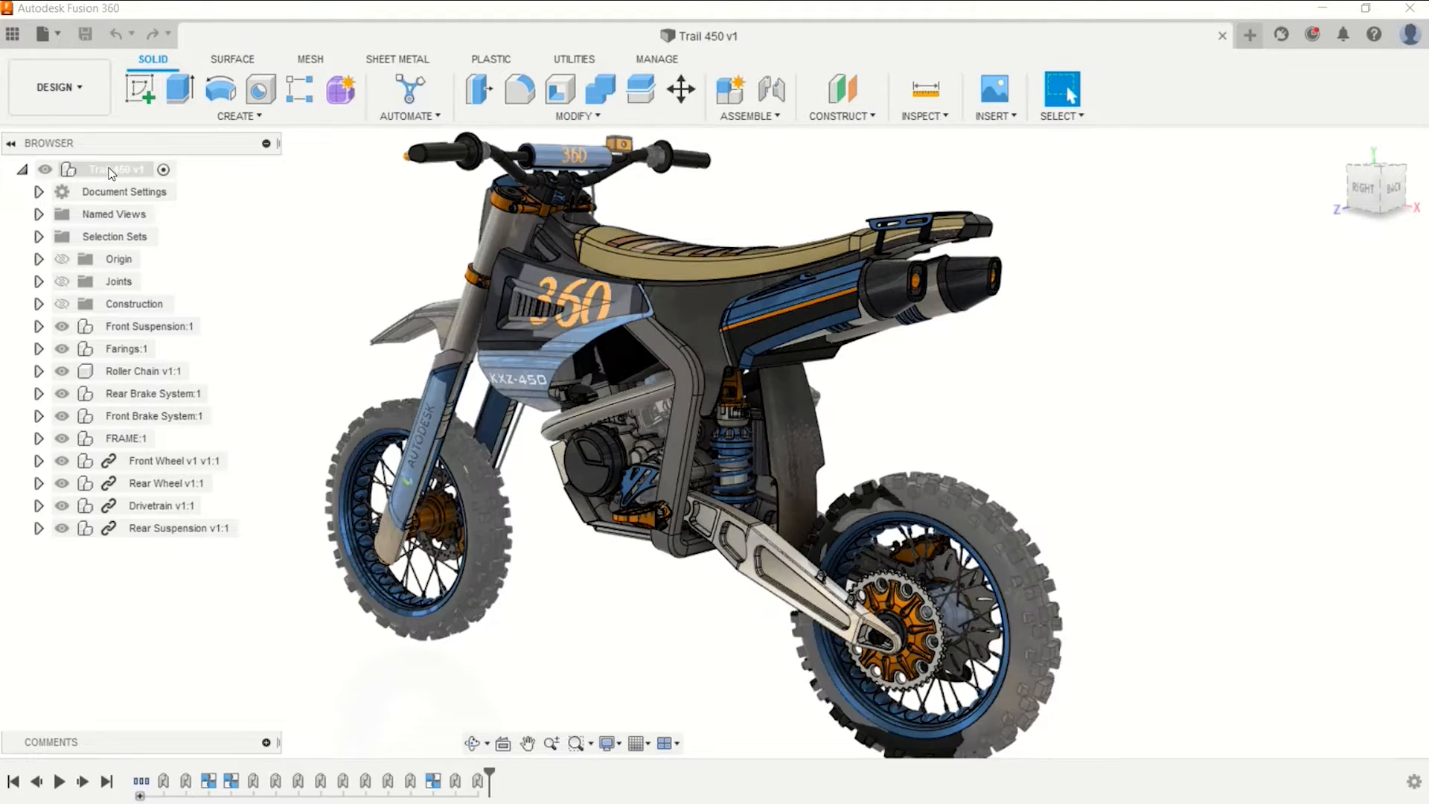
pyautogui.click(112, 170)
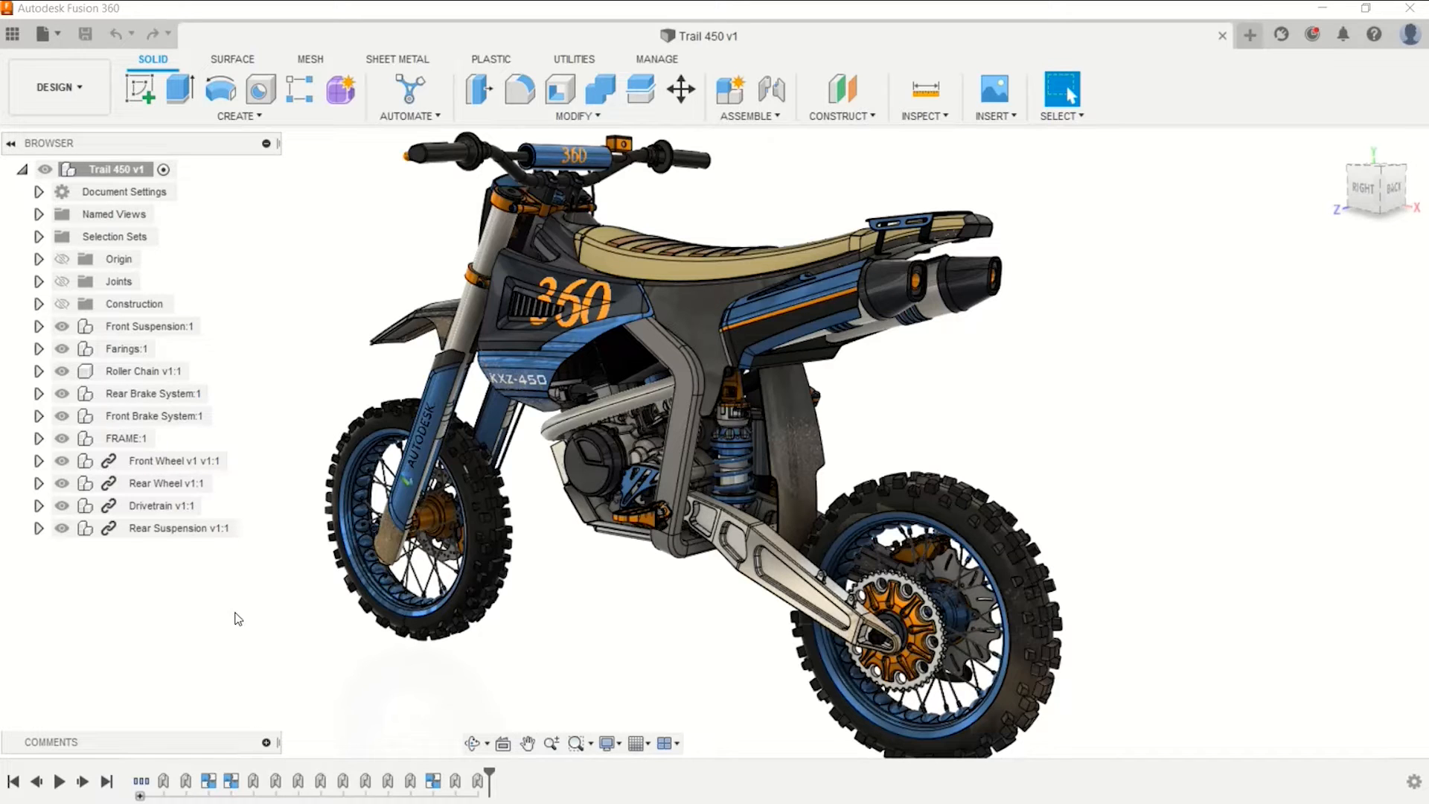
# Open the linked Rear Suspension component of the motorcycle as its own design.
pyautogui.click(191, 530)
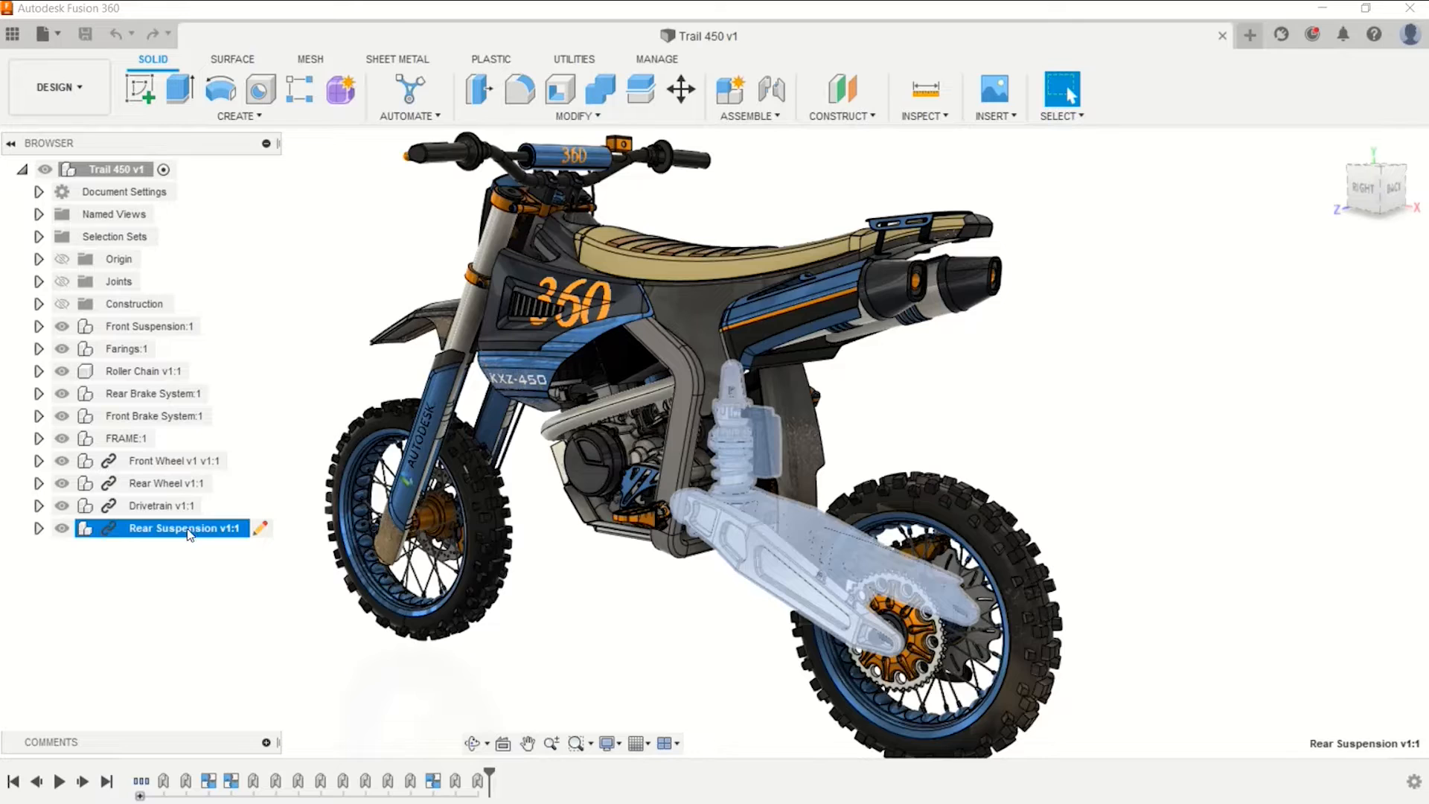
pyautogui.rightClick(189, 532)
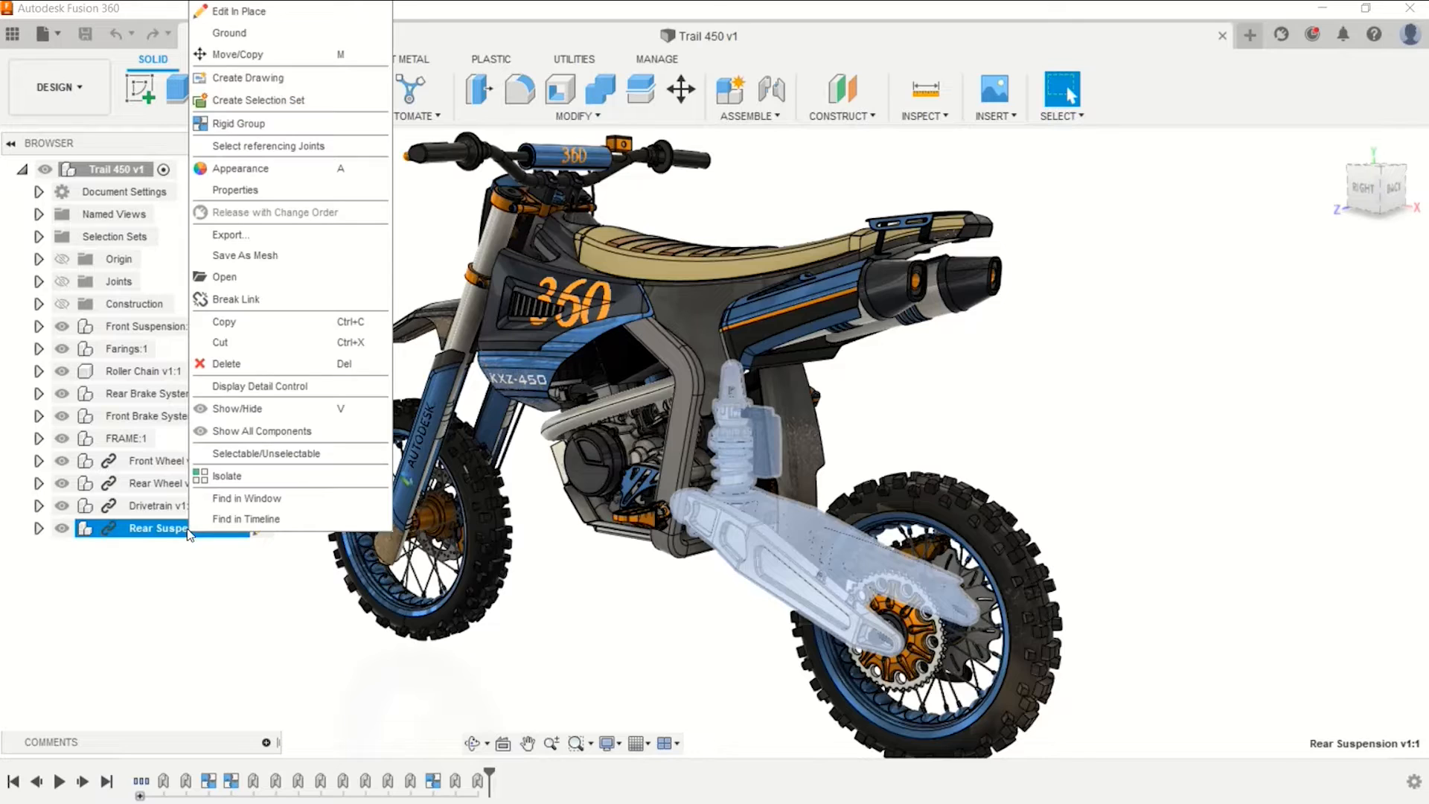
pyautogui.click(233, 279)
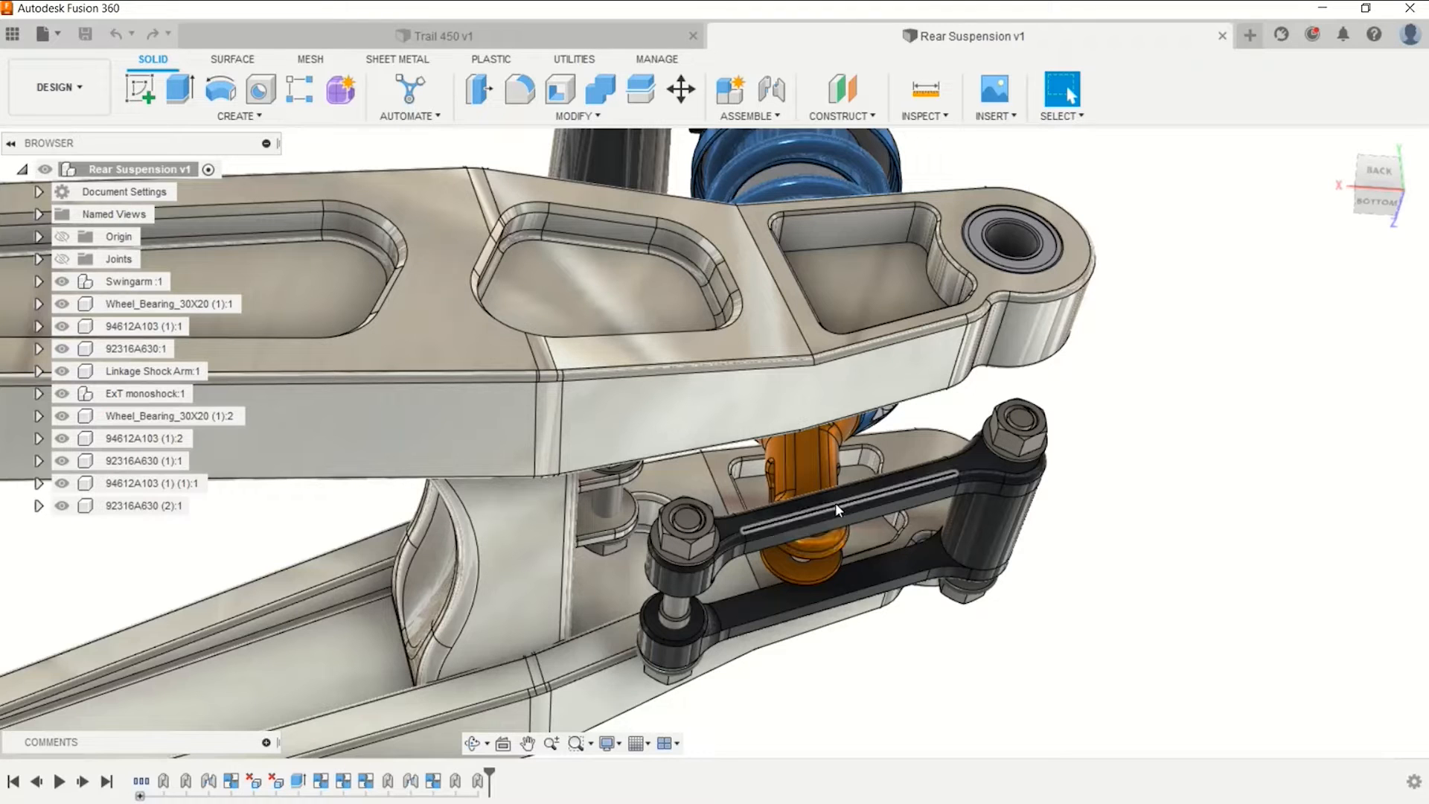
# Swing the black shock linkage arm downwards about its pivot, and revert the components to their previous position.
pyautogui.moveTo(837, 502); pyautogui.dragTo(847, 545)
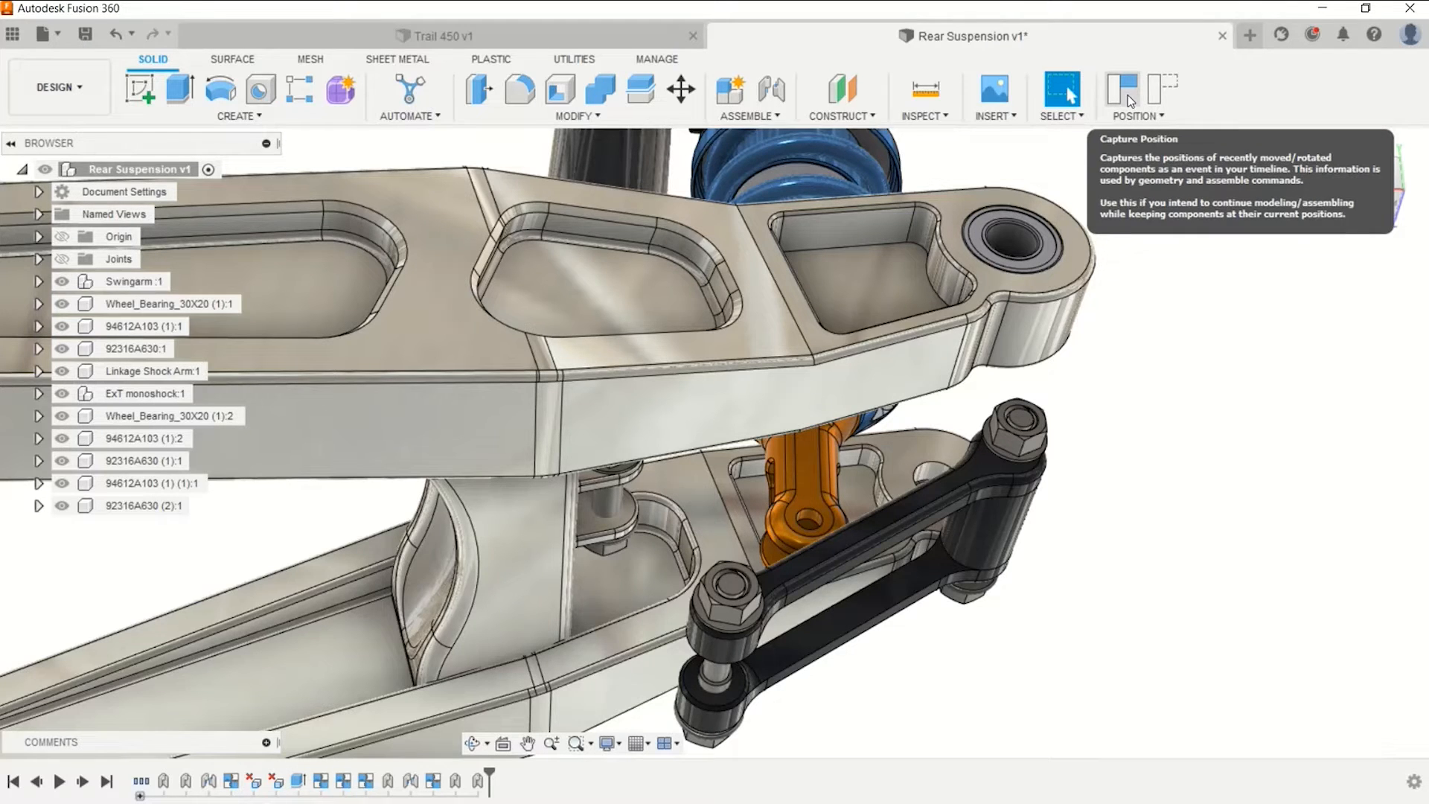
pyautogui.click(1162, 92)
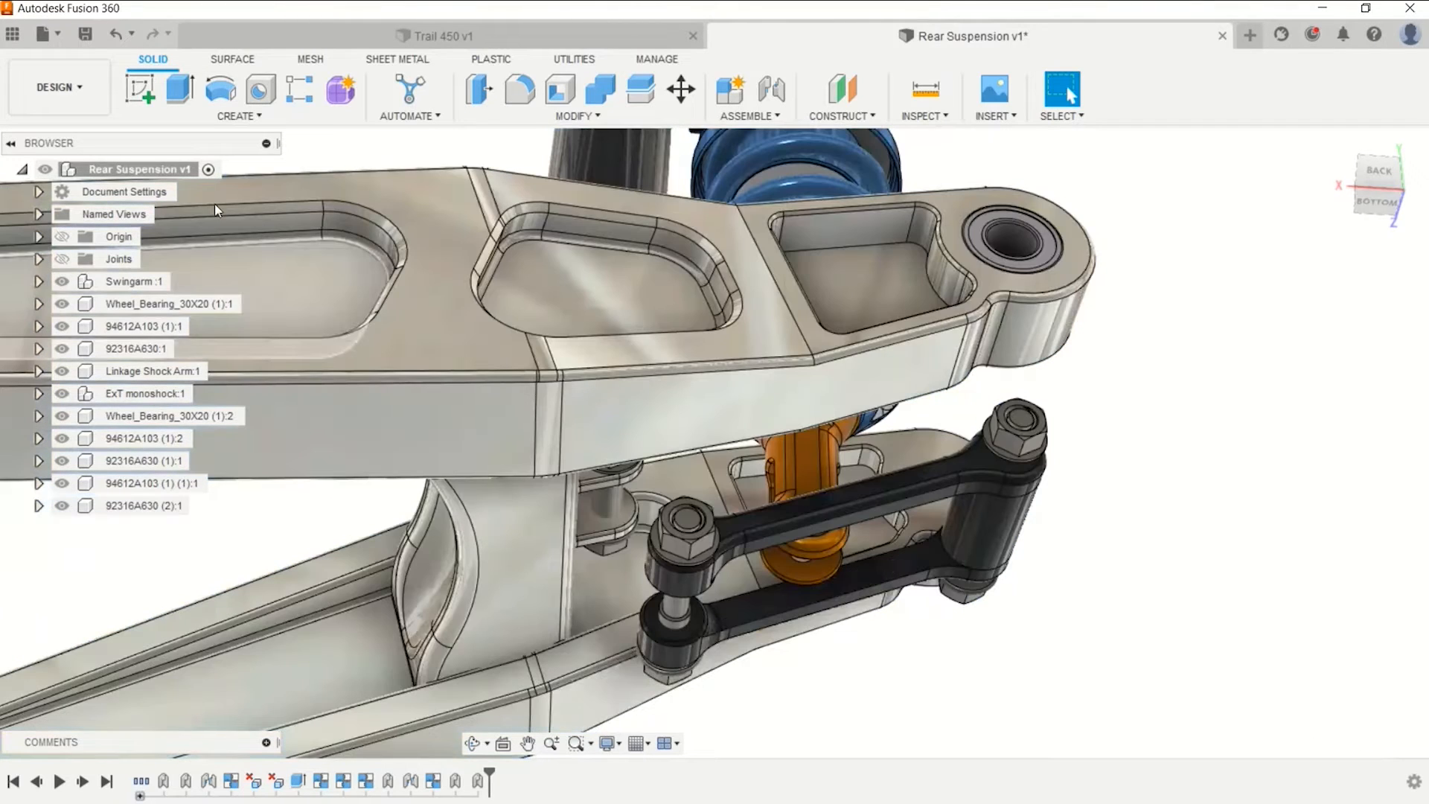
# Examine the document settings and the named views stored in the Rear Suspension design.
pyautogui.click(40, 191)
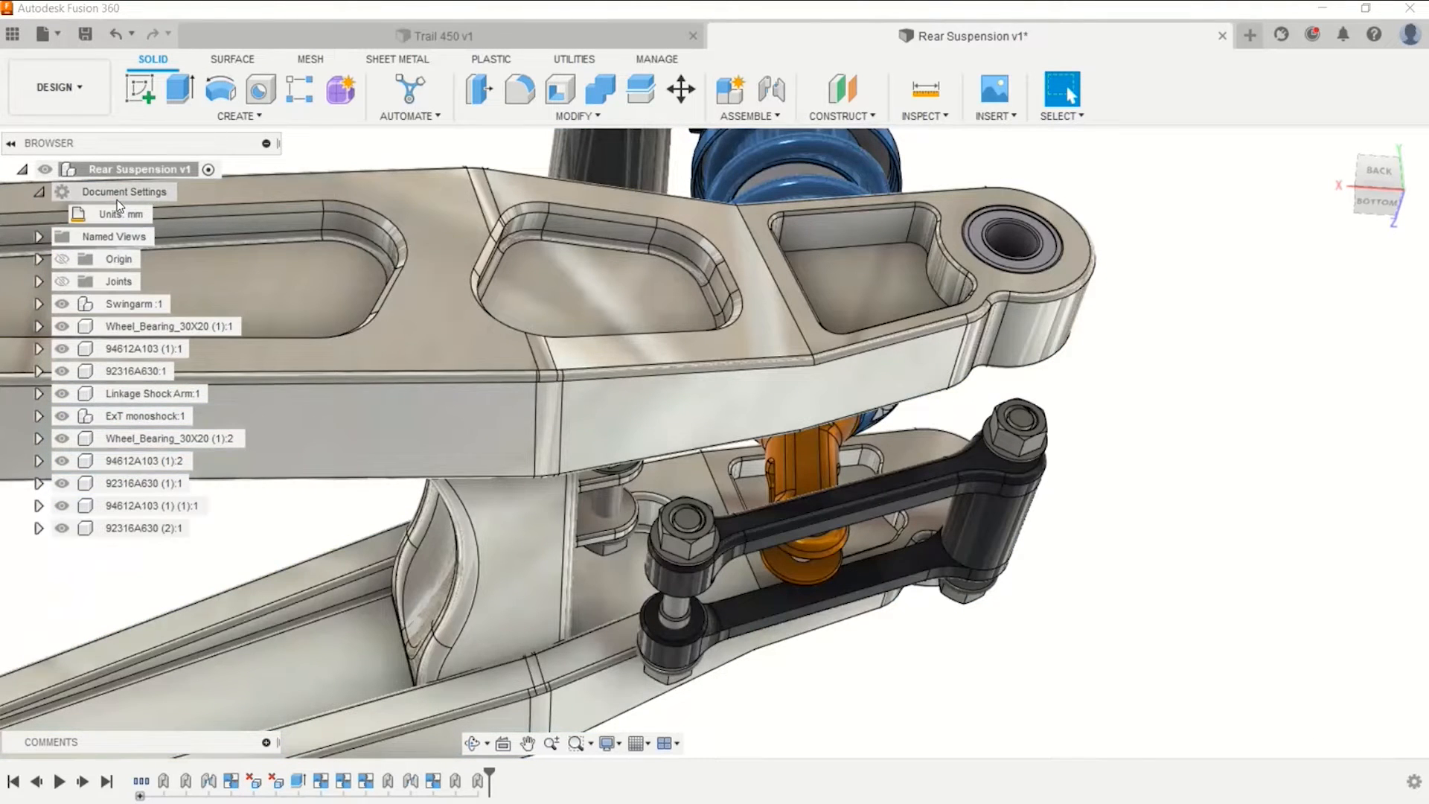
pyautogui.click(39, 191)
pyautogui.click(74, 213)
pyautogui.click(39, 214)
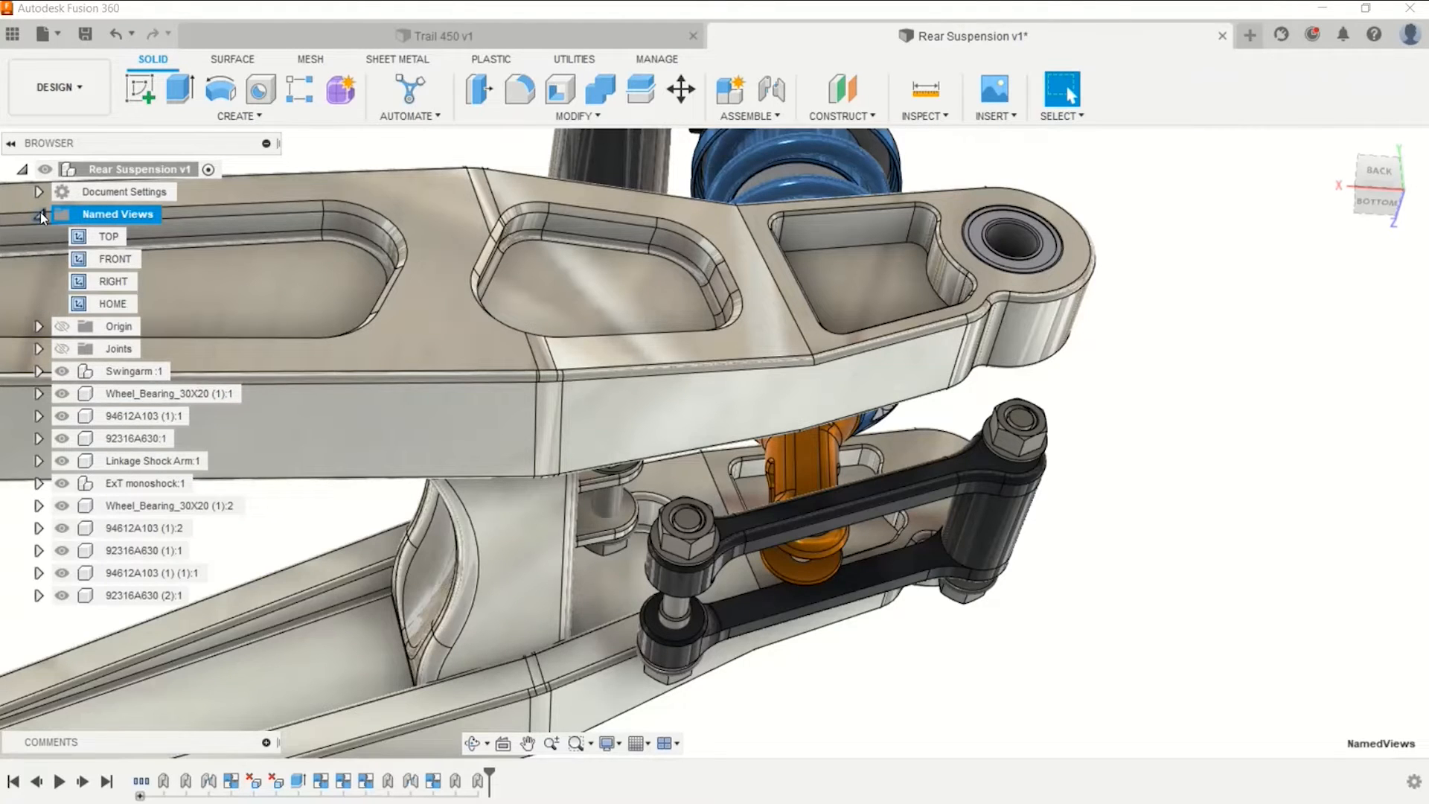
pyautogui.click(40, 213)
# Show the origin geometry of the Rear Suspension assembly and check its joints list.
pyautogui.click(55, 235)
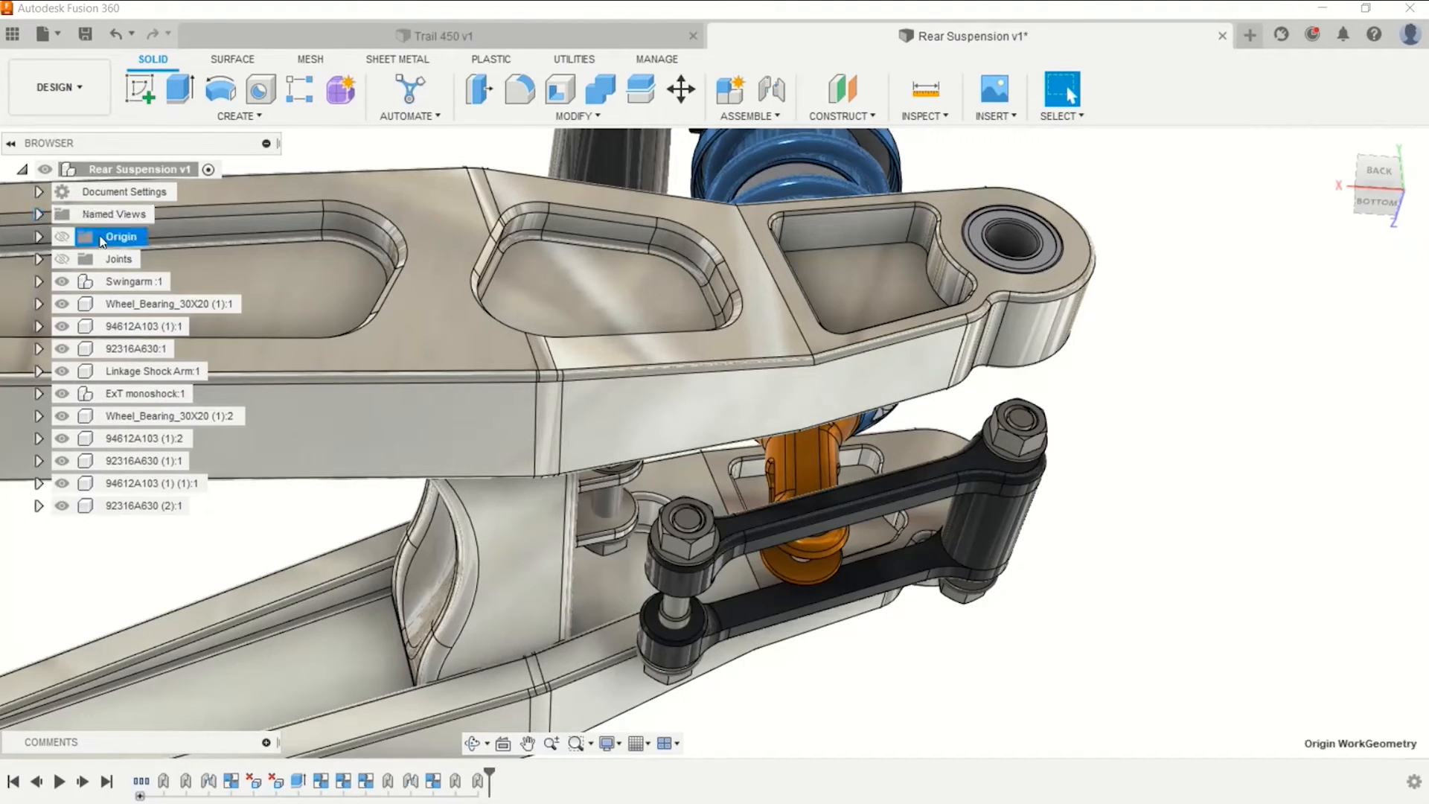
pyautogui.click(57, 235)
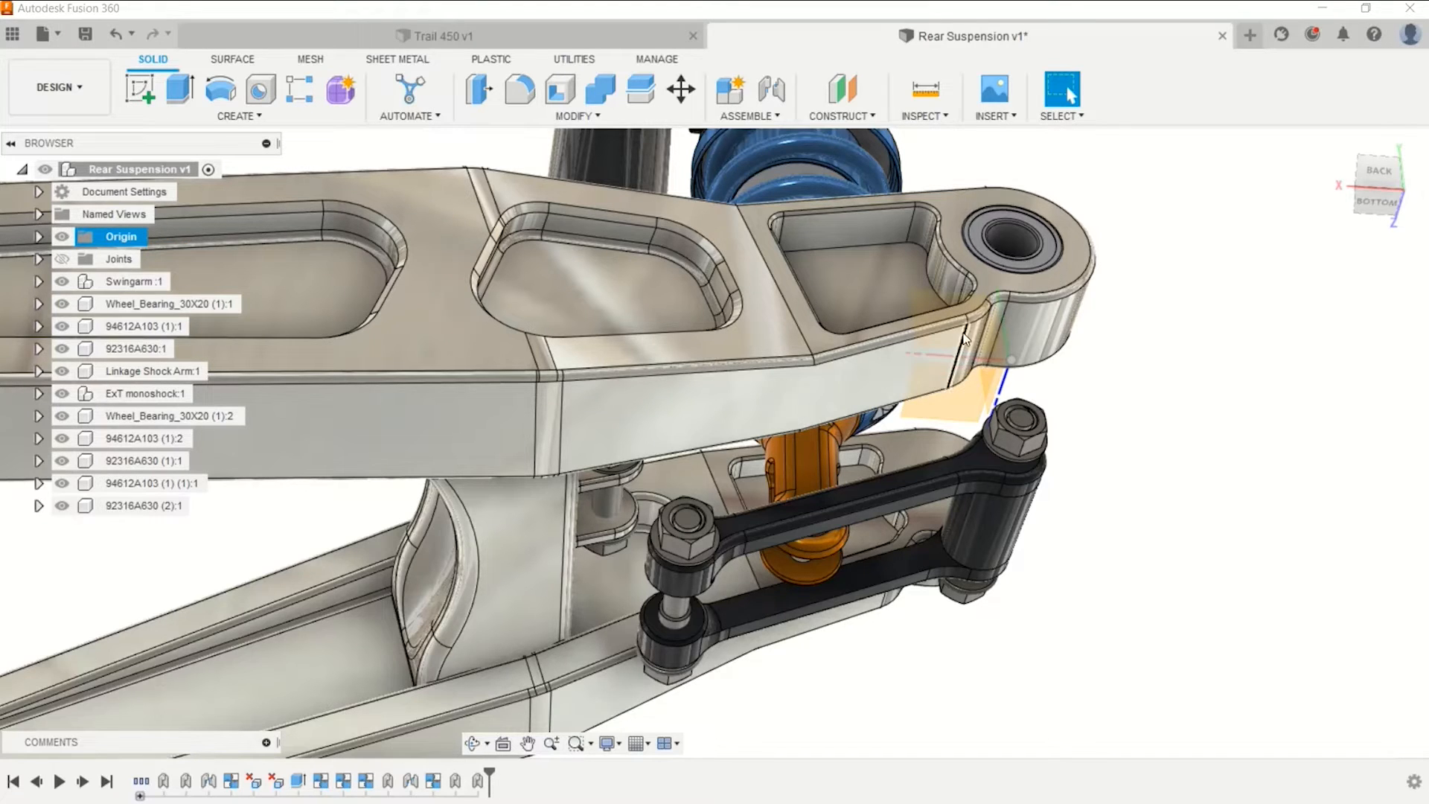
pyautogui.click(41, 259)
pyautogui.click(41, 259)
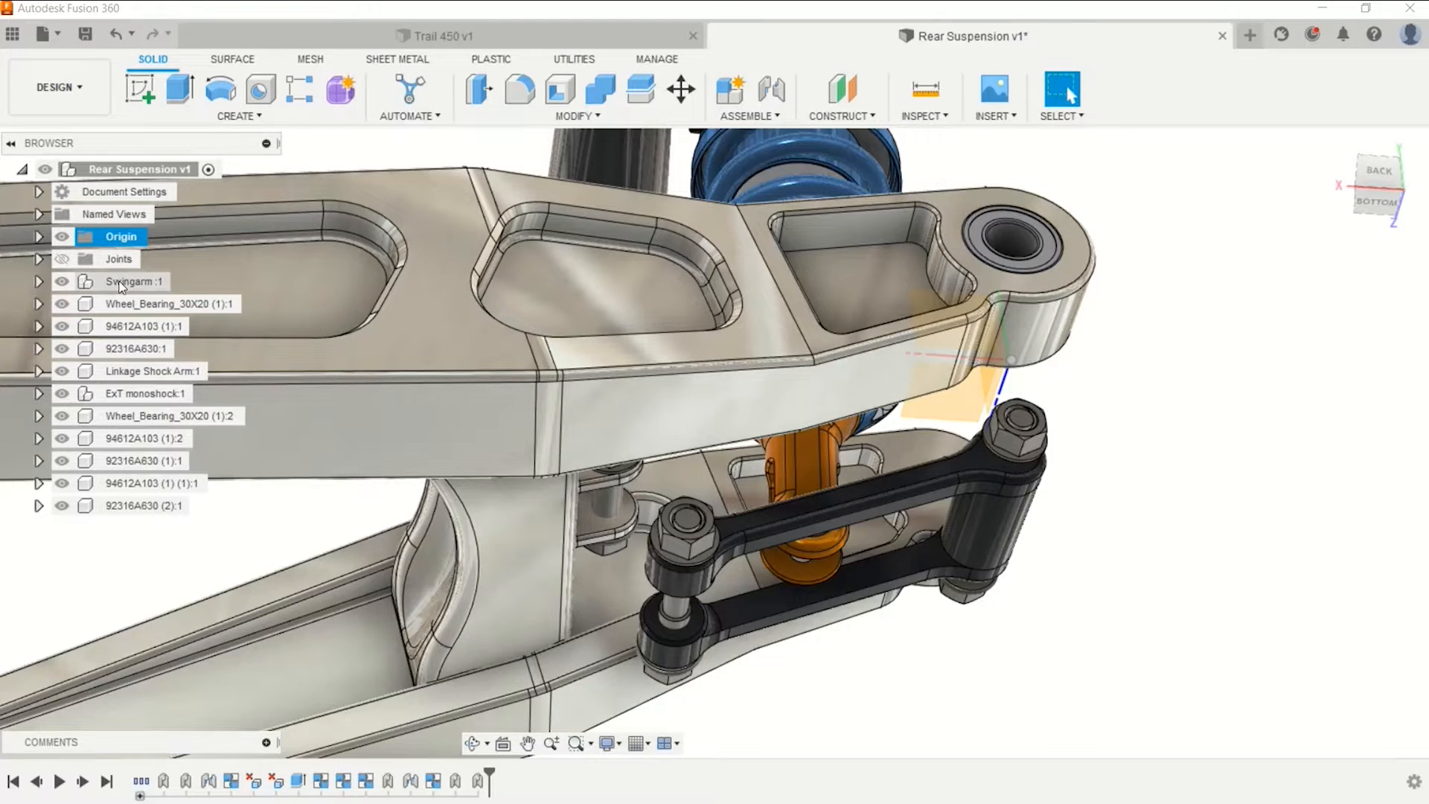
# Highlight the Swingarm, the first Wheel_Bearing_30X20 and the ExT monoshock to locate them in the assembly, and clear the selection.
pyautogui.click(120, 283)
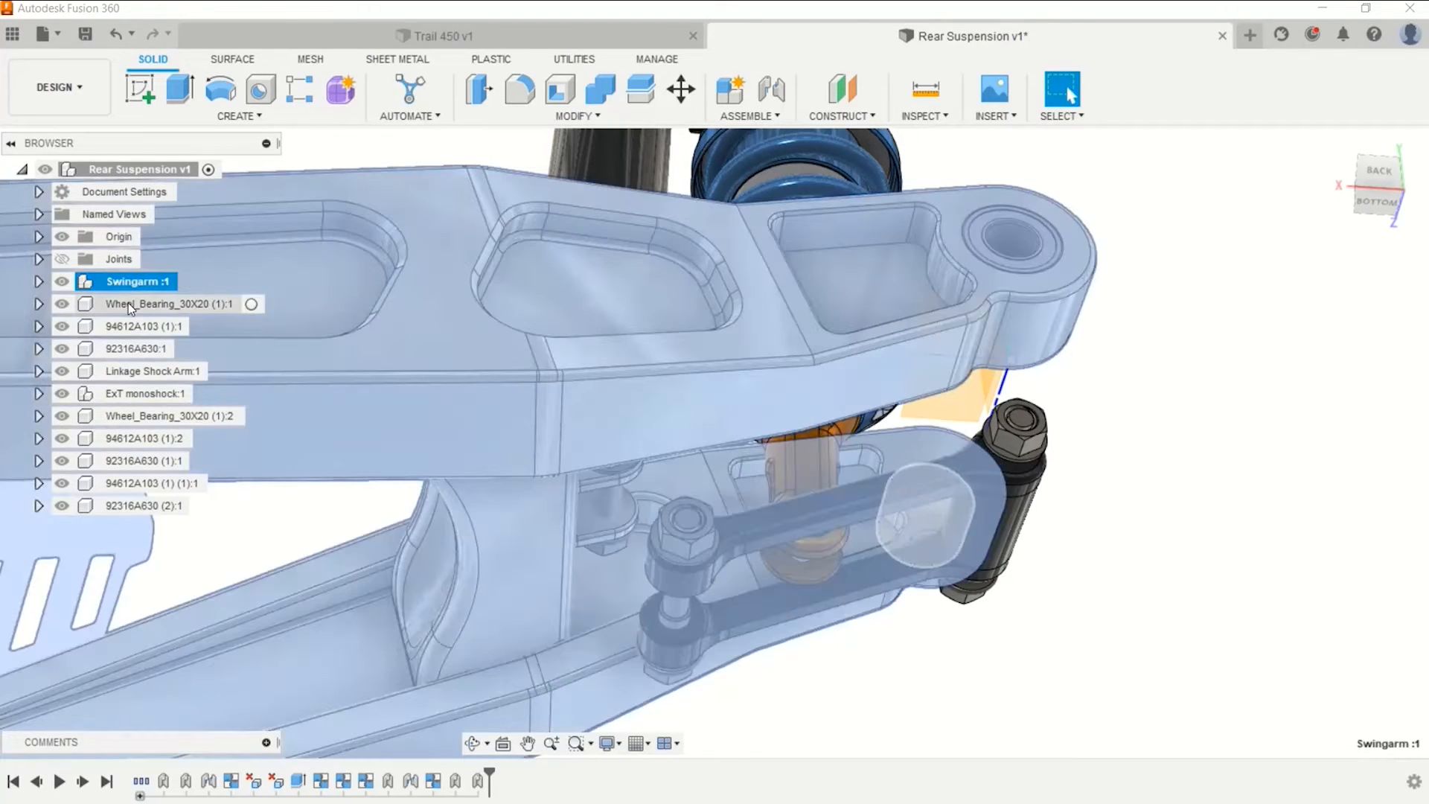
pyautogui.click(128, 302)
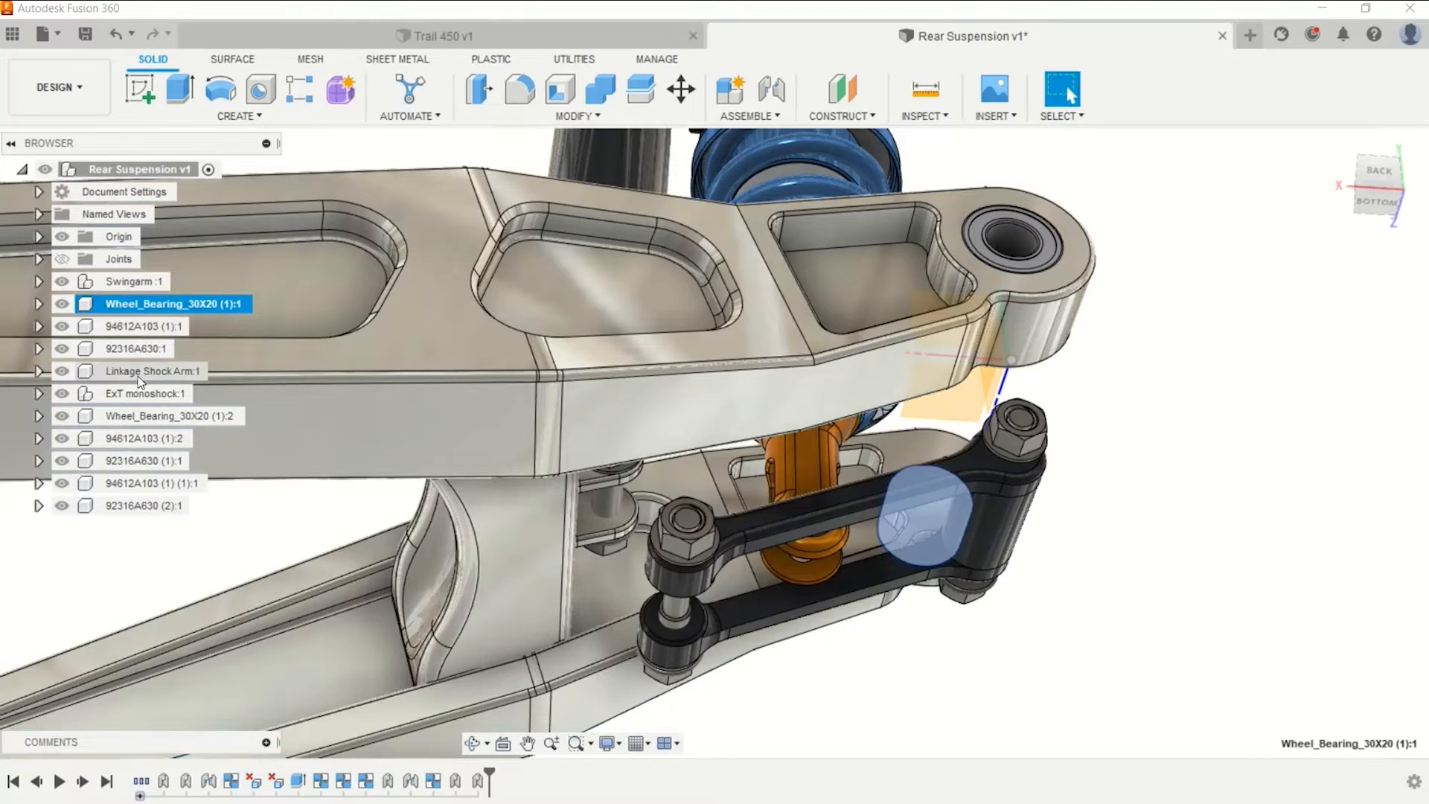
pyautogui.click(132, 397)
pyautogui.click(145, 539)
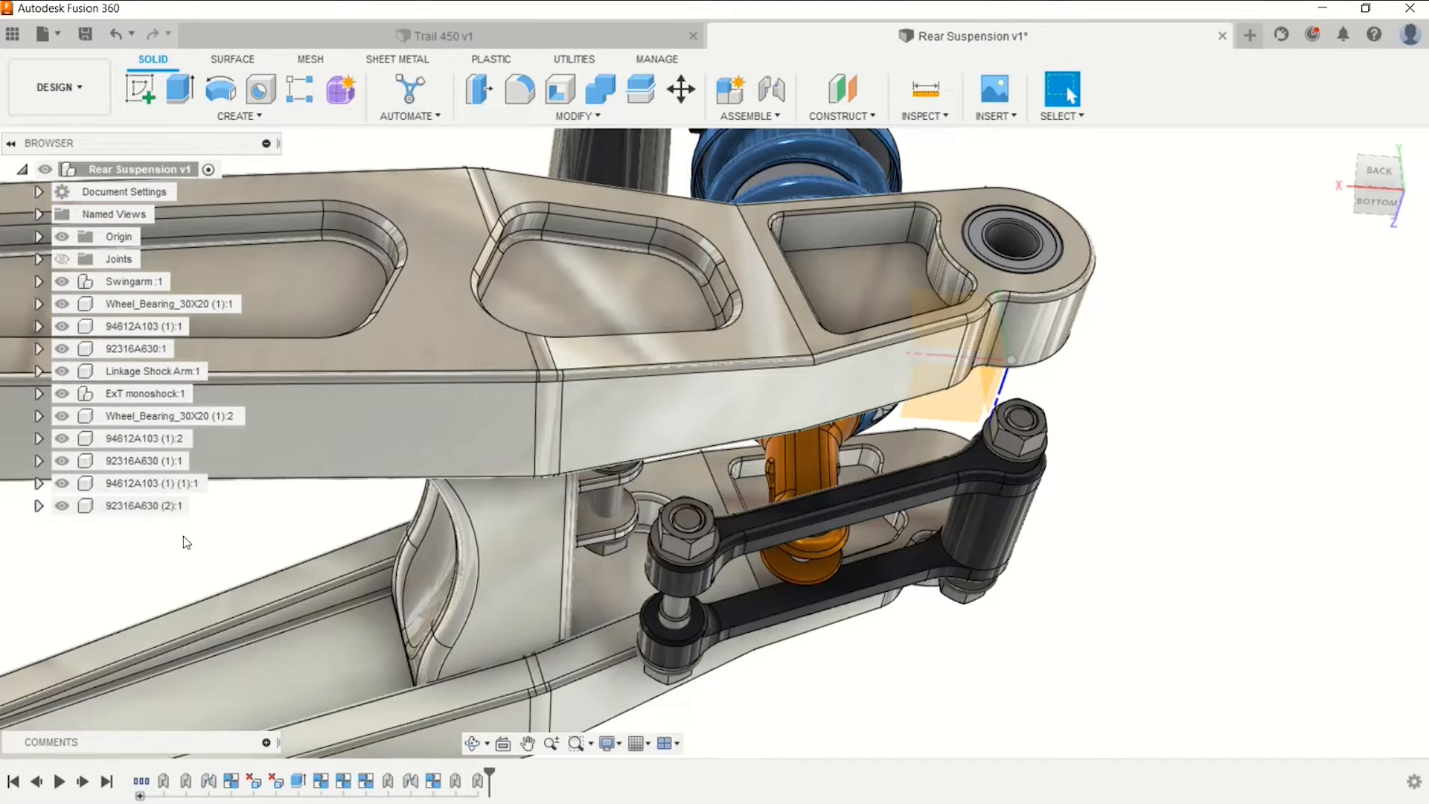
pyautogui.click(128, 169)
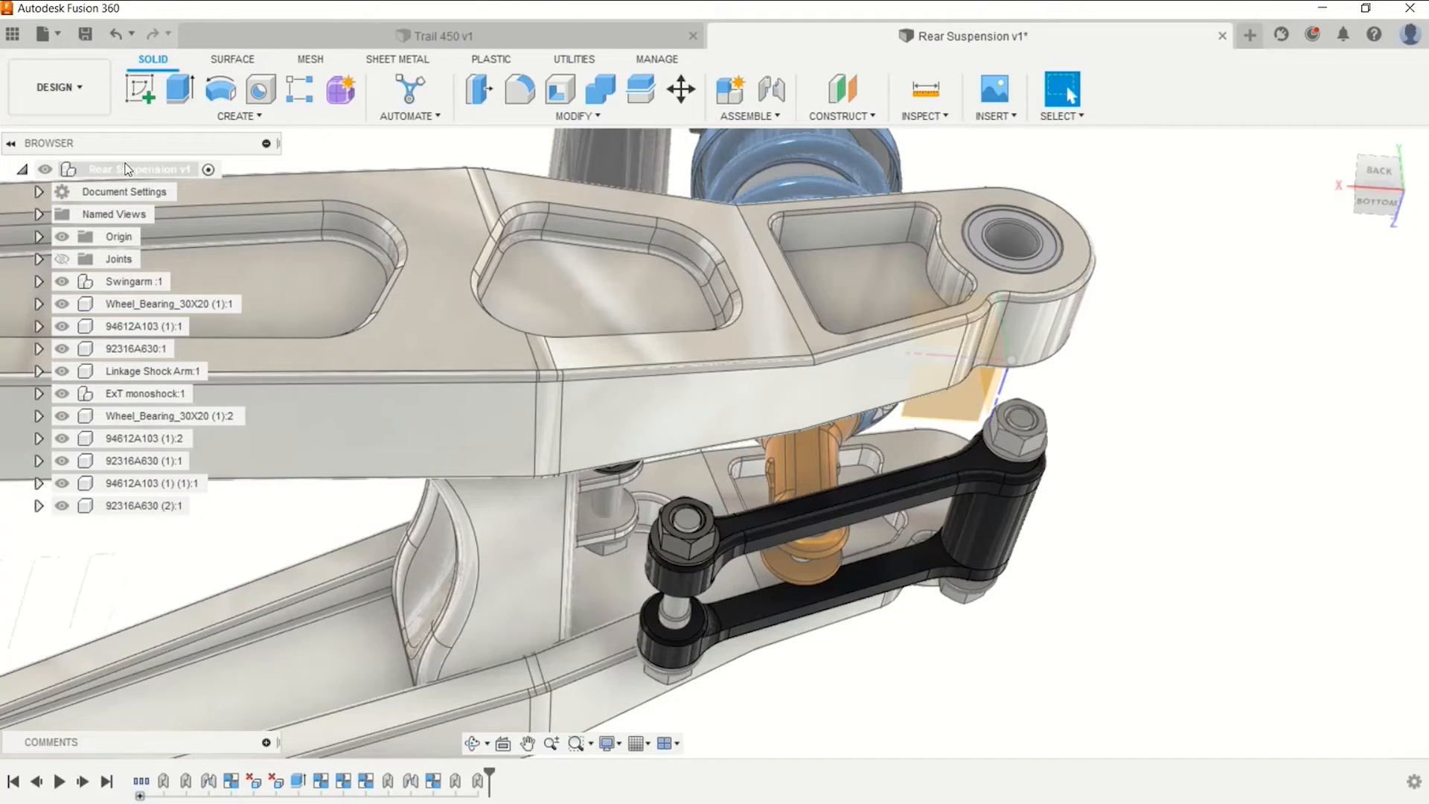
pyautogui.press('Escape')
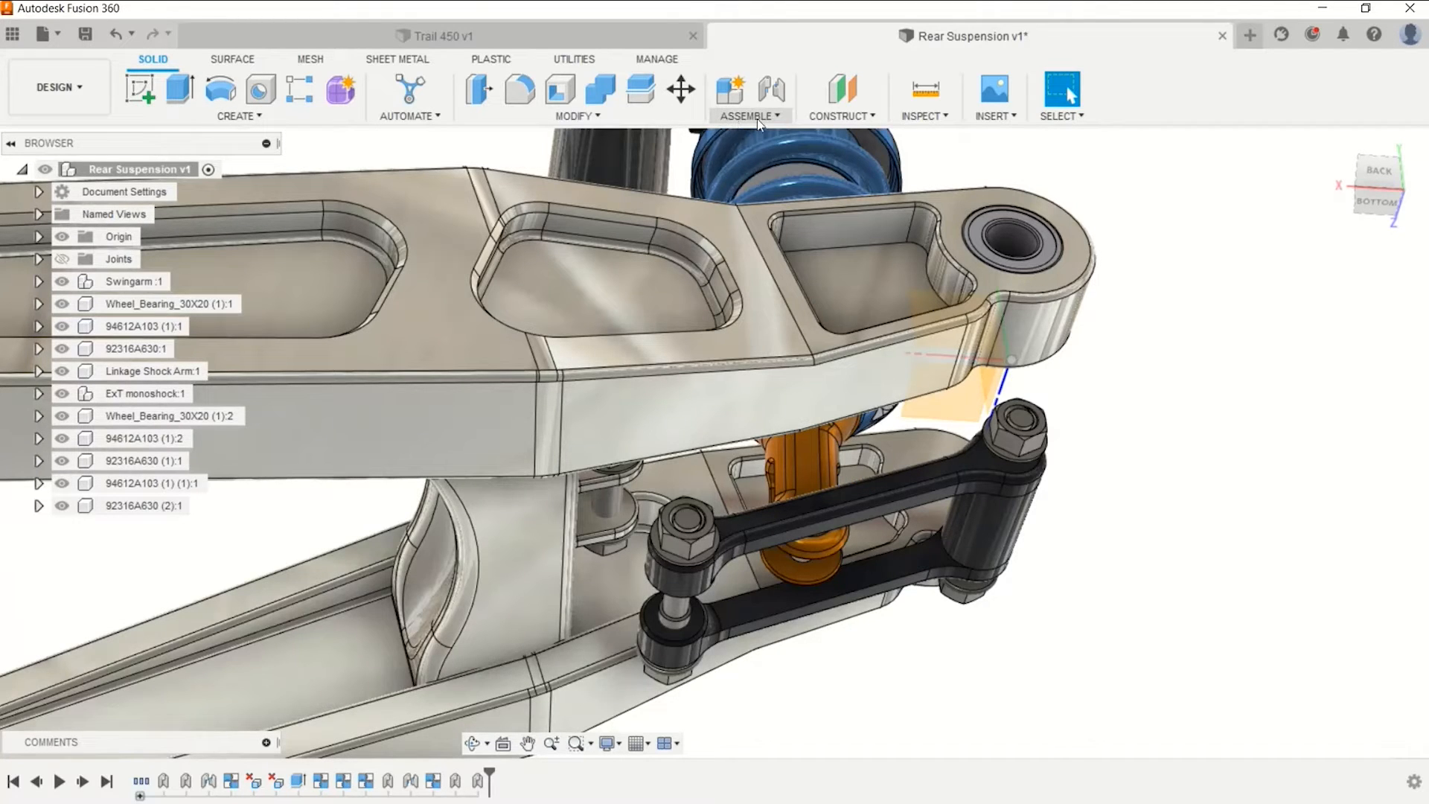
# Create an internal standard component named Linkage Joint, with the Rear Suspension assembly as its parent and activation enabled.
pyautogui.click(734, 94)
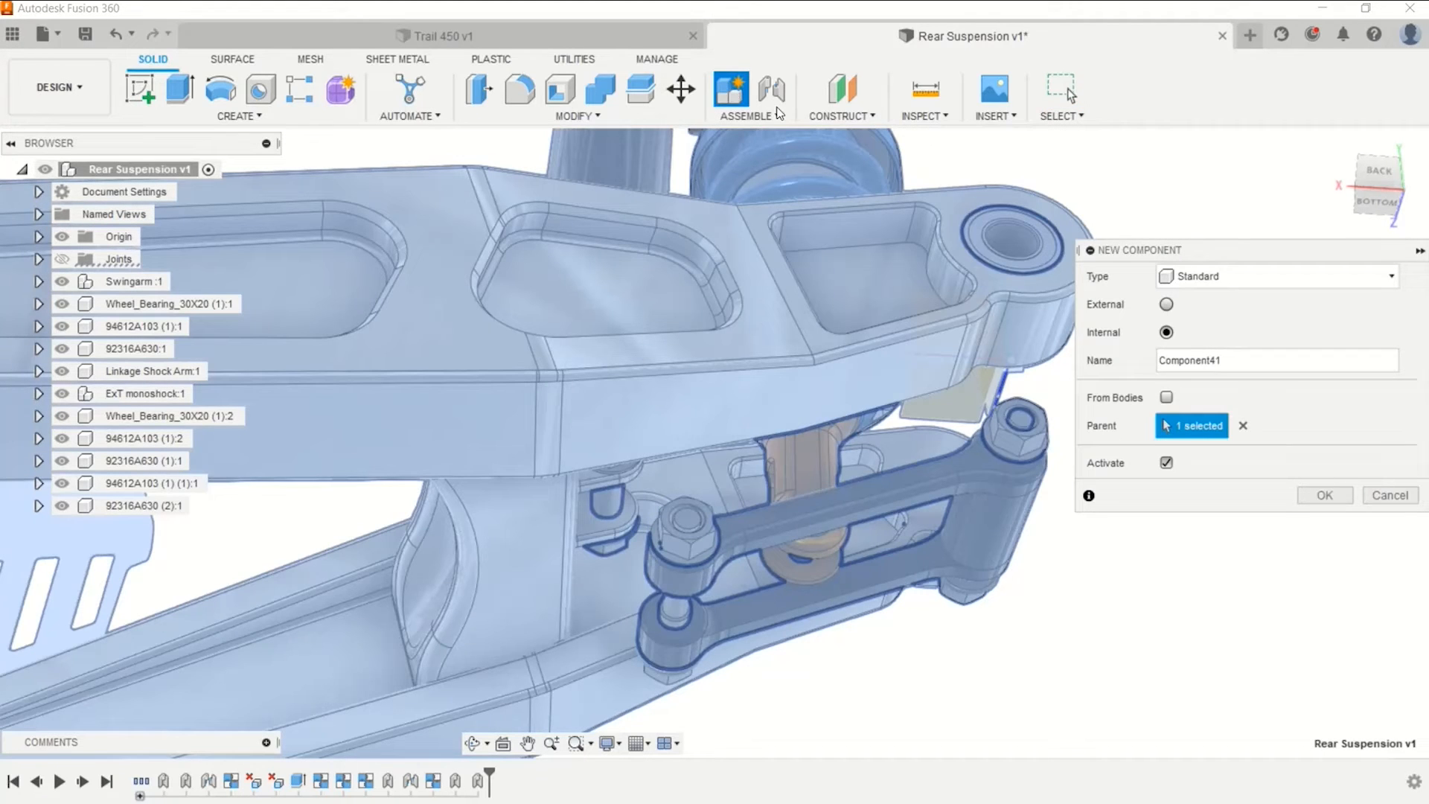
pyautogui.click(1224, 274)
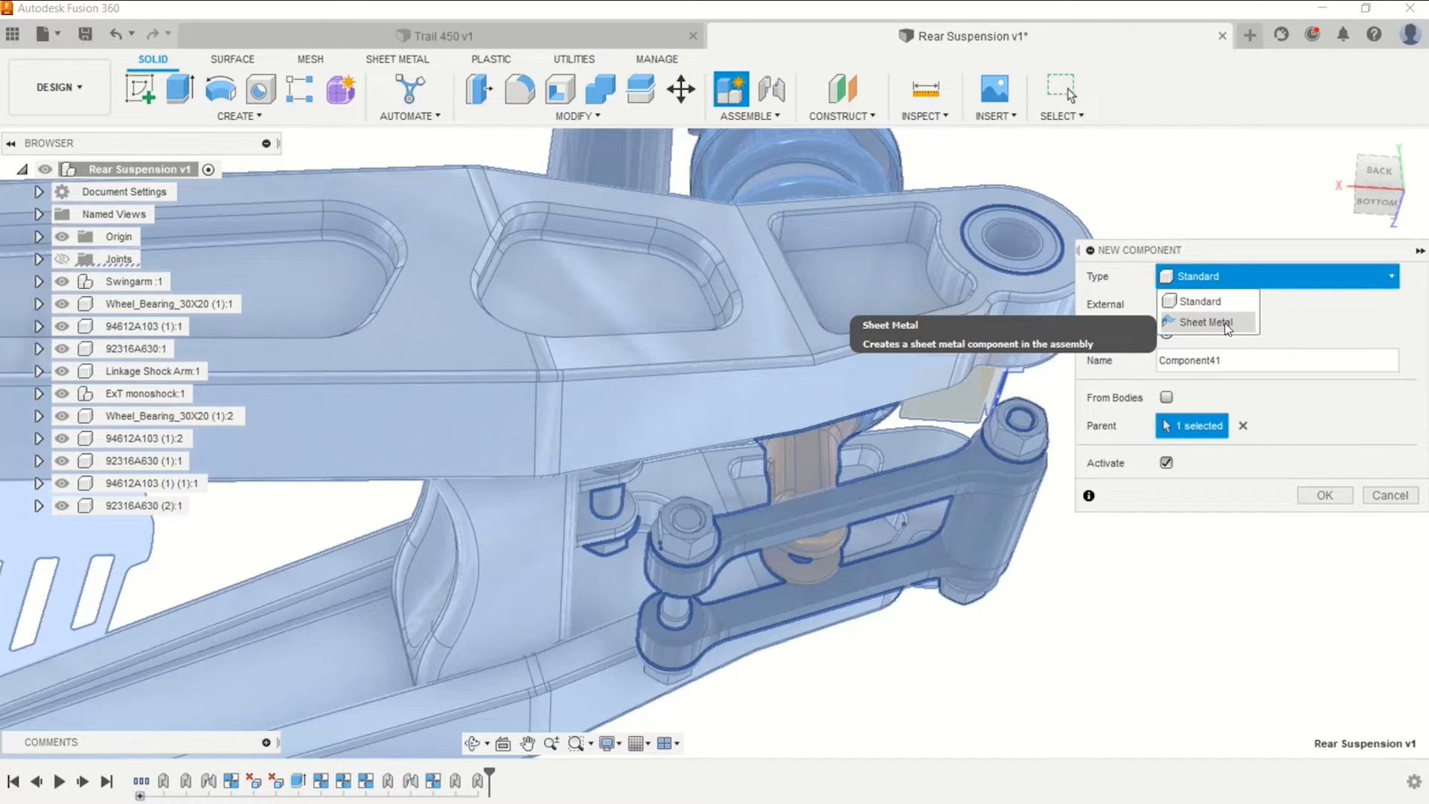
pyautogui.click(1176, 301)
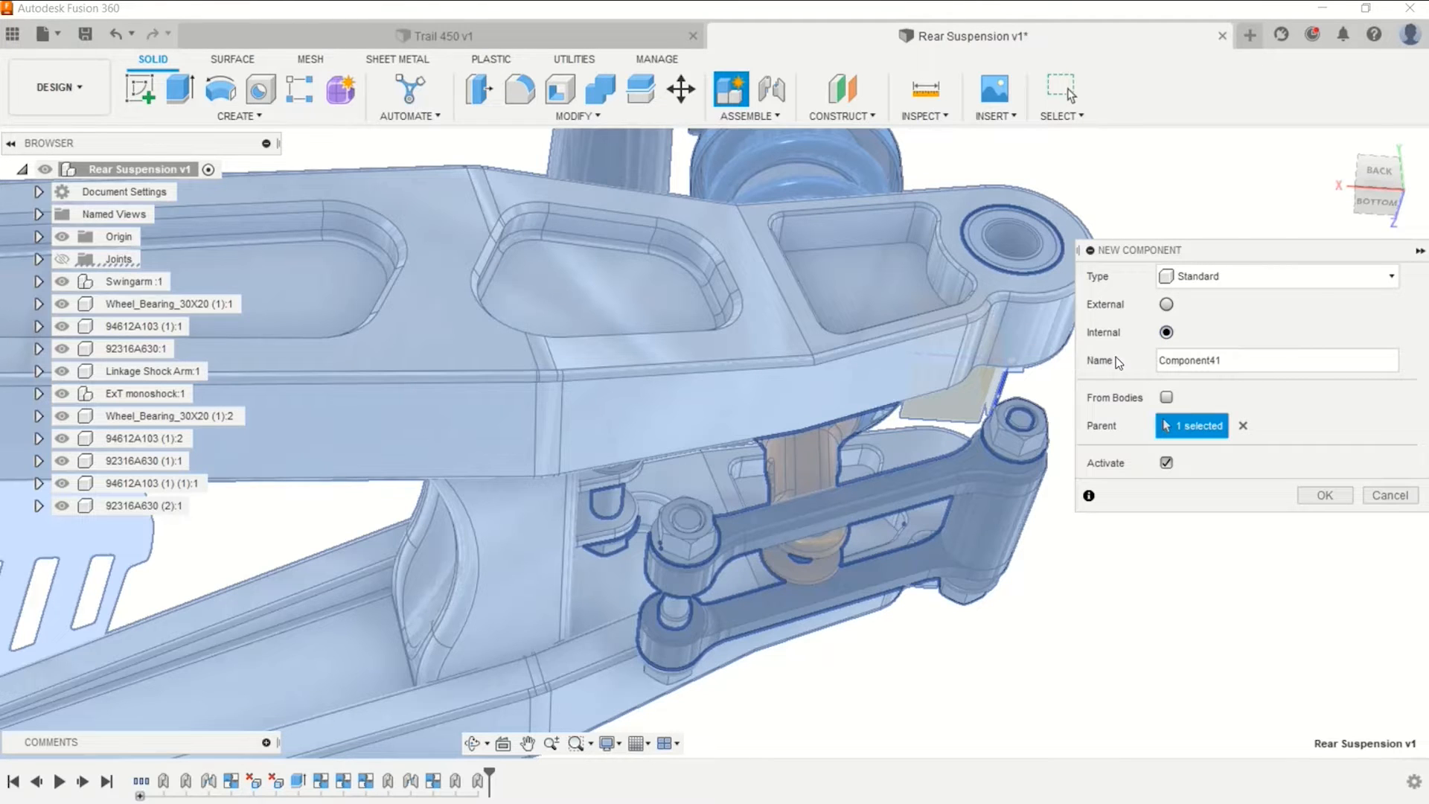
pyautogui.doubleClick(1191, 364)
pyautogui.write('Lin')
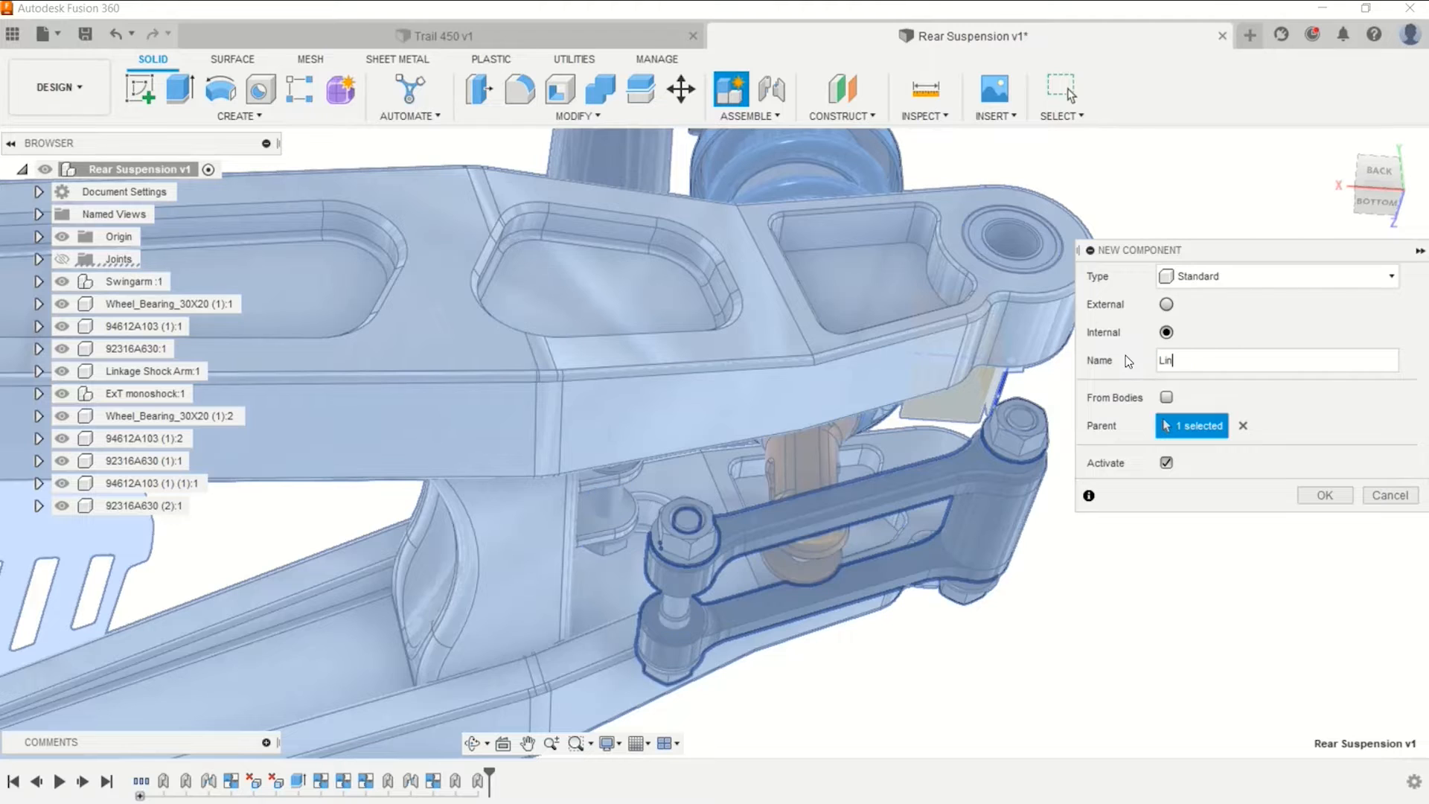
pyautogui.write('kage Joint')
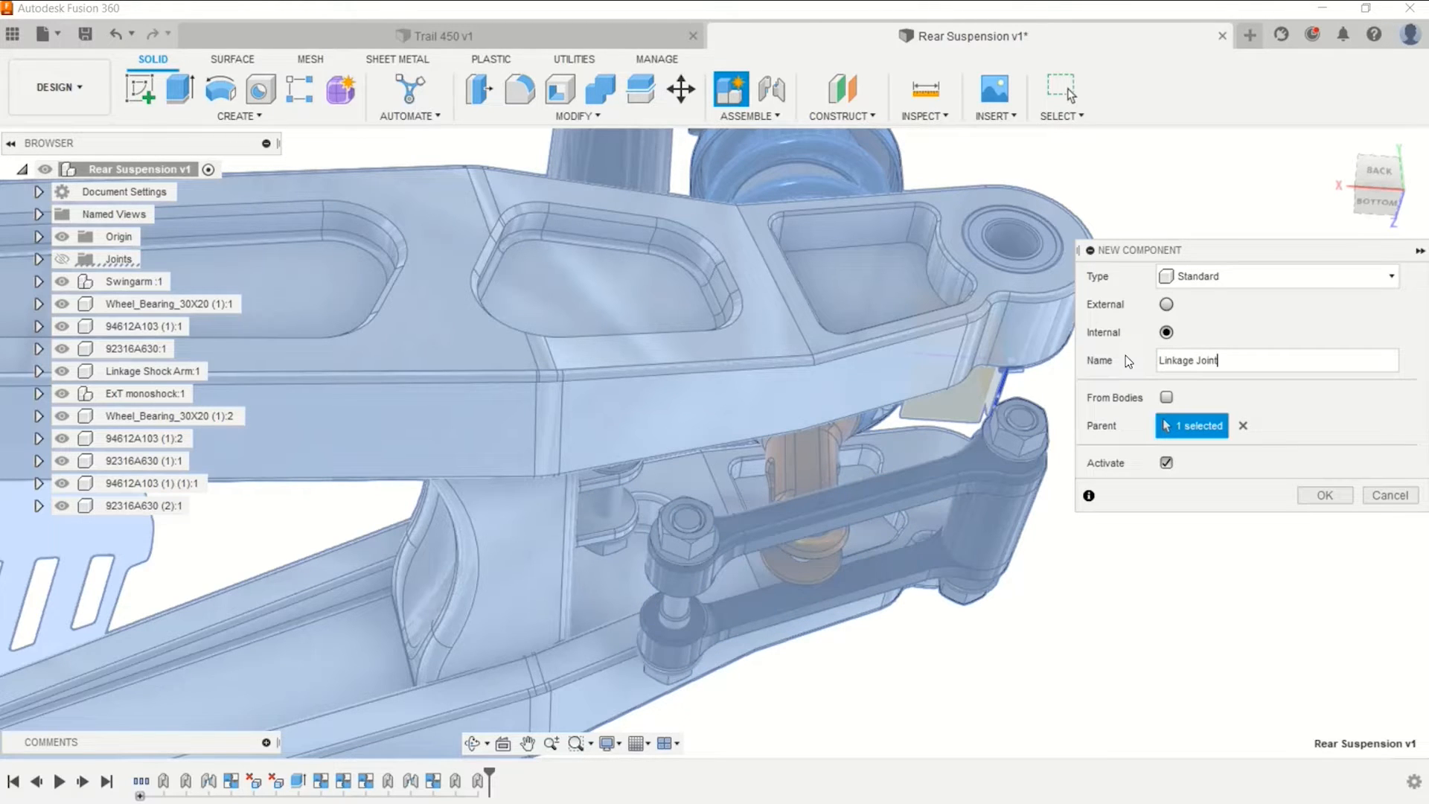
pyautogui.hotkey('ctrl', 'a')
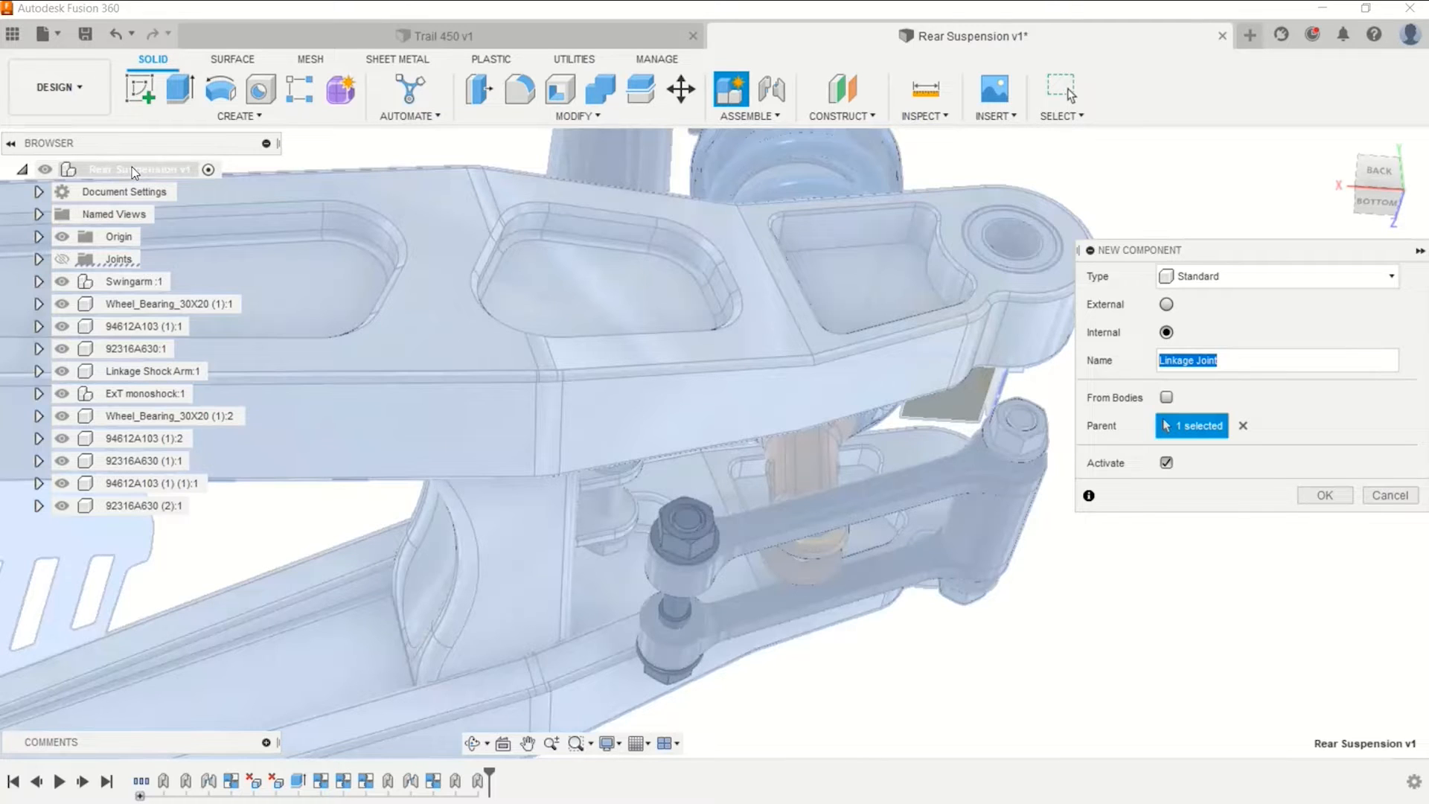
pyautogui.click(132, 167)
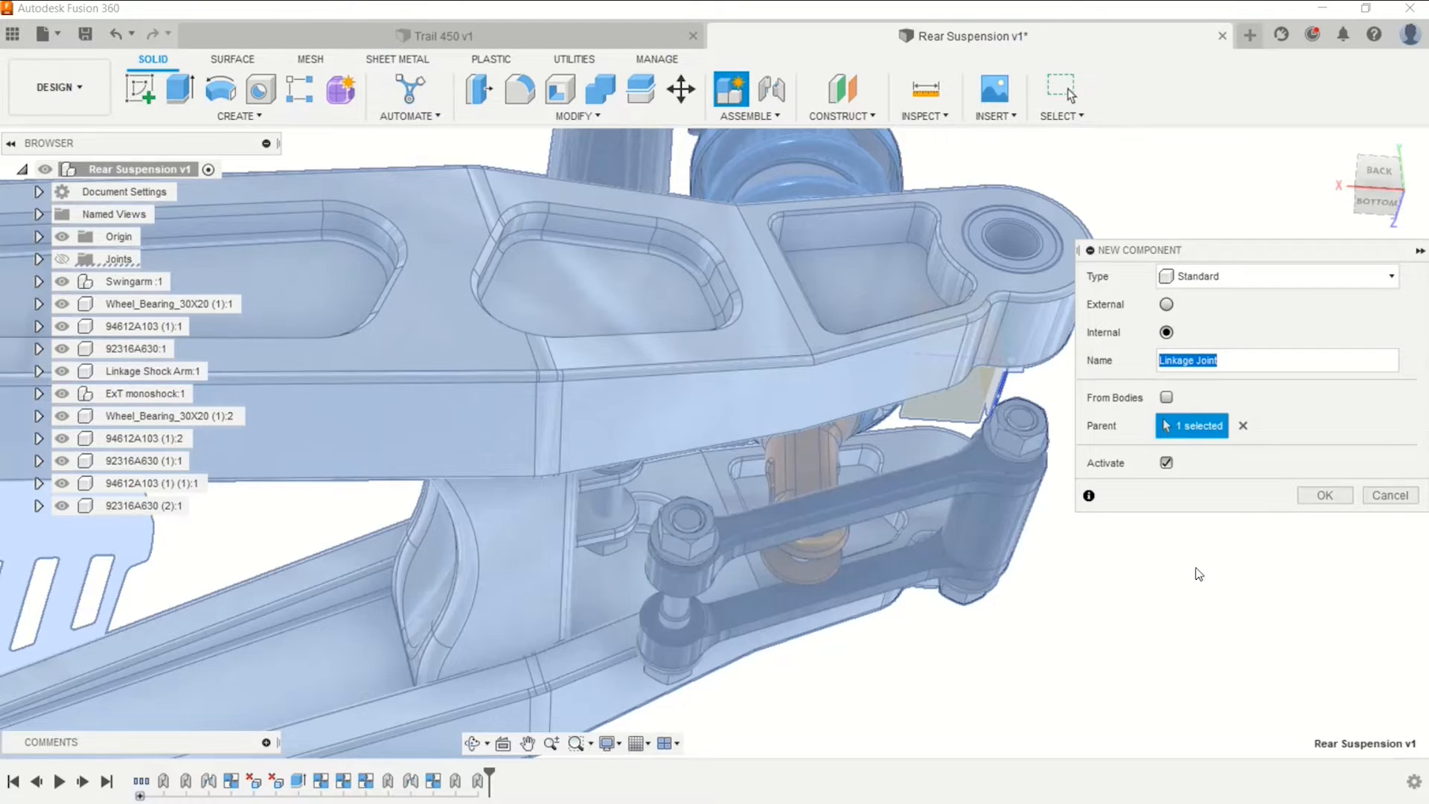
pyautogui.click(1325, 496)
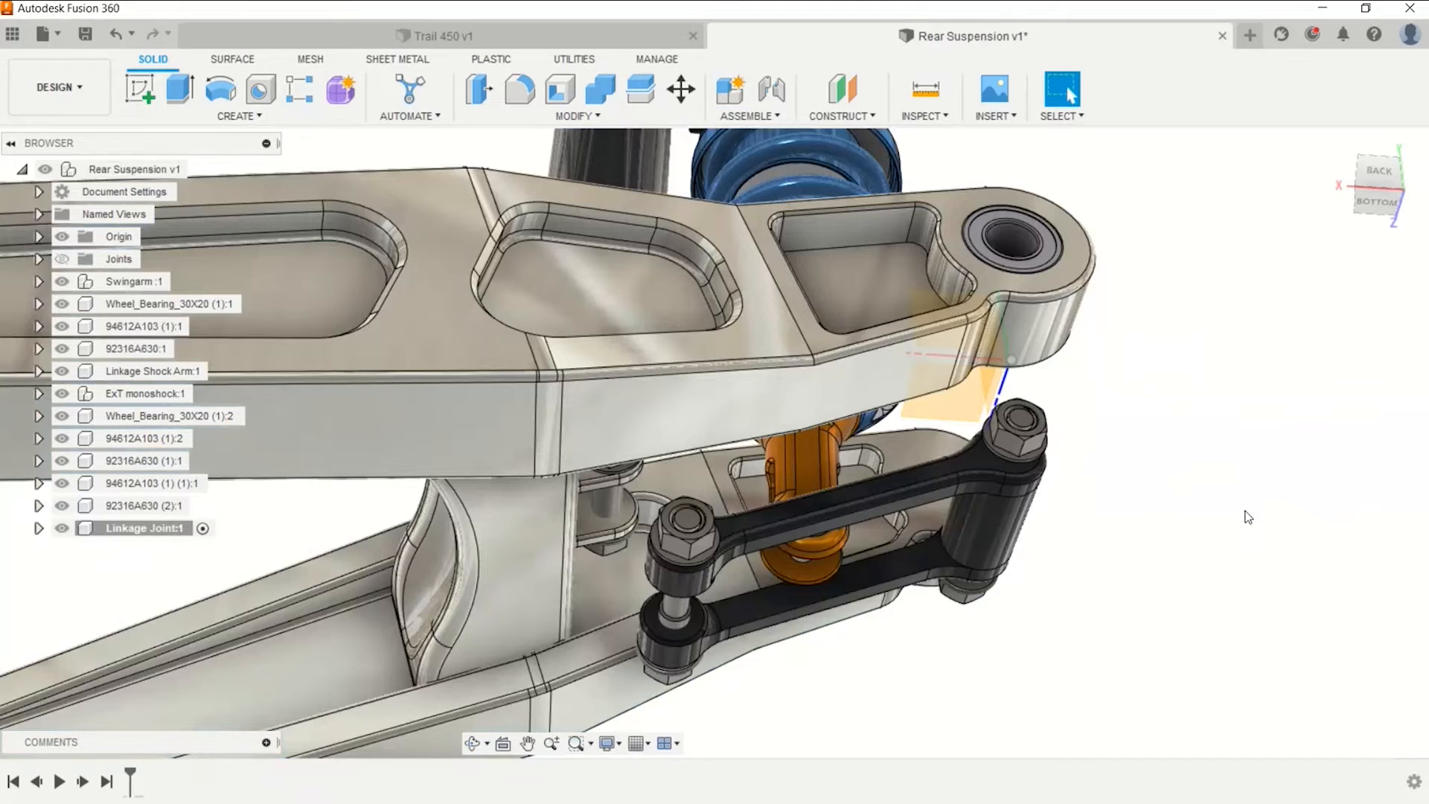
# Switch activation to the top-level Rear Suspension assembly and back to the Linkage Joint component.
pyautogui.click(203, 530)
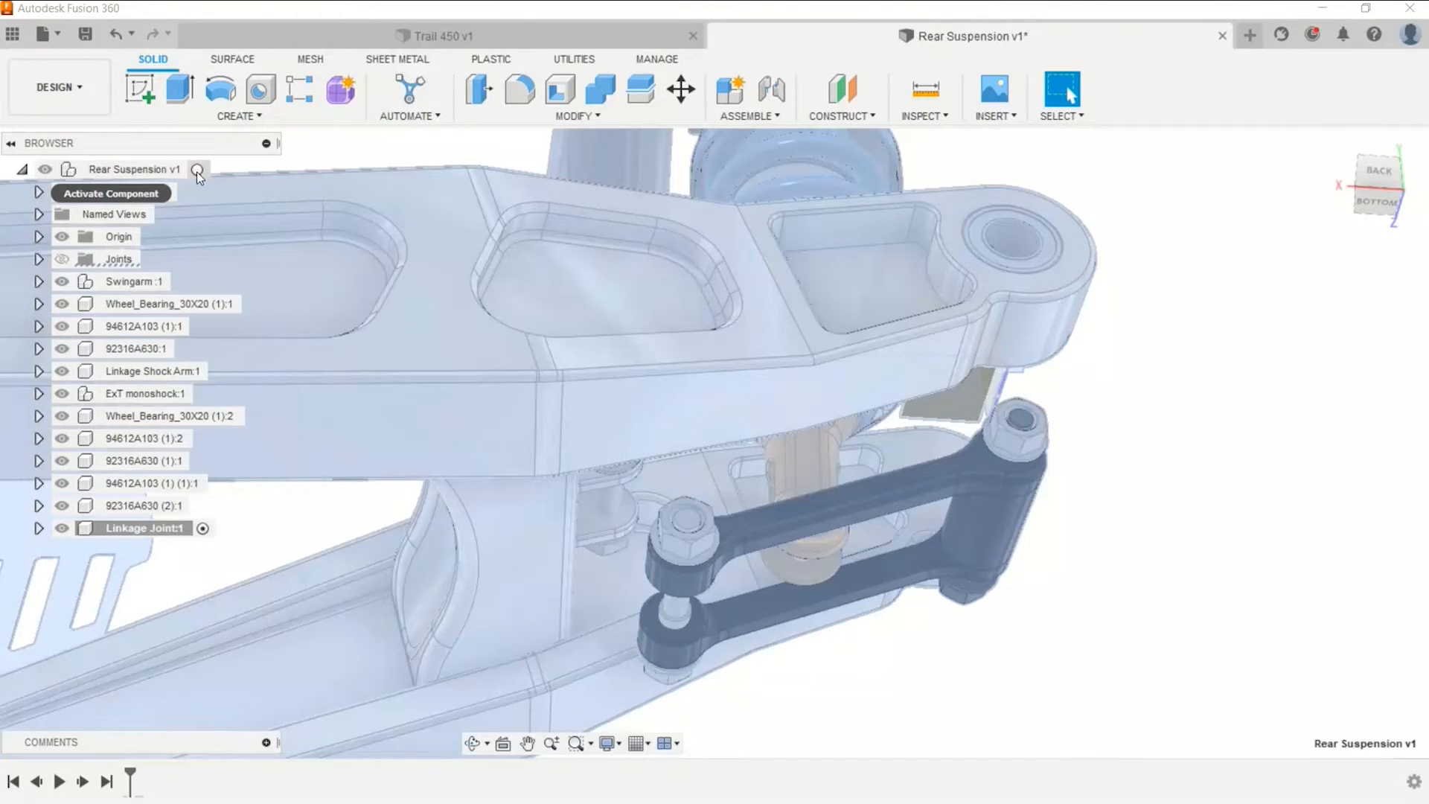
pyautogui.click(197, 172)
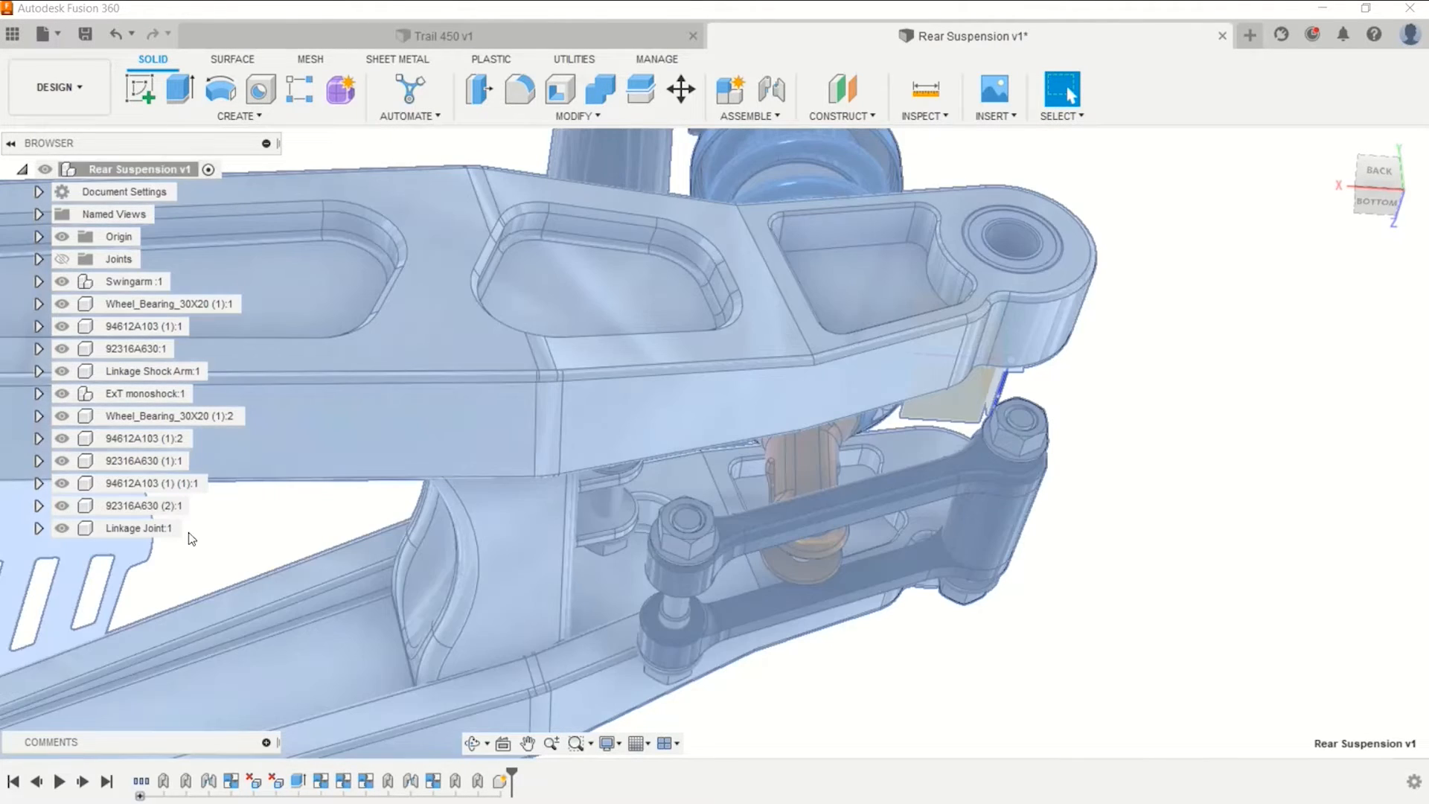
pyautogui.click(164, 530)
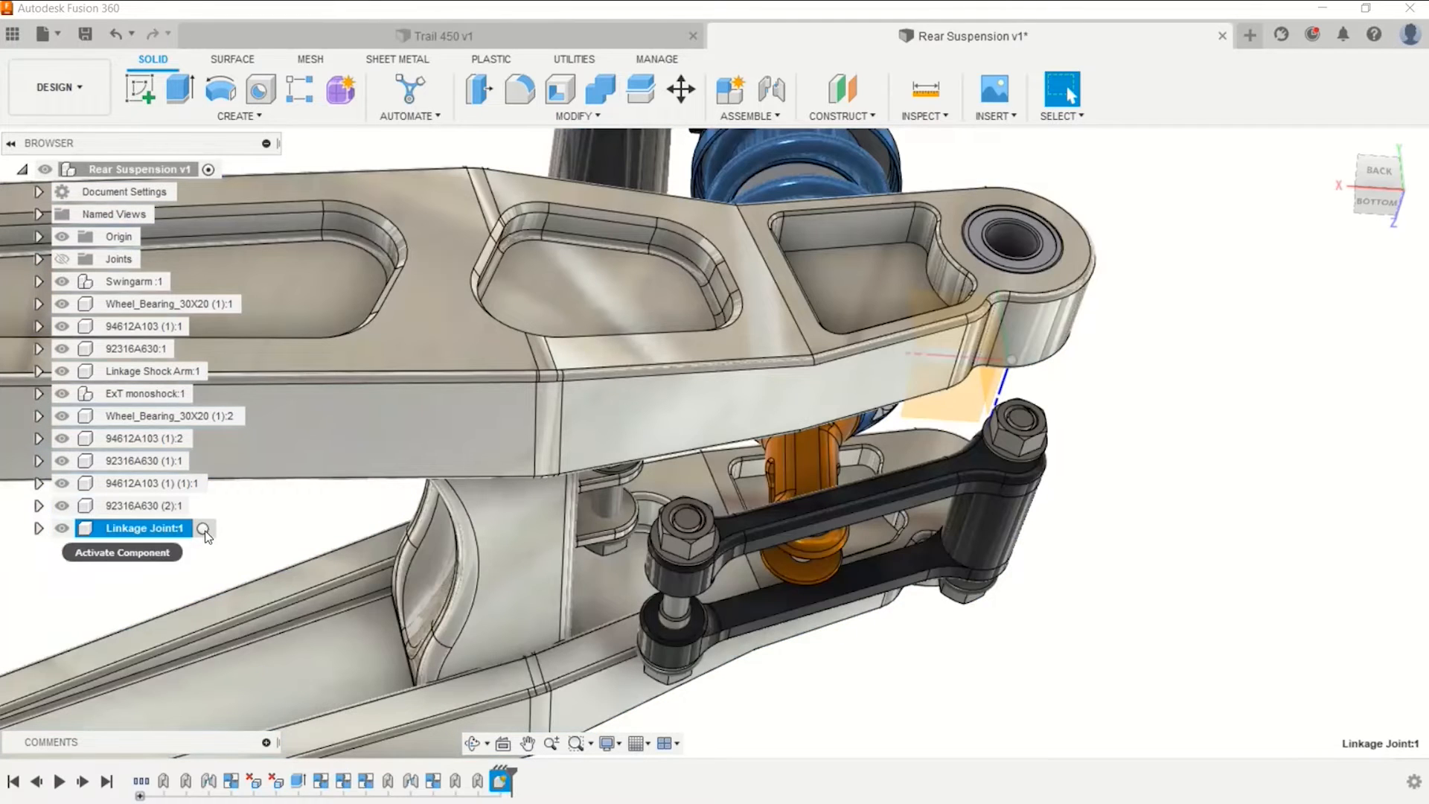
pyautogui.click(203, 527)
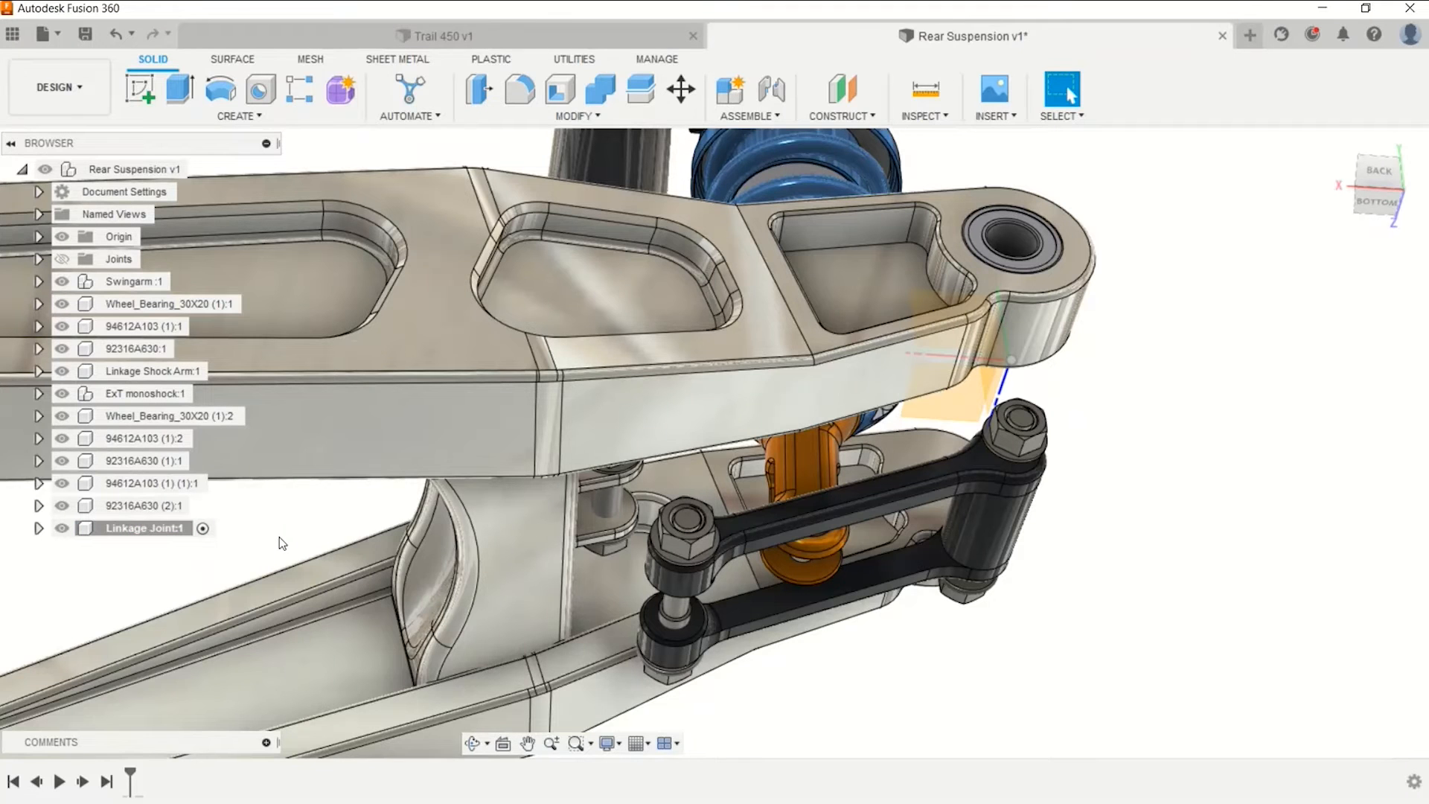
# Construct a midplane between the two facing inner faces of the swingarm's small bolt bracket tabs.
pyautogui.click(604, 483)
pyautogui.keyDown('shift'); pyautogui.moveTo(339, 522); pyautogui.dragTo(427, 414, button='middle'); pyautogui.keyUp('shift')
pyautogui.click(891, 209)
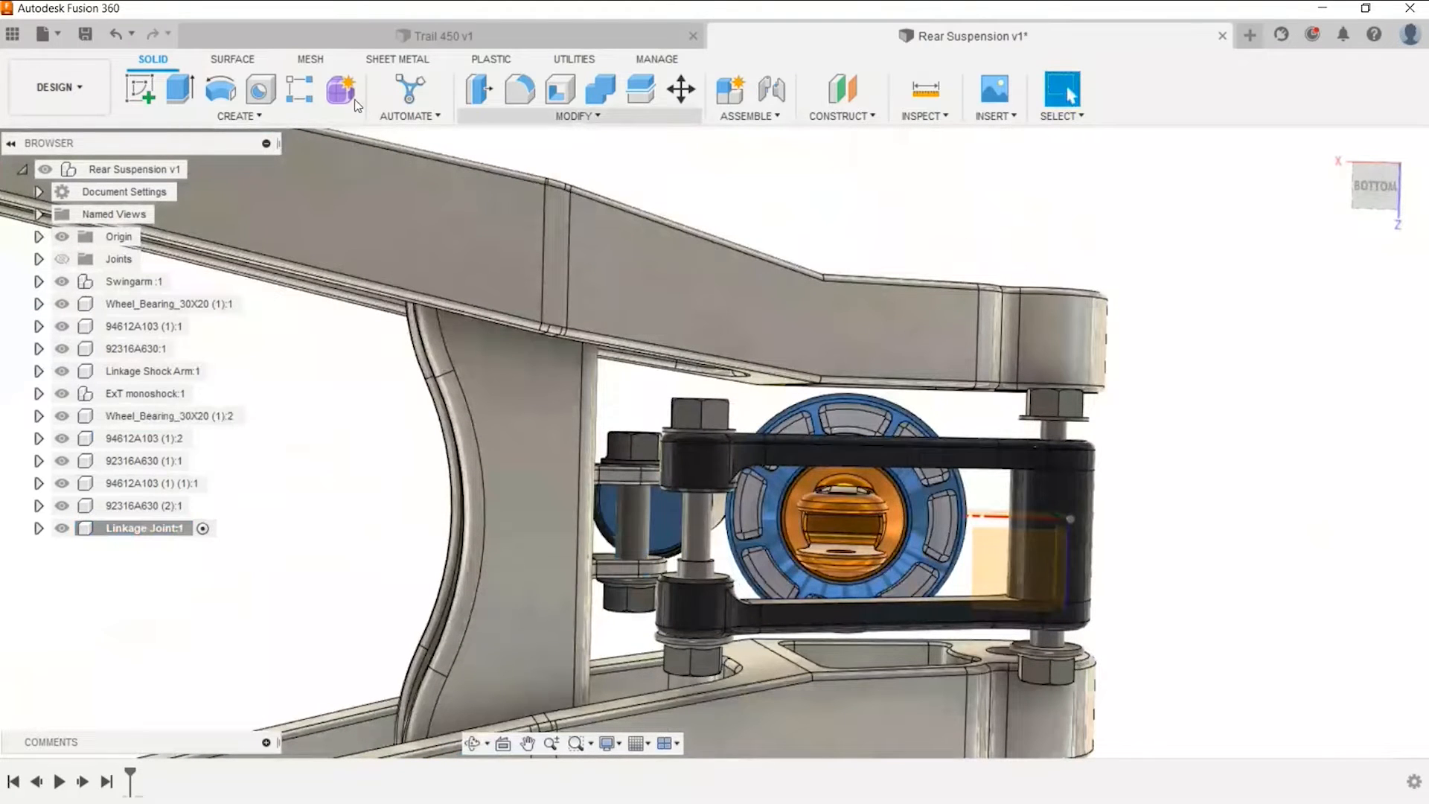
pyautogui.click(861, 117)
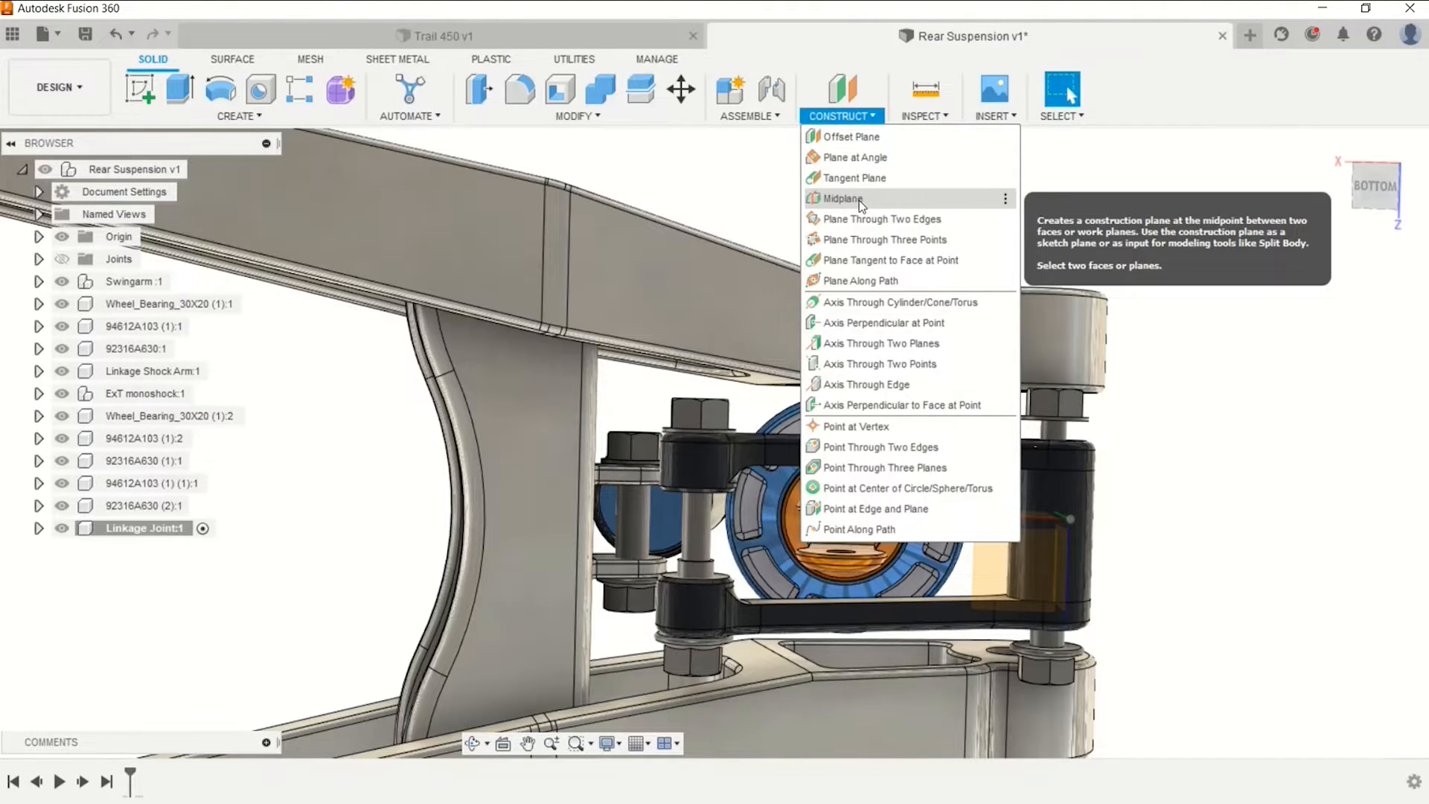
pyautogui.click(859, 200)
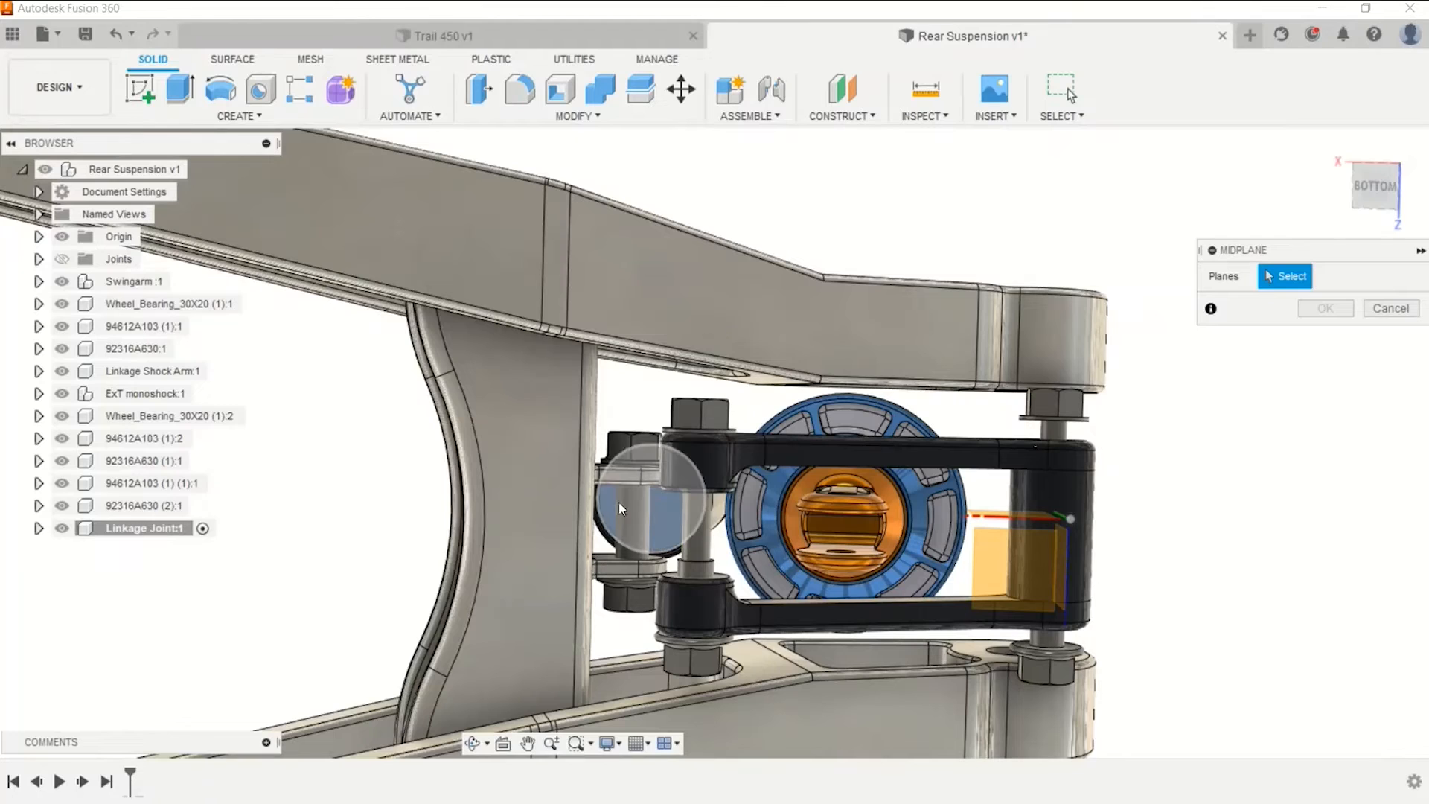
pyautogui.scroll(5, 619, 503)
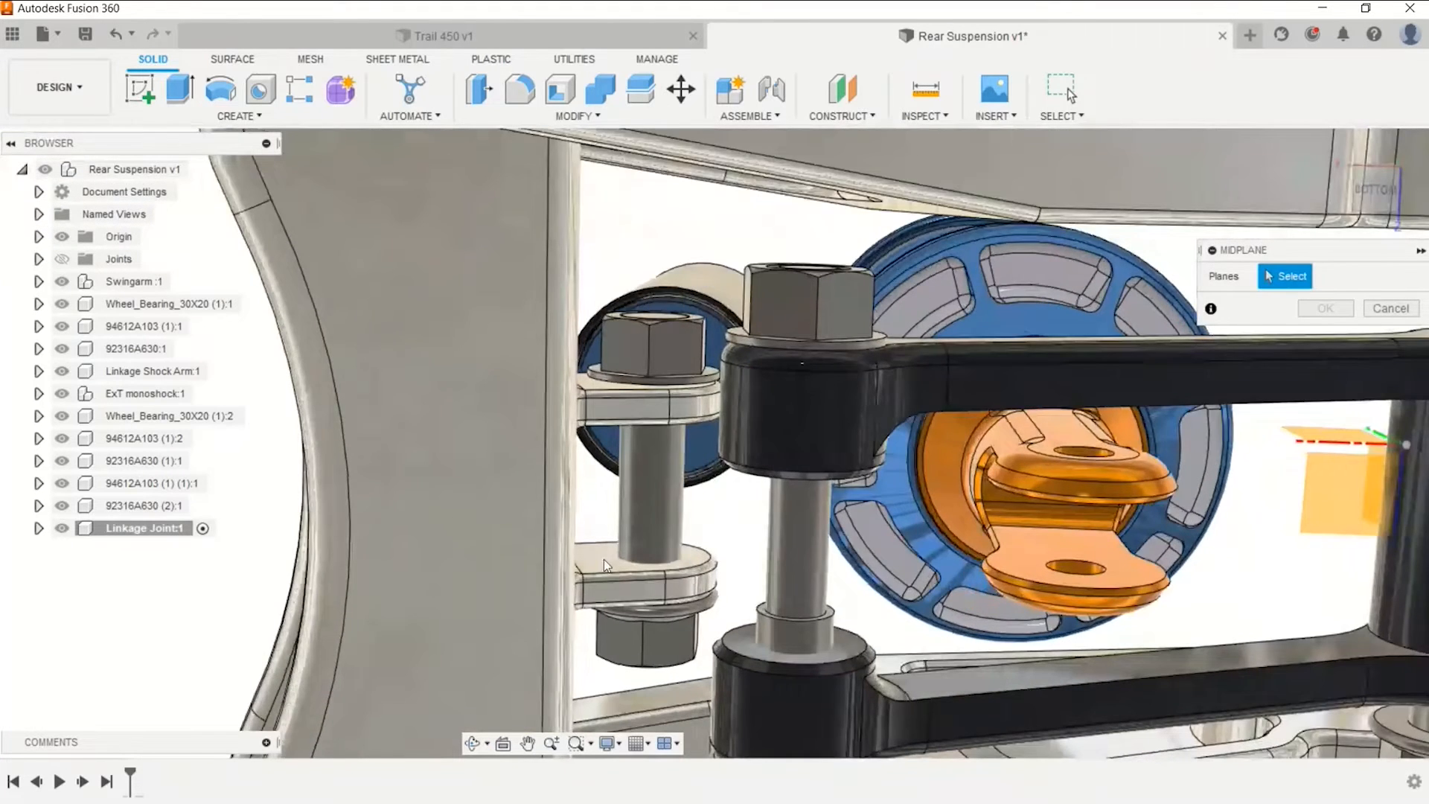
pyautogui.scroll(2, 604, 560)
pyautogui.click(604, 553)
pyautogui.keyDown('shift'); pyautogui.moveTo(604, 552); pyautogui.dragTo(607, 445, button='middle'); pyautogui.keyUp('shift')
pyautogui.click(608, 445)
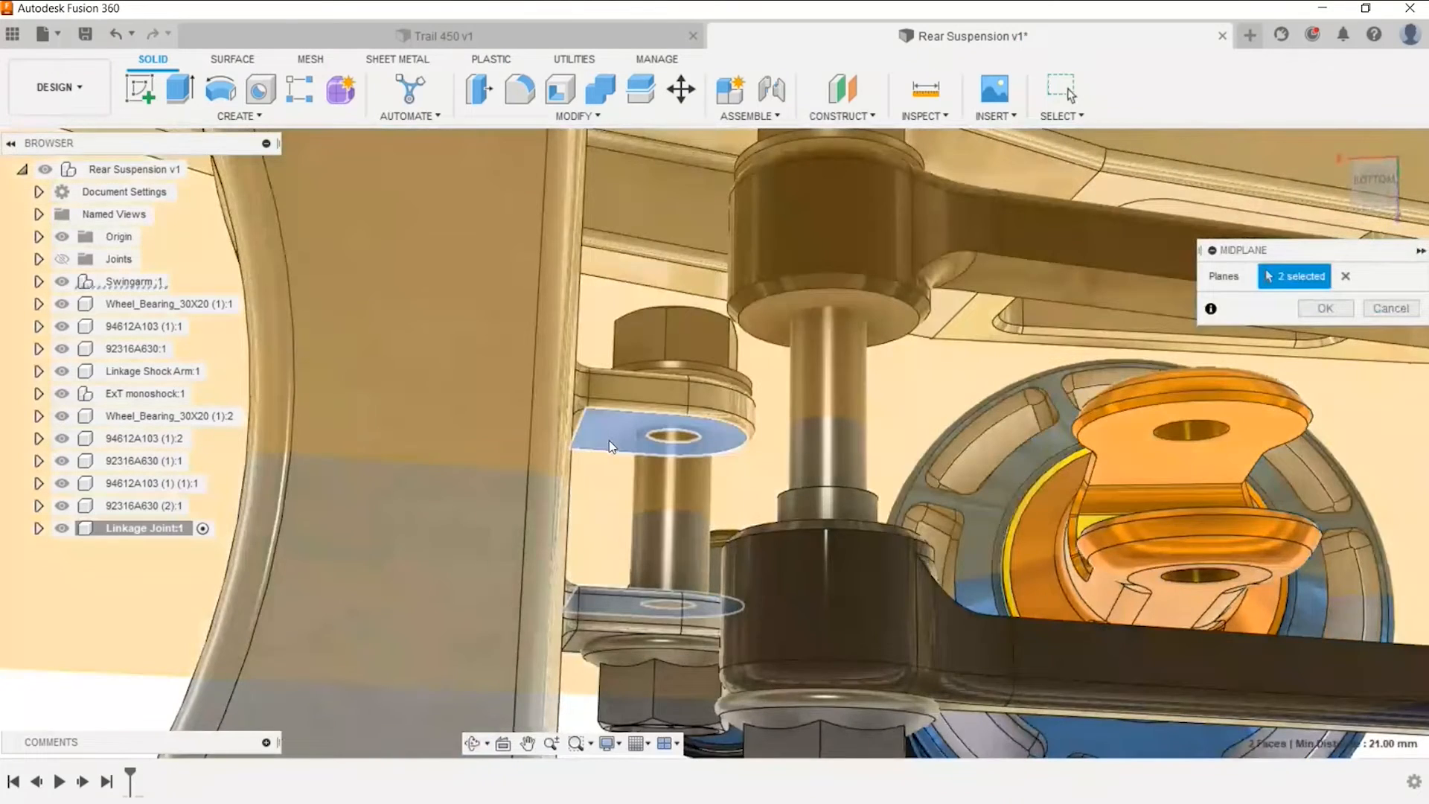
pyautogui.scroll(-8, 611, 447)
pyautogui.keyDown('shift'); pyautogui.moveTo(613, 417); pyautogui.dragTo(739, 302, button='middle'); pyautogui.keyUp('shift')
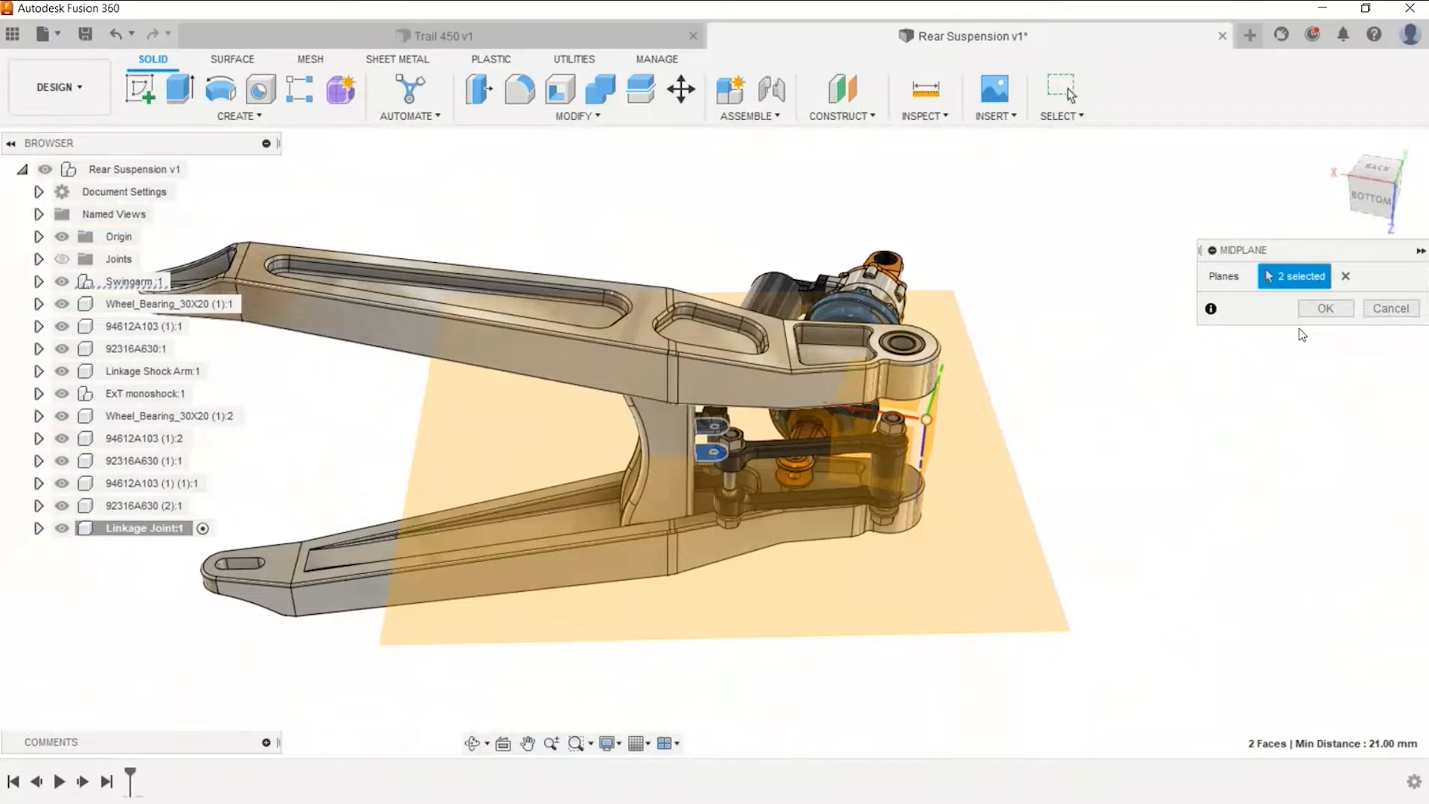
pyautogui.click(1325, 308)
pyautogui.keyDown('shift'); pyautogui.moveTo(1065, 317); pyautogui.dragTo(1018, 344, button='middle'); pyautogui.keyUp('shift')
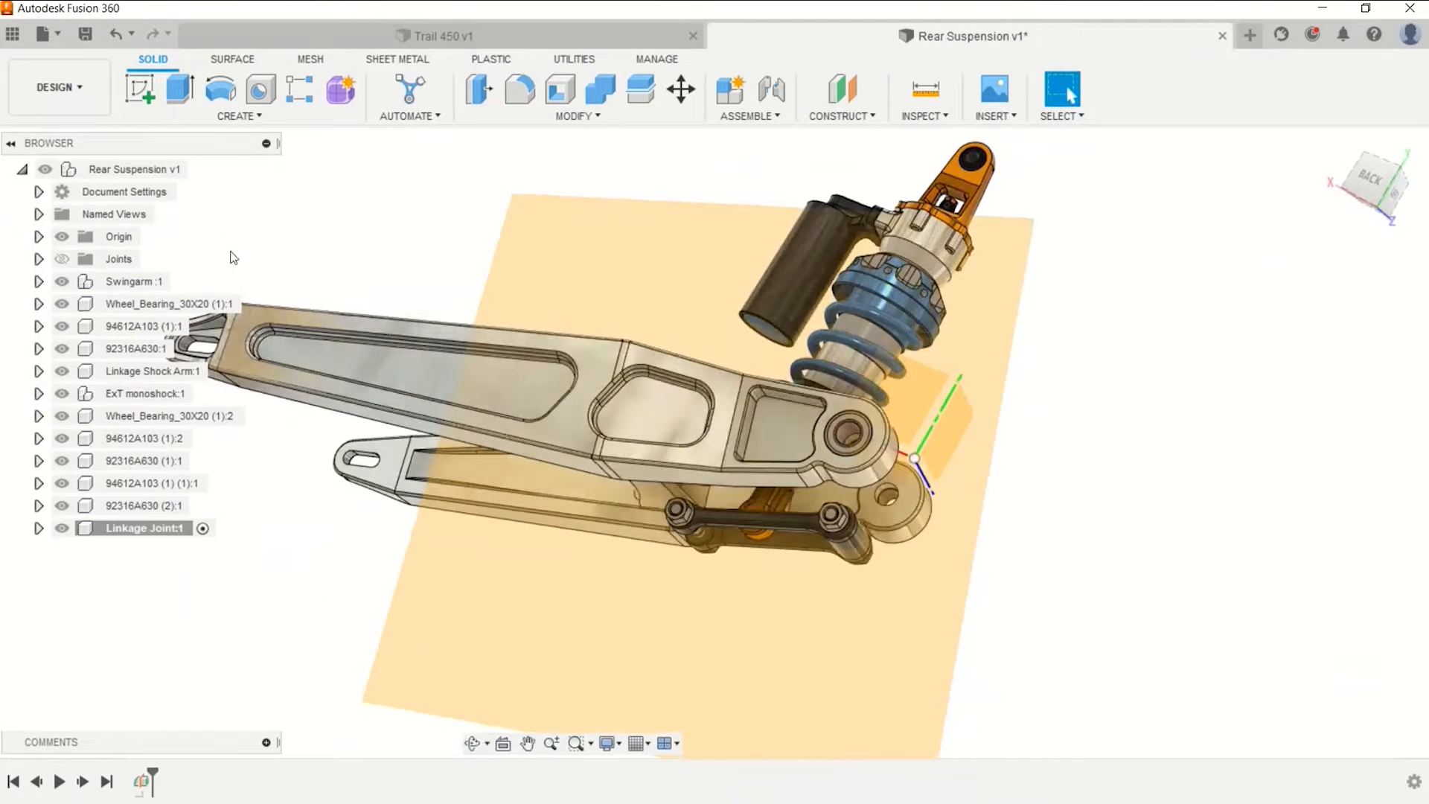
# Hide the origin geometry of the Rear Suspension assembly, highlight the new midplane and clear the selection.
pyautogui.click(62, 237)
pyautogui.moveTo(511, 236); pyautogui.dragTo(486, 193, button='middle')
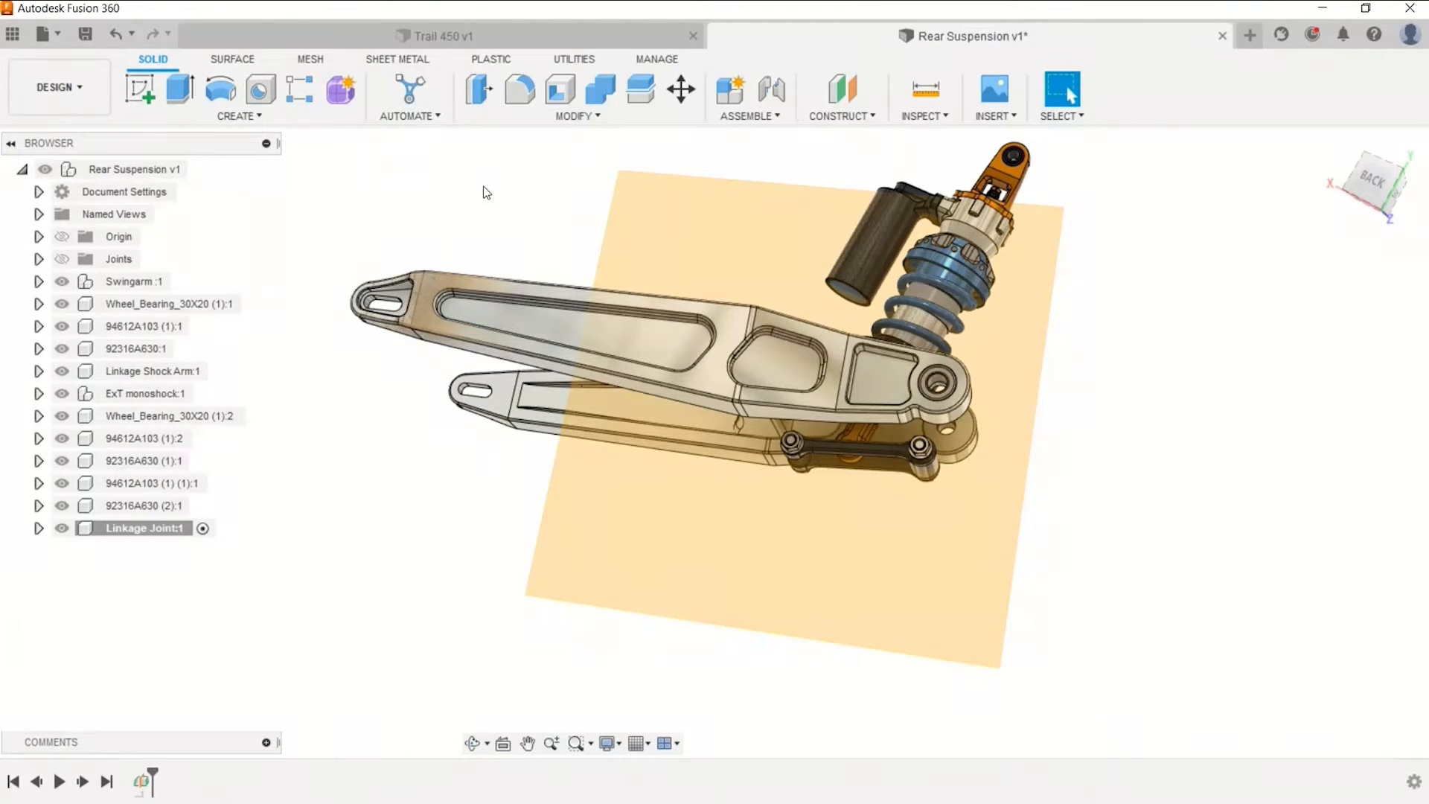
pyautogui.click(655, 184)
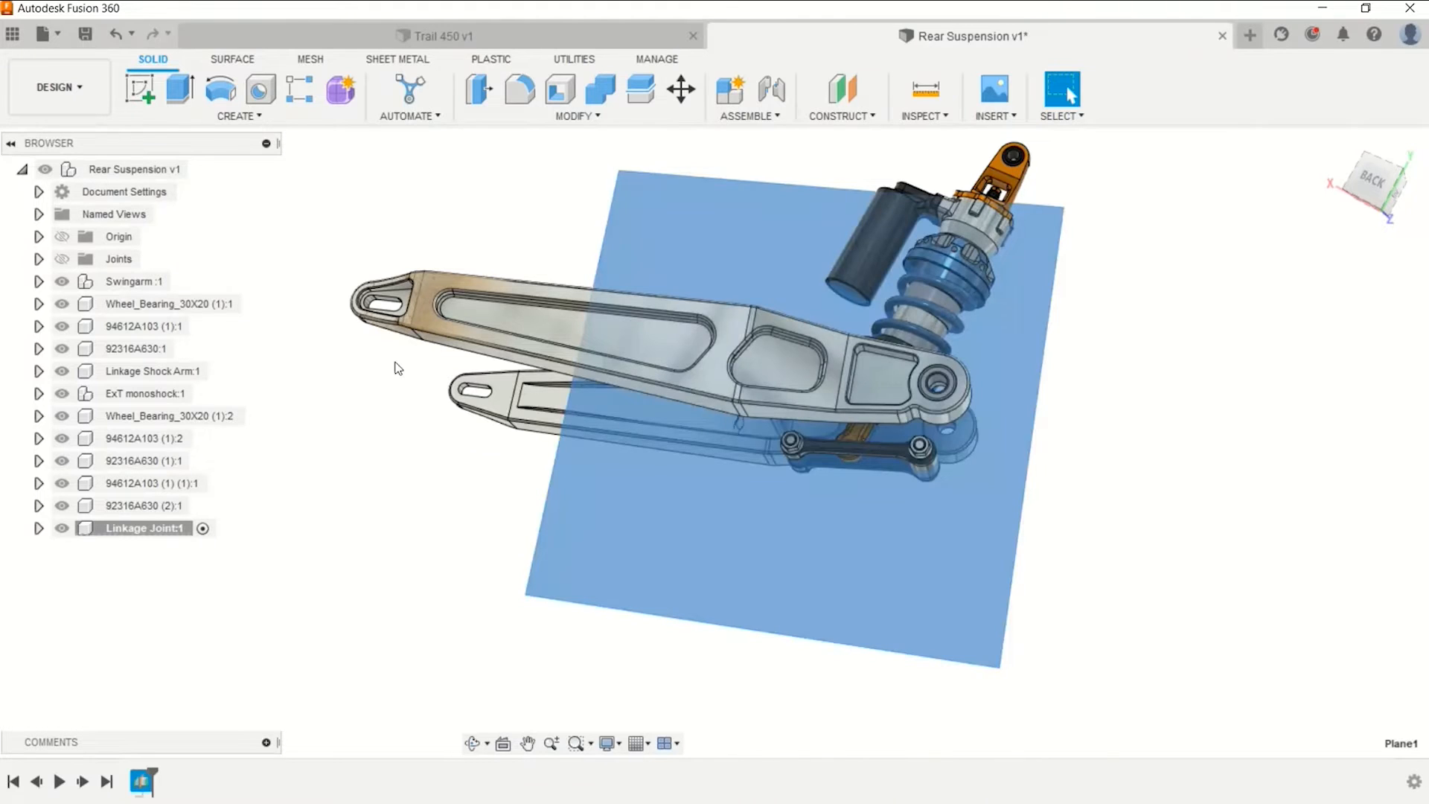
pyautogui.press('Escape')
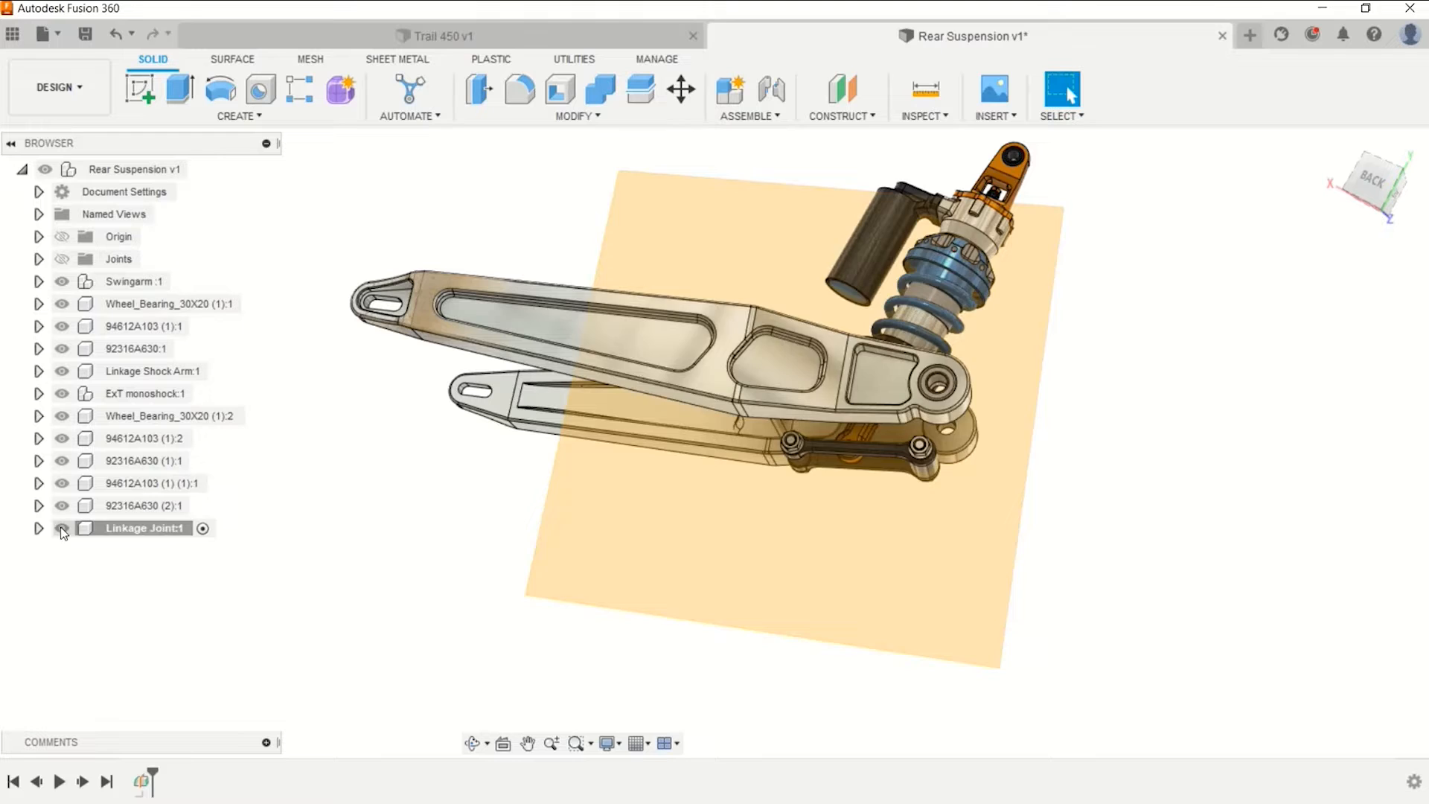
# Locate the new midplane among the Linkage Joint component's construction geometry and in its timeline.
pyautogui.click(39, 529)
pyautogui.click(202, 528)
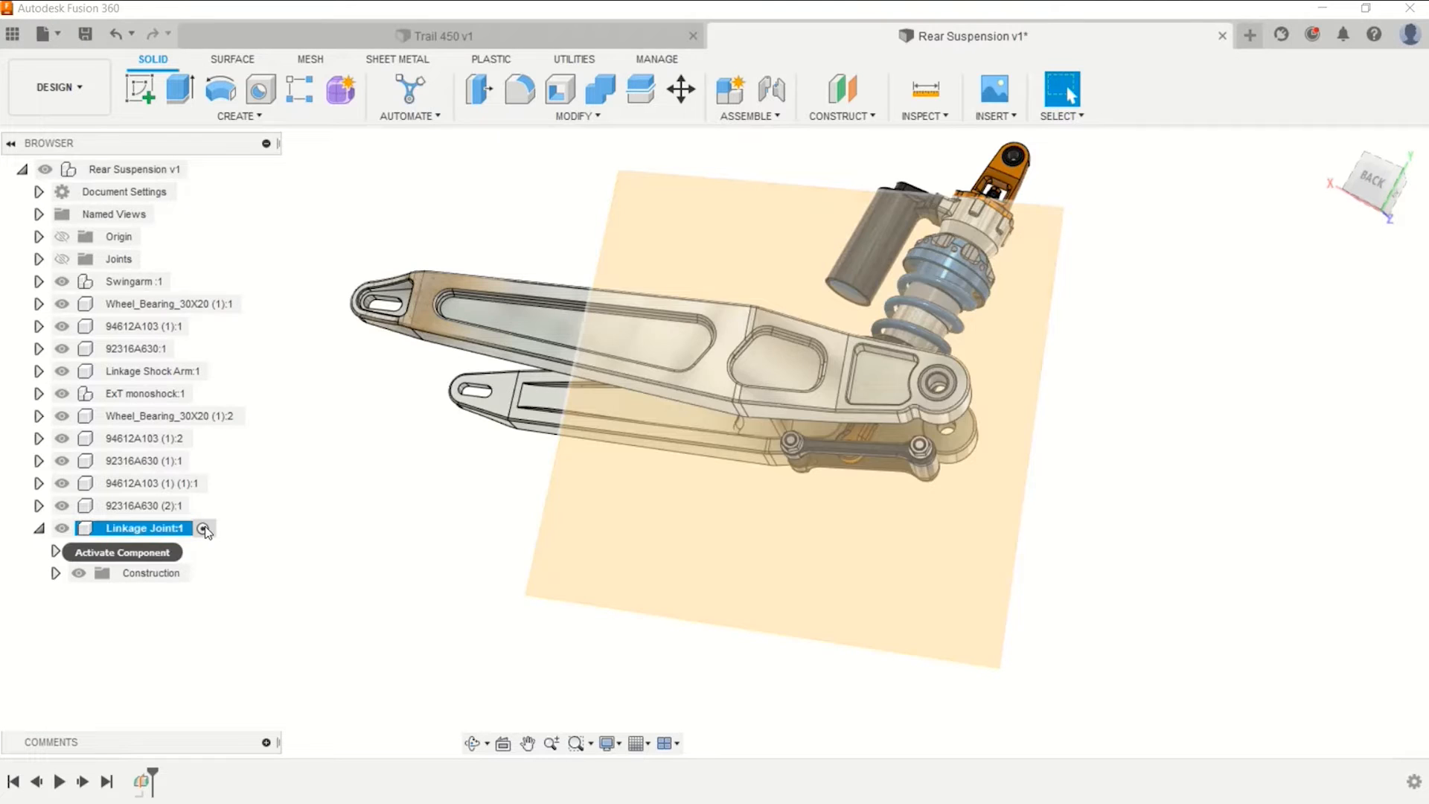
pyautogui.click(39, 528)
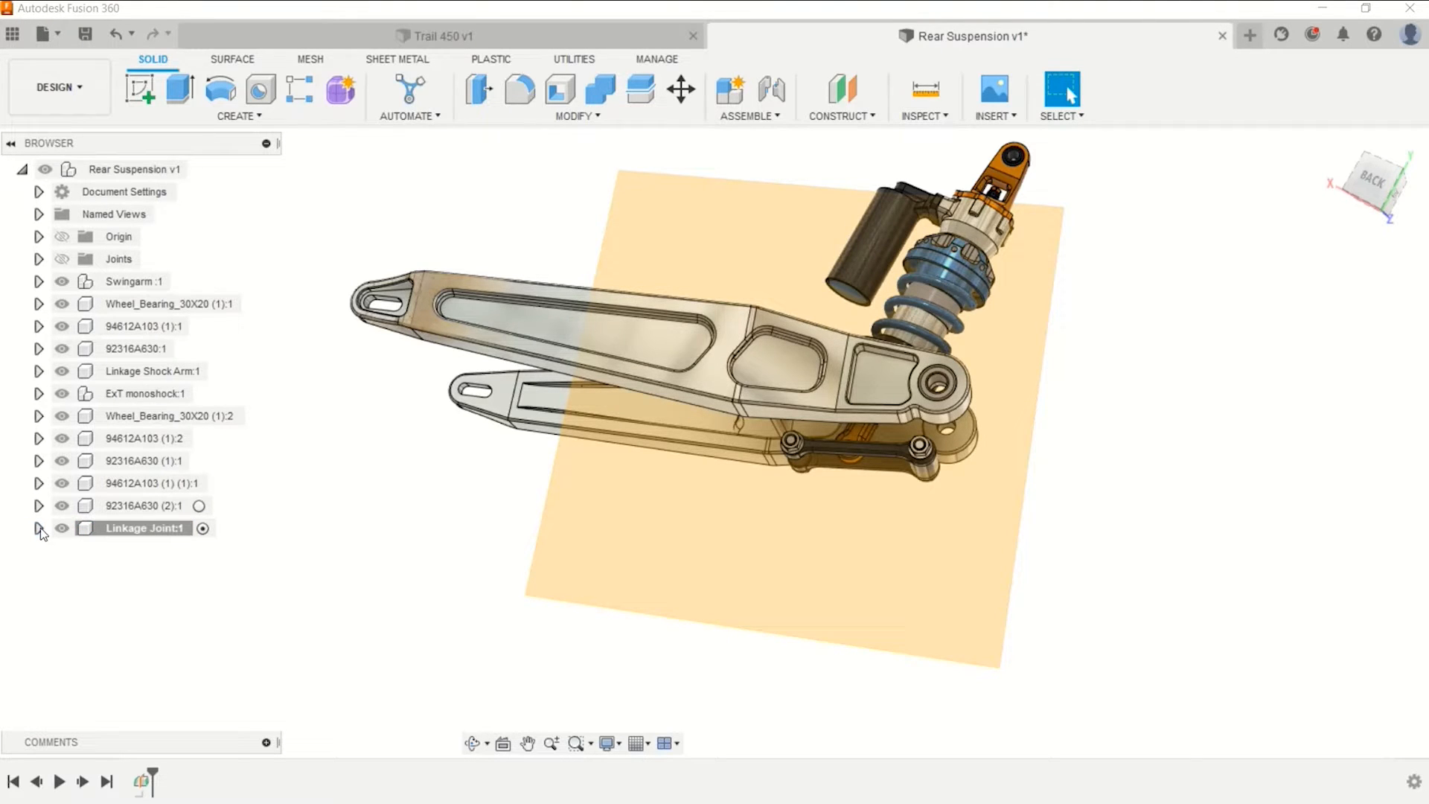
pyautogui.click(39, 528)
pyautogui.click(182, 575)
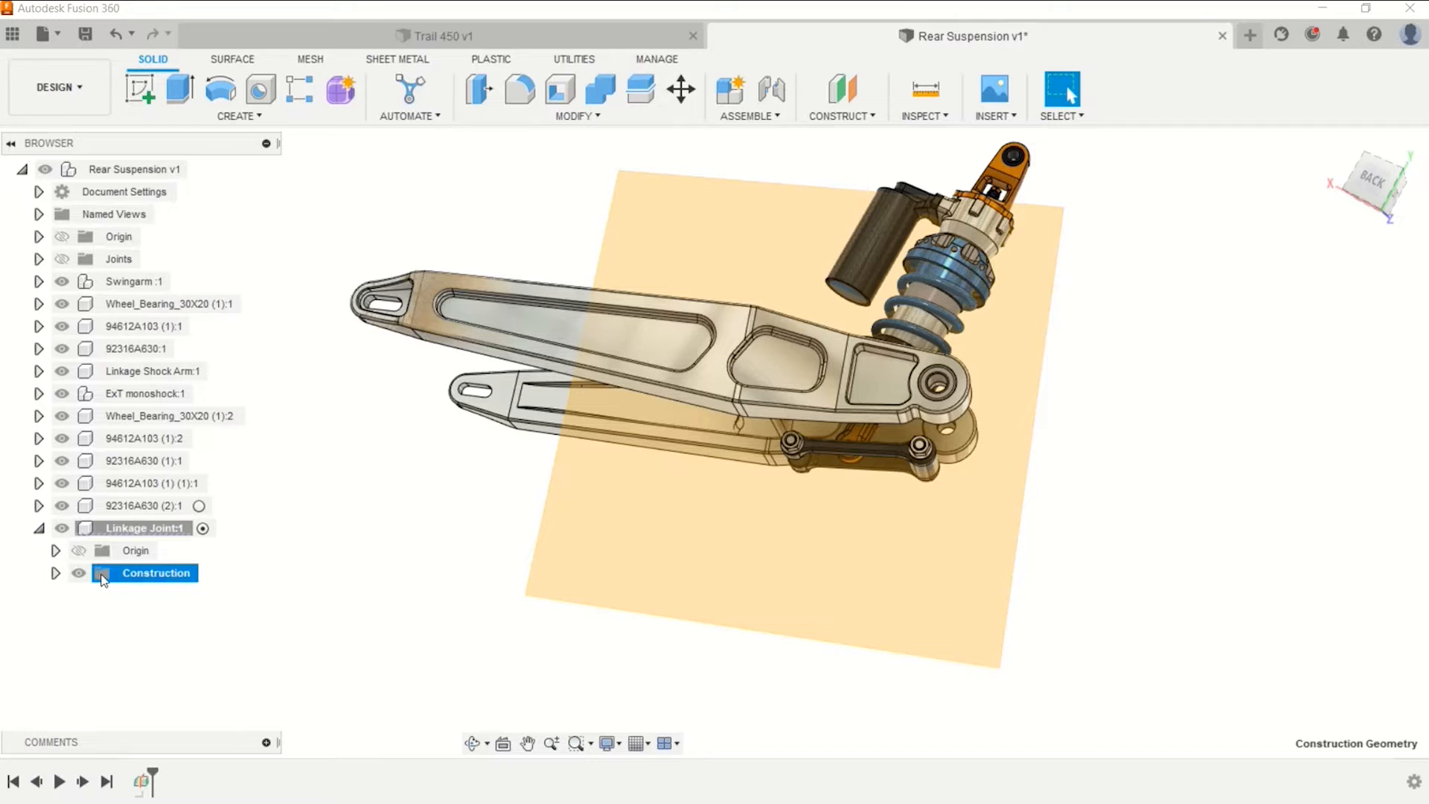
pyautogui.click(55, 573)
pyautogui.click(154, 597)
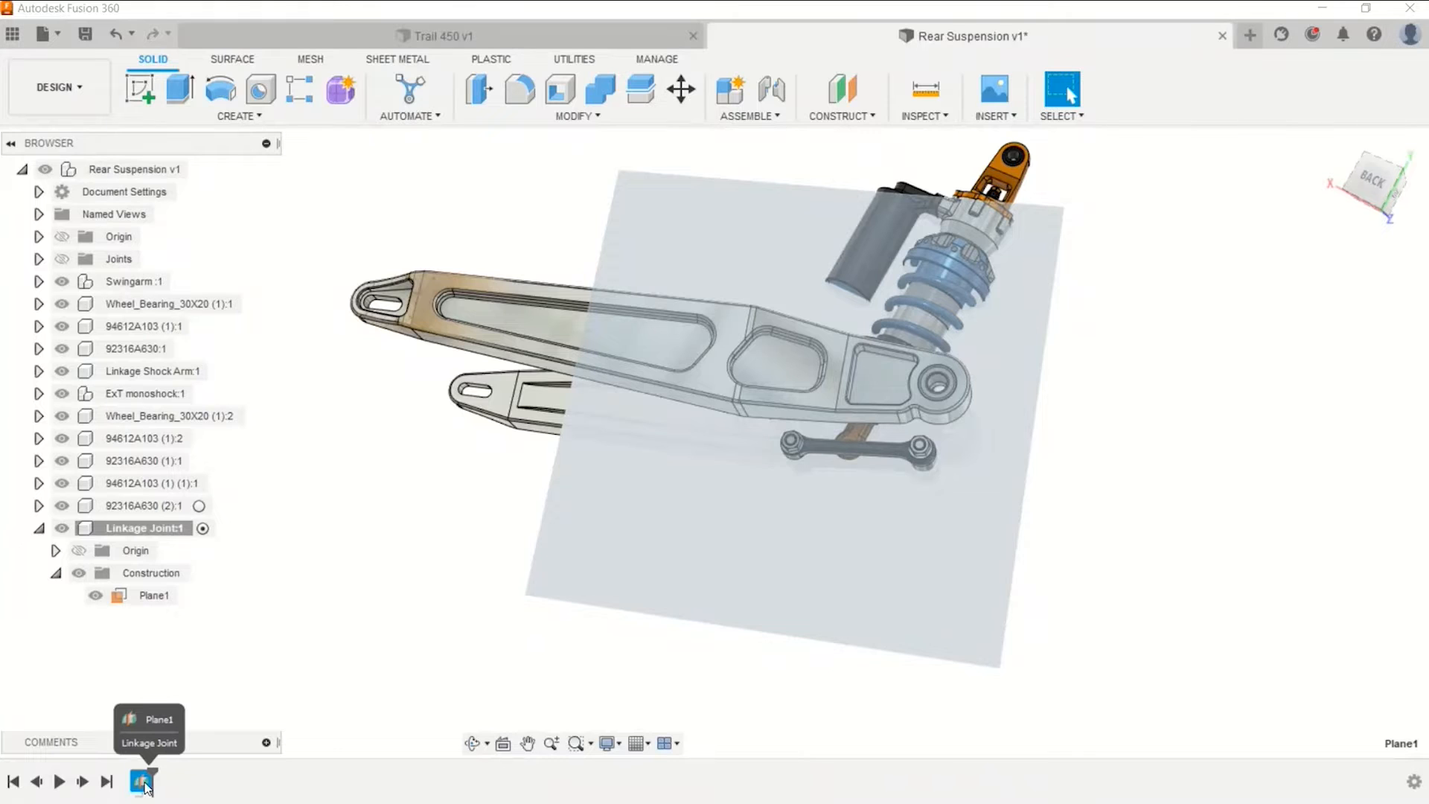
pyautogui.click(308, 618)
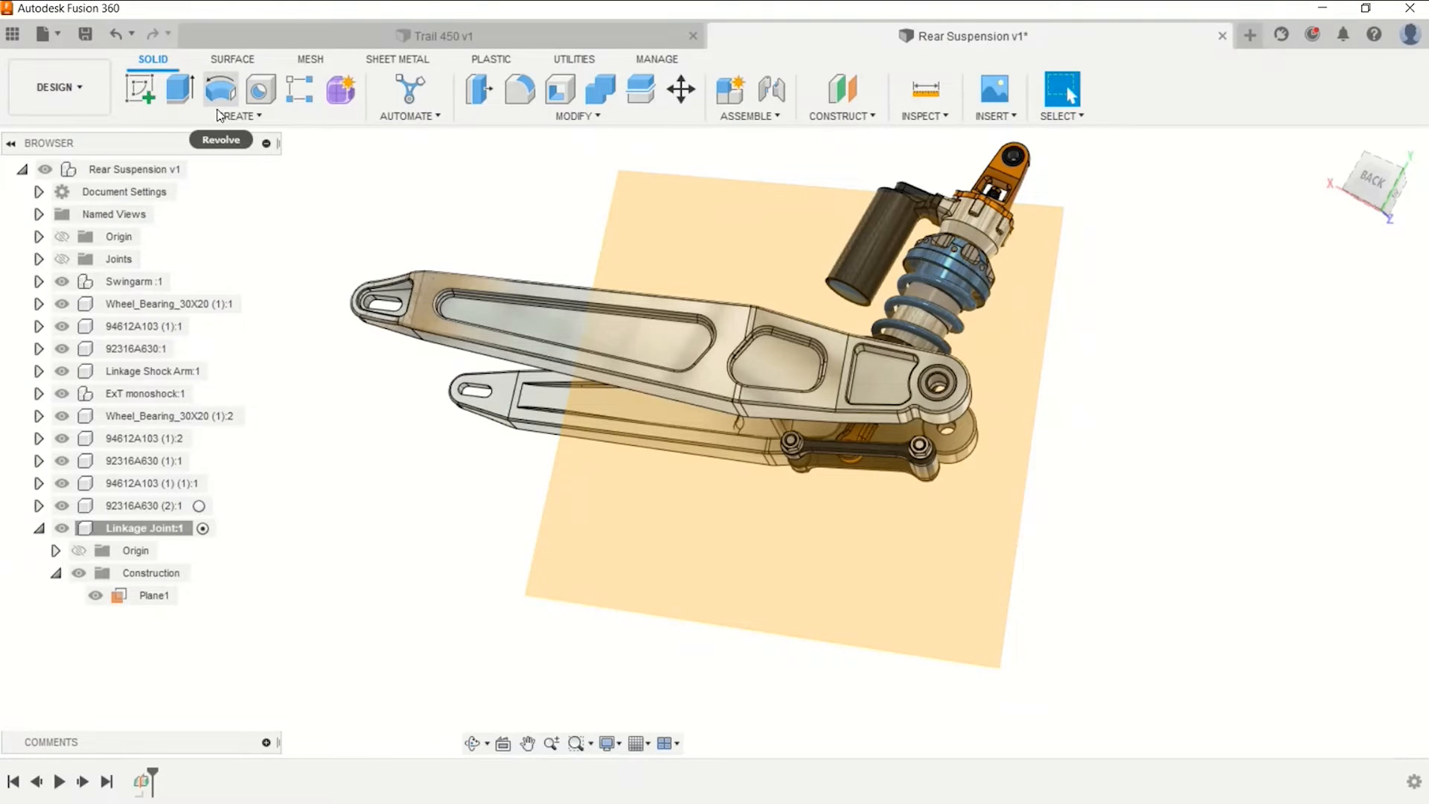
# Start a sketch in the Linkage Joint component on the new midplane.
pyautogui.click(145, 91)
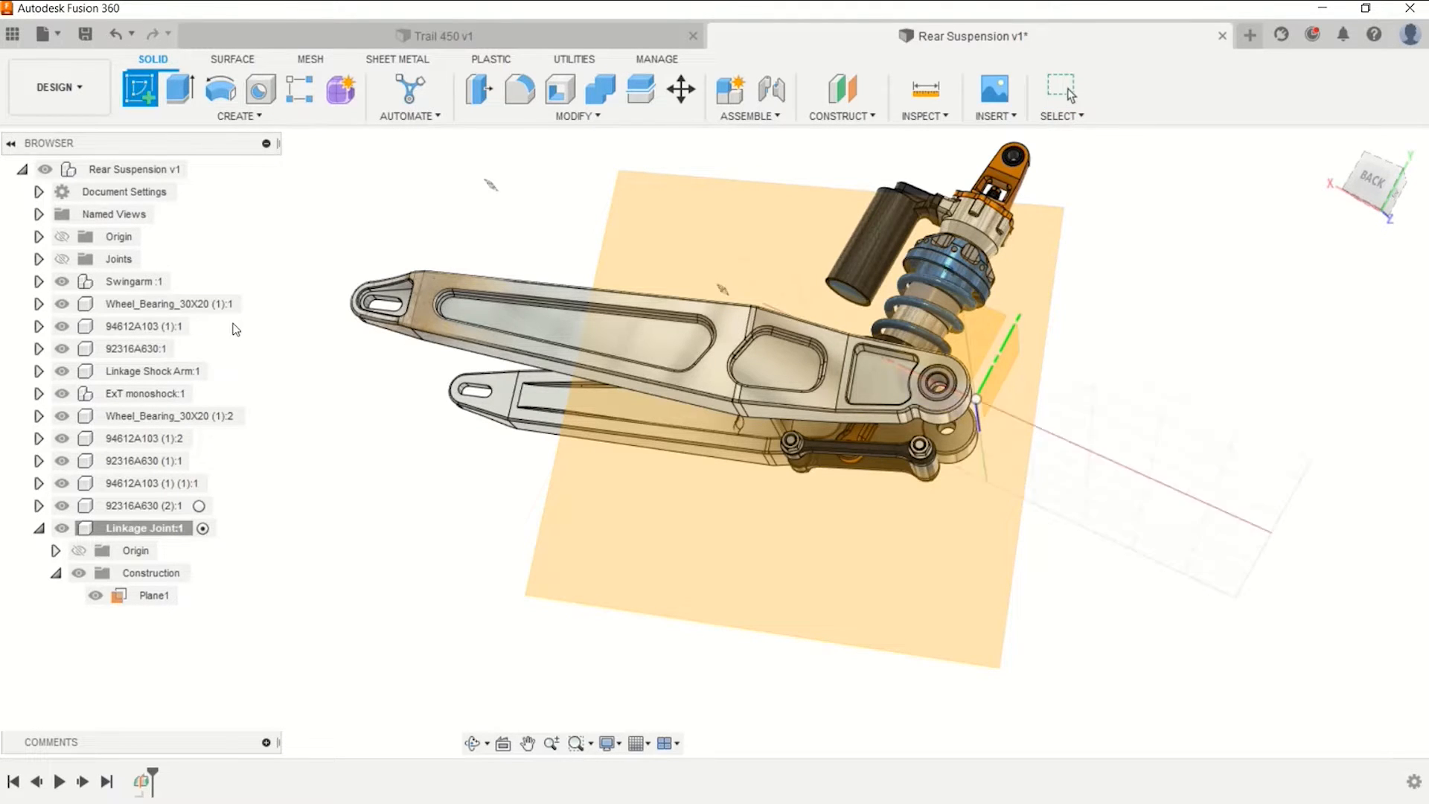
pyautogui.click(764, 658)
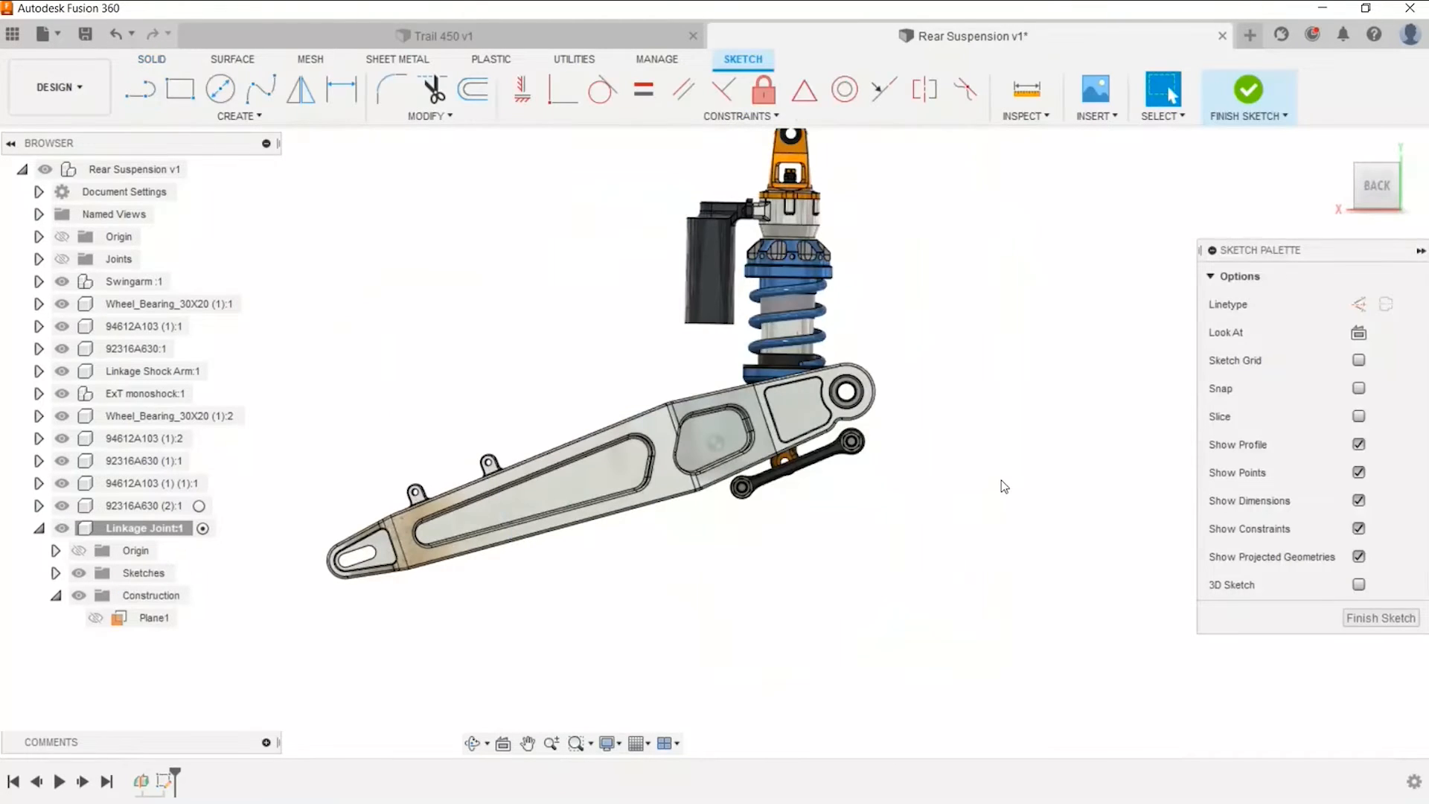
pyautogui.moveTo(1029, 409); pyautogui.dragTo(1050, 438, button='middle')
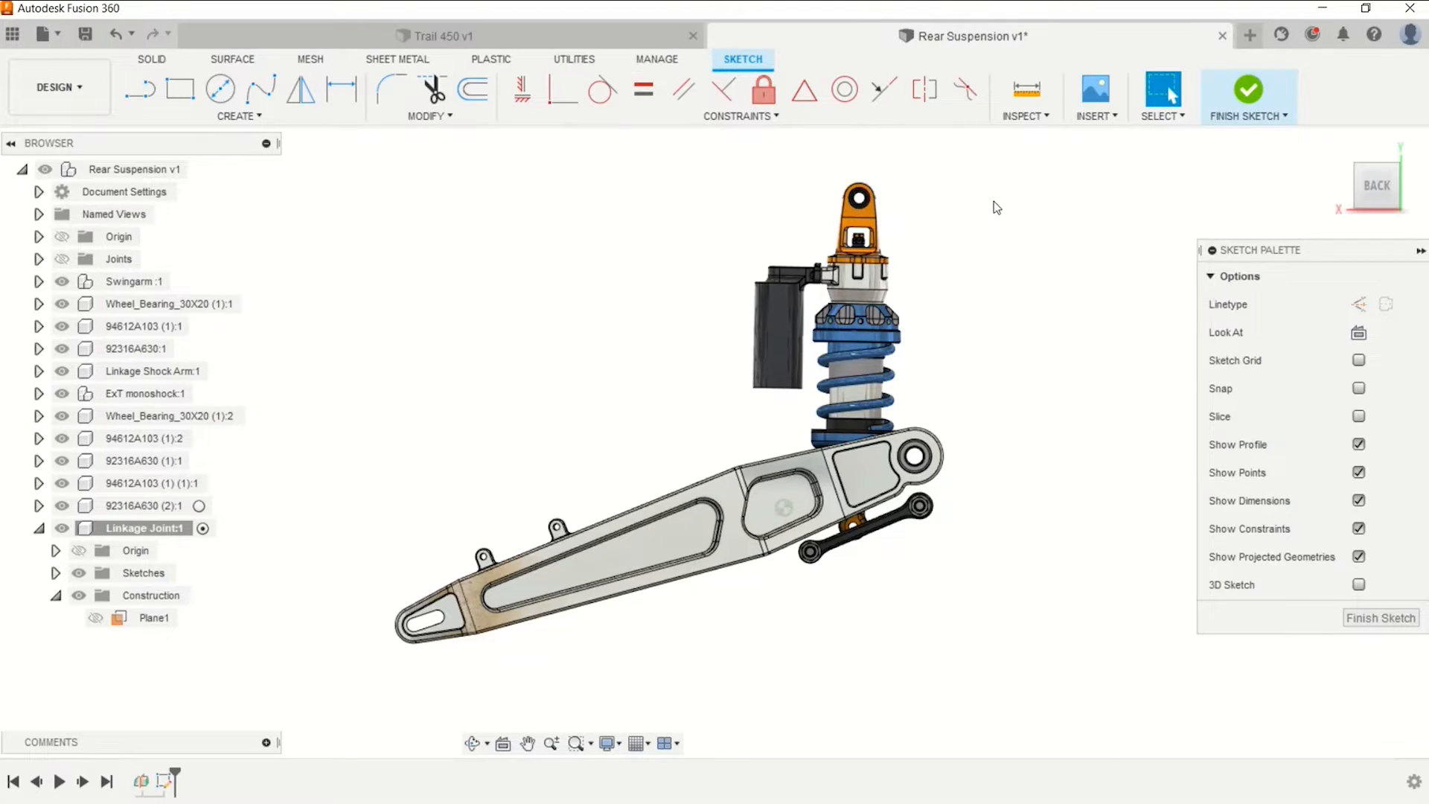
# Examine the swingarm bracket's bolt shank and the monoshock's lower mounting hole, and return to the back view of the sketch.
pyautogui.scroll(1, 1021, 381)
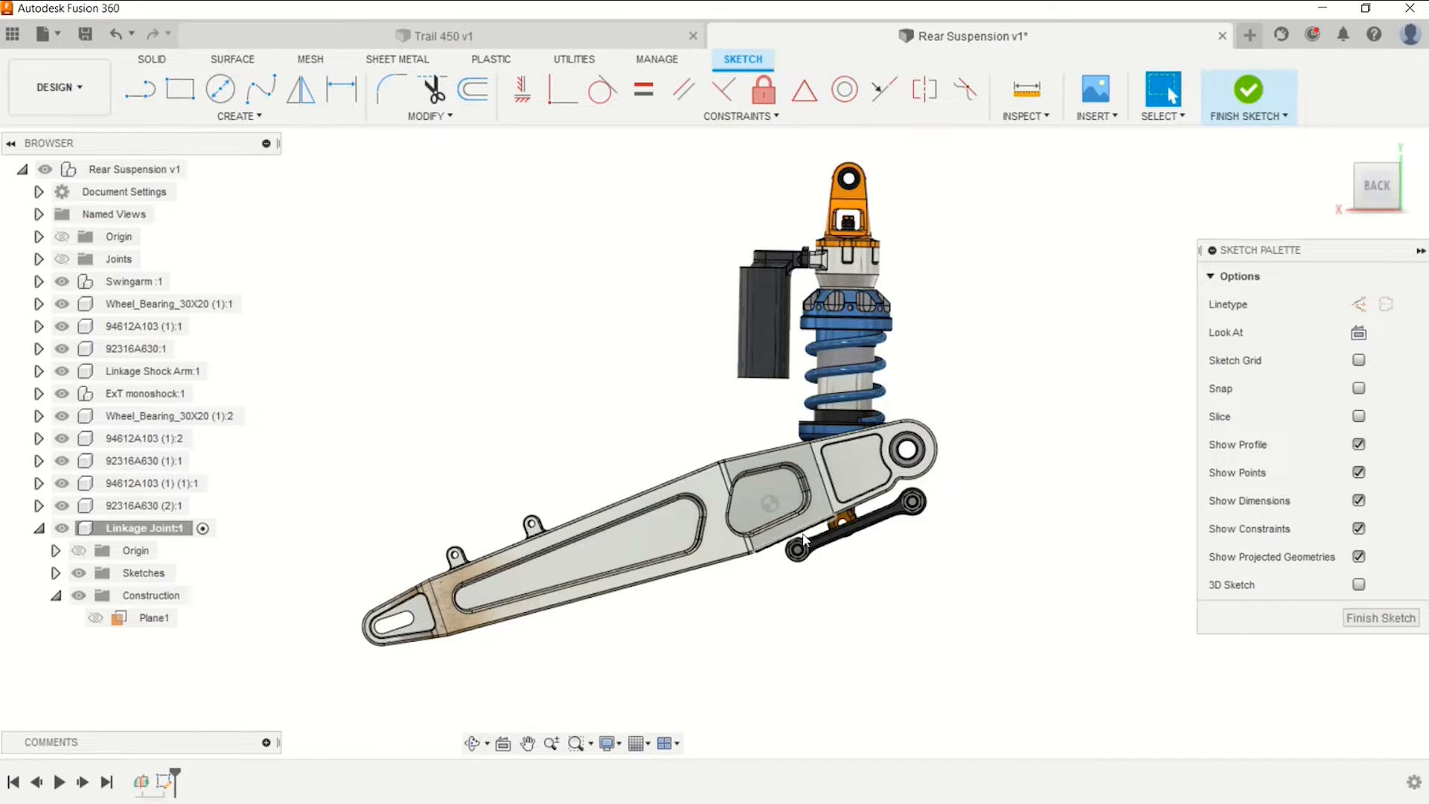
pyautogui.scroll(3, 794, 547)
pyautogui.scroll(3, 793, 547)
pyautogui.keyDown('shift'); pyautogui.moveTo(793, 547); pyautogui.dragTo(738, 503, button='middle'); pyautogui.keyUp('shift')
pyautogui.click(734, 501)
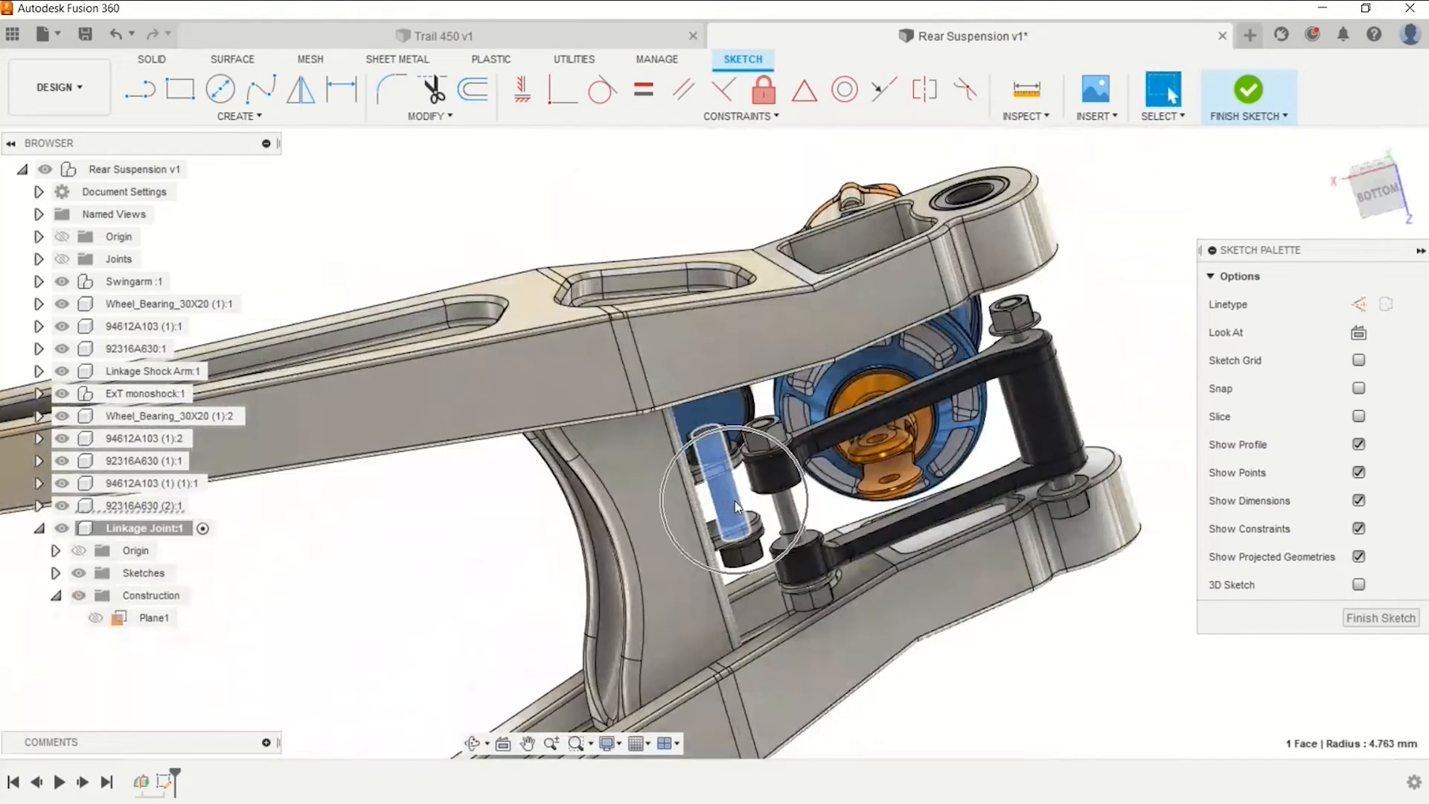
pyautogui.scroll(3, 886, 444)
pyautogui.click(879, 441)
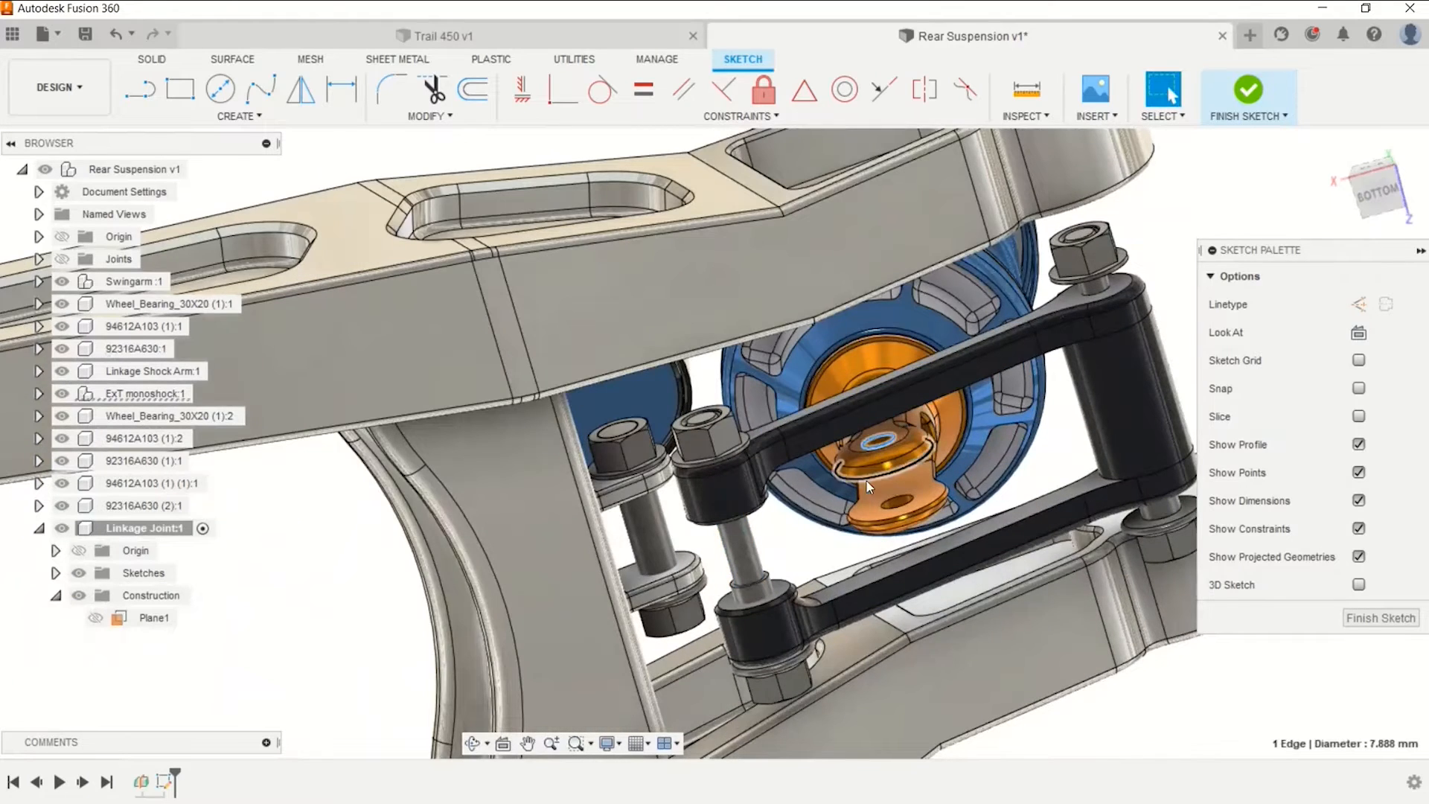
pyautogui.scroll(-5, 877, 445)
pyautogui.keyDown('shift'); pyautogui.moveTo(877, 445); pyautogui.dragTo(831, 535, button='middle'); pyautogui.keyUp('shift')
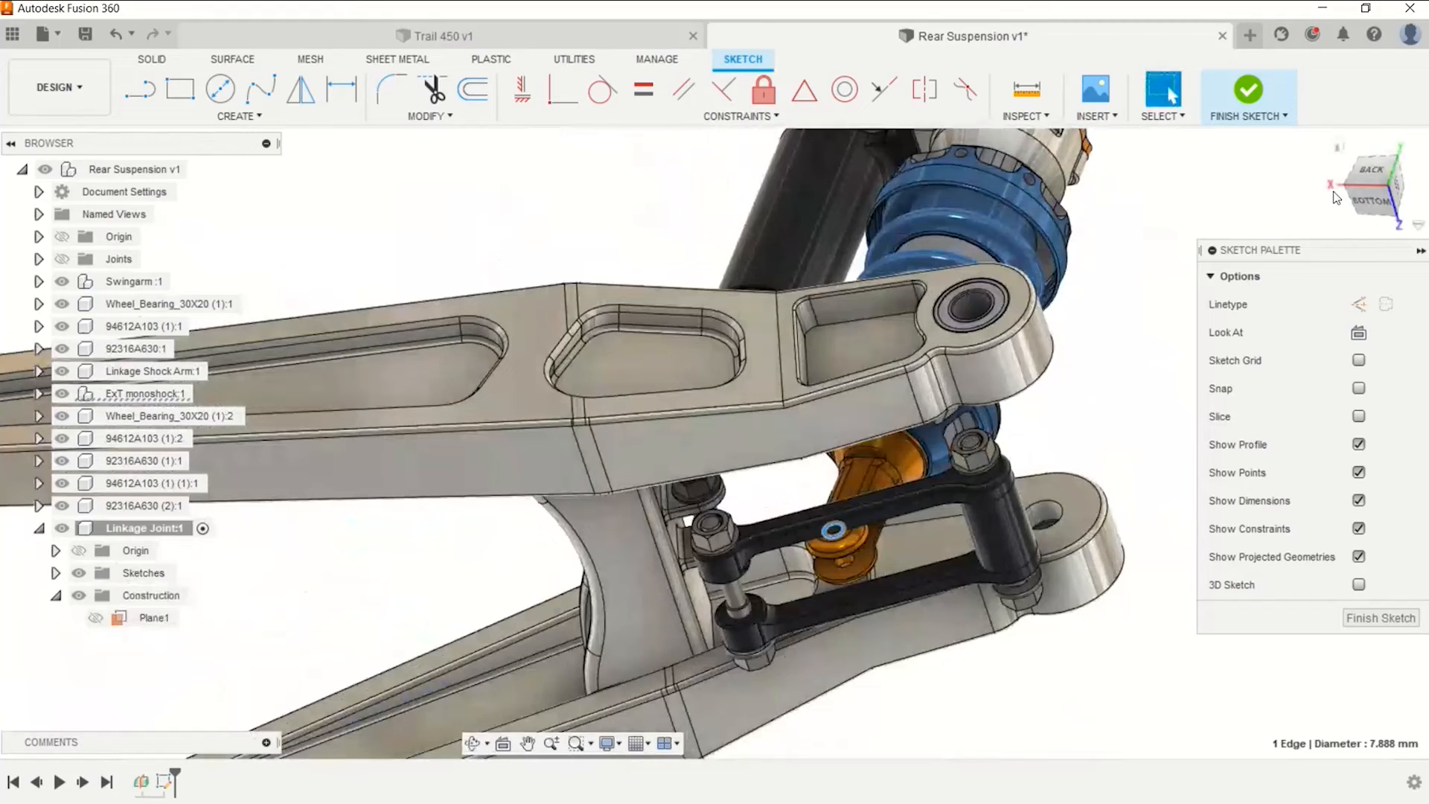
pyautogui.click(1372, 173)
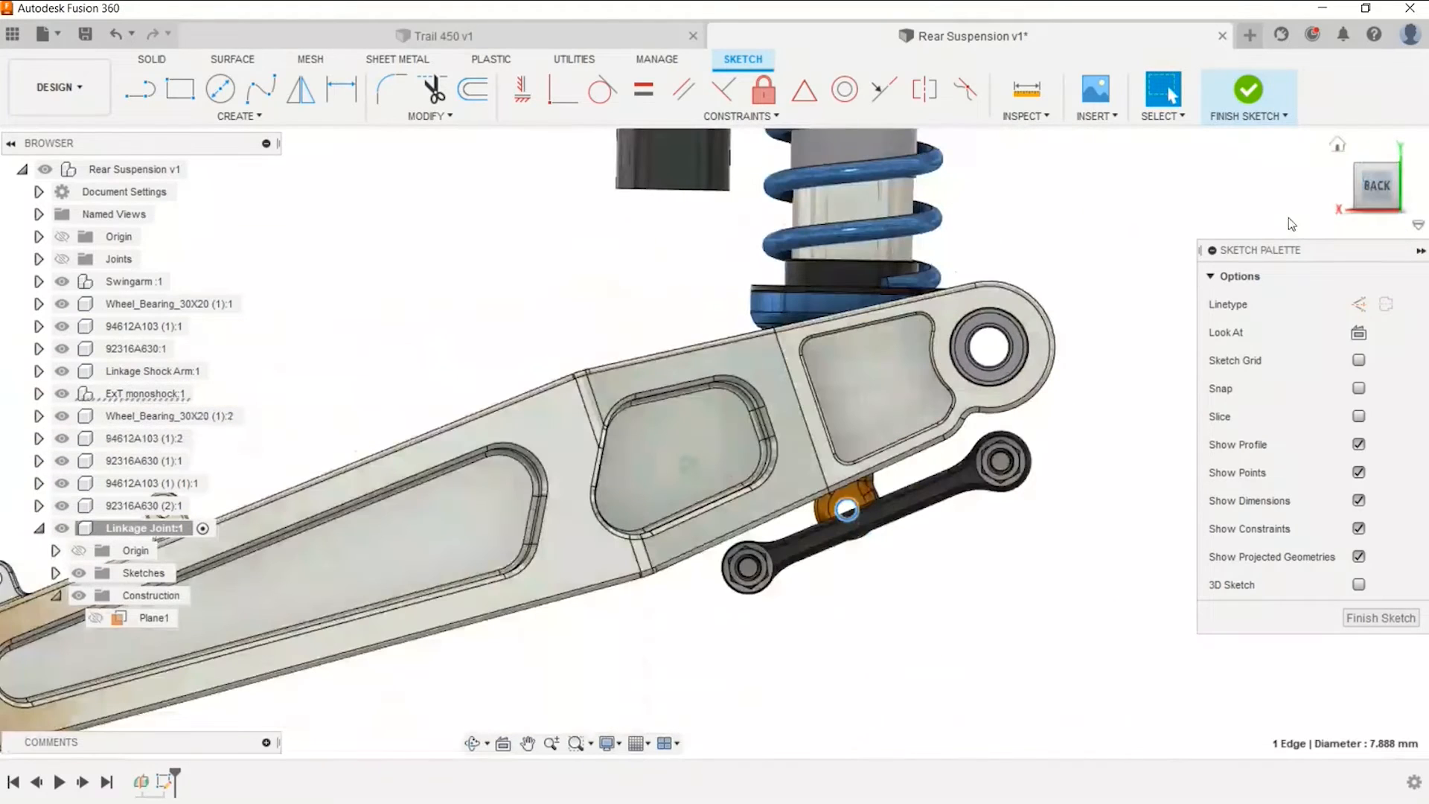
# Set the opacity of the entire Rear Suspension assembly to 30%.
pyautogui.click(981, 575)
pyautogui.moveTo(905, 572); pyautogui.dragTo(960, 559, button='middle')
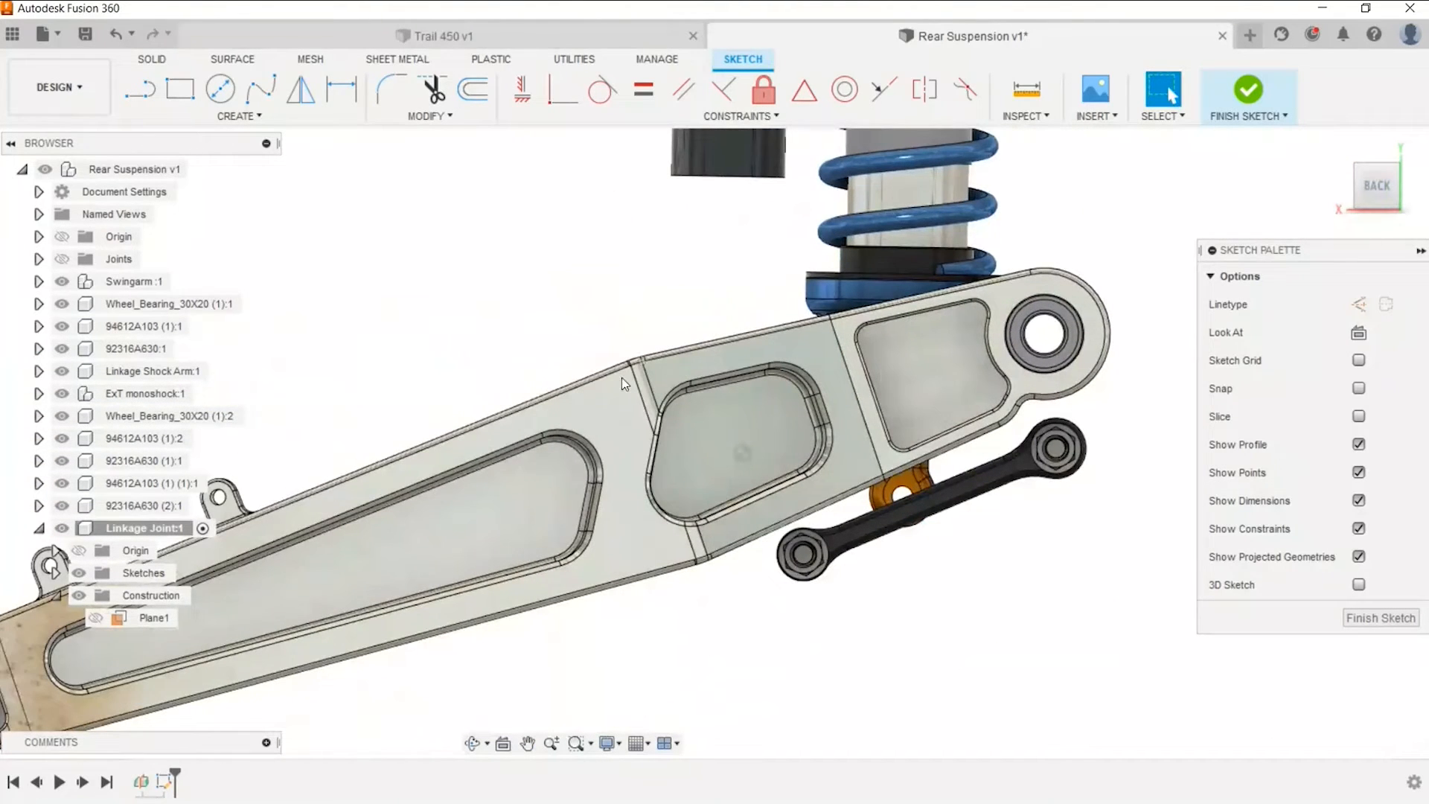
pyautogui.moveTo(510, 544); pyautogui.dragTo(567, 552, button='middle')
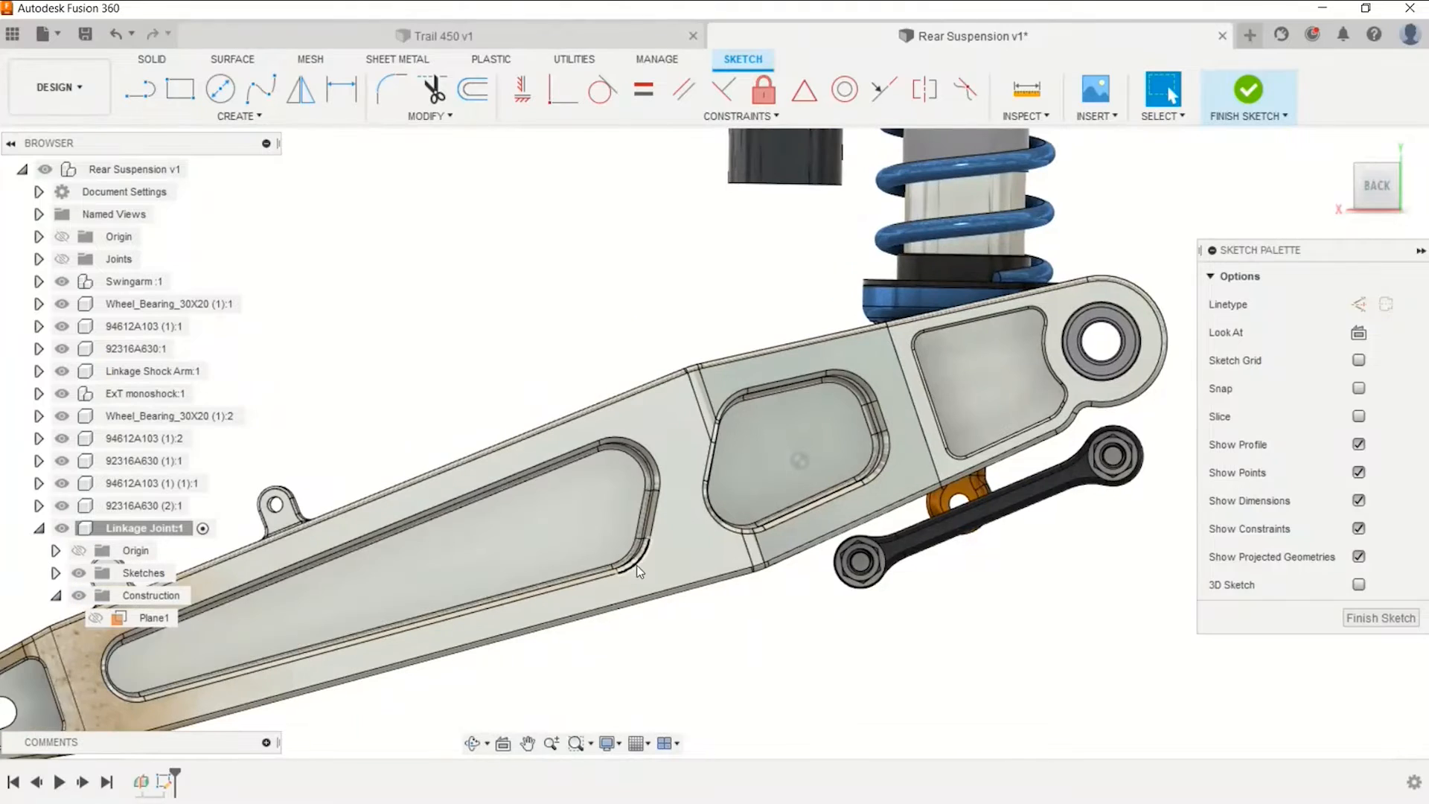
pyautogui.scroll(-2, 637, 565)
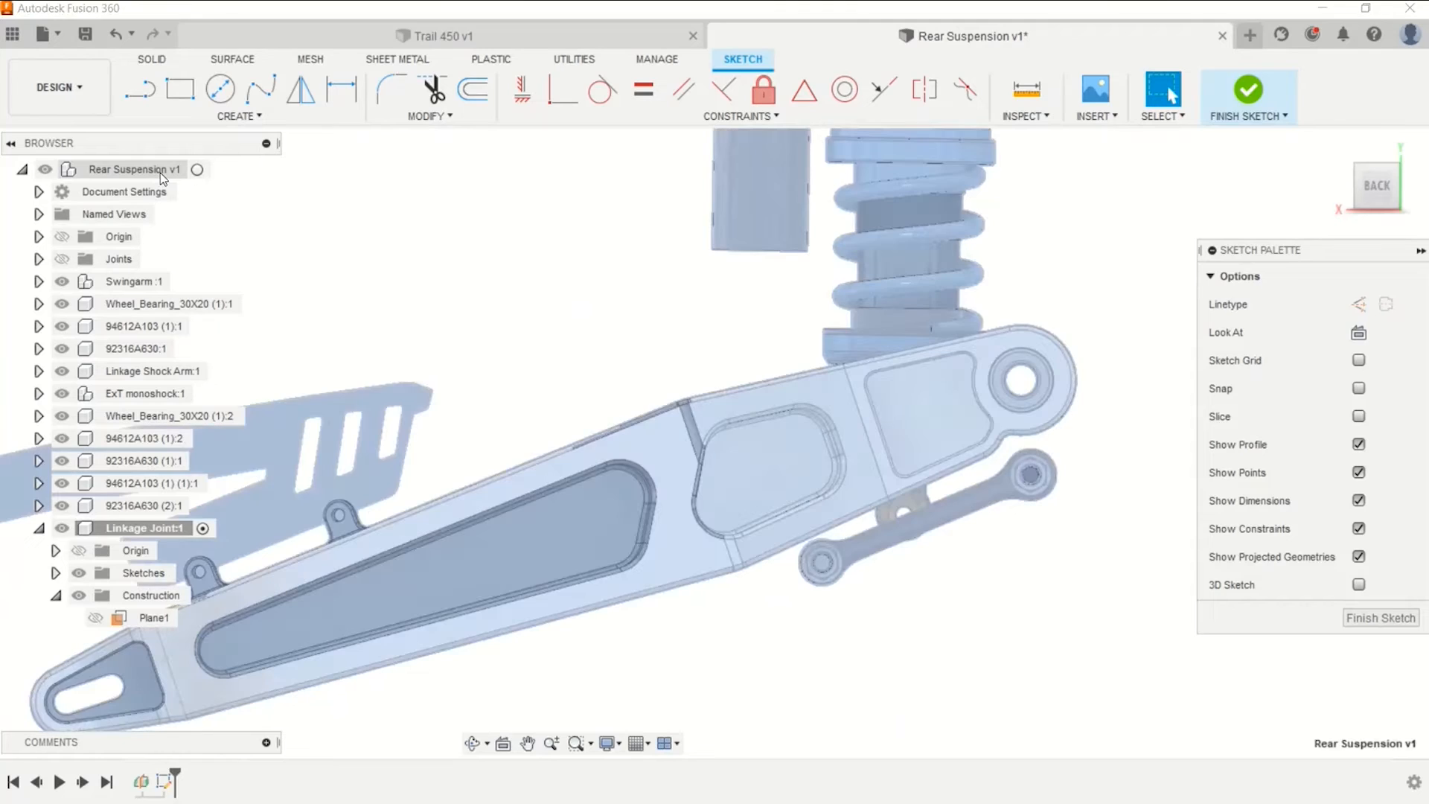
pyautogui.rightClick(159, 173)
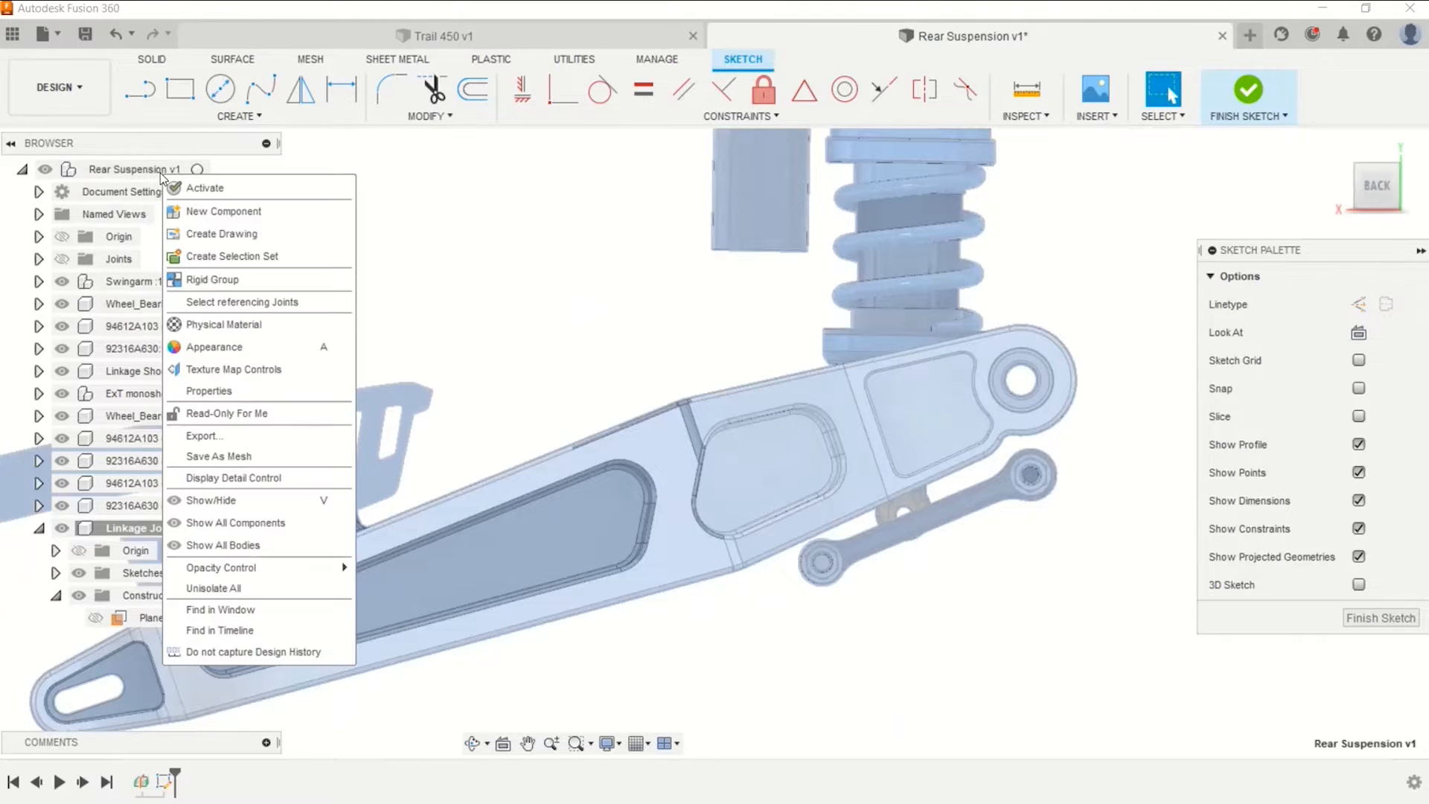
pyautogui.moveTo(302, 570)
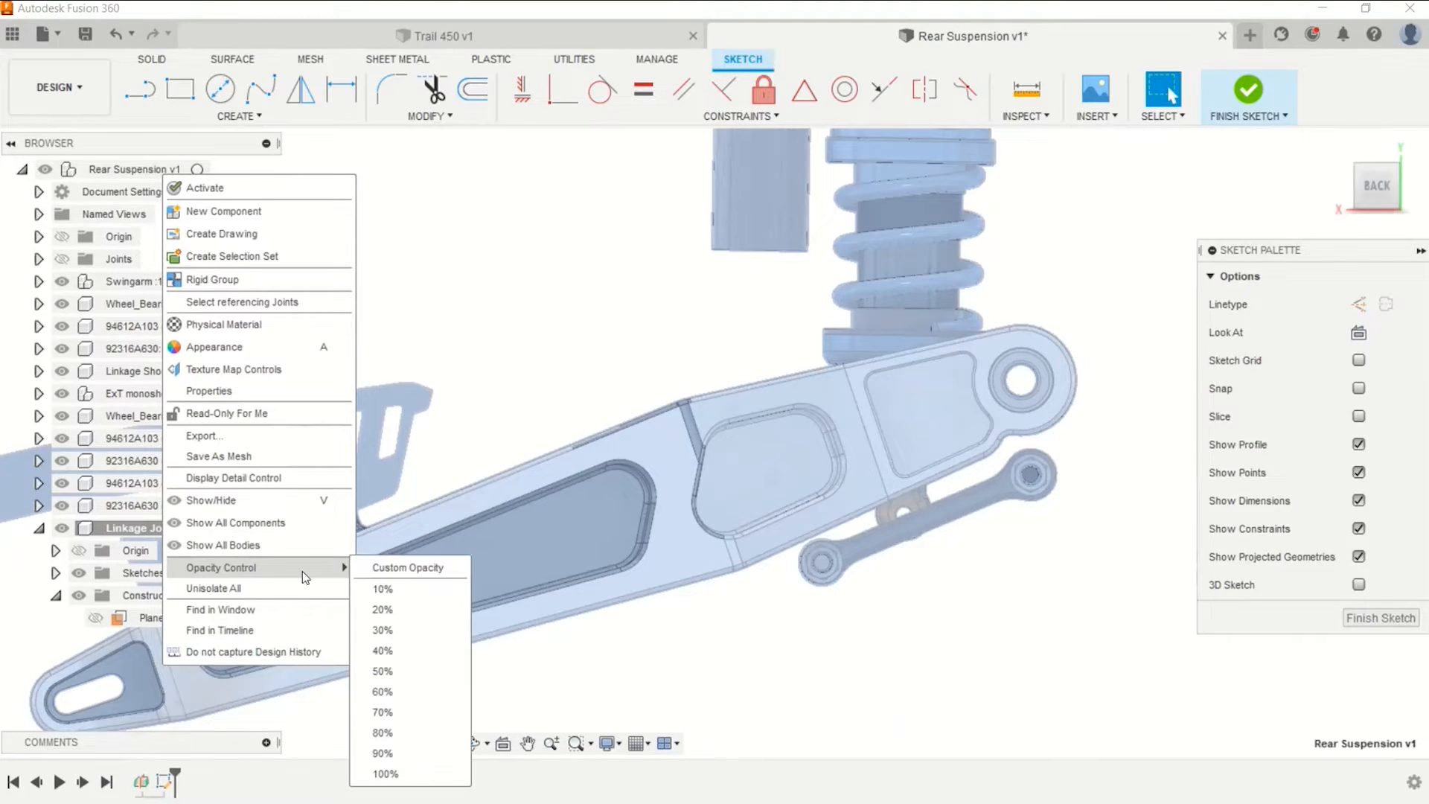
pyautogui.click(419, 629)
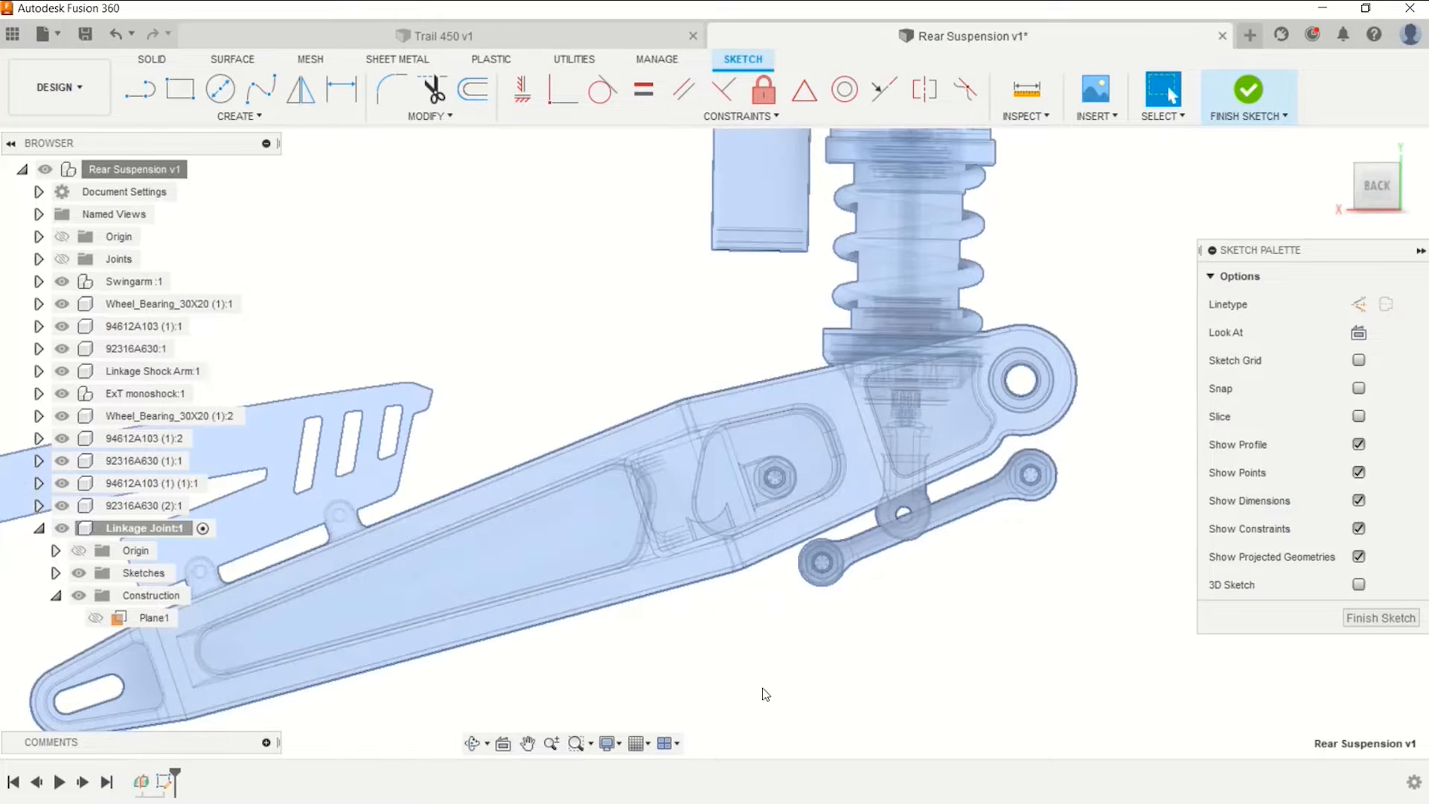
# Examine the bolts and the monoshock's lower mount through the transparent swingarm, from an angle and from the back.
pyautogui.keyDown('shift'); pyautogui.moveTo(783, 643); pyautogui.dragTo(762, 638, button='middle'); pyautogui.keyUp('shift')
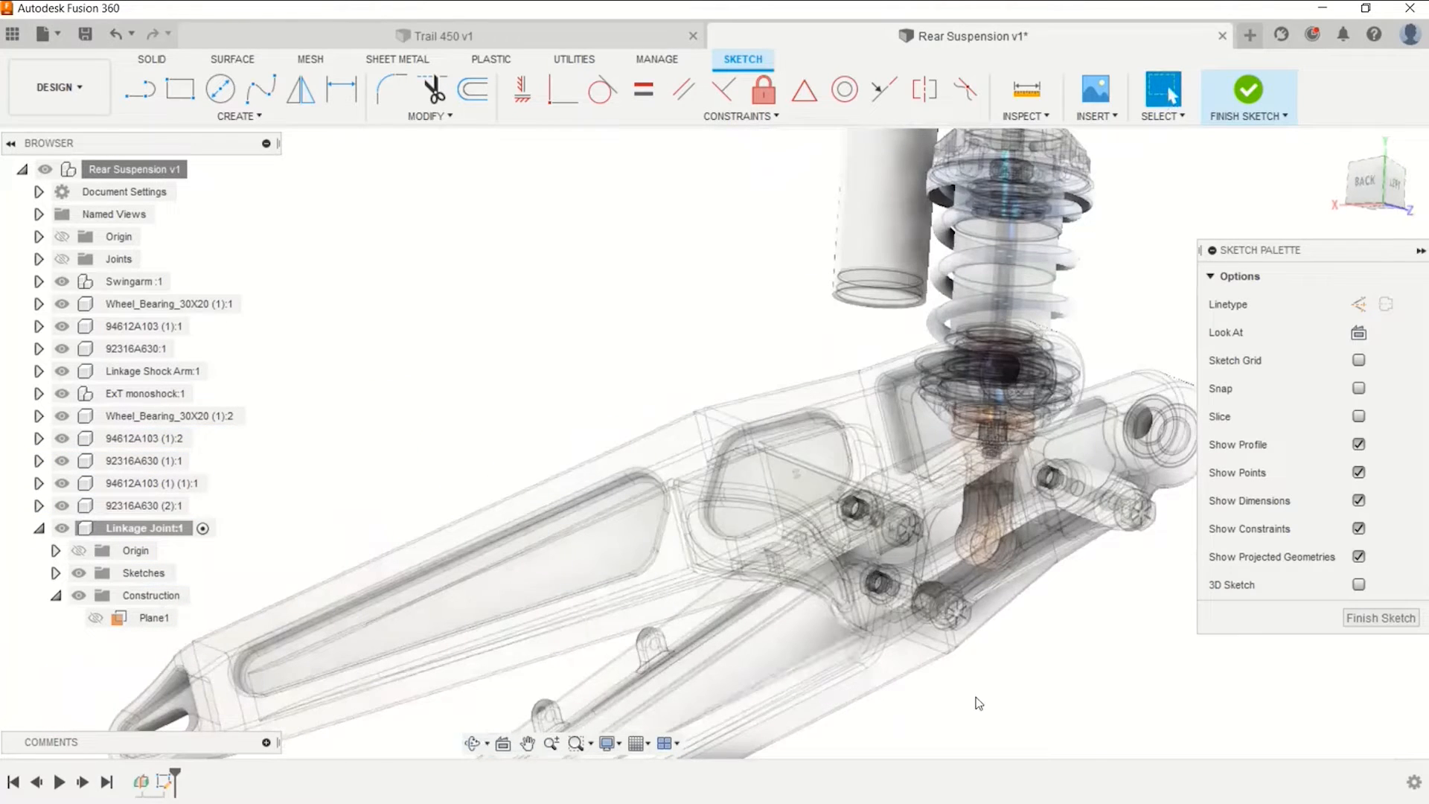
pyautogui.keyDown('shift'); pyautogui.moveTo(980, 702); pyautogui.dragTo(1109, 712, button='middle'); pyautogui.keyUp('shift')
pyautogui.click(1381, 186)
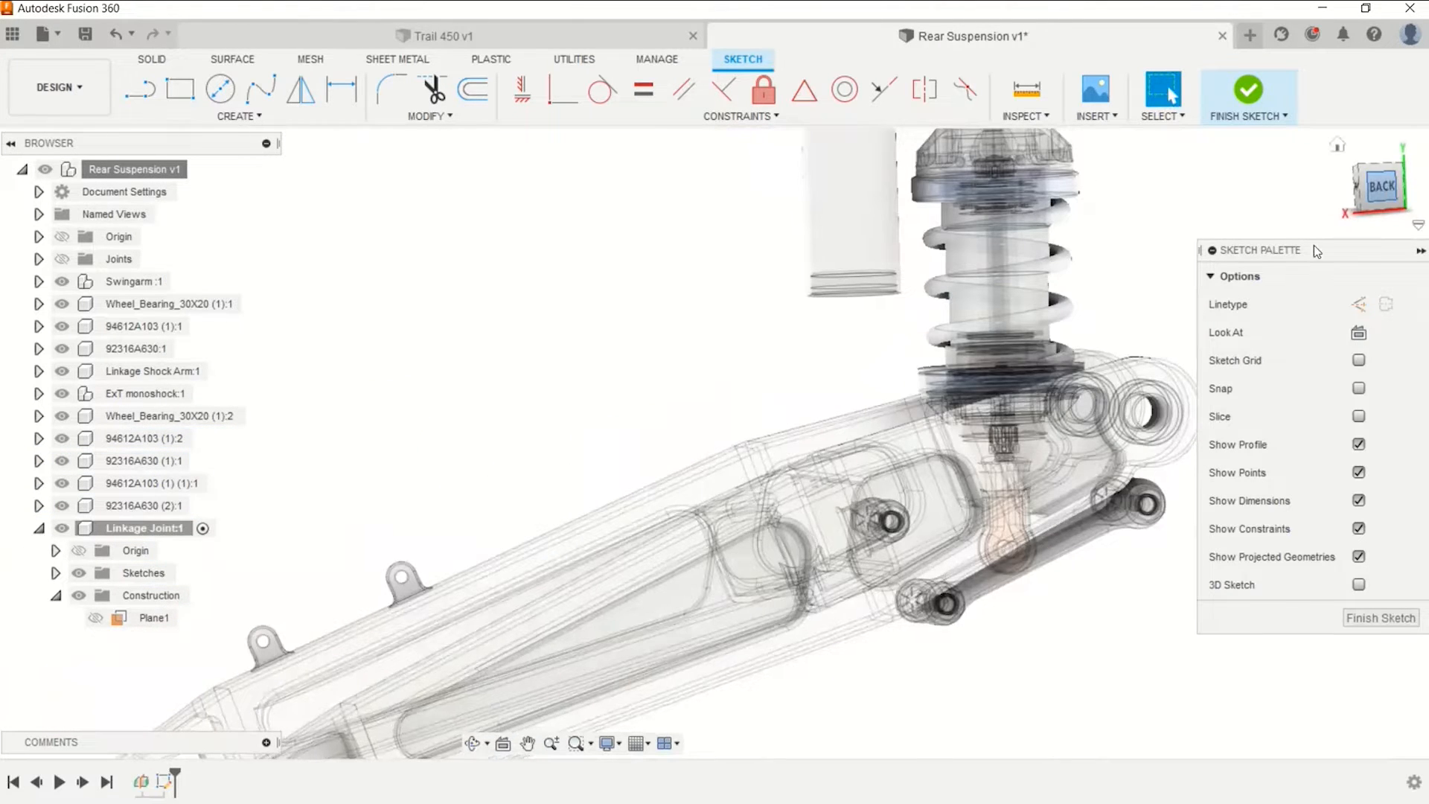
pyautogui.scroll(5, 887, 593)
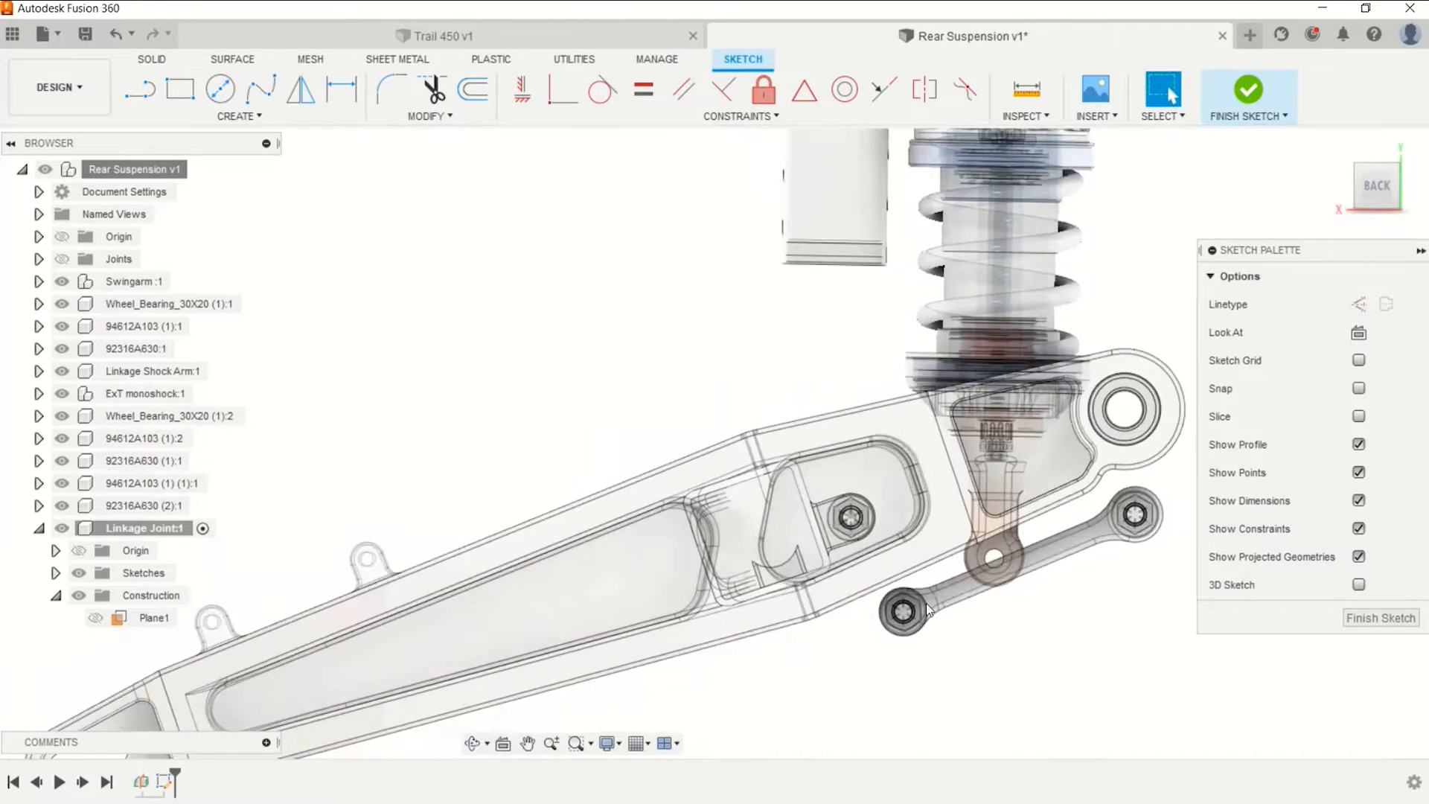
pyautogui.moveTo(834, 540); pyautogui.dragTo(709, 476, button='middle')
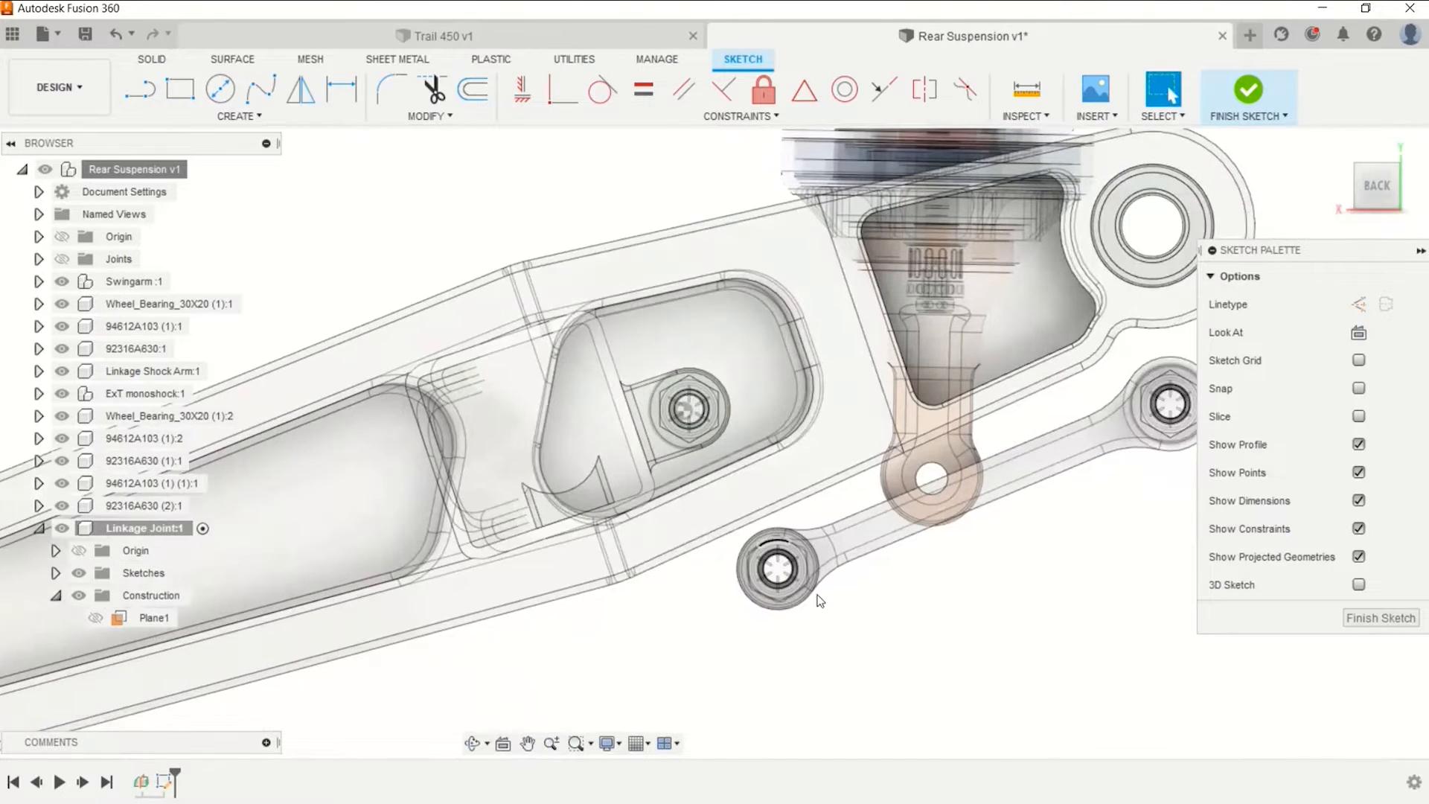
pyautogui.scroll(-2, 962, 603)
pyautogui.scroll(-1, 961, 628)
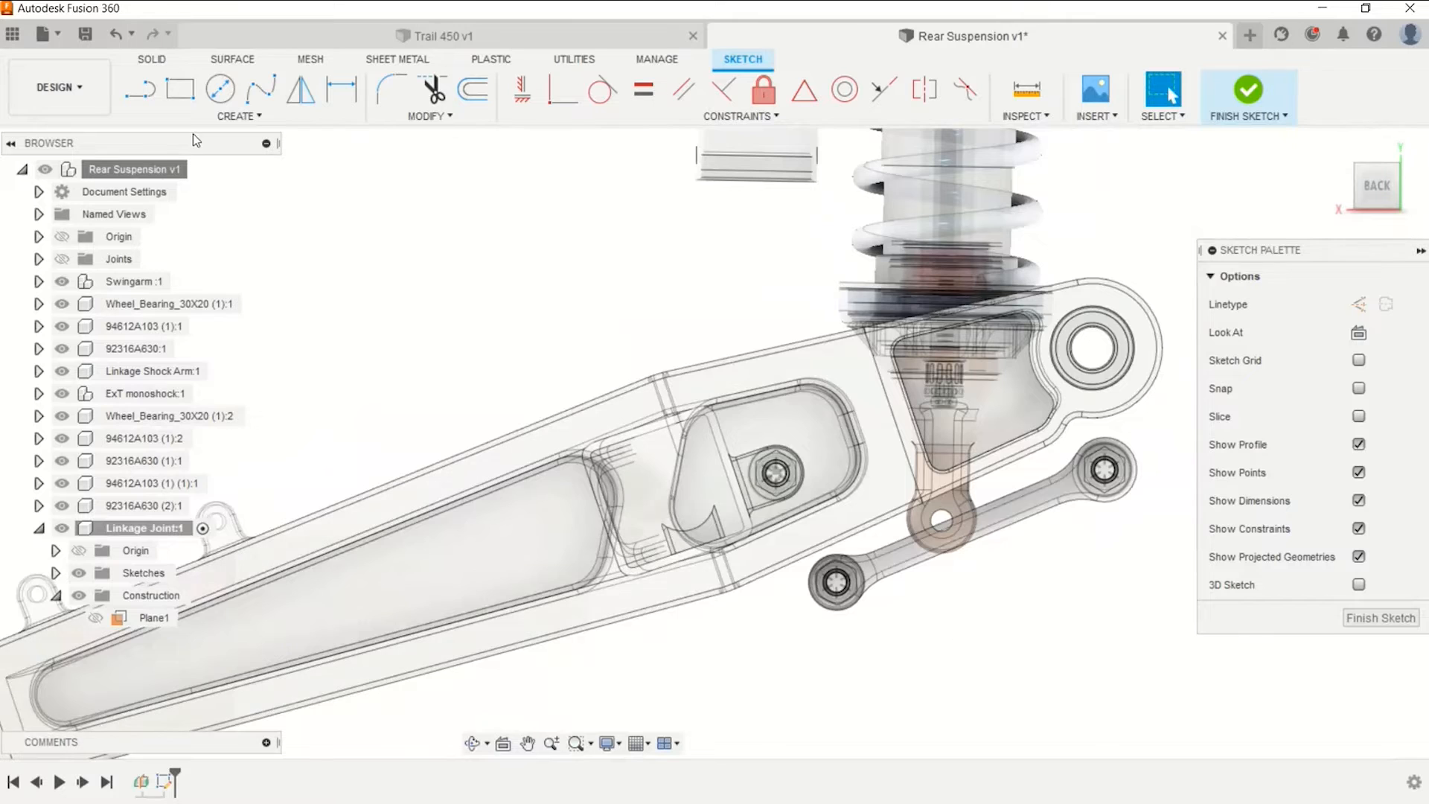
# Restore the opacity of the entire Rear Suspension assembly to 100%.
pyautogui.rightClick(160, 170)
pyautogui.moveTo(275, 563)
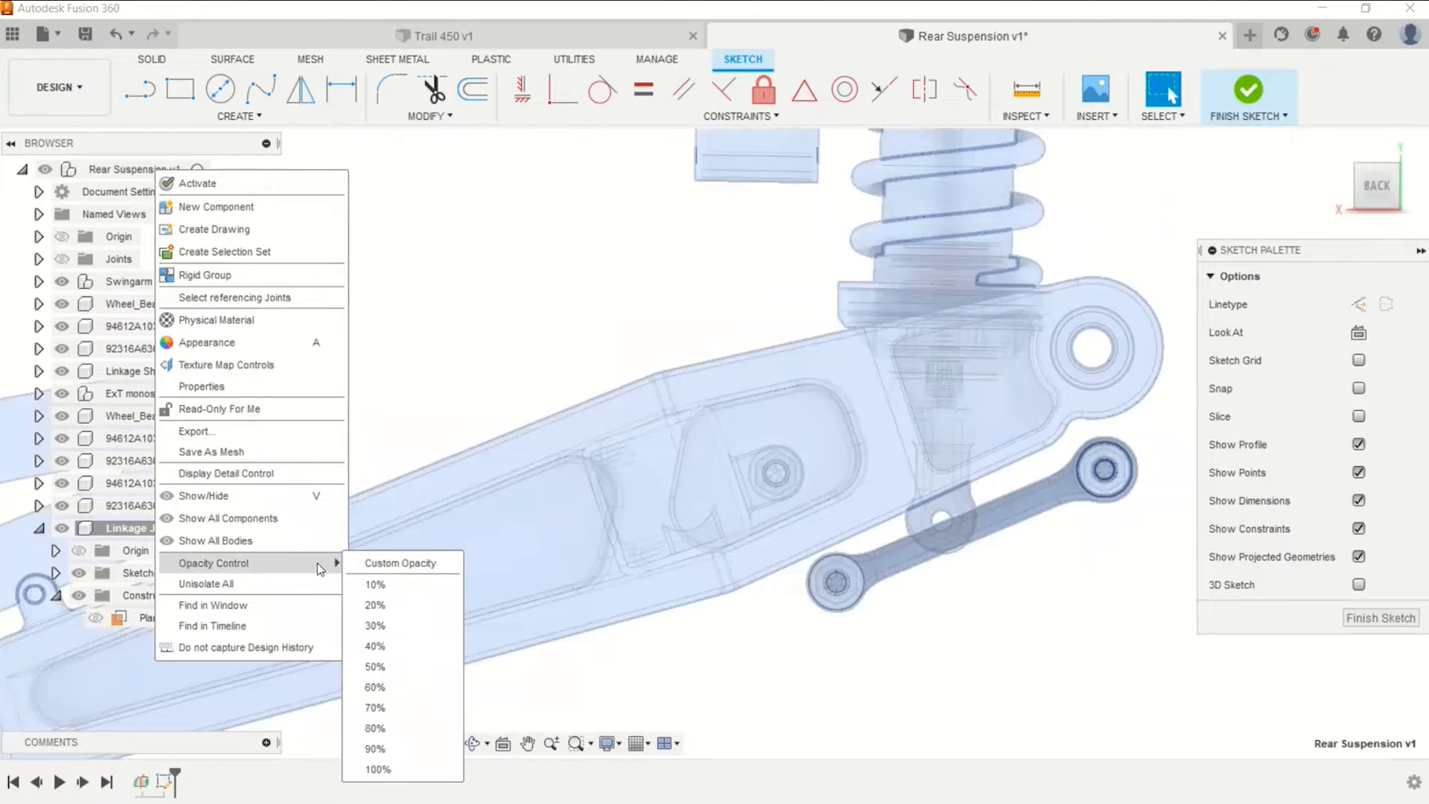
pyautogui.click(376, 770)
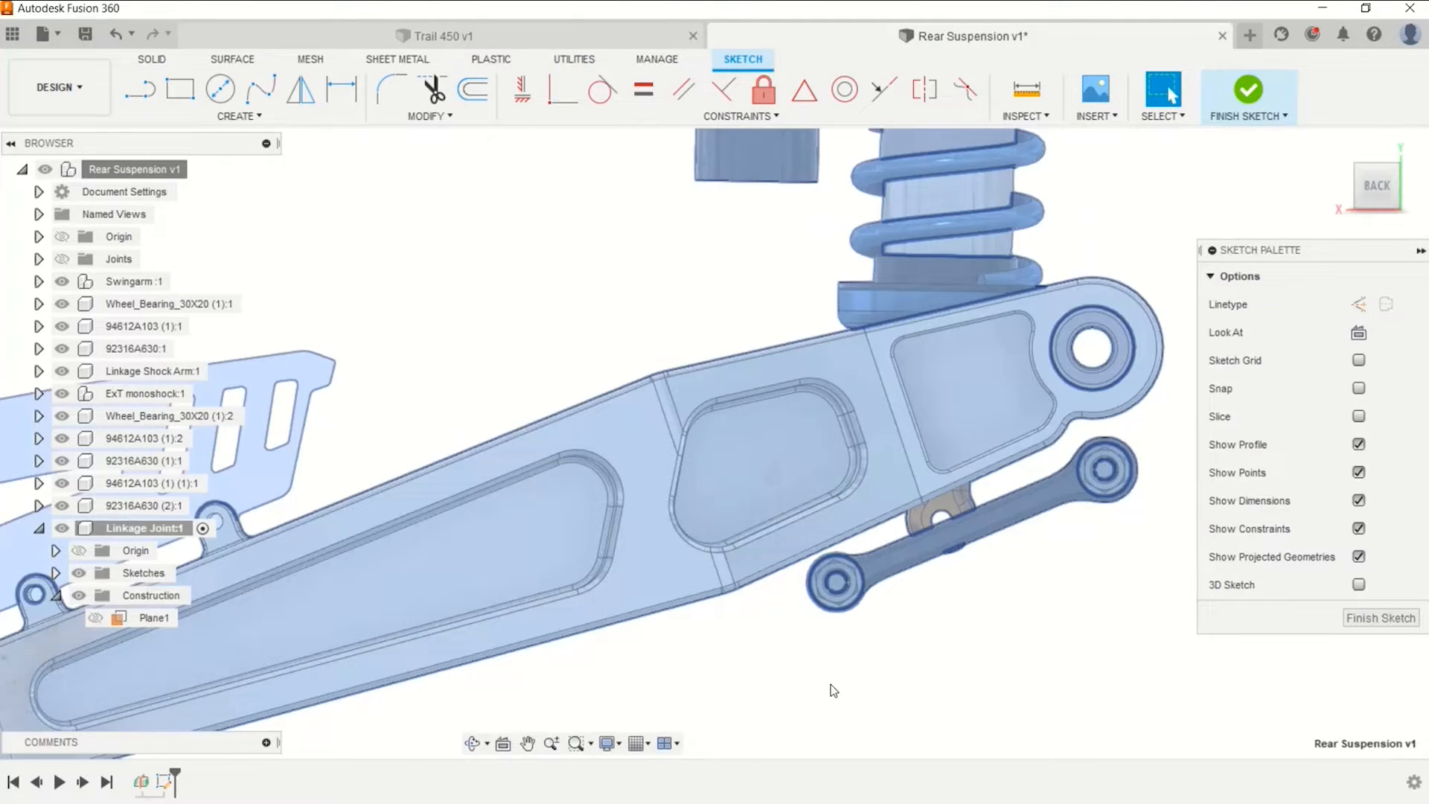
# Slice the model at the sketch plane and turn it so the bolt shanks and the monoshock's lower mount are exposed.
pyautogui.keyDown('shift'); pyautogui.moveTo(928, 628); pyautogui.dragTo(883, 621, button='middle'); pyautogui.keyUp('shift')
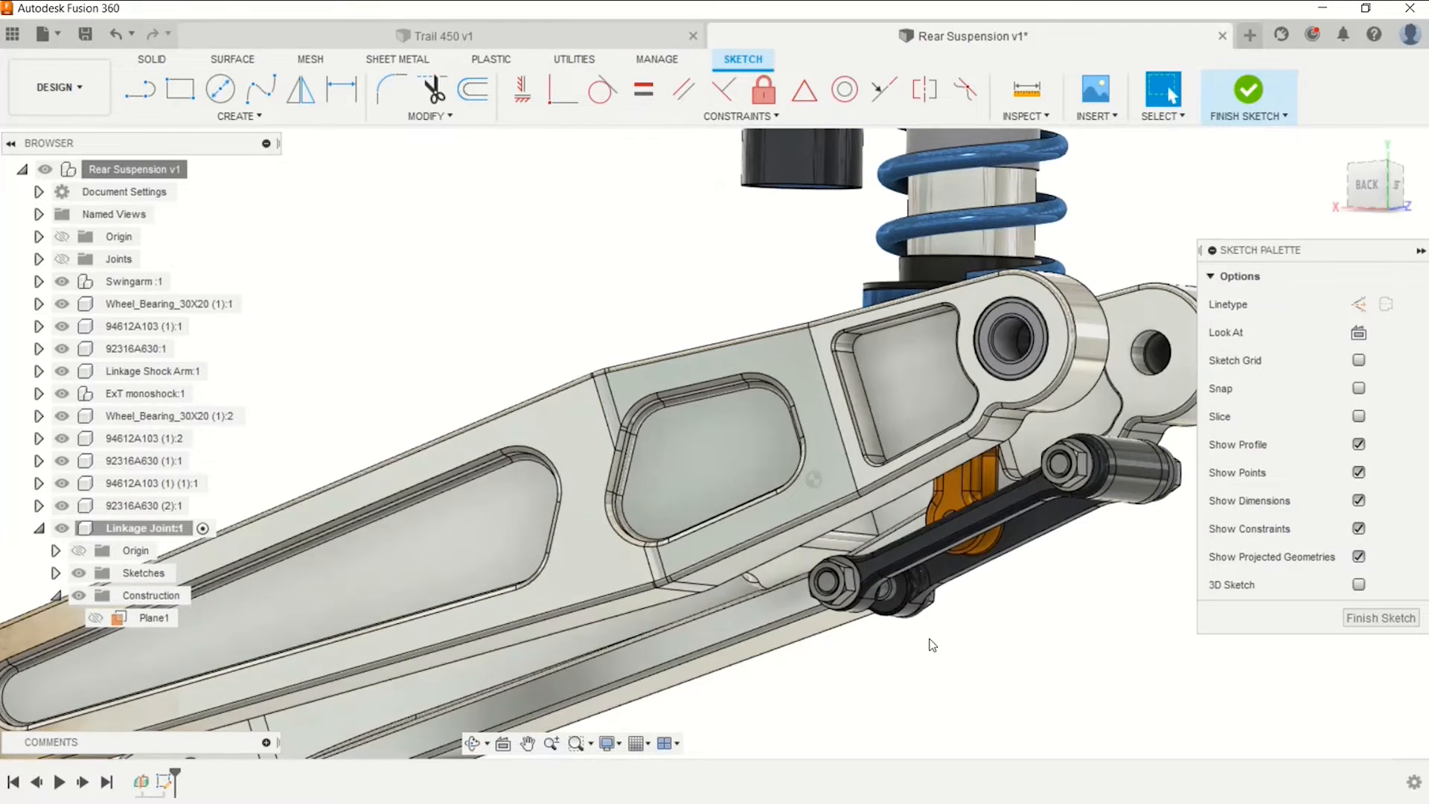
pyautogui.keyDown('shift'); pyautogui.moveTo(1044, 580); pyautogui.dragTo(1026, 604, button='middle'); pyautogui.keyUp('shift')
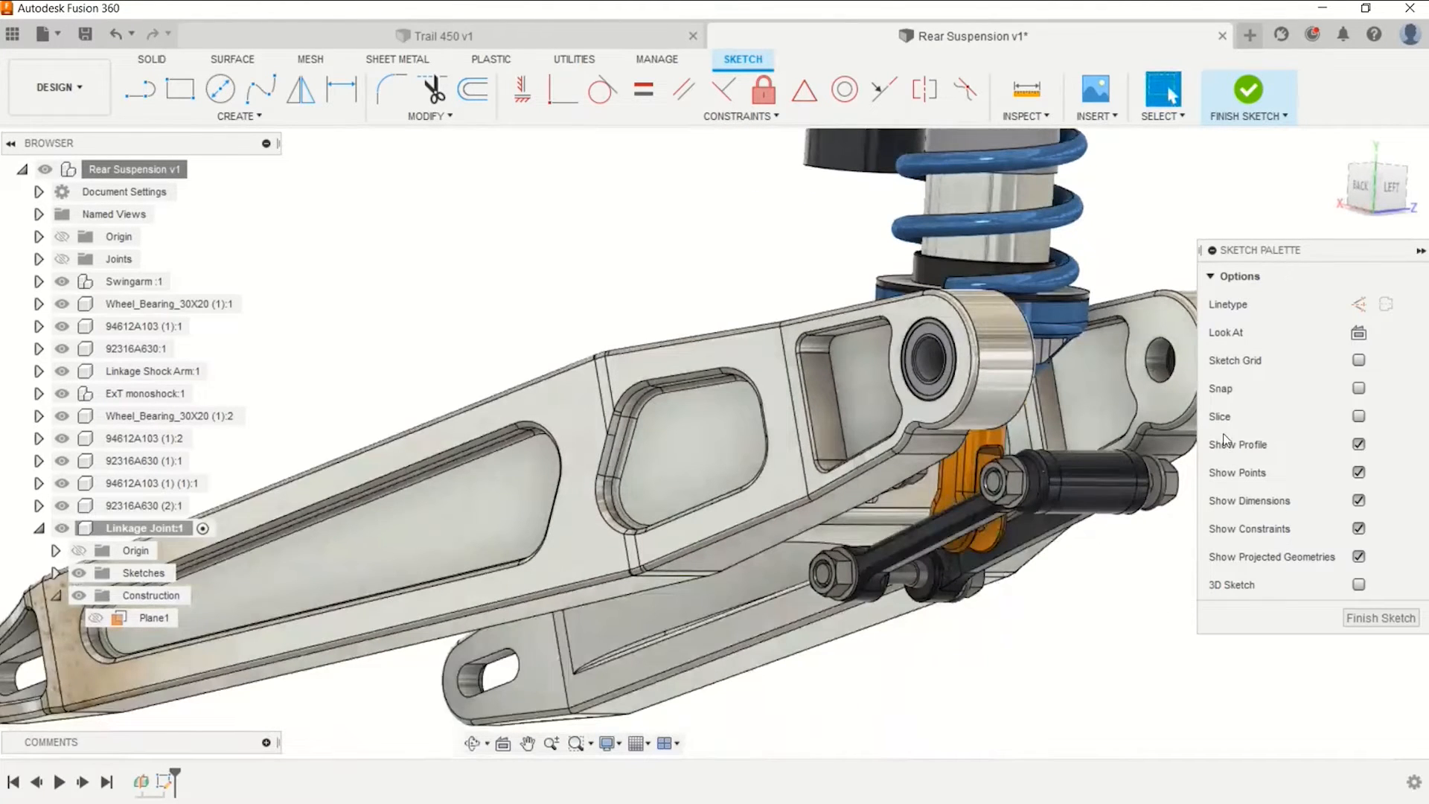
pyautogui.click(1359, 416)
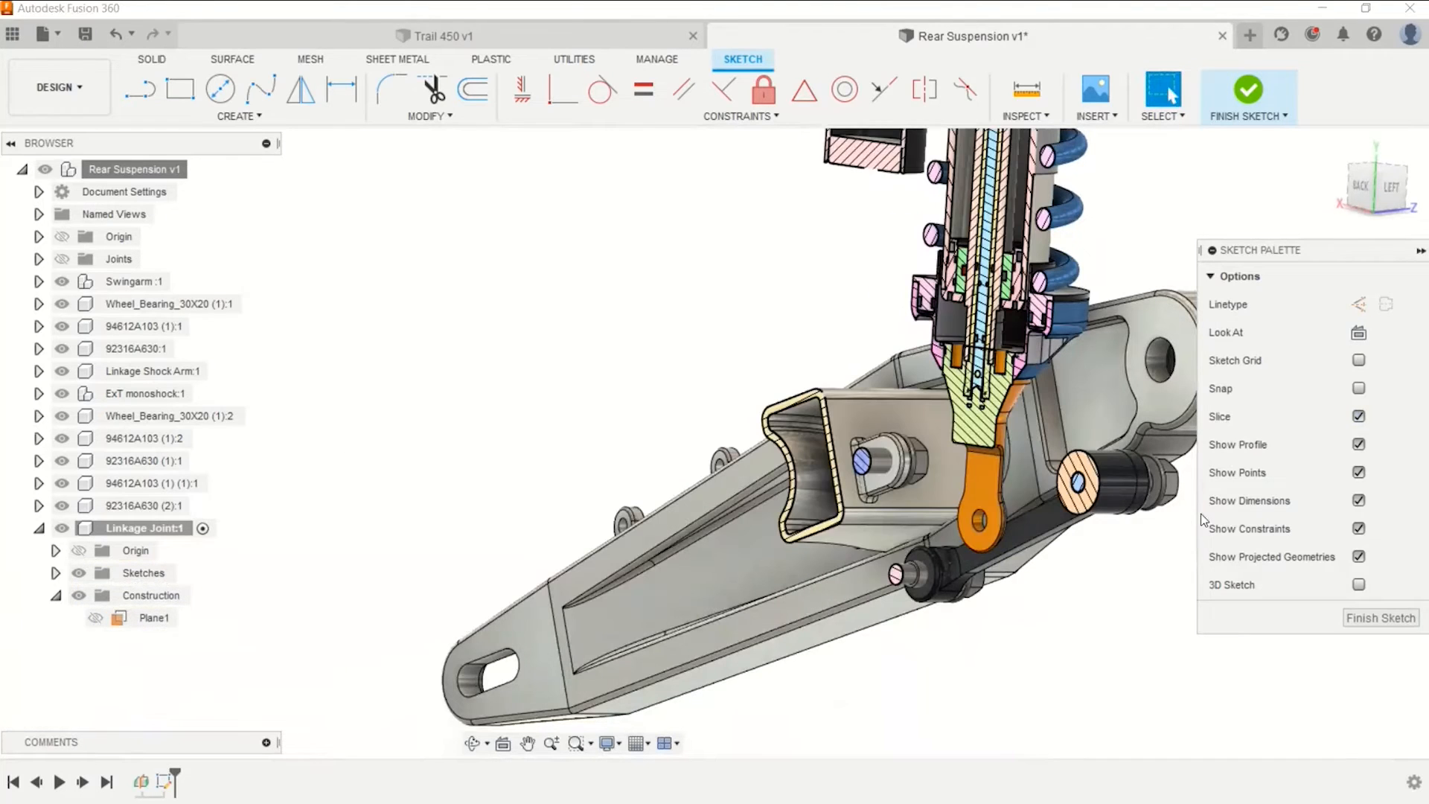
pyautogui.keyDown('shift'); pyautogui.moveTo(1055, 647); pyautogui.dragTo(1019, 513, button='middle'); pyautogui.keyUp('shift')
pyautogui.scroll(4, 940, 524)
pyautogui.keyDown('shift'); pyautogui.moveTo(928, 496); pyautogui.dragTo(873, 537, button='middle'); pyautogui.keyUp('shift')
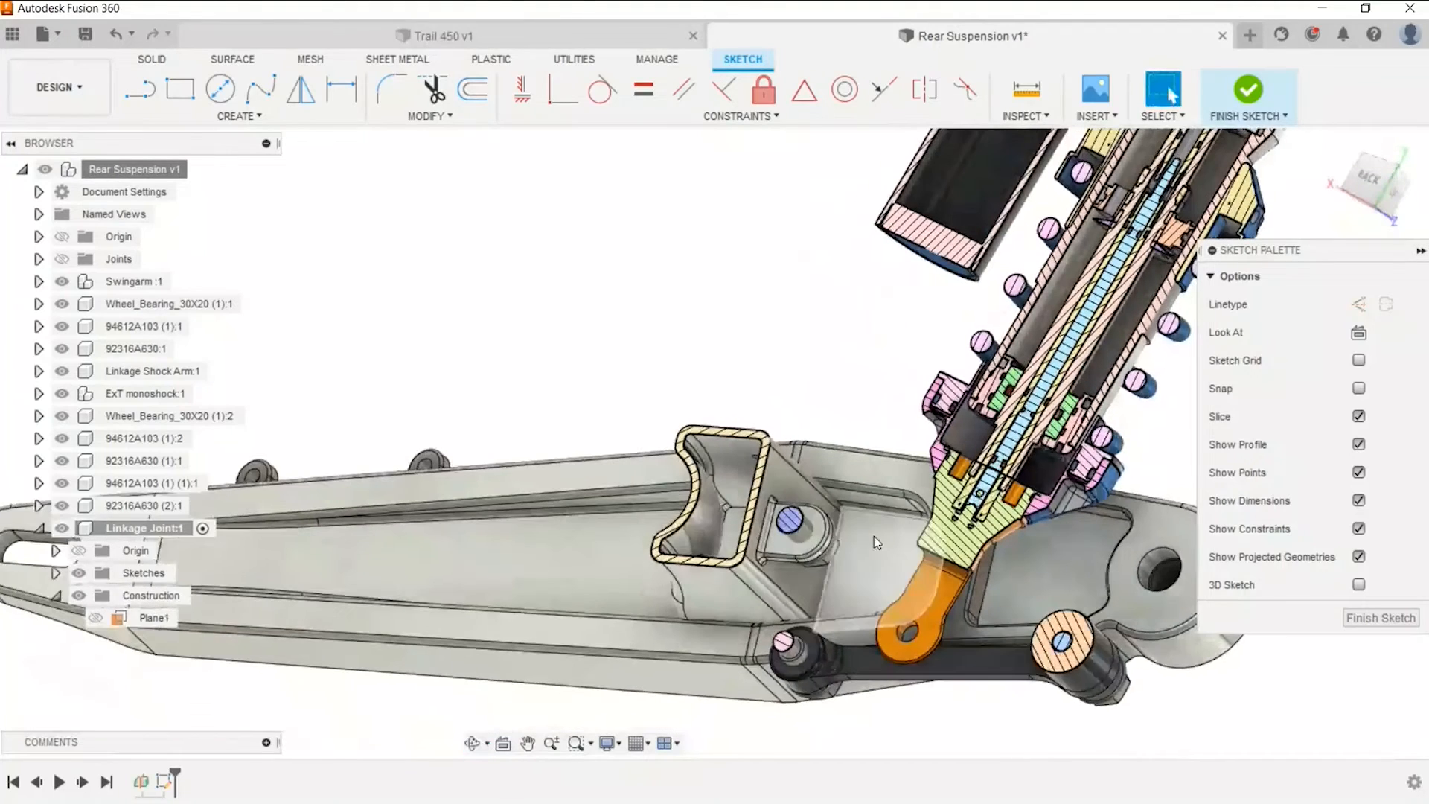
pyautogui.moveTo(833, 479); pyautogui.dragTo(850, 400, button='middle')
pyautogui.scroll(-1, 850, 400)
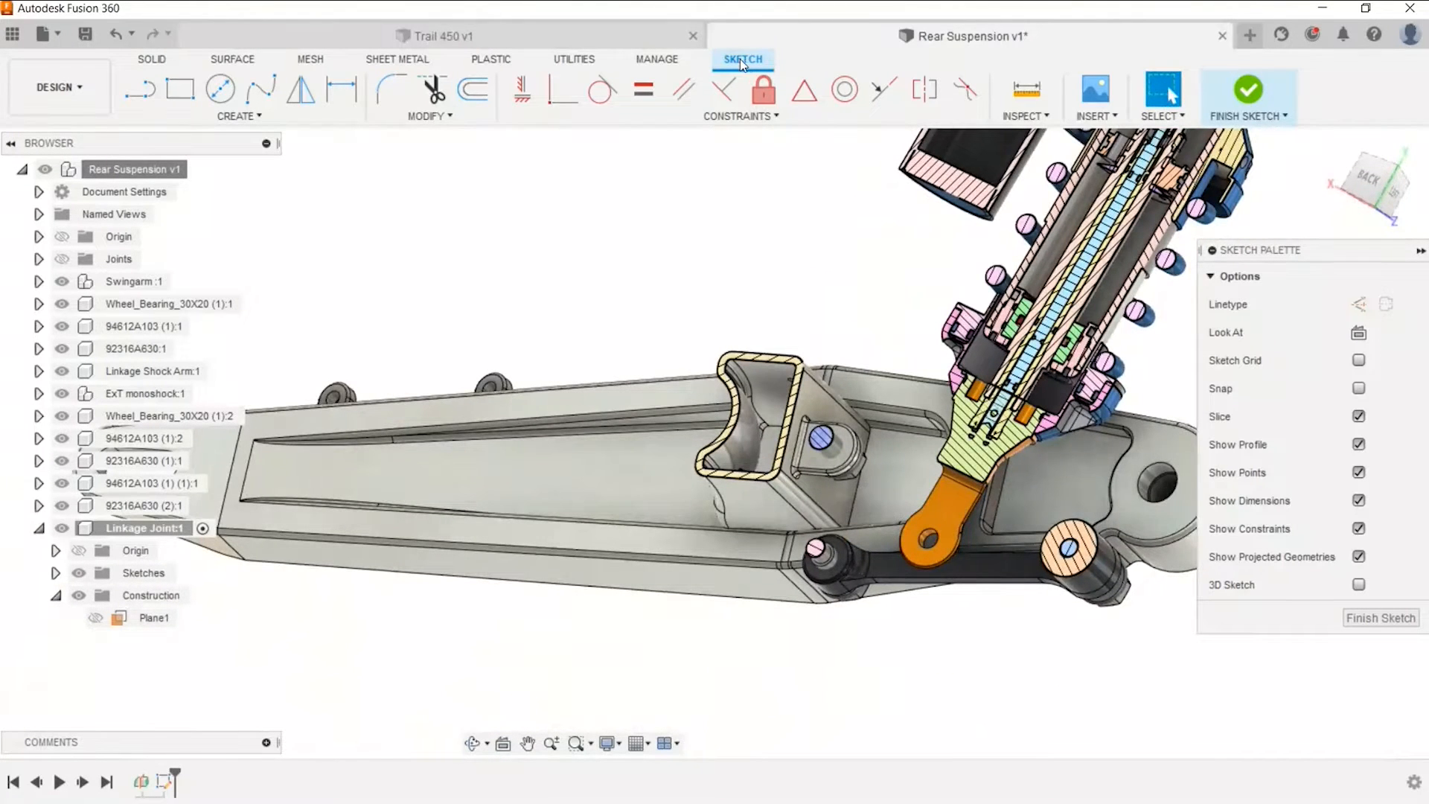
# Start projecting geometry into the sketch with the circular edge of the monoshock's lower mounting hole.
pyautogui.click(253, 117)
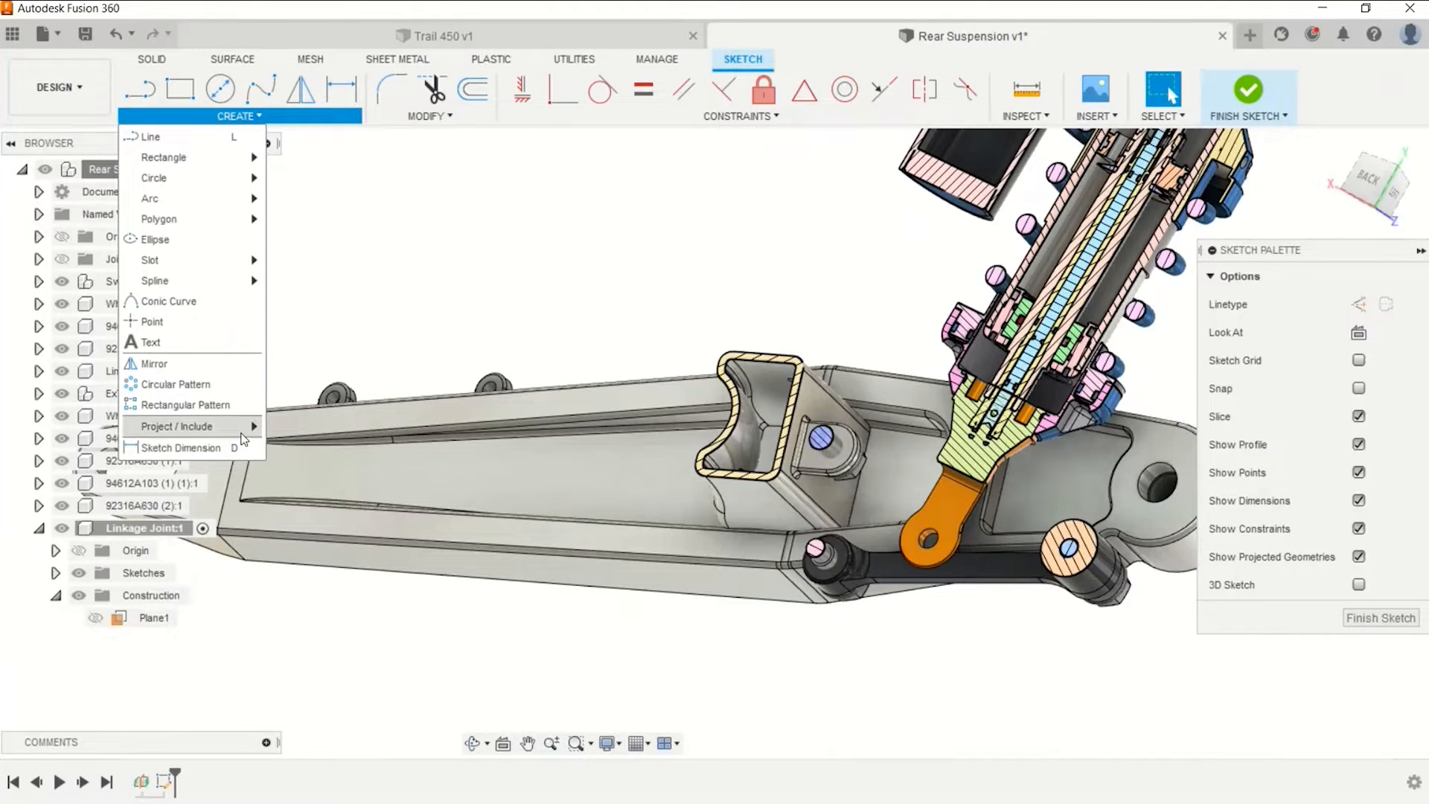
pyautogui.moveTo(185, 423)
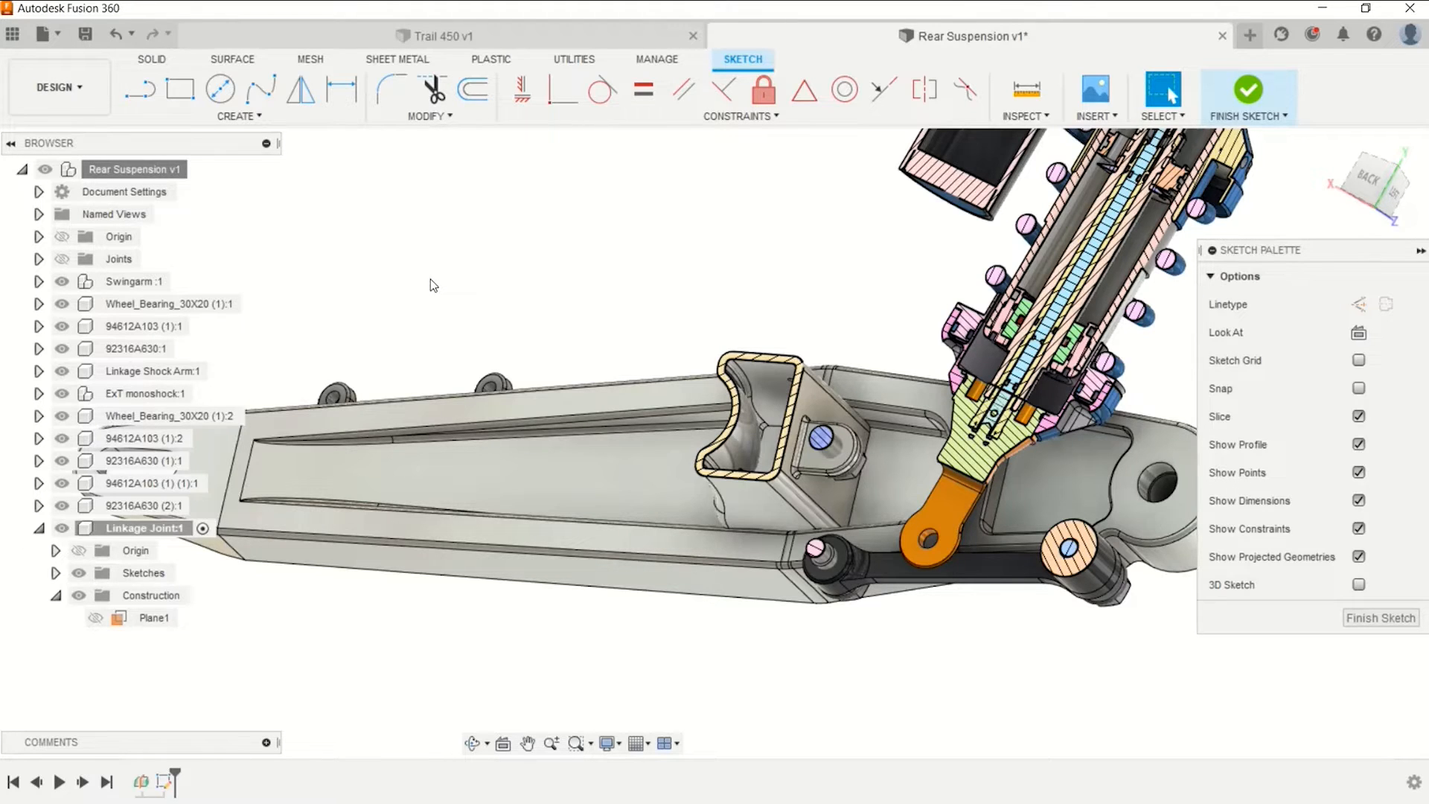
pyautogui.press('p')
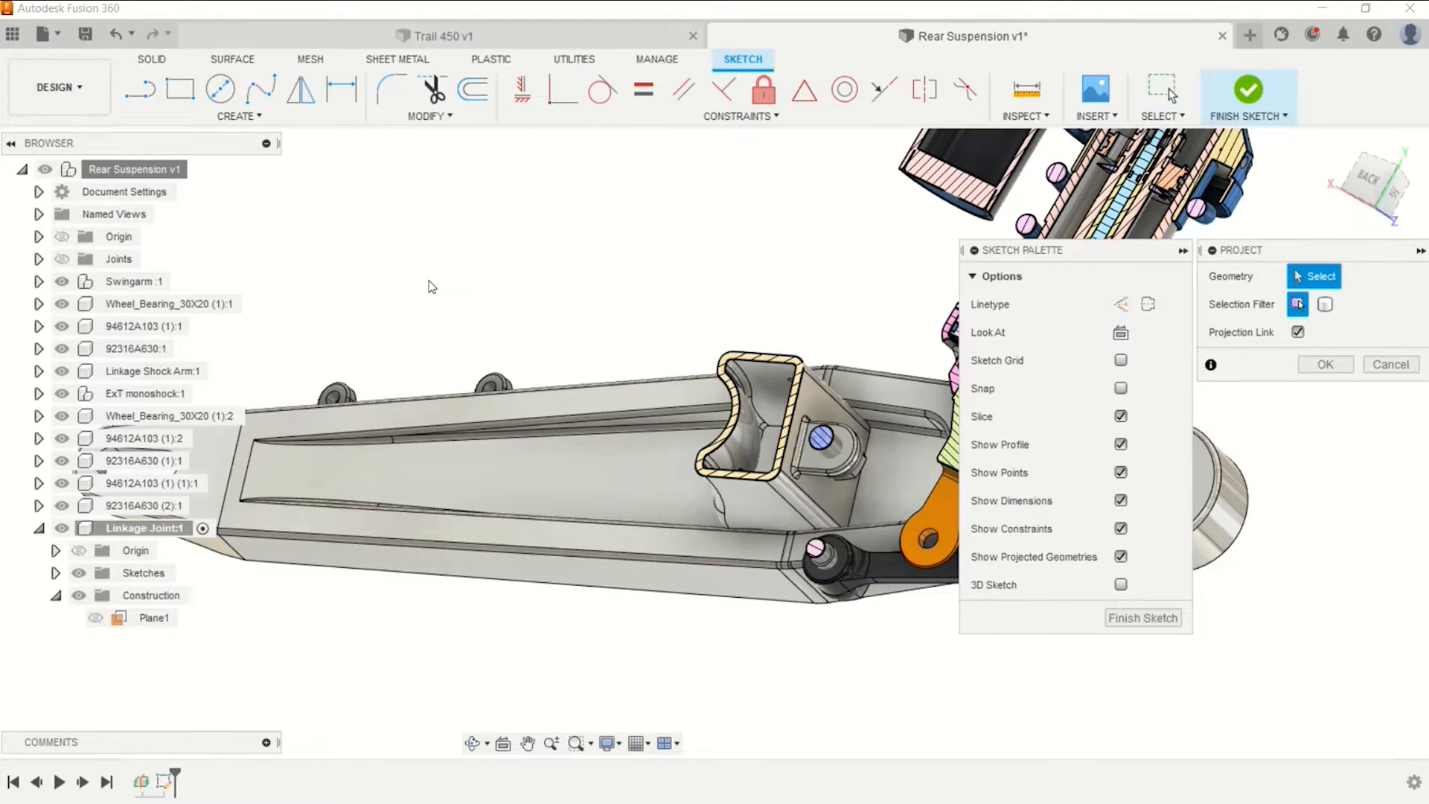
pyautogui.moveTo(516, 254); pyautogui.dragTo(315, 209, button='middle')
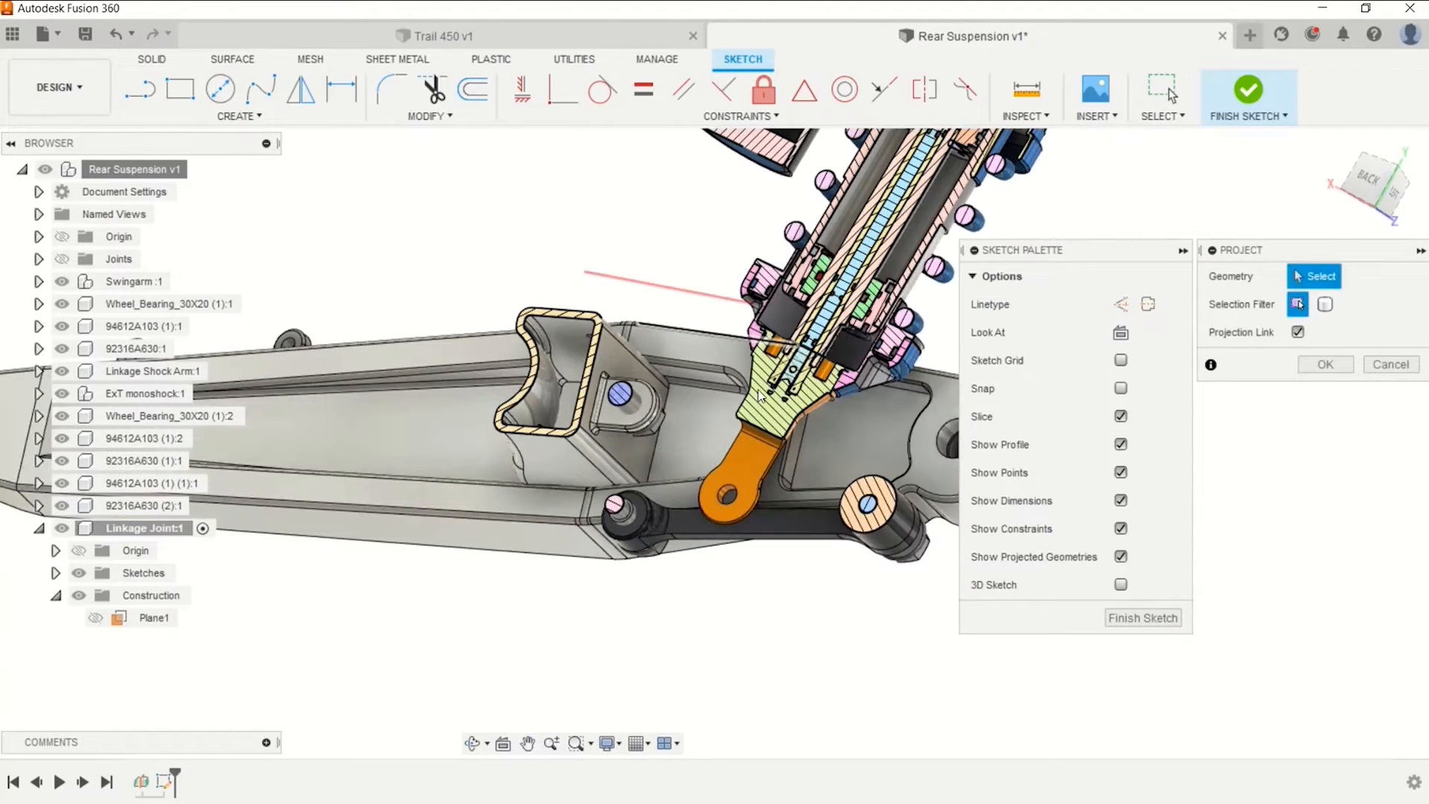
pyautogui.click(727, 494)
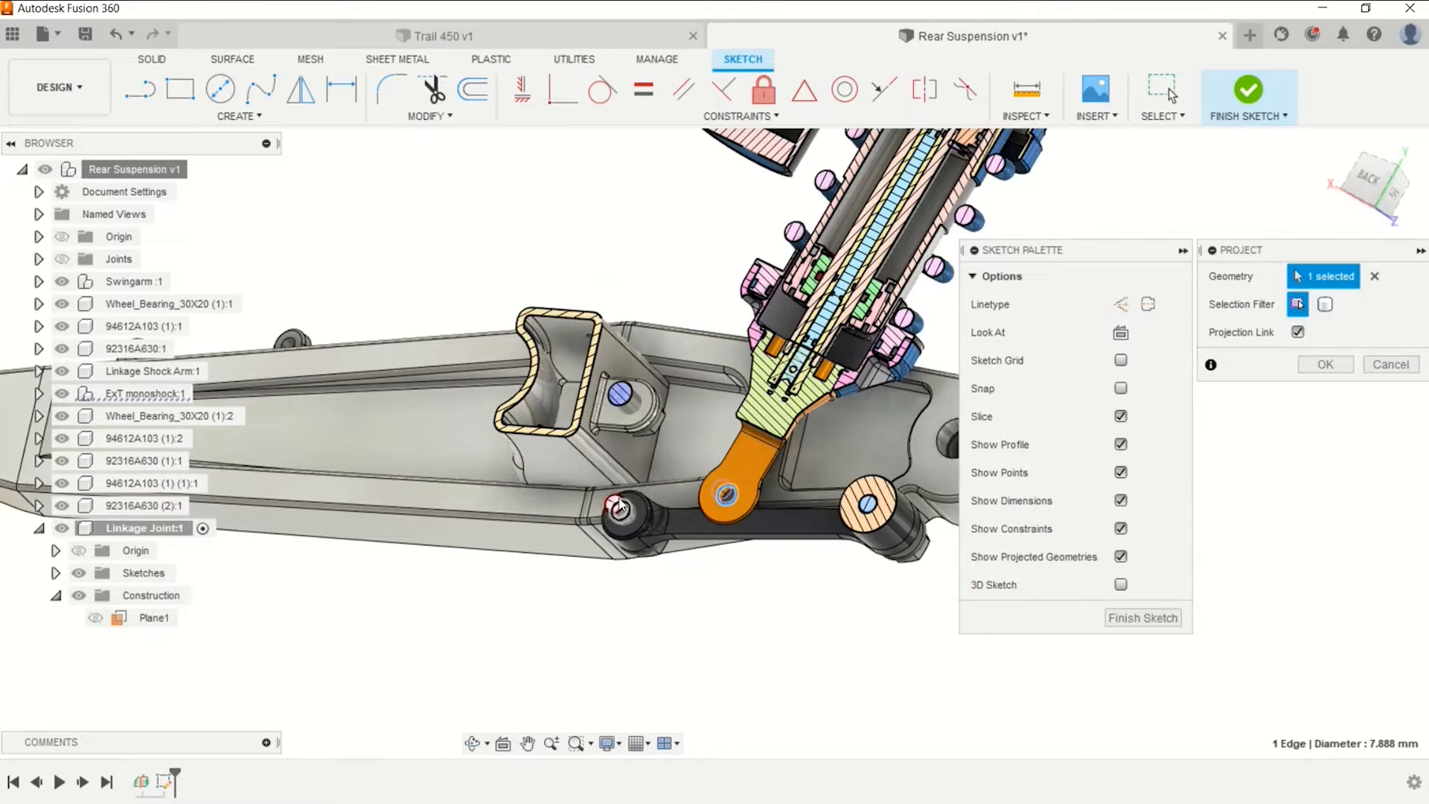
# Add the shank faces of the linkage arm bolt and the swingarm bracket bolt to the projection and complete it.
pyautogui.scroll(5, 631, 512)
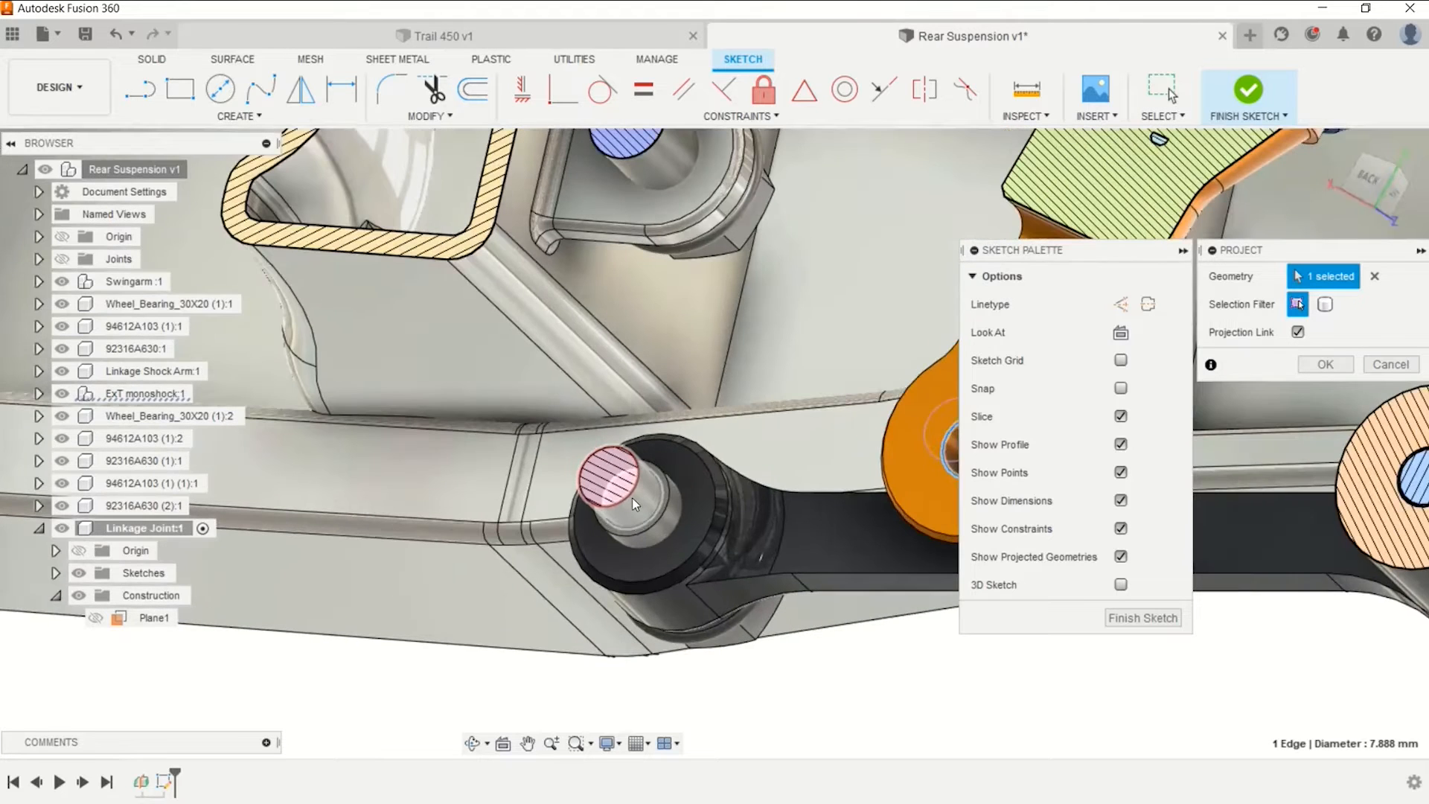
pyautogui.click(644, 507)
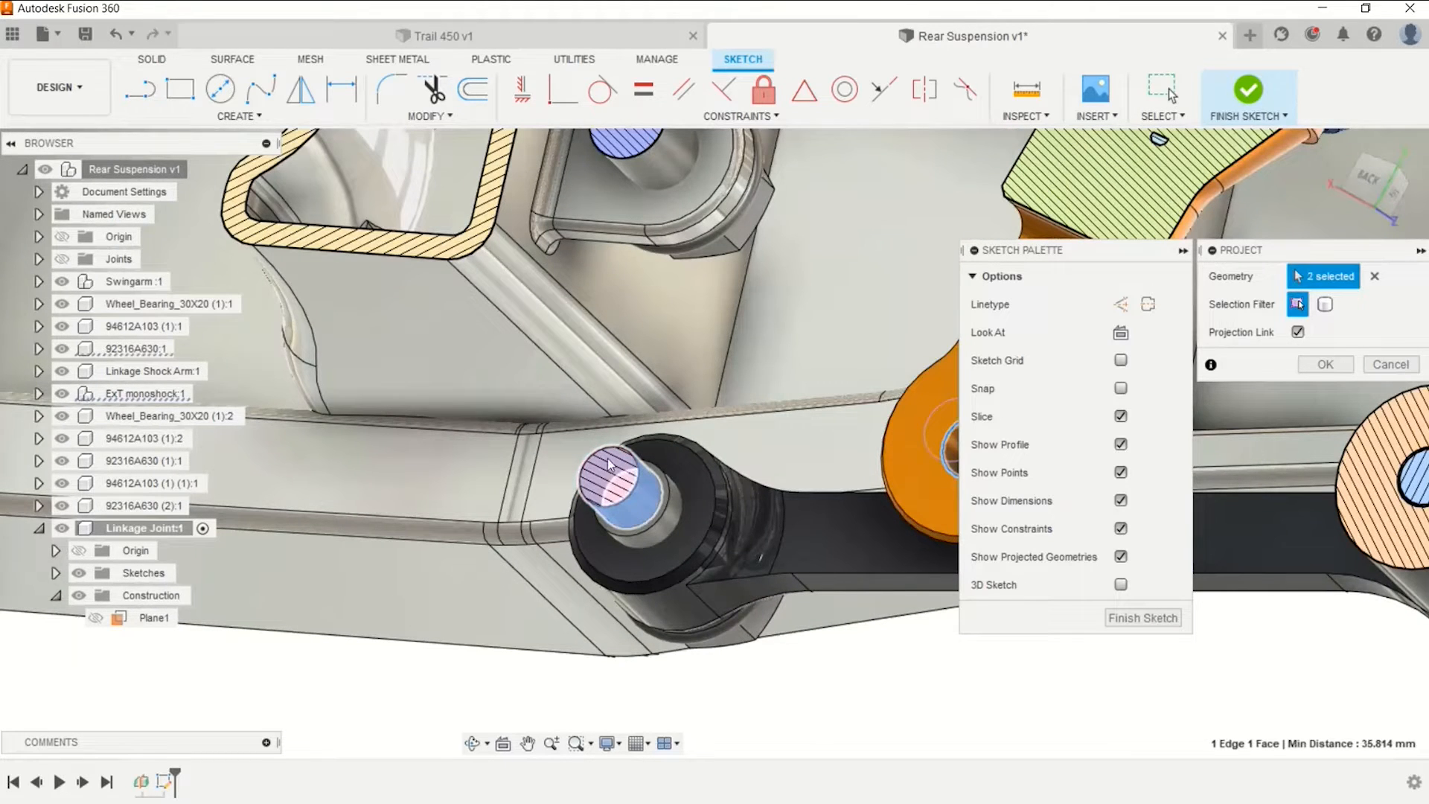
pyautogui.scroll(-2, 608, 458)
pyautogui.click(668, 195)
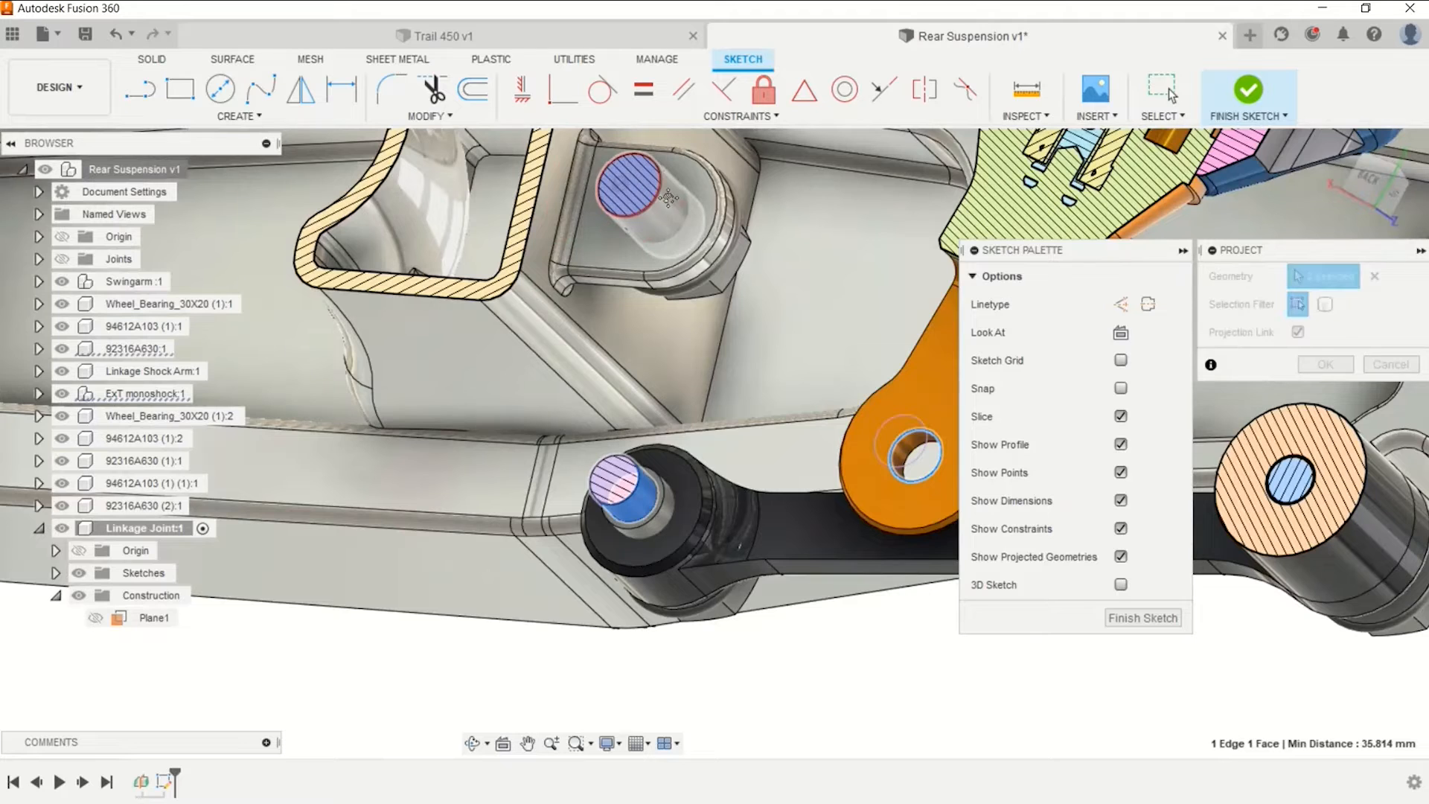
pyautogui.scroll(2, 712, 291)
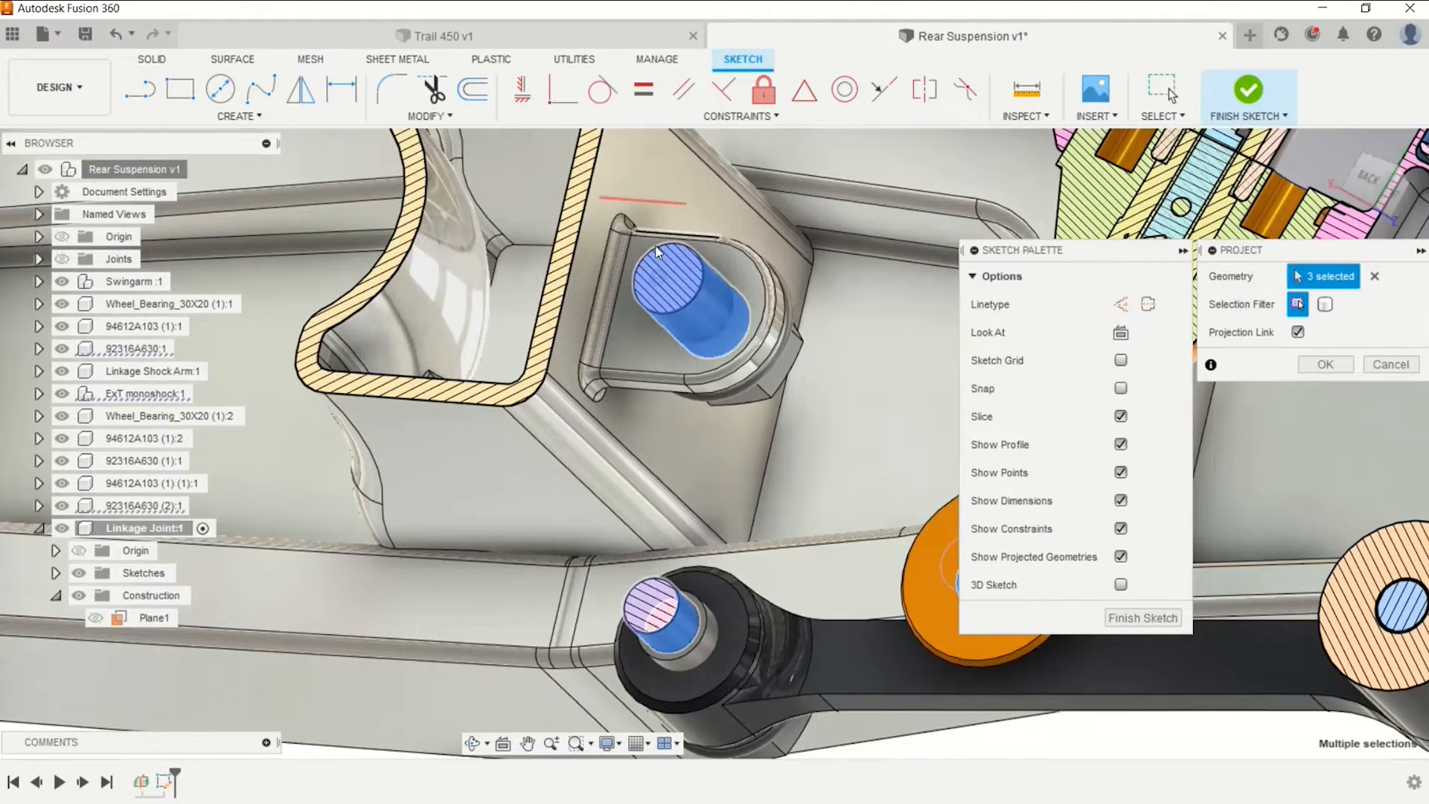
pyautogui.scroll(-3, 856, 326)
pyautogui.moveTo(813, 151); pyautogui.dragTo(801, 211, button='middle')
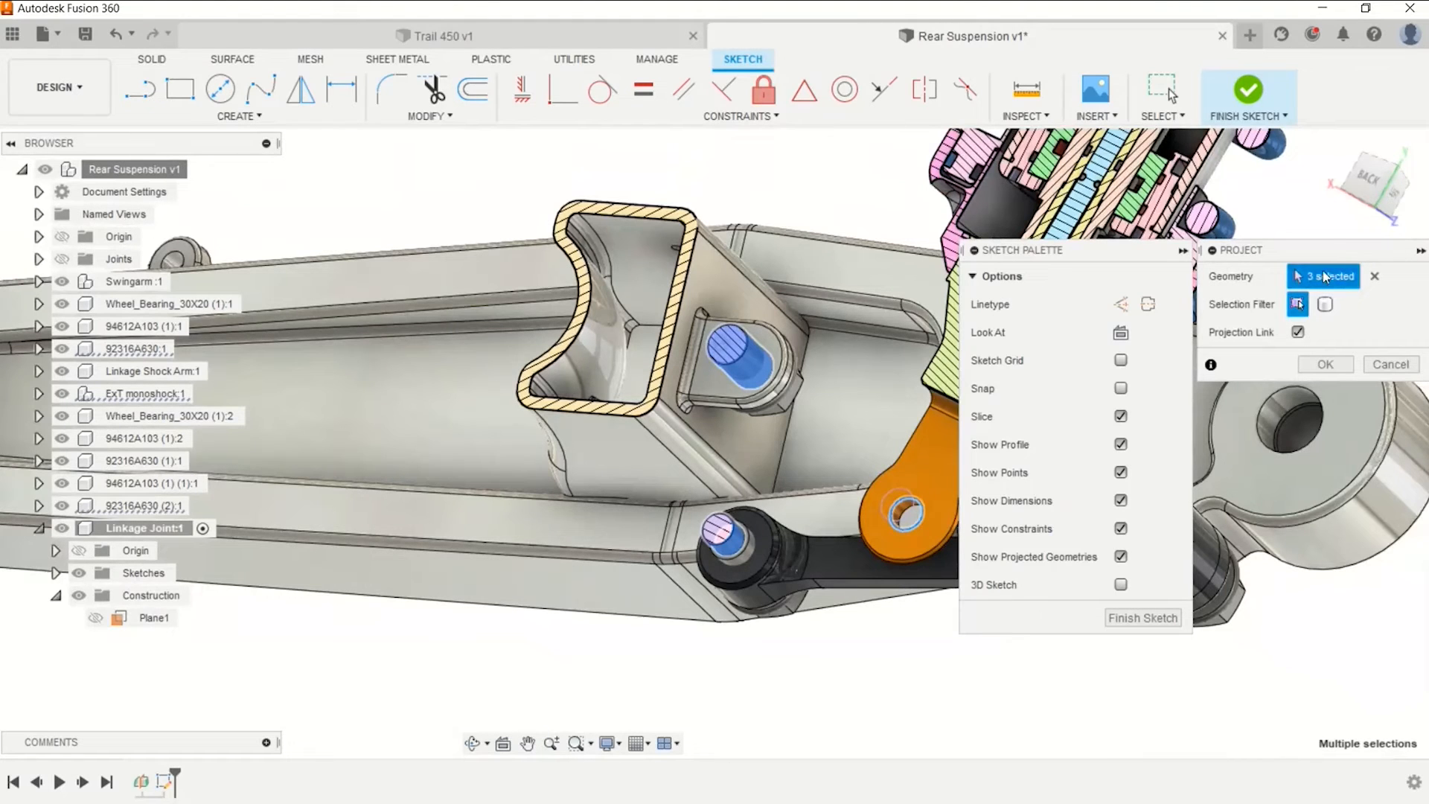
pyautogui.click(1337, 368)
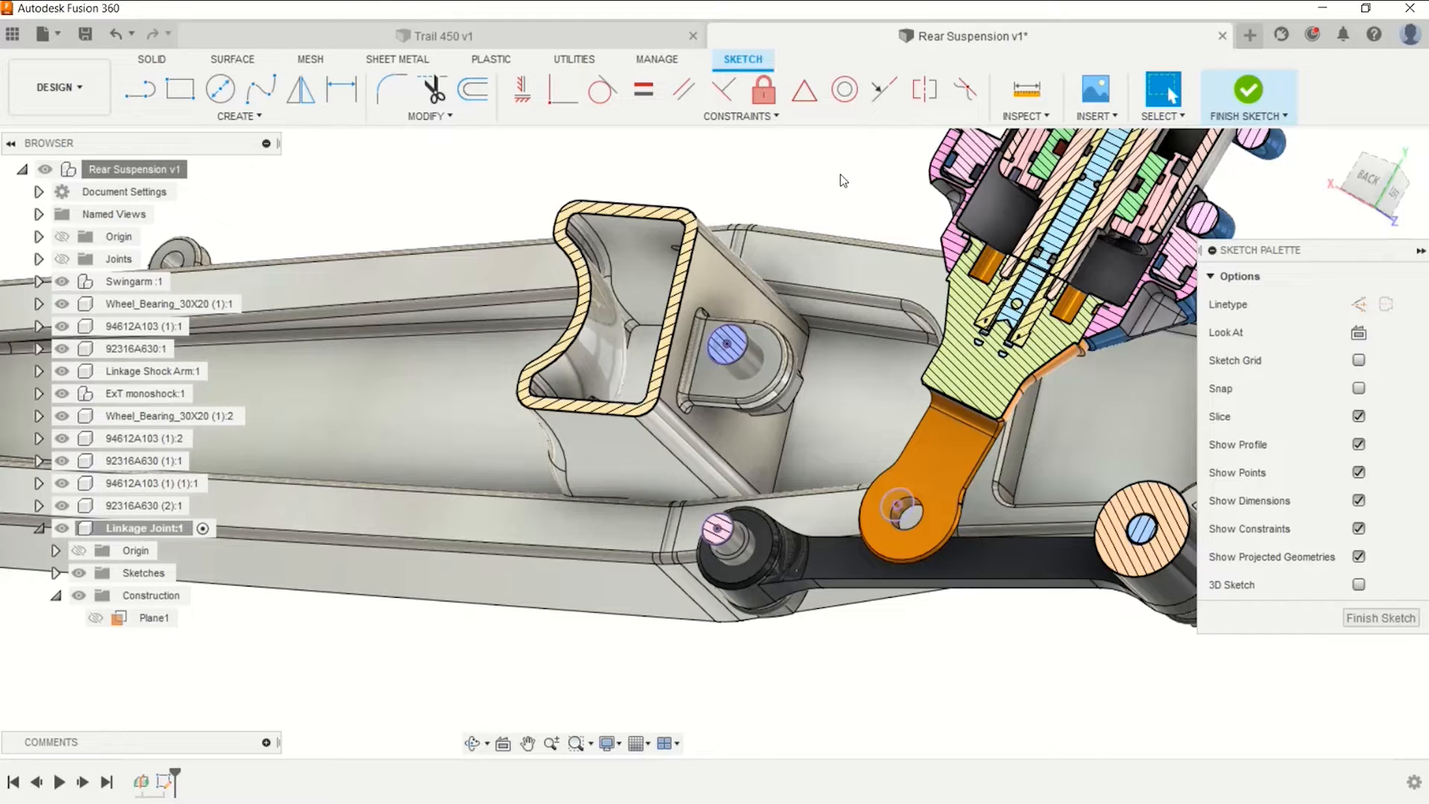
# Isolate the Linkage Joint component and view its projected circles straight from the back.
pyautogui.rightClick(153, 536)
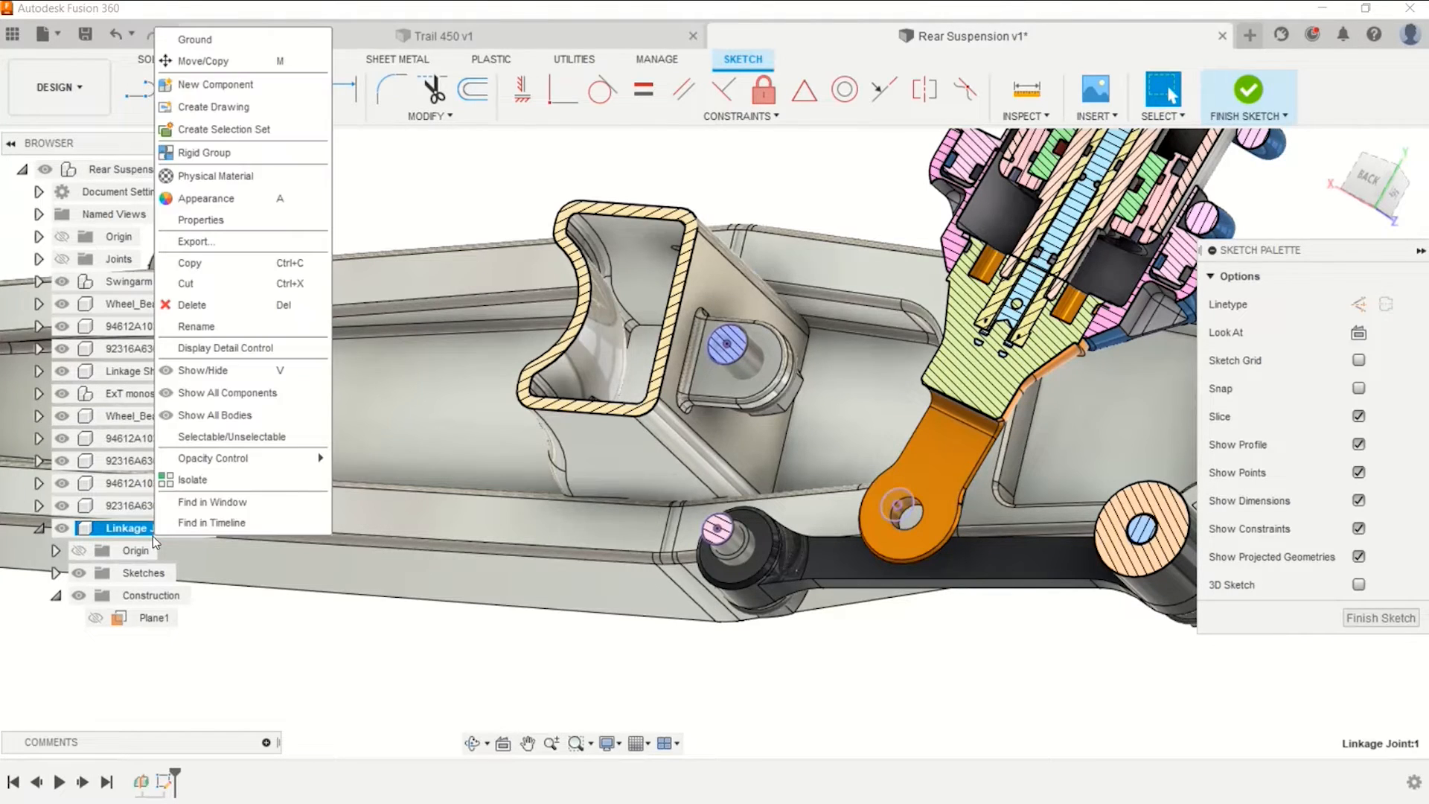
pyautogui.click(203, 481)
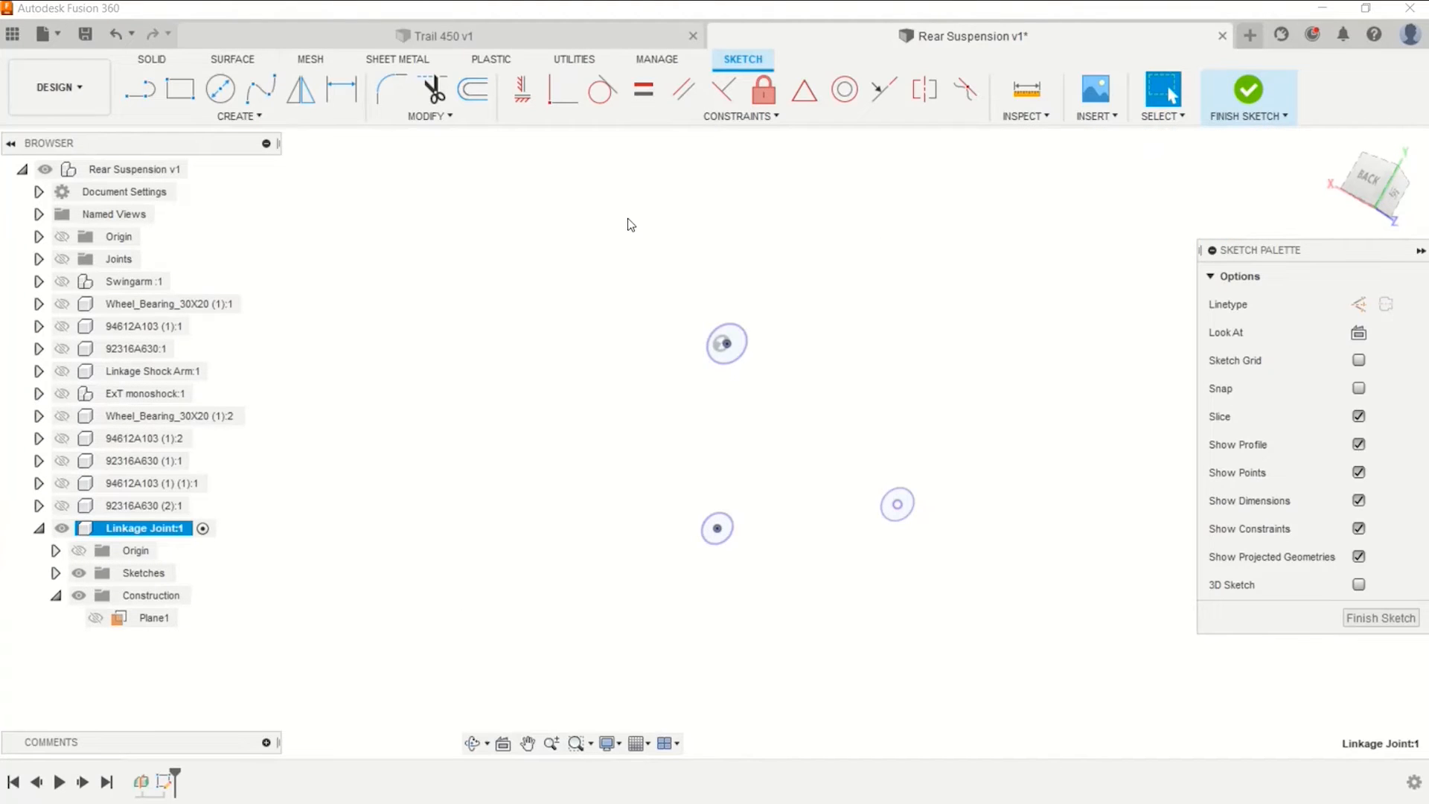
pyautogui.click(1374, 174)
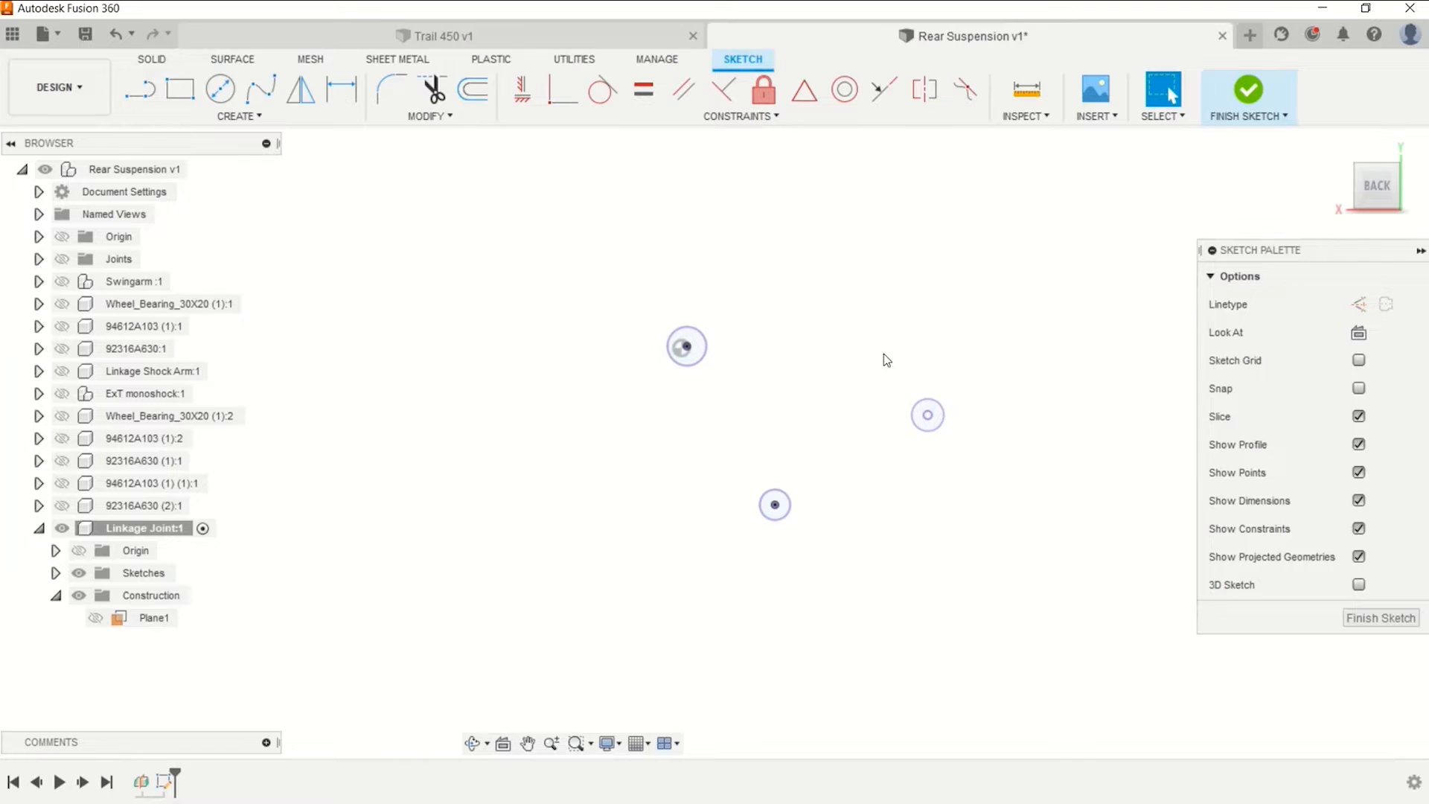
pyautogui.scroll(2, 853, 381)
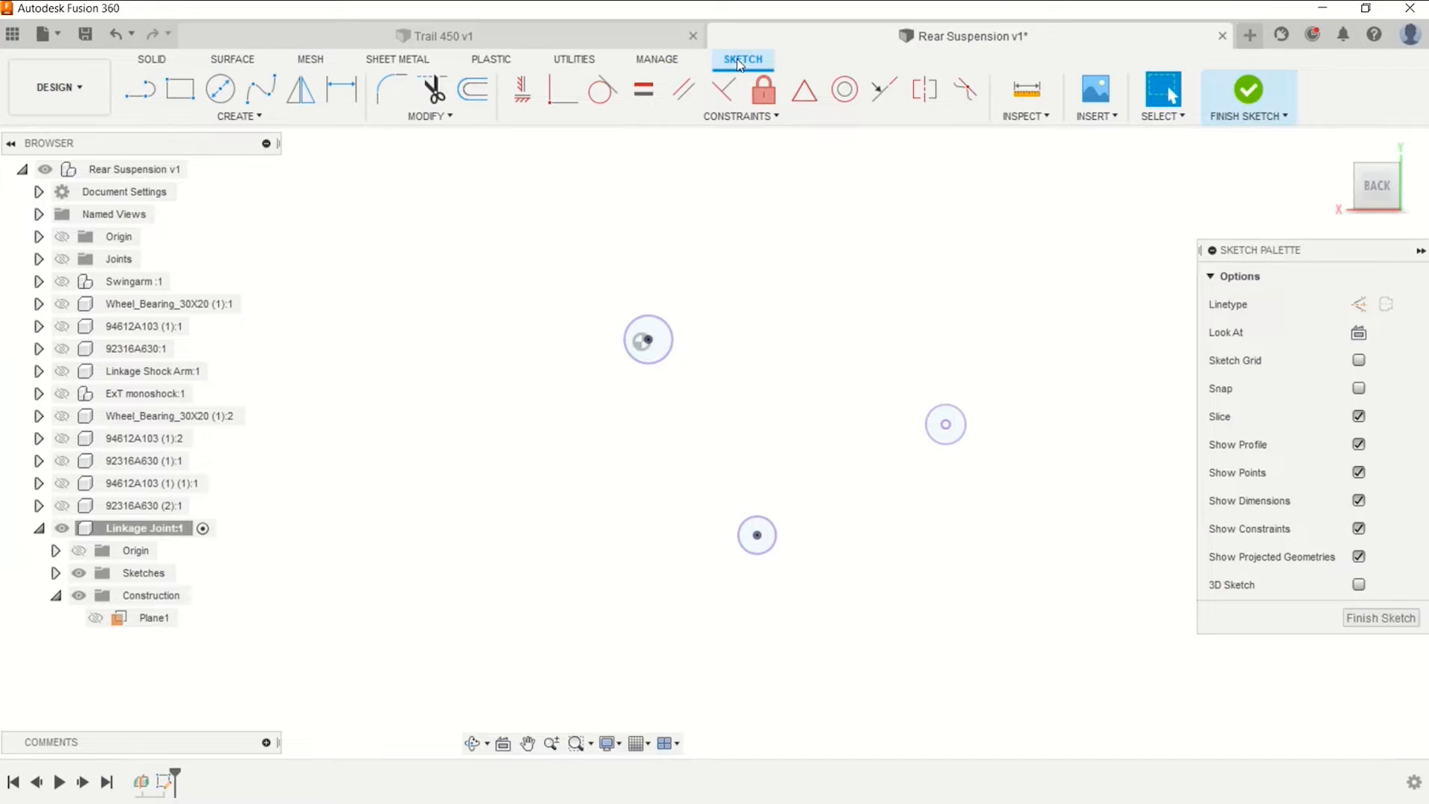
# Draw a 20 mm diameter center circle concentric with the upper-left projected circle.
pyautogui.click(222, 92)
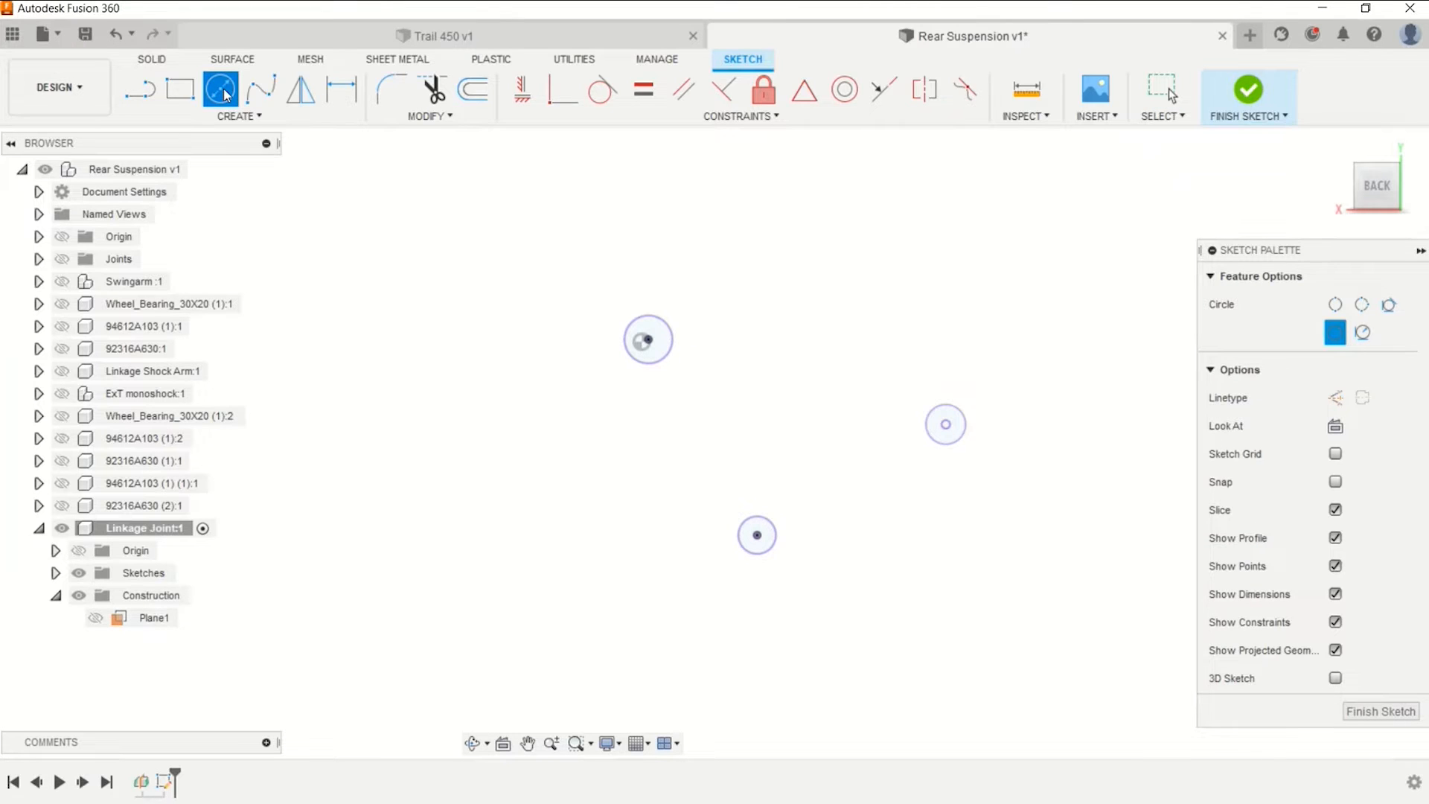
pyautogui.click(1209, 277)
pyautogui.click(1209, 277)
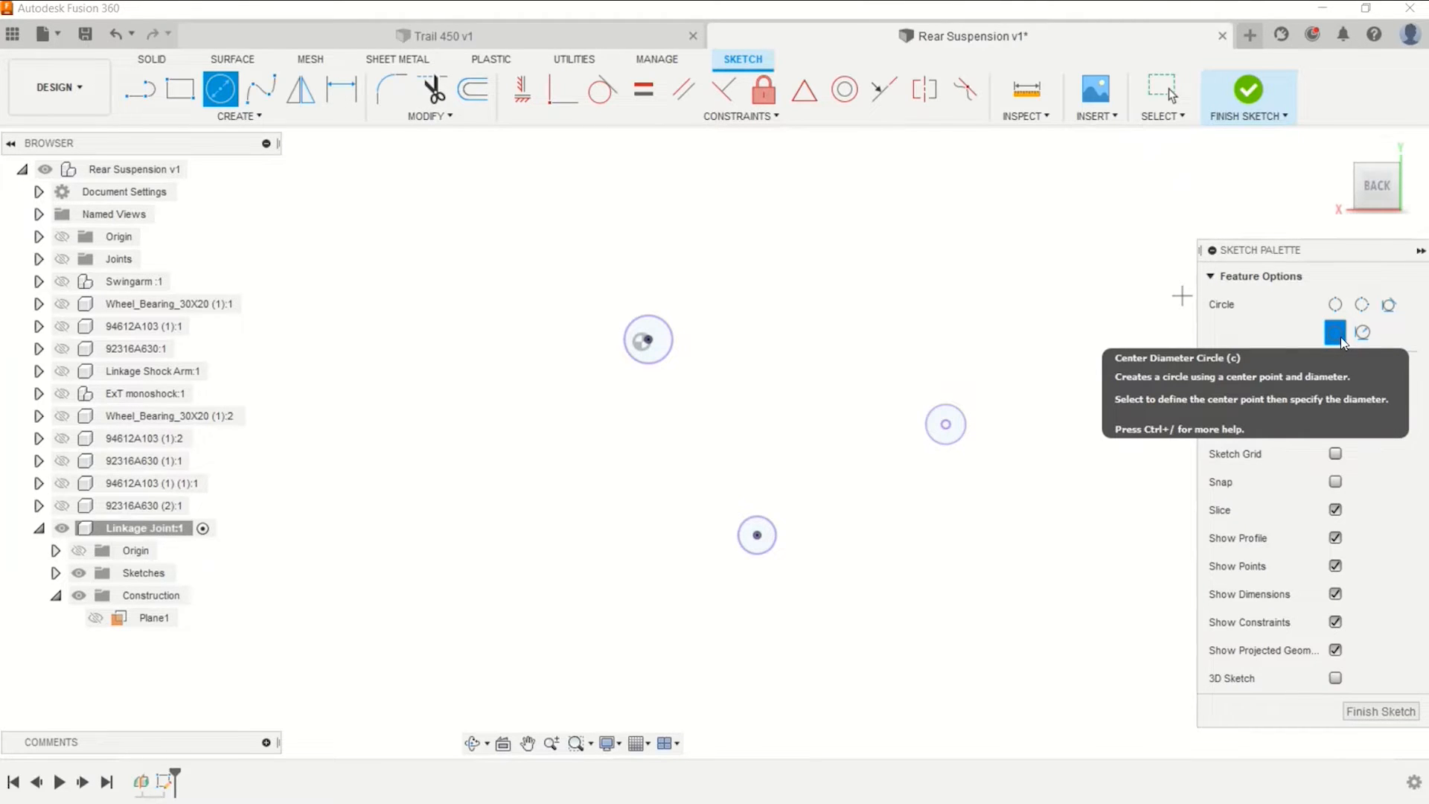
pyautogui.click(648, 339)
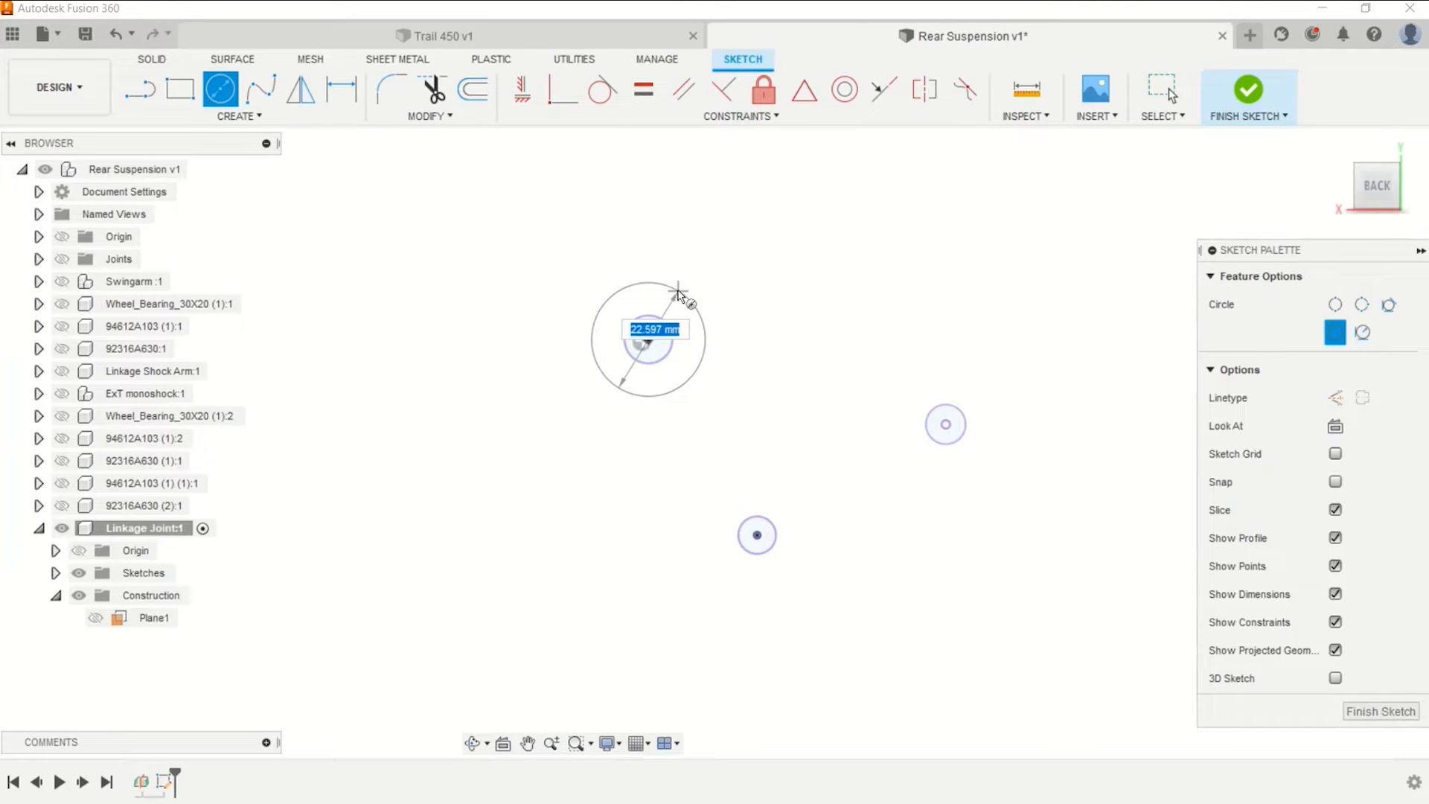
pyautogui.write('20')
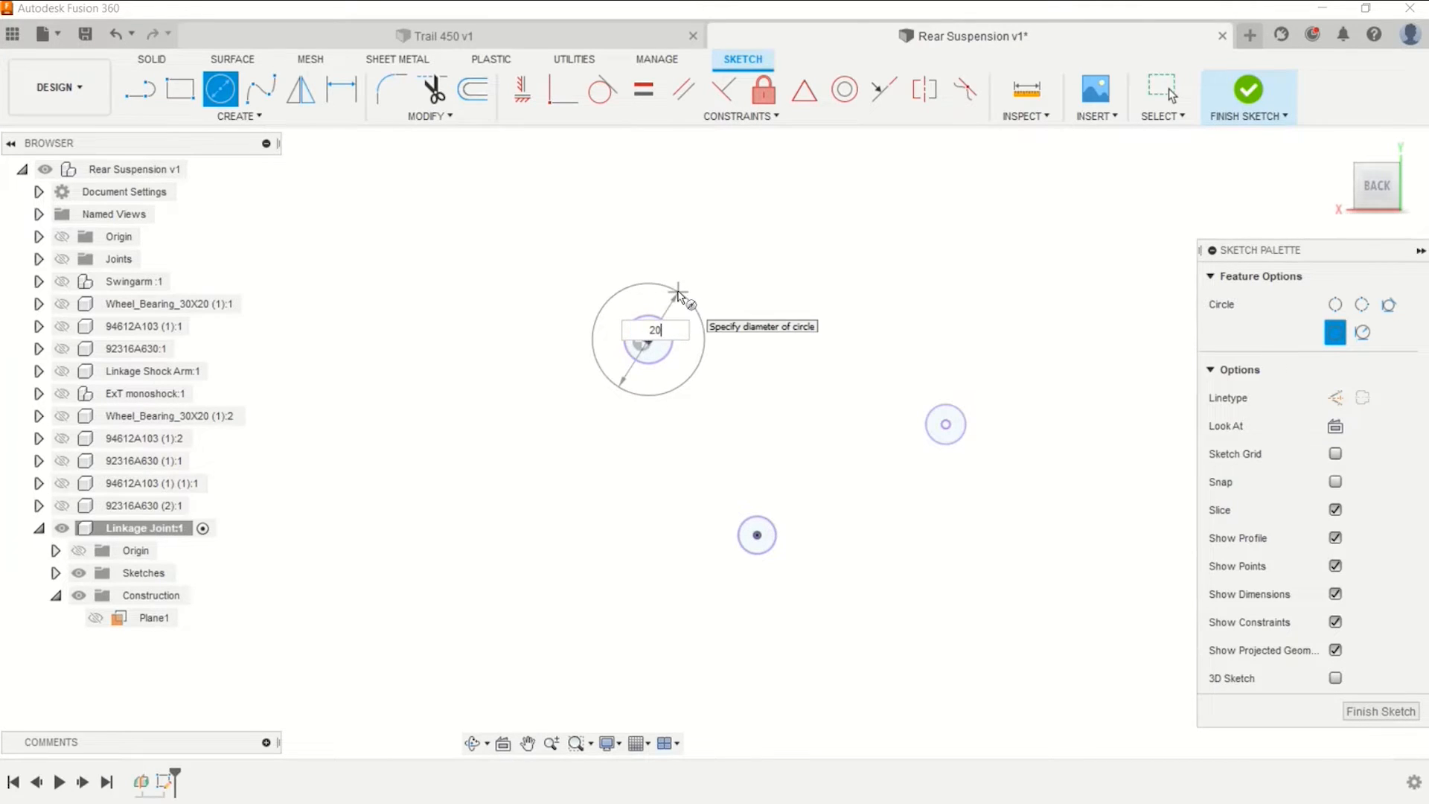
pyautogui.press('Return')
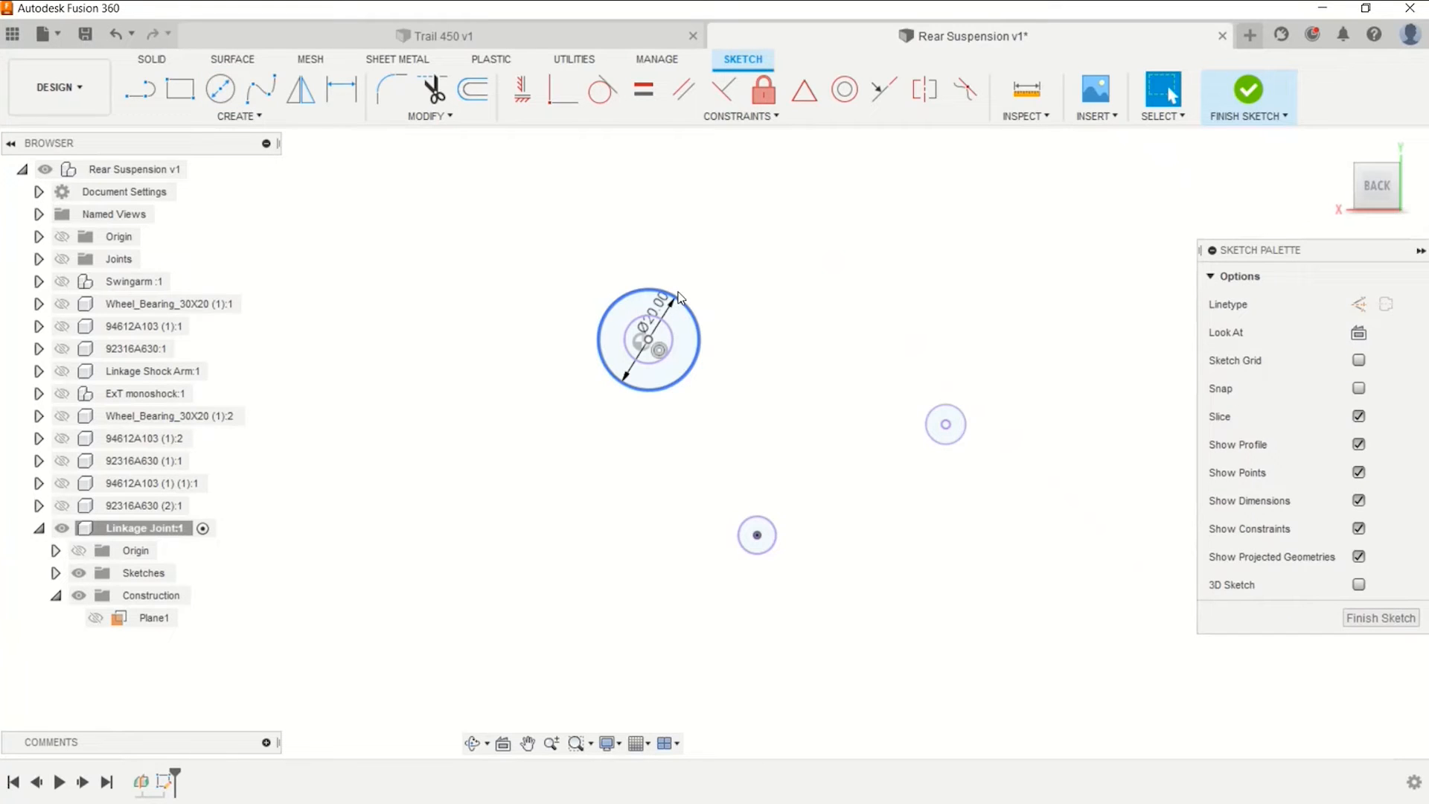
# Draw a circle concentric with the lowest projected circle and constrain it equal to the 20 mm circle.
pyautogui.click(218, 100)
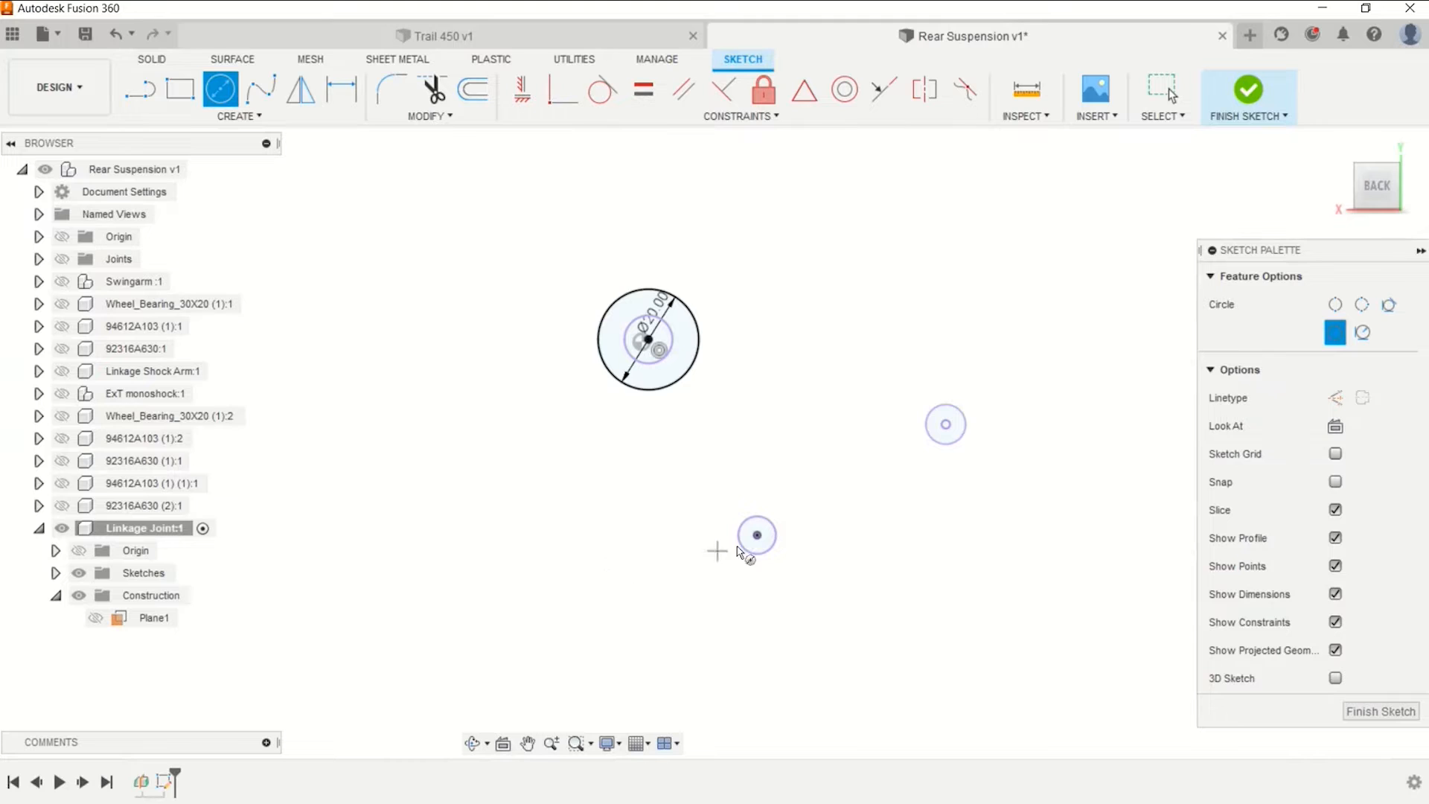
pyautogui.click(757, 535)
pyautogui.click(789, 494)
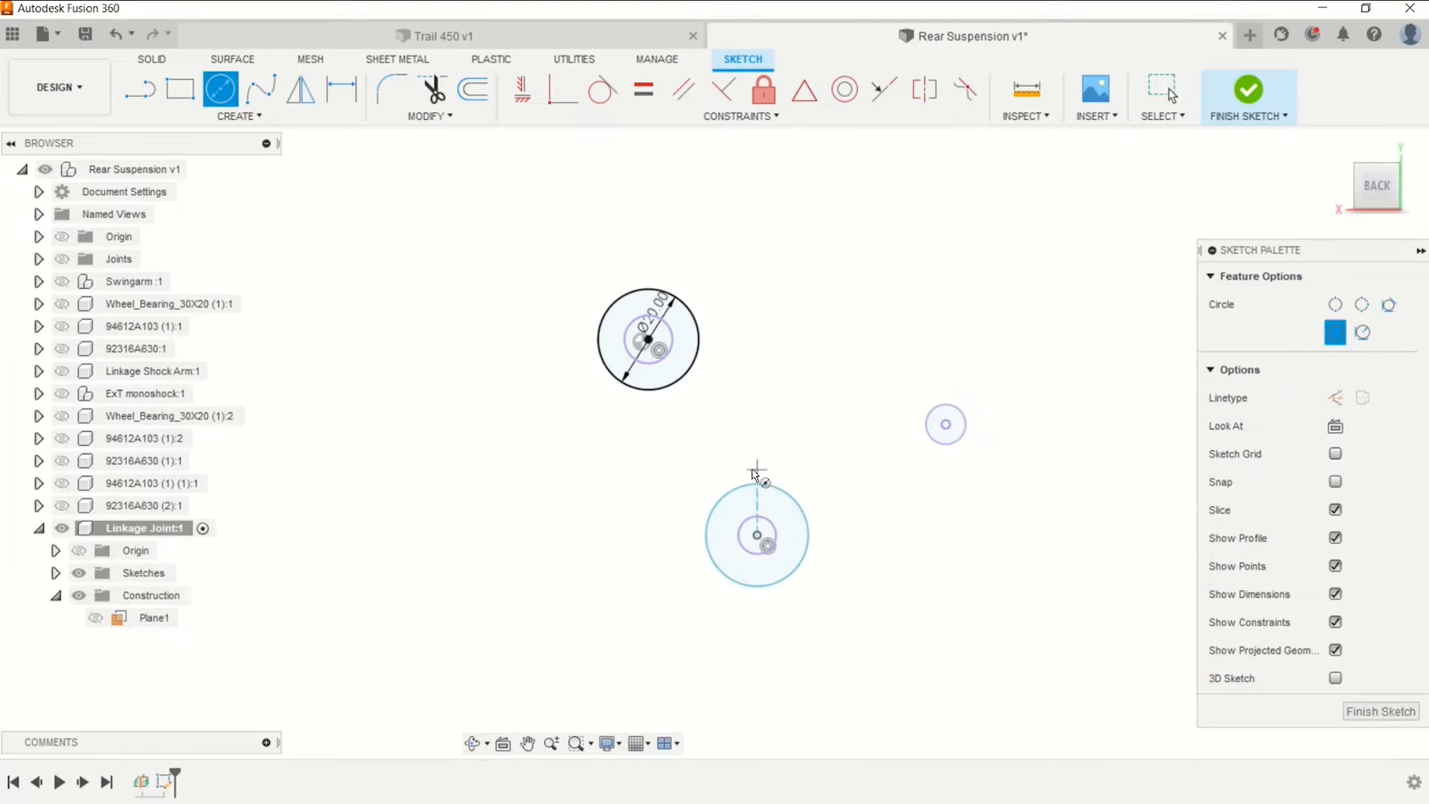
pyautogui.press('Escape')
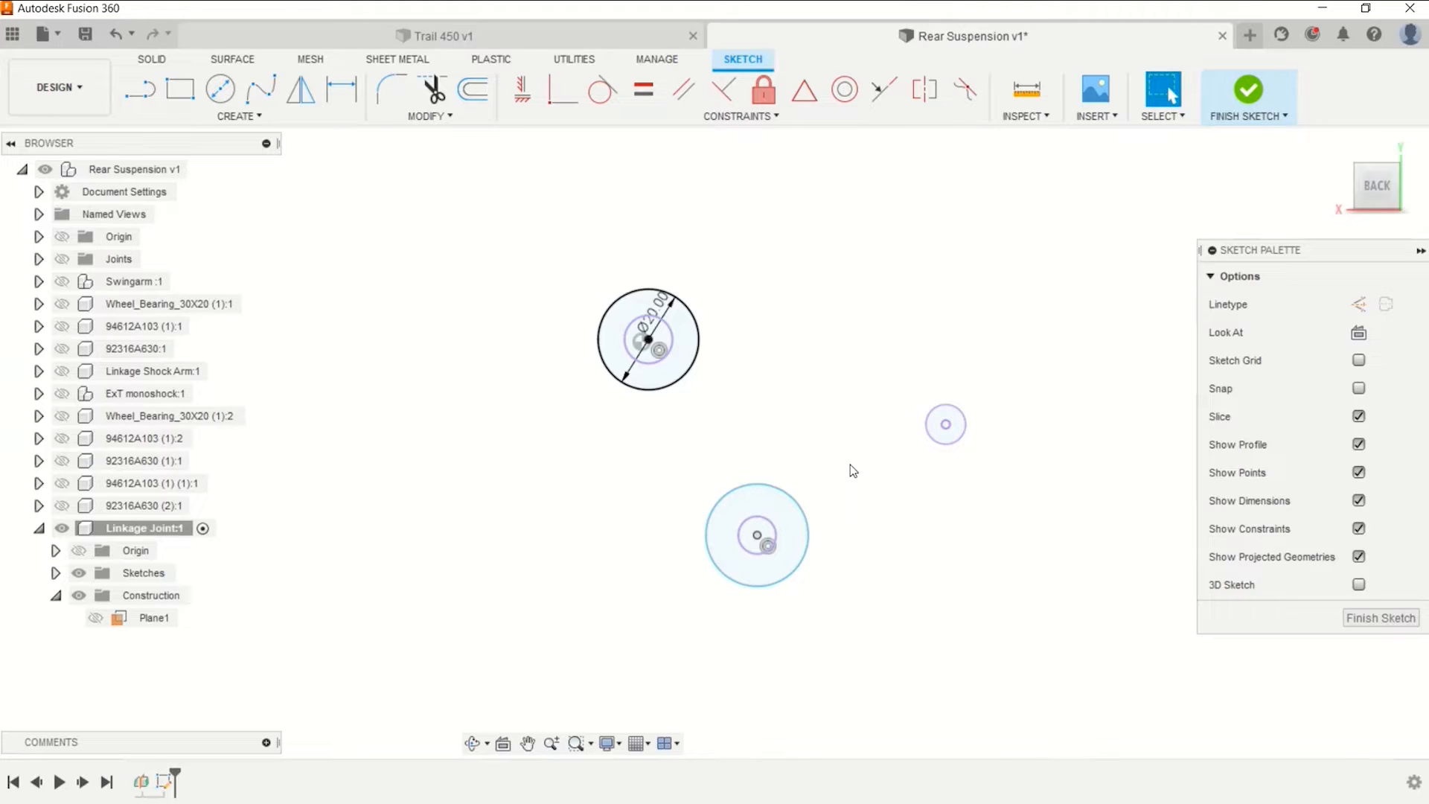
pyautogui.click(642, 92)
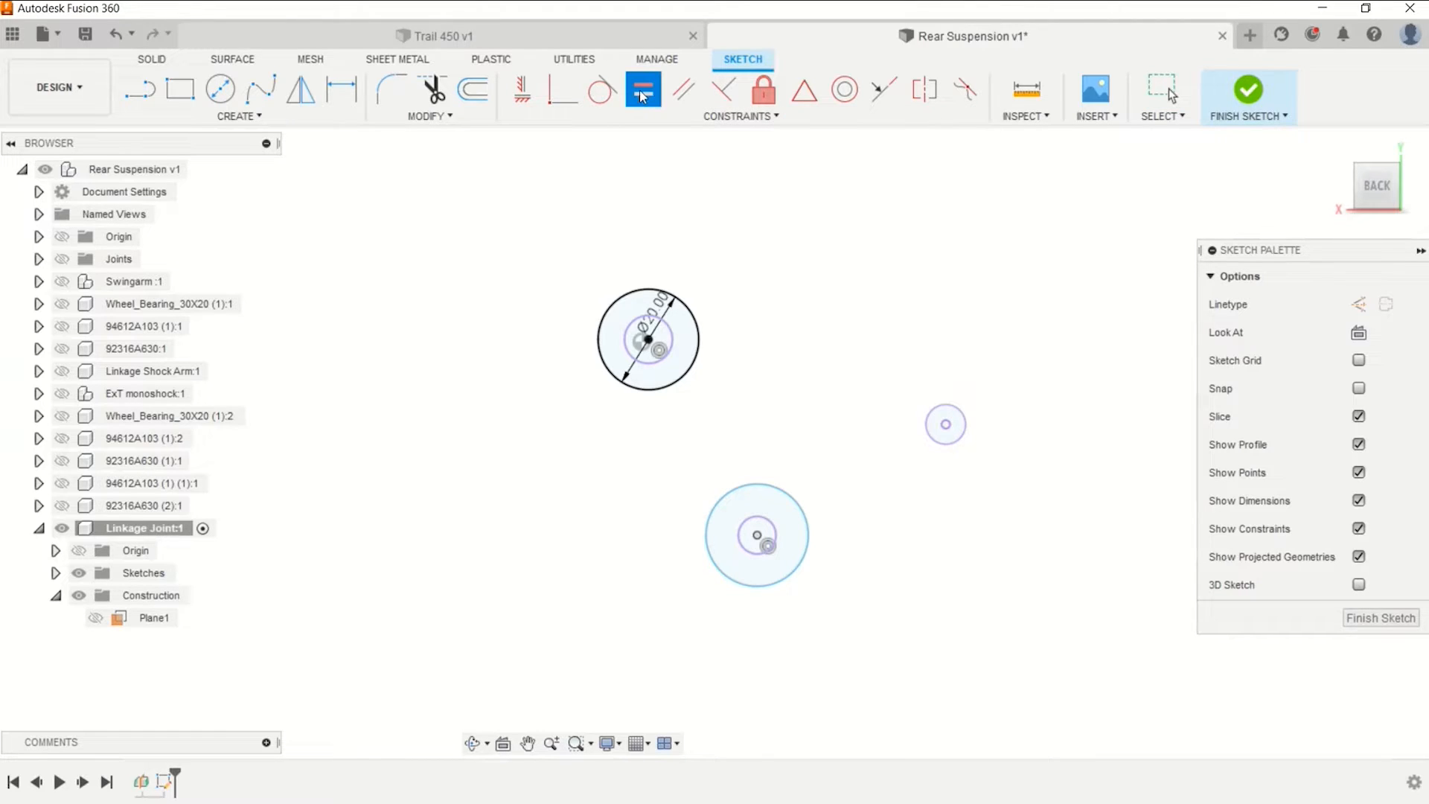
pyautogui.click(700, 337)
pyautogui.click(788, 489)
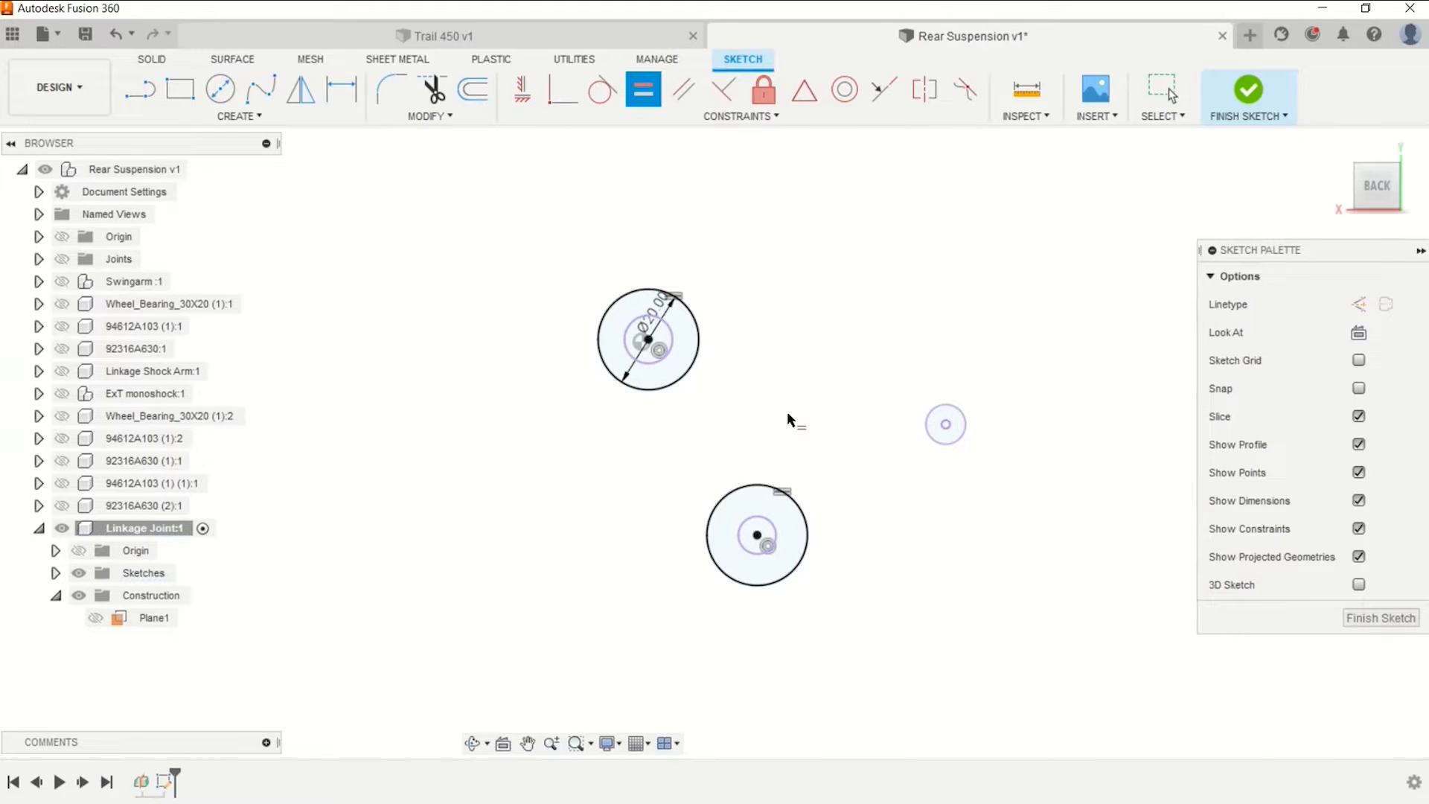
pyautogui.press('Escape')
# Try an 18 mm diameter on the dimensioned circle and return it to 20 mm.
pyautogui.doubleClick(661, 308)
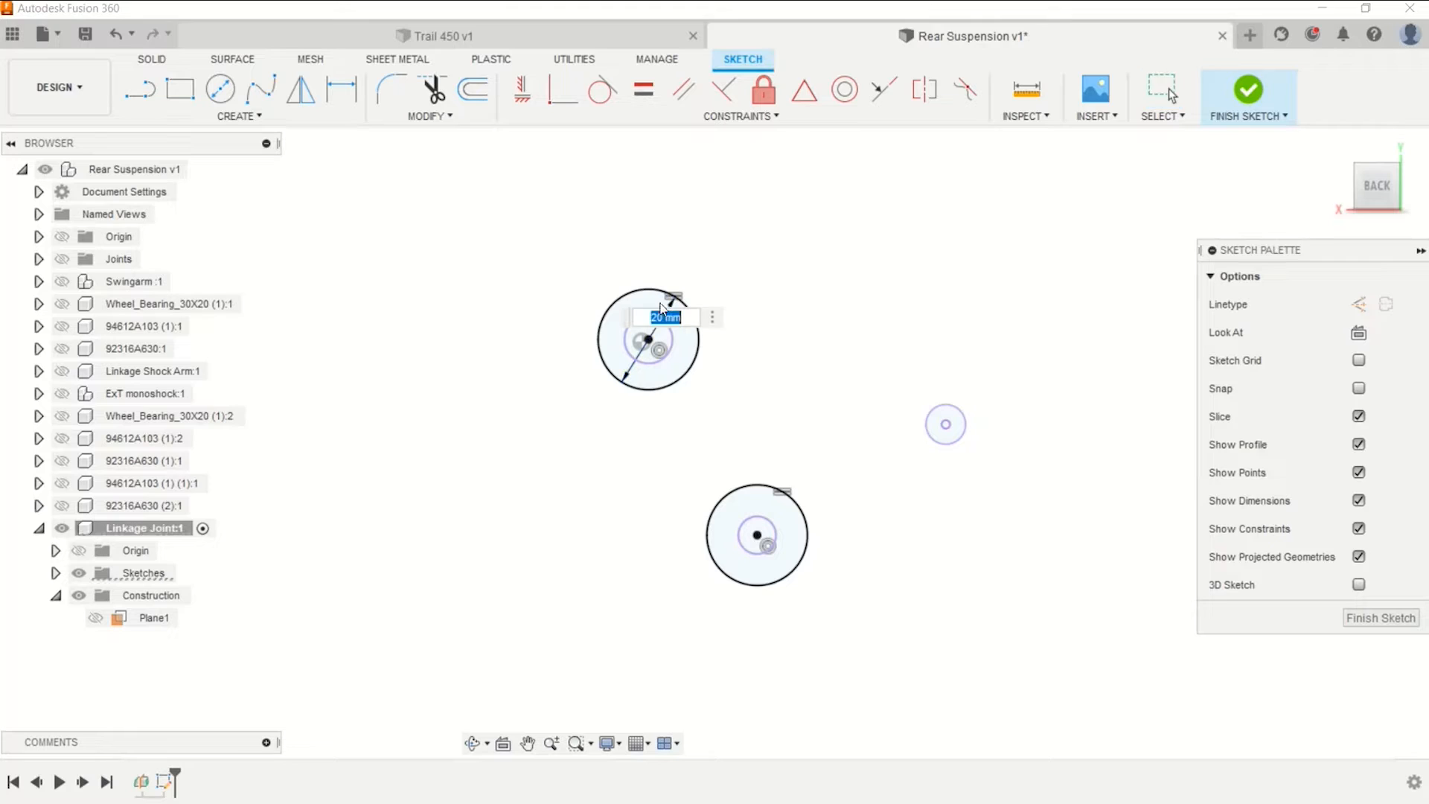
pyautogui.write('18')
pyautogui.press('Return')
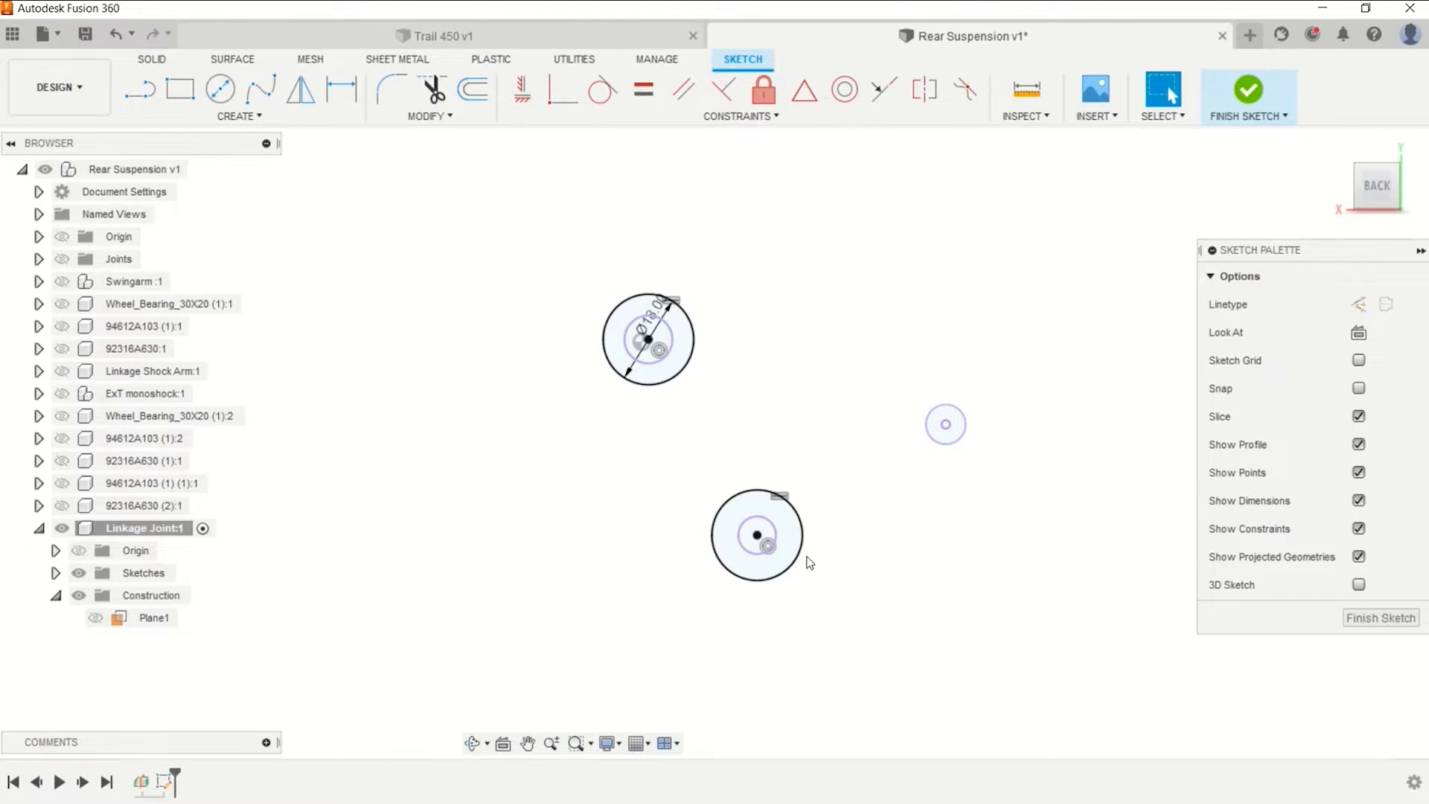
pyautogui.doubleClick(666, 318)
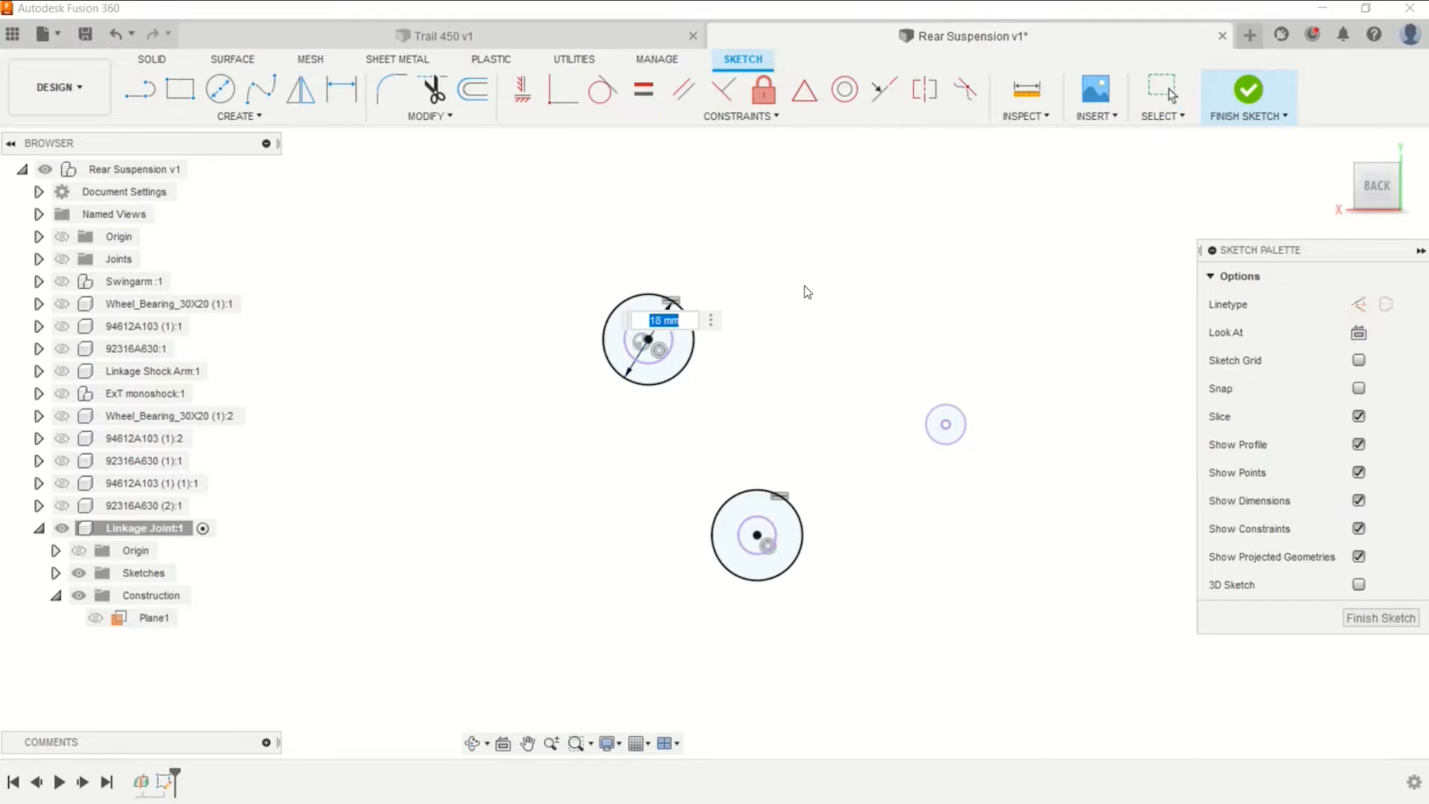
pyautogui.write('20')
pyautogui.press('Return')
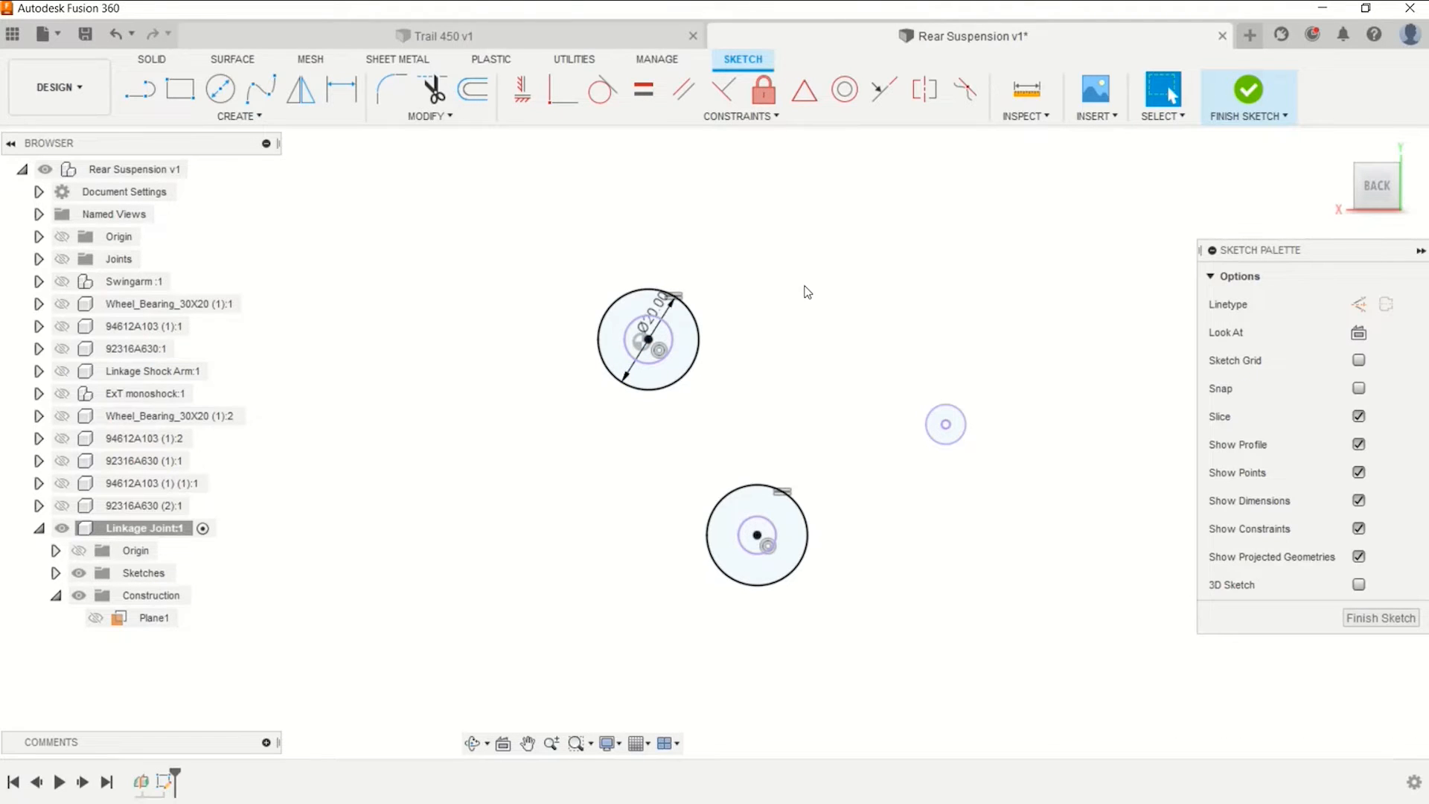
# Draw a 25 mm diameter center circle concentric with the right-hand projected circle.
pyautogui.click(221, 90)
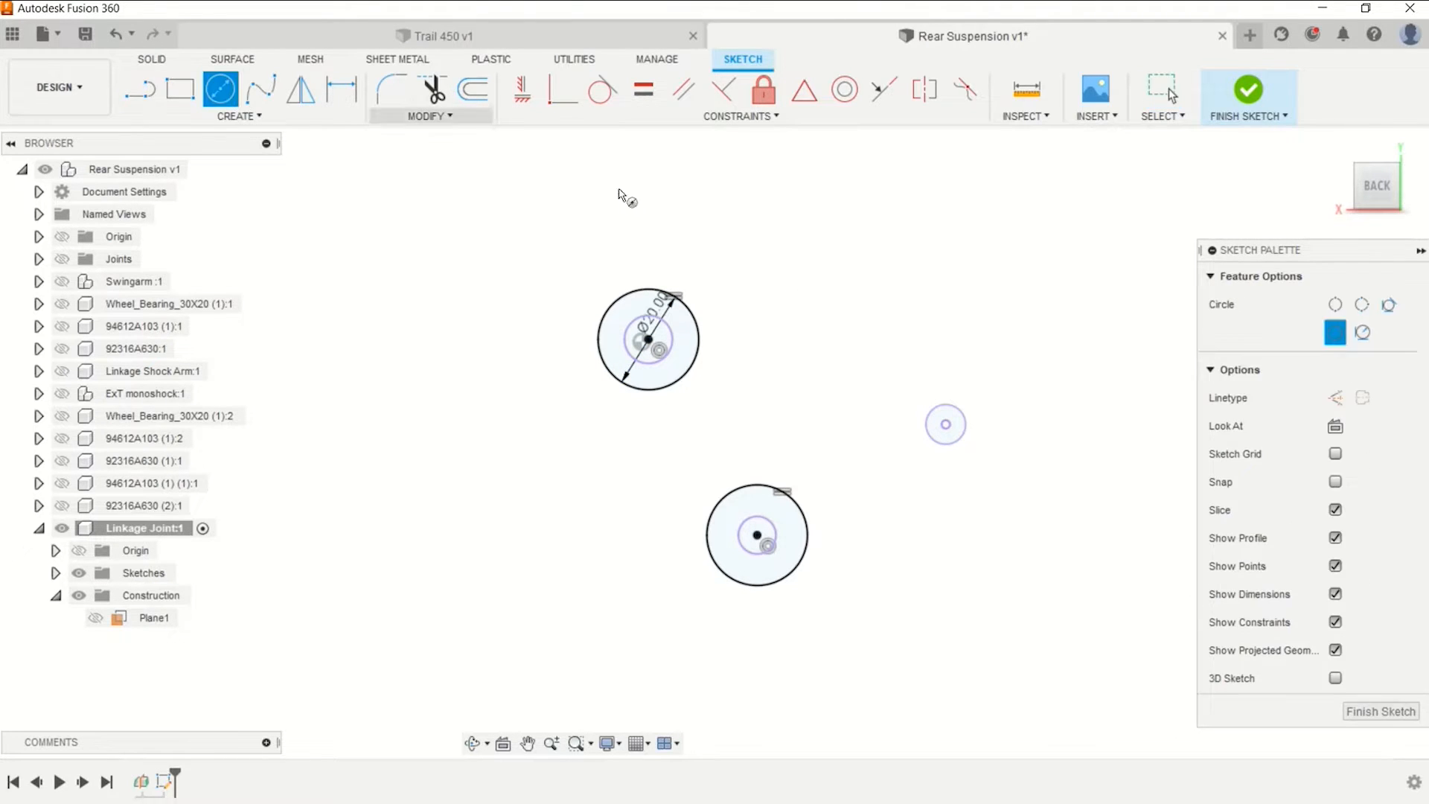
pyautogui.click(945, 424)
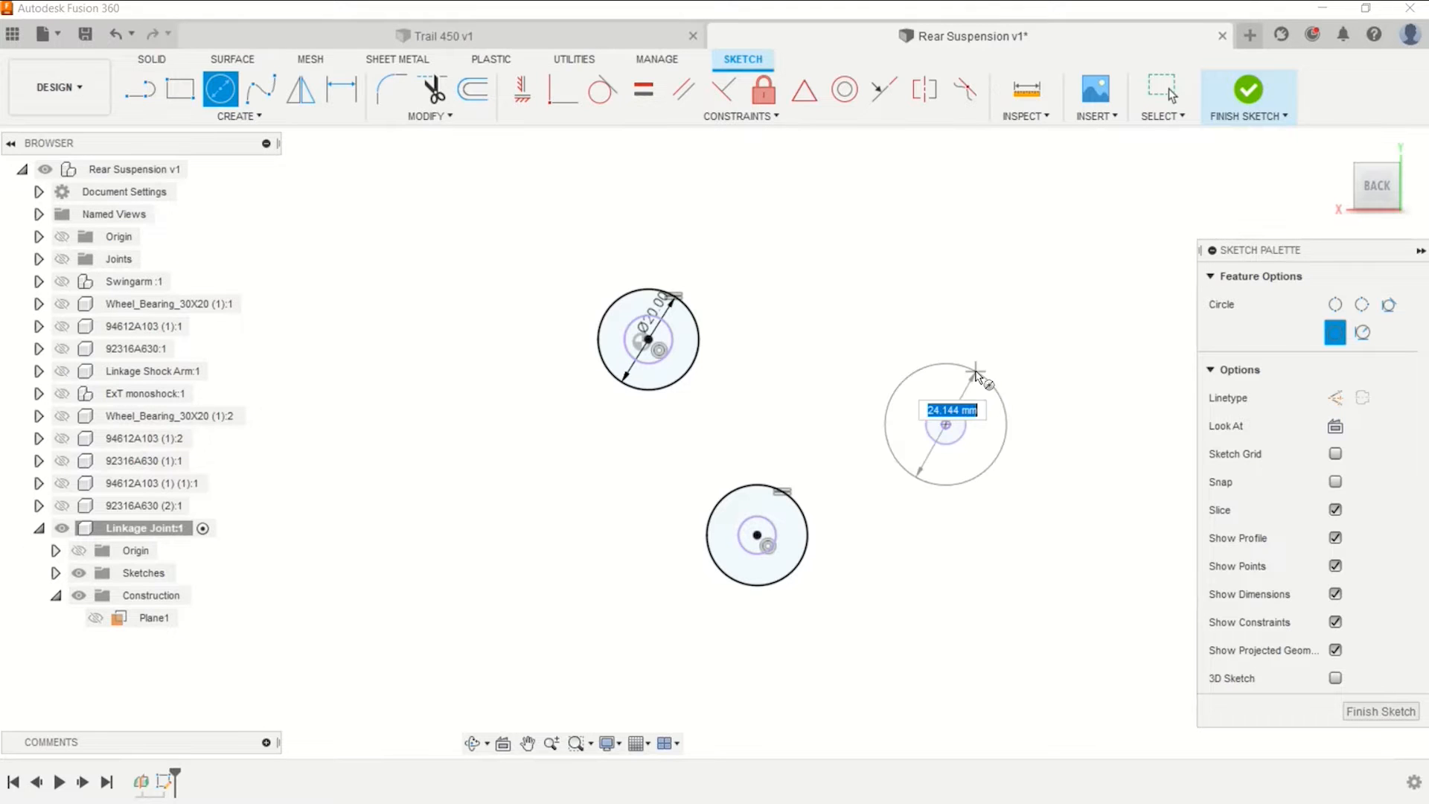
pyautogui.write('25')
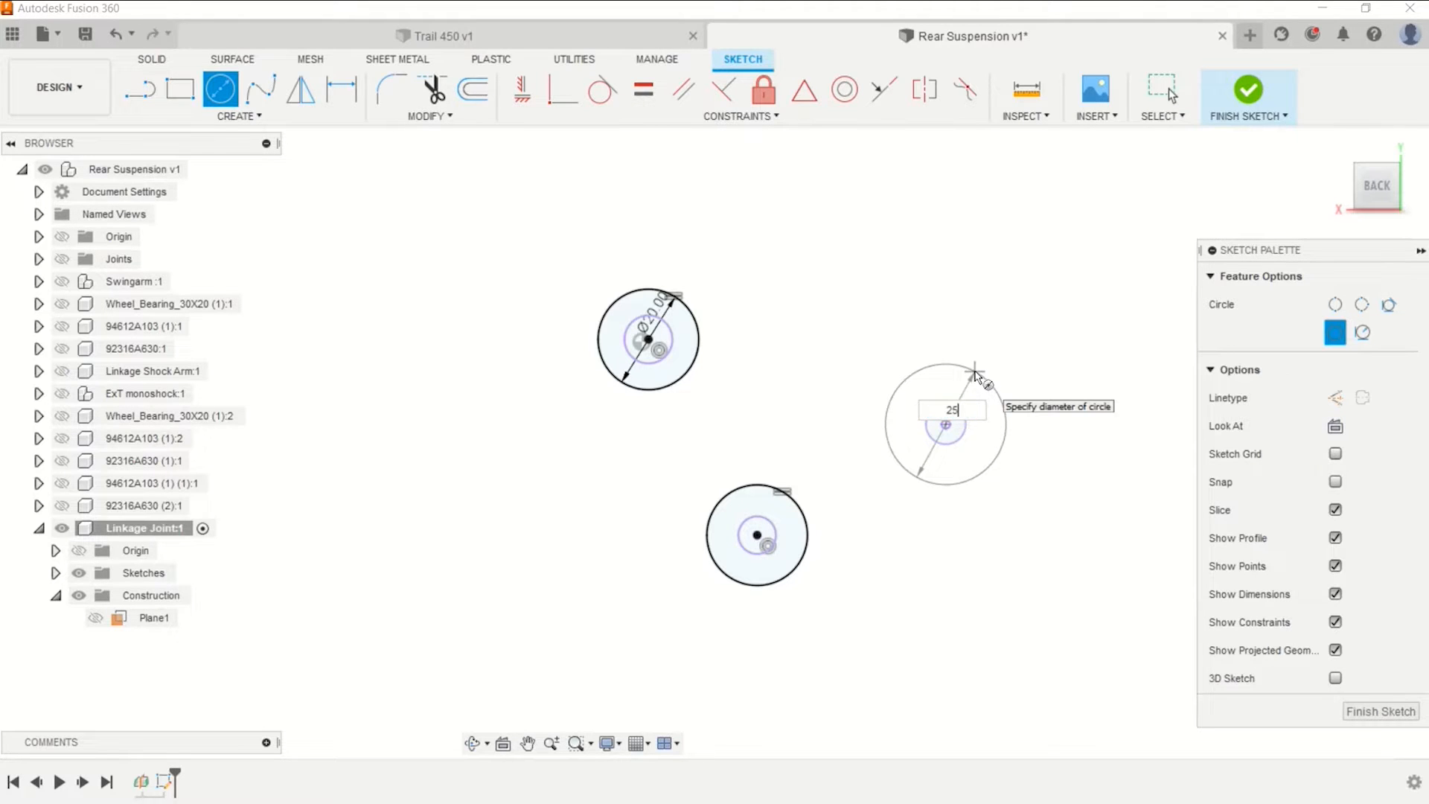
pyautogui.press('Return')
pyautogui.press('Escape')
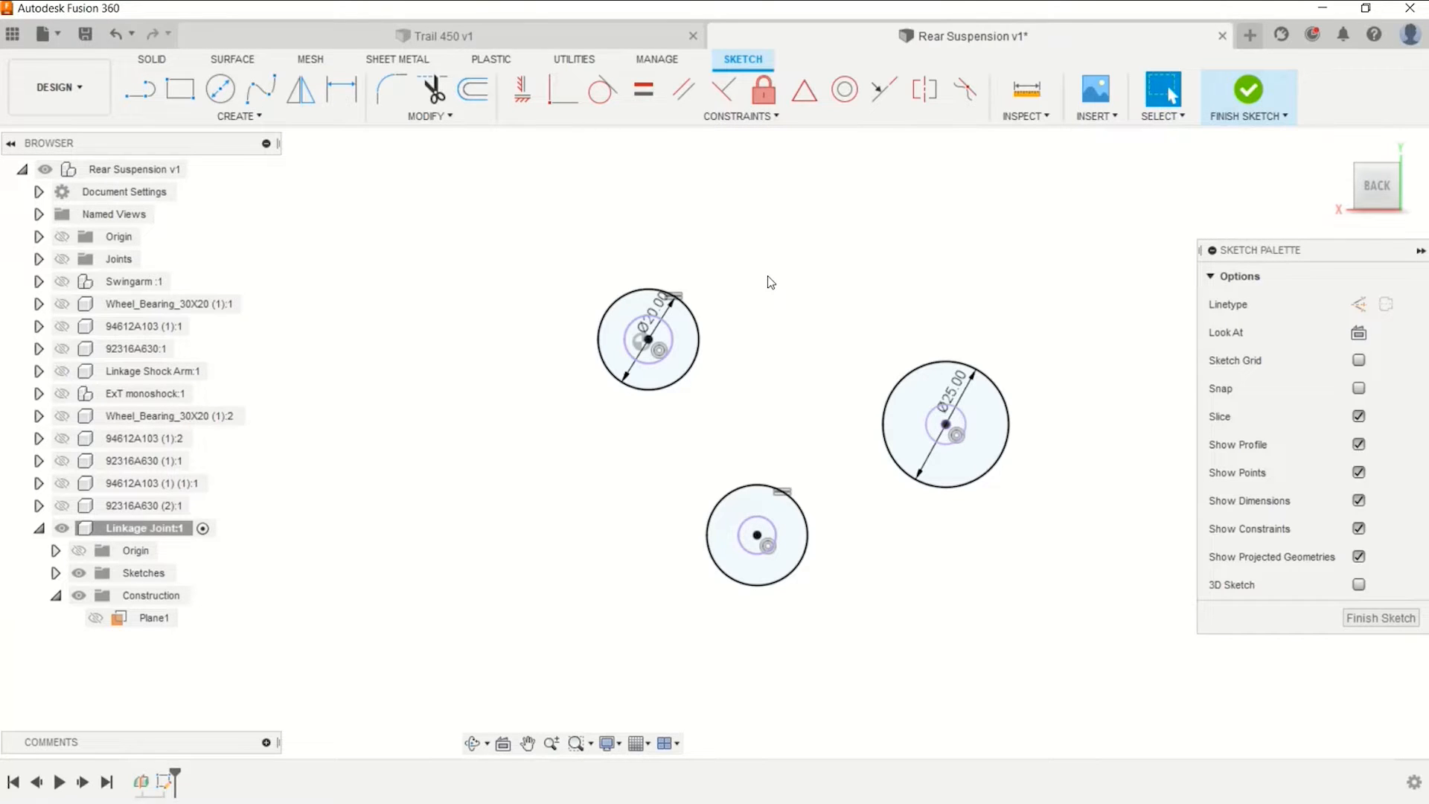
# Draw an inward-curving 3-point arc joining the outer sides of the 20 mm circle and the lowest circle.
pyautogui.press('s')
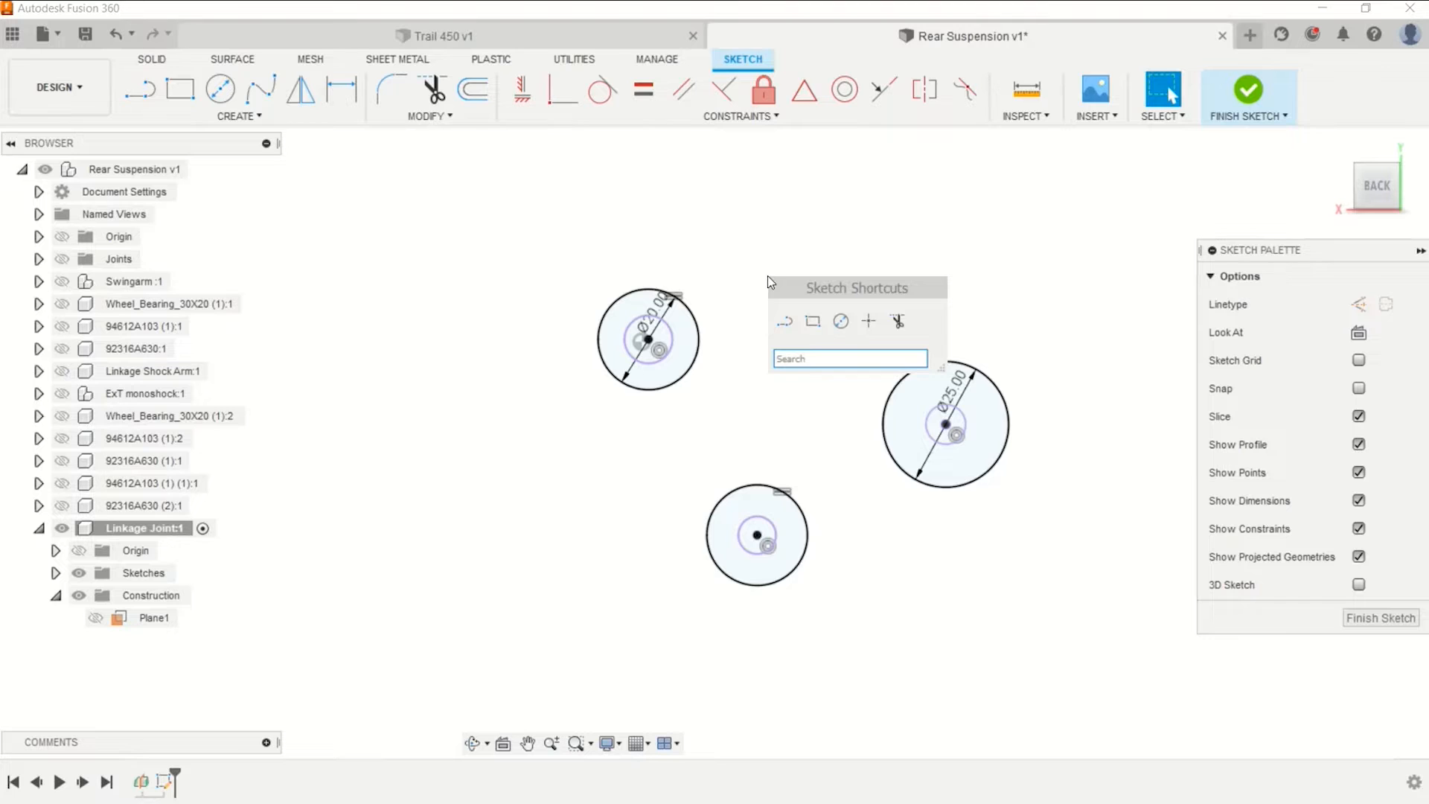
pyautogui.write('arc')
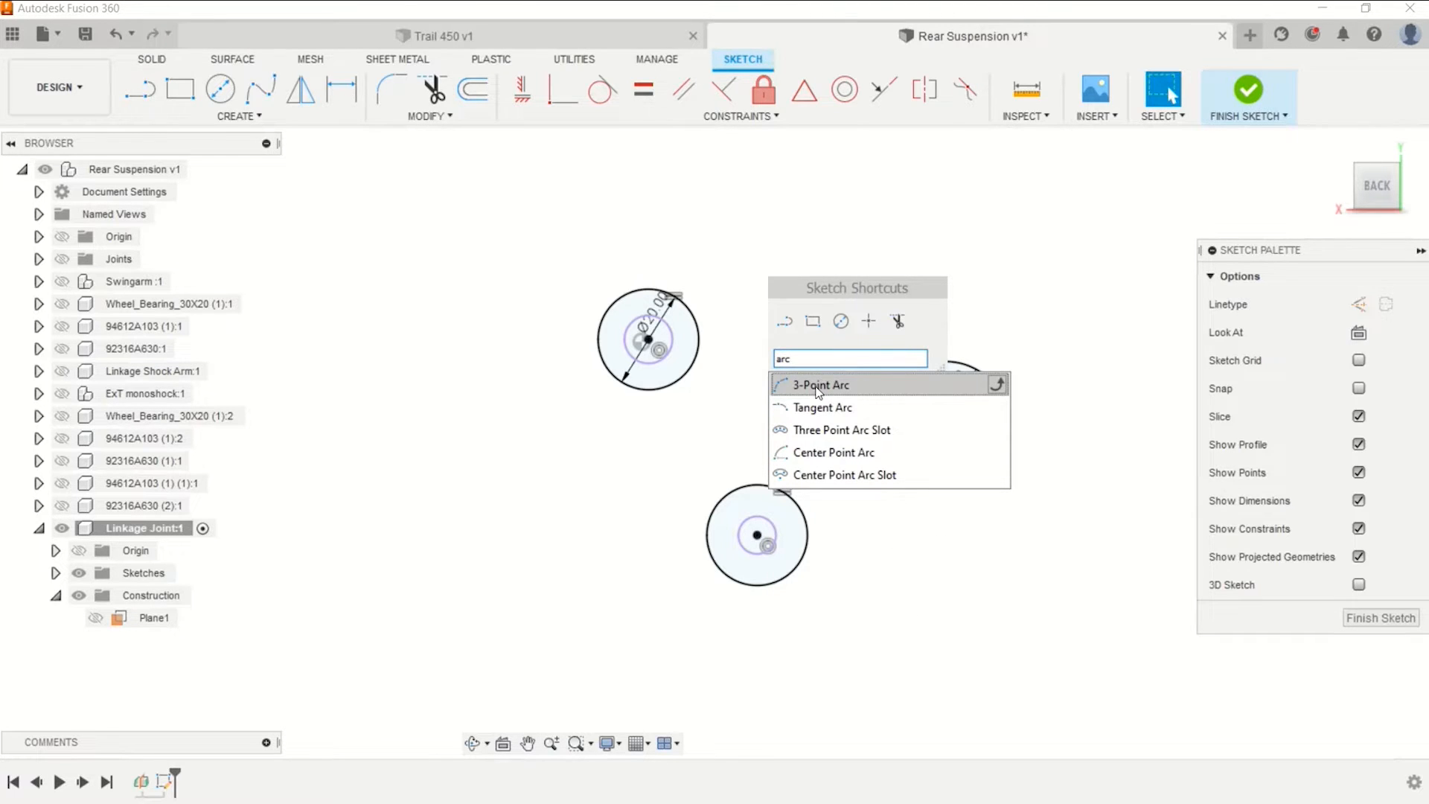
pyautogui.click(257, 117)
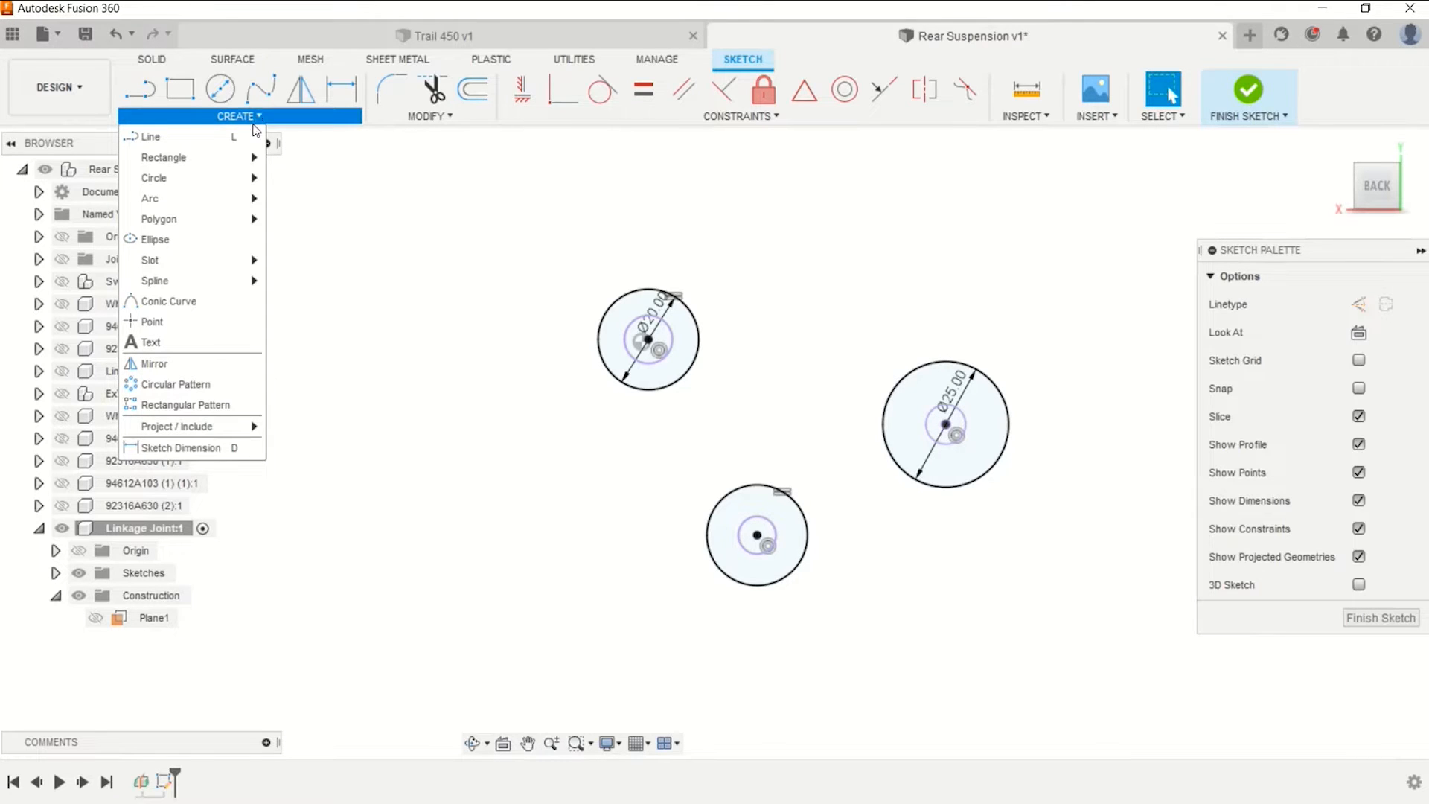
pyautogui.moveTo(249, 198)
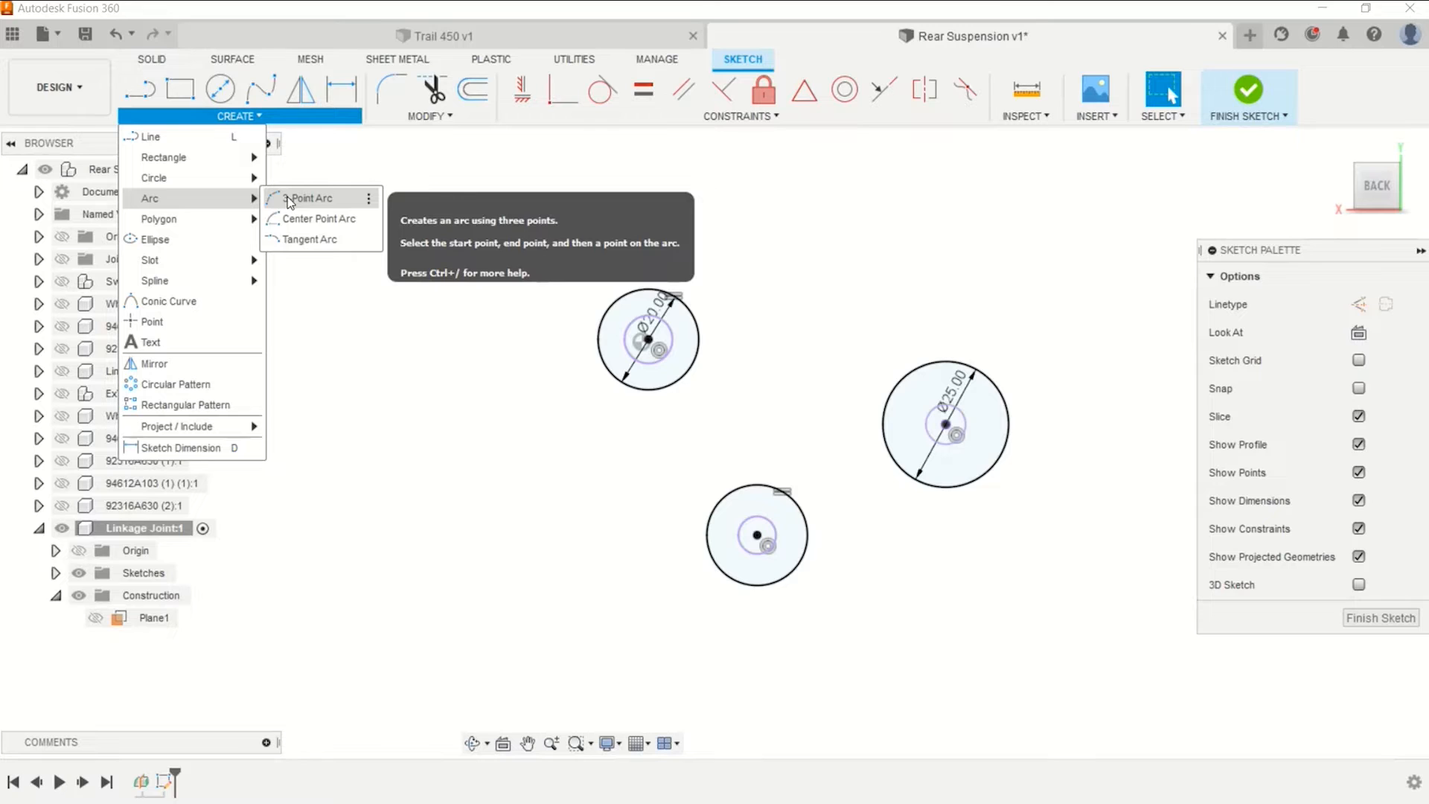
pyautogui.click(289, 199)
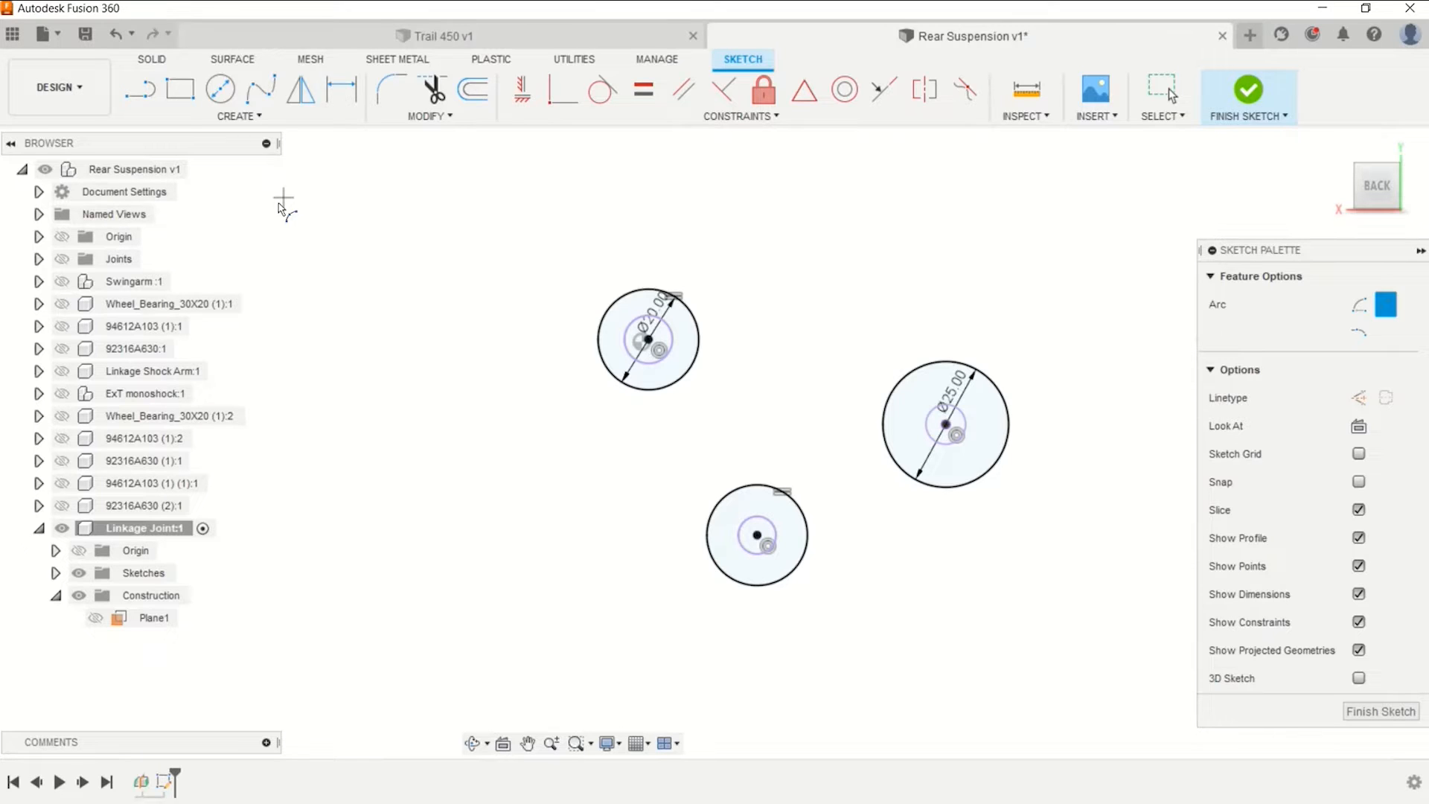
pyautogui.click(609, 373)
pyautogui.click(706, 521)
pyautogui.click(706, 521)
# Draw two more inward-curving 3-point arcs joining the 25 mm circle to the upper 20 mm circle and to the lowest circle.
pyautogui.click(688, 308)
pyautogui.click(911, 370)
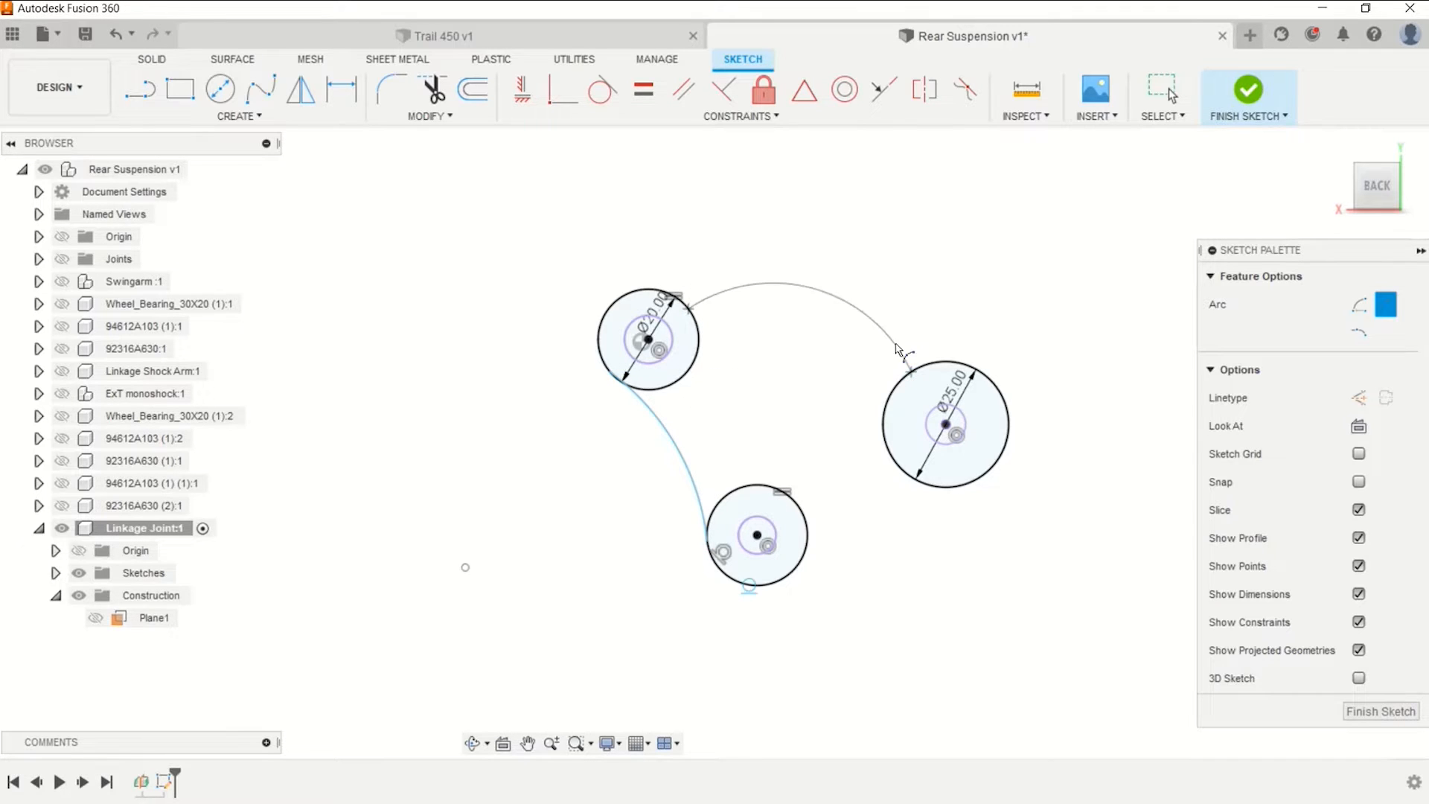
pyautogui.click(868, 376)
pyautogui.click(817, 562)
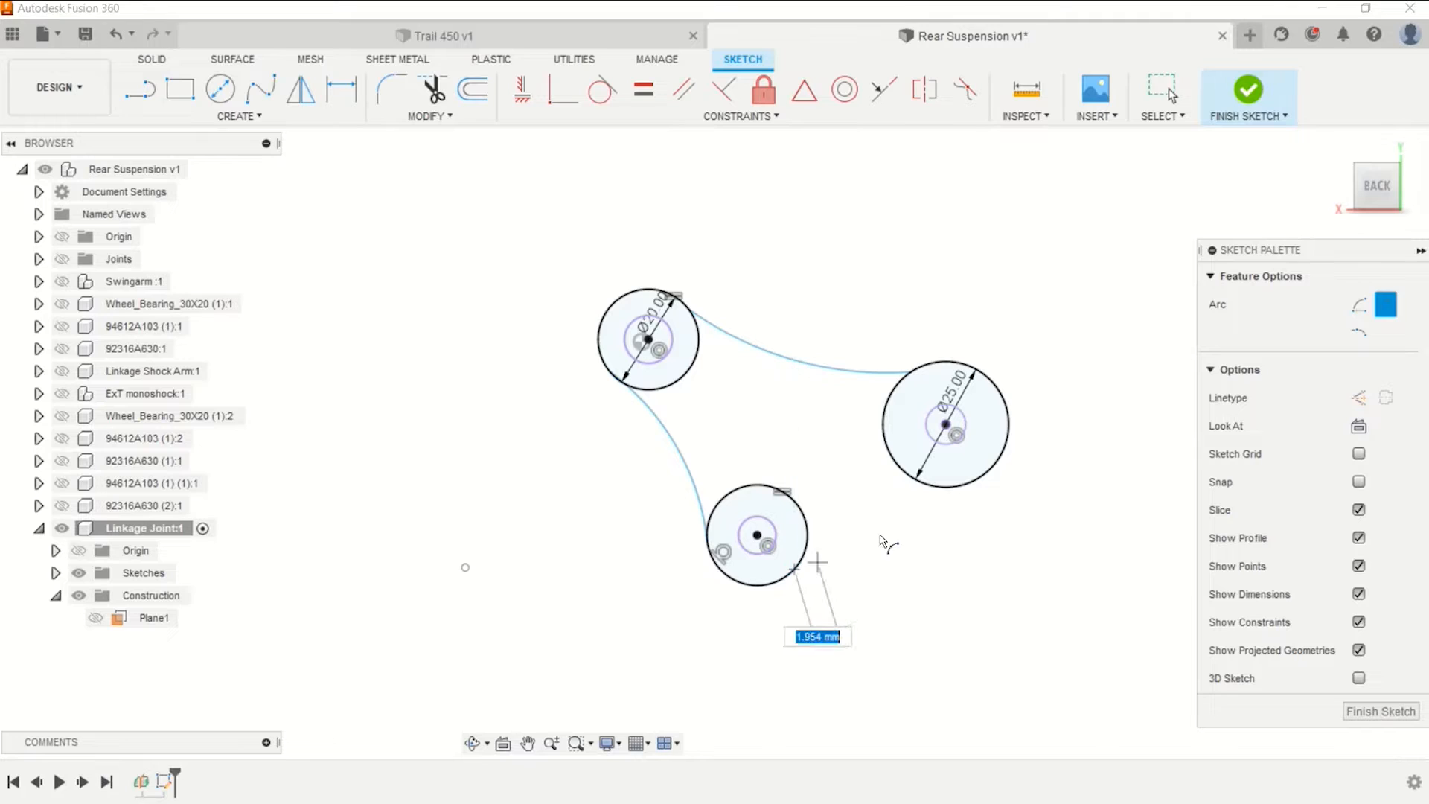
pyautogui.click(932, 487)
pyautogui.click(899, 497)
pyautogui.rightClick(856, 275)
pyautogui.click(935, 275)
pyautogui.moveTo(1002, 544); pyautogui.dragTo(935, 472)
pyautogui.click(984, 514)
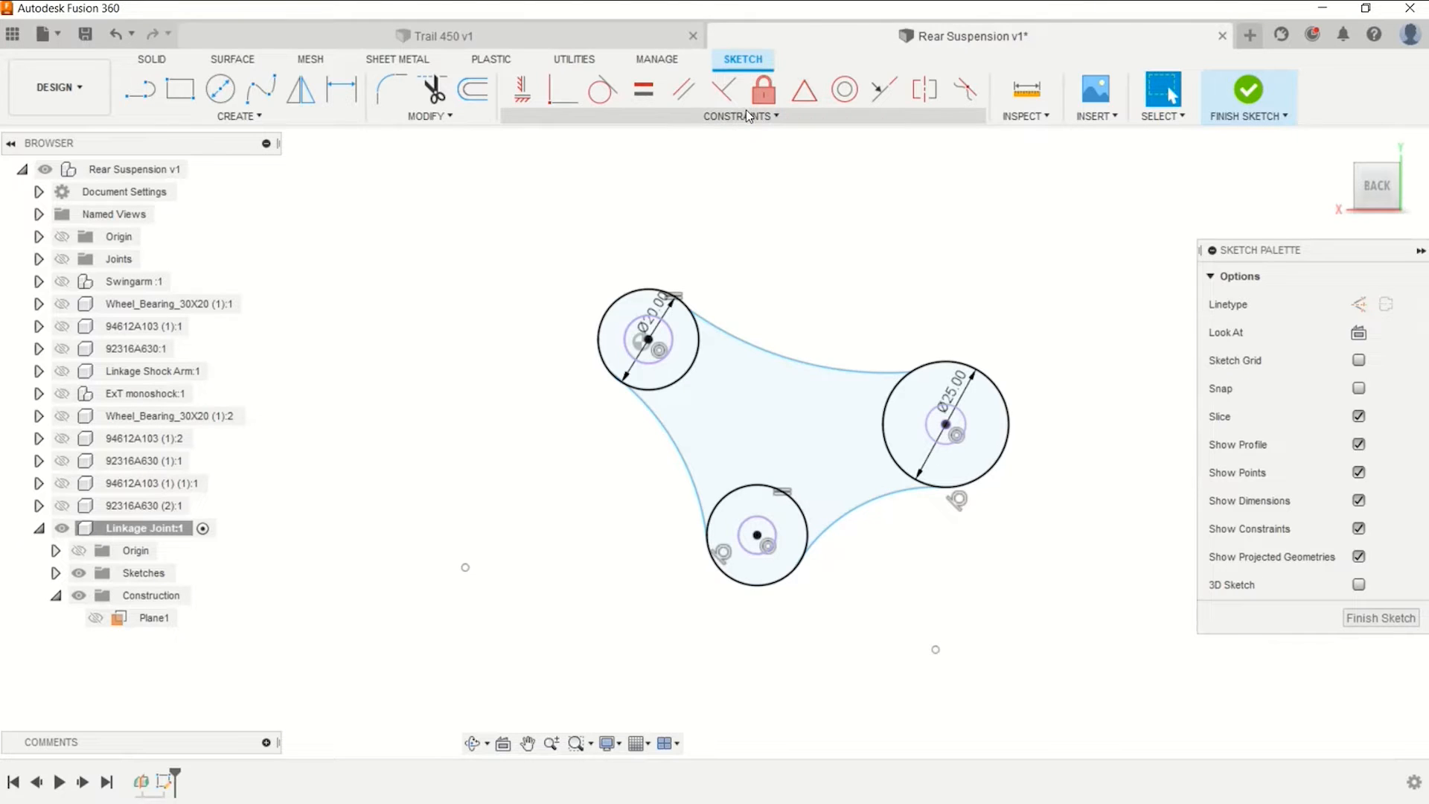
# Apply tangent constraints at the arc ends still lacking them, making all three arcs tangent to both circles they join.
pyautogui.click(603, 93)
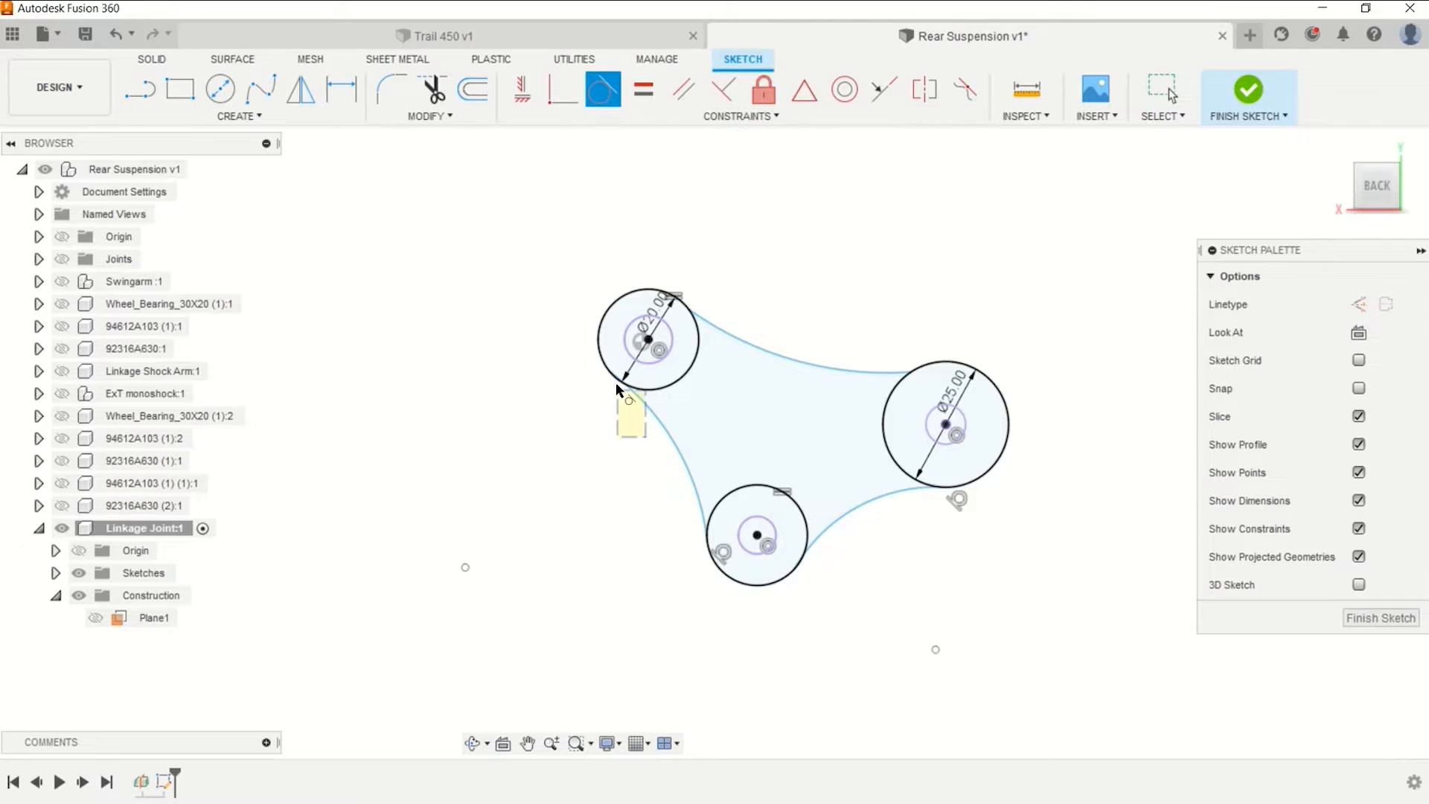
pyautogui.click(599, 372)
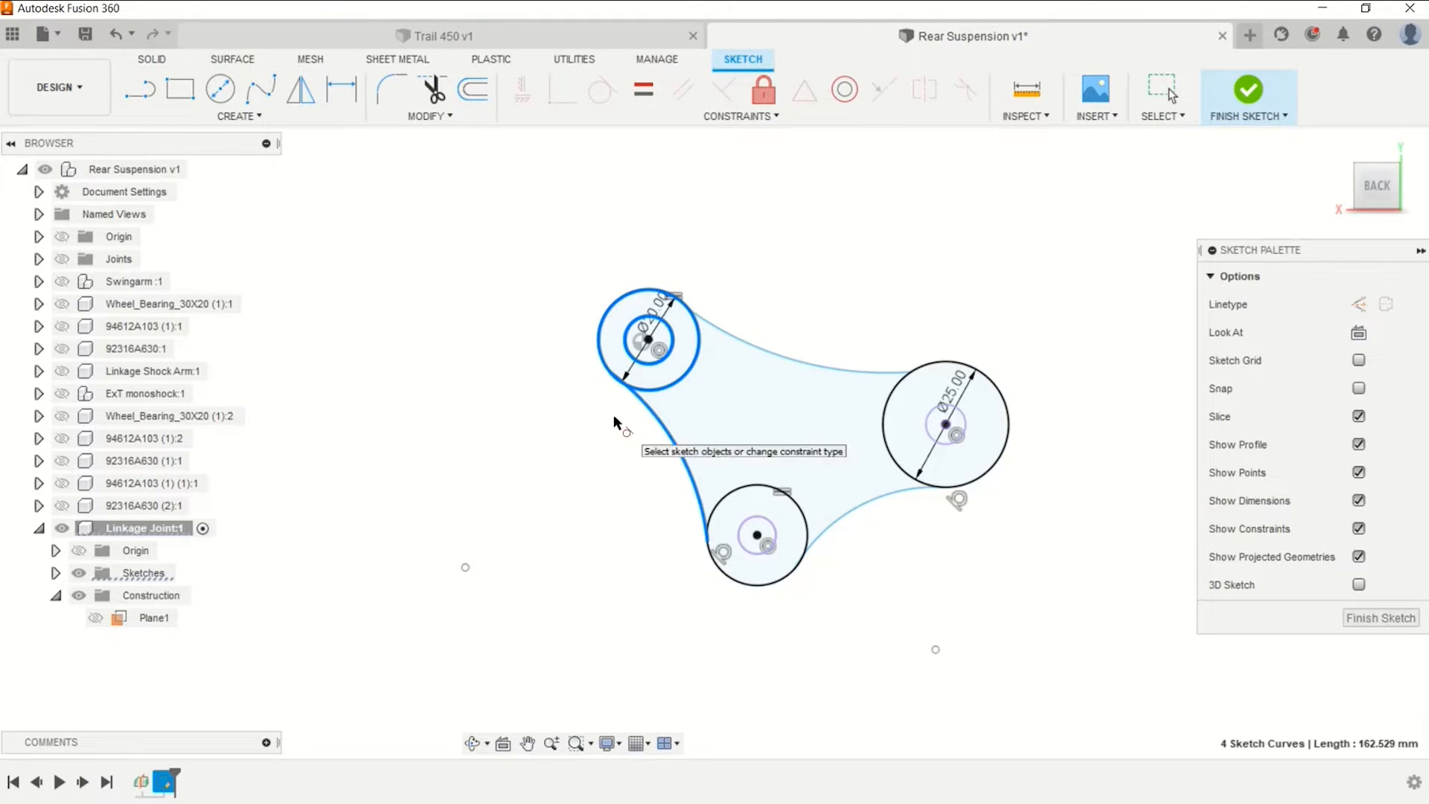
pyautogui.click(603, 93)
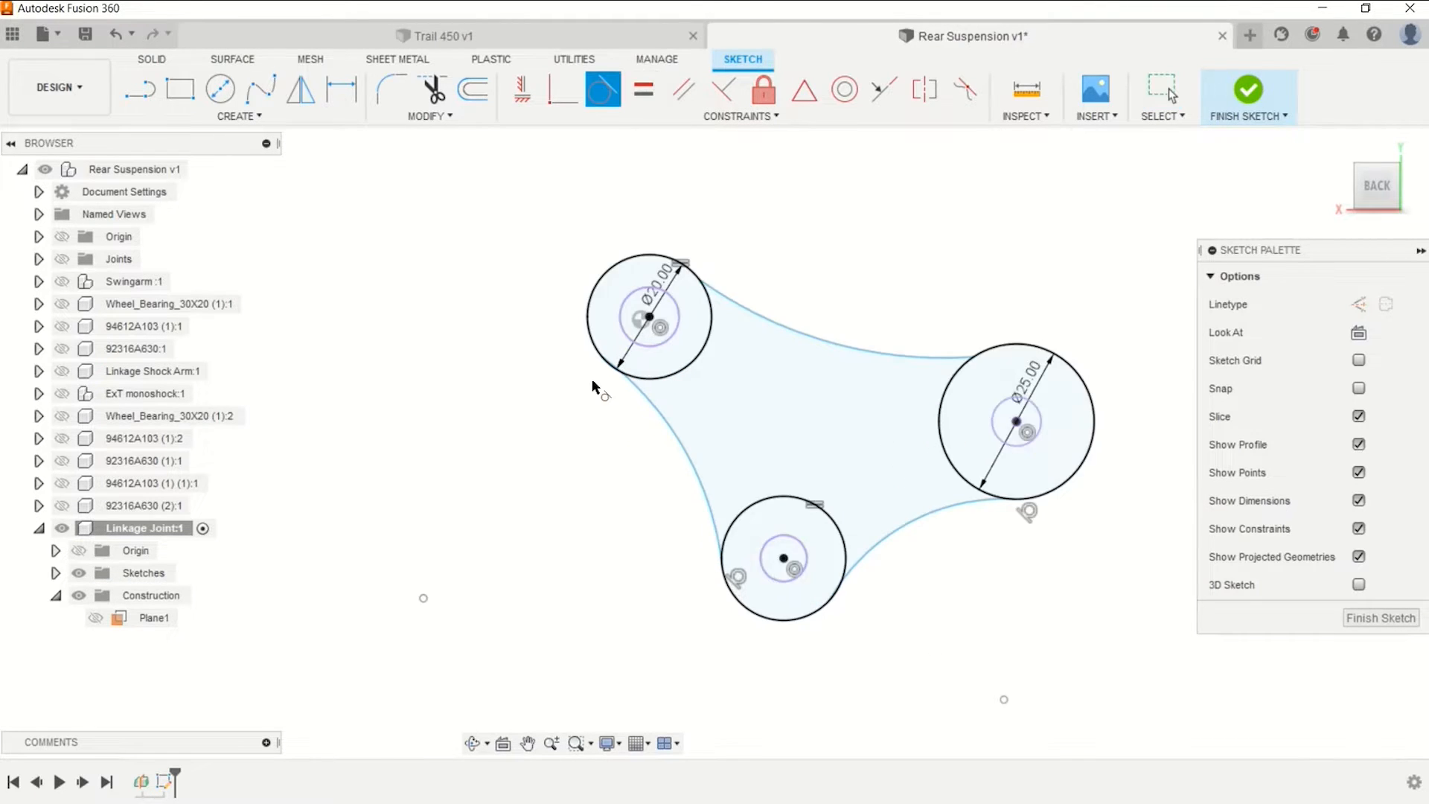
pyautogui.scroll(2, 604, 360)
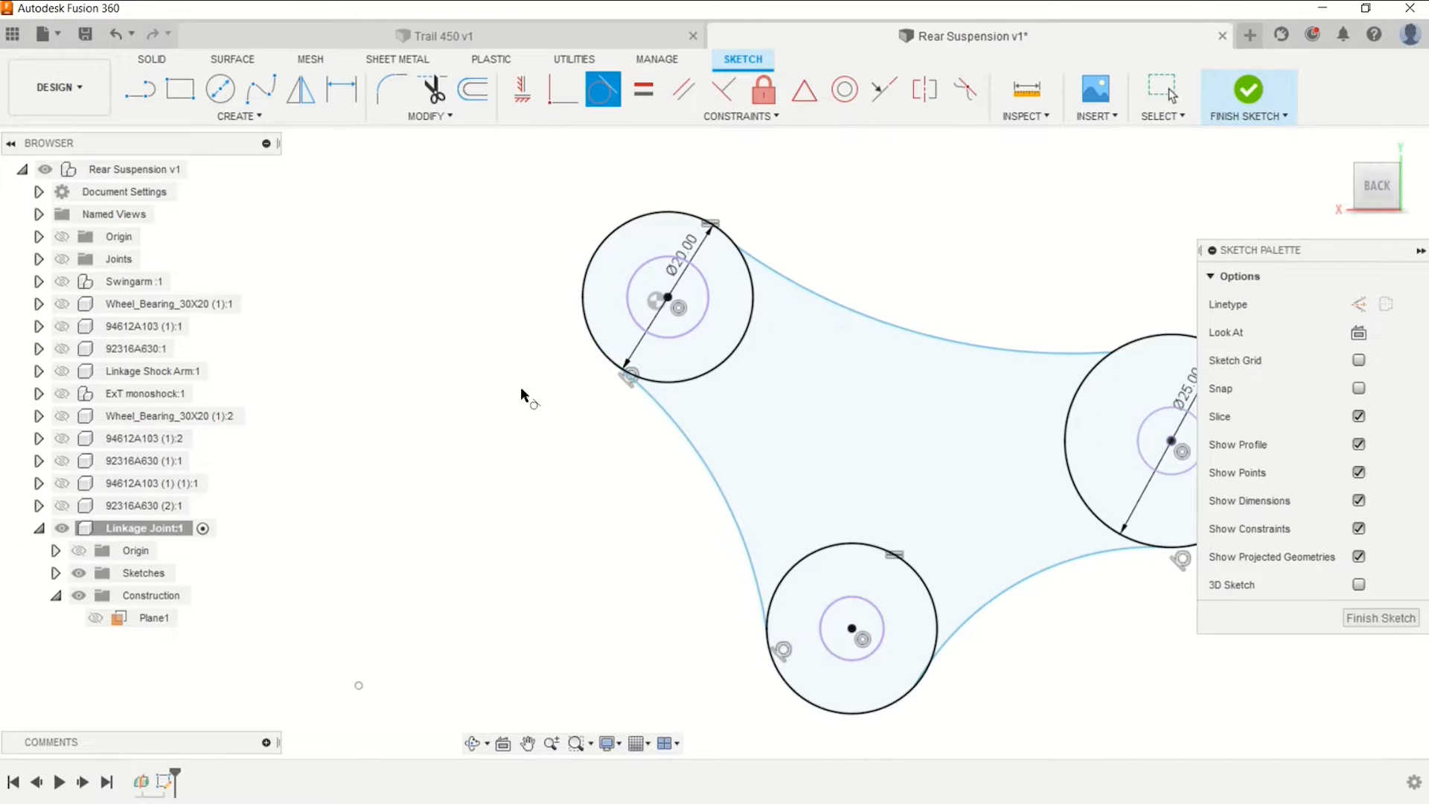
pyautogui.scroll(-2, 629, 398)
pyautogui.click(715, 279)
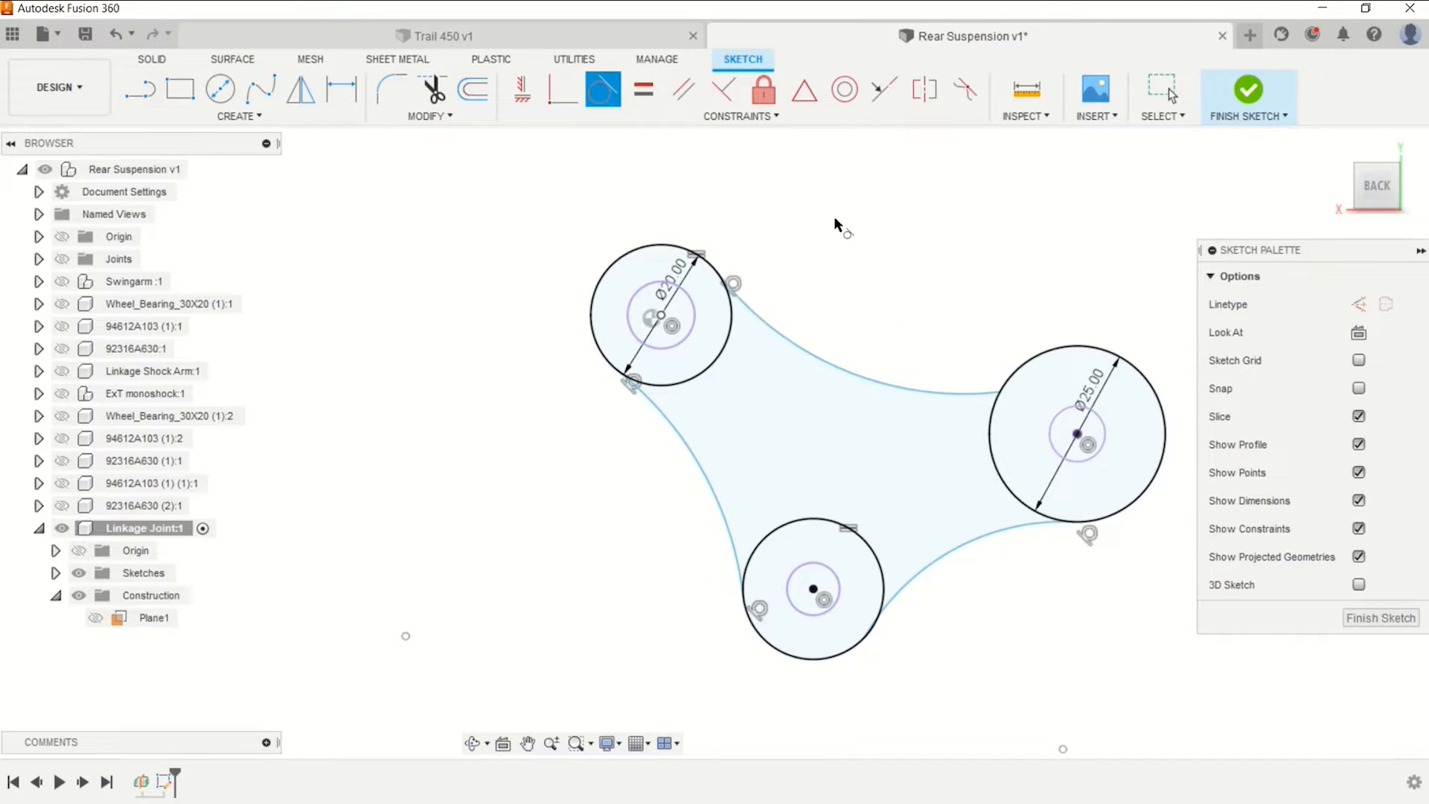
pyautogui.click(986, 373)
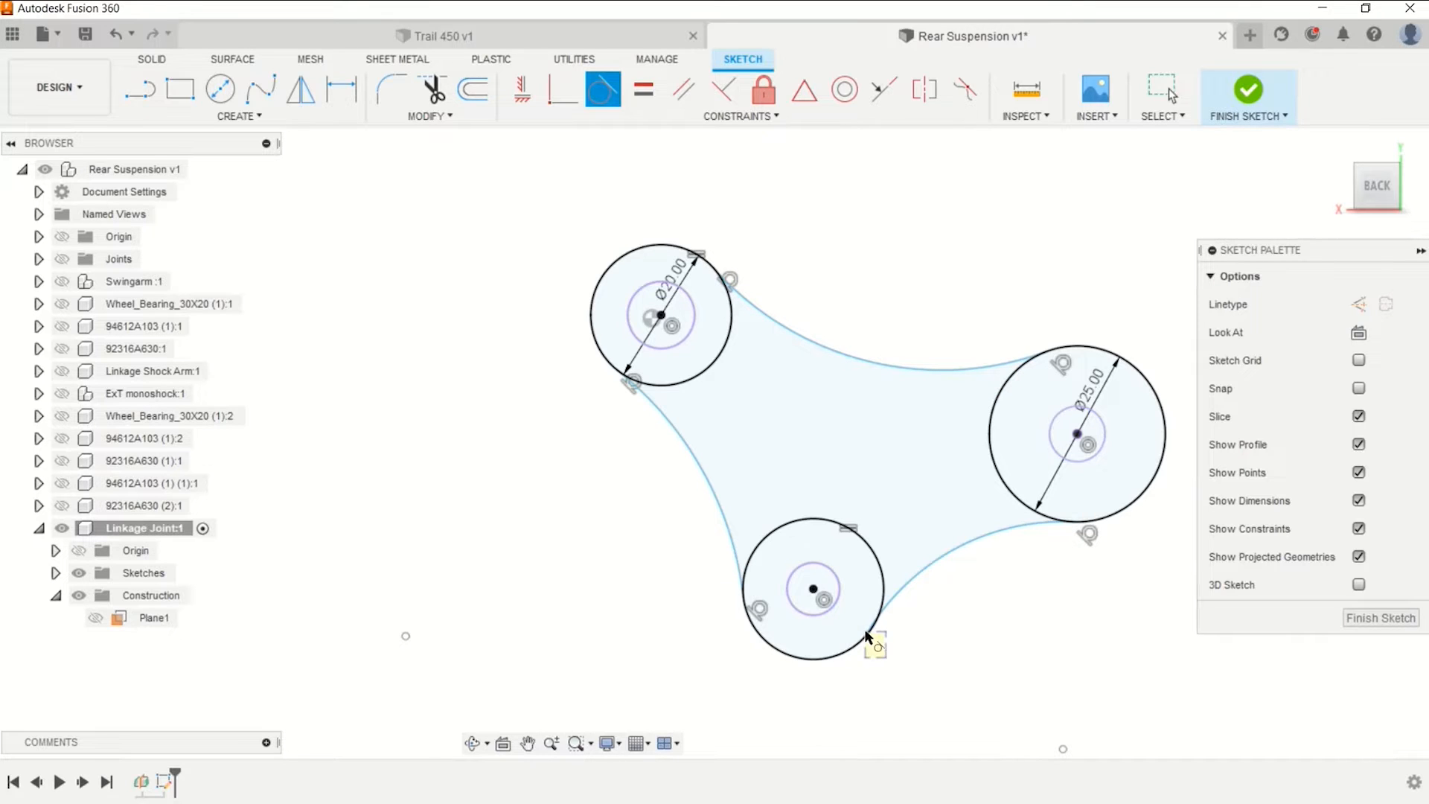
pyautogui.click(913, 675)
pyautogui.press('Escape')
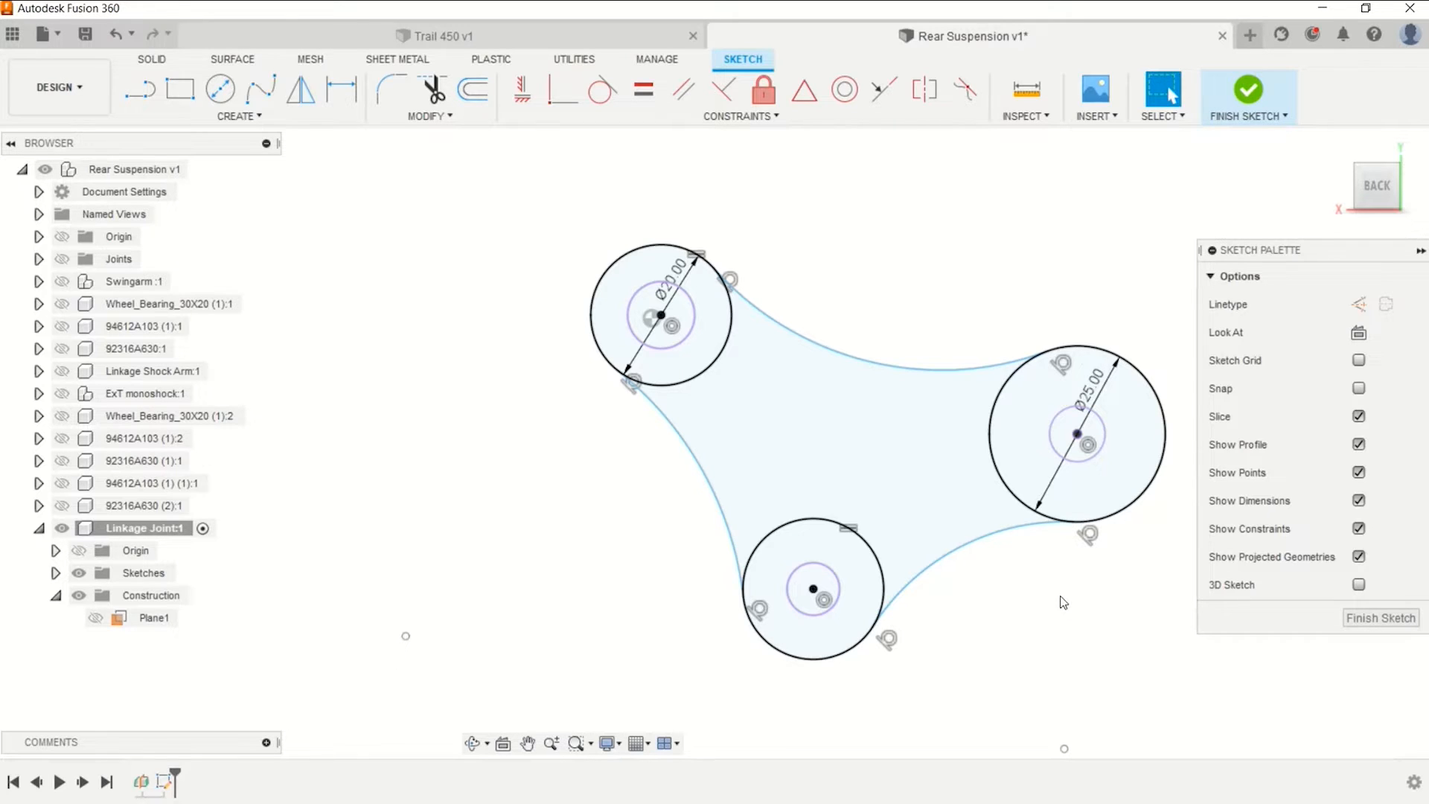
# Dimension the upper arc and the left-hand arc of the linkage profile to a radius of 50 mm each.
pyautogui.press('d')
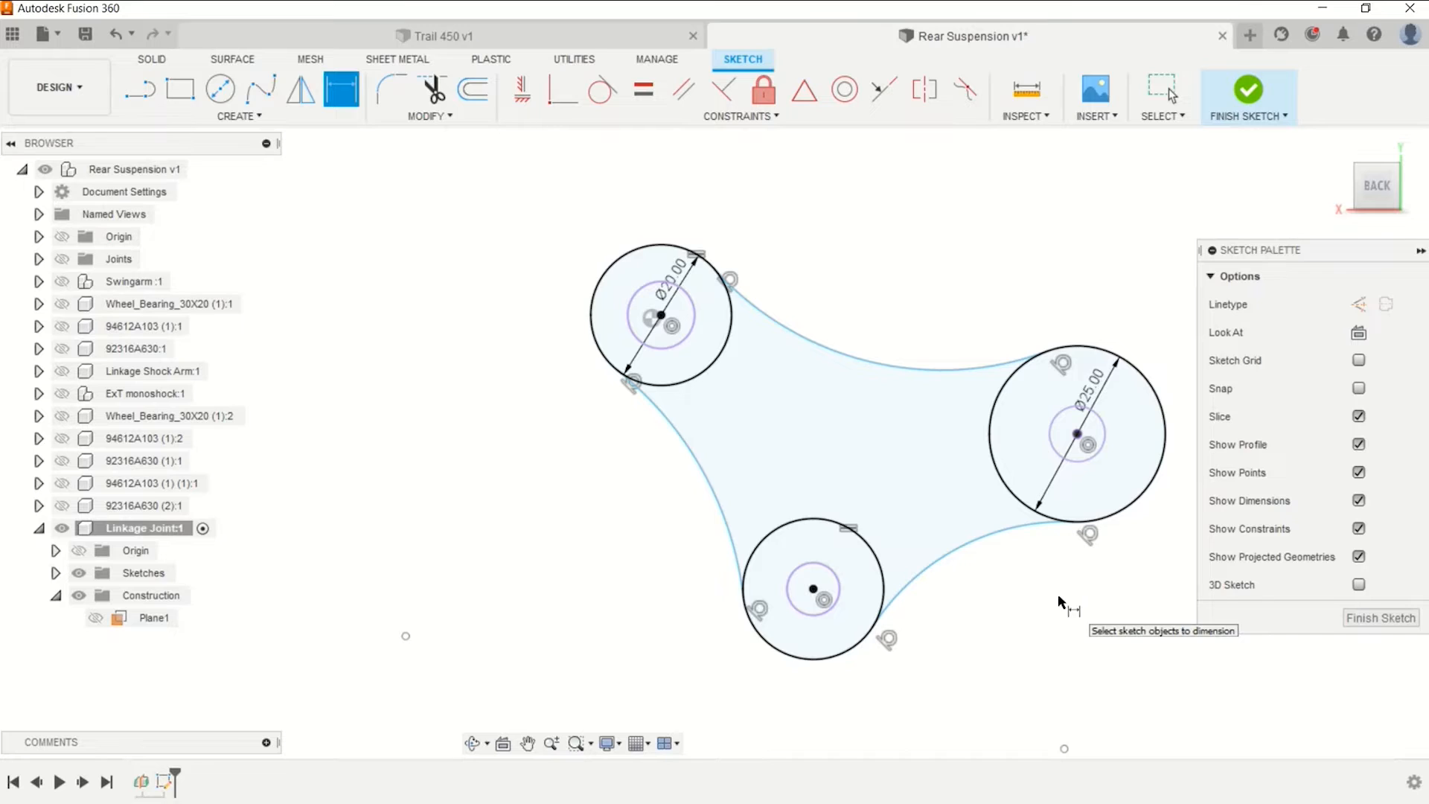
pyautogui.click(897, 365)
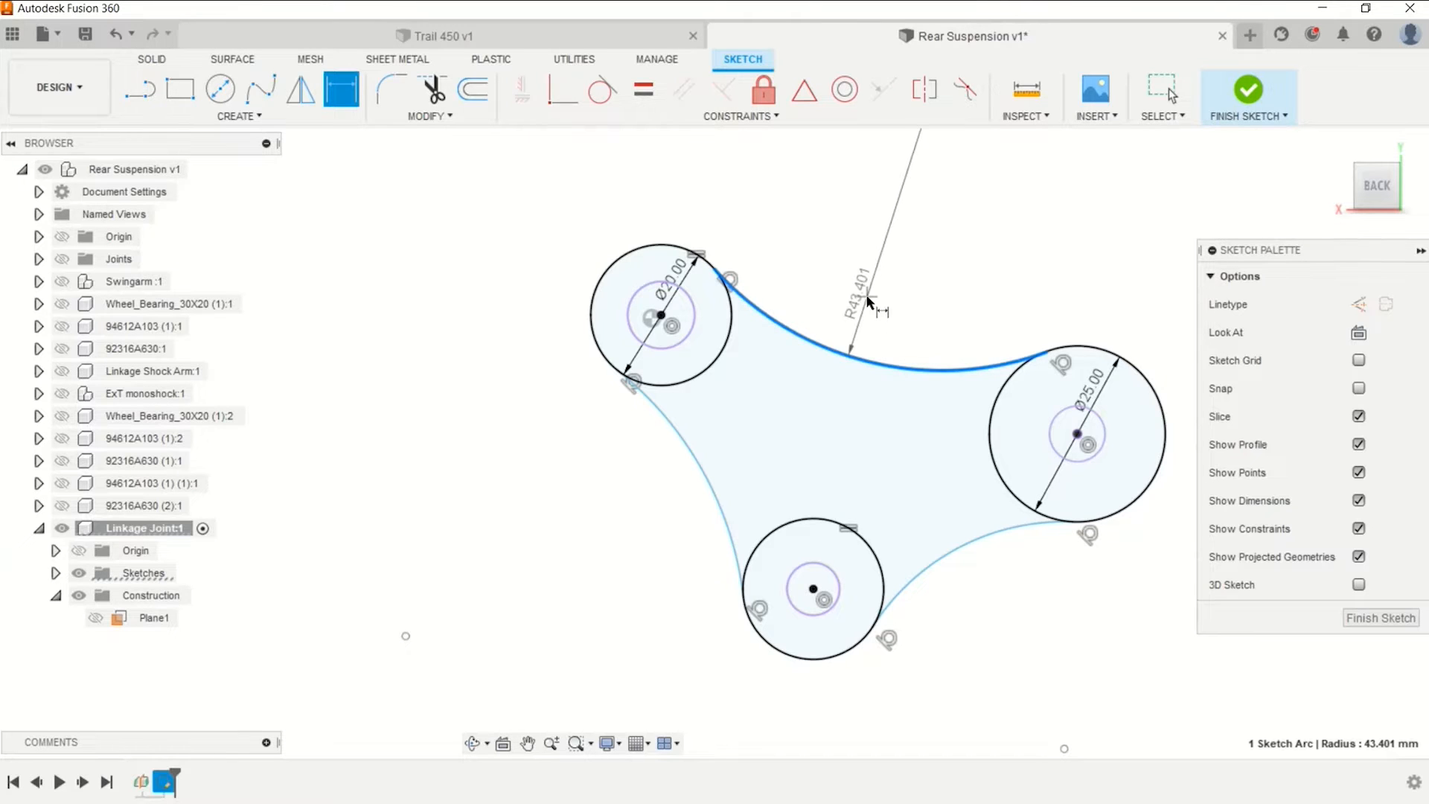
pyautogui.click(869, 298)
pyautogui.write('50')
pyautogui.press('Return')
pyautogui.click(716, 470)
pyautogui.click(609, 505)
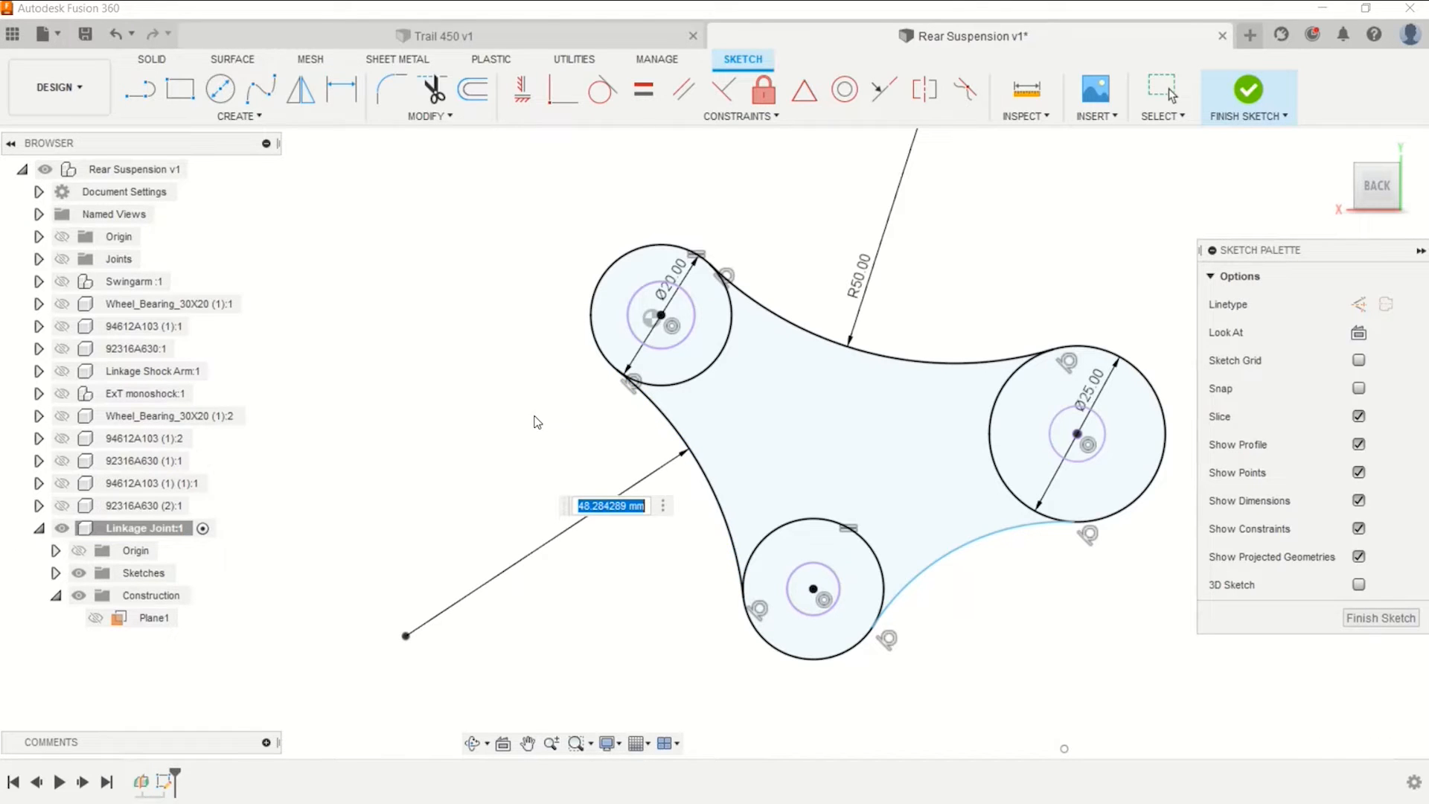
pyautogui.write('50')
pyautogui.press('Return')
# Dimension the arc joining the lowest circle and the 25 mm circle to a radius of 30 mm.
pyautogui.click(961, 549)
pyautogui.click(984, 582)
pyautogui.write('30')
pyautogui.press('Return')
pyautogui.scroll(-3, 1039, 614)
pyautogui.moveTo(1011, 607)
pyautogui.mouseDown(button='middle')
pyautogui.moveTo(876, 577)
pyautogui.moveTo(951, 594)
pyautogui.moveTo(949, 606)
pyautogui.mouseUp(button='middle')
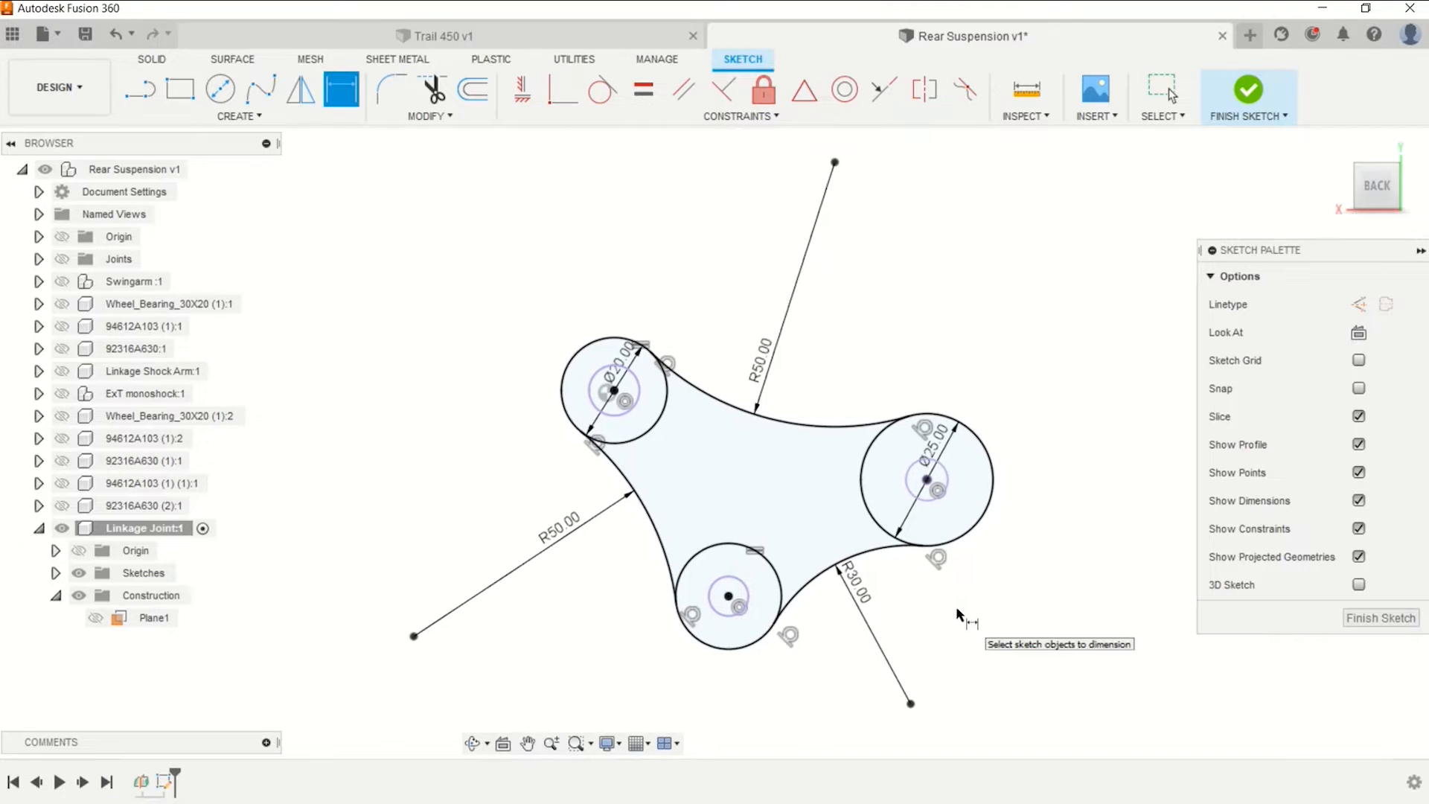
pyautogui.press('Escape')
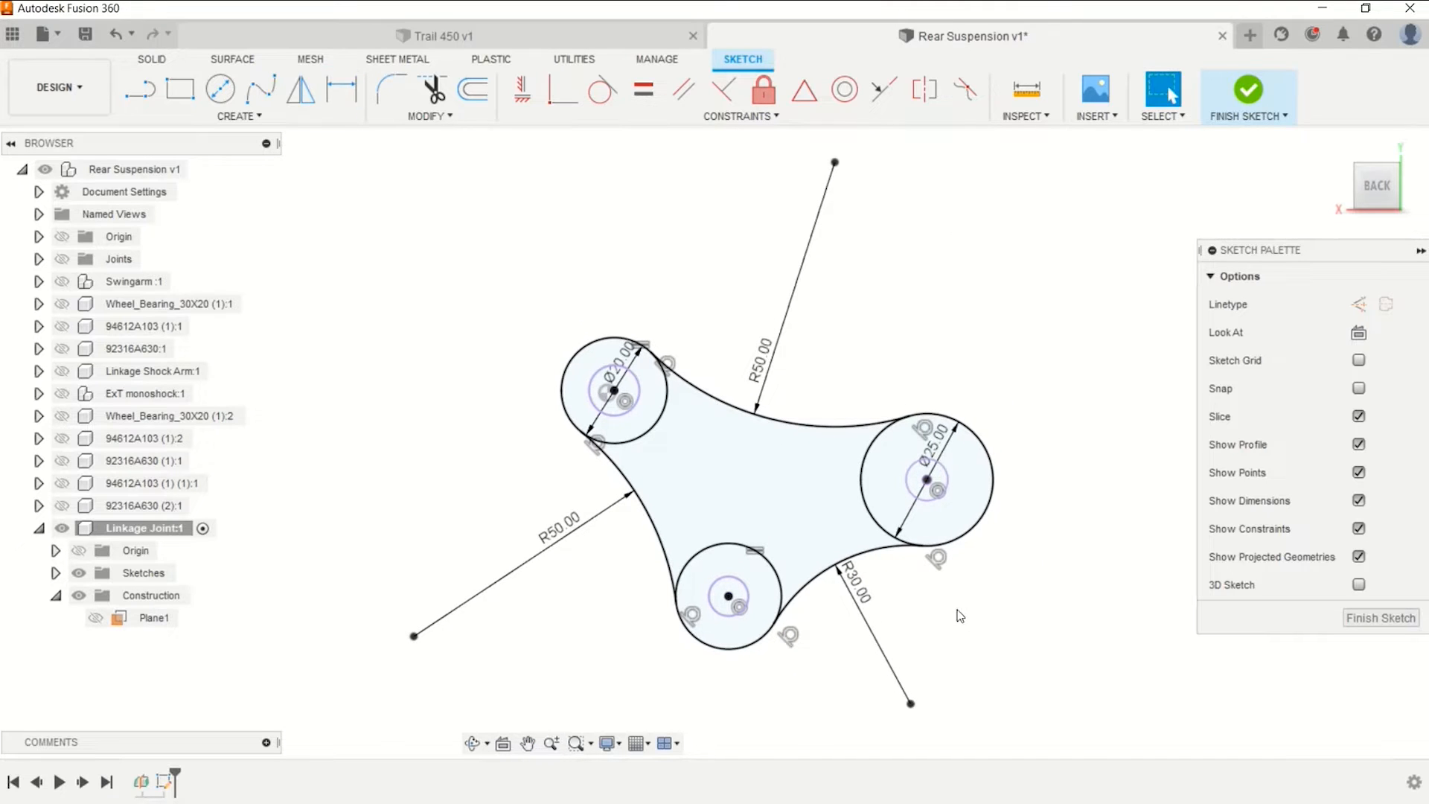
# Expand the Linkage Joint's sketches in the browser and undo the radius dimension on the lower-right arc.
pyautogui.click(55, 573)
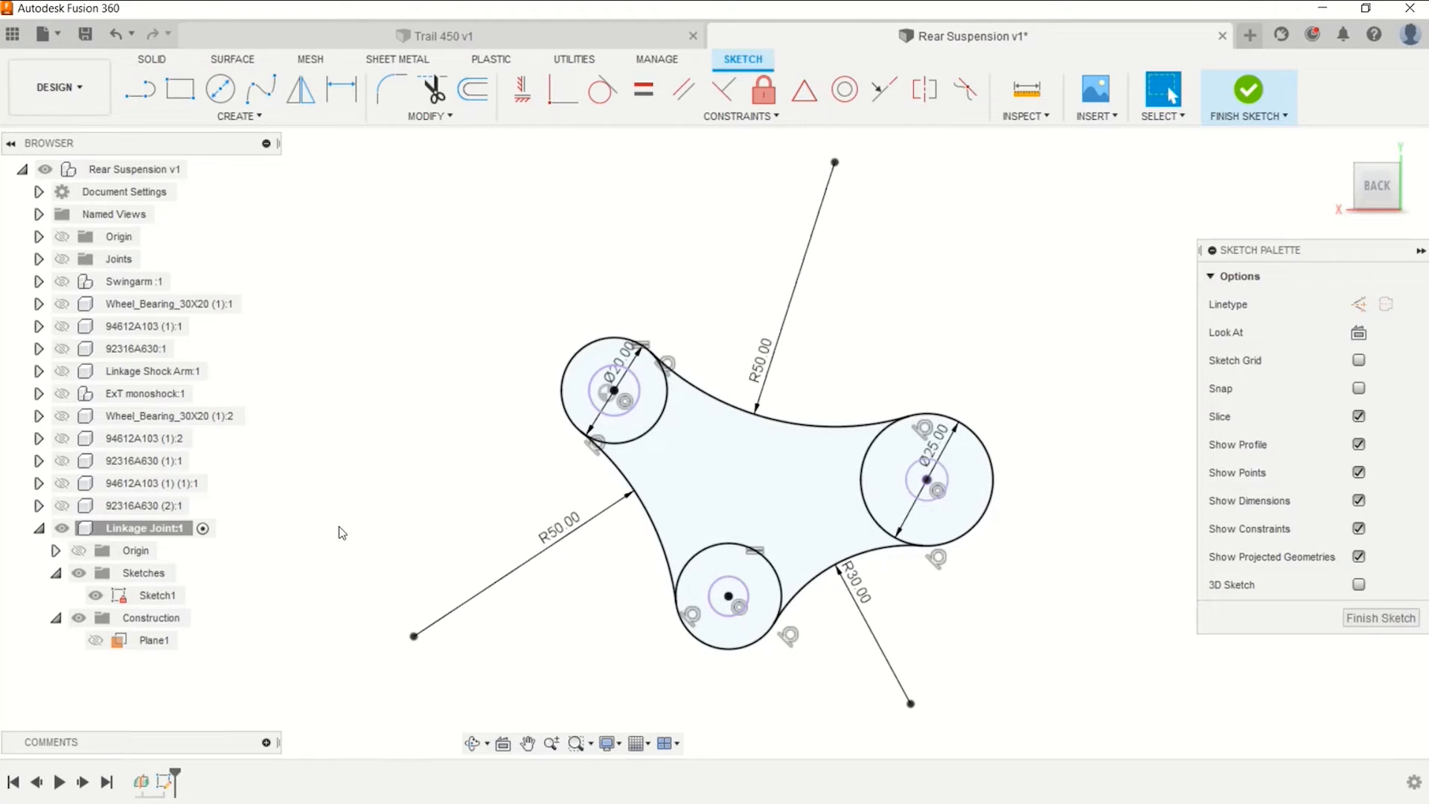
pyautogui.hotkey('ctrl', 'z')
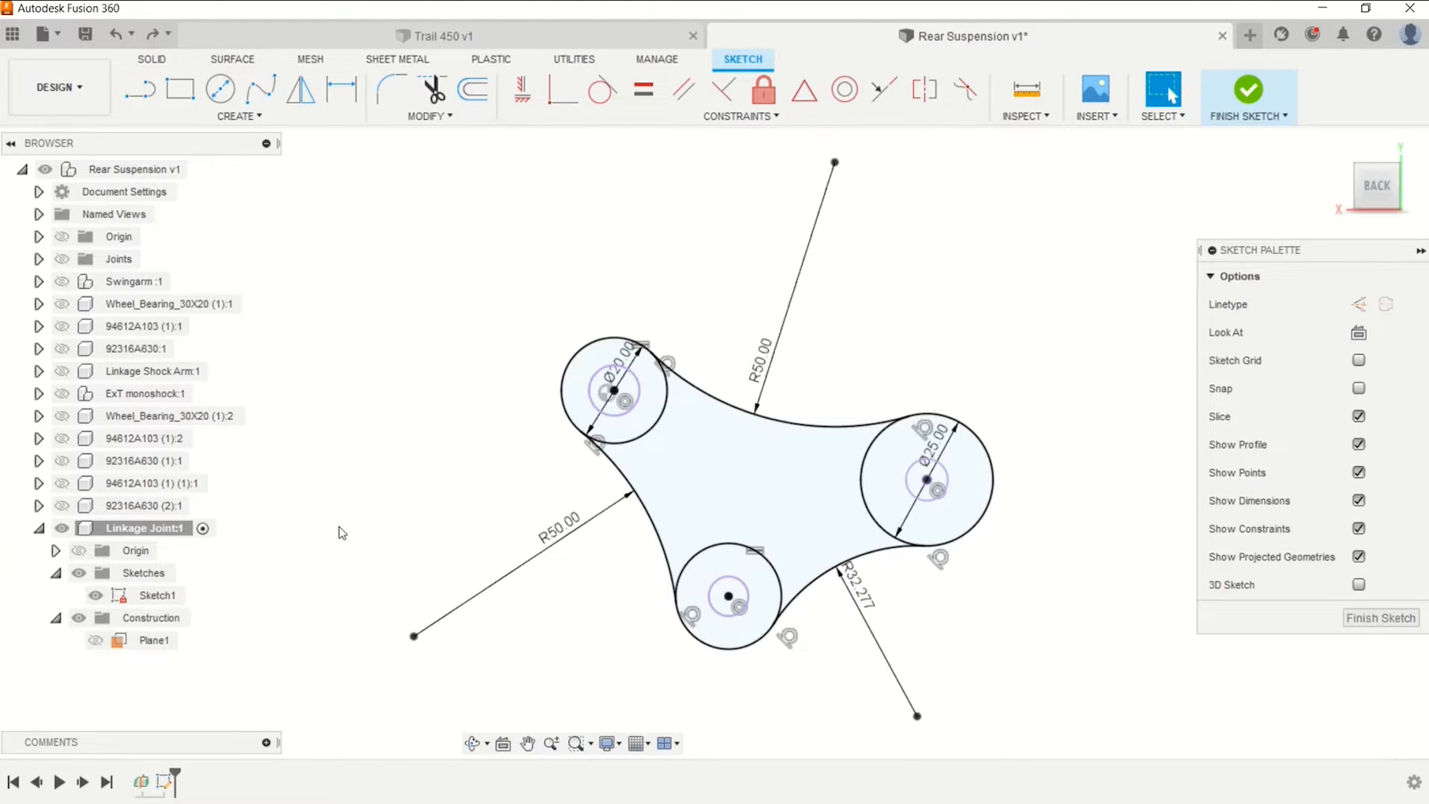
pyautogui.hotkey('ctrl', 'z')
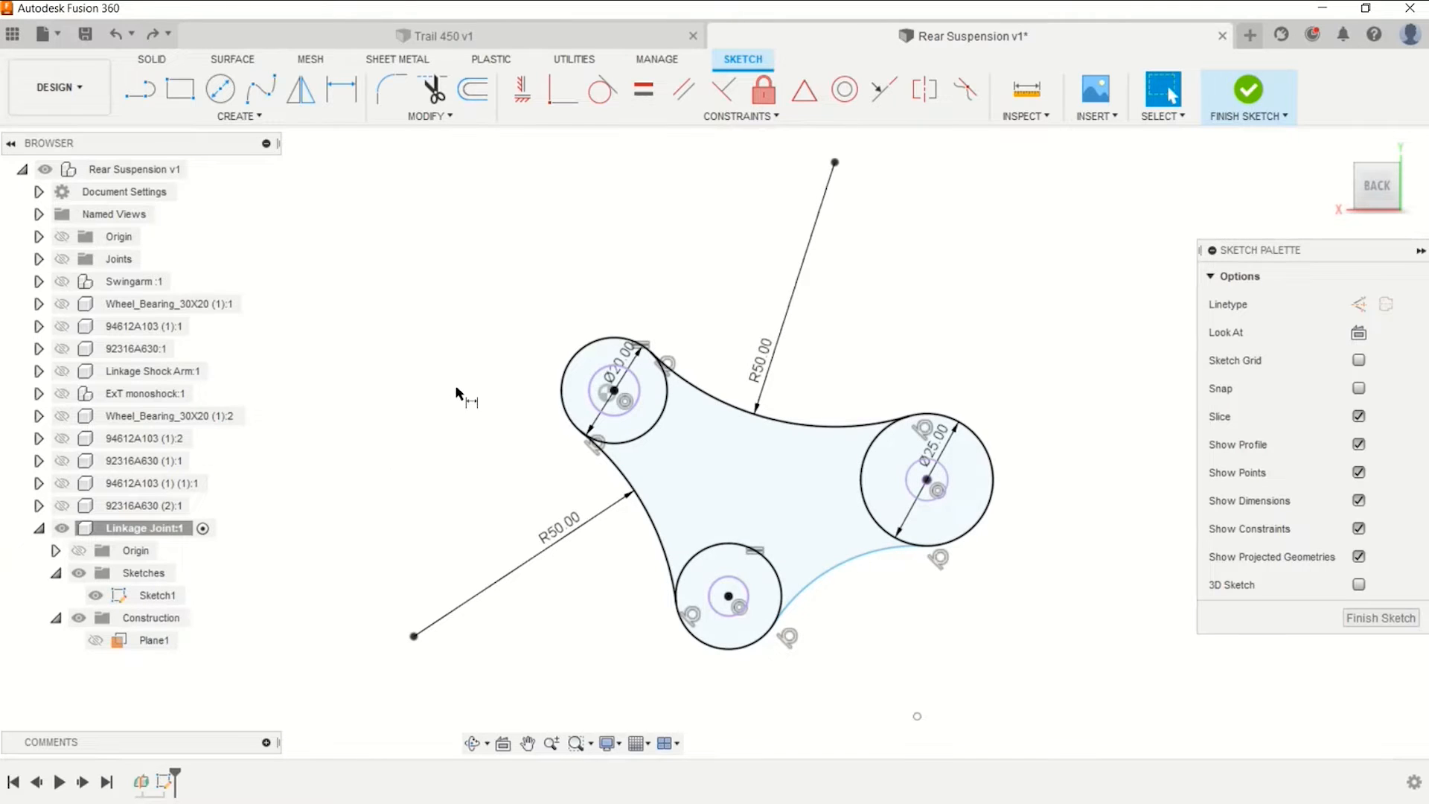
# Dimension the lower-right arc between the lowest circle and the 25 mm circle to a 30 mm radius.
pyautogui.press('d')
pyautogui.click(851, 571)
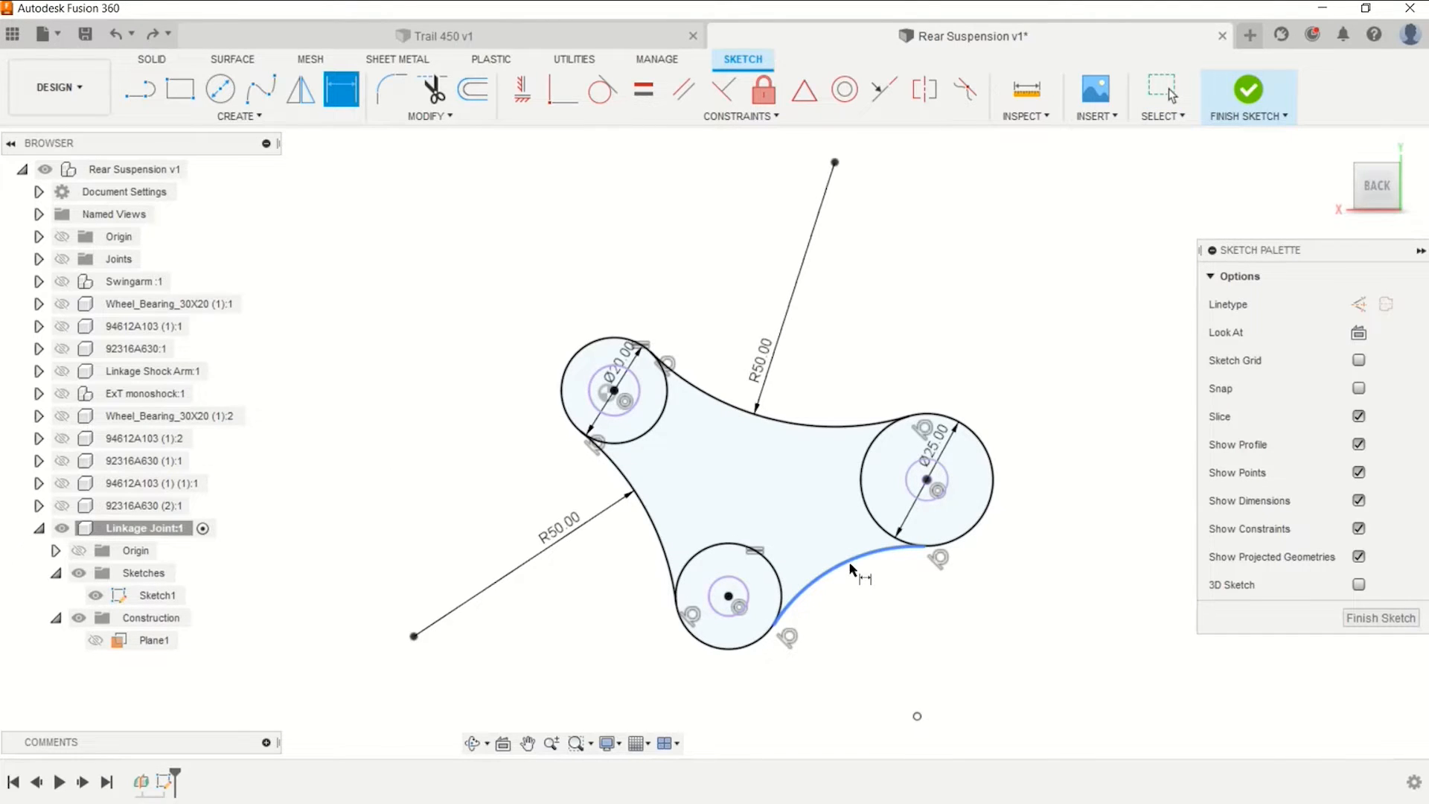
pyautogui.click(898, 624)
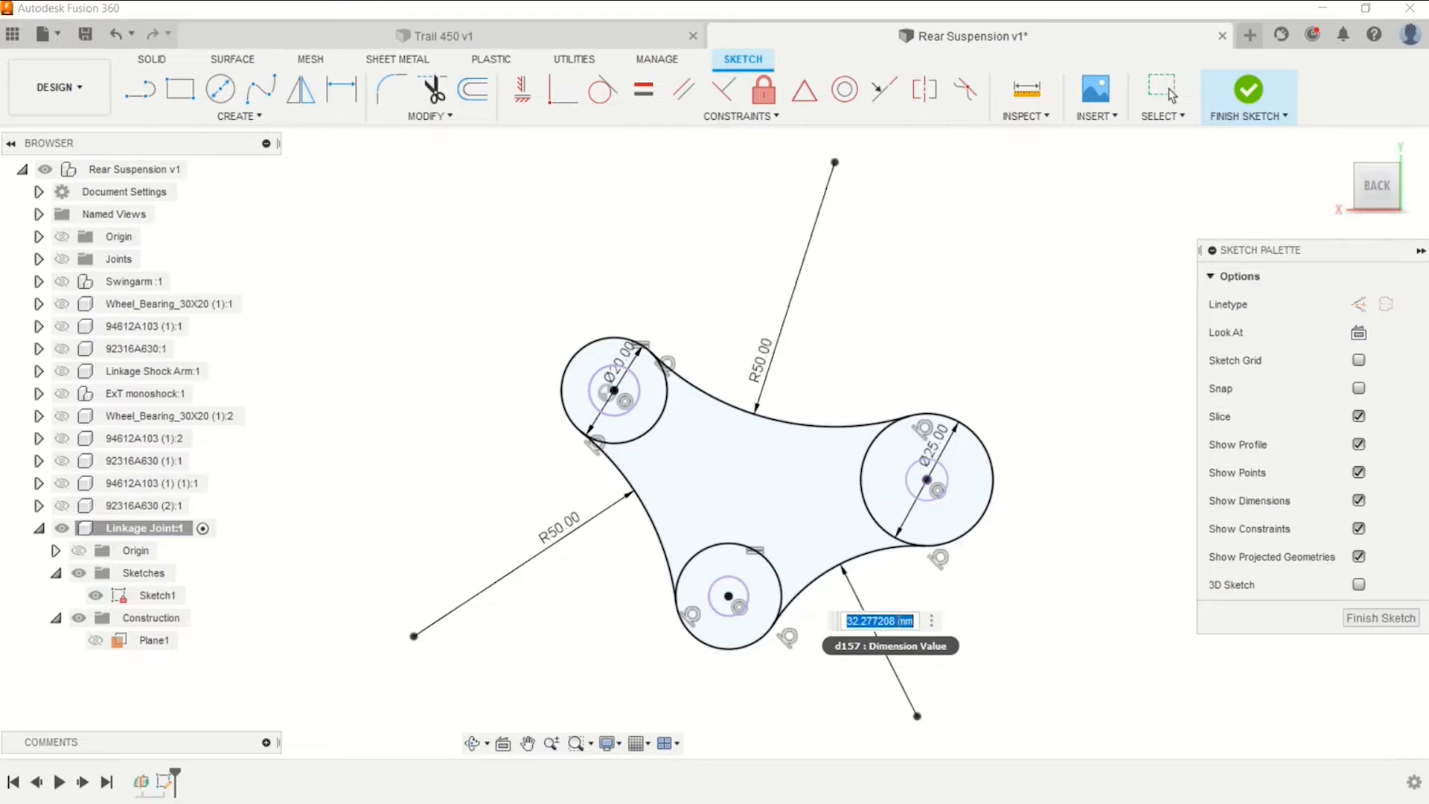
pyautogui.write('30')
pyautogui.press('Return')
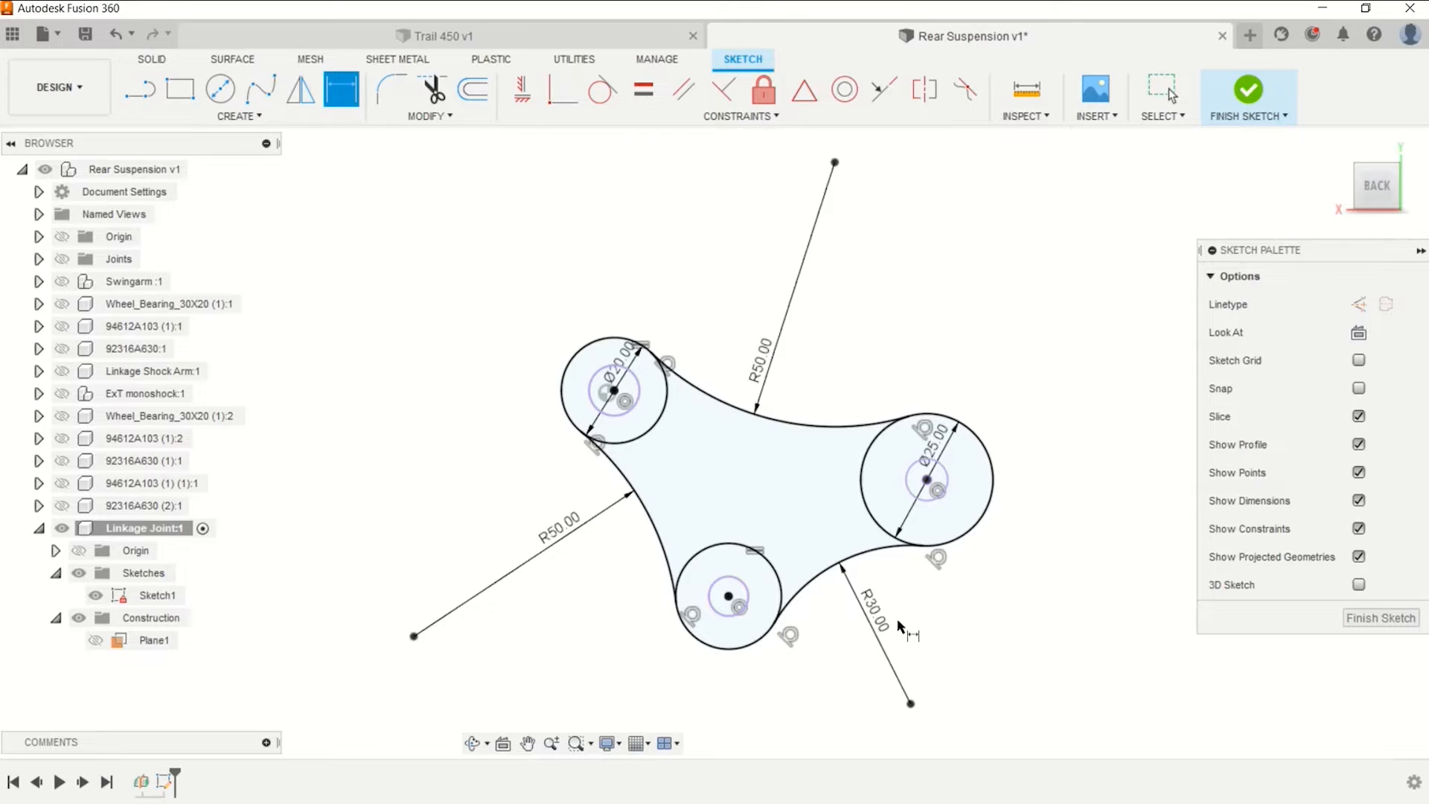
pyautogui.press('Escape')
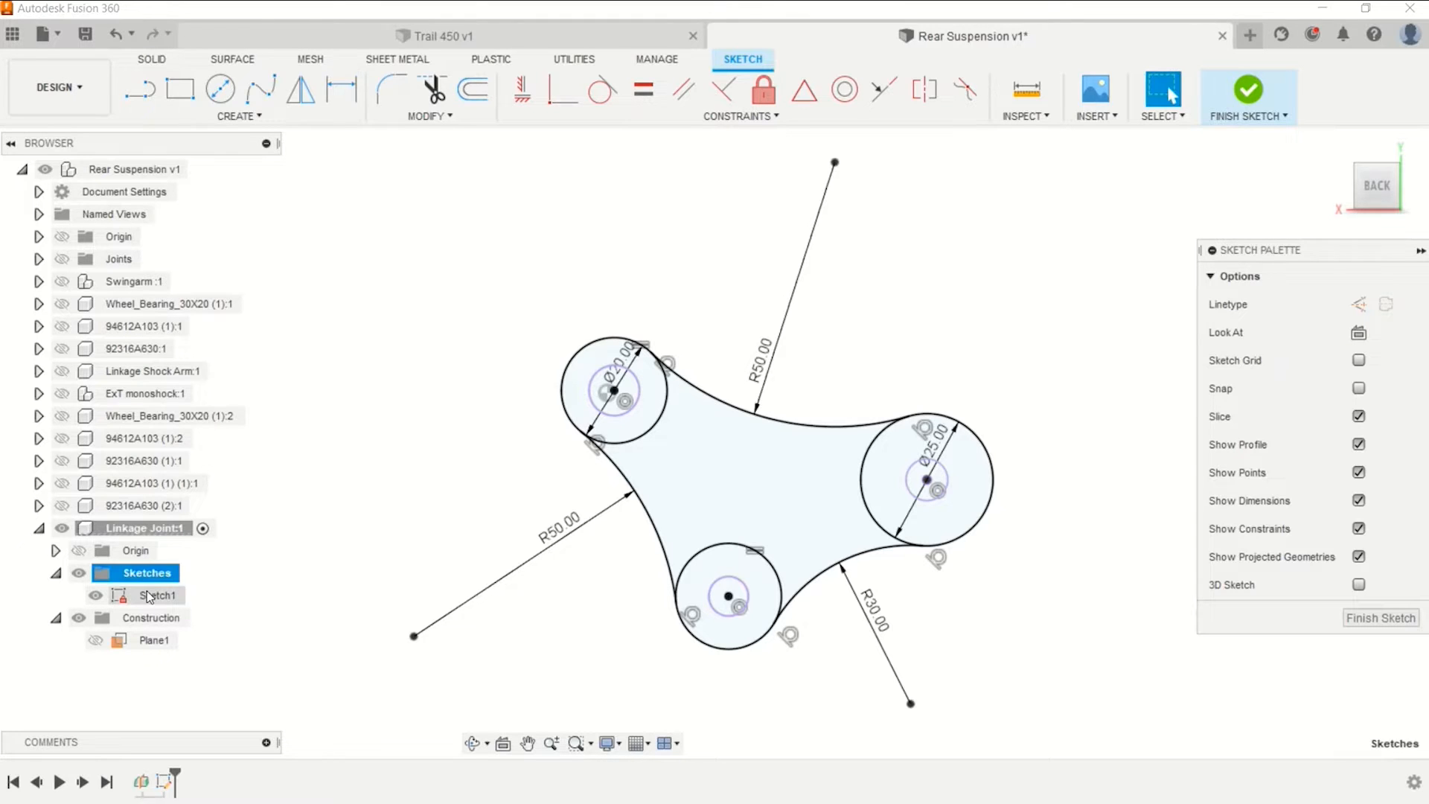
# Check the Linkage Joint's Sketch1 in the browser and finish the sketch.
pyautogui.click(125, 599)
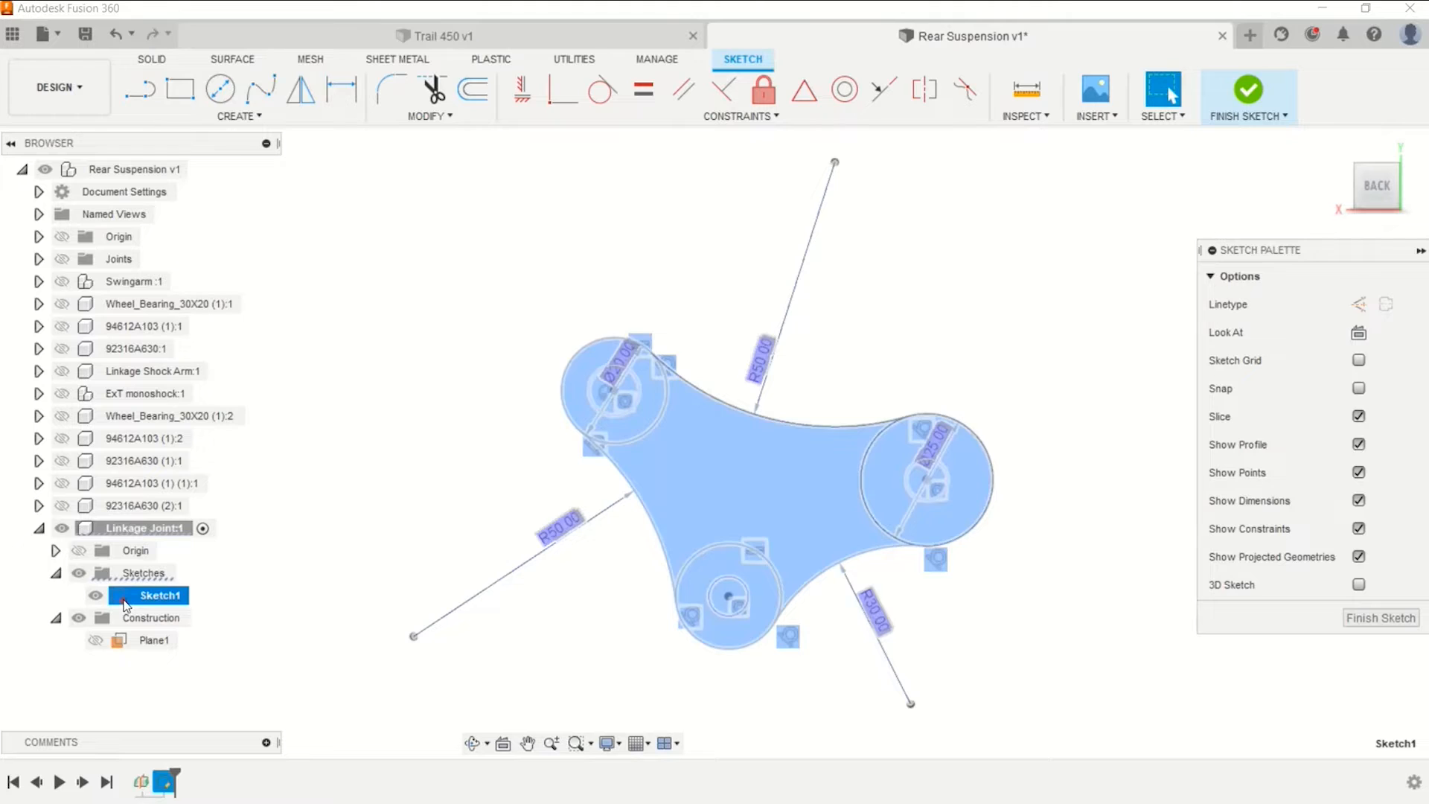
pyautogui.click(320, 530)
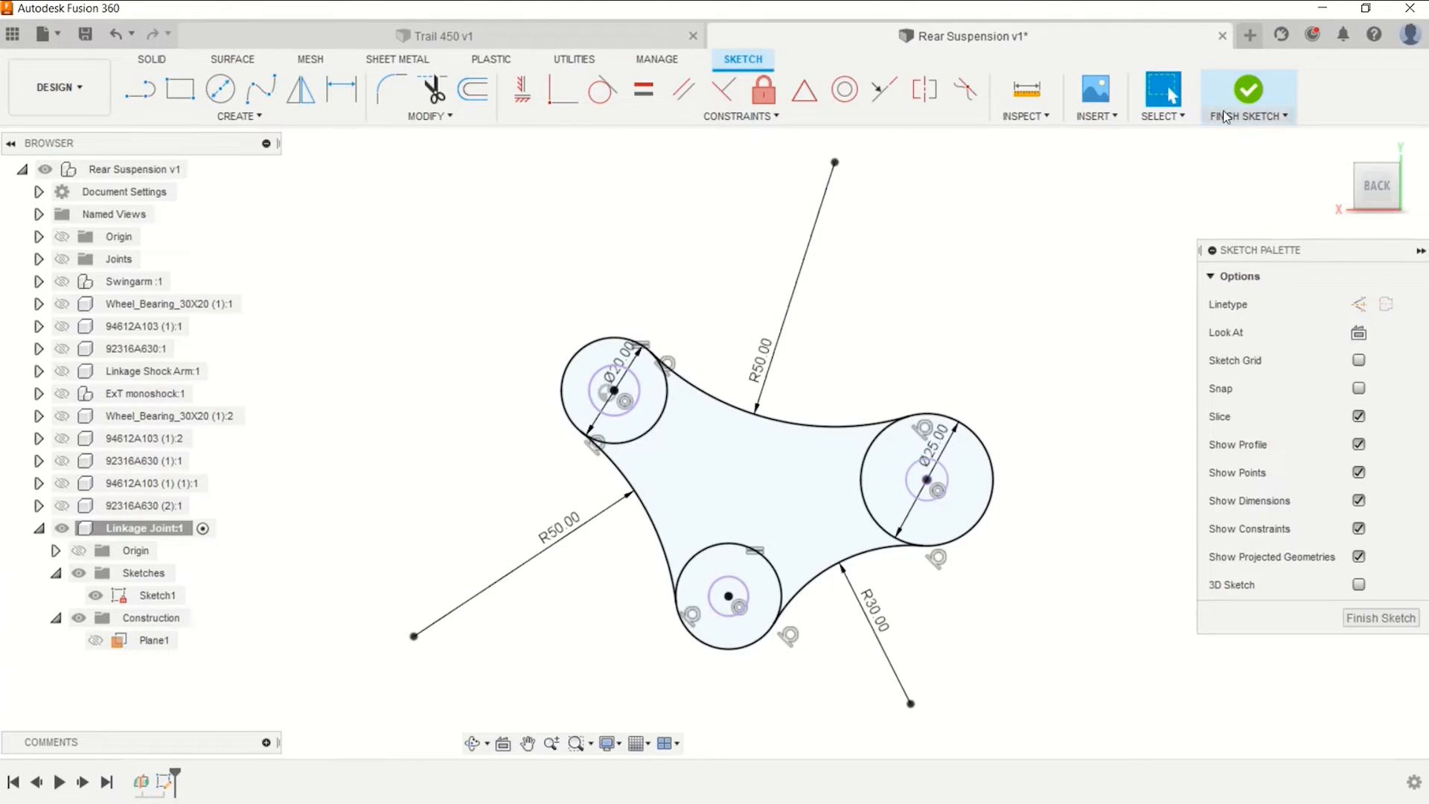
pyautogui.click(1249, 92)
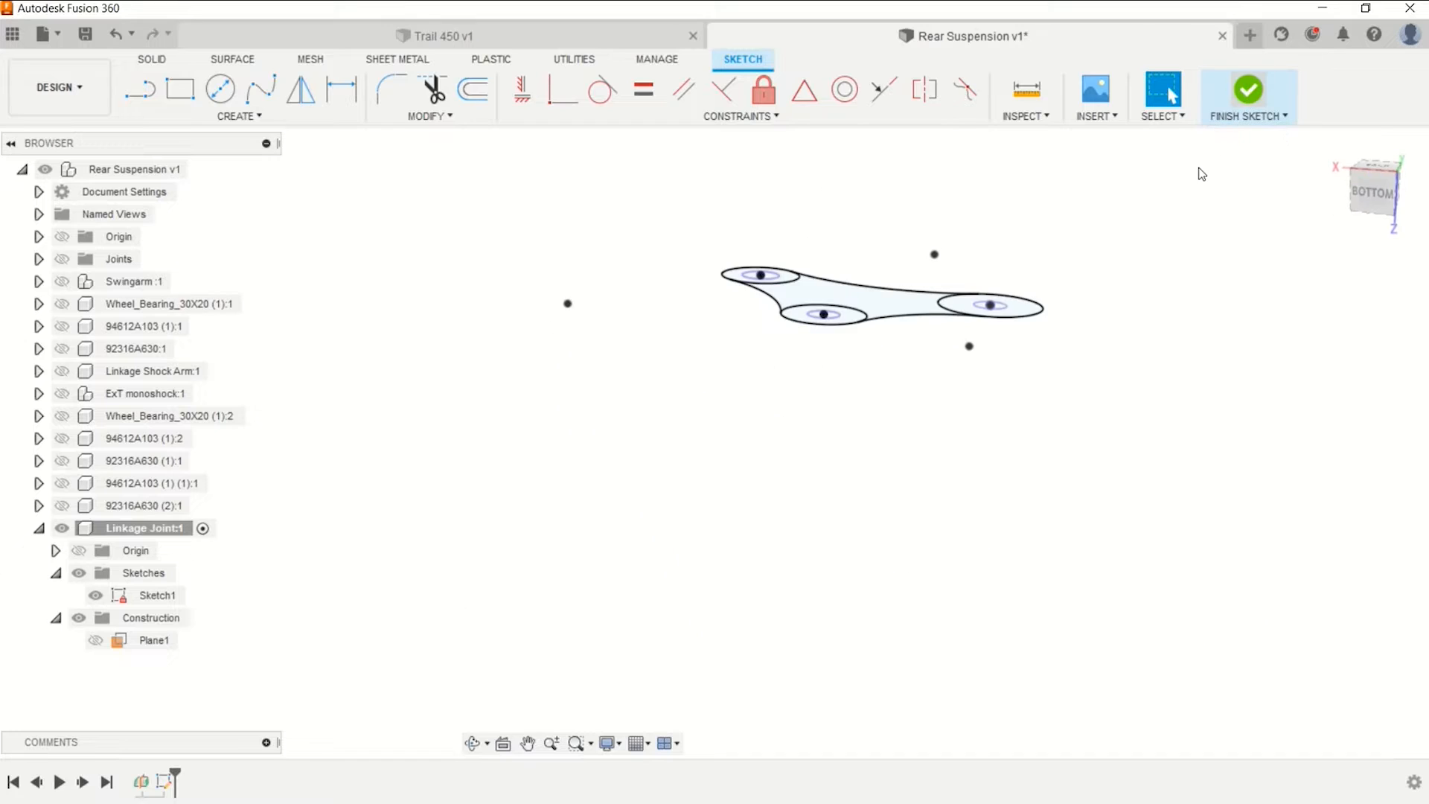
# Unisolate the Linkage Joint component to show it with the rest of the rear suspension assembly.
pyautogui.click(1374, 167)
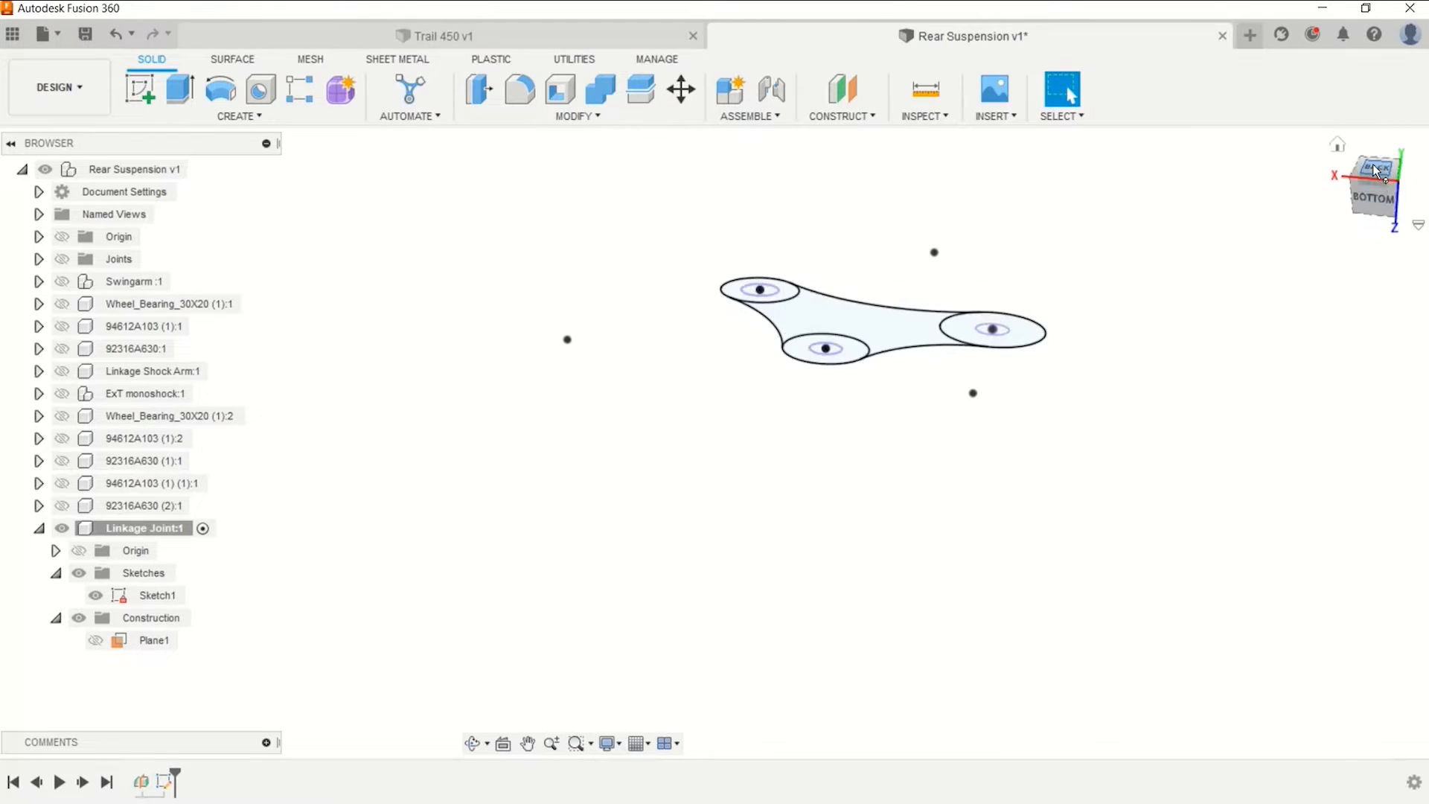
pyautogui.moveTo(1276, 224); pyautogui.dragTo(1232, 100, button='middle')
pyautogui.moveTo(1173, 238)
pyautogui.keyDown('shift'); pyautogui.mouseDown(button='middle')
pyautogui.moveTo(1136, 255)
pyautogui.moveTo(1136, 325)
pyautogui.moveTo(1070, 310)
pyautogui.mouseUp(button='middle'); pyautogui.keyUp('shift')
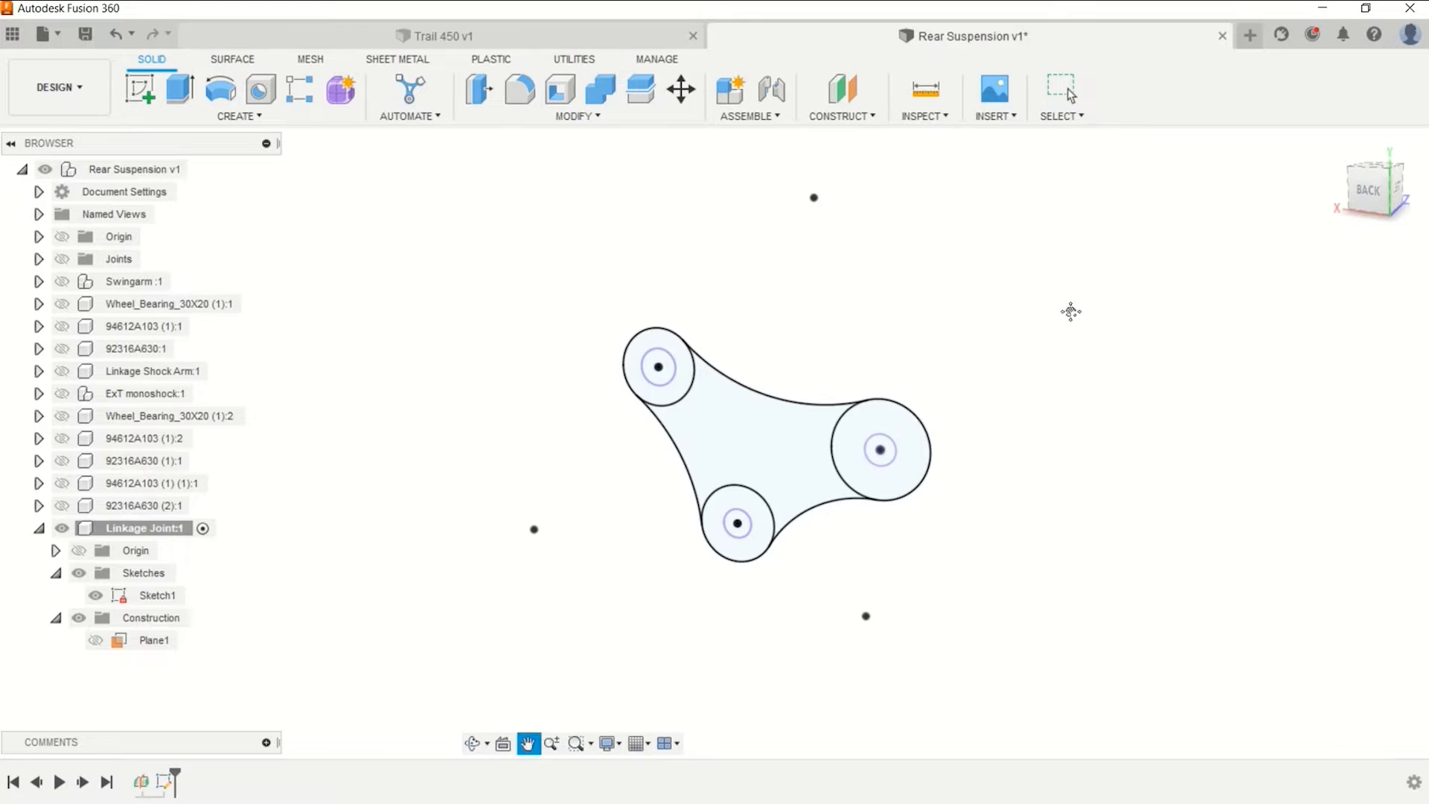
pyautogui.rightClick(137, 530)
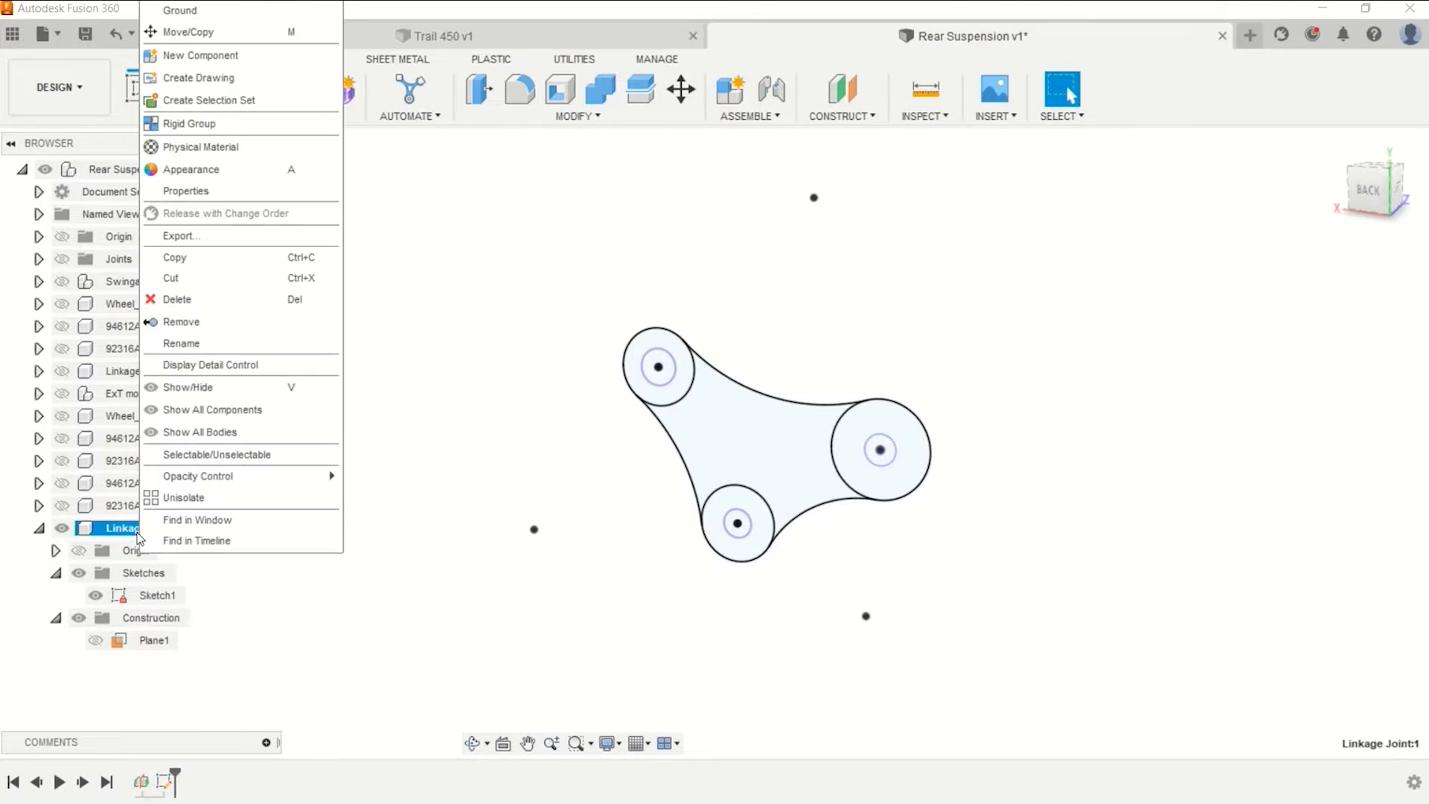
pyautogui.click(184, 500)
pyautogui.scroll(-2, 674, 614)
pyautogui.keyDown('shift'); pyautogui.moveTo(721, 629); pyautogui.dragTo(727, 537, button='middle'); pyautogui.keyUp('shift')
pyautogui.moveTo(726, 538); pyautogui.dragTo(582, 304, button='middle')
pyautogui.scroll(2, 570, 435)
pyautogui.keyDown('shift'); pyautogui.moveTo(560, 482); pyautogui.dragTo(673, 529, button='middle'); pyautogui.keyUp('shift')
pyautogui.scroll(1, 674, 530)
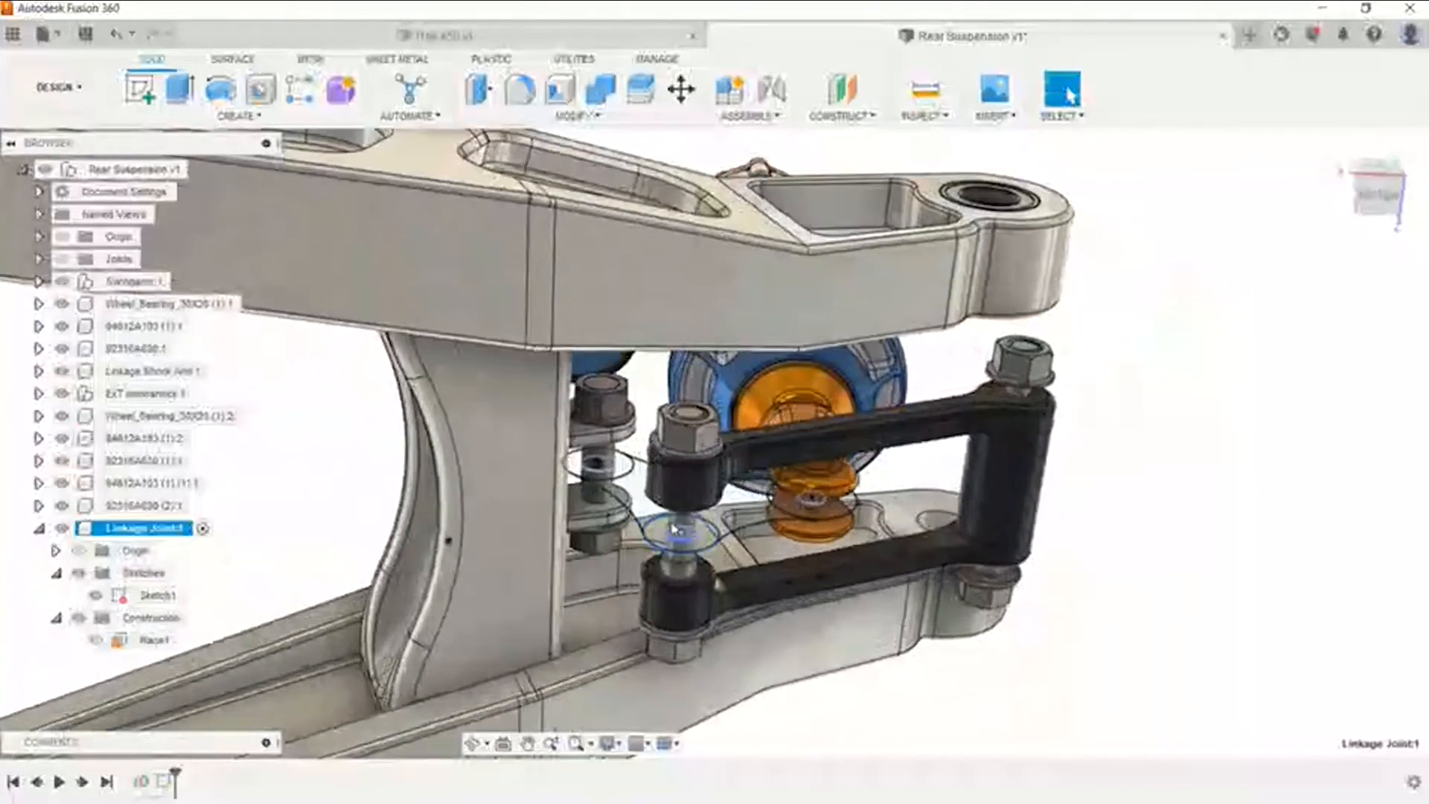
# Set up a new-body extrusion of the central profile and three lobes, excluding the bolt holes, with a 10 mm distance.
pyautogui.scroll(3, 673, 530)
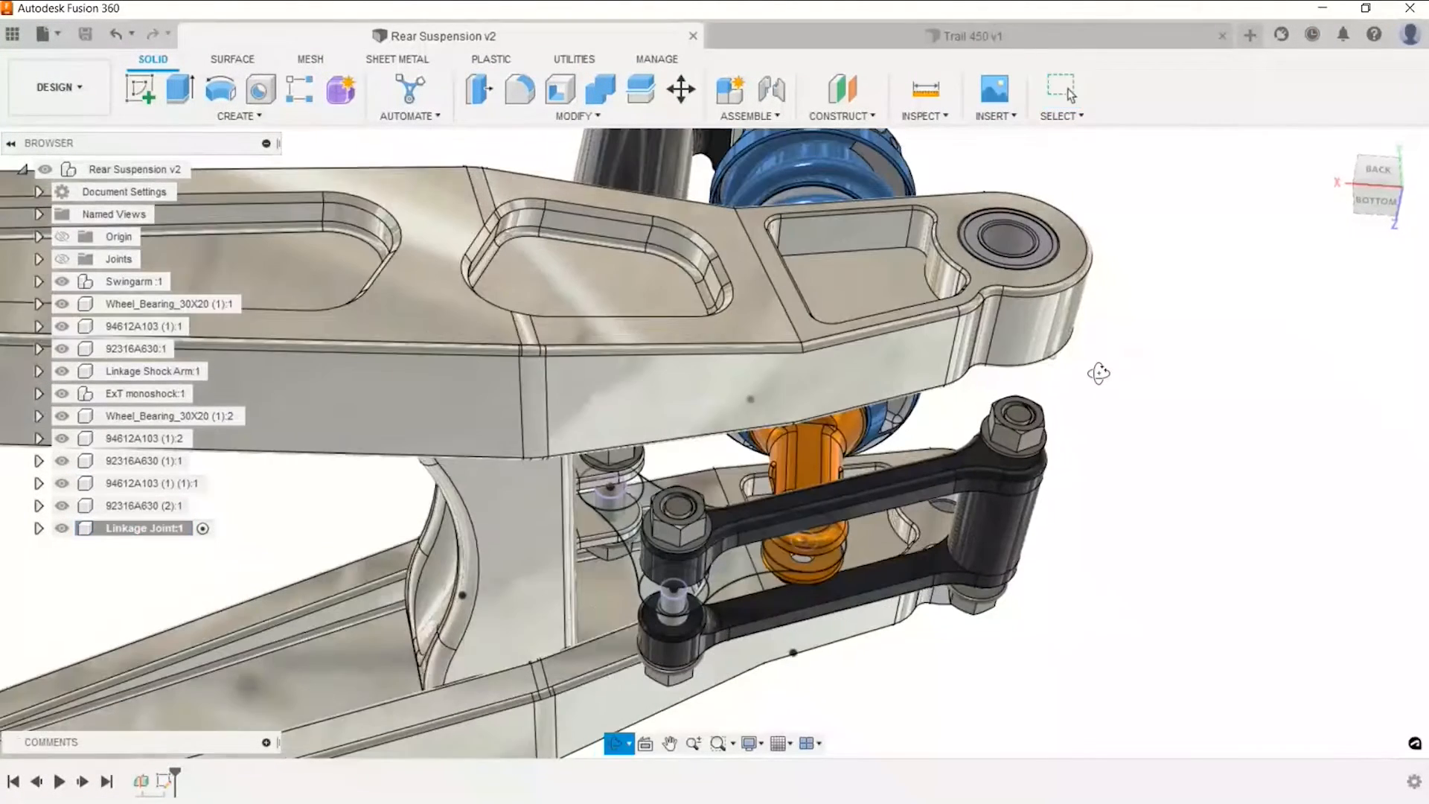
pyautogui.keyDown('shift'); pyautogui.moveTo(1099, 373); pyautogui.dragTo(1101, 370, button='middle'); pyautogui.keyUp('shift')
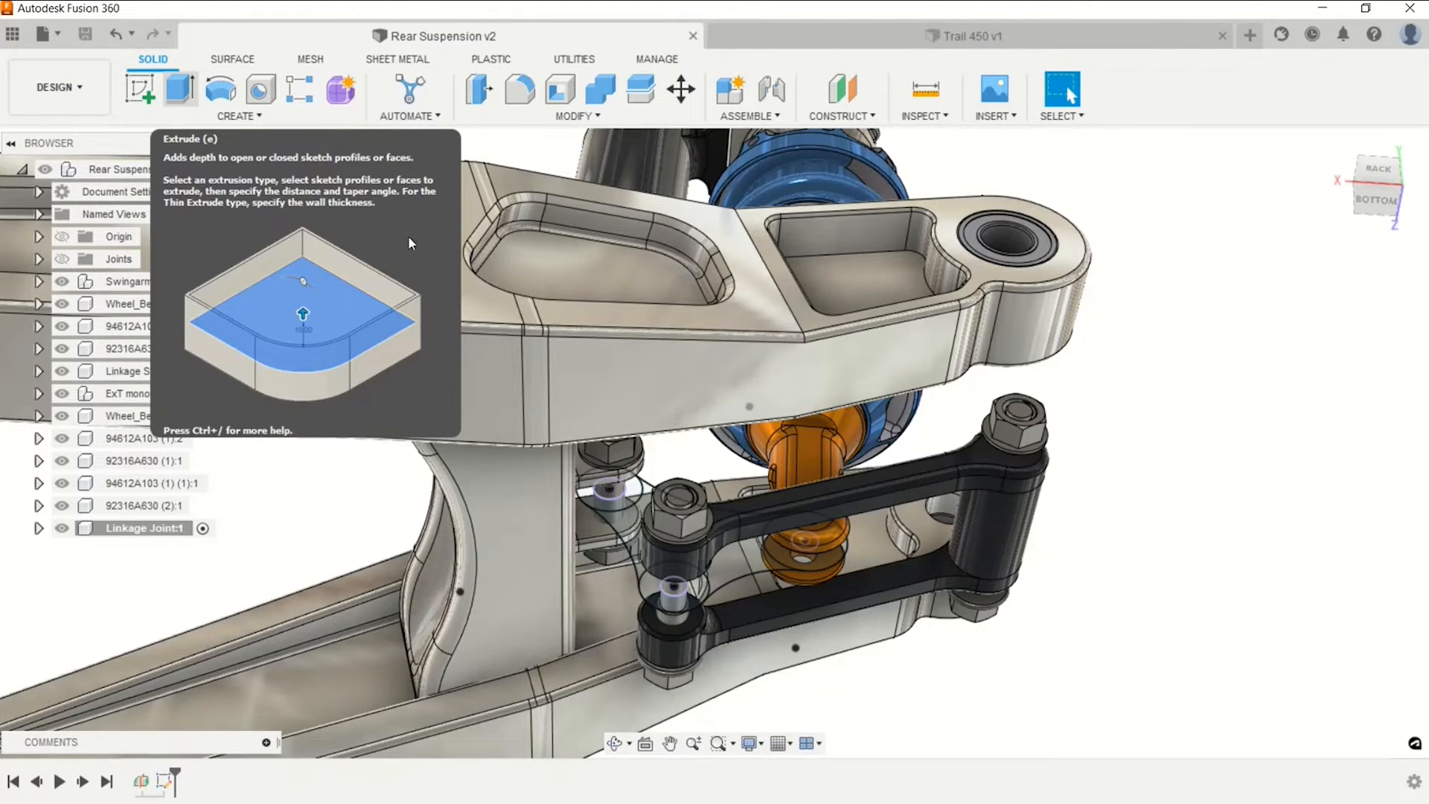
pyautogui.click(186, 92)
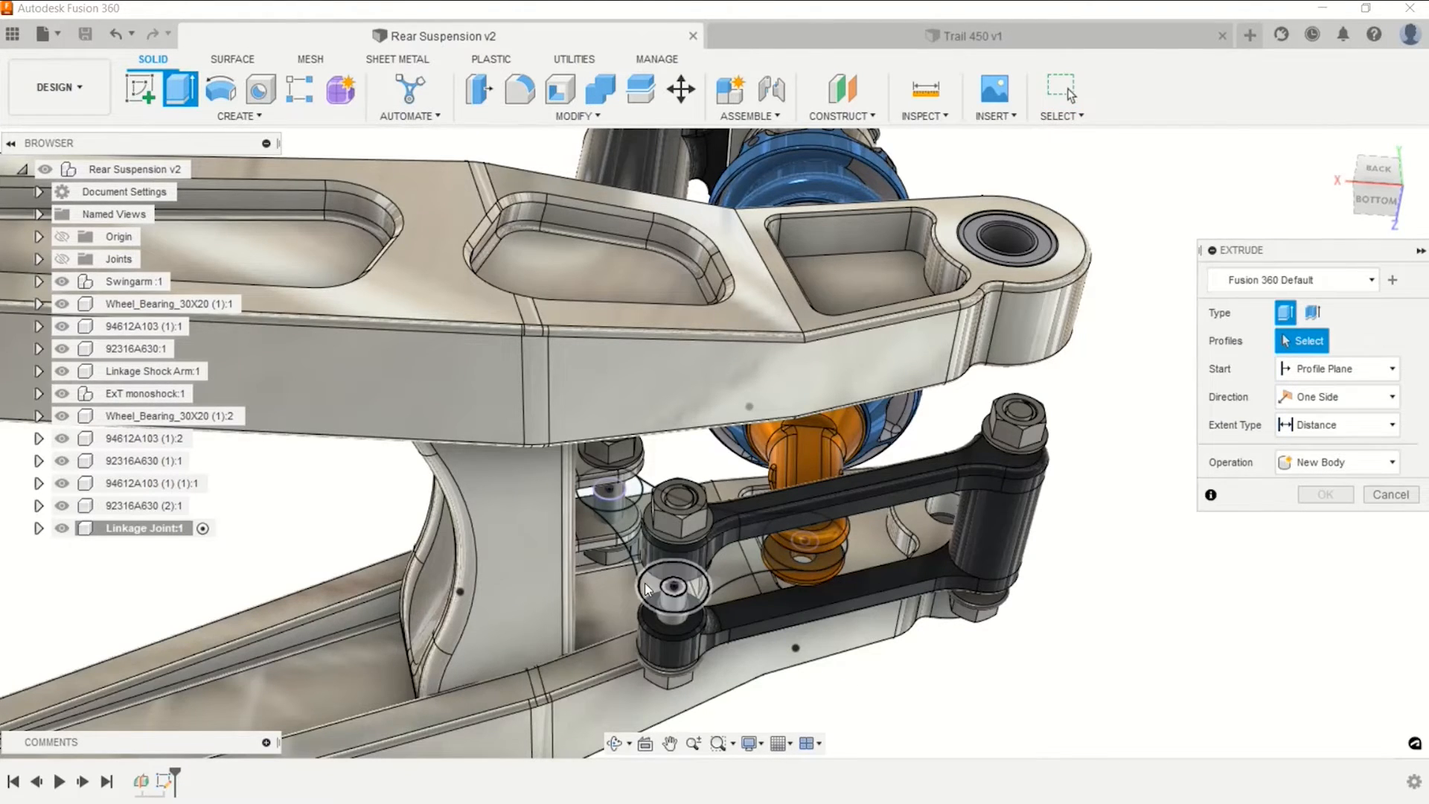
pyautogui.scroll(5, 636, 564)
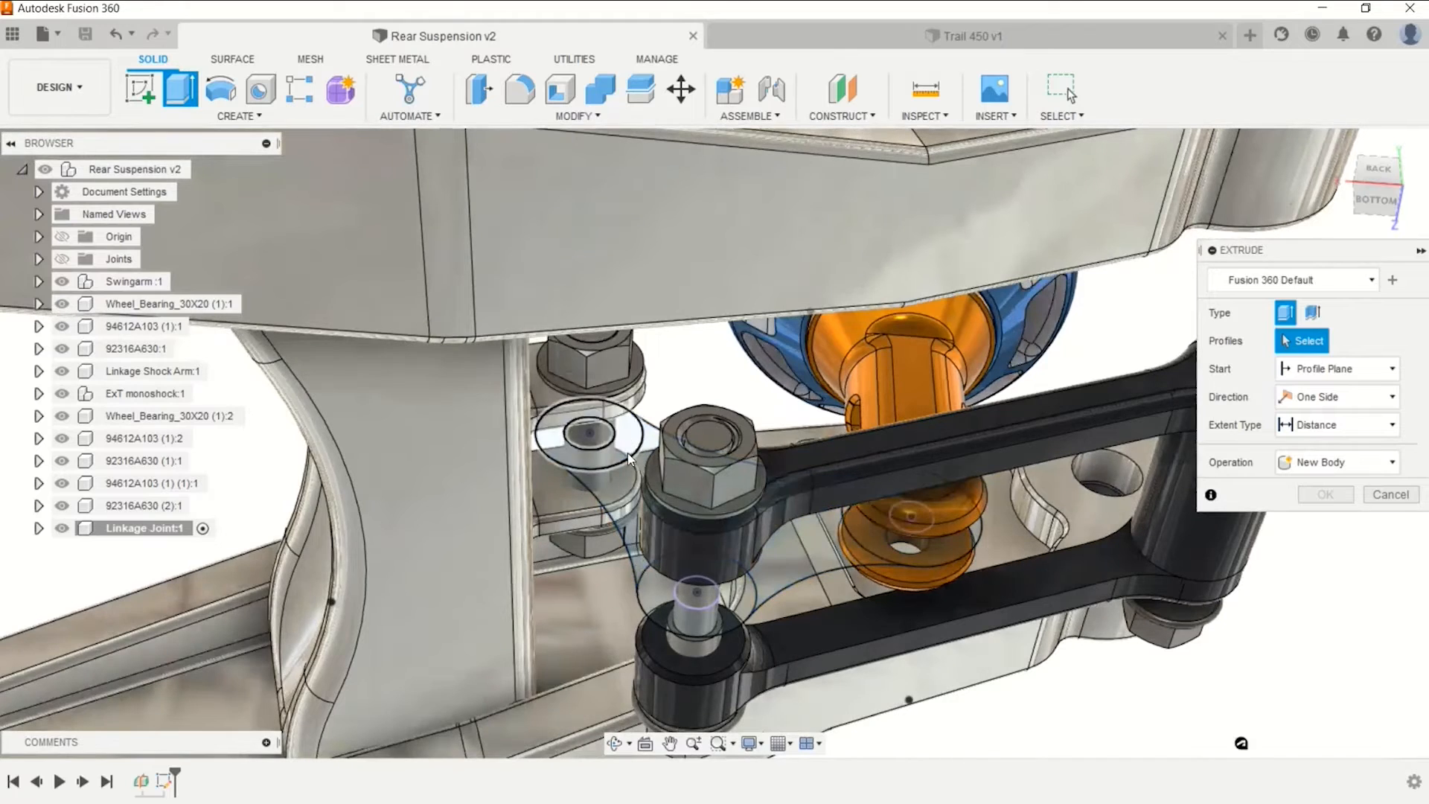
pyautogui.click(625, 435)
pyautogui.click(701, 554)
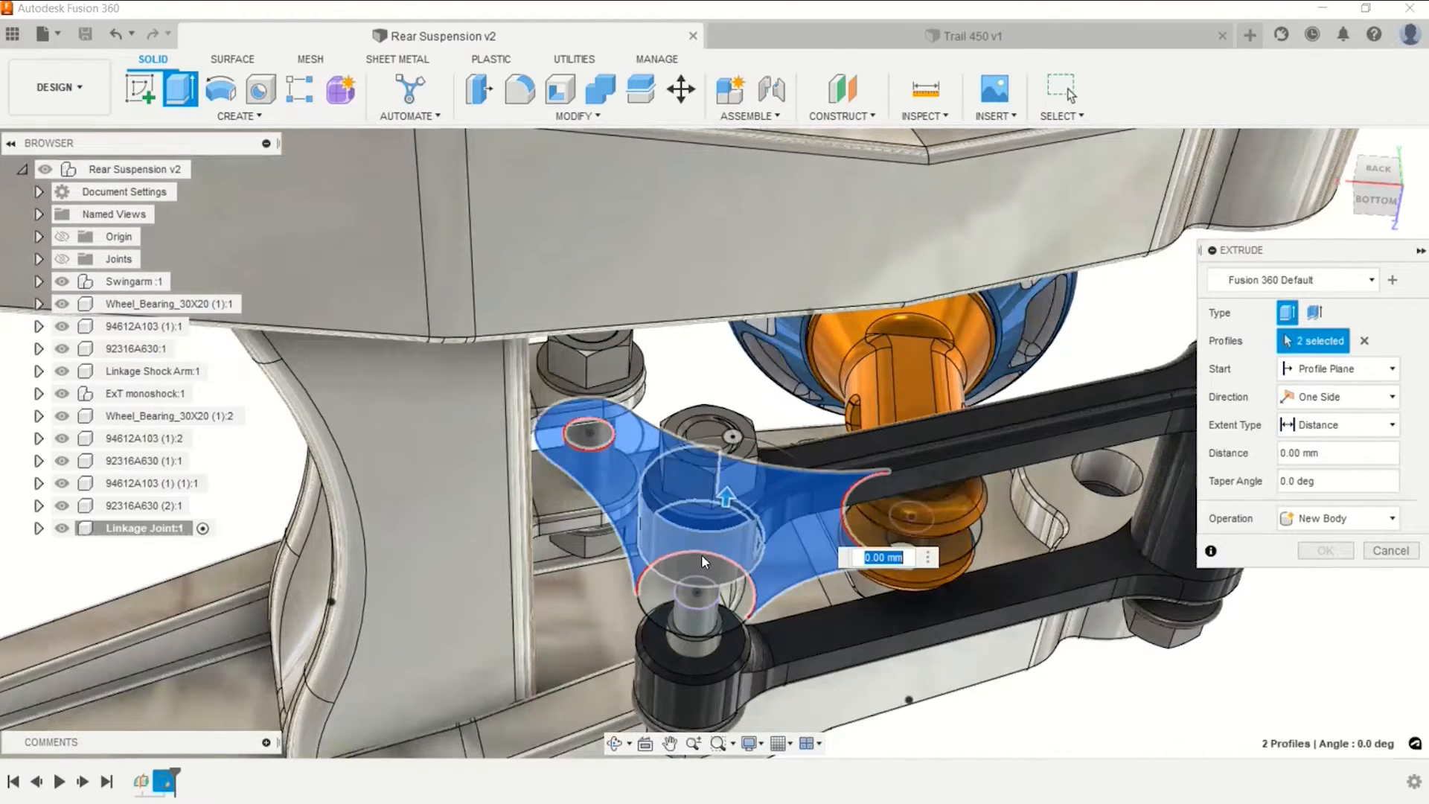
pyautogui.click(740, 592)
pyautogui.click(899, 551)
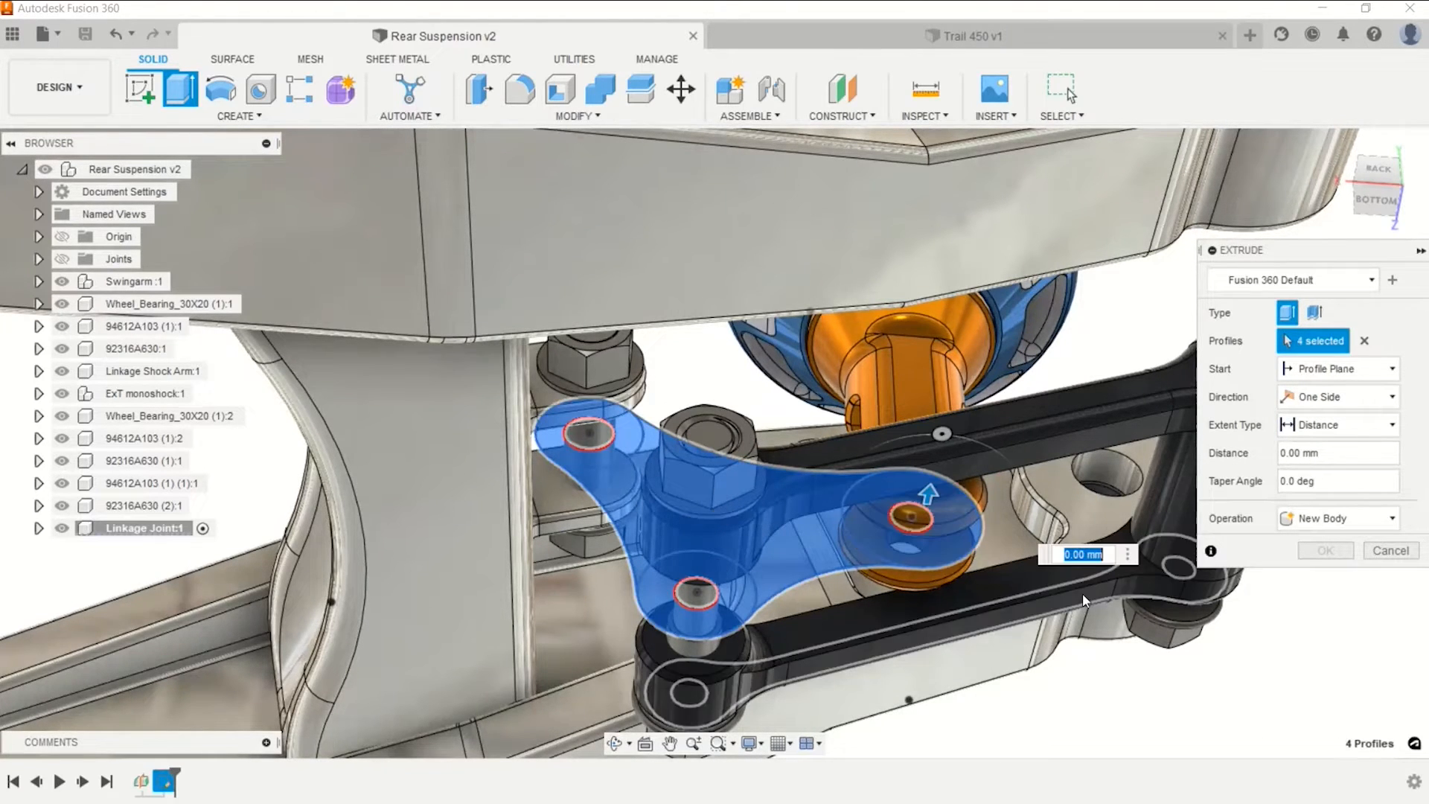
pyautogui.click(1281, 452)
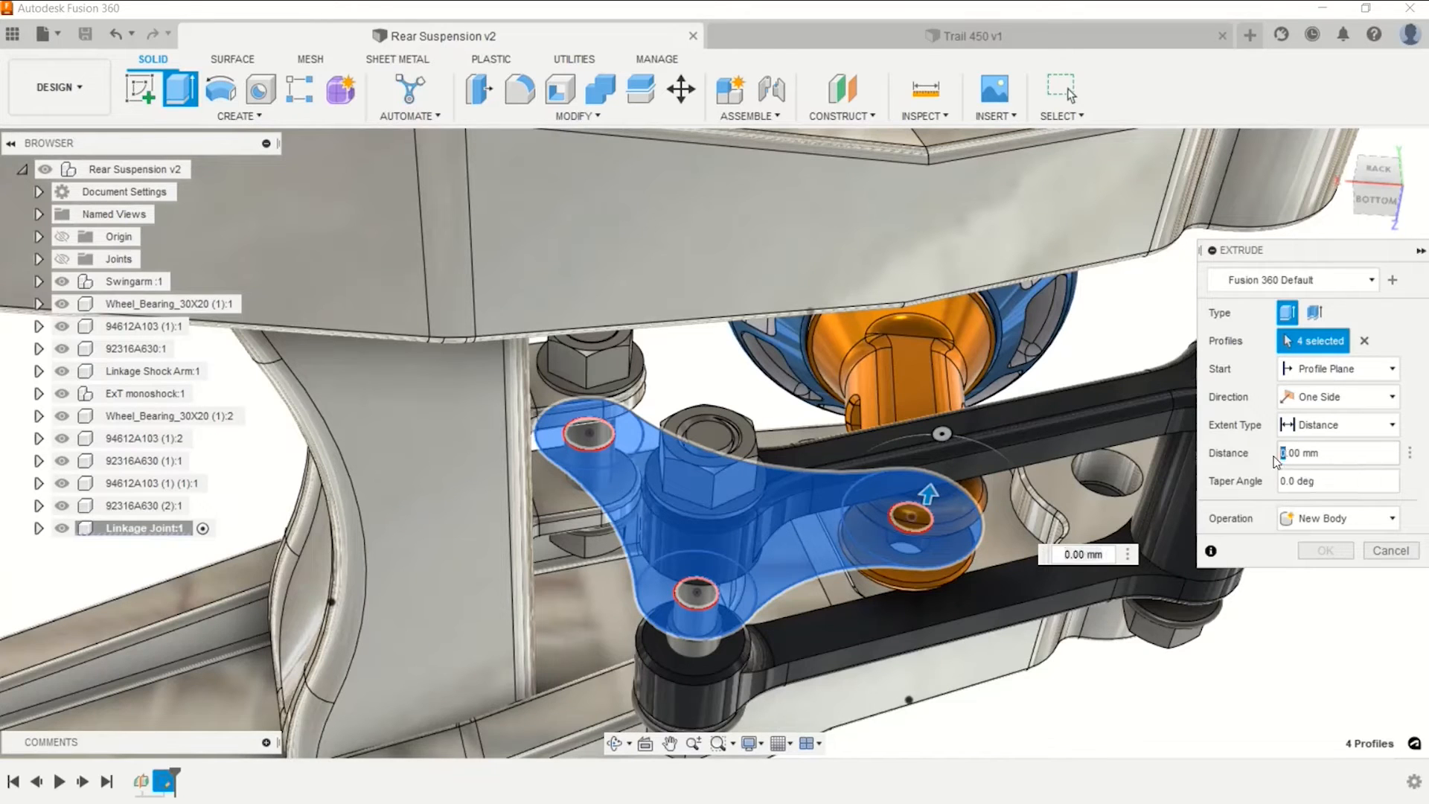
pyautogui.write('10')
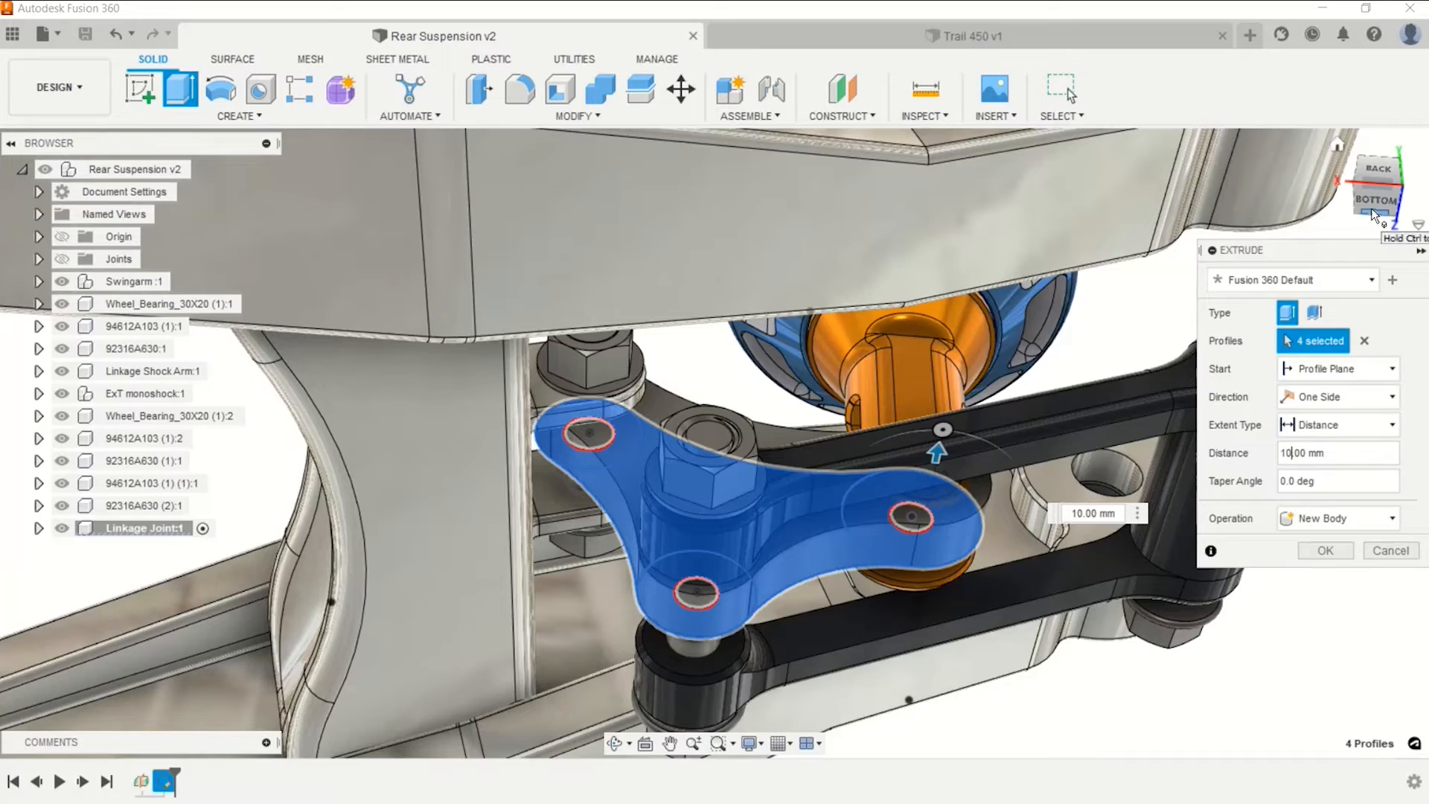
# Make the linkage extrusion symmetric about the profile plane, 10 mm to each side, and complete it as a new body.
pyautogui.moveTo(1369, 185); pyautogui.dragTo(1366, 163)
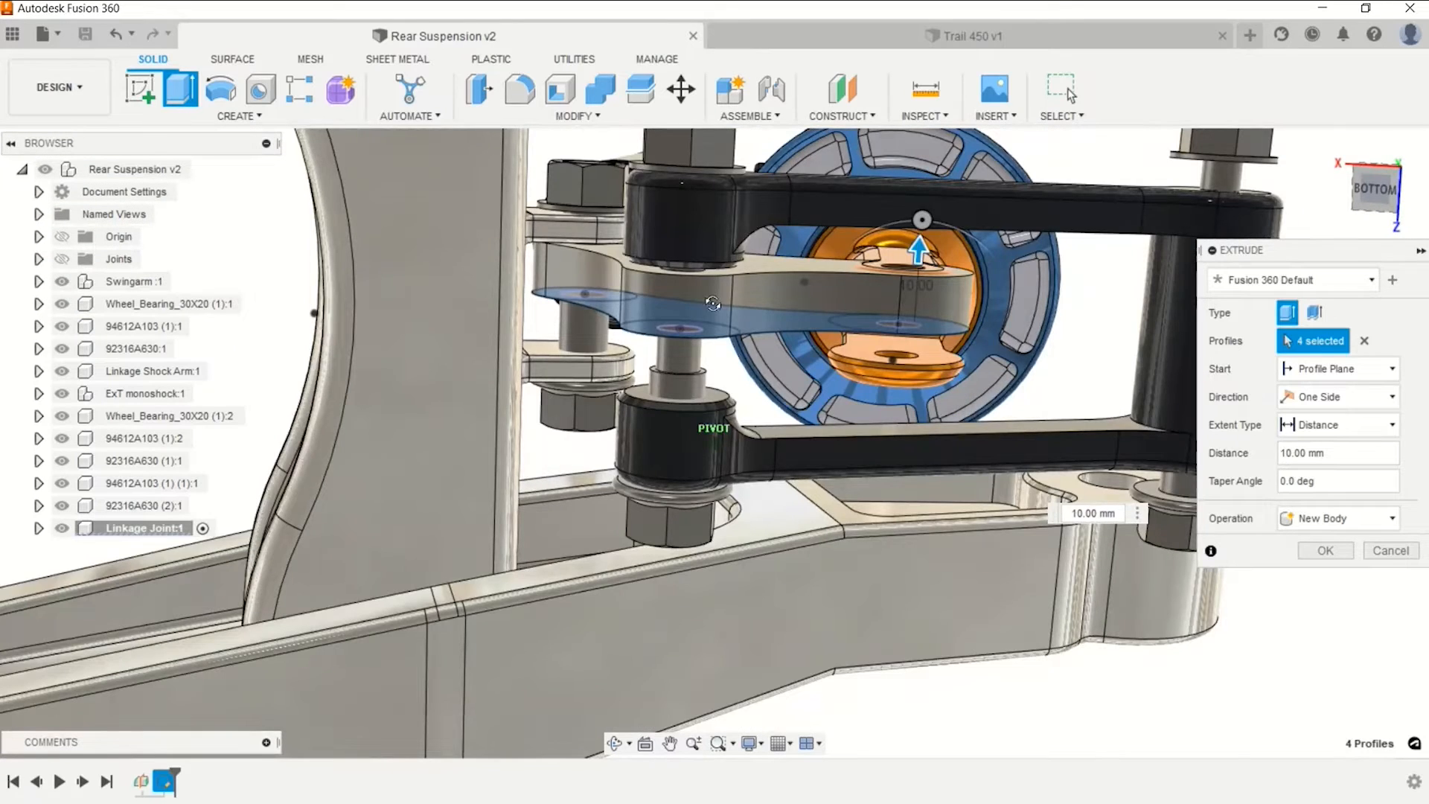
pyautogui.scroll(3, 606, 252)
pyautogui.scroll(2, 707, 302)
pyautogui.keyDown('shift'); pyautogui.moveTo(692, 307); pyautogui.dragTo(737, 269, button='middle'); pyautogui.keyUp('shift')
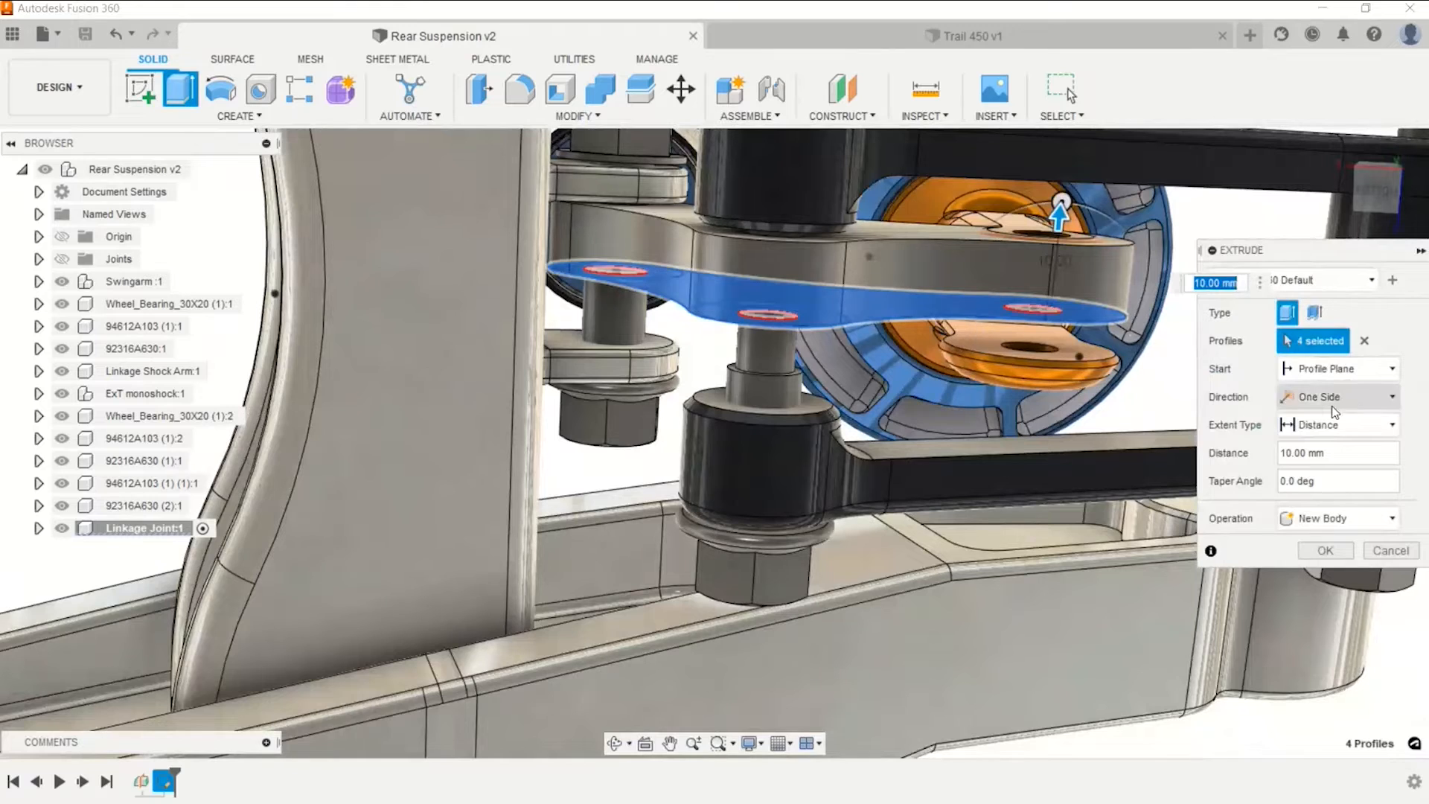
pyautogui.click(1339, 424)
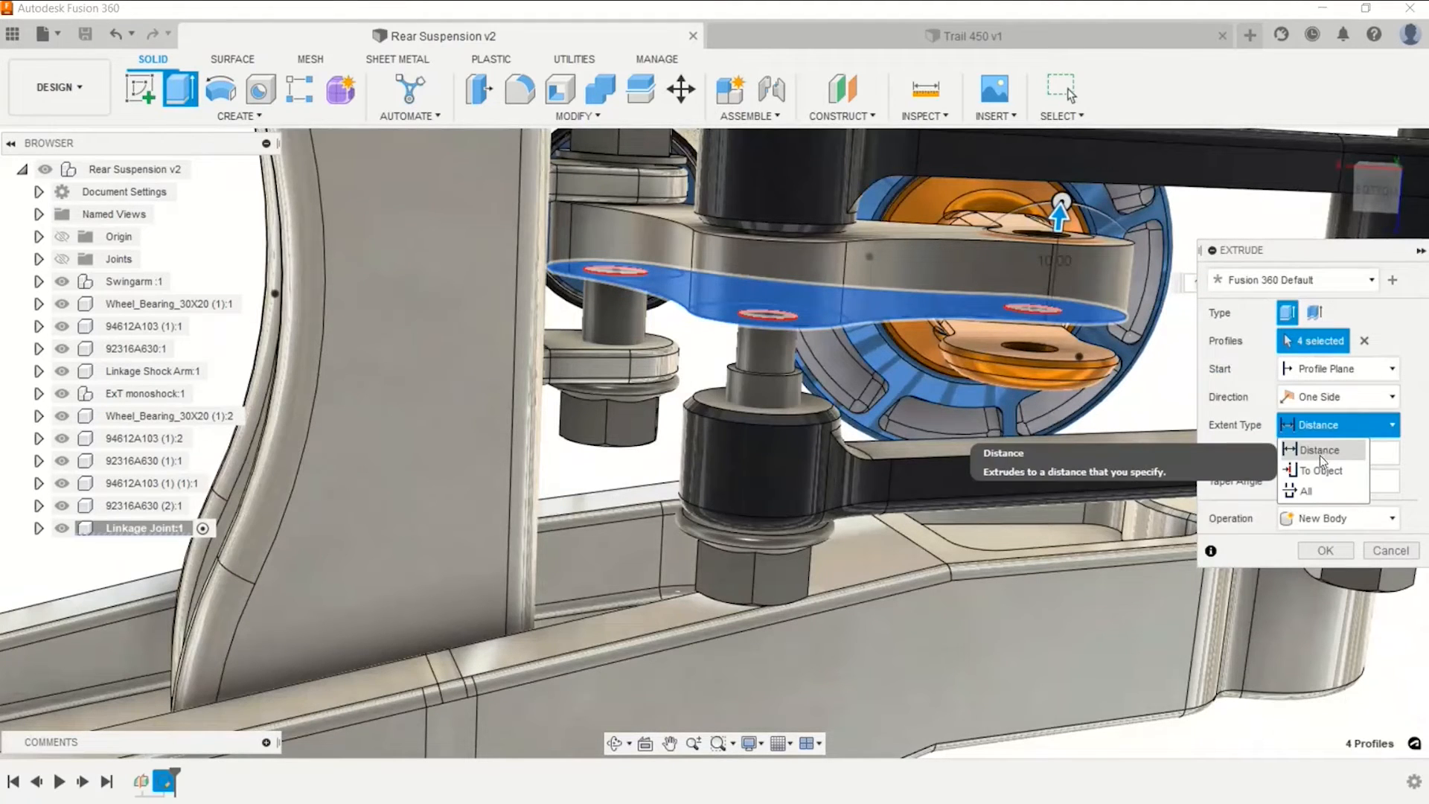
pyautogui.click(1325, 399)
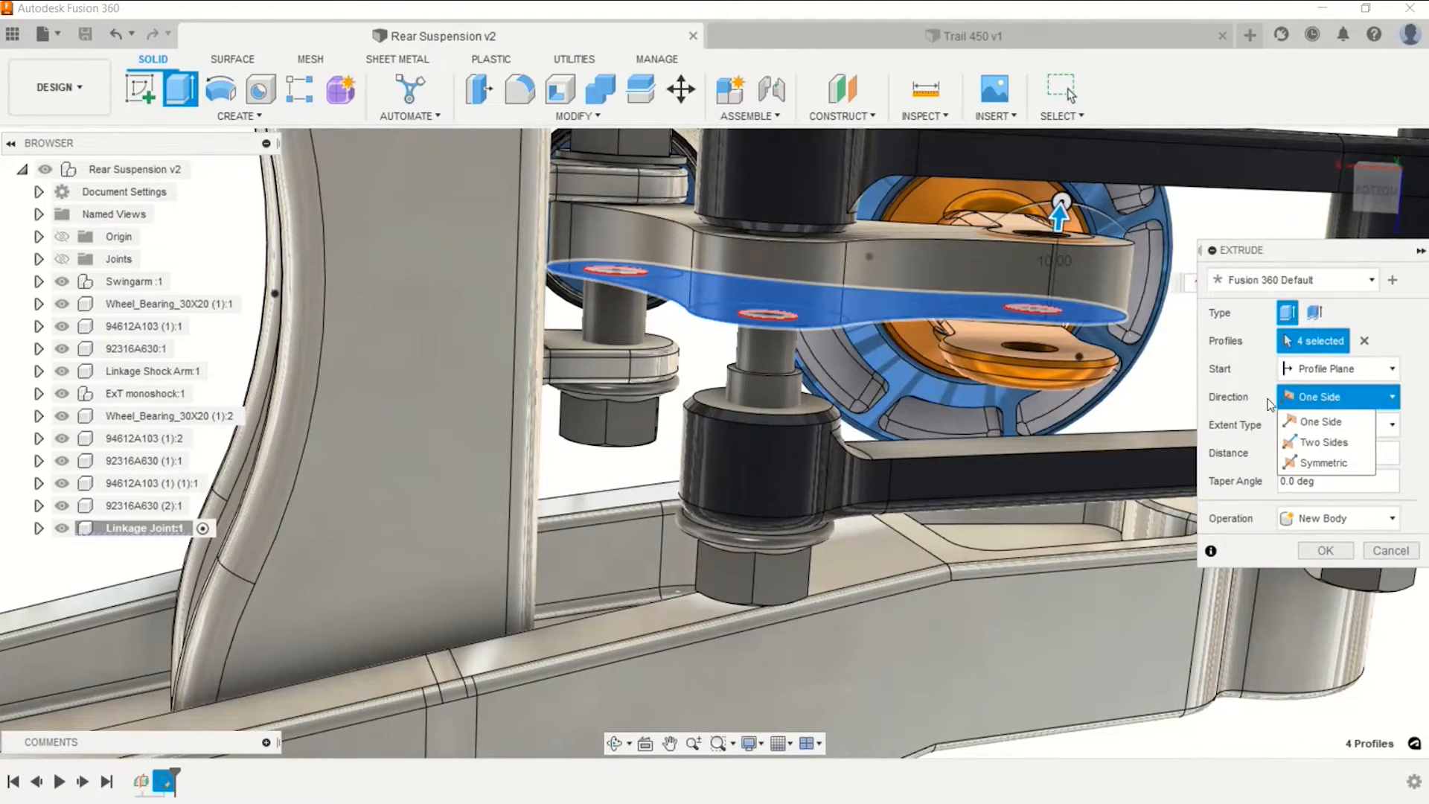
pyautogui.click(1313, 462)
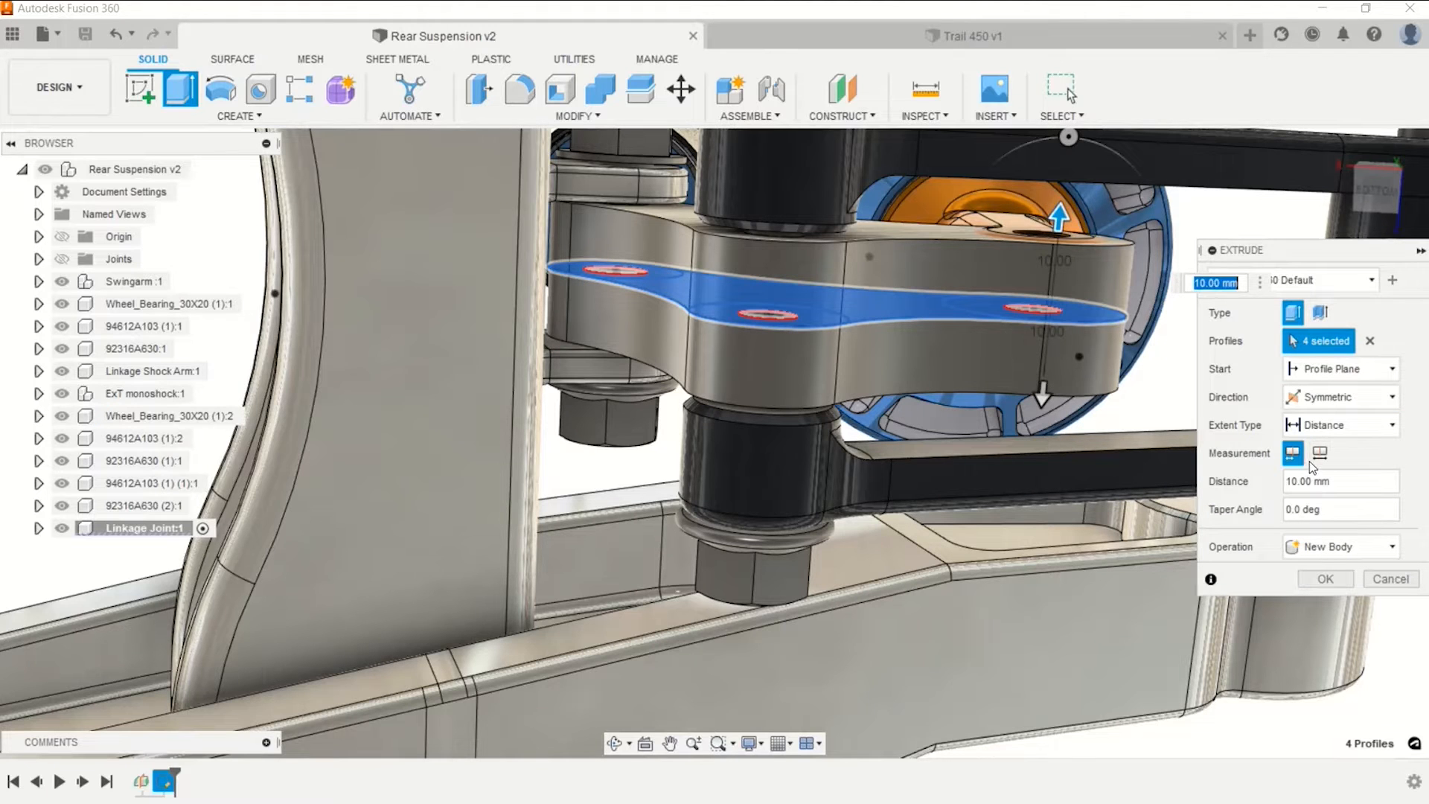
pyautogui.scroll(-3, 951, 411)
pyautogui.keyDown('shift'); pyautogui.moveTo(873, 384); pyautogui.dragTo(921, 503, button='middle'); pyautogui.keyUp('shift')
pyautogui.click(1318, 579)
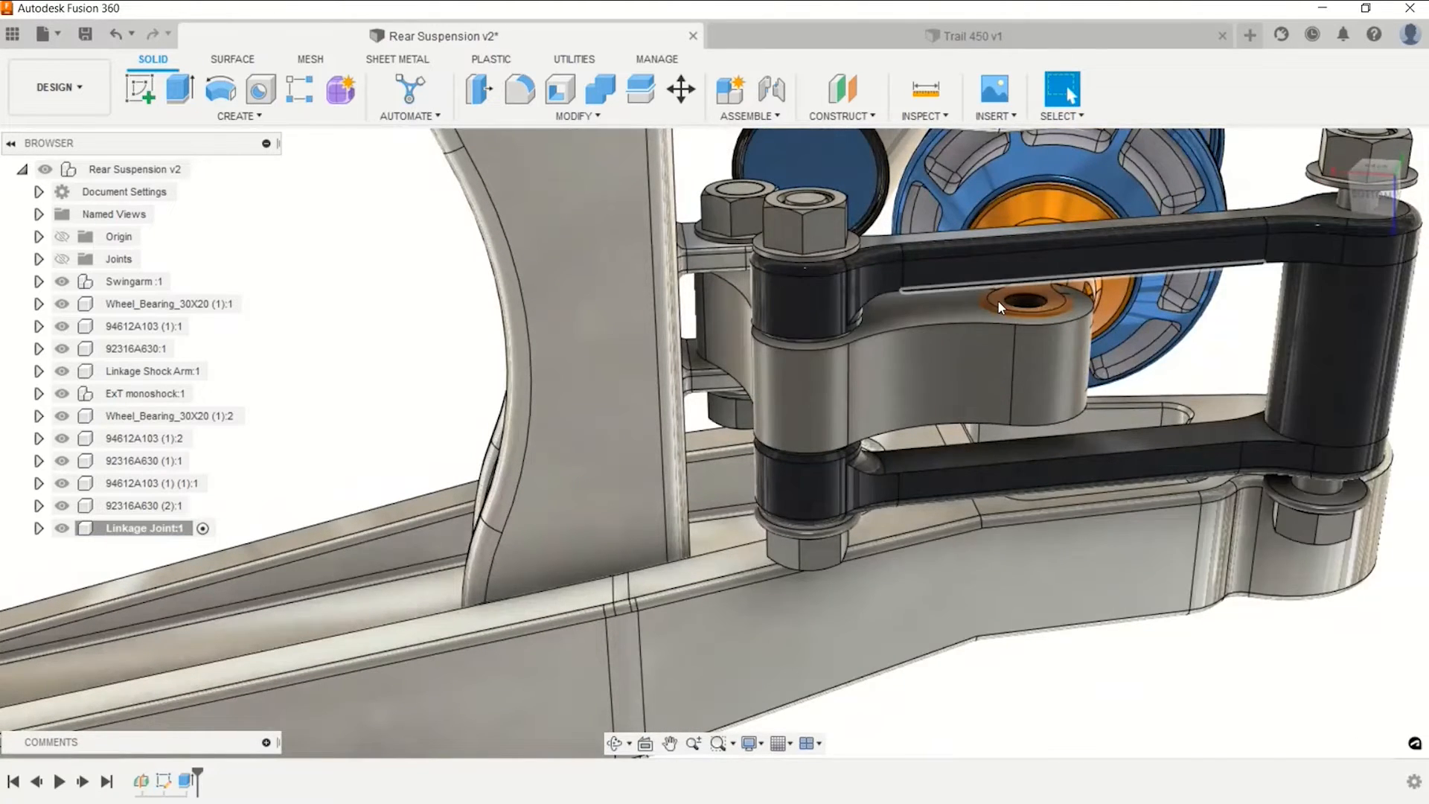
pyautogui.scroll(5, 1001, 305)
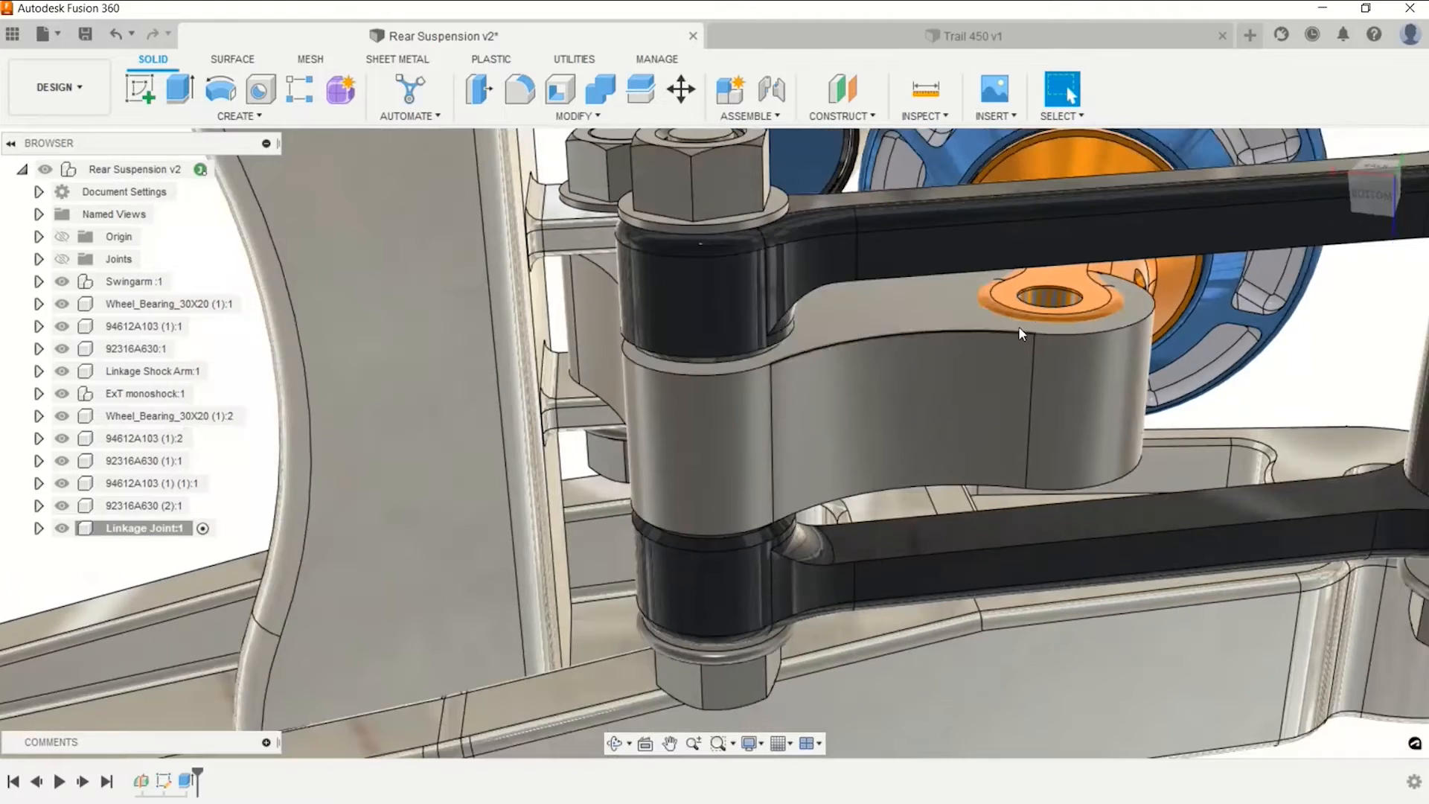
pyautogui.moveTo(1019, 326)
pyautogui.keyDown('shift'); pyautogui.mouseDown(button='middle')
pyautogui.moveTo(936, 306)
pyautogui.moveTo(939, 326)
pyautogui.mouseUp(button='middle'); pyautogui.keyUp('shift')
pyautogui.moveTo(1111, 378); pyautogui.dragTo(1063, 418, button='middle')
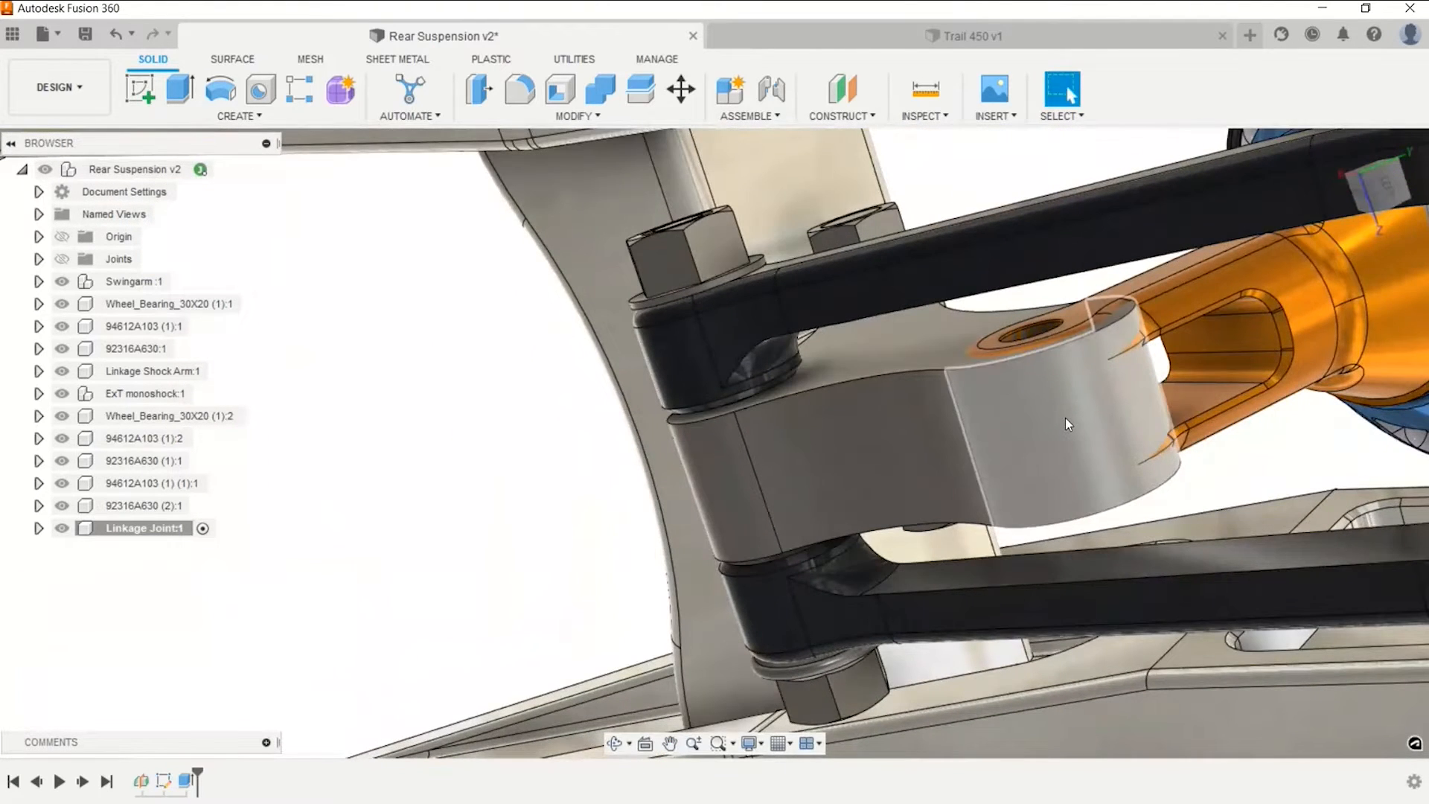
# Start a sketch on the flat face of the Linkage Joint beside the shock mount and isolate the component.
pyautogui.scroll(-3, 1061, 418)
pyautogui.keyDown('shift'); pyautogui.moveTo(1072, 419); pyautogui.dragTo(1122, 395, button='middle'); pyautogui.keyUp('shift')
pyautogui.scroll(4, 1123, 395)
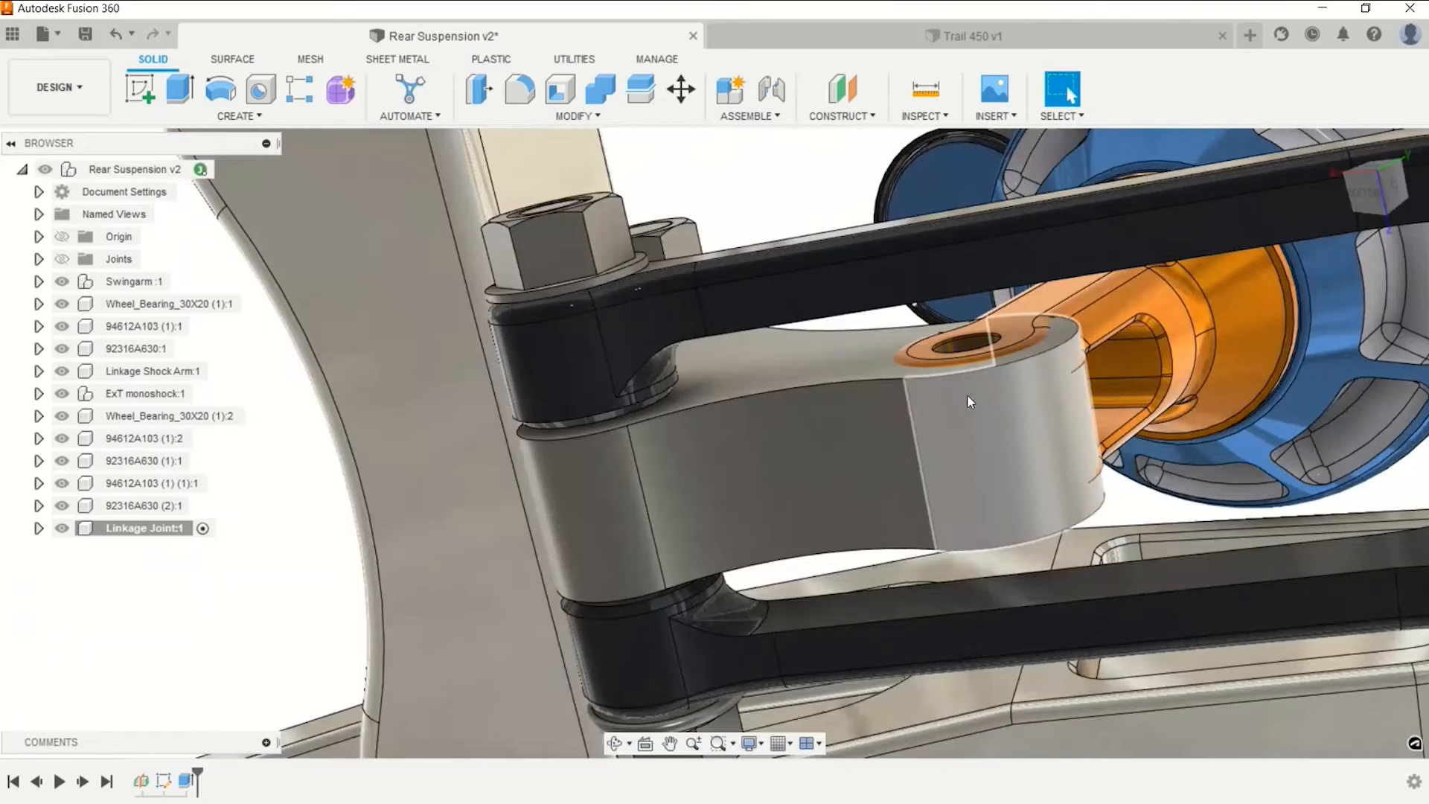
pyautogui.click(819, 356)
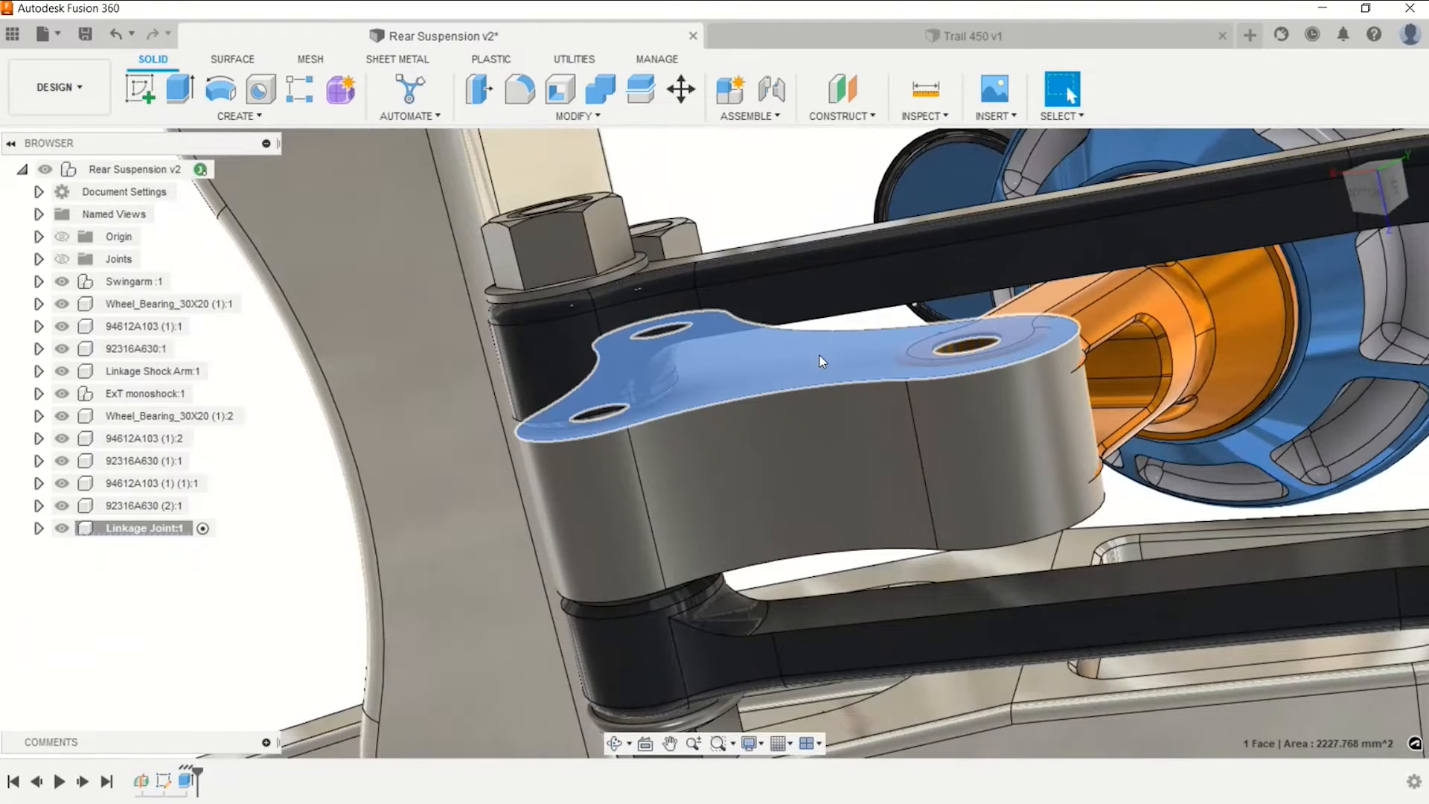
pyautogui.click(146, 90)
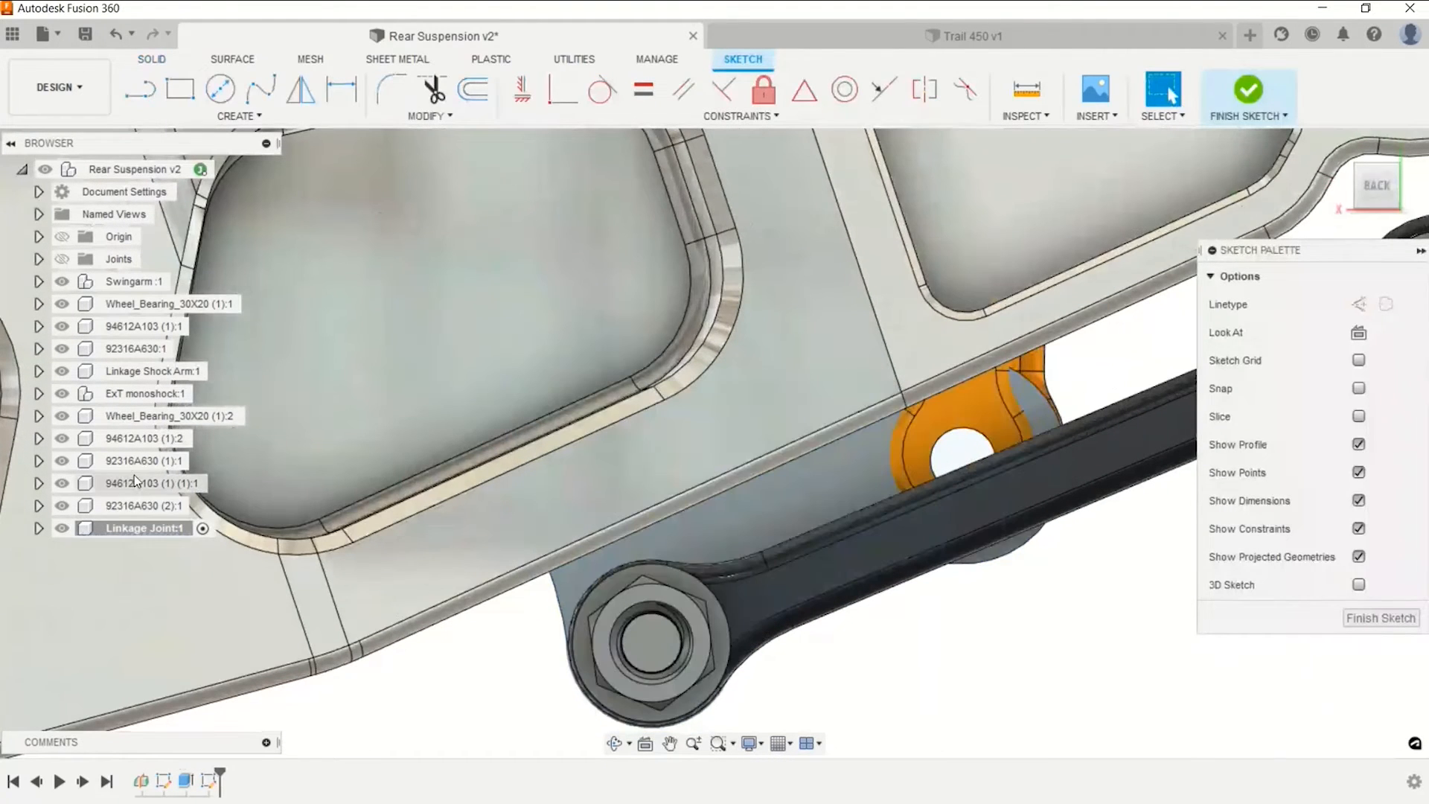
pyautogui.click(128, 529)
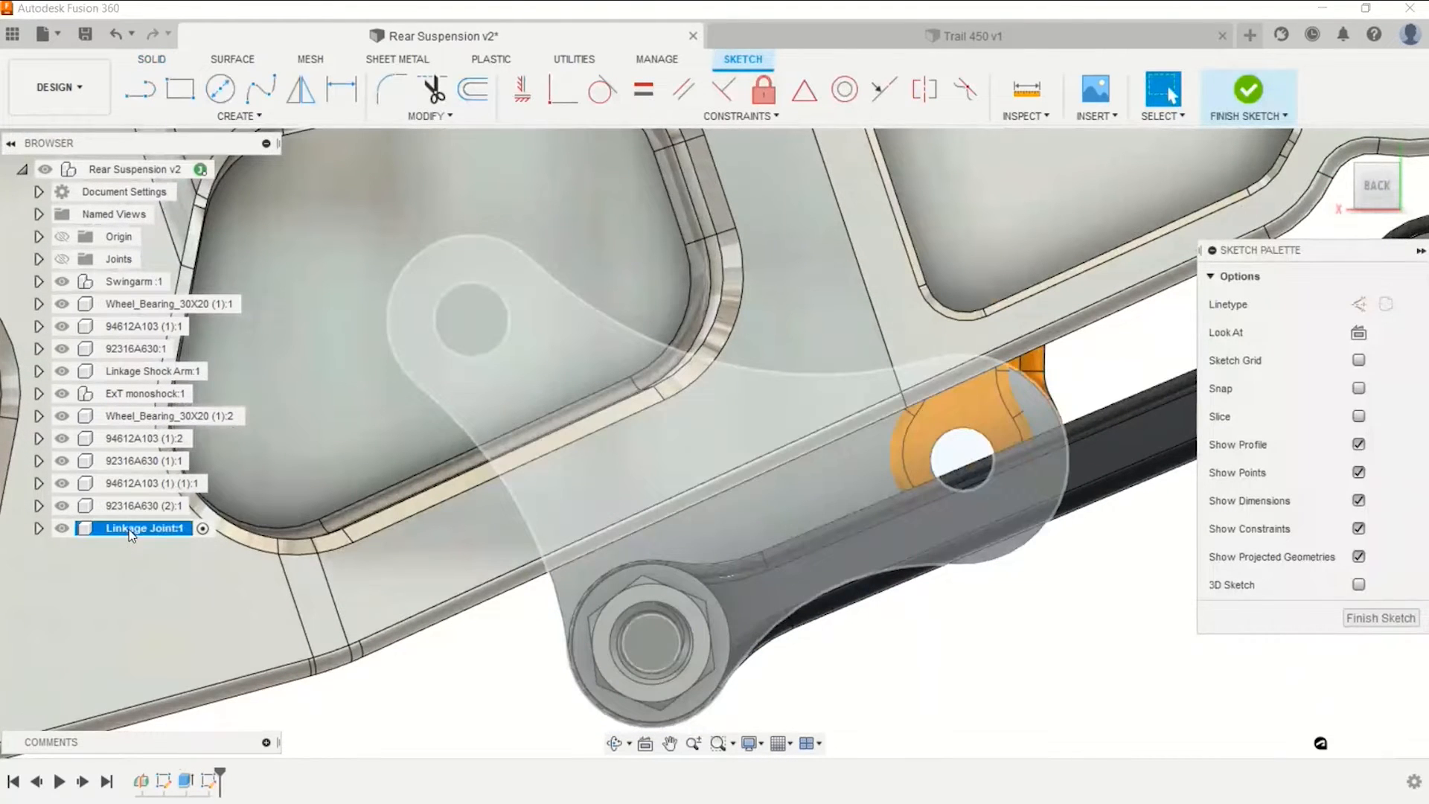
pyautogui.rightClick(128, 529)
pyautogui.click(177, 514)
pyautogui.click(1020, 626)
# Sketch a 28 mm diameter circle in the empty space beside the Linkage Joint, above the shock-side lobe.
pyautogui.press('c')
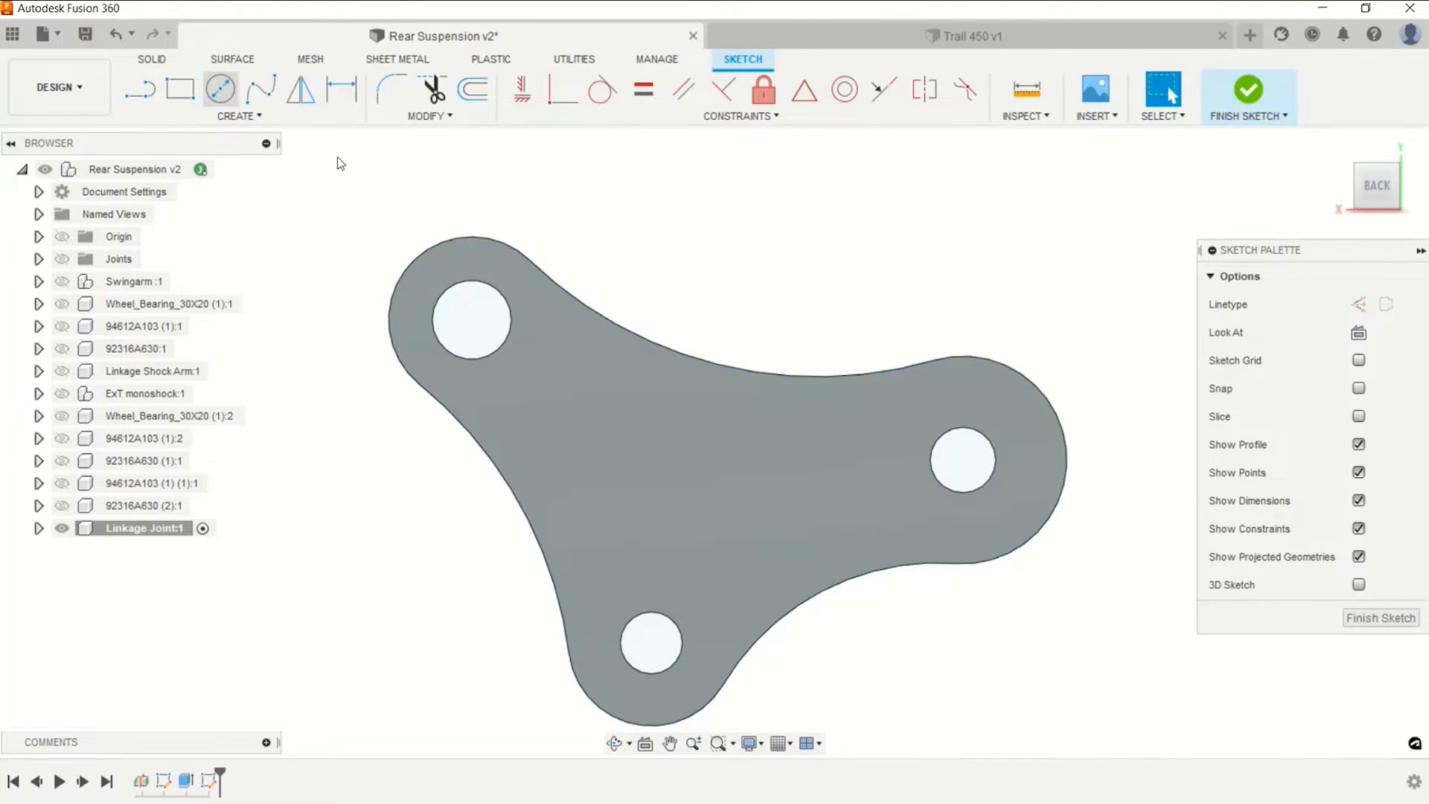
pyautogui.click(884, 260)
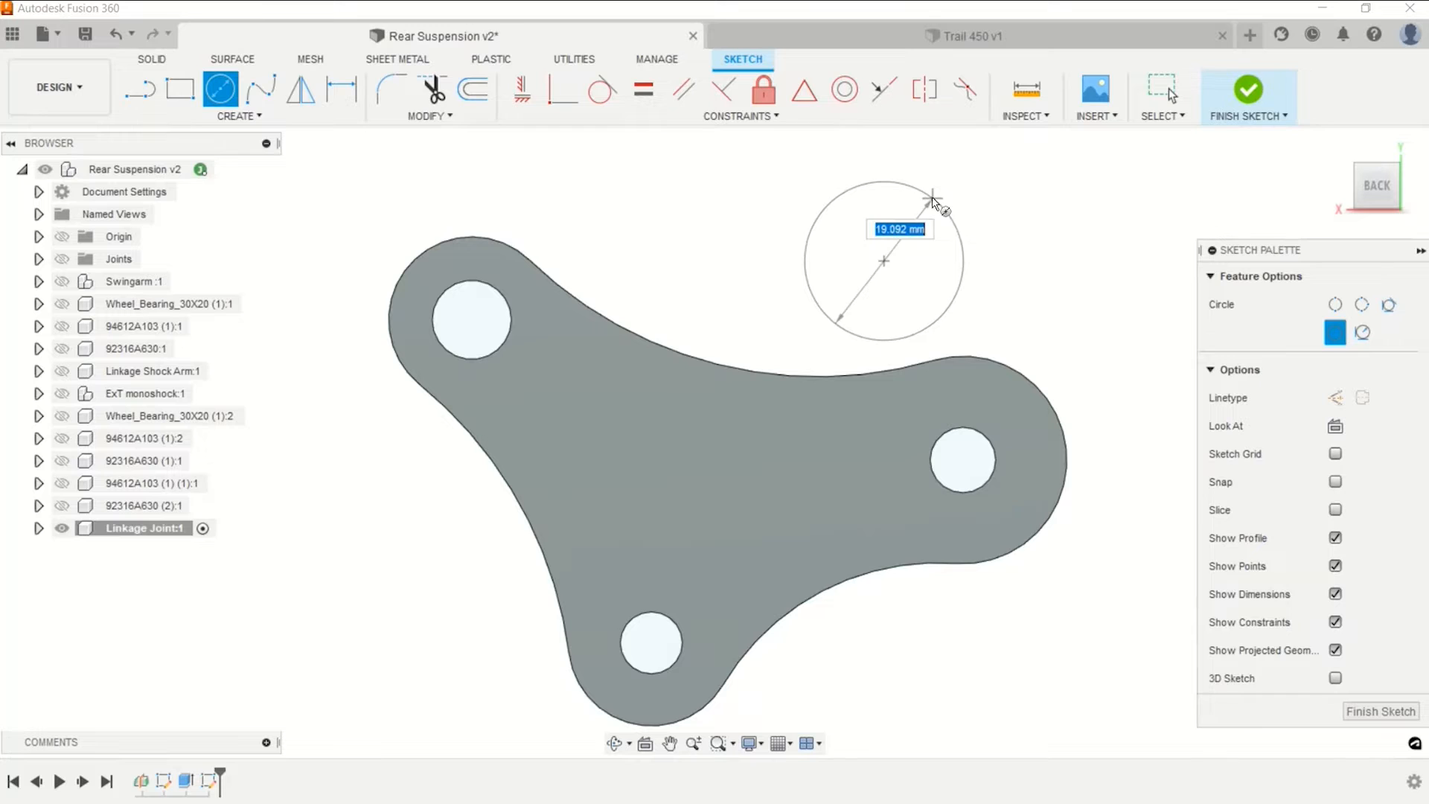
pyautogui.write('28')
pyautogui.press('Return')
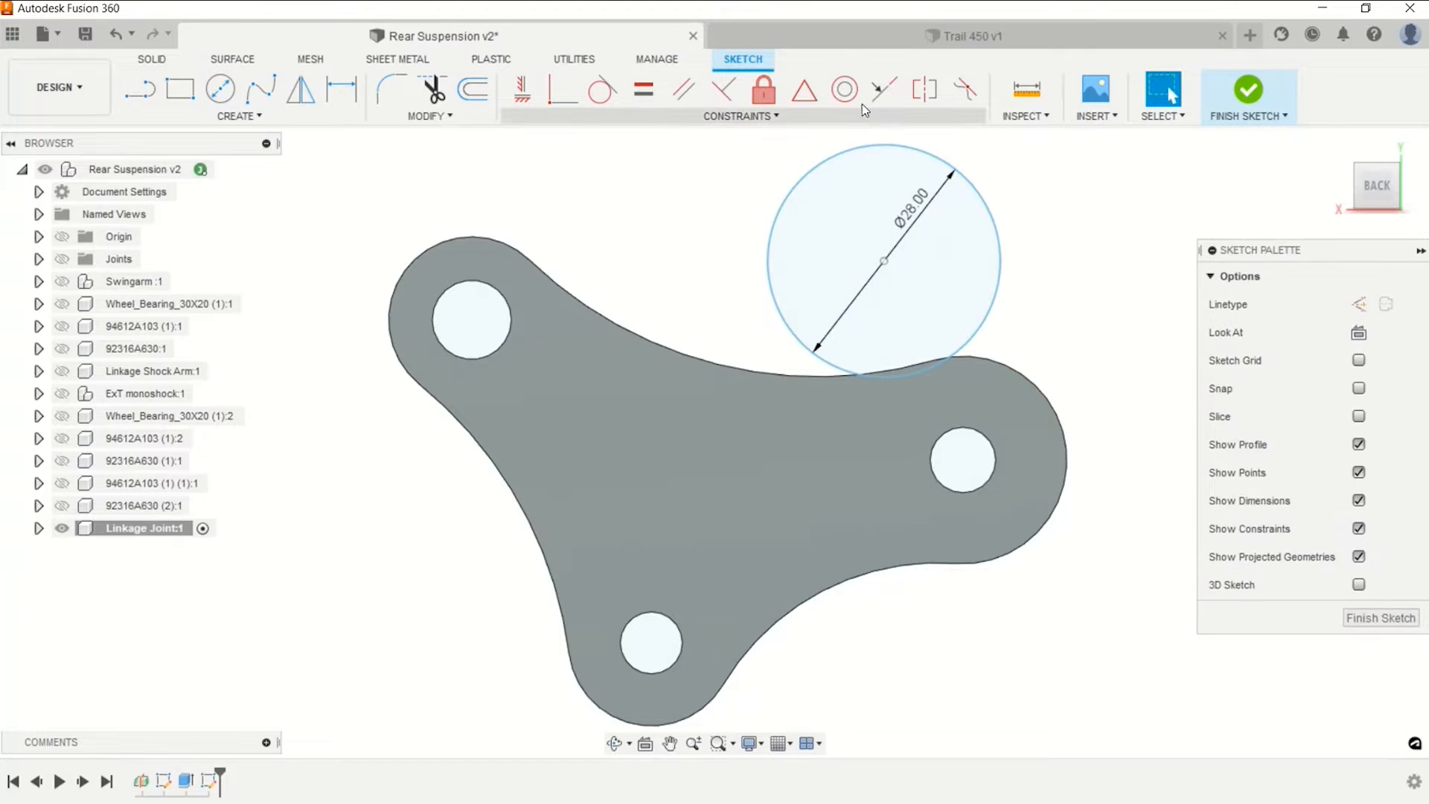
# Make the 28 mm circle concentric with the shock-side lobe of the Linkage Joint and finish the sketch.
pyautogui.click(845, 88)
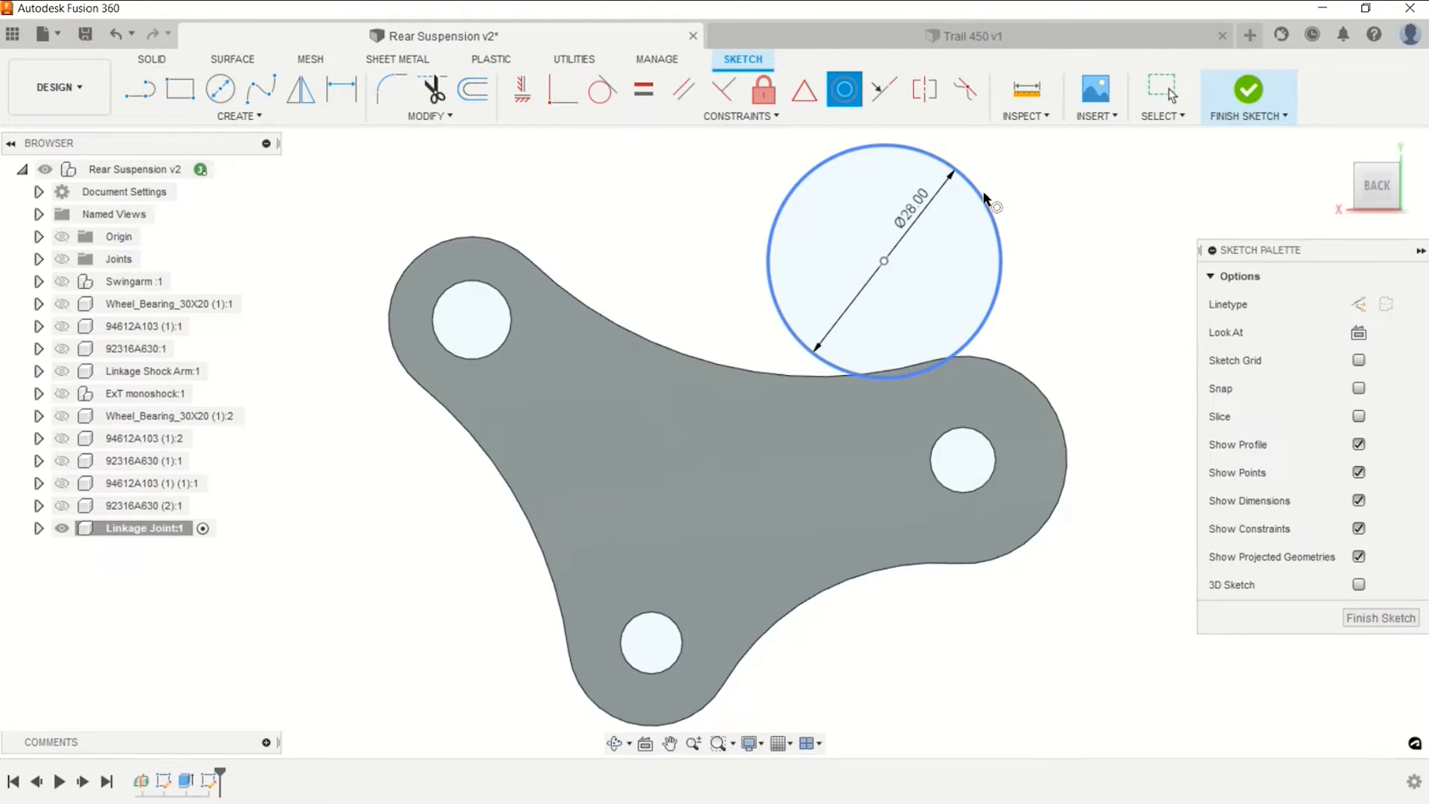
pyautogui.click(984, 196)
pyautogui.click(1050, 396)
pyautogui.press('Escape')
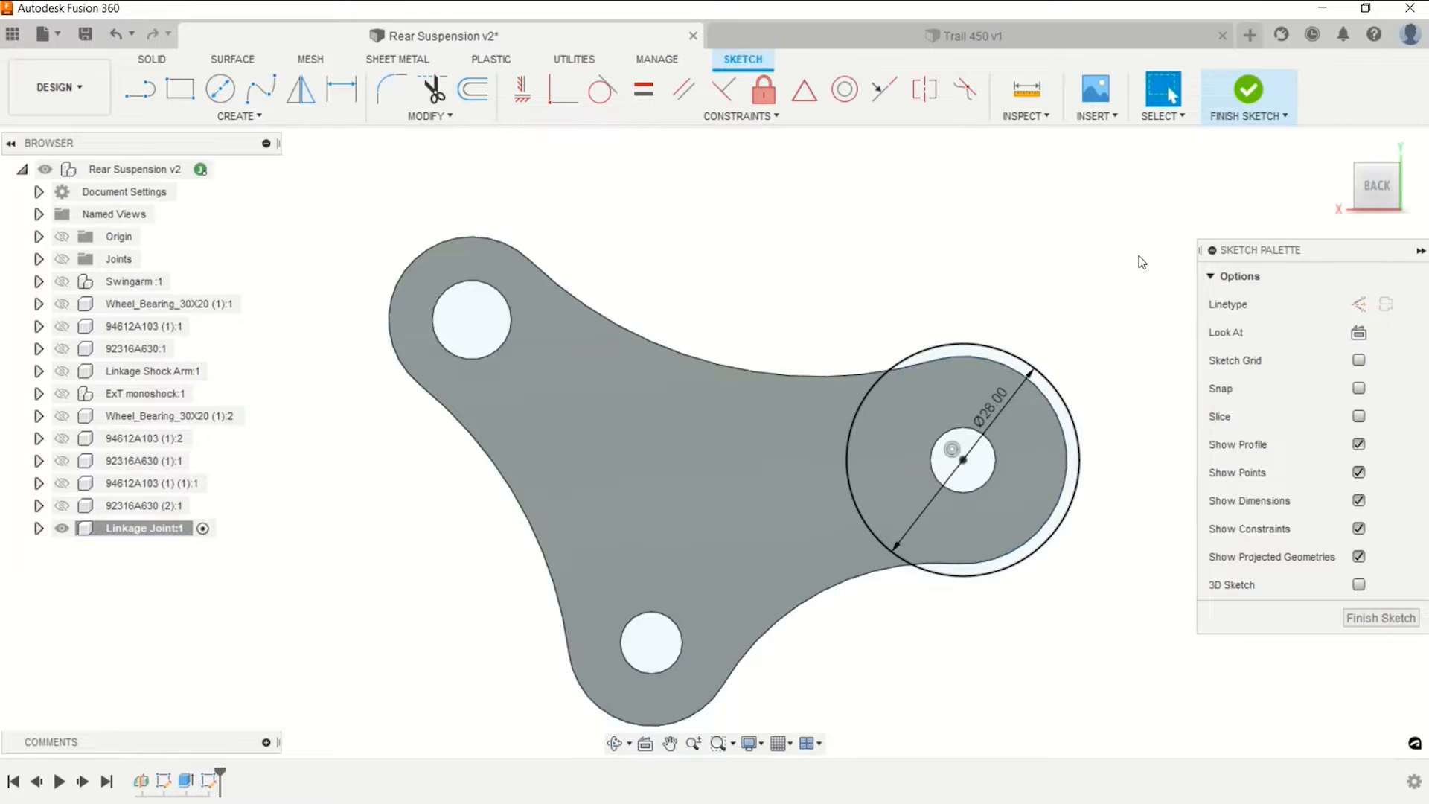
pyautogui.click(1249, 91)
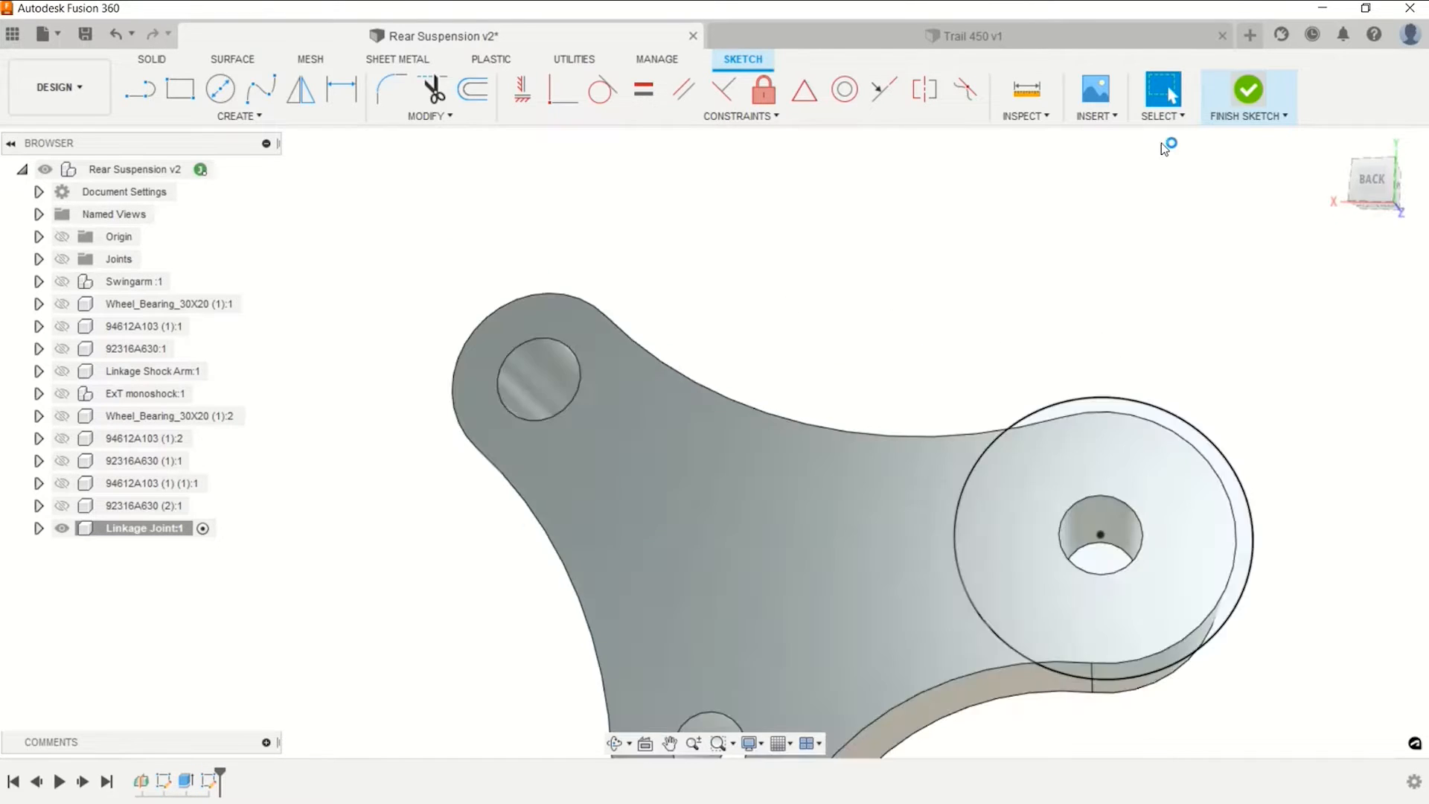
# Unisolate the Linkage Joint to bring back the surrounding rear suspension parts and clear the selection.
pyautogui.rightClick(152, 530)
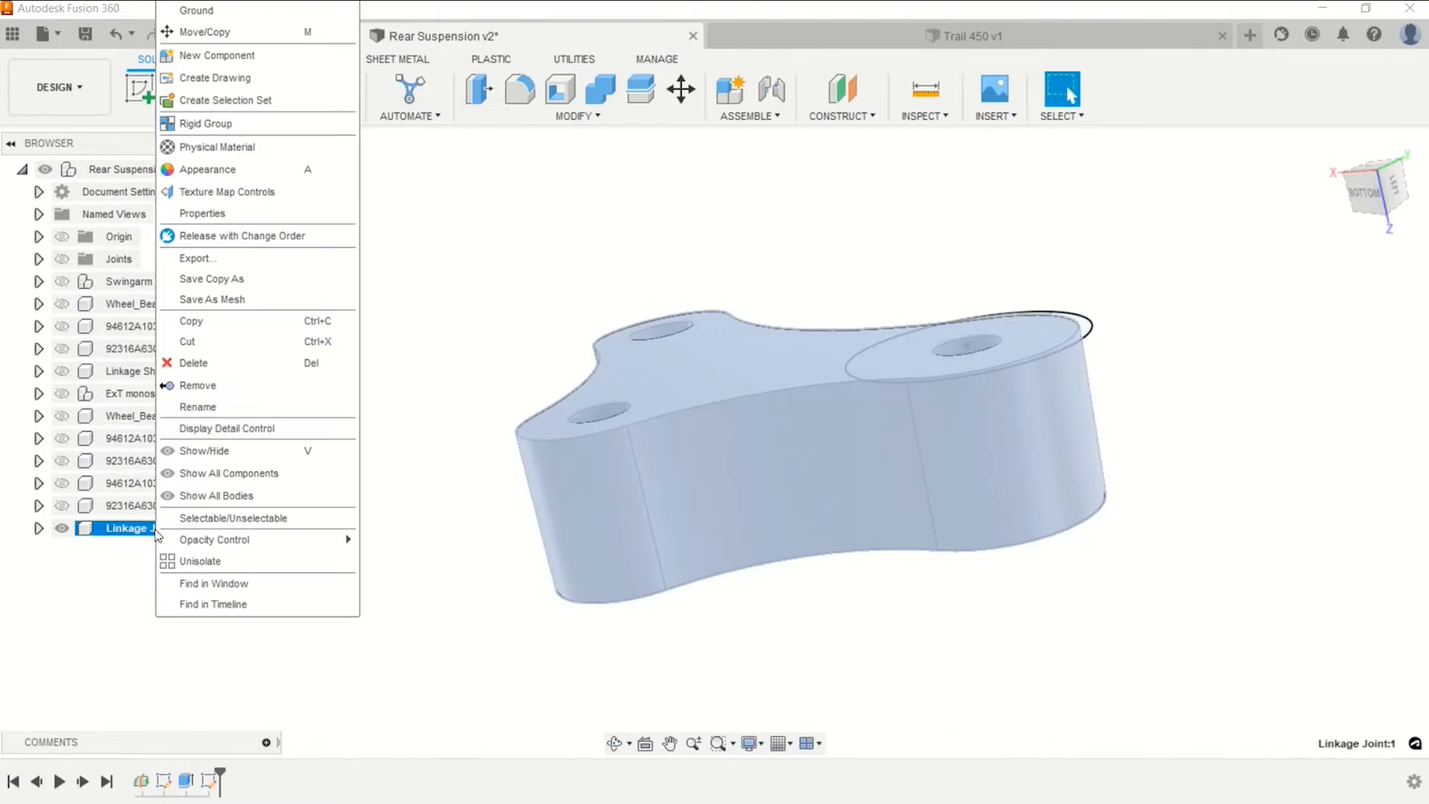
pyautogui.click(200, 563)
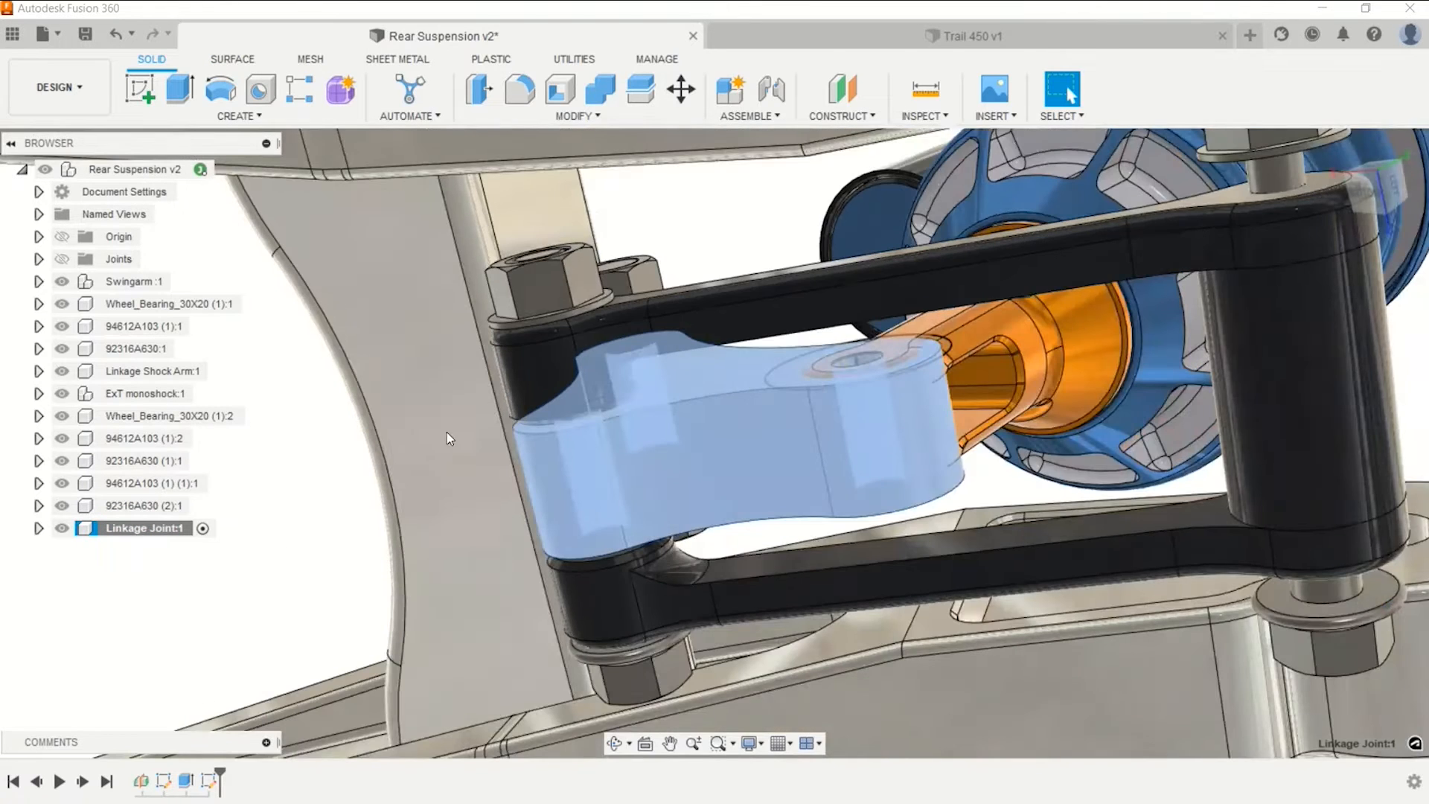
pyautogui.keyDown('shift'); pyautogui.moveTo(446, 432); pyautogui.dragTo(568, 435, button='middle'); pyautogui.keyUp('shift')
pyautogui.press('Escape')
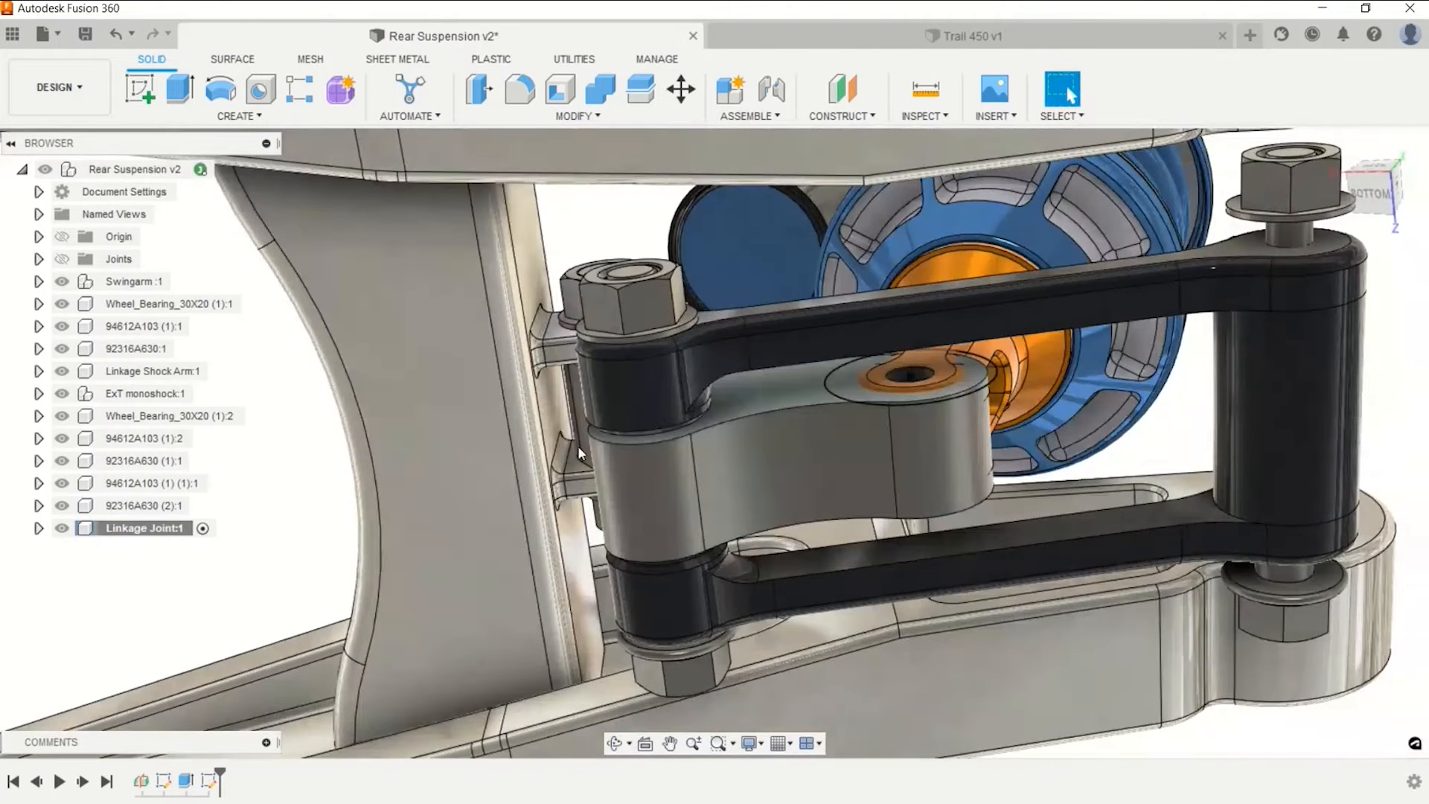
# Set up an extrude cut of the circular profile around the shock bolt hole, 5 mm into the Linkage Joint.
pyautogui.click(173, 99)
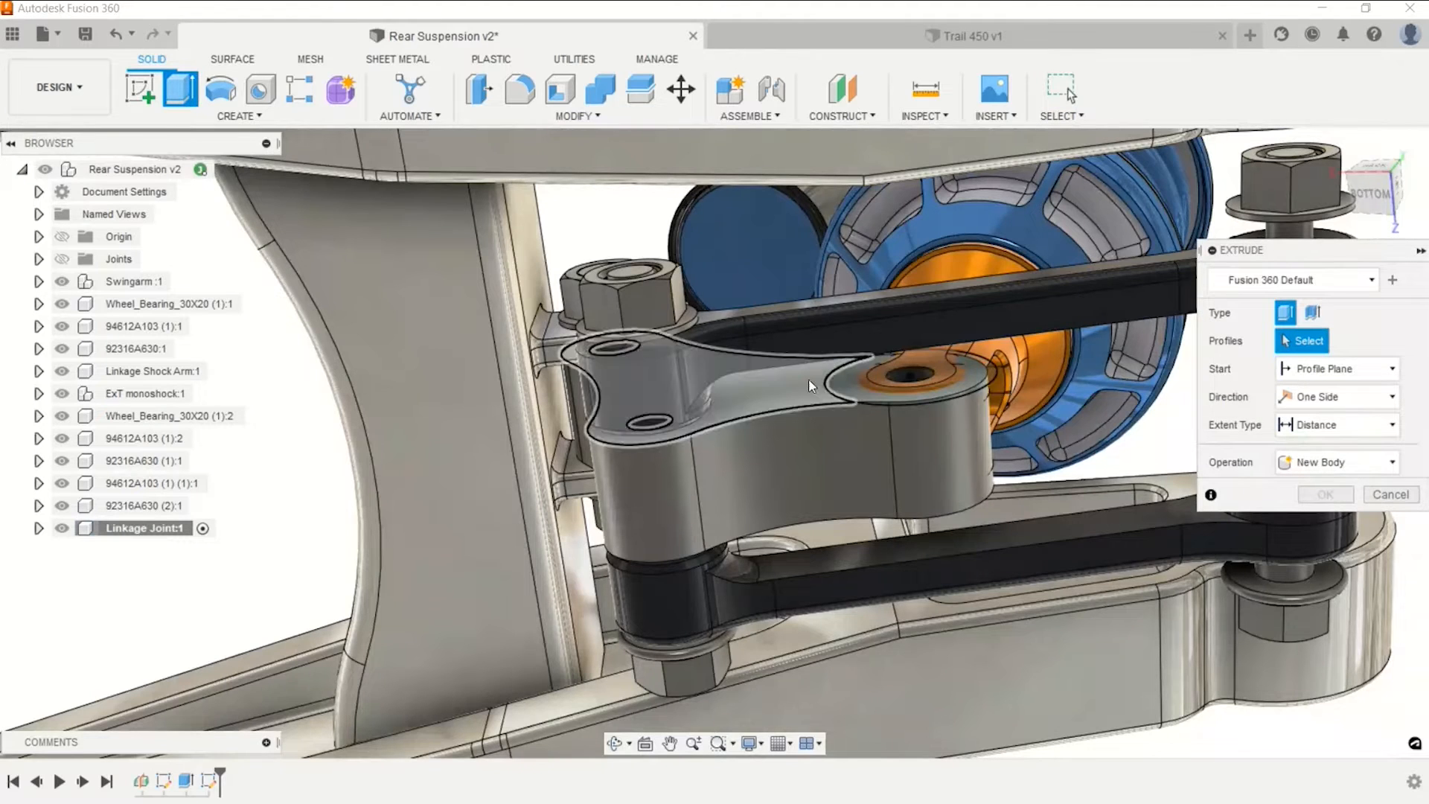
pyautogui.click(859, 375)
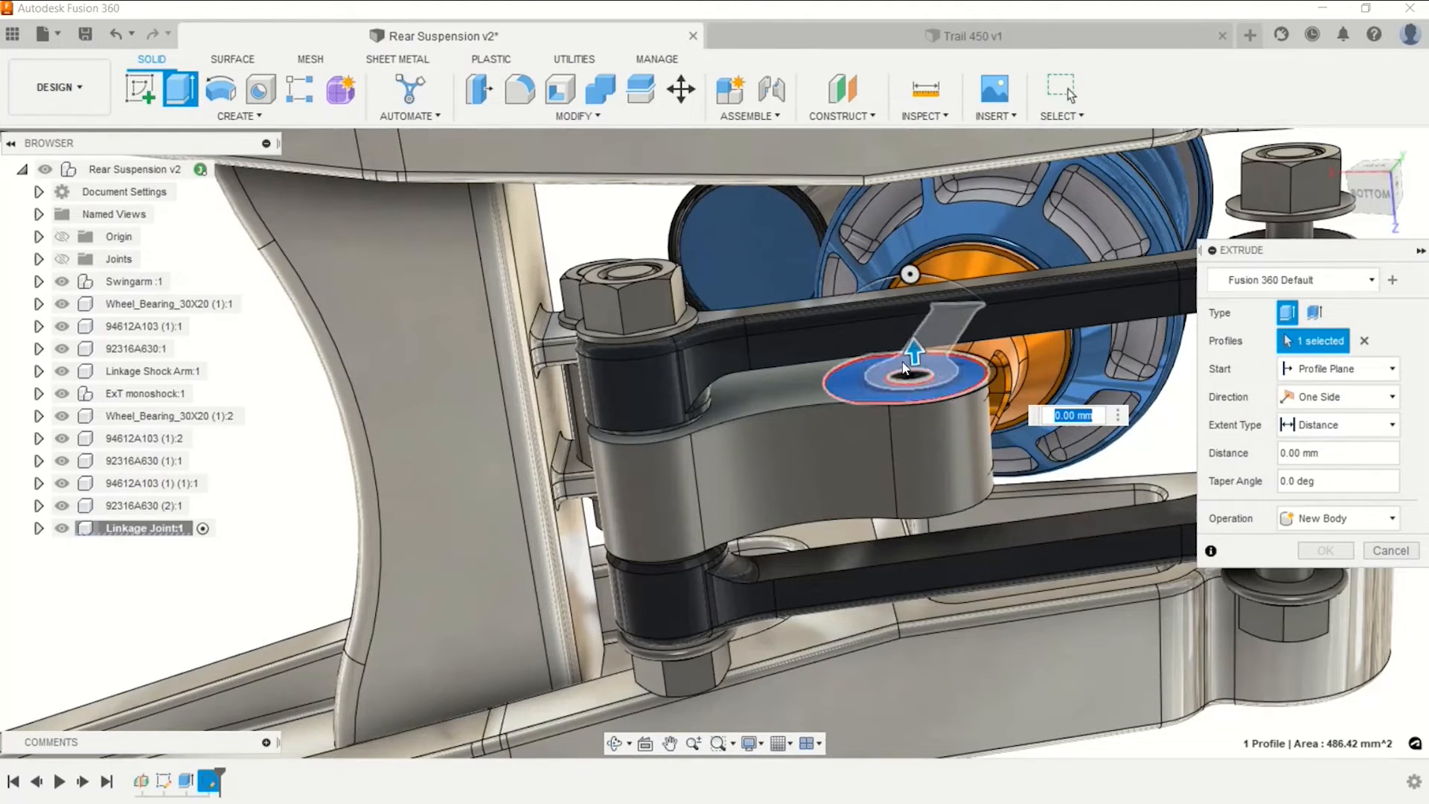
pyautogui.moveTo(916, 352); pyautogui.dragTo(920, 413)
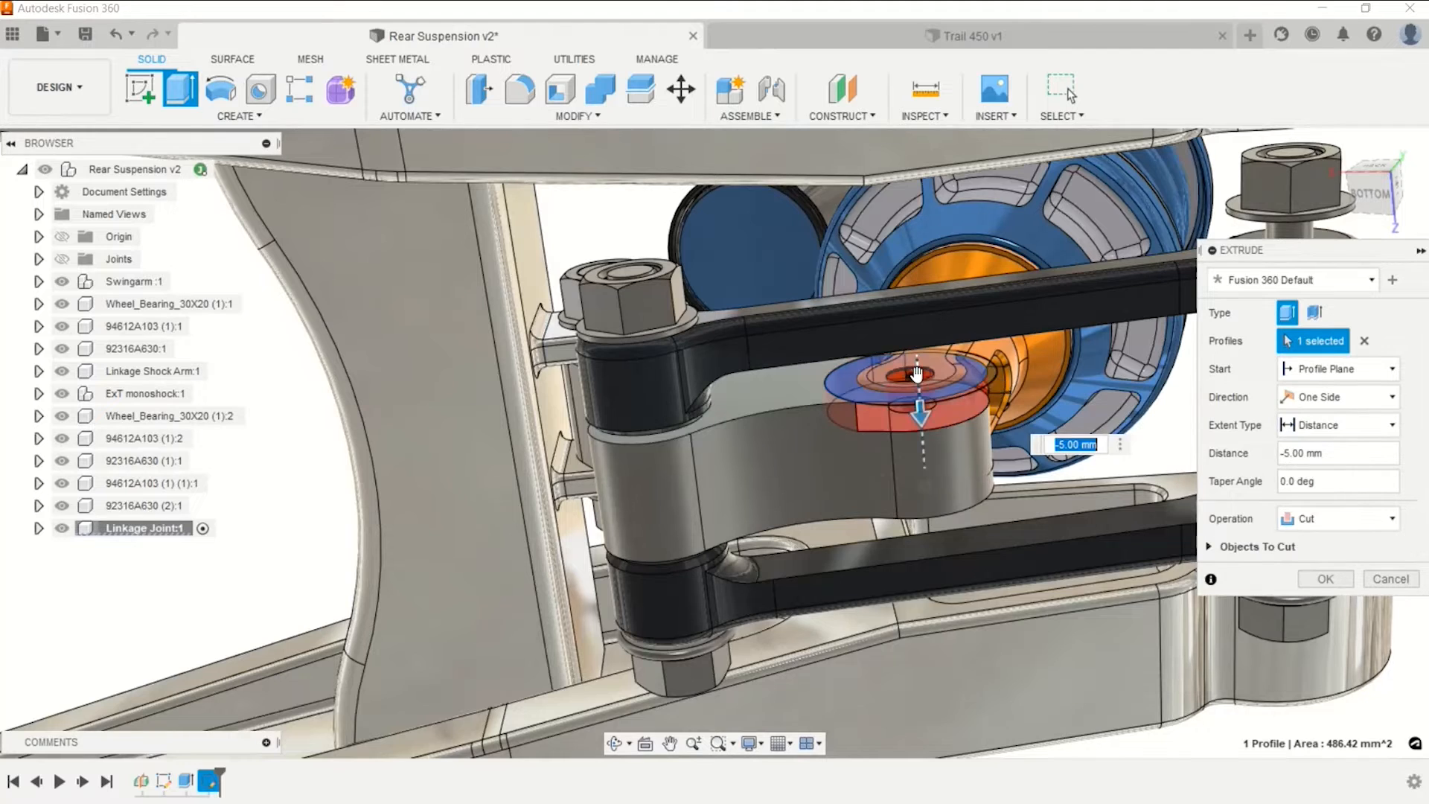
pyautogui.click(1350, 204)
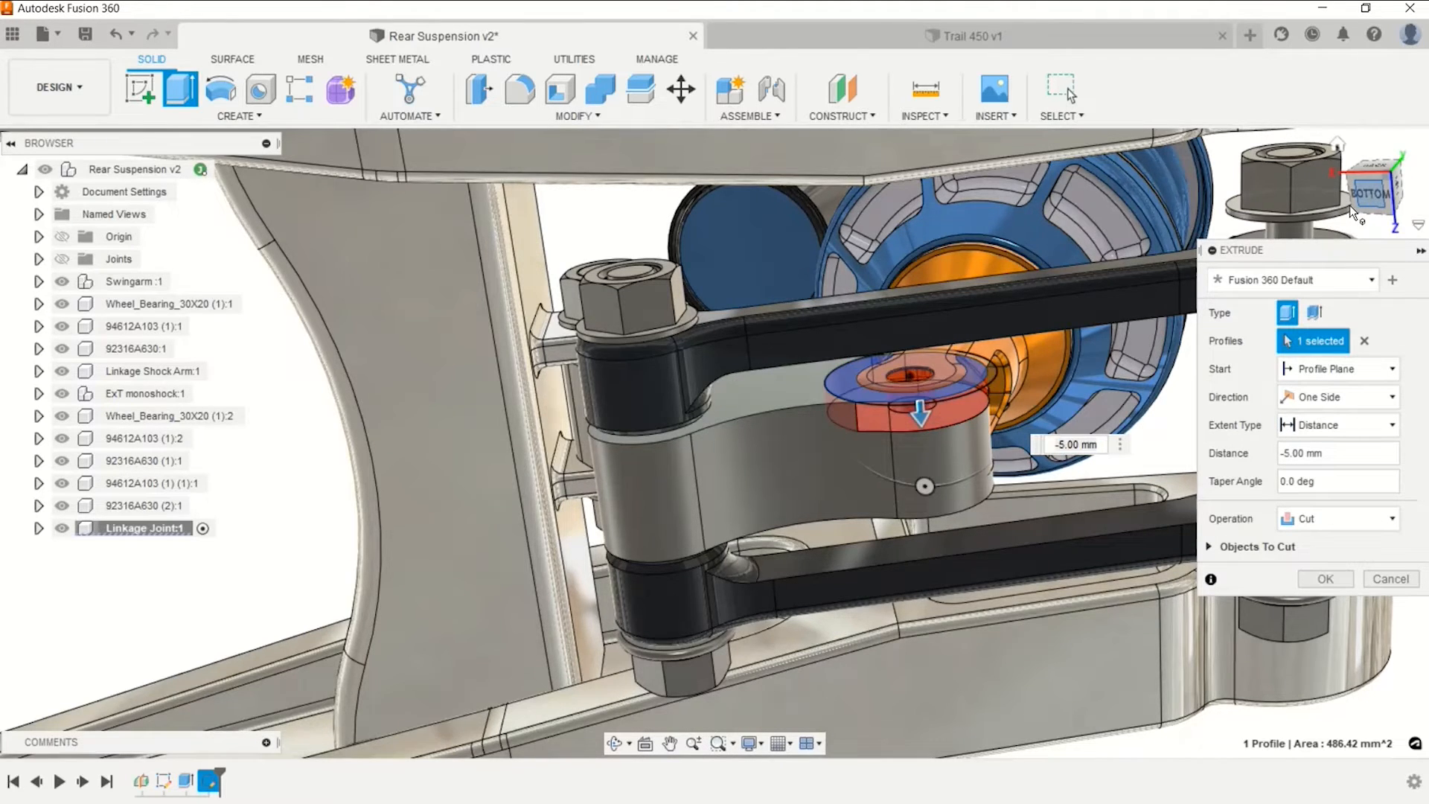
pyautogui.scroll(4, 957, 339)
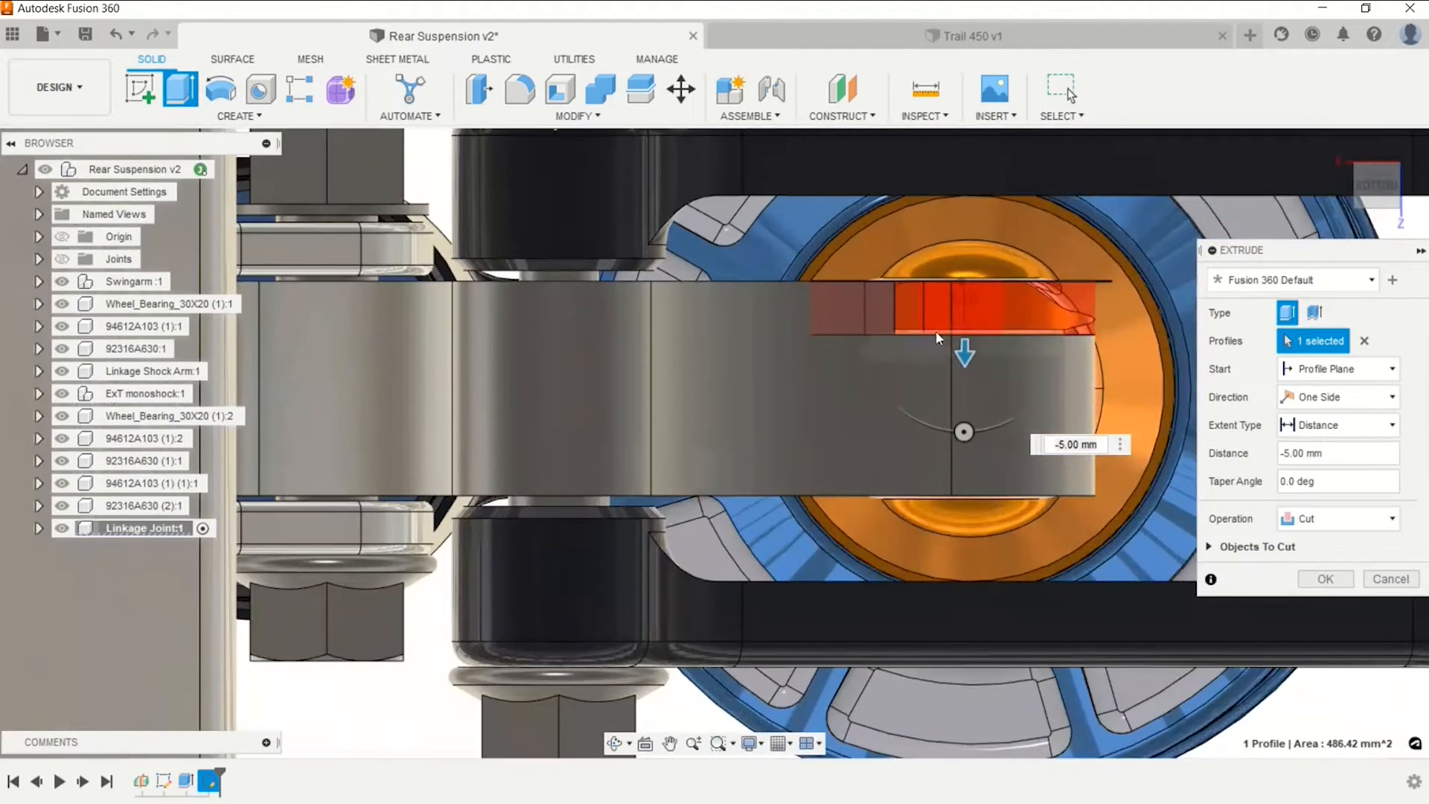
# Exclude the shock body from the objects to cut and complete the cut in the Linkage Joint body only.
pyautogui.click(1206, 547)
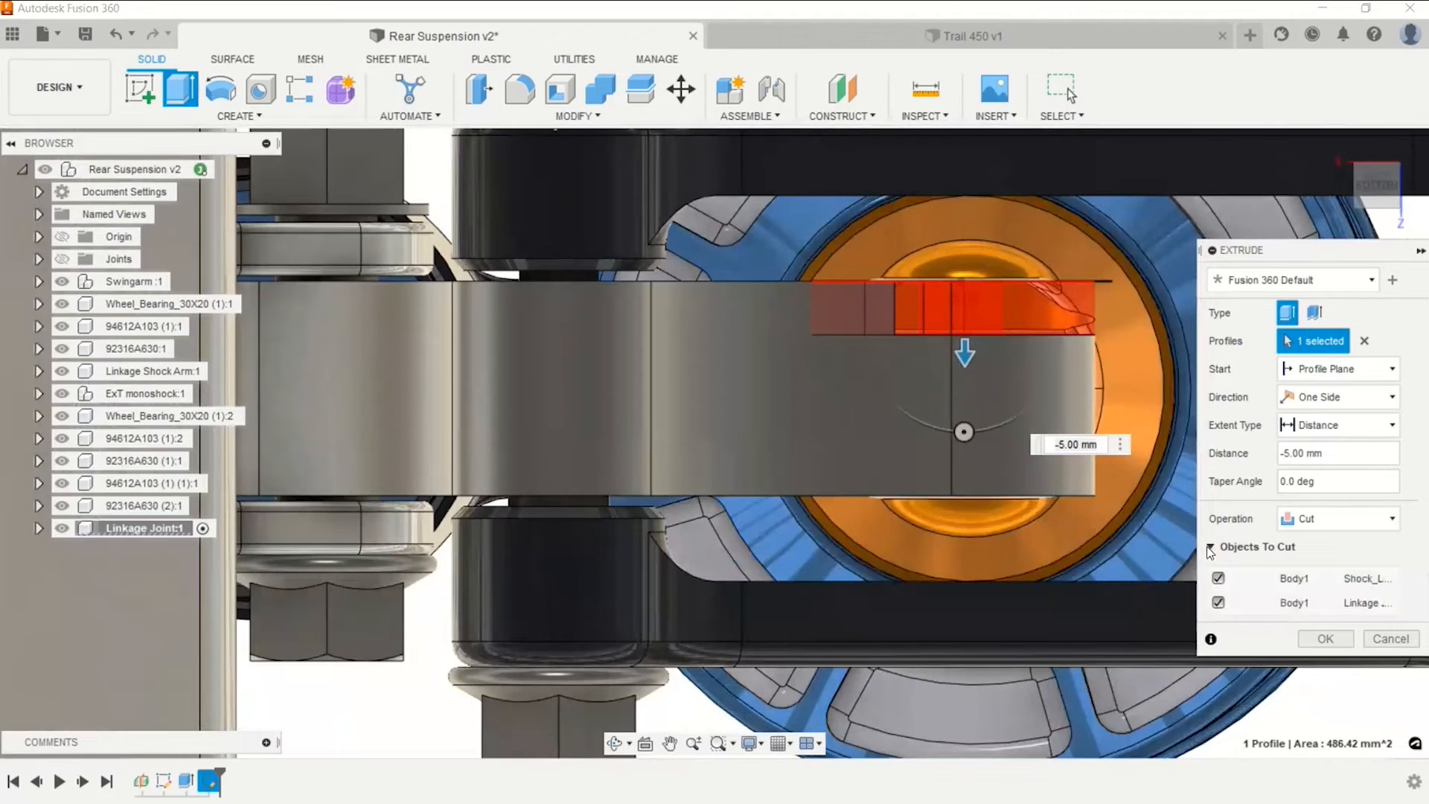
pyautogui.click(1219, 579)
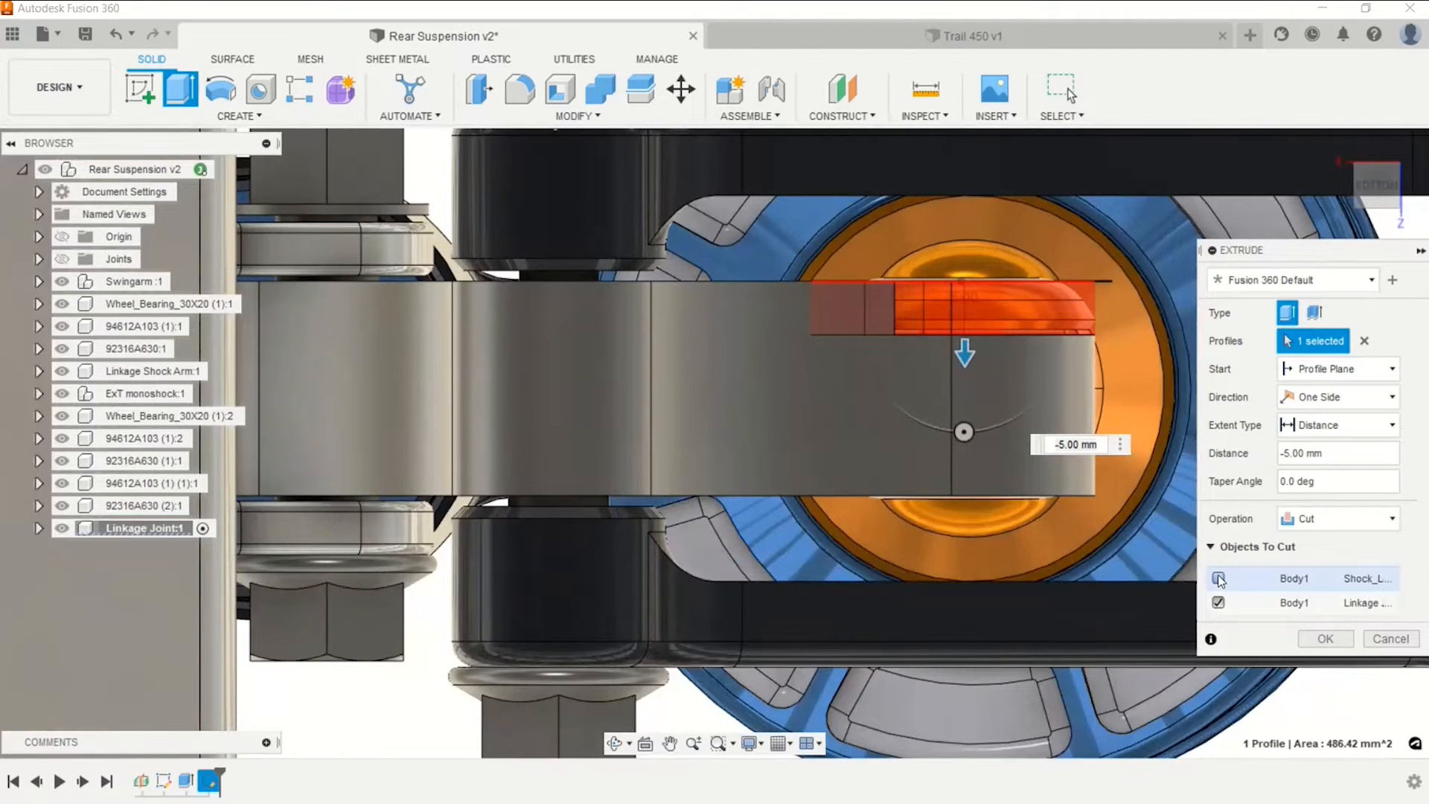
pyautogui.click(1218, 578)
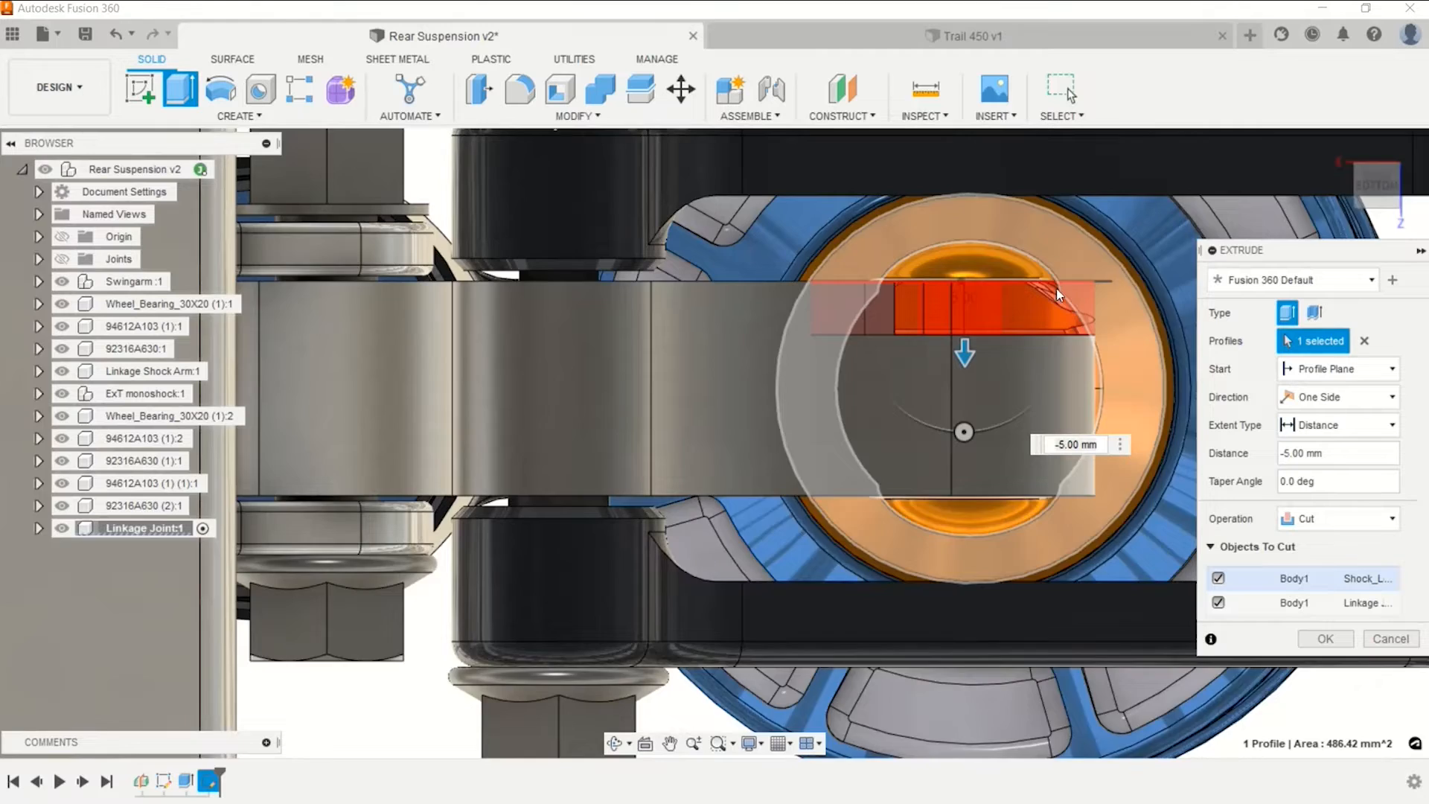
pyautogui.scroll(2, 1065, 335)
pyautogui.click(1218, 578)
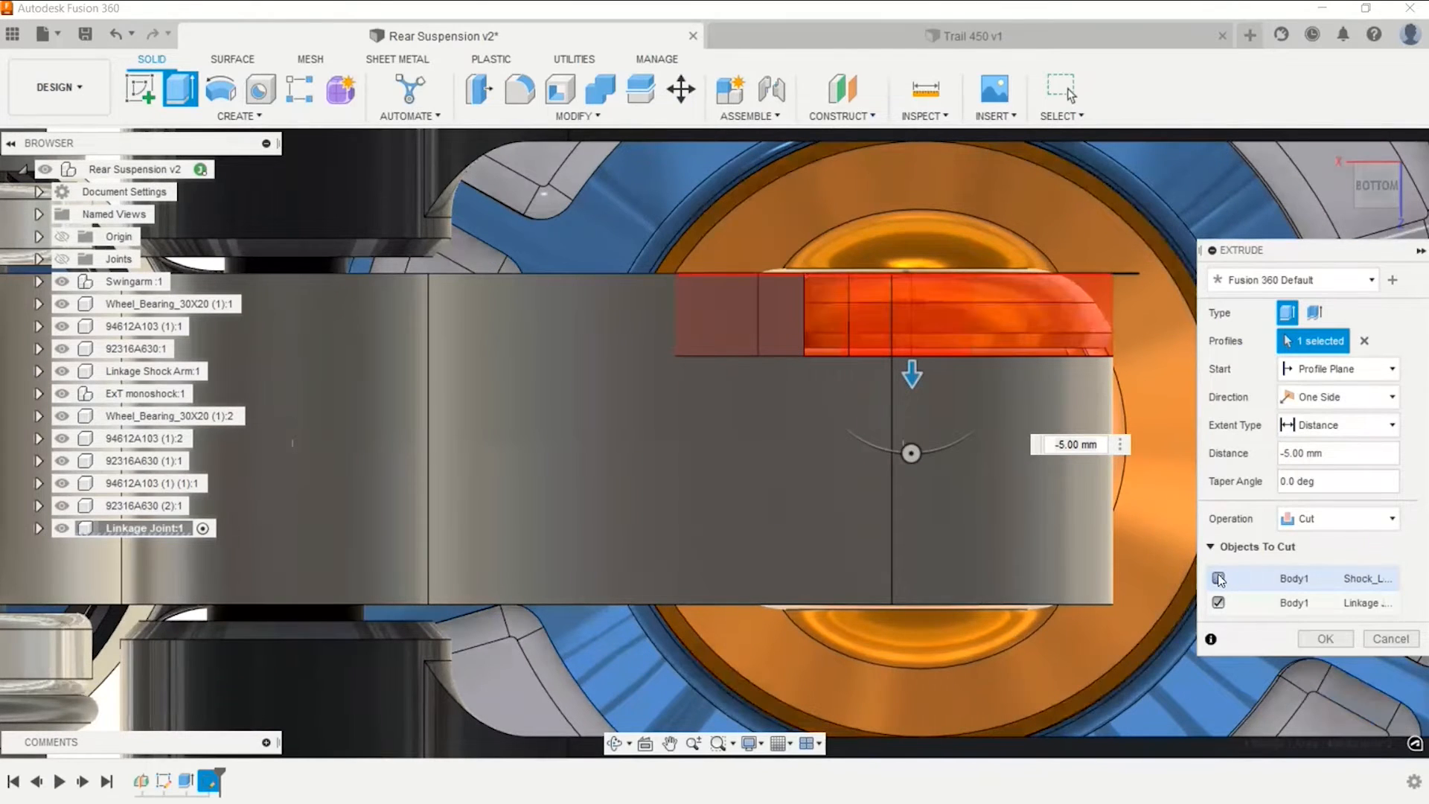
pyautogui.scroll(-1, 1144, 492)
pyautogui.scroll(2, 1096, 372)
pyautogui.keyDown('shift'); pyautogui.moveTo(1096, 371); pyautogui.dragTo(1019, 421, button='middle'); pyautogui.keyUp('shift')
pyautogui.moveTo(1019, 420); pyautogui.dragTo(900, 443, button='middle')
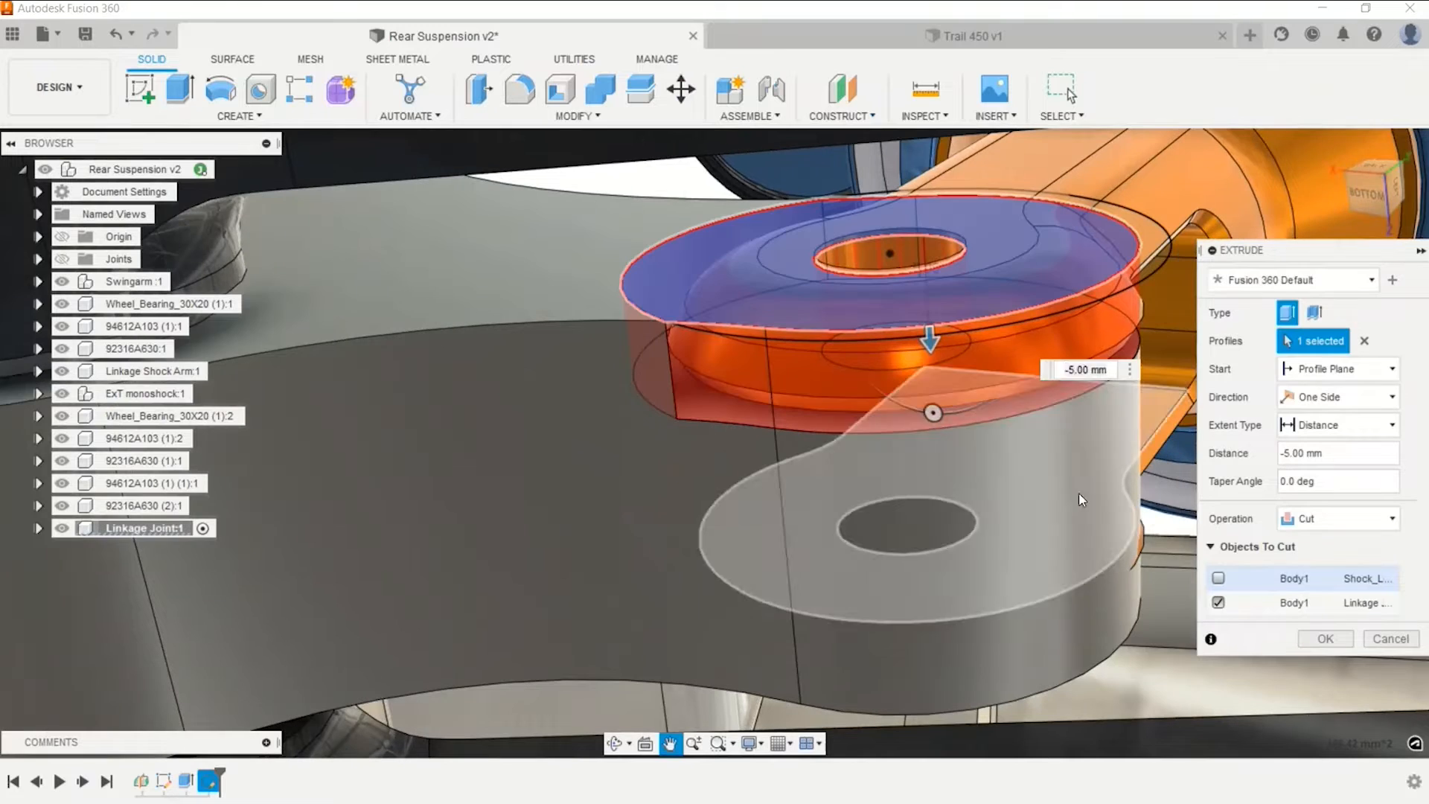
pyautogui.click(1218, 579)
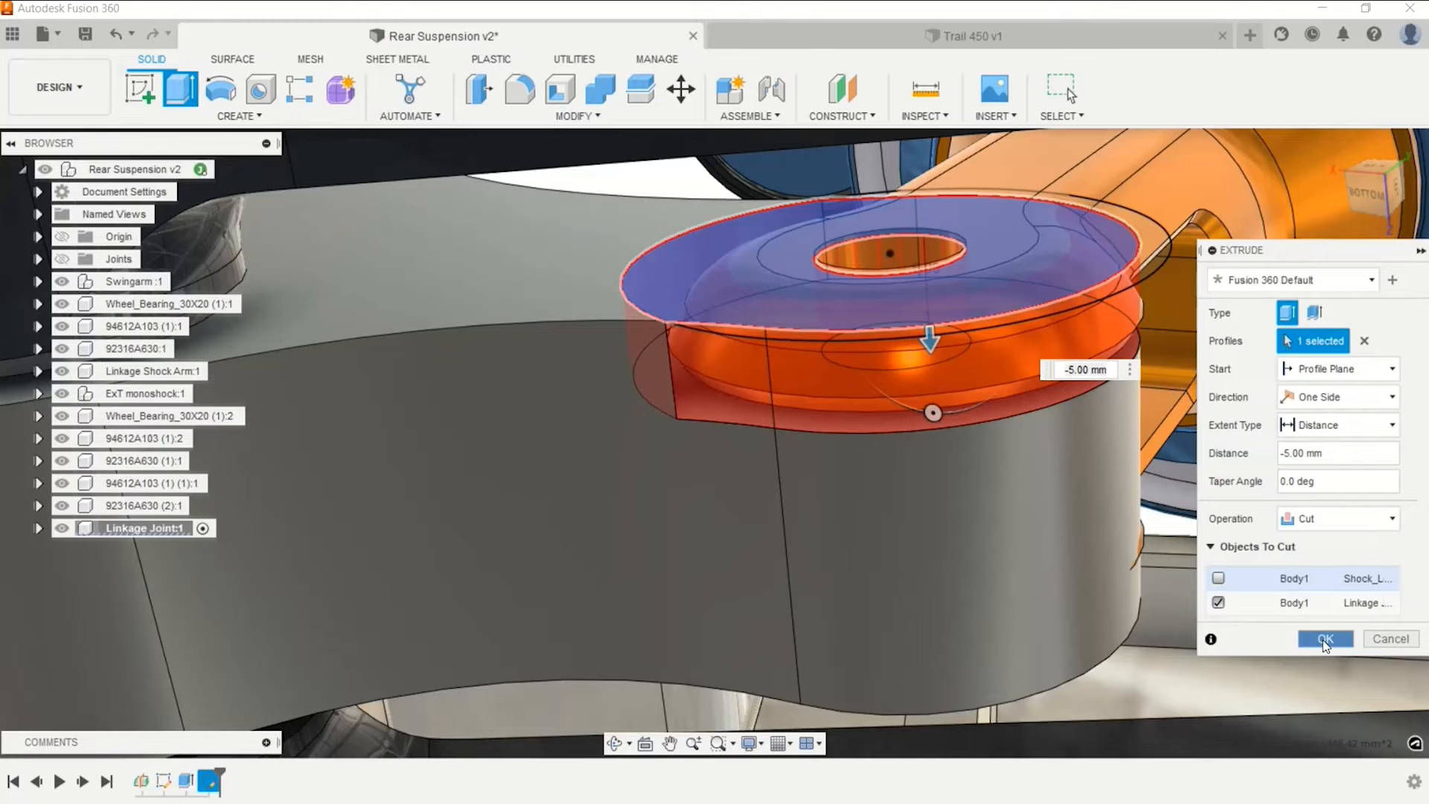
pyautogui.click(1324, 640)
pyautogui.keyDown('shift'); pyautogui.moveTo(1121, 482); pyautogui.dragTo(989, 497, button='middle'); pyautogui.keyUp('shift')
pyautogui.keyDown('shift'); pyautogui.moveTo(871, 489); pyautogui.dragTo(869, 488, button='middle'); pyautogui.keyUp('shift')
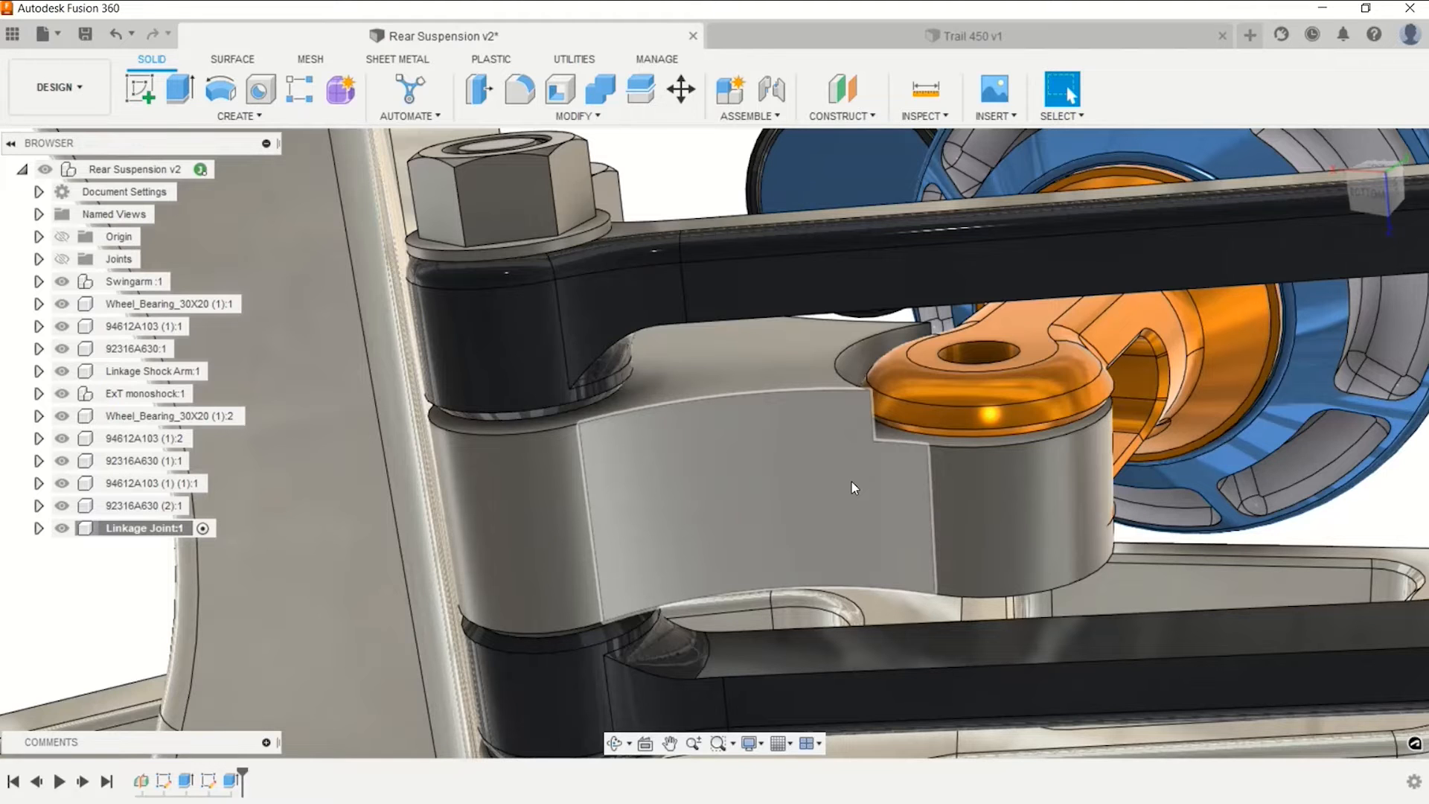
# Activate the top-level Rear Suspension component and inspect the linkage within the full assembly.
pyautogui.scroll(-5, 718, 234)
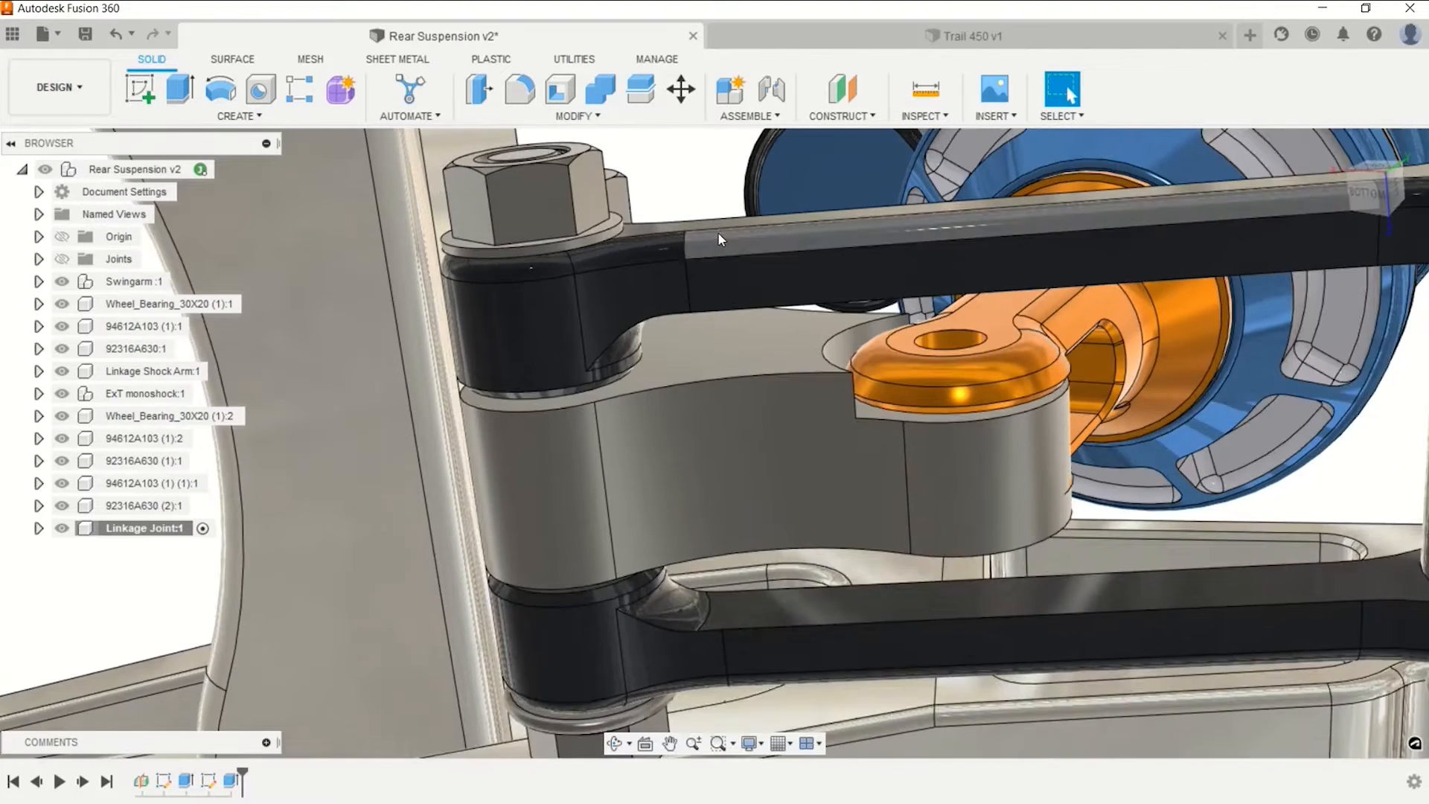
pyautogui.keyDown('shift'); pyautogui.moveTo(719, 239); pyautogui.dragTo(791, 372, button='middle'); pyautogui.keyUp('shift')
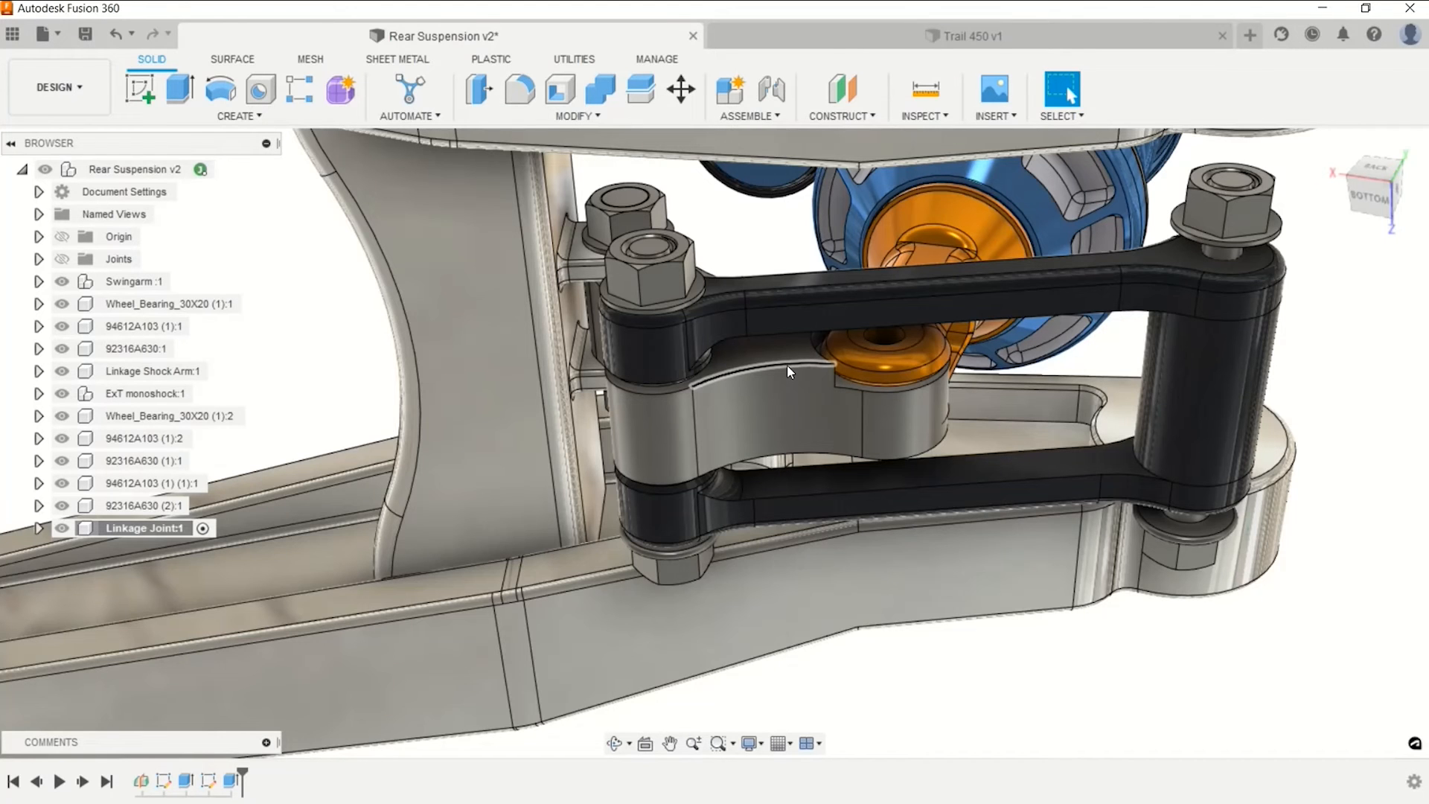
pyautogui.scroll(-2, 783, 367)
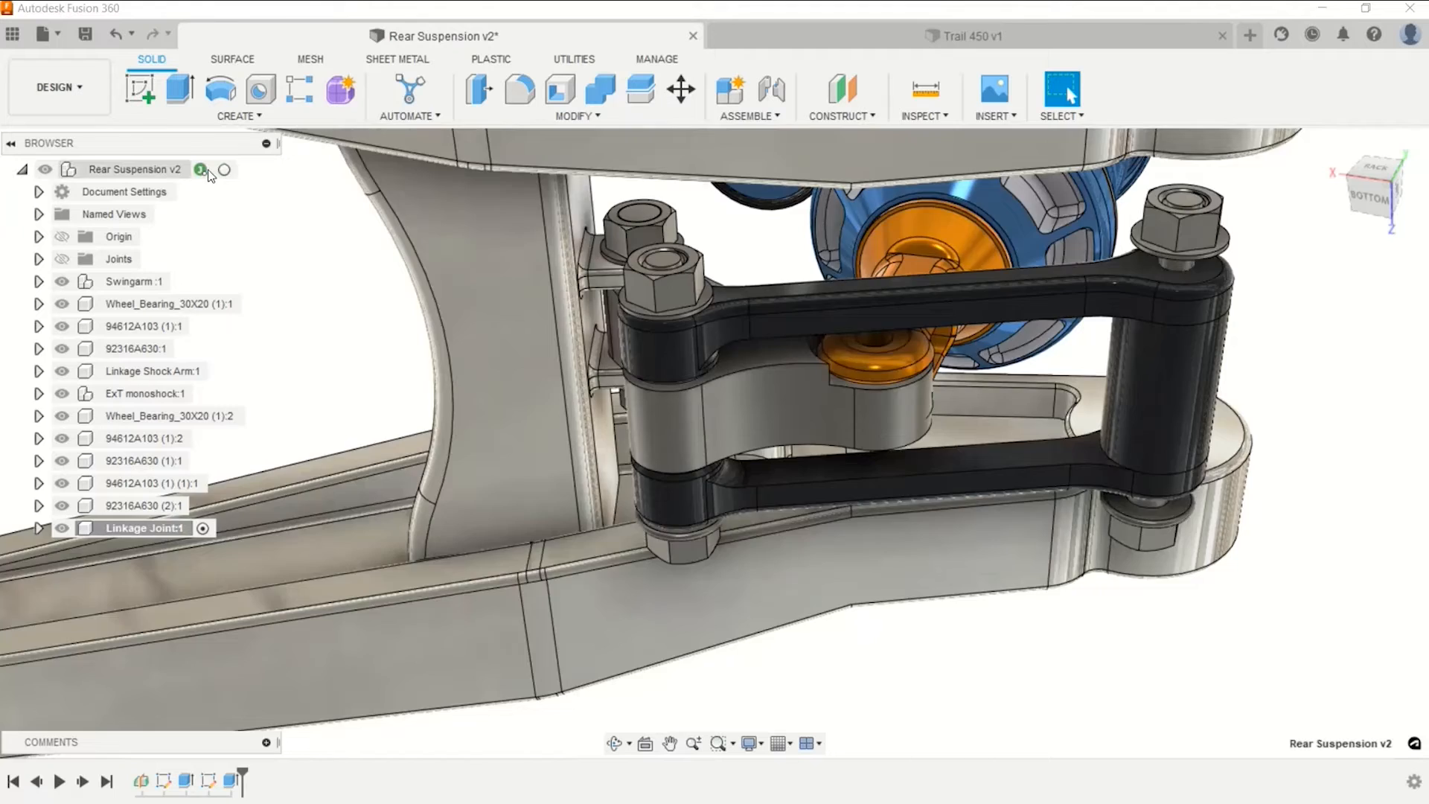
pyautogui.click(235, 169)
pyautogui.scroll(-3, 333, 269)
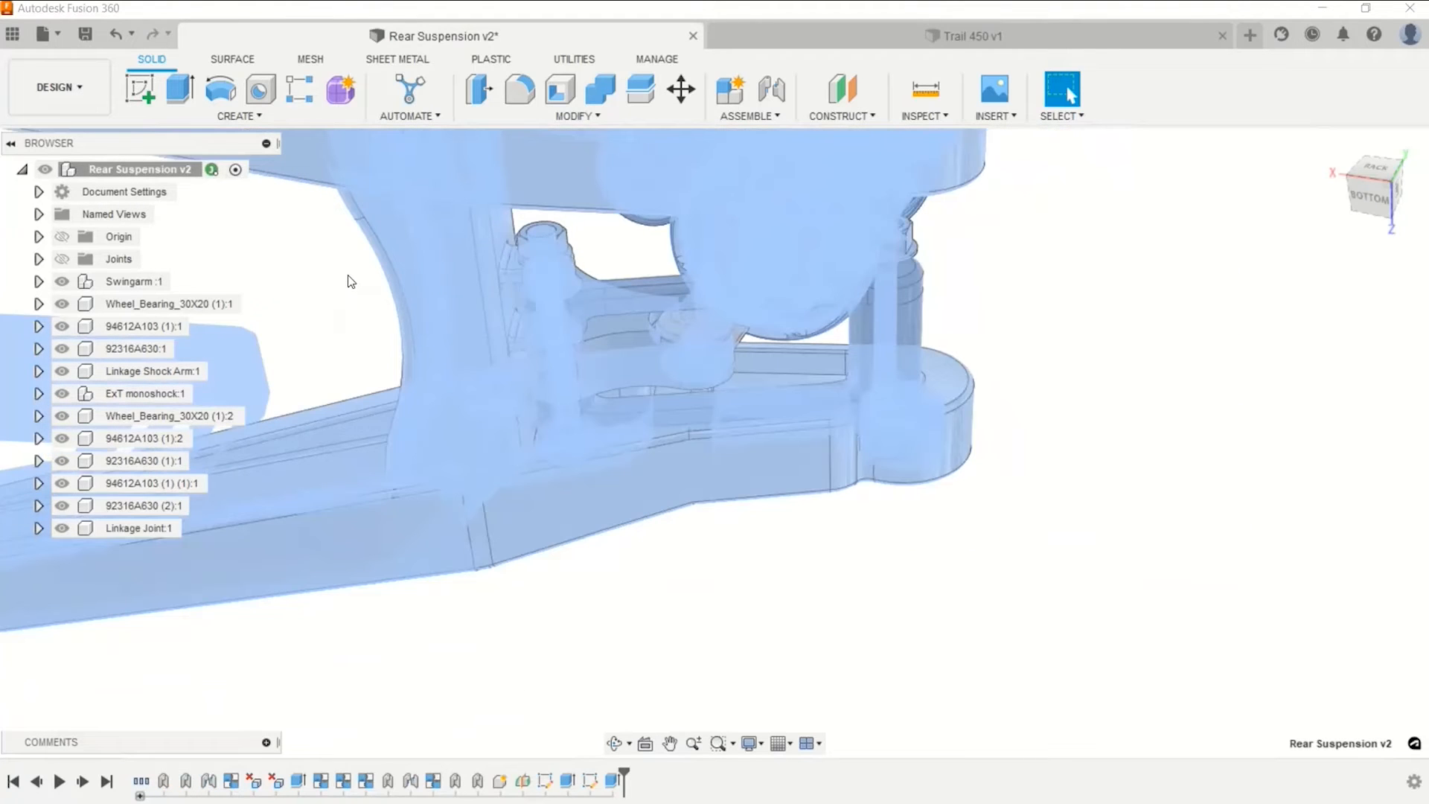
pyautogui.click(694, 460)
pyautogui.click(755, 575)
pyautogui.keyDown('shift'); pyautogui.moveTo(759, 578); pyautogui.dragTo(810, 588, button='middle'); pyautogui.keyUp('shift')
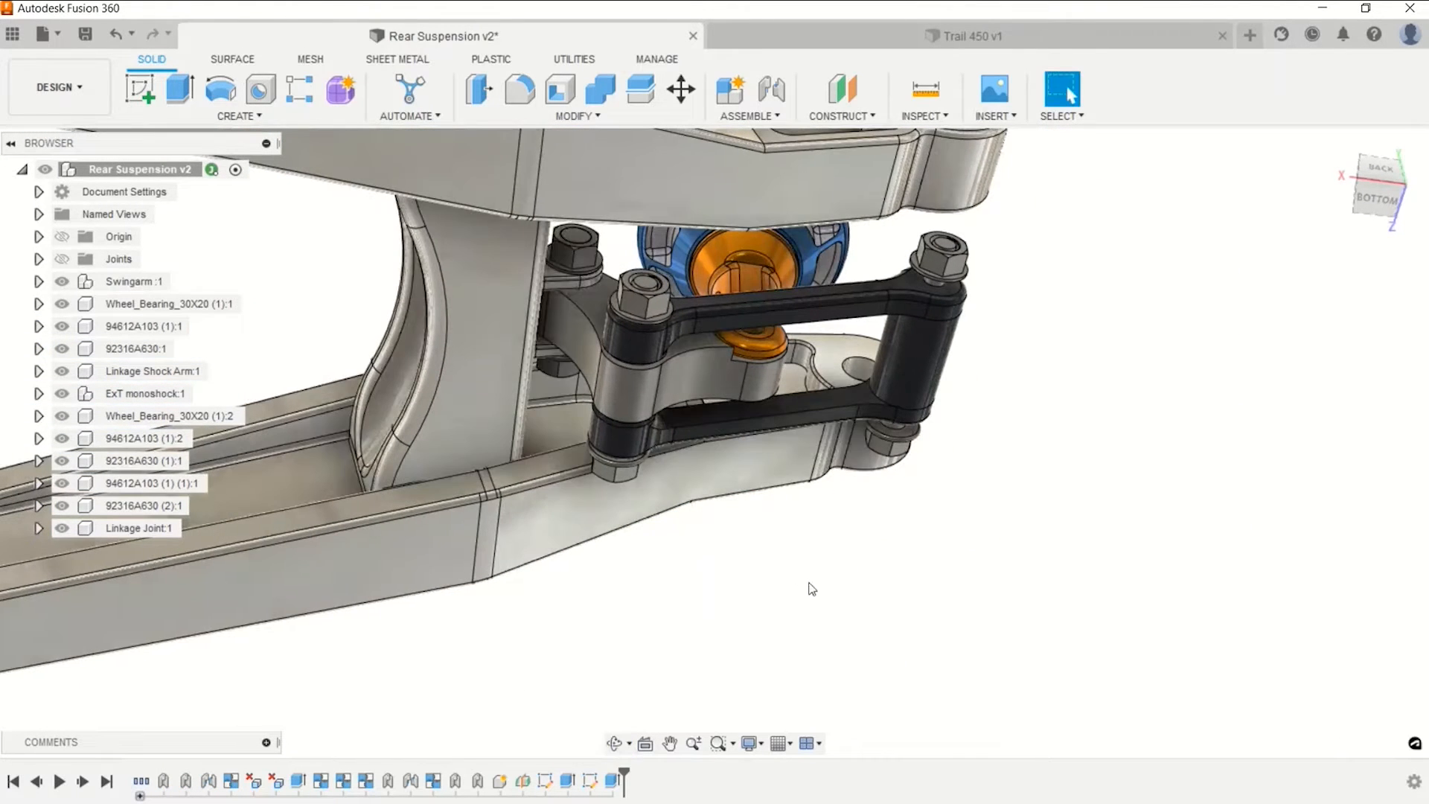
pyautogui.keyDown('shift'); pyautogui.moveTo(719, 614); pyautogui.dragTo(773, 613, button='middle'); pyautogui.keyUp('shift')
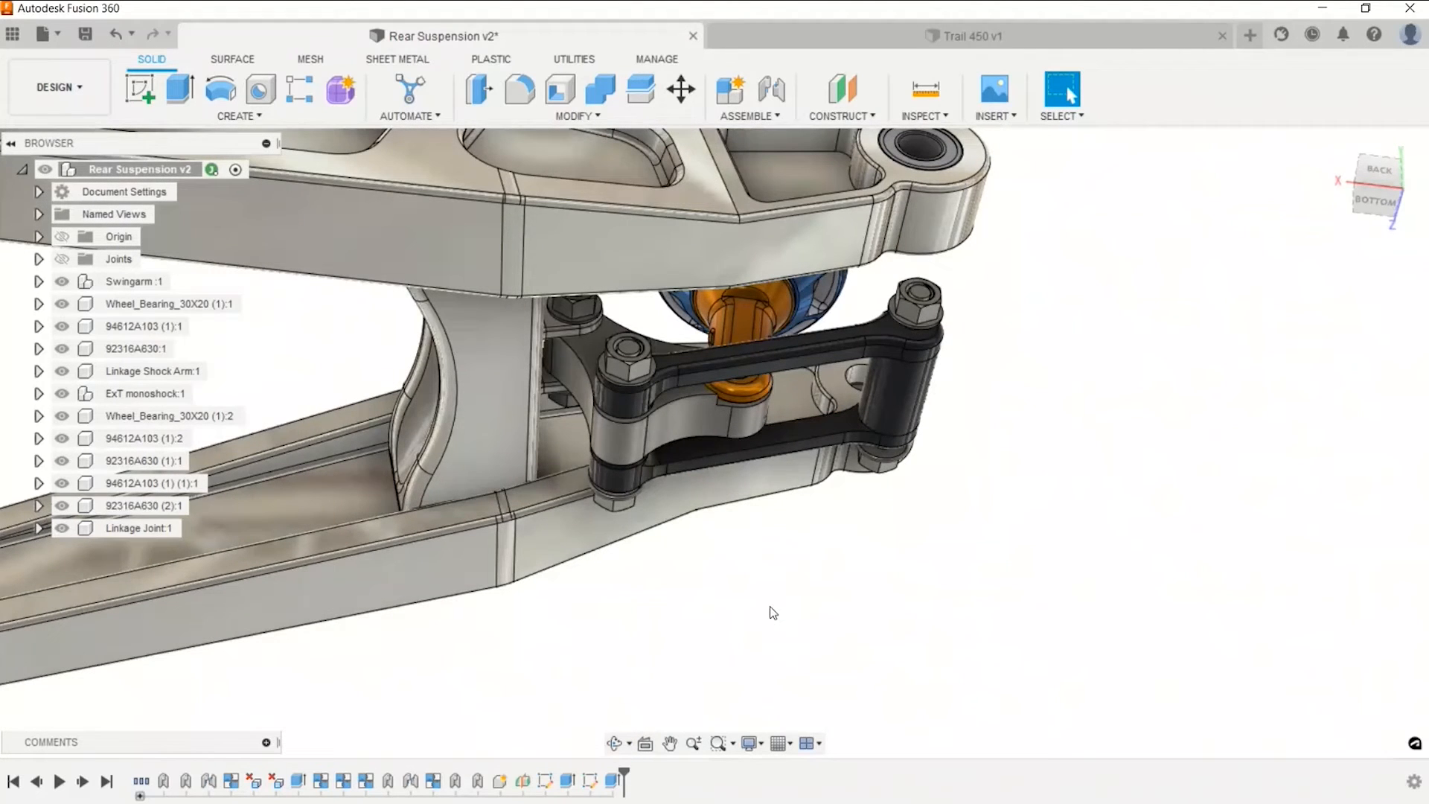
# Pull the Linkage Shock Arm away from the Linkage Joint to test its motion, and revert its position.
pyautogui.click(708, 362)
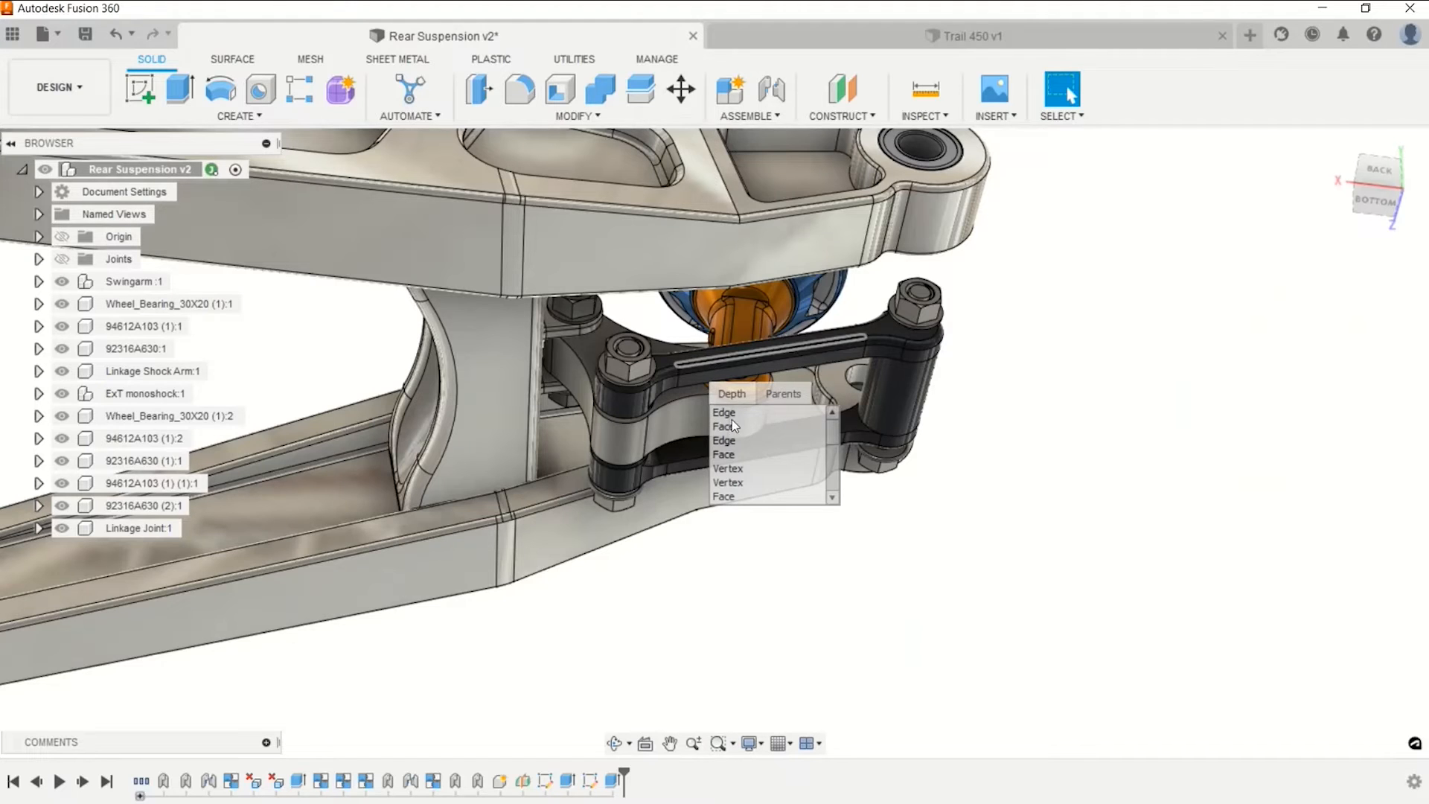
pyautogui.moveTo(695, 354); pyautogui.dragTo(716, 435)
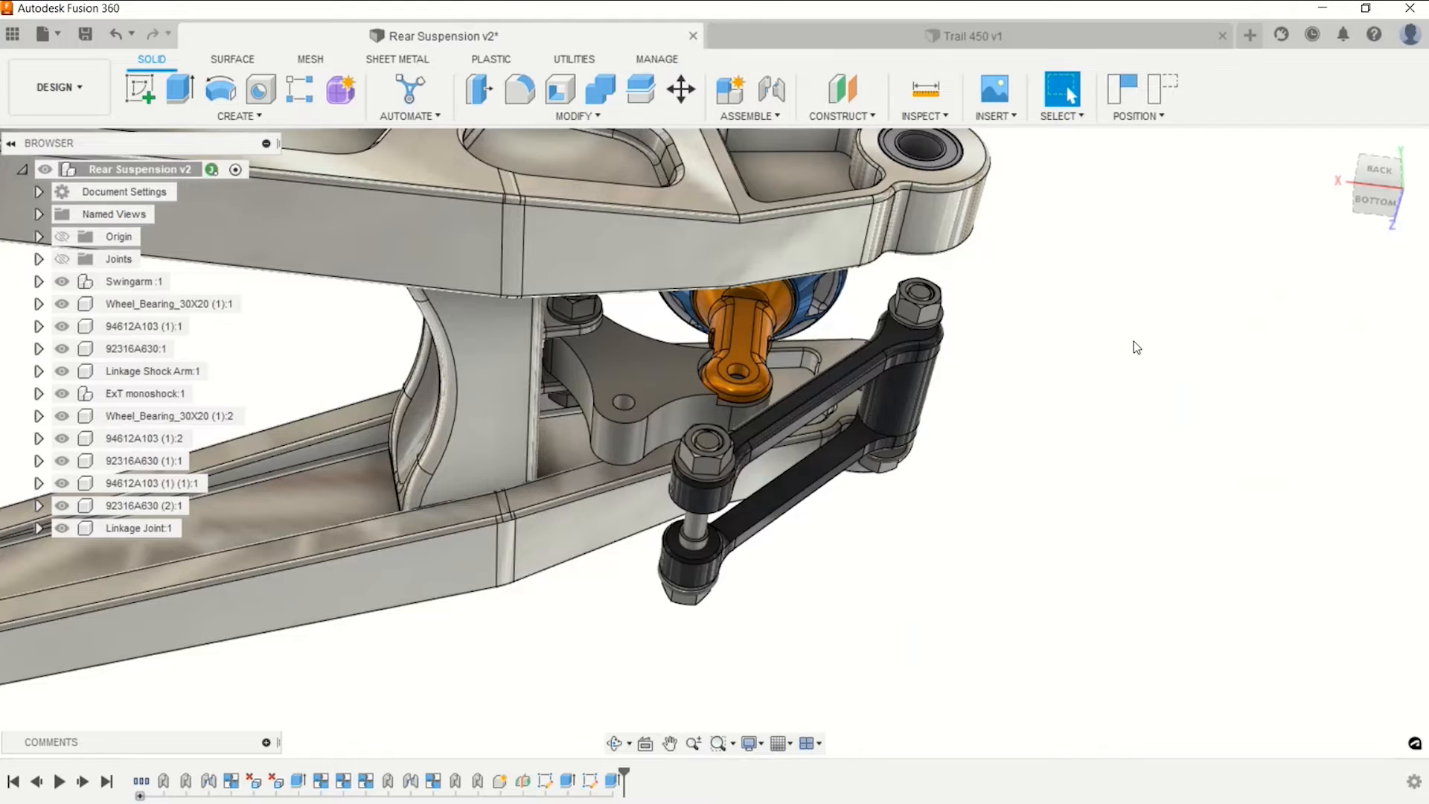
pyautogui.click(1163, 89)
# Add an as-built revolute joint between the Linkage Joint and the ExT monoshock's mounting eye, centred on the shock bolt hole.
pyautogui.moveTo(774, 548); pyautogui.dragTo(810, 571, button='middle')
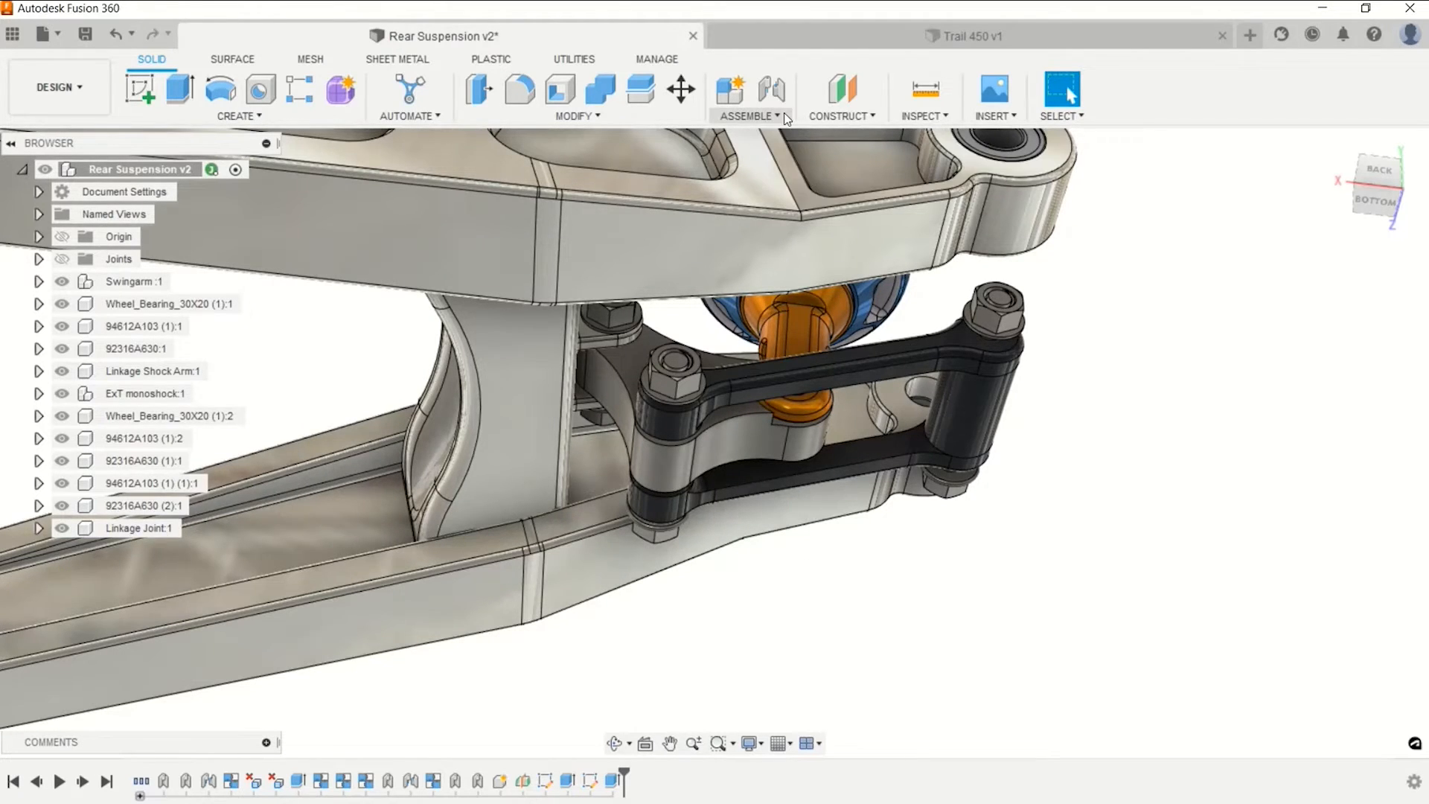
pyautogui.click(749, 116)
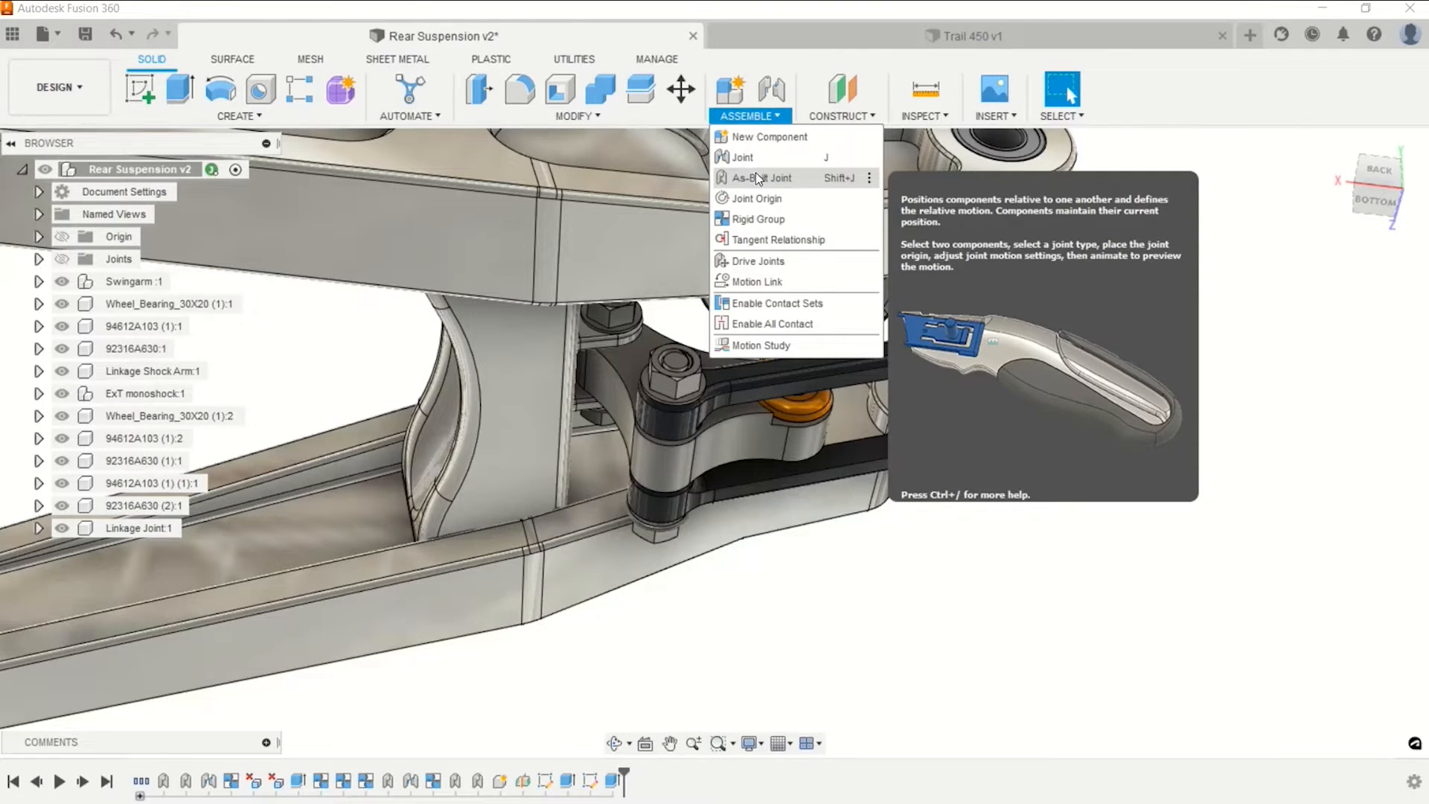
pyautogui.click(759, 177)
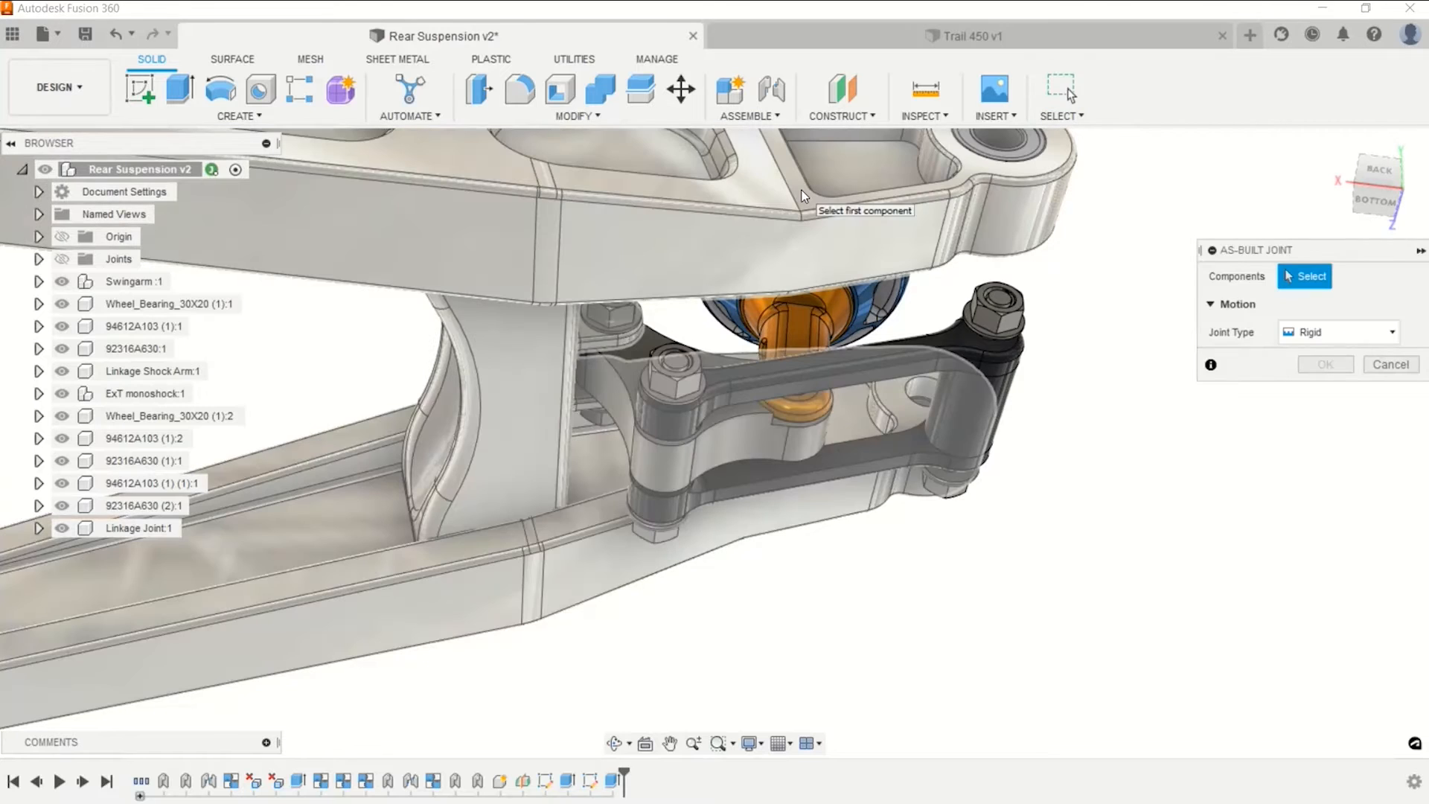
pyautogui.click(711, 451)
pyautogui.scroll(2, 667, 475)
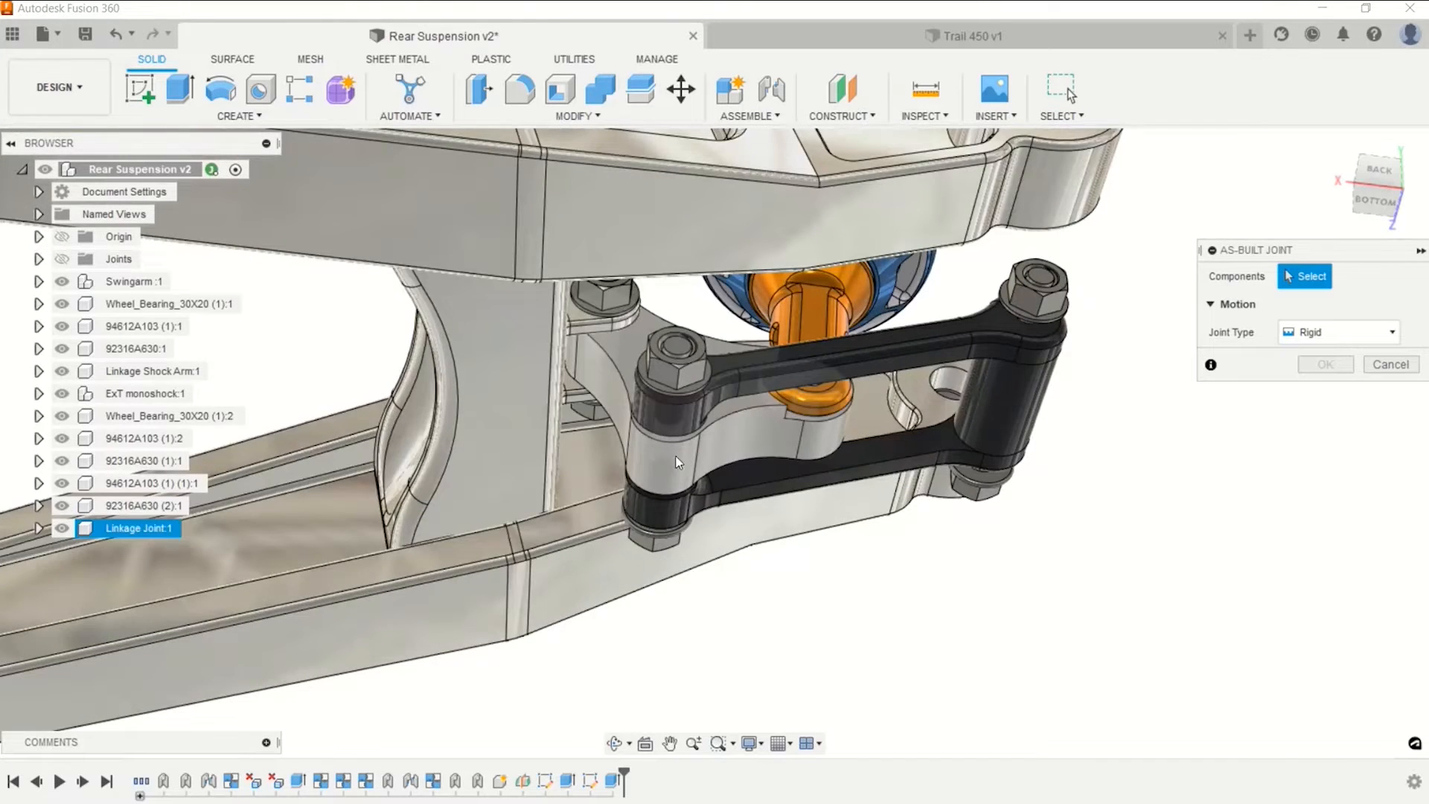
pyautogui.scroll(3, 822, 434)
pyautogui.click(819, 439)
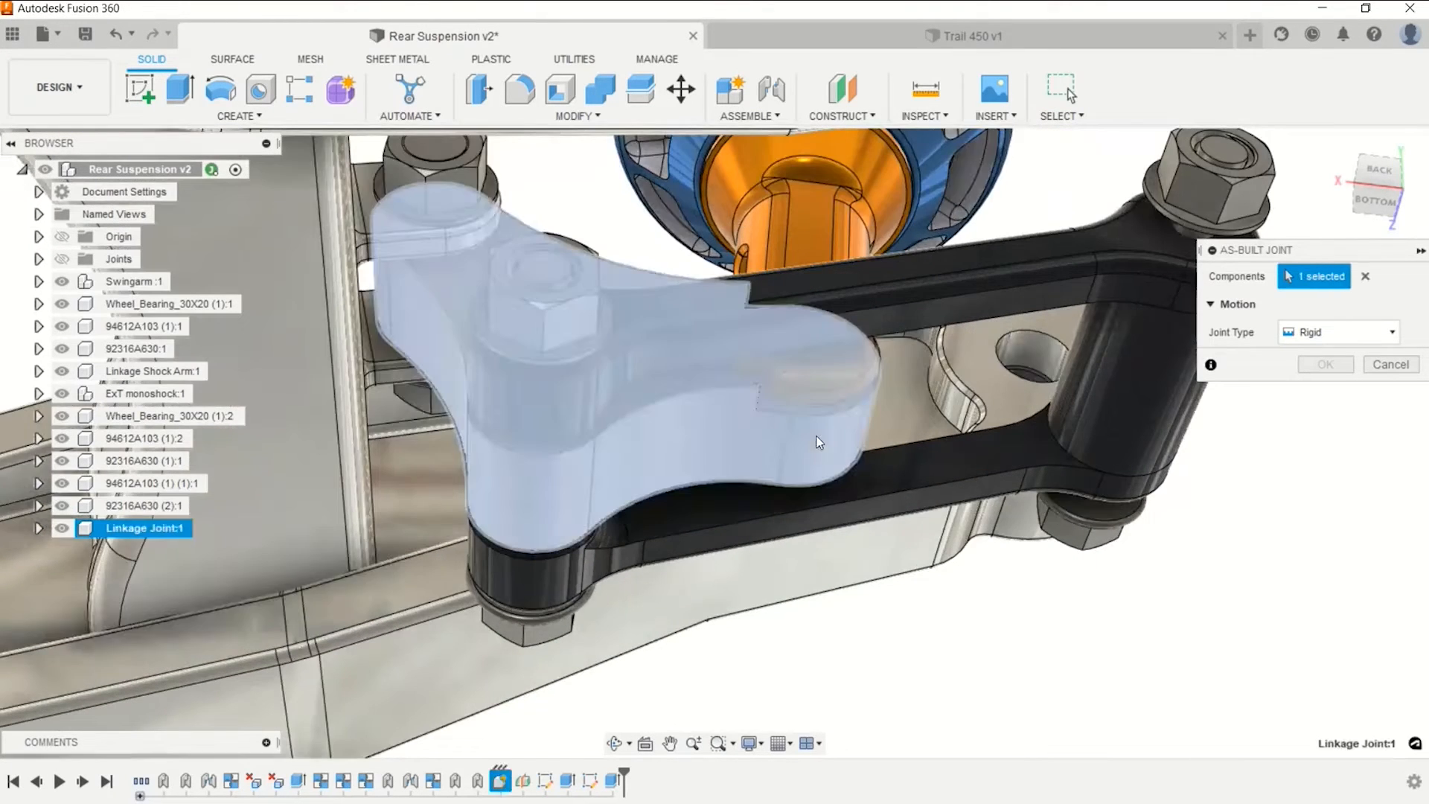
pyautogui.click(856, 369)
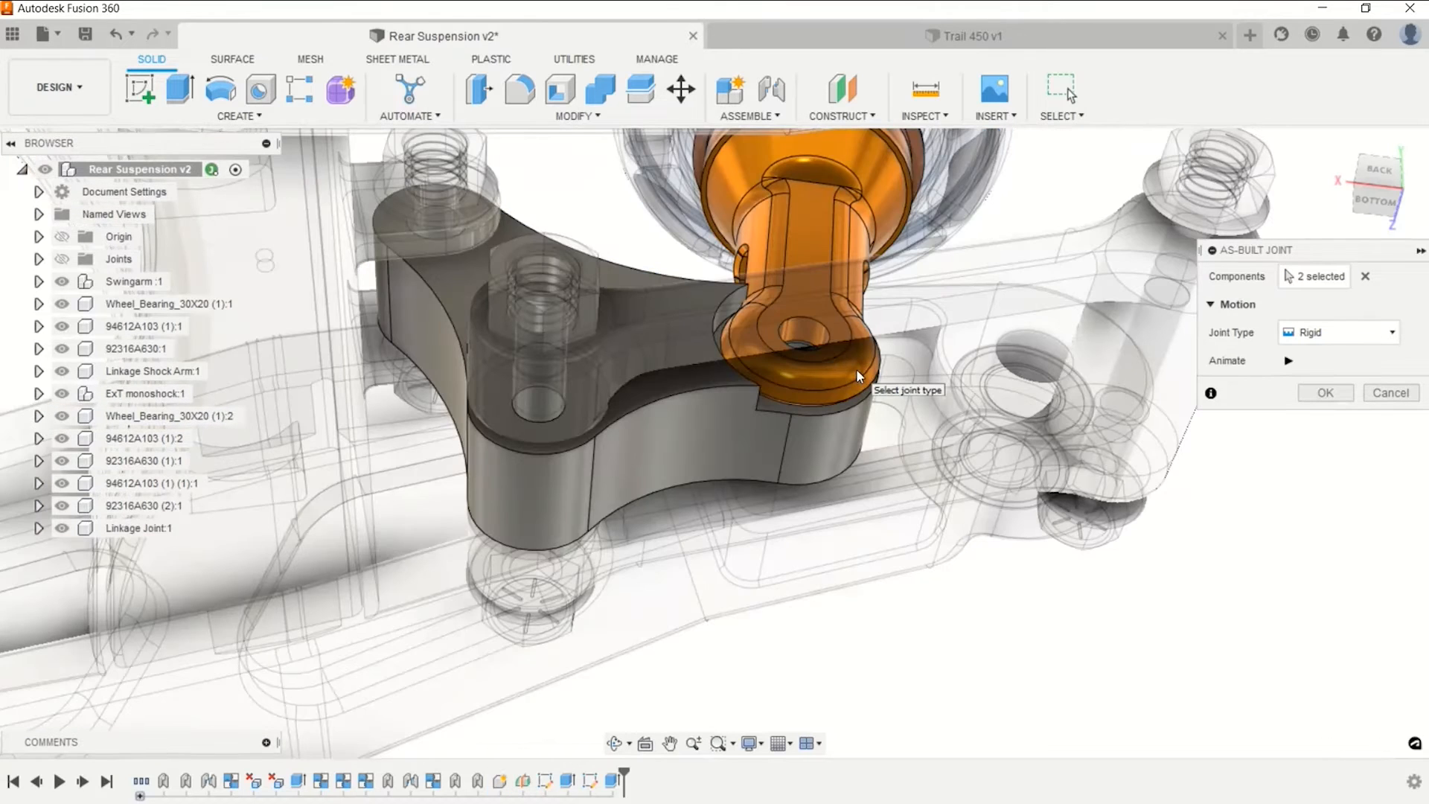
pyautogui.click(1365, 332)
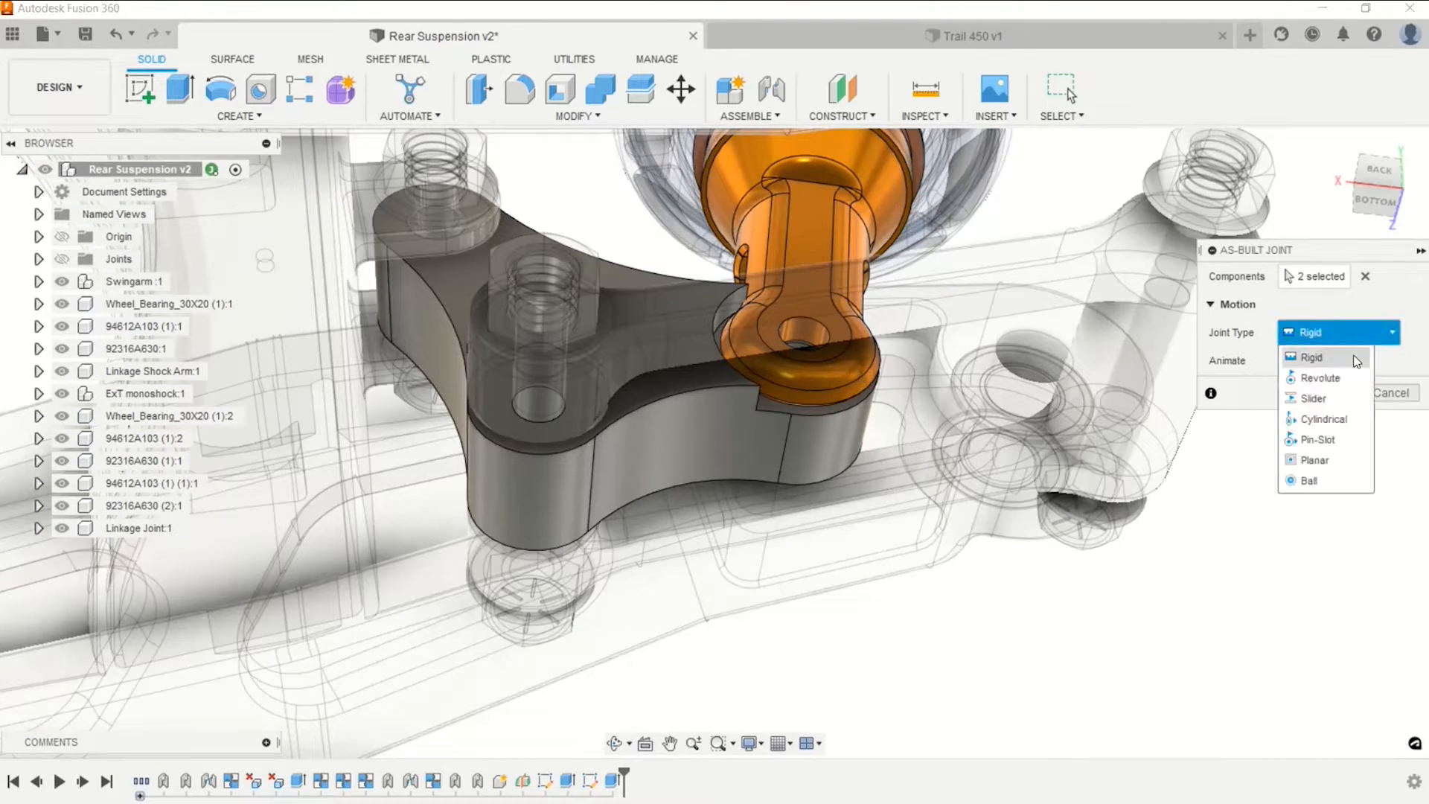
pyautogui.click(1340, 378)
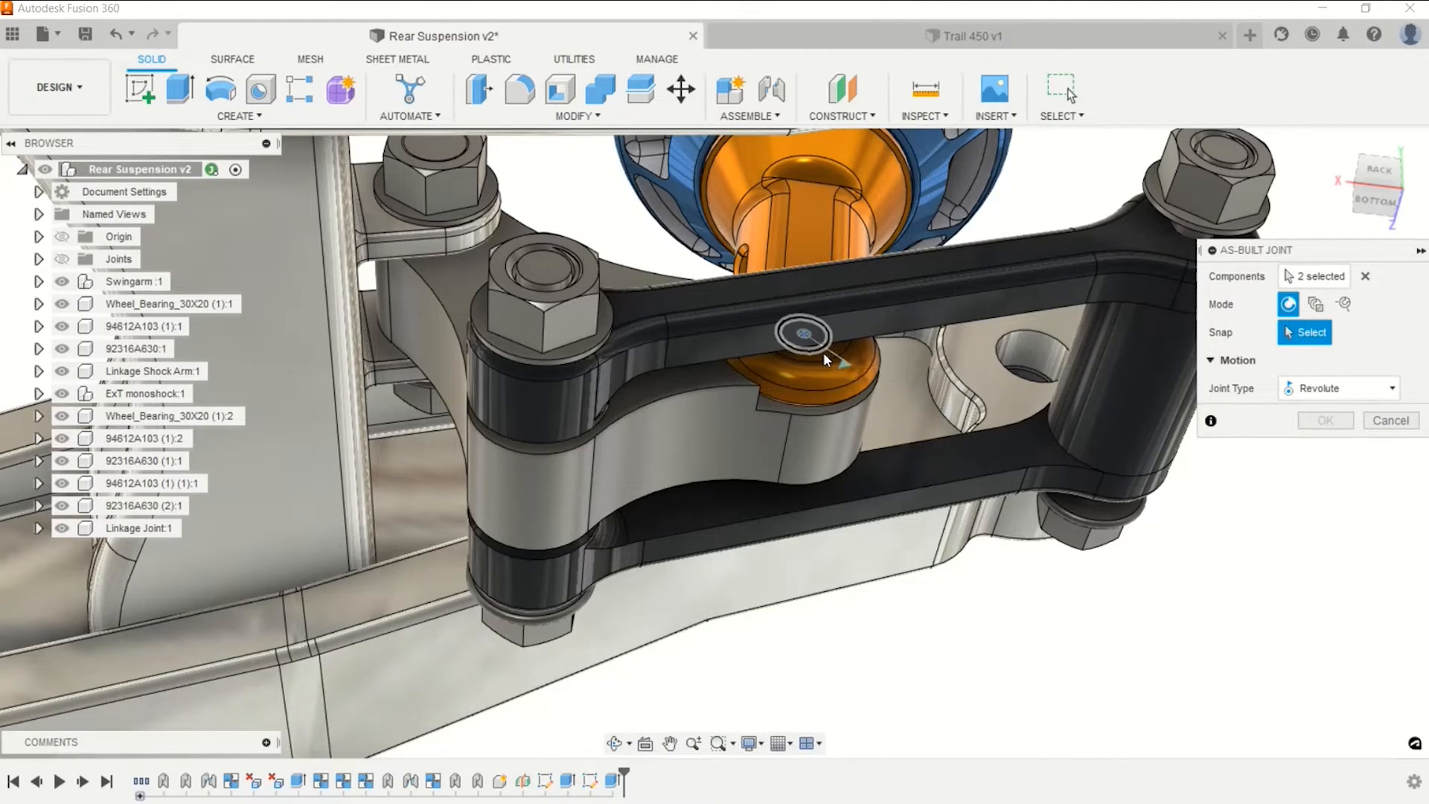
pyautogui.click(823, 351)
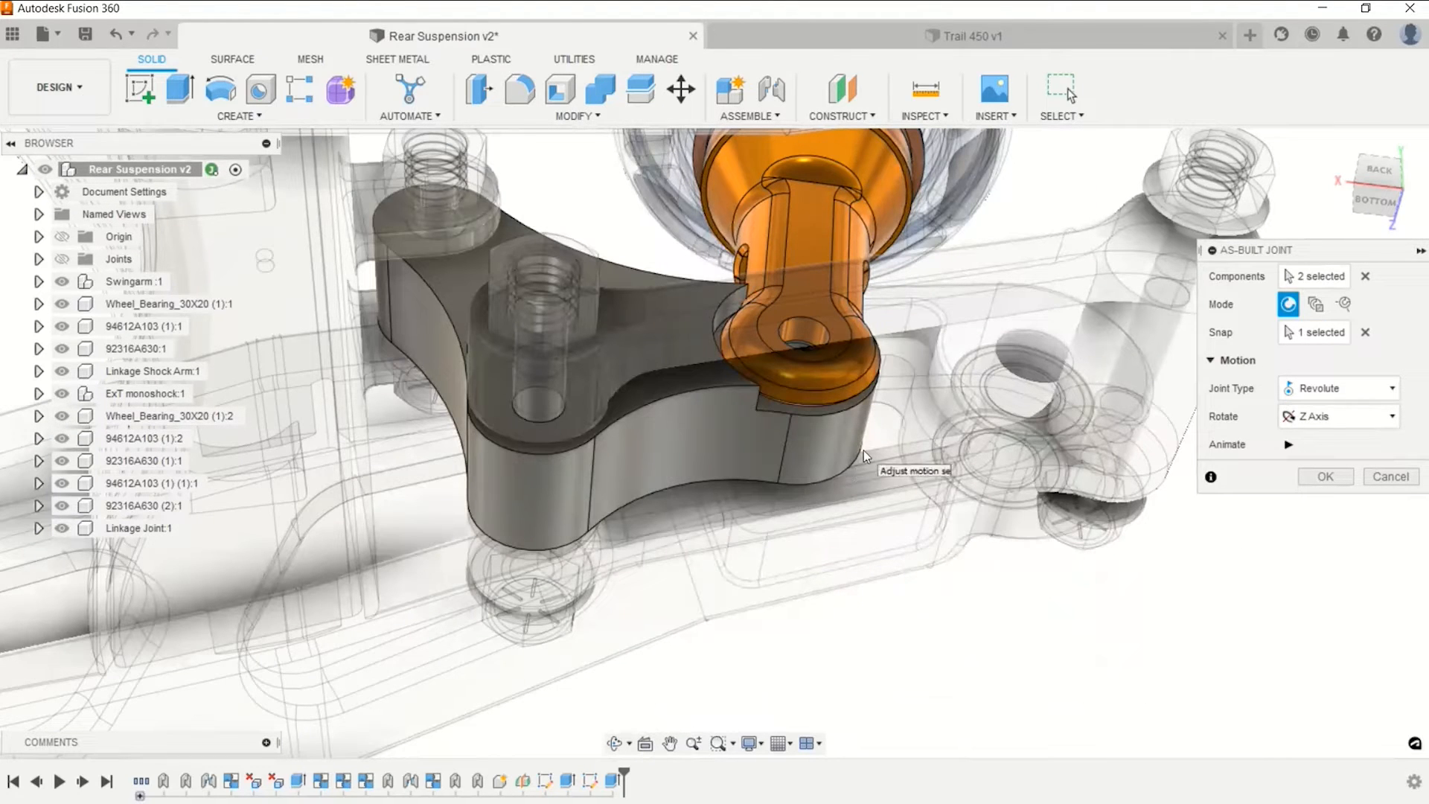
pyautogui.click(1324, 478)
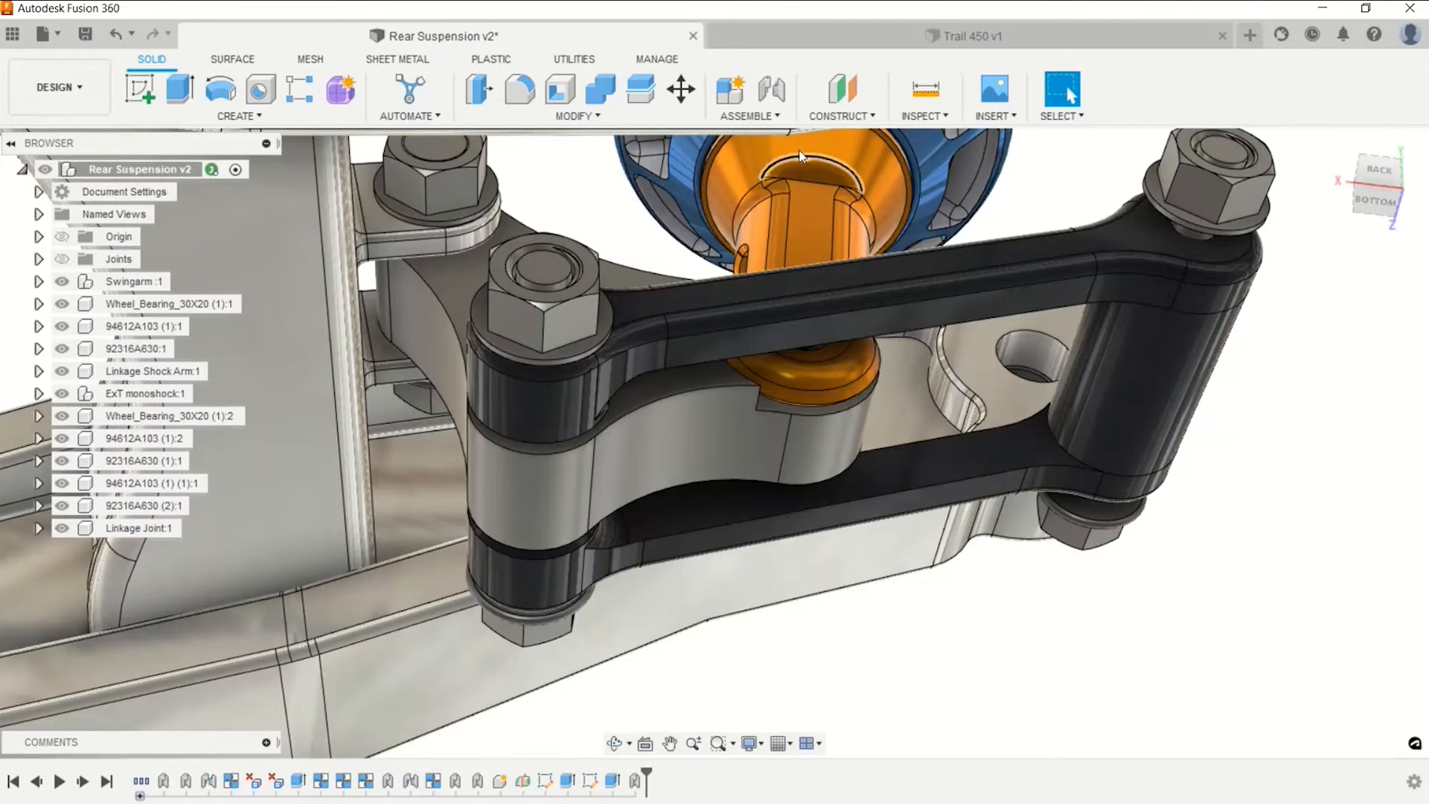
# Add an as-built revolute joint between the Linkage Joint and the Linkage Shock Arm, centred on the arm's cylindrical boss at their shared bolt.
pyautogui.click(779, 118)
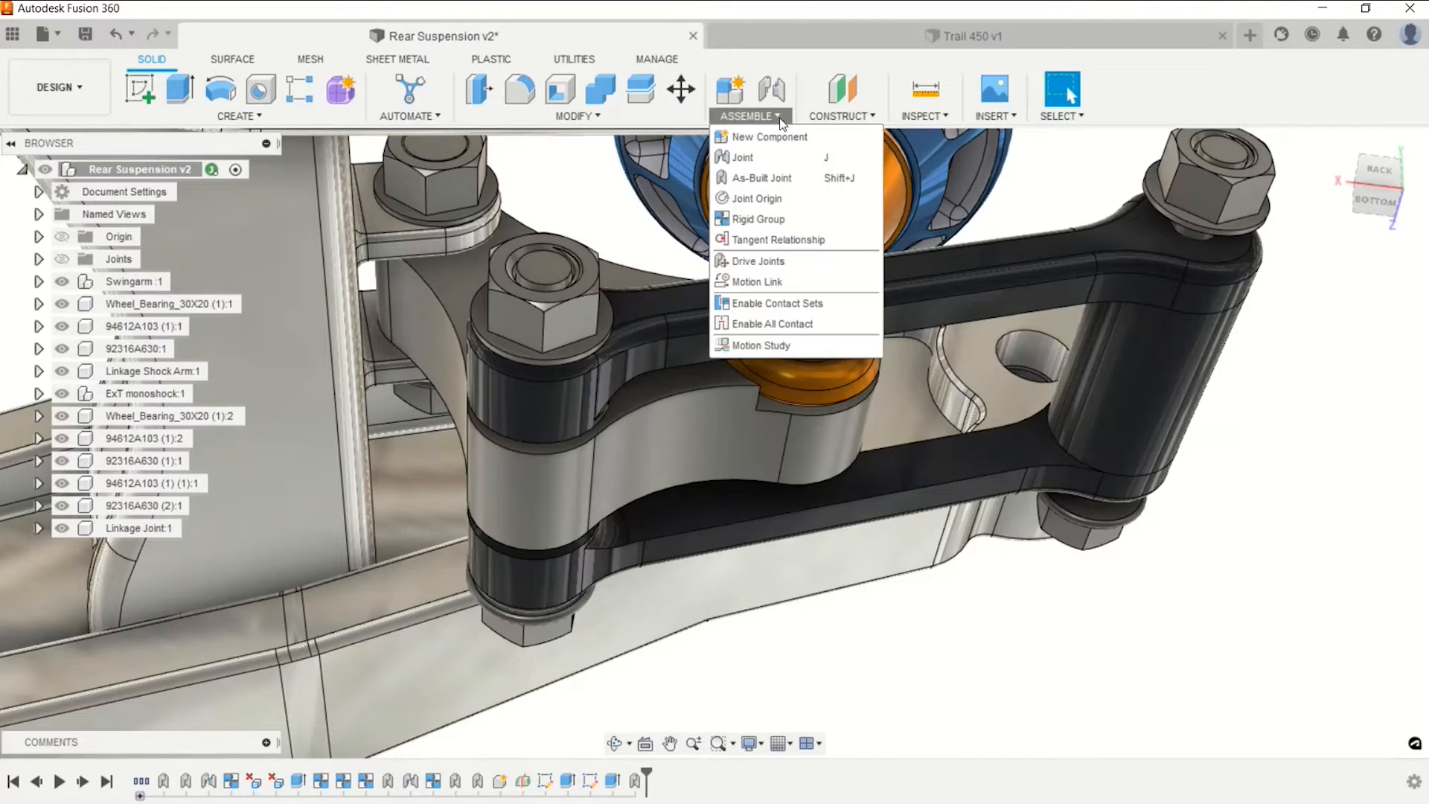
pyautogui.click(763, 178)
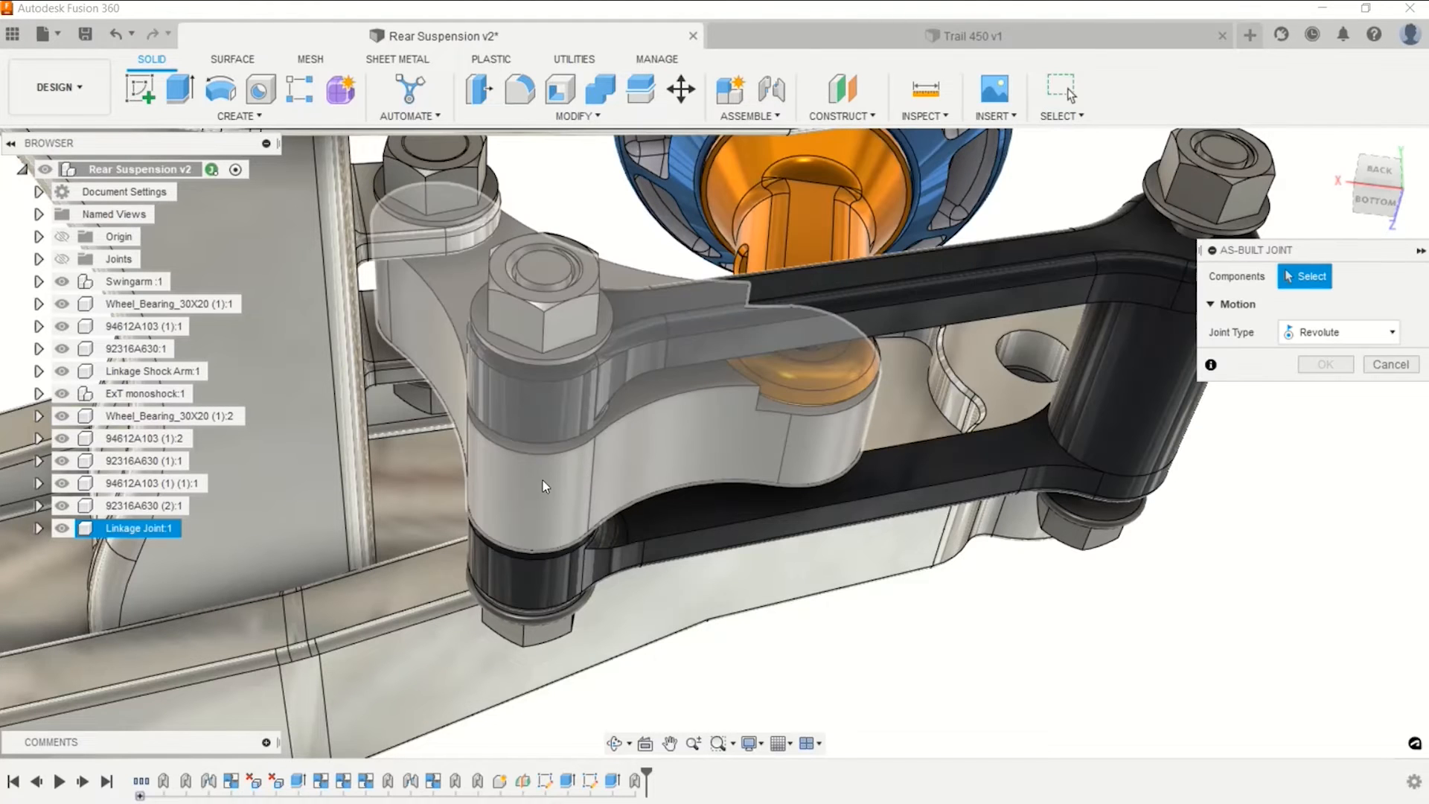
pyautogui.click(543, 481)
pyautogui.click(549, 399)
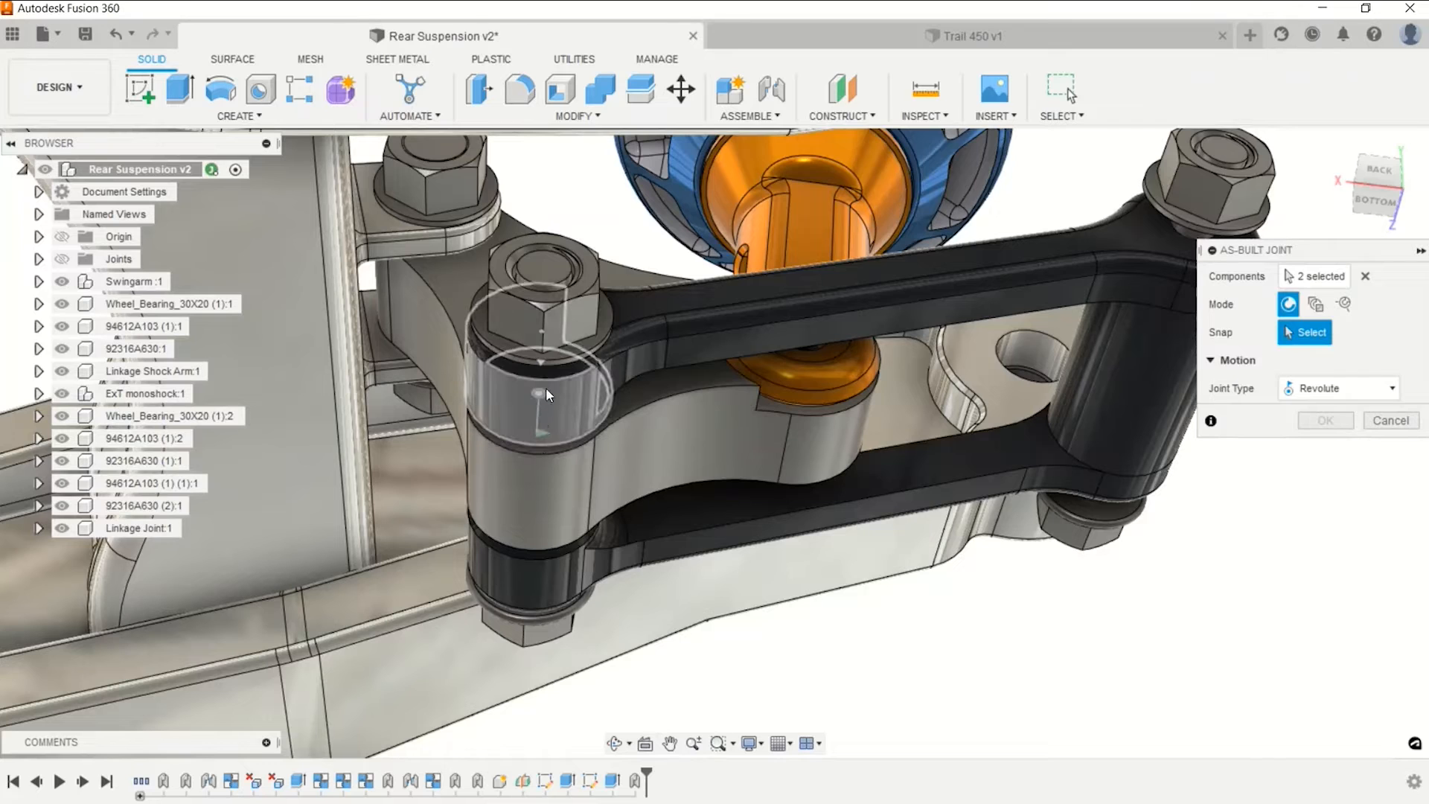
pyautogui.click(538, 447)
pyautogui.click(539, 426)
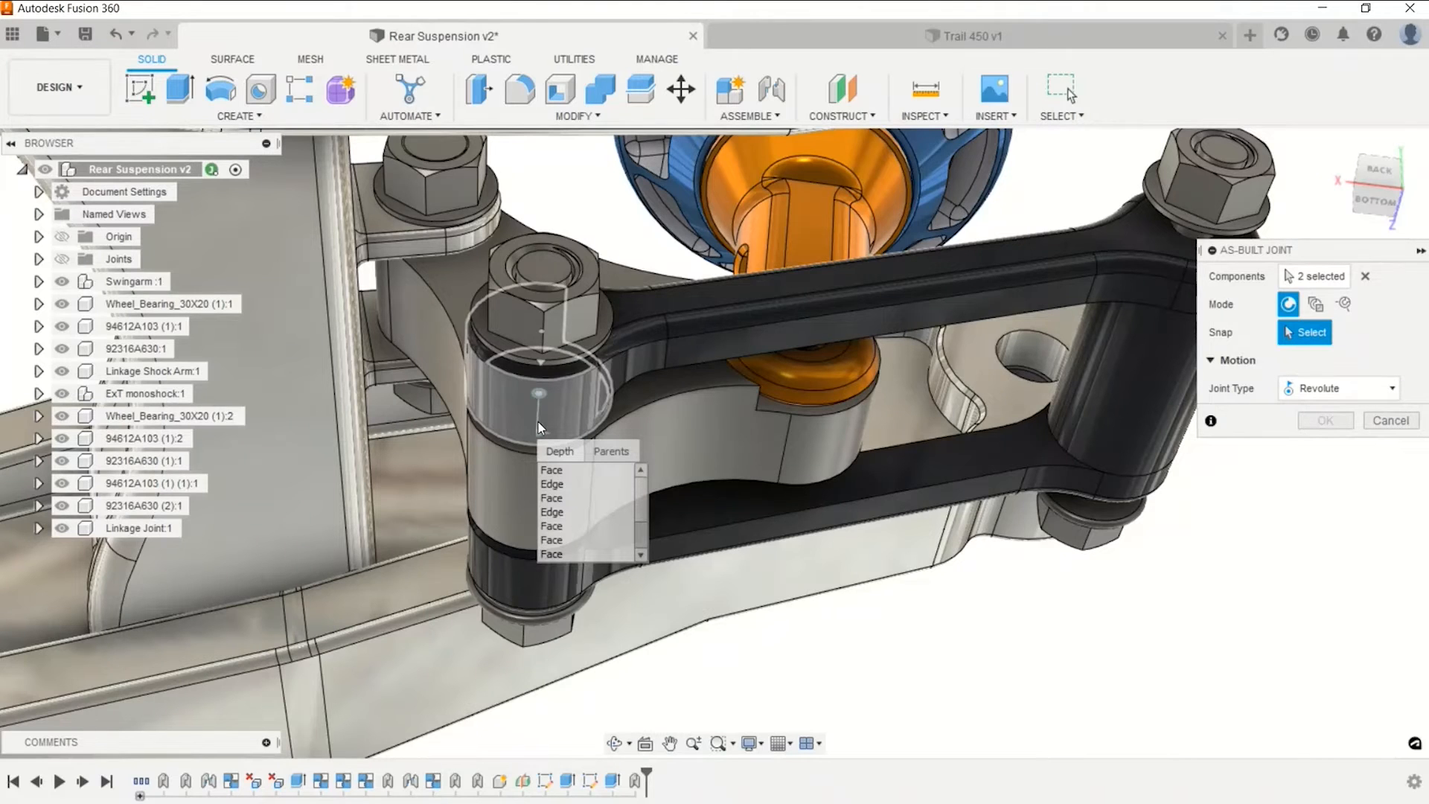
pyautogui.click(563, 485)
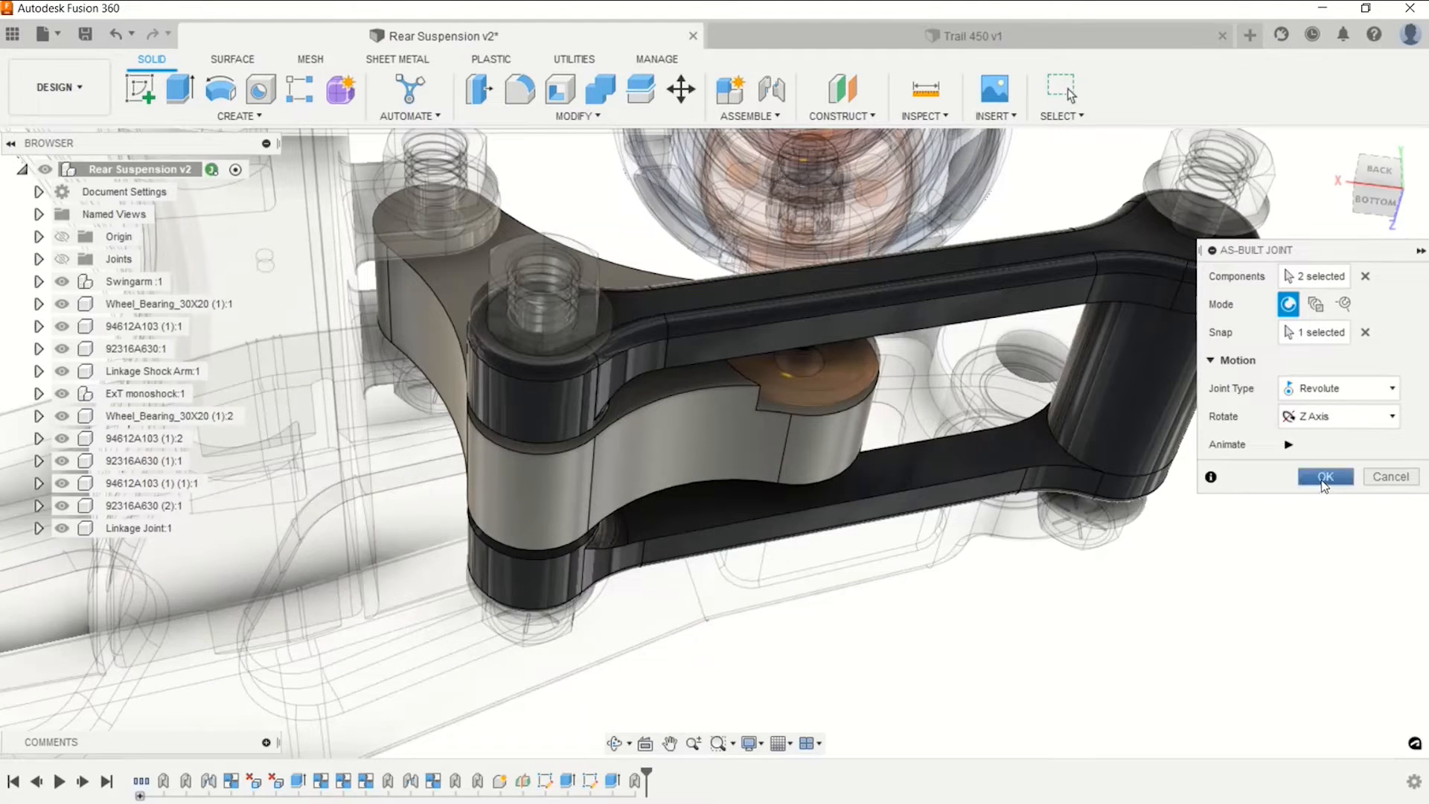
pyautogui.click(1319, 480)
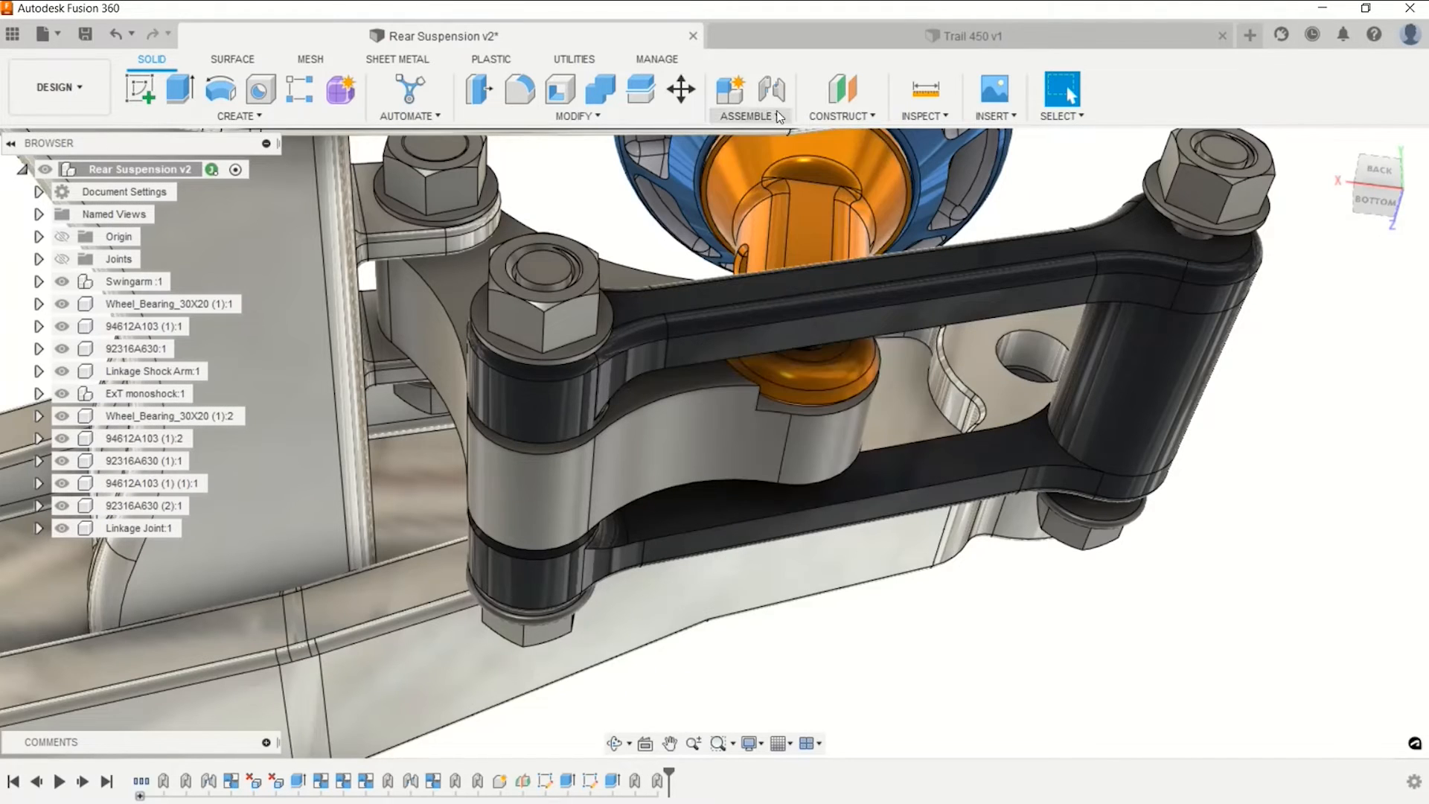
# Add an as-built revolute joint between the Linkage Joint and the Swingarm's bracket hole, and test the linkage motion before reverting its position.
pyautogui.click(749, 116)
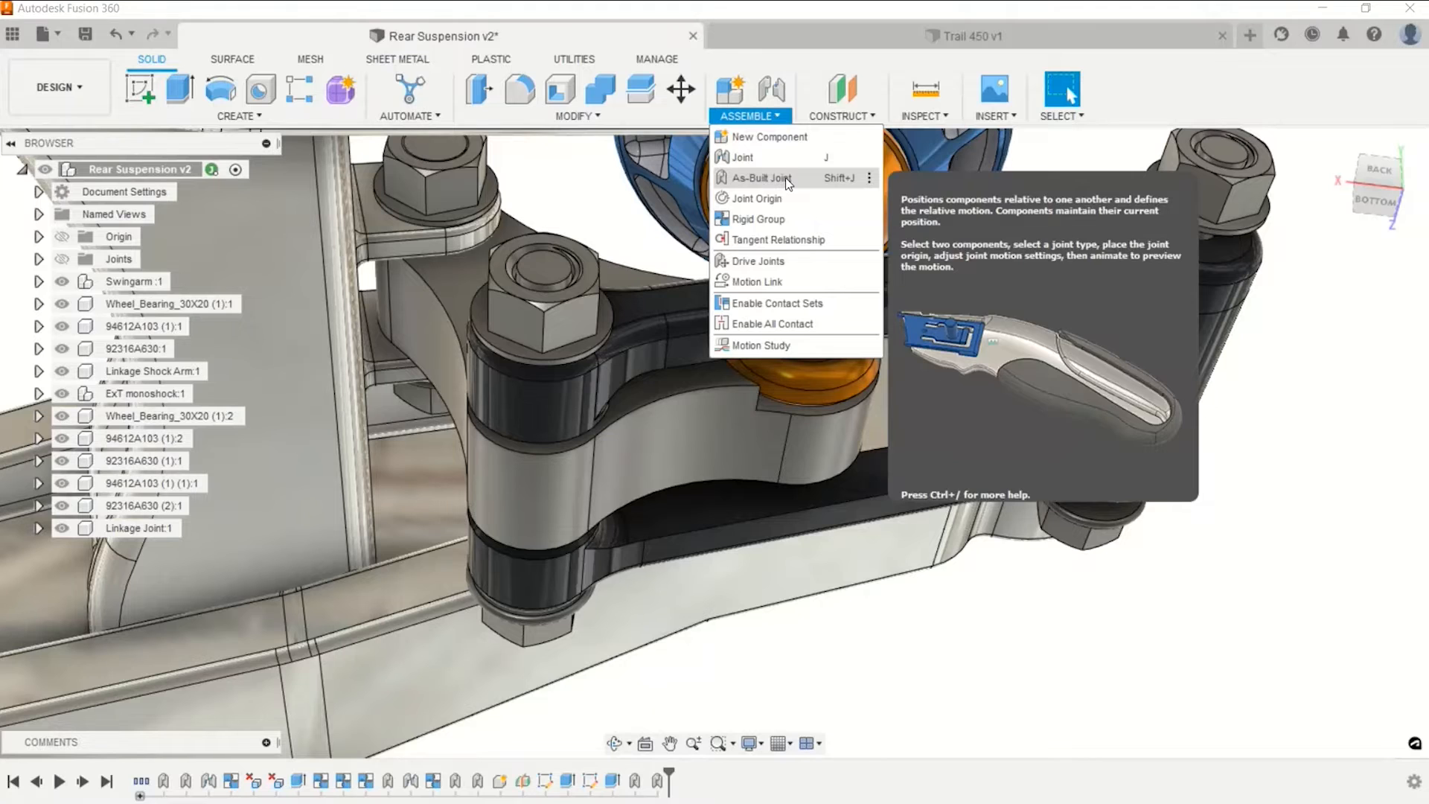
pyautogui.click(760, 179)
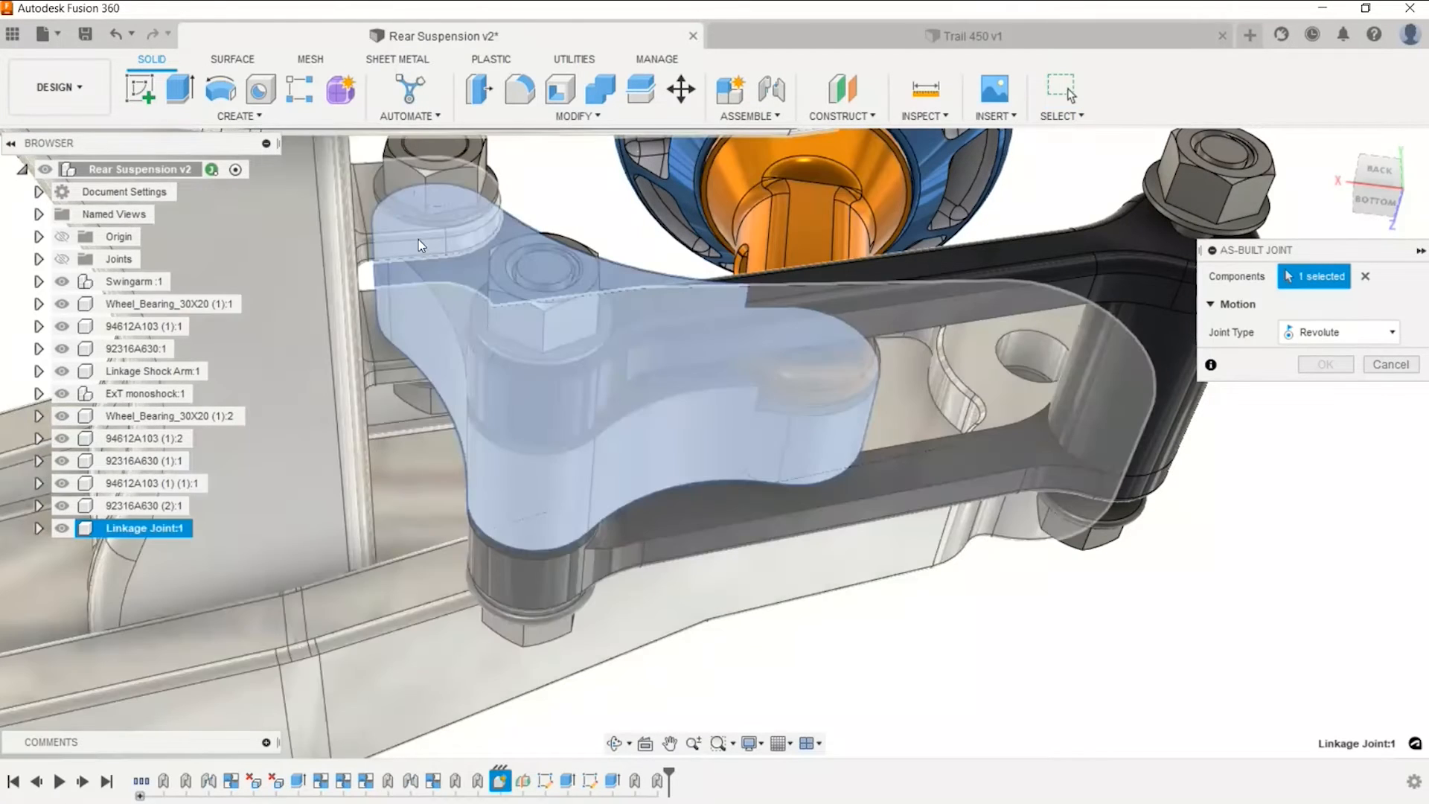
pyautogui.click(418, 235)
pyautogui.click(406, 248)
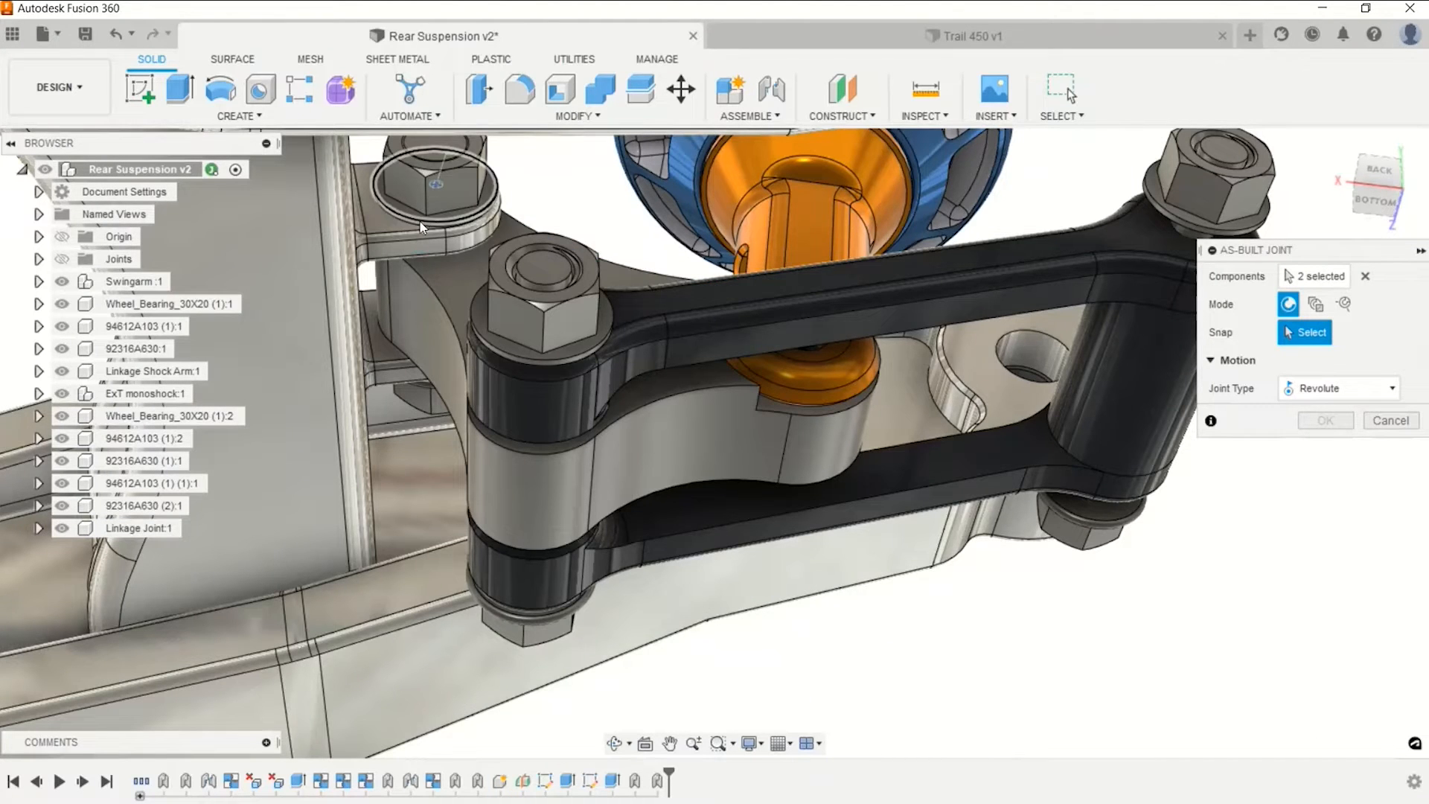
pyautogui.click(412, 232)
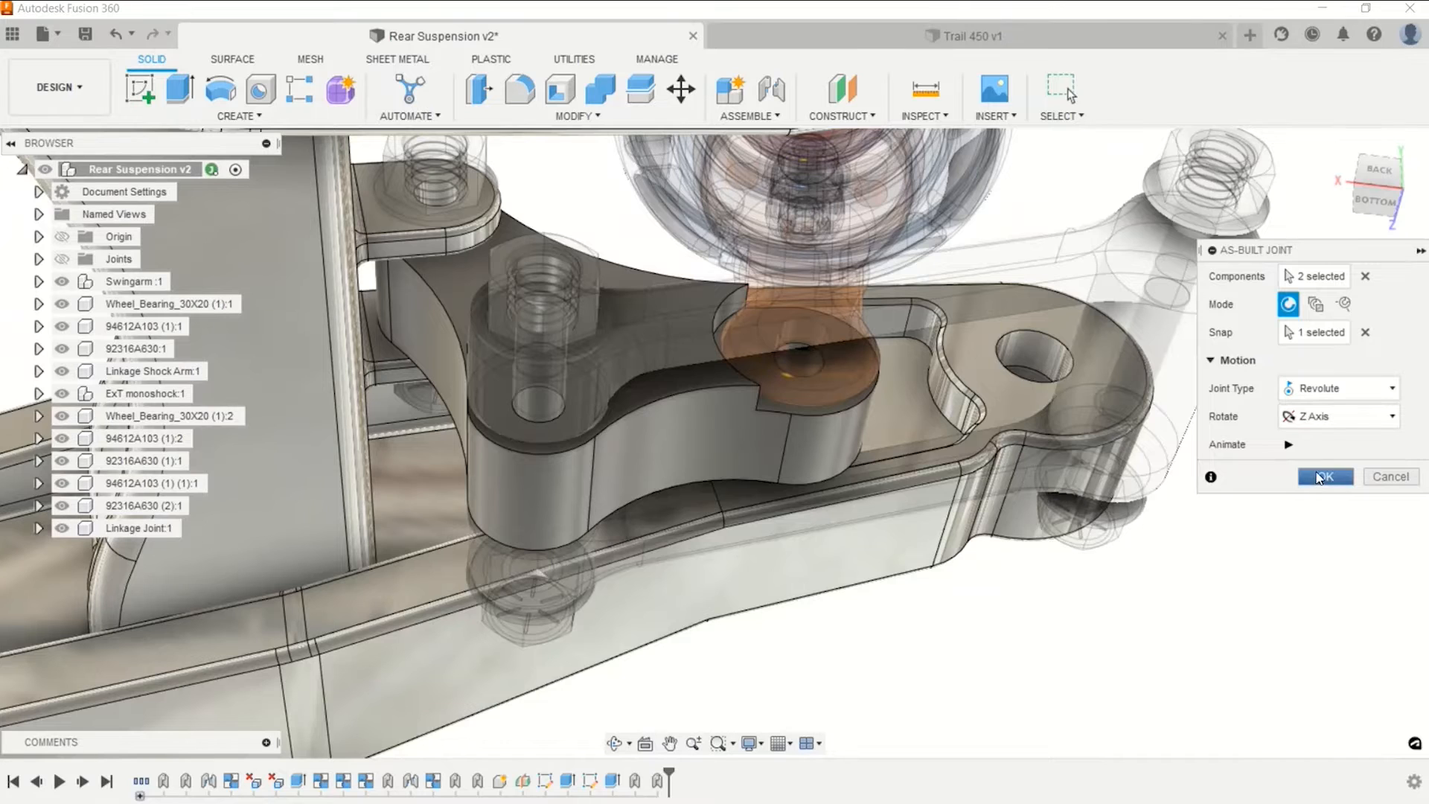
pyautogui.click(1310, 478)
pyautogui.moveTo(794, 430); pyautogui.dragTo(637, 308)
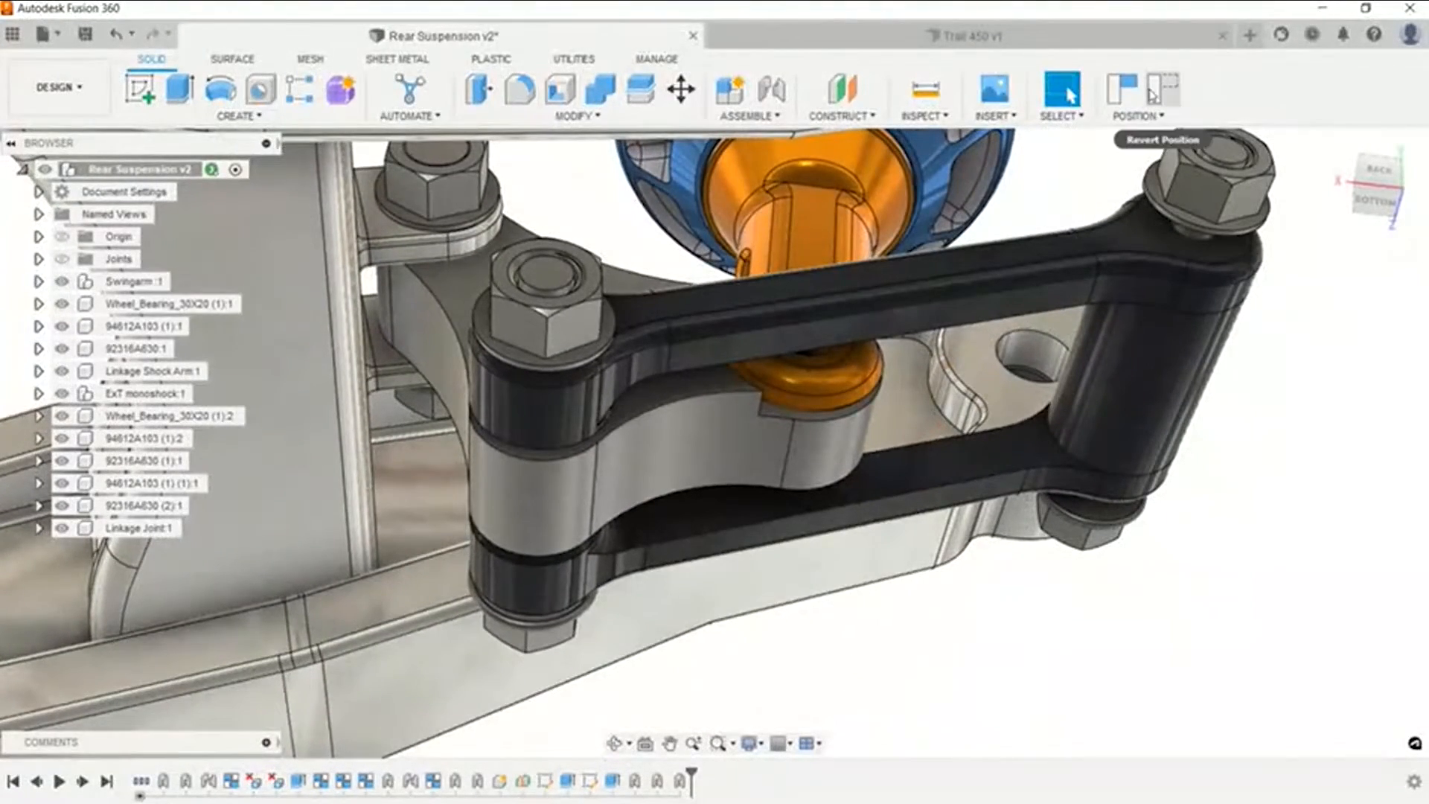
pyautogui.click(1152, 93)
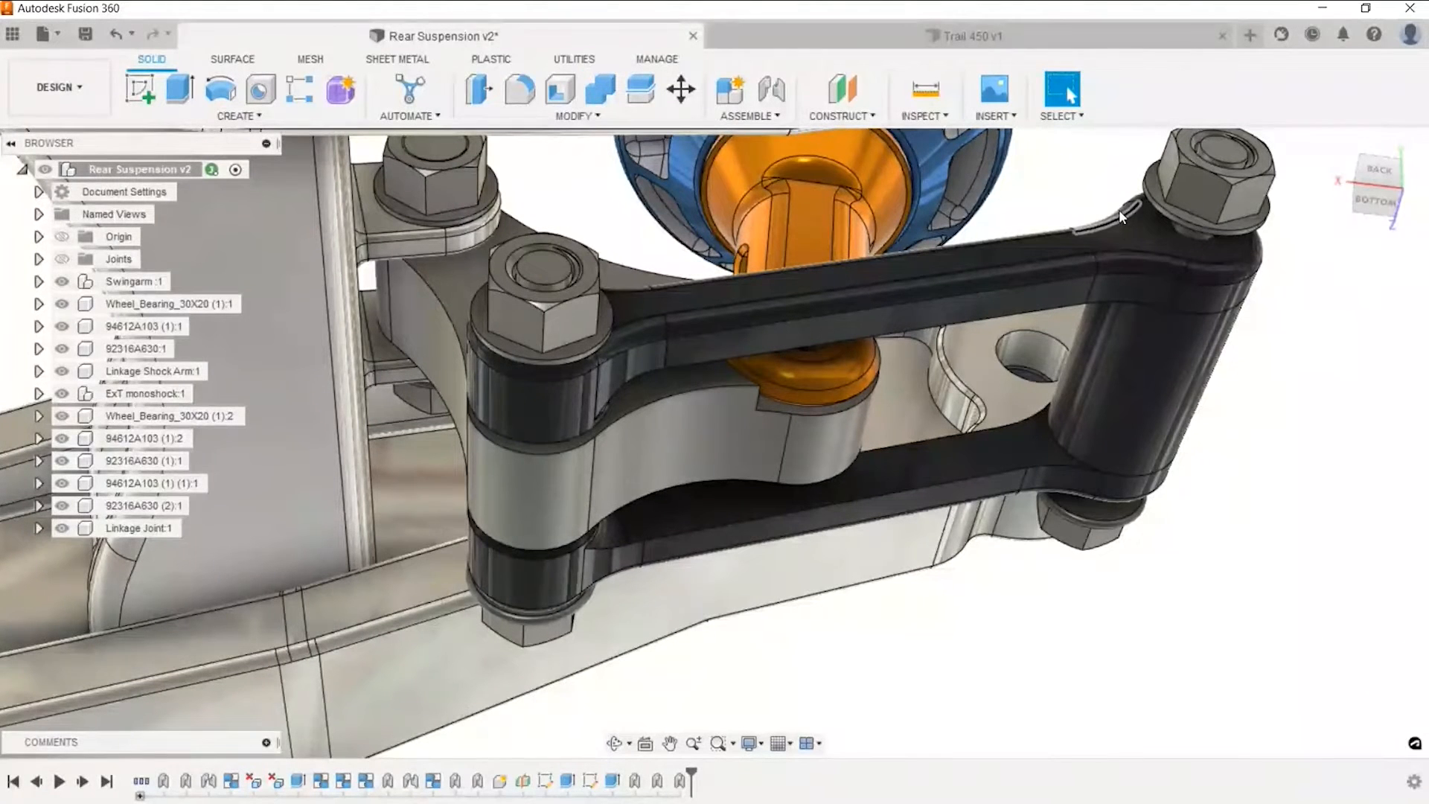
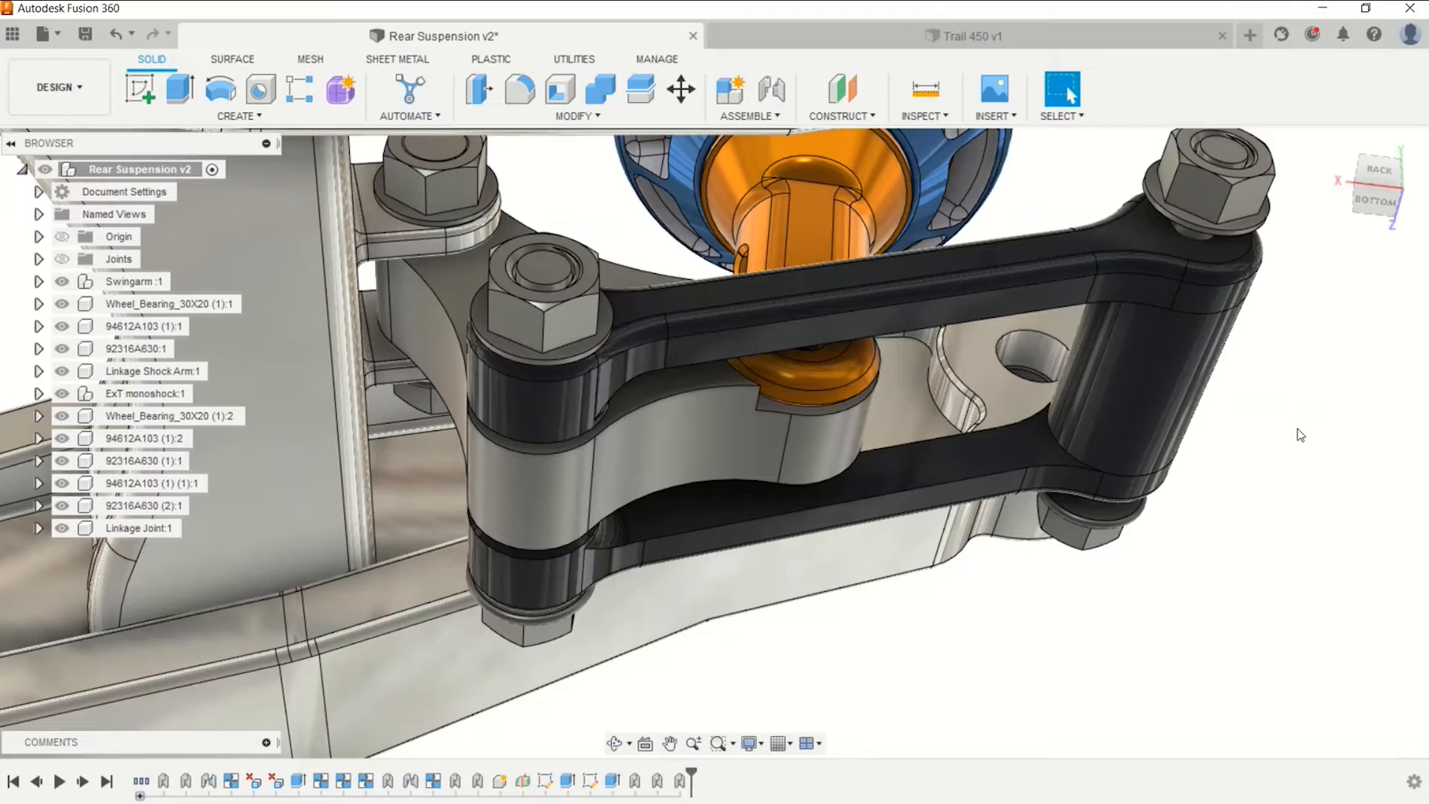
# Check the insert options available offline and switch the connection status to Working Online.
pyautogui.click(1312, 42)
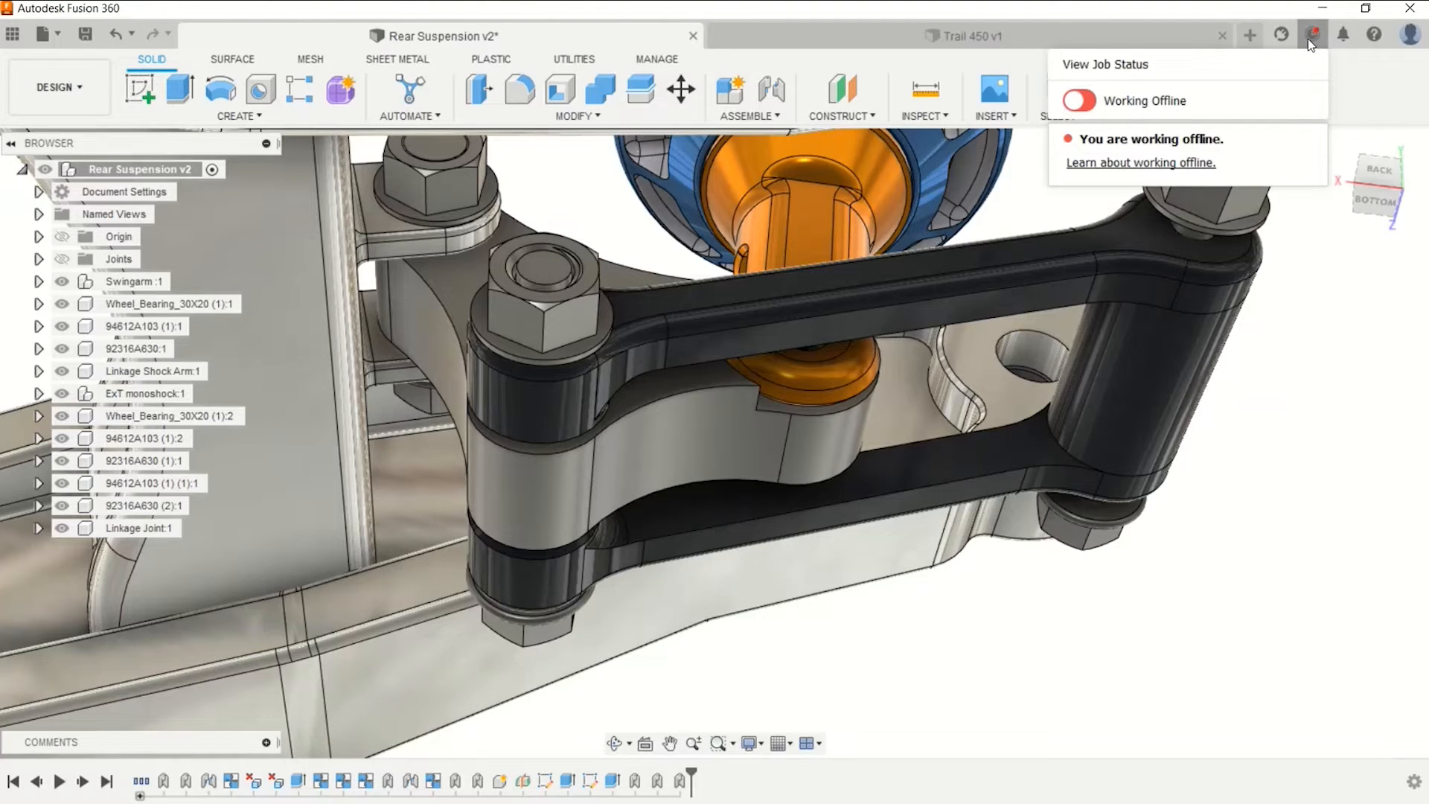
pyautogui.click(1013, 117)
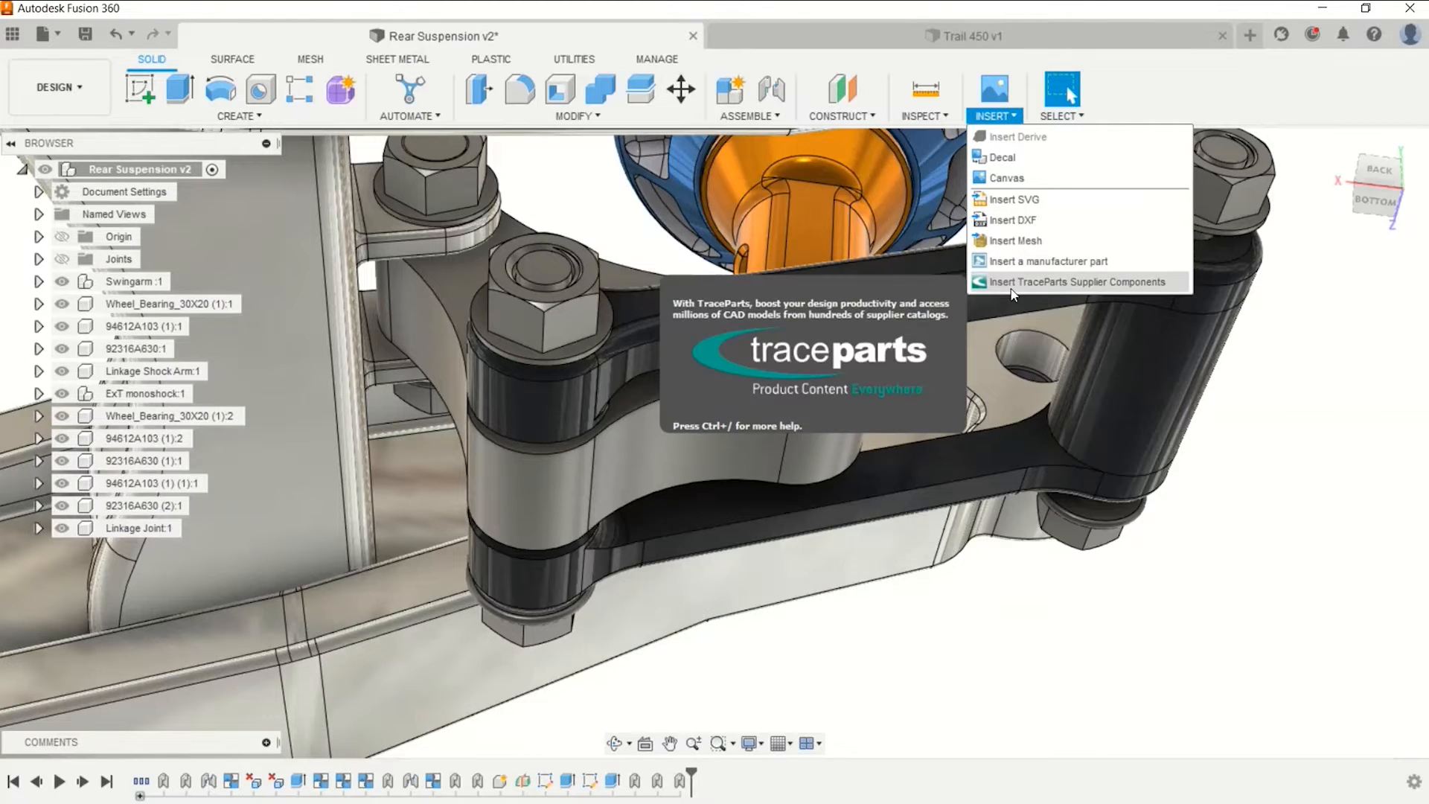
pyautogui.click(1020, 119)
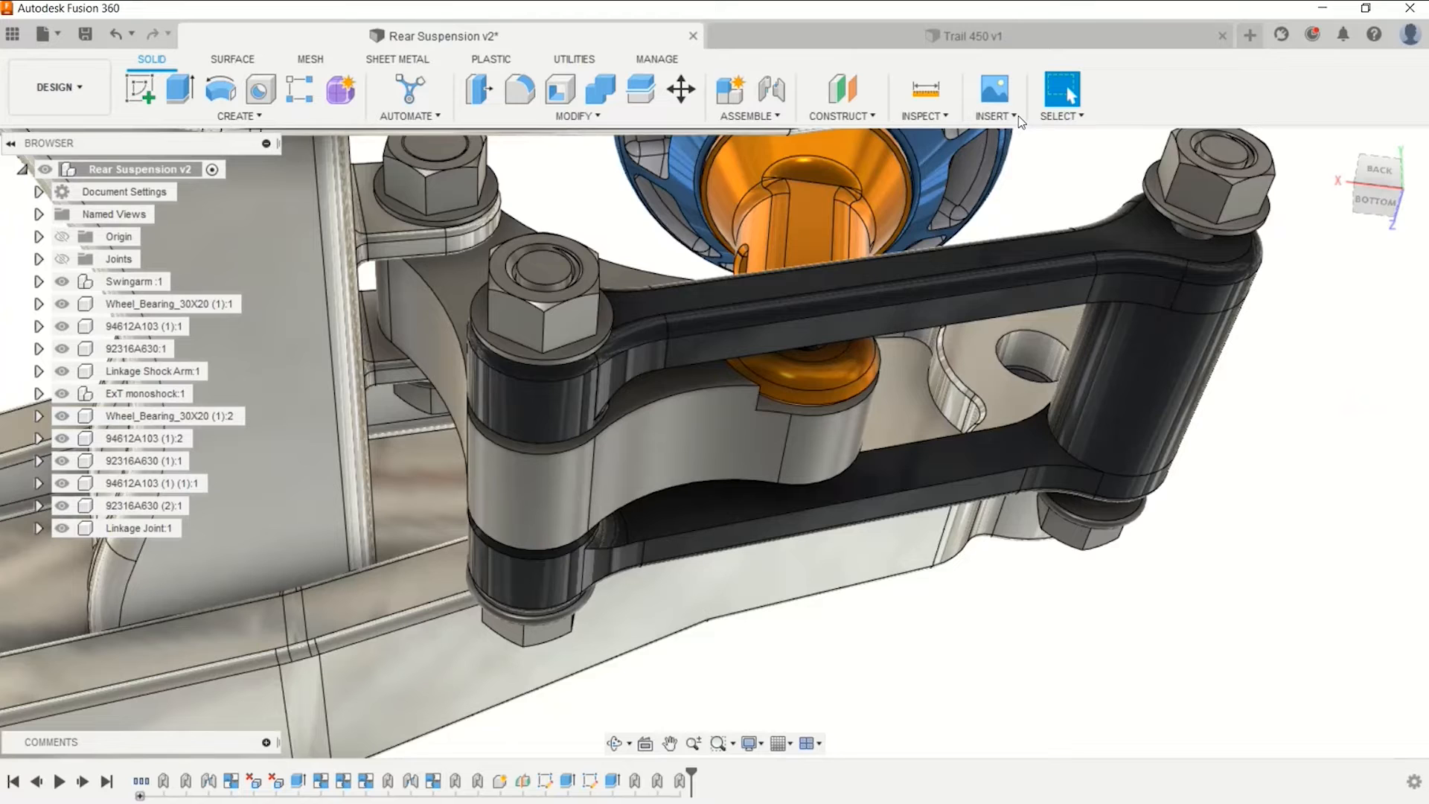
pyautogui.click(1314, 35)
pyautogui.click(1093, 105)
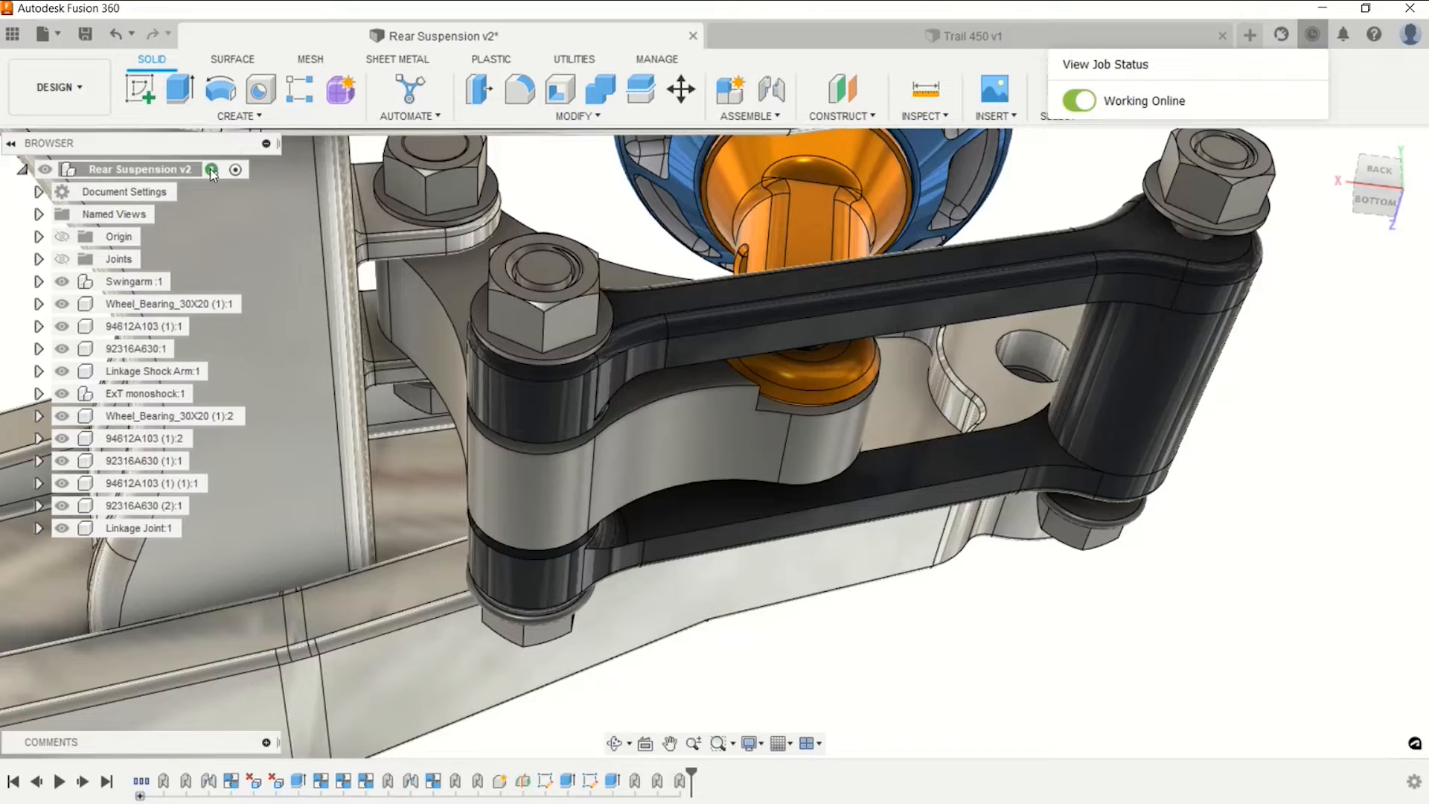
pyautogui.click(1306, 252)
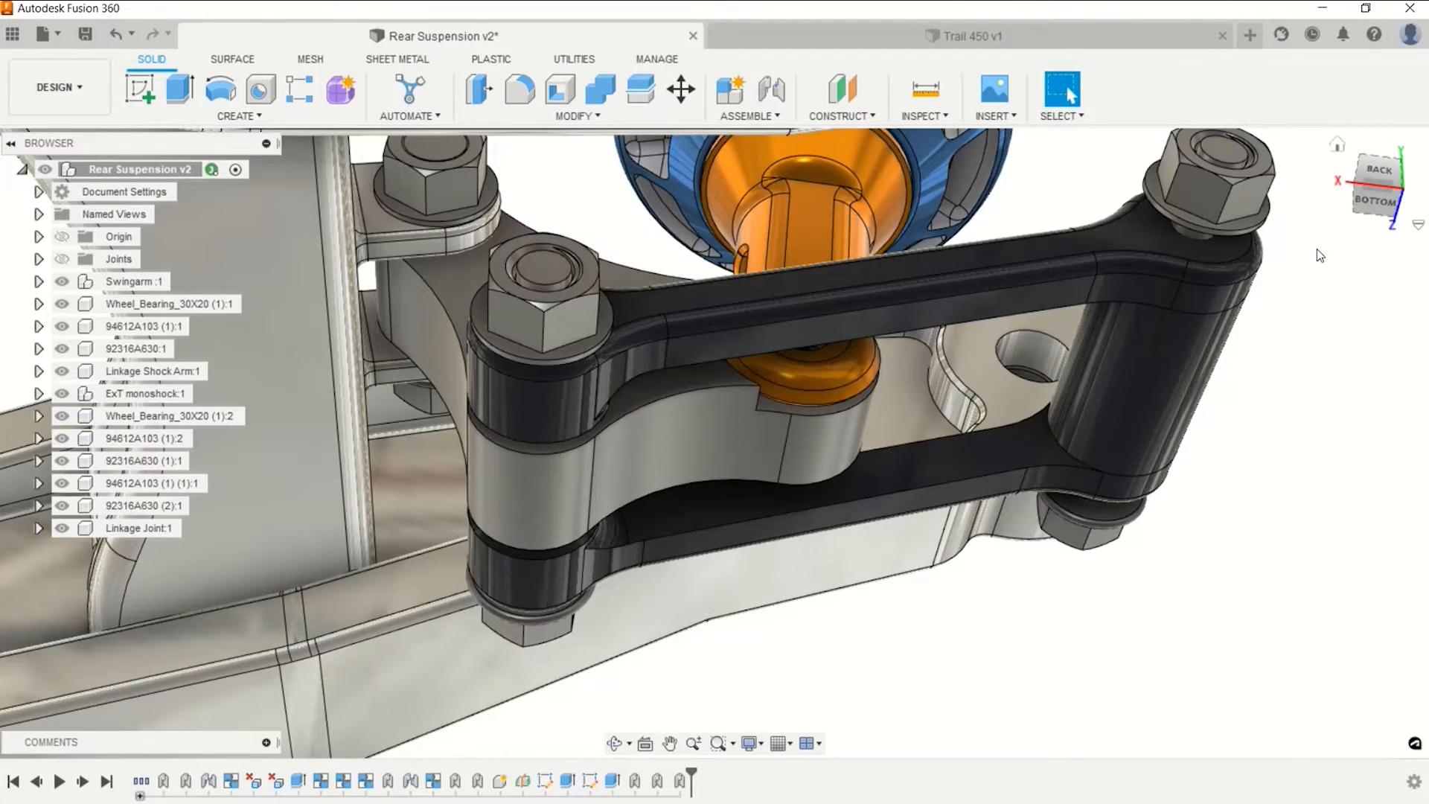
# Open the McMaster-Carr component catalog for insertion and search it for "pin".
pyautogui.click(1015, 117)
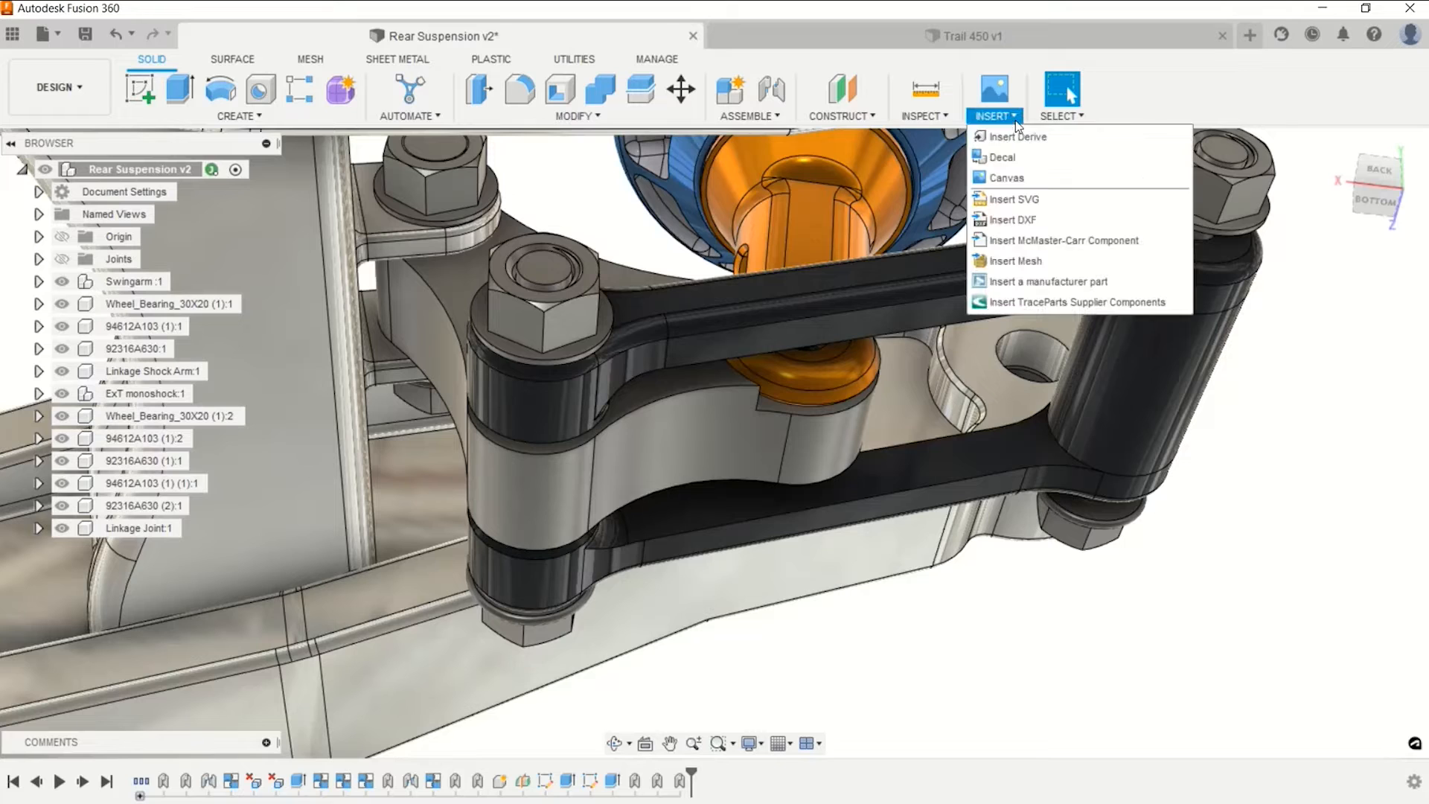
pyautogui.click(1009, 243)
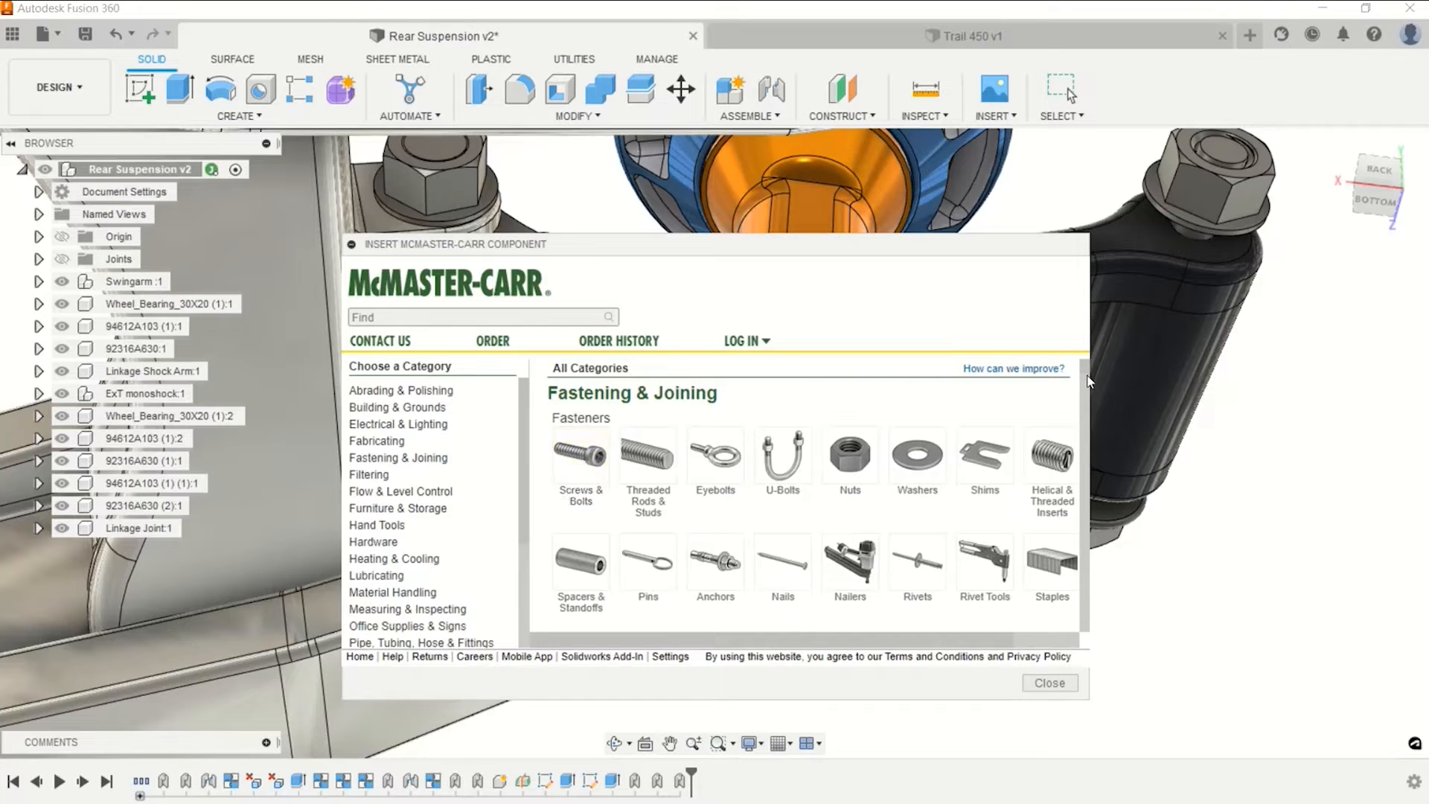
pyautogui.scroll(-10, 1083, 414)
pyautogui.scroll(-6, 1086, 423)
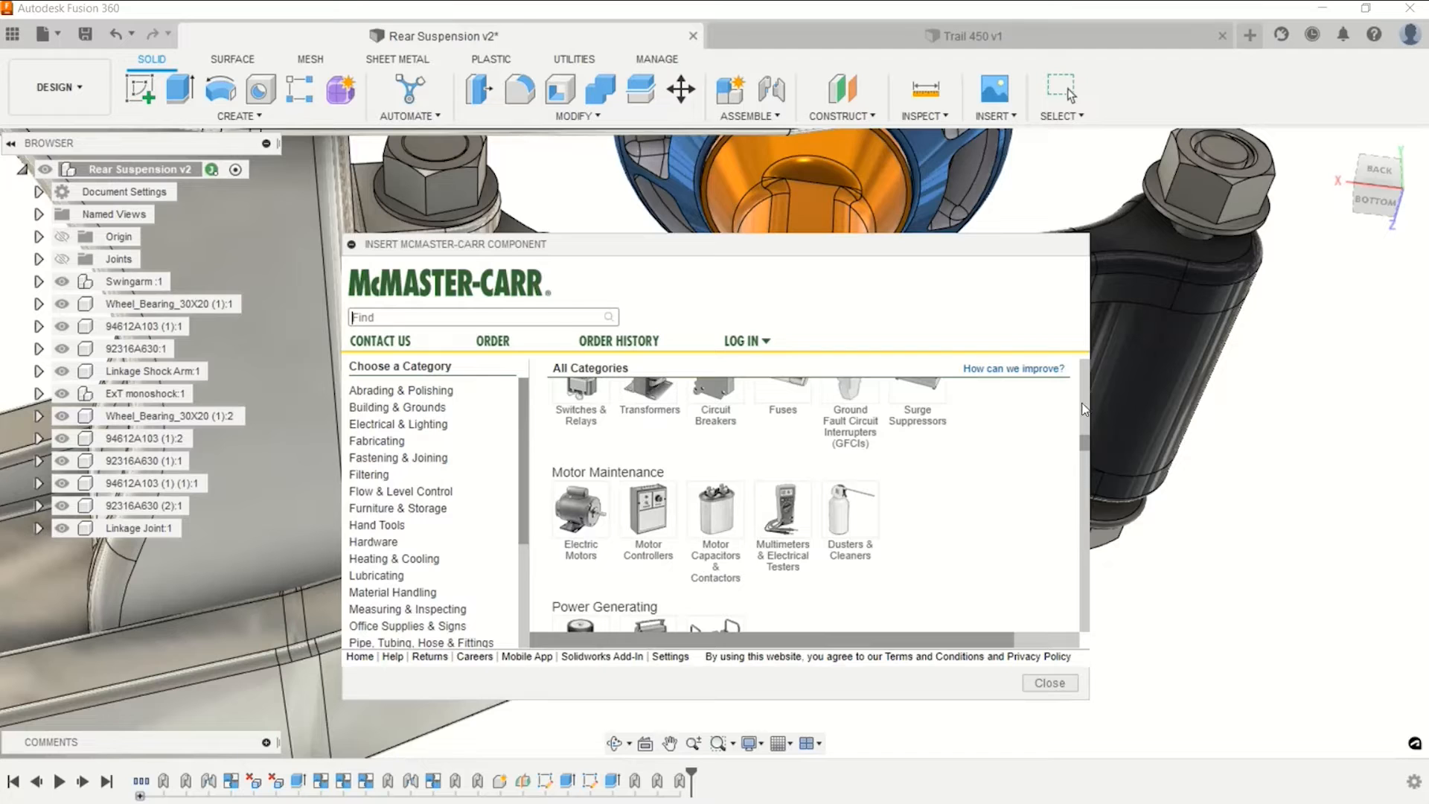
pyautogui.scroll(4, 1083, 386)
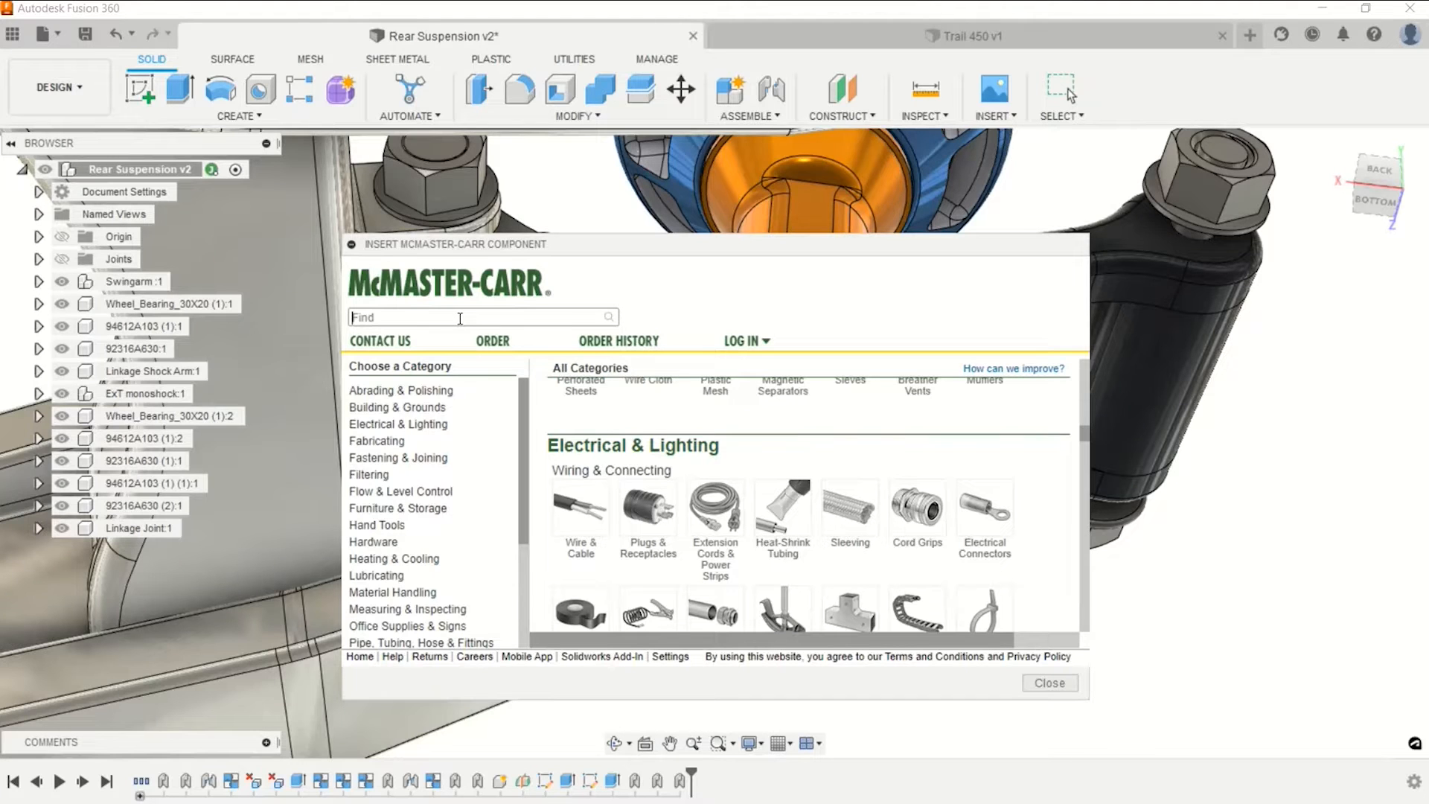
pyautogui.write('pin')
pyautogui.press('Return')
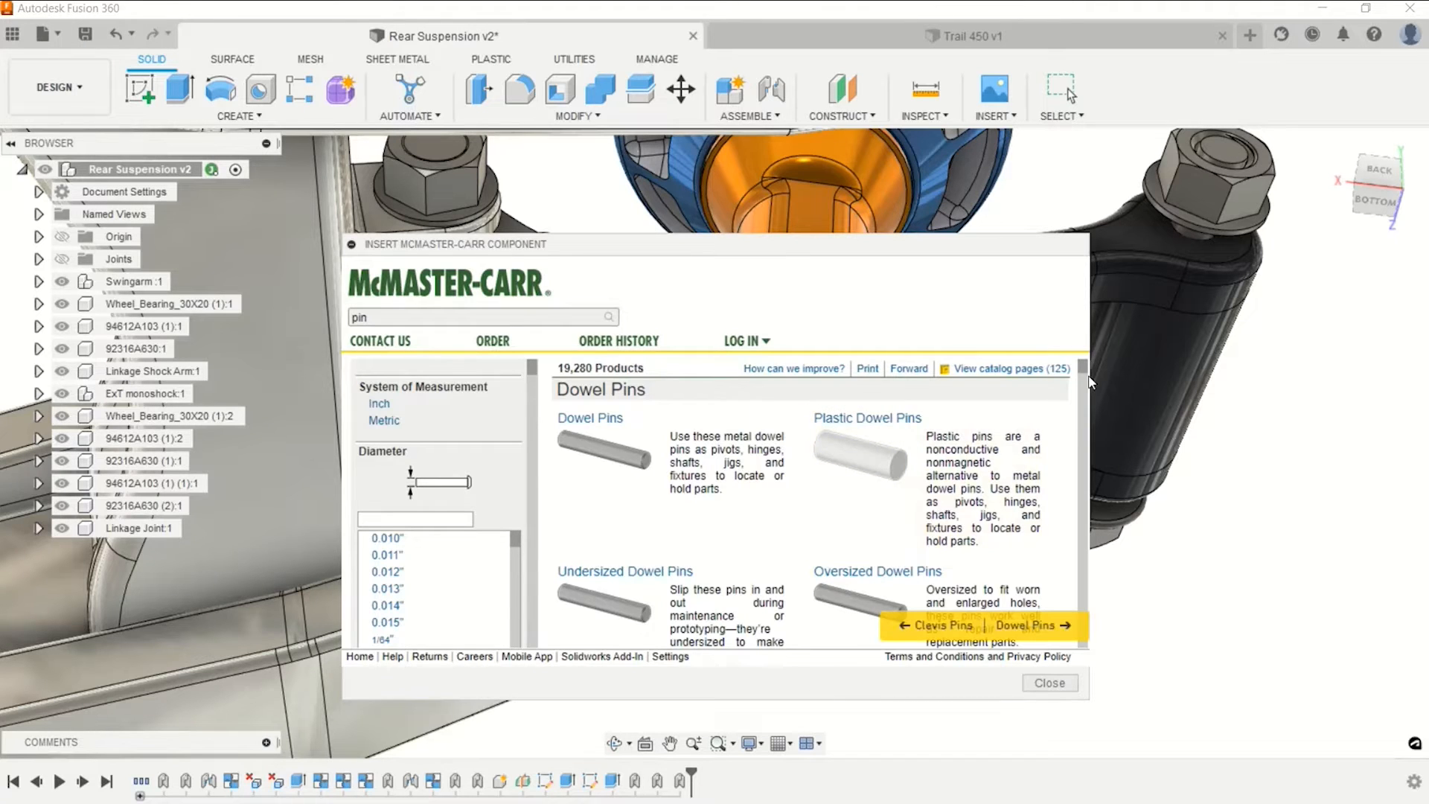
# Filter the pin catalog to the Retaining Ring Groove end type and the Flat head type.
pyautogui.scroll(-10, 815, 513)
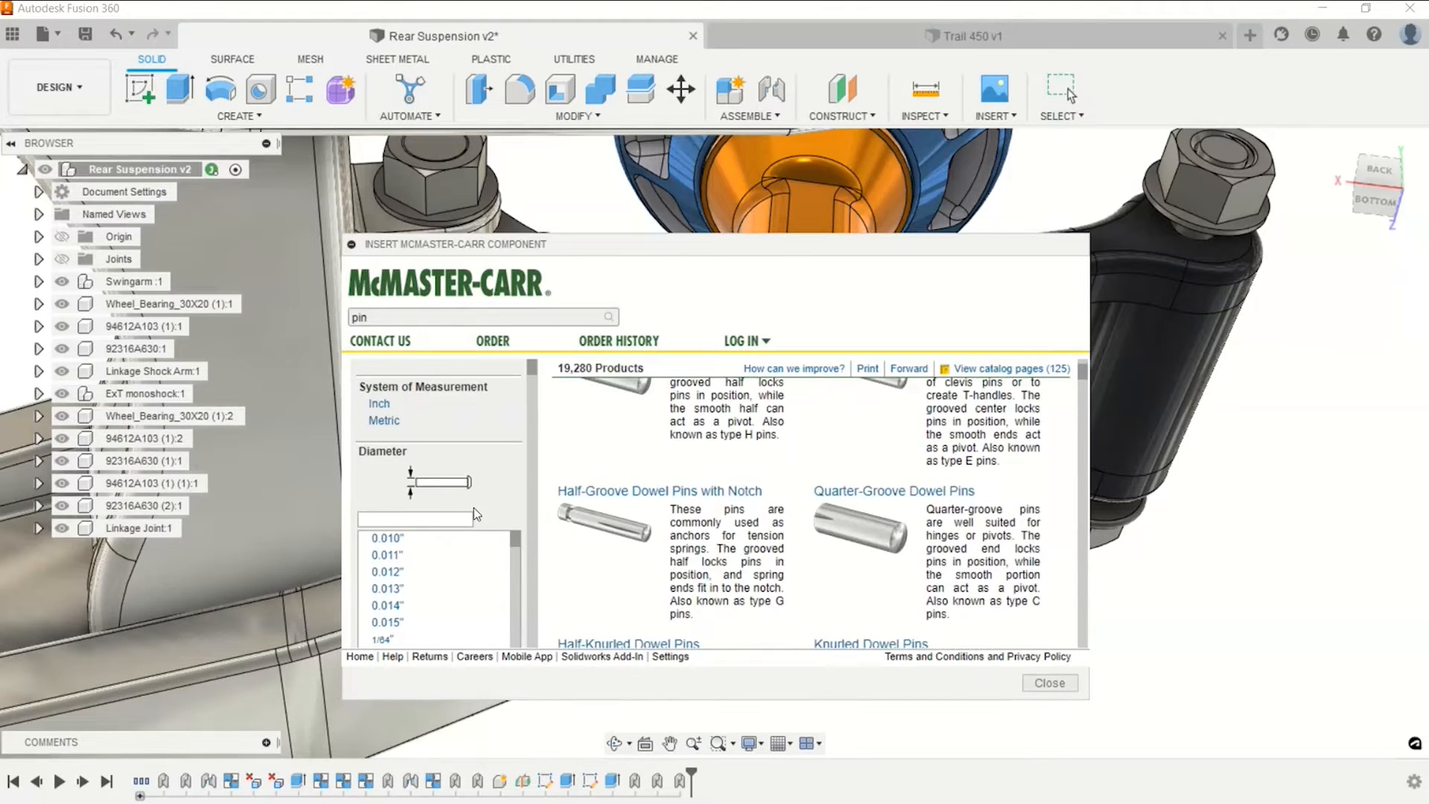
pyautogui.scroll(-3, 473, 508)
pyautogui.scroll(-3, 447, 484)
pyautogui.moveTo(533, 386); pyautogui.dragTo(534, 488)
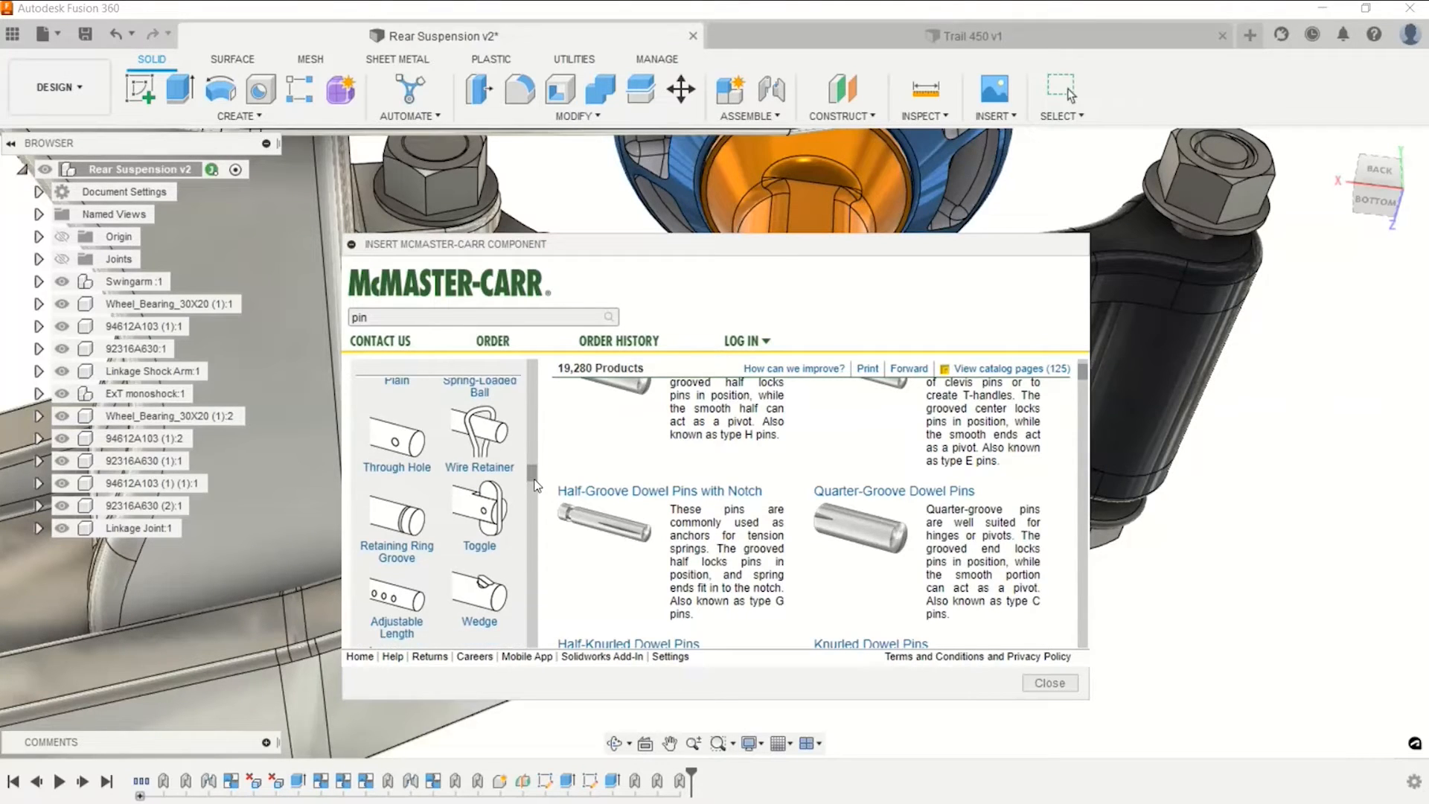
pyautogui.click(395, 487)
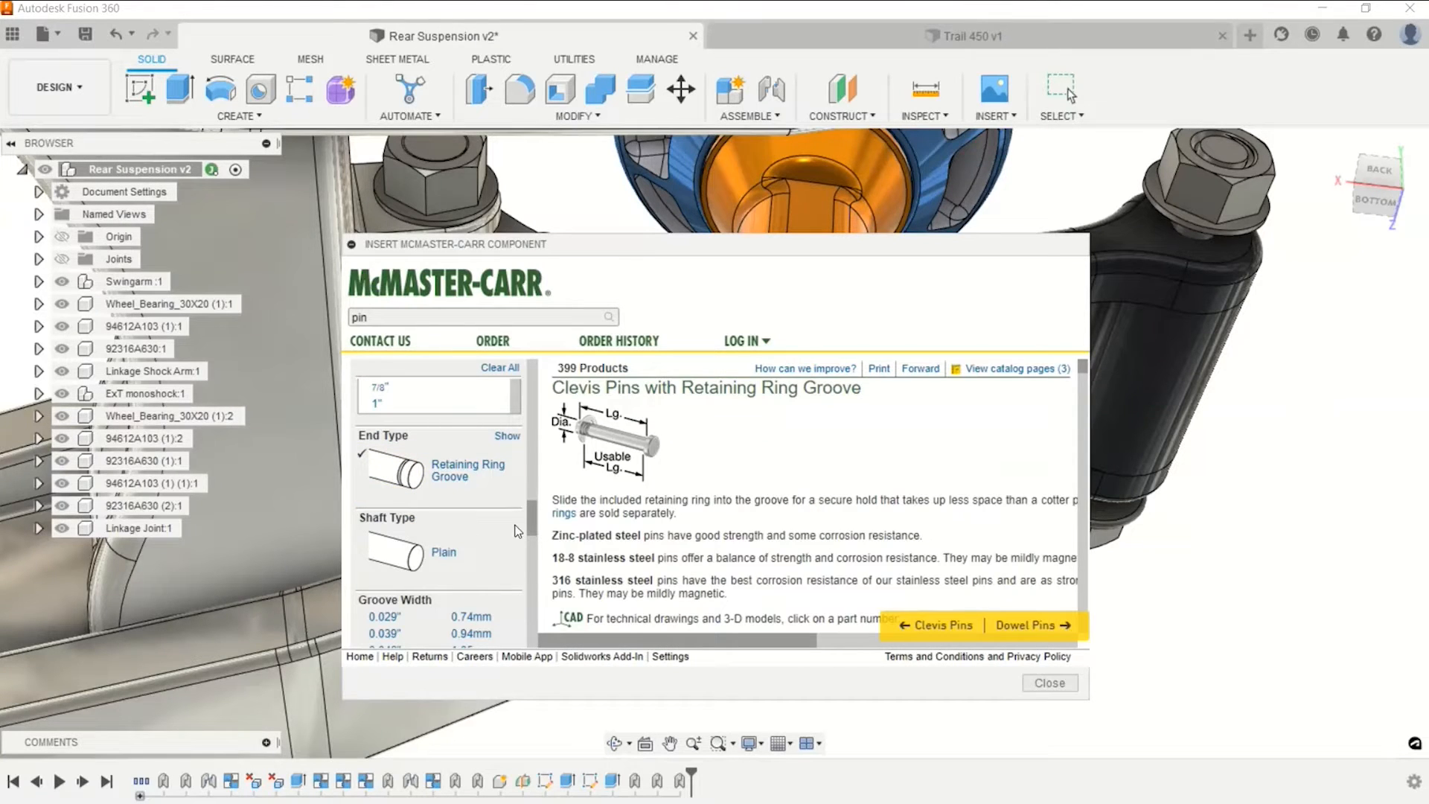
pyautogui.moveTo(533, 521); pyautogui.dragTo(547, 455)
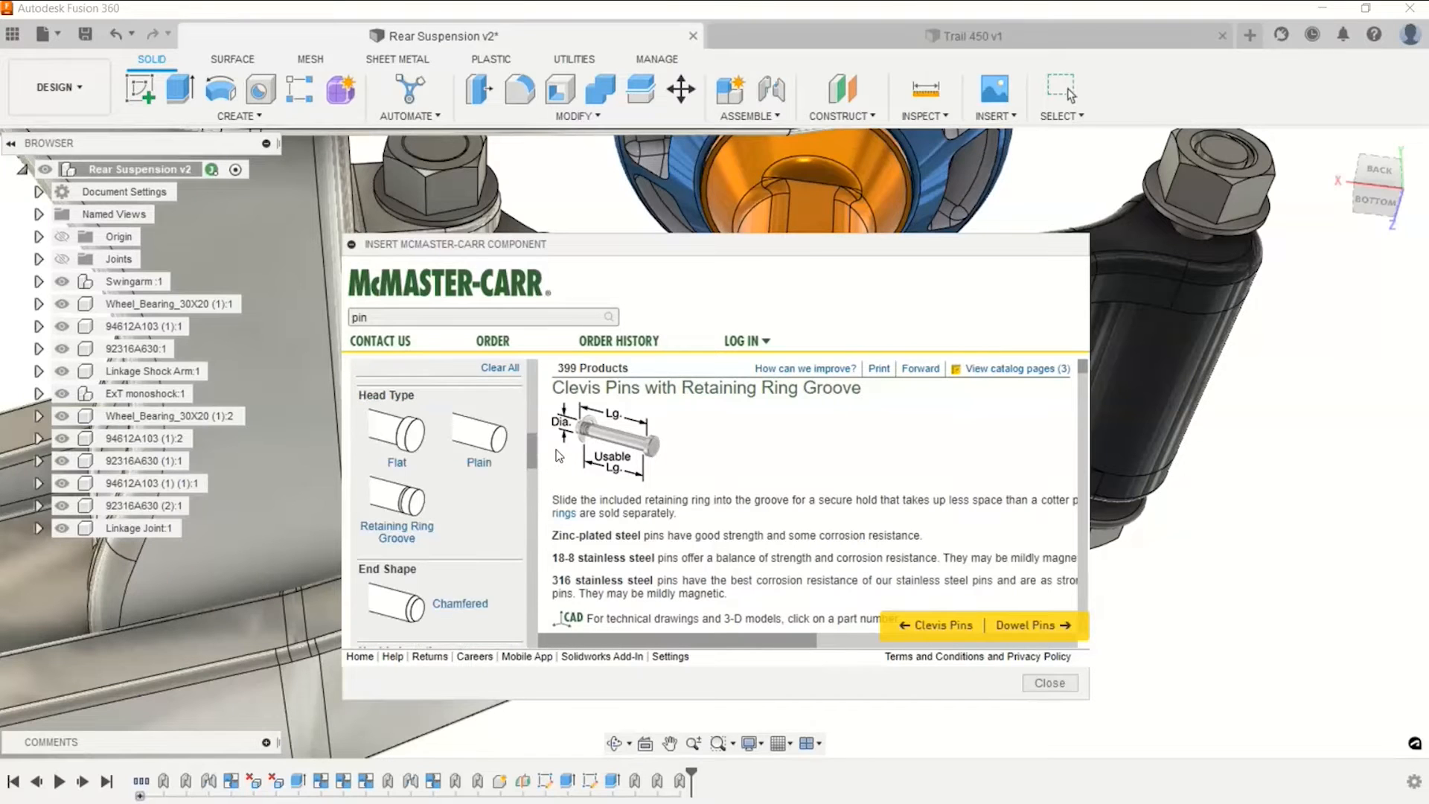
pyautogui.click(408, 437)
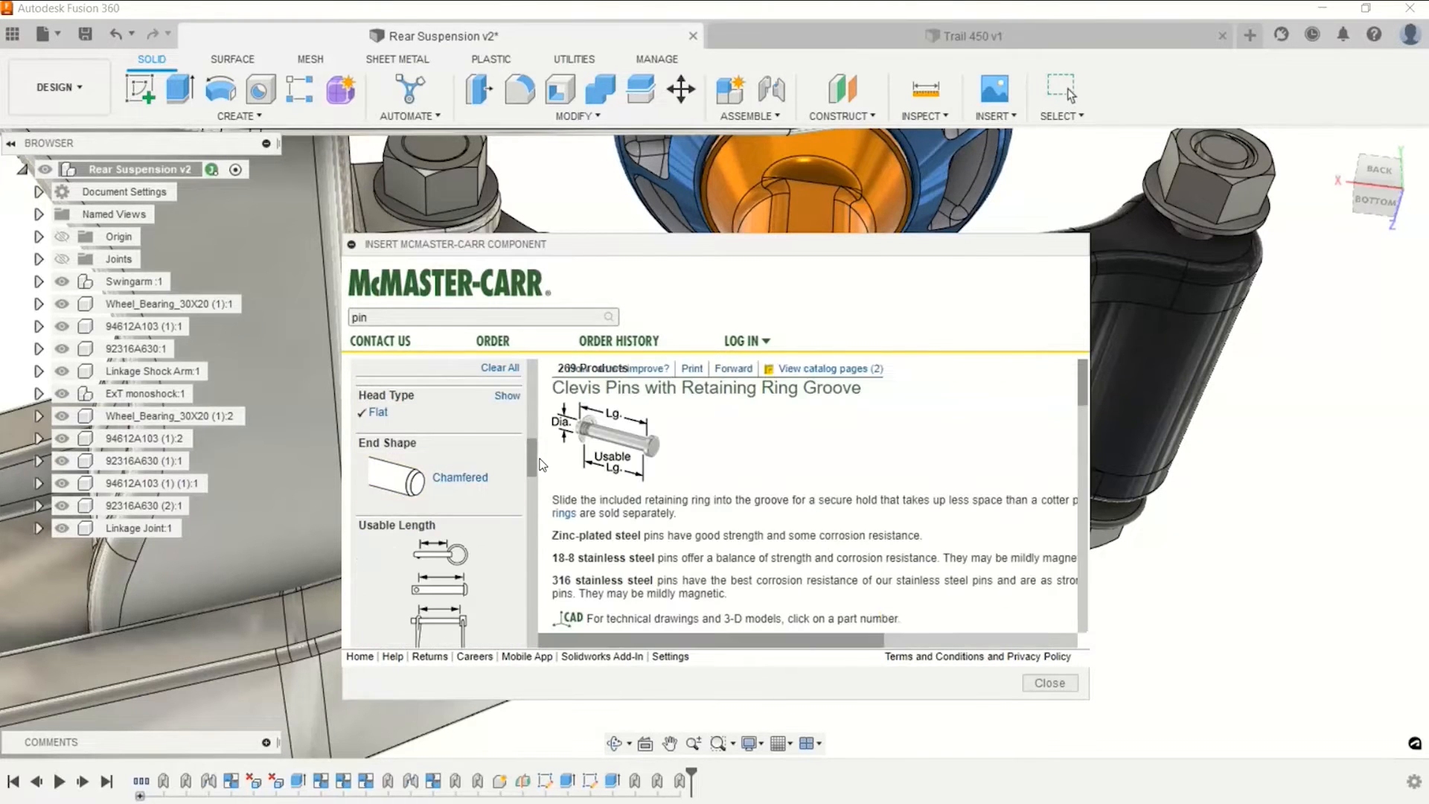
# Narrow the clevis pins to a 5/16" diameter and a 1" length.
pyautogui.moveTo(533, 463); pyautogui.dragTo(551, 384)
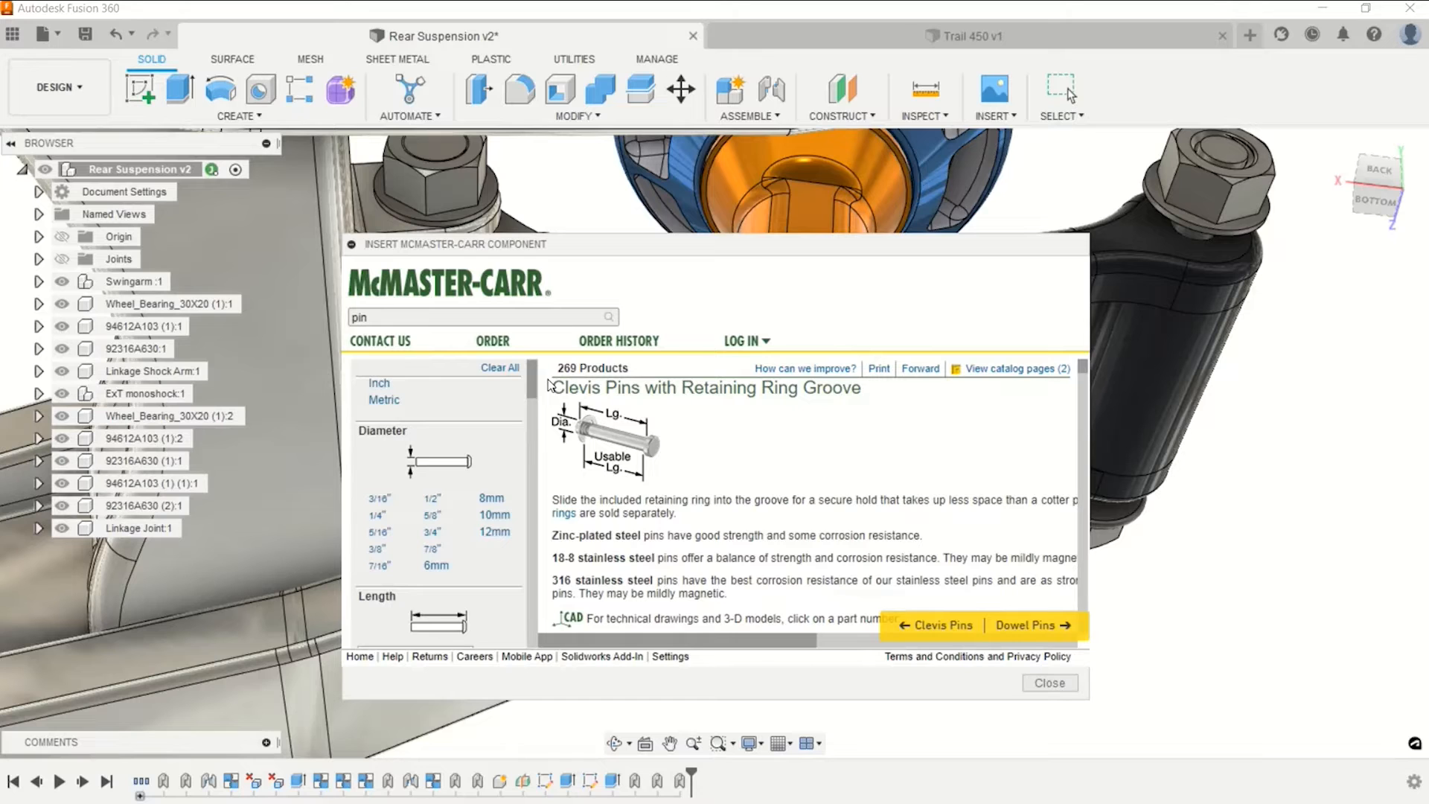
pyautogui.click(379, 532)
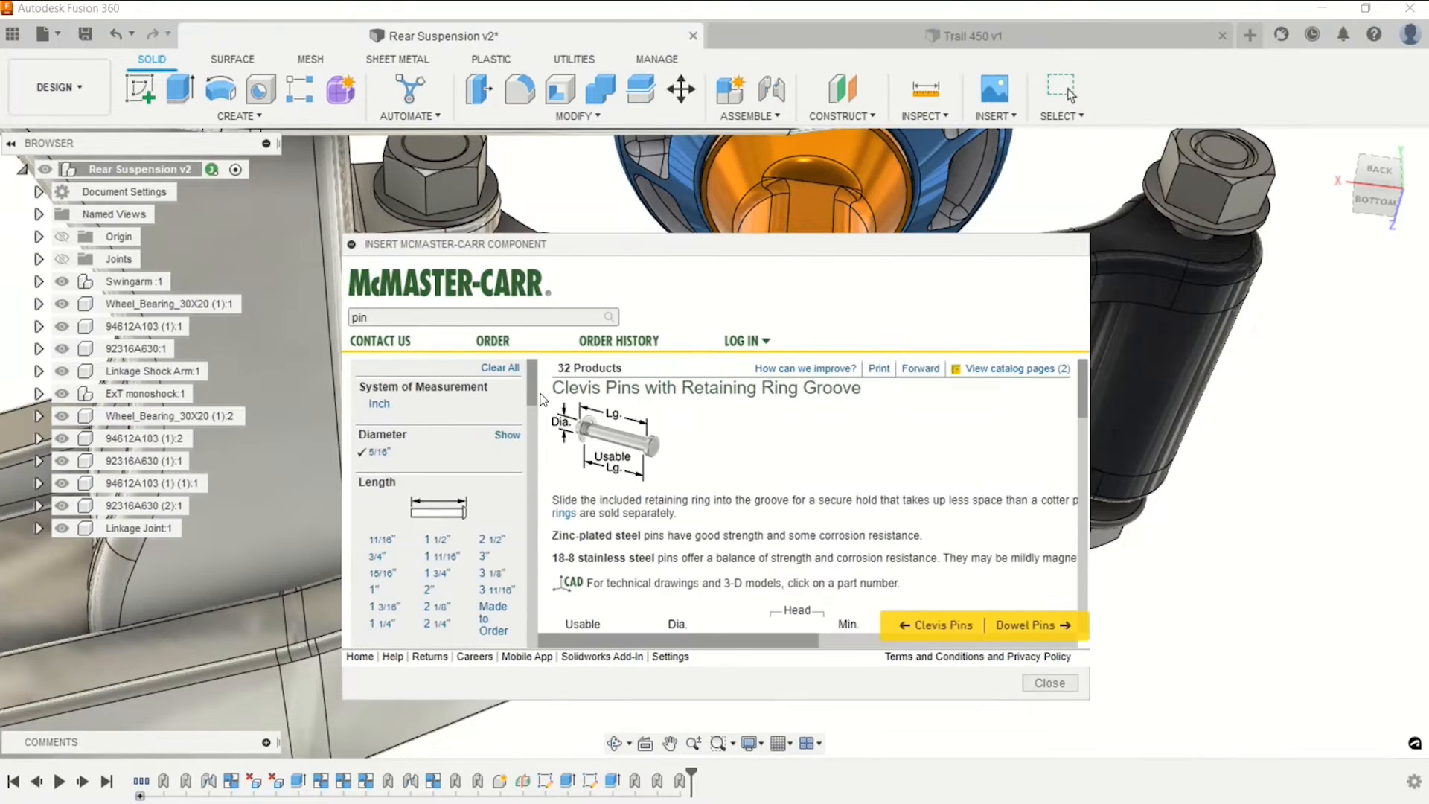
pyautogui.click(371, 590)
# Open the product detail page of the 18-8 stainless steel clevis pin 92735A330.
pyautogui.scroll(-3, 897, 538)
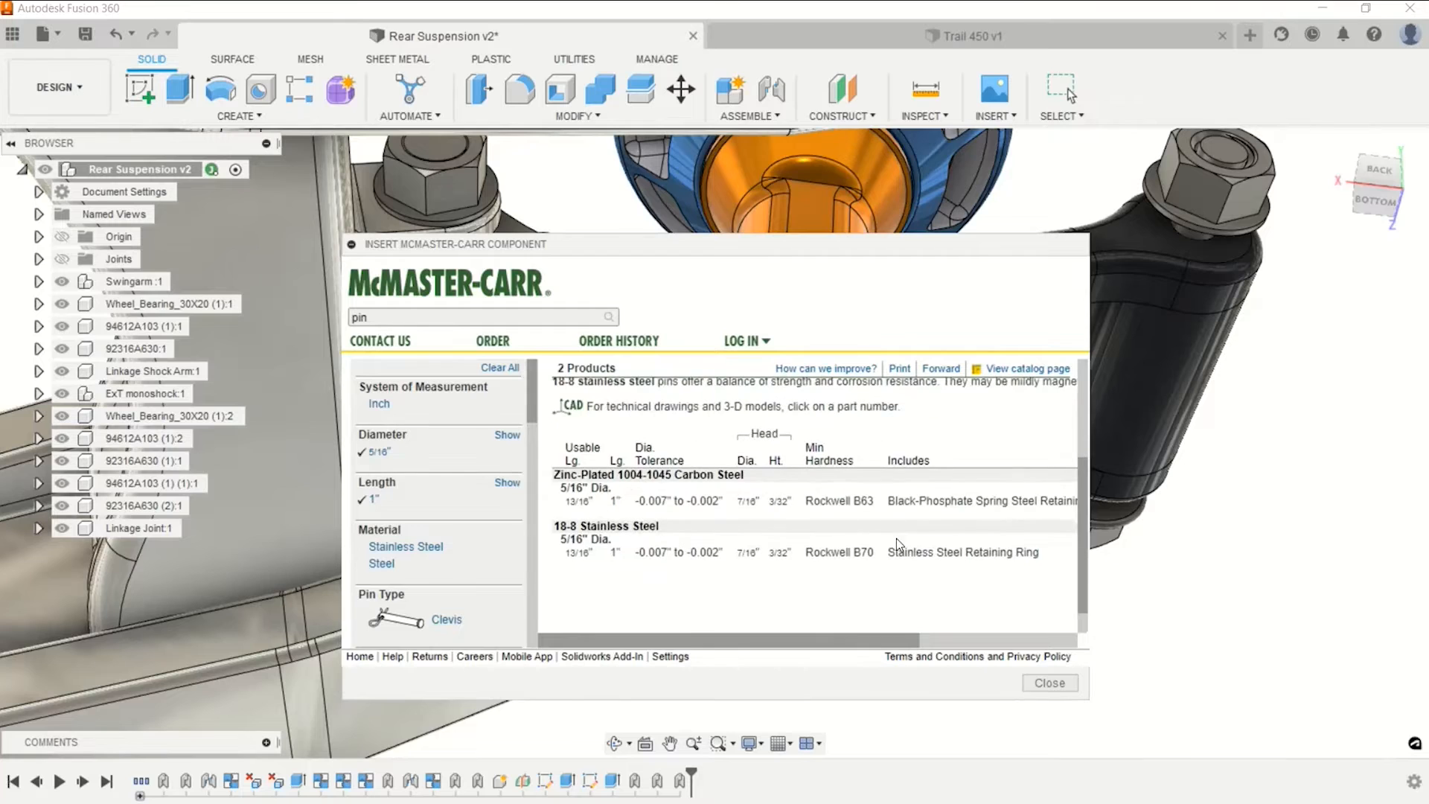
pyautogui.moveTo(638, 642); pyautogui.dragTo(832, 641)
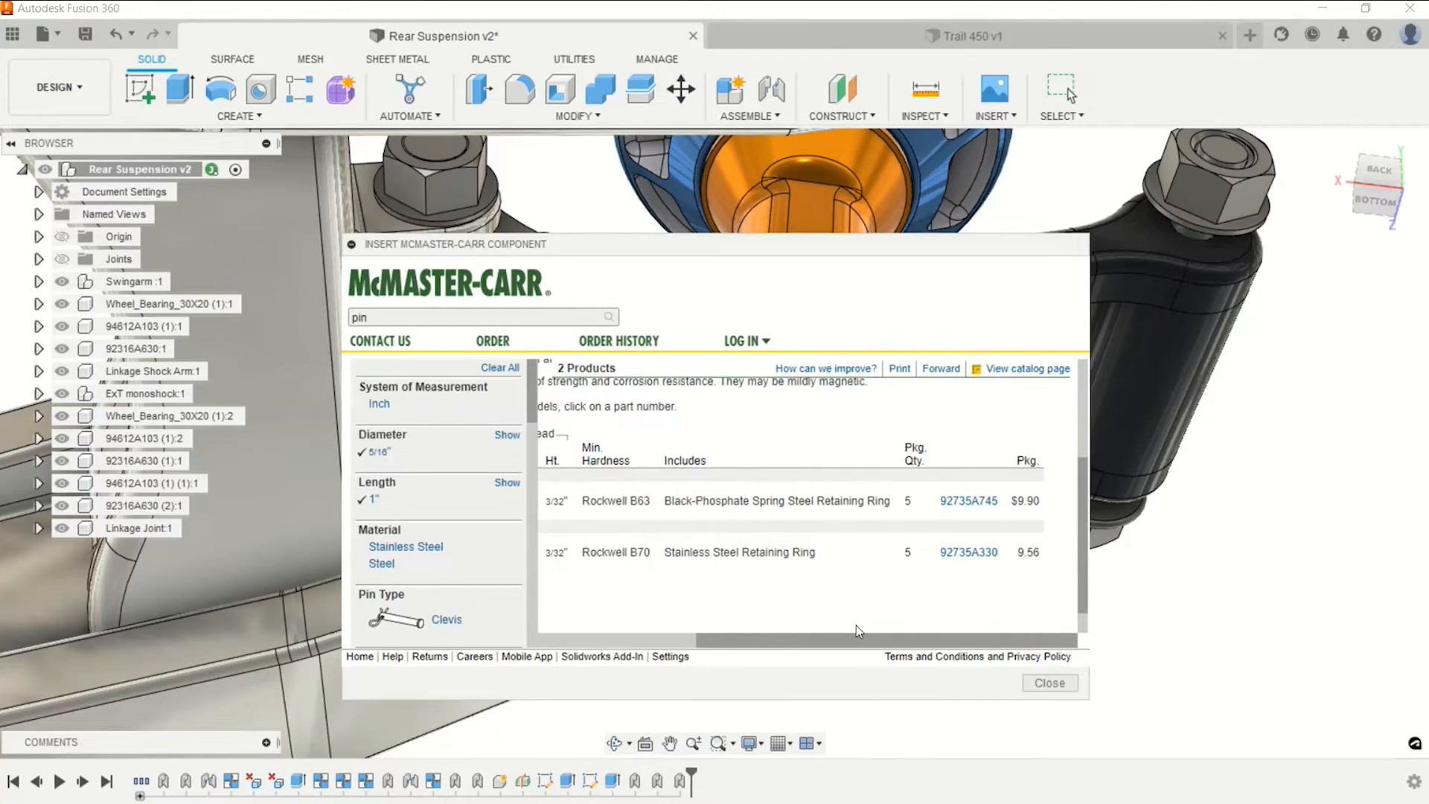
pyautogui.click(981, 553)
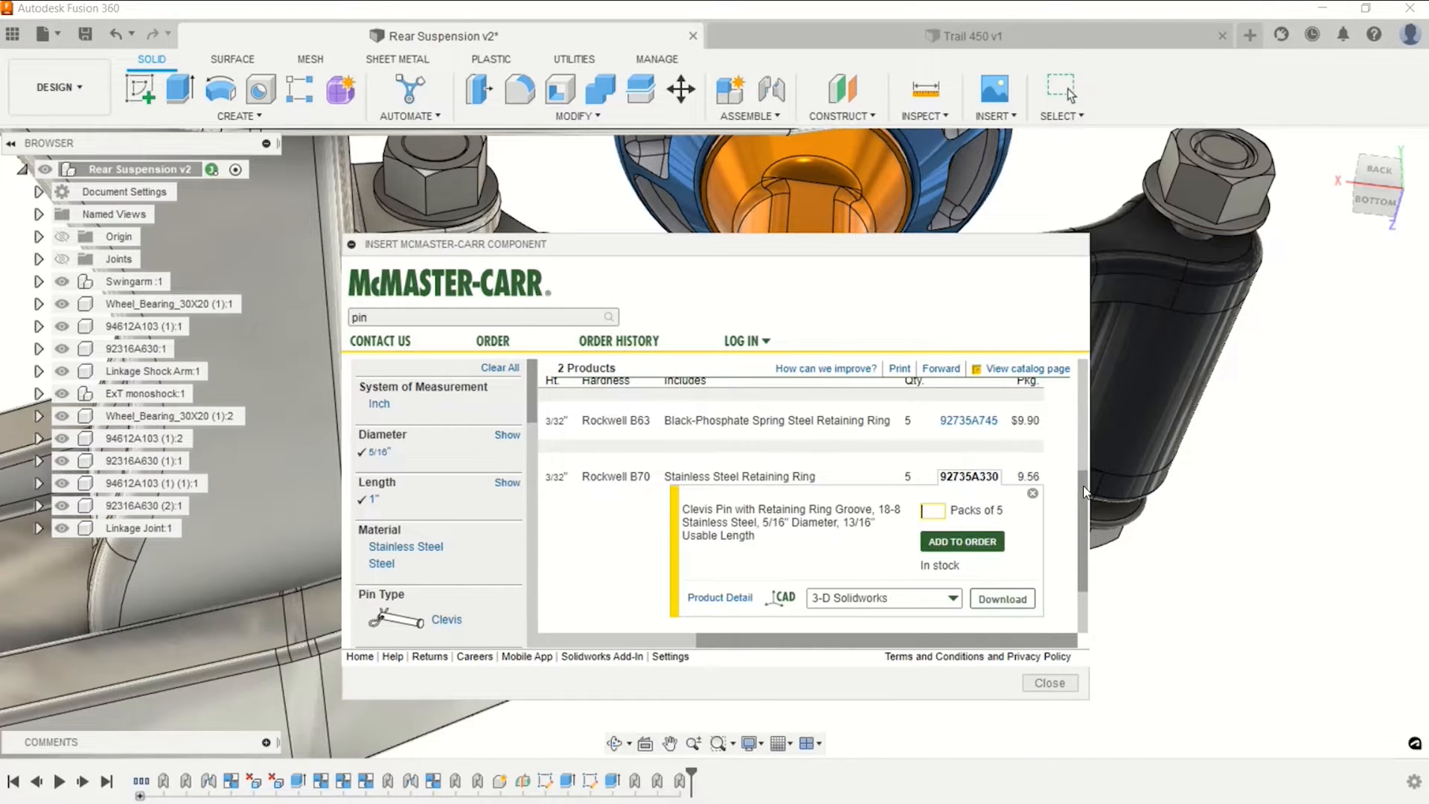
pyautogui.moveTo(1085, 491)
pyautogui.mouseDown()
pyautogui.moveTo(1086, 469)
pyautogui.moveTo(1088, 521)
pyautogui.moveTo(1104, 428)
pyautogui.moveTo(1096, 511)
pyautogui.mouseUp()
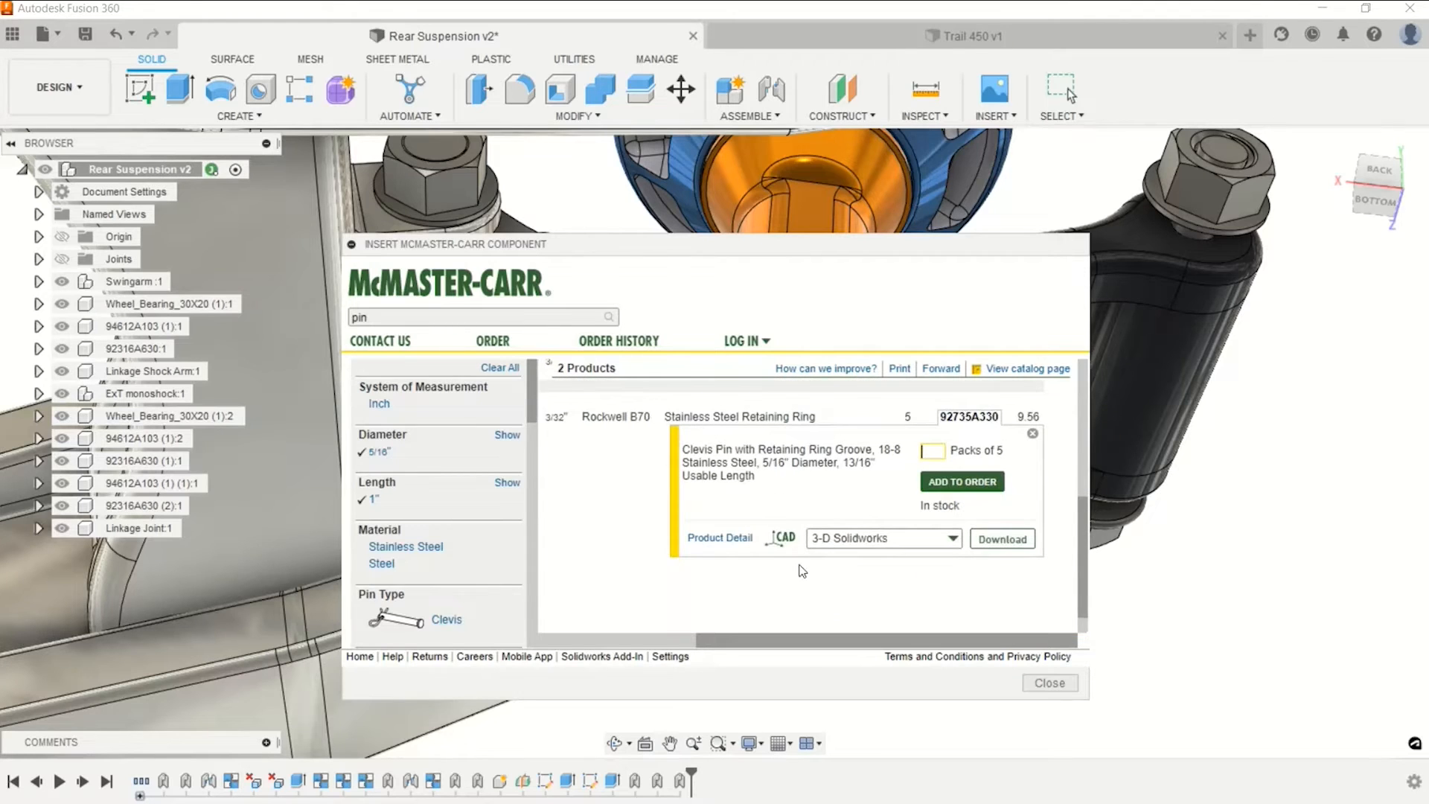
pyautogui.click(719, 538)
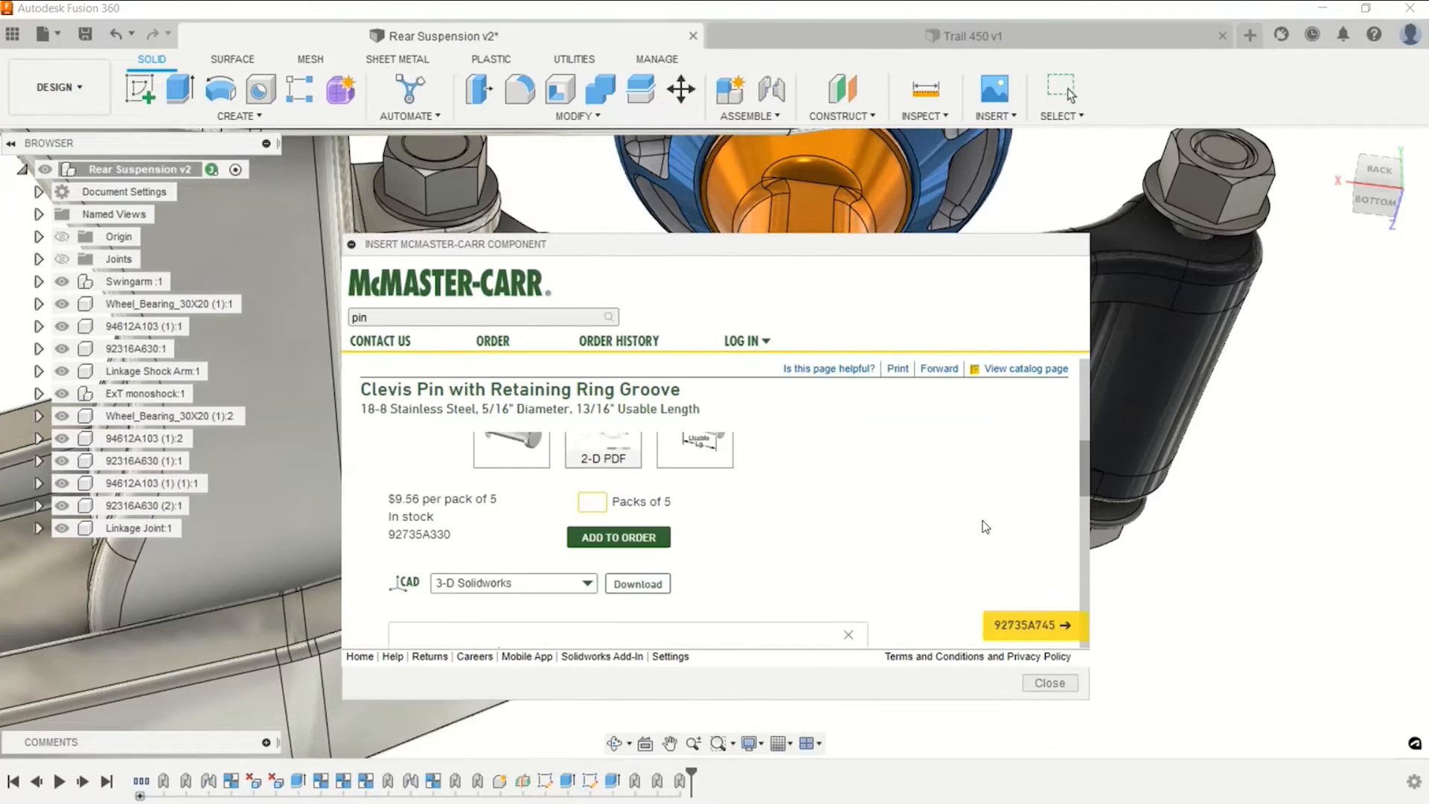
# Insert the clevis pin into the assembly as a 3-D STEP model and accept its default placement.
pyautogui.moveTo(1083, 462)
pyautogui.mouseDown()
pyautogui.moveTo(1088, 386)
pyautogui.moveTo(1079, 482)
pyautogui.mouseUp()
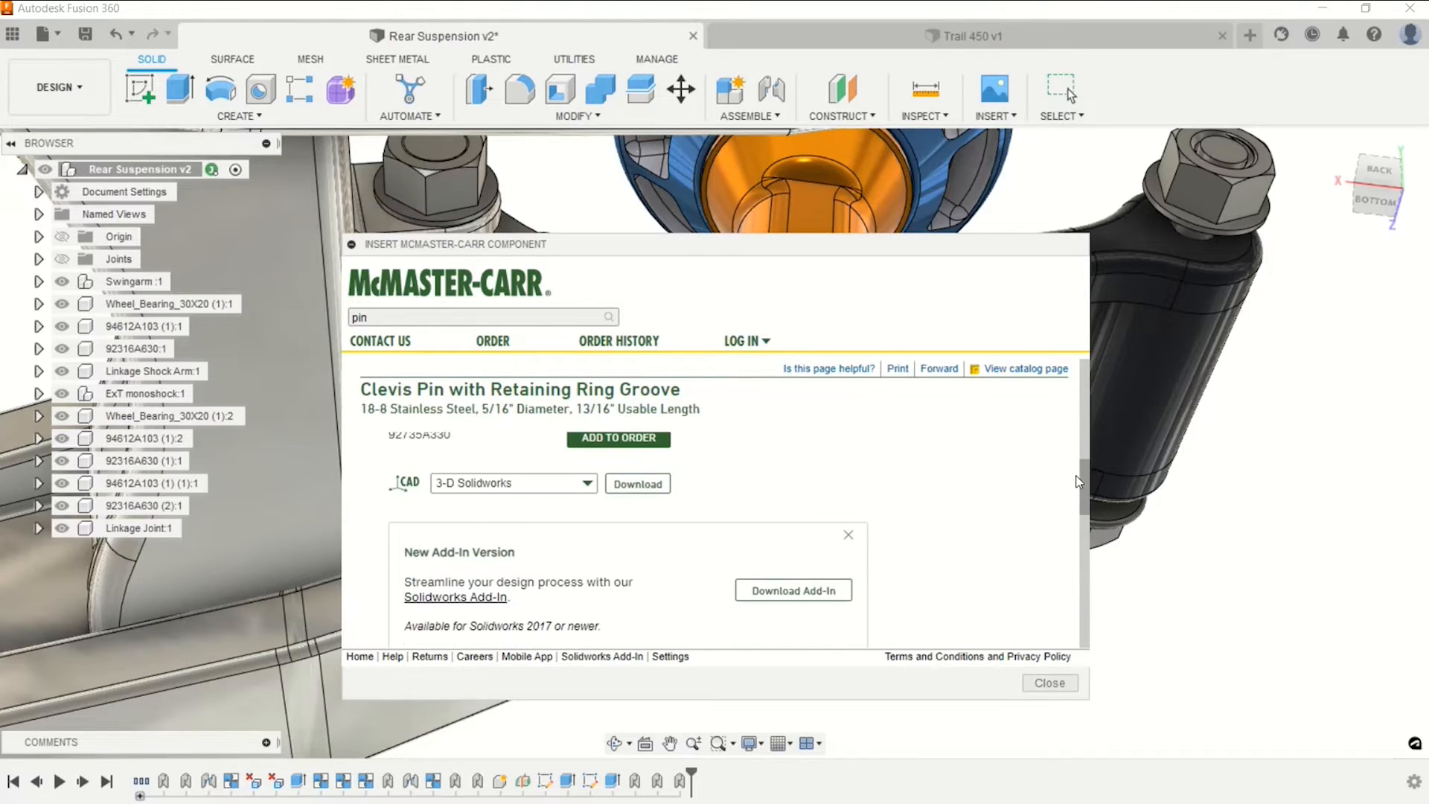
pyautogui.click(587, 486)
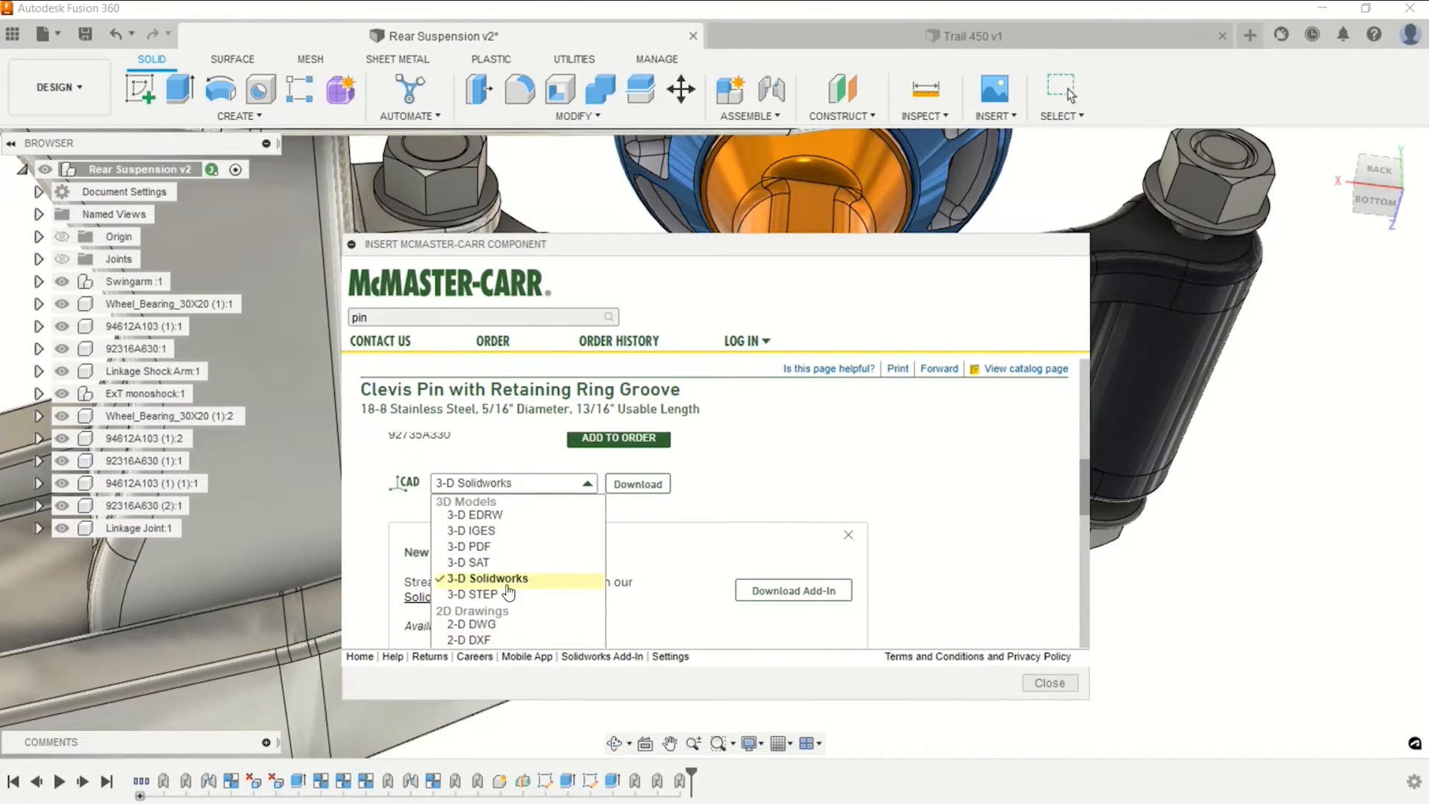
pyautogui.click(475, 596)
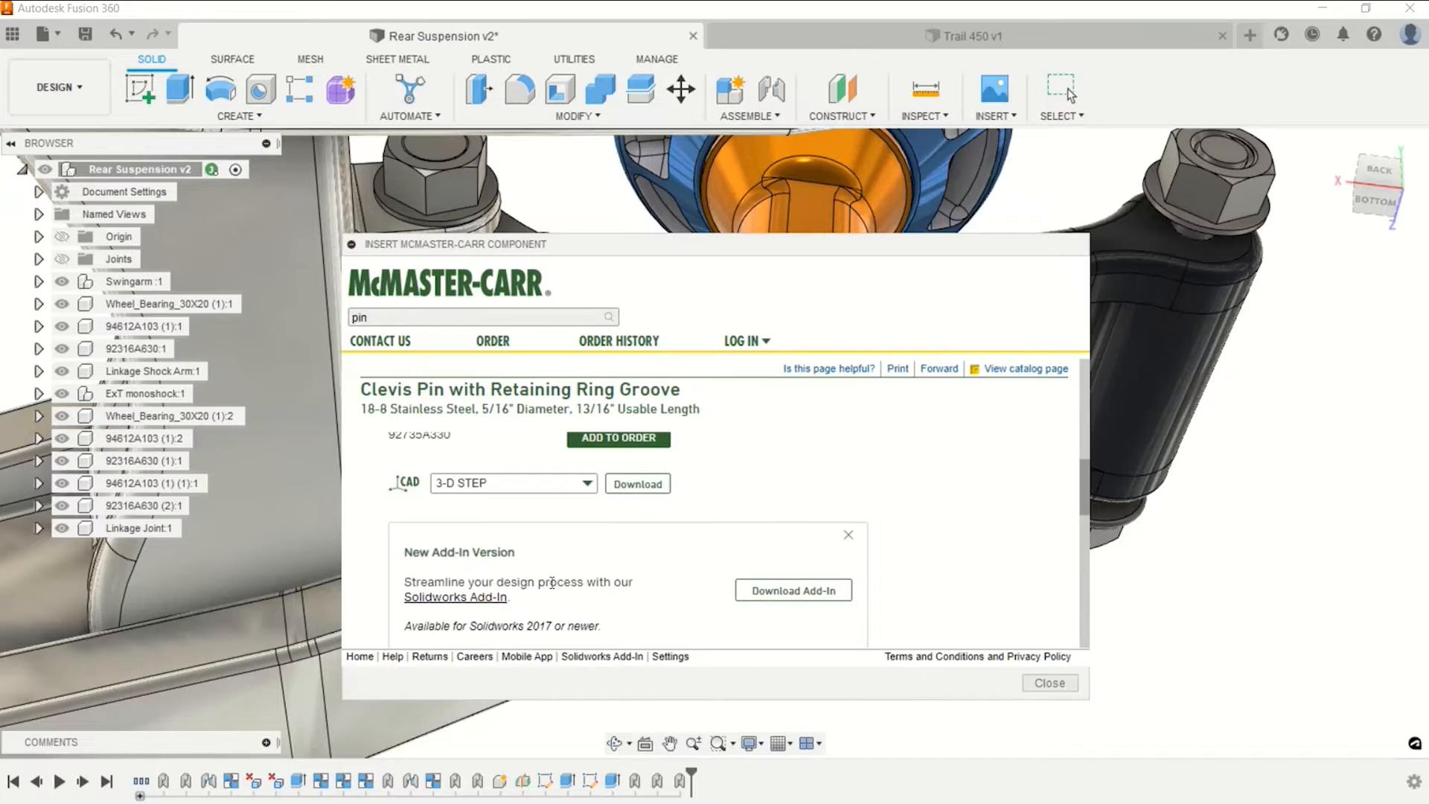
pyautogui.click(638, 484)
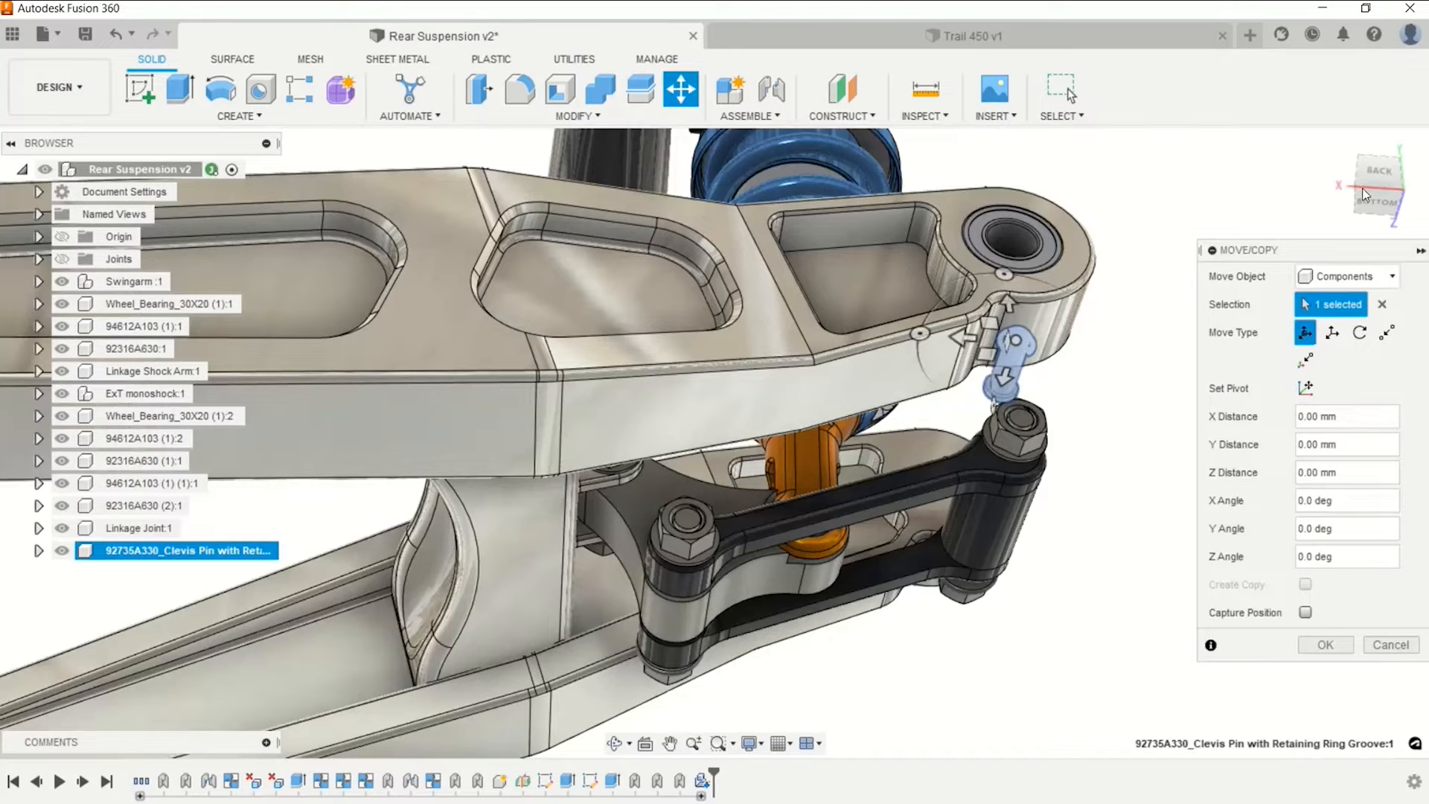
pyautogui.moveTo(1371, 188); pyautogui.dragTo(1372, 202)
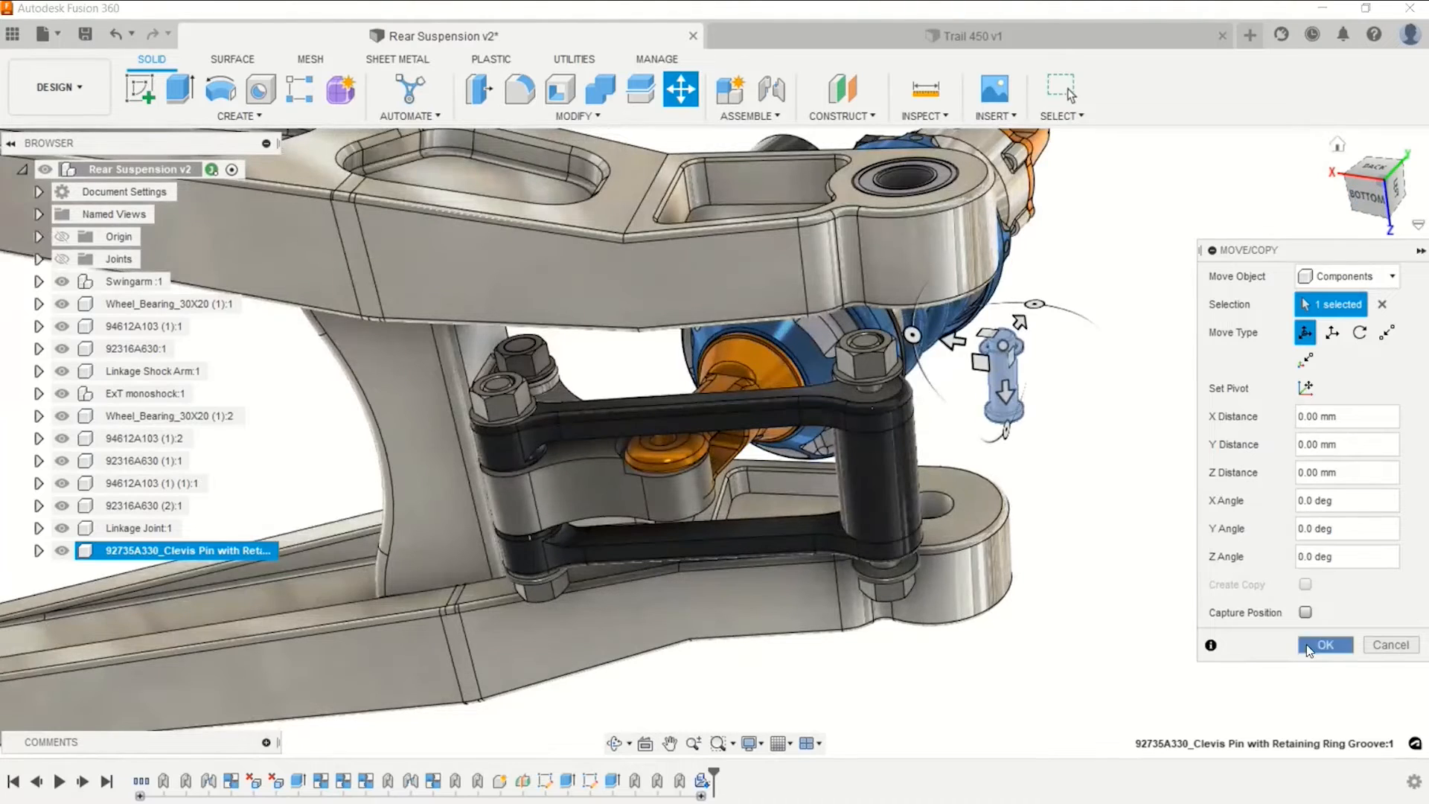
pyautogui.click(1326, 645)
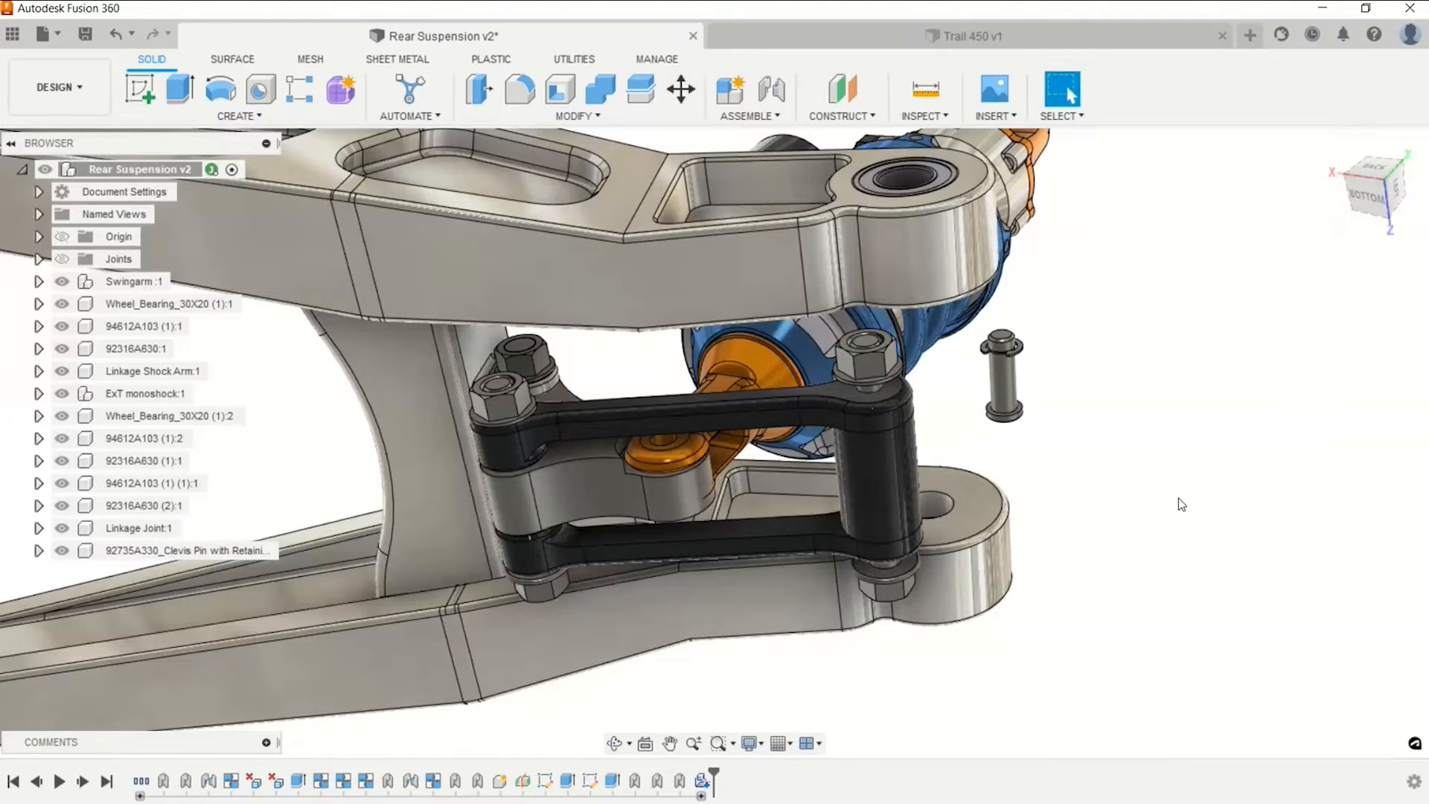
# Join the inner face of the clevis pin's head to the hole in the shock's lower connection, flipping the pin so it passes through.
pyautogui.click(748, 115)
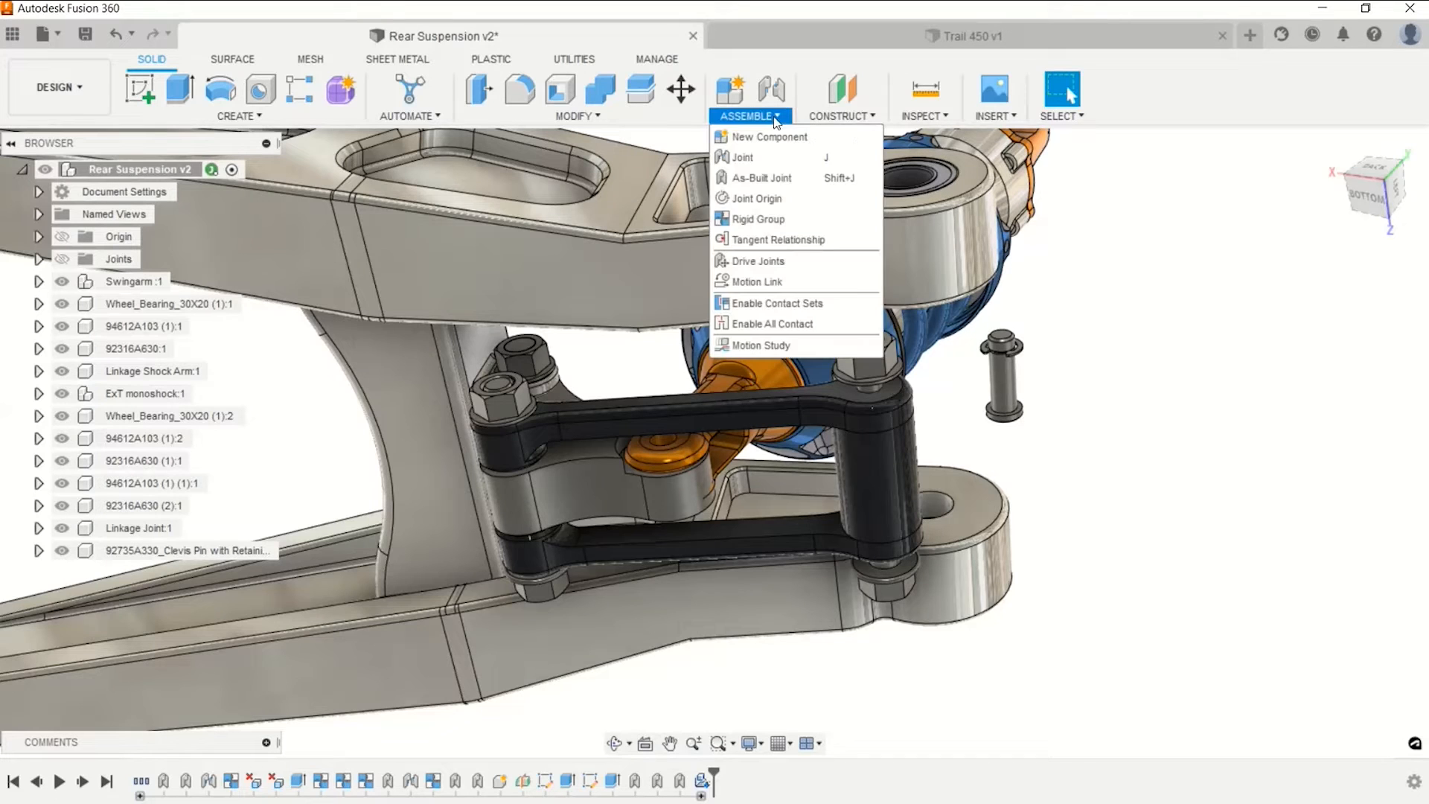
pyautogui.click(747, 159)
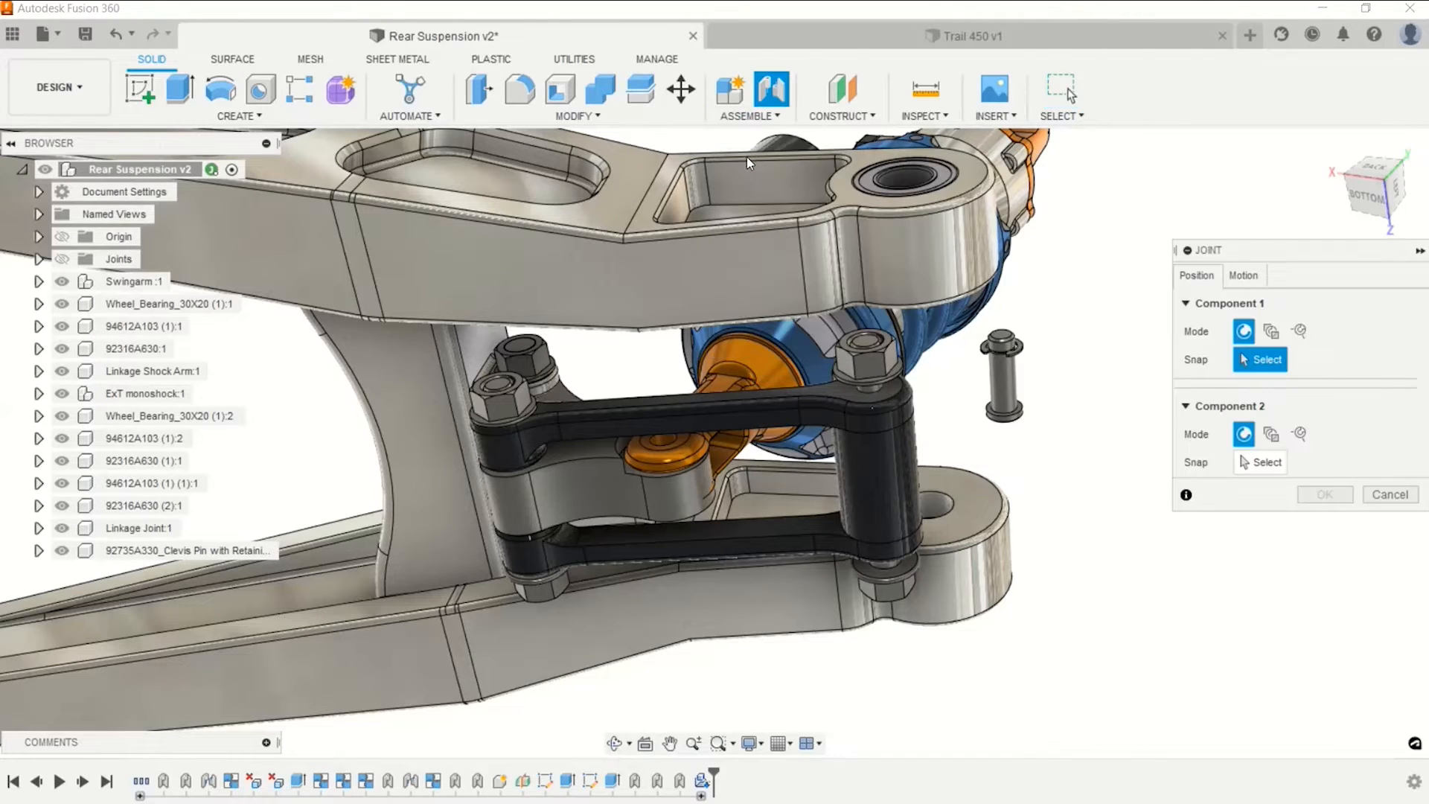
pyautogui.click(1002, 412)
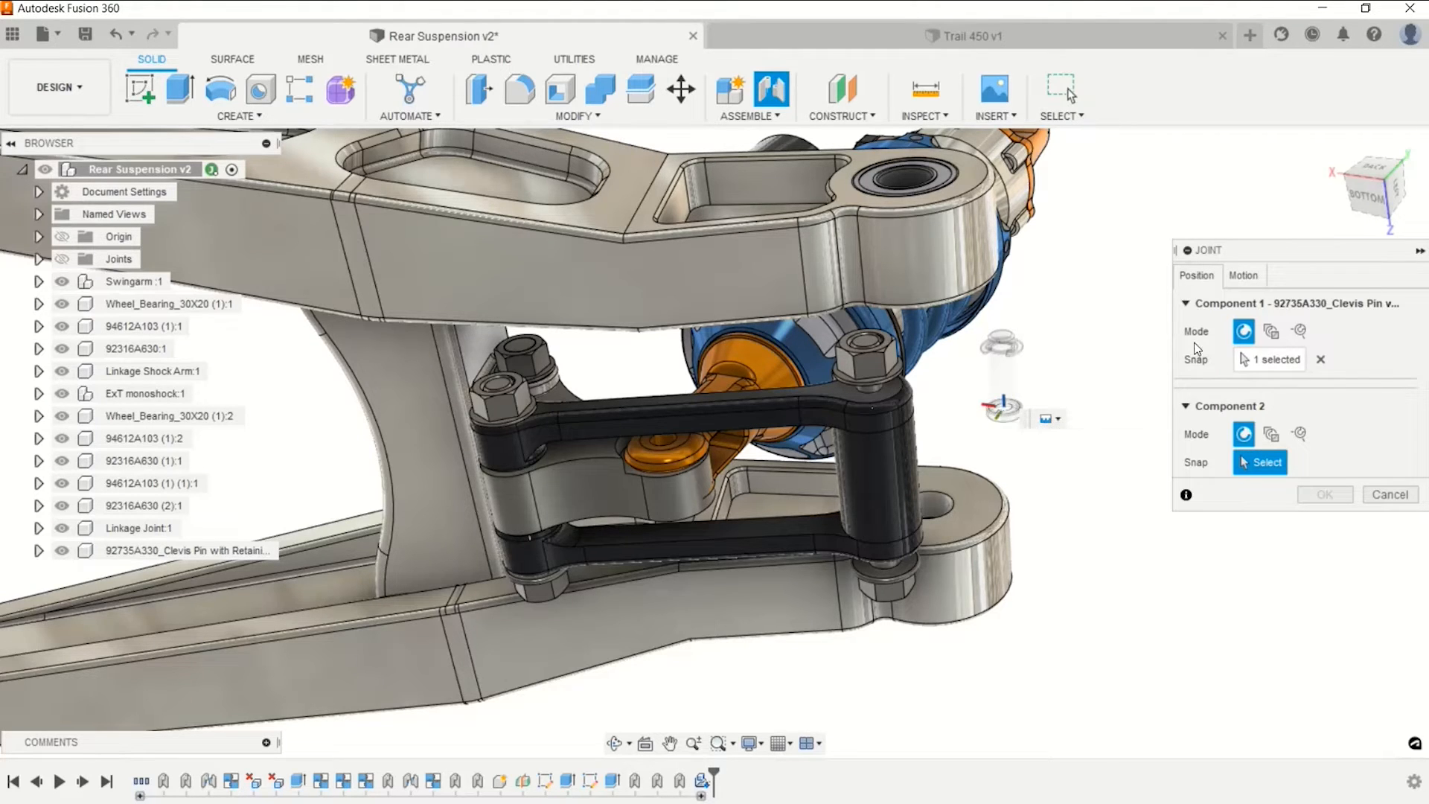
pyautogui.click(1321, 359)
pyautogui.scroll(1, 1002, 414)
pyautogui.scroll(5, 1001, 414)
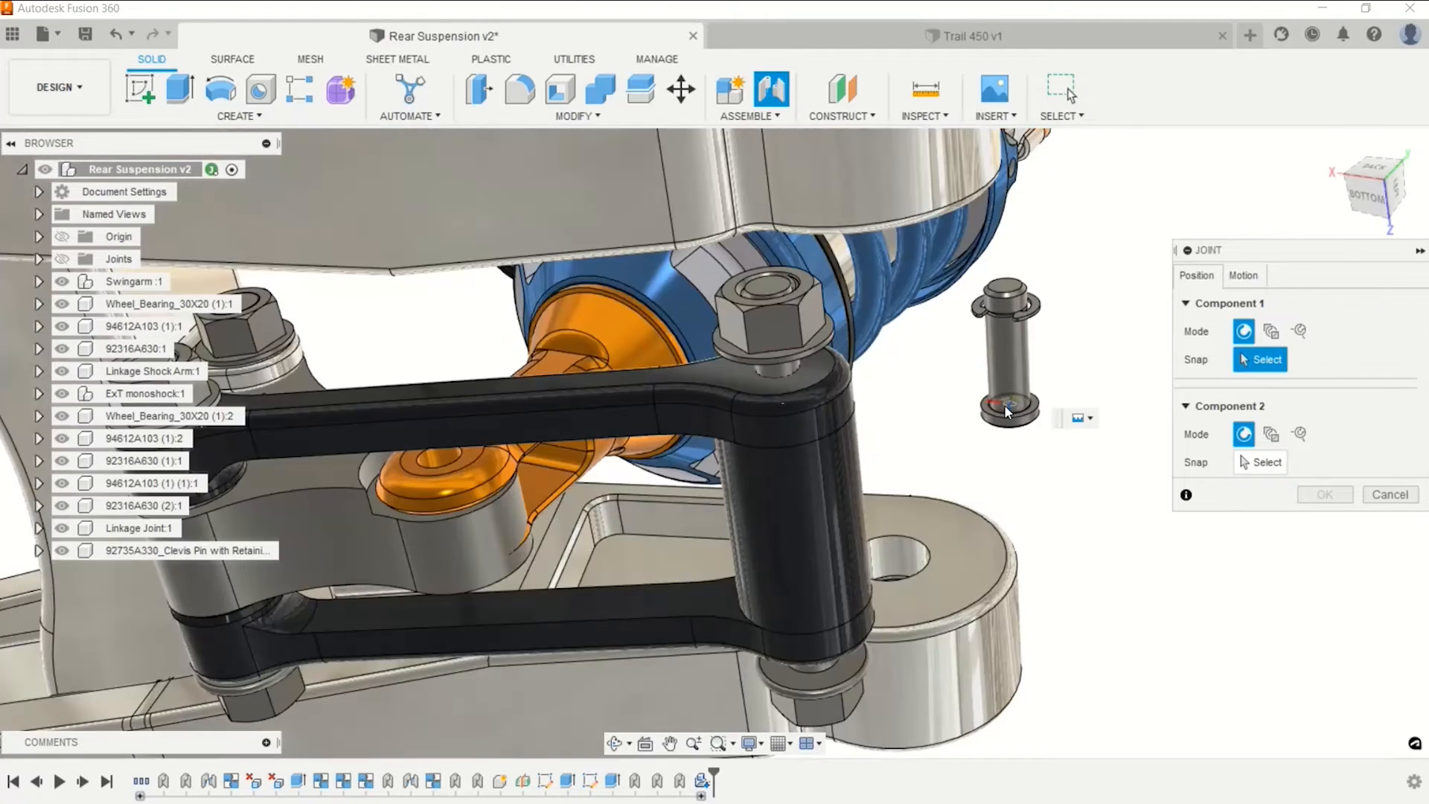
pyautogui.click(1011, 422)
pyautogui.scroll(-5, 1011, 421)
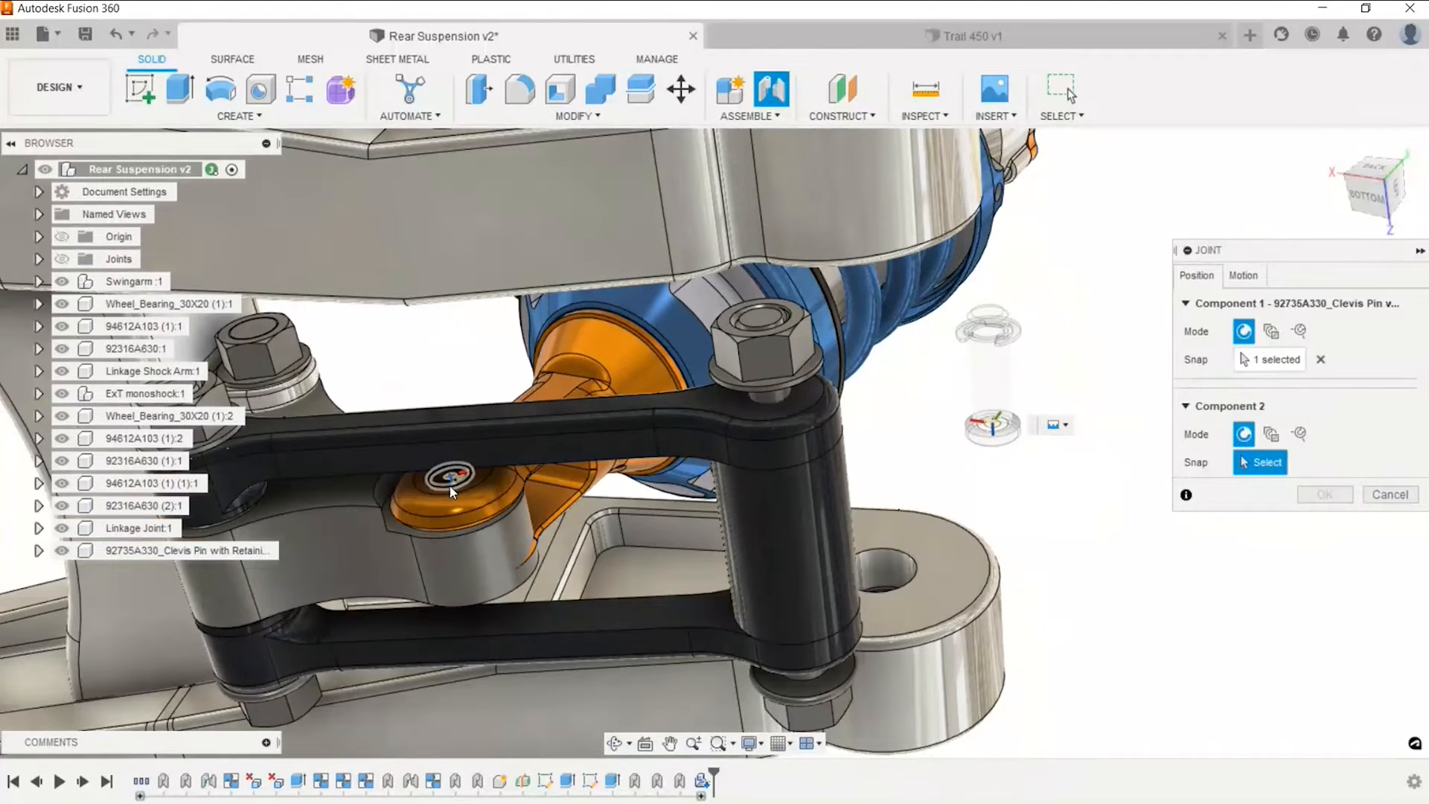
pyautogui.click(449, 484)
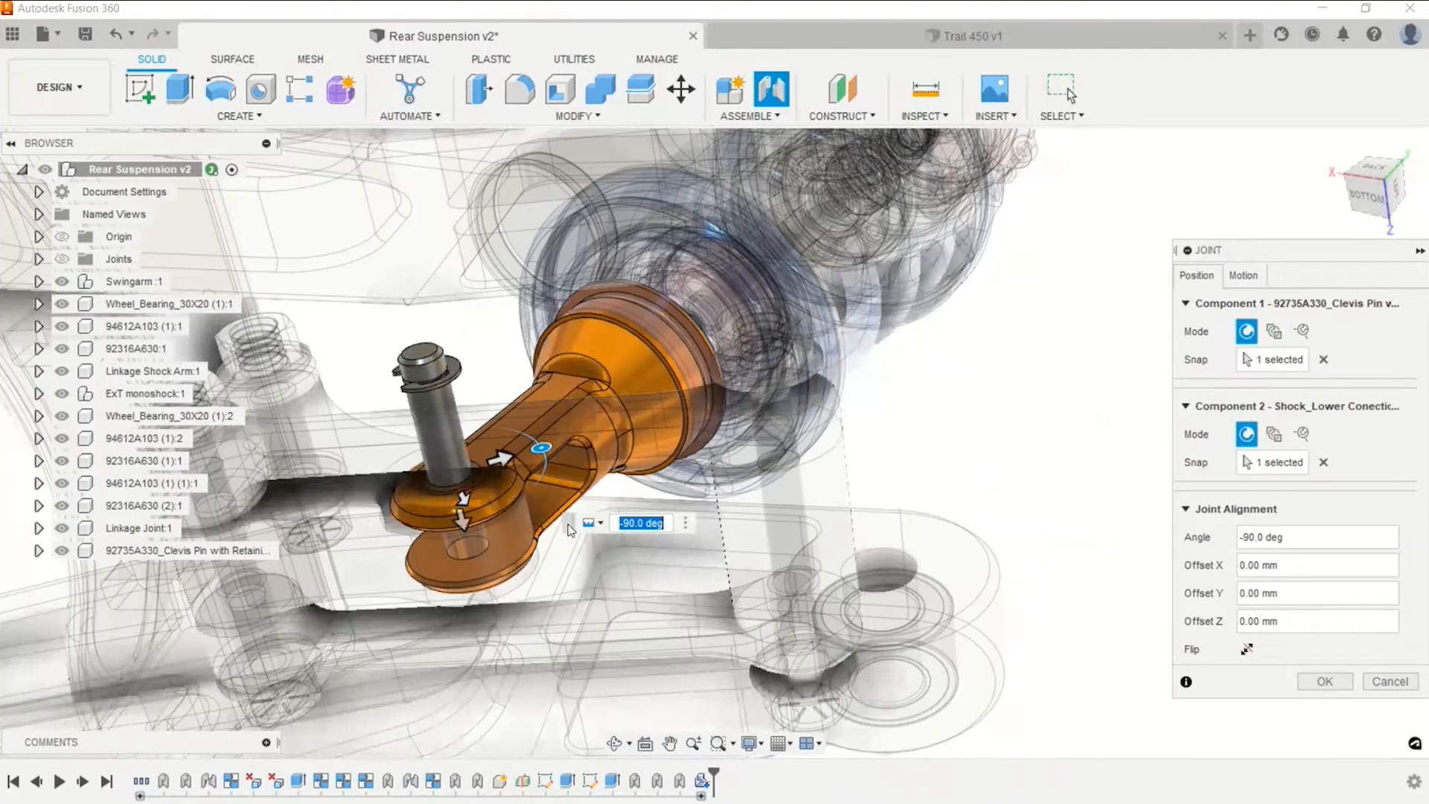
pyautogui.click(1248, 649)
pyautogui.keyDown('shift'); pyautogui.moveTo(549, 551); pyautogui.dragTo(551, 521, button='middle'); pyautogui.keyUp('shift')
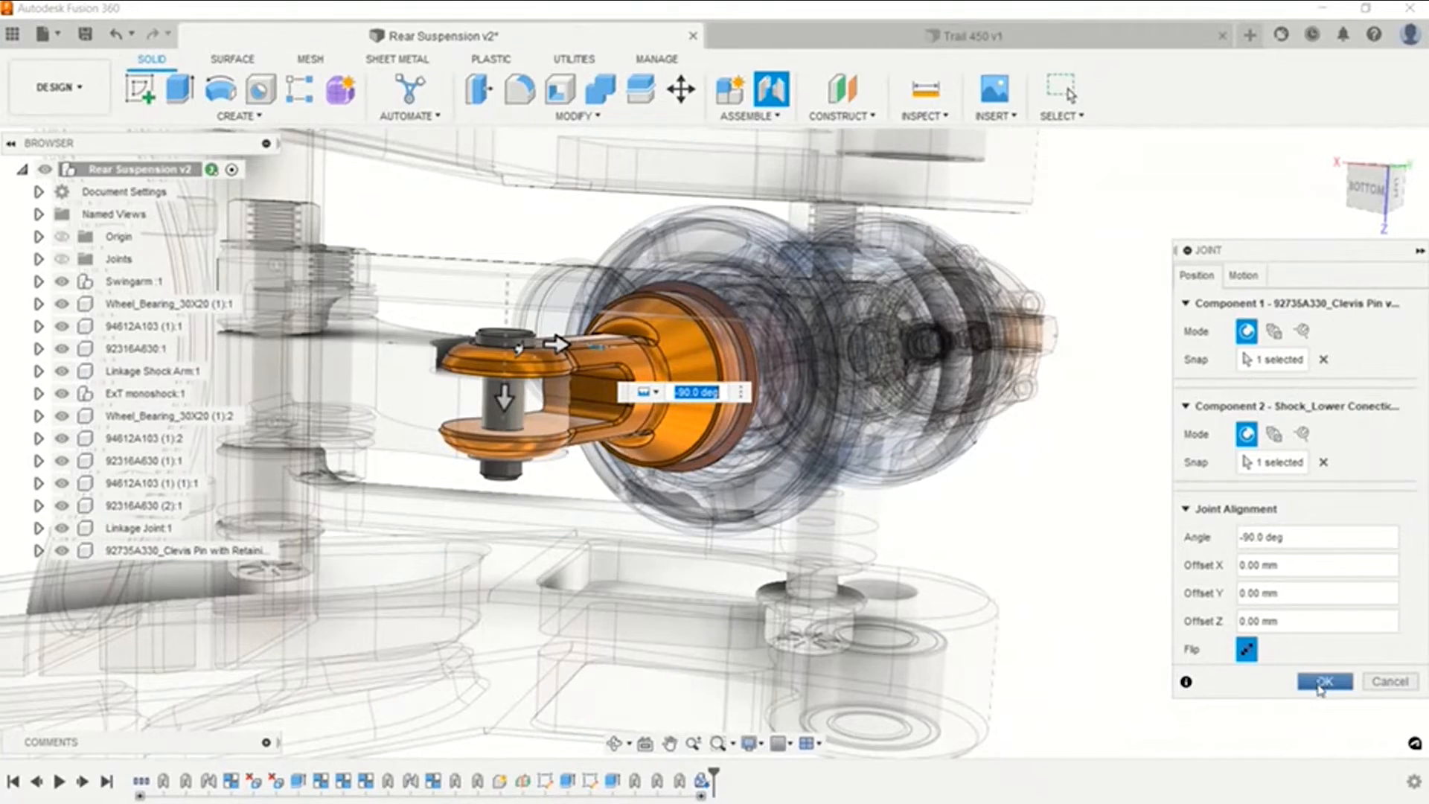
pyautogui.click(1322, 683)
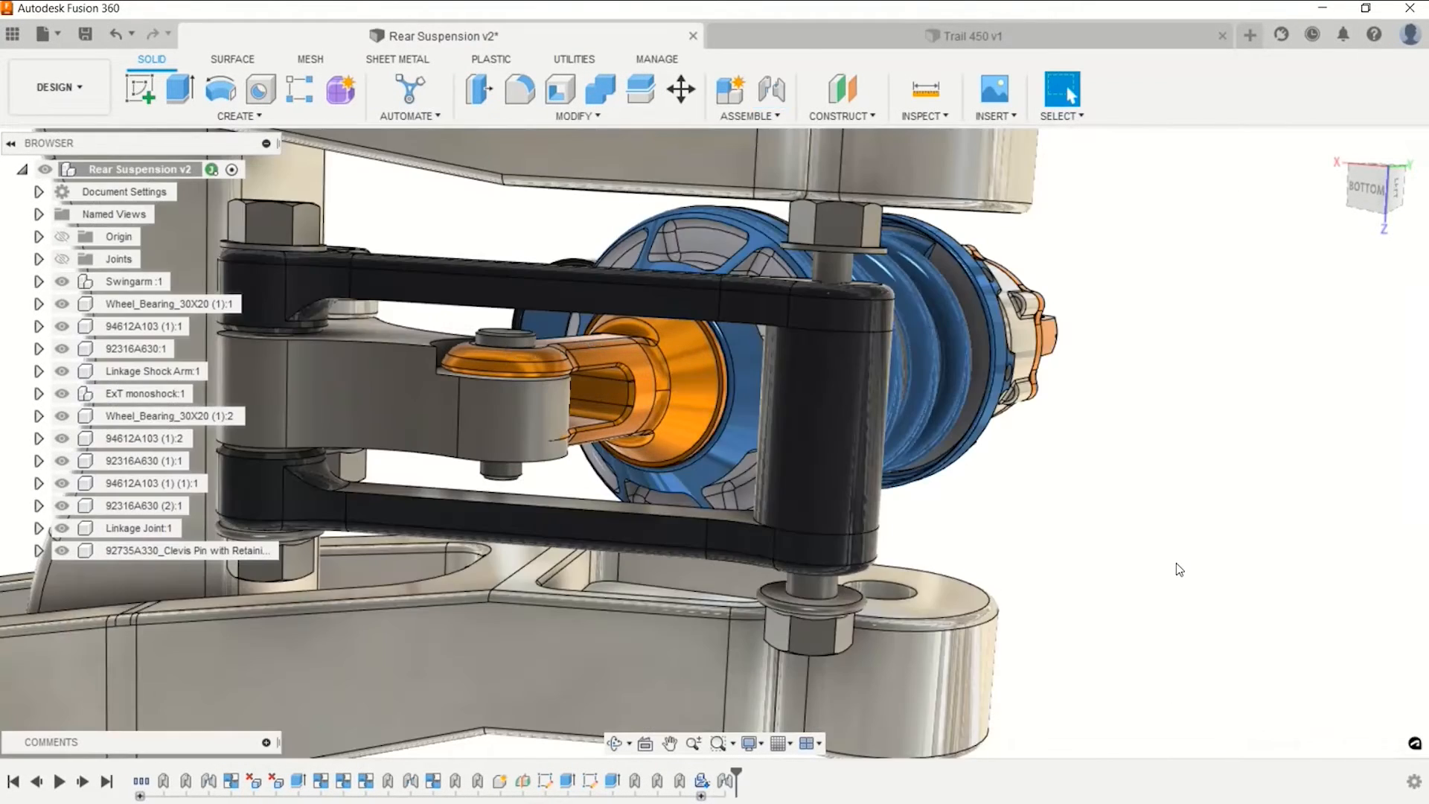
# Test the linkage motion with the clevis pin in place and revert the components to their original position.
pyautogui.scroll(-1, 1045, 477)
pyautogui.keyDown('shift'); pyautogui.moveTo(1045, 477); pyautogui.dragTo(1091, 513, button='middle'); pyautogui.keyUp('shift')
pyautogui.moveTo(926, 496)
pyautogui.mouseDown()
pyautogui.moveTo(933, 528)
pyautogui.moveTo(927, 477)
pyautogui.moveTo(926, 510)
pyautogui.mouseUp()
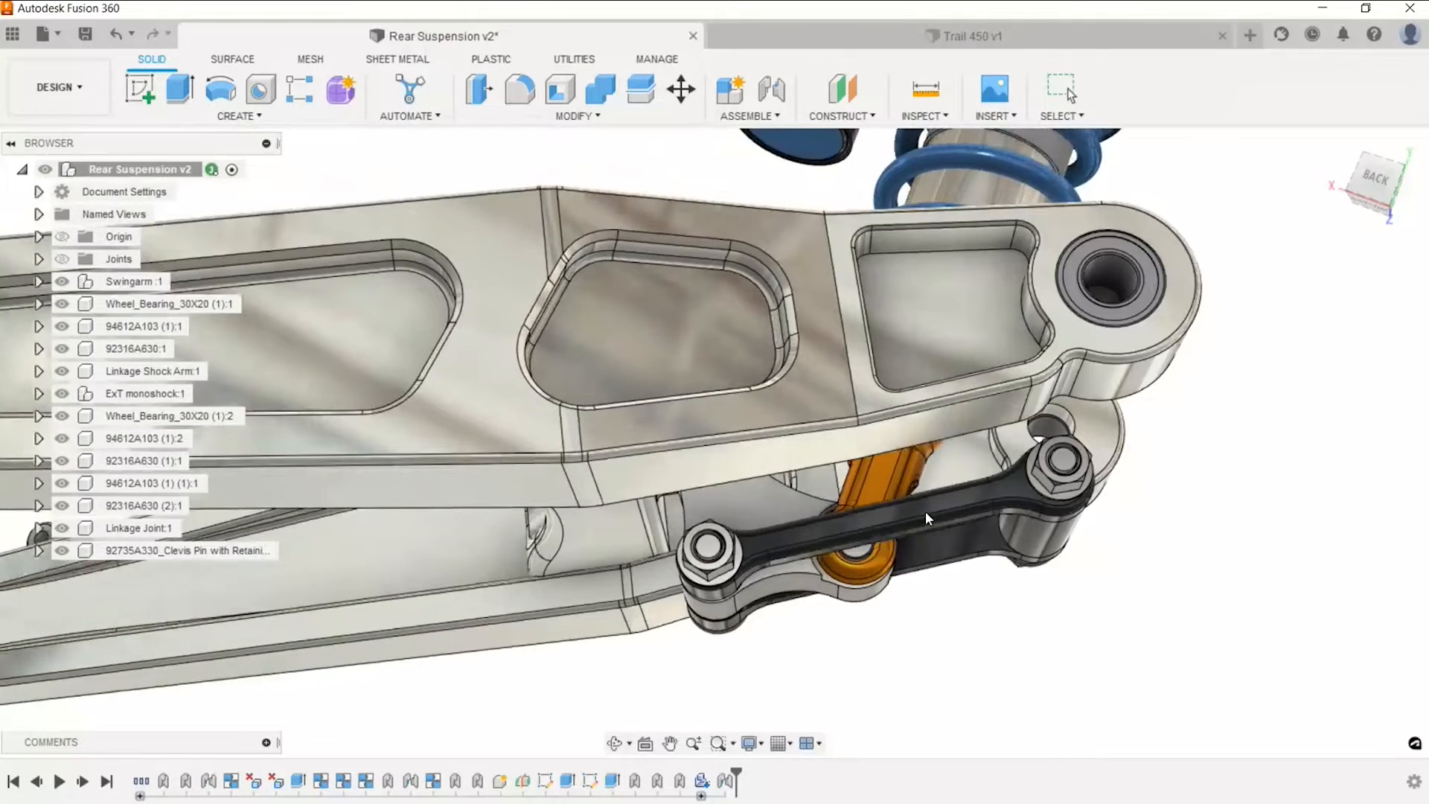
pyautogui.click(1167, 111)
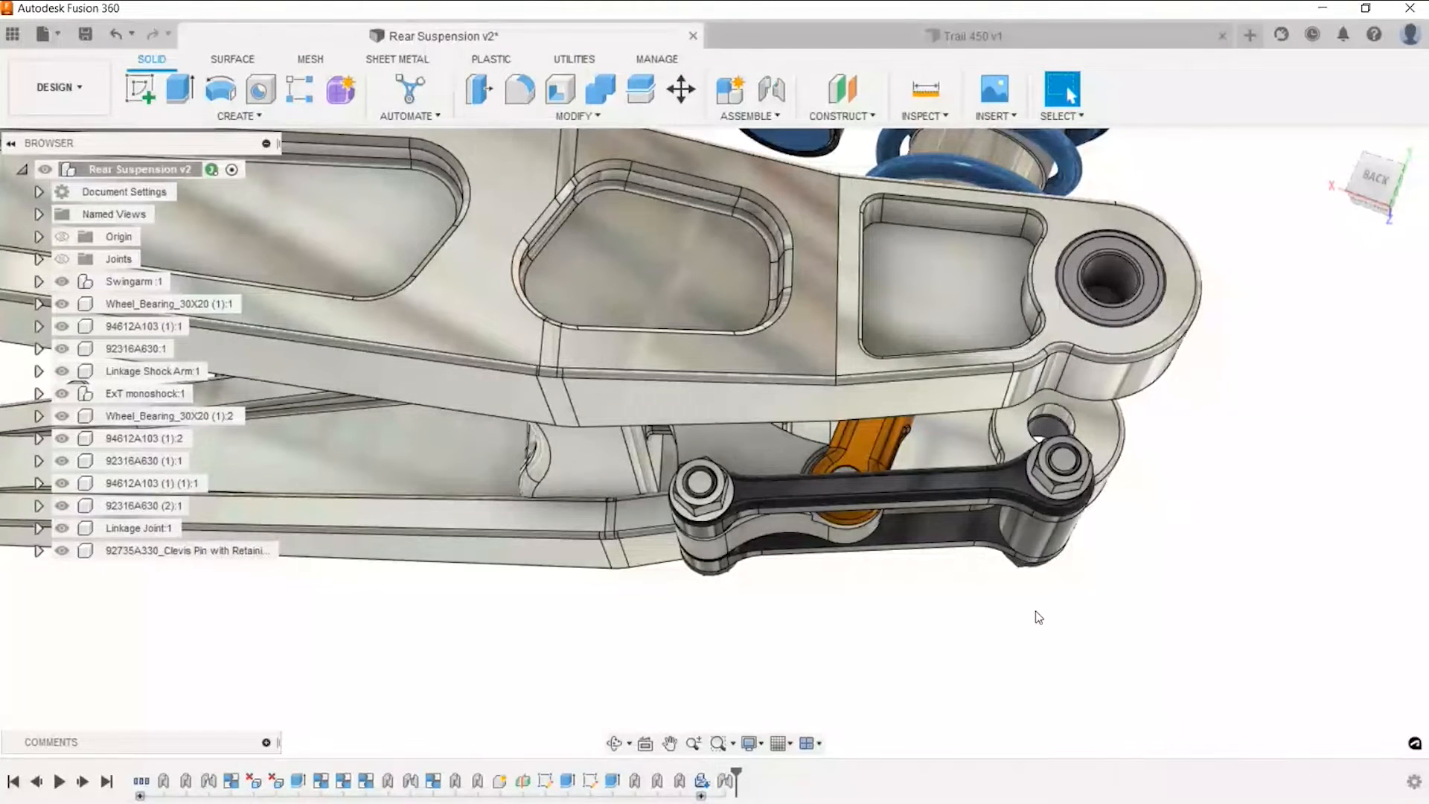
# Inspect the fit of the clevis pin and shock eye in the Linkage Joint, and activate the Linkage Joint component for editing.
pyautogui.keyDown('shift'); pyautogui.moveTo(817, 653); pyautogui.dragTo(813, 599, button='middle'); pyautogui.keyUp('shift')
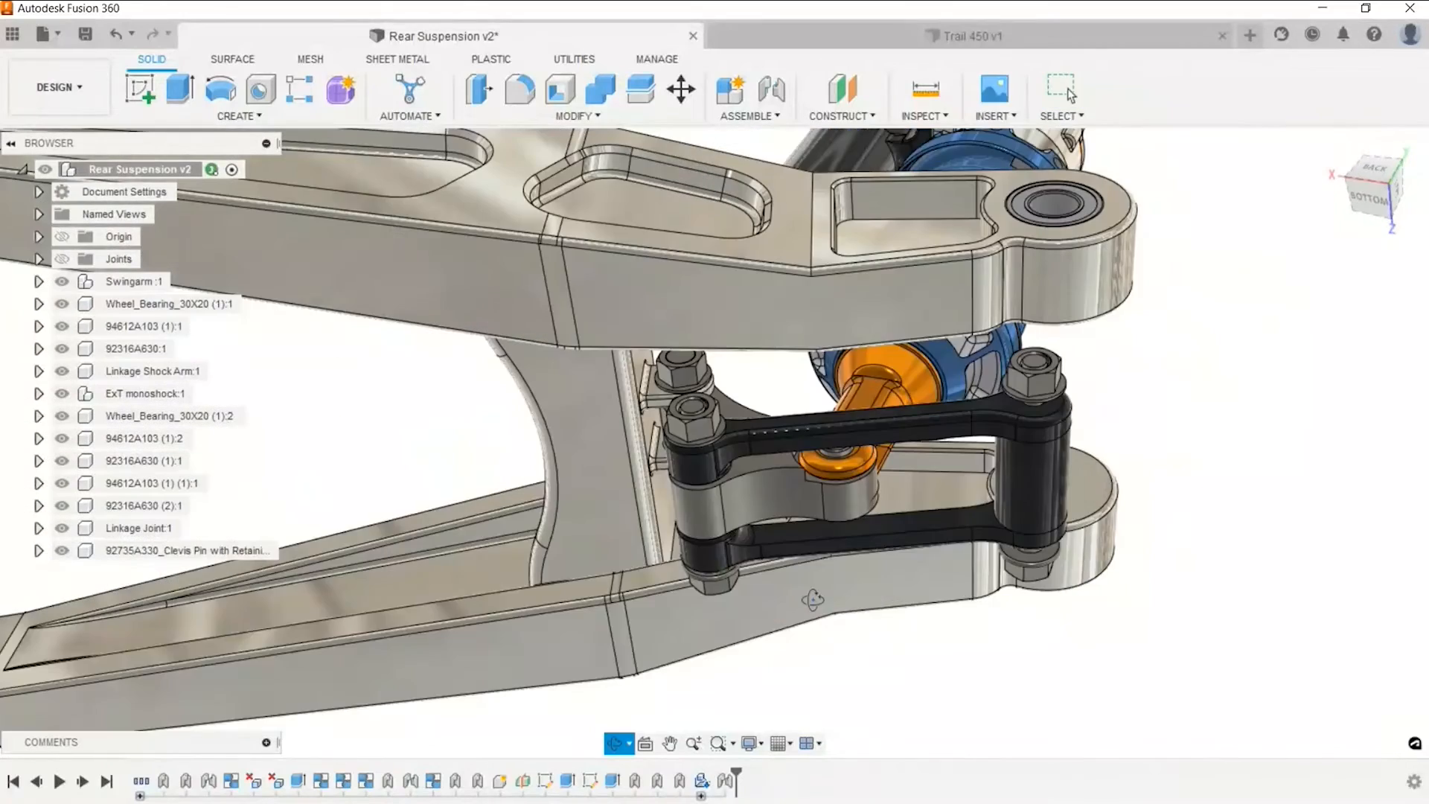
pyautogui.scroll(5, 797, 515)
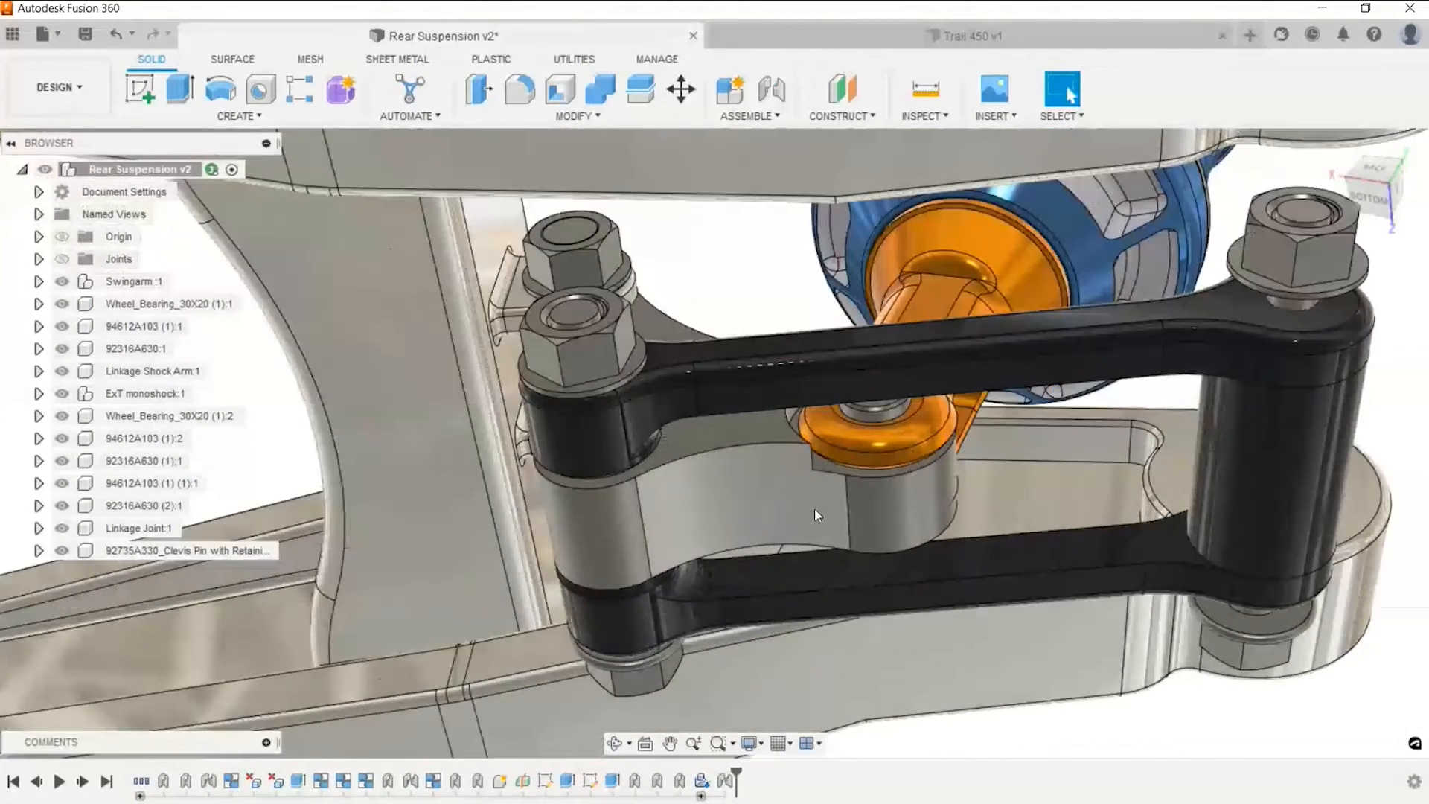
pyautogui.keyDown('shift'); pyautogui.moveTo(814, 507); pyautogui.dragTo(790, 436, button='middle'); pyautogui.keyUp('shift')
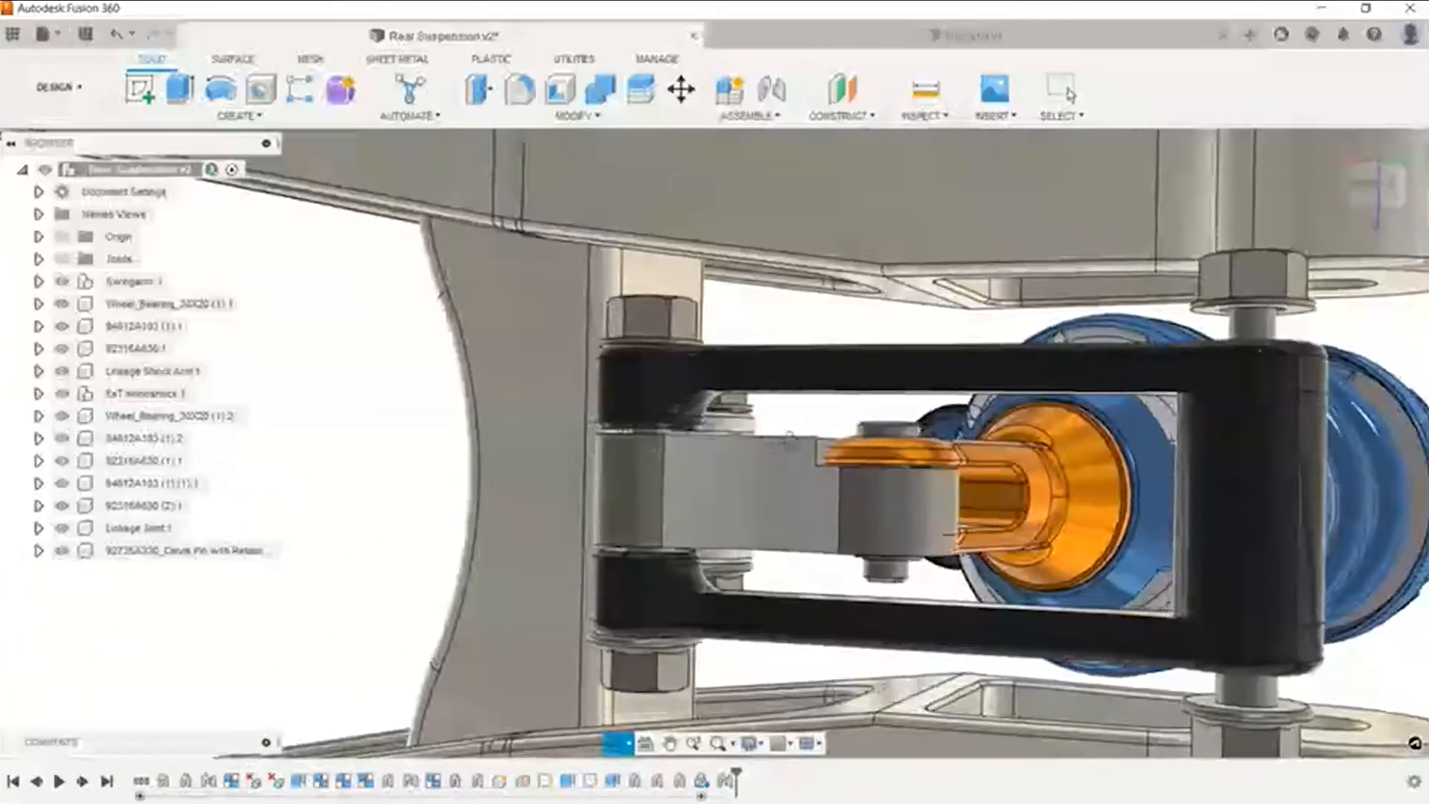
pyautogui.scroll(8, 790, 435)
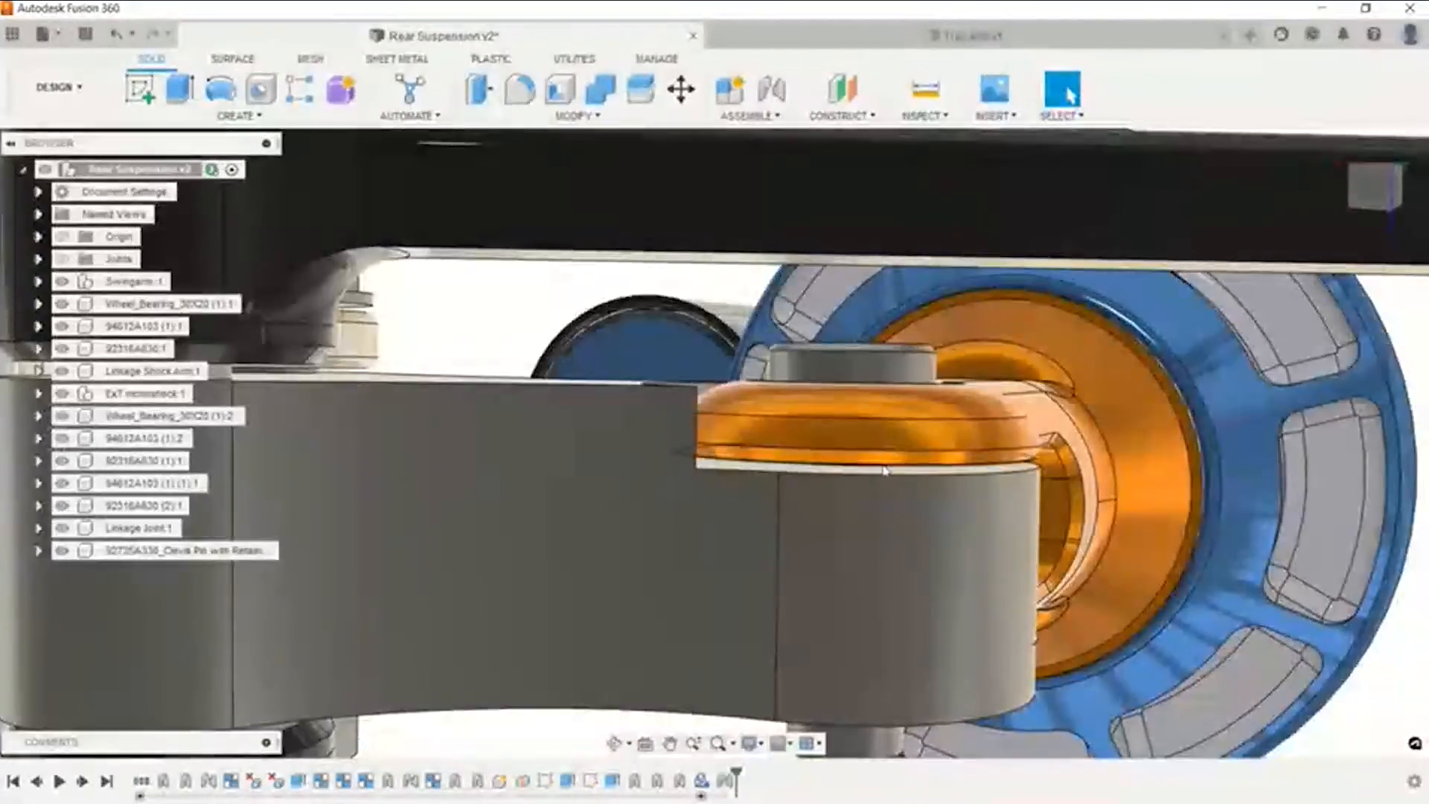
pyautogui.scroll(-10, 884, 469)
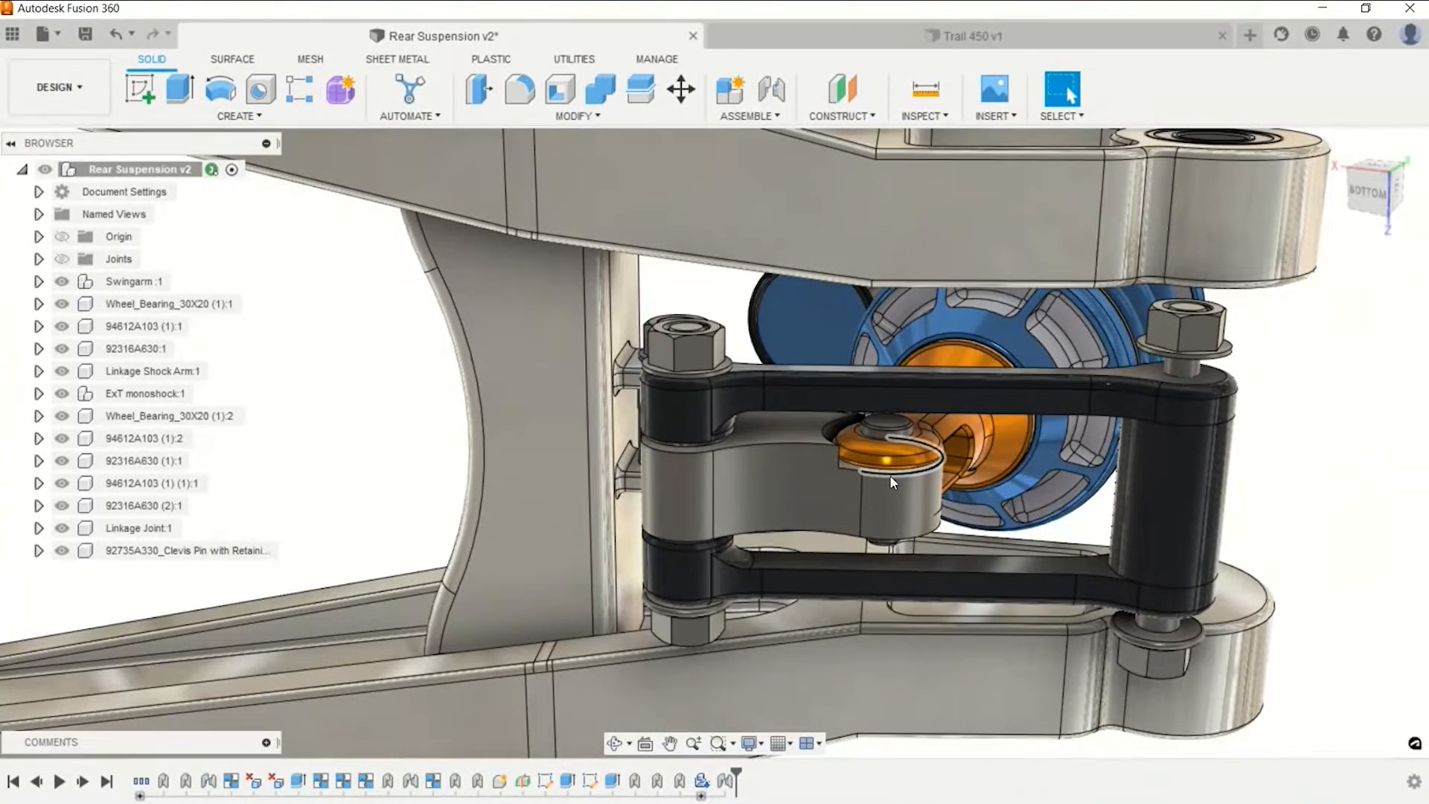
pyautogui.click(202, 528)
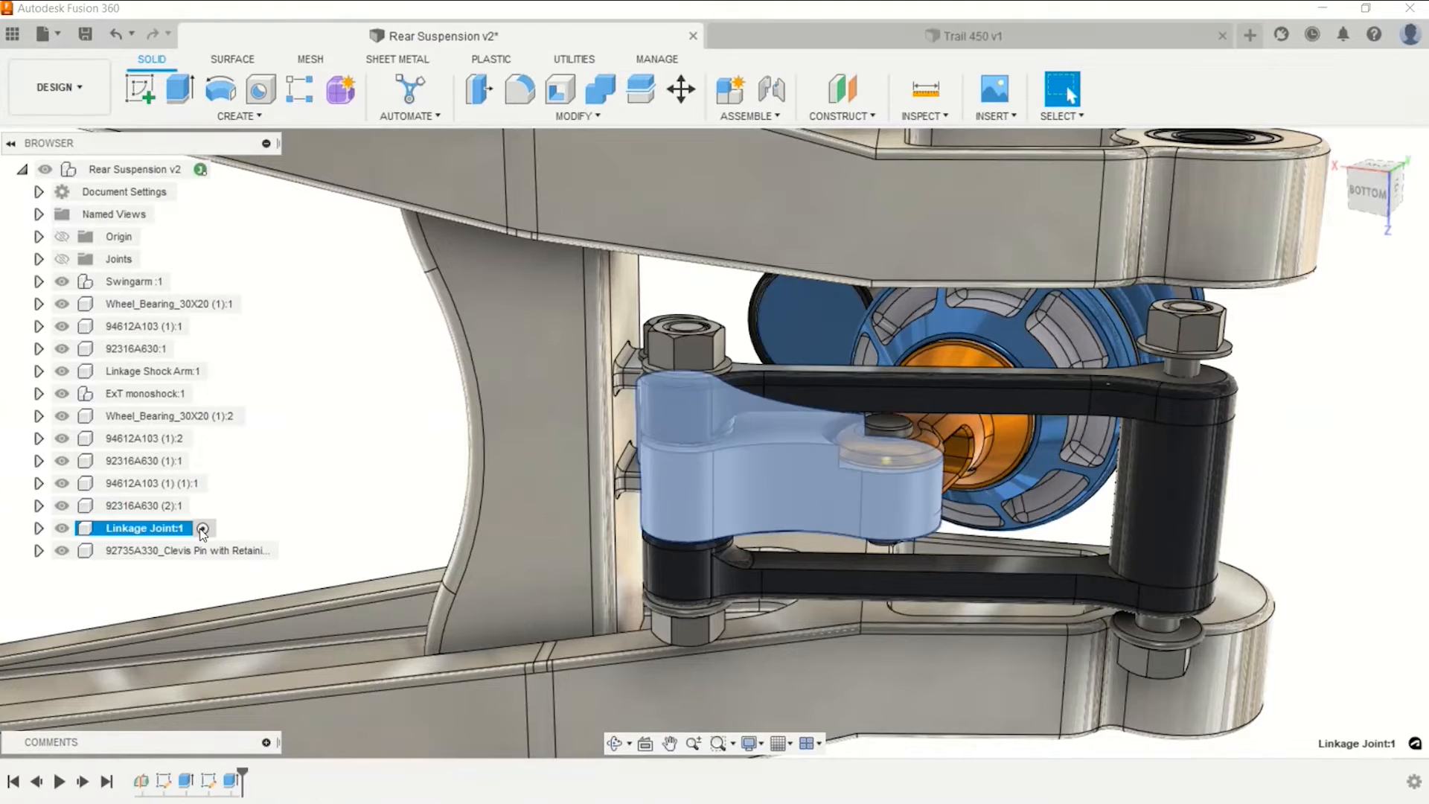
pyautogui.scroll(-1, 526, 447)
pyautogui.moveTo(525, 446)
pyautogui.keyDown('shift'); pyautogui.mouseDown(button='middle')
pyautogui.moveTo(548, 424)
pyautogui.moveTo(520, 437)
pyautogui.mouseUp(button='middle'); pyautogui.keyUp('shift')
pyautogui.scroll(3, 809, 386)
pyautogui.press('Escape')
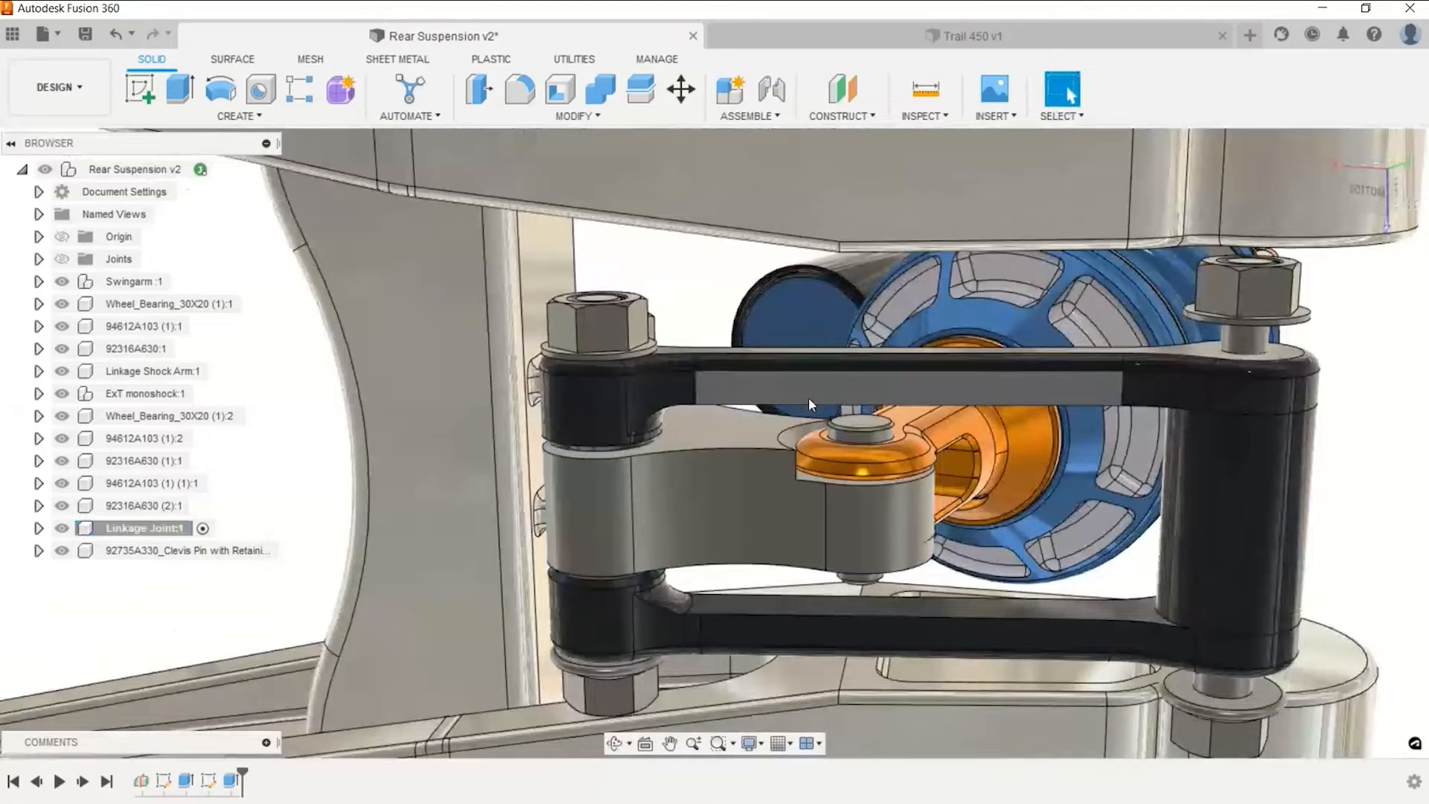
# Fillet the two corner edges of the Linkage Joint's recess beside the shock eye with a 2 mm radius.
pyautogui.press('s')
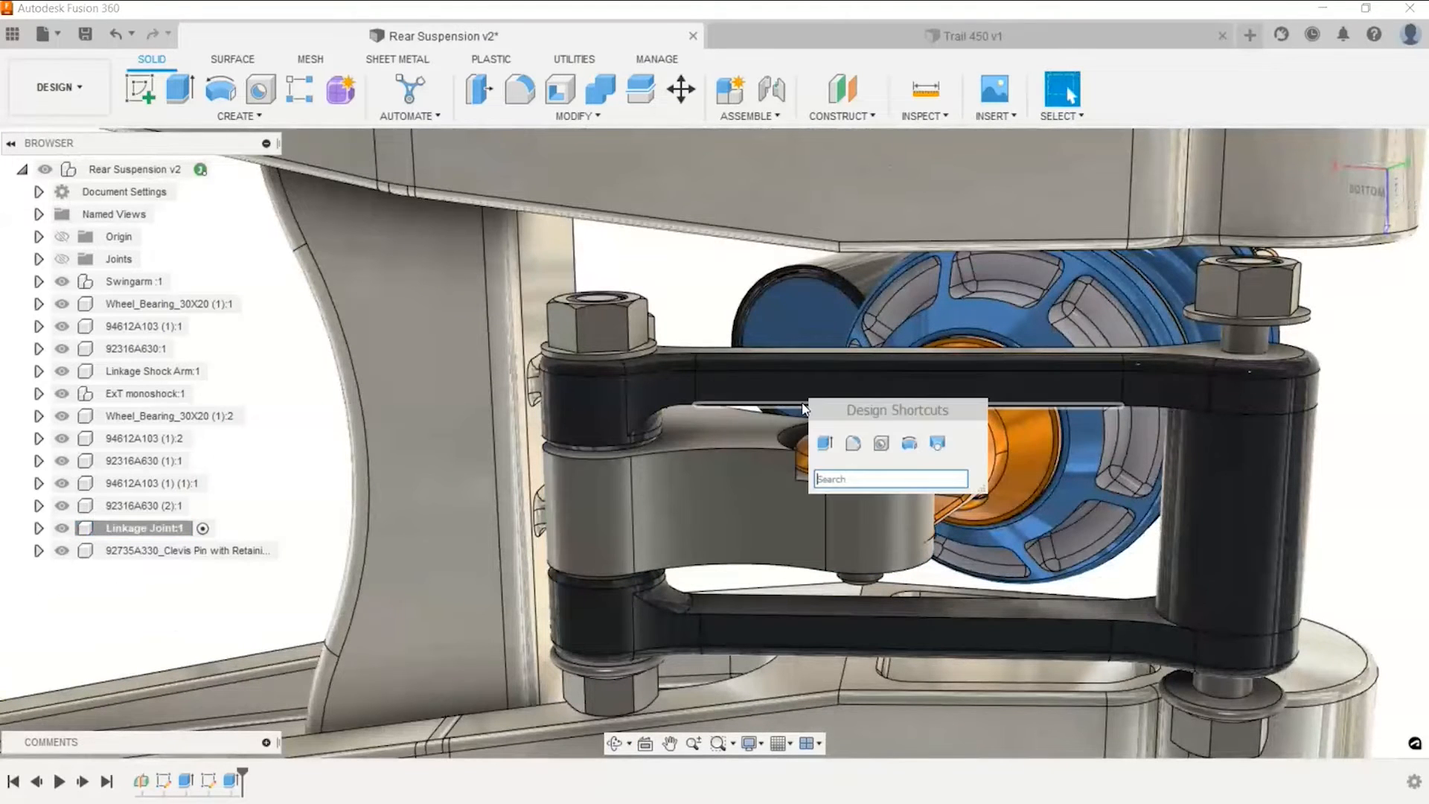
pyautogui.write('f')
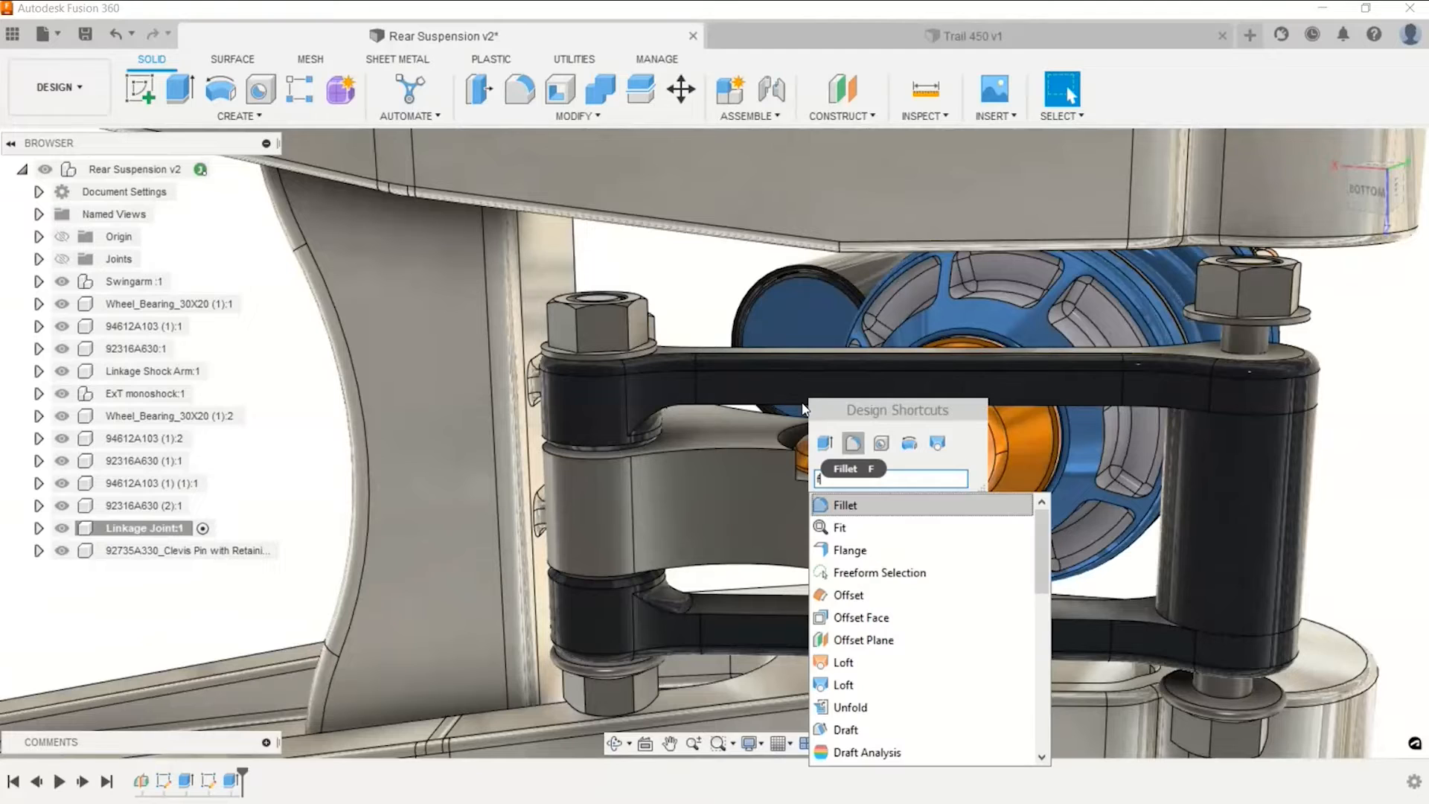
pyautogui.click(854, 443)
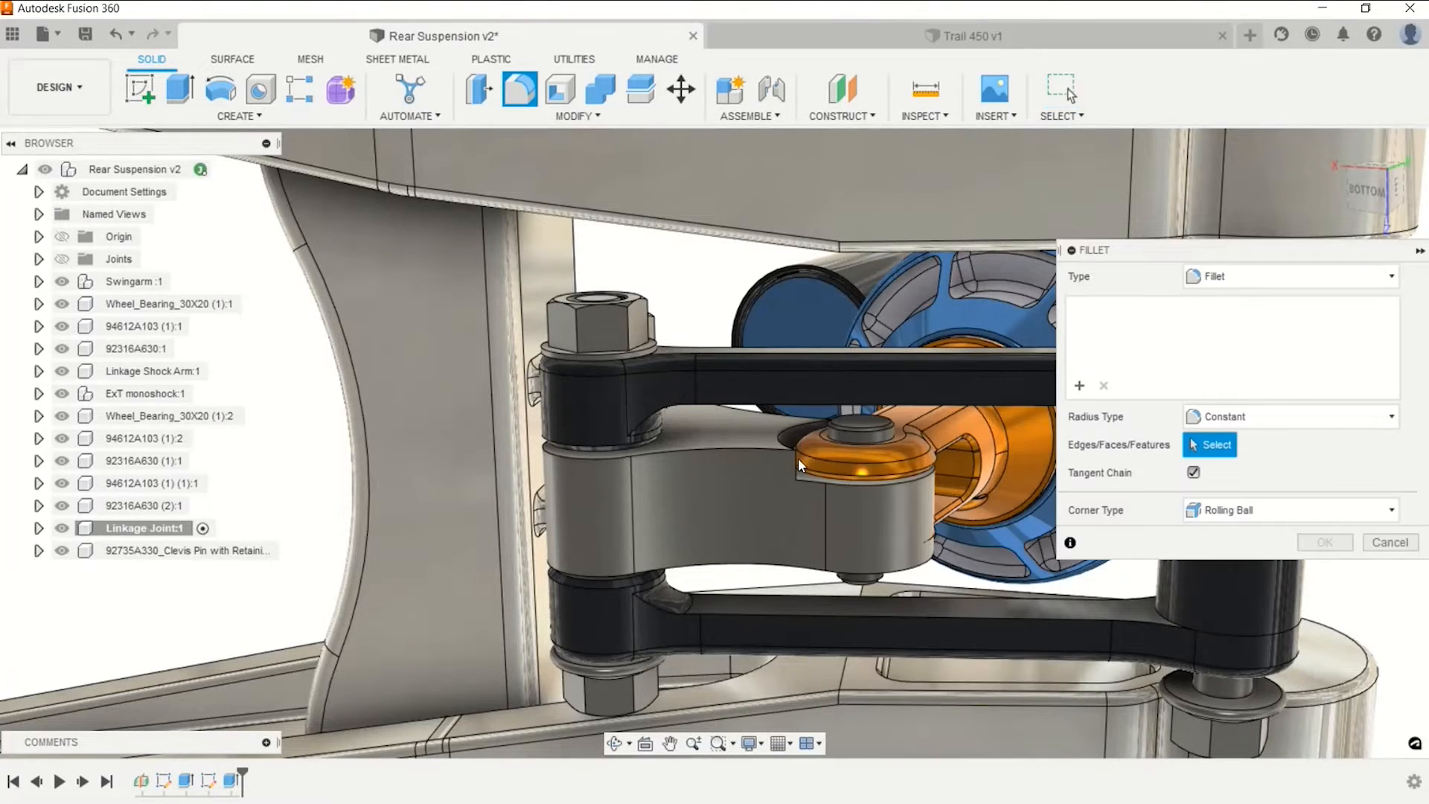
pyautogui.click(819, 421)
pyautogui.keyDown('shift'); pyautogui.moveTo(819, 421); pyautogui.dragTo(836, 449, button='middle'); pyautogui.keyUp('shift')
pyautogui.scroll(2, 837, 450)
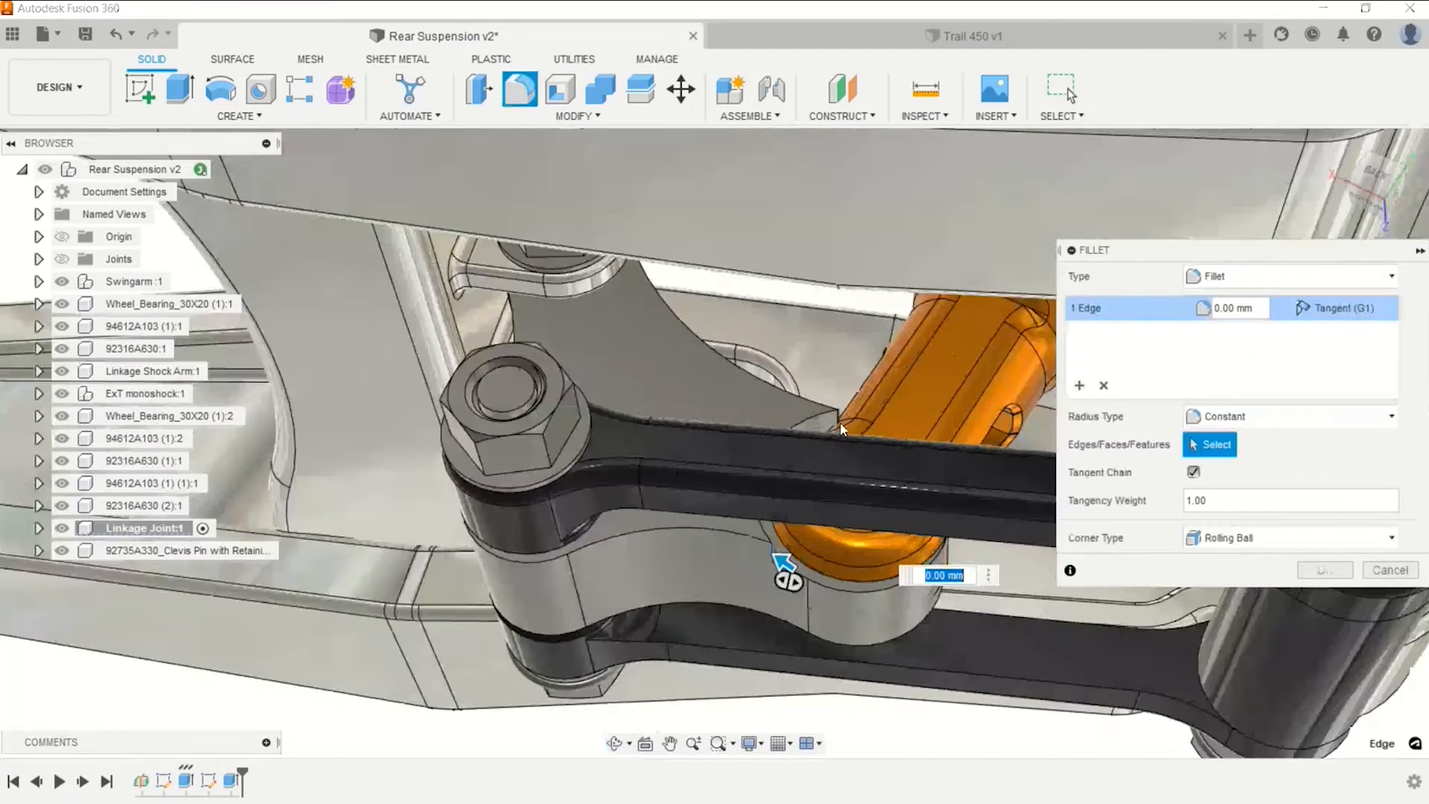
pyautogui.click(836, 419)
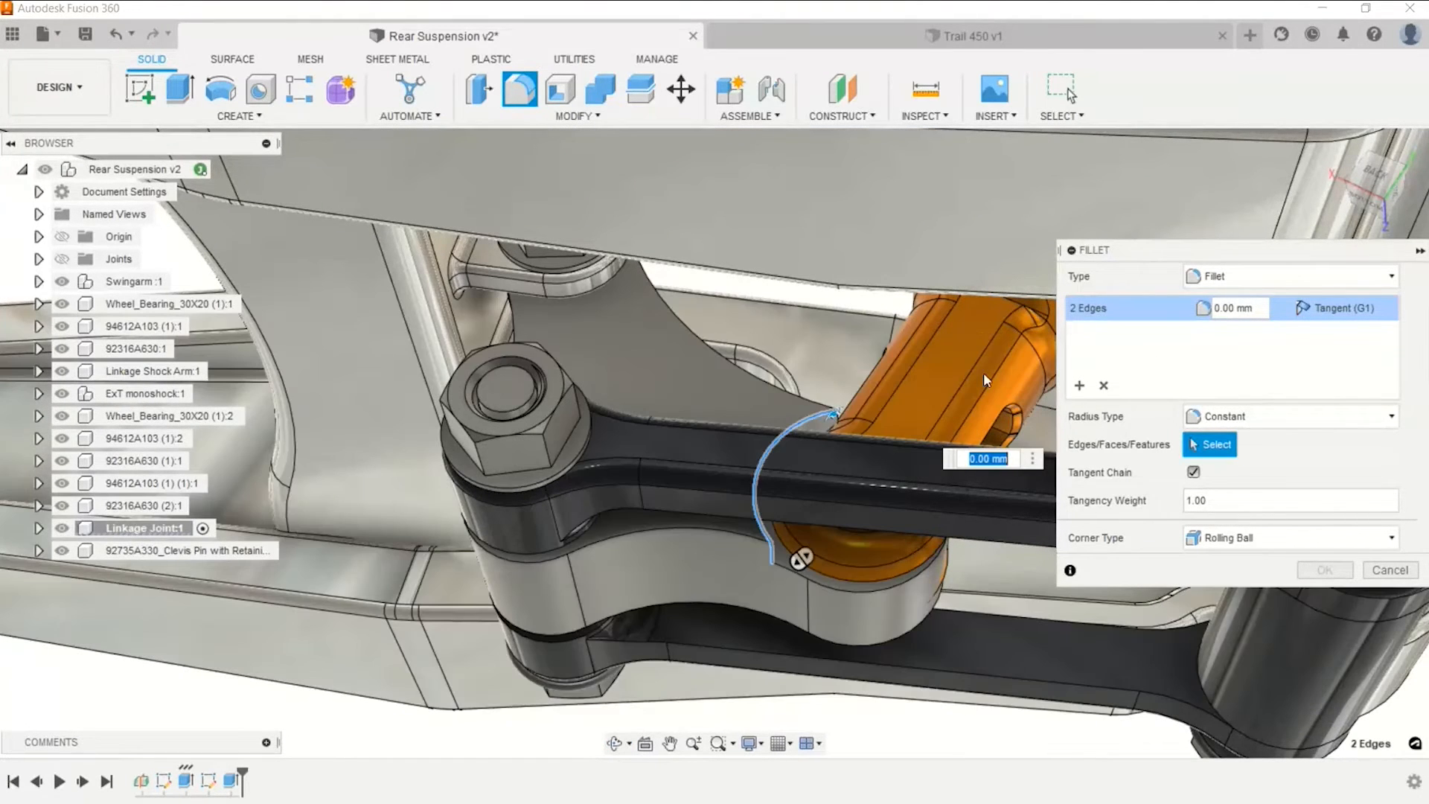
pyautogui.click(837, 392)
pyautogui.scroll(3, 835, 413)
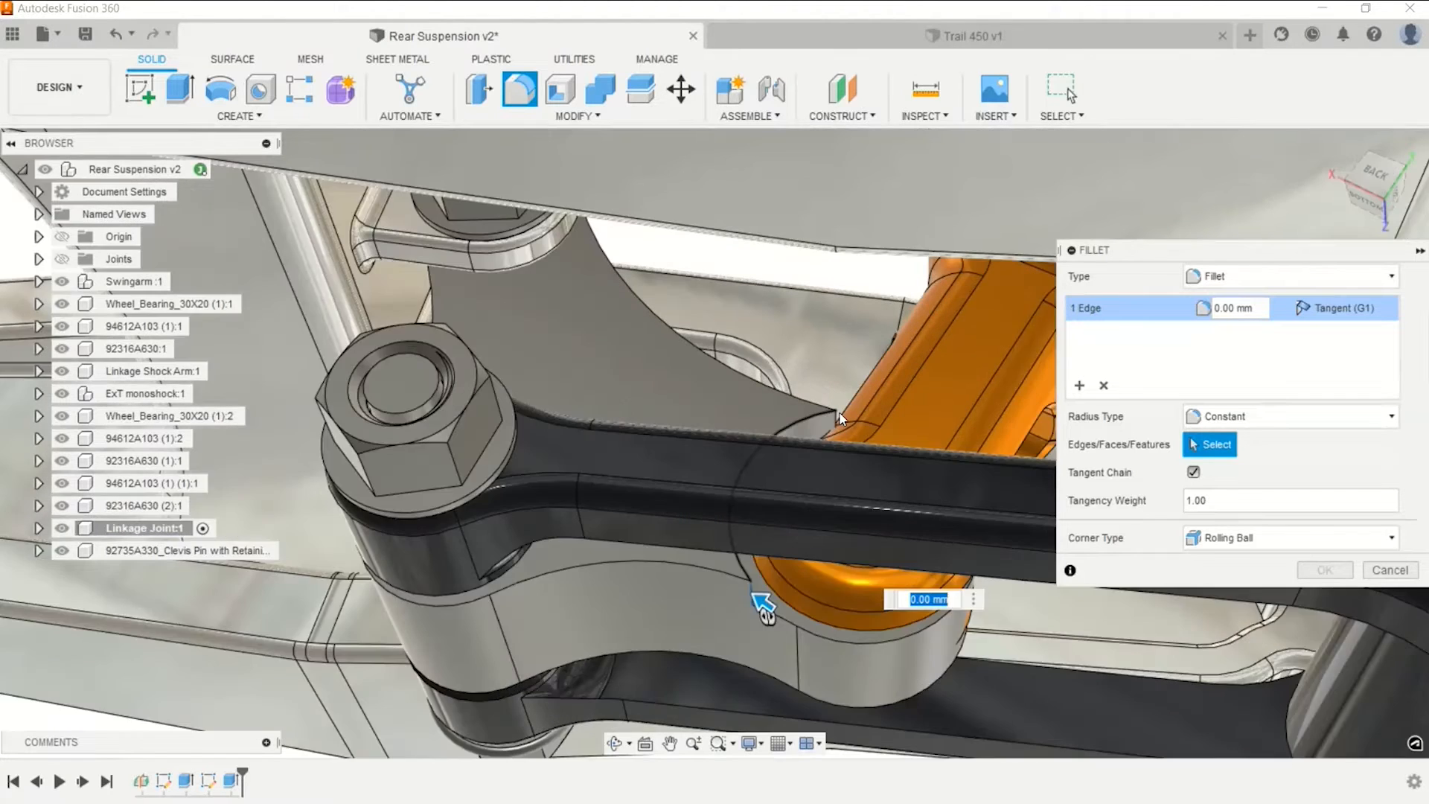
pyautogui.click(834, 418)
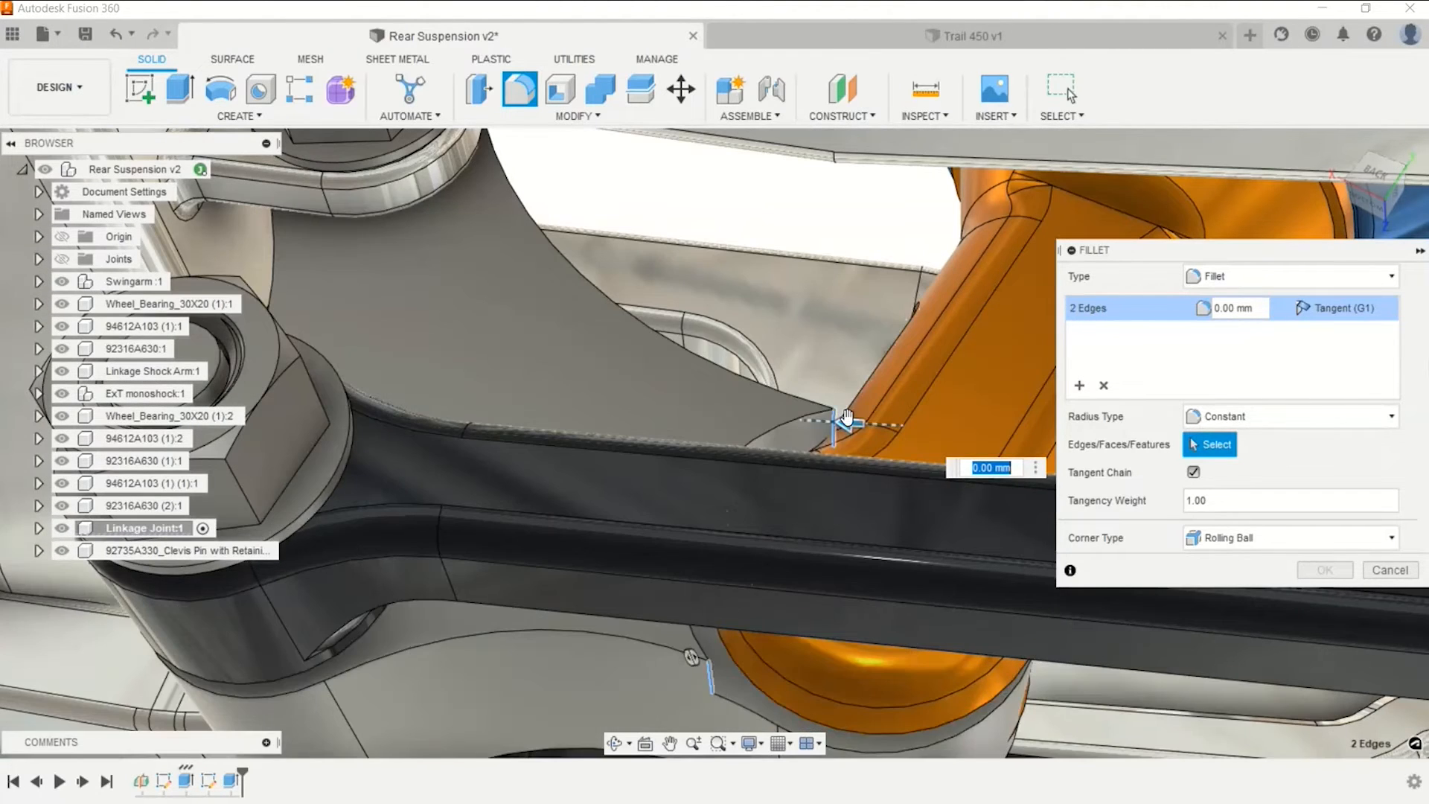
pyautogui.write('2')
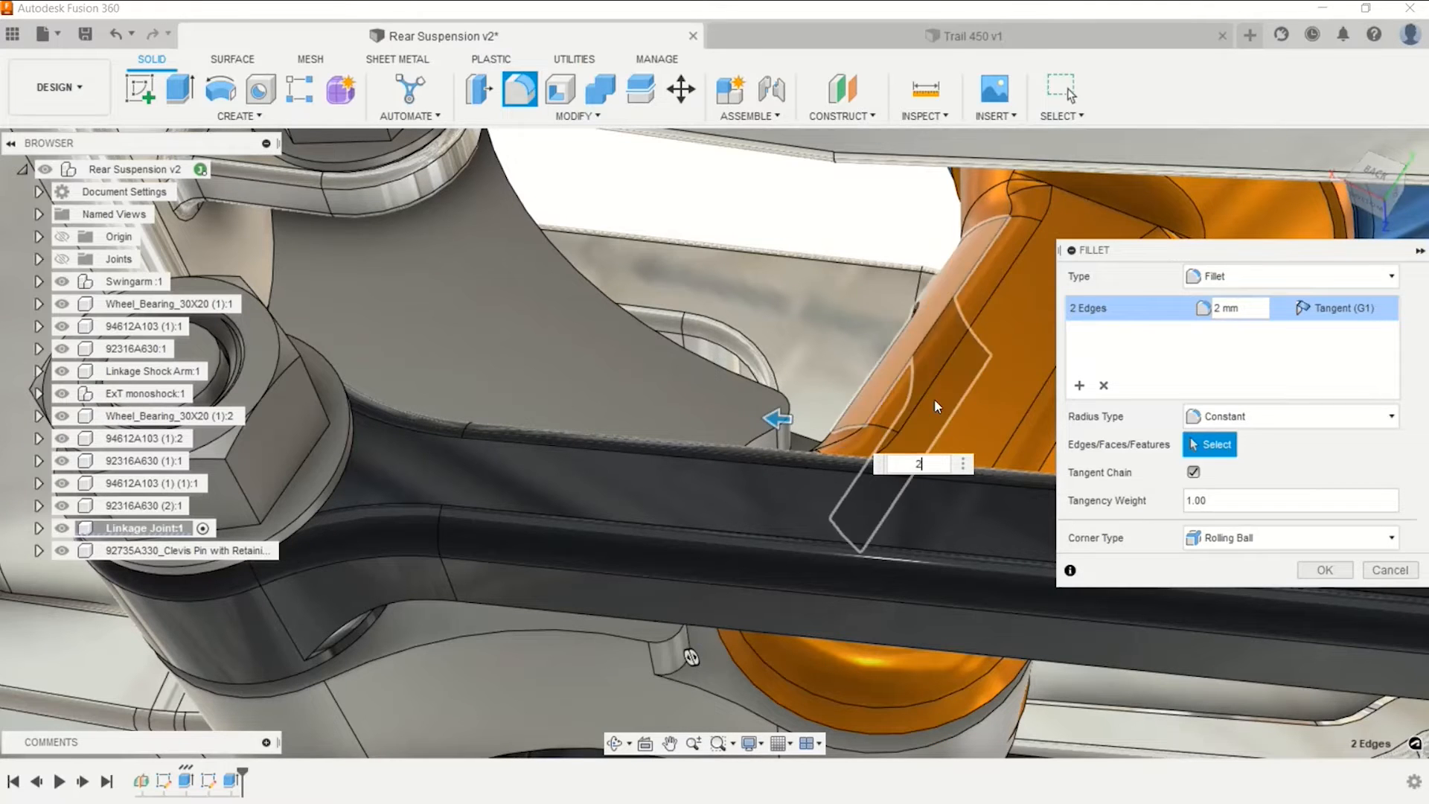
pyautogui.click(1325, 569)
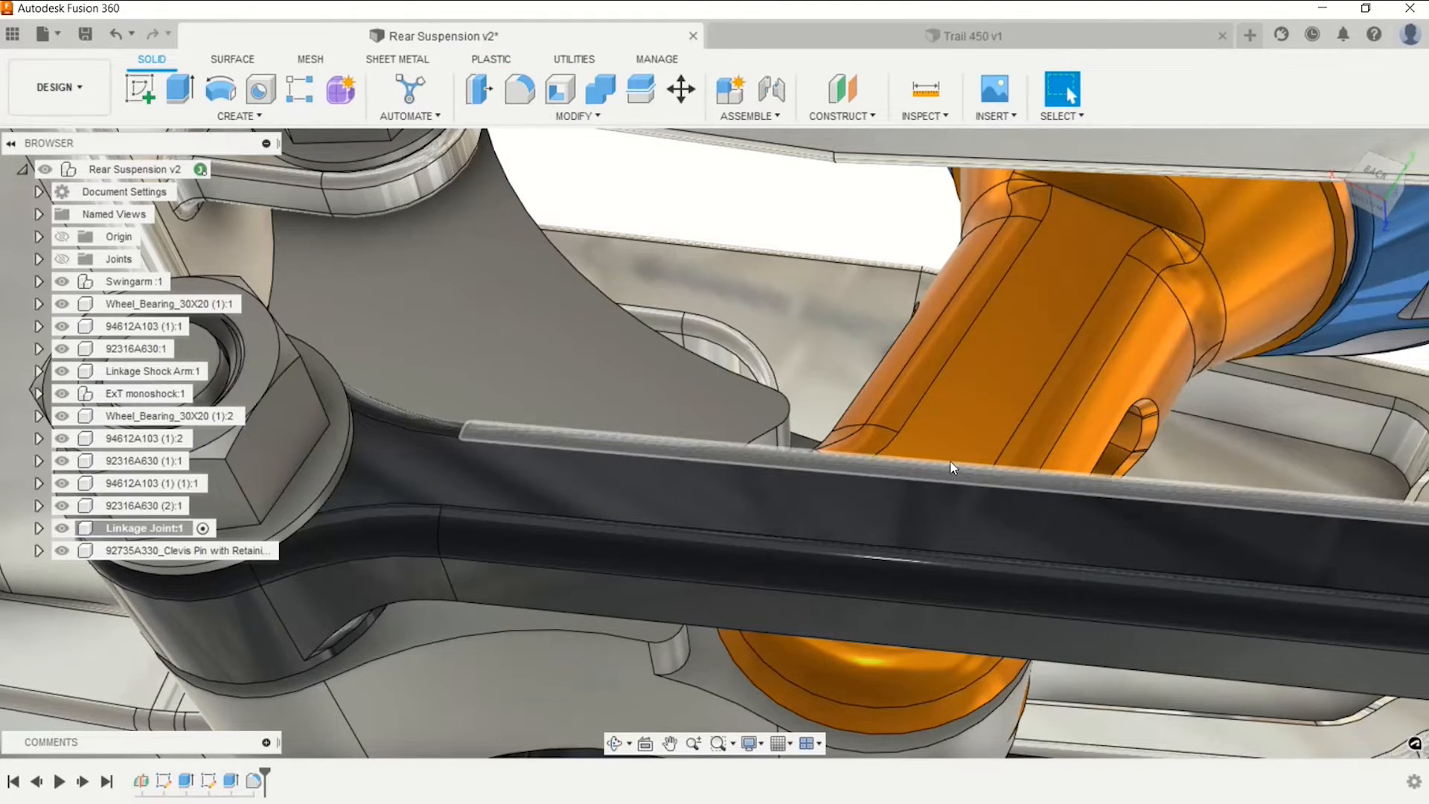
# Expand the Linkage Joint's construction geometry and show its Plane1.
pyautogui.scroll(-2, 955, 467)
pyautogui.click(230, 779)
pyautogui.click(253, 780)
pyautogui.keyDown('shift'); pyautogui.moveTo(551, 603); pyautogui.dragTo(811, 417, button='middle'); pyautogui.keyUp('shift')
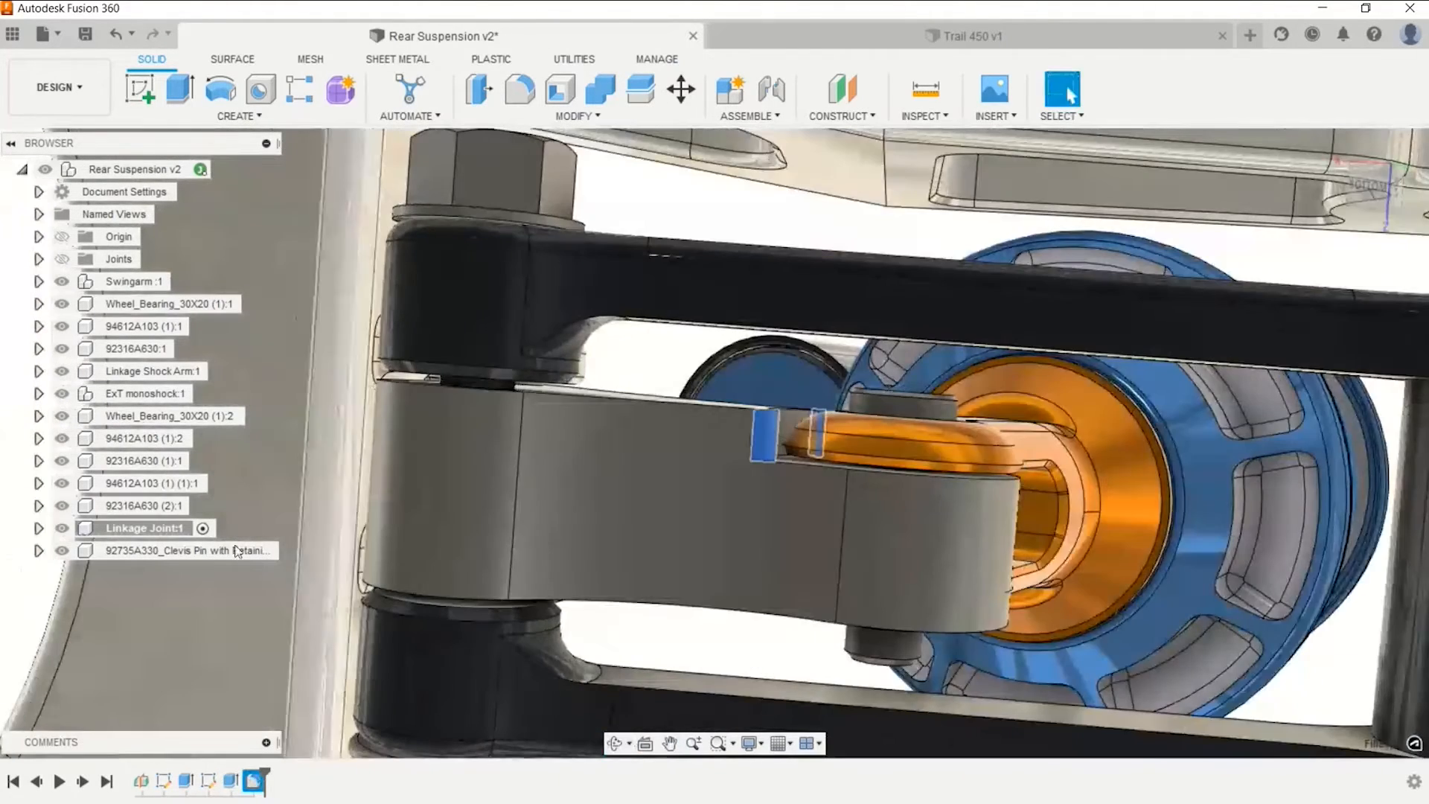
pyautogui.click(39, 528)
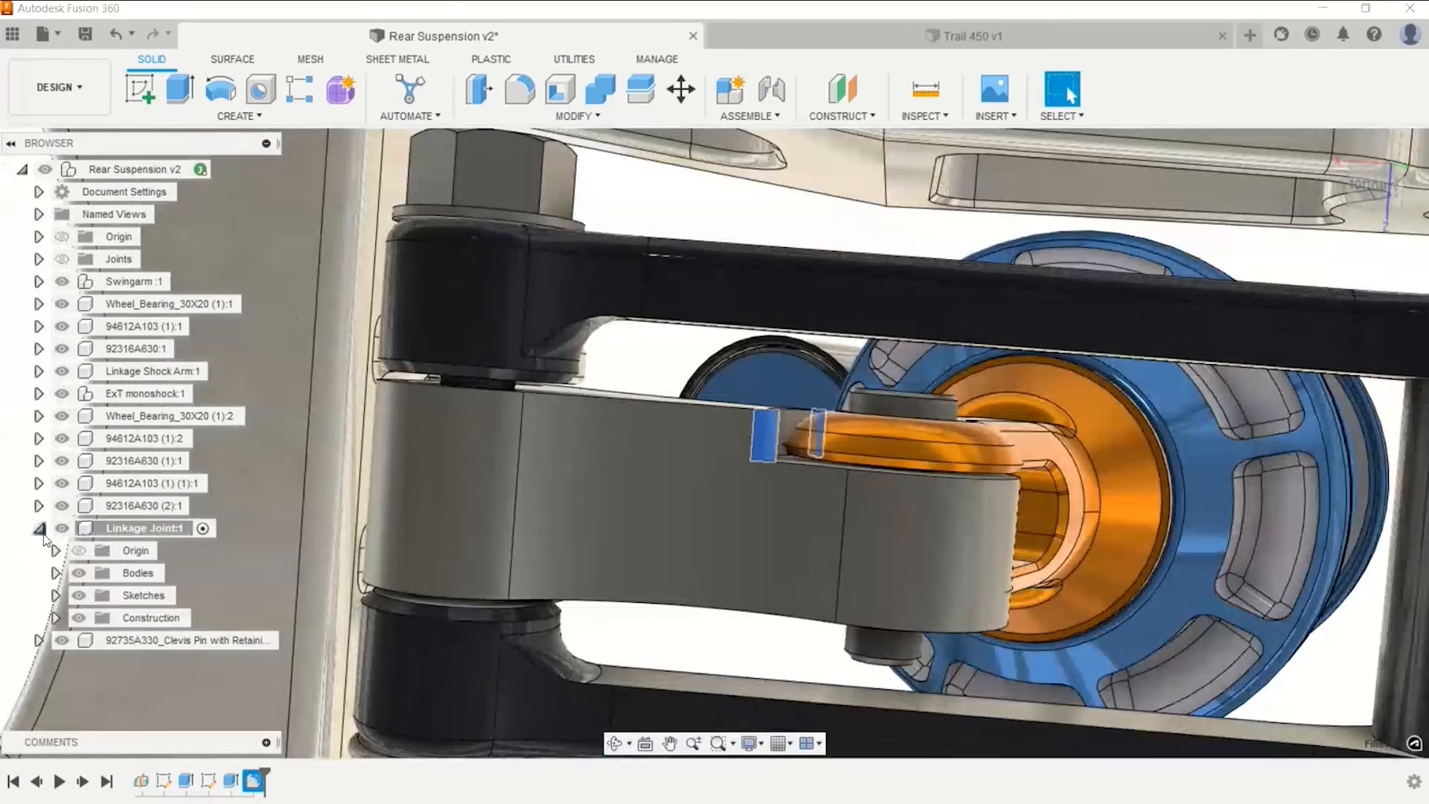
pyautogui.click(56, 618)
pyautogui.click(95, 640)
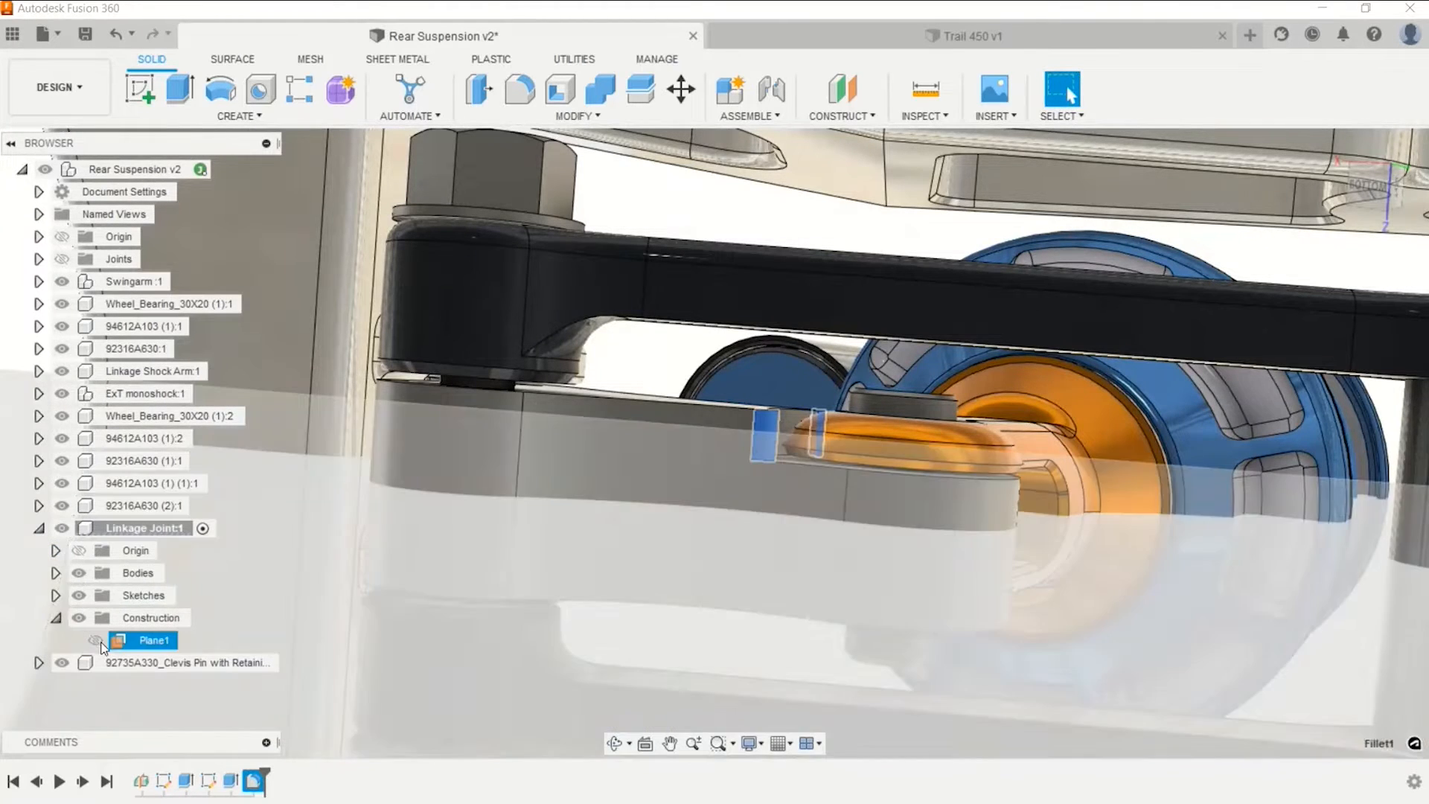
pyautogui.scroll(-2, 851, 367)
pyautogui.click(795, 242)
# Mirror the recess cut and its fillet as features across Plane1 to the Linkage Joint's opposite side, and hide the plane.
pyautogui.press('s')
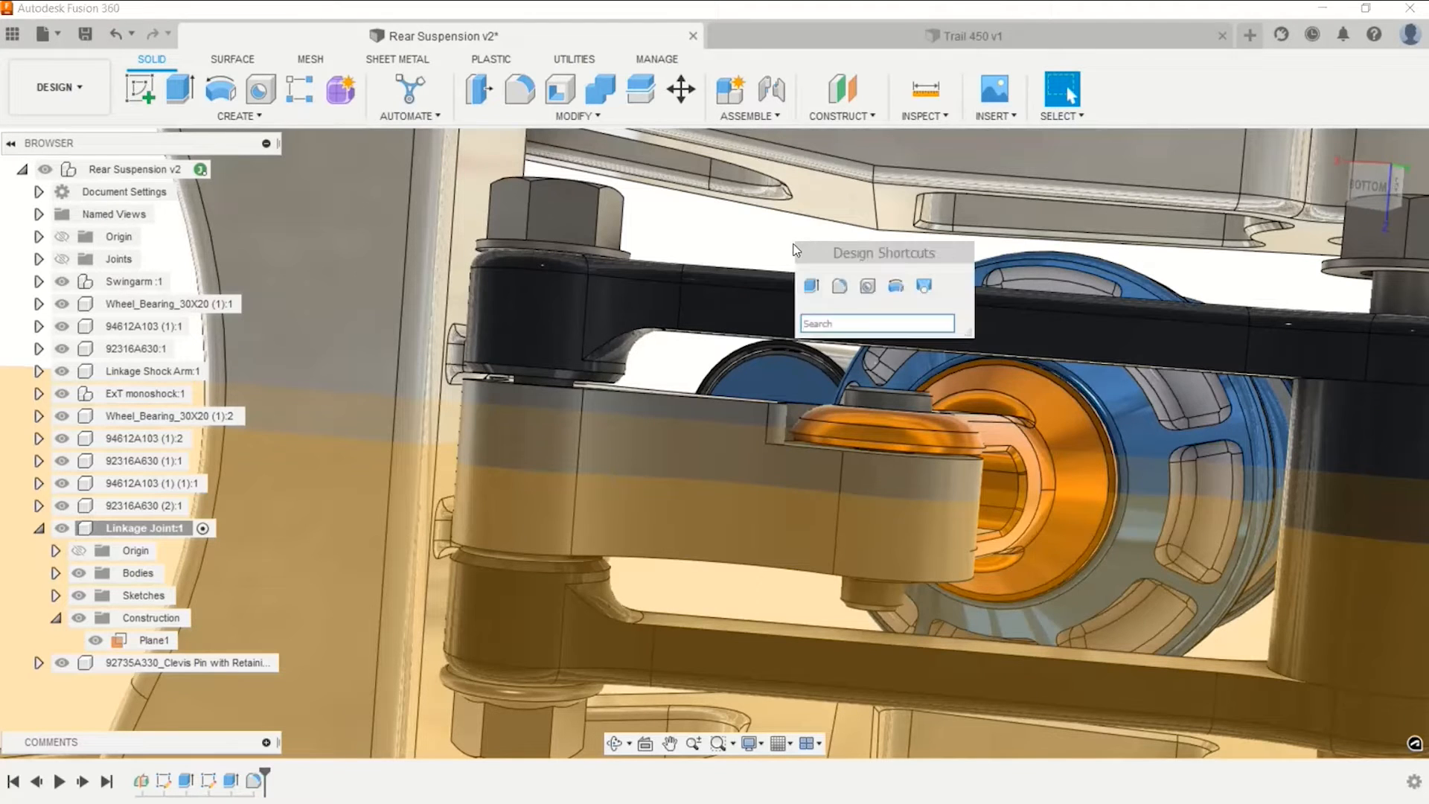
pyautogui.write('mir')
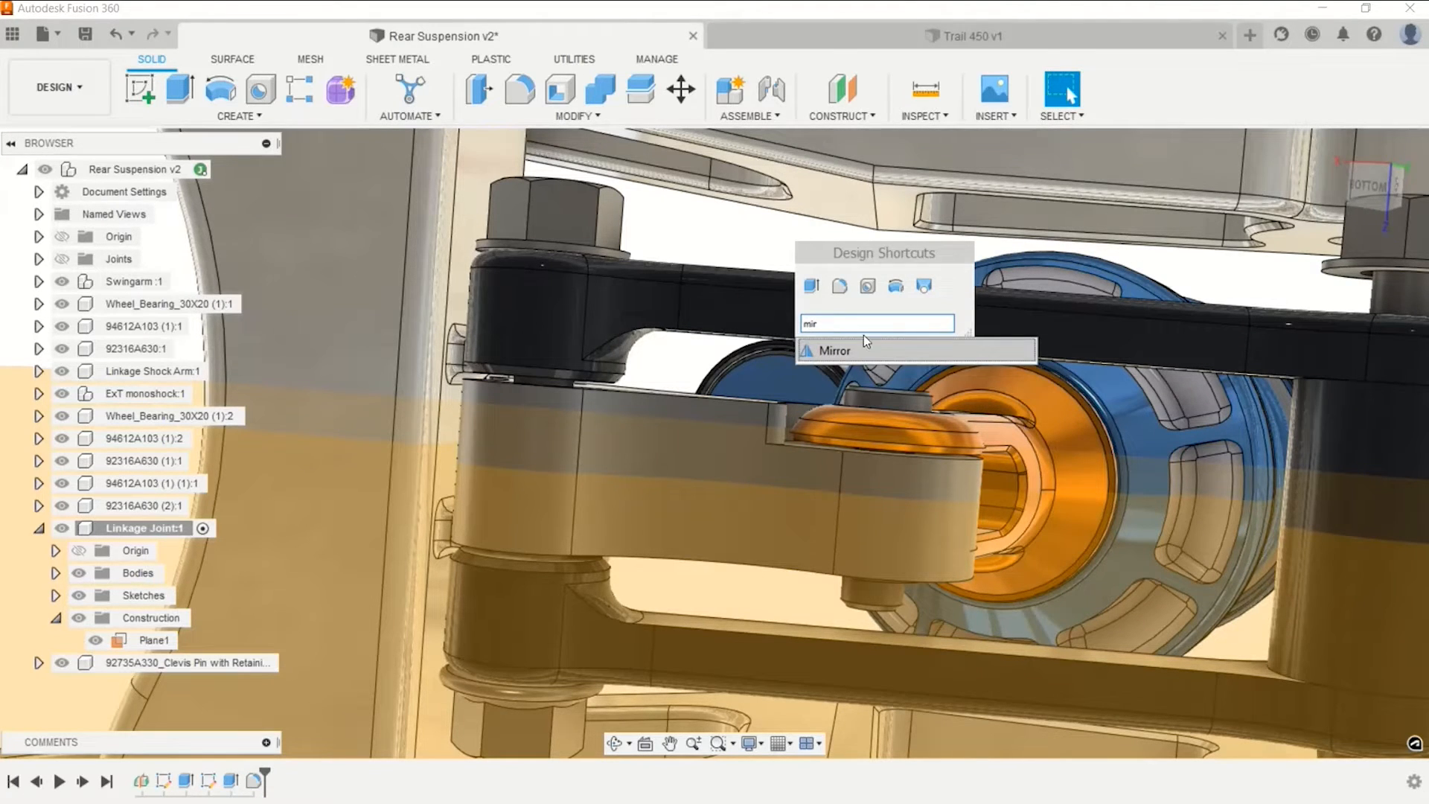
pyautogui.click(844, 355)
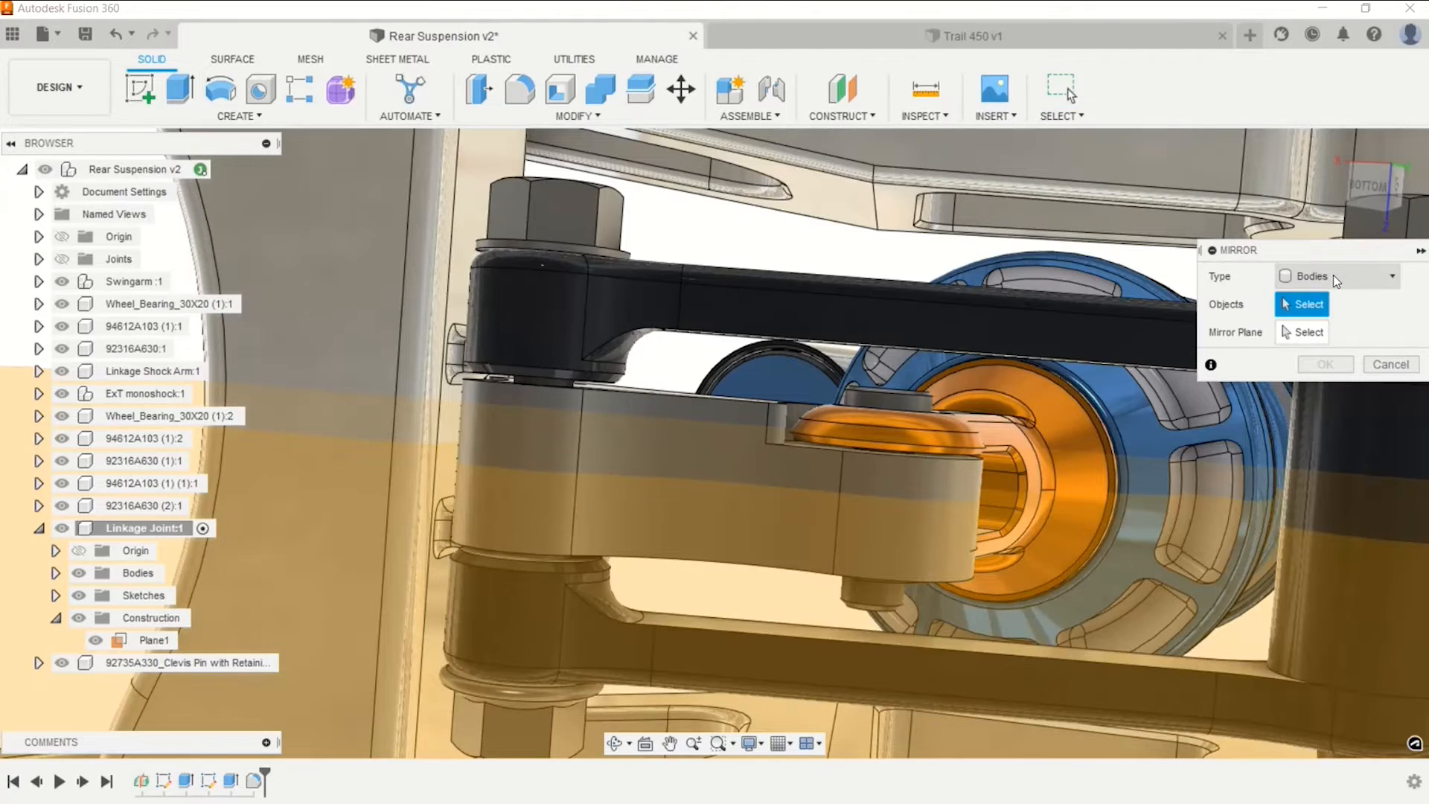
pyautogui.click(1333, 276)
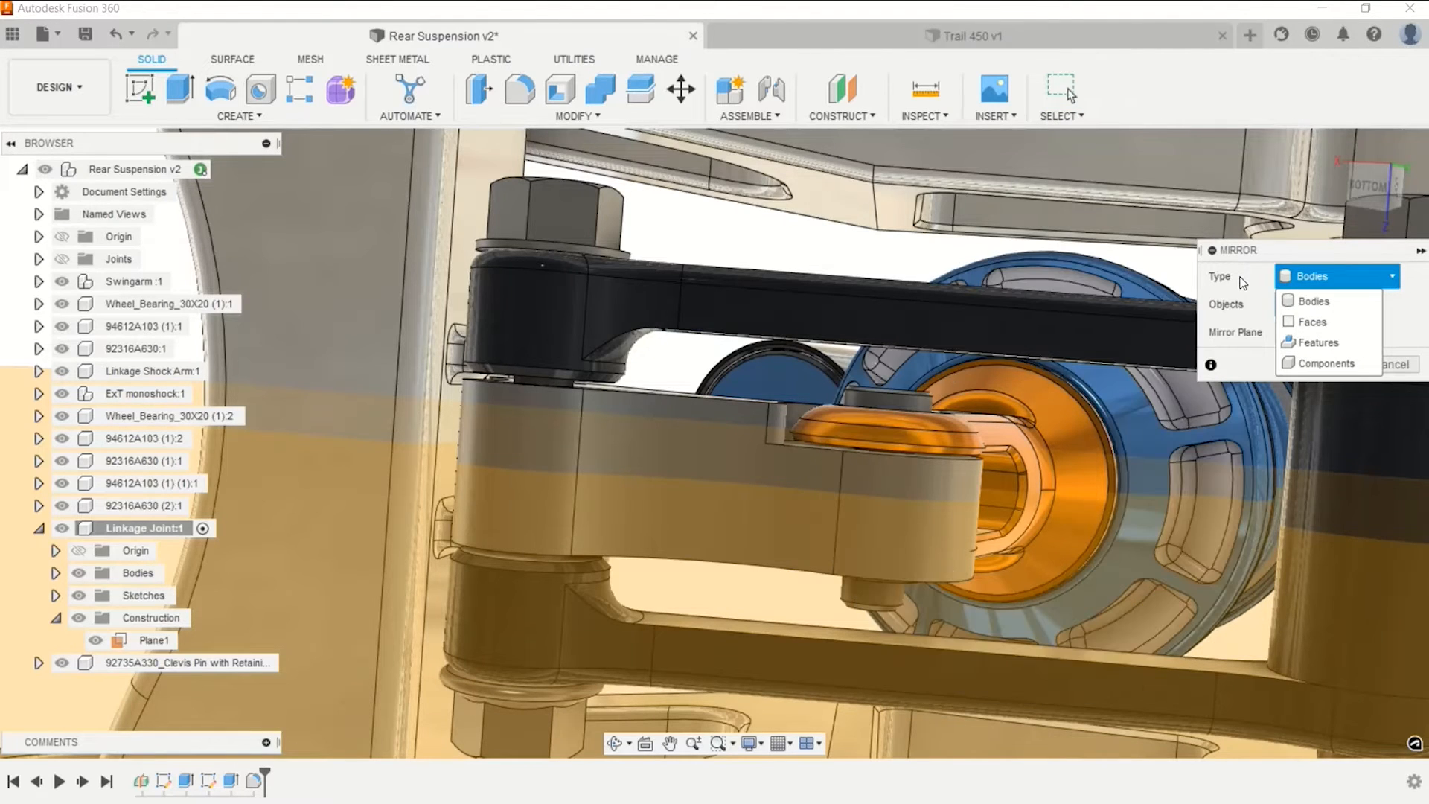
pyautogui.click(1317, 342)
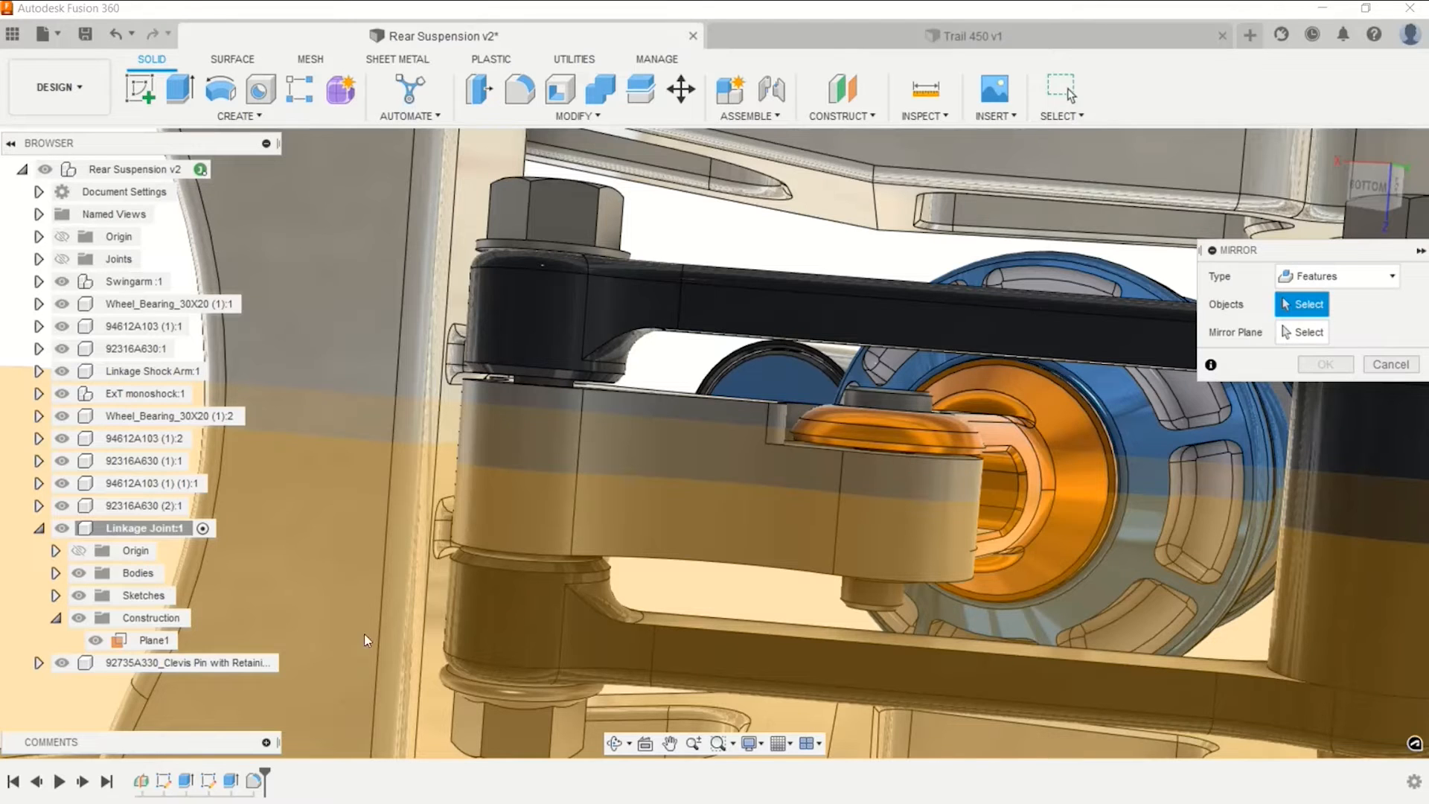
pyautogui.click(232, 781)
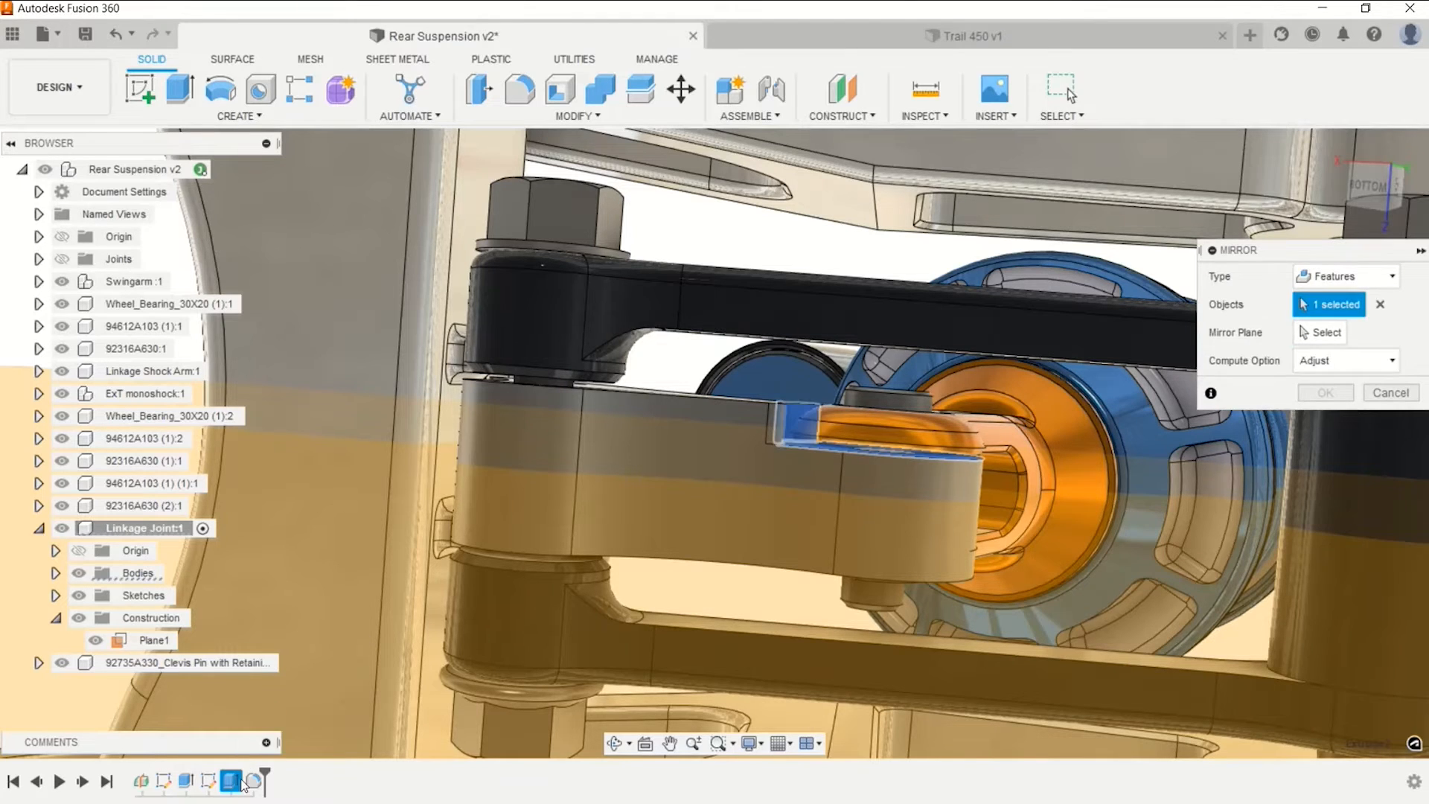
pyautogui.click(255, 782)
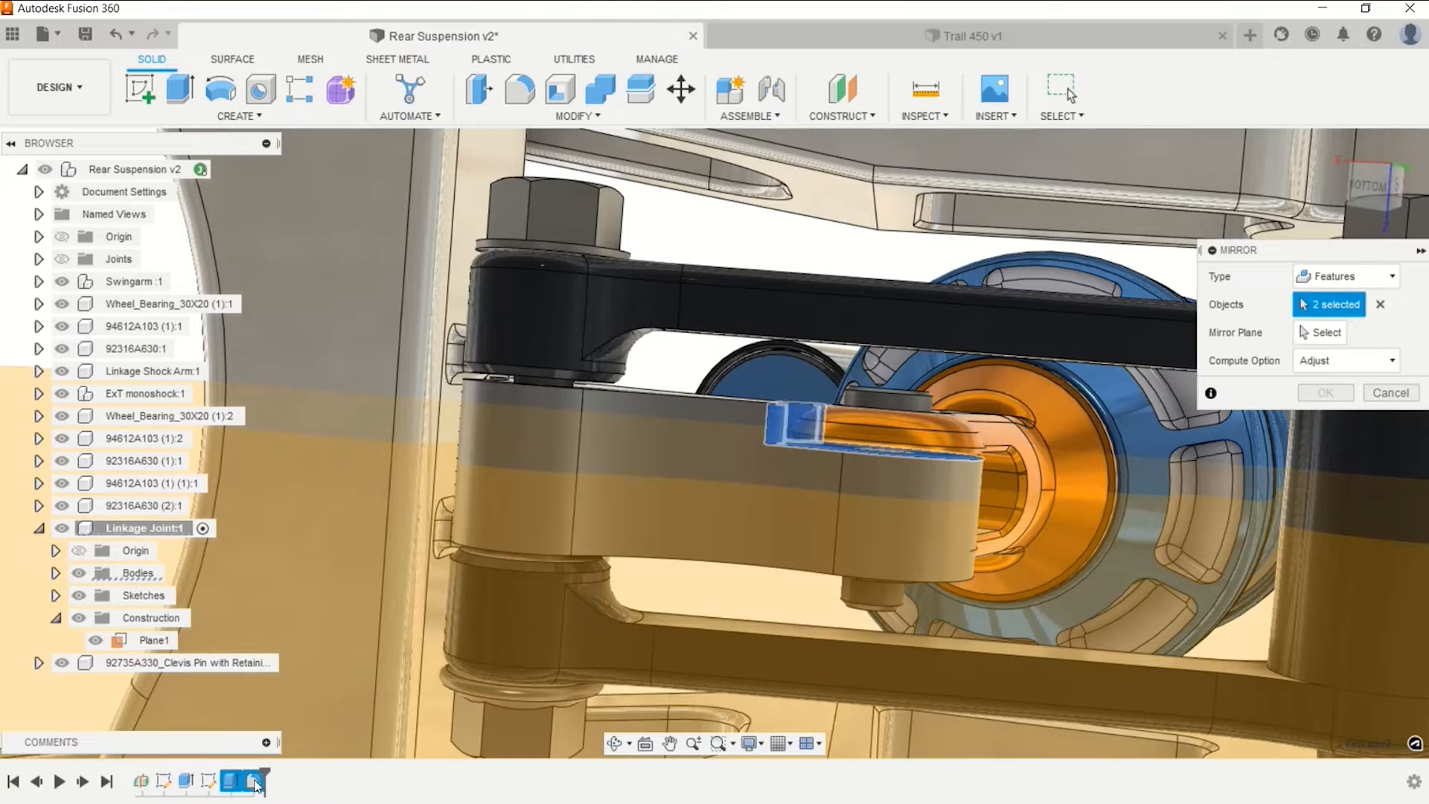
pyautogui.click(1324, 332)
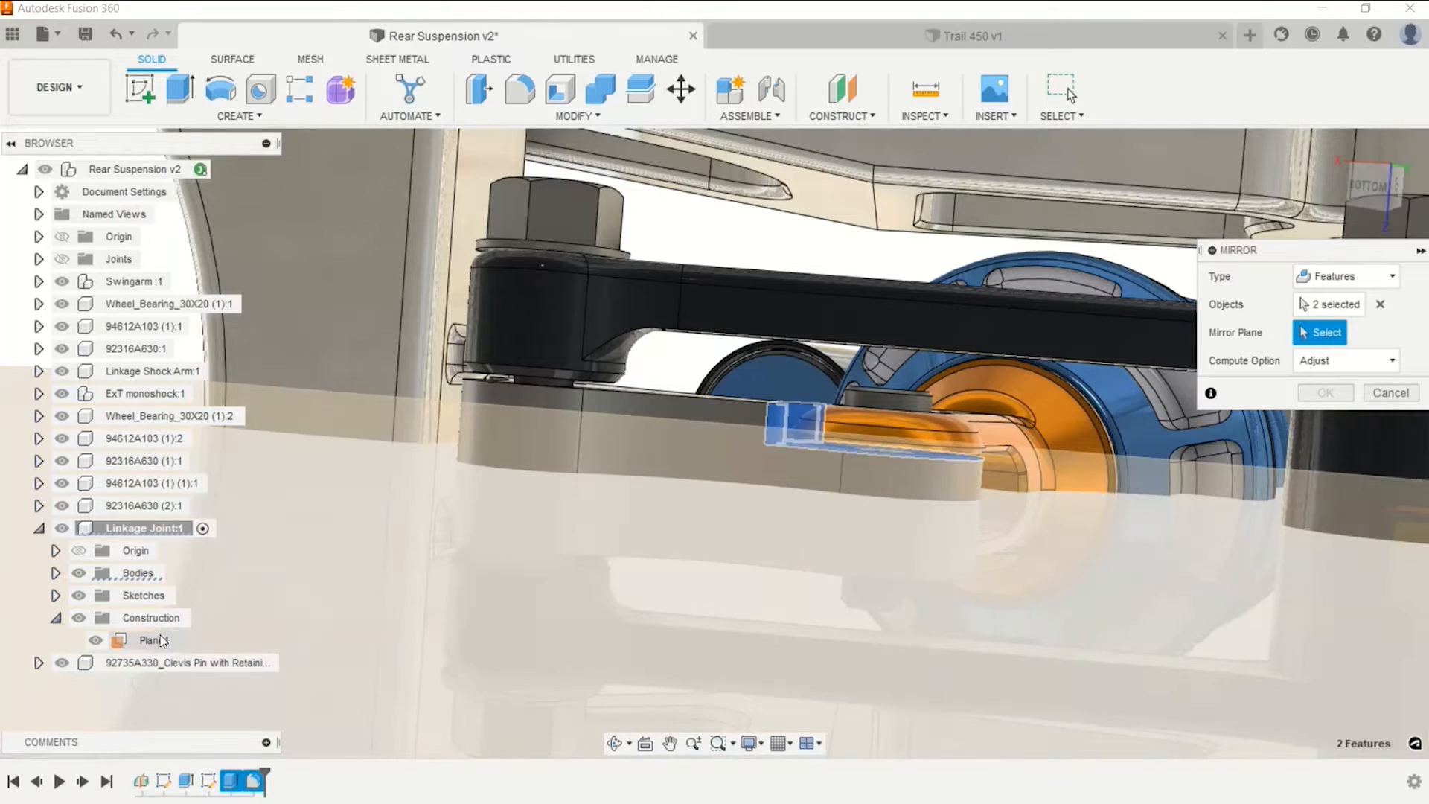
pyautogui.click(162, 641)
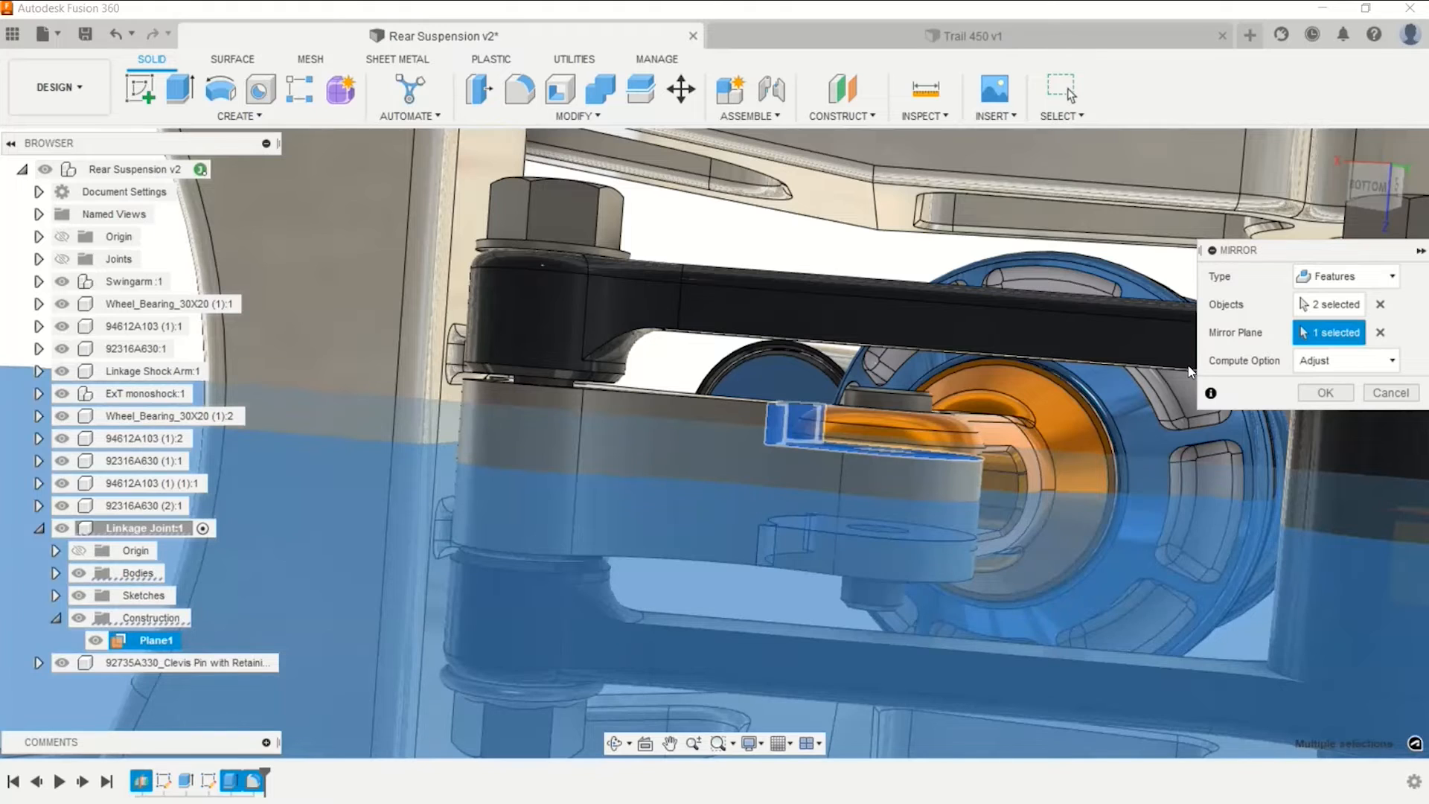
pyautogui.click(1322, 393)
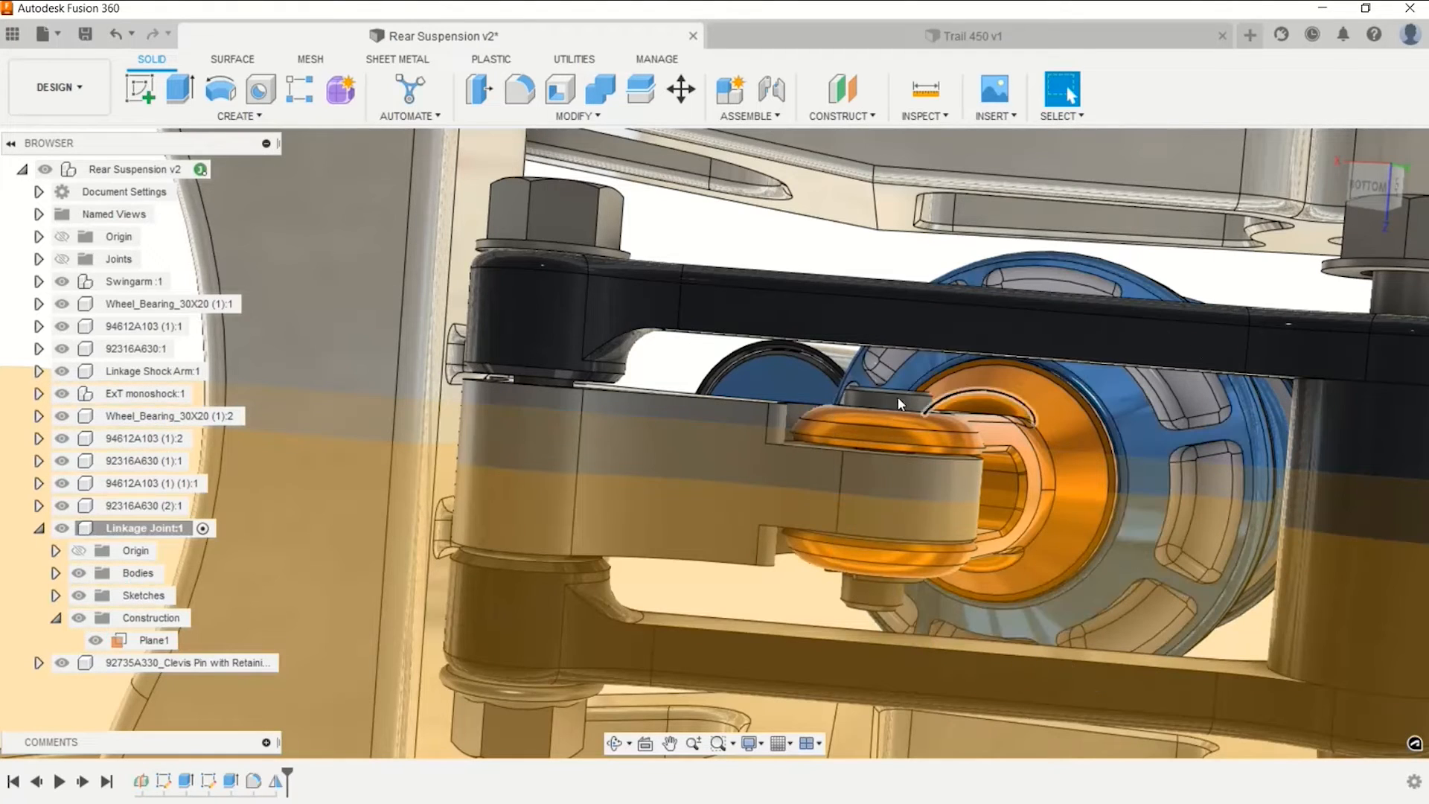
pyautogui.click(95, 640)
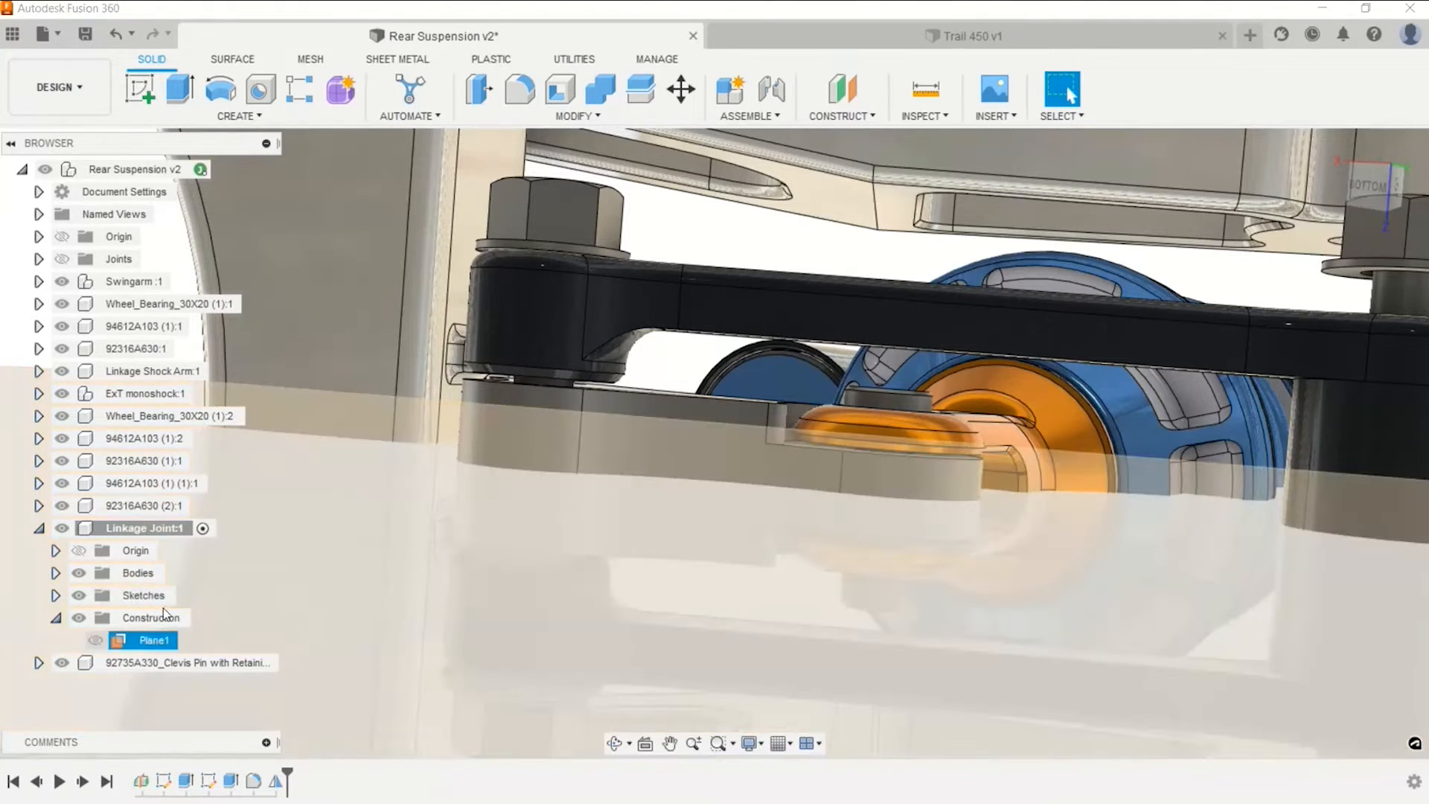
# Reactivate the top-level Rear Suspension assembly and collapse the Linkage Joint's contents.
pyautogui.keyDown('shift'); pyautogui.moveTo(502, 461); pyautogui.dragTo(871, 269, button='middle'); pyautogui.keyUp('shift')
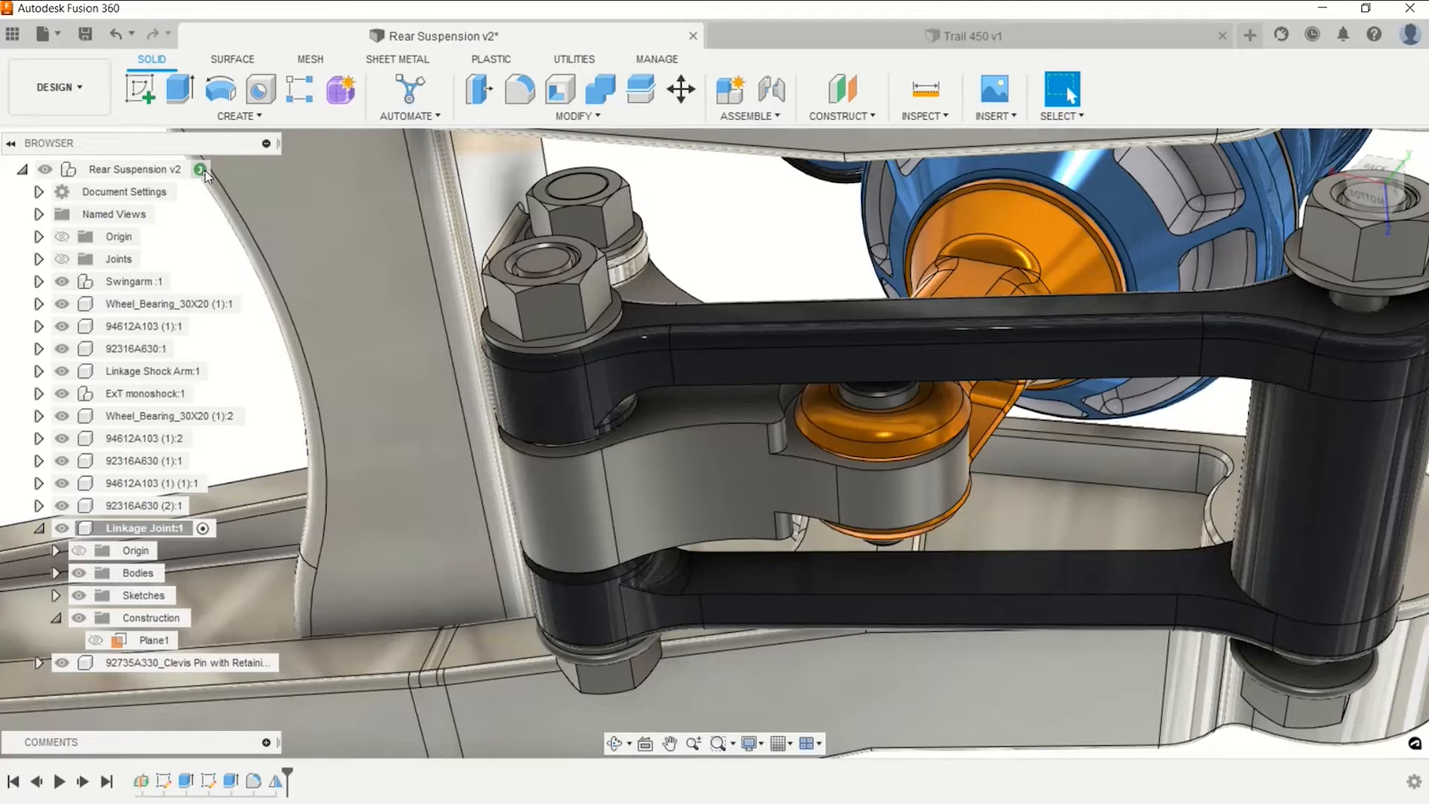
pyautogui.click(232, 169)
pyautogui.click(41, 527)
pyautogui.scroll(-4, 571, 253)
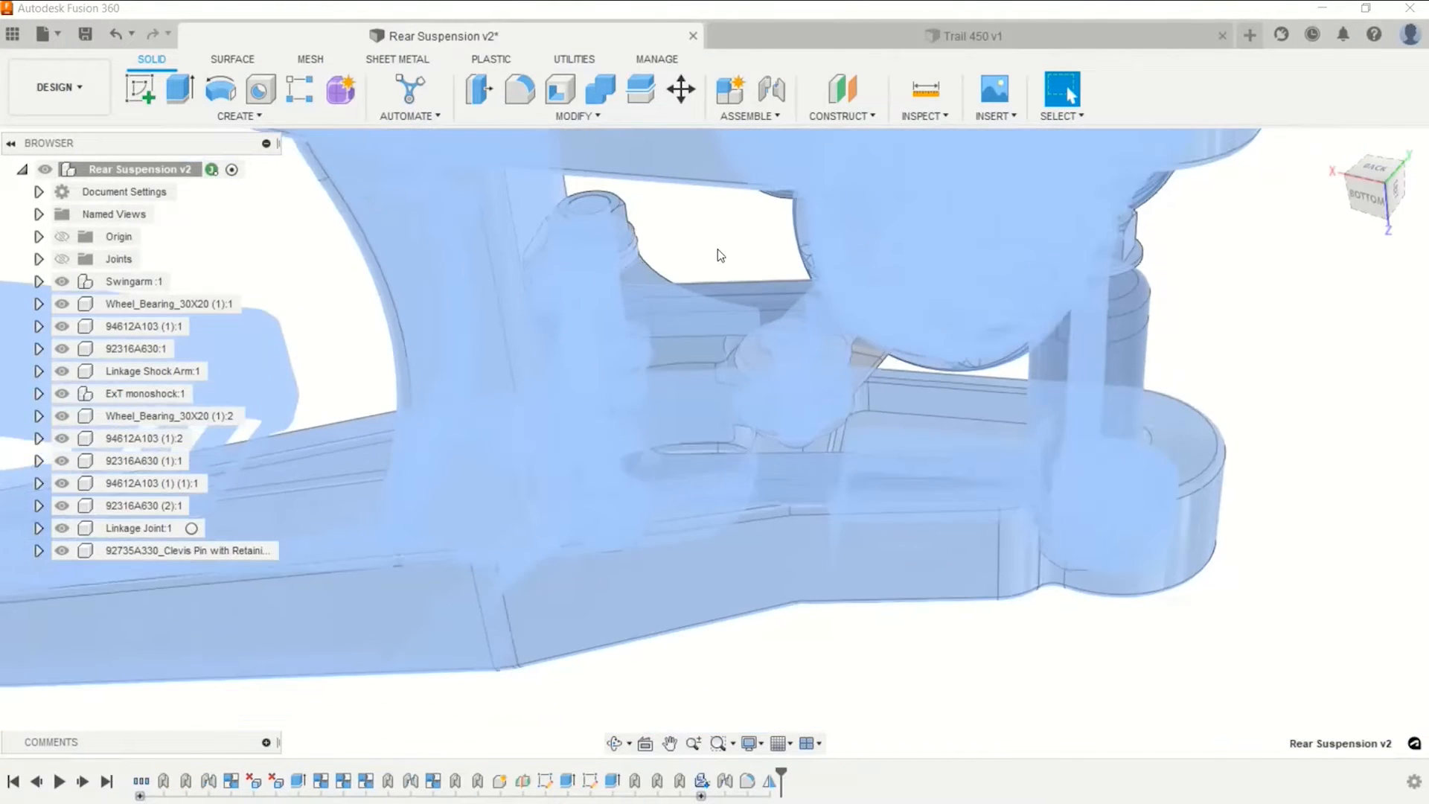
pyautogui.click(718, 248)
# Inspect the completed linkage, clevis pin and swingarm from several angles.
pyautogui.keyDown('shift'); pyautogui.moveTo(889, 555); pyautogui.dragTo(794, 368, button='middle'); pyautogui.keyUp('shift')
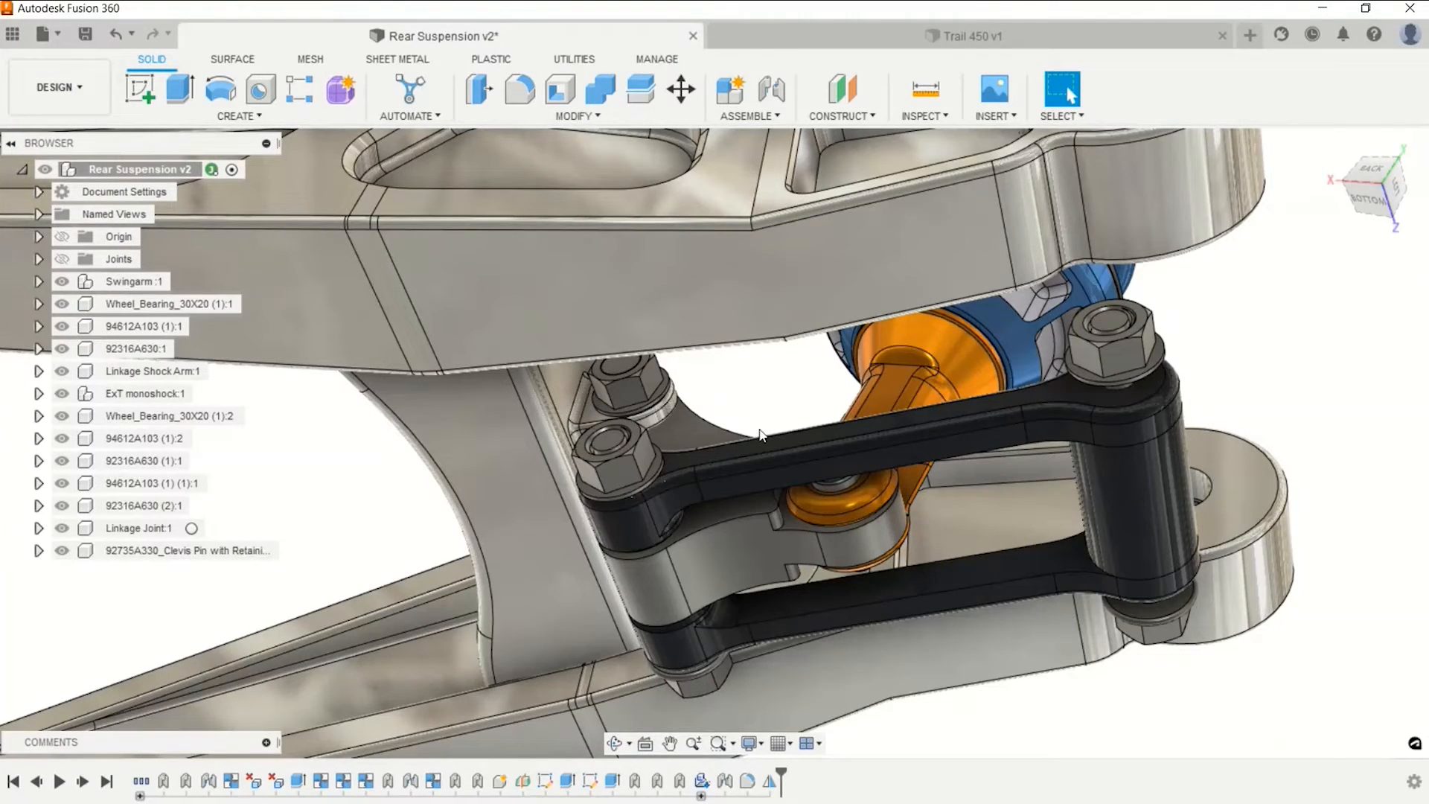
pyautogui.scroll(-3, 795, 367)
pyautogui.keyDown('shift'); pyautogui.moveTo(795, 367); pyautogui.dragTo(878, 327, button='middle'); pyautogui.keyUp('shift')
pyautogui.keyDown('shift'); pyautogui.moveTo(160, 209); pyautogui.dragTo(891, 300, button='middle'); pyautogui.keyUp('shift')
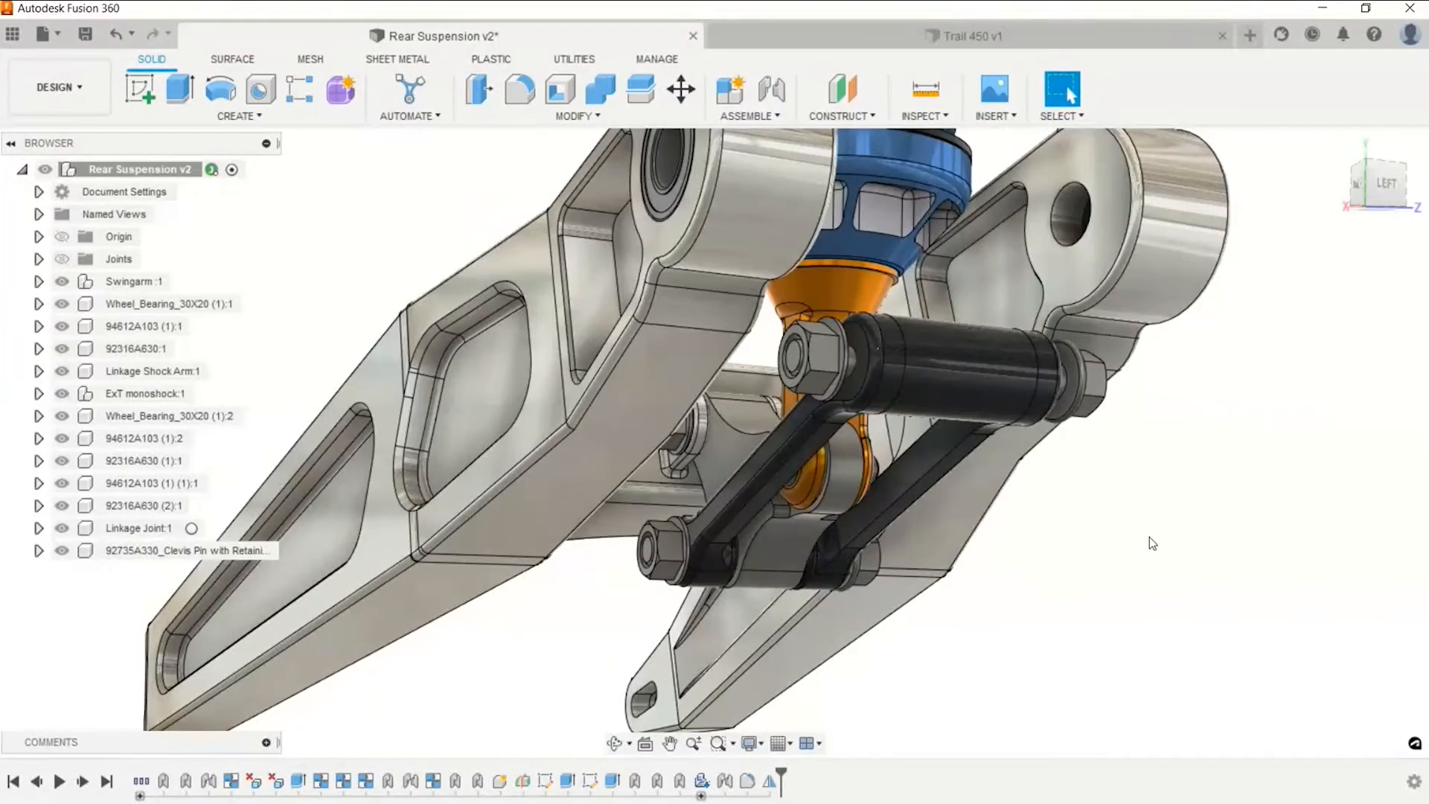
pyautogui.keyDown('shift'); pyautogui.moveTo(1122, 531); pyautogui.dragTo(1134, 502, button='middle'); pyautogui.keyUp('shift')
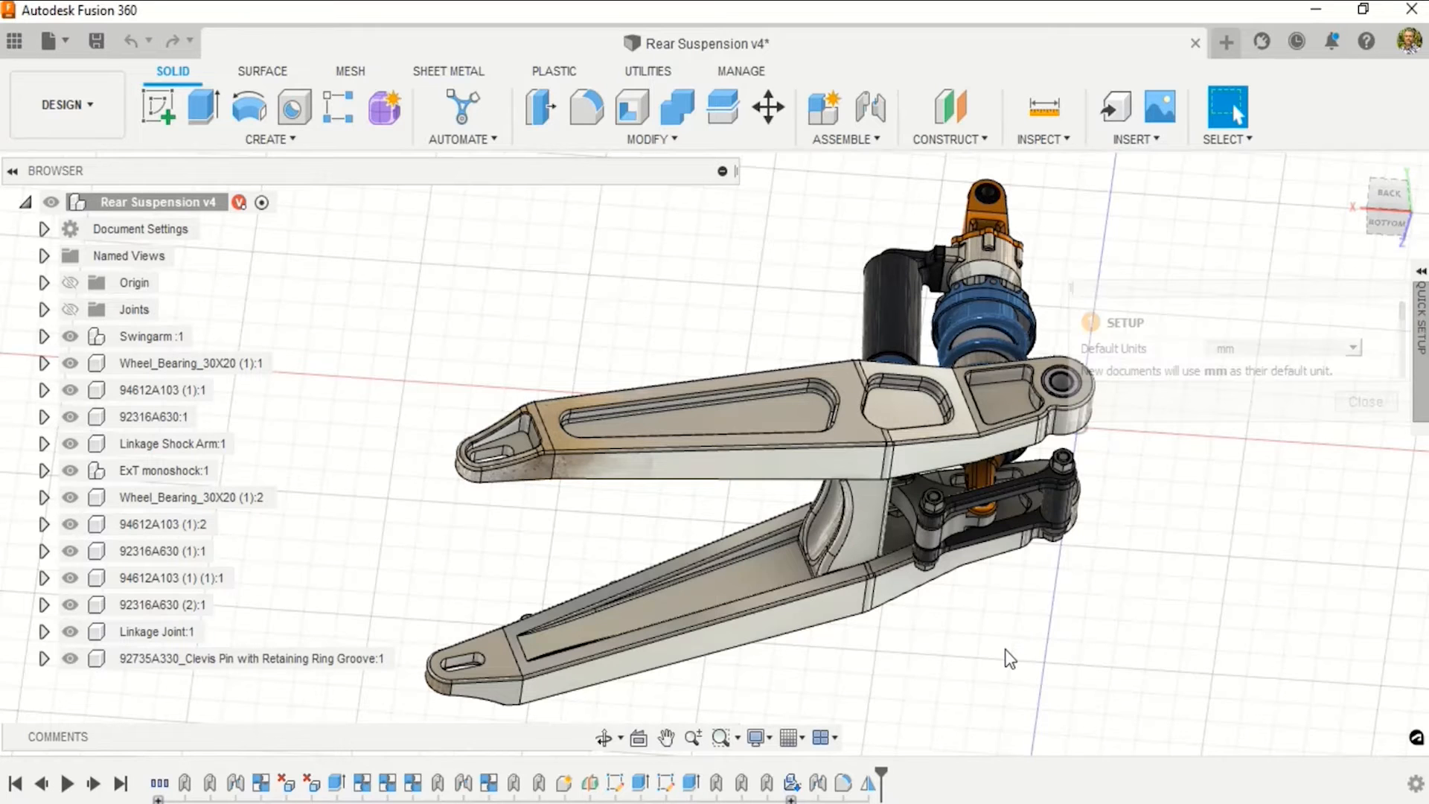
pyautogui.scroll(5, 977, 530)
pyautogui.scroll(4, 944, 494)
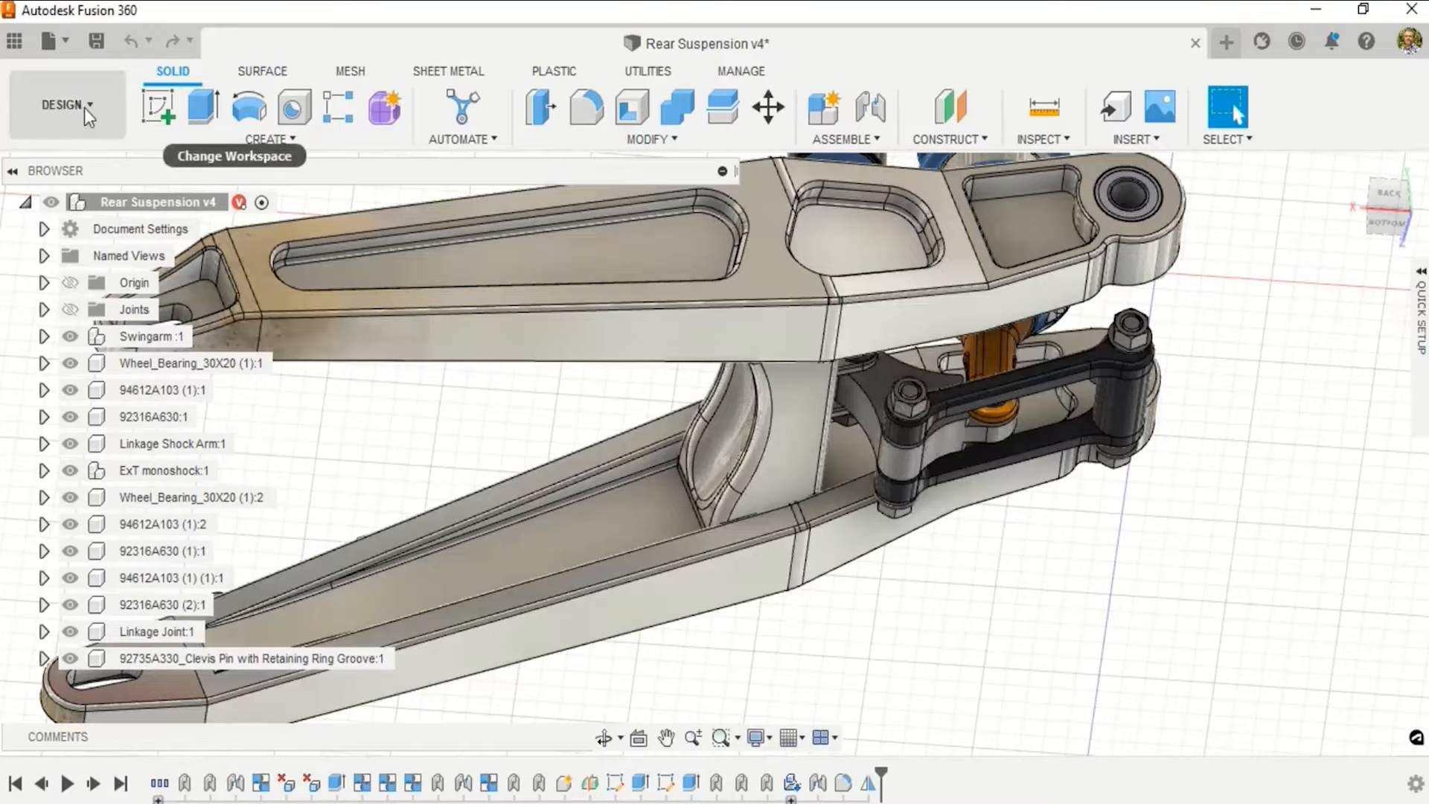
# Switch to the Simulation workspace and create a Static Stress study of the Rear Suspension.
pyautogui.click(87, 105)
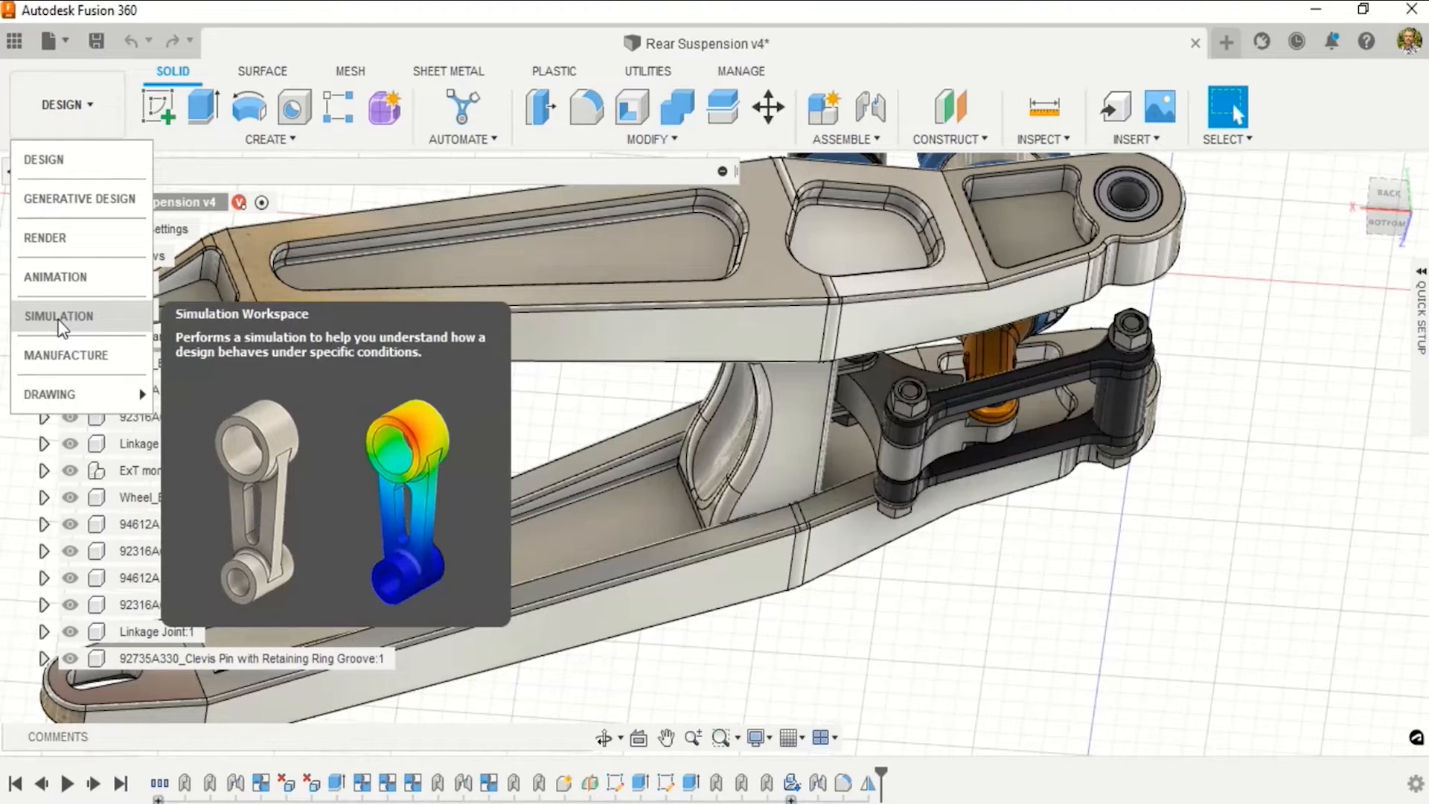
pyautogui.click(60, 320)
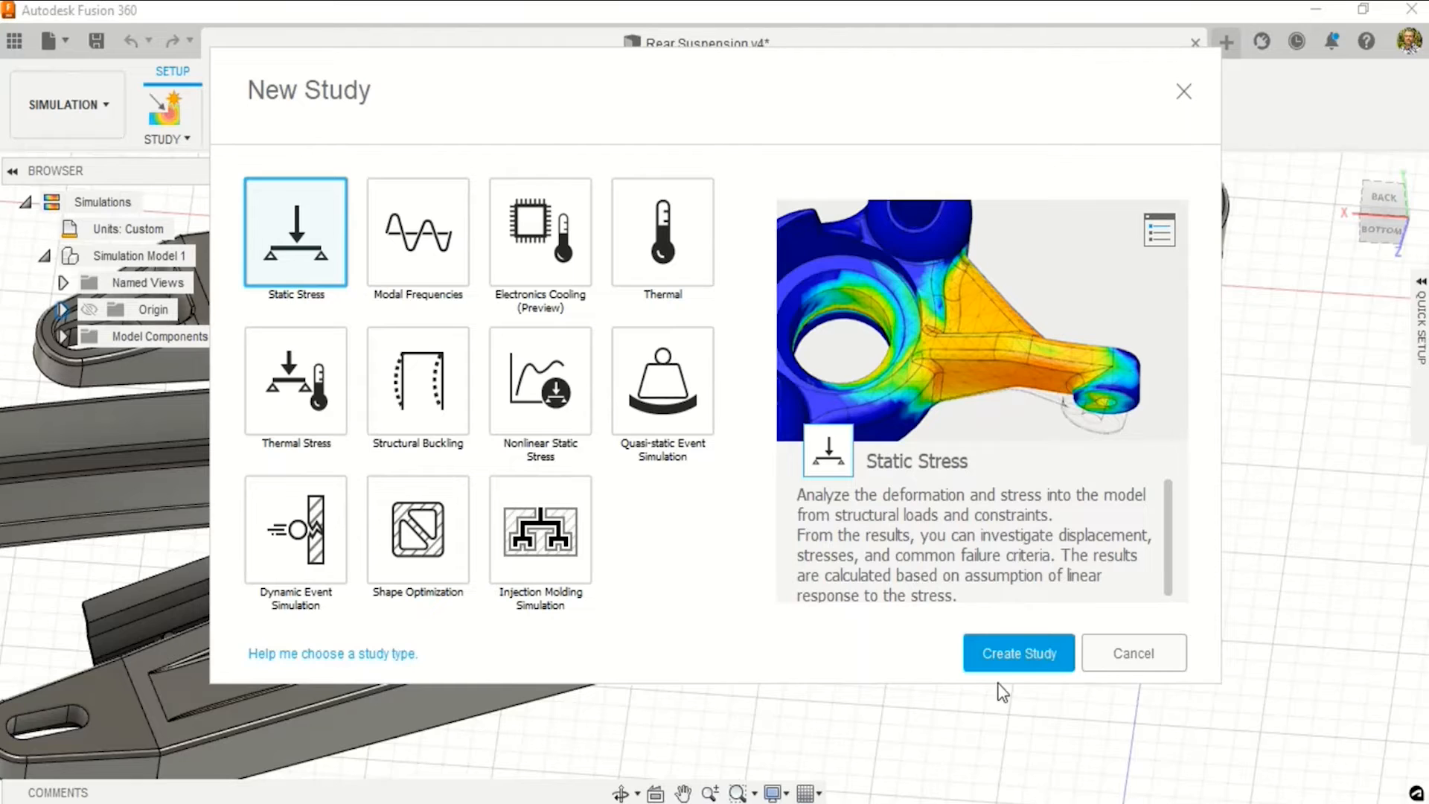
pyautogui.click(1012, 662)
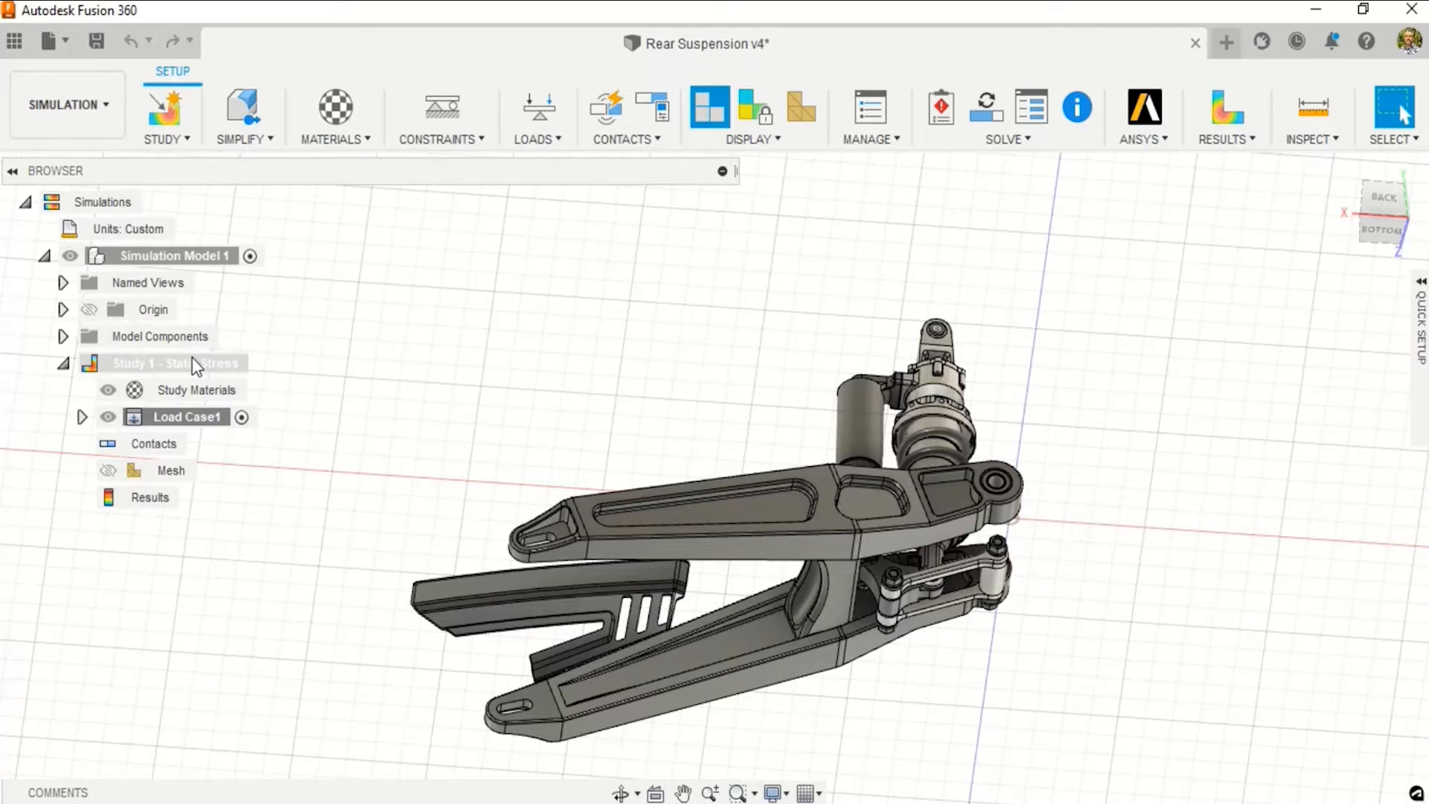
pyautogui.click(253, 365)
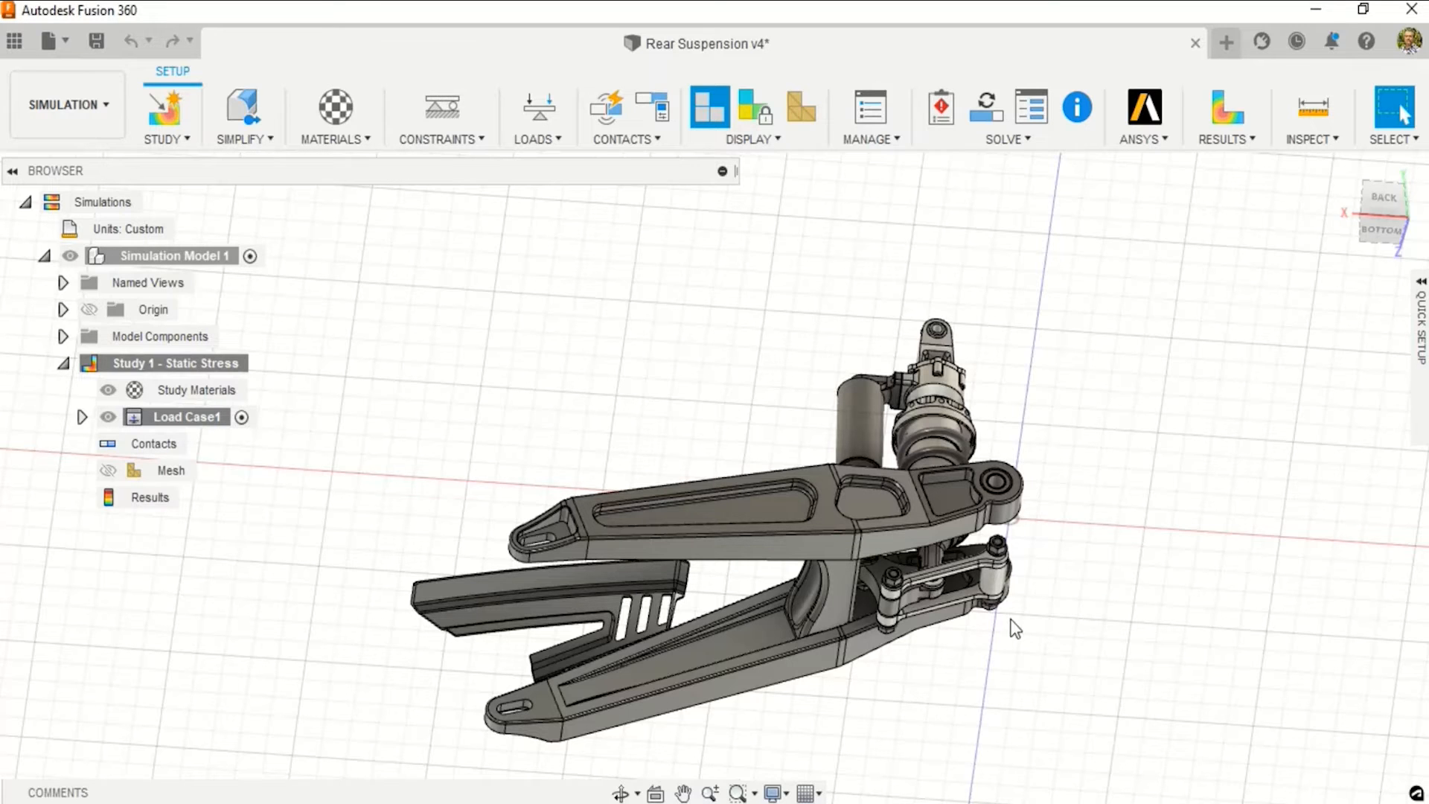
pyautogui.scroll(3, 915, 677)
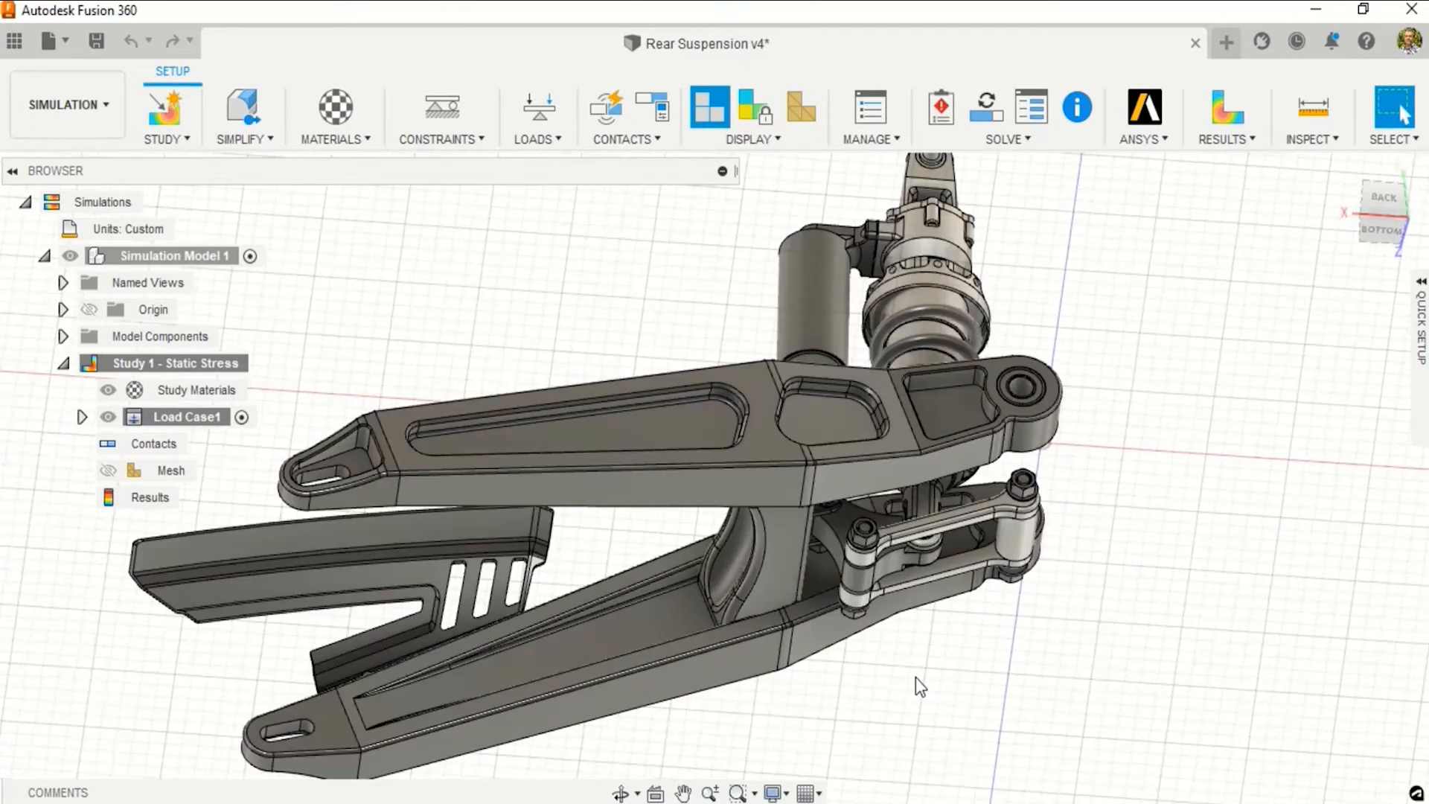
pyautogui.scroll(3, 869, 622)
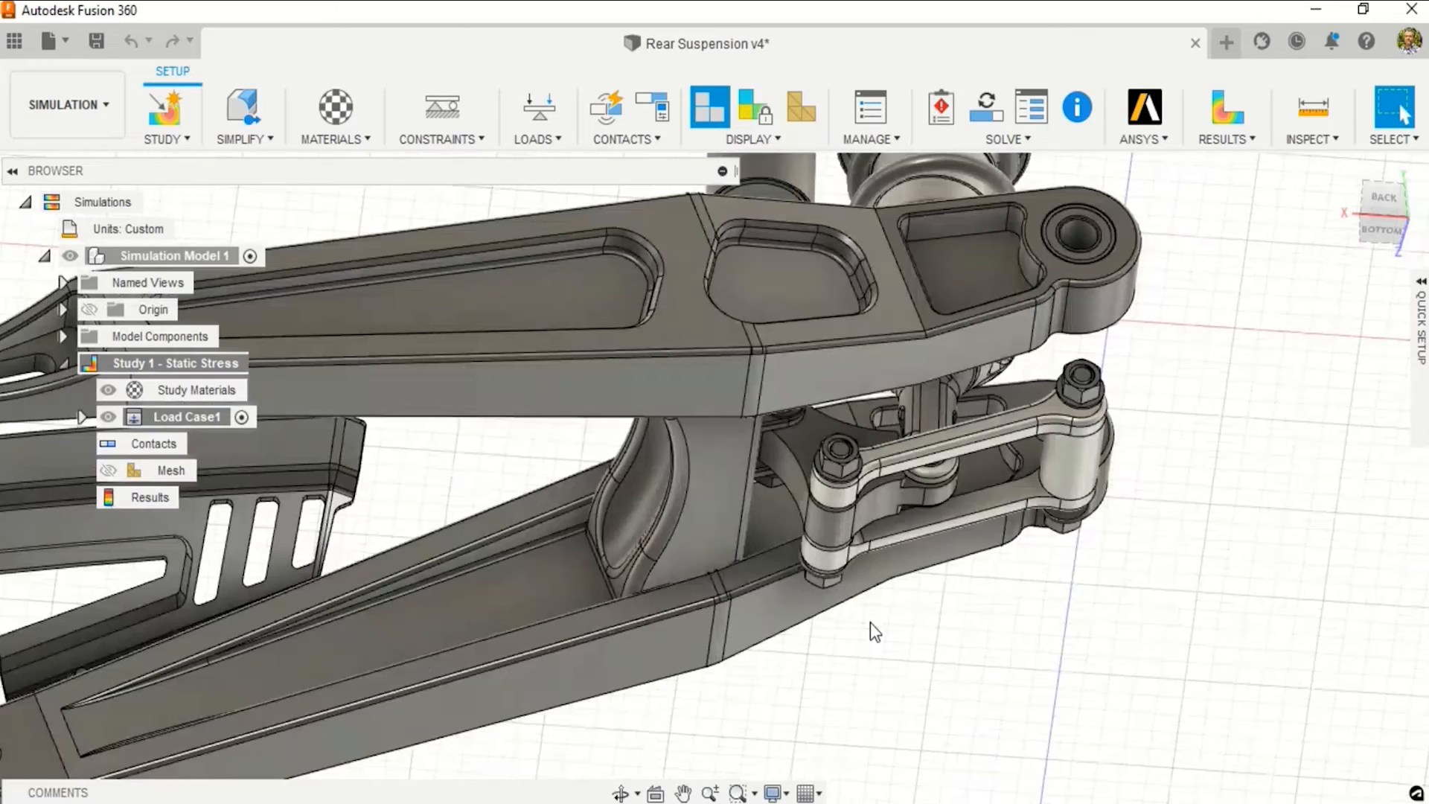
# Simplify the simulation model by removing every body except the Linkage Shock Arm and the Linkage Joint.
pyautogui.click(807, 450)
pyautogui.keyDown('ctrl'); pyautogui.click(947, 448); pyautogui.keyUp('ctrl')
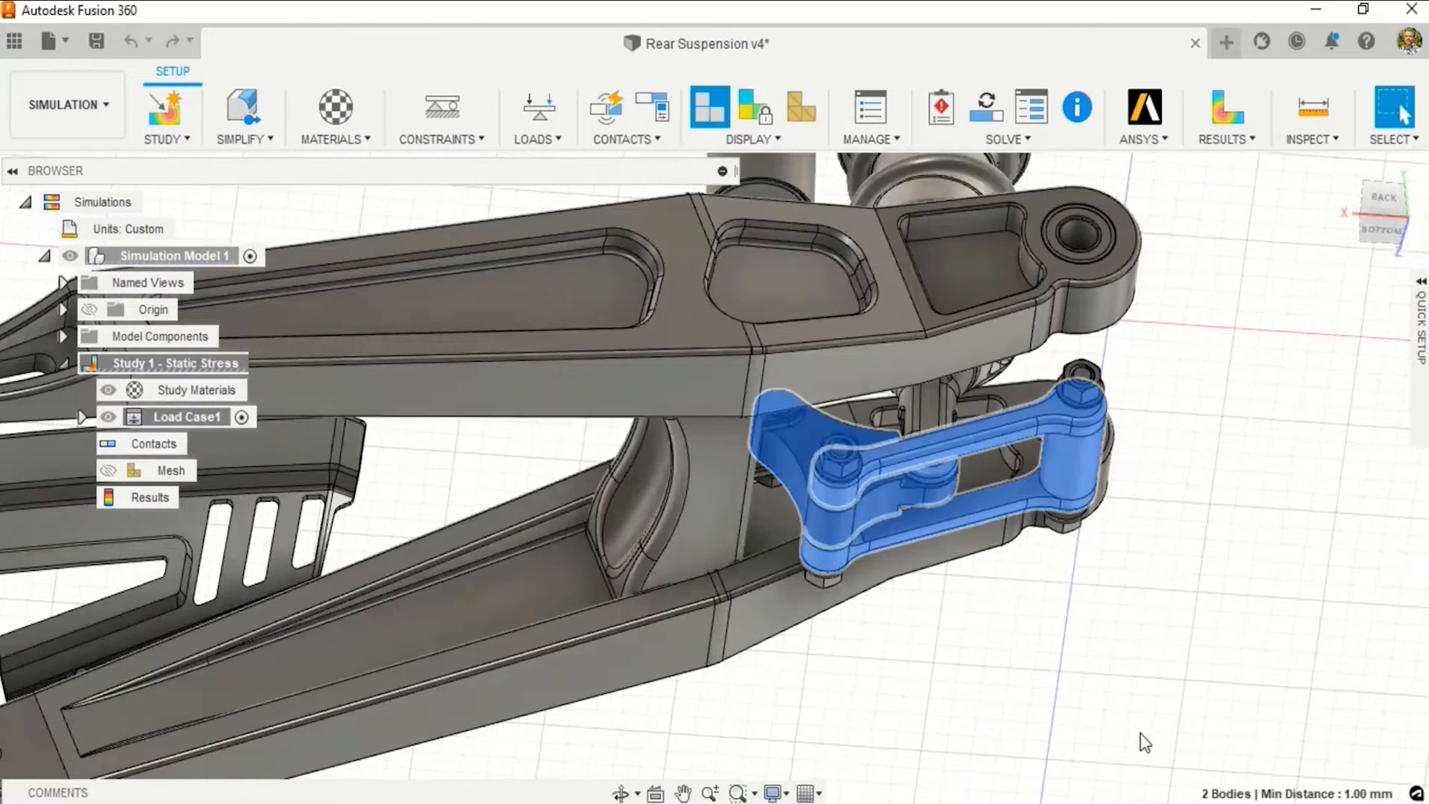
pyautogui.click(244, 106)
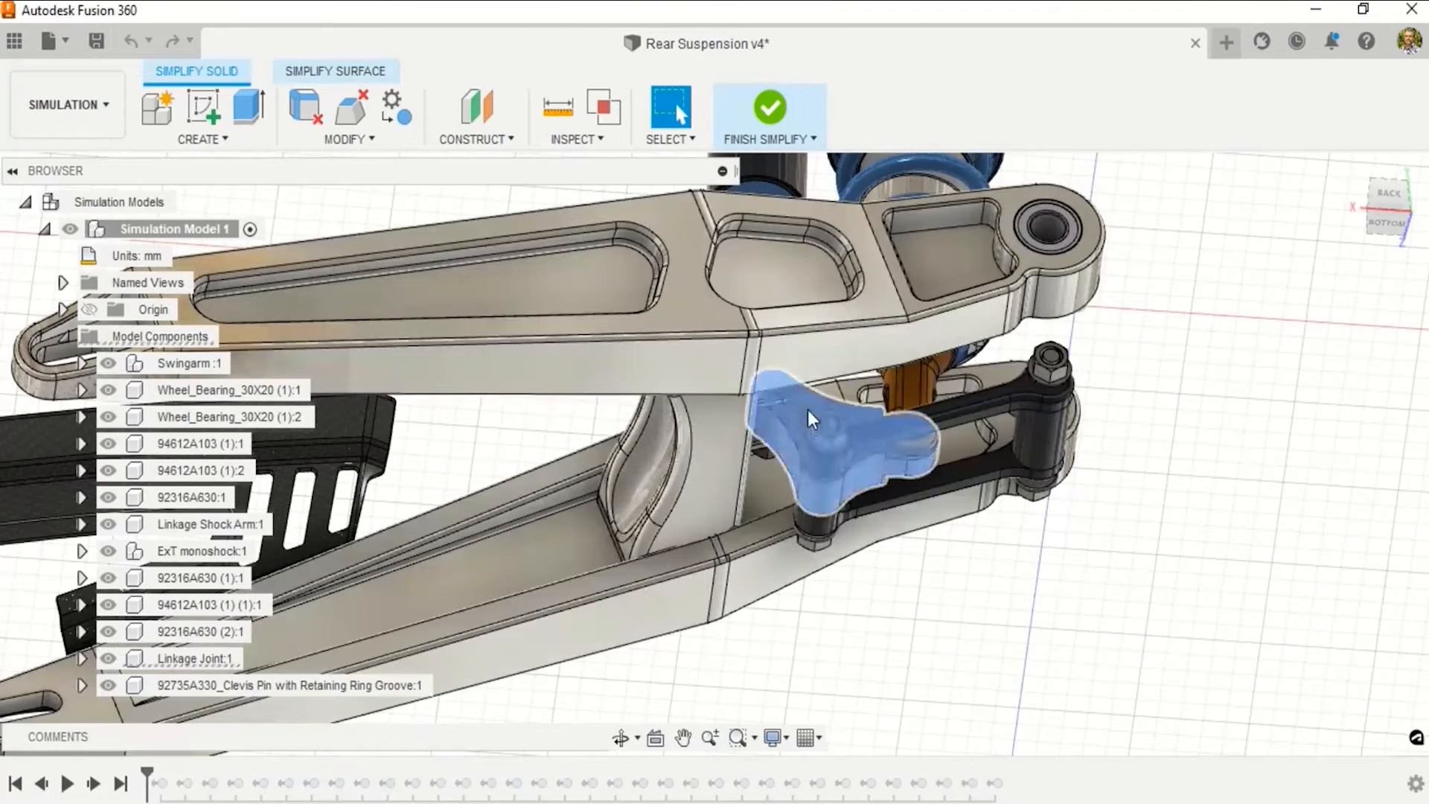
pyautogui.click(808, 412)
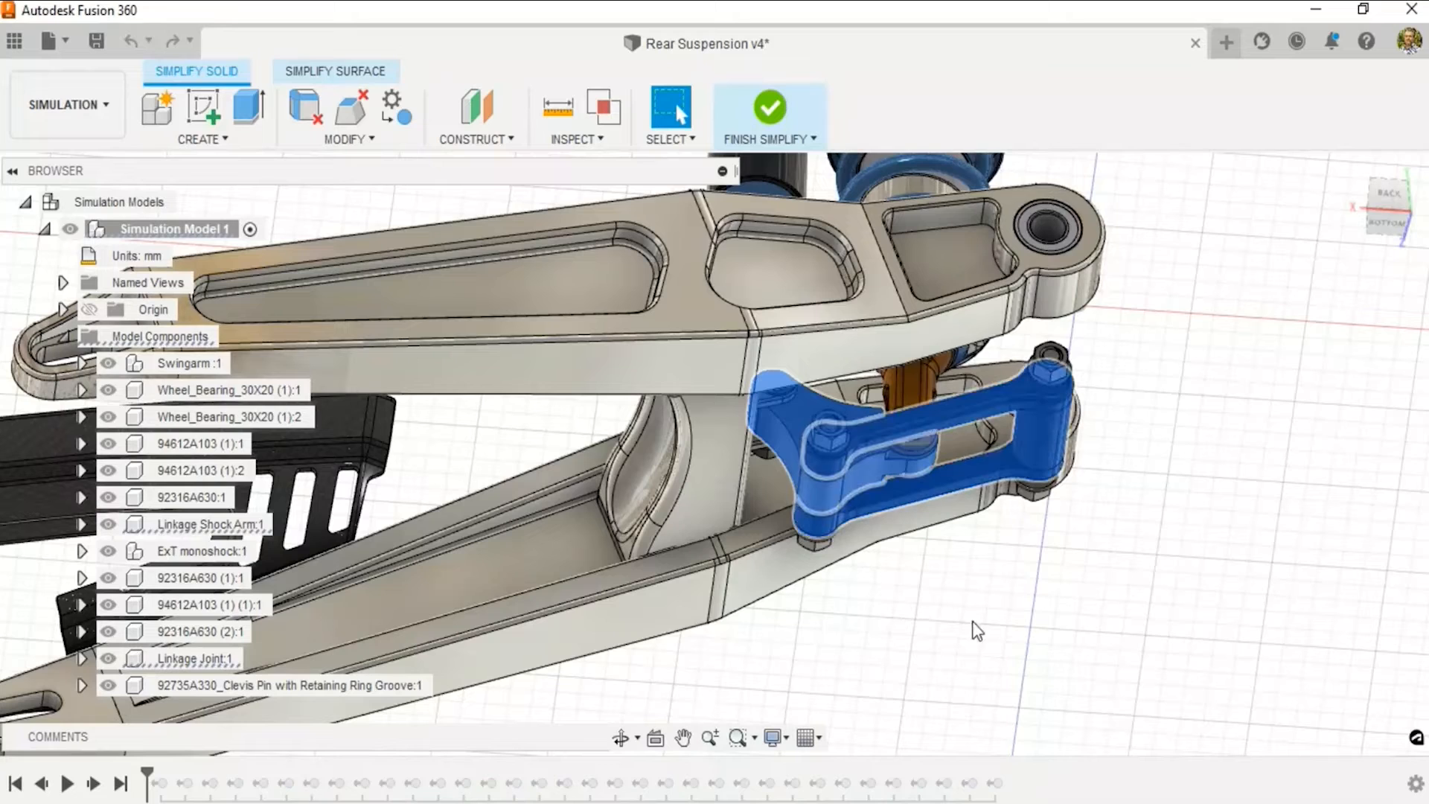
pyautogui.rightClick(1055, 431)
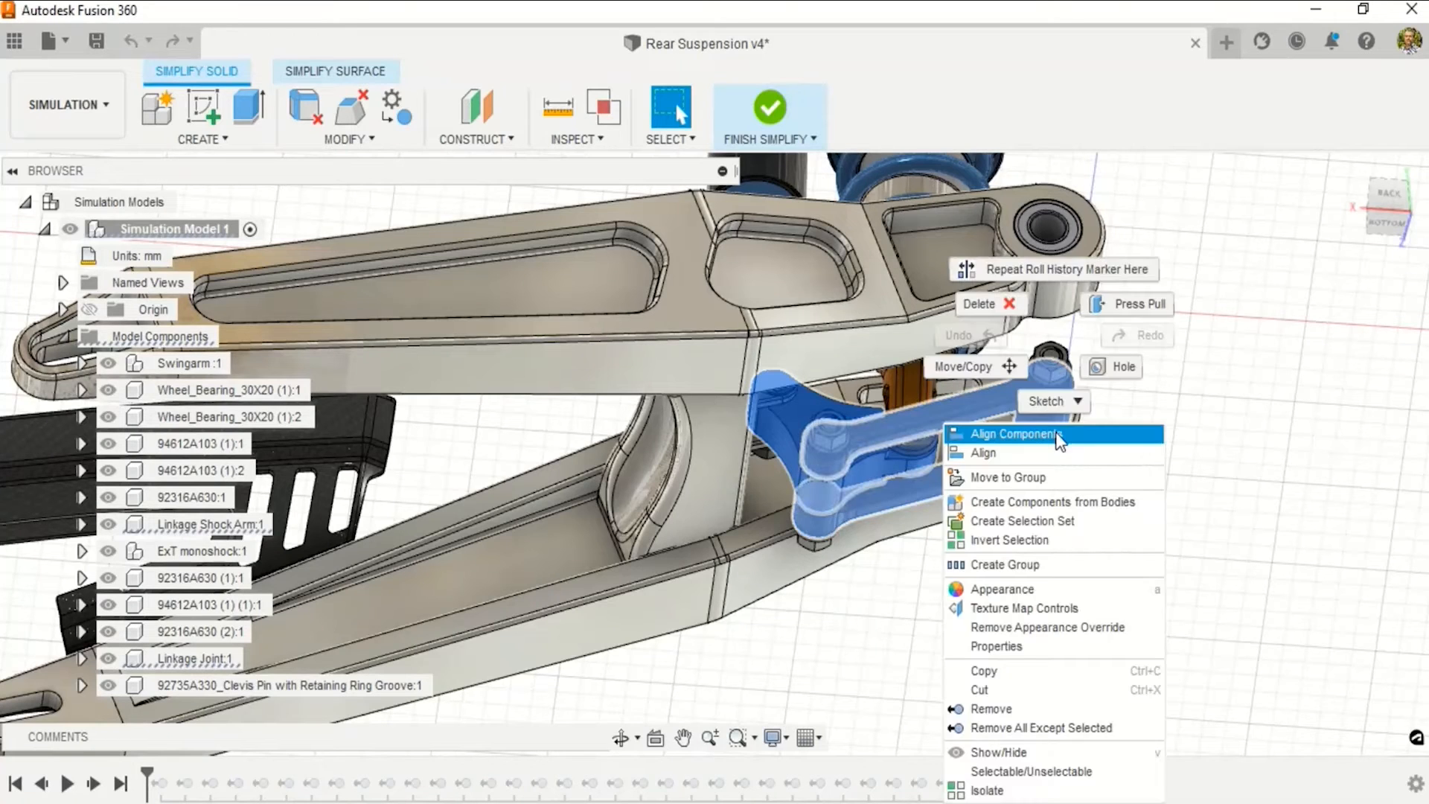
pyautogui.click(1034, 730)
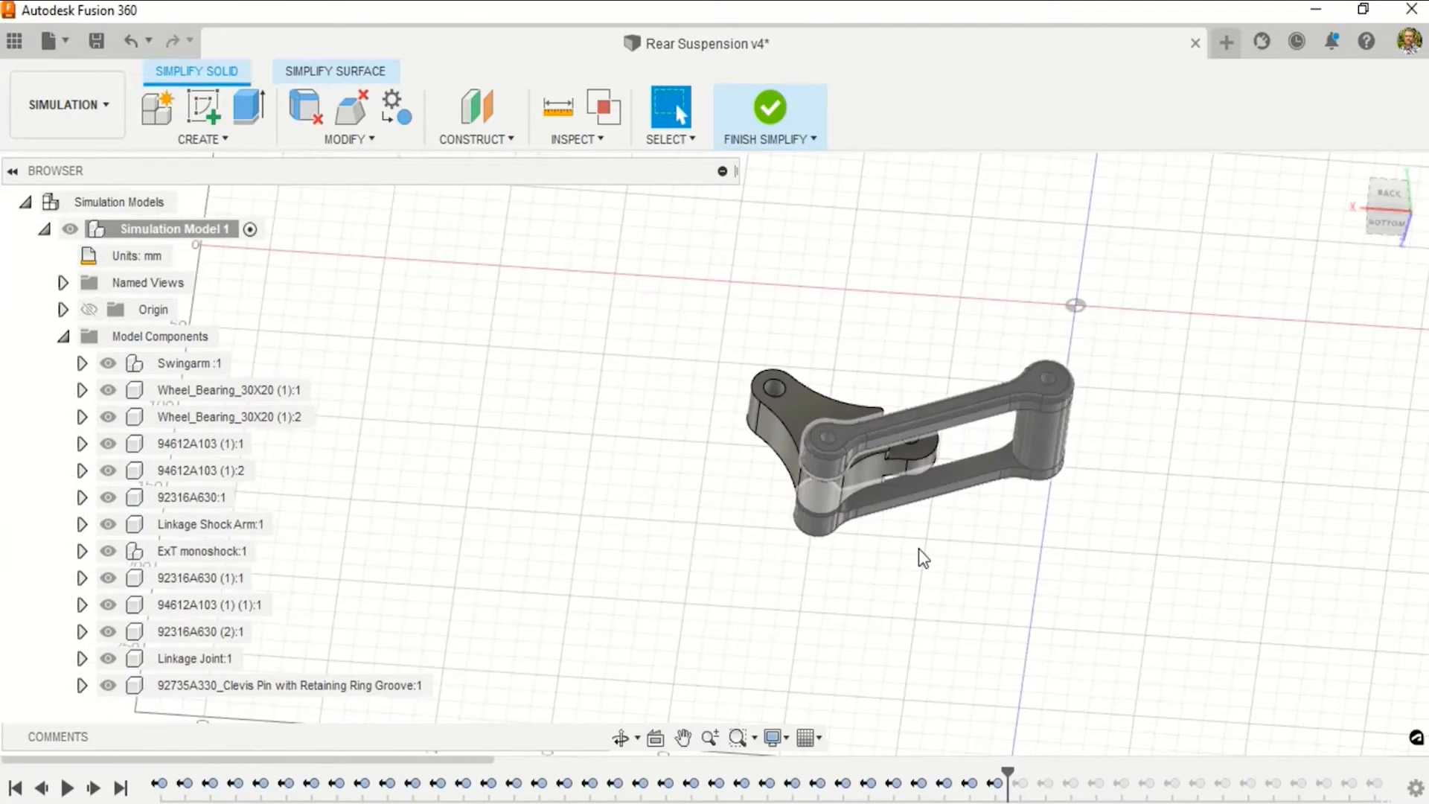
# Delete the Linkage Joint's small edge fillets with Remove Features, leaving all feature types included in the detection.
pyautogui.scroll(6, 880, 478)
pyautogui.moveTo(967, 574); pyautogui.dragTo(793, 662, button='middle')
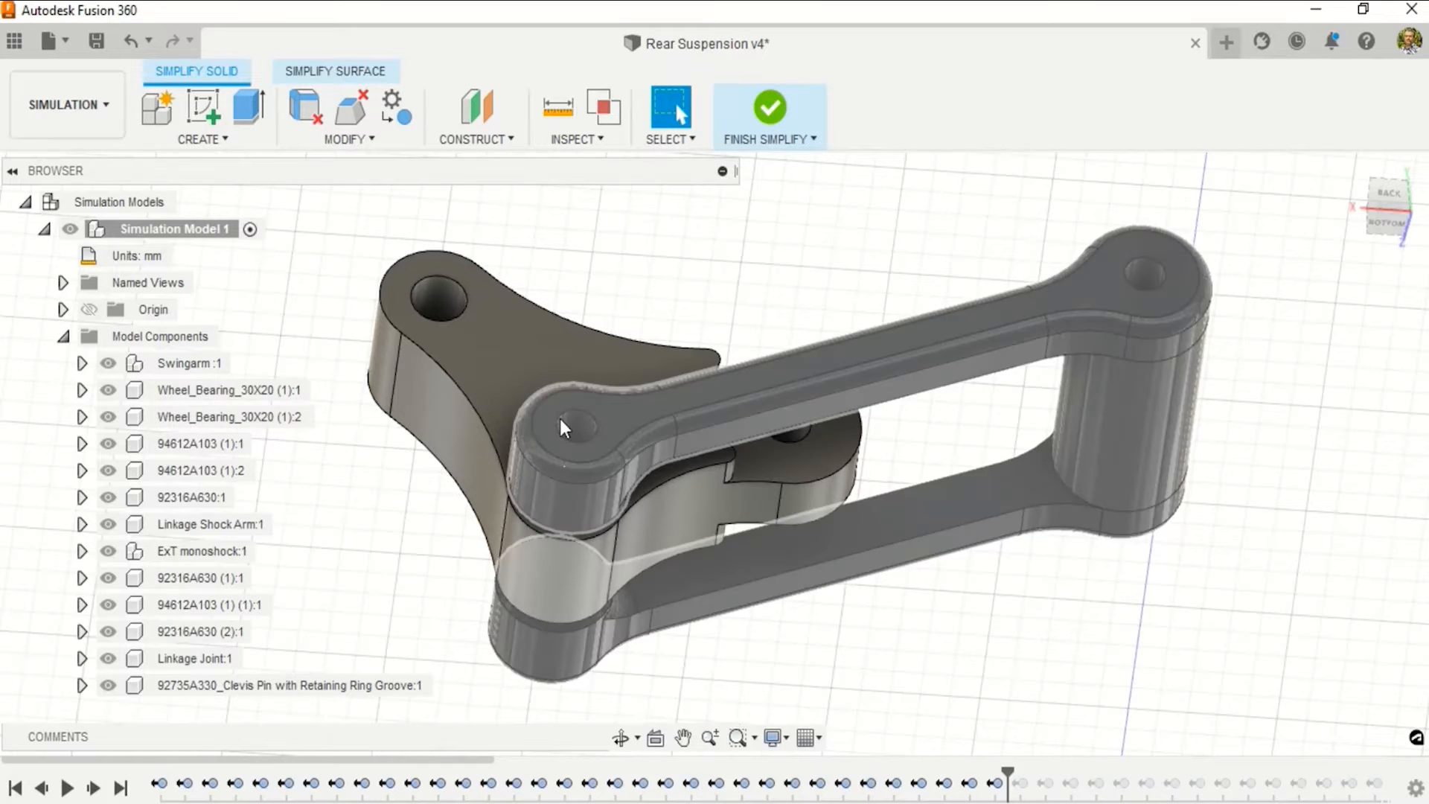
pyautogui.click(311, 105)
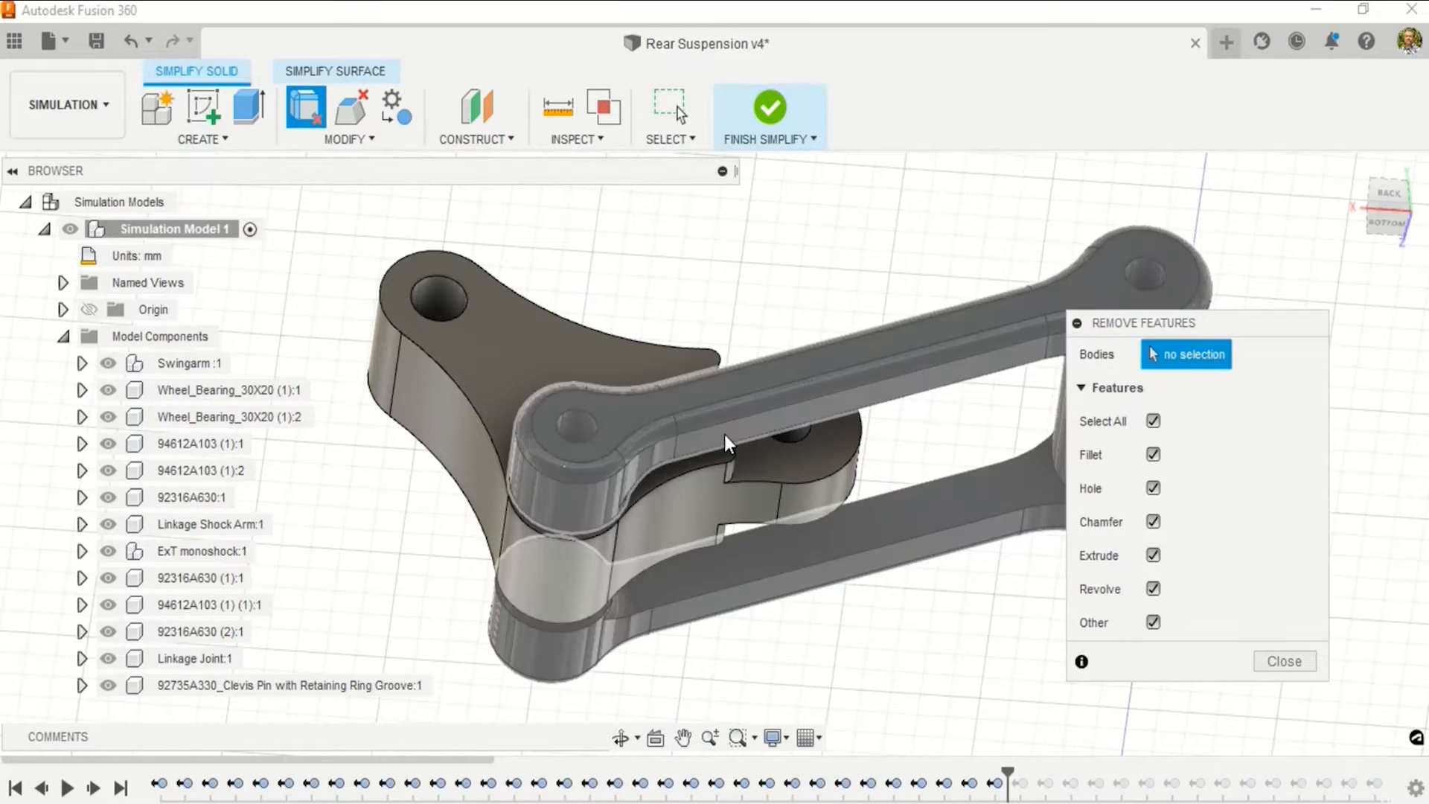
pyautogui.moveTo(813, 318); pyautogui.dragTo(771, 288, button='middle')
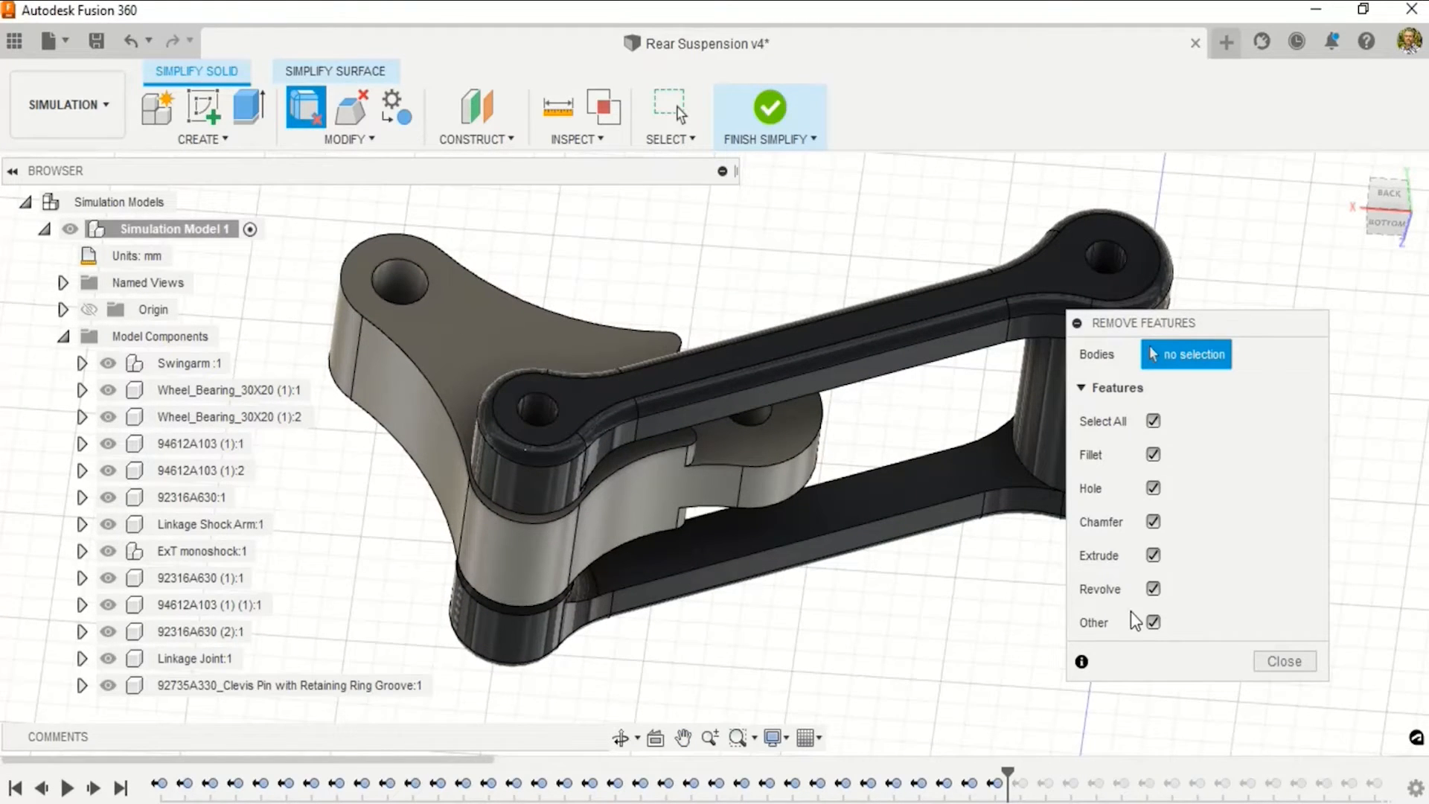
pyautogui.moveTo(1037, 680); pyautogui.dragTo(935, 616, button='middle')
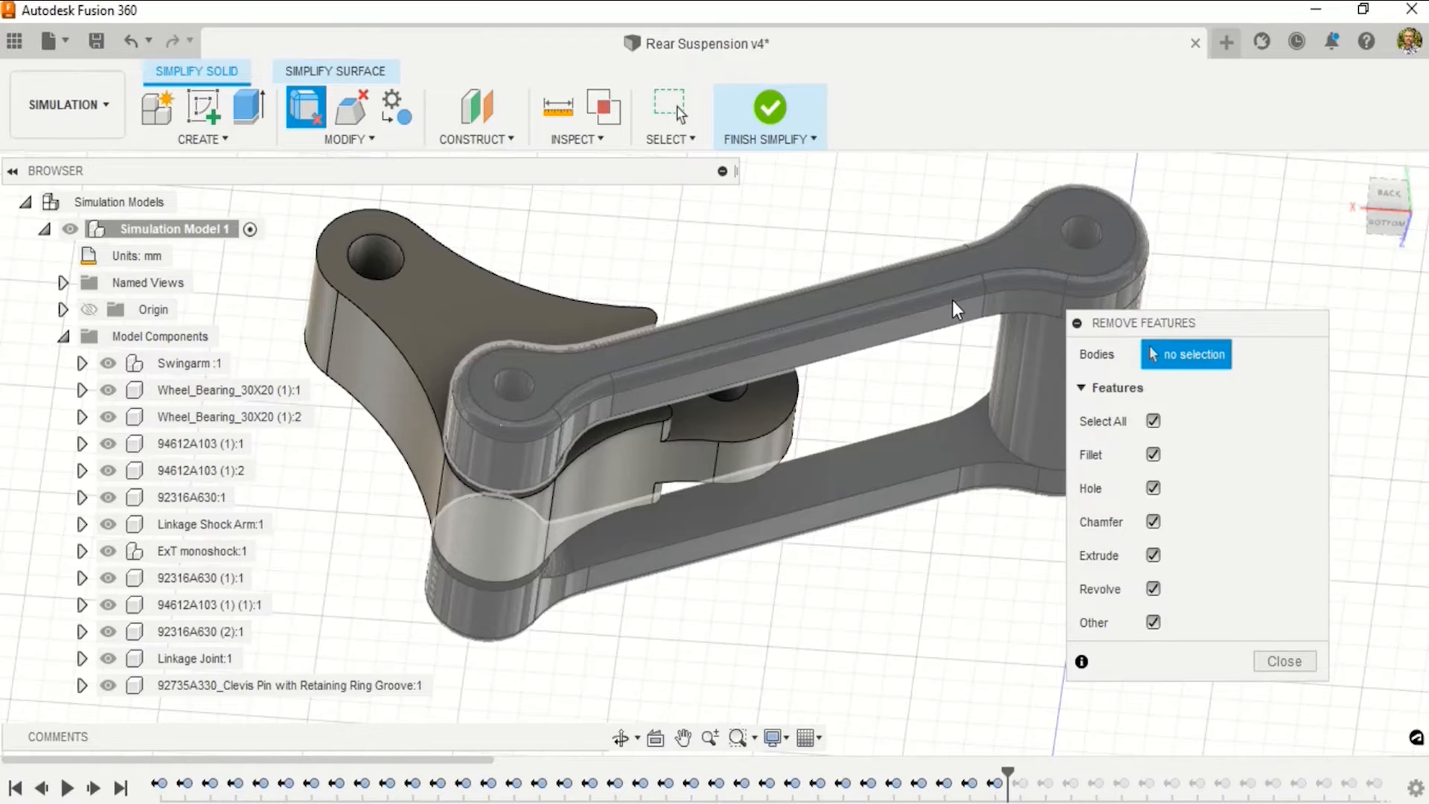
pyautogui.click(953, 300)
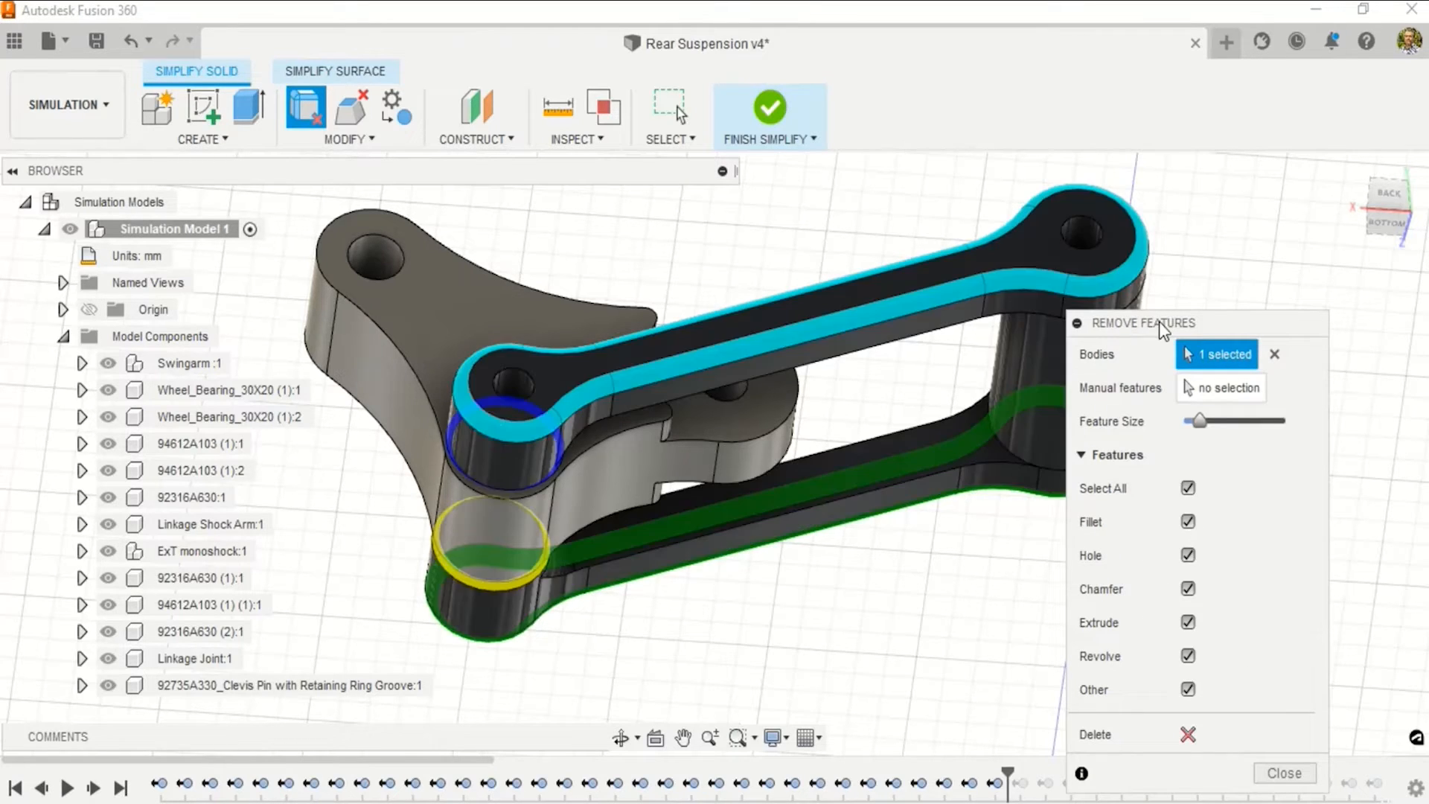
pyautogui.moveTo(1164, 327); pyautogui.dragTo(1253, 283)
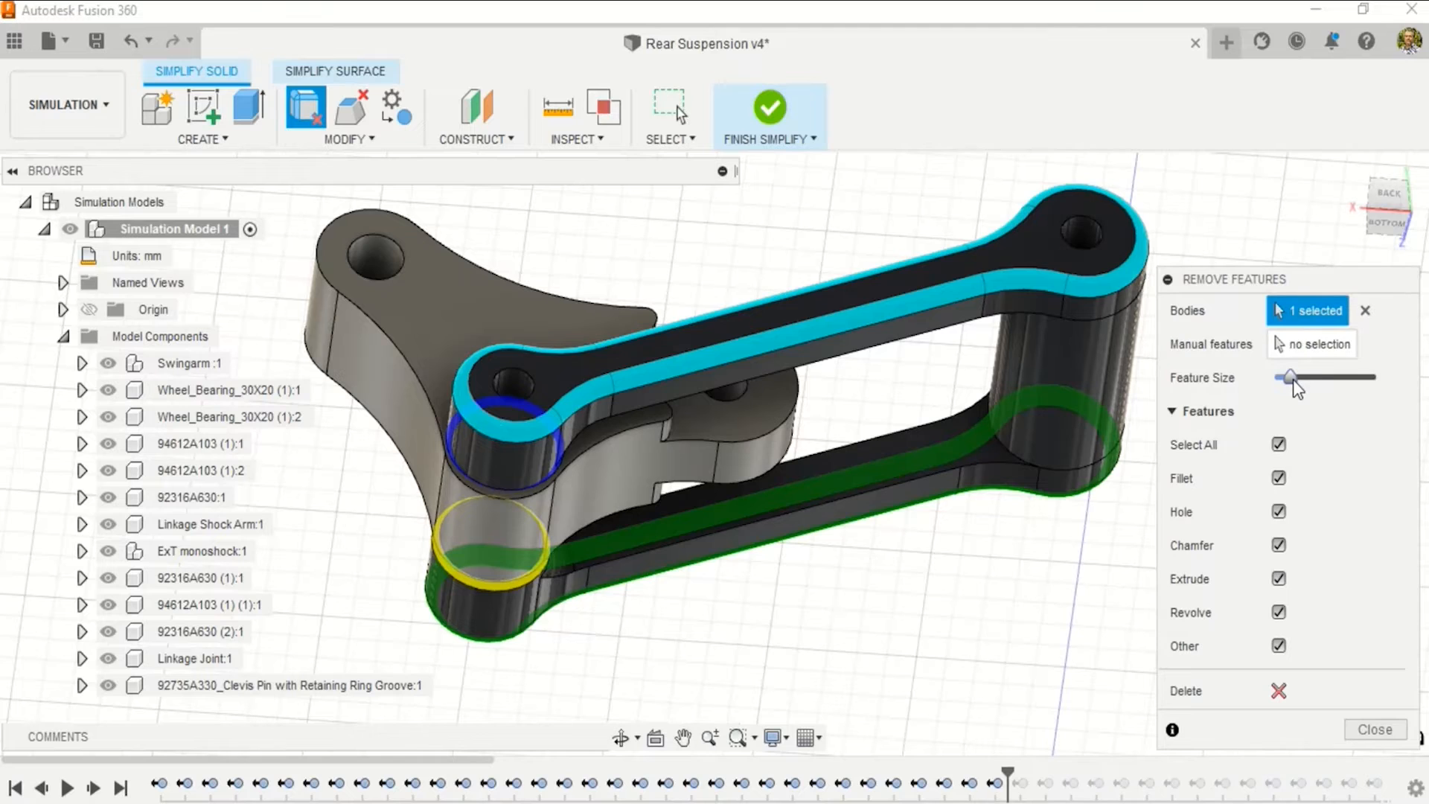
pyautogui.moveTo(1293, 379)
pyautogui.mouseDown()
pyautogui.moveTo(1333, 381)
pyautogui.moveTo(1289, 387)
pyautogui.mouseUp()
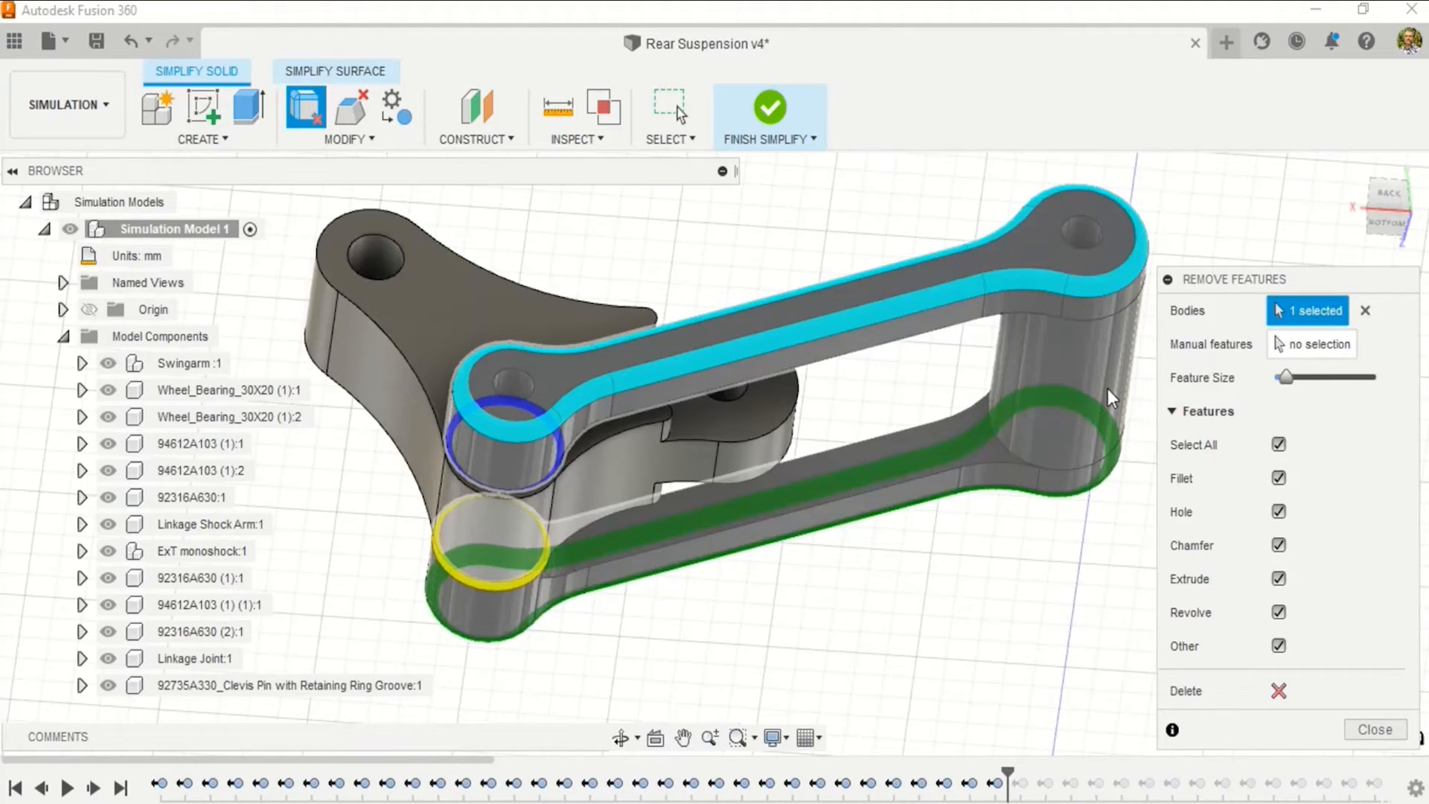
pyautogui.click(1278, 692)
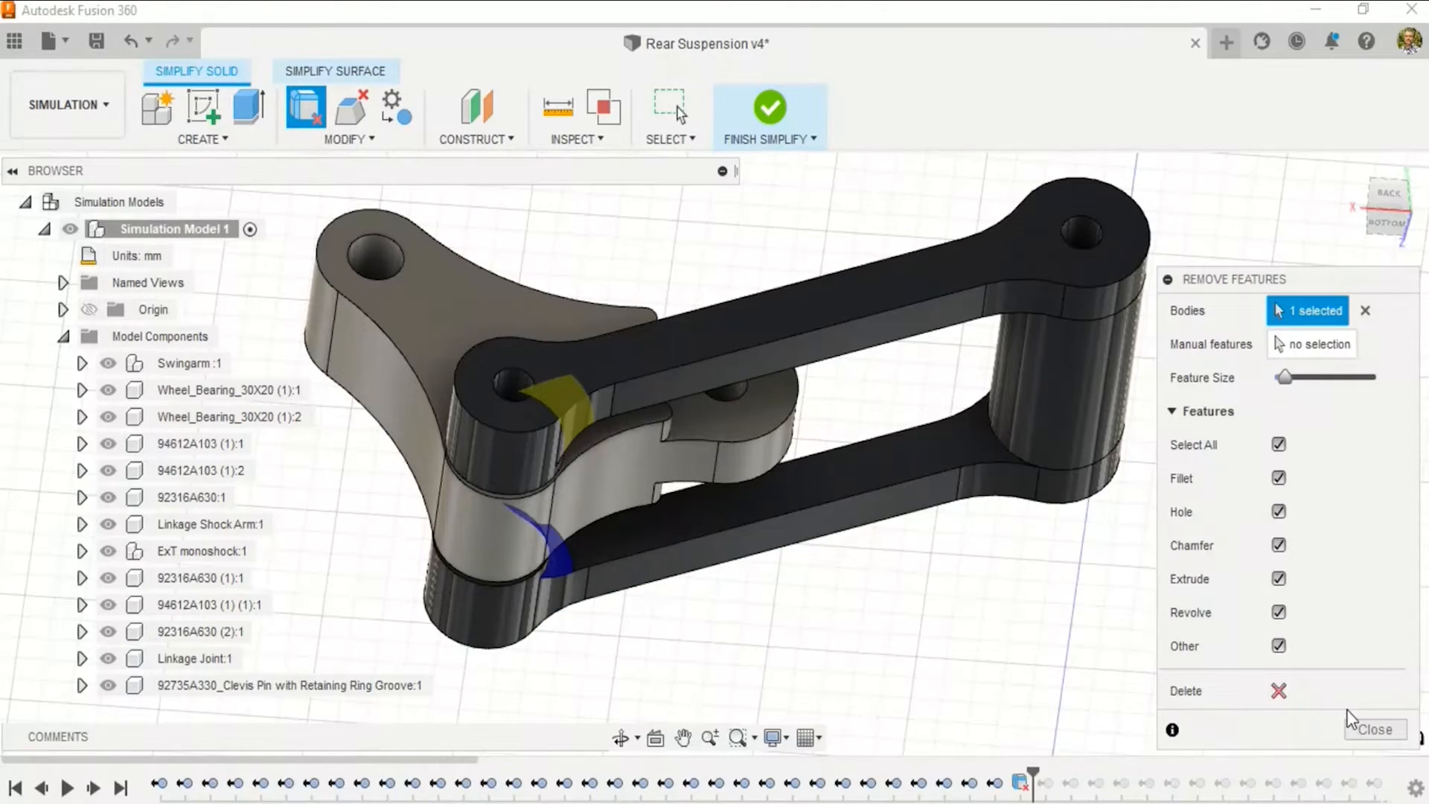
pyautogui.click(1373, 728)
# Finish simplifying the two linkage bodies, return to the Static Stress study and clear the selection.
pyautogui.moveTo(1191, 588); pyautogui.dragTo(1189, 609, button='middle')
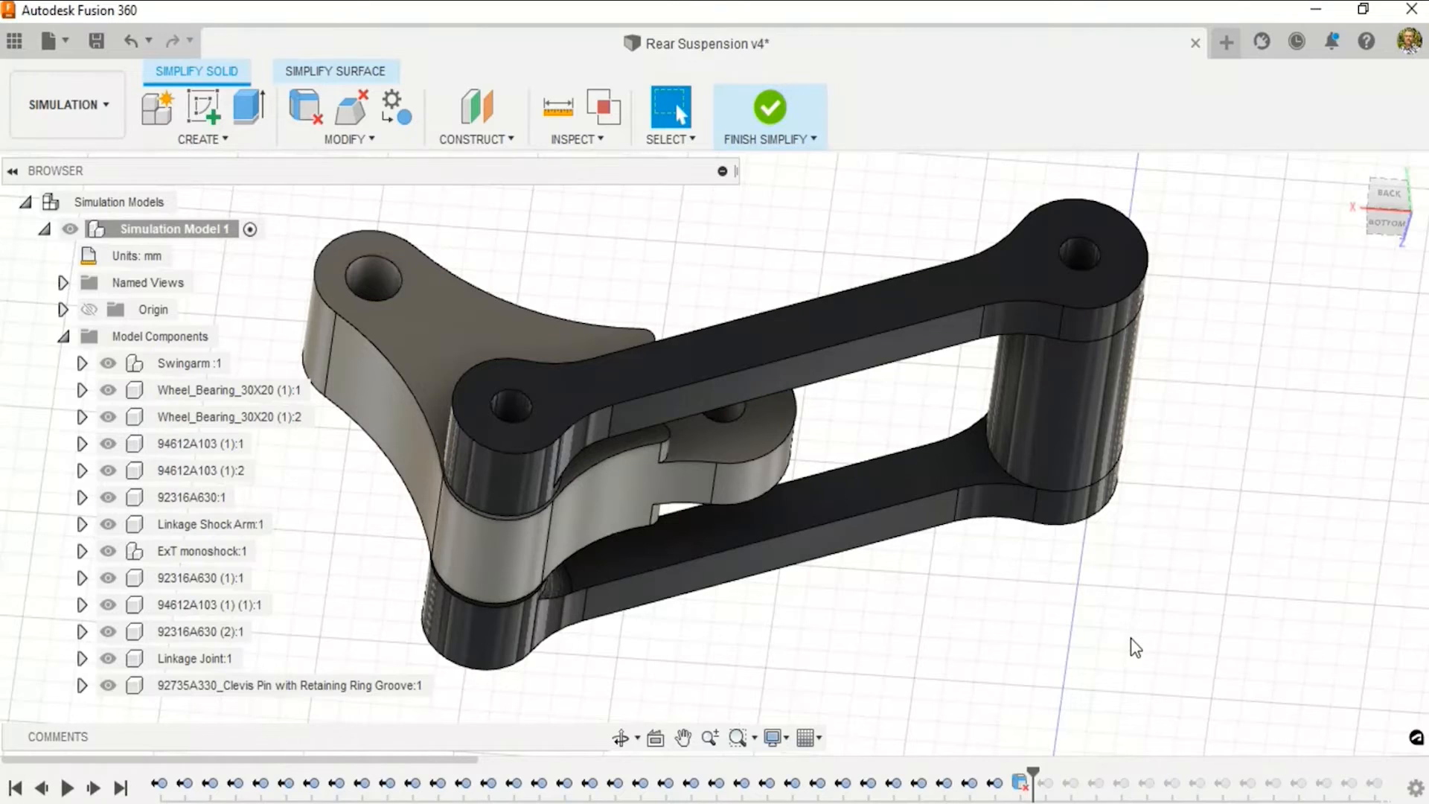
pyautogui.moveTo(1082, 583); pyautogui.dragTo(1118, 595, button='middle')
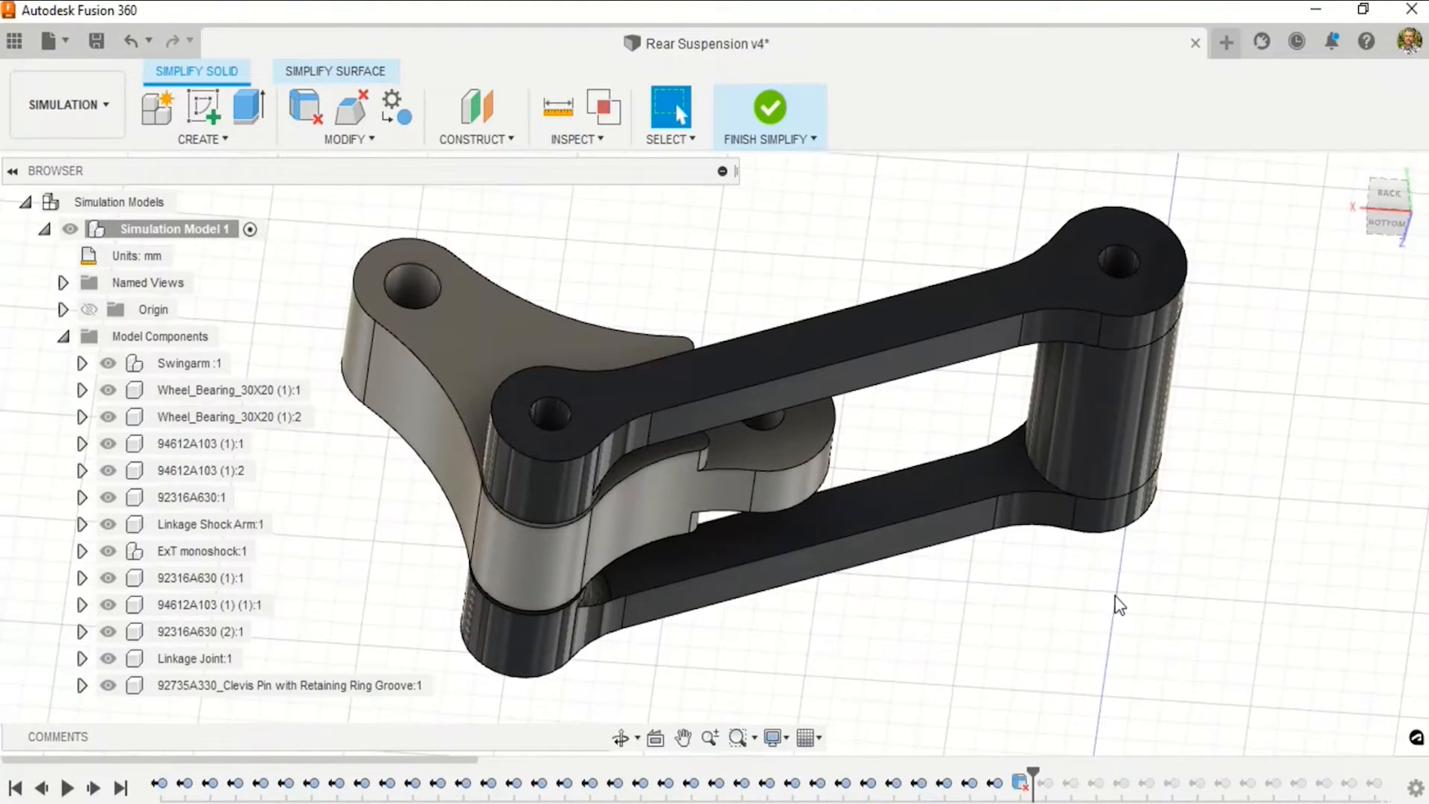
pyautogui.click(773, 107)
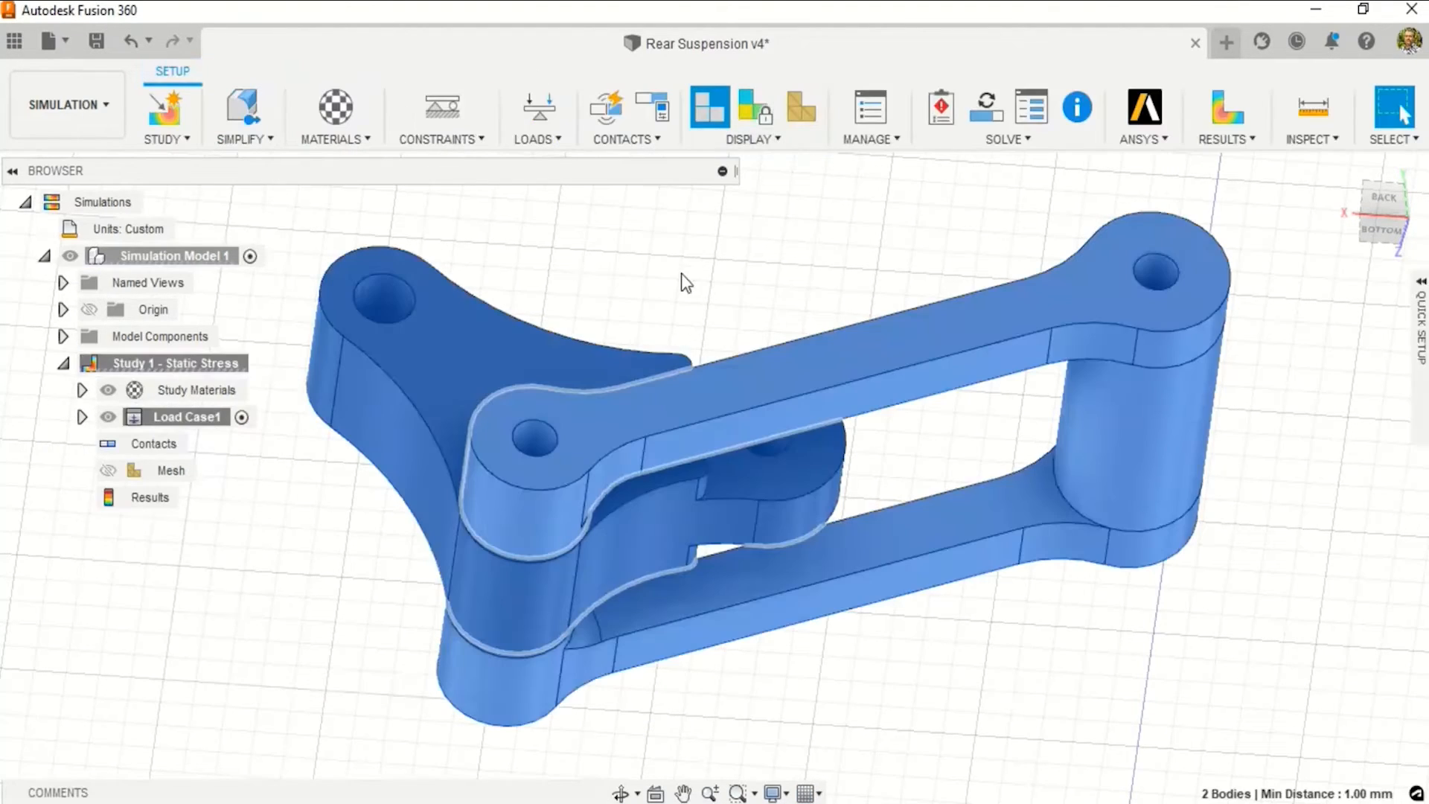
pyautogui.click(763, 225)
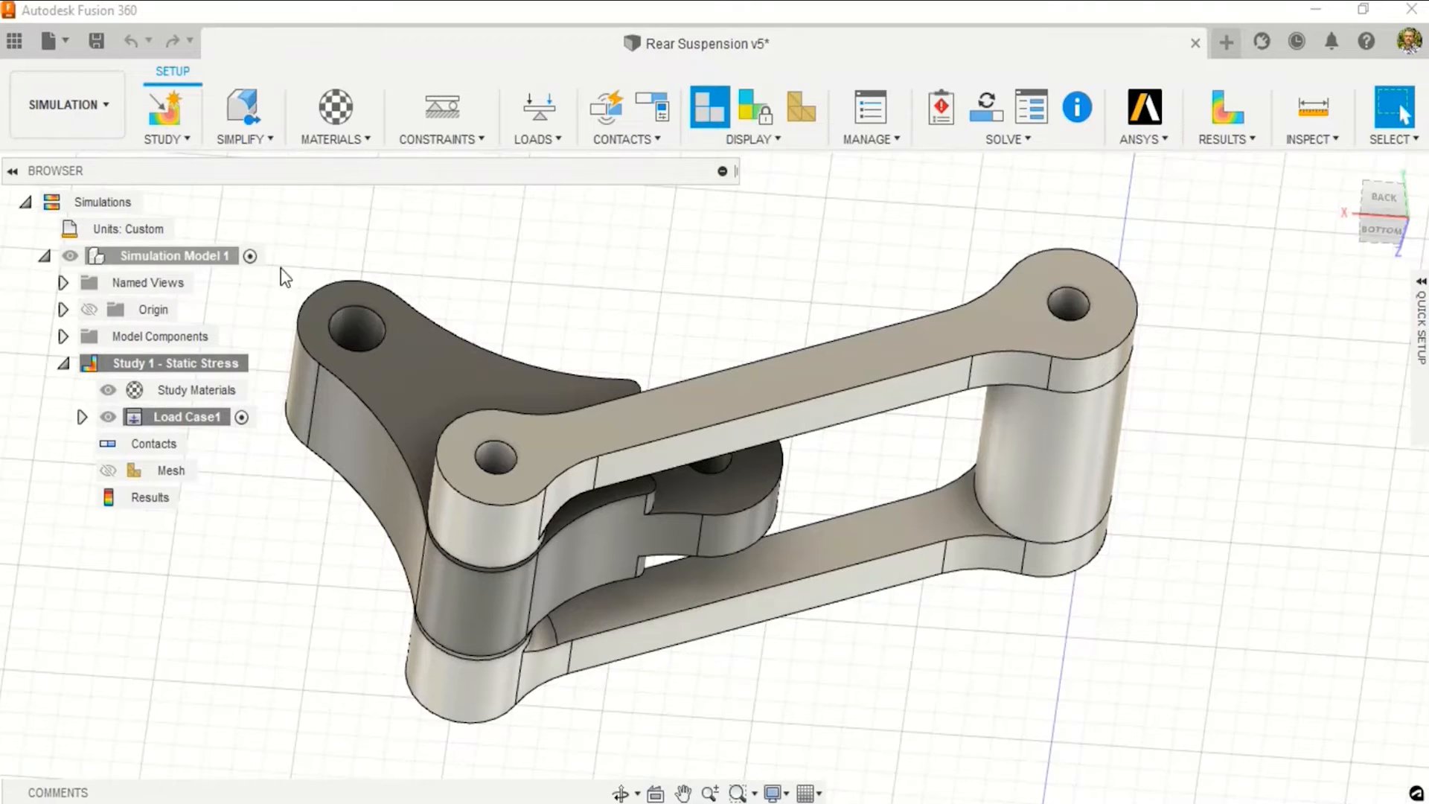
# Set the study's average mesh element size to an absolute size of 4.
pyautogui.moveTo(166, 469)
pyautogui.click(209, 470)
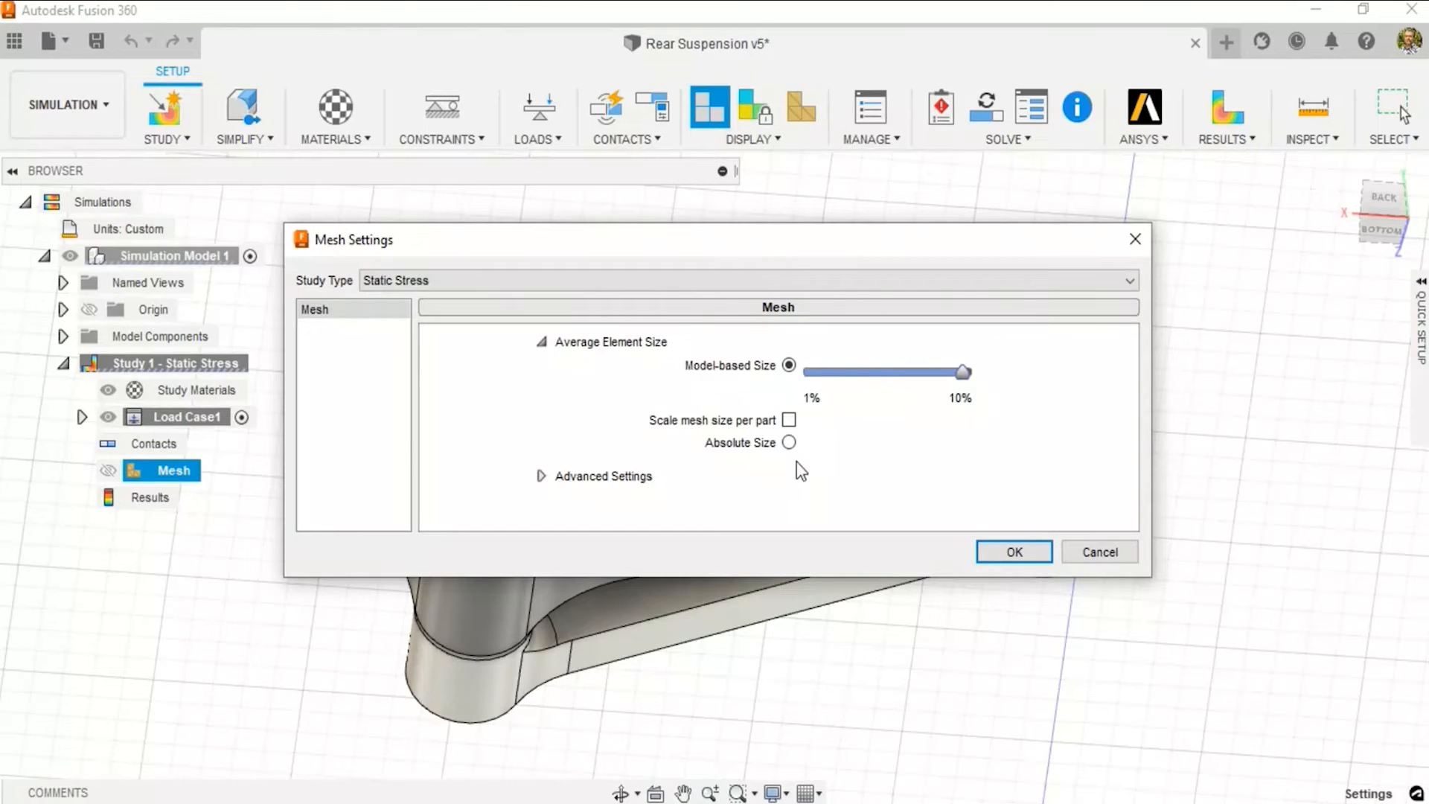
pyautogui.click(789, 442)
pyautogui.moveTo(838, 394); pyautogui.dragTo(720, 402)
pyautogui.write('4')
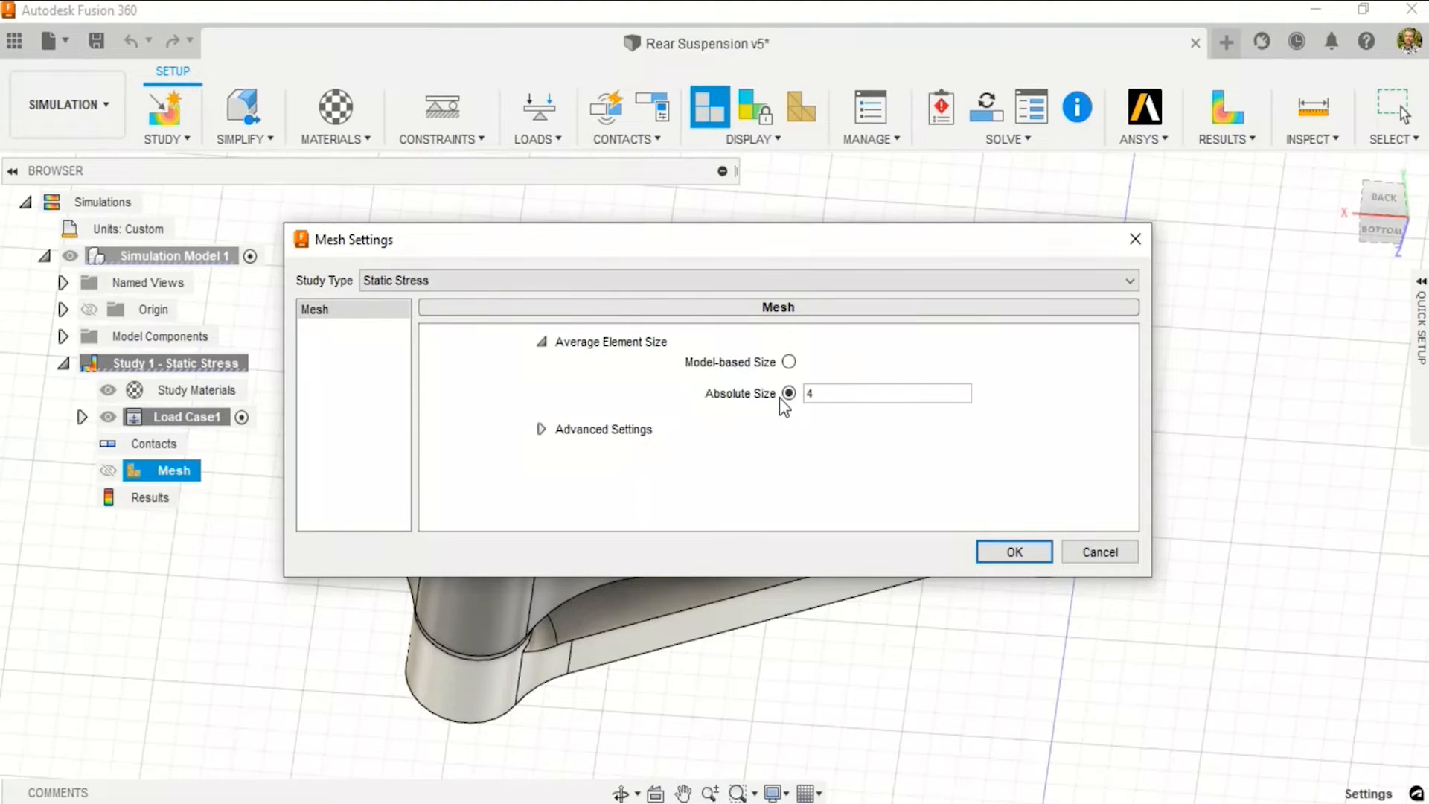
# Keep the Parabolic element order in the advanced mesh settings, enable Create Curved Mesh Elements, and apply the settings.
pyautogui.click(541, 430)
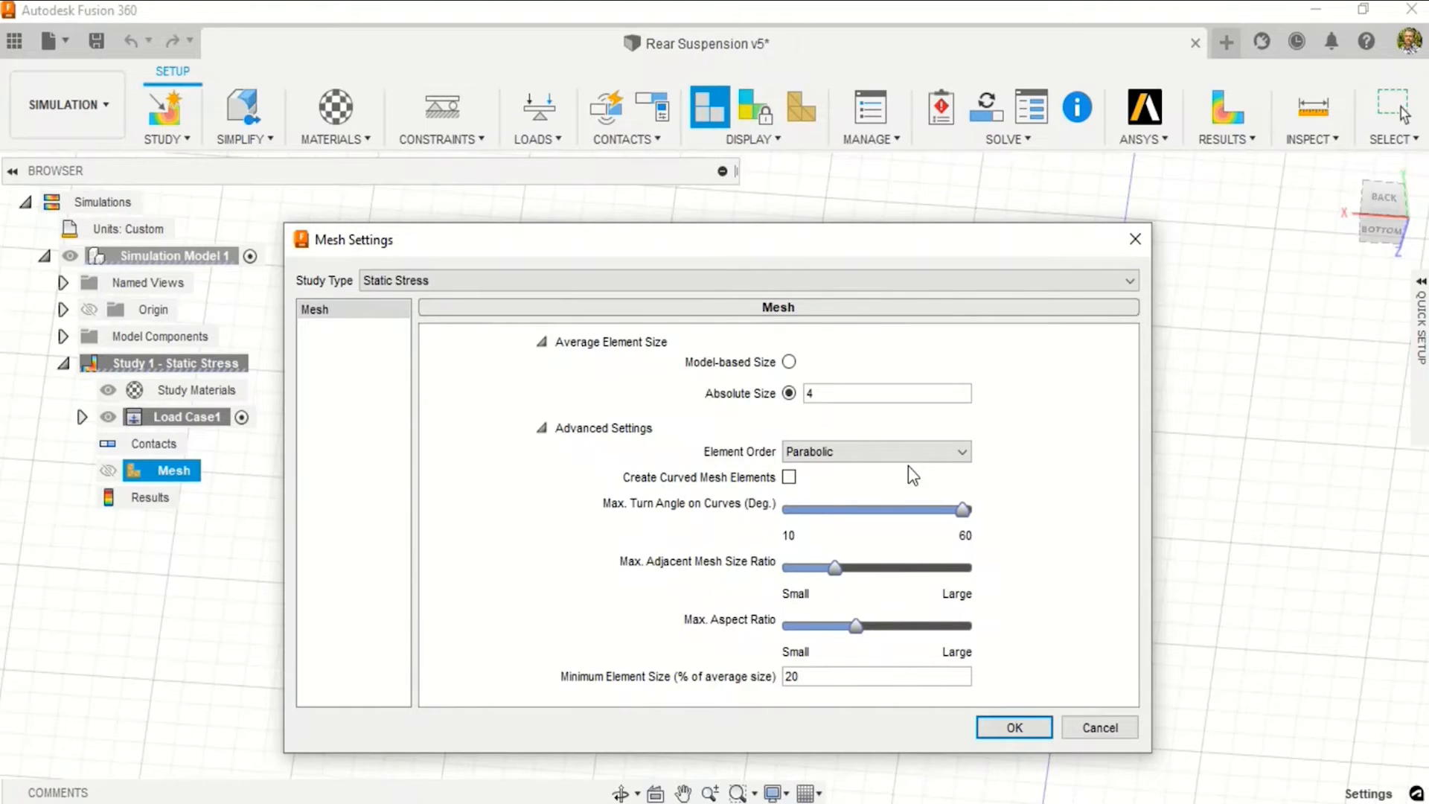
pyautogui.click(923, 452)
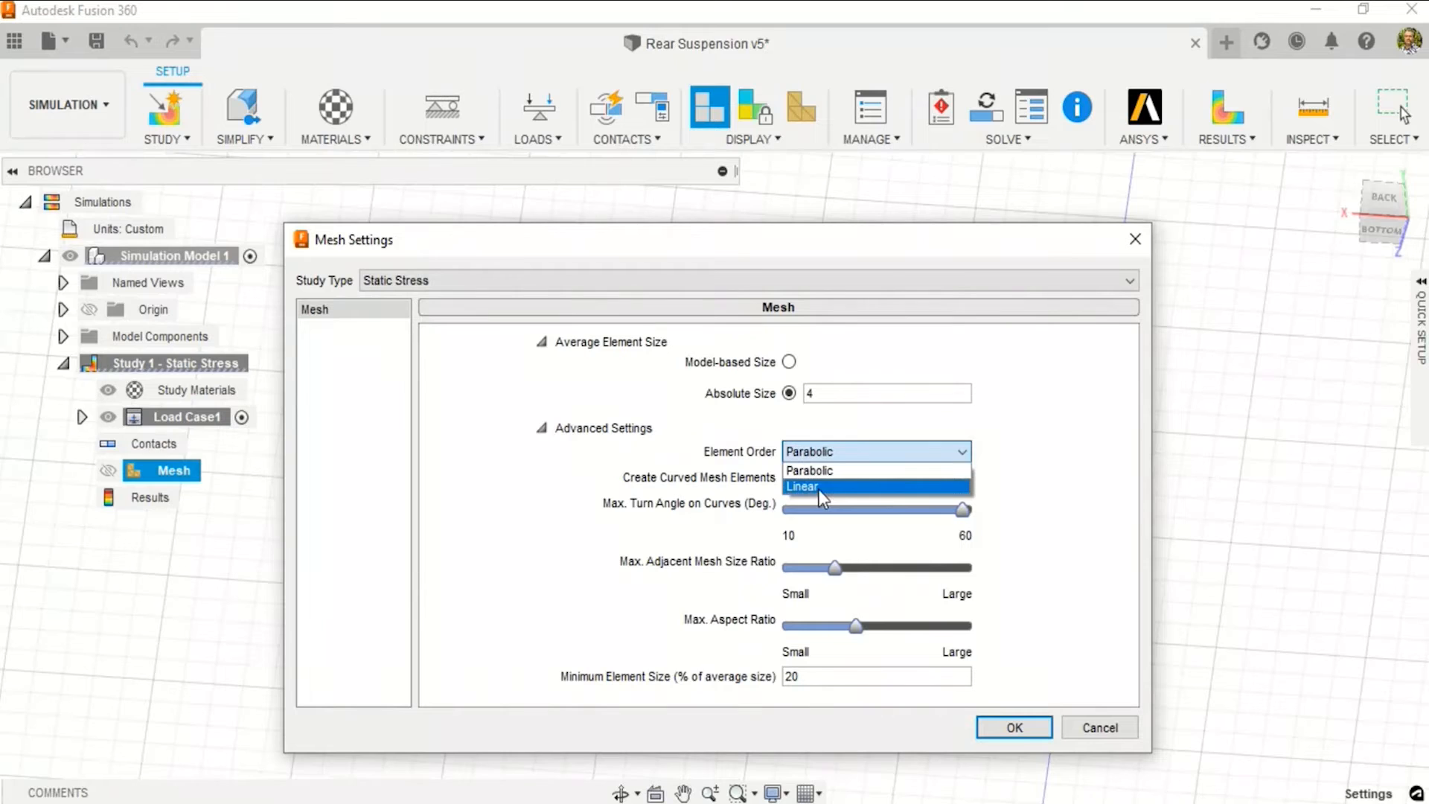
pyautogui.click(1012, 481)
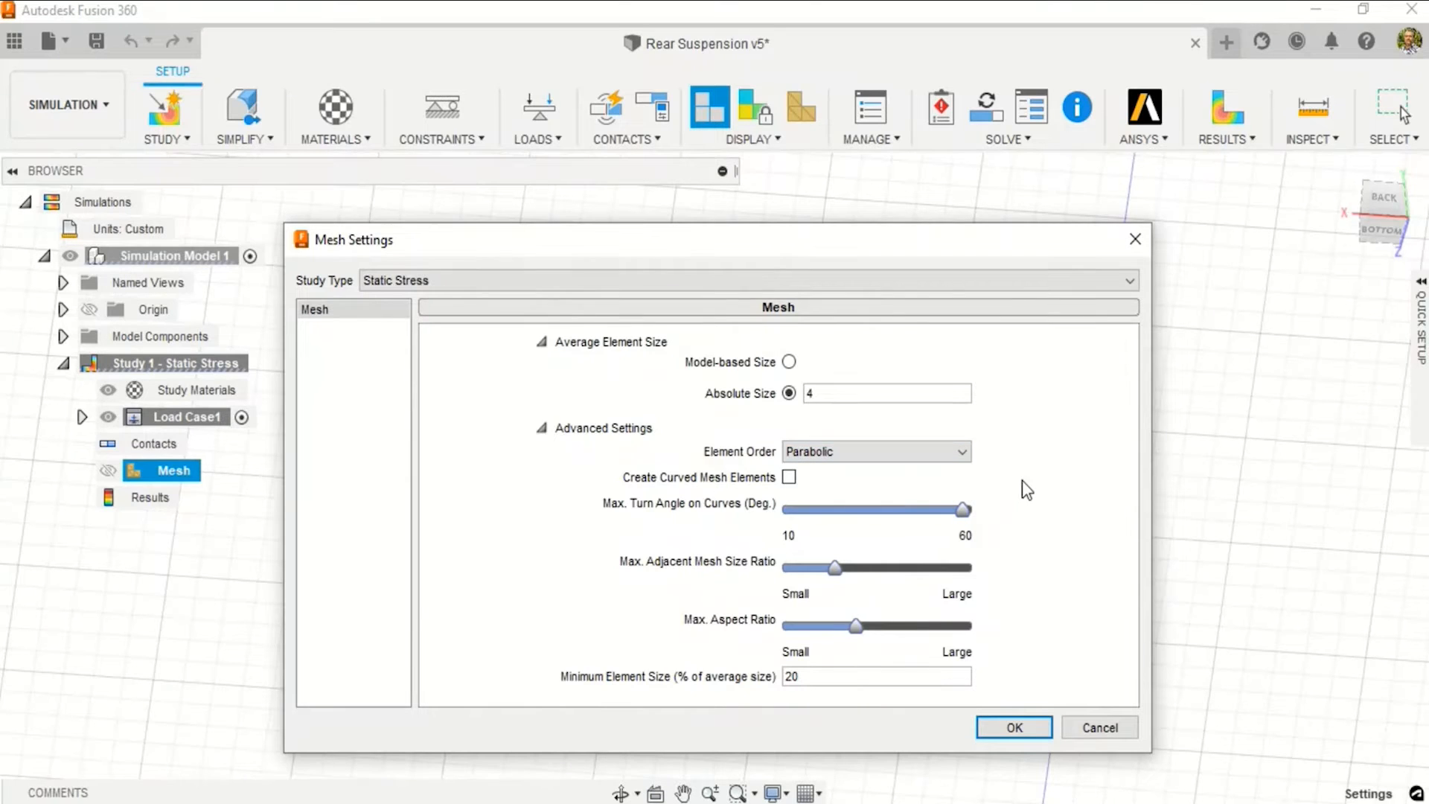
pyautogui.click(789, 478)
pyautogui.click(789, 477)
pyautogui.click(789, 477)
pyautogui.click(1014, 727)
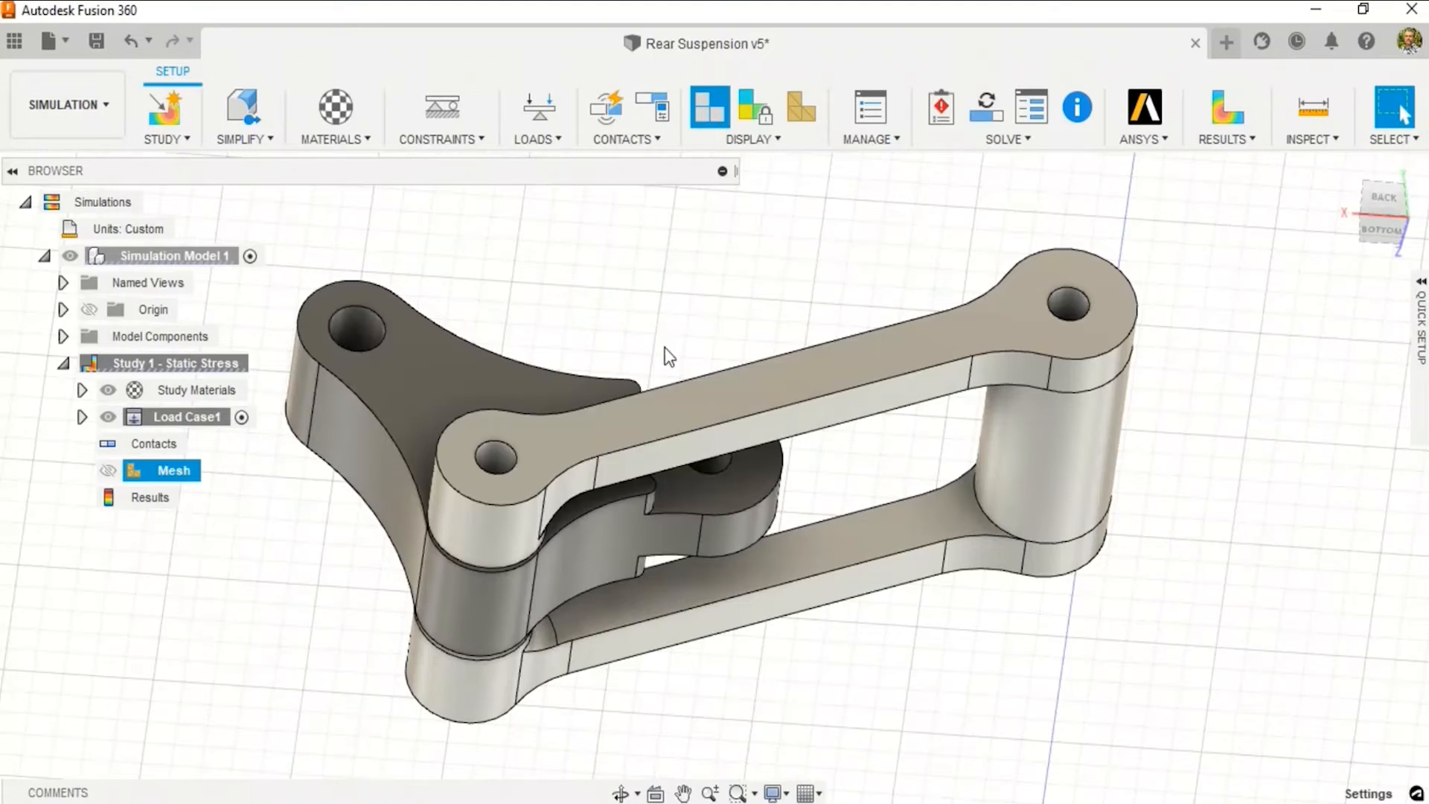
# Compute the mesh for both linkage bodies and display it on the model.
pyautogui.click(802, 113)
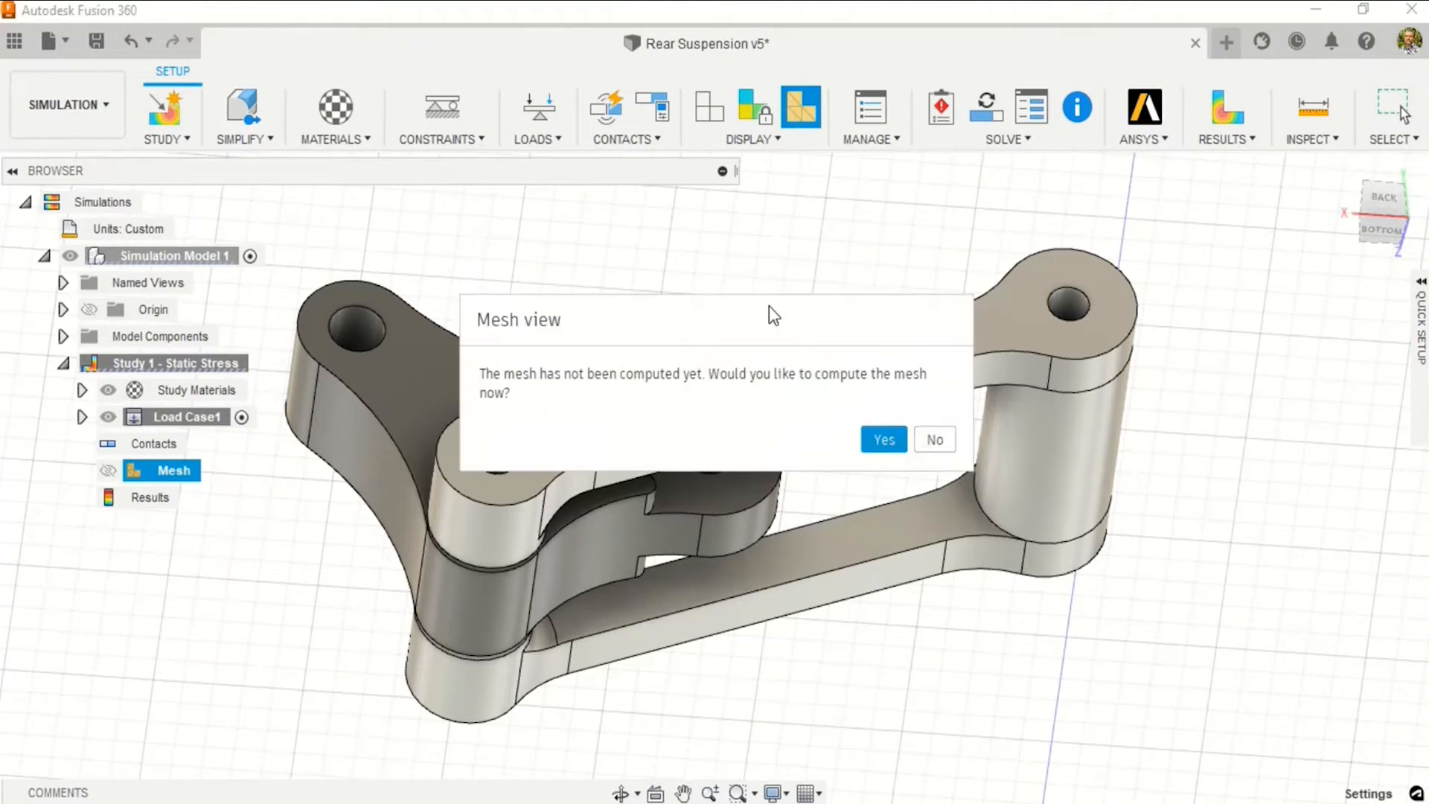
pyautogui.click(884, 441)
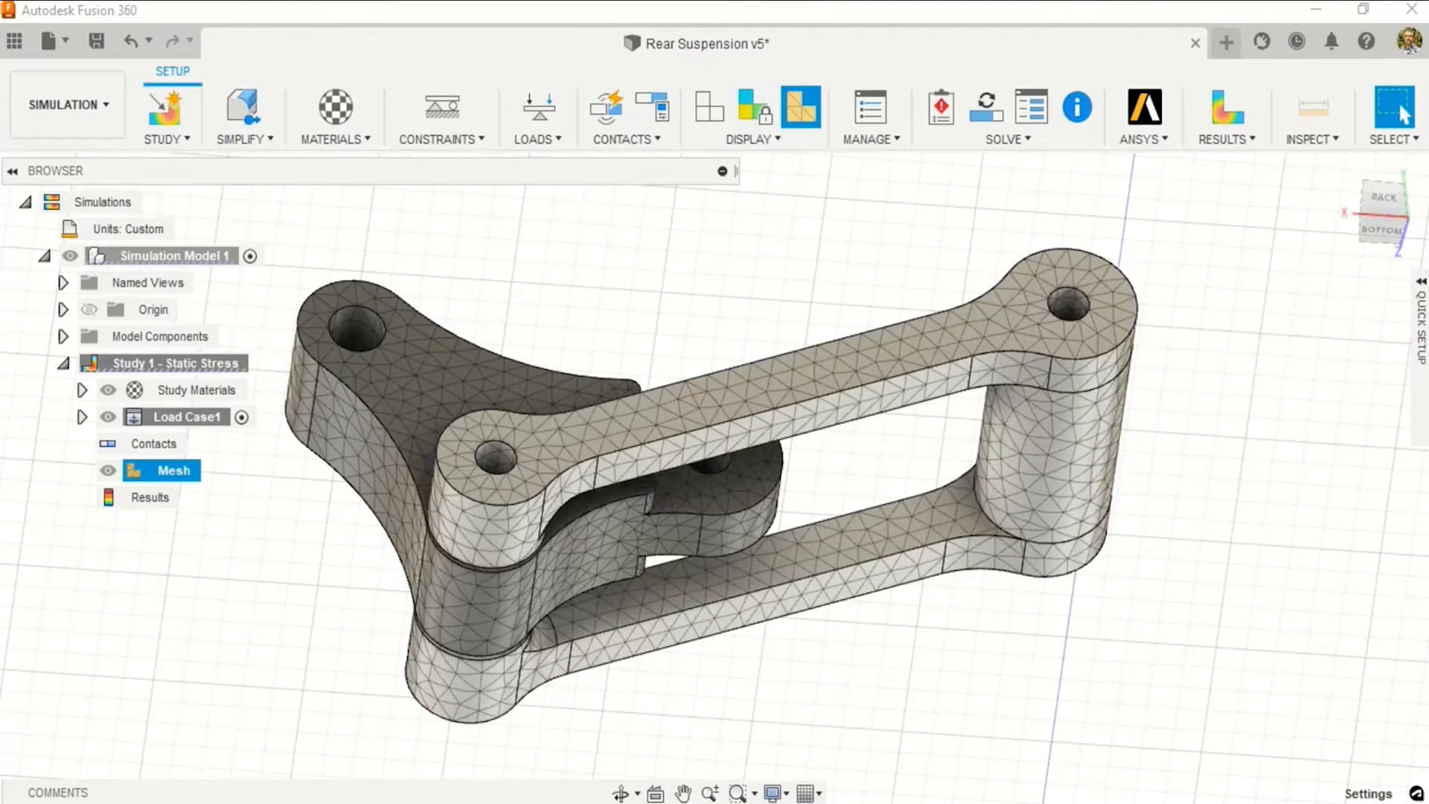
pyautogui.click(1211, 406)
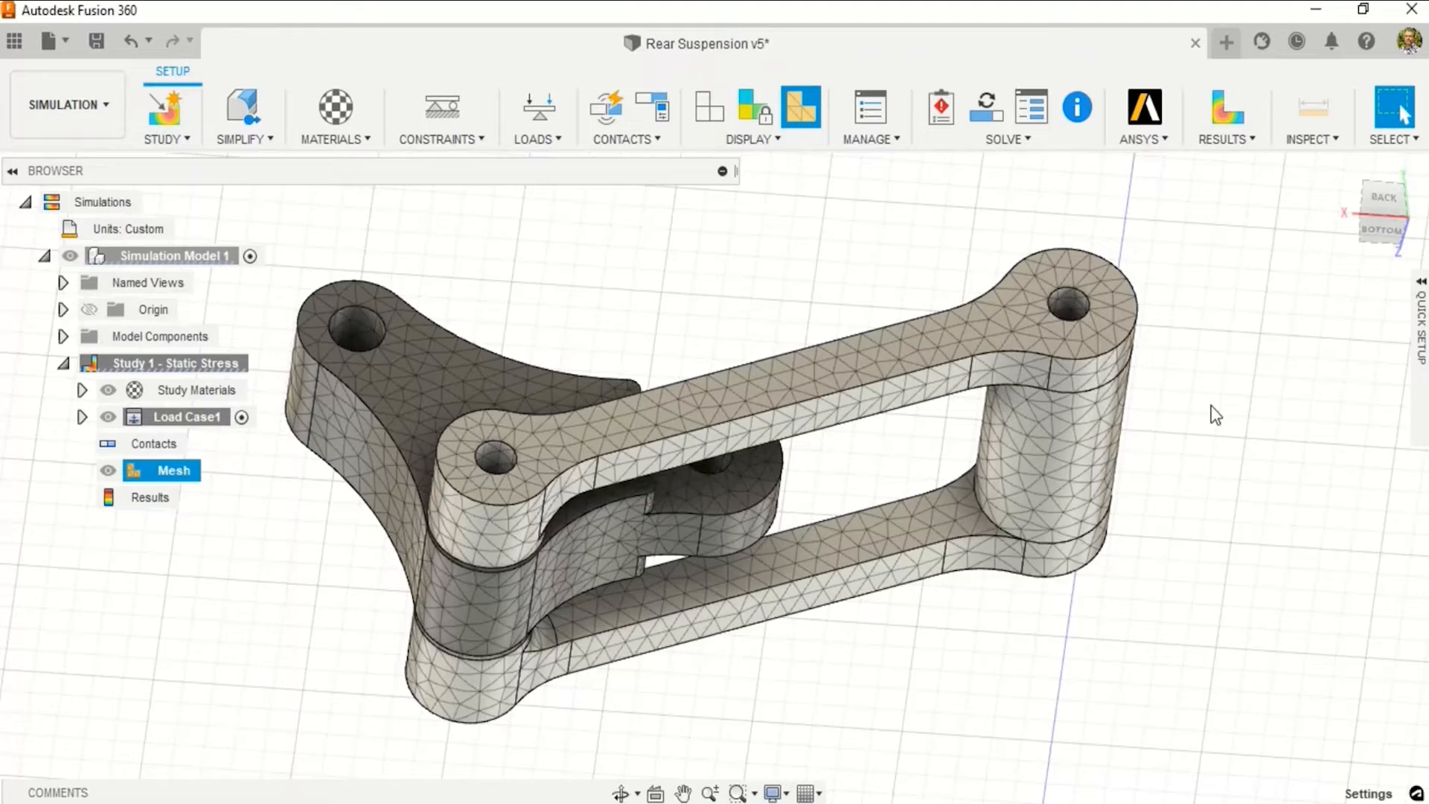
# Start a Fixed structural constraint on the three inner faces of the hole joining the Linkage Joint to the Linkage Shock Arm.
pyautogui.keyDown('shift'); pyautogui.moveTo(1269, 491); pyautogui.dragTo(1267, 578, button='middle'); pyautogui.keyUp('shift')
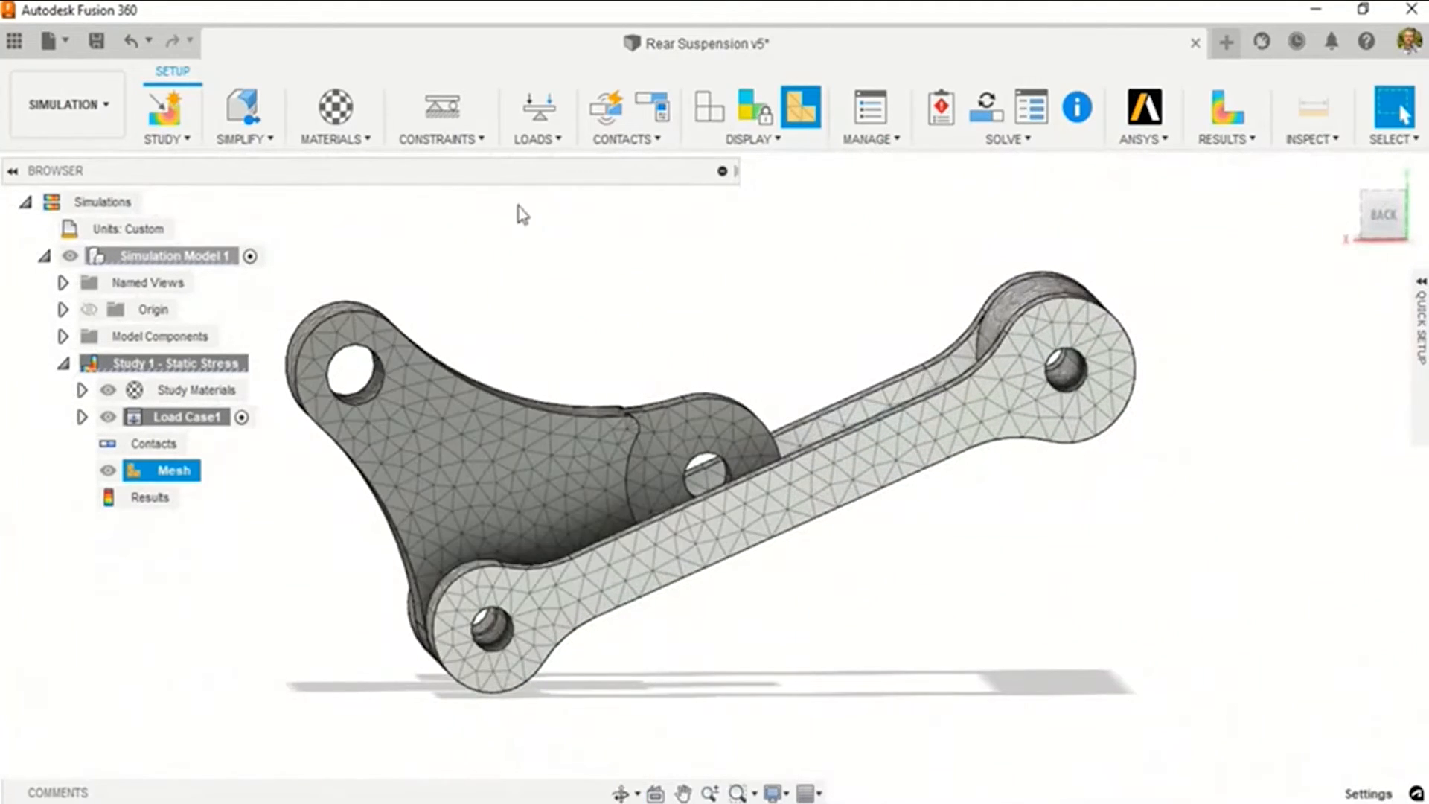
pyautogui.click(445, 113)
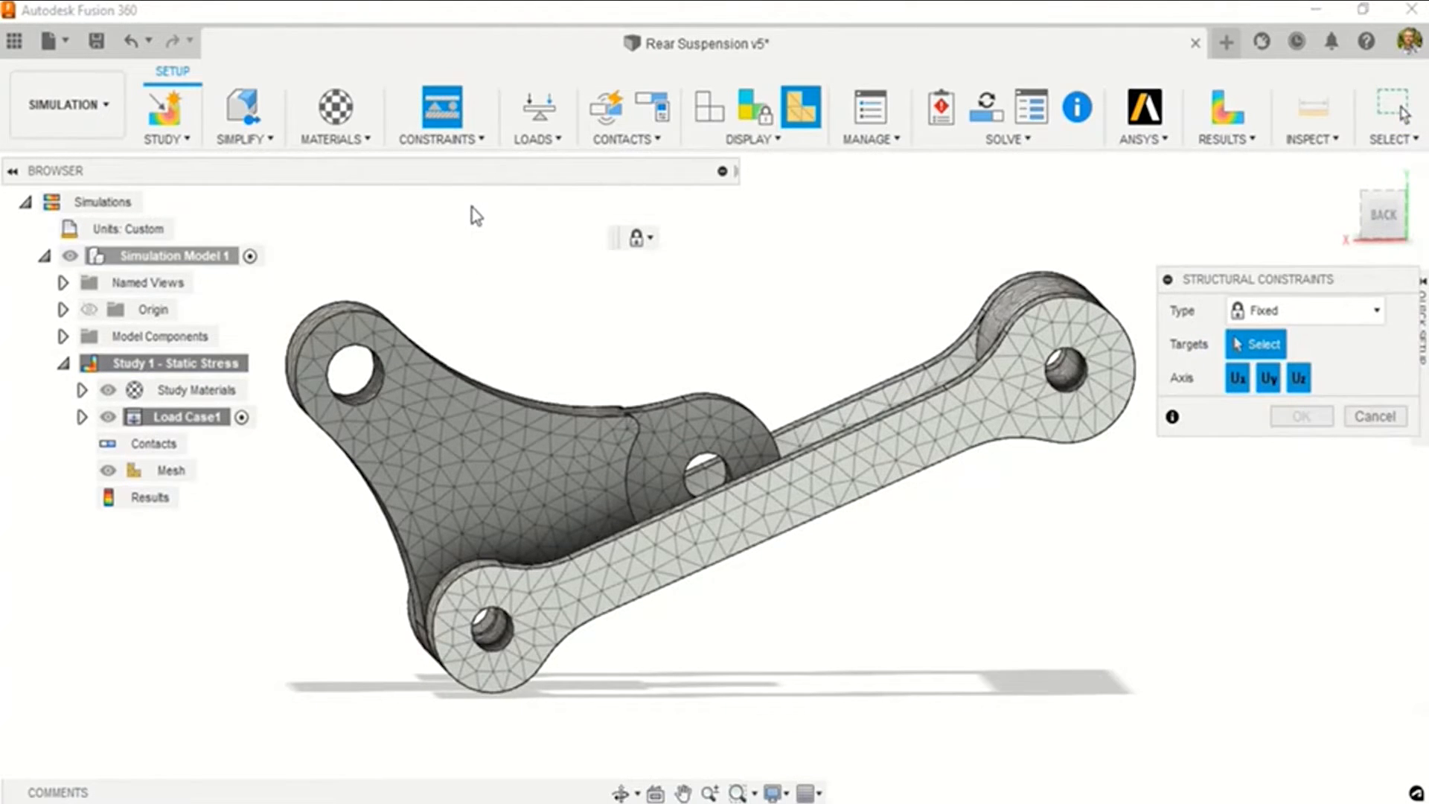
pyautogui.scroll(5, 521, 619)
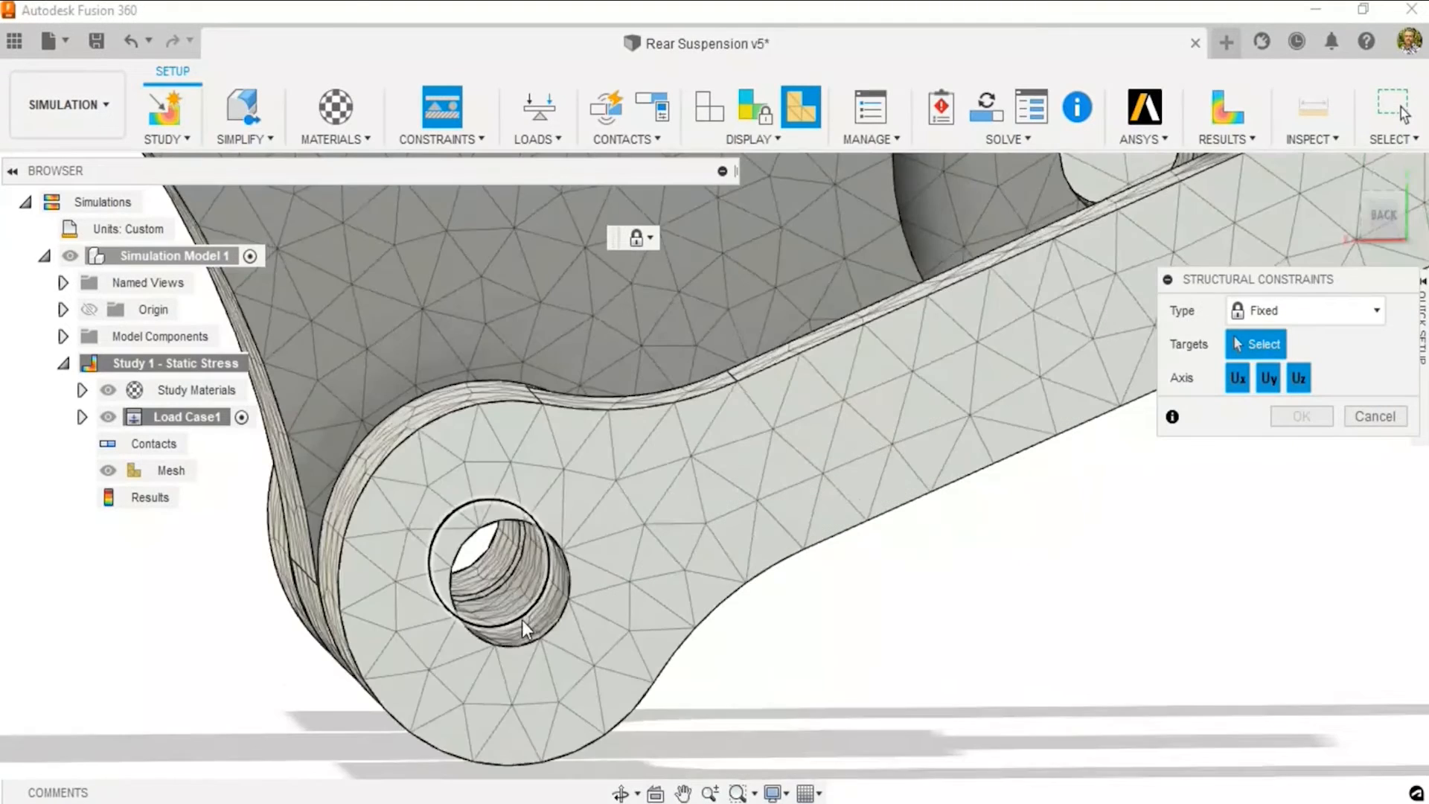
pyautogui.click(530, 612)
pyautogui.click(521, 591)
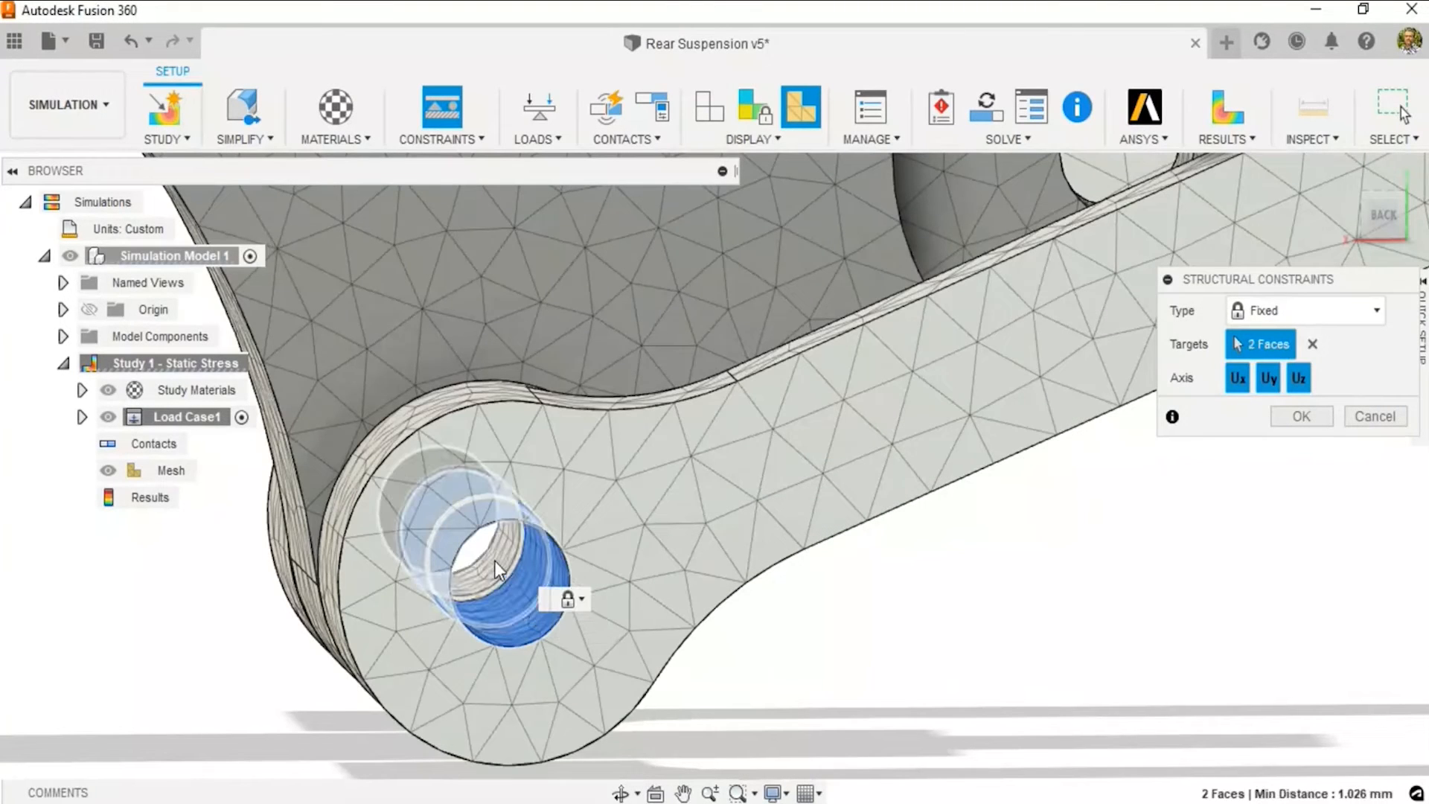
pyautogui.click(496, 561)
# Add the three inner faces of the hole at the Linkage Joint's free end to the Fixed constraint and apply it.
pyautogui.scroll(-5, 517, 574)
pyautogui.moveTo(799, 526); pyautogui.dragTo(386, 677, button='middle')
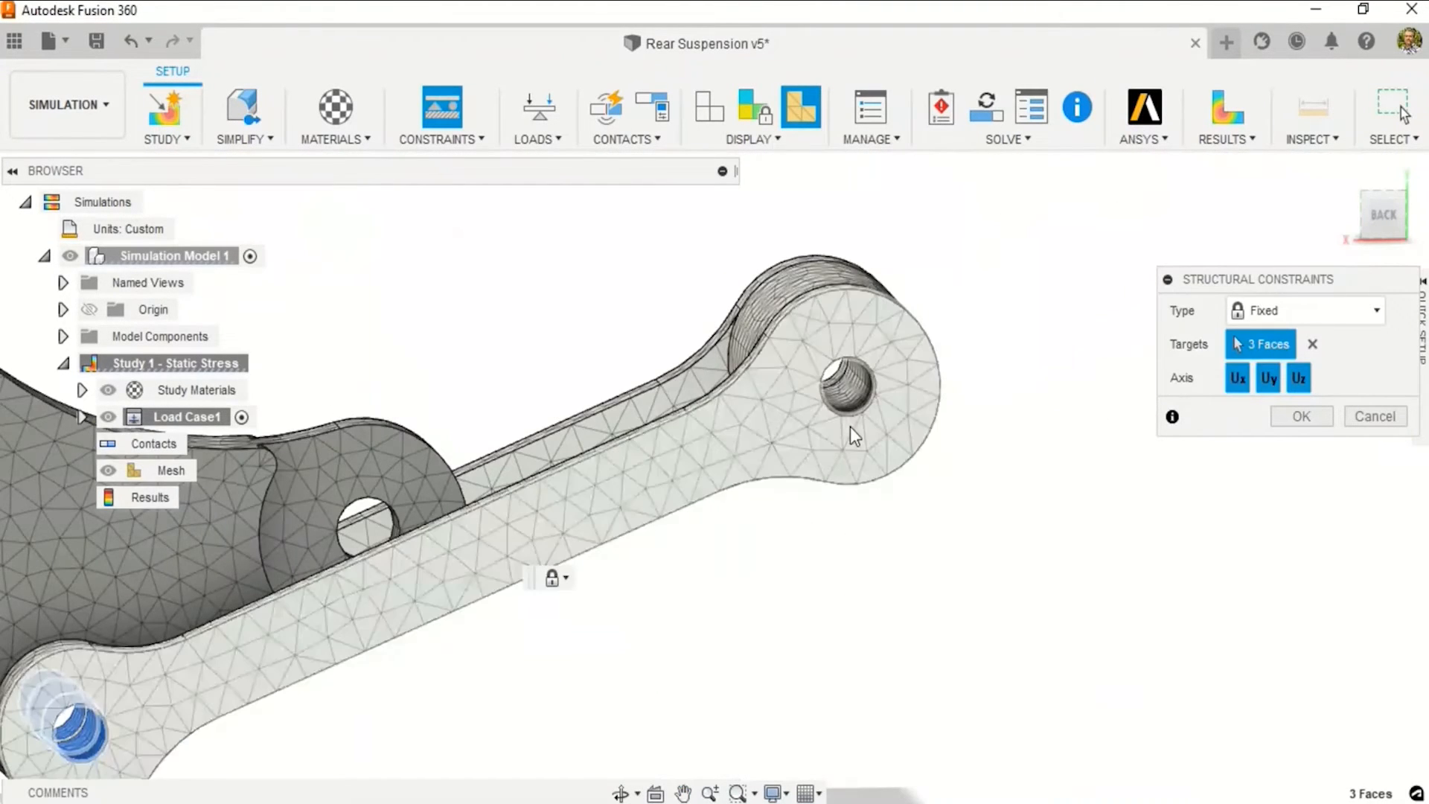
pyautogui.scroll(5, 849, 425)
pyautogui.click(860, 366)
pyautogui.click(856, 357)
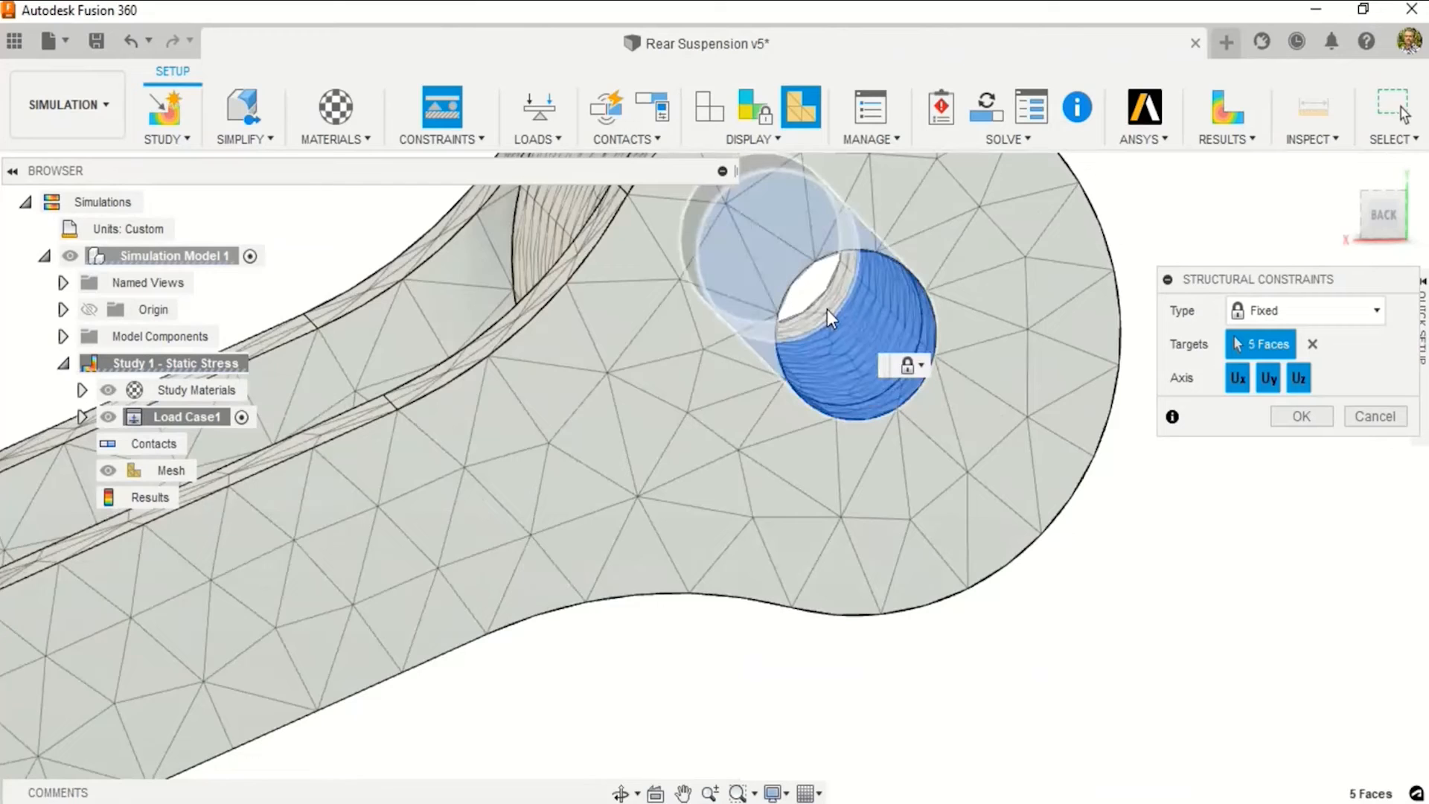
pyautogui.click(839, 352)
pyautogui.scroll(-5, 842, 392)
pyautogui.scroll(-3, 834, 506)
pyautogui.moveTo(715, 606); pyautogui.dragTo(884, 558, button='middle')
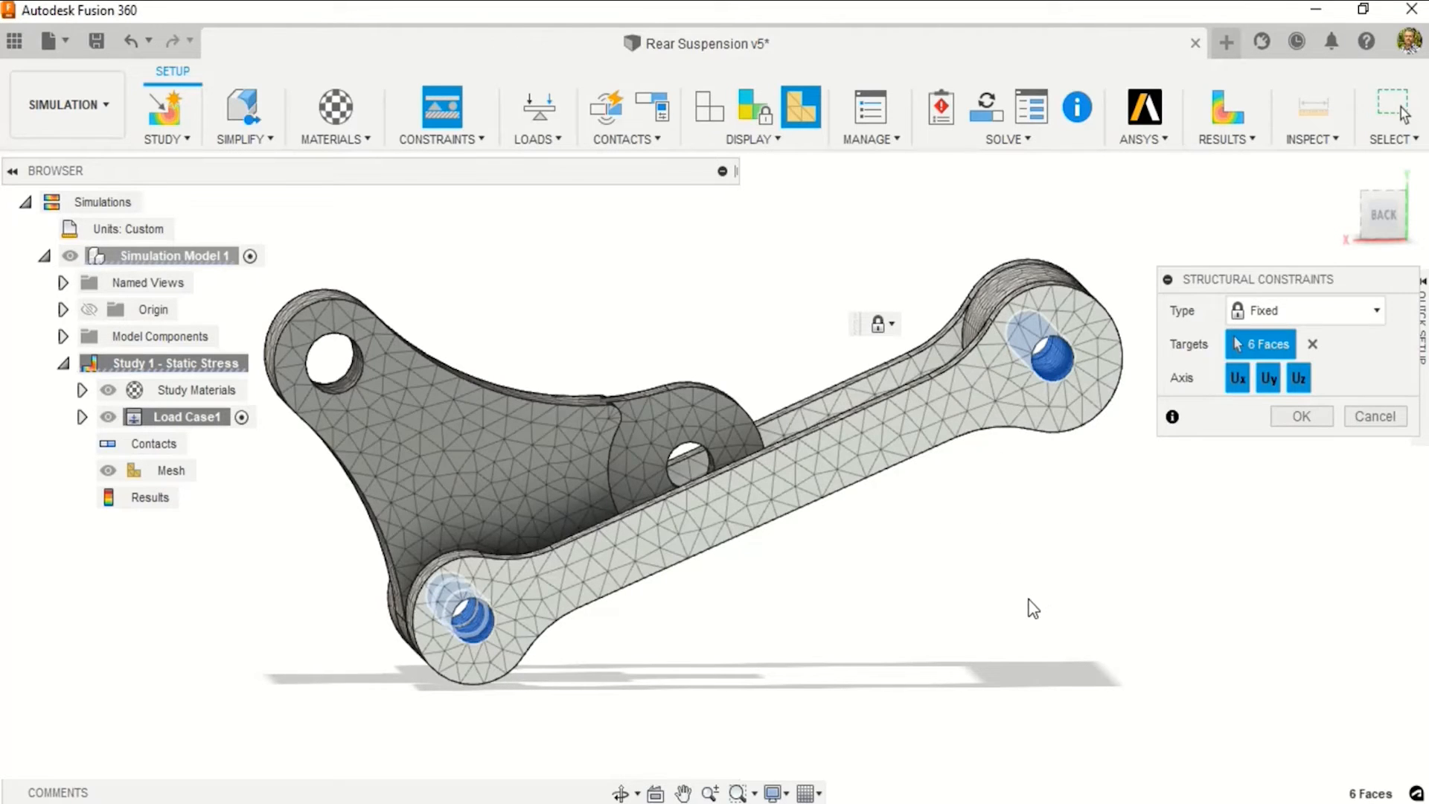
pyautogui.click(1303, 415)
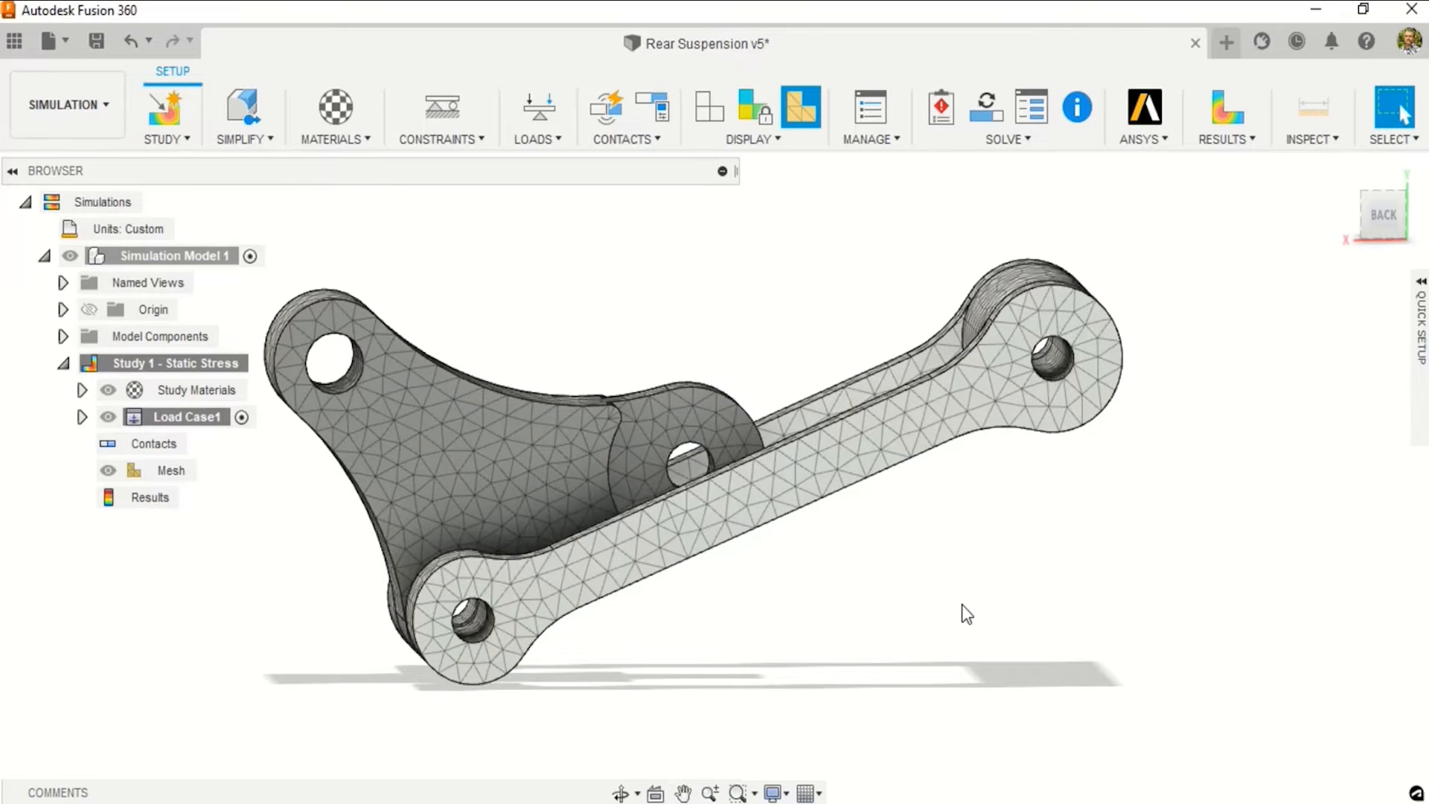
# Apply a Pin constraint with Radial and Axial fixed to the inner face of the triangular link's large upper hole.
pyautogui.click(444, 107)
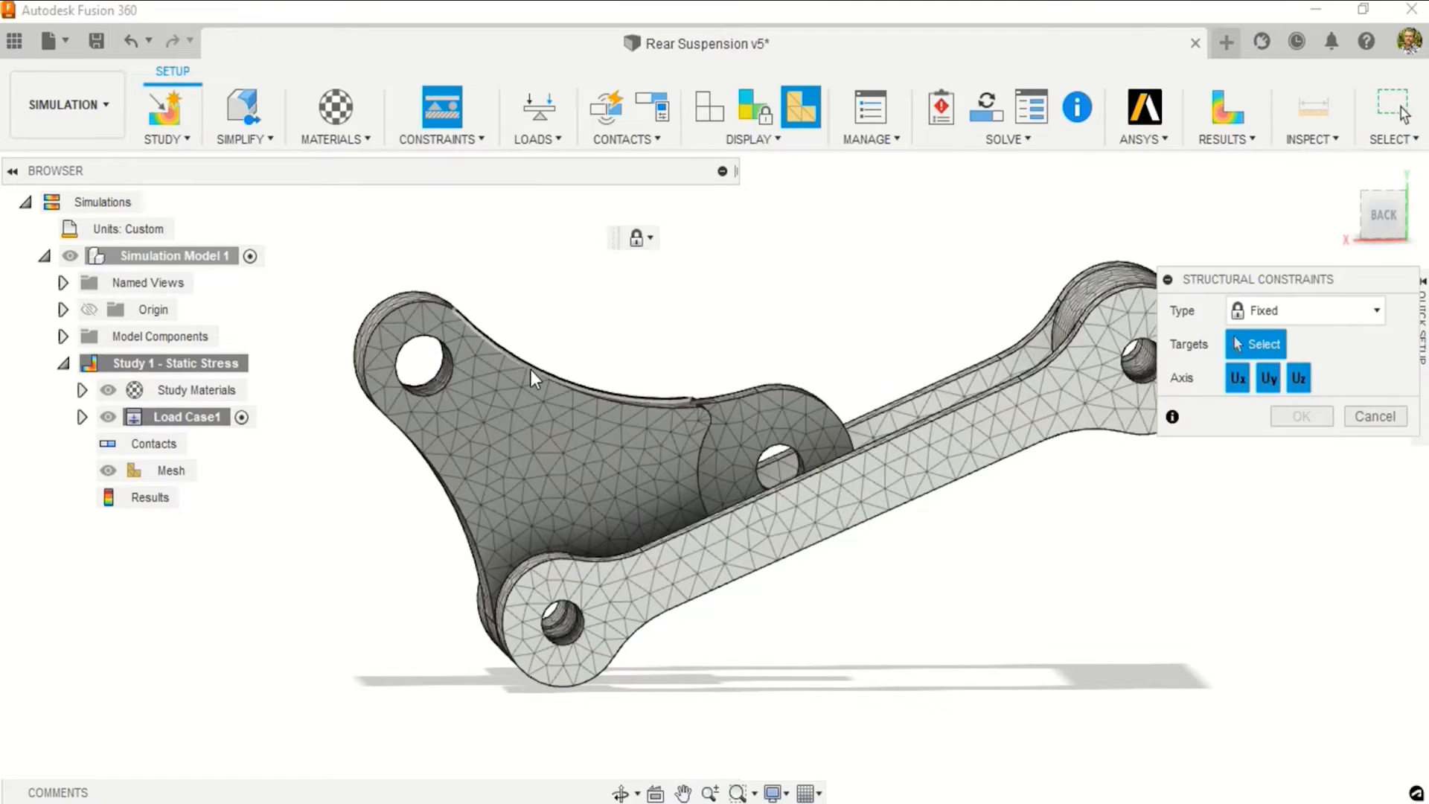
pyautogui.scroll(5, 439, 396)
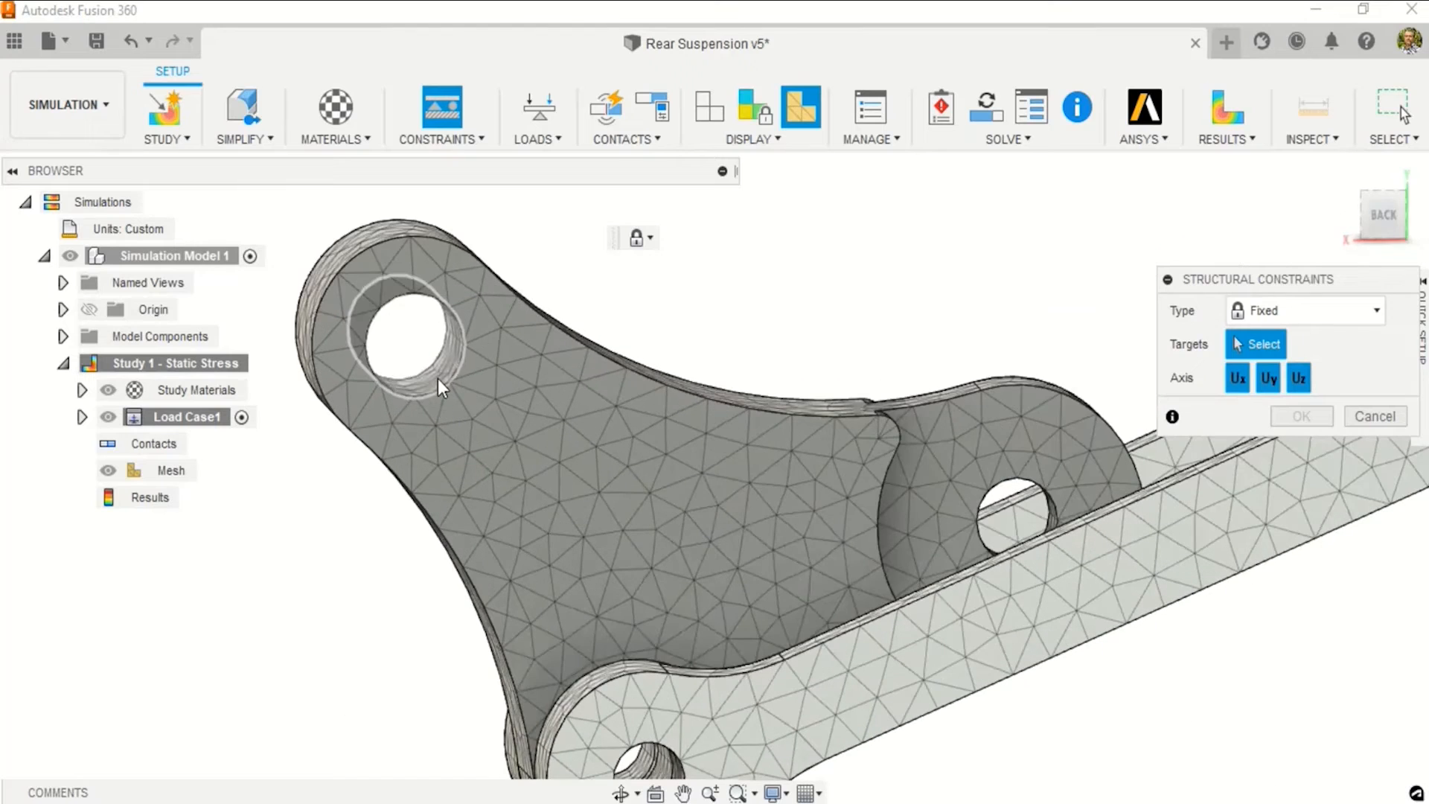
pyautogui.click(437, 378)
pyautogui.scroll(-5, 445, 375)
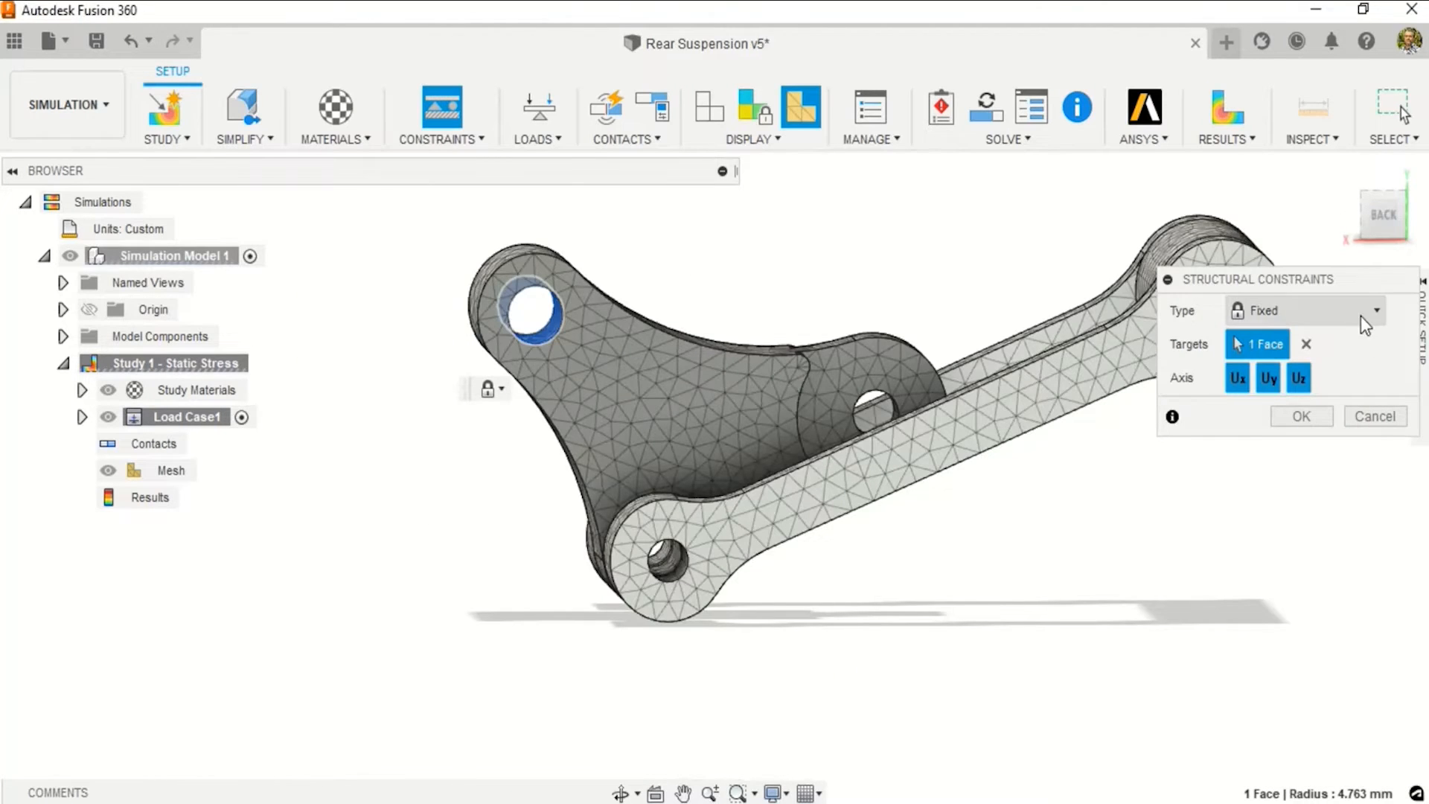
pyautogui.click(1360, 316)
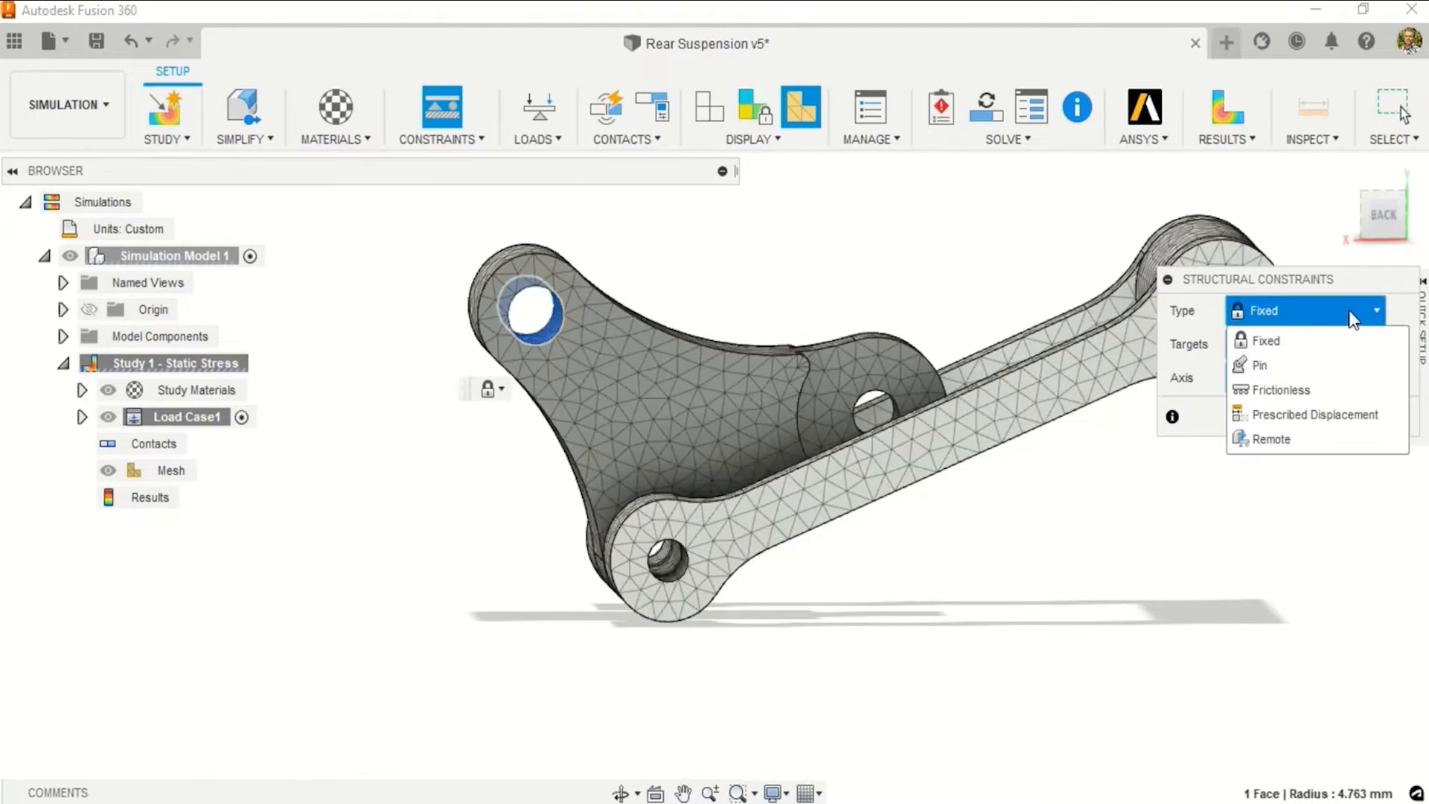
pyautogui.click(1263, 368)
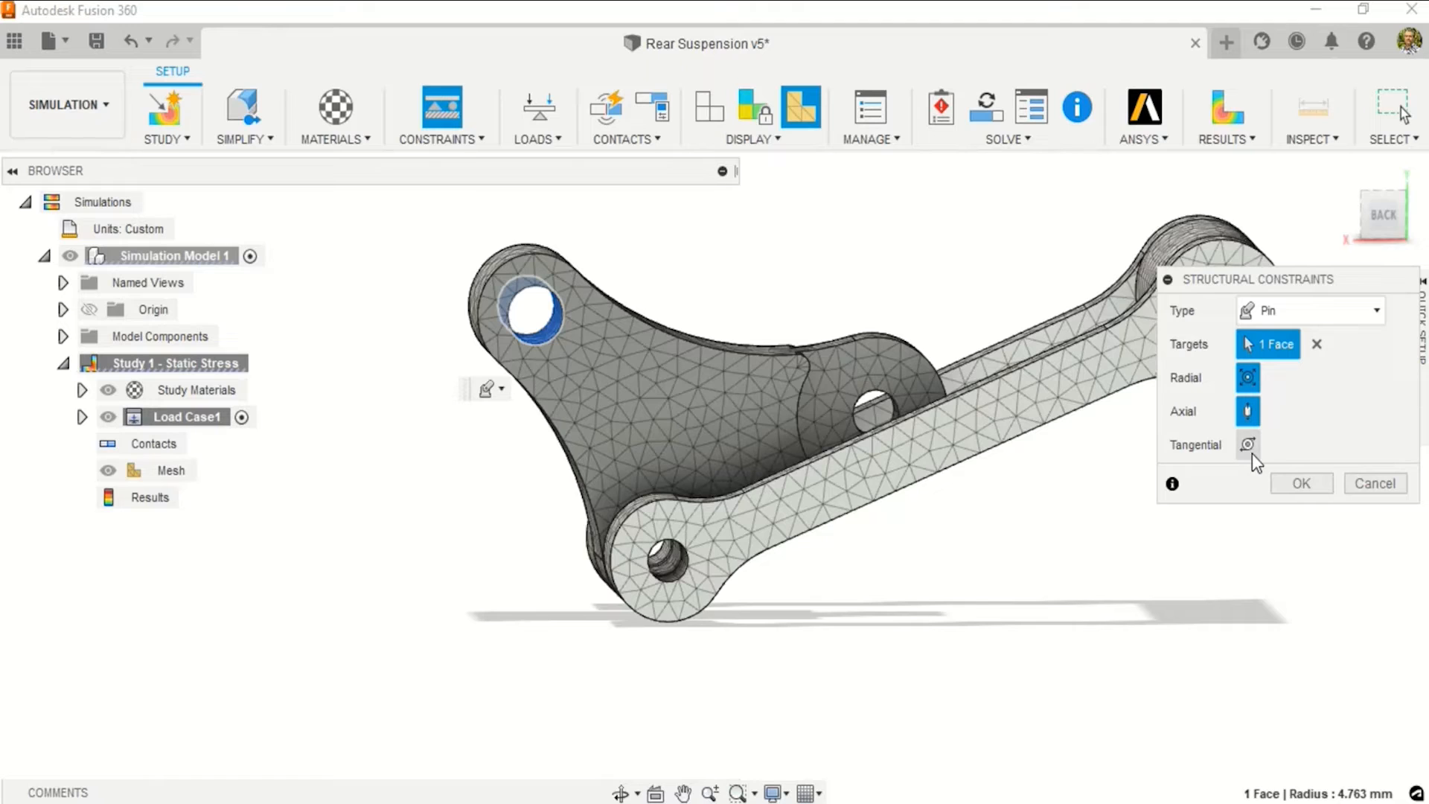
pyautogui.click(1298, 485)
pyautogui.moveTo(1138, 488); pyautogui.dragTo(1062, 498, button='middle')
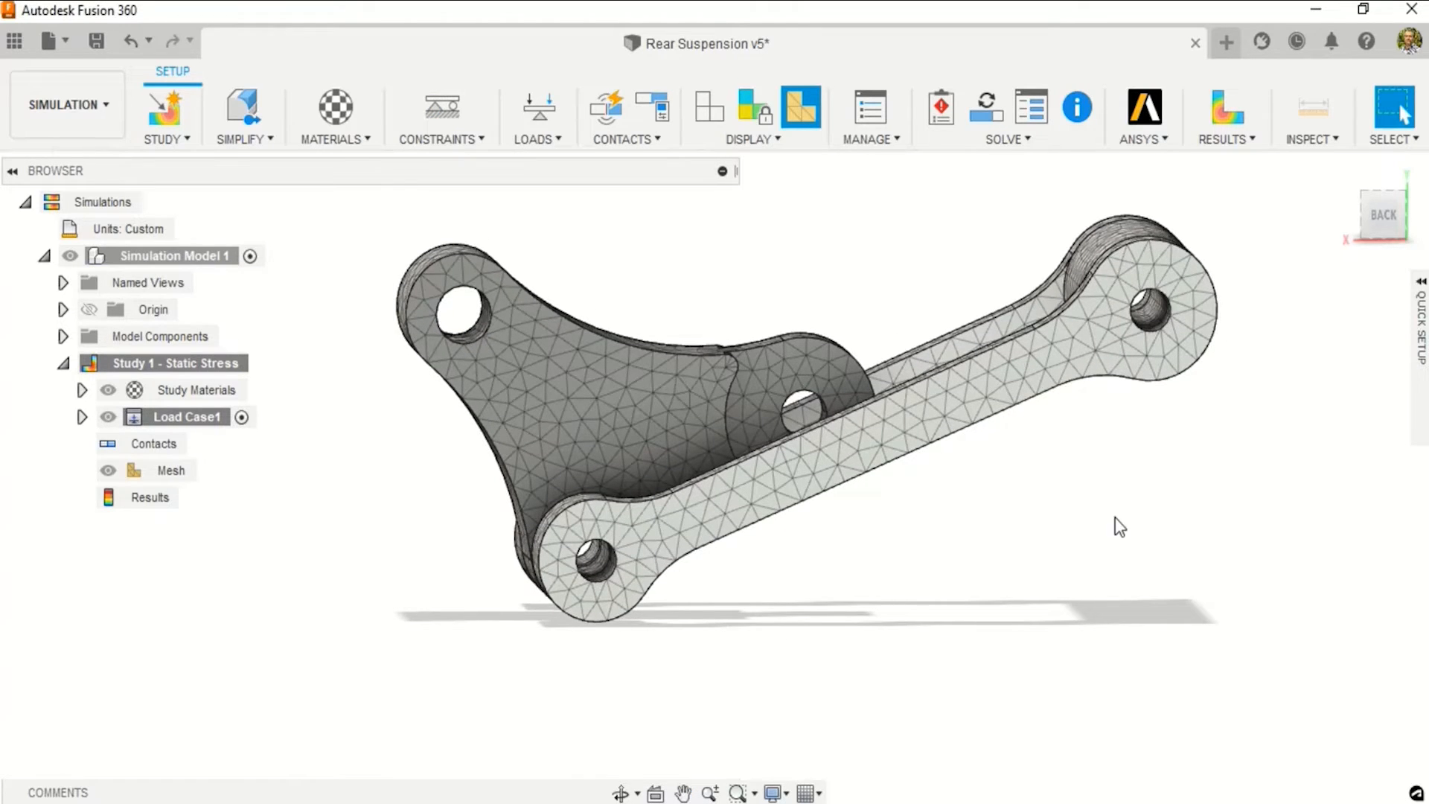
# Start a Force load on the inner face of the triangular link's middle hole and tilt its direction to a 10 deg X angle.
pyautogui.keyDown('shift'); pyautogui.moveTo(1084, 510); pyautogui.dragTo(1119, 536, button='middle'); pyautogui.keyUp('shift')
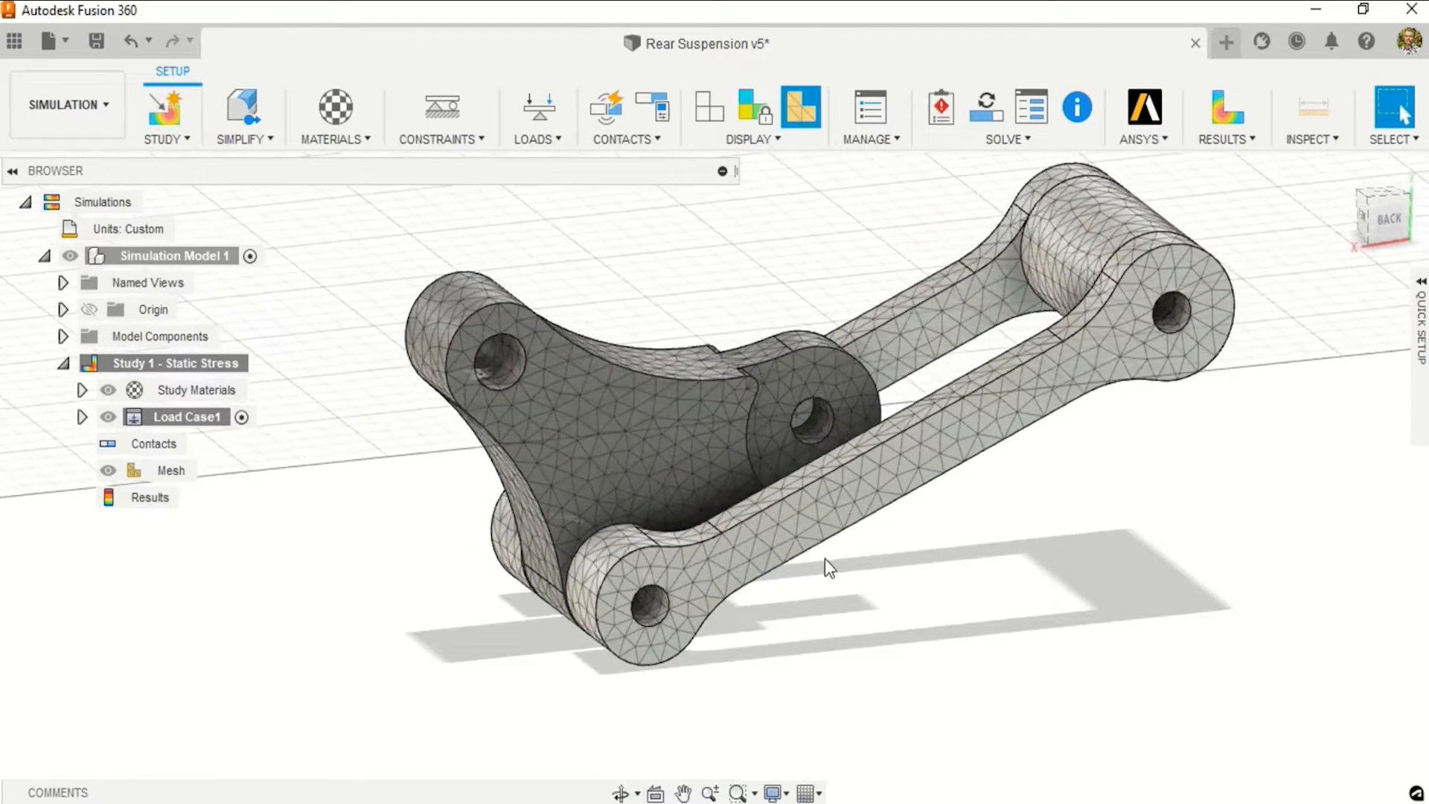
pyautogui.click(530, 112)
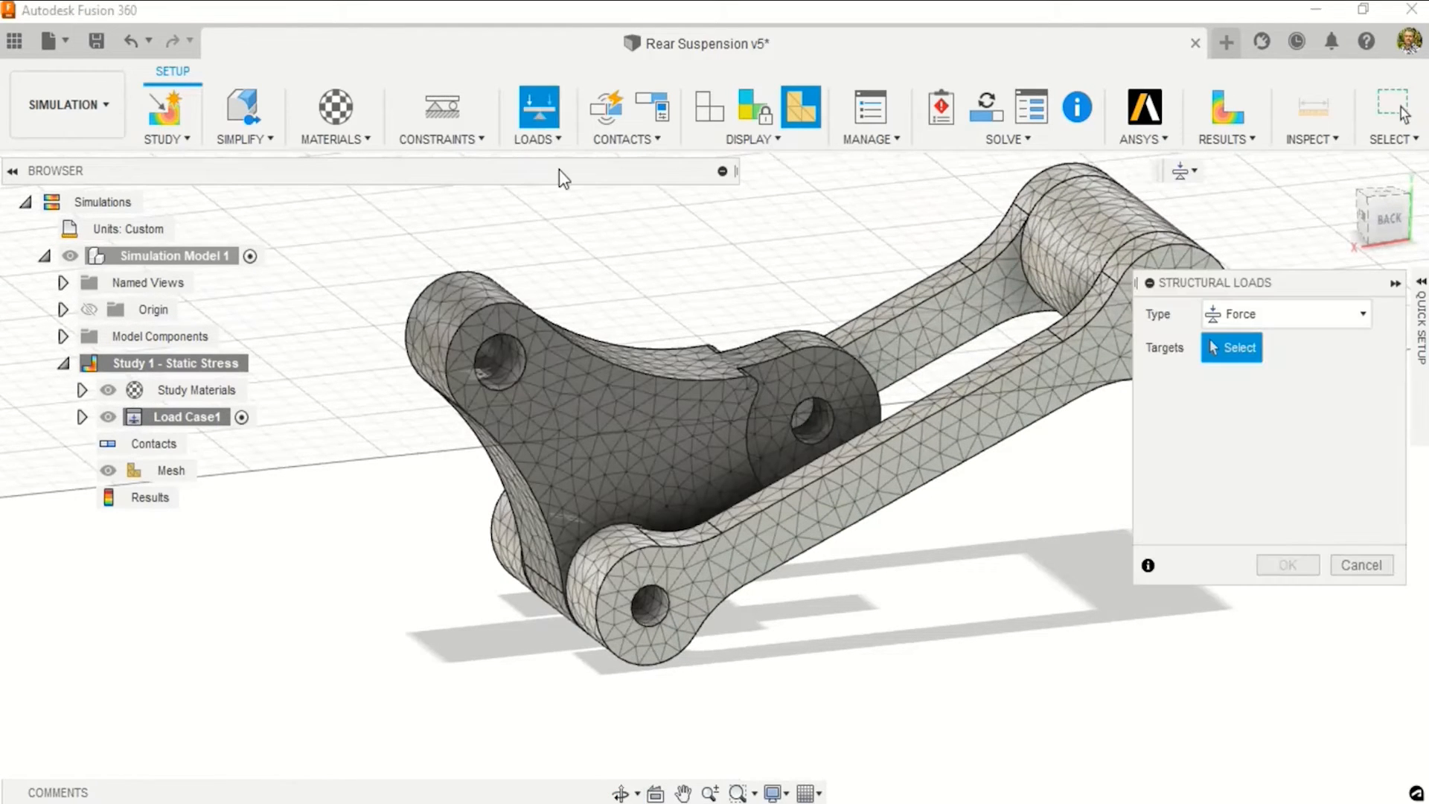
pyautogui.click(817, 427)
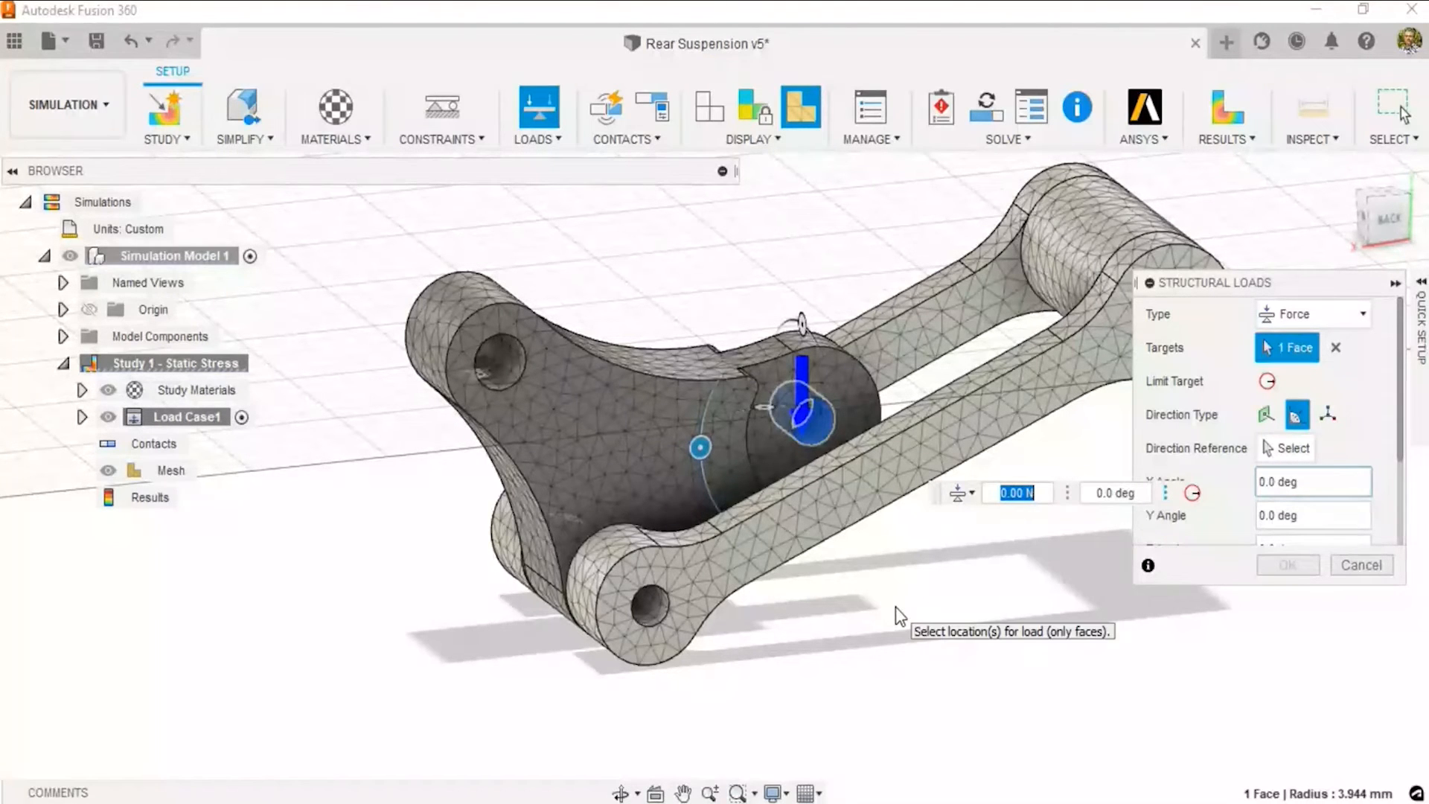
pyautogui.moveTo(895, 609); pyautogui.dragTo(856, 595, button='middle')
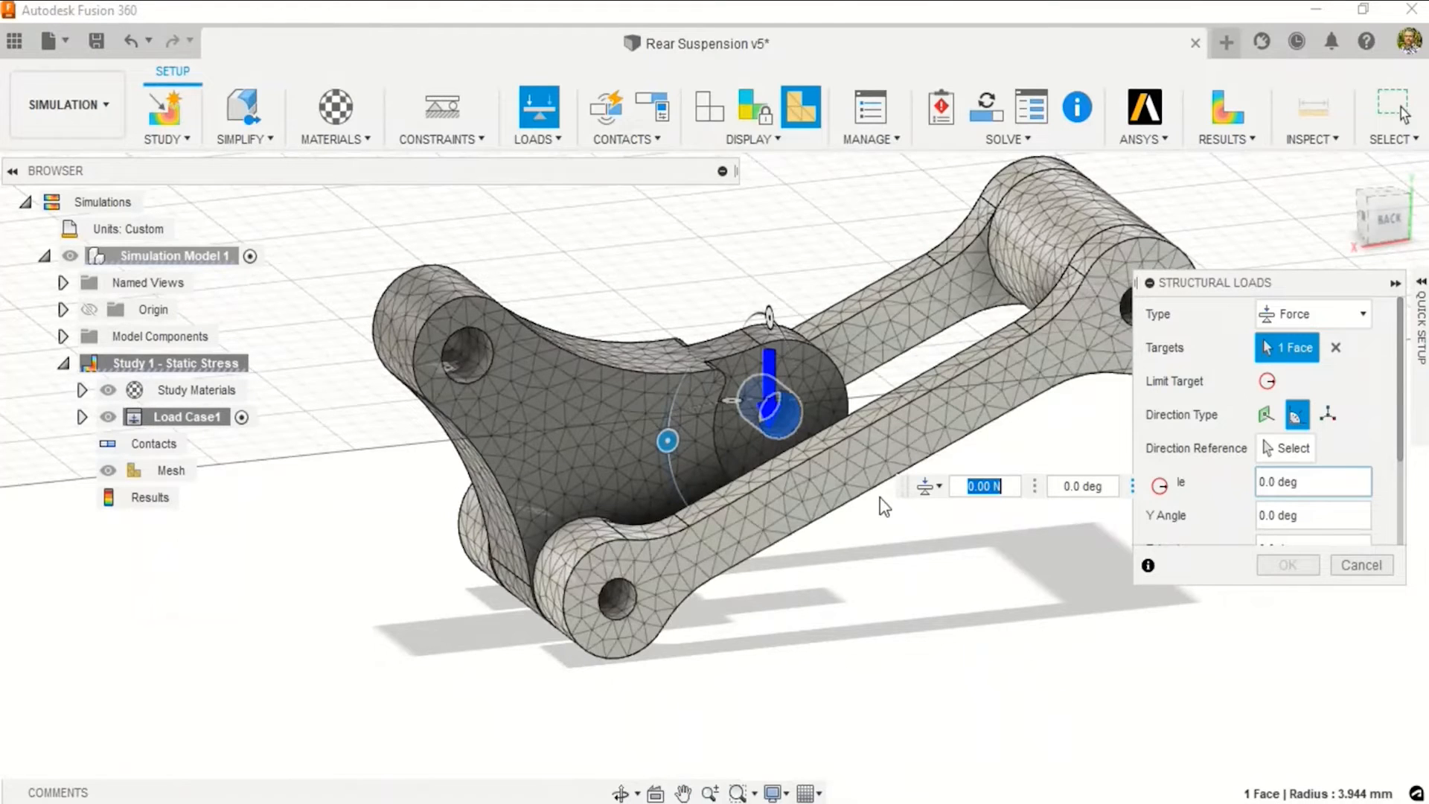
pyautogui.keyDown('shift'); pyautogui.moveTo(942, 528); pyautogui.dragTo(922, 574, button='middle'); pyautogui.keyUp('shift')
pyautogui.moveTo(664, 438); pyautogui.dragTo(662, 430)
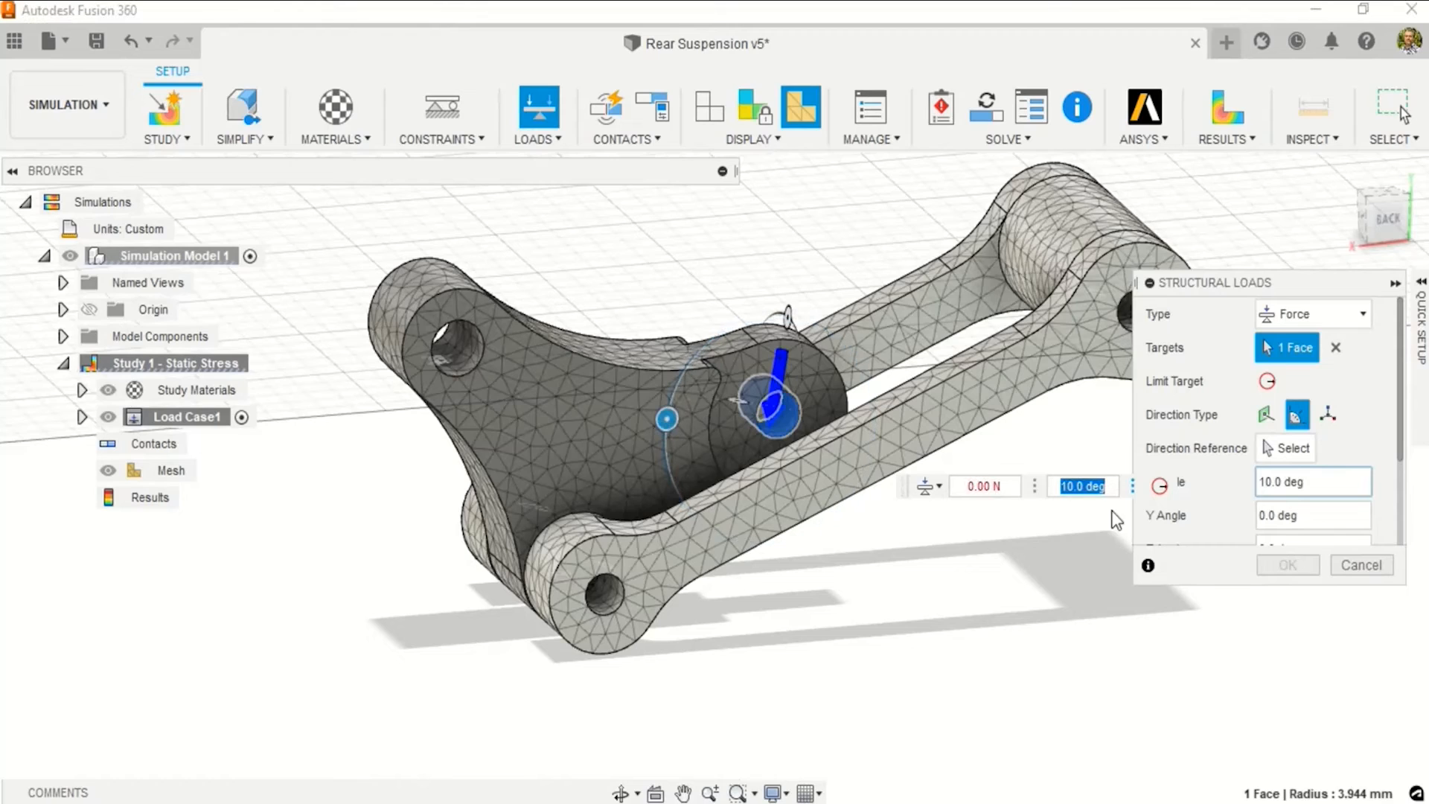
# Set the force magnitude to 2000 N and apply the load.
pyautogui.click(1012, 485)
pyautogui.moveTo(1012, 485); pyautogui.dragTo(917, 489)
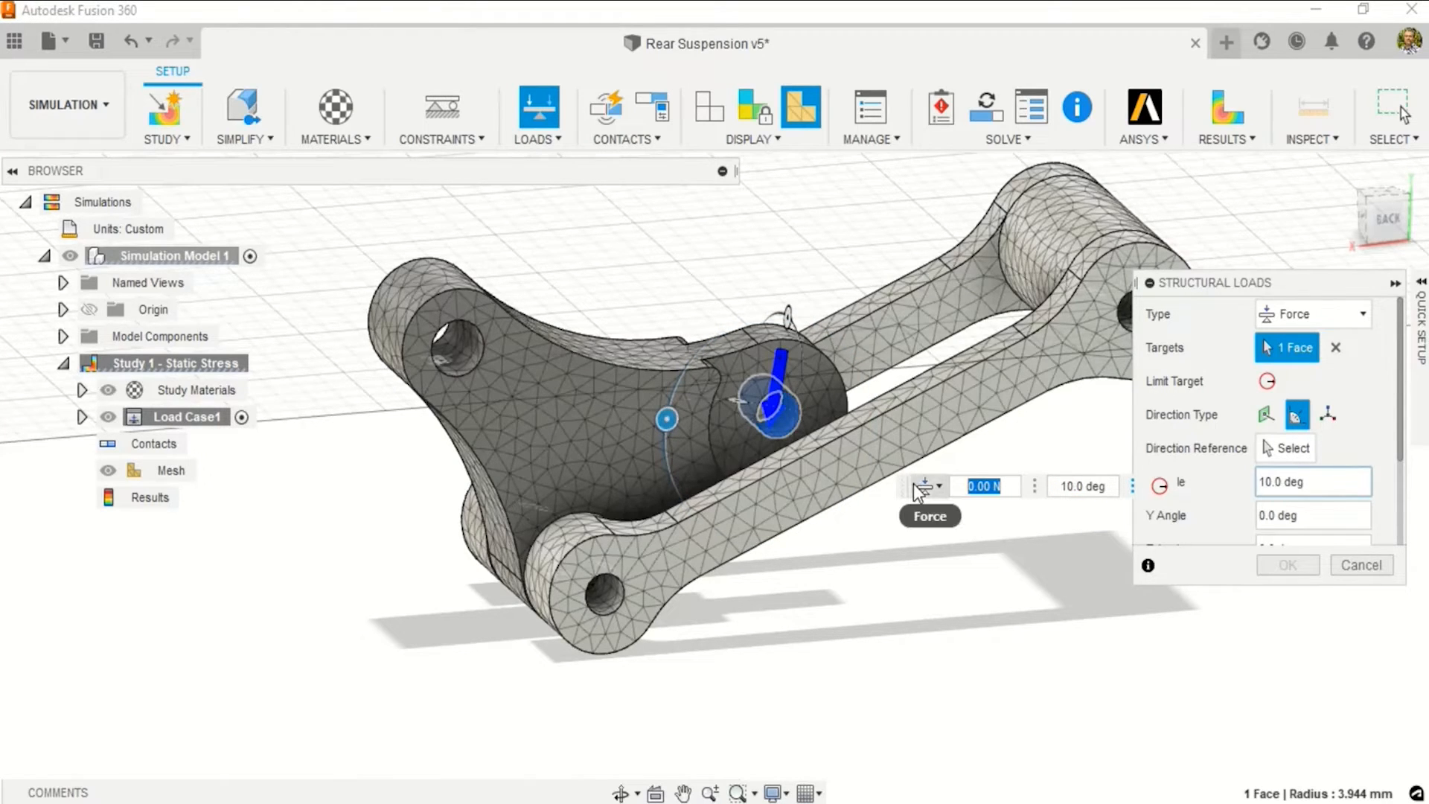
pyautogui.write('2000')
pyautogui.press('Tab')
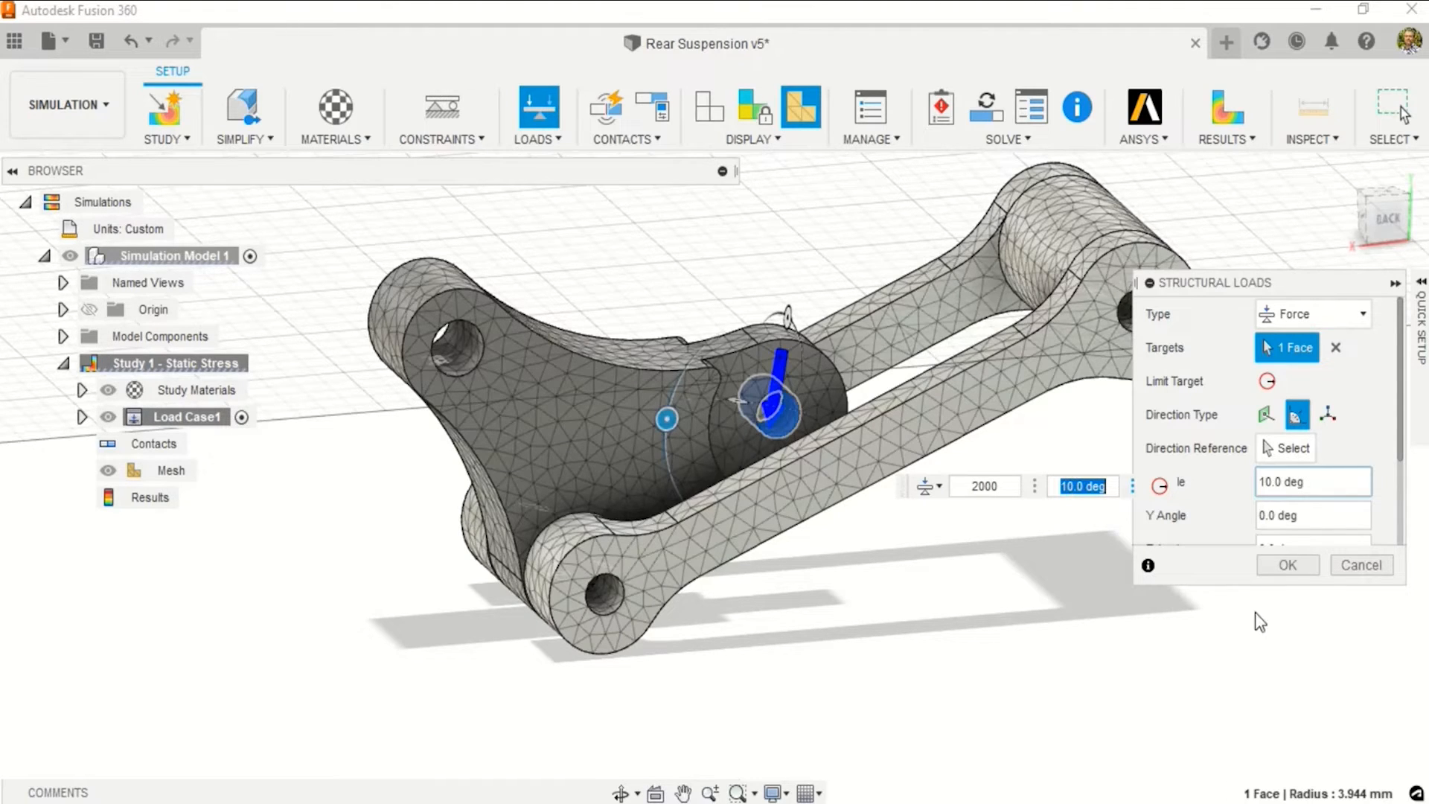
pyautogui.click(1287, 565)
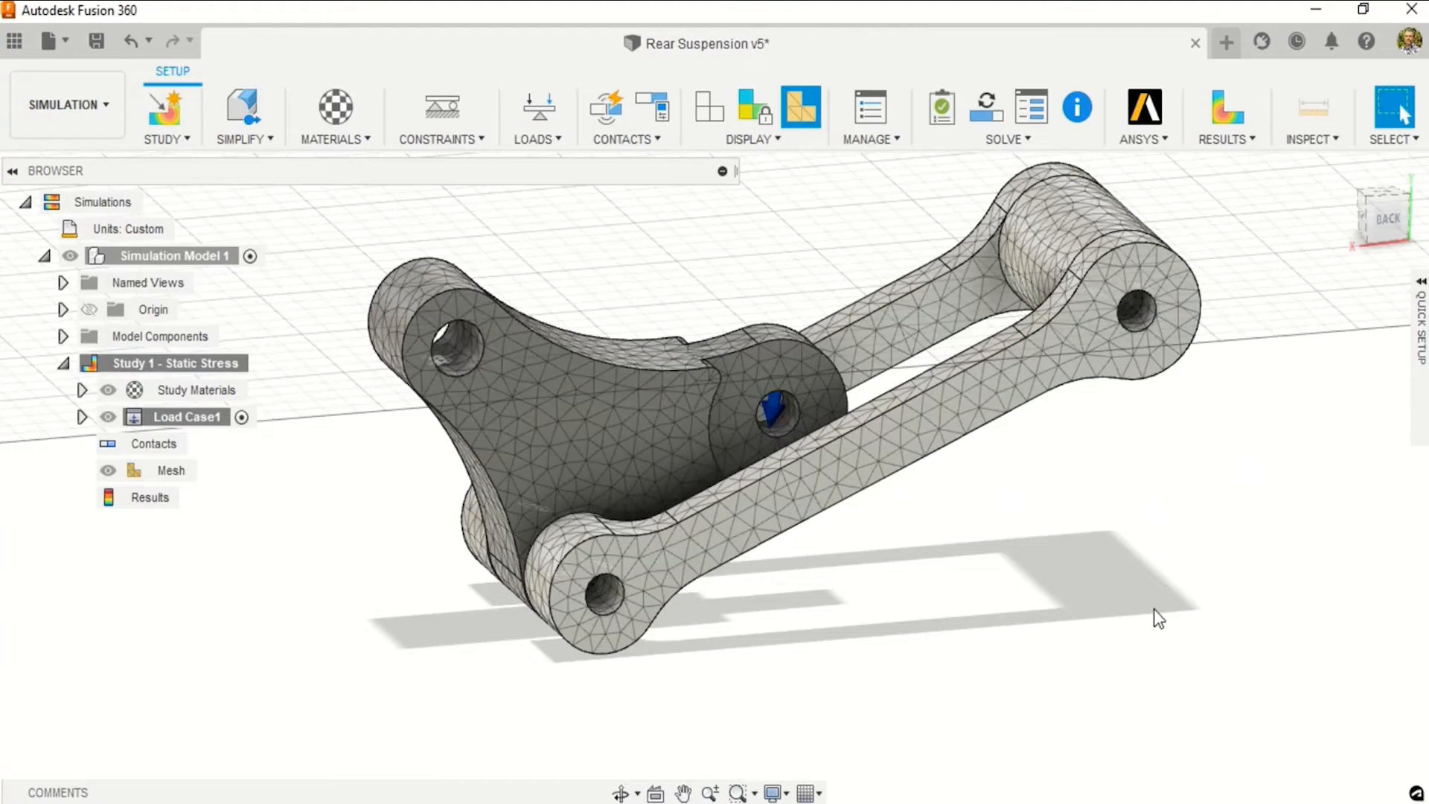
# Review the study materials of both components and the alternatives for the Linkage Joint, keeping Same as Model.
pyautogui.moveTo(1107, 600); pyautogui.dragTo(1126, 638, button='middle')
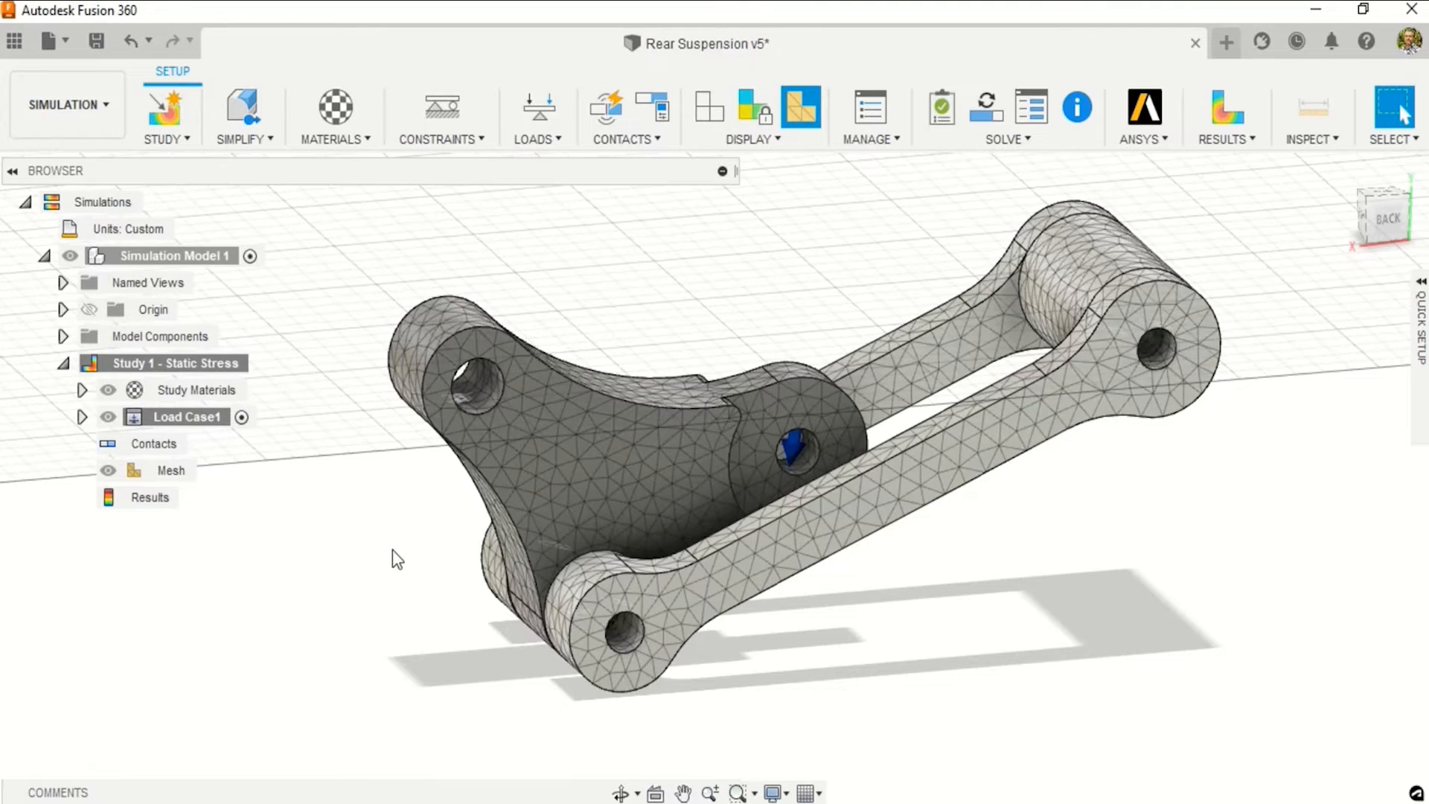
pyautogui.doubleClick(248, 395)
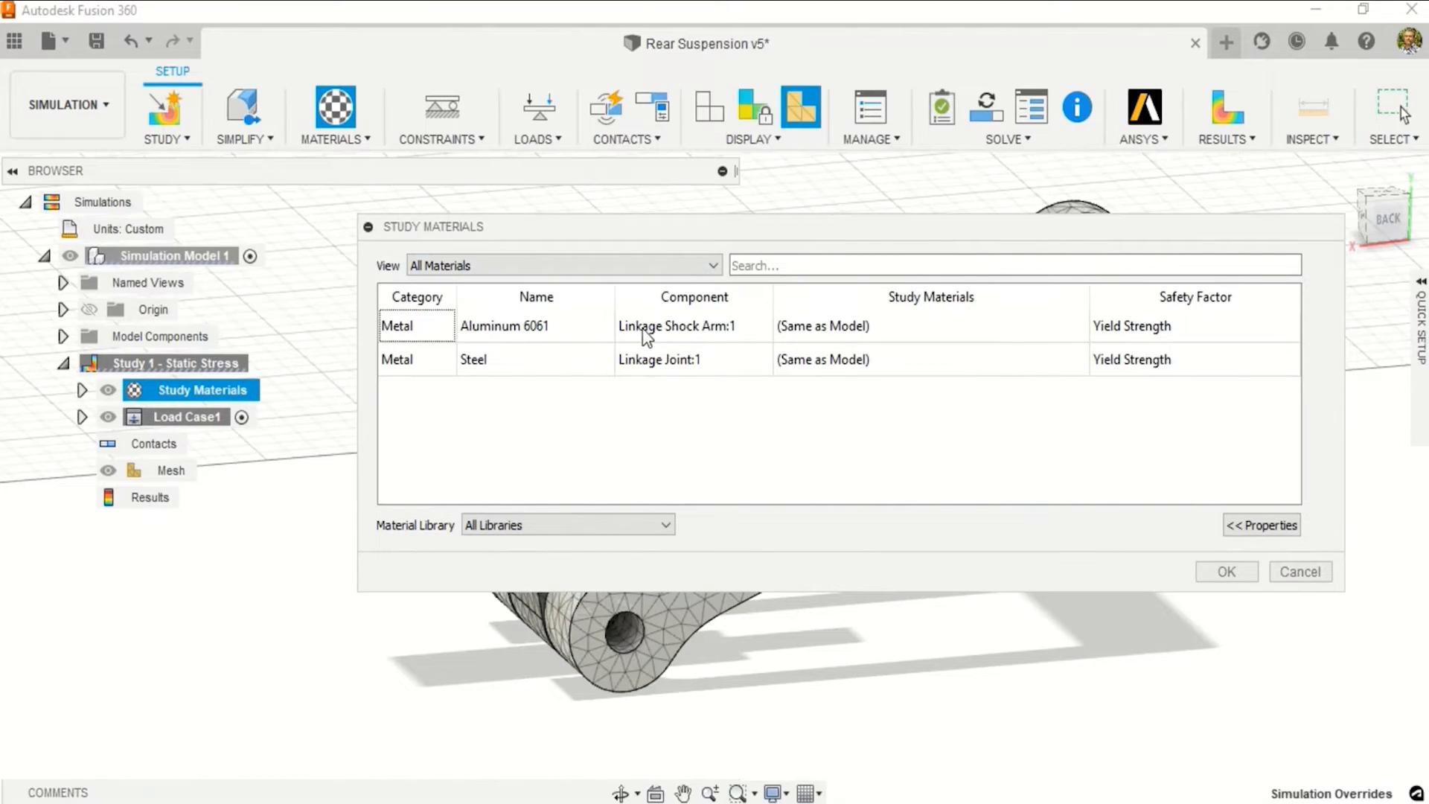
pyautogui.moveTo(655, 237); pyautogui.dragTo(515, 154)
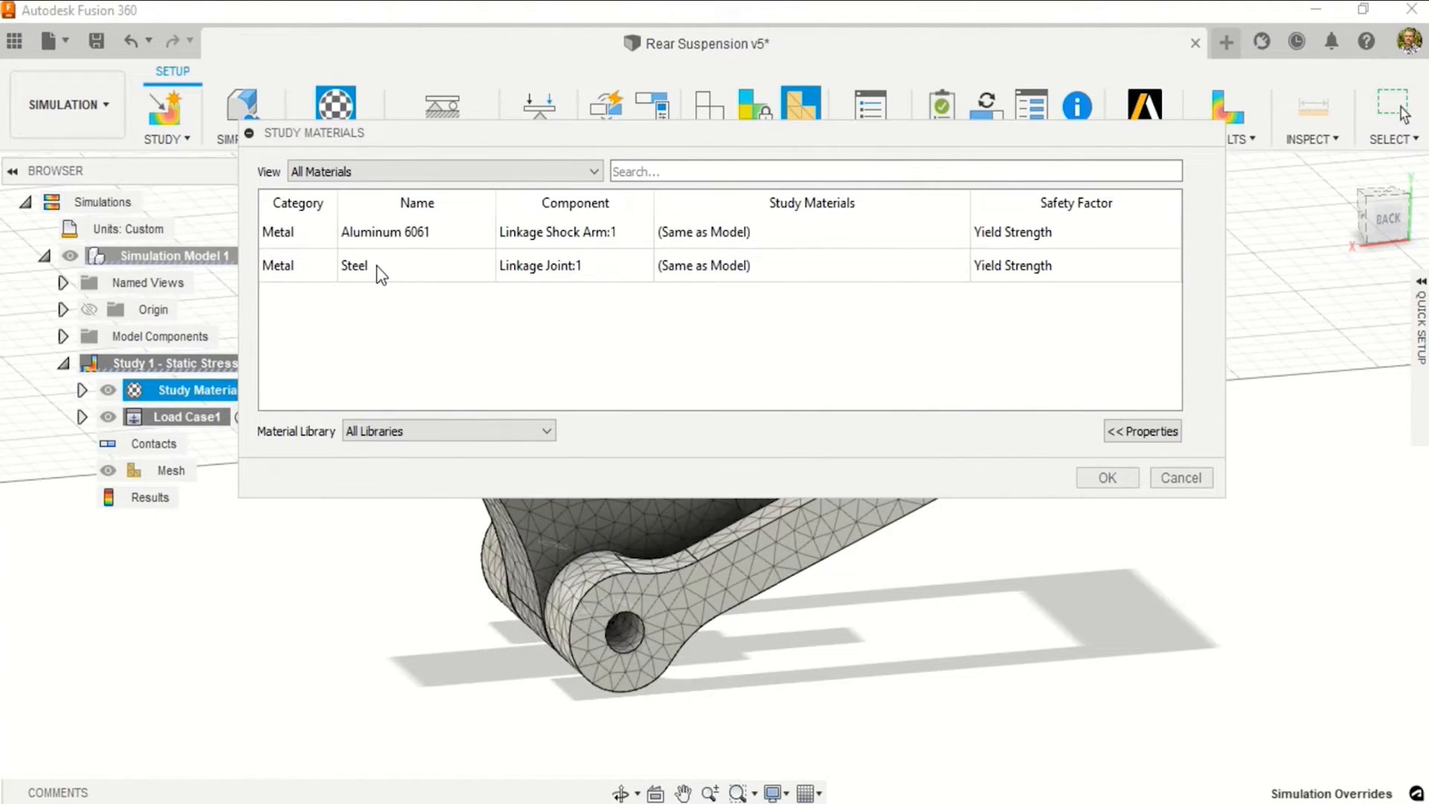
pyautogui.click(928, 270)
pyautogui.click(960, 266)
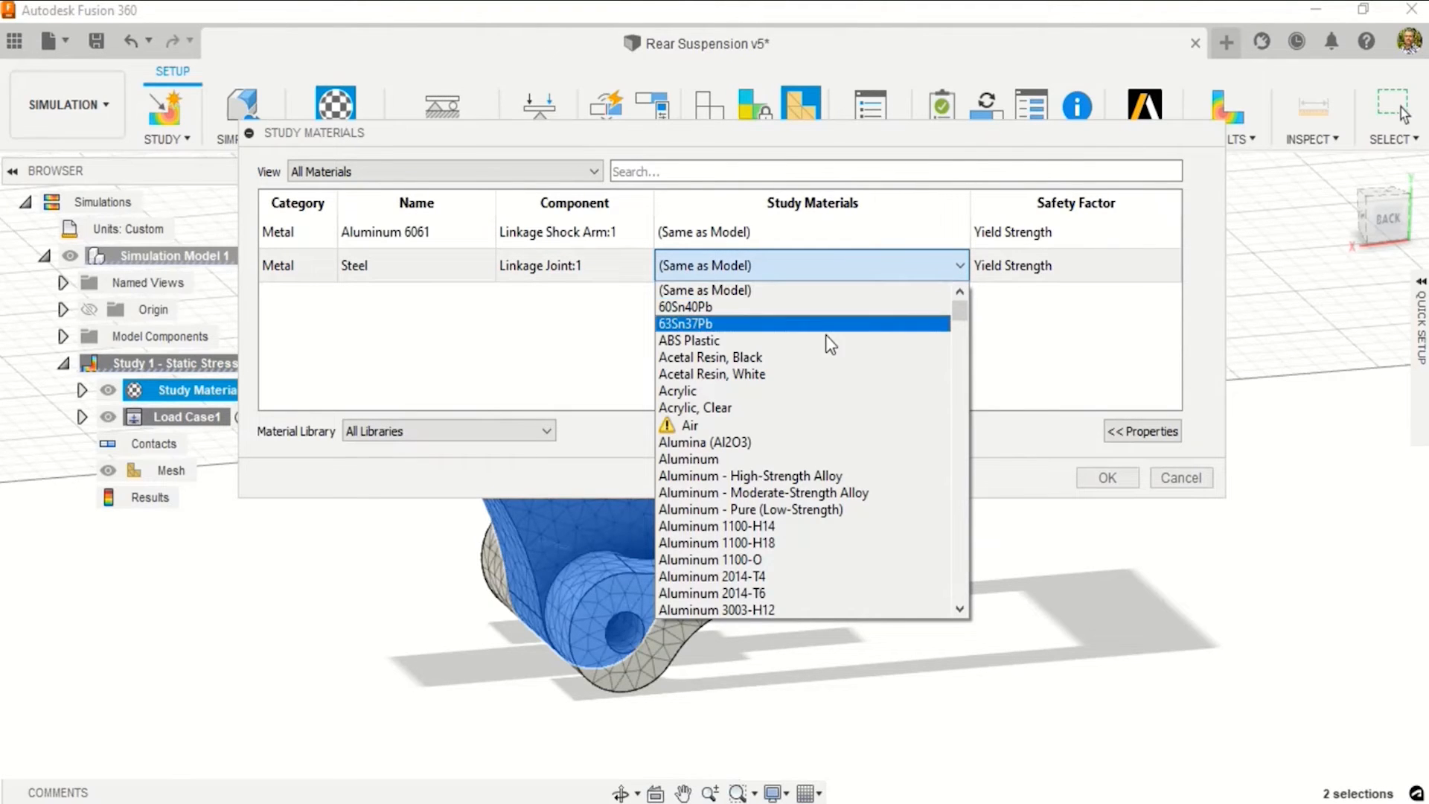
pyautogui.click(964, 351)
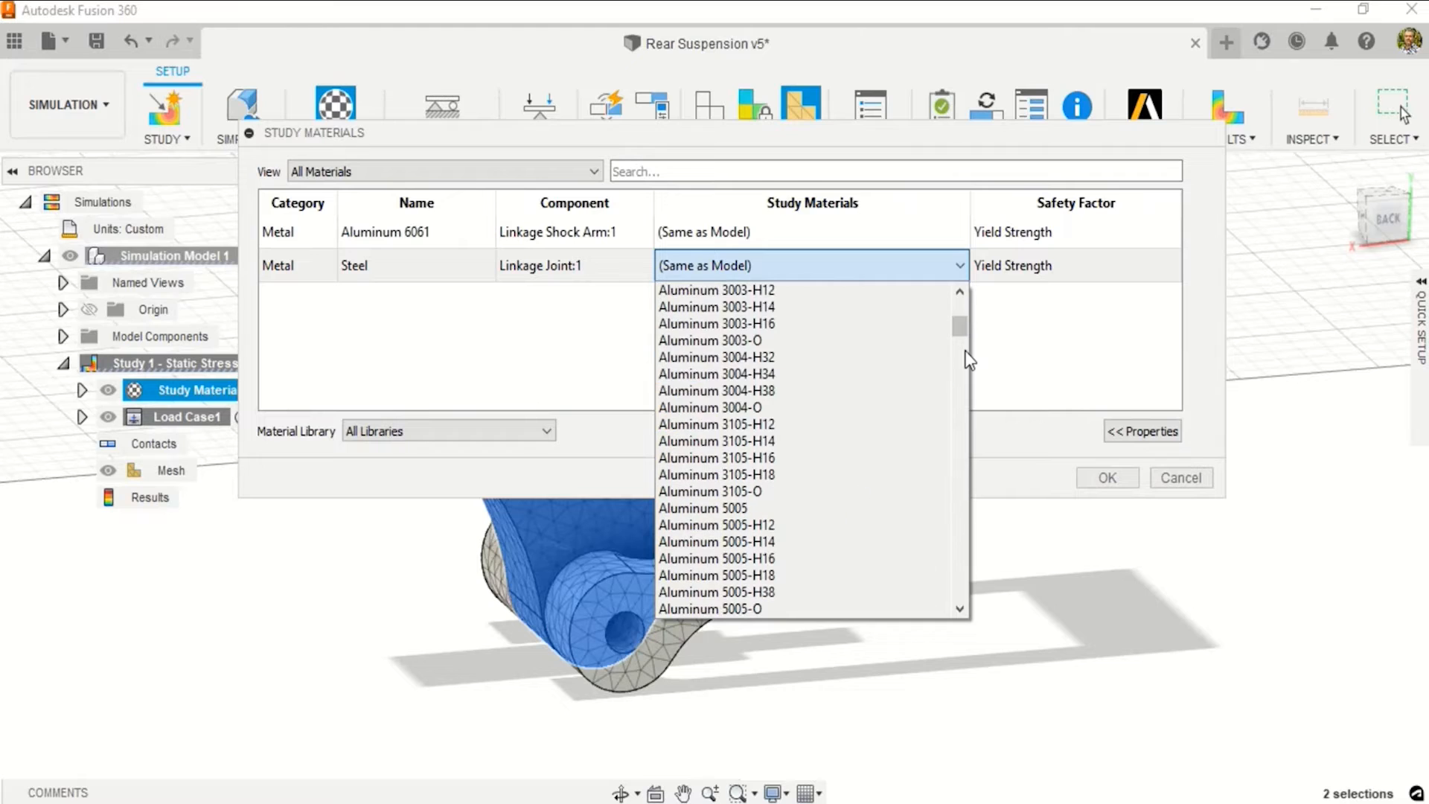
pyautogui.click(1024, 362)
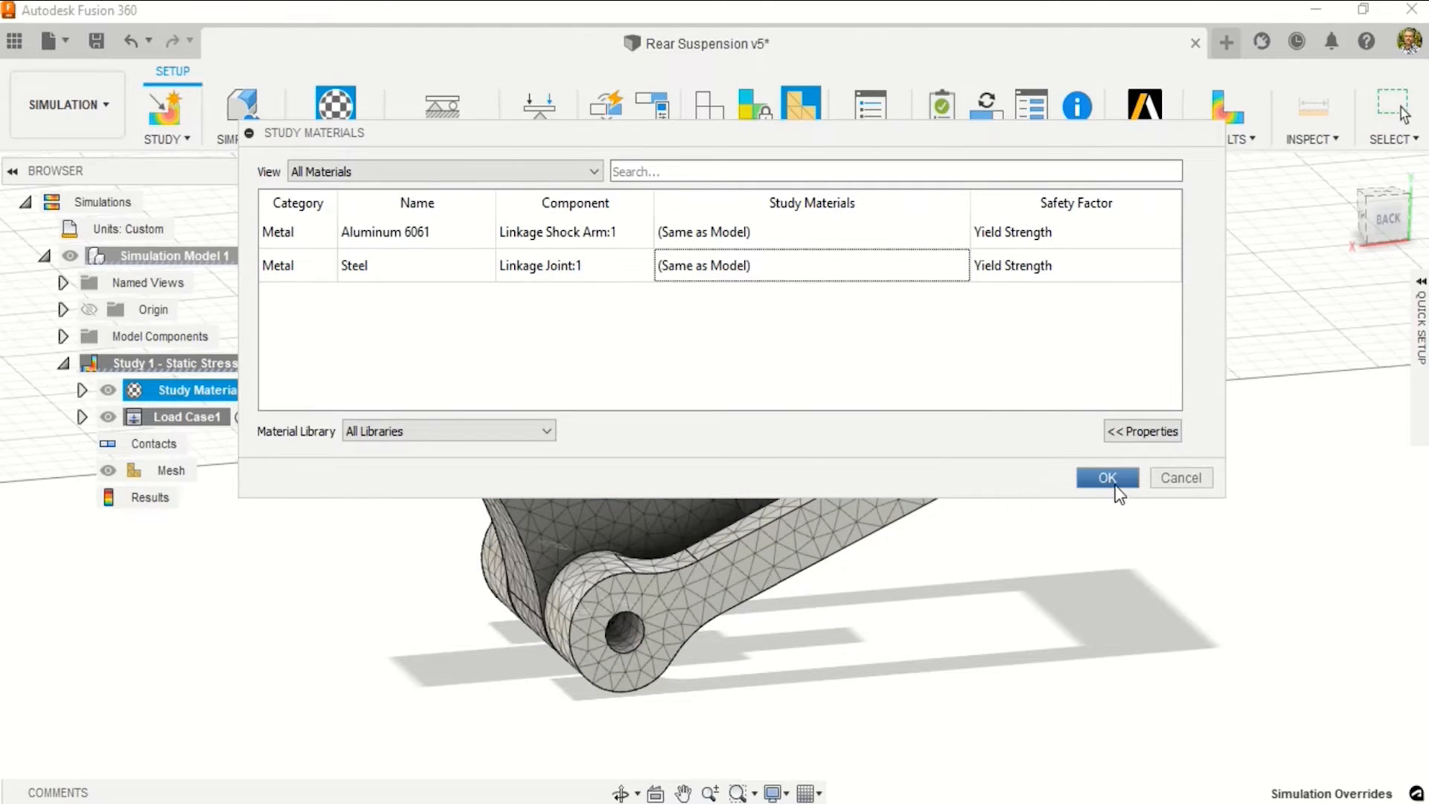
pyautogui.click(1111, 478)
# Check the degrees of freedom of both linkage bodies in the DOF View, and close it.
pyautogui.moveTo(1075, 686); pyautogui.dragTo(1079, 730, button='middle')
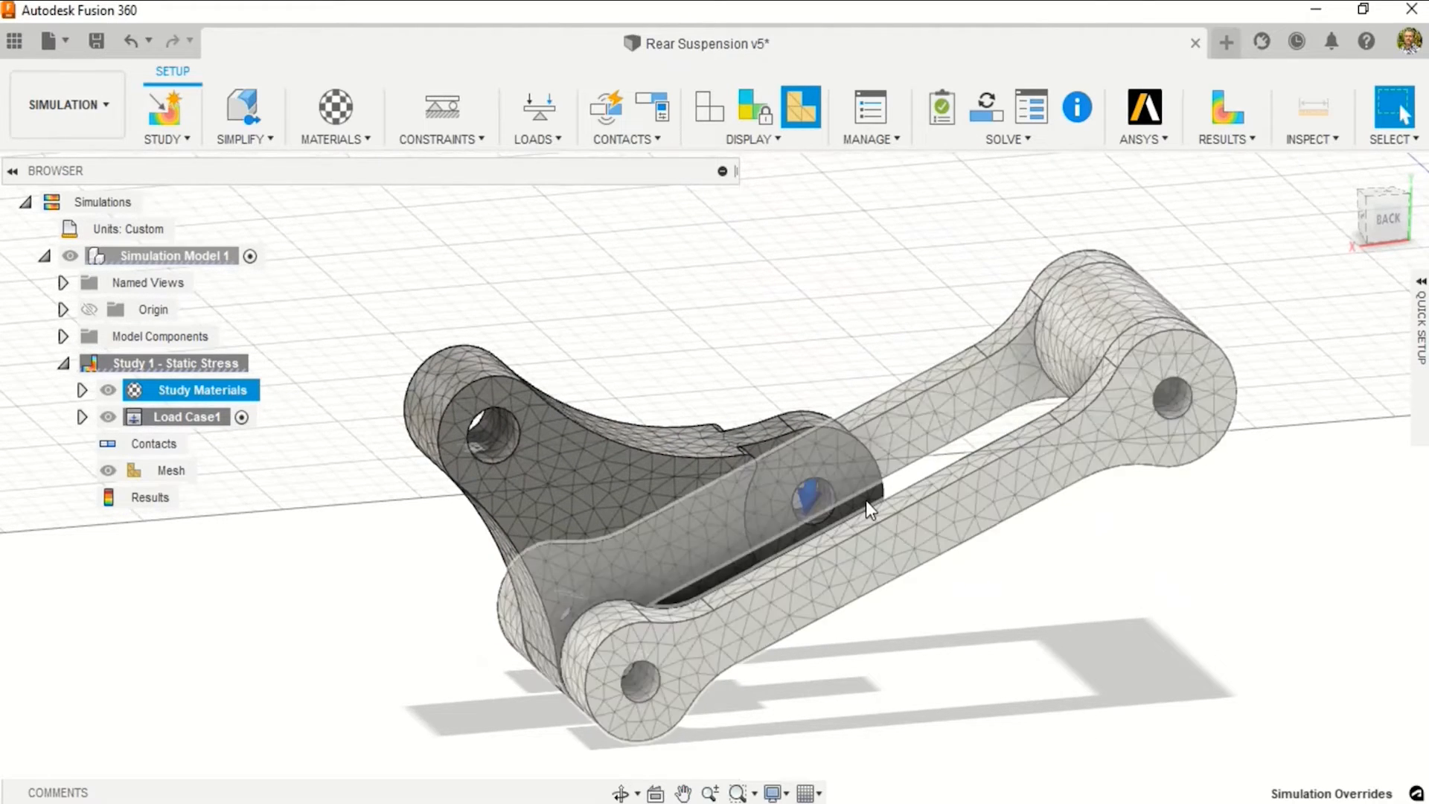
pyautogui.click(760, 111)
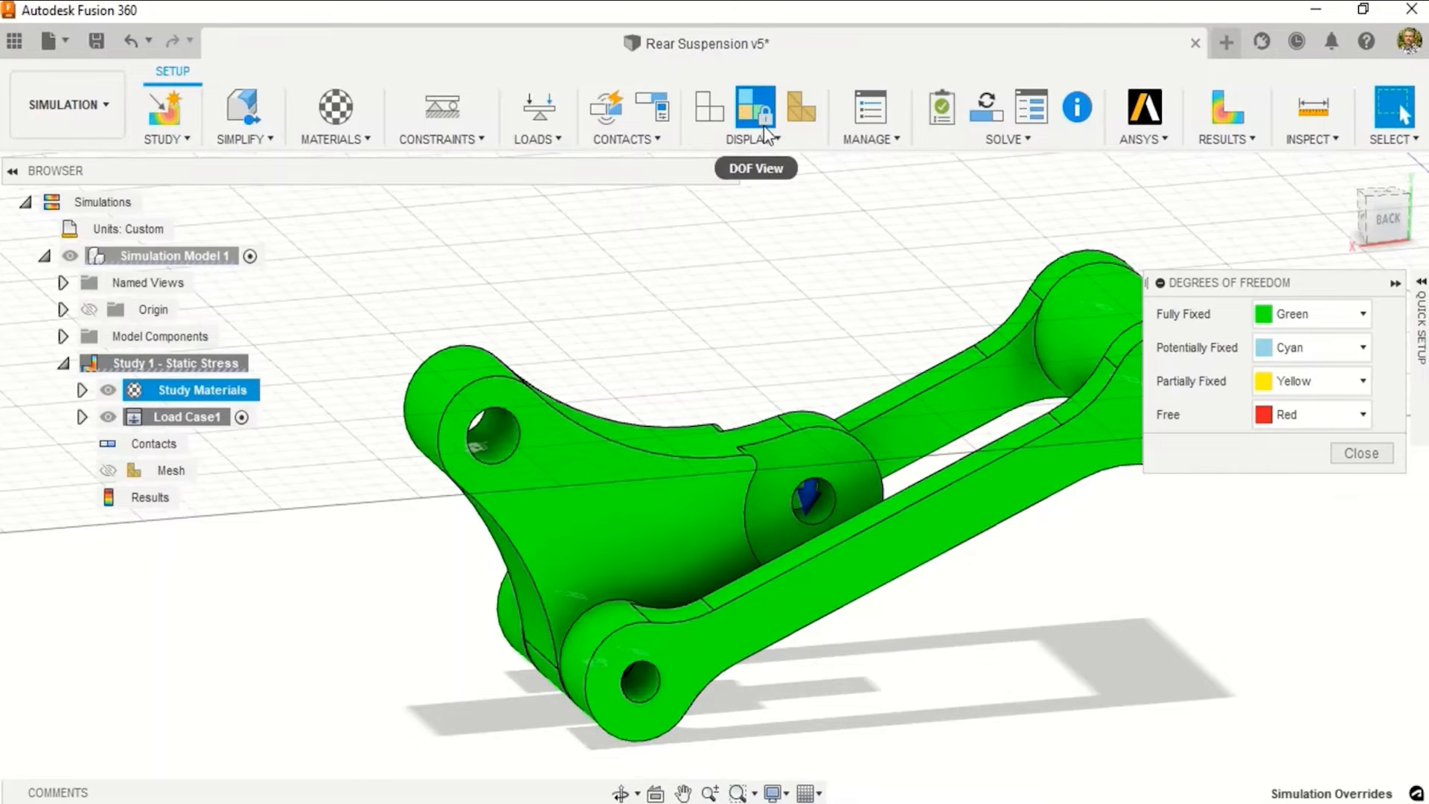
pyautogui.moveTo(718, 334); pyautogui.dragTo(661, 309, button='middle')
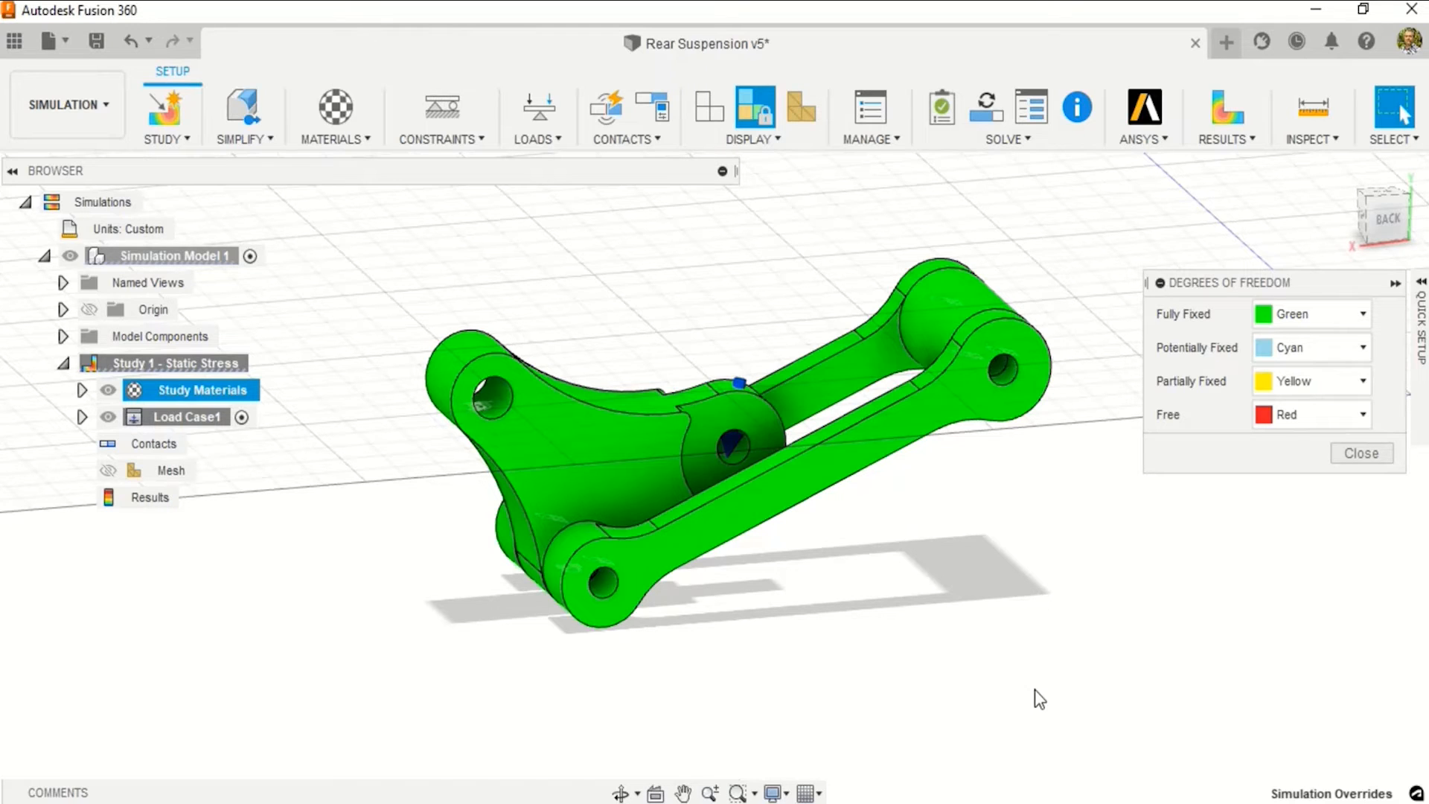
pyautogui.click(1377, 459)
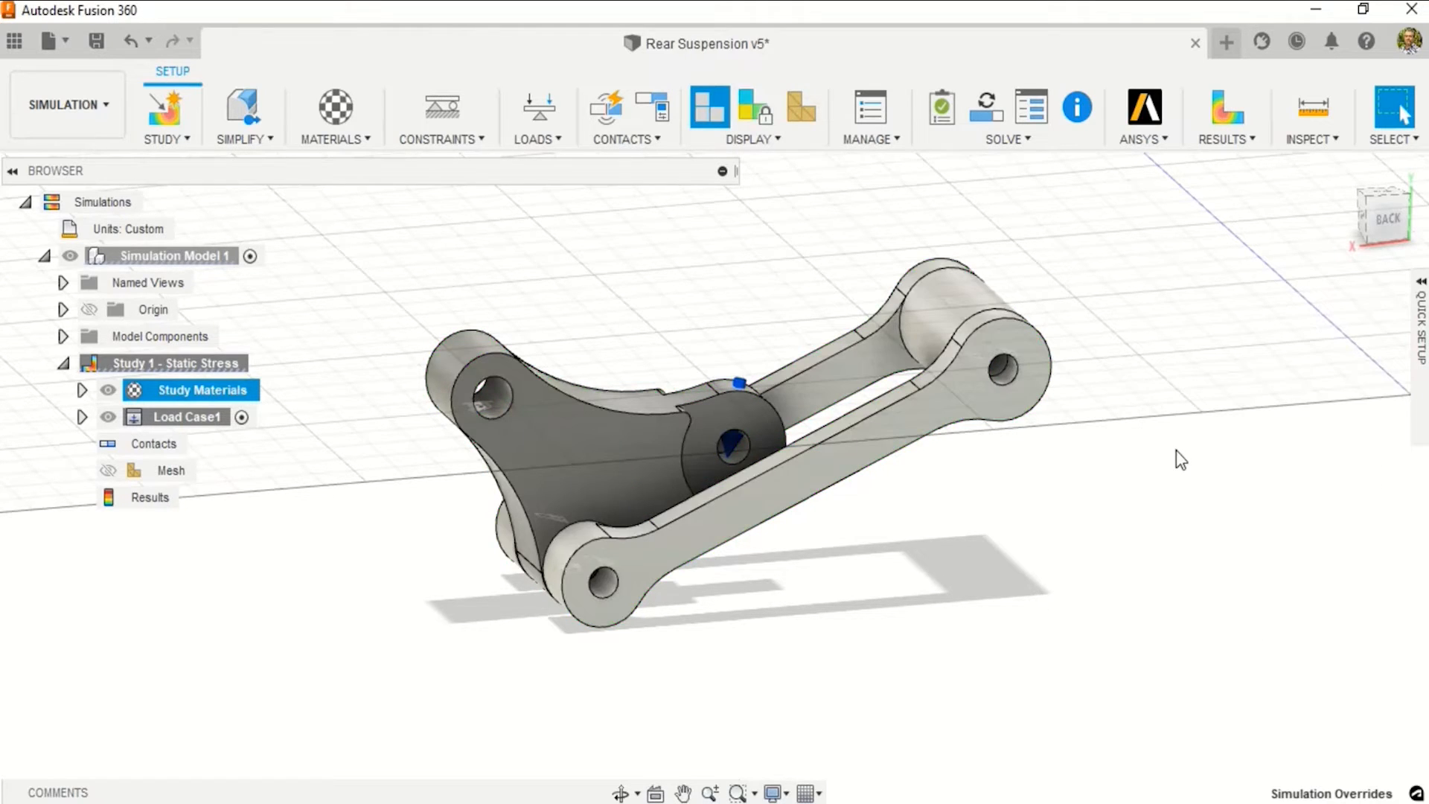
# Run the pre-check on the static stress study setup and dismiss its report.
pyautogui.click(943, 106)
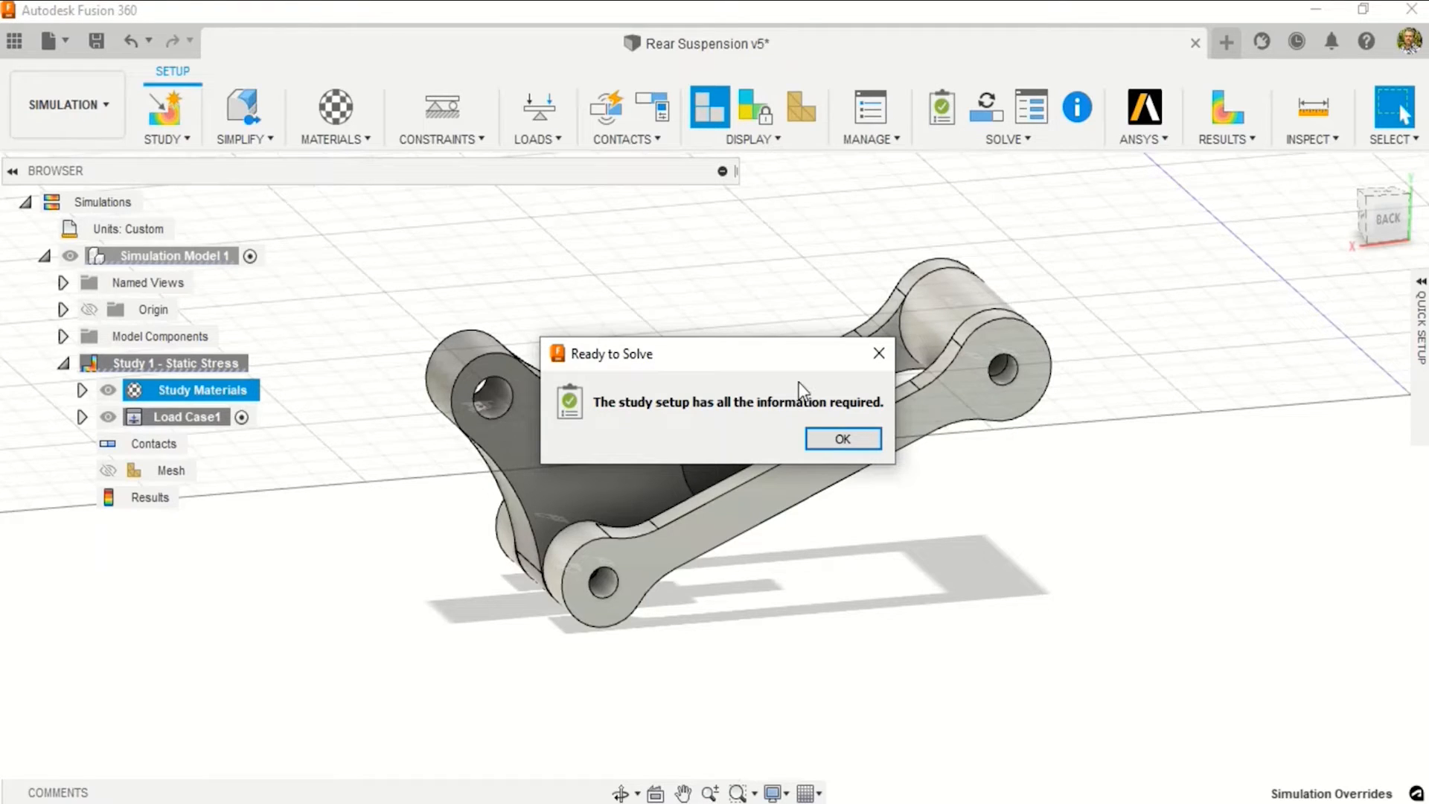
pyautogui.moveTo(744, 356); pyautogui.dragTo(886, 225)
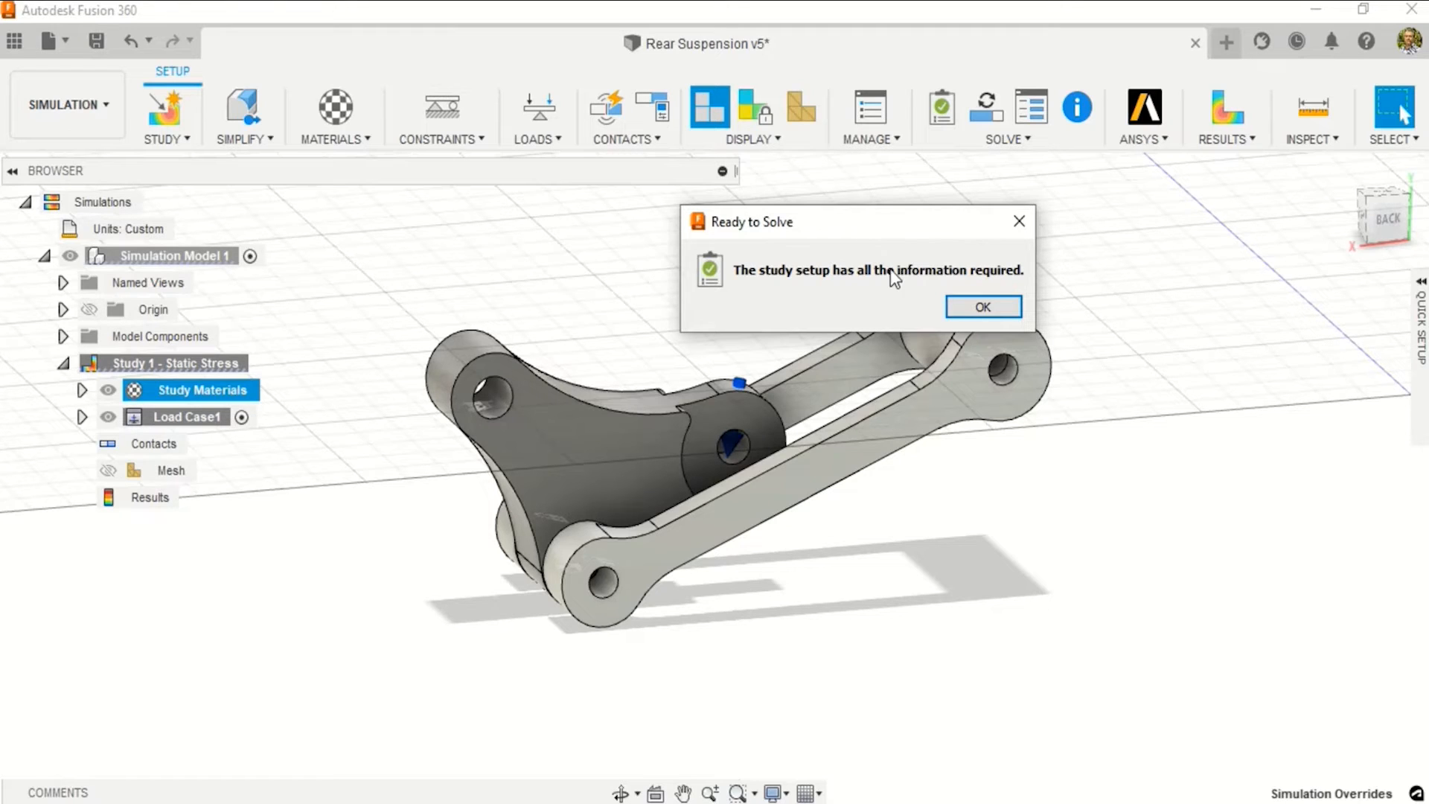
pyautogui.click(982, 312)
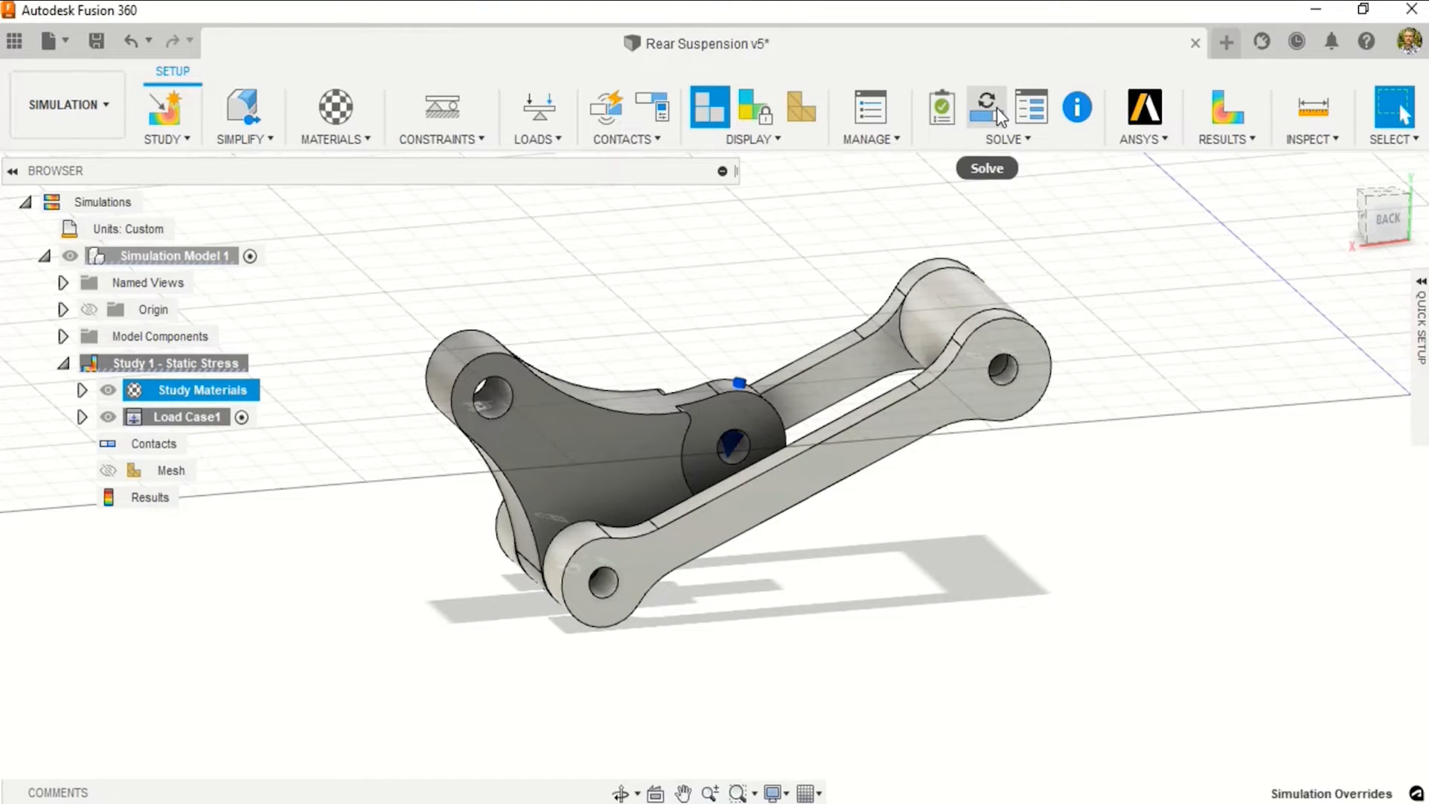
# Compare the cloud and local solve options, and solve Study 1 - Static Stress locally.
pyautogui.click(996, 108)
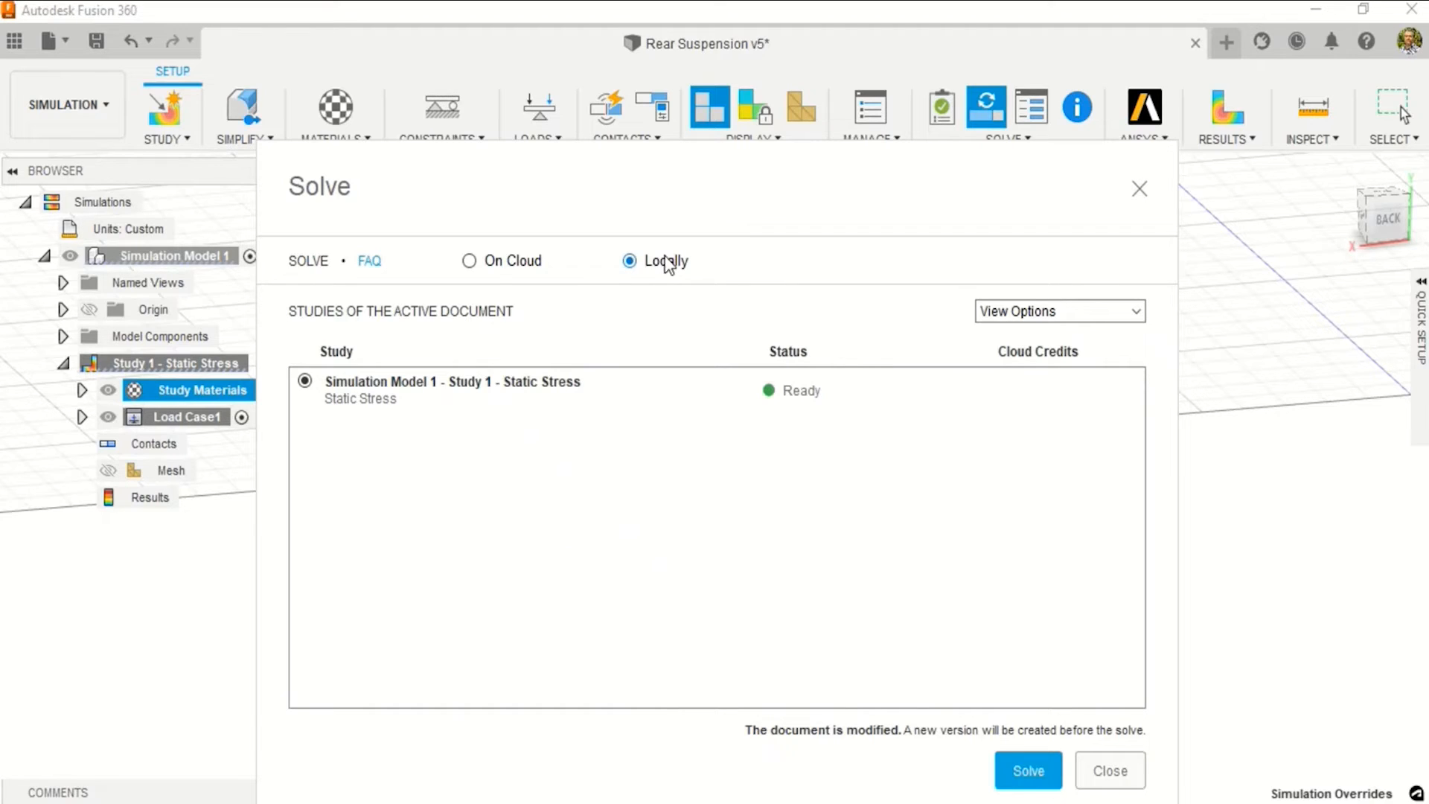
pyautogui.click(469, 262)
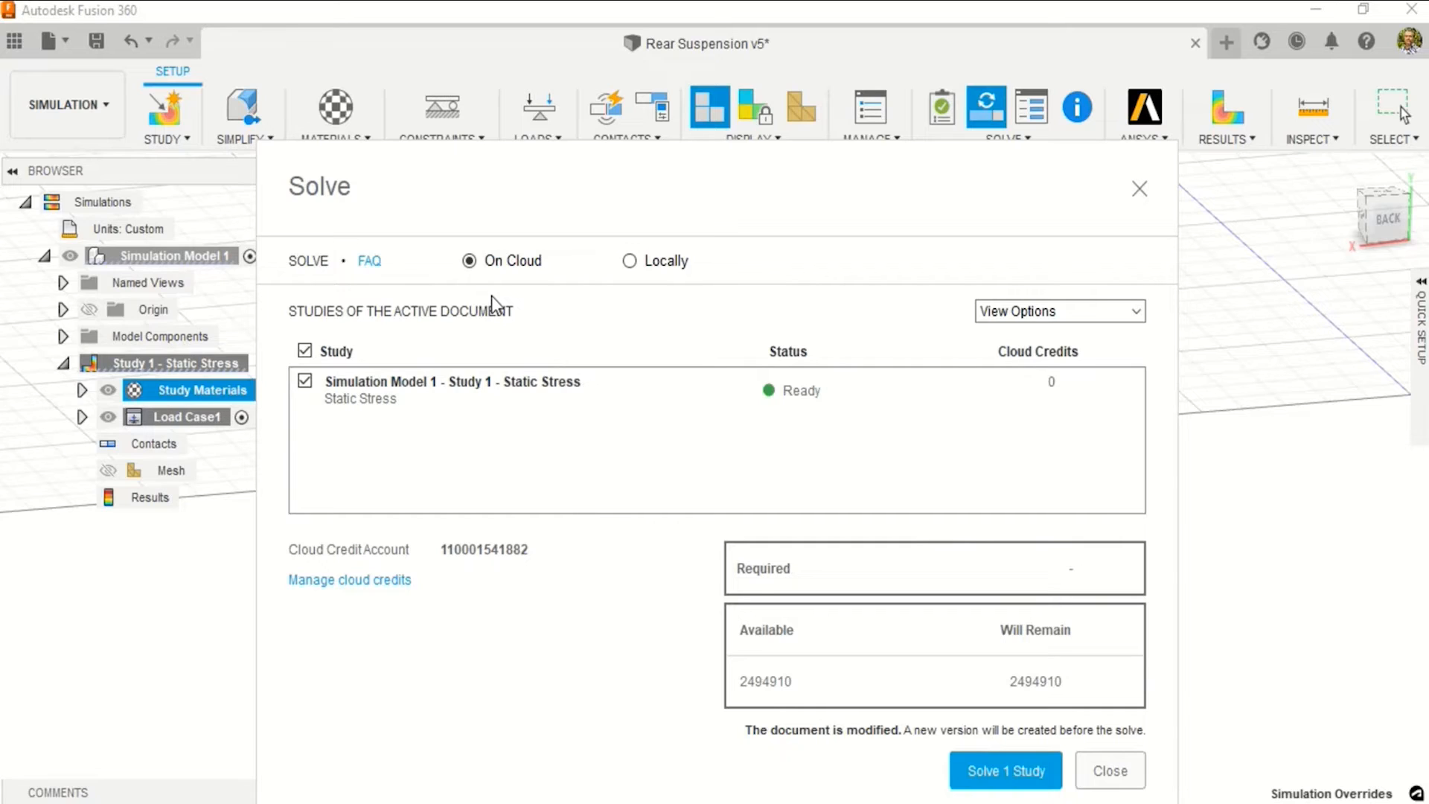
pyautogui.click(638, 262)
pyautogui.moveTo(743, 160); pyautogui.dragTo(749, 85)
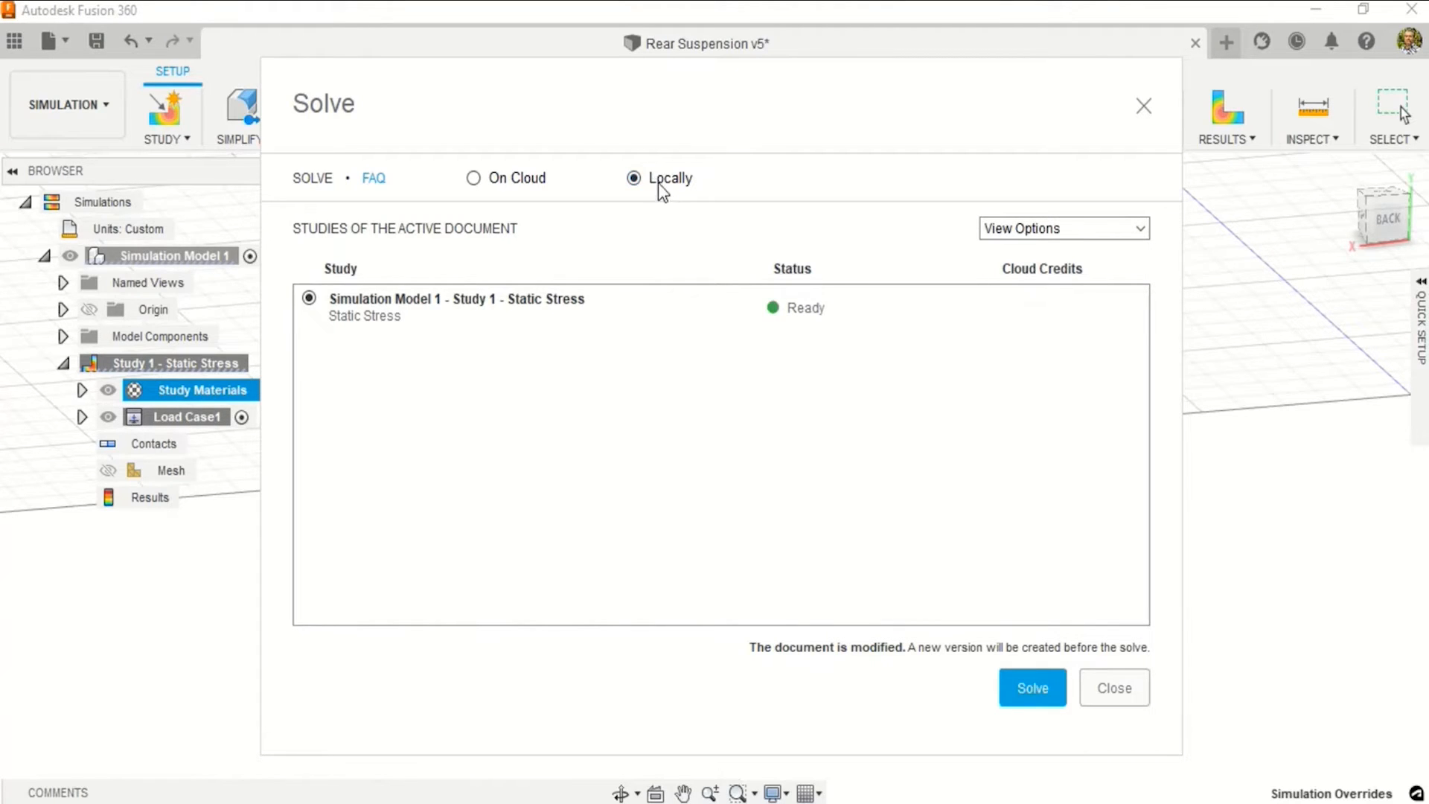
pyautogui.click(1033, 689)
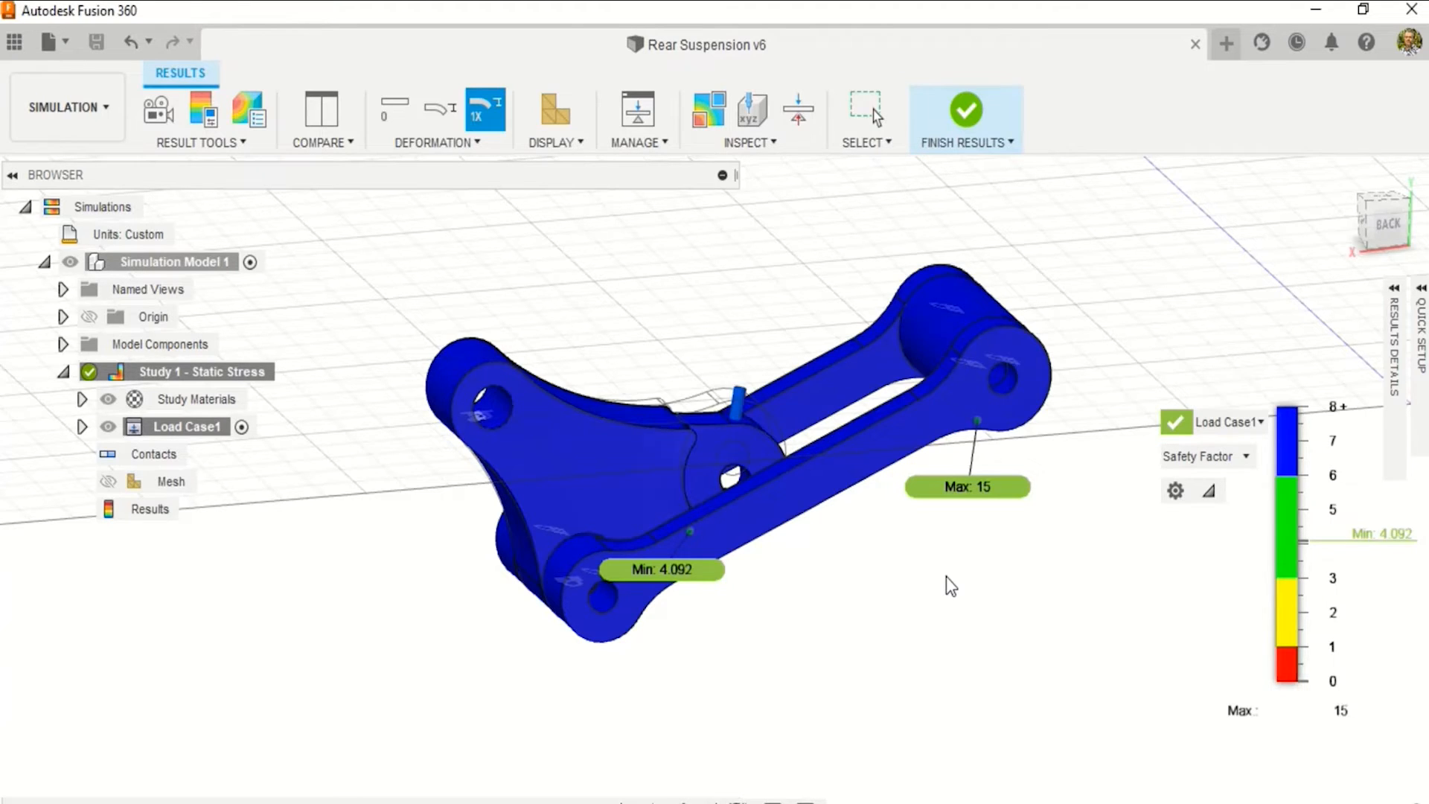
# Examine the minimum safety factor on the solved linkage, and switch the result plot to Stress.
pyautogui.click(1401, 541)
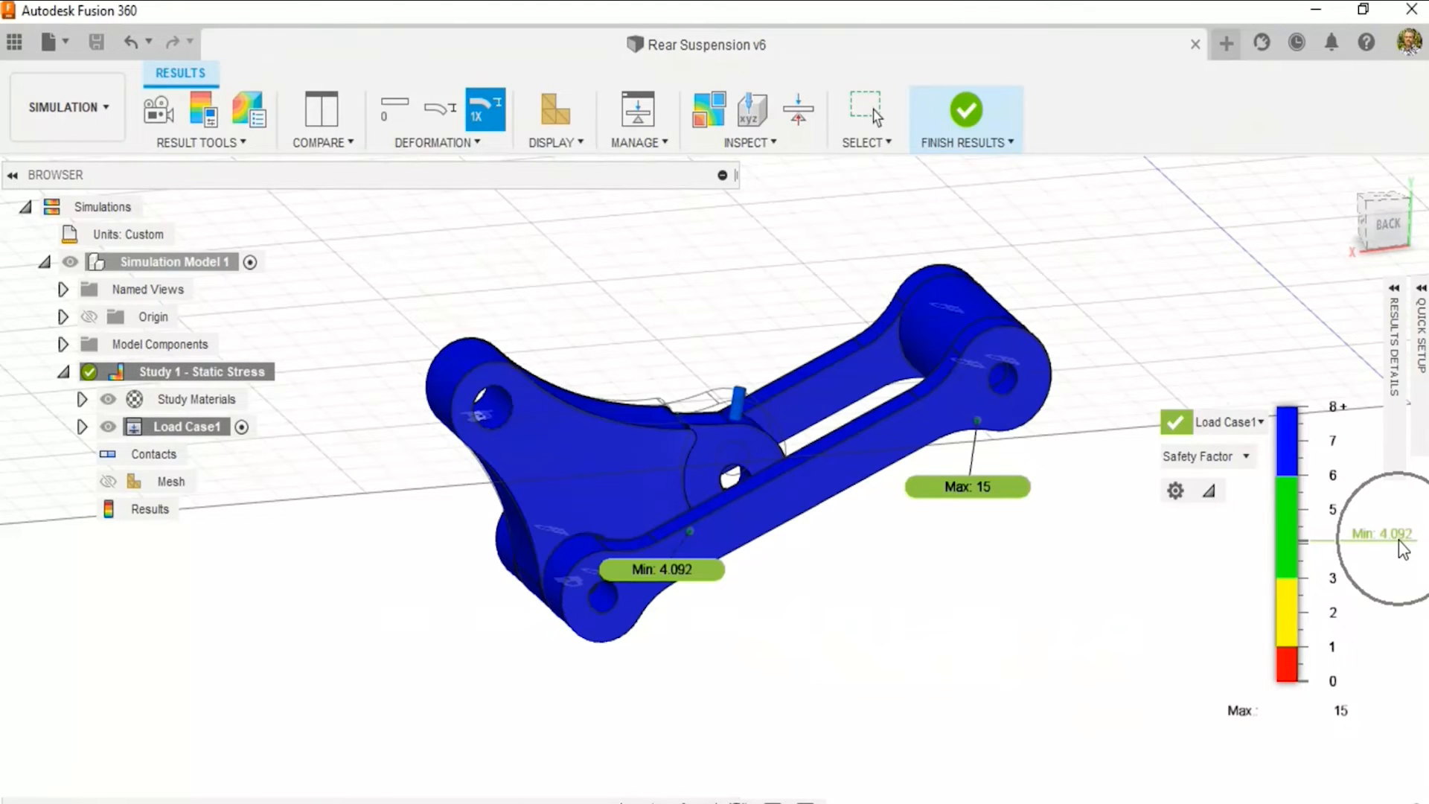
pyautogui.keyDown('shift'); pyautogui.moveTo(944, 581); pyautogui.dragTo(920, 744, button='middle'); pyautogui.keyUp('shift')
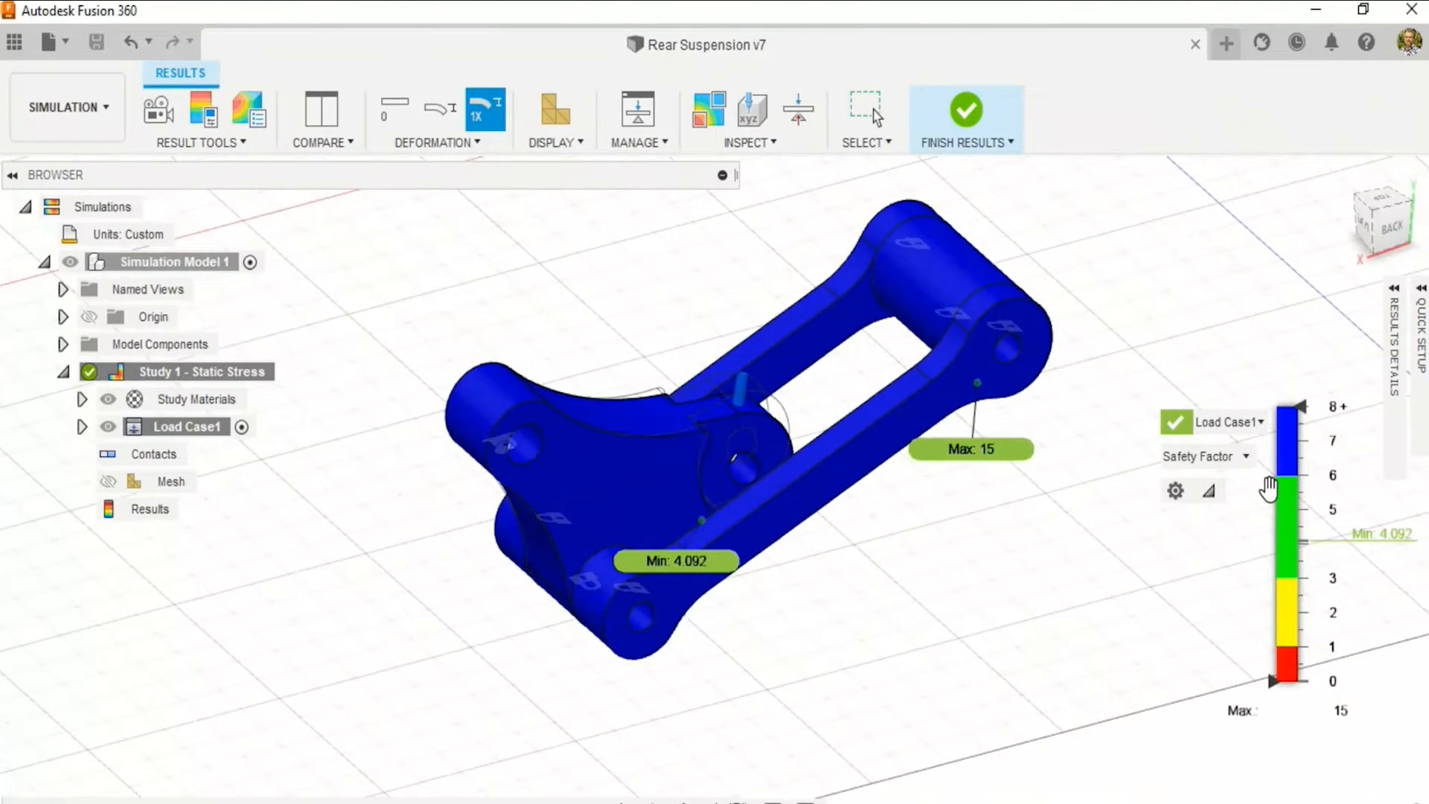
pyautogui.click(1246, 458)
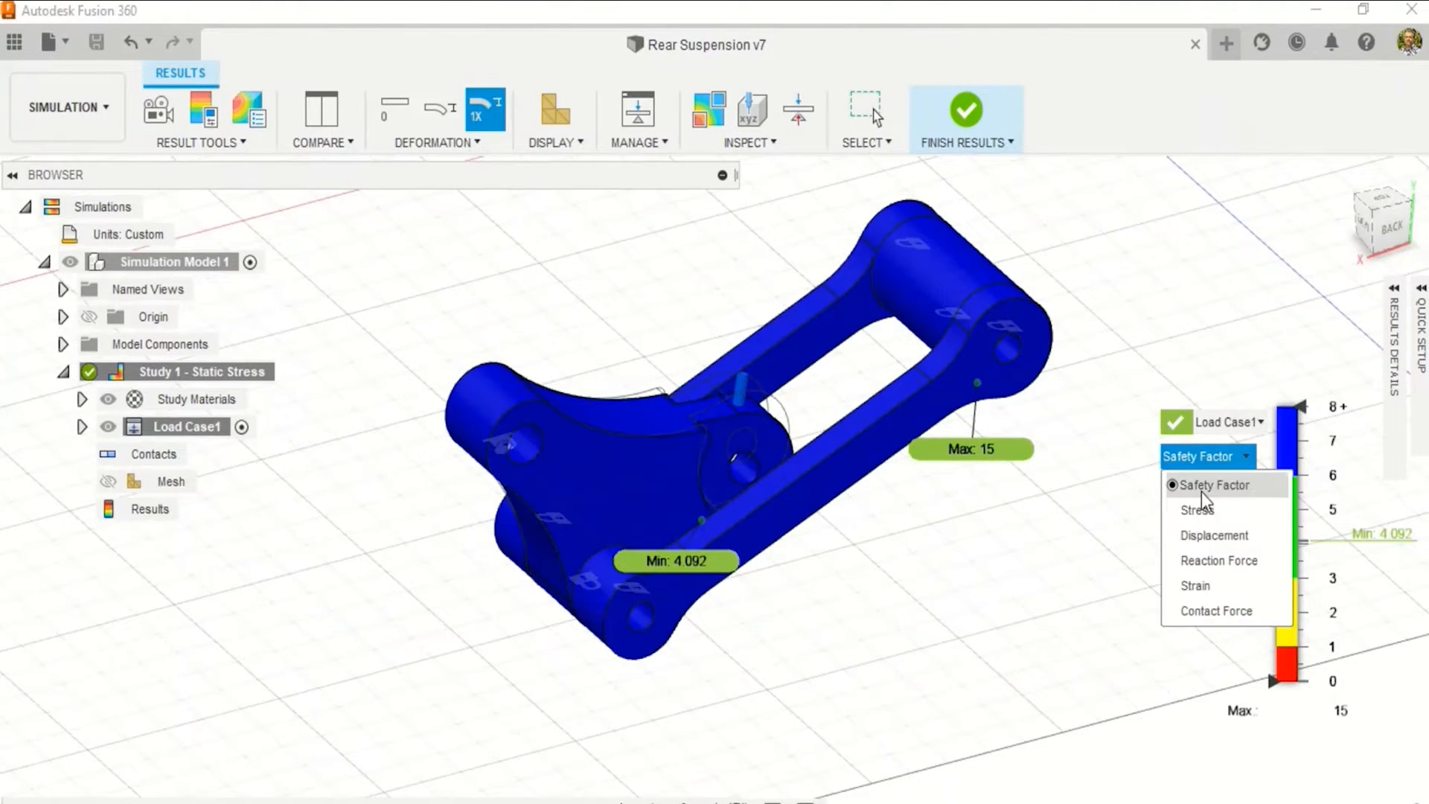
pyautogui.click(1194, 511)
pyautogui.keyDown('shift'); pyautogui.moveTo(921, 561); pyautogui.dragTo(929, 527, button='middle'); pyautogui.keyUp('shift')
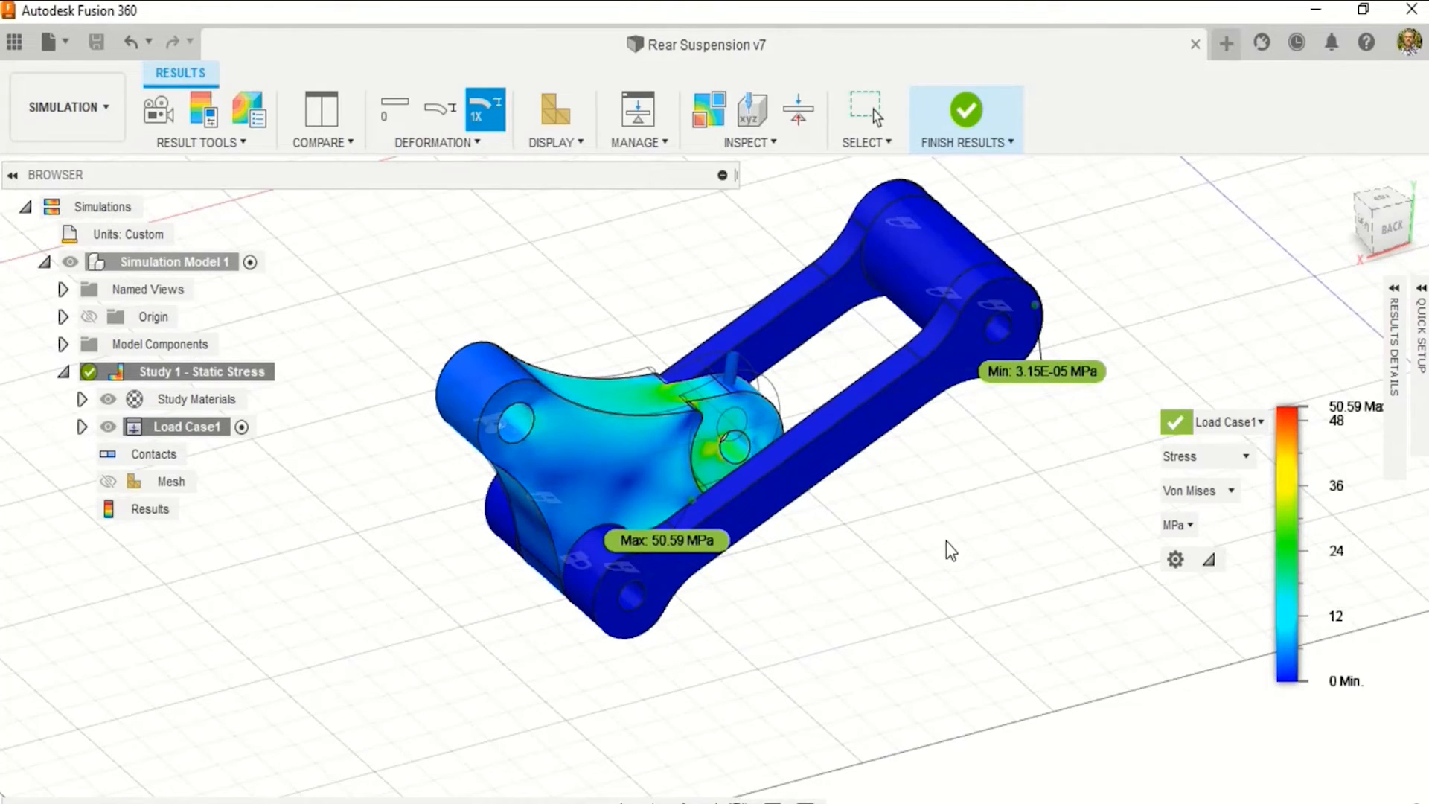
pyautogui.moveTo(909, 562); pyautogui.dragTo(841, 513, button='middle')
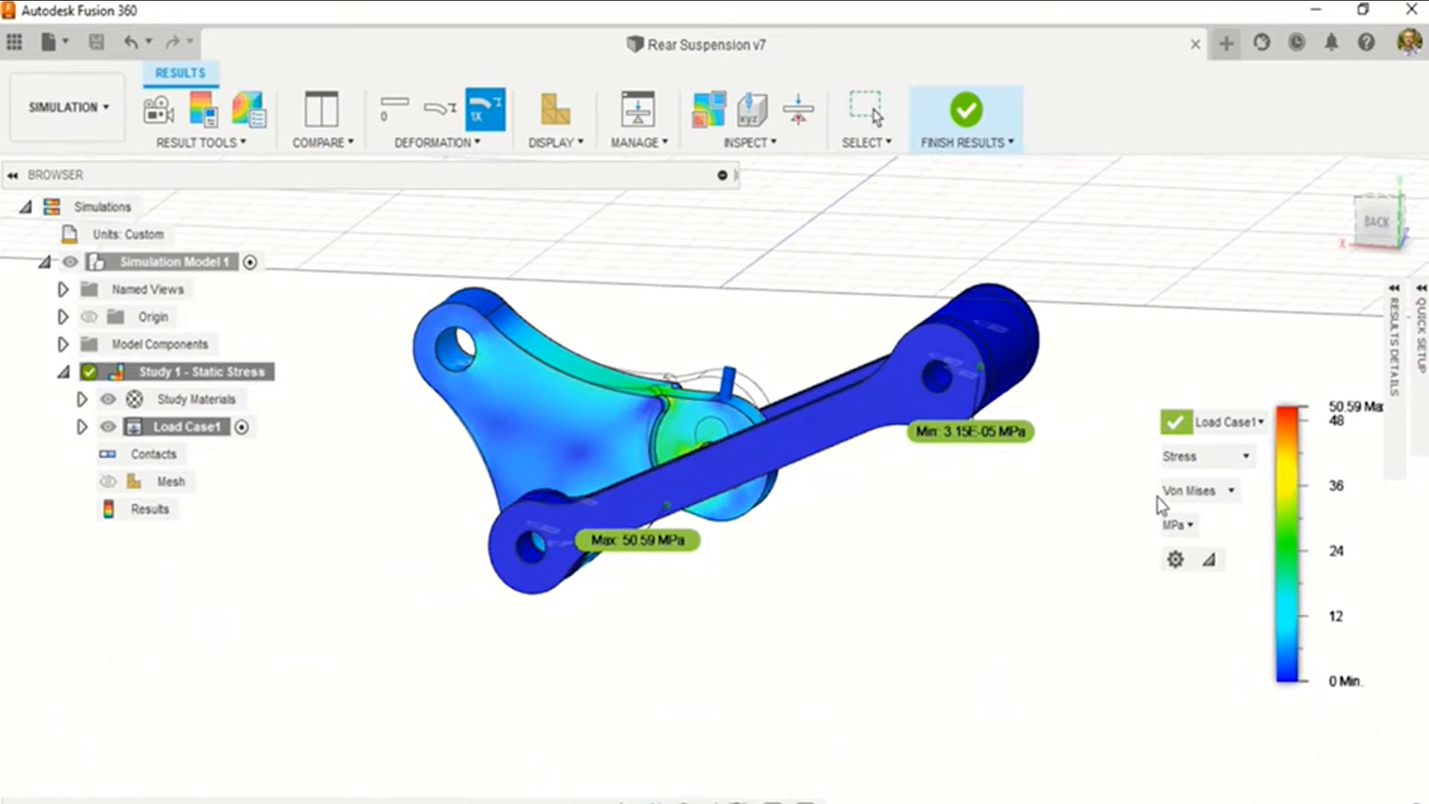
# Check the available stress units and stress types for the plot, keeping MPa and Von Mises.
pyautogui.click(1185, 525)
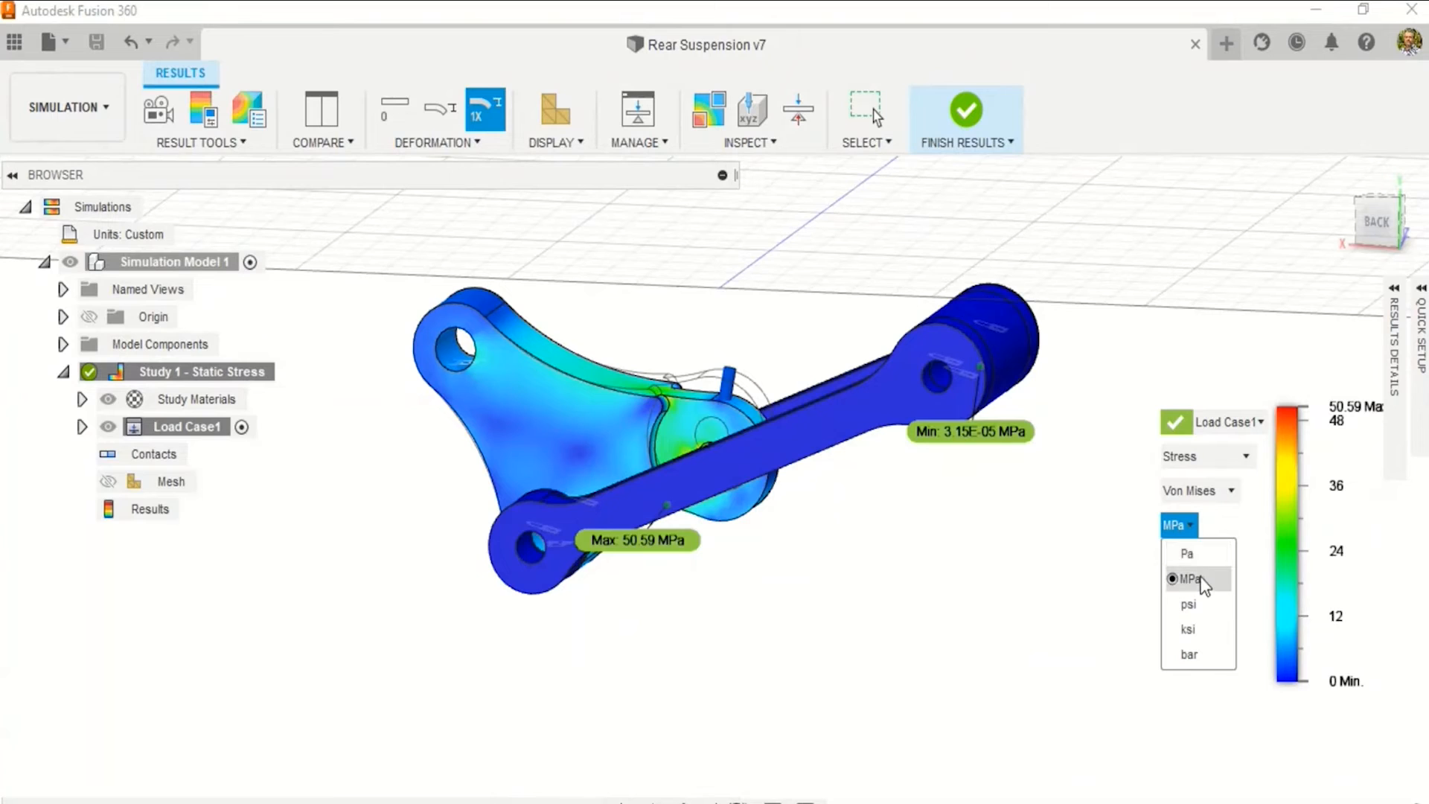
pyautogui.click(1228, 492)
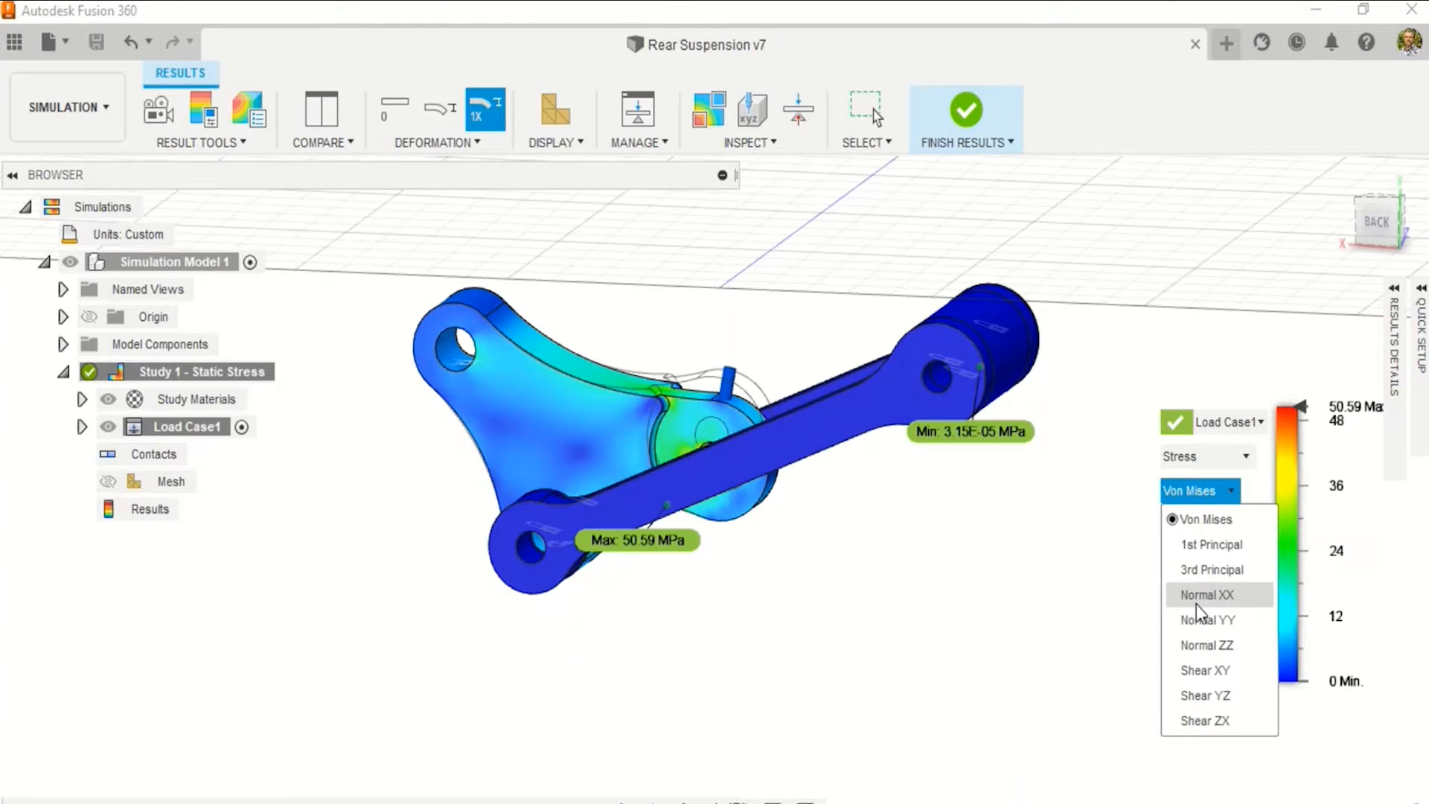
pyautogui.click(1067, 587)
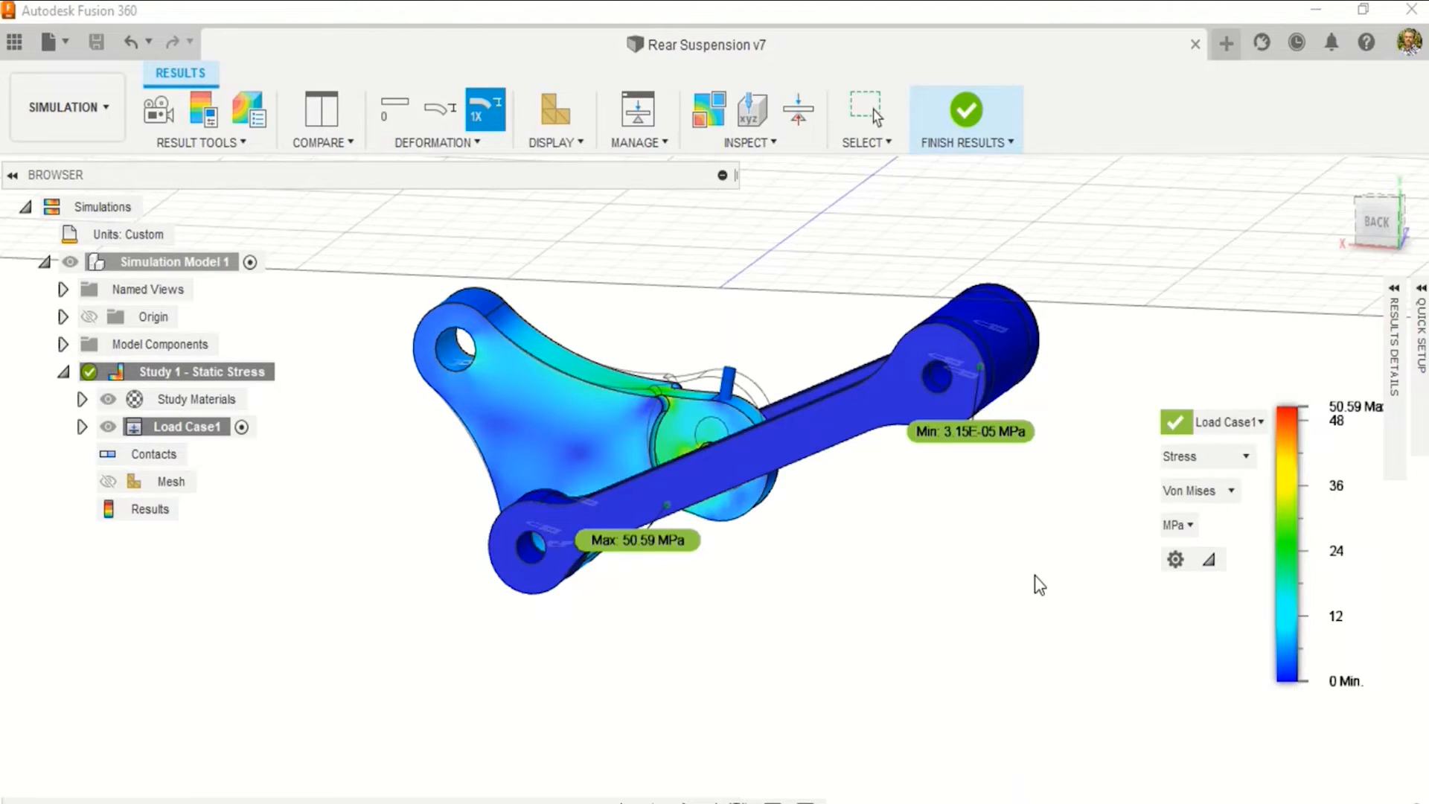
# Show the displacement results of the static stress study and examine the deformed linkage around its maximum displacement.
pyautogui.click(1240, 456)
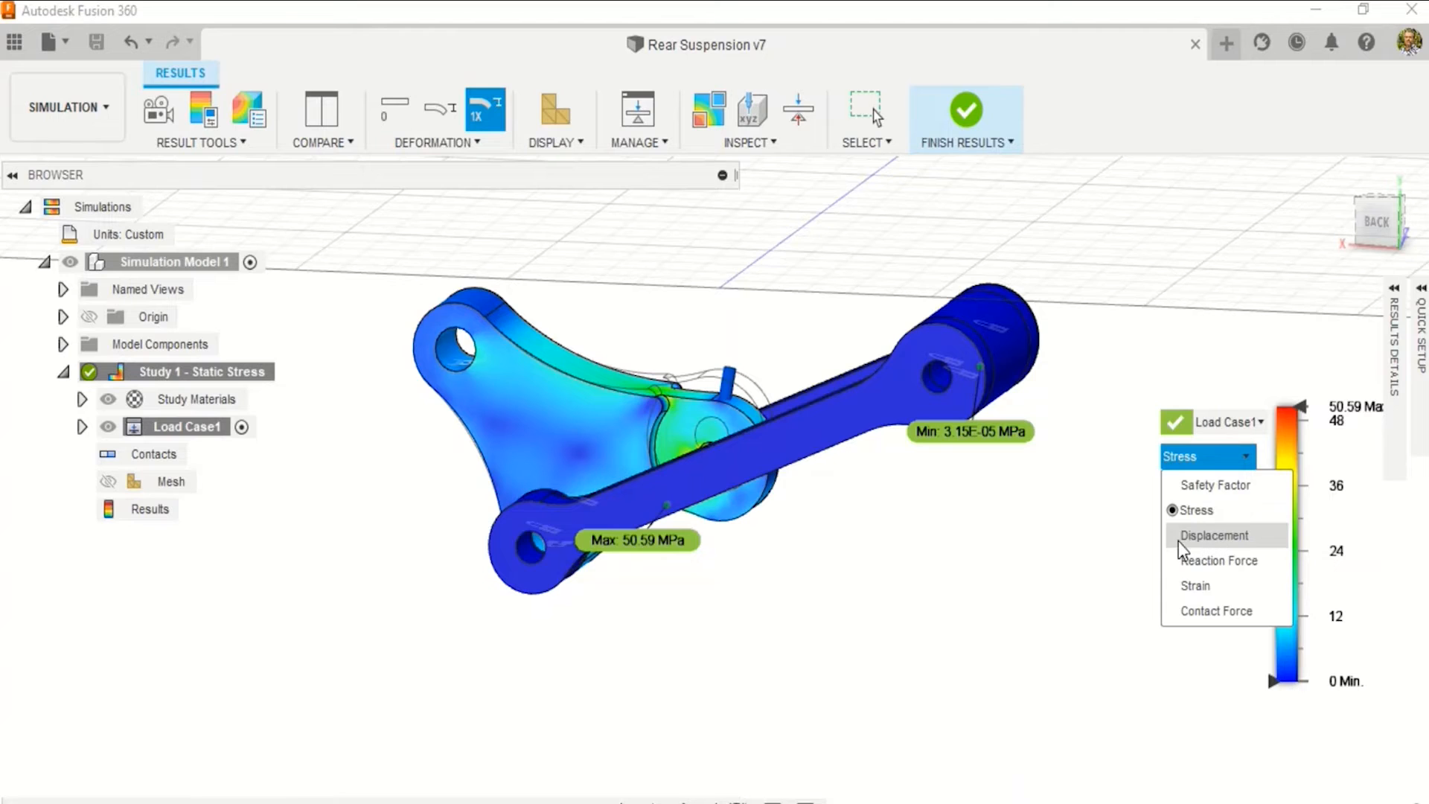
pyautogui.click(1197, 536)
pyautogui.moveTo(1010, 588); pyautogui.dragTo(1022, 586, button='middle')
pyautogui.keyDown('shift'); pyautogui.moveTo(989, 529); pyautogui.dragTo(995, 494, button='middle'); pyautogui.keyUp('shift')
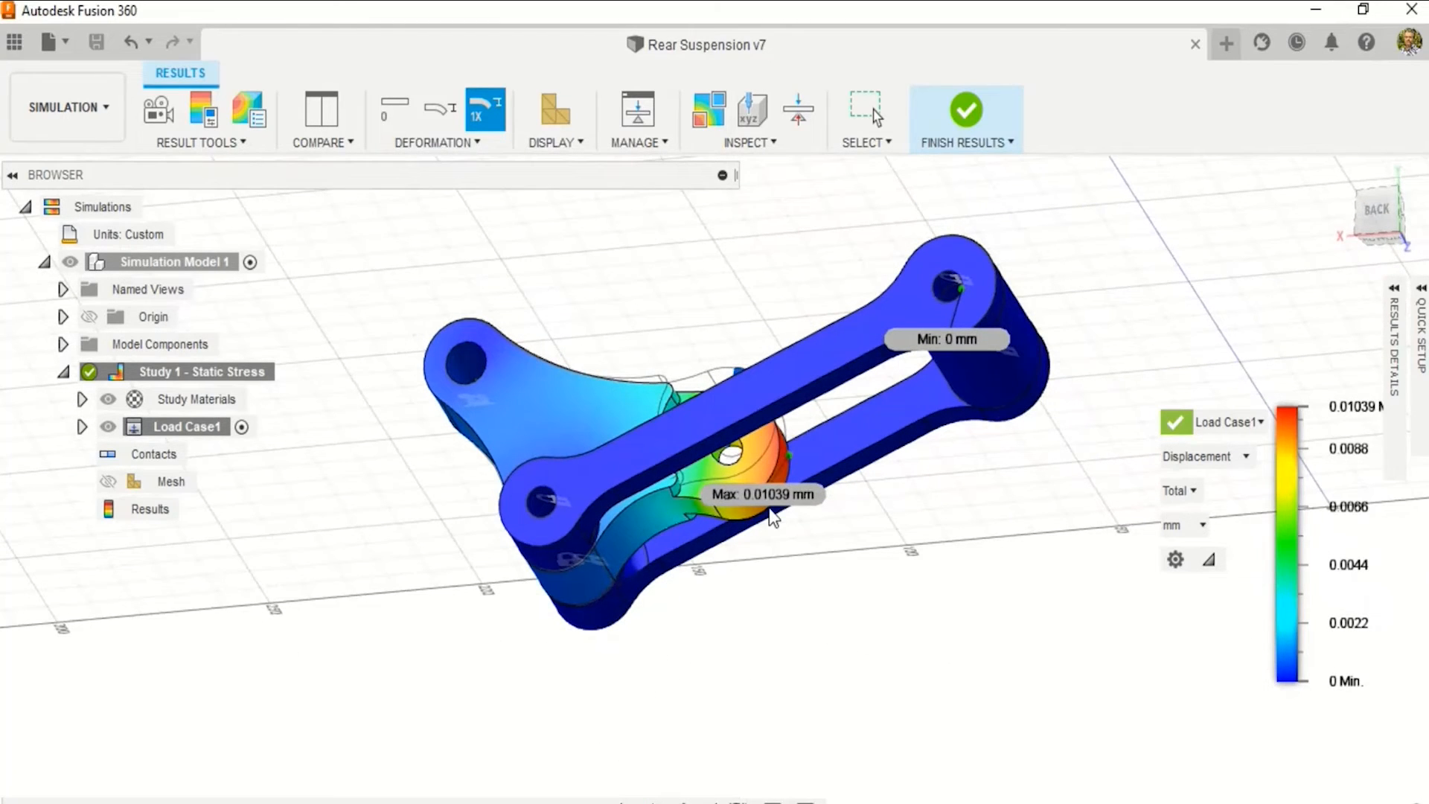
pyautogui.moveTo(781, 556); pyautogui.dragTo(897, 630, button='middle')
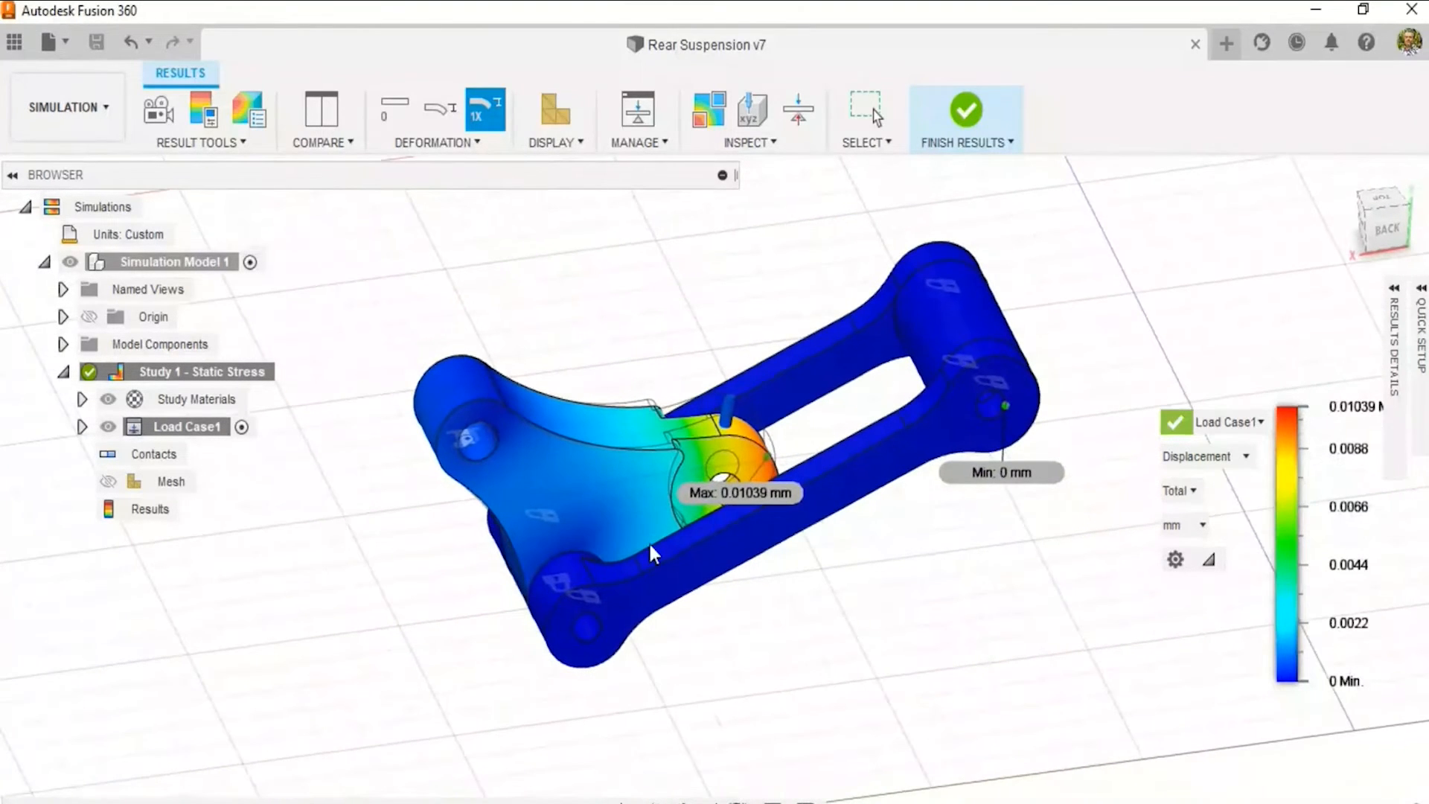
# Switch the results to stress and examine the Von Mises distribution on the linkage joint from both sides and below.
pyautogui.click(1211, 457)
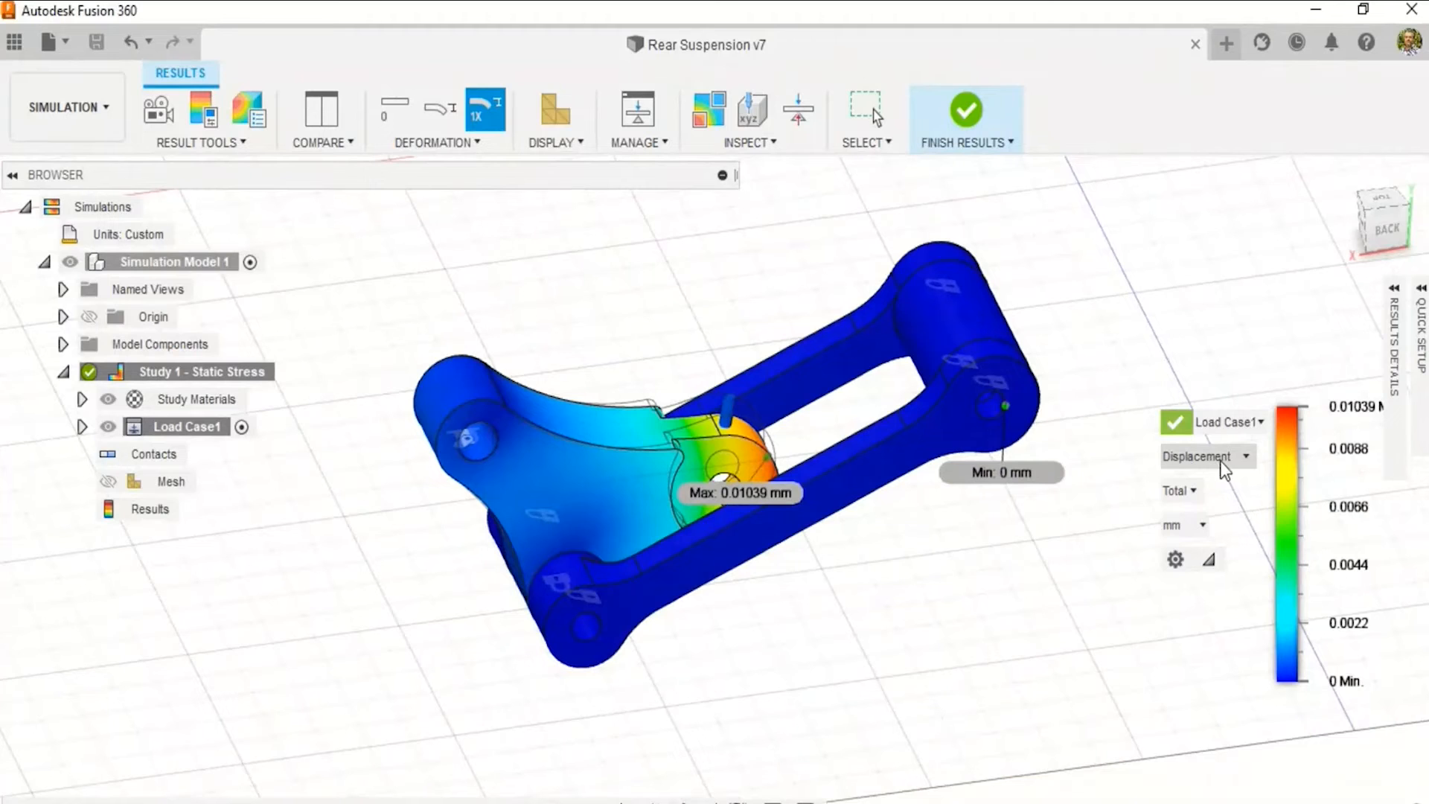
pyautogui.click(1208, 511)
pyautogui.keyDown('shift'); pyautogui.moveTo(893, 637); pyautogui.dragTo(922, 597, button='middle'); pyautogui.keyUp('shift')
pyautogui.scroll(2, 595, 478)
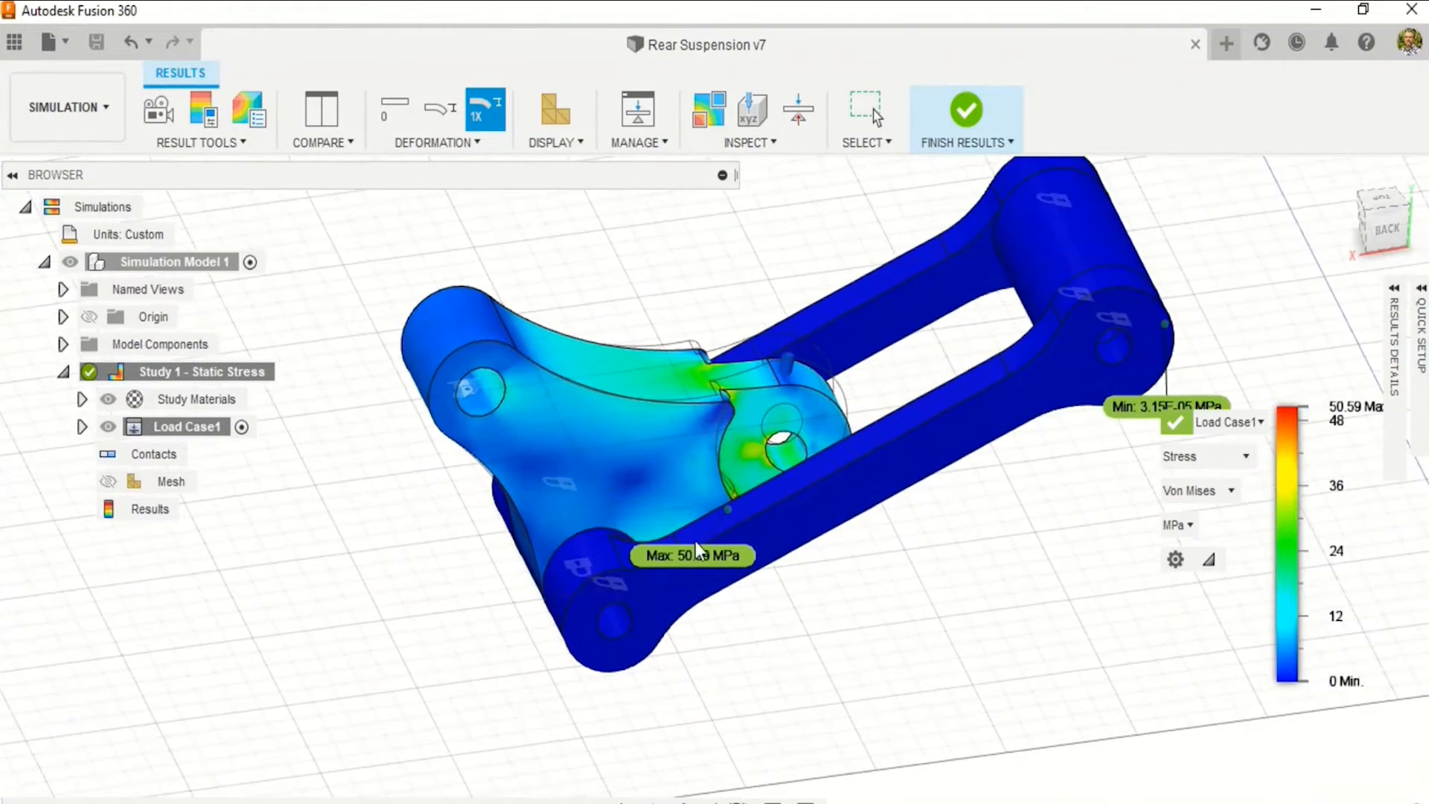
pyautogui.moveTo(769, 632); pyautogui.dragTo(796, 635, button='middle')
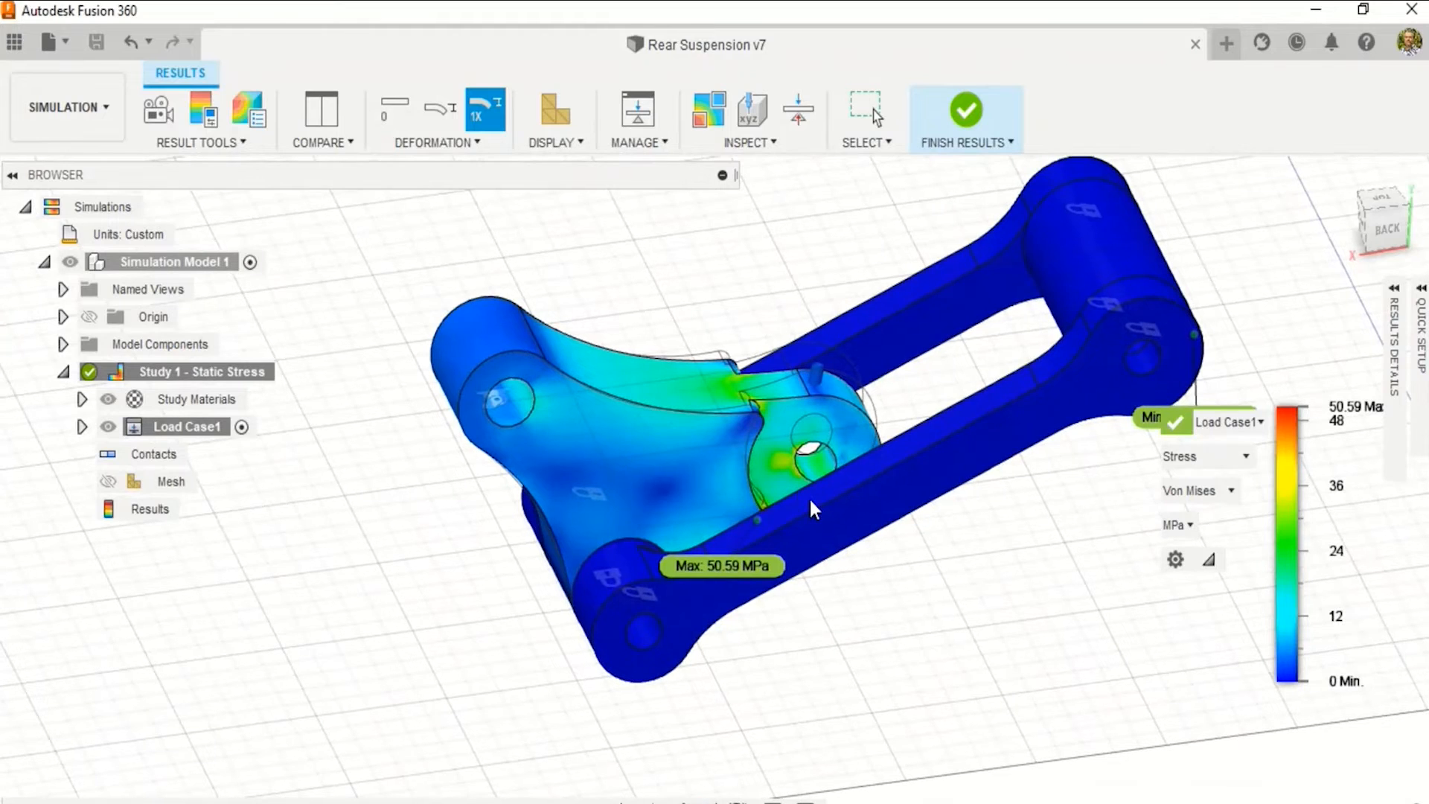
pyautogui.keyDown('shift'); pyautogui.moveTo(934, 593); pyautogui.dragTo(734, 534, button='middle'); pyautogui.keyUp('shift')
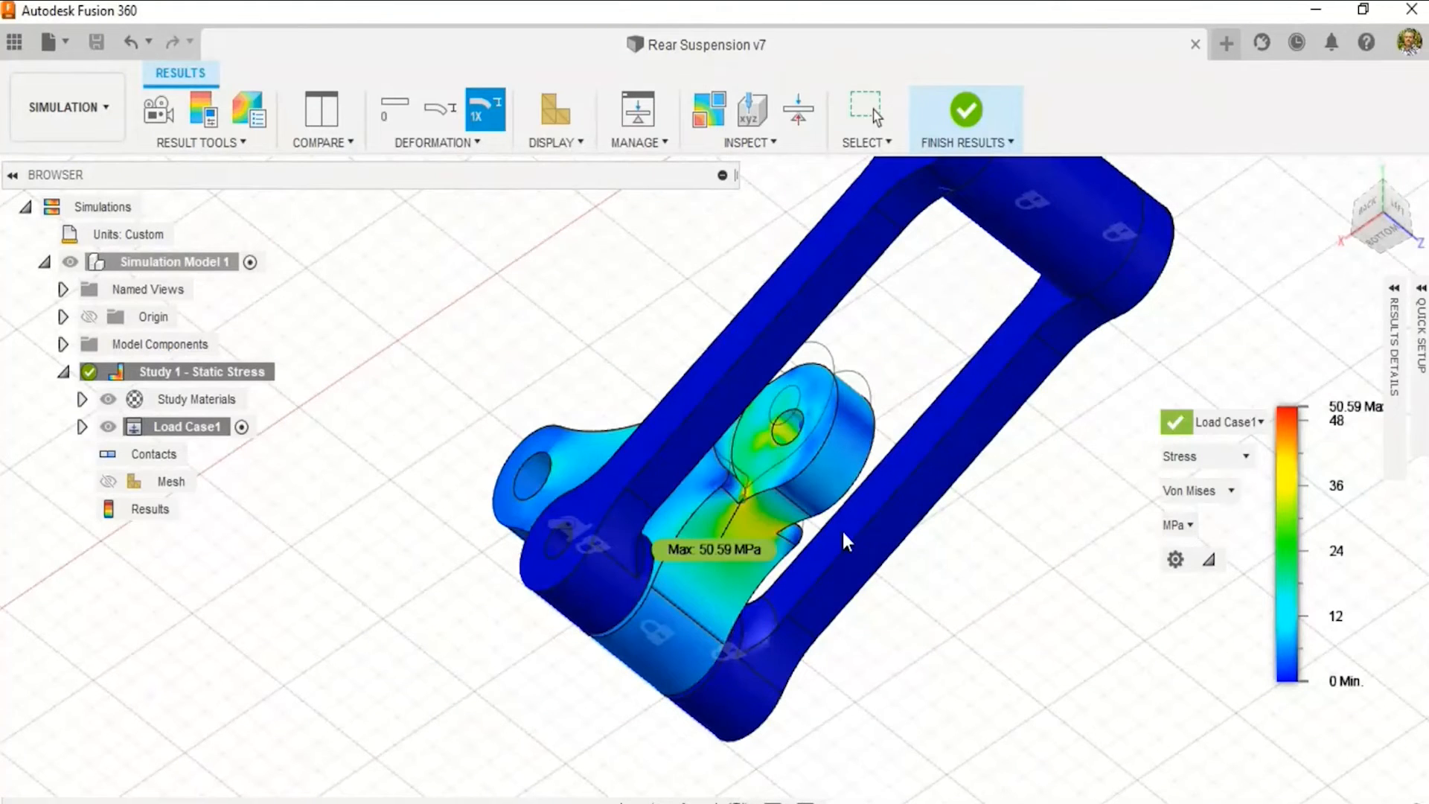
pyautogui.keyDown('shift'); pyautogui.moveTo(1094, 518); pyautogui.dragTo(861, 593, button='middle'); pyautogui.keyUp('shift')
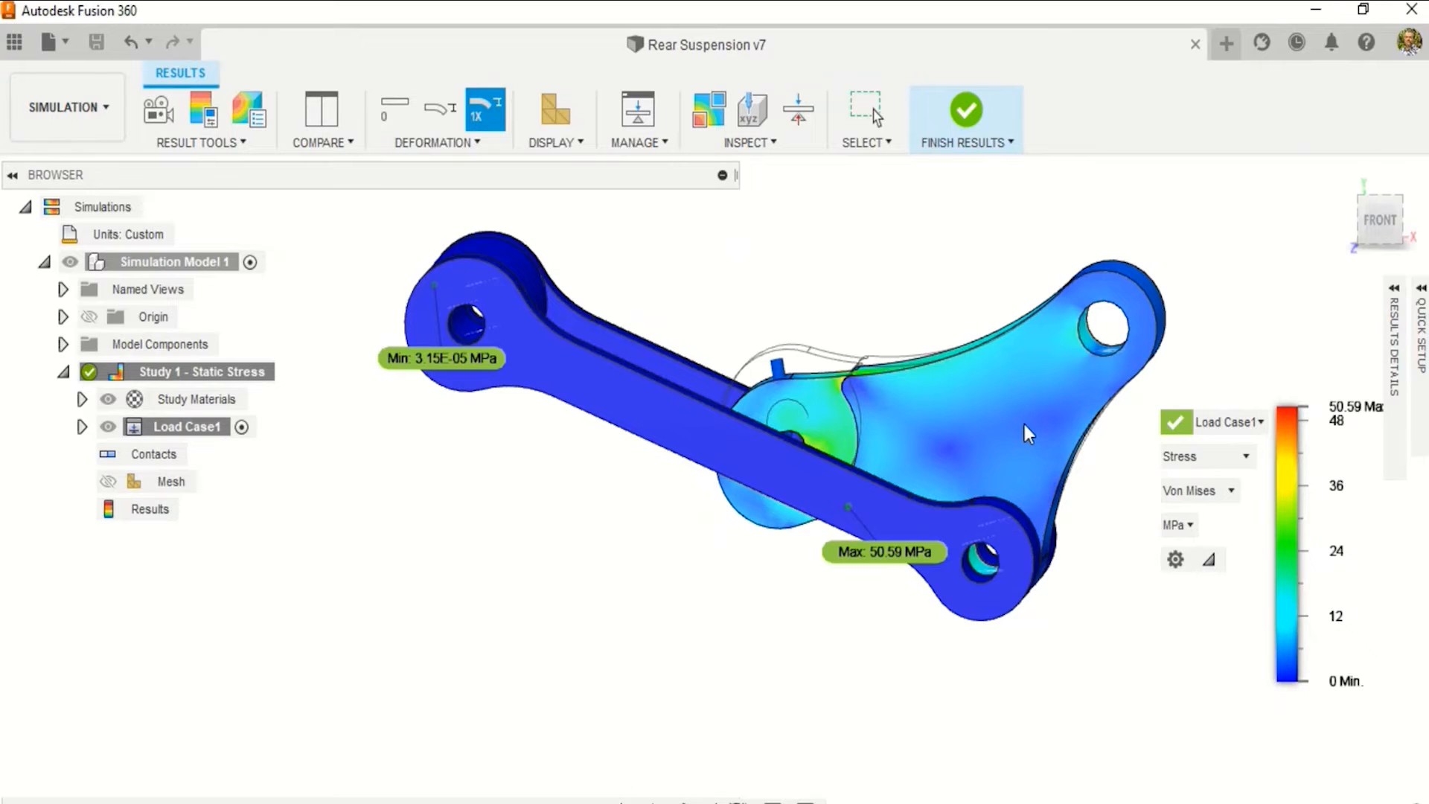
pyautogui.keyDown('shift'); pyautogui.moveTo(1091, 542); pyautogui.dragTo(1091, 573, button='middle'); pyautogui.keyUp('shift')
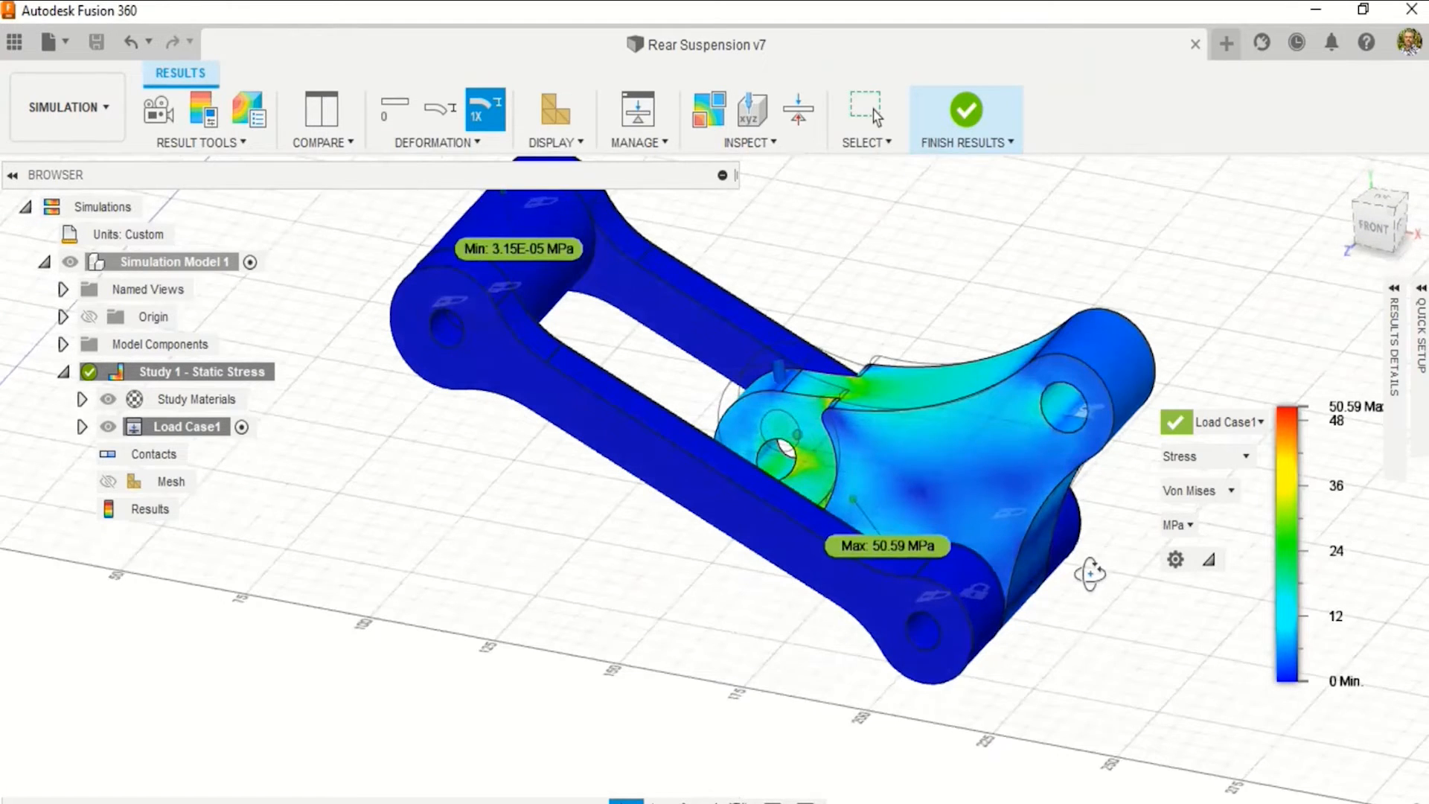
pyautogui.keyDown('shift'); pyautogui.moveTo(1091, 573); pyautogui.dragTo(1088, 562, button='middle'); pyautogui.keyUp('shift')
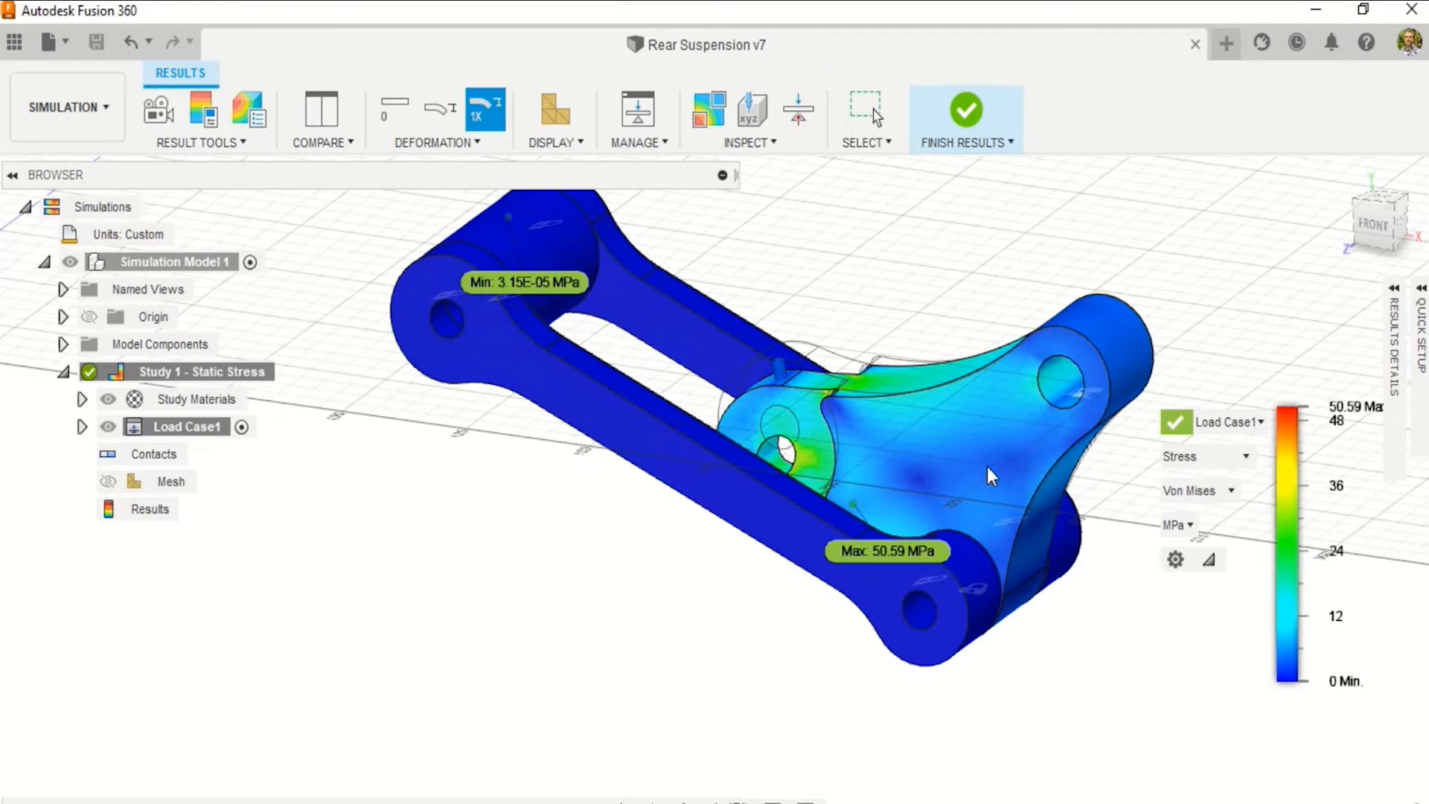
pyautogui.moveTo(944, 283); pyautogui.dragTo(919, 377, button='middle')
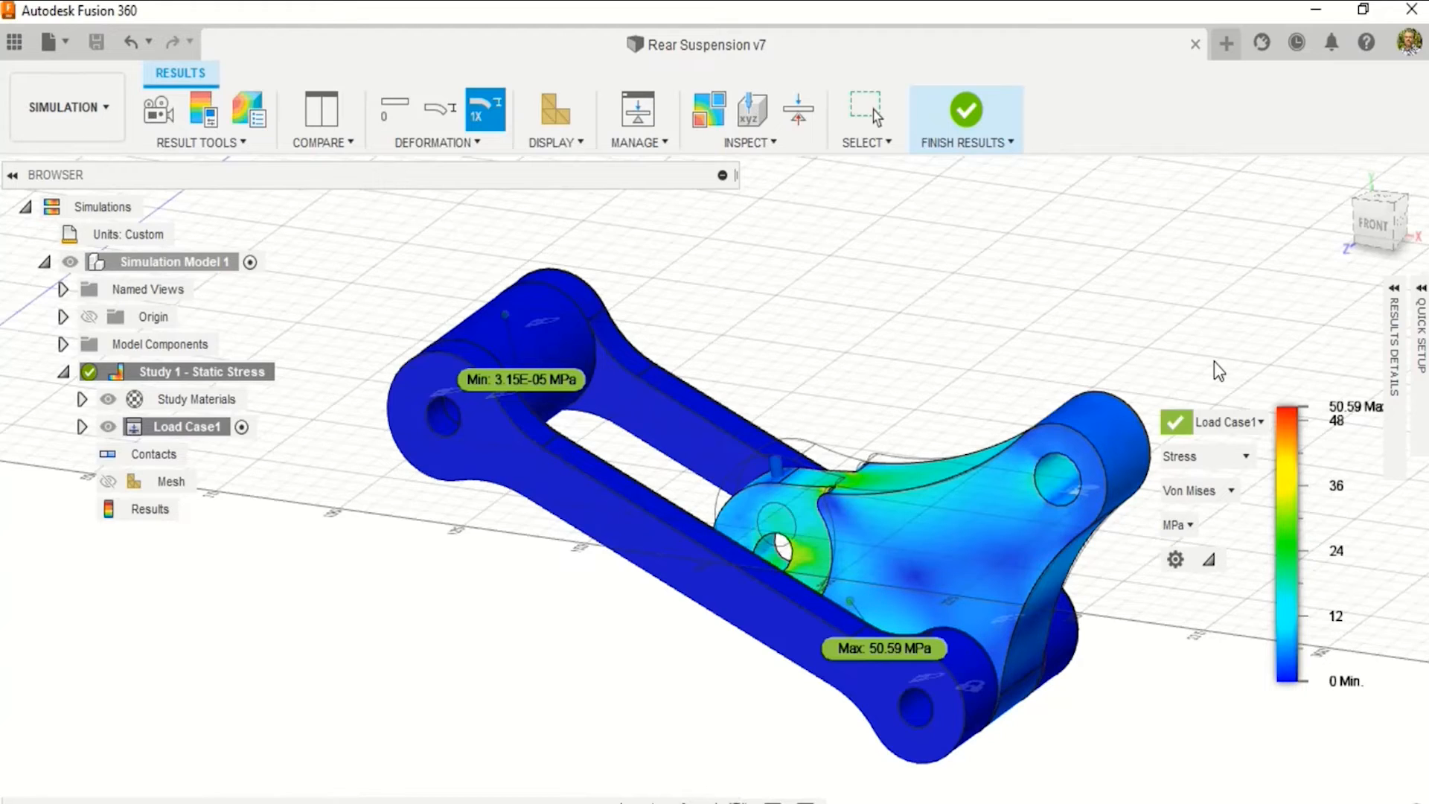
pyautogui.moveTo(1298, 407)
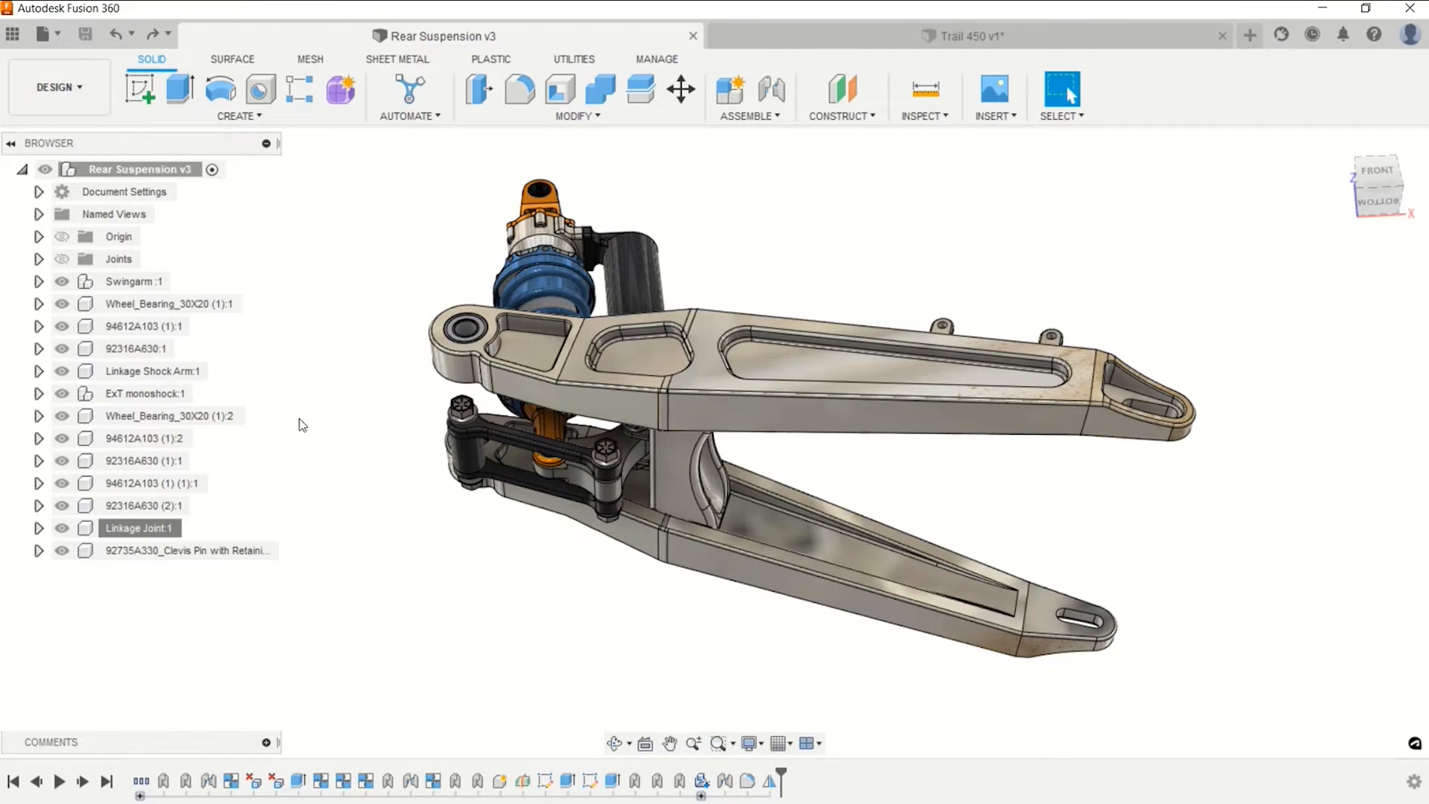
# Activate the Linkage Joint component in the Rear Suspension design and isolate it.
pyautogui.click(177, 530)
pyautogui.click(202, 527)
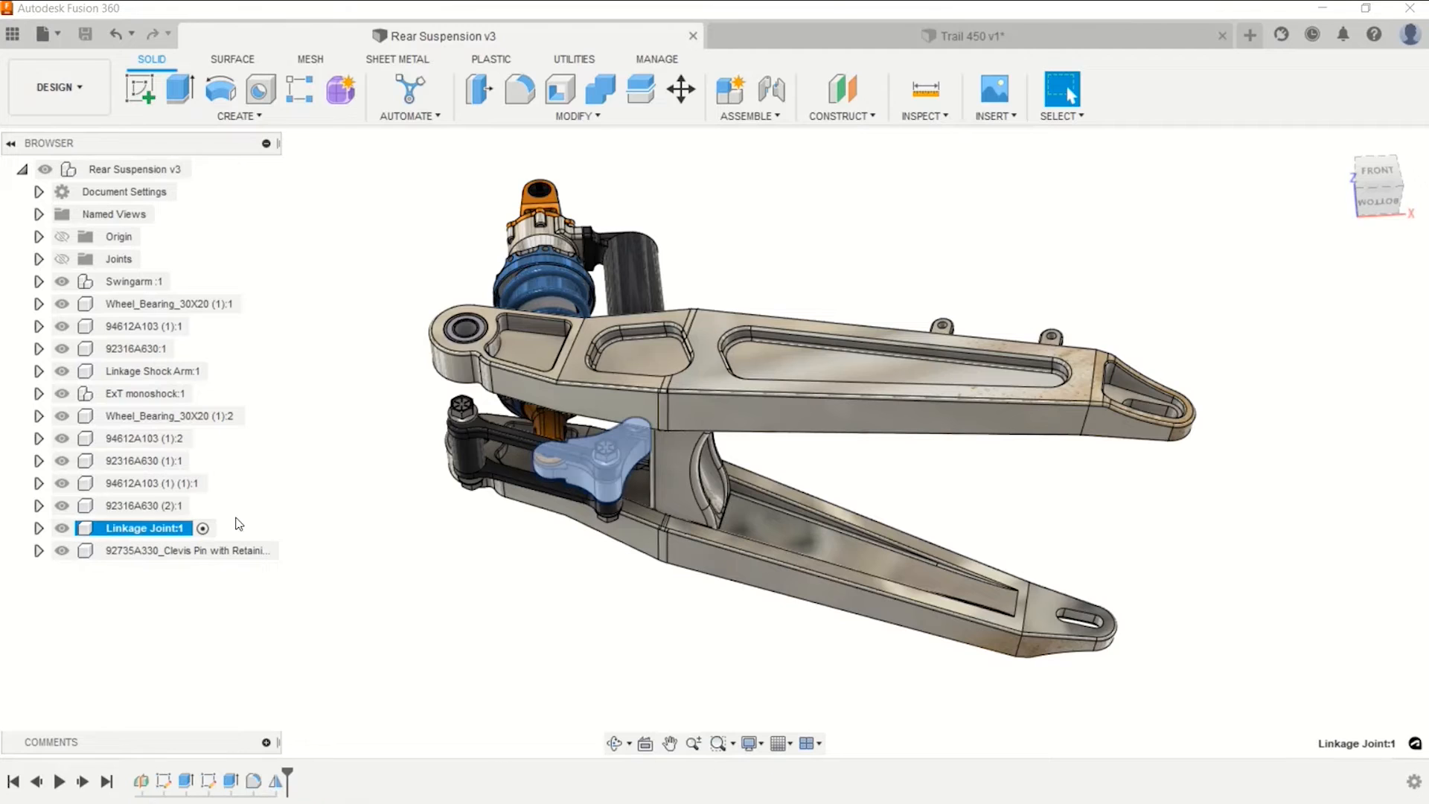
pyautogui.rightClick(165, 528)
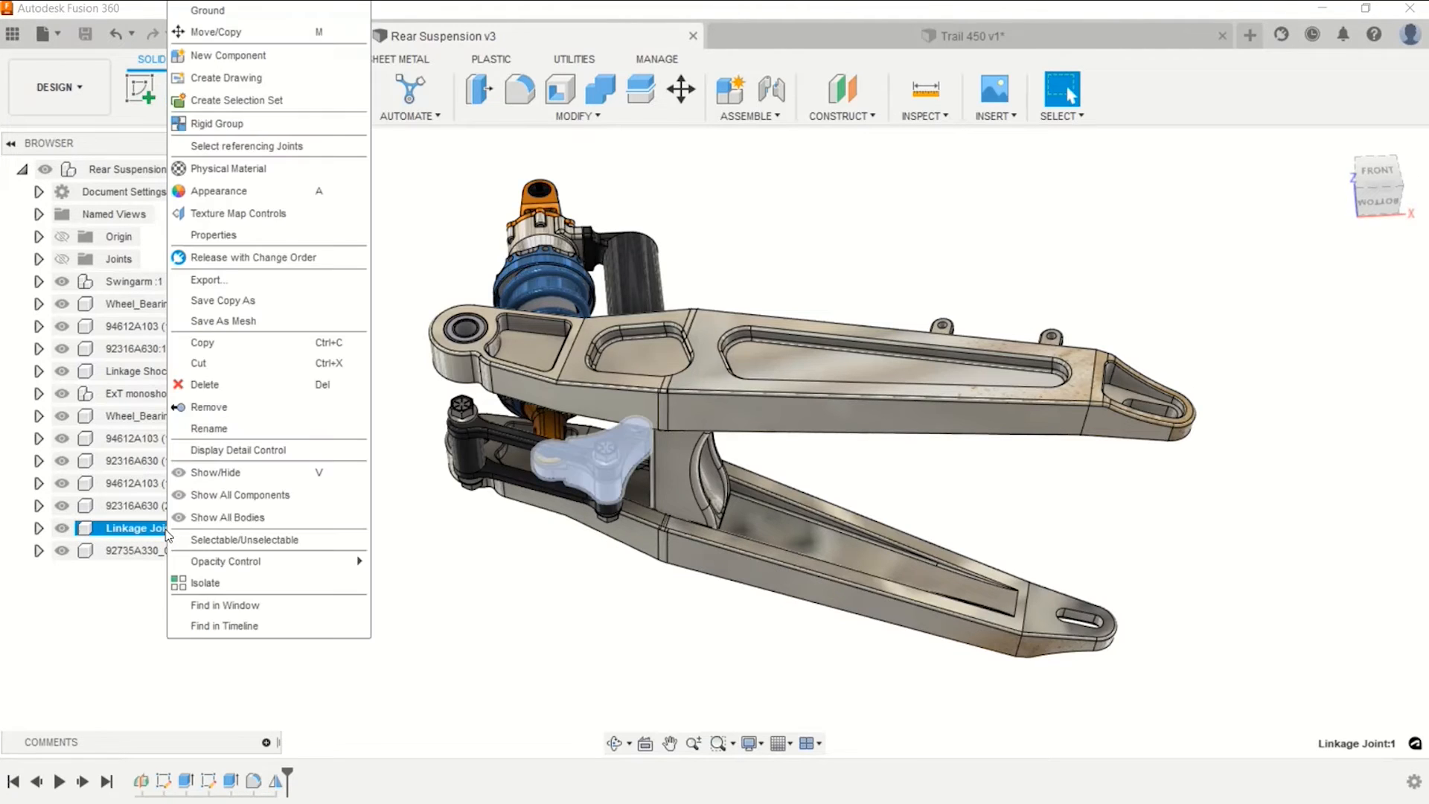
pyautogui.click(217, 585)
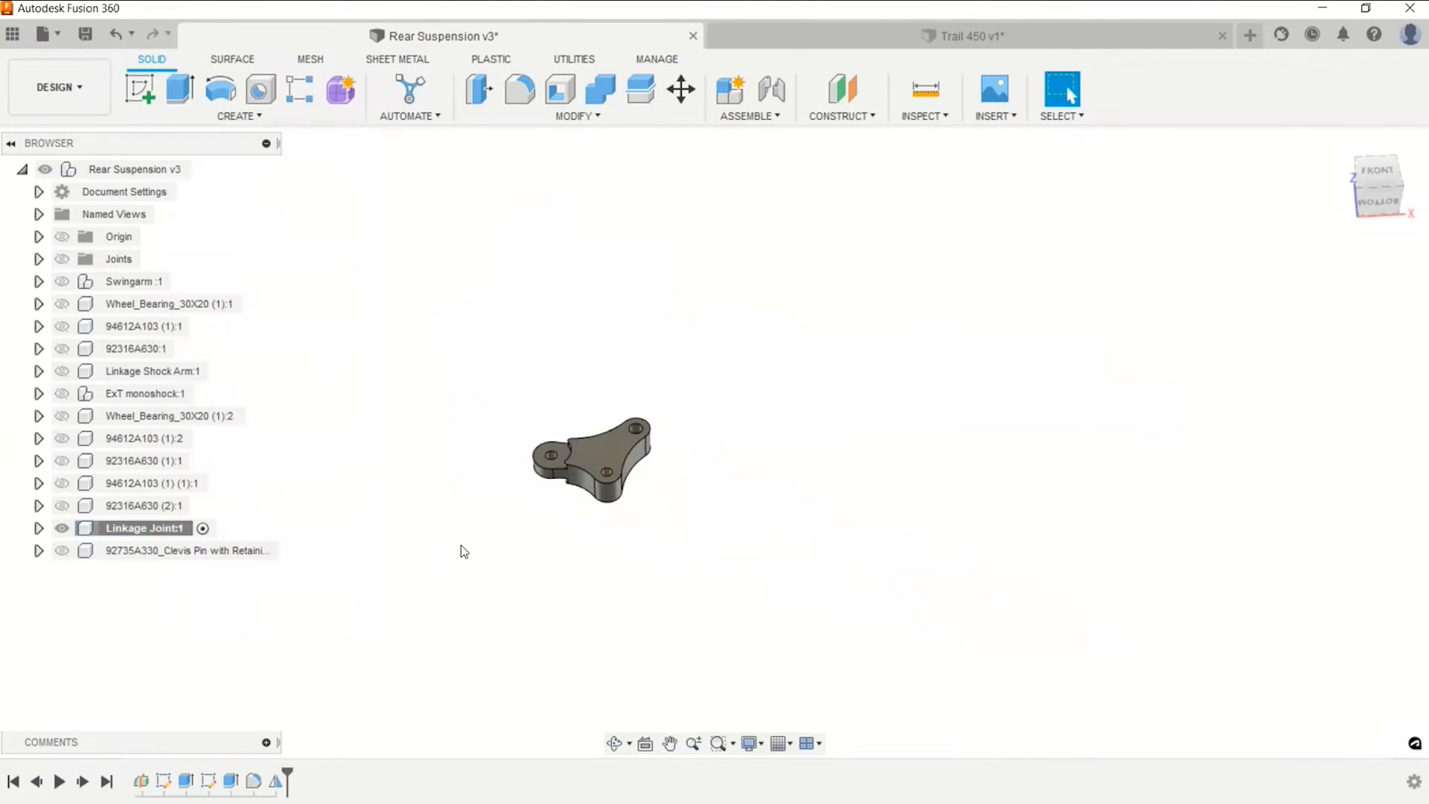
# Start a sketch on the linkage joint's large three-sided face and offset its outline inward by 3.5 mm.
pyautogui.click(615, 451)
pyautogui.click(142, 89)
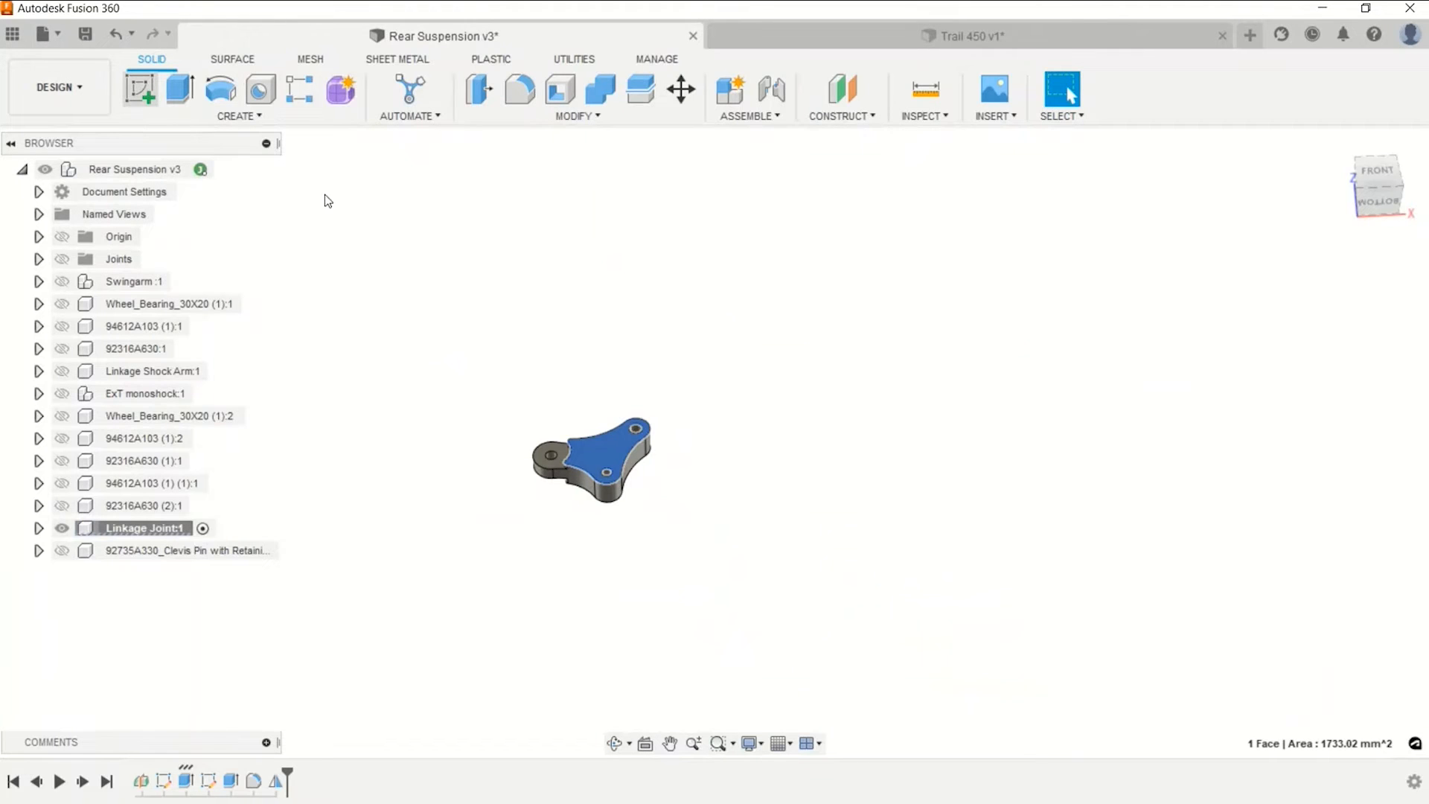
pyautogui.scroll(10, 732, 452)
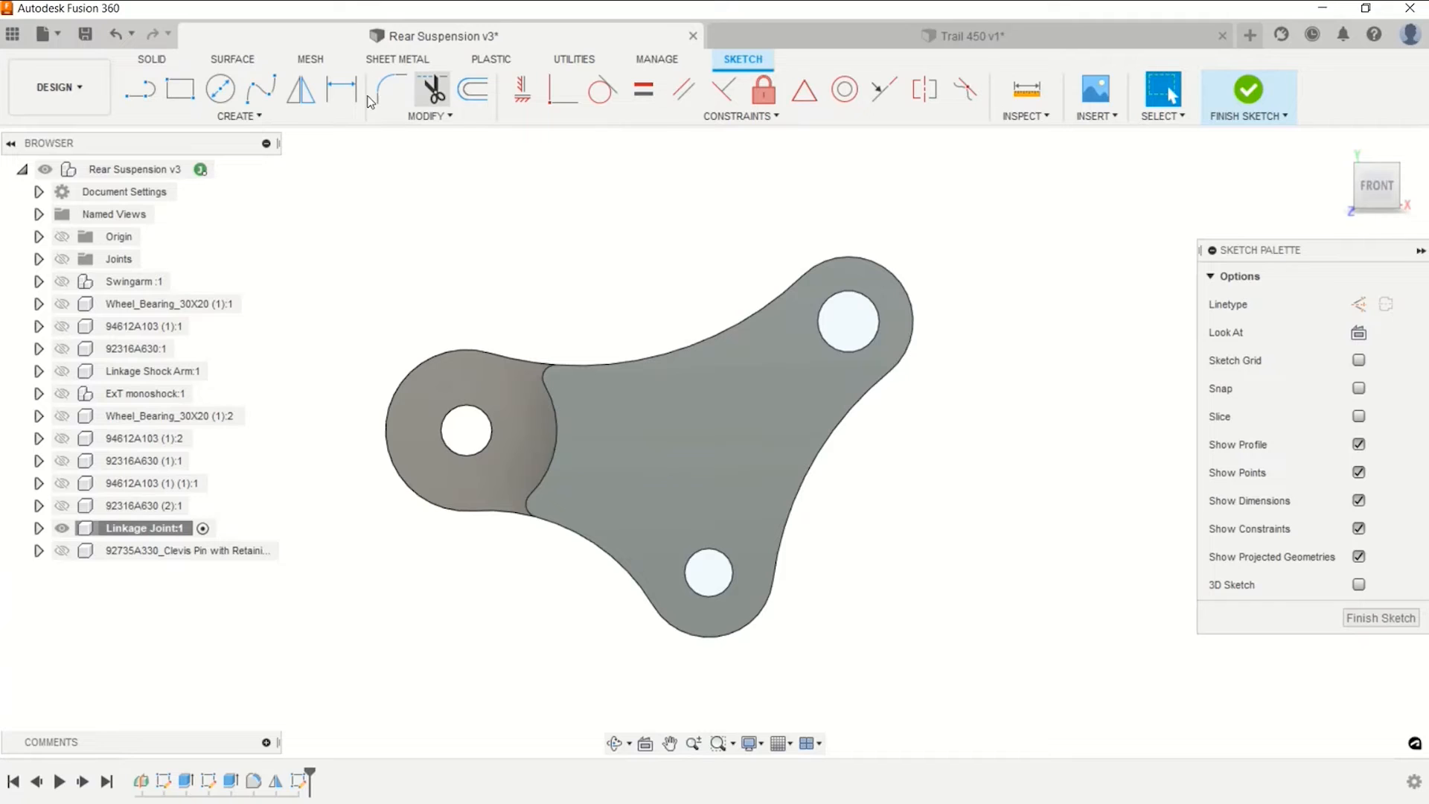
pyautogui.click(481, 90)
pyautogui.click(679, 351)
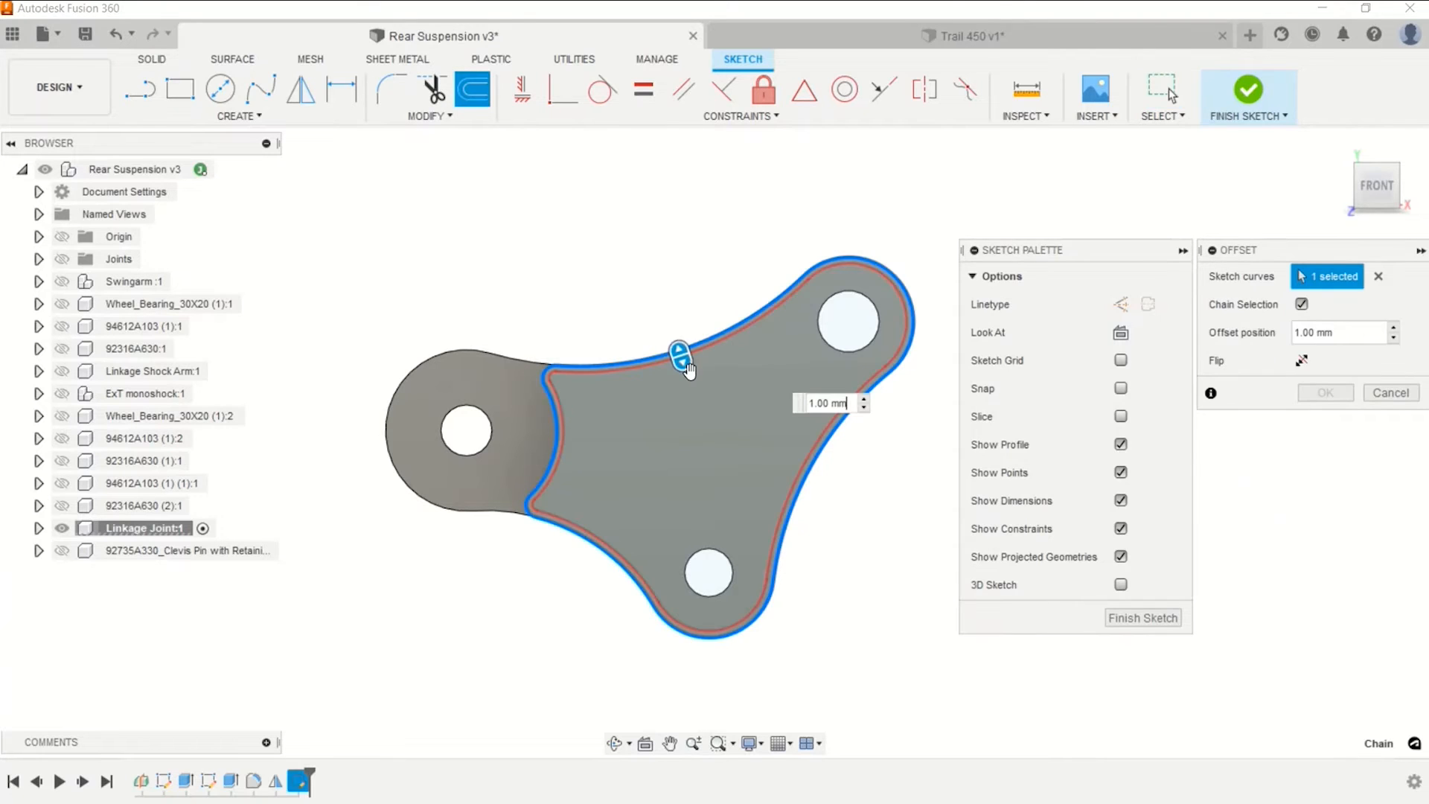
pyautogui.write('3.5')
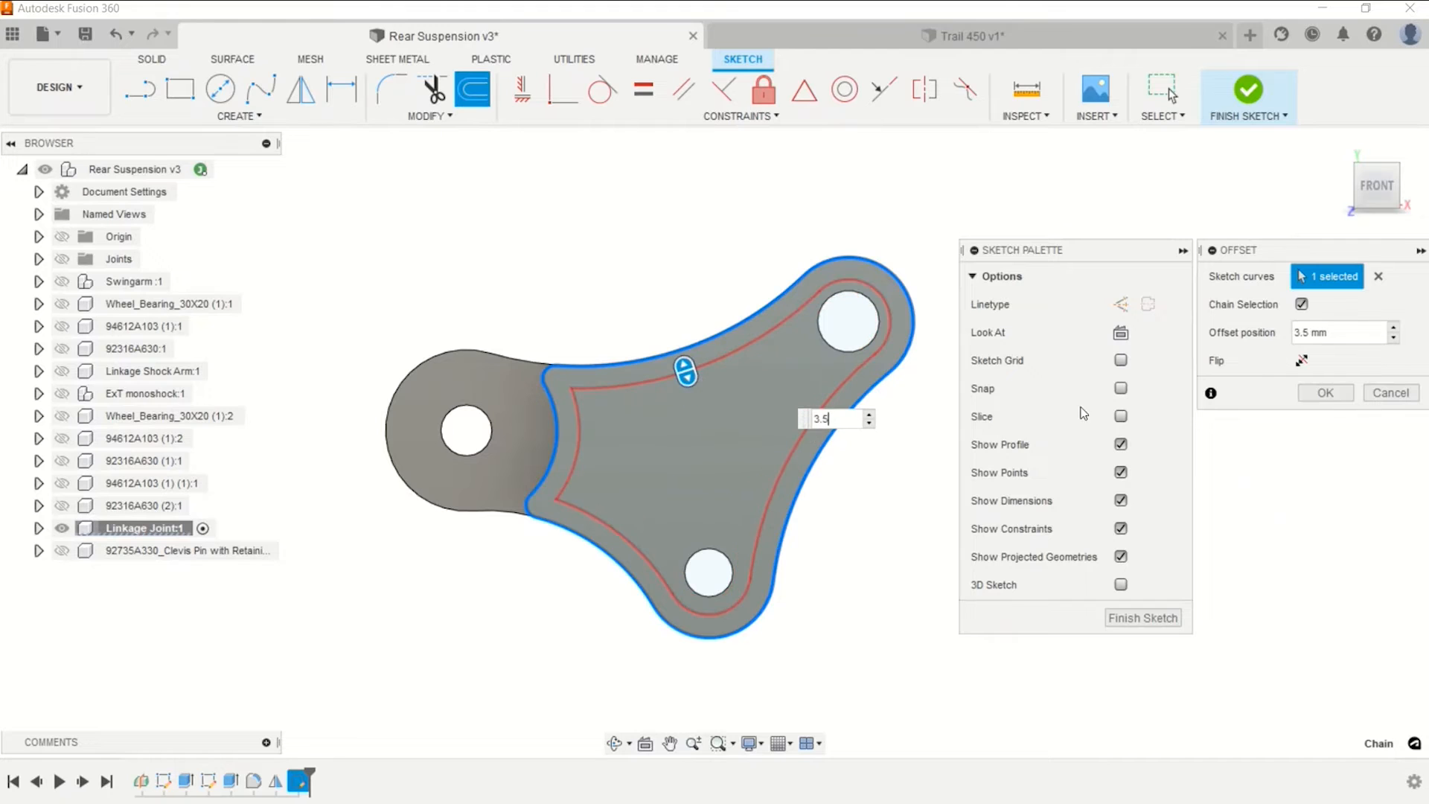
pyautogui.click(1326, 392)
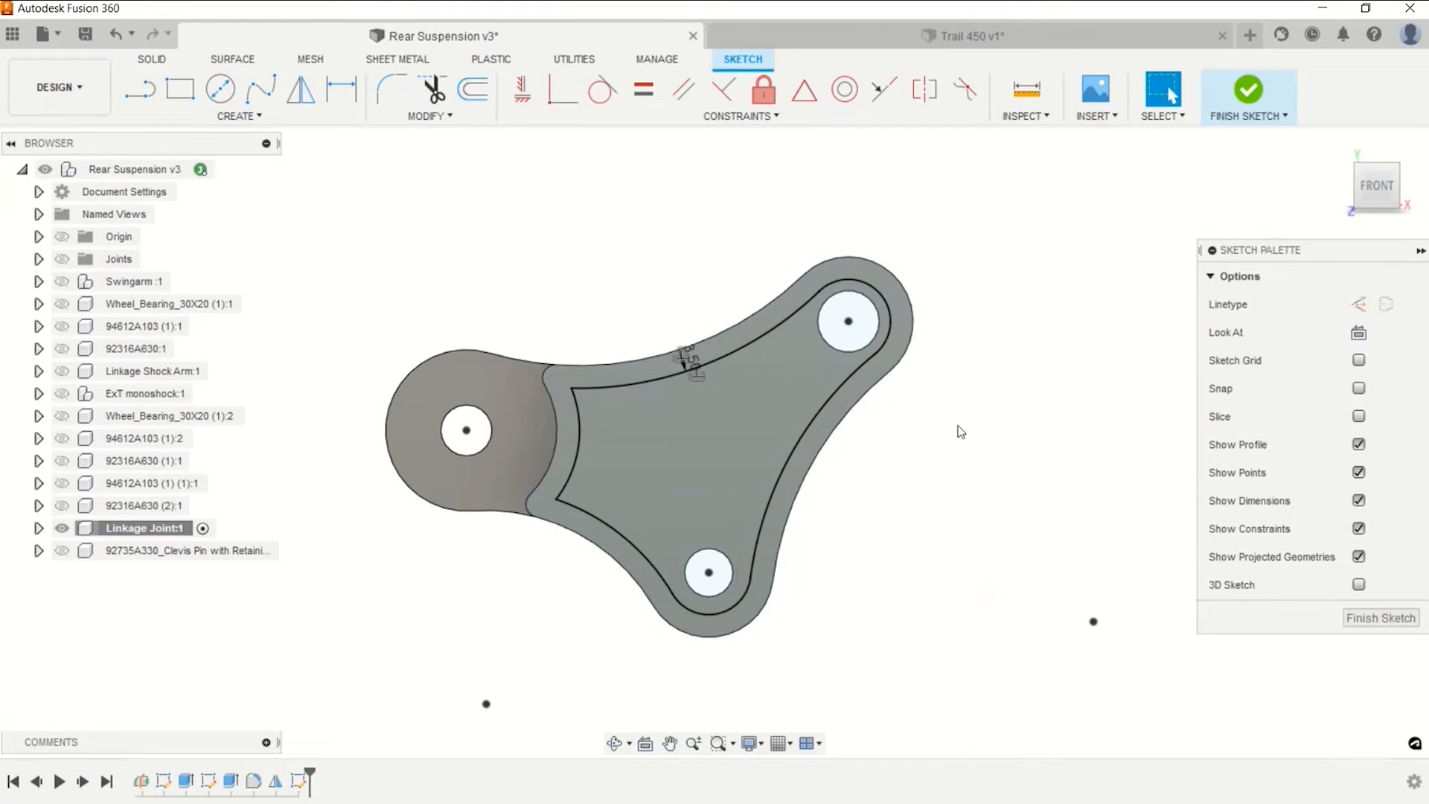
# Sketch a circle concentric with each of the face's two holes, reaching out to the offset outline, and finish the sketch.
pyautogui.click(221, 89)
pyautogui.click(849, 322)
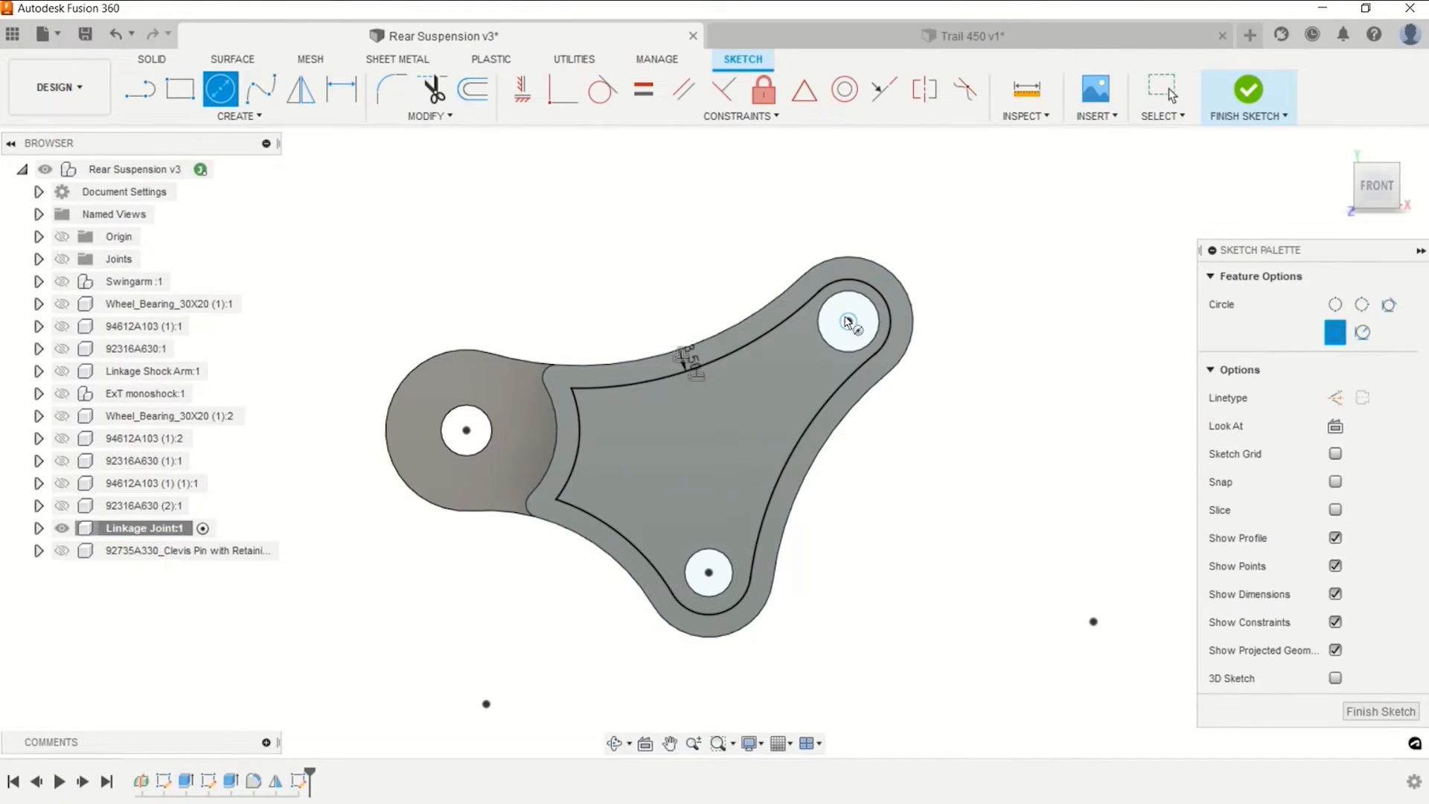
pyautogui.click(875, 354)
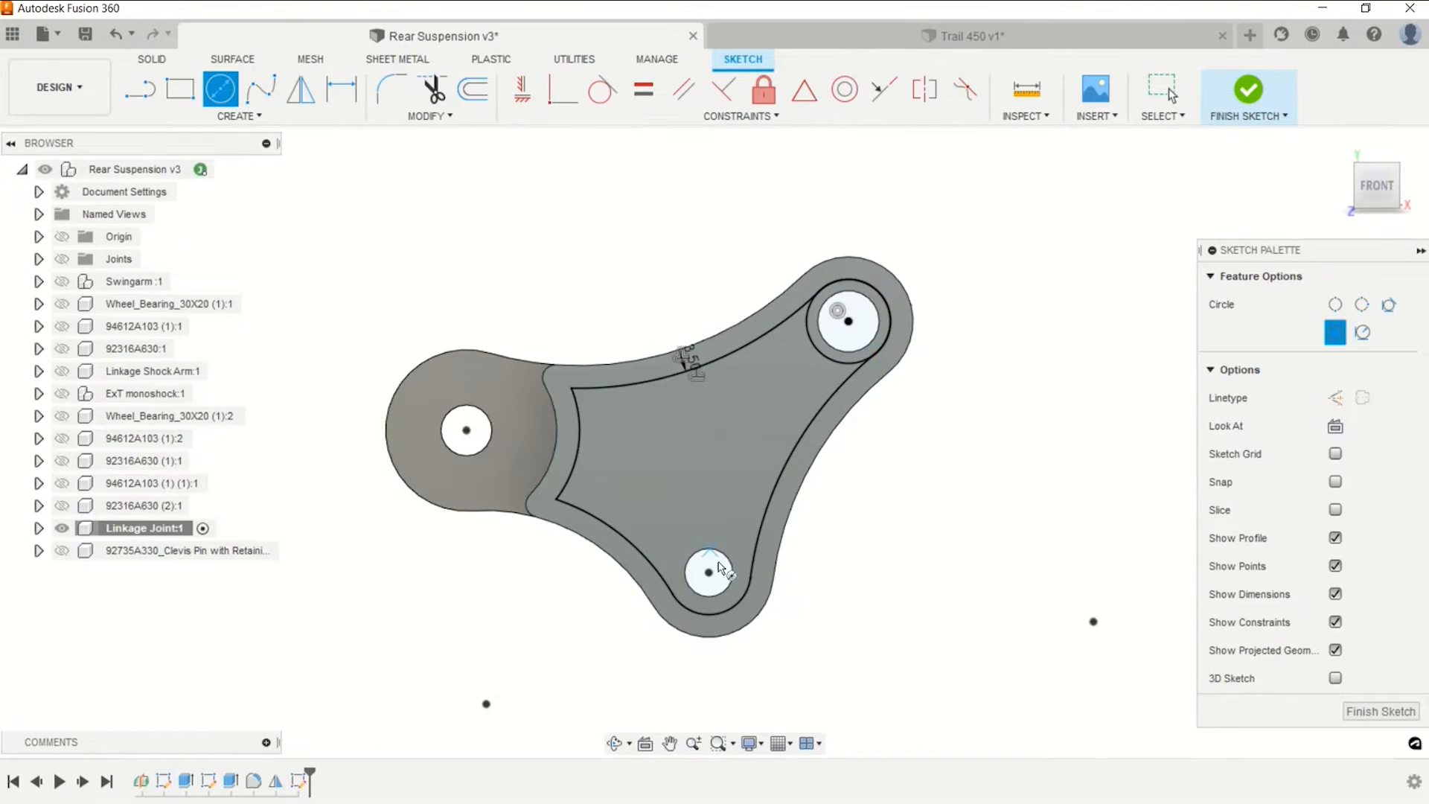
pyautogui.click(709, 573)
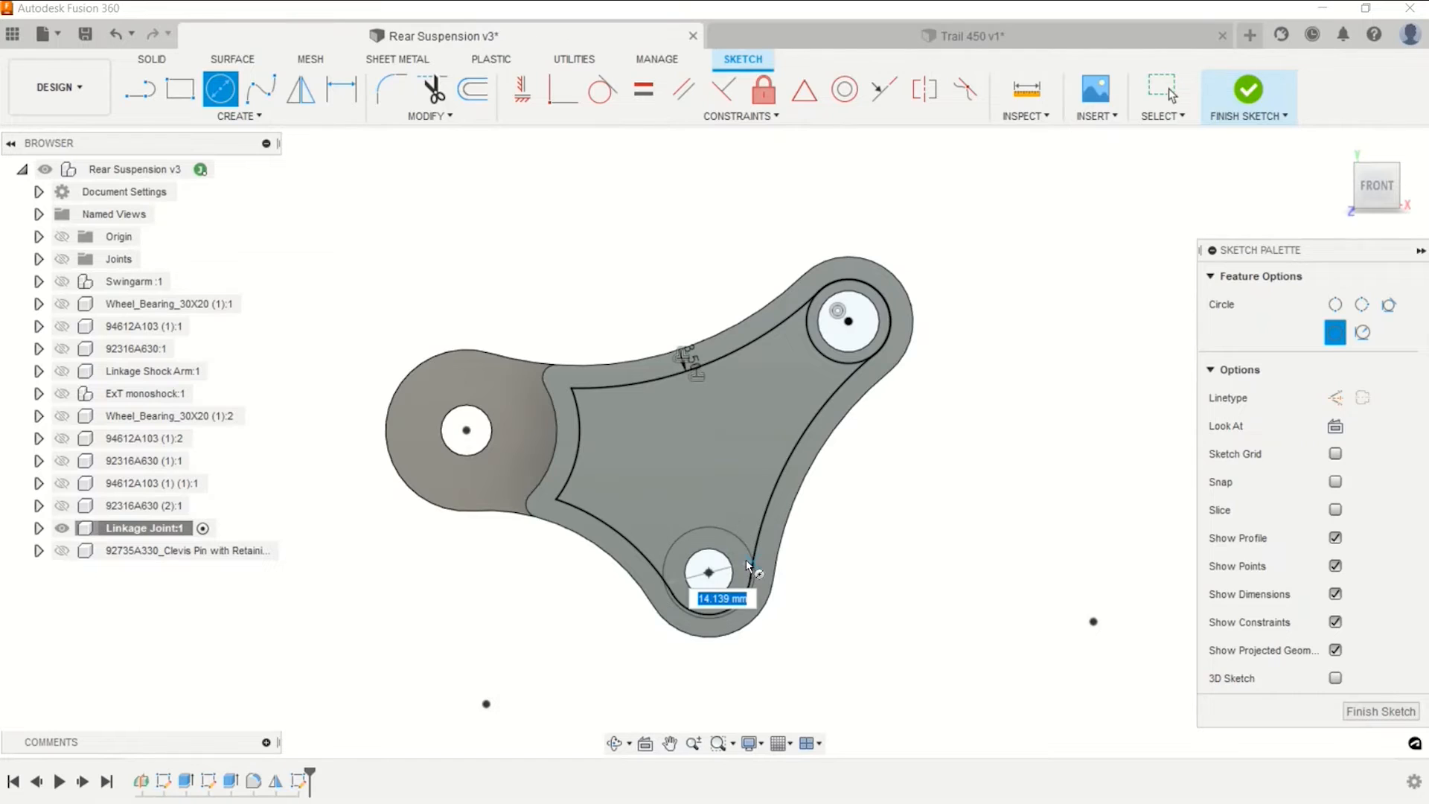
pyautogui.press('Return')
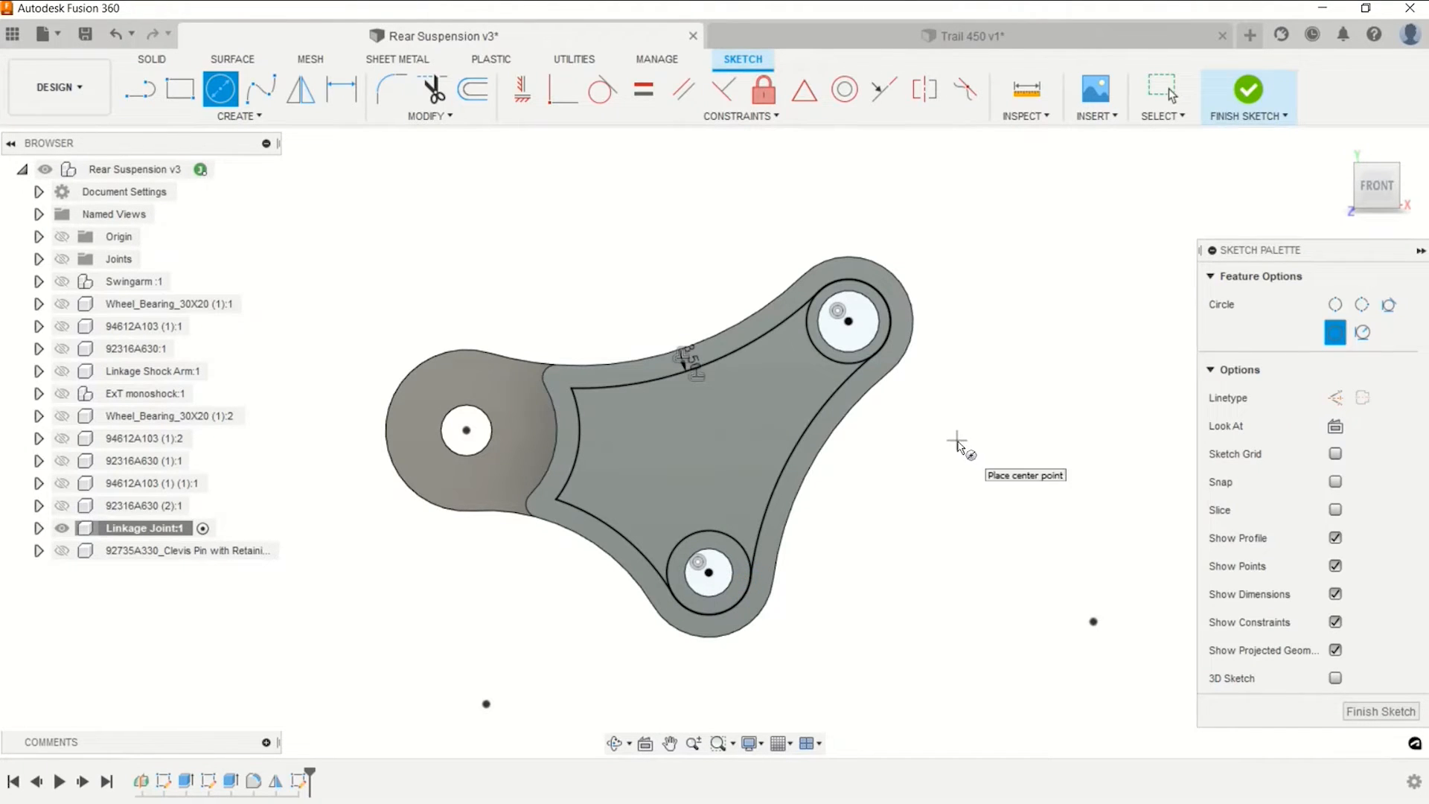
pyautogui.press('Escape')
pyautogui.click(1230, 111)
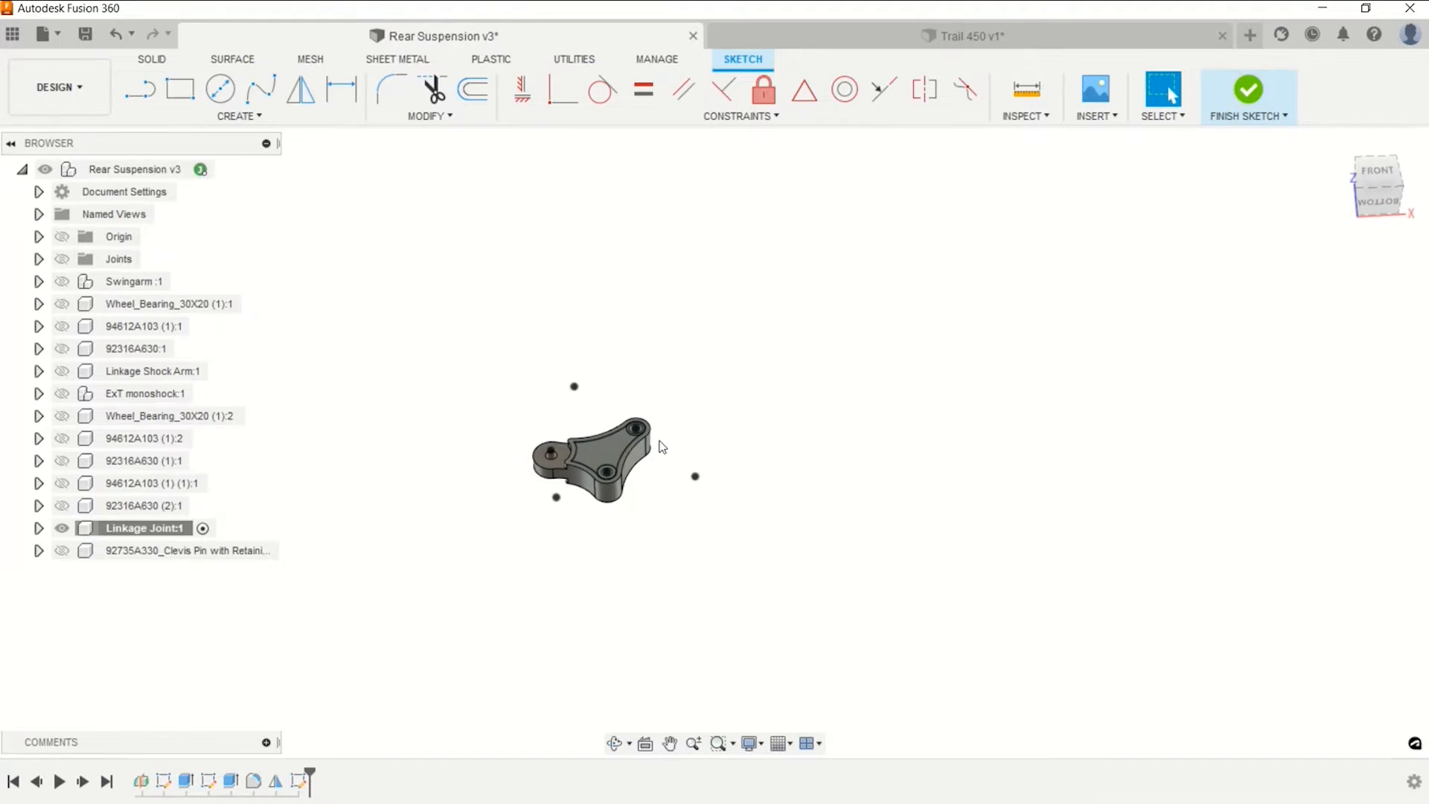
# Extrude the inner profile by -7 mm as a cut to pocket the linkage joint's face.
pyautogui.click(180, 90)
pyautogui.click(641, 439)
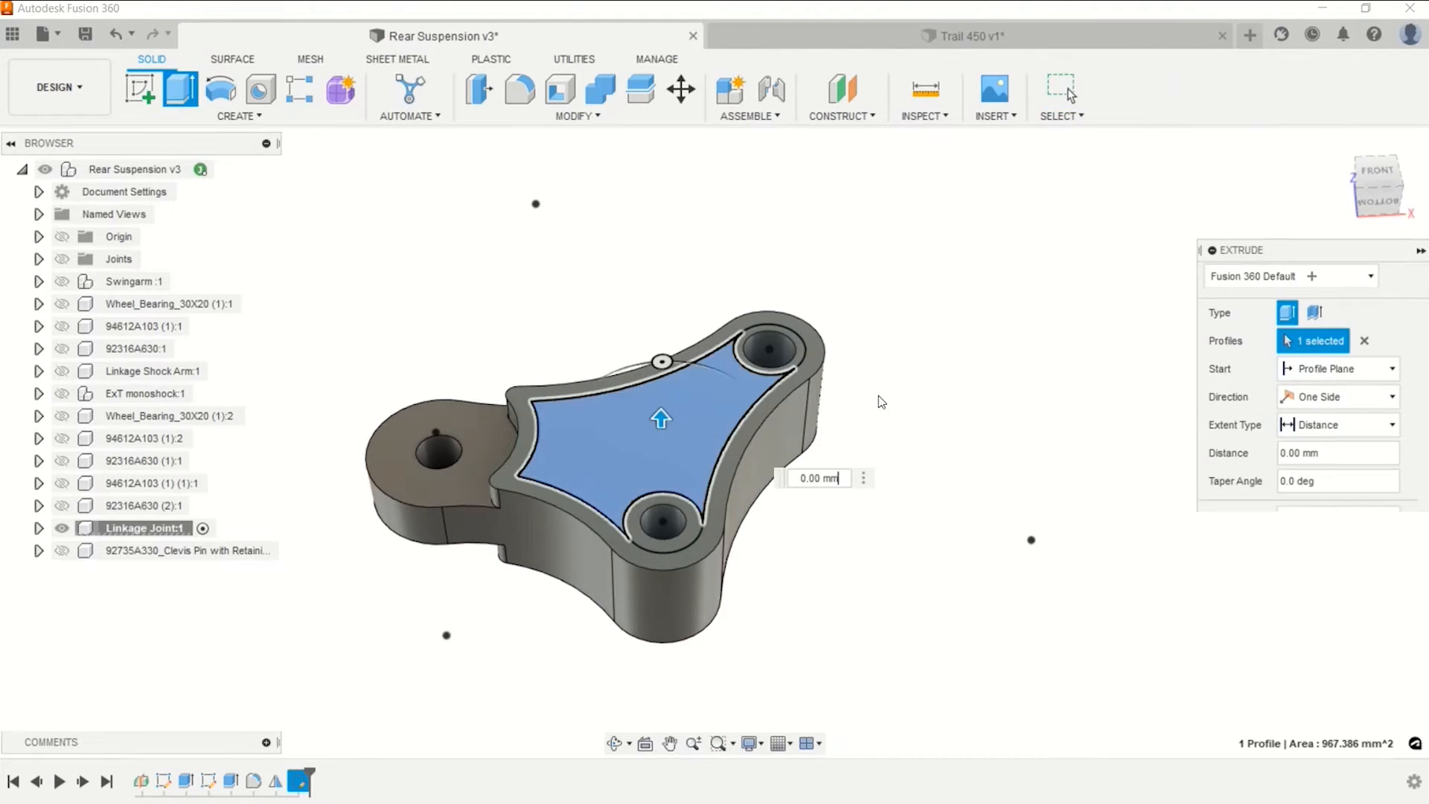
pyautogui.moveTo(661, 417); pyautogui.dragTo(664, 445)
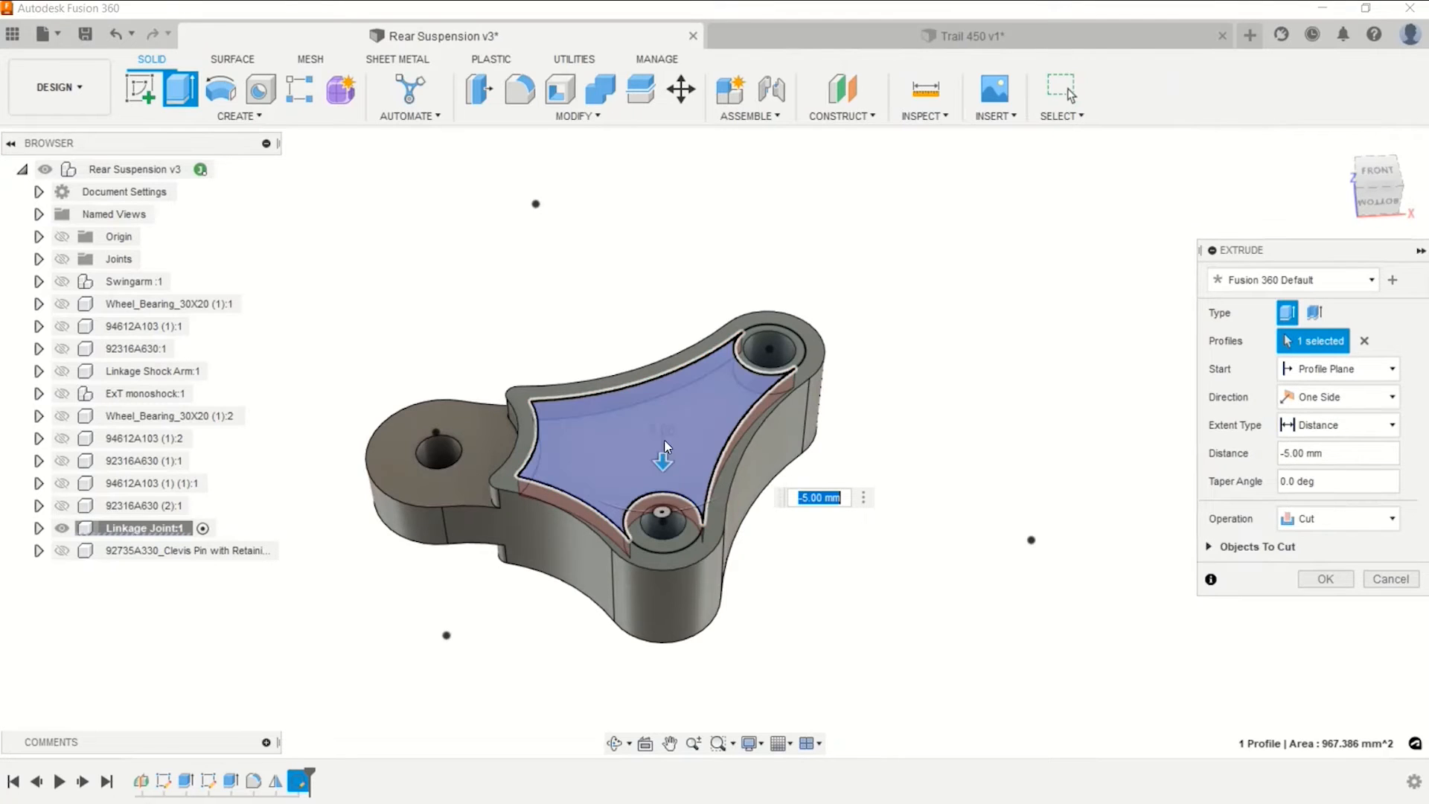
pyautogui.write('-7')
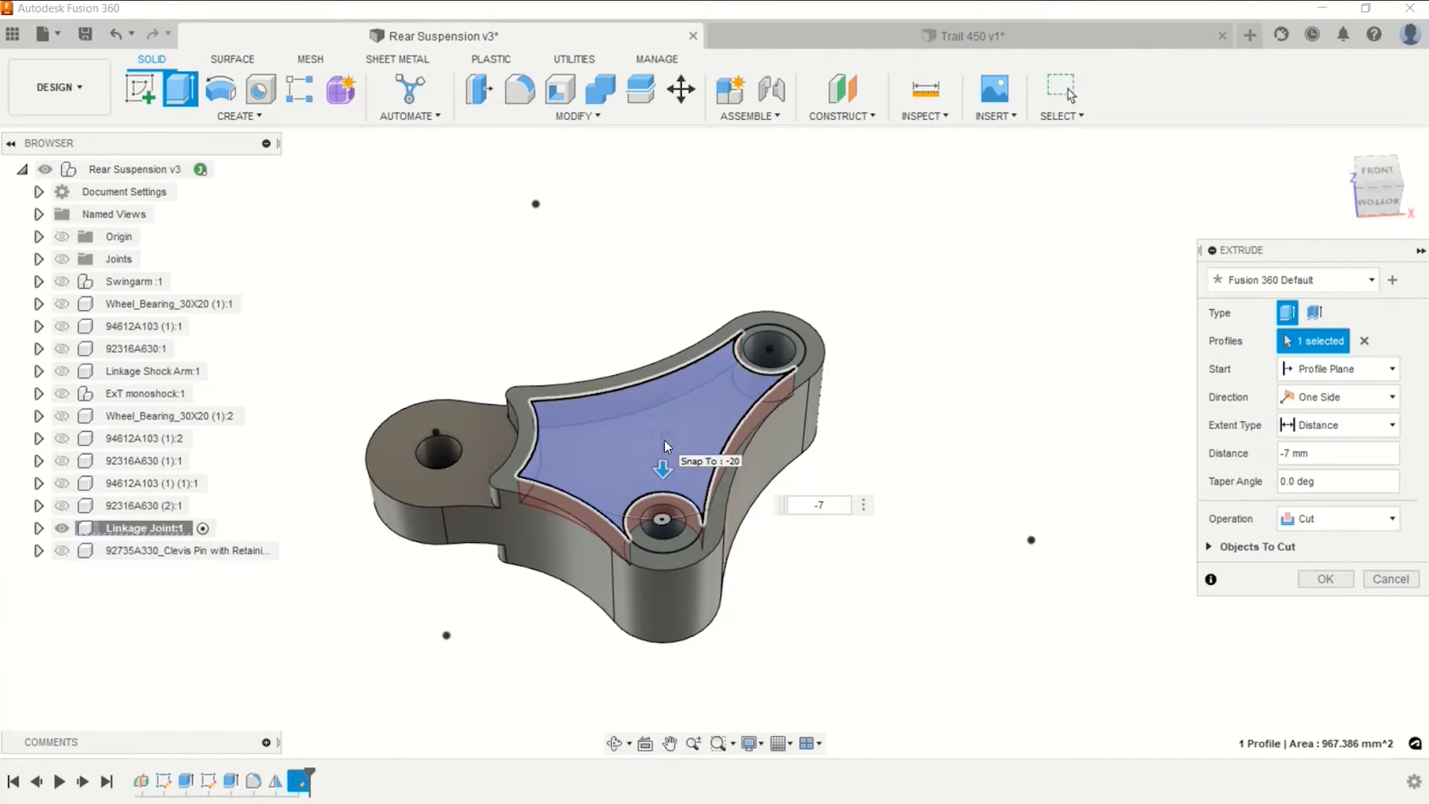
pyautogui.press('Return')
pyautogui.click(1325, 579)
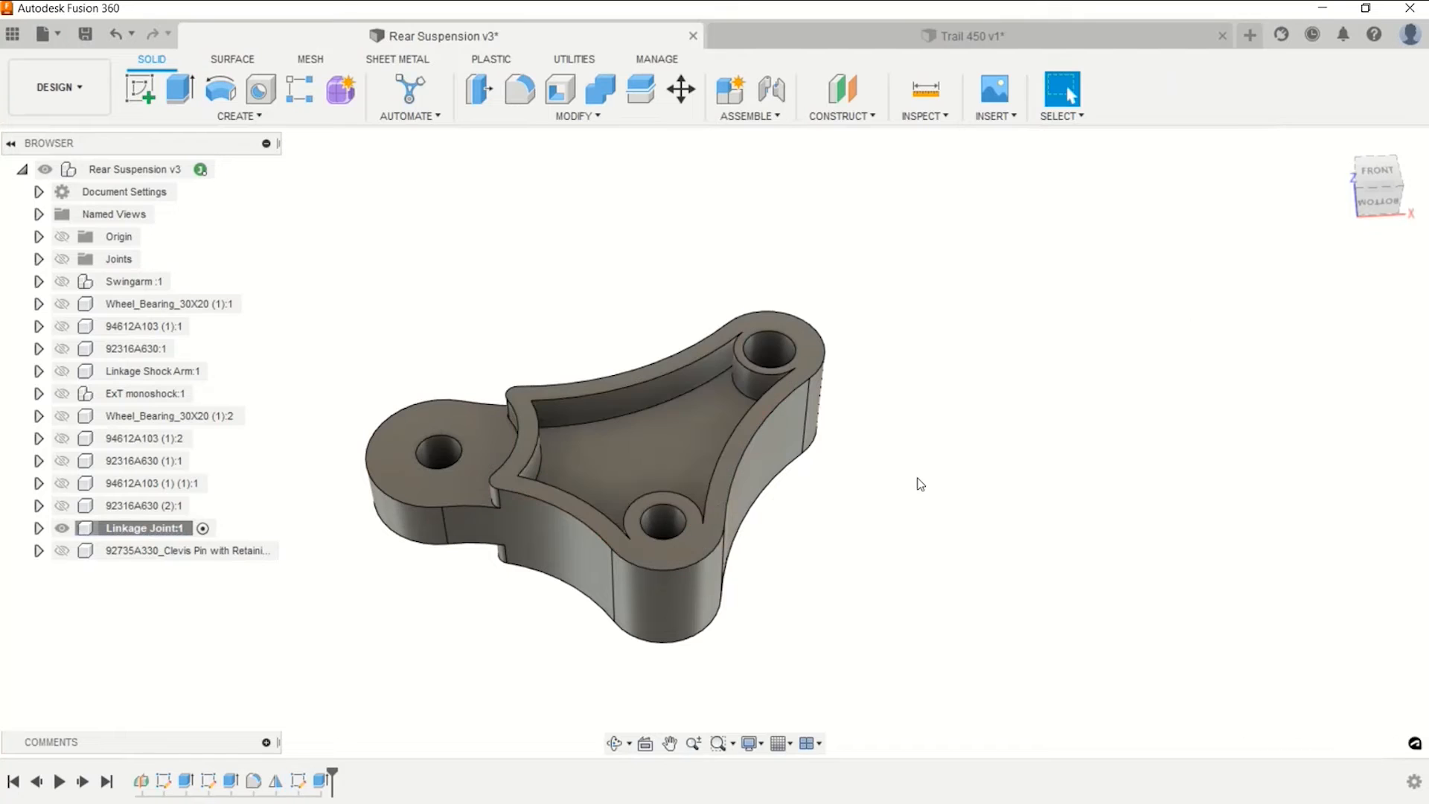
pyautogui.press('Escape')
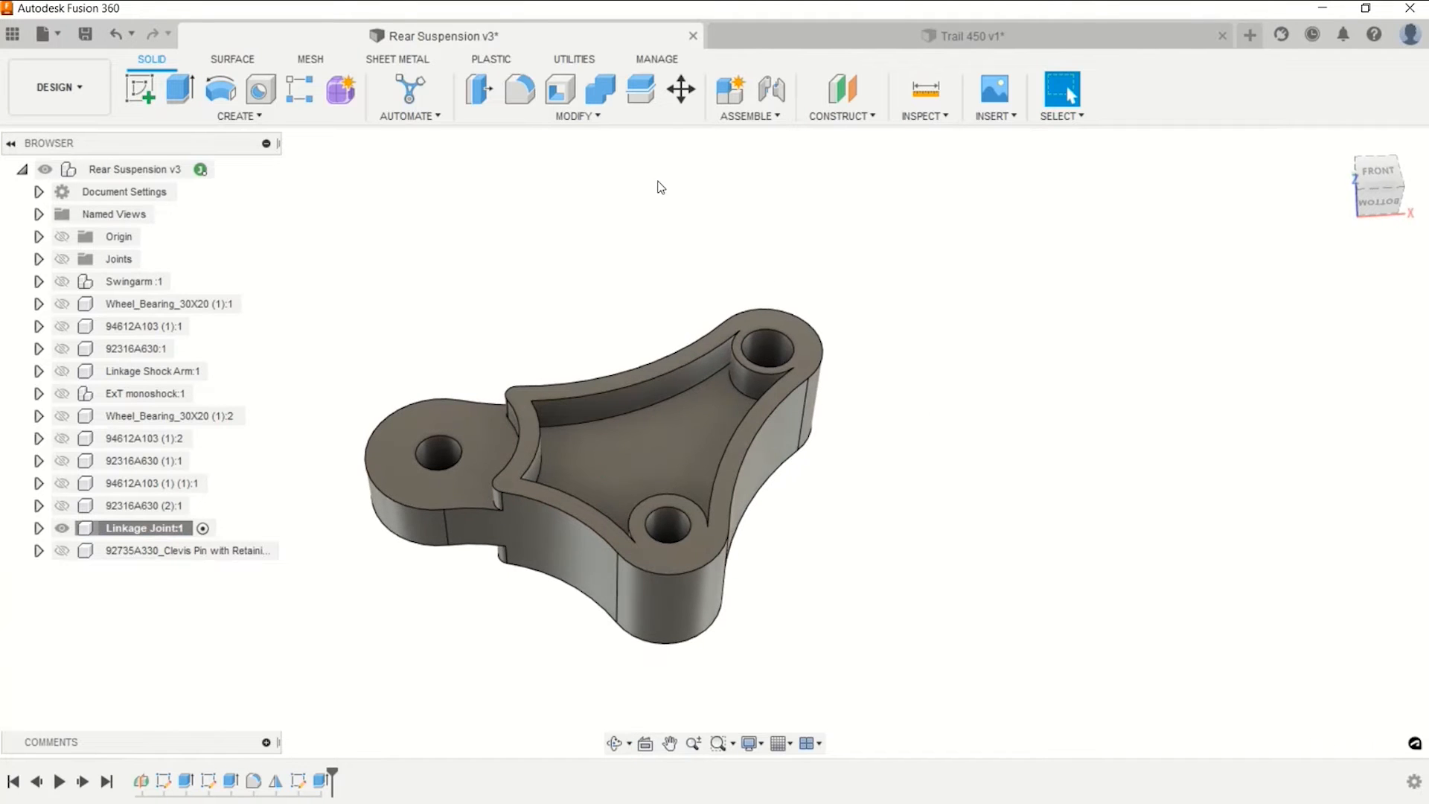
pyautogui.click(527, 95)
pyautogui.scroll(3, 574, 318)
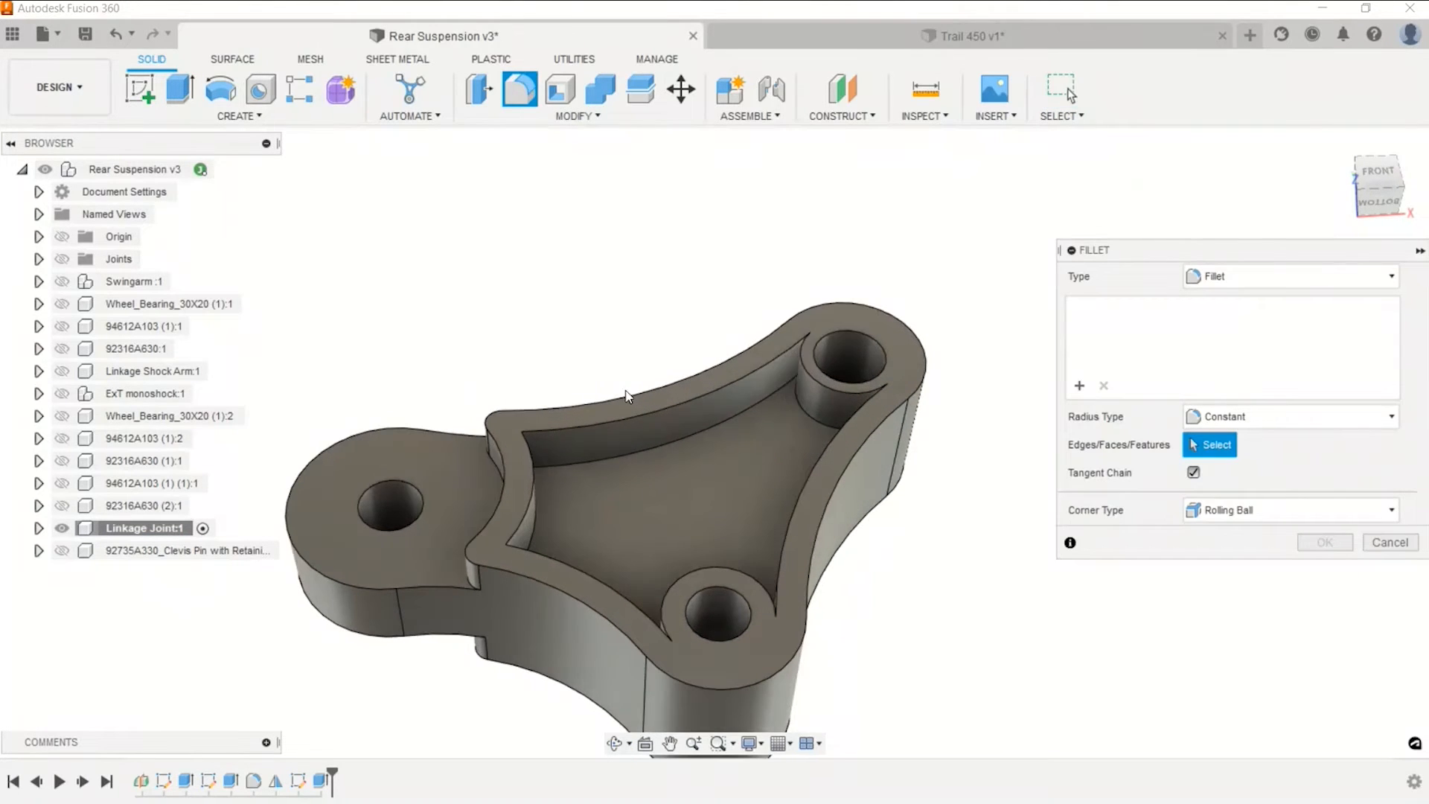
pyautogui.click(524, 449)
pyautogui.press('Escape')
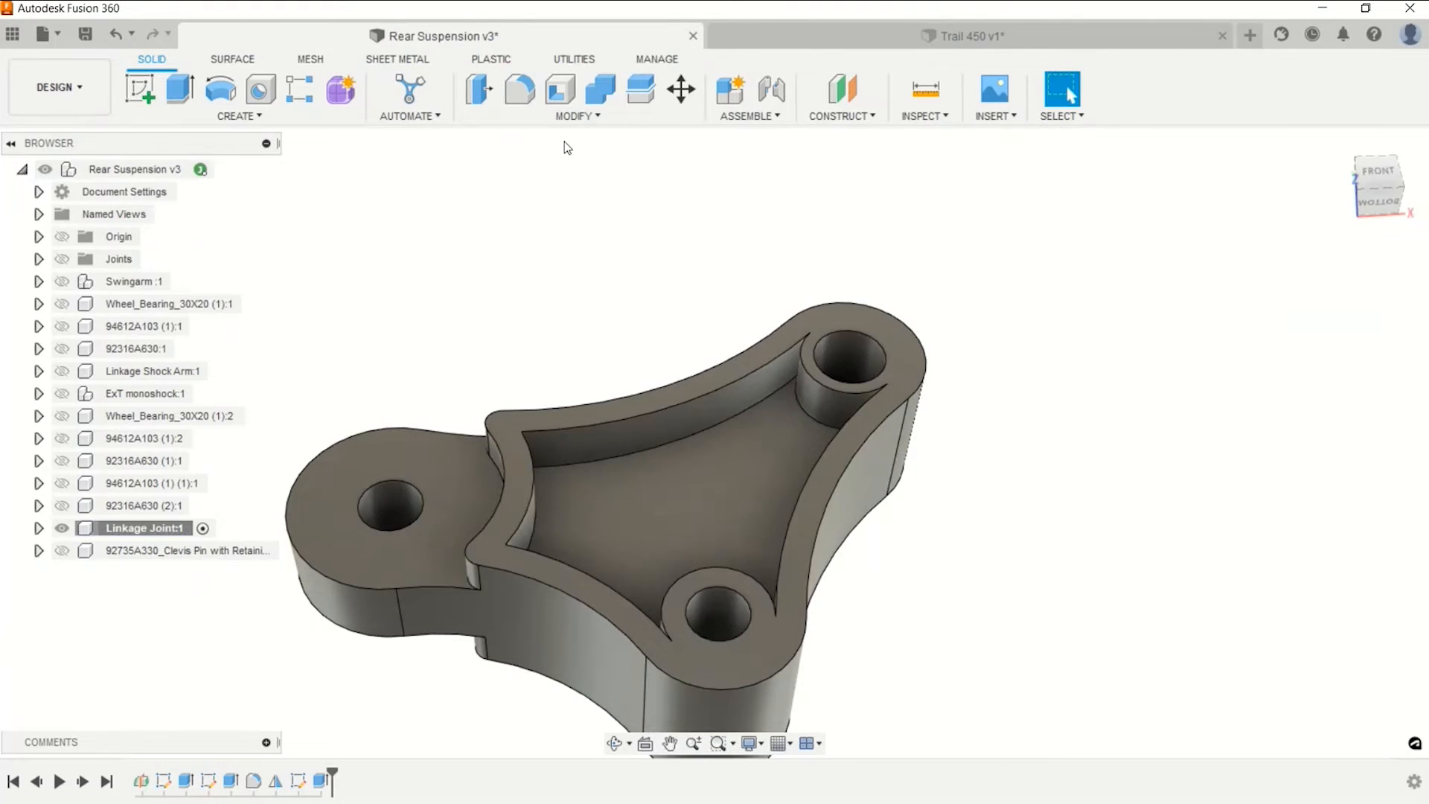
# Fillet the six vertical corner edges of the linkage joint's pocket with a 0.125 in radius.
pyautogui.click(524, 96)
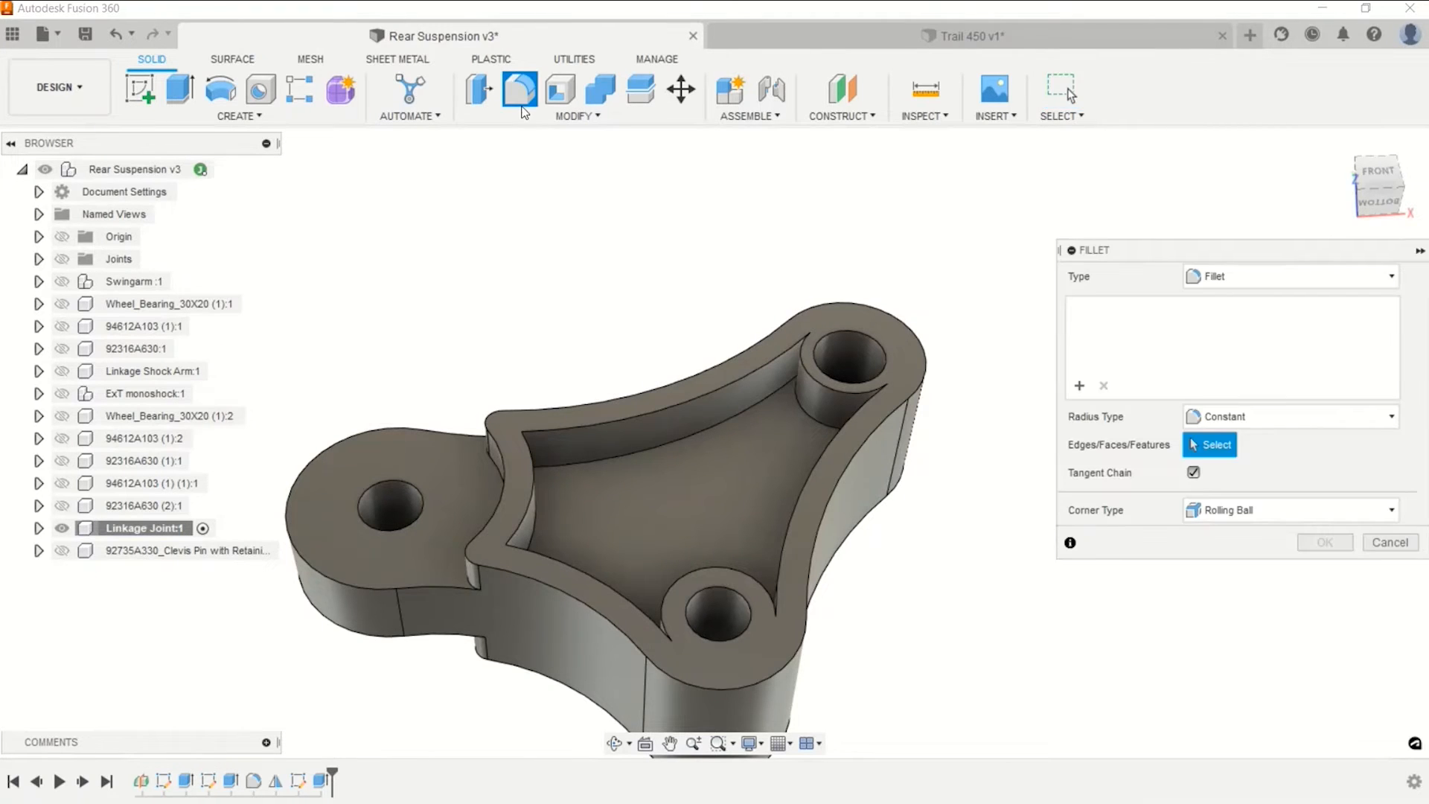
pyautogui.click(516, 475)
pyautogui.click(506, 554)
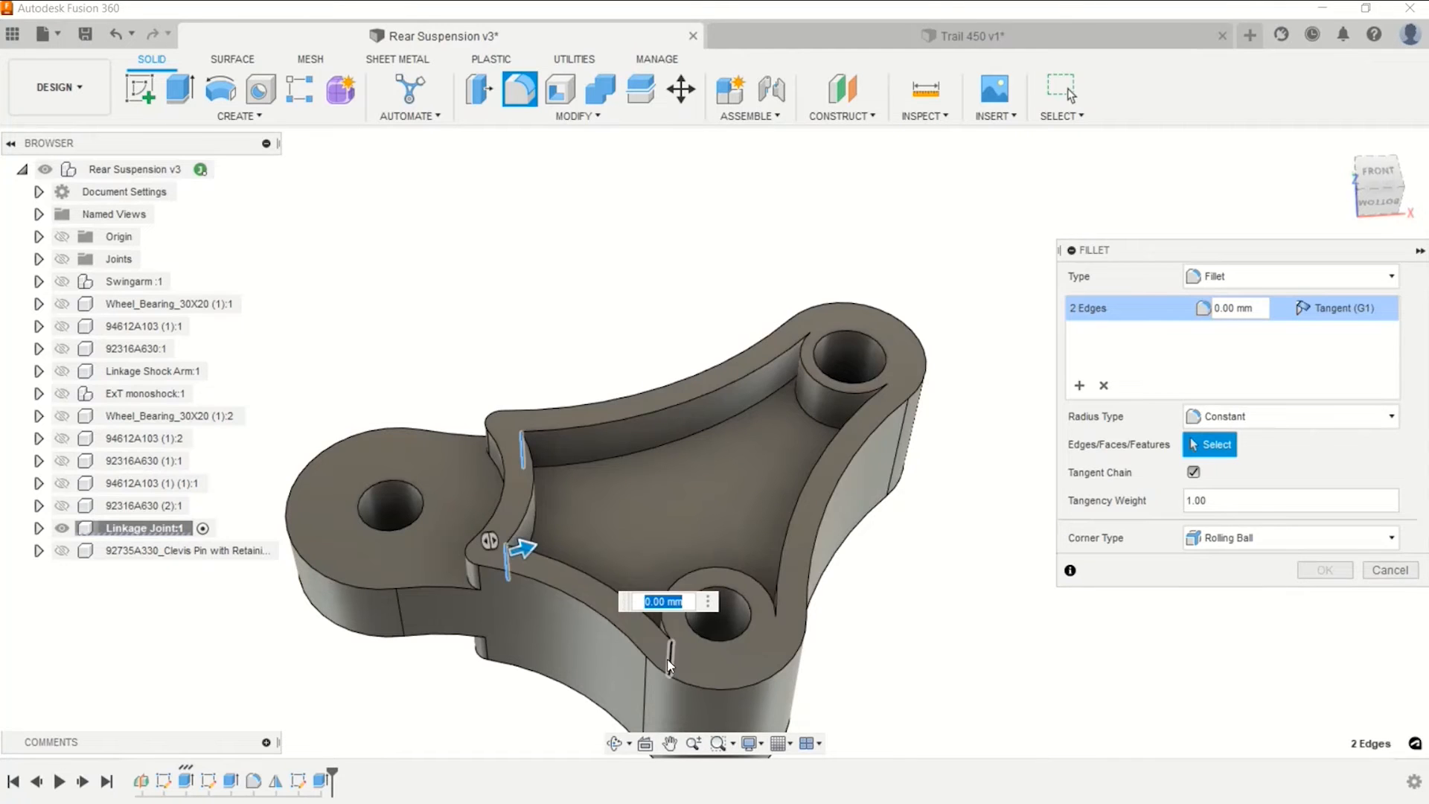
pyautogui.click(673, 649)
pyautogui.click(775, 631)
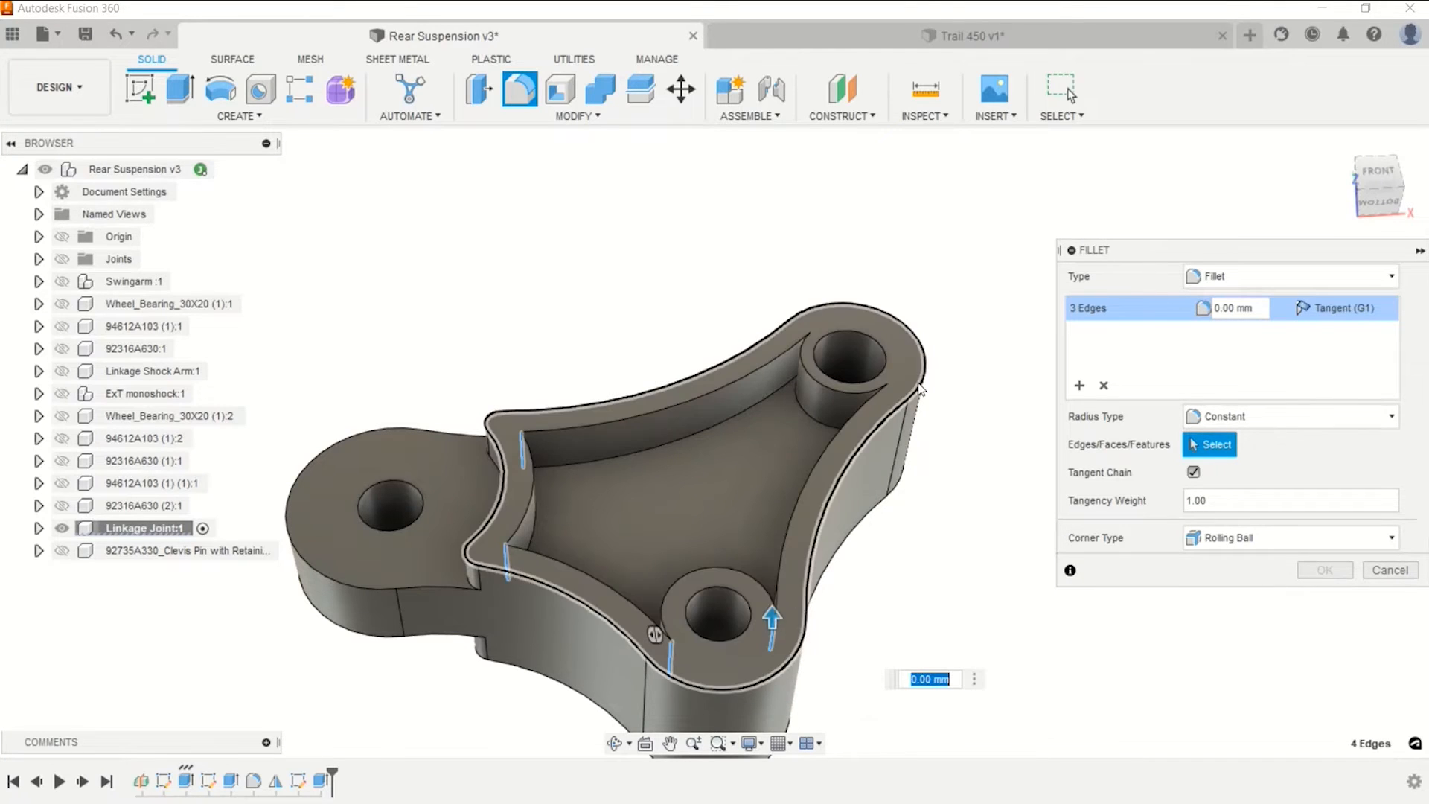
pyautogui.click(888, 402)
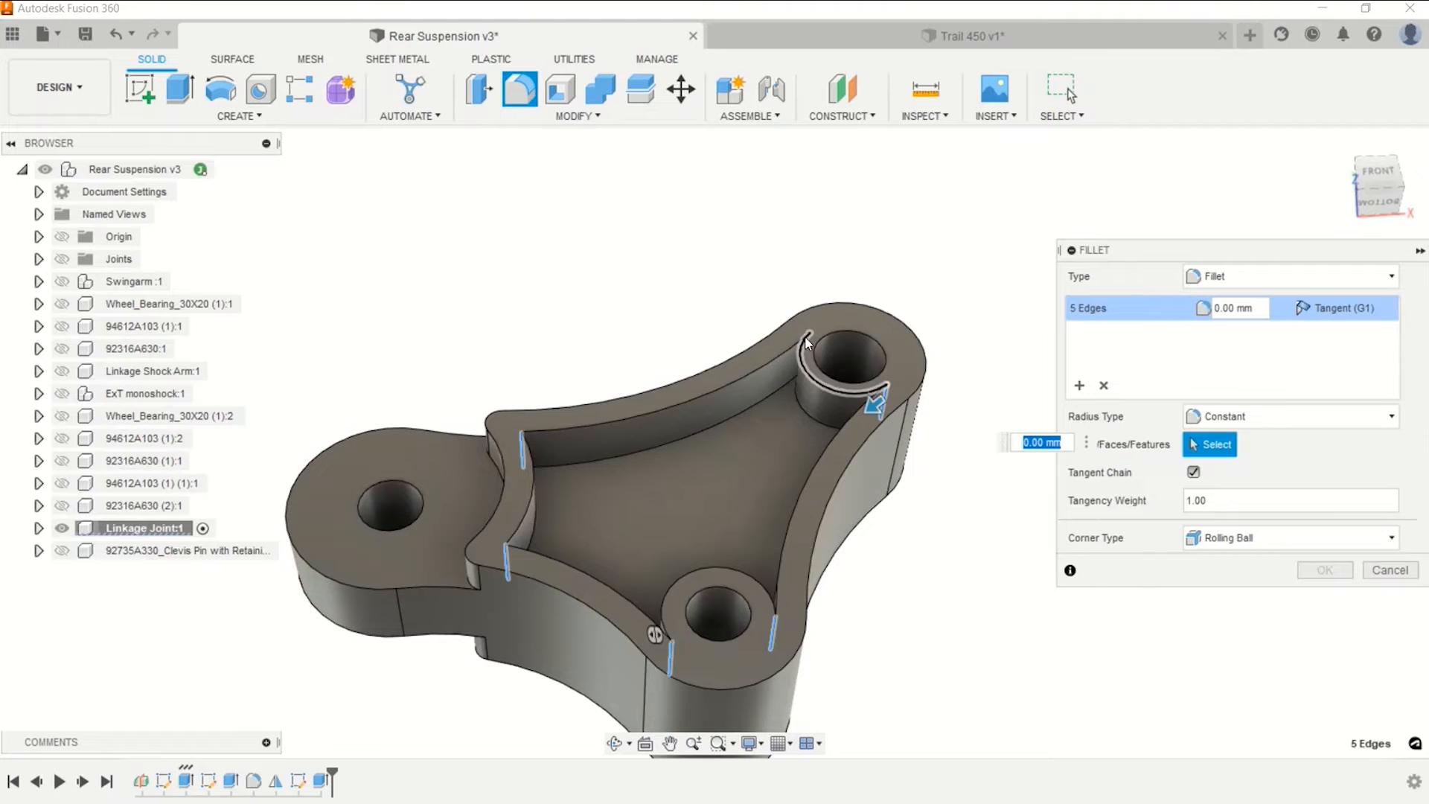
pyautogui.scroll(5, 816, 351)
pyautogui.scroll(5, 816, 342)
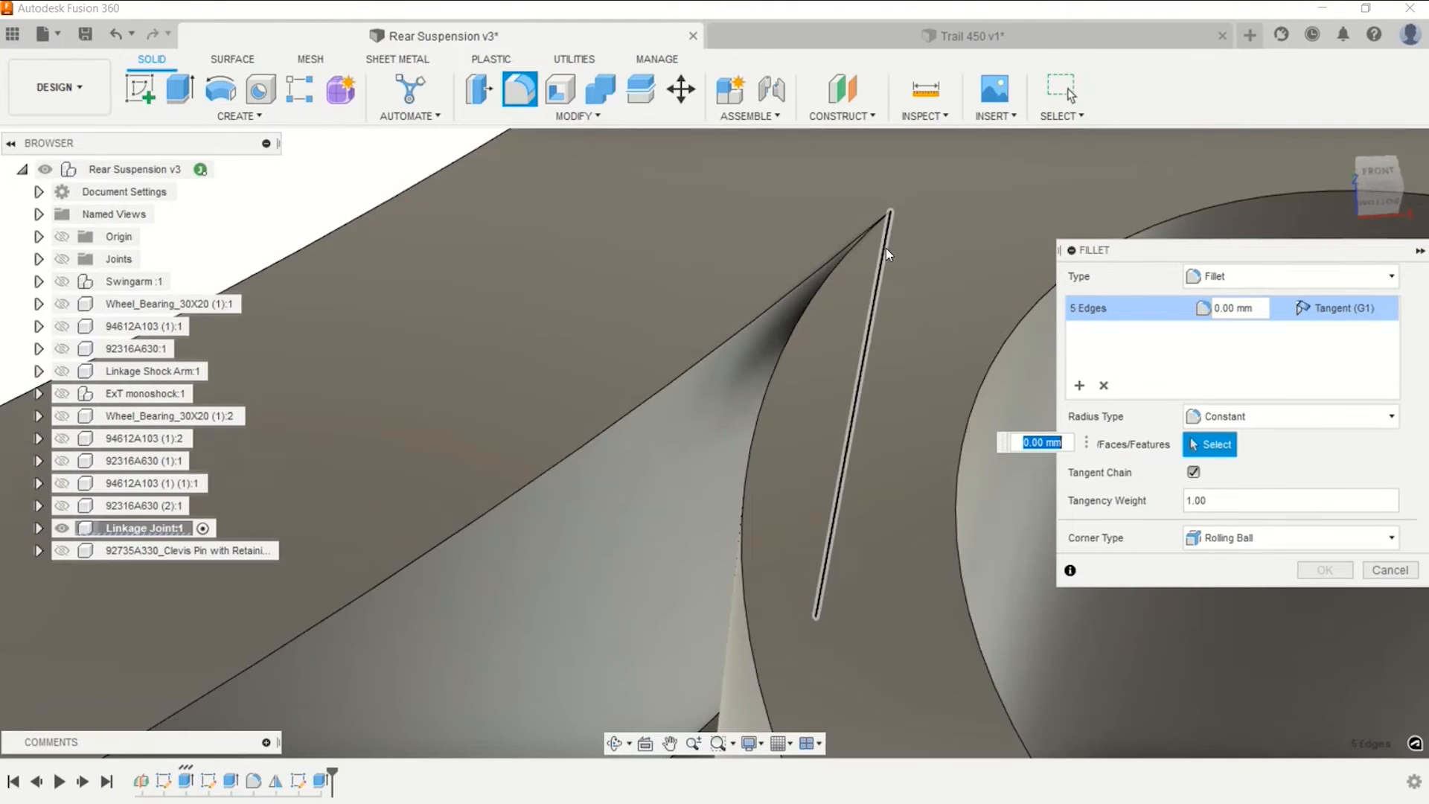
pyautogui.click(886, 248)
pyautogui.scroll(-10, 864, 329)
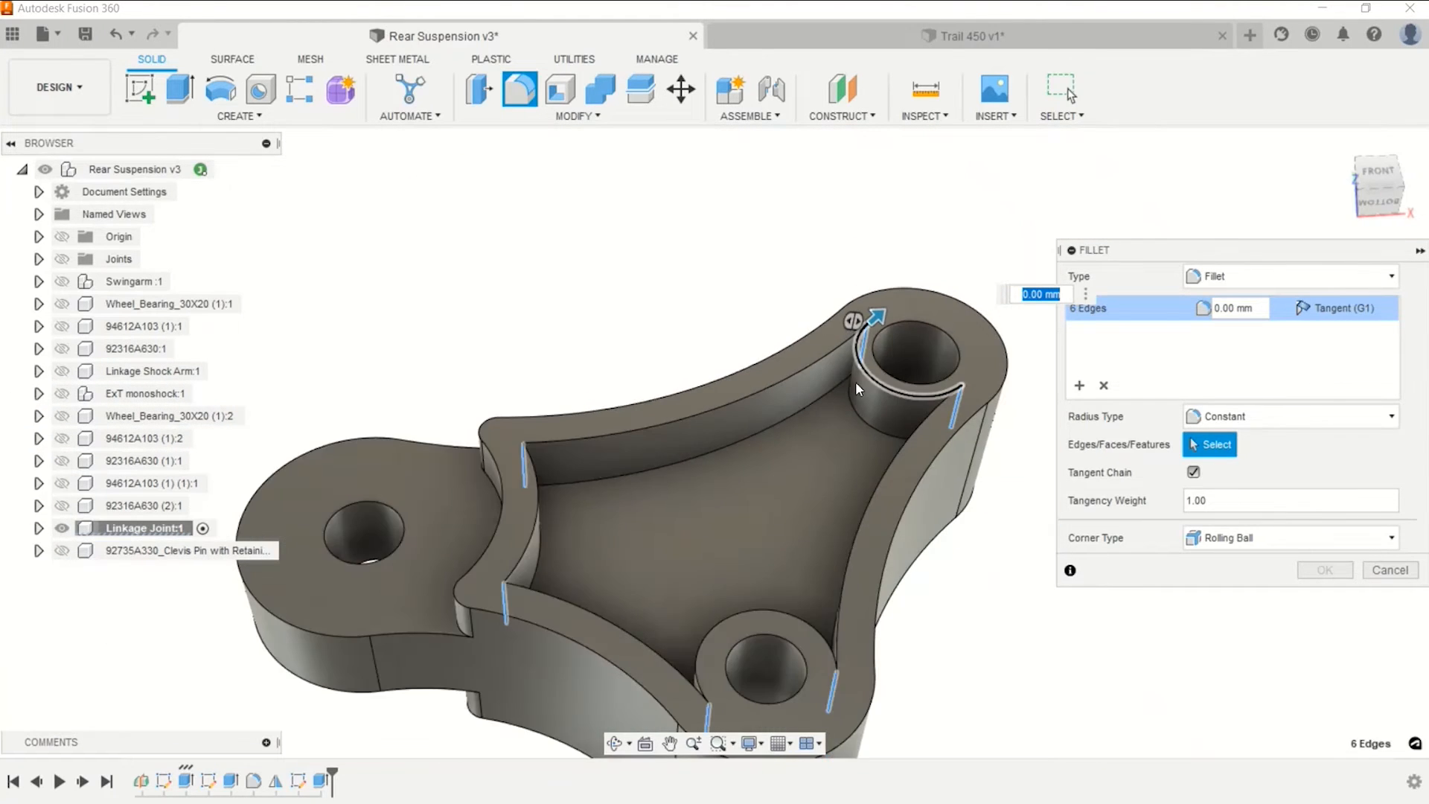
pyautogui.scroll(-2, 855, 388)
pyautogui.click(1233, 307)
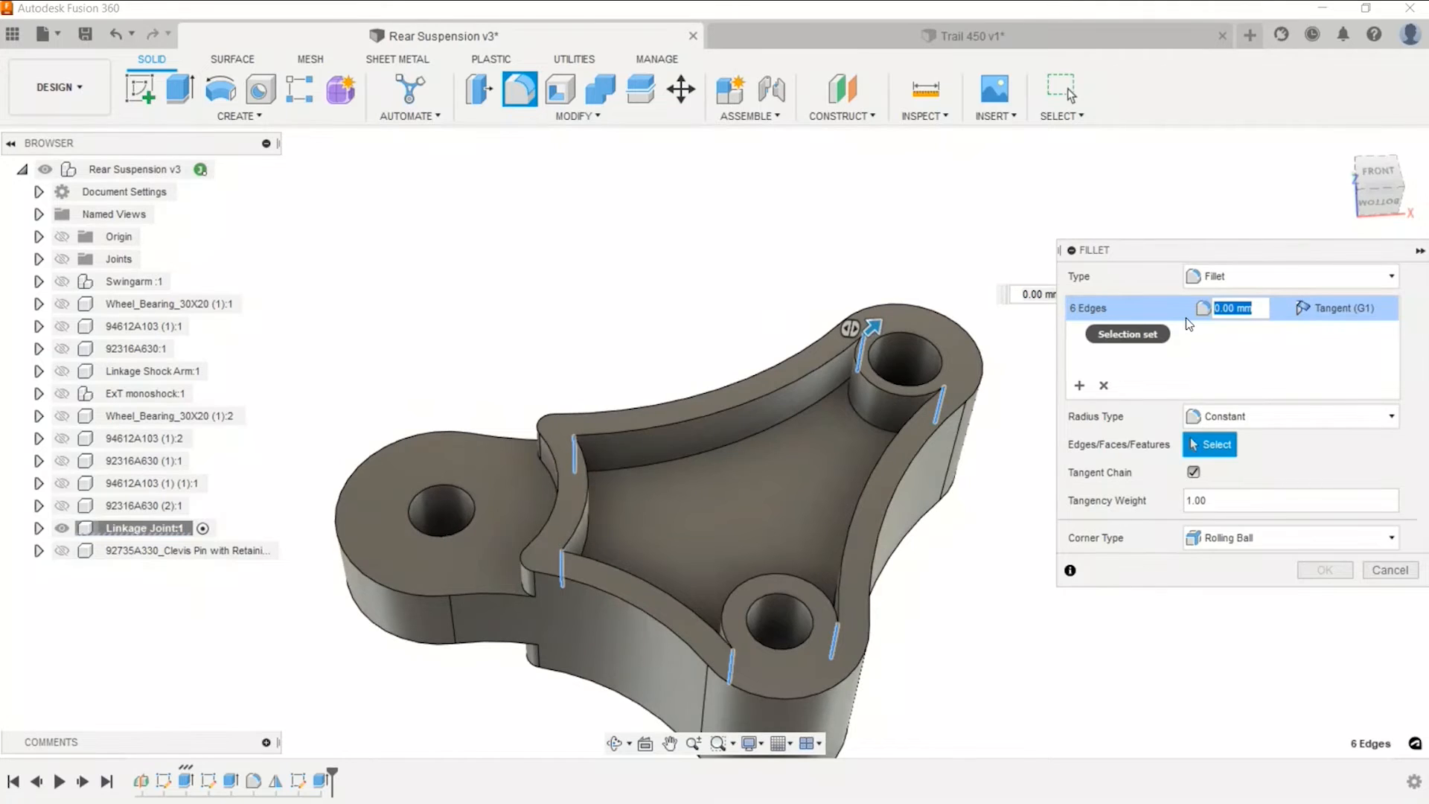
pyautogui.write('.125in')
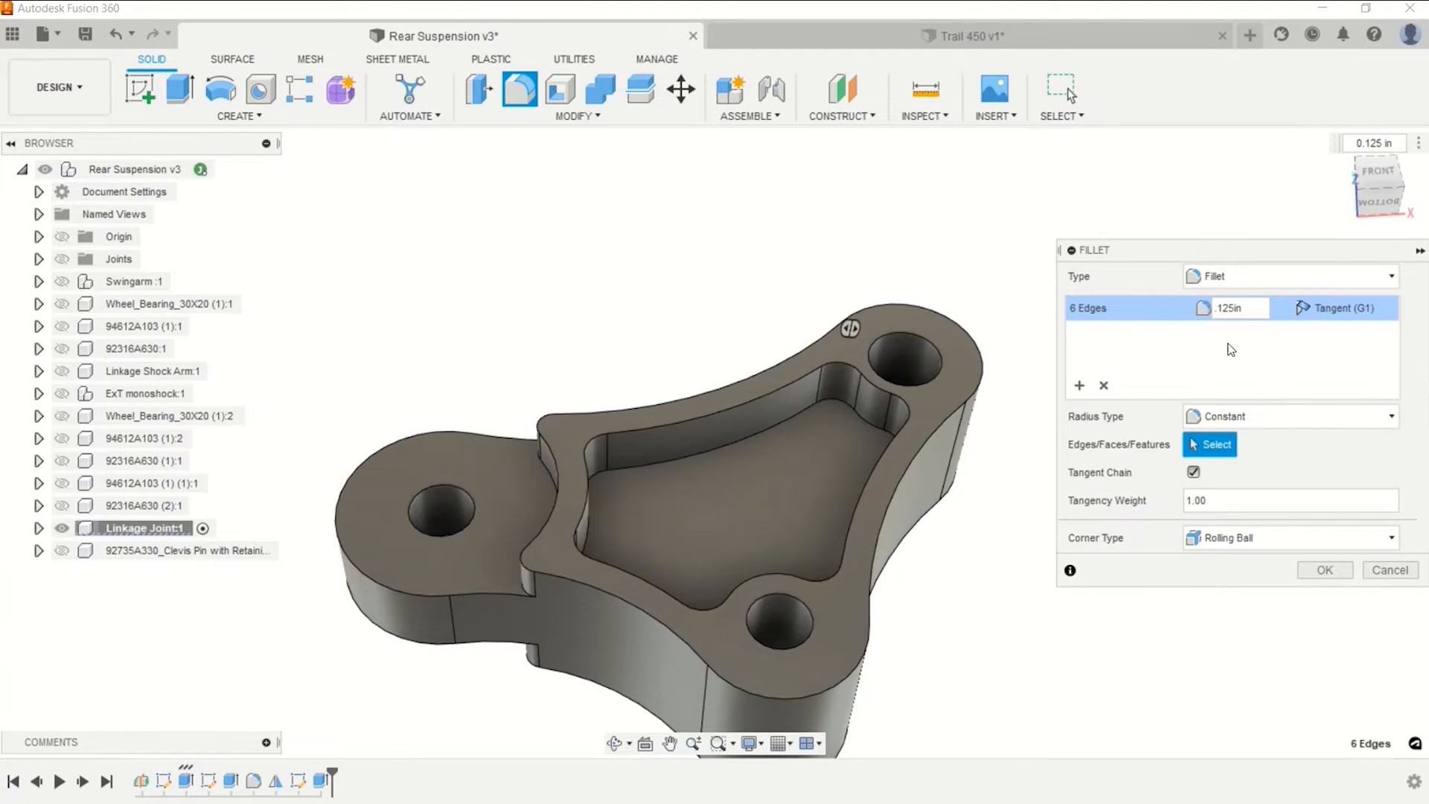
pyautogui.click(1316, 570)
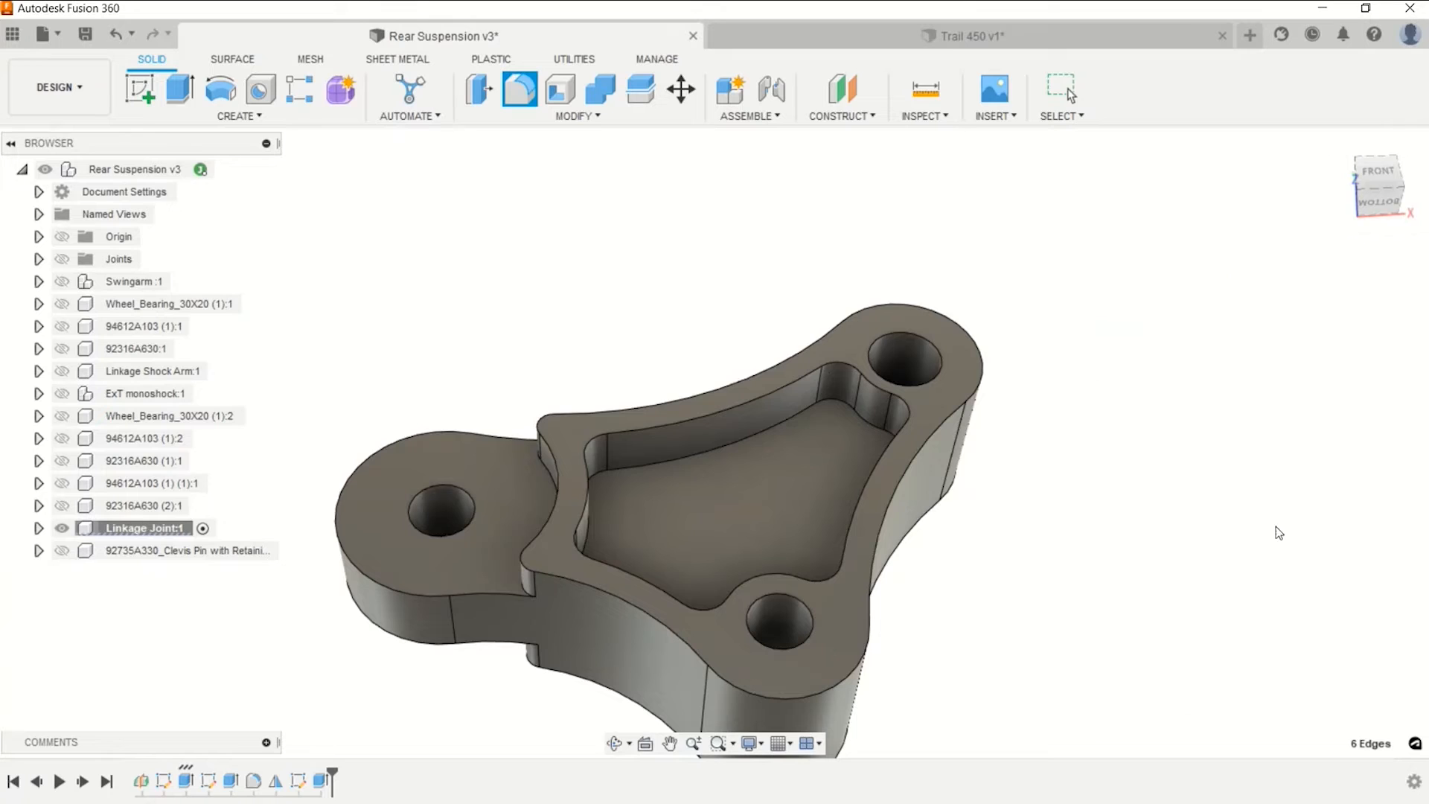
pyautogui.scroll(-1, 1223, 374)
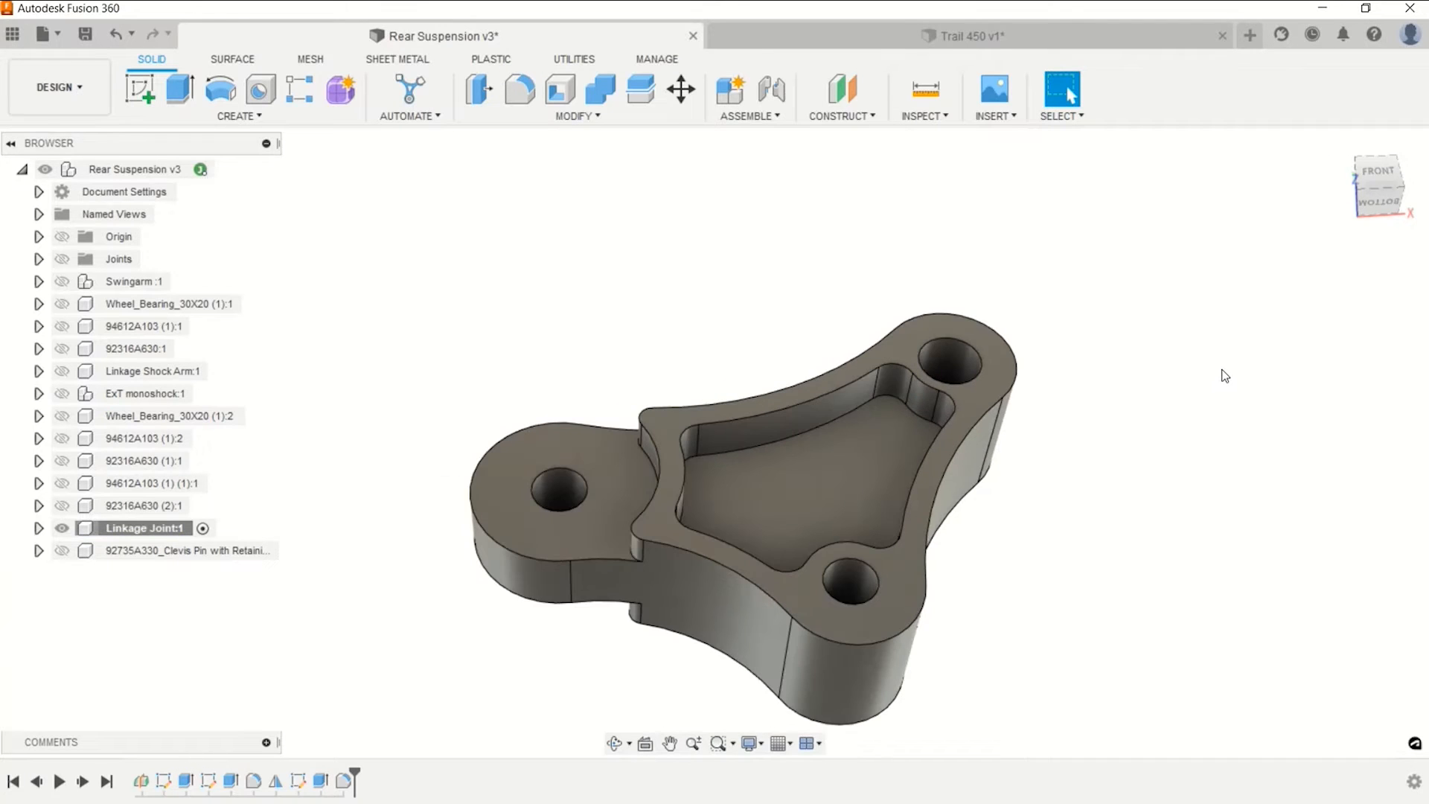
# Chamfer the pocket's rim and the outer edge of the single-hole lobe by an equal distance of 0.5 mm.
pyautogui.keyDown('shift'); pyautogui.moveTo(1115, 260); pyautogui.dragTo(1108, 264, button='middle'); pyautogui.keyUp('shift')
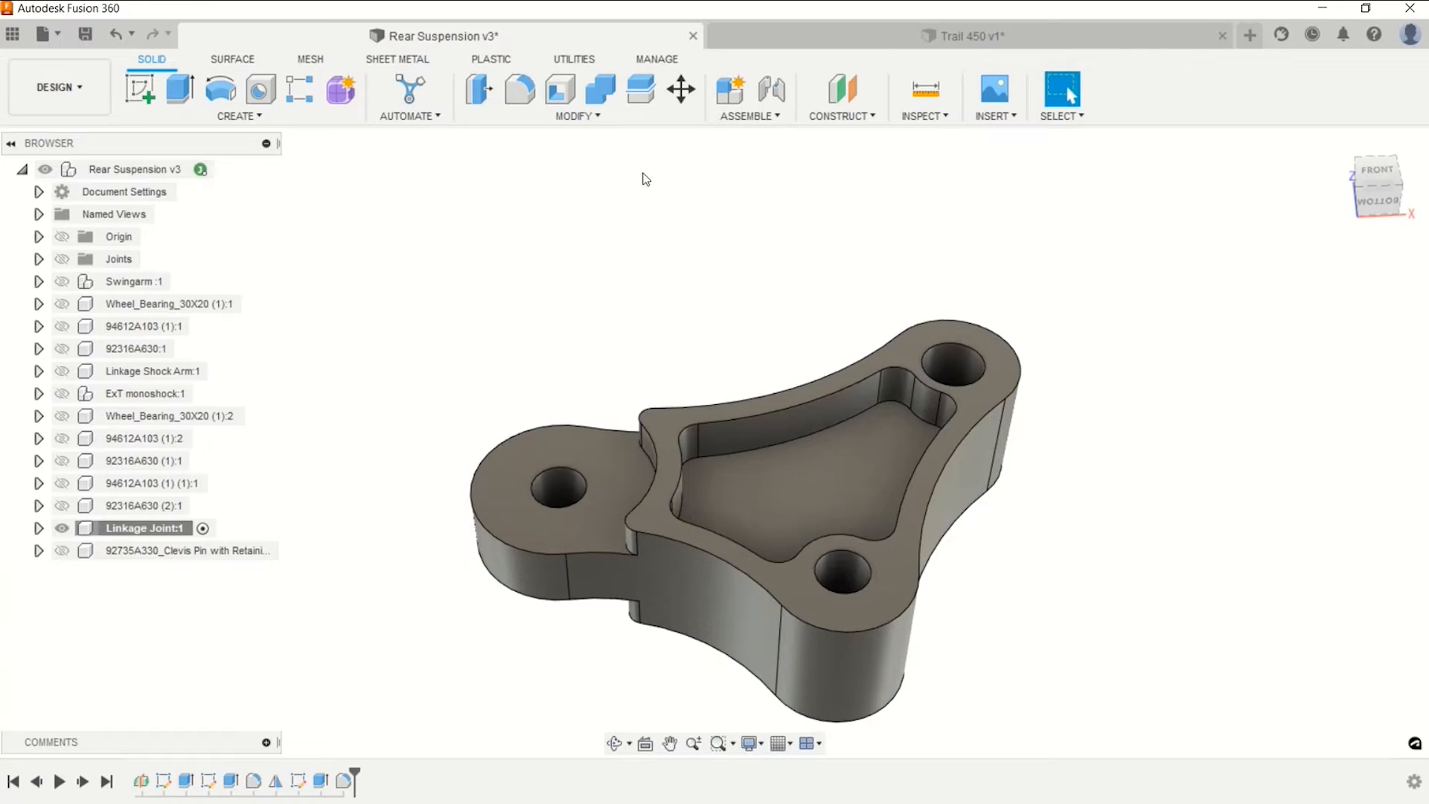
pyautogui.click(590, 119)
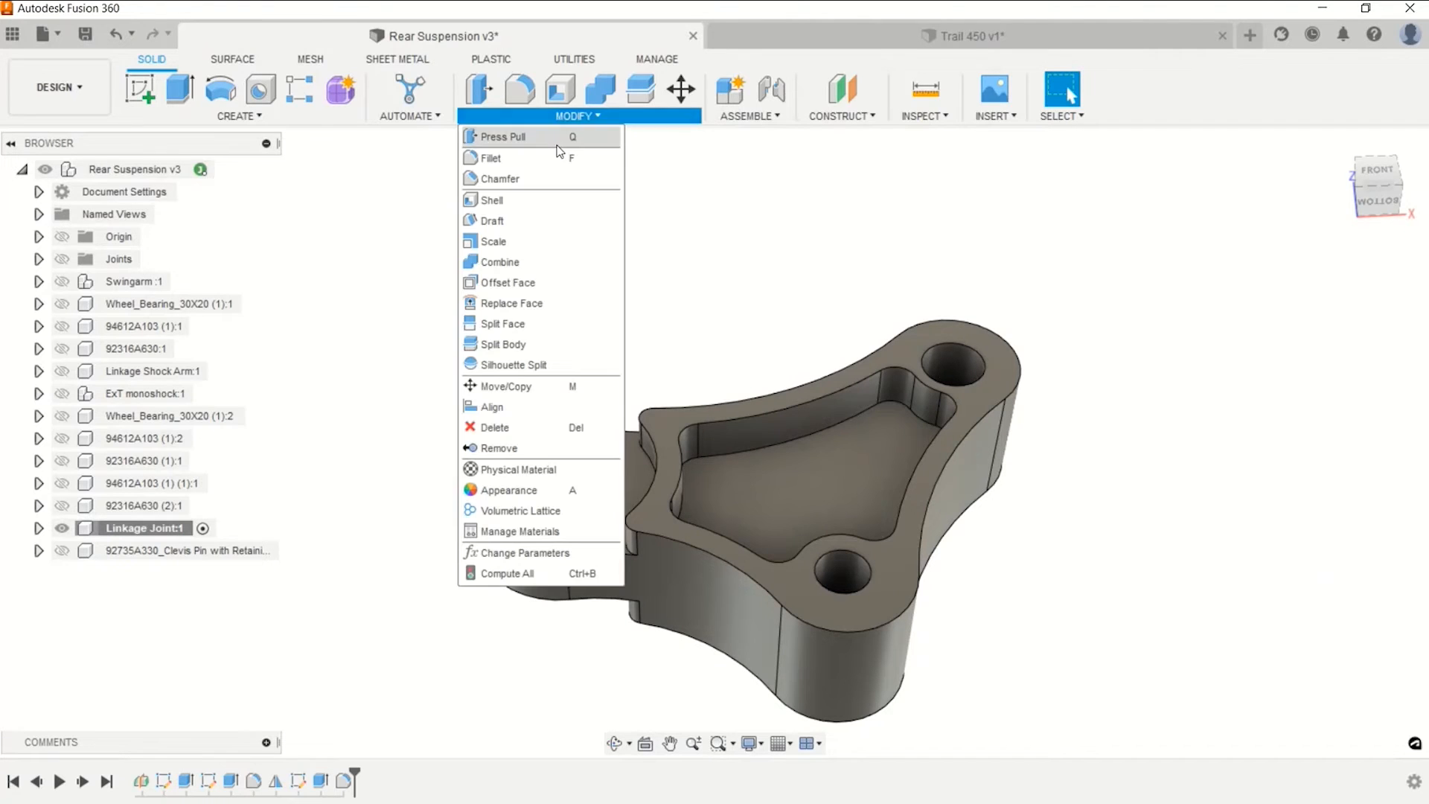
pyautogui.click(497, 178)
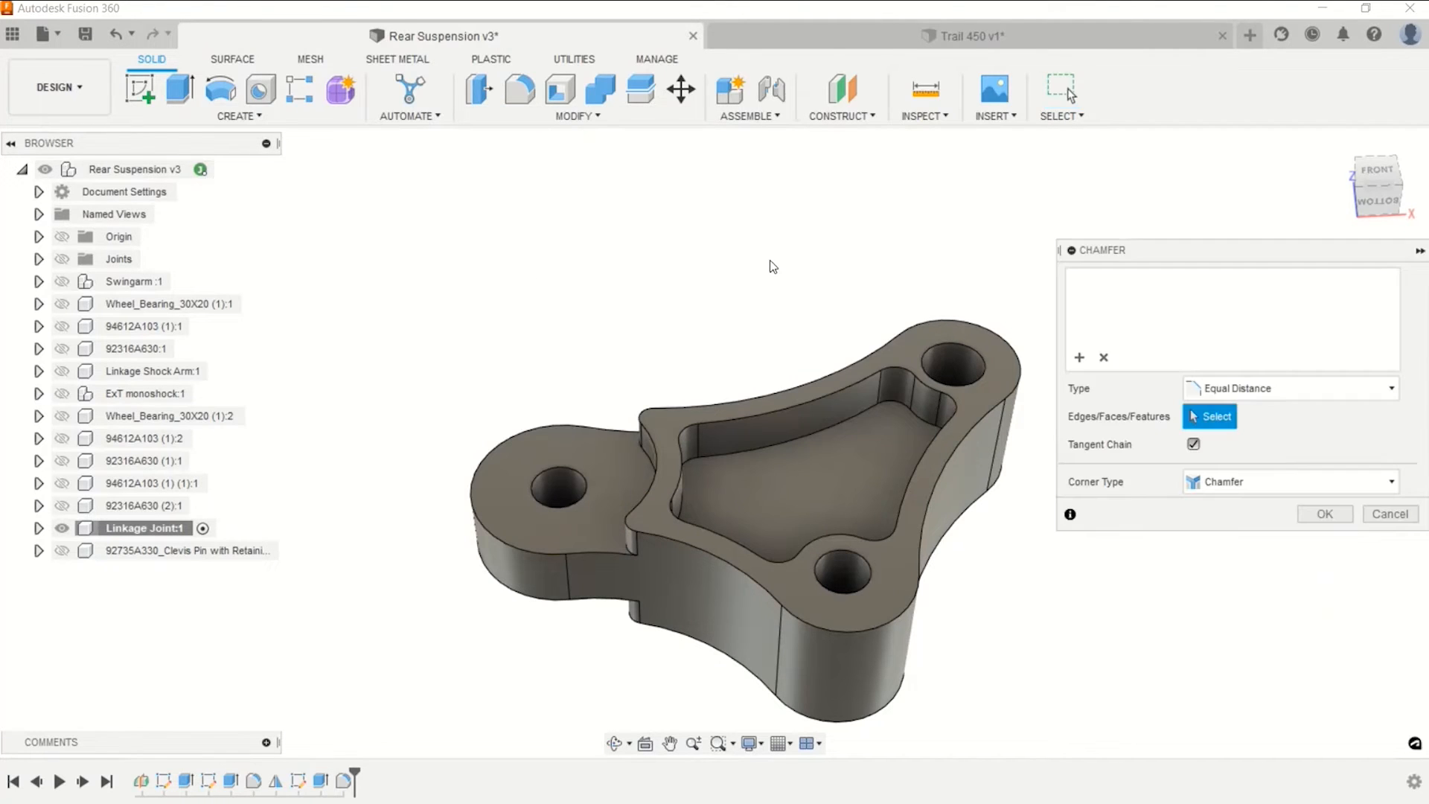
pyautogui.click(853, 389)
pyautogui.click(542, 427)
pyautogui.write('.5')
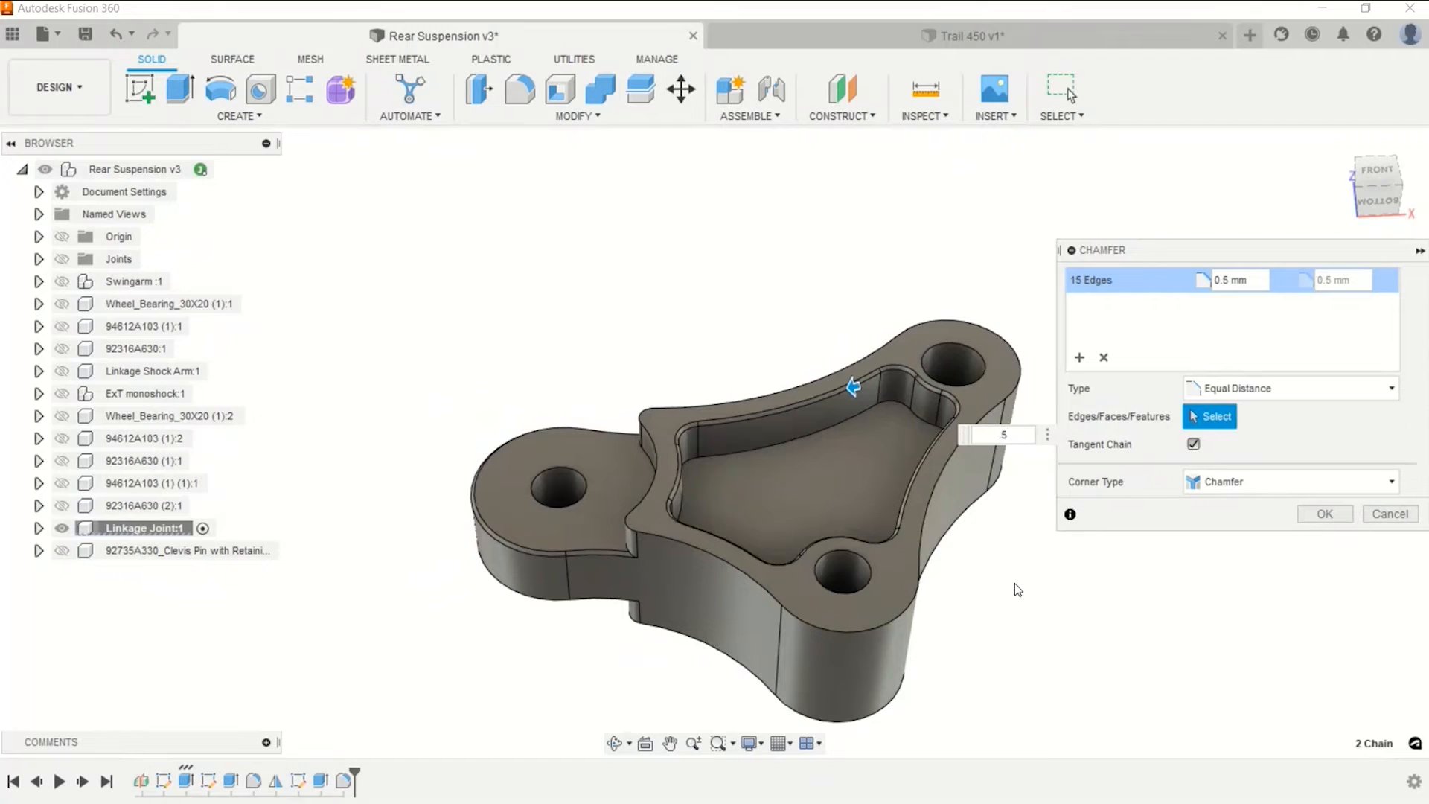
pyautogui.click(1324, 513)
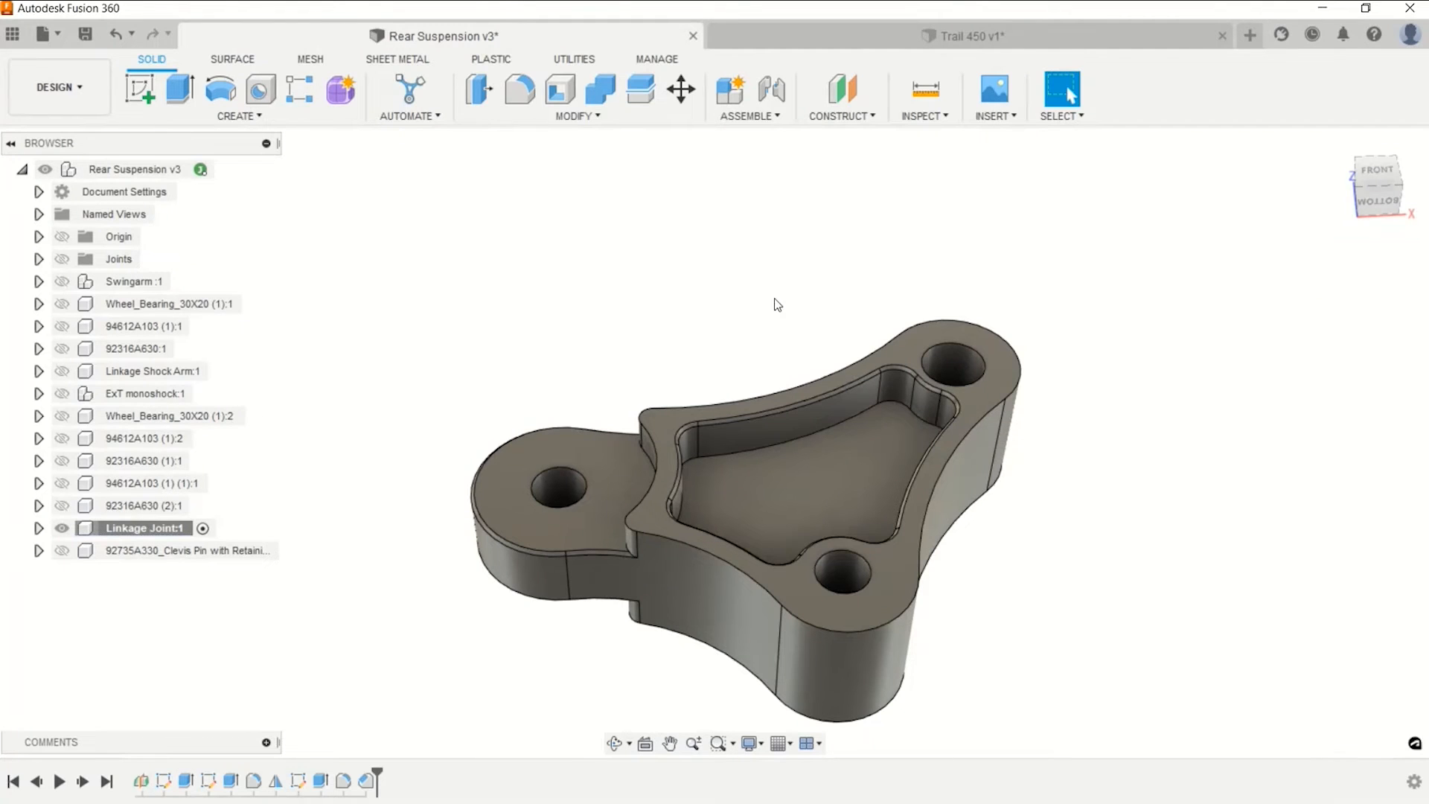
# Fillet the edges around the pocket's floor face with a 1 mm radius.
pyautogui.press('f')
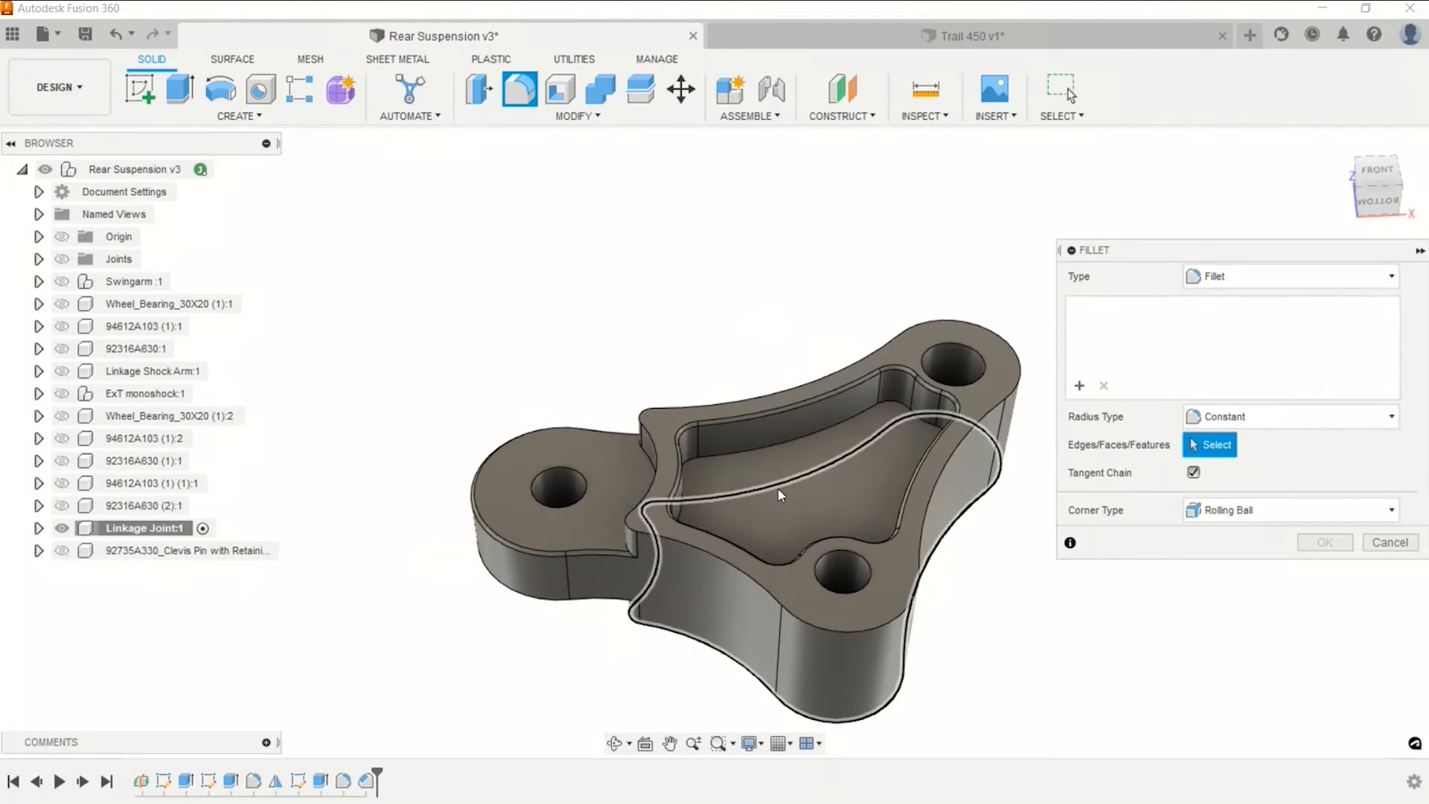
pyautogui.click(779, 466)
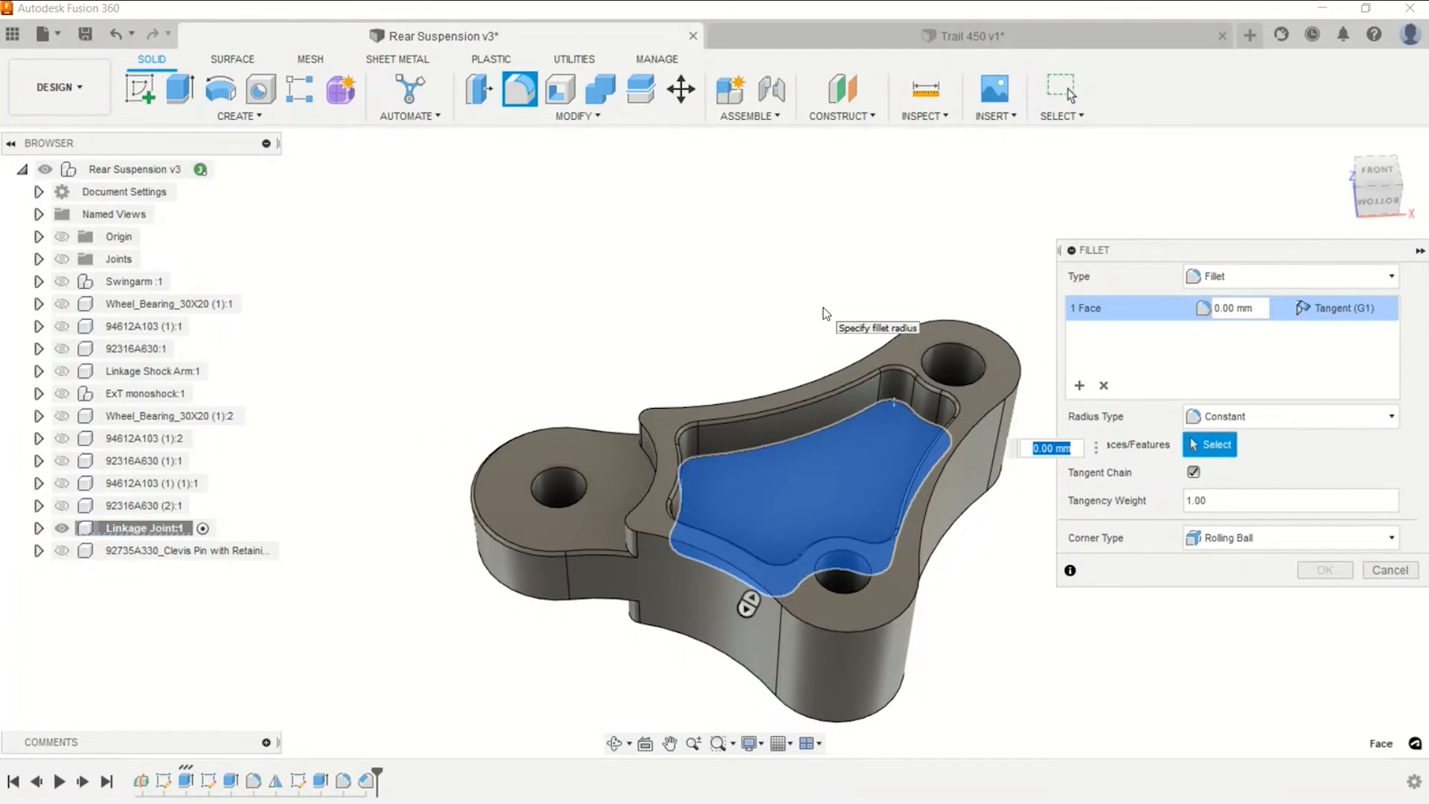
pyautogui.write('1')
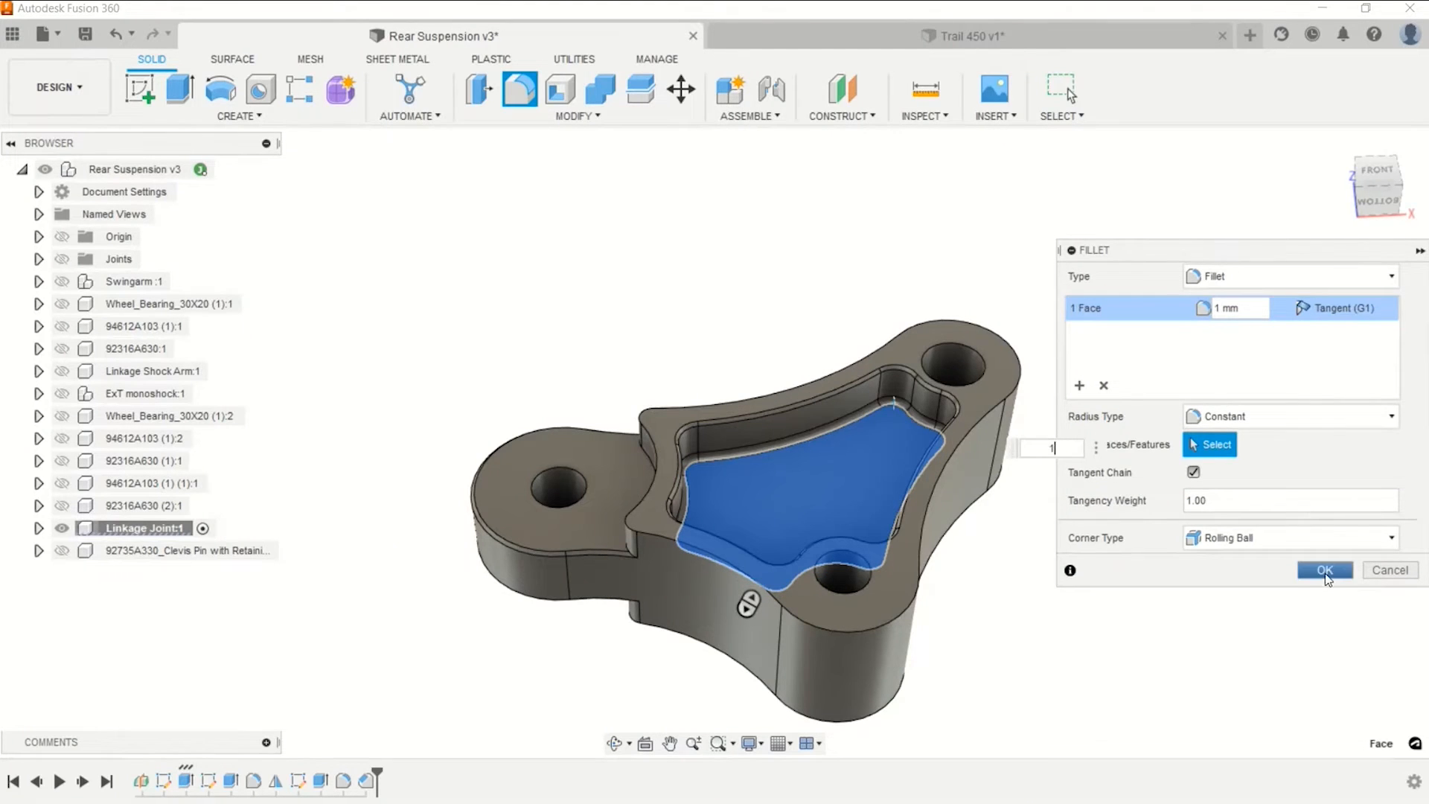
pyautogui.click(1324, 570)
pyautogui.moveTo(1075, 562)
pyautogui.keyDown('shift'); pyautogui.mouseDown(button='middle')
pyautogui.moveTo(1065, 399)
pyautogui.moveTo(1066, 556)
pyautogui.mouseUp(button='middle'); pyautogui.keyUp('shift')
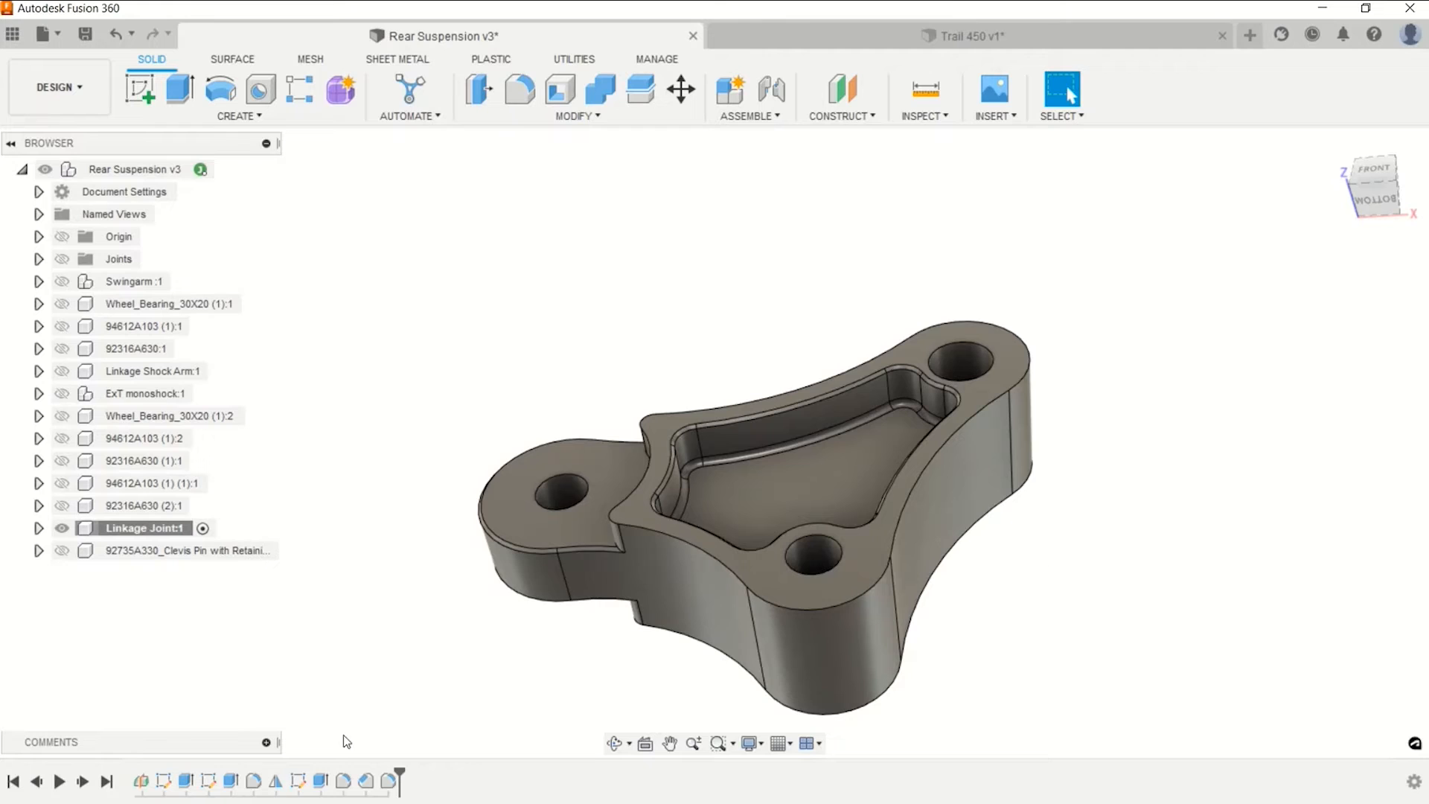
# Reorder the Mirror feature in the timeline so it follows the pocket's corner fillet and precedes the chamfer.
pyautogui.click(281, 780)
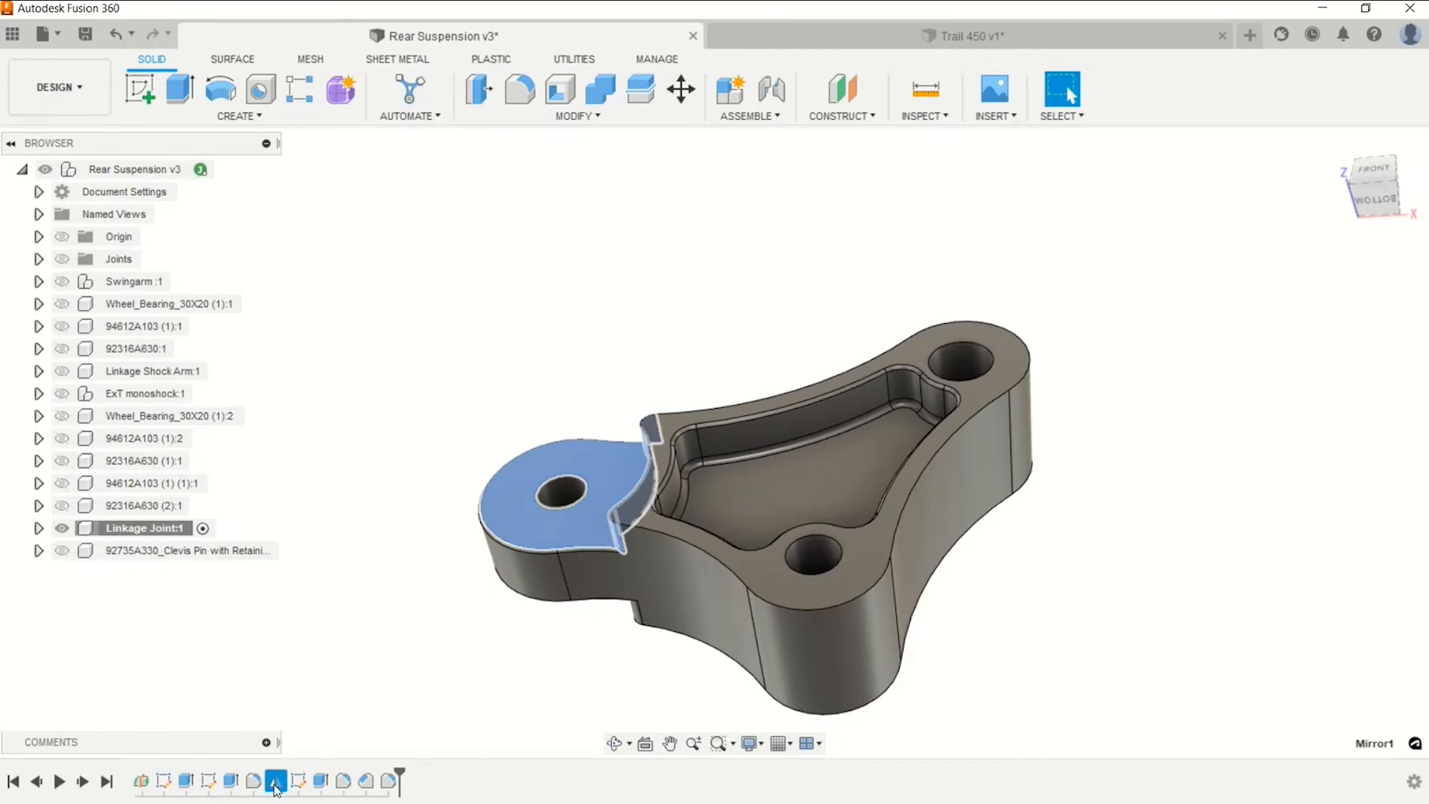
pyautogui.moveTo(396, 783); pyautogui.dragTo(403, 783)
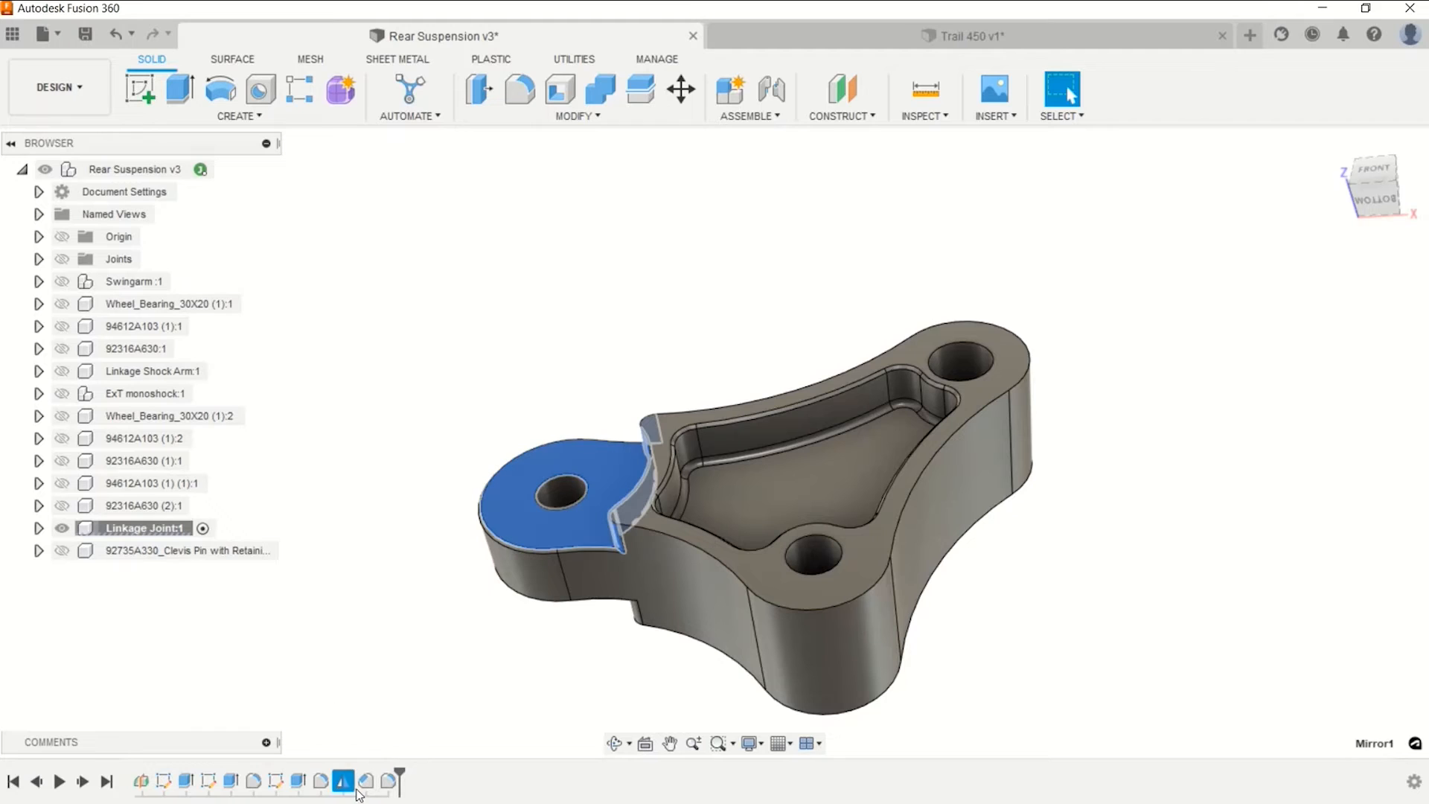
pyautogui.click(364, 781)
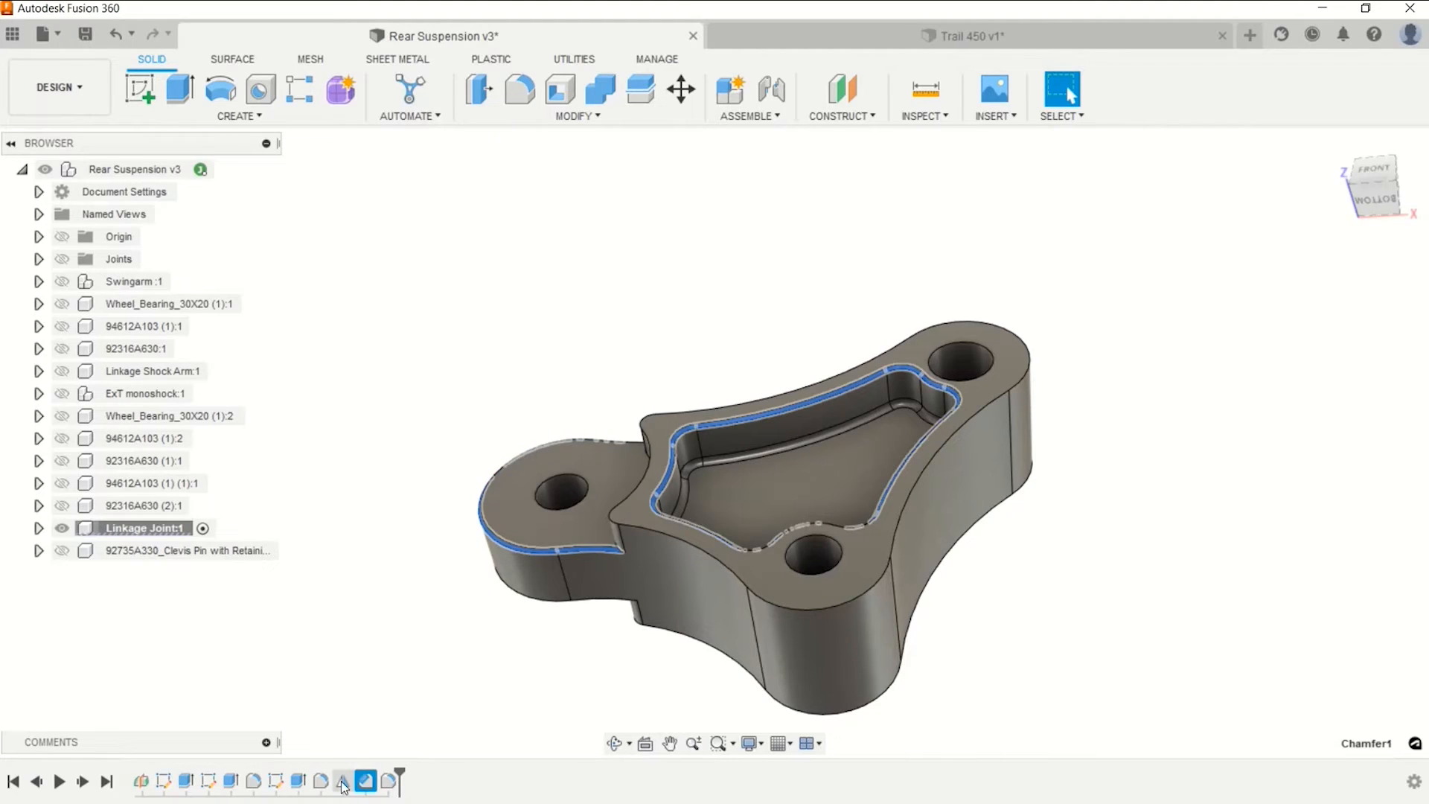
pyautogui.click(343, 782)
pyautogui.click(402, 676)
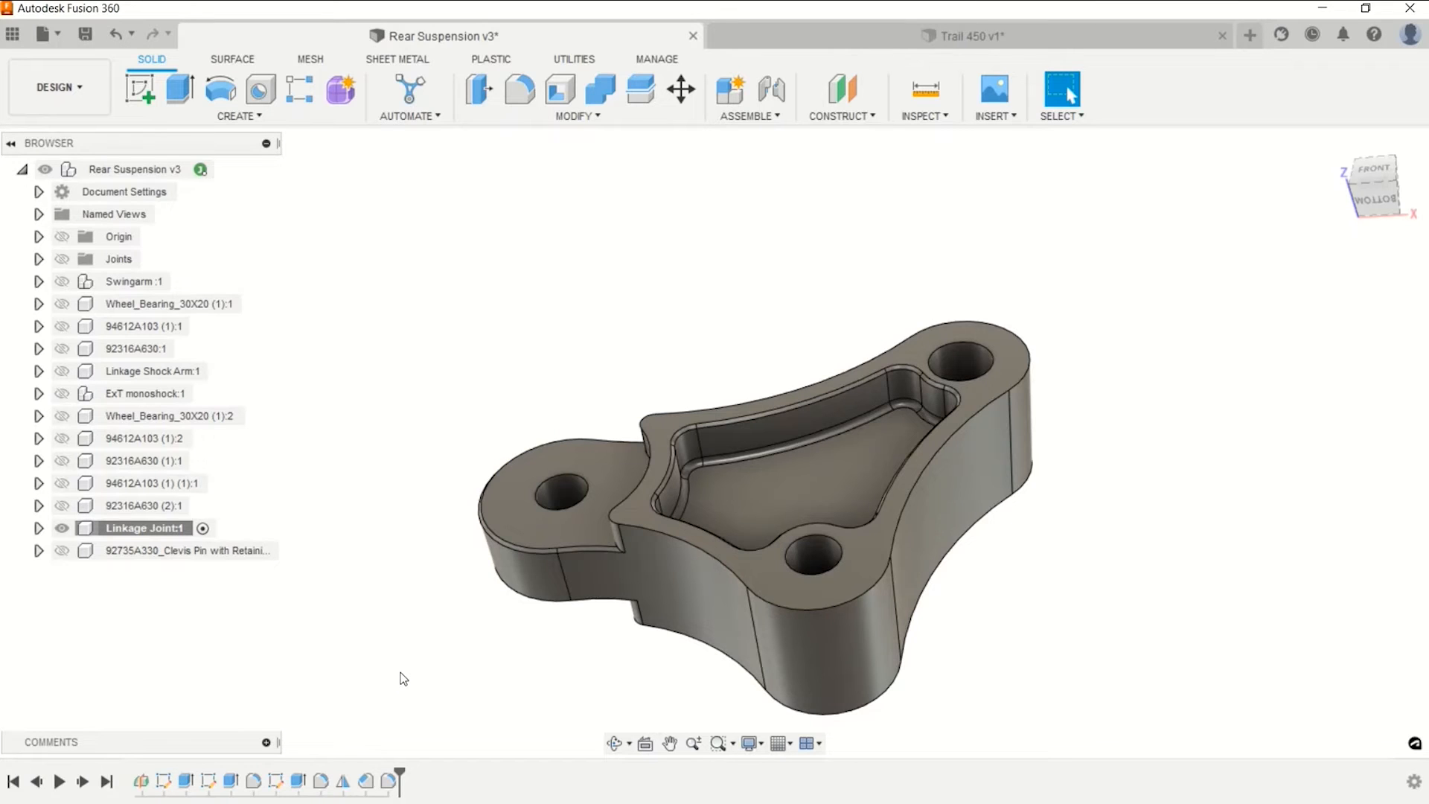
# Edit the Mirror feature to include the pocket's extruded cut and corner fillet among its mirrored objects.
pyautogui.click(343, 781)
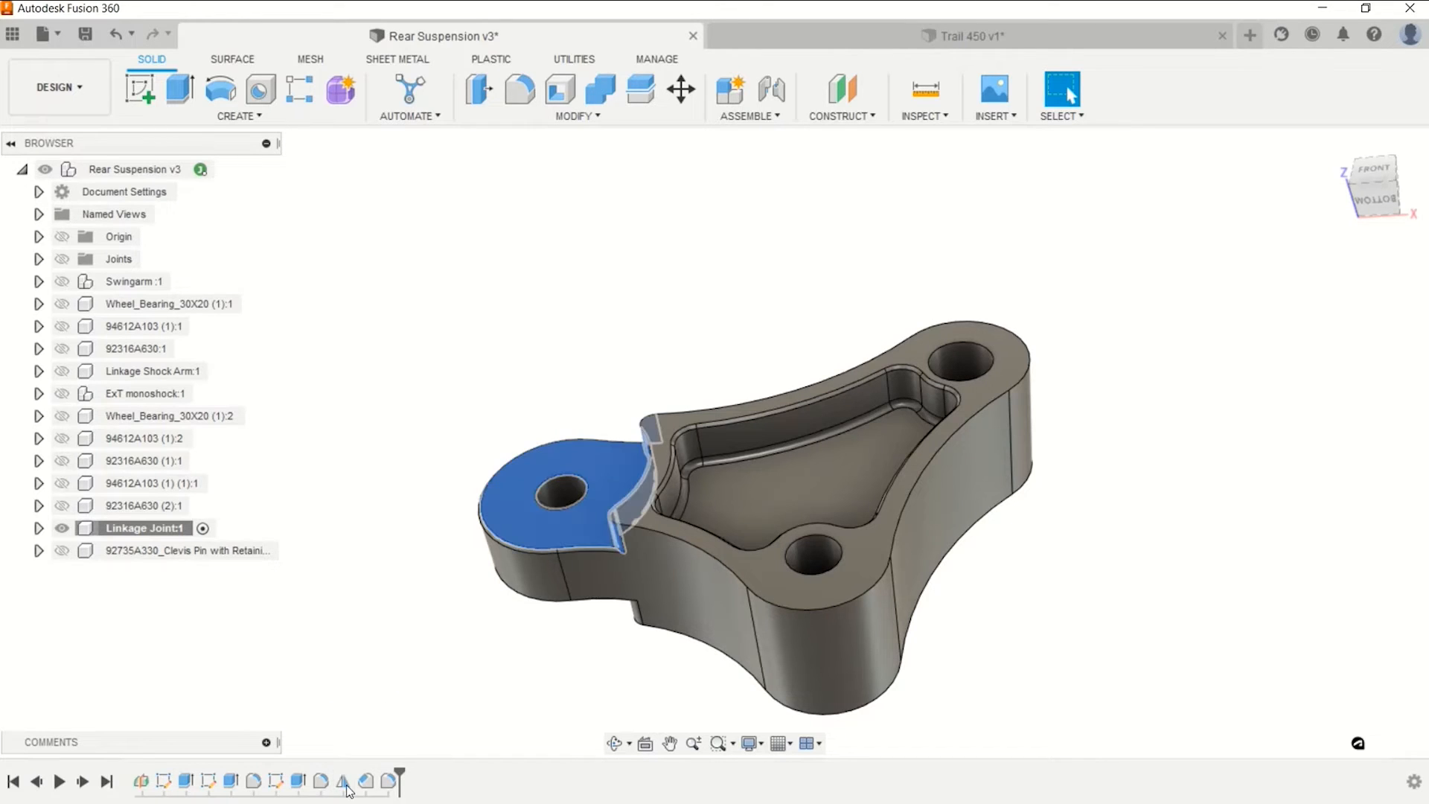
pyautogui.rightClick(344, 782)
pyautogui.click(387, 619)
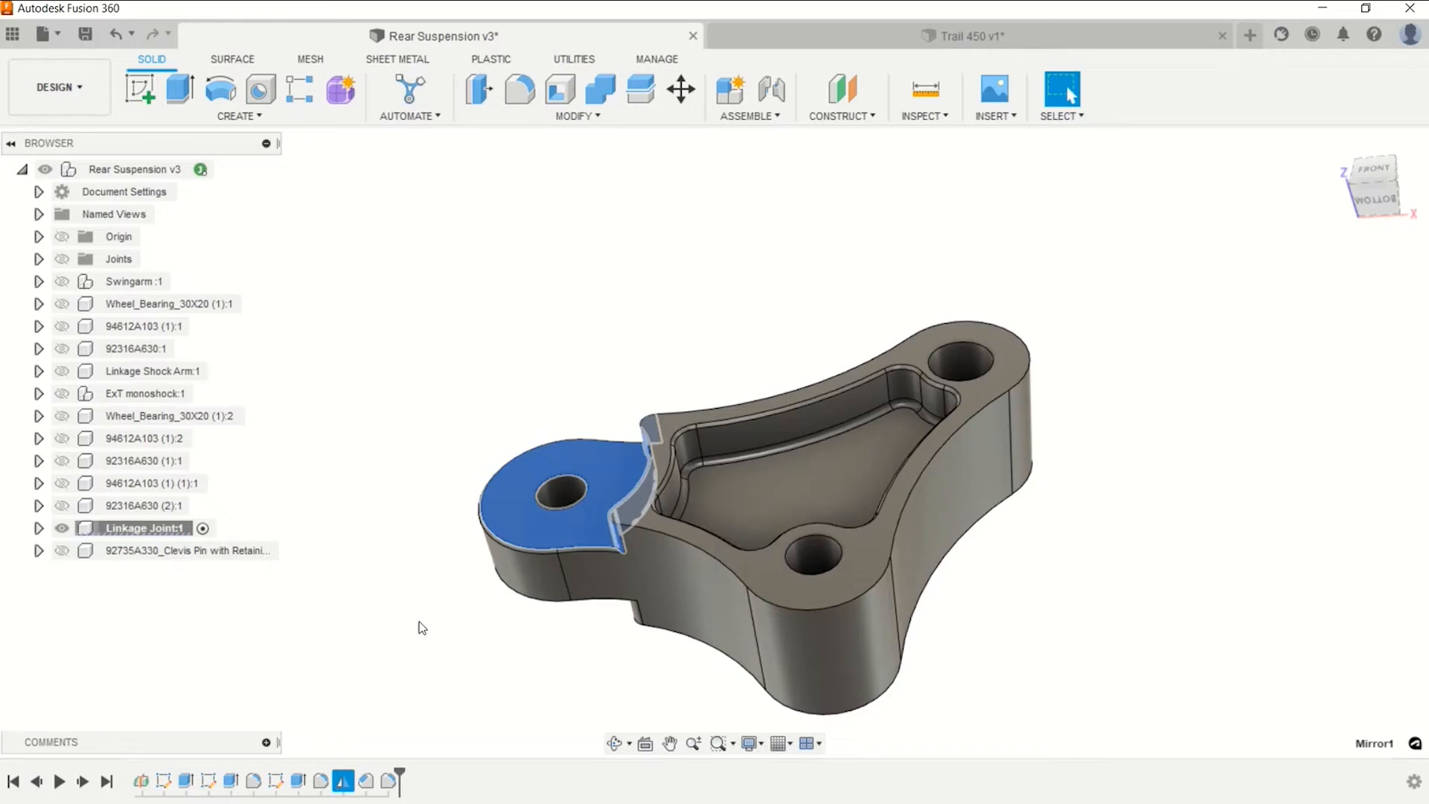
pyautogui.click(326, 783)
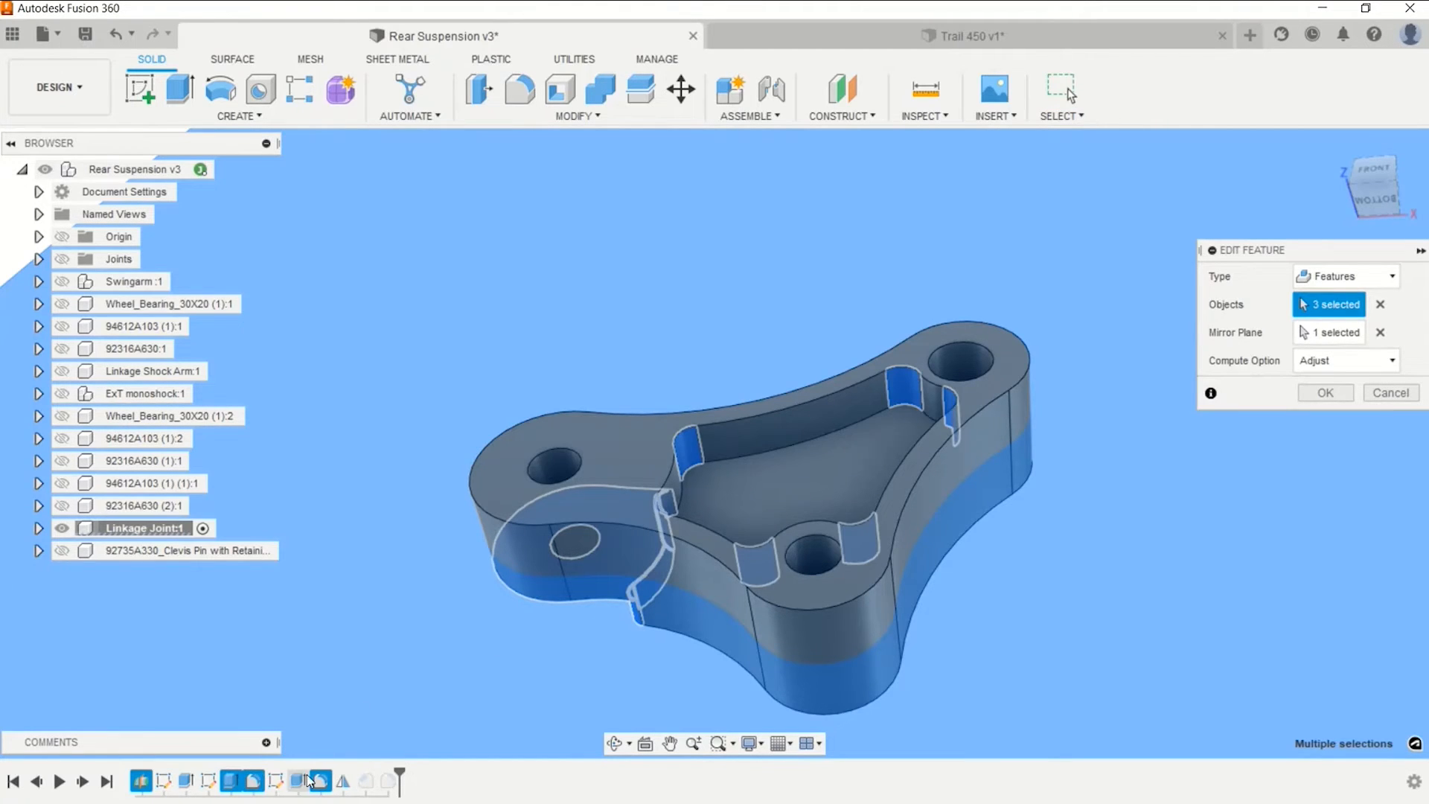
pyautogui.click(300, 781)
pyautogui.keyDown('shift'); pyautogui.moveTo(414, 627); pyautogui.dragTo(377, 663, button='middle'); pyautogui.keyUp('shift')
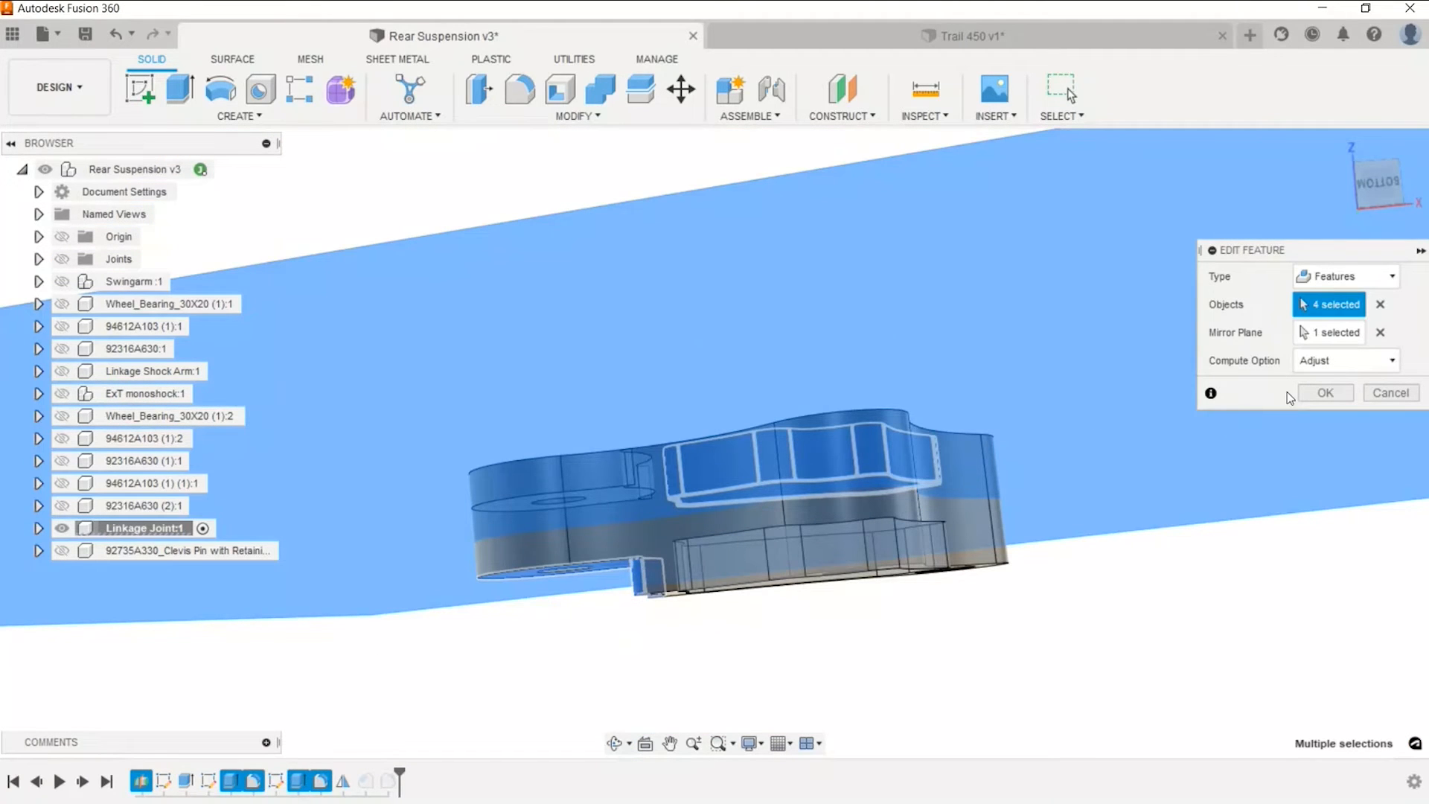
pyautogui.click(1332, 393)
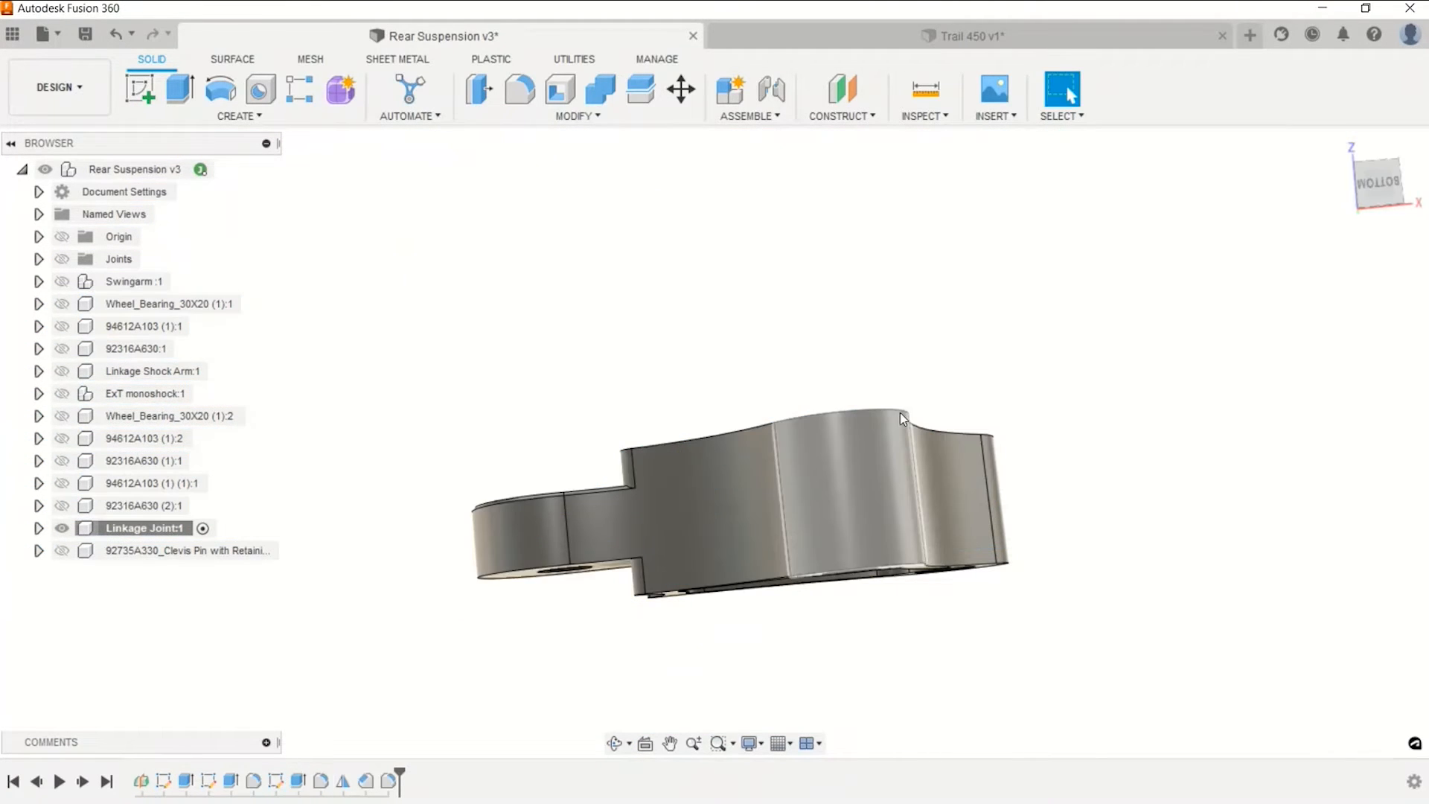
pyautogui.keyDown('shift'); pyautogui.moveTo(900, 413); pyautogui.dragTo(884, 301, button='middle'); pyautogui.keyUp('shift')
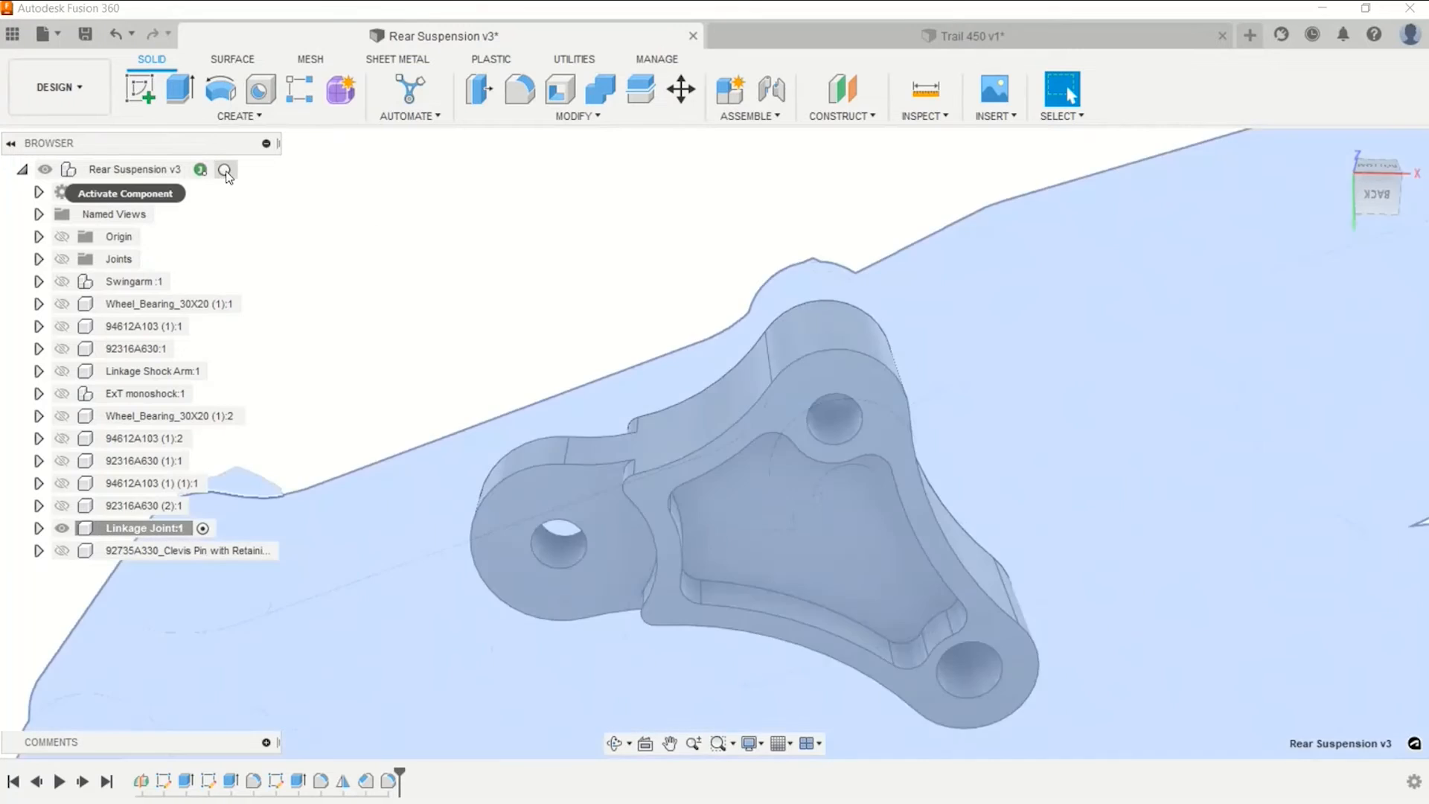
# Activate the top-level Rear Suspension component and unisolate the Linkage Joint to show the whole assembly.
pyautogui.click(224, 170)
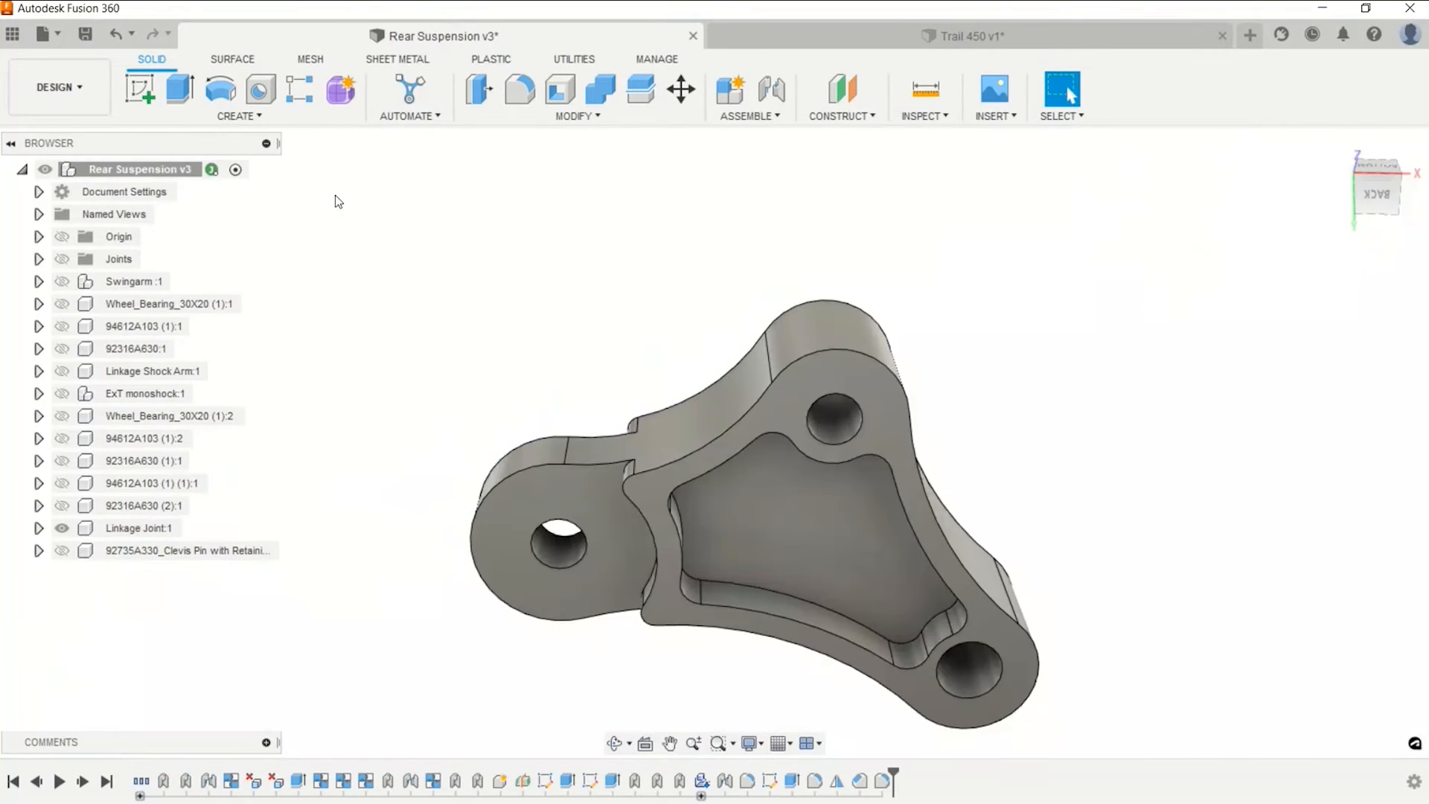
pyautogui.click(150, 527)
pyautogui.rightClick(151, 529)
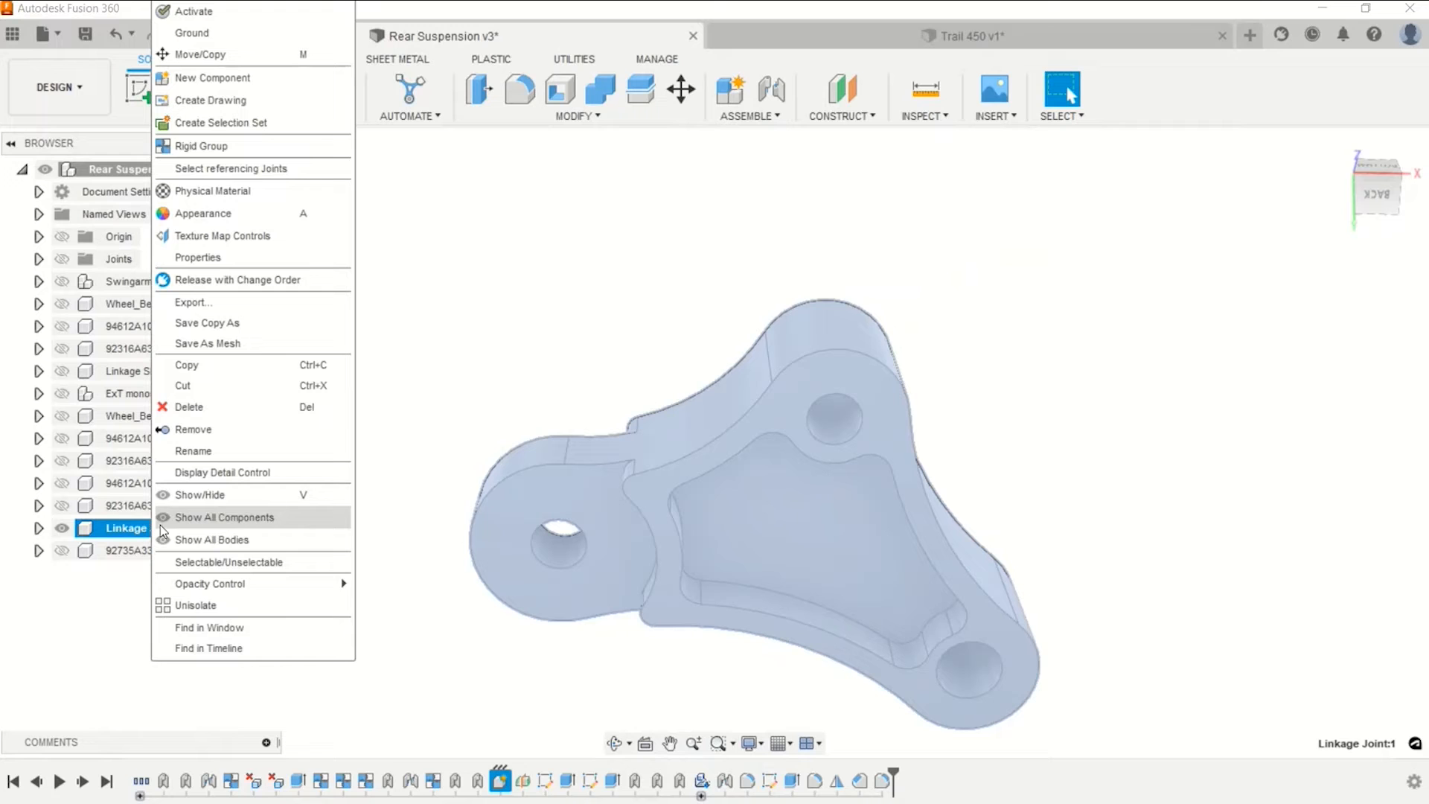
pyautogui.click(189, 612)
pyautogui.click(484, 310)
# Examine how the pocketed linkage joint fits between the shock, linkage arms and swingarm in the assembly.
pyautogui.scroll(-5, 533, 306)
pyautogui.keyDown('shift'); pyautogui.moveTo(581, 299); pyautogui.dragTo(480, 354, button='middle'); pyautogui.keyUp('shift')
pyautogui.scroll(5, 595, 280)
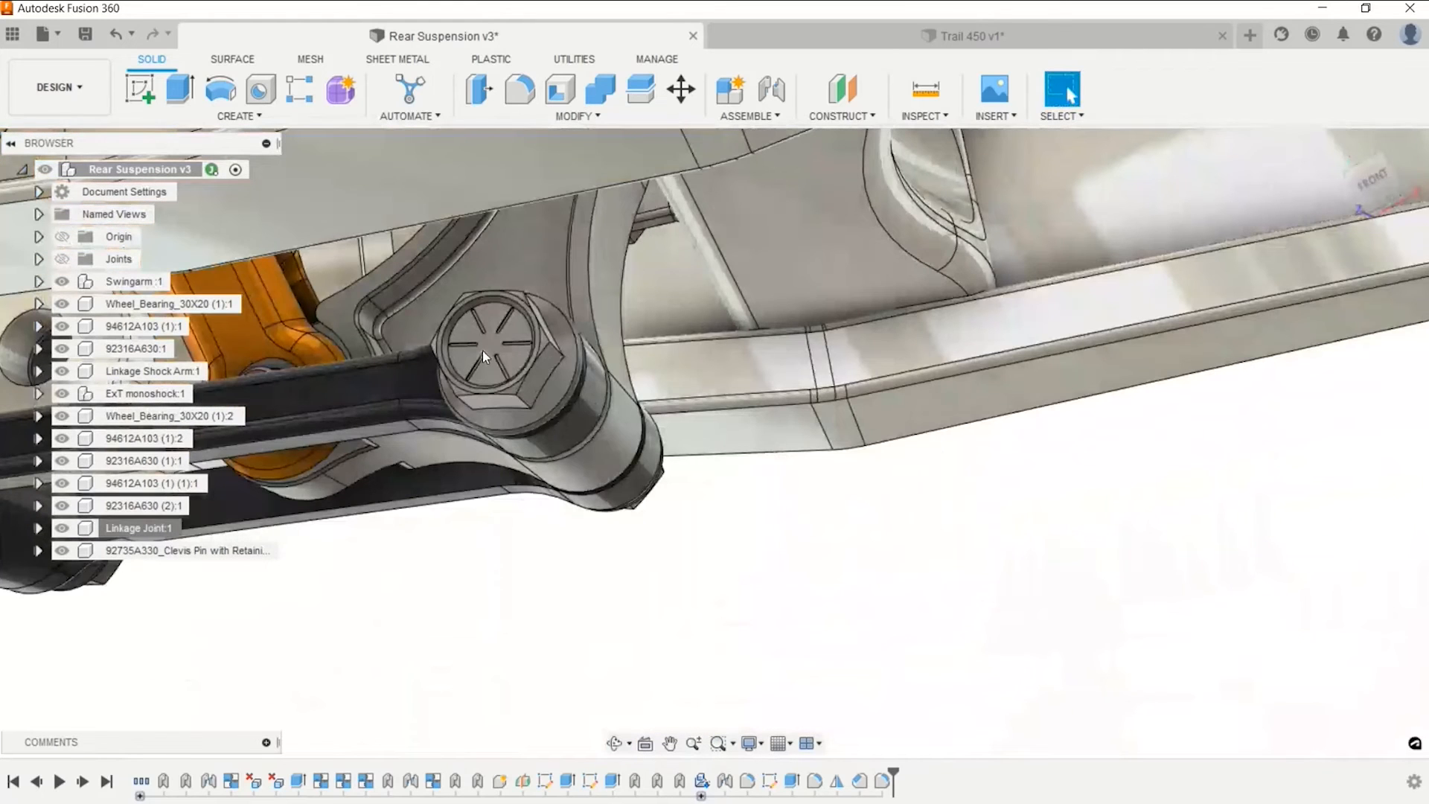
pyautogui.scroll(-5, 521, 391)
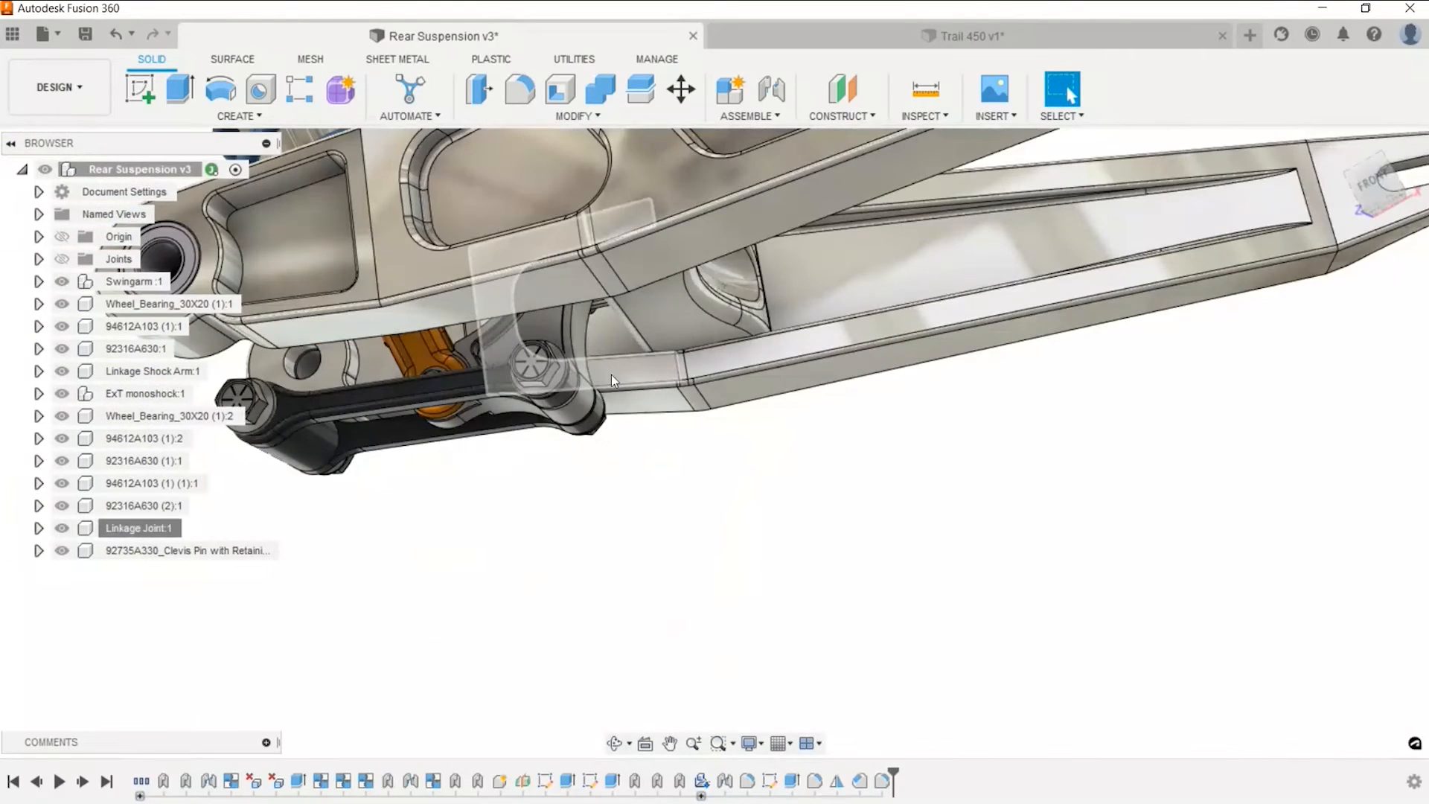
pyautogui.press('F6')
pyautogui.press('F4')
pyautogui.moveTo(698, 397); pyautogui.dragTo(667, 242)
pyautogui.keyDown('shift'); pyautogui.moveTo(667, 243); pyautogui.dragTo(660, 287, button='middle'); pyautogui.keyUp('shift')
pyautogui.scroll(-1, 619, 428)
pyautogui.scroll(4, 619, 425)
pyautogui.moveTo(672, 372); pyautogui.dragTo(746, 228, button='middle')
pyautogui.scroll(-1, 746, 228)
pyautogui.keyDown('shift'); pyautogui.moveTo(819, 287); pyautogui.dragTo(826, 361, button='middle'); pyautogui.keyUp('shift')
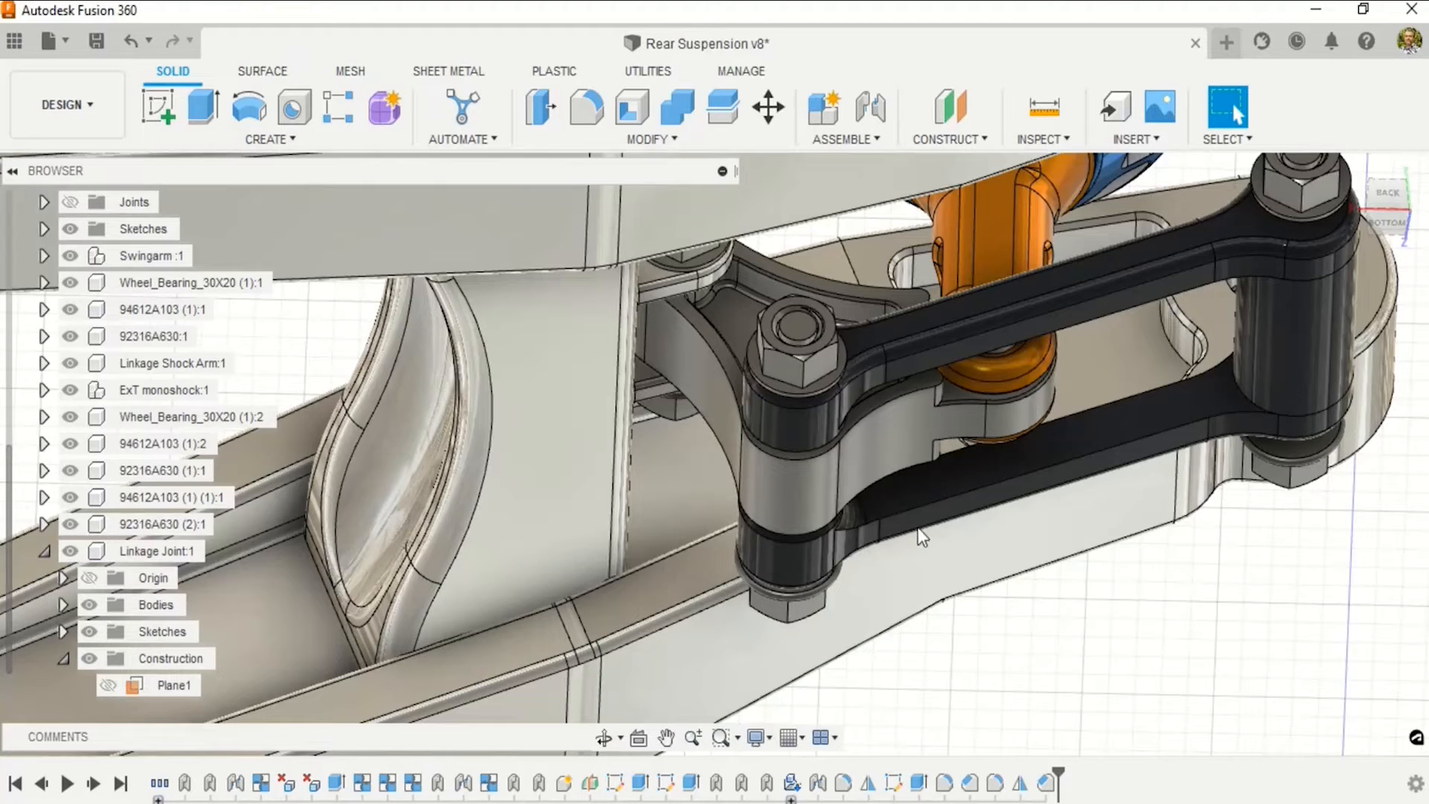
pyautogui.scroll(1, 1047, 698)
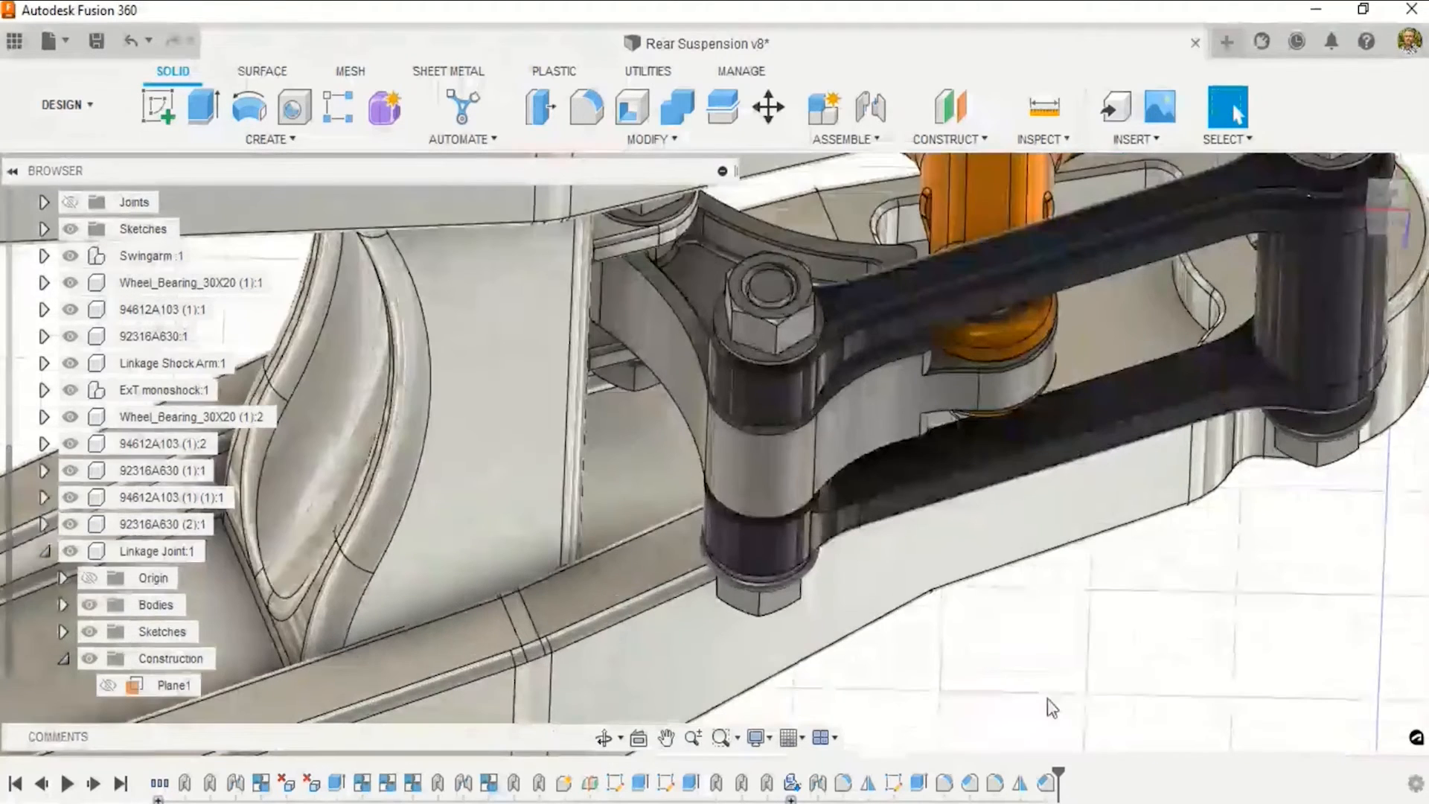
# Switch the rear suspension design from the Design workspace to the Simulation workspace.
pyautogui.moveTo(1047, 698); pyautogui.dragTo(1078, 641, button='middle')
pyautogui.scroll(-2, 1078, 642)
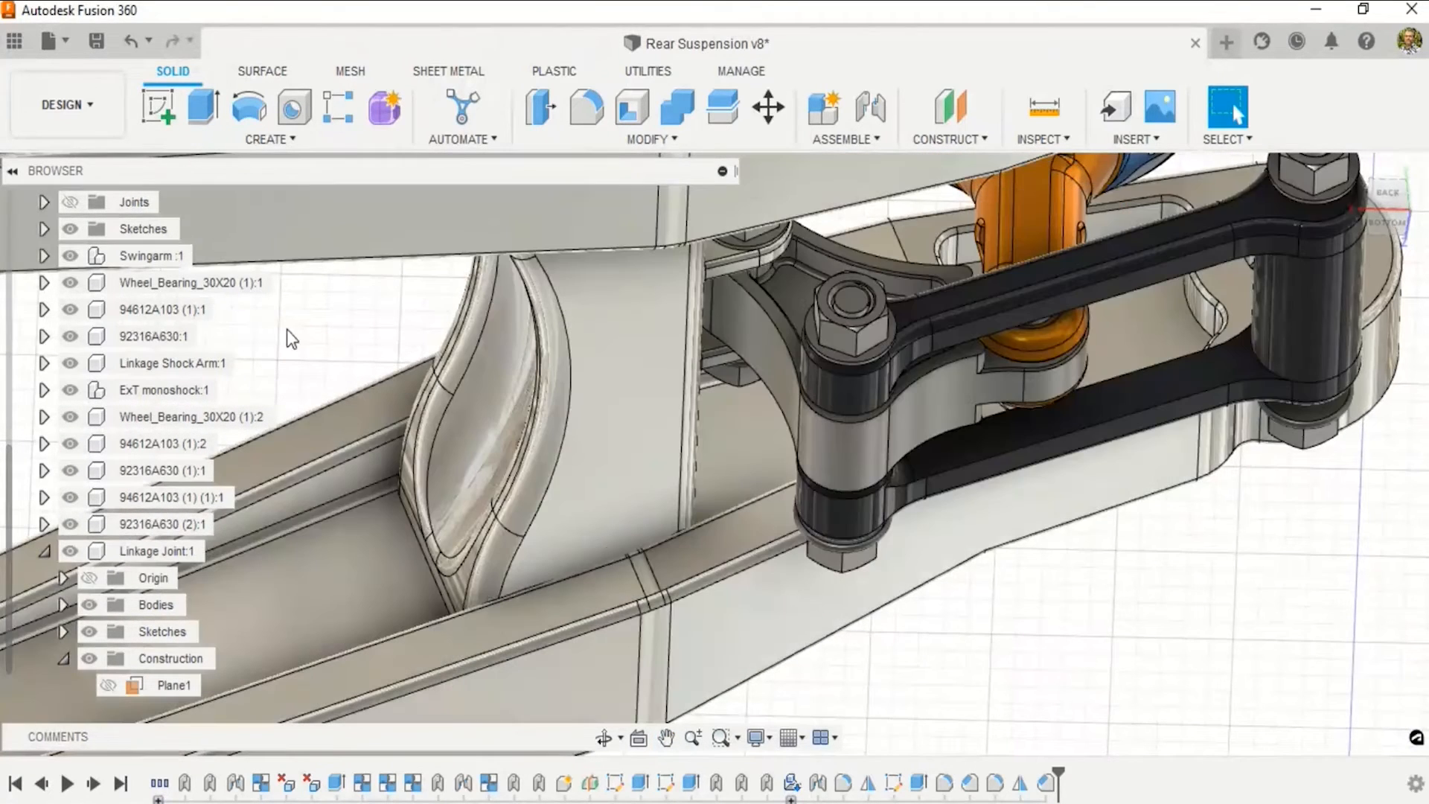
pyautogui.click(104, 114)
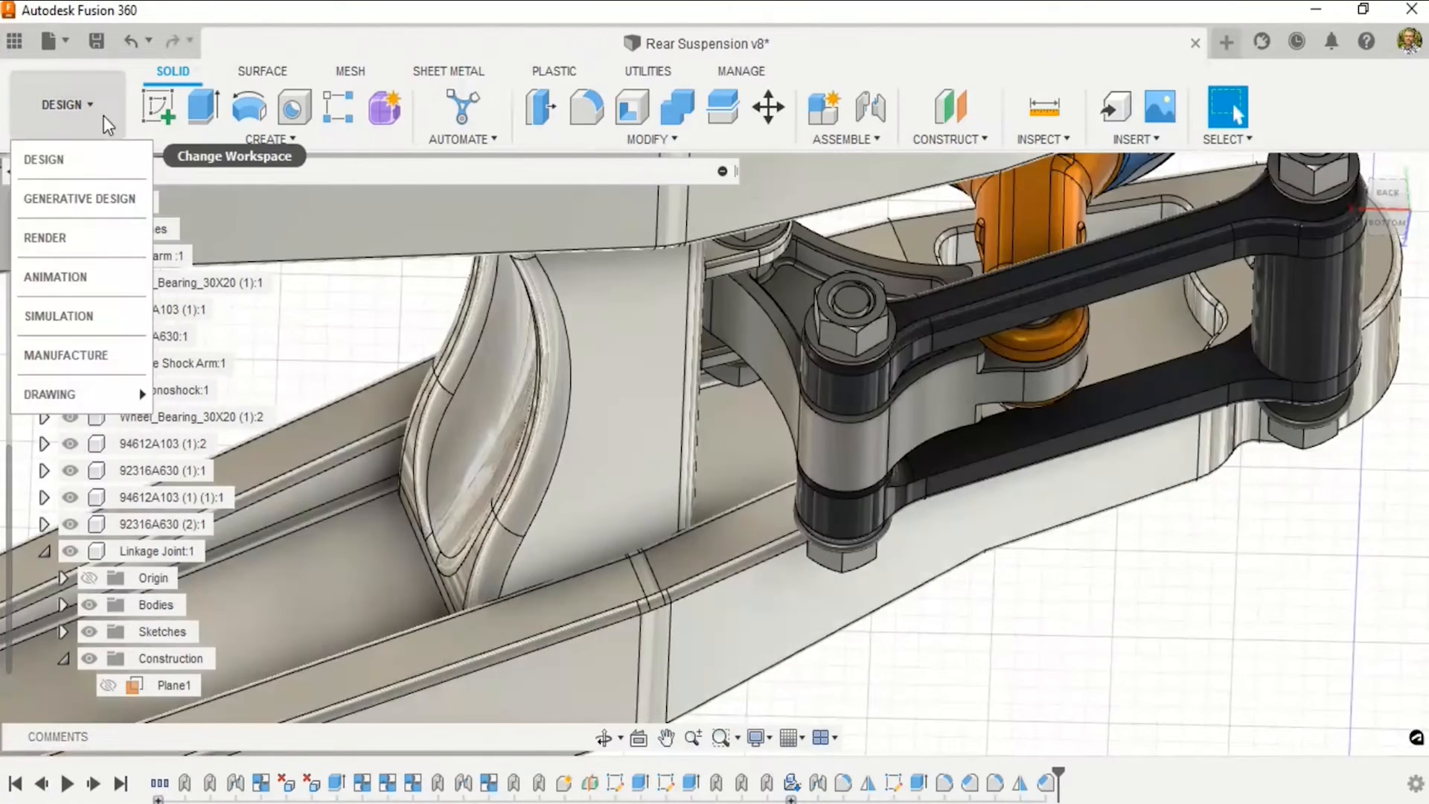
pyautogui.click(92, 324)
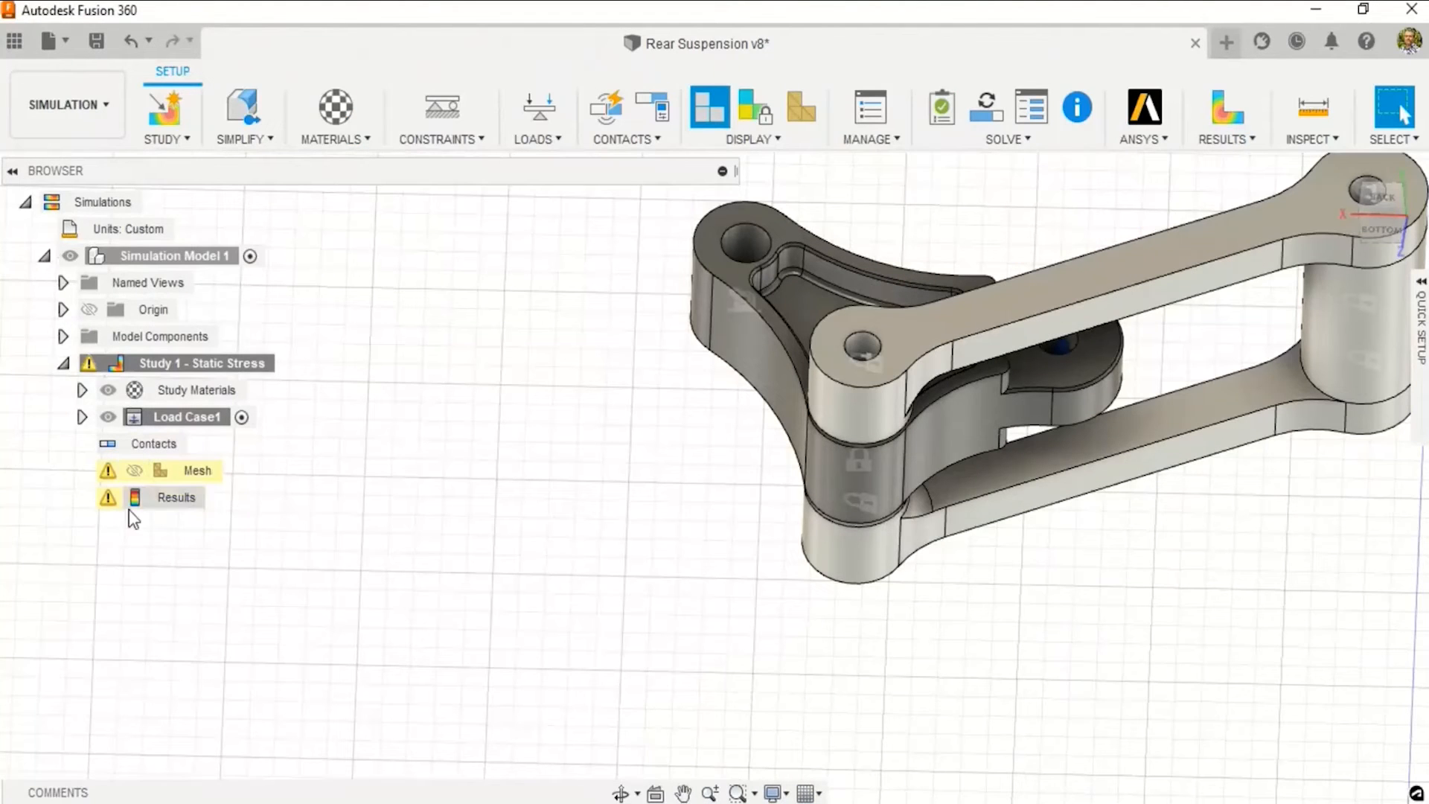
# Clone the existing Study 1 - Static Stress so the pocketed linkage joint gets its own study.
pyautogui.moveTo(699, 587); pyautogui.dragTo(481, 687, button='middle')
pyautogui.scroll(2, 373, 694)
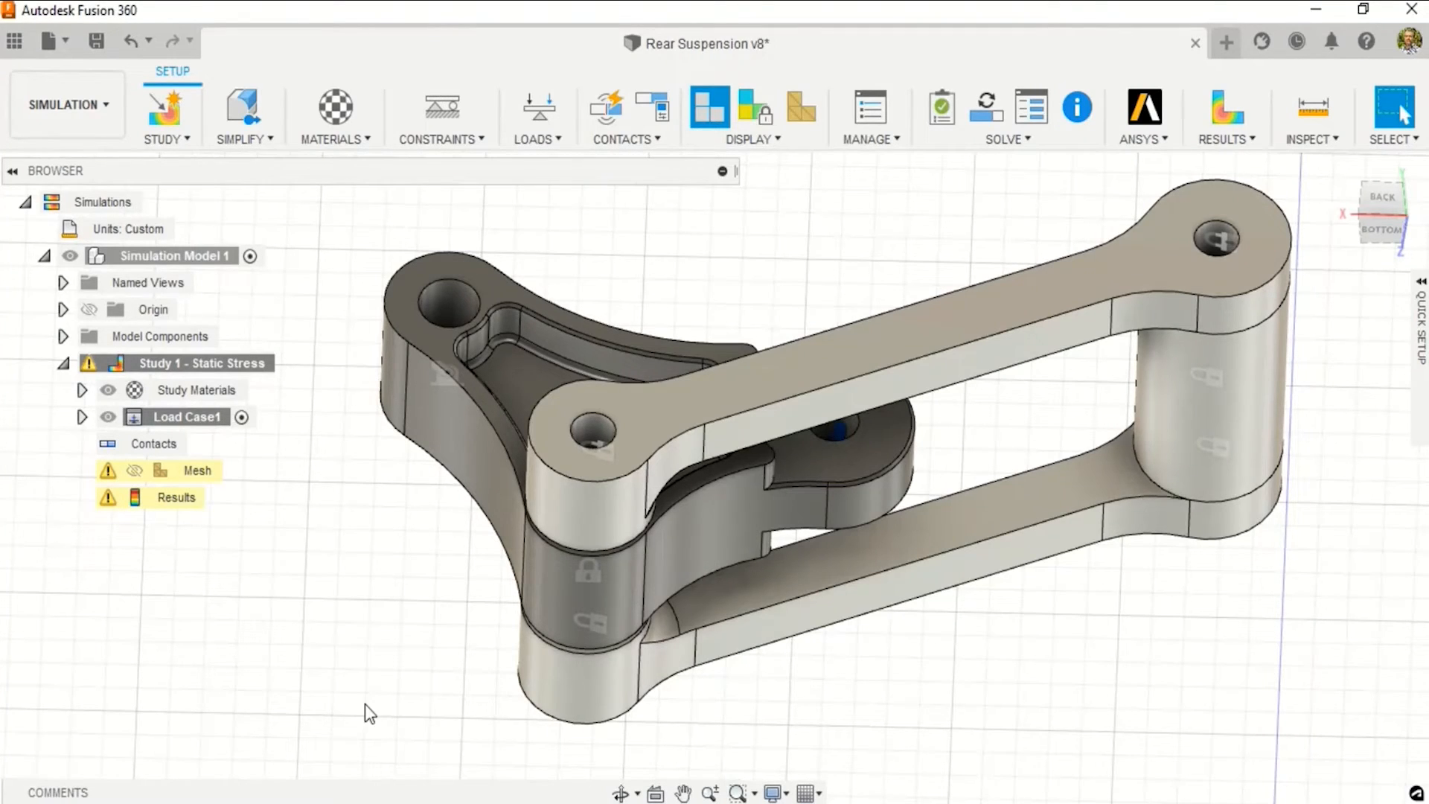
pyautogui.rightClick(251, 368)
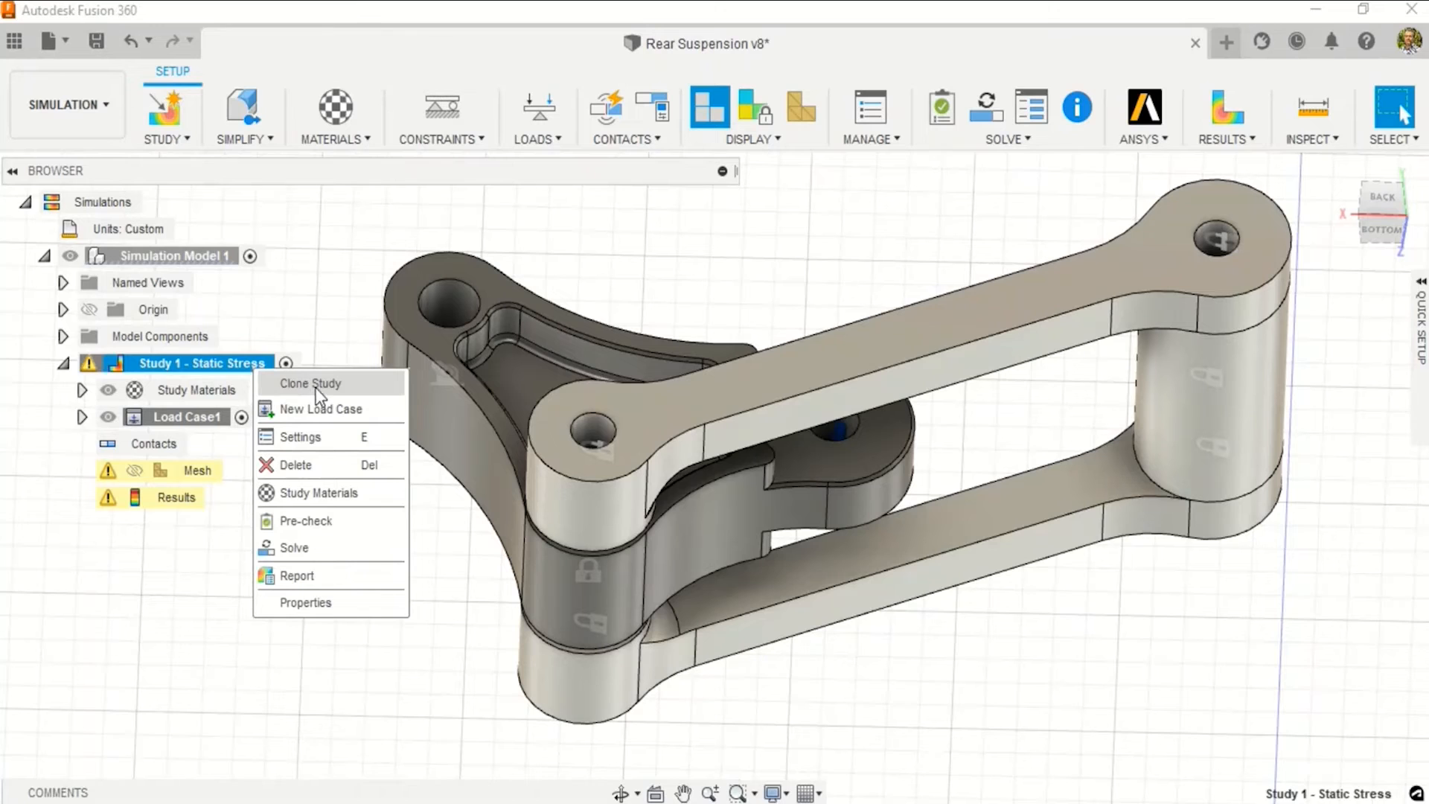
pyautogui.click(293, 387)
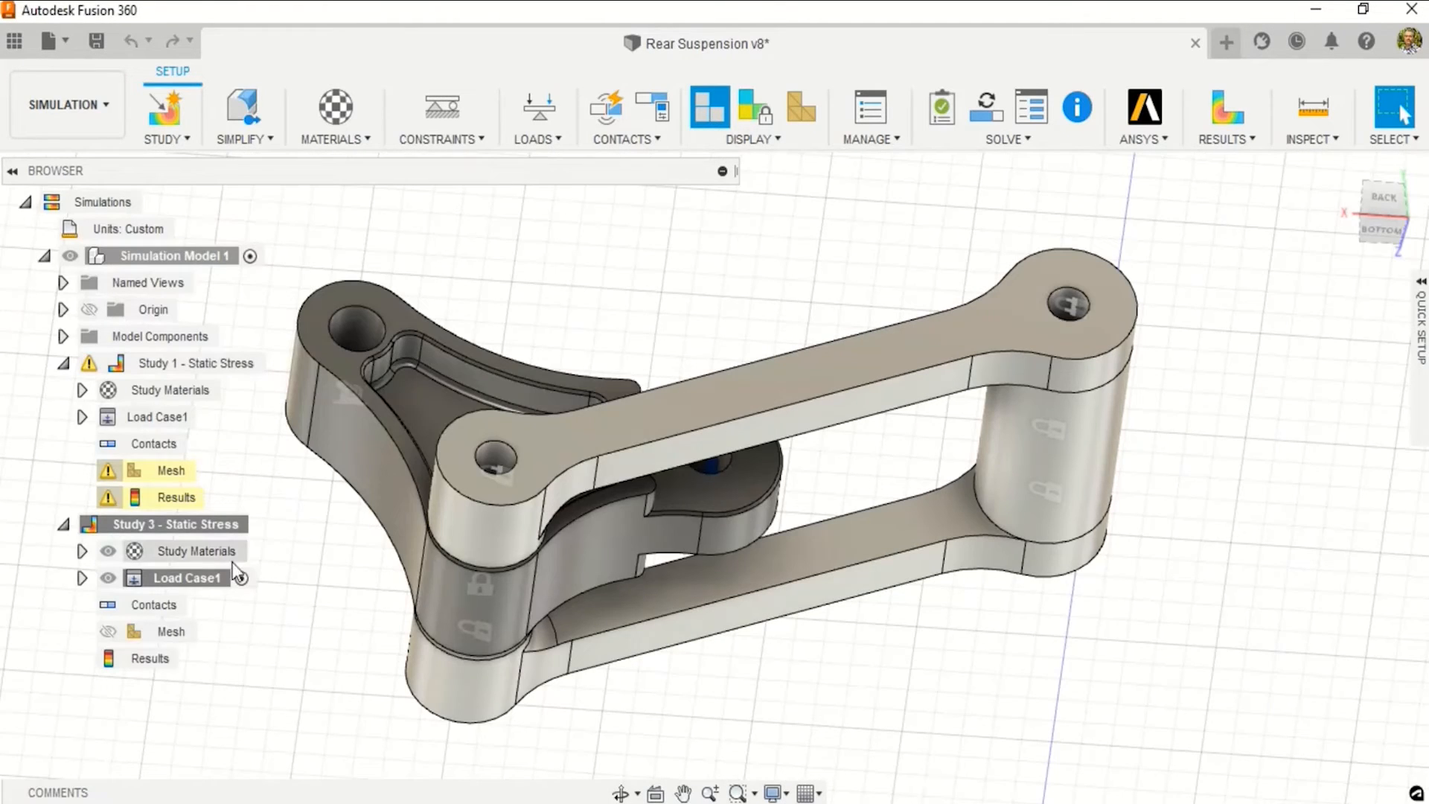
# Generate the mesh for the cloned static stress study.
pyautogui.moveTo(278, 605); pyautogui.dragTo(289, 602, button='middle')
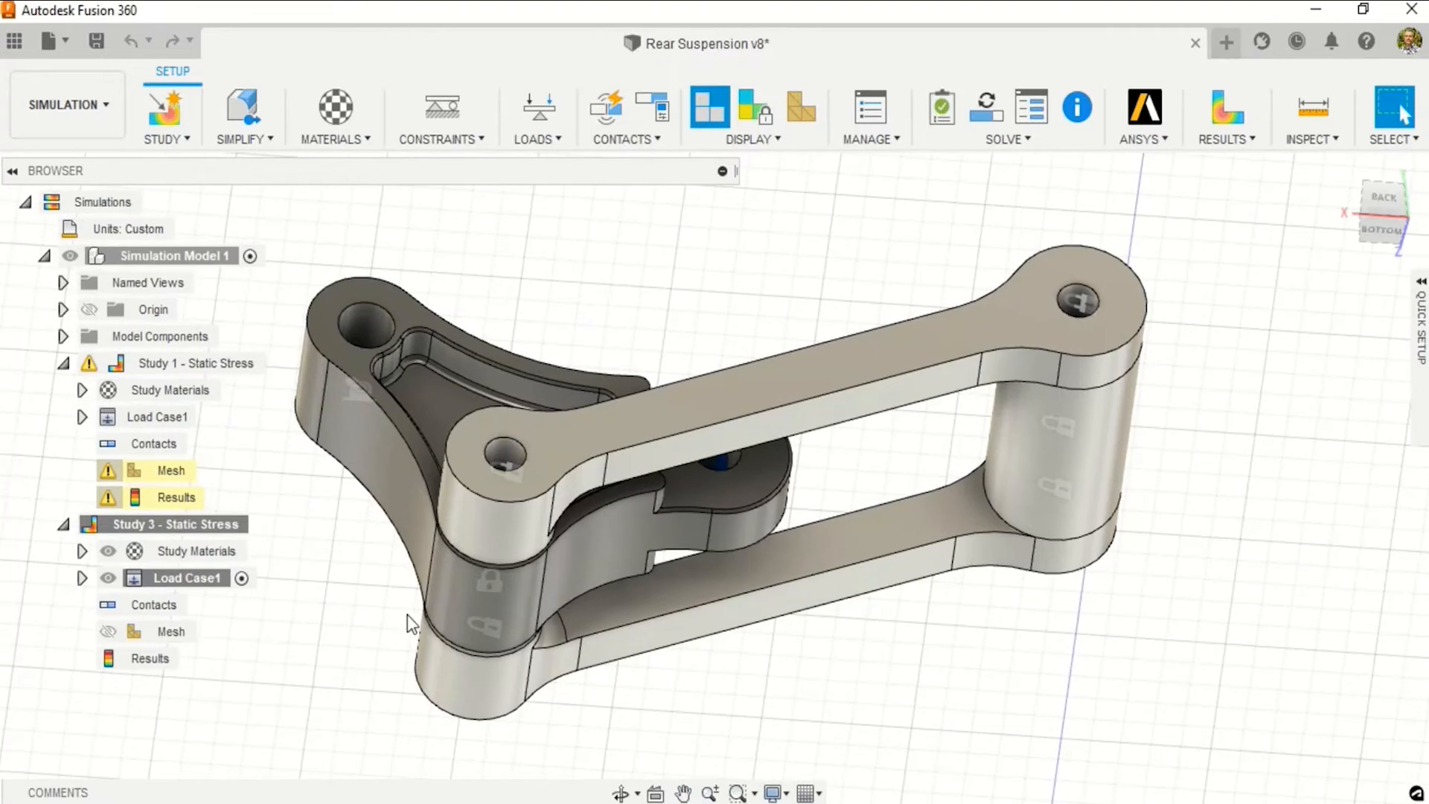
pyautogui.moveTo(677, 711); pyautogui.dragTo(717, 692, button='middle')
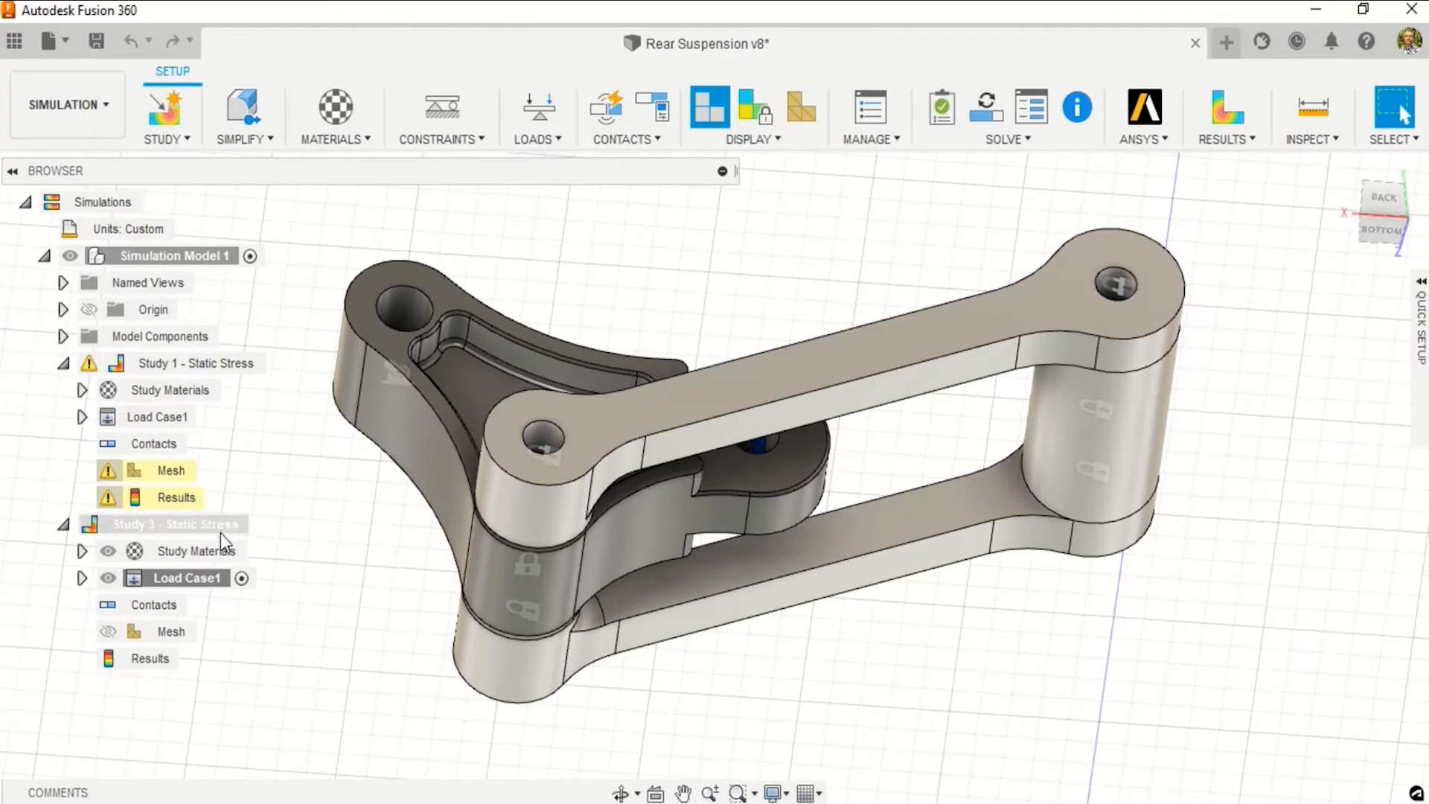
pyautogui.rightClick(176, 636)
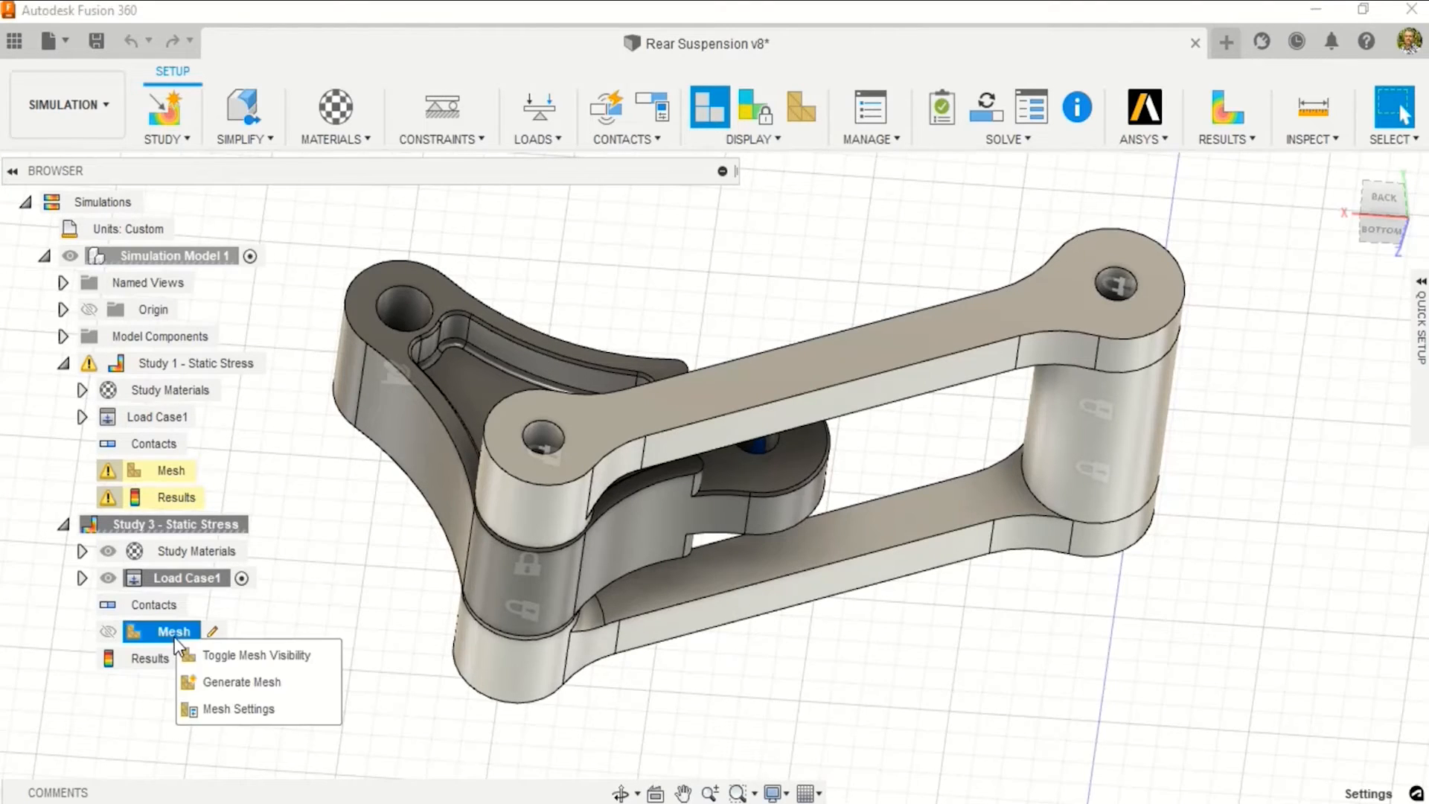
pyautogui.click(242, 683)
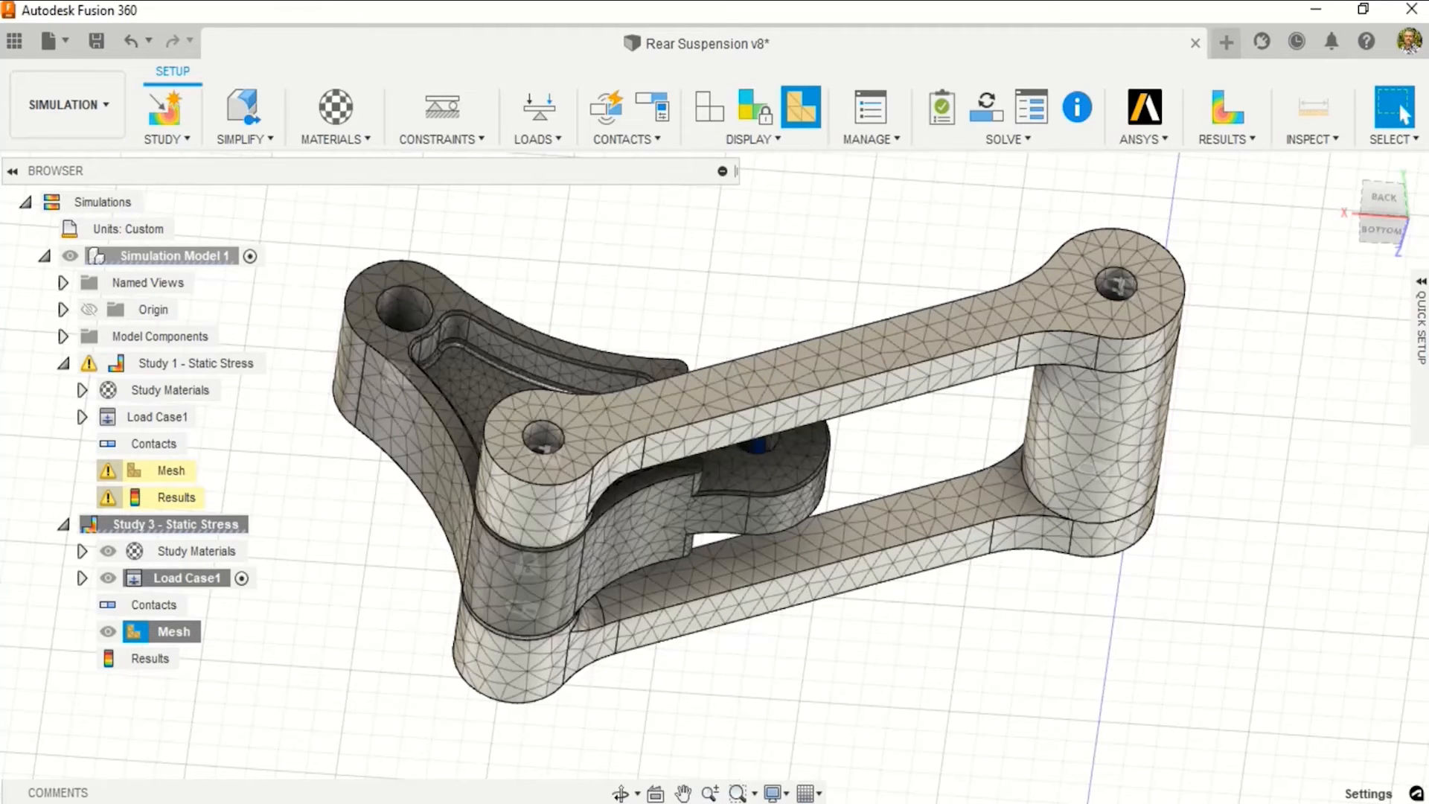
# Solve the cloned static stress study locally and expand its job entry to follow the solving stages.
pyautogui.click(987, 112)
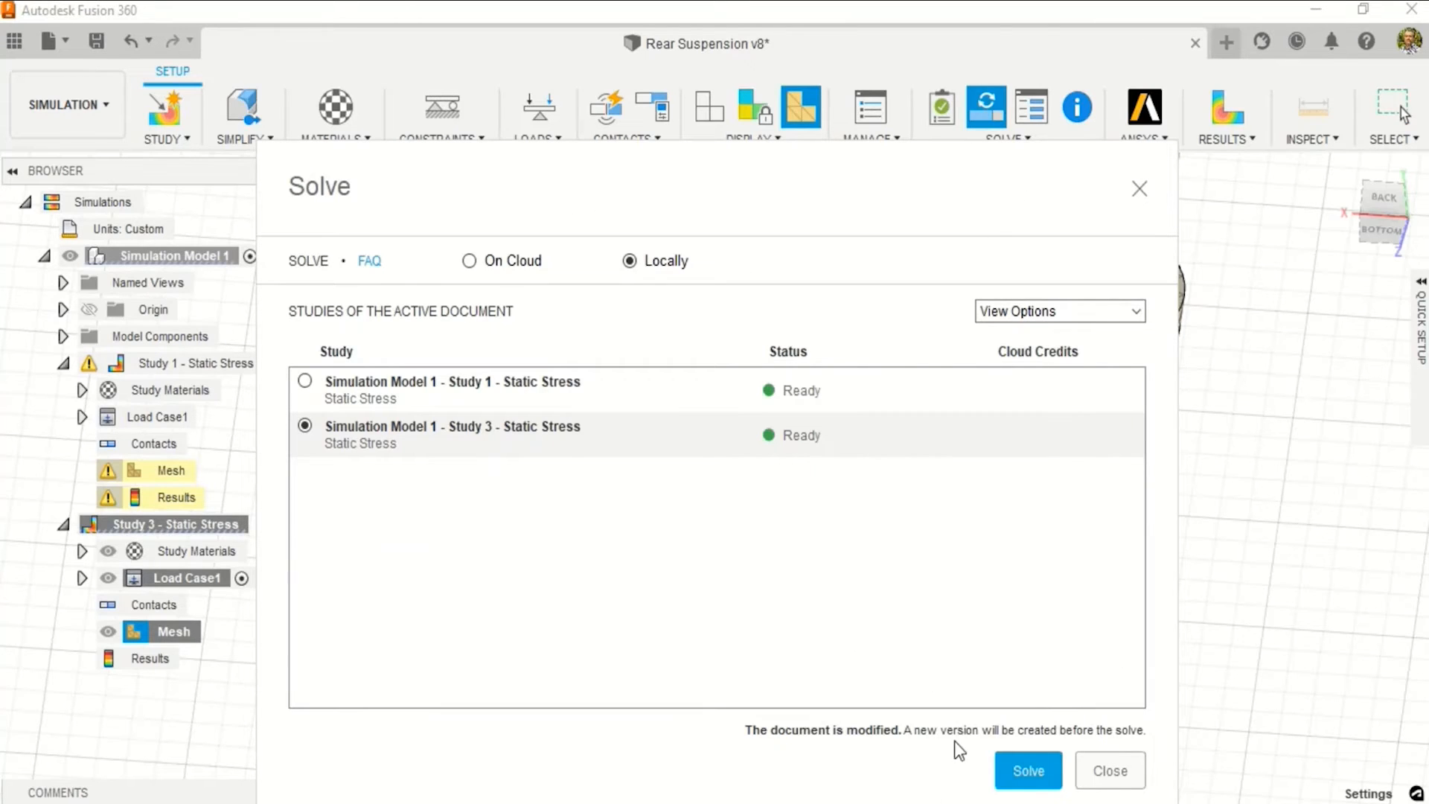
pyautogui.click(1039, 774)
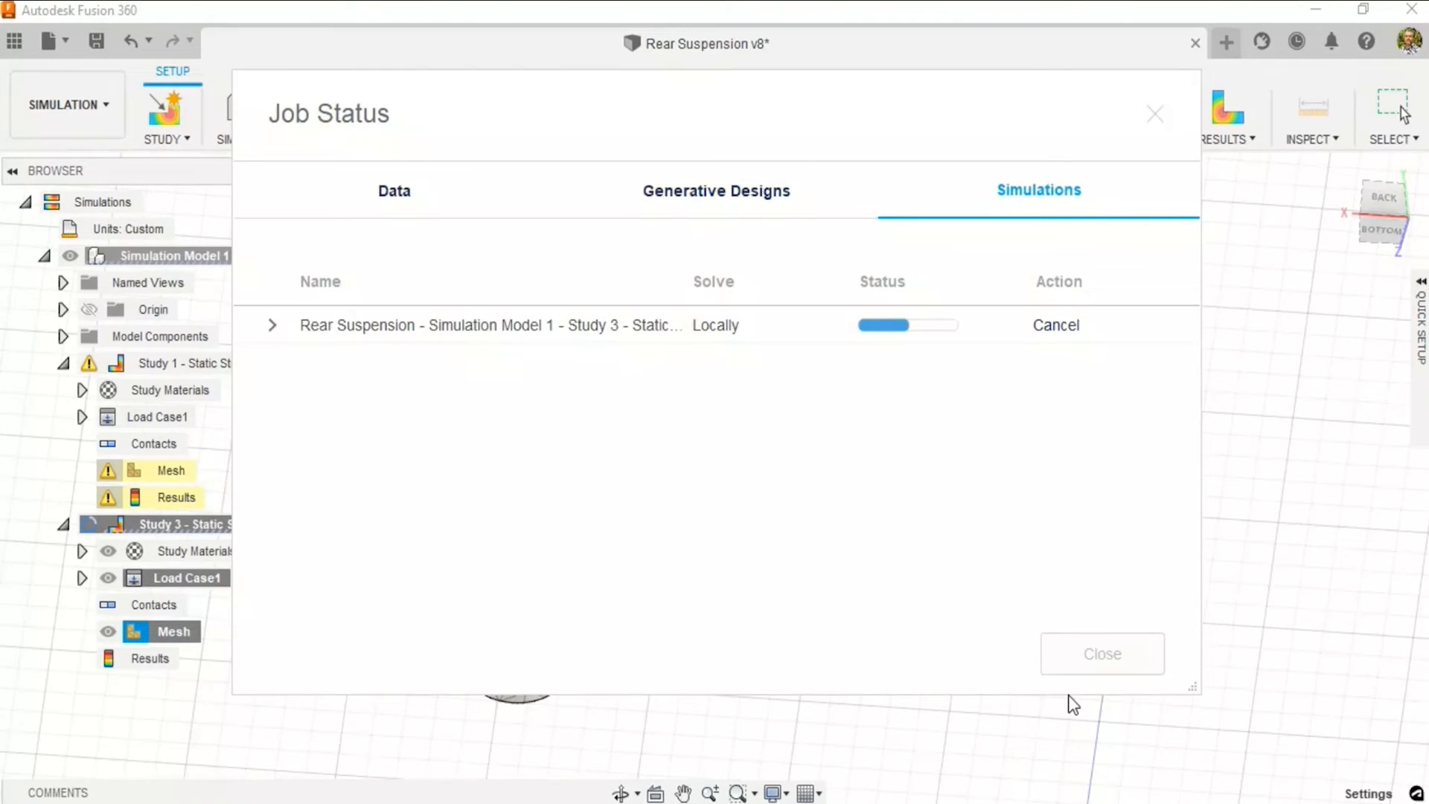
pyautogui.click(274, 326)
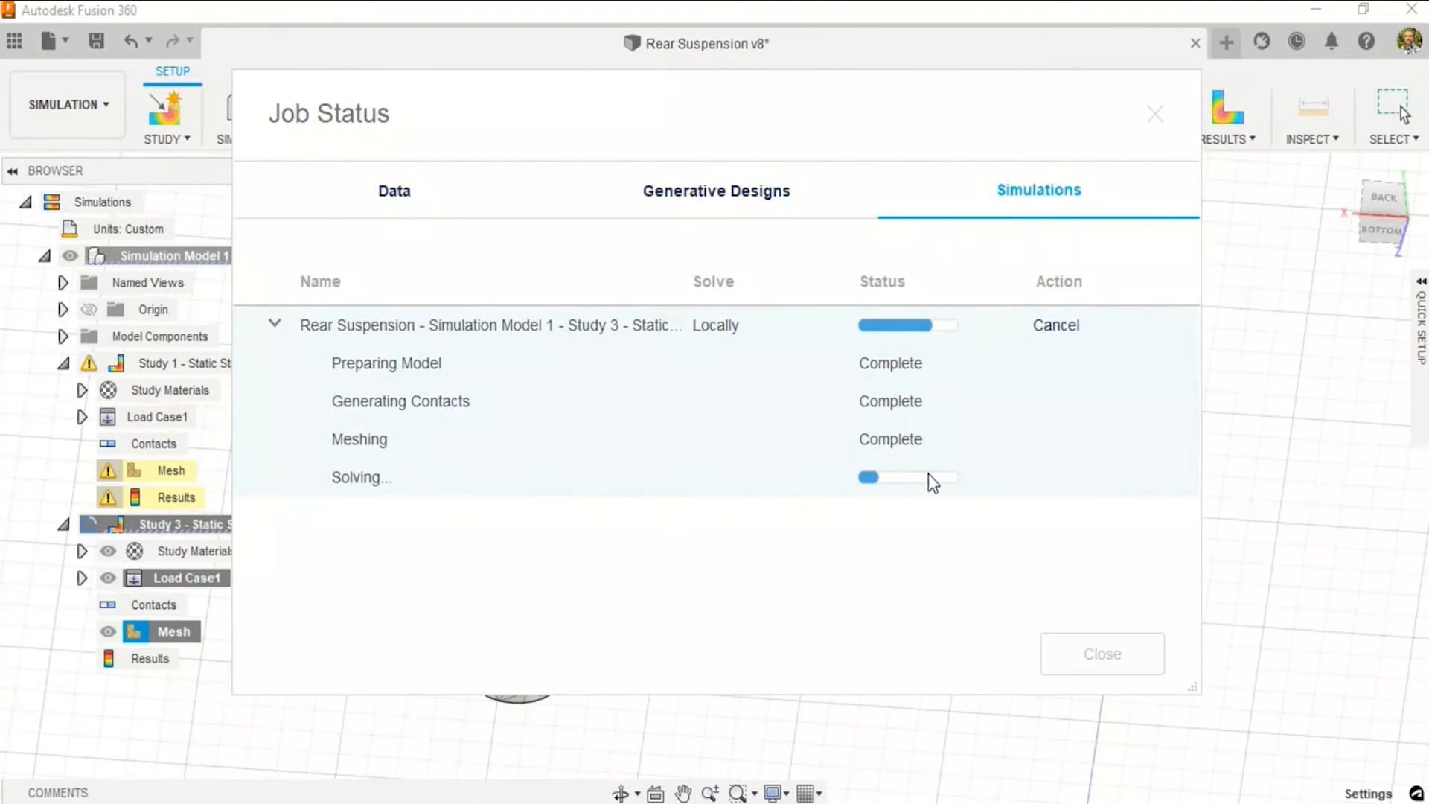
pyautogui.moveTo(916, 481)
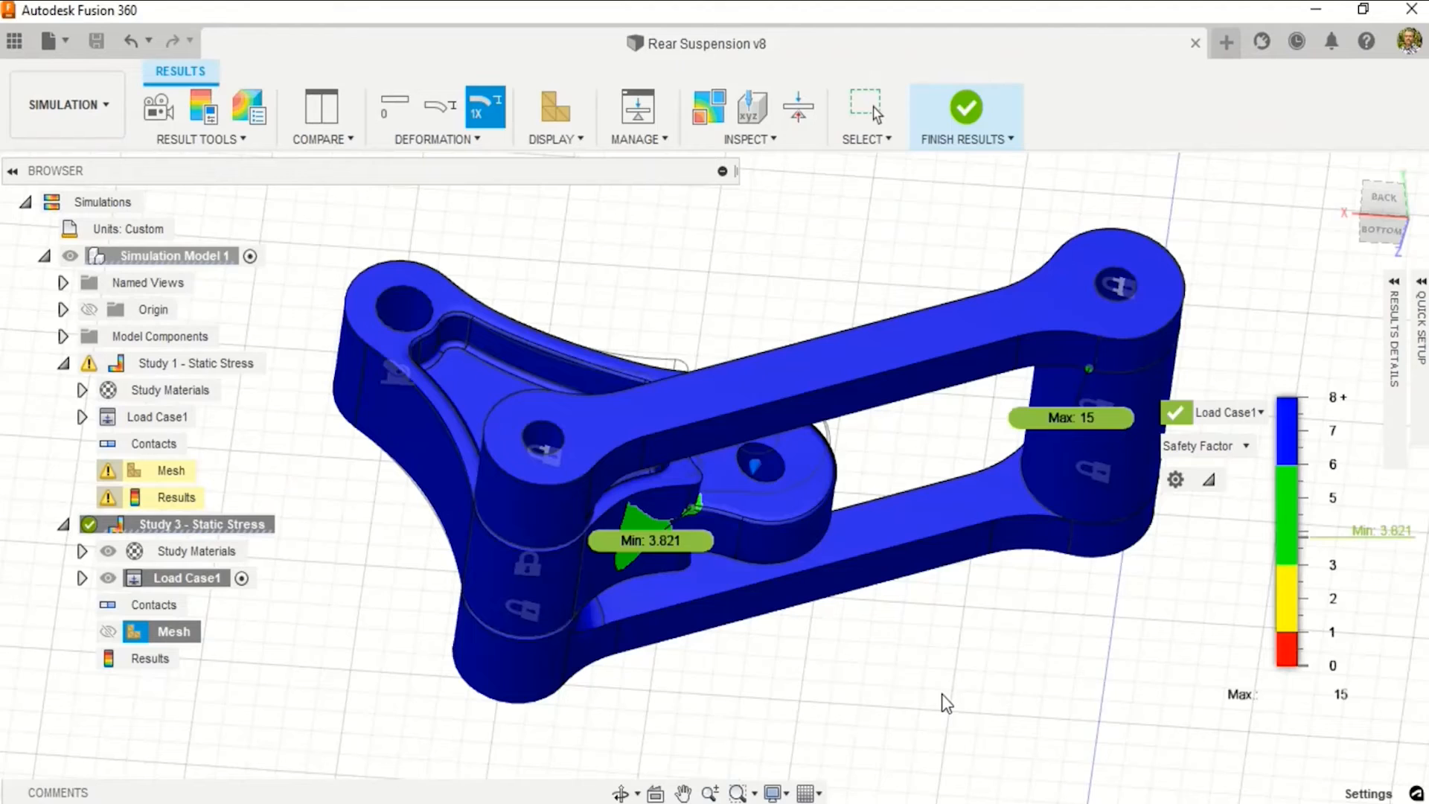
# Inspect the safety factor plot on the linkage, and change the displayed result to Von Mises stress.
pyautogui.keyDown('shift'); pyautogui.moveTo(943, 695); pyautogui.dragTo(912, 778, button='middle'); pyautogui.keyUp('shift')
pyautogui.keyDown('shift'); pyautogui.moveTo(827, 691); pyautogui.dragTo(824, 611, button='middle'); pyautogui.keyUp('shift')
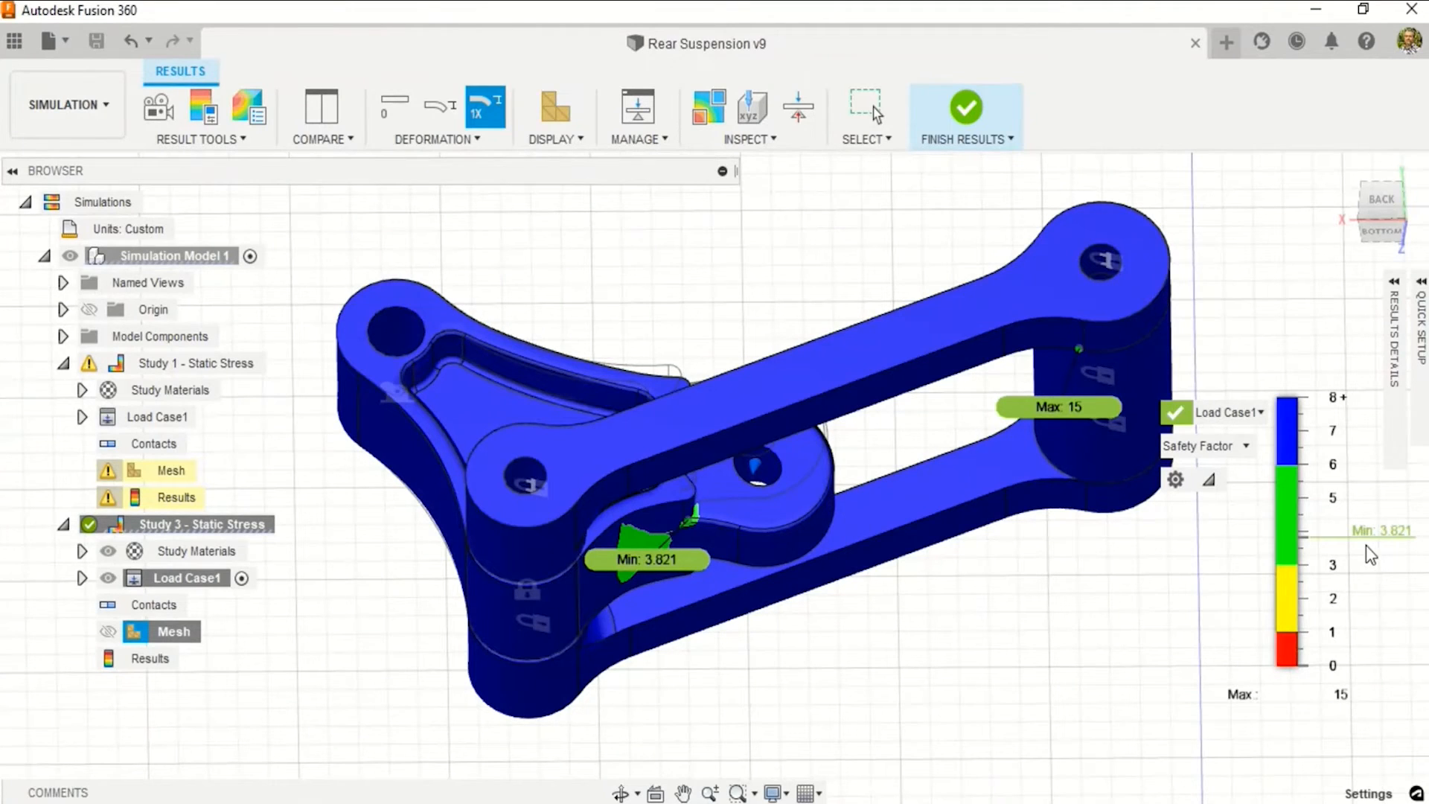
pyautogui.click(1221, 446)
pyautogui.click(1201, 499)
pyautogui.moveTo(1076, 642); pyautogui.dragTo(1088, 623, button='middle')
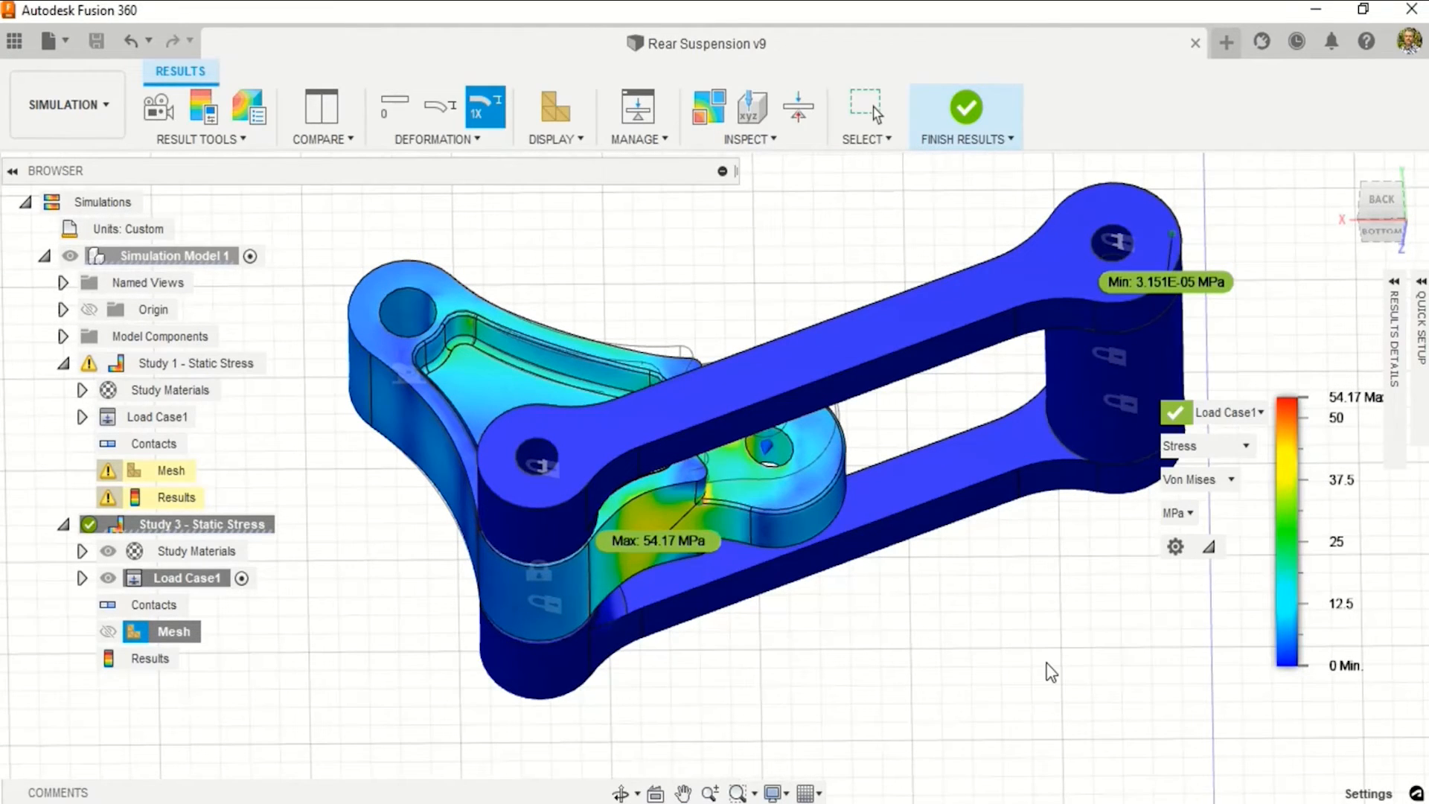
pyautogui.moveTo(1040, 667); pyautogui.dragTo(947, 614, button='middle')
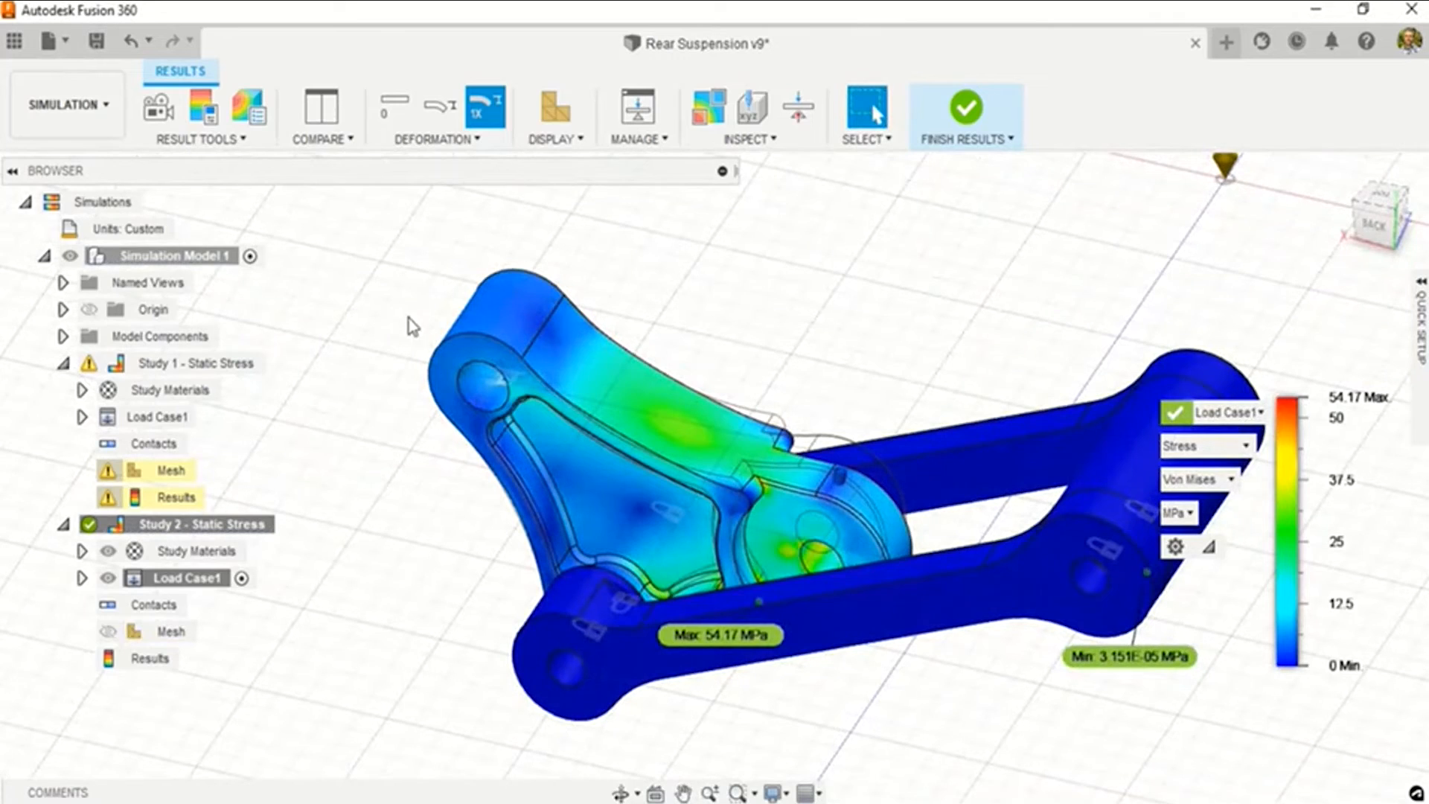
# Open the side-by-side results comparison and check that Study 1 and Study 2 are assigned to the two views.
pyautogui.click(323, 110)
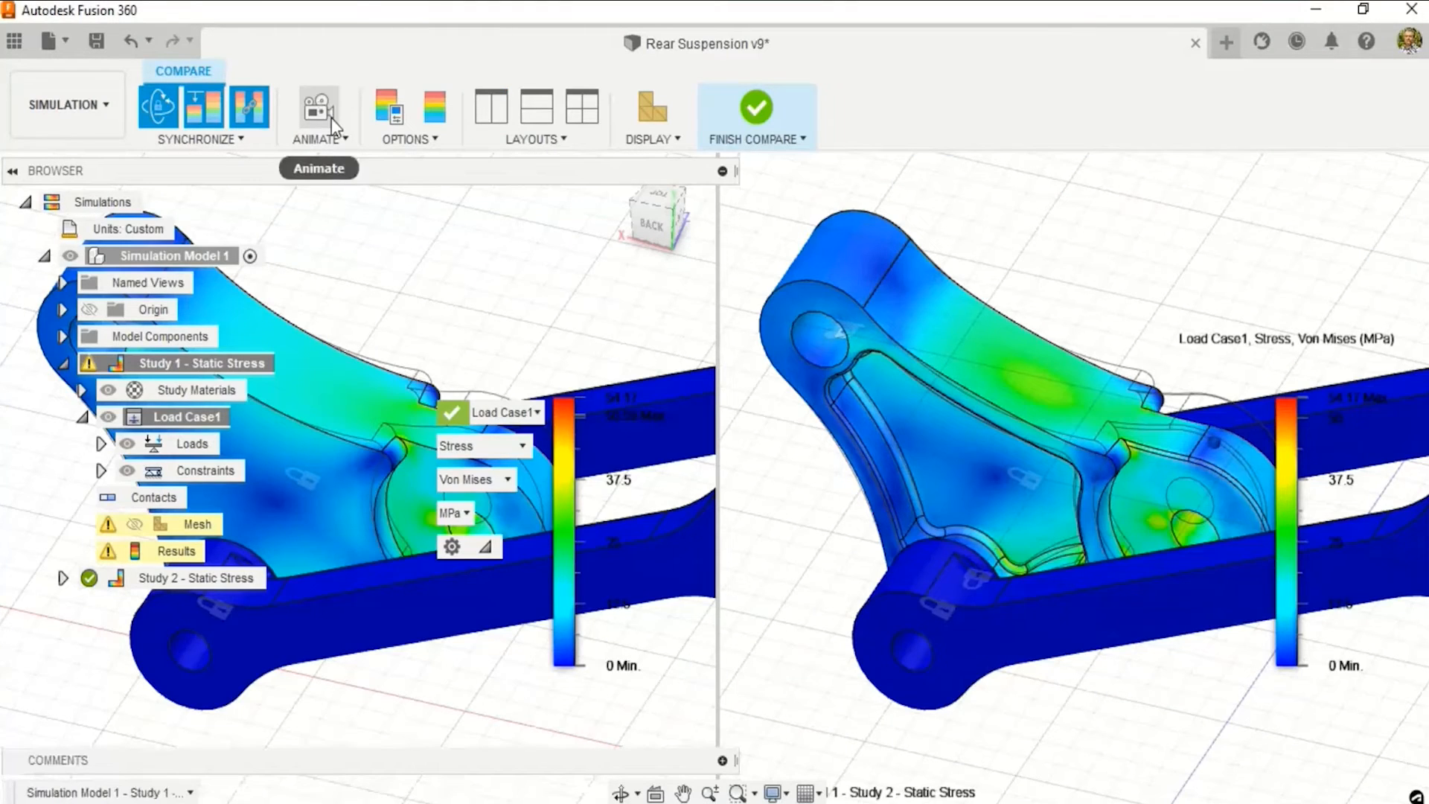
pyautogui.scroll(-5, 443, 287)
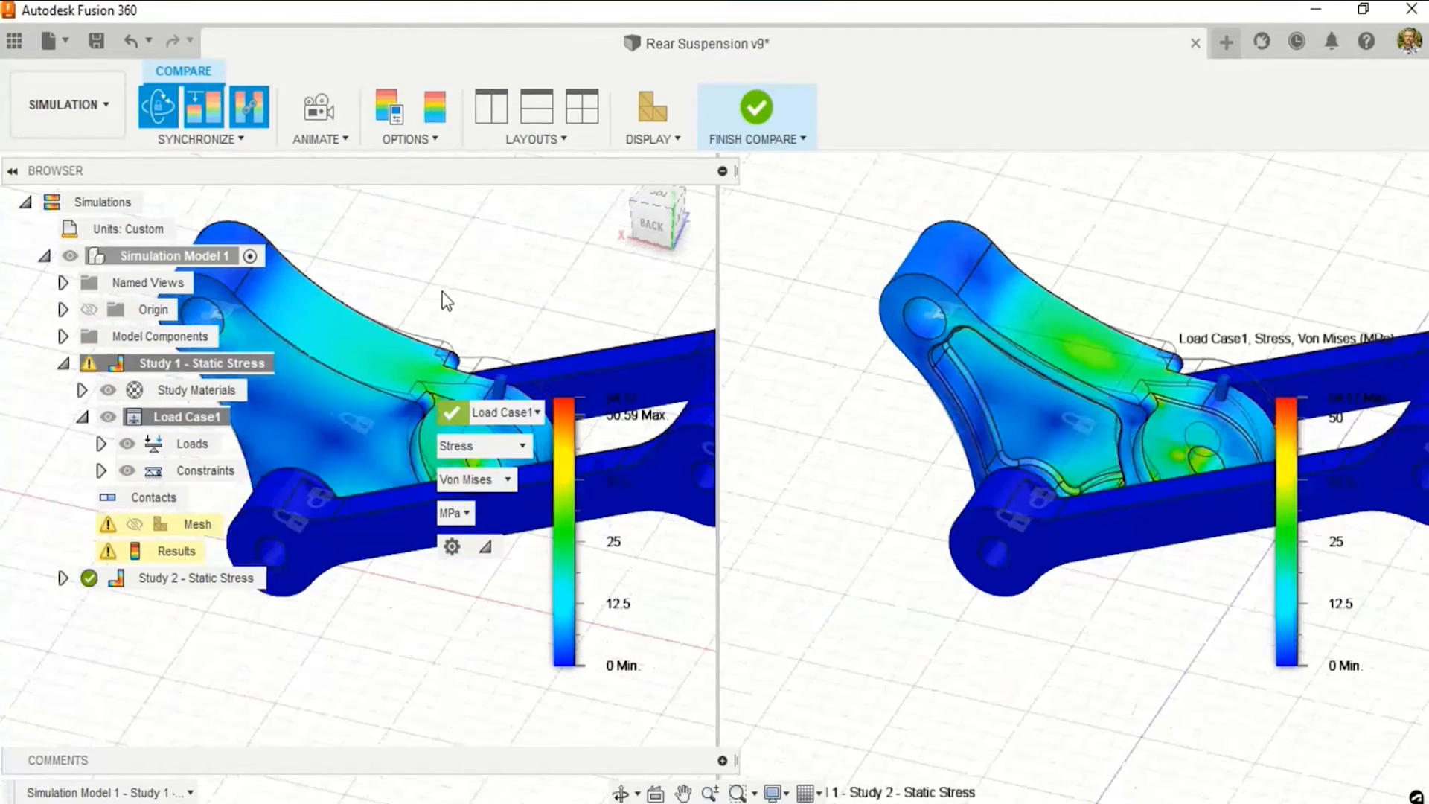
pyautogui.scroll(-3, 446, 300)
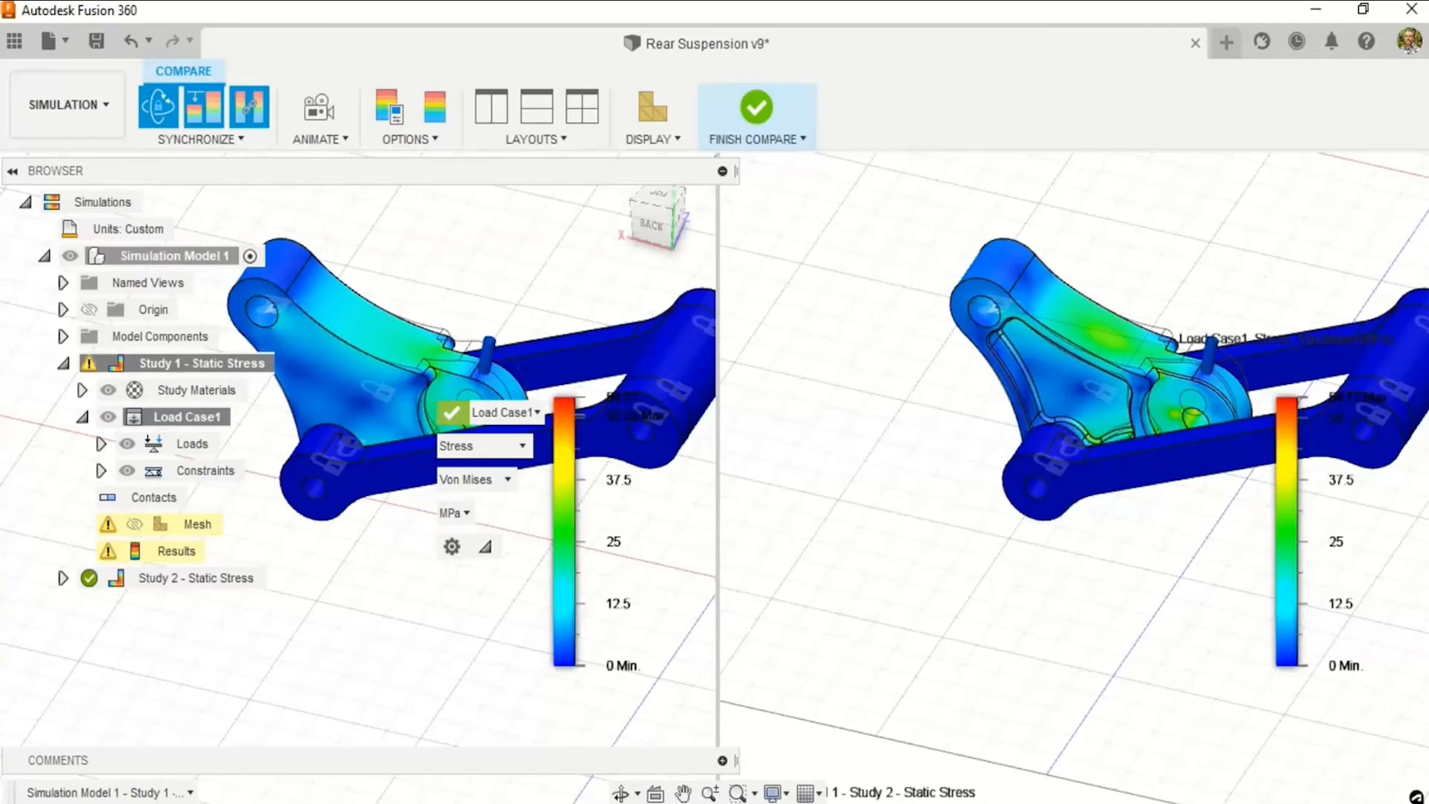
pyautogui.click(111, 792)
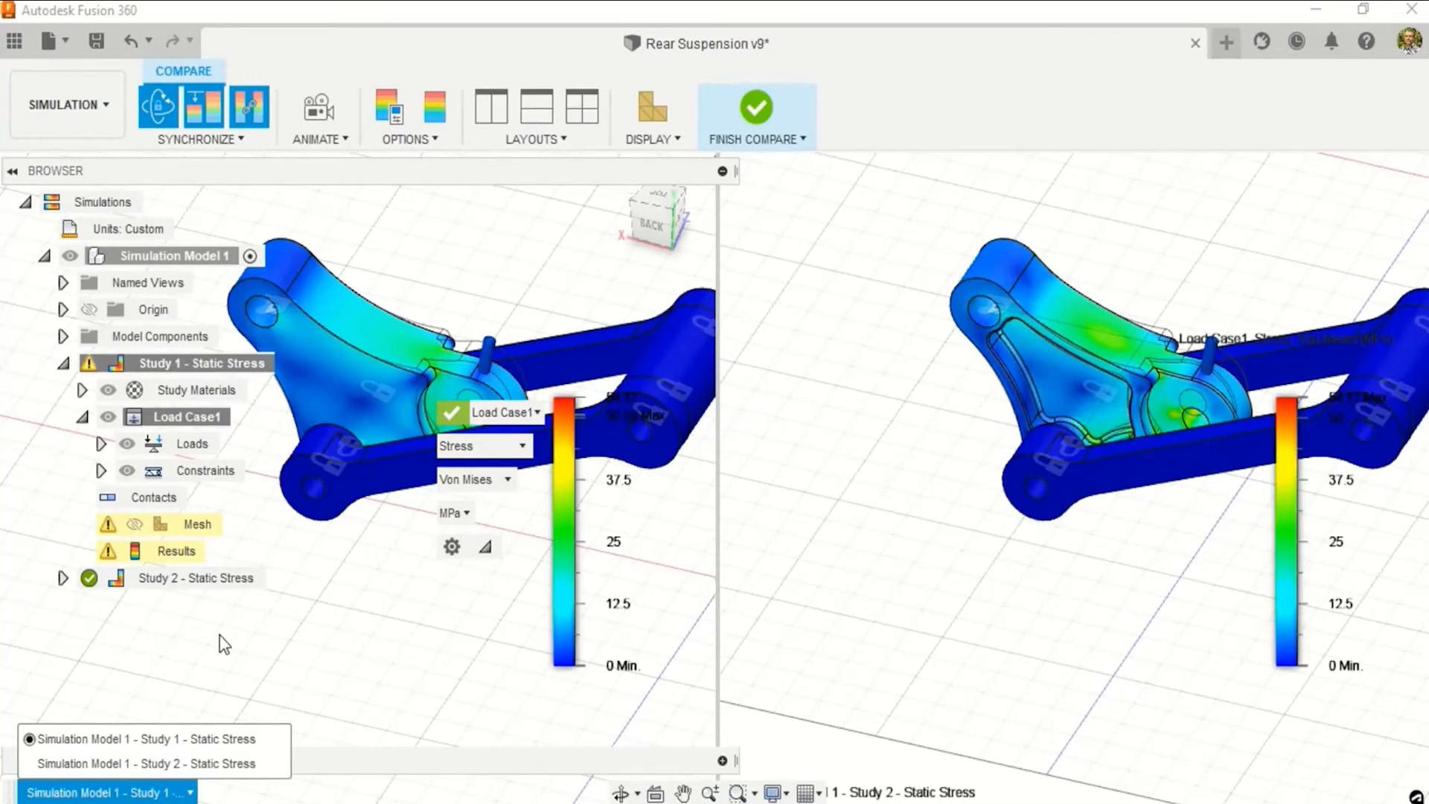
pyautogui.click(349, 678)
pyautogui.click(953, 792)
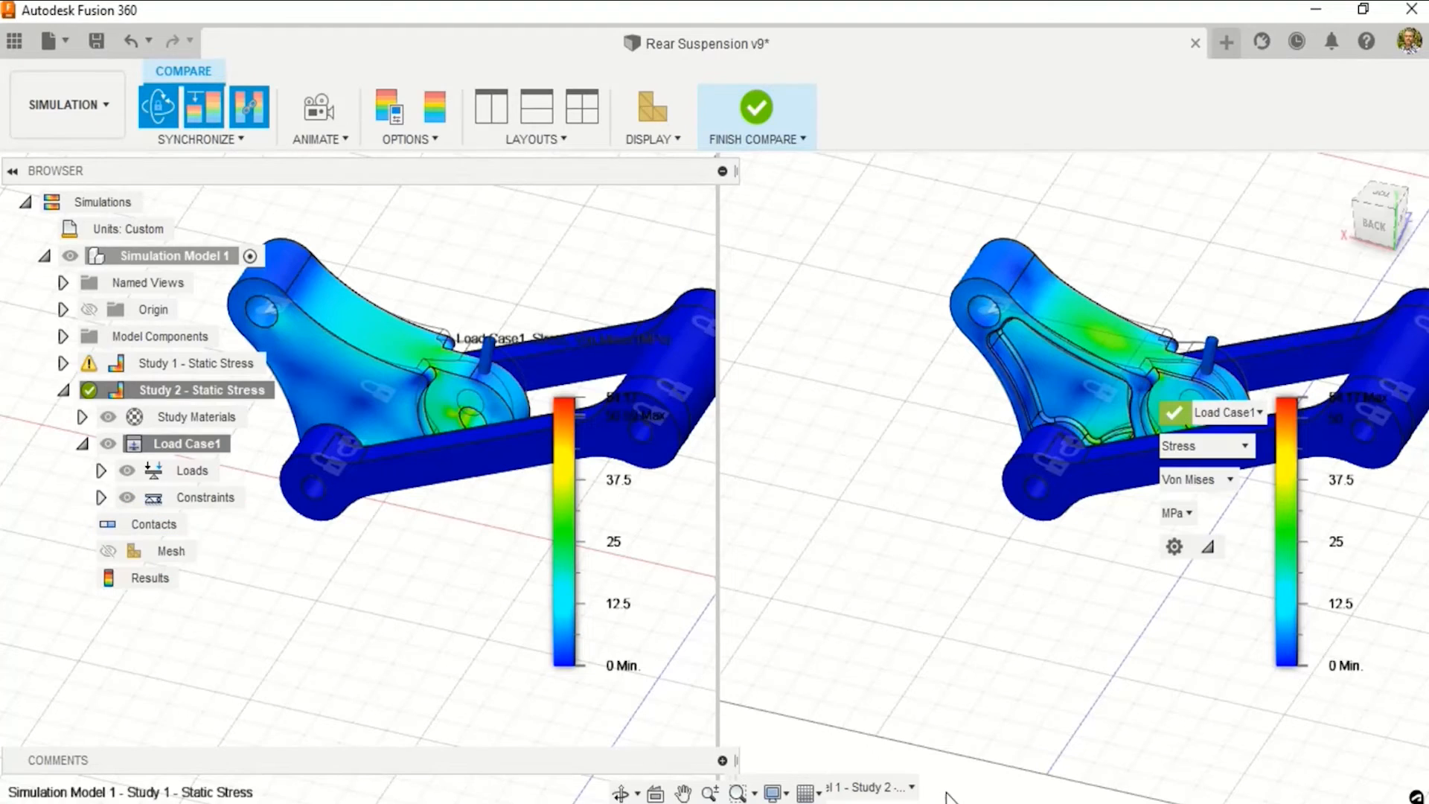
pyautogui.click(885, 786)
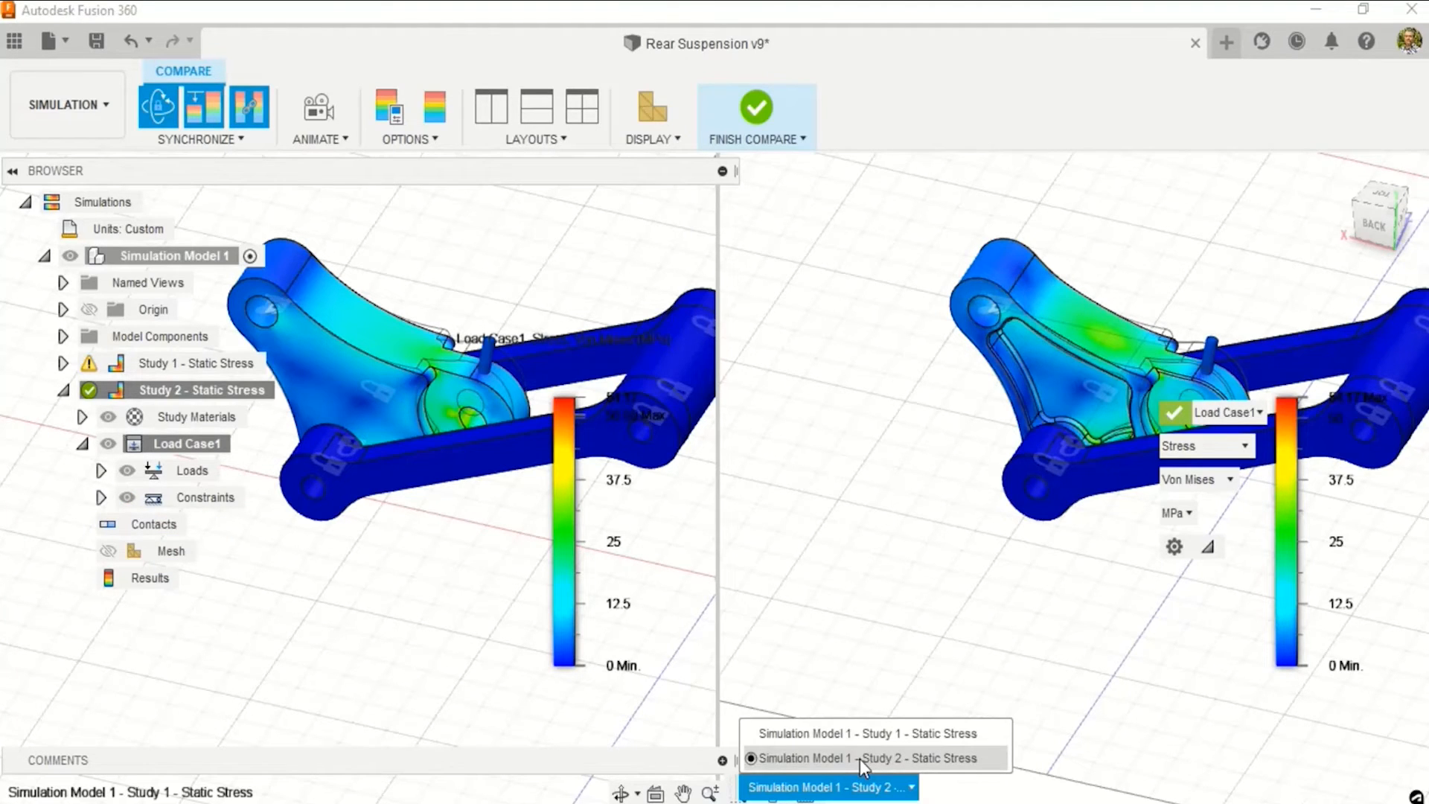
pyautogui.moveTo(916, 590); pyautogui.dragTo(890, 599, button='middle')
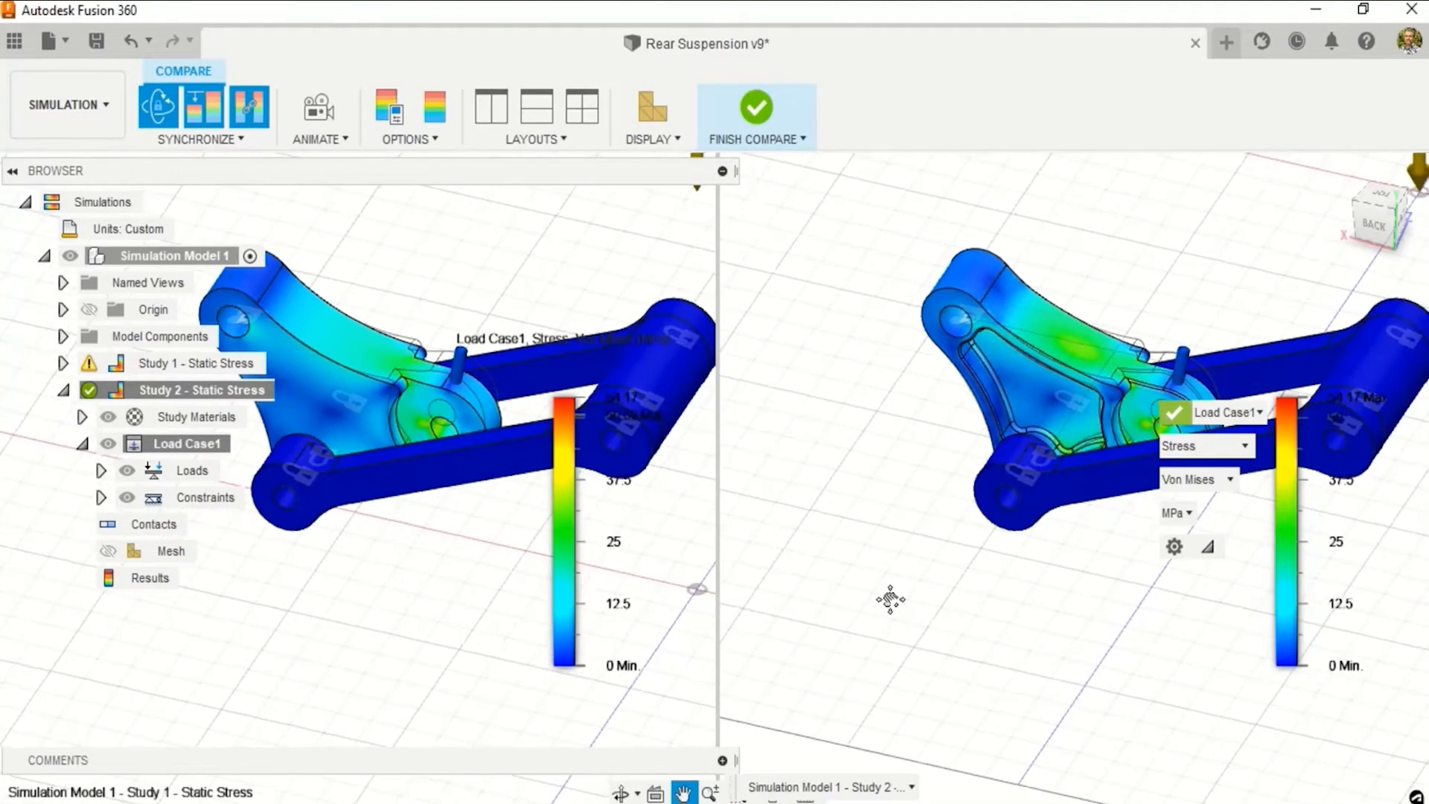
# Toggle the comparison's legend range synchronization and result type synchronization off and back on.
pyautogui.click(201, 105)
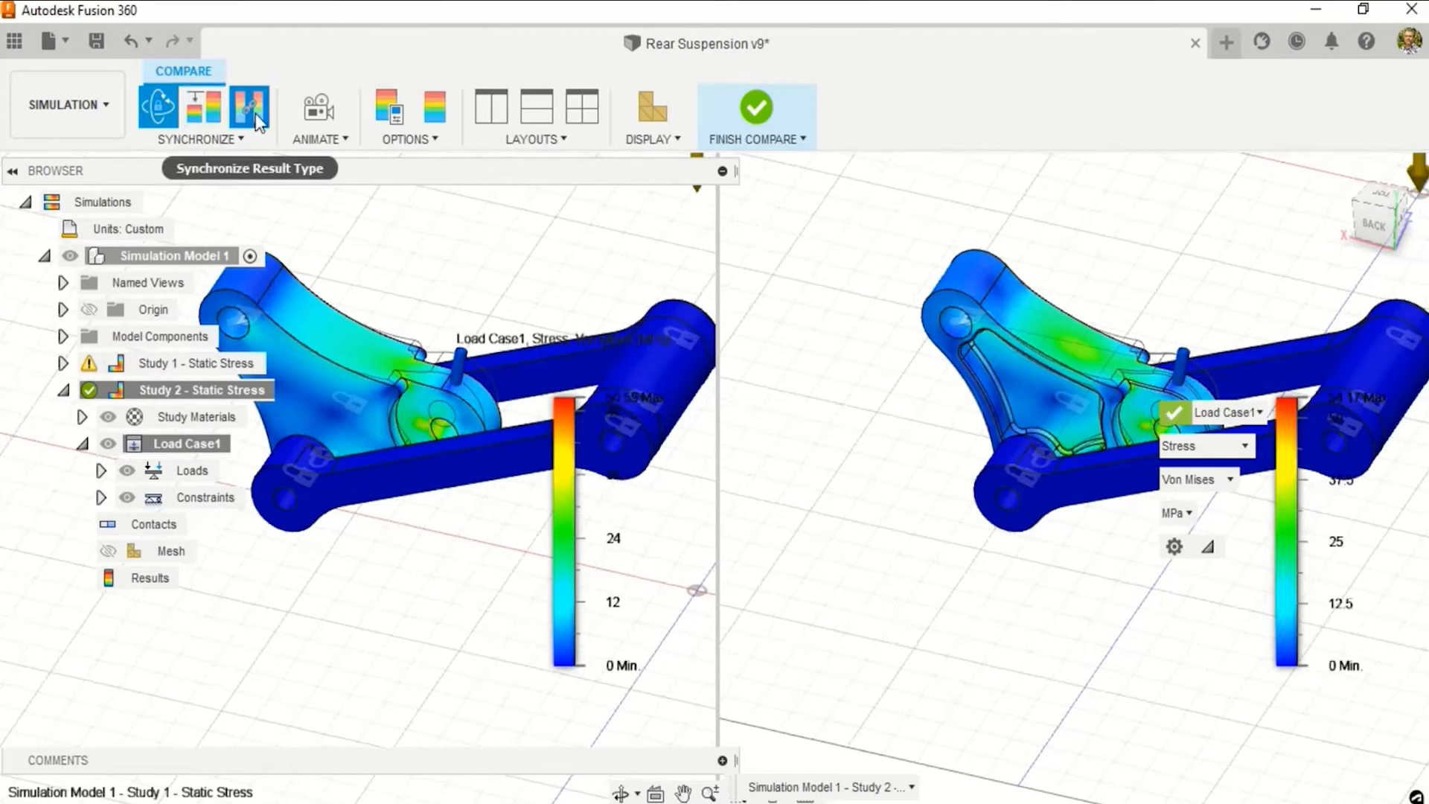
pyautogui.click(212, 109)
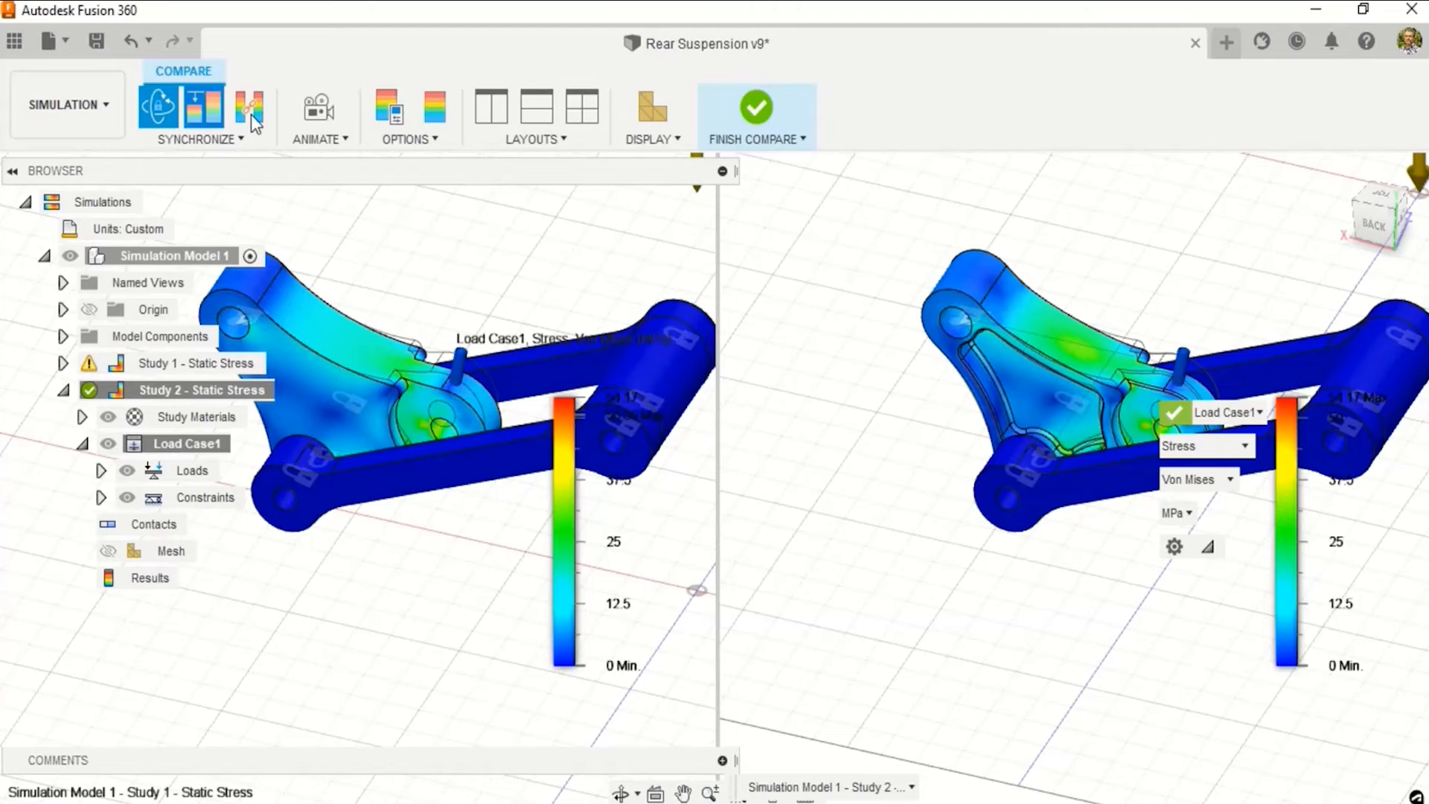
pyautogui.click(250, 111)
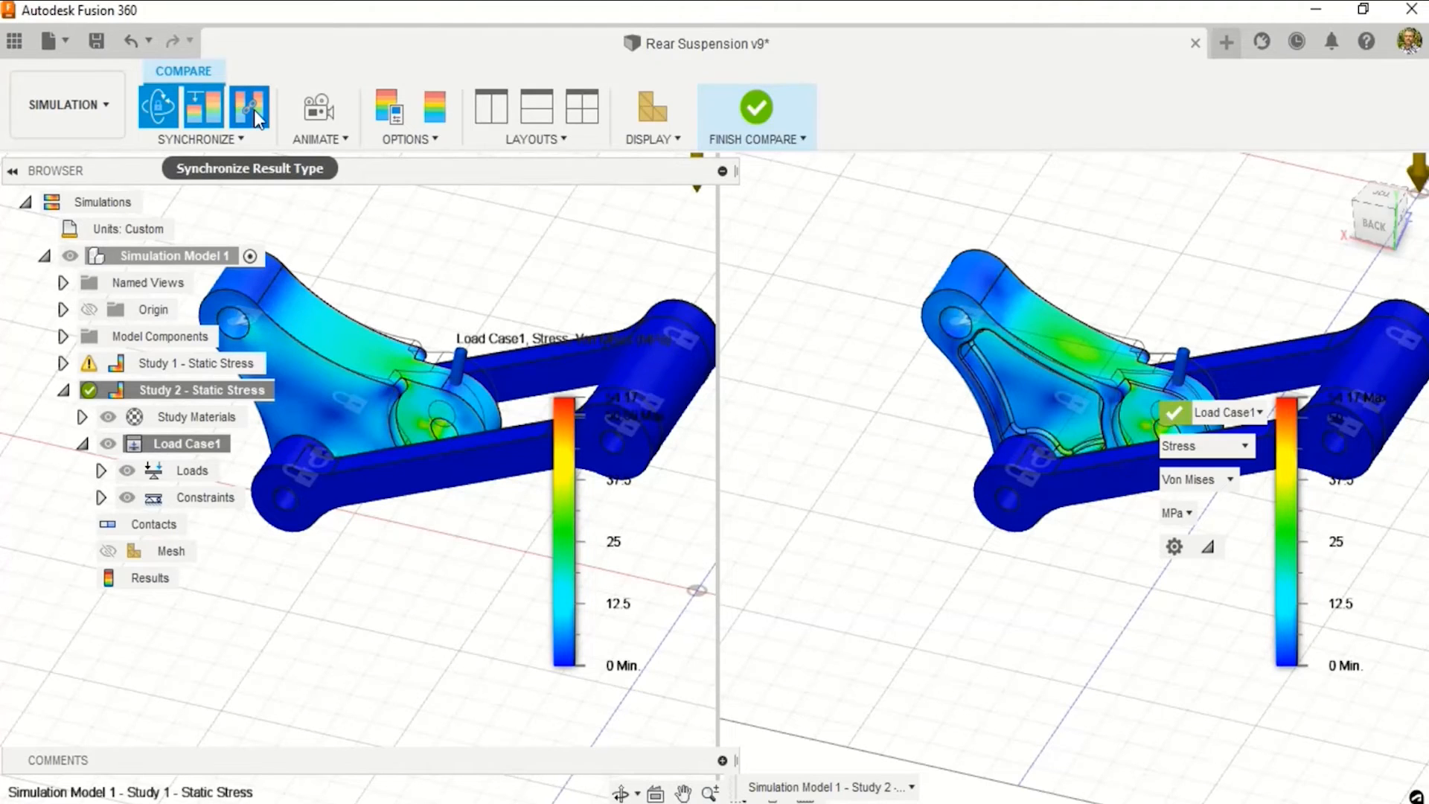
# Compare the Von Mises stress distribution around the pocket and shock mount between the original and pocketed linkage joints.
pyautogui.moveTo(989, 361); pyautogui.dragTo(942, 371, button='middle')
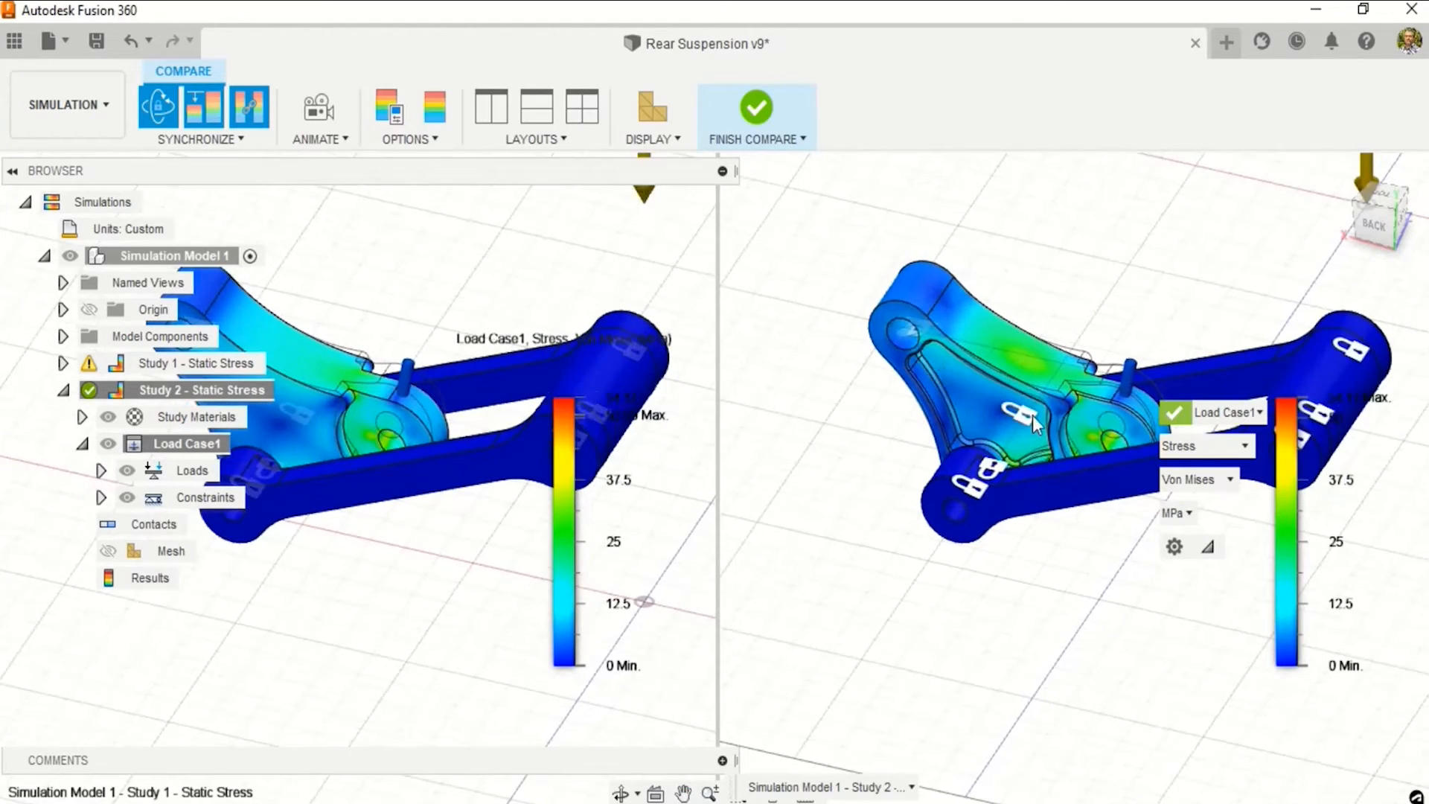
pyautogui.scroll(2, 1070, 424)
pyautogui.scroll(3, 1069, 424)
pyautogui.moveTo(1024, 629); pyautogui.dragTo(1059, 636, button='middle')
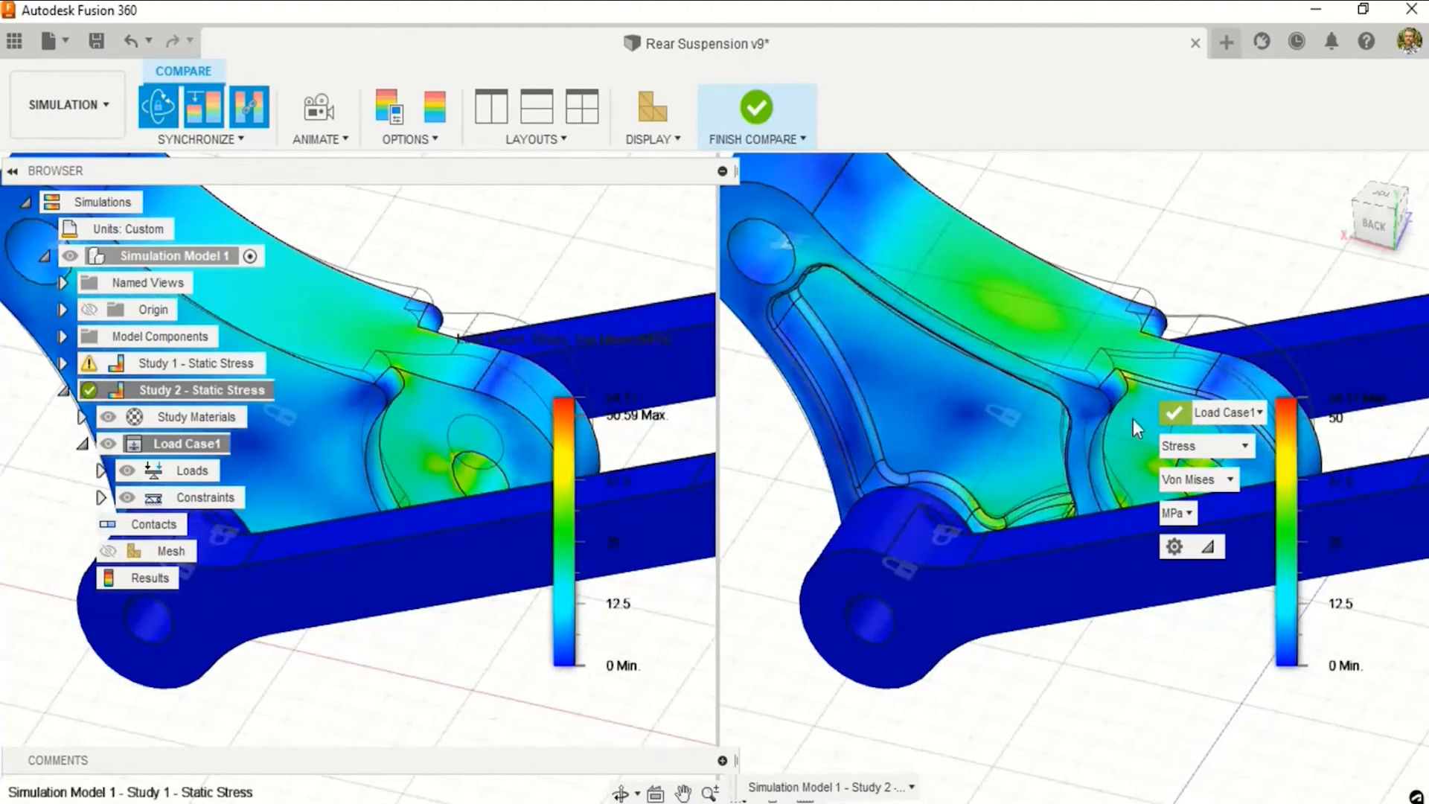
pyautogui.keyDown('shift'); pyautogui.moveTo(1115, 427); pyautogui.dragTo(1173, 417, button='middle'); pyautogui.keyUp('shift')
pyautogui.keyDown('shift'); pyautogui.moveTo(915, 395); pyautogui.dragTo(919, 417, button='middle'); pyautogui.keyUp('shift')
pyautogui.keyDown('shift'); pyautogui.moveTo(1023, 446); pyautogui.dragTo(1028, 456, button='middle'); pyautogui.keyUp('shift')
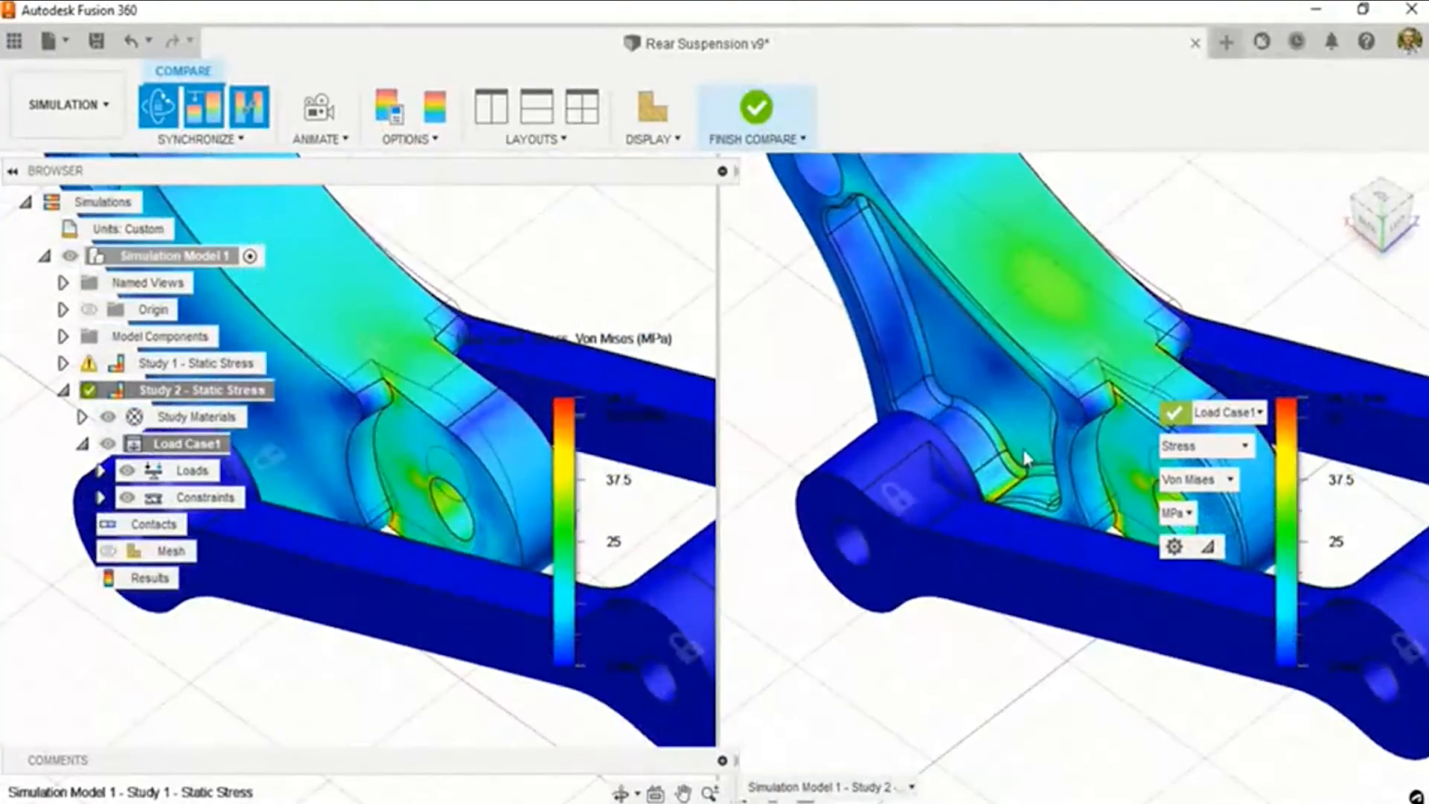
pyautogui.scroll(-5, 1027, 456)
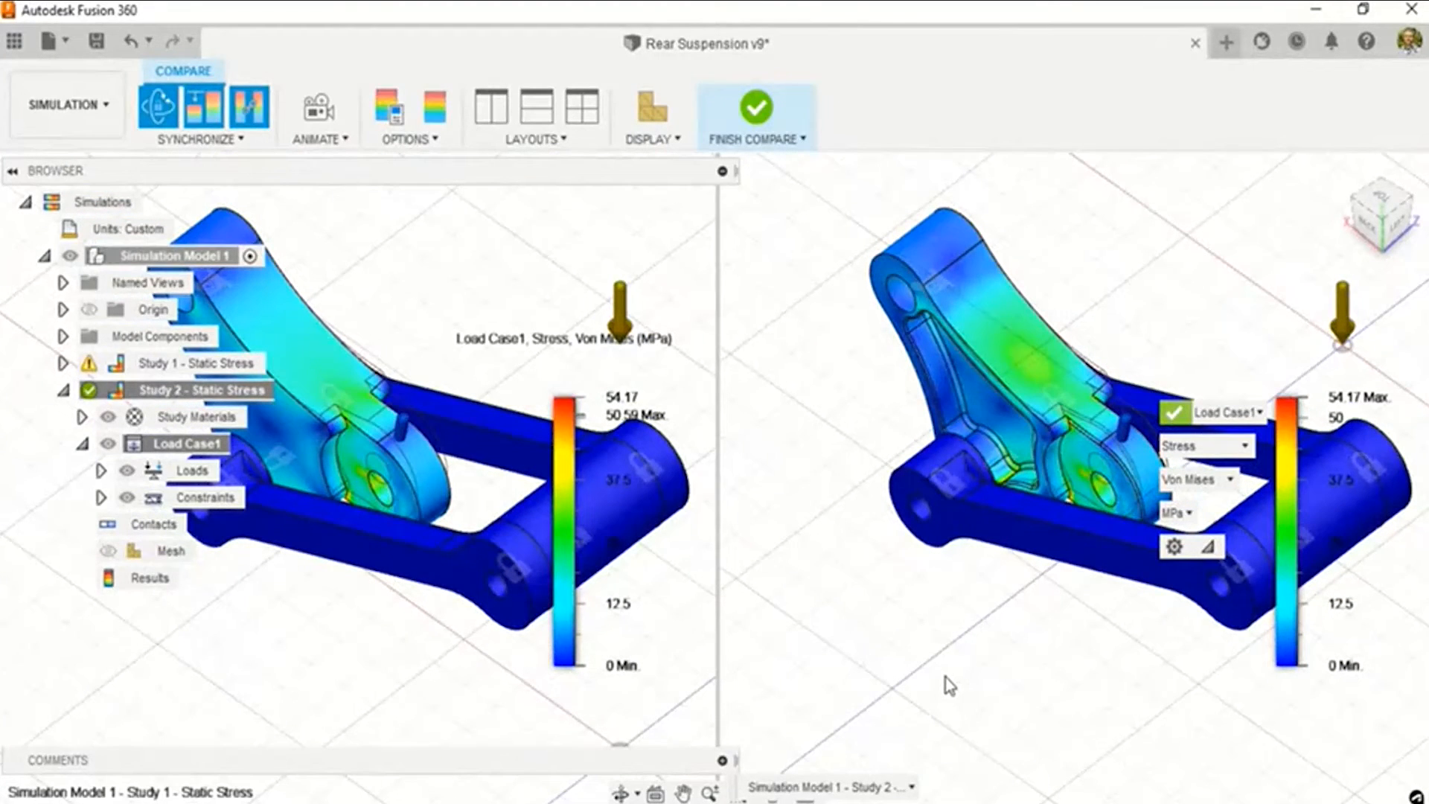
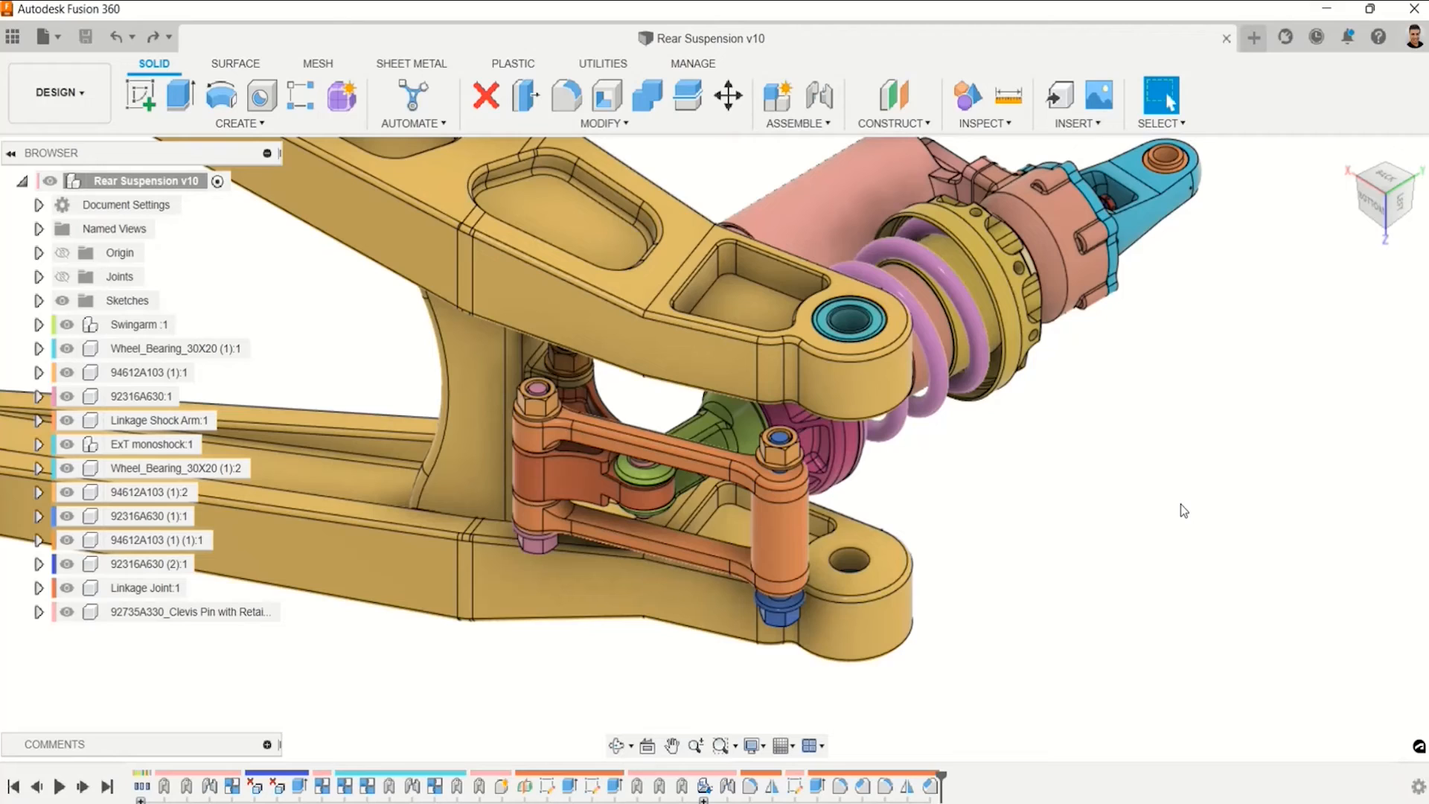
pyautogui.scroll(-2, 1170, 537)
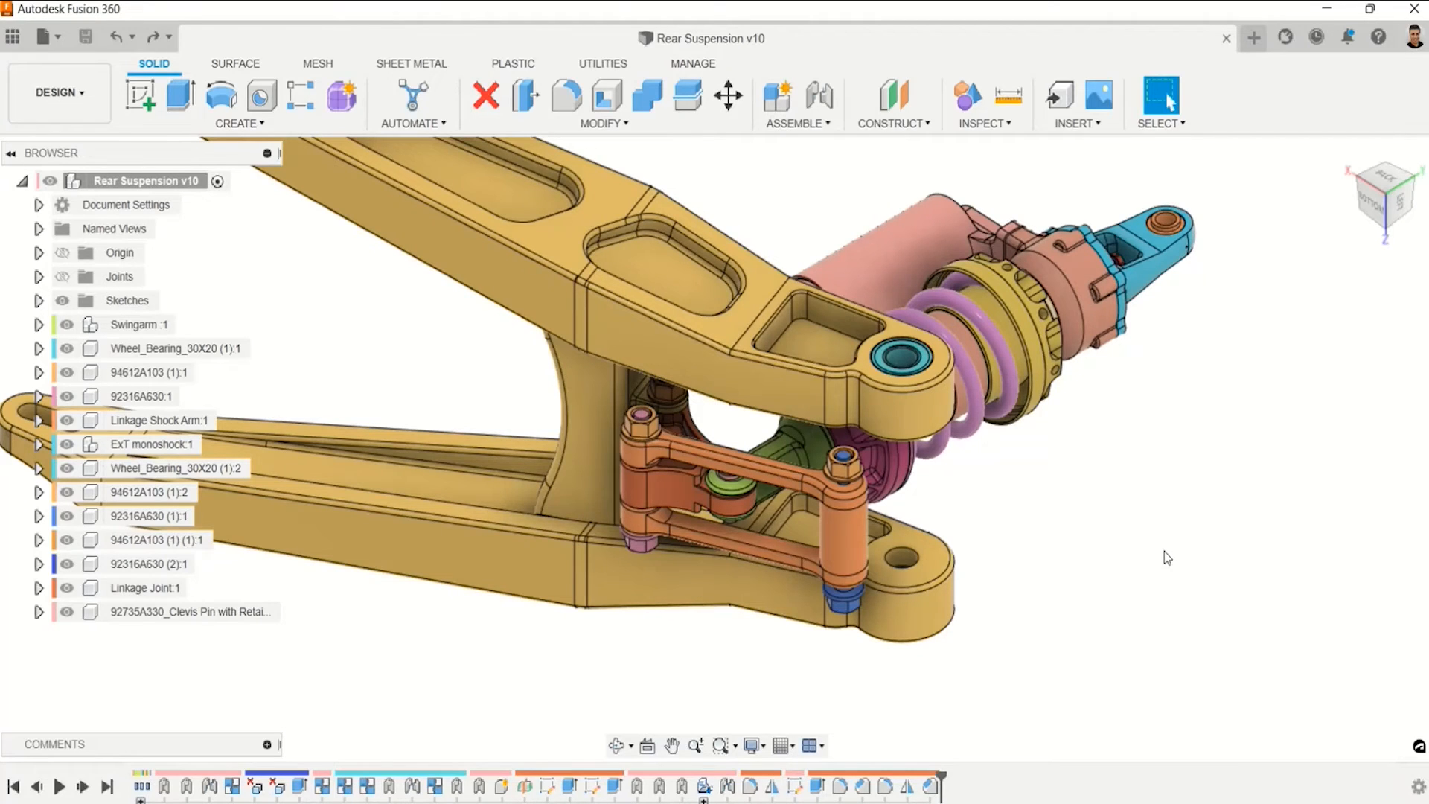
pyautogui.scroll(-2, 1168, 557)
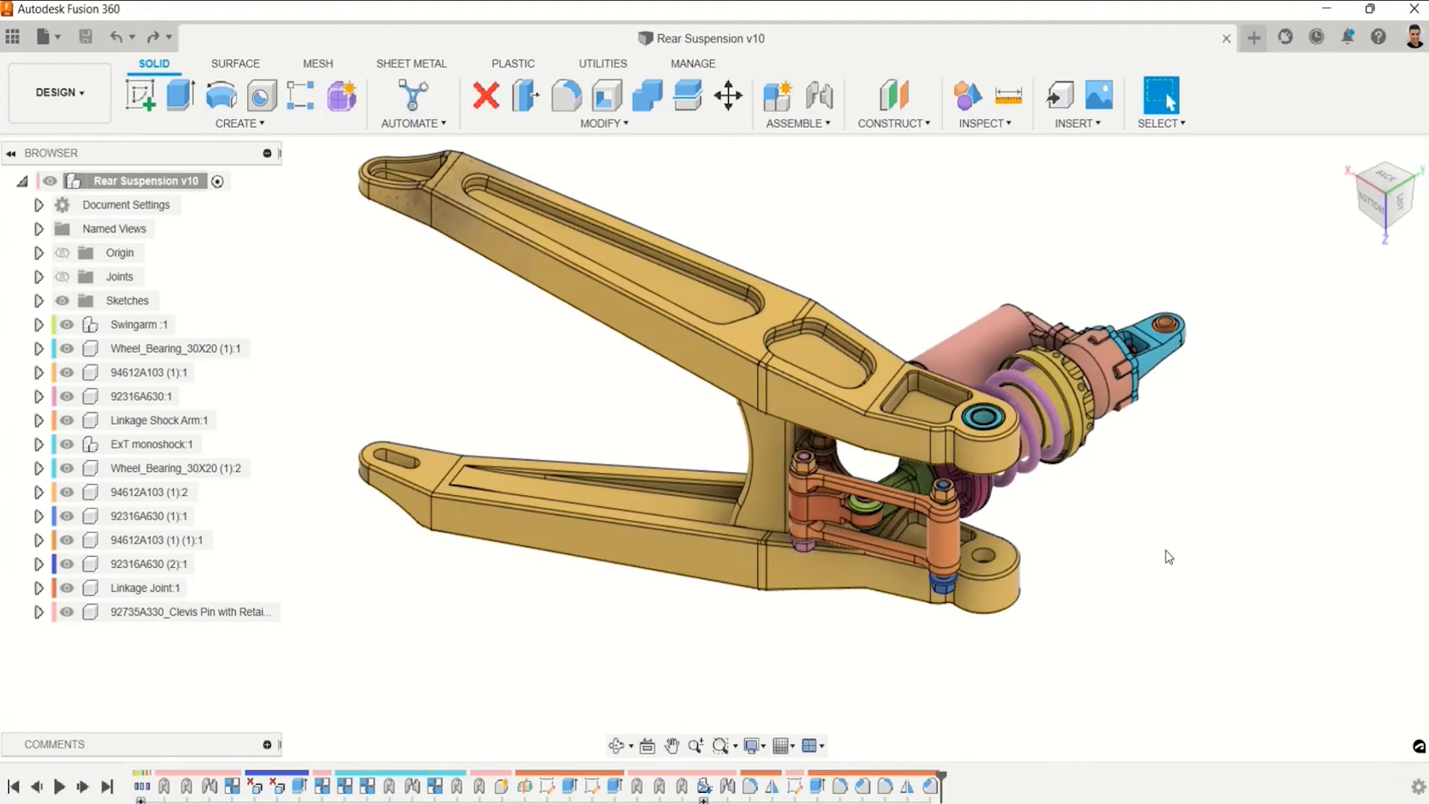
pyautogui.moveTo(1173, 547); pyautogui.dragTo(1106, 565, button='middle')
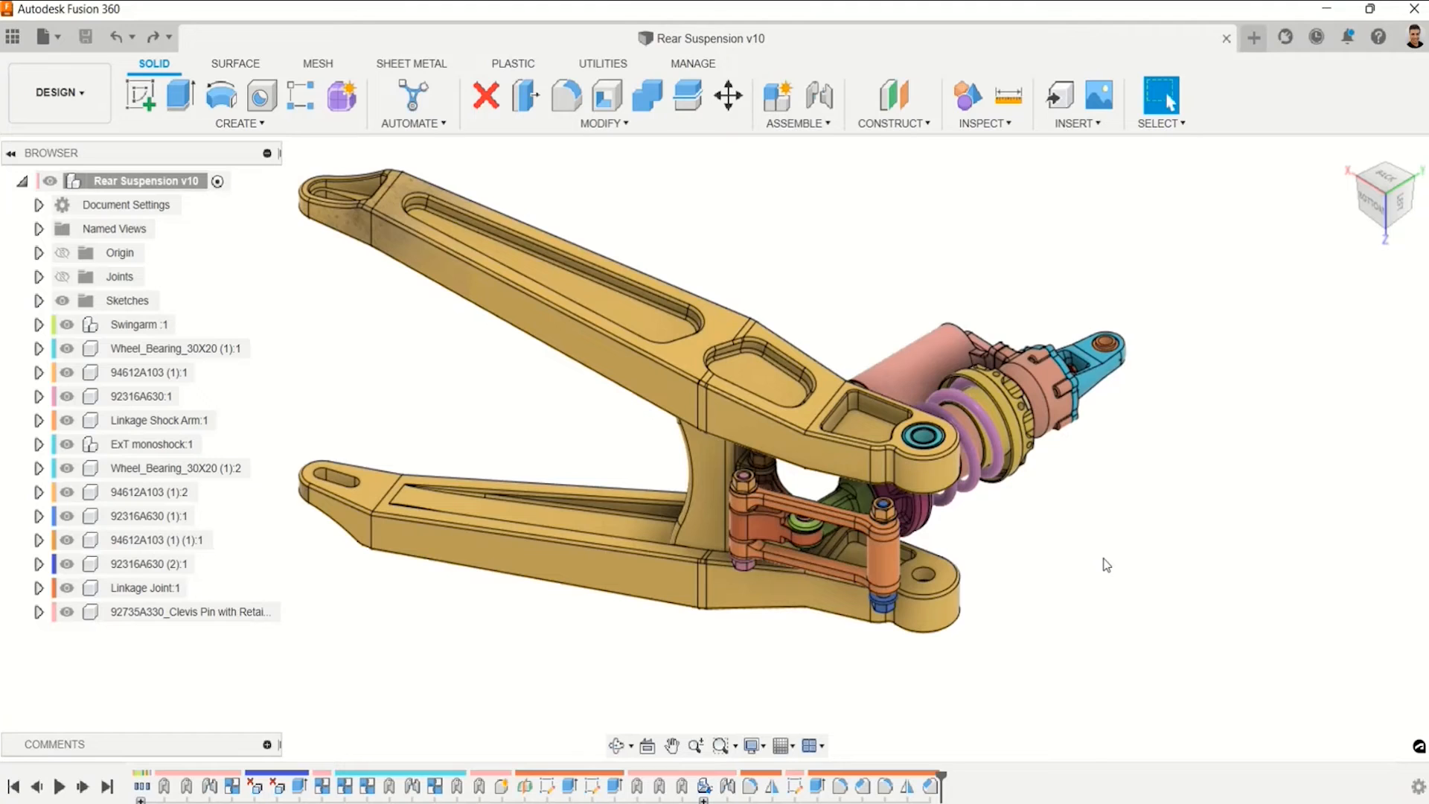
# Isolate the Linkage Joint component in the rear suspension assembly.
pyautogui.scroll(4, 1087, 562)
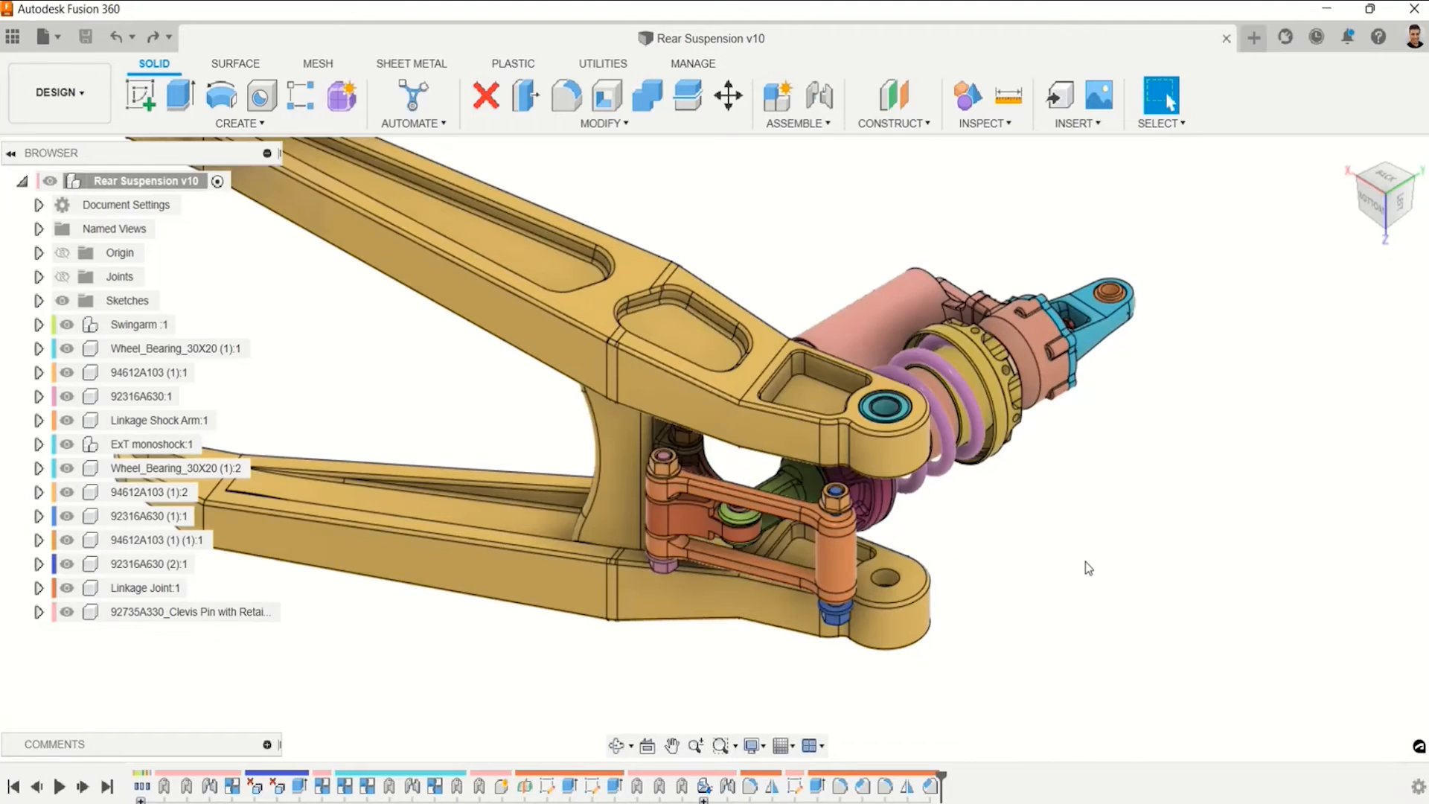
pyautogui.moveTo(998, 611); pyautogui.dragTo(1021, 614, button='middle')
pyautogui.scroll(-4, 1021, 613)
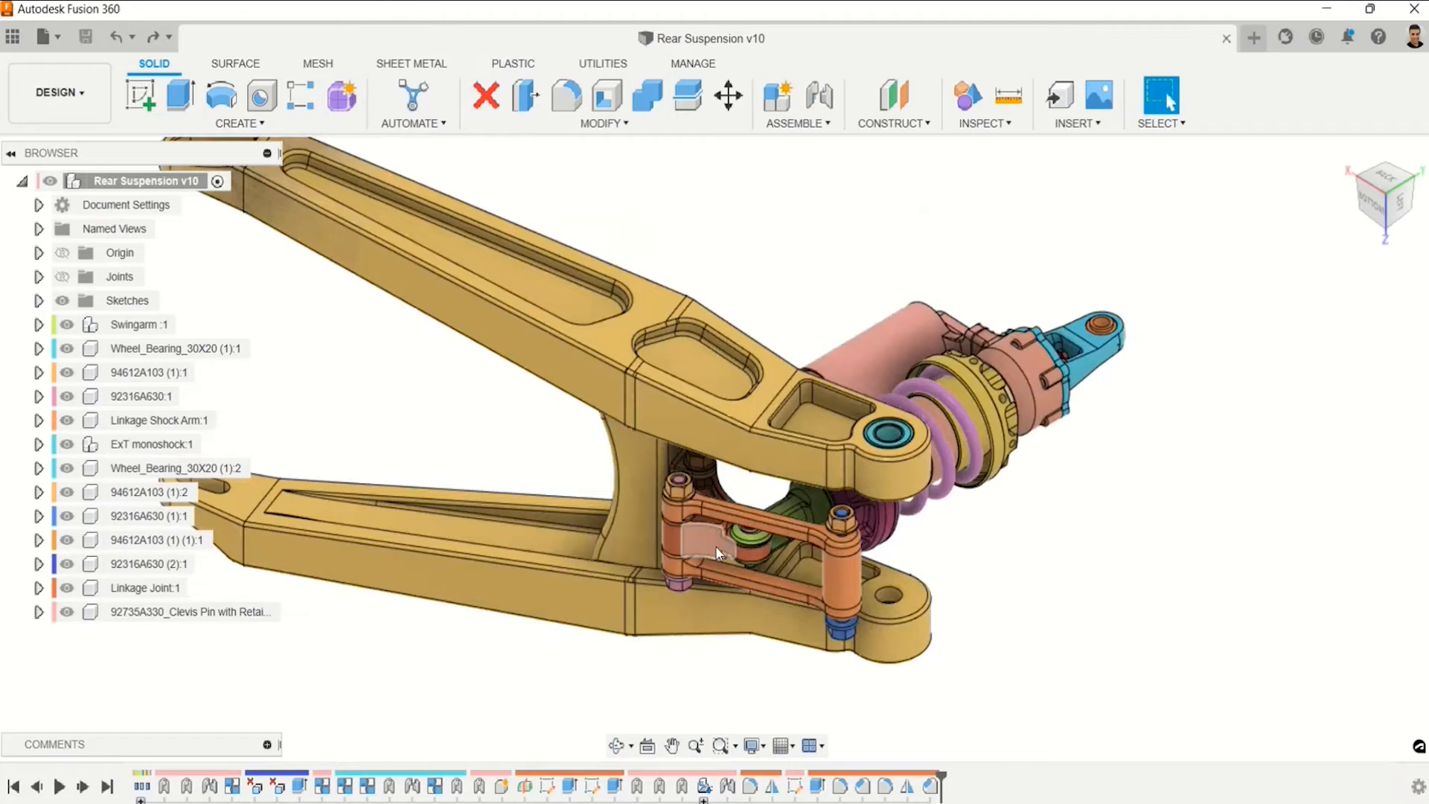
pyautogui.scroll(-2, 712, 560)
pyautogui.scroll(6, 709, 560)
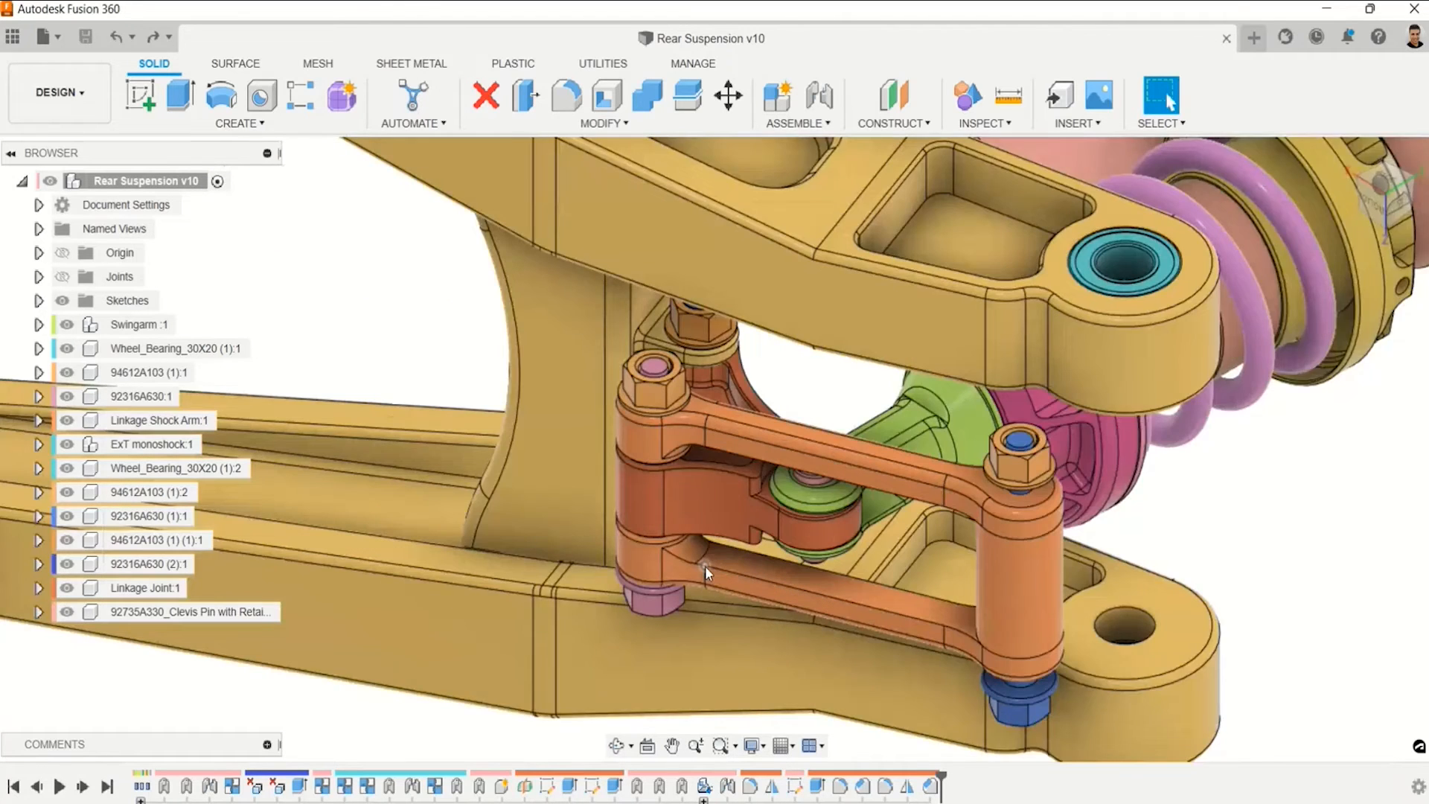
pyautogui.scroll(1, 705, 565)
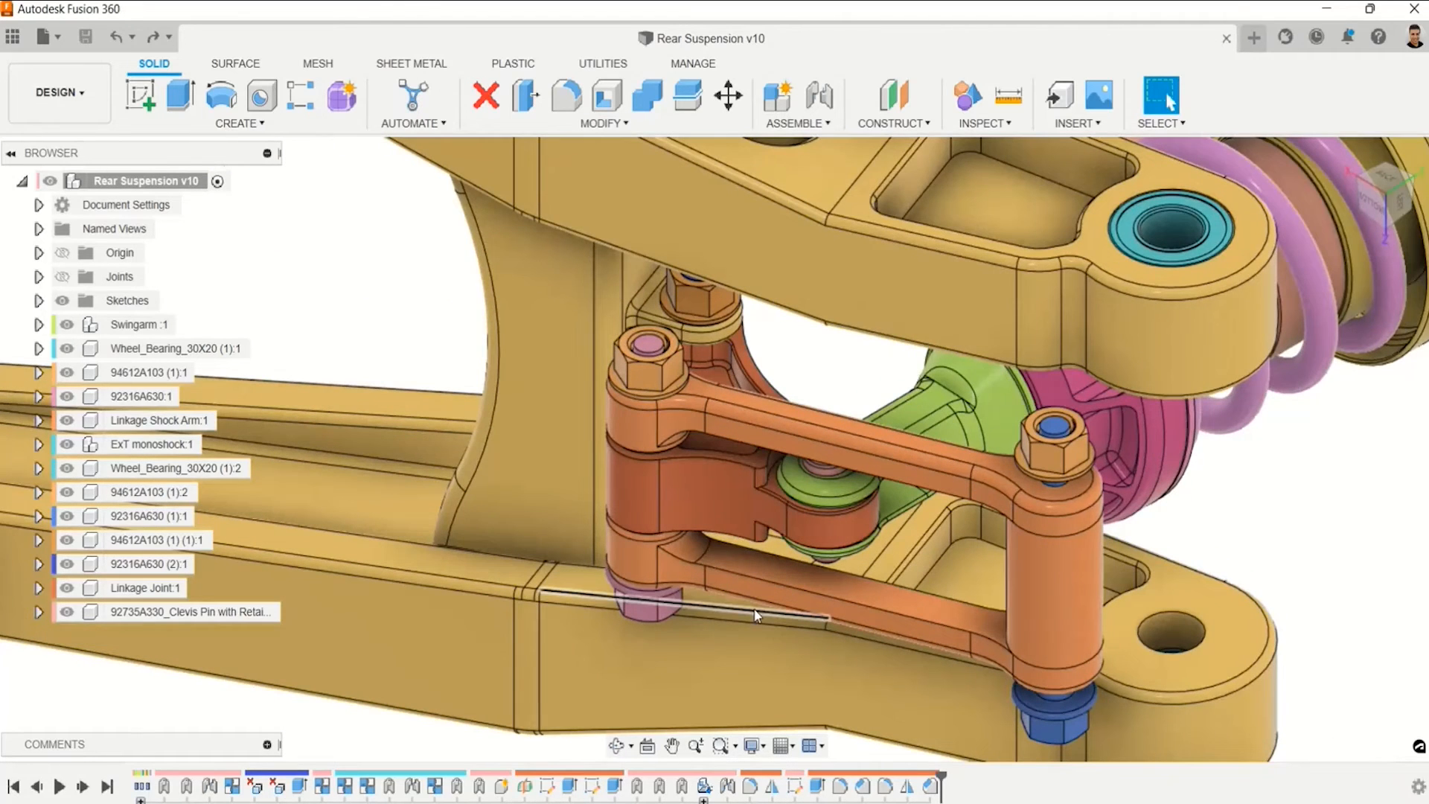
pyautogui.click(735, 485)
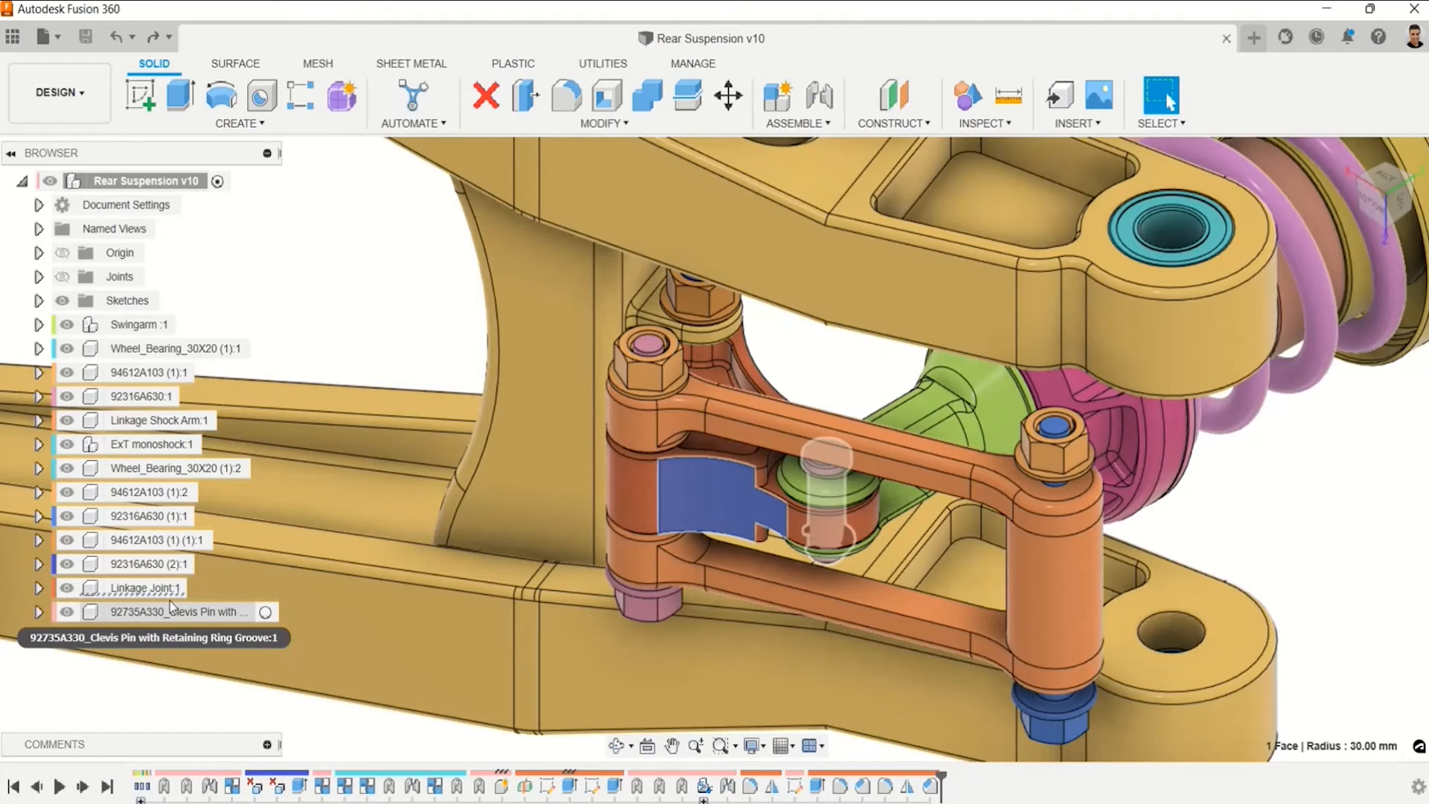
pyautogui.click(147, 588)
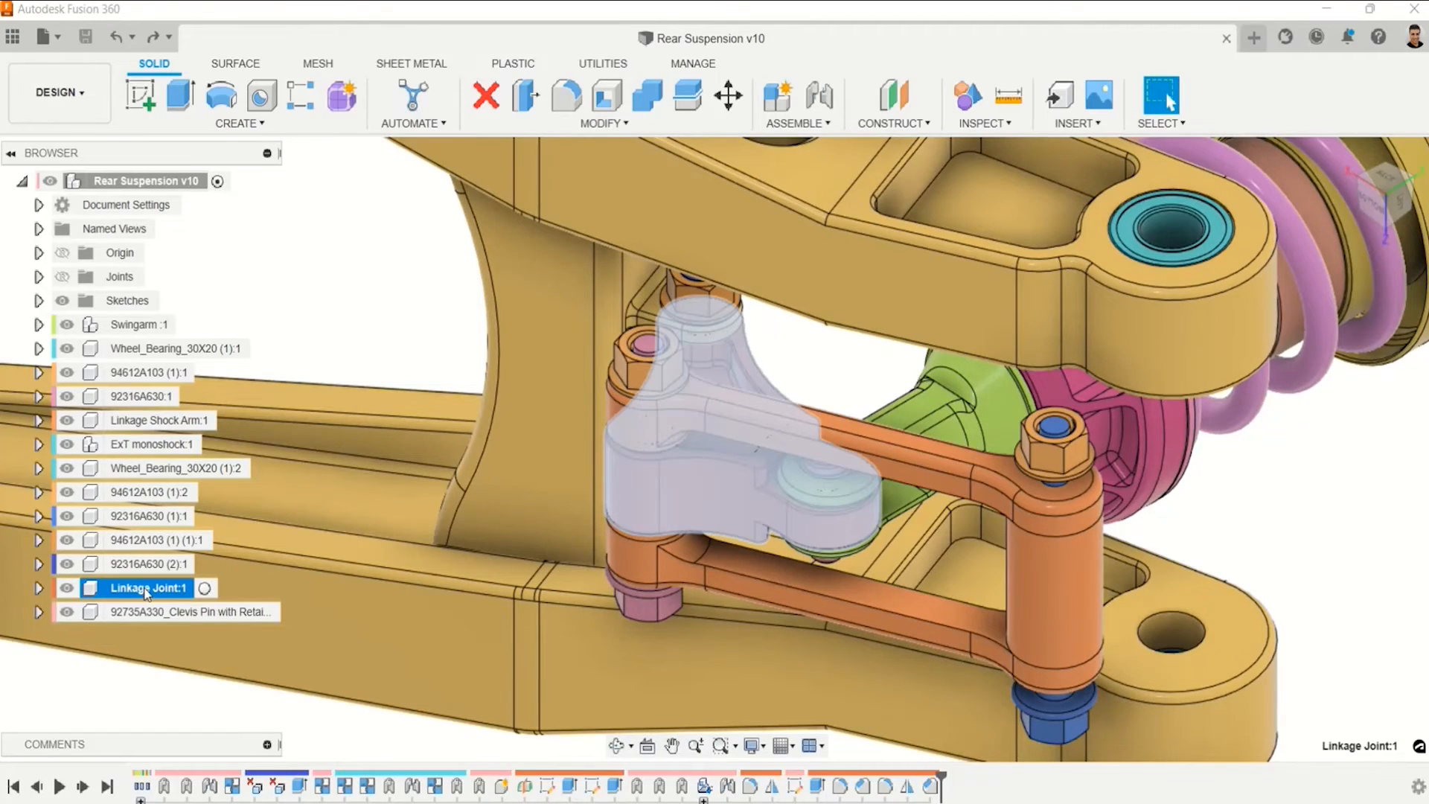
pyautogui.rightClick(147, 590)
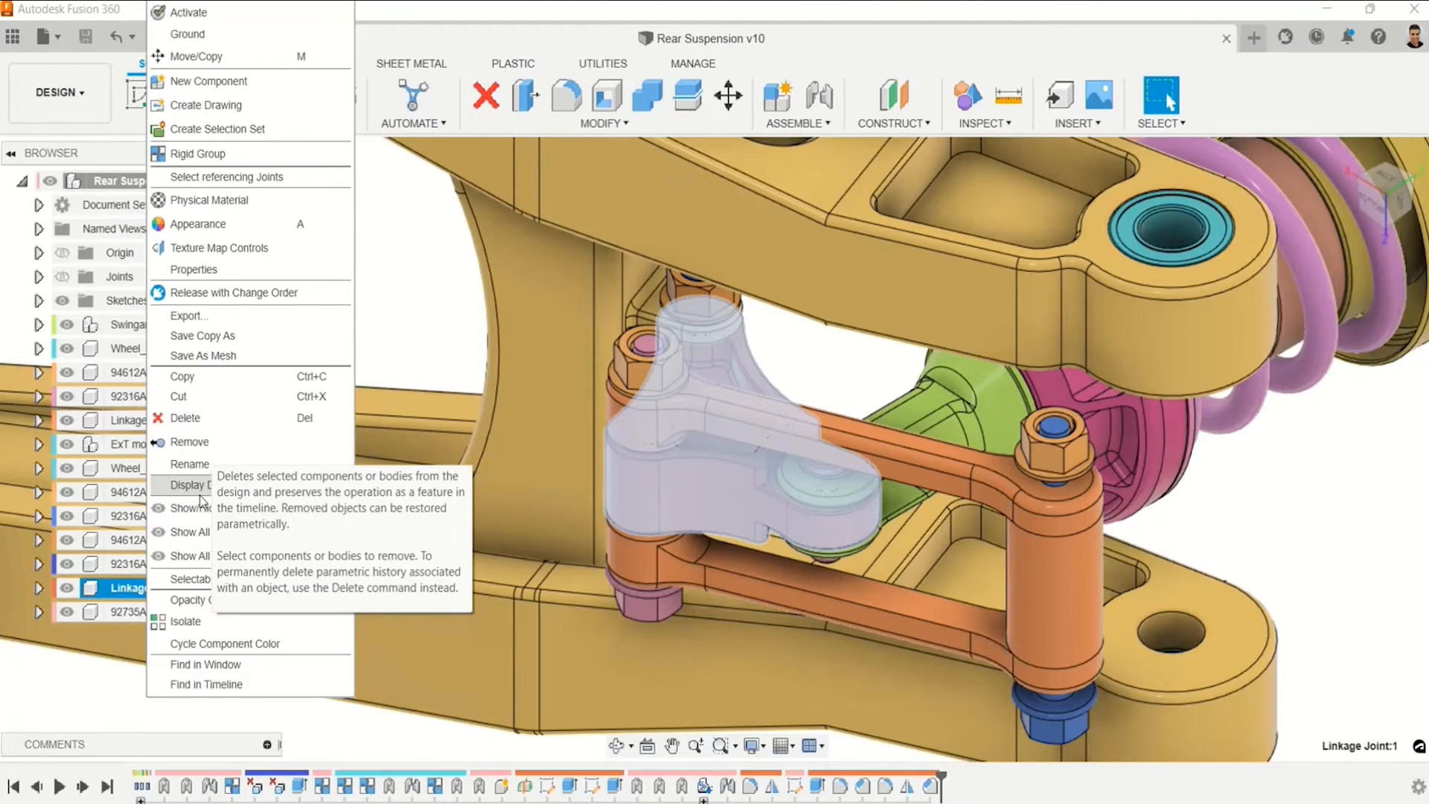
pyautogui.click(186, 622)
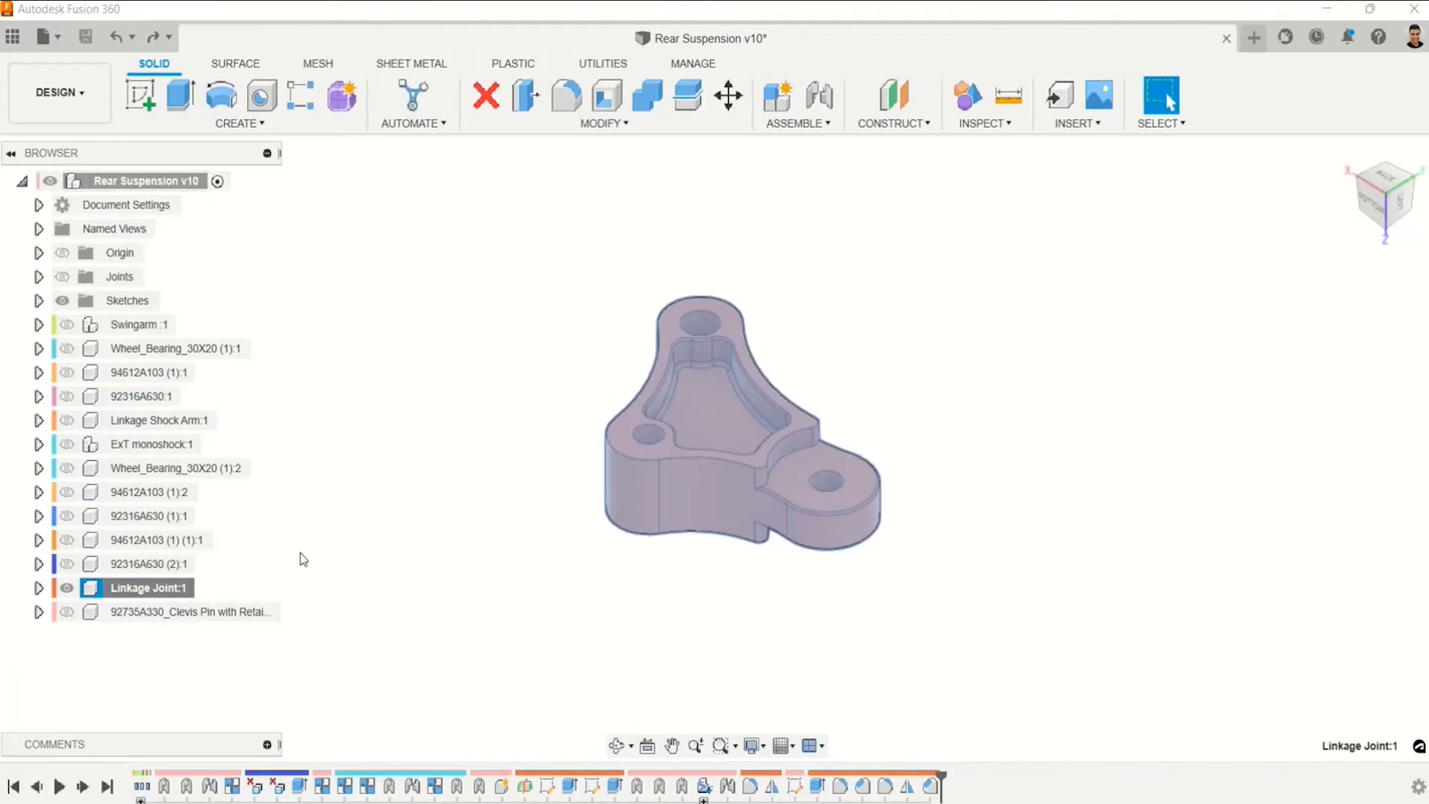
pyautogui.click(536, 575)
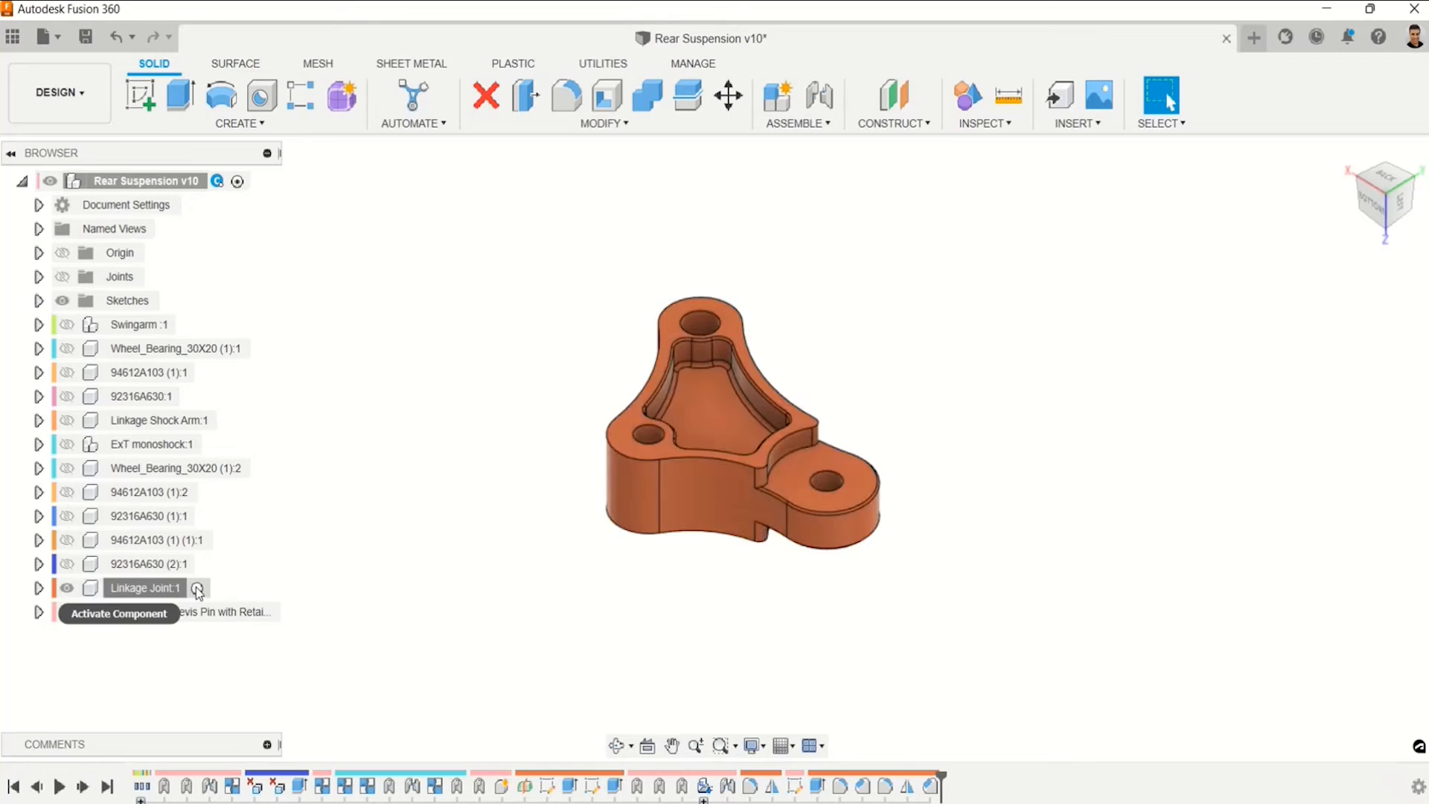
# Activate the Linkage Joint component and clear its selection.
pyautogui.click(196, 588)
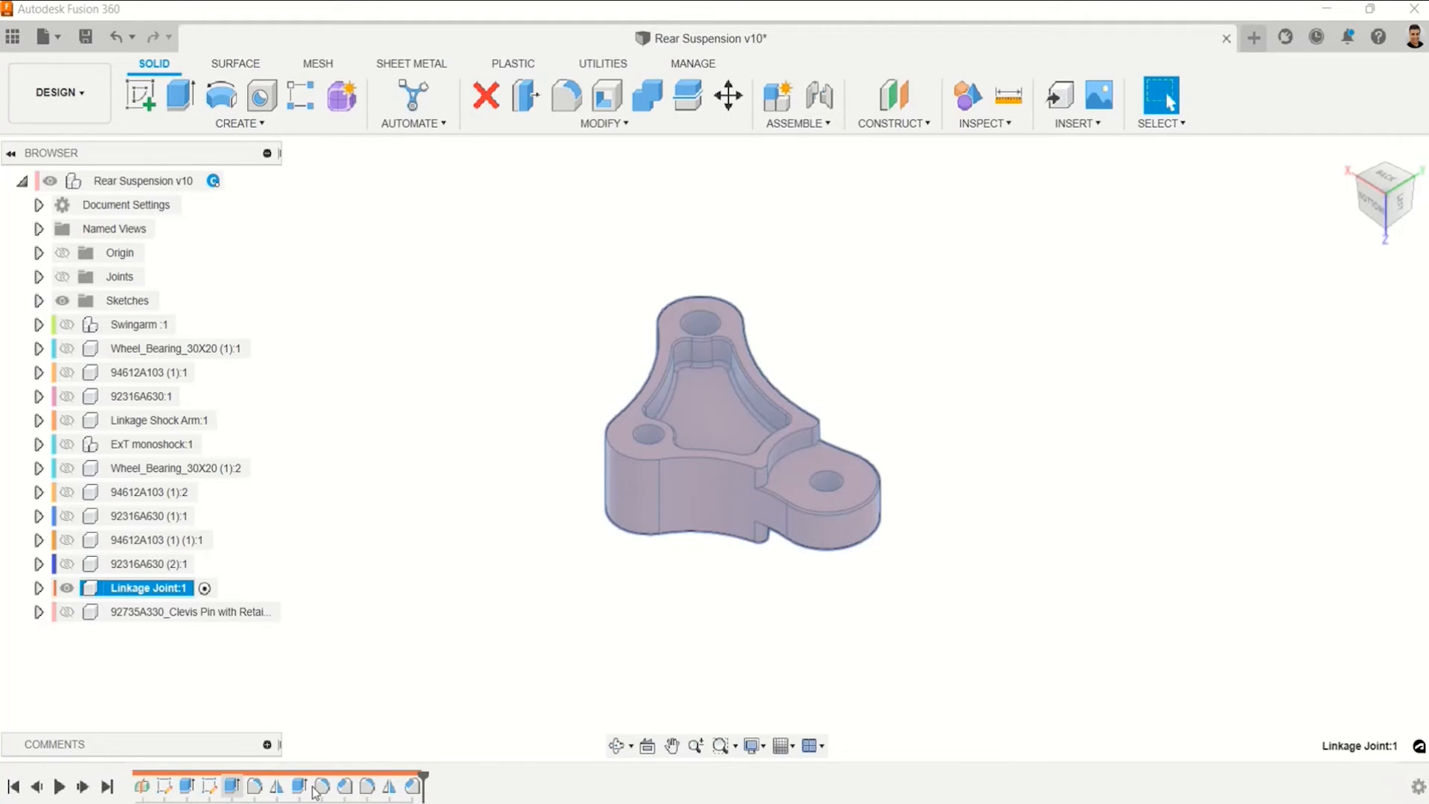
pyautogui.scroll(-2, 540, 555)
pyautogui.click(540, 555)
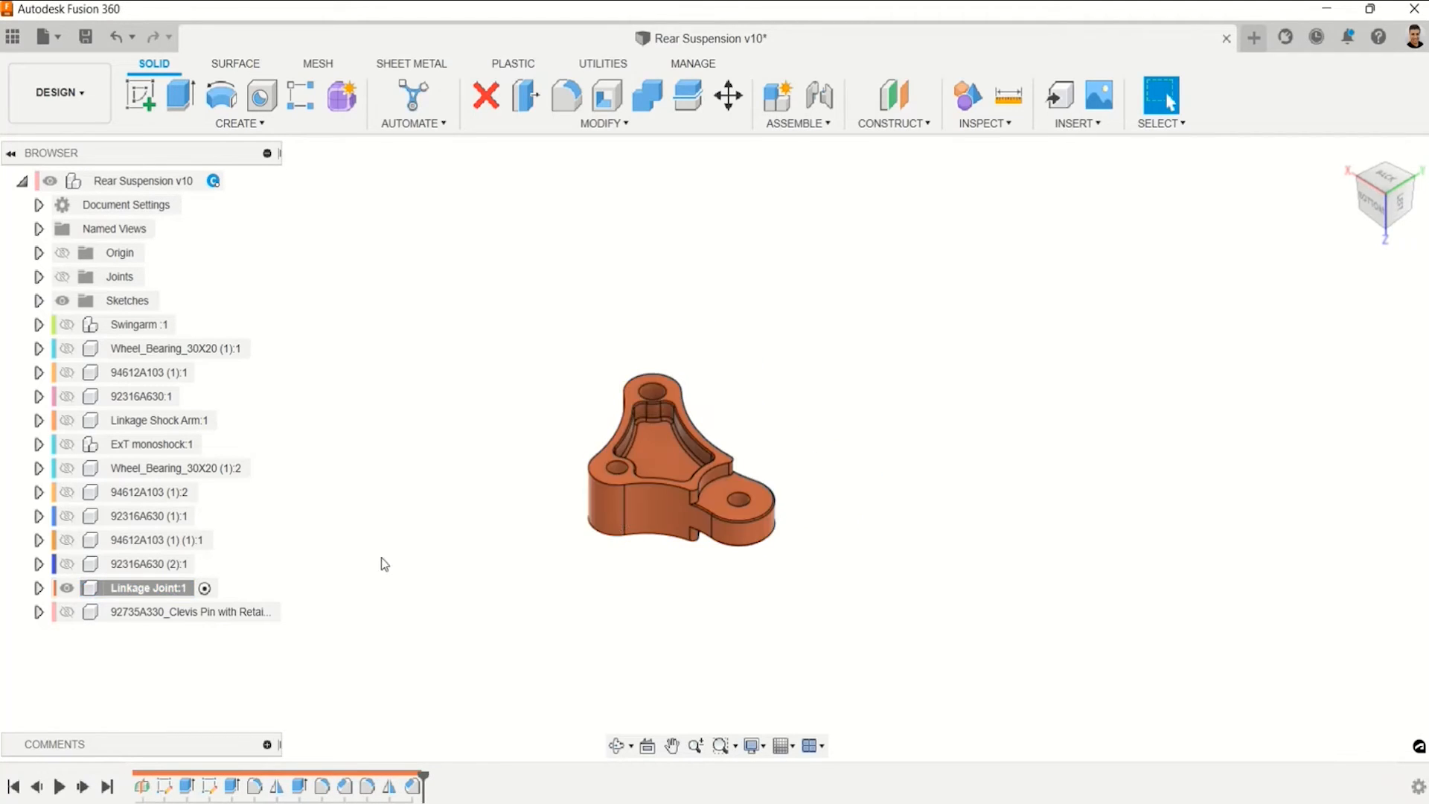
pyautogui.scroll(3, 676, 513)
pyautogui.scroll(3, 1212, 511)
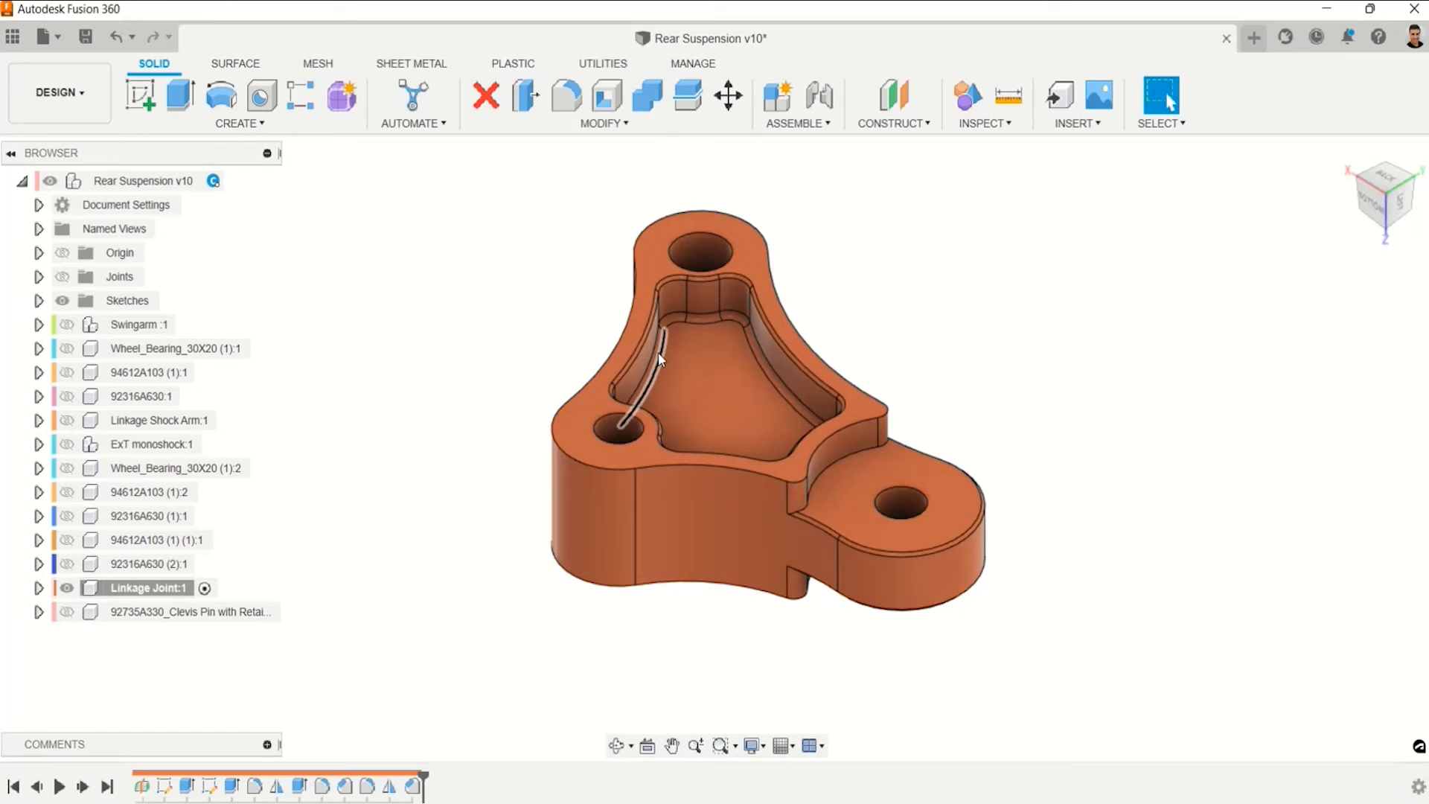
# Switch from the Design to the Manufacture workspace with the isolated linkage joint in view.
pyautogui.click(95, 82)
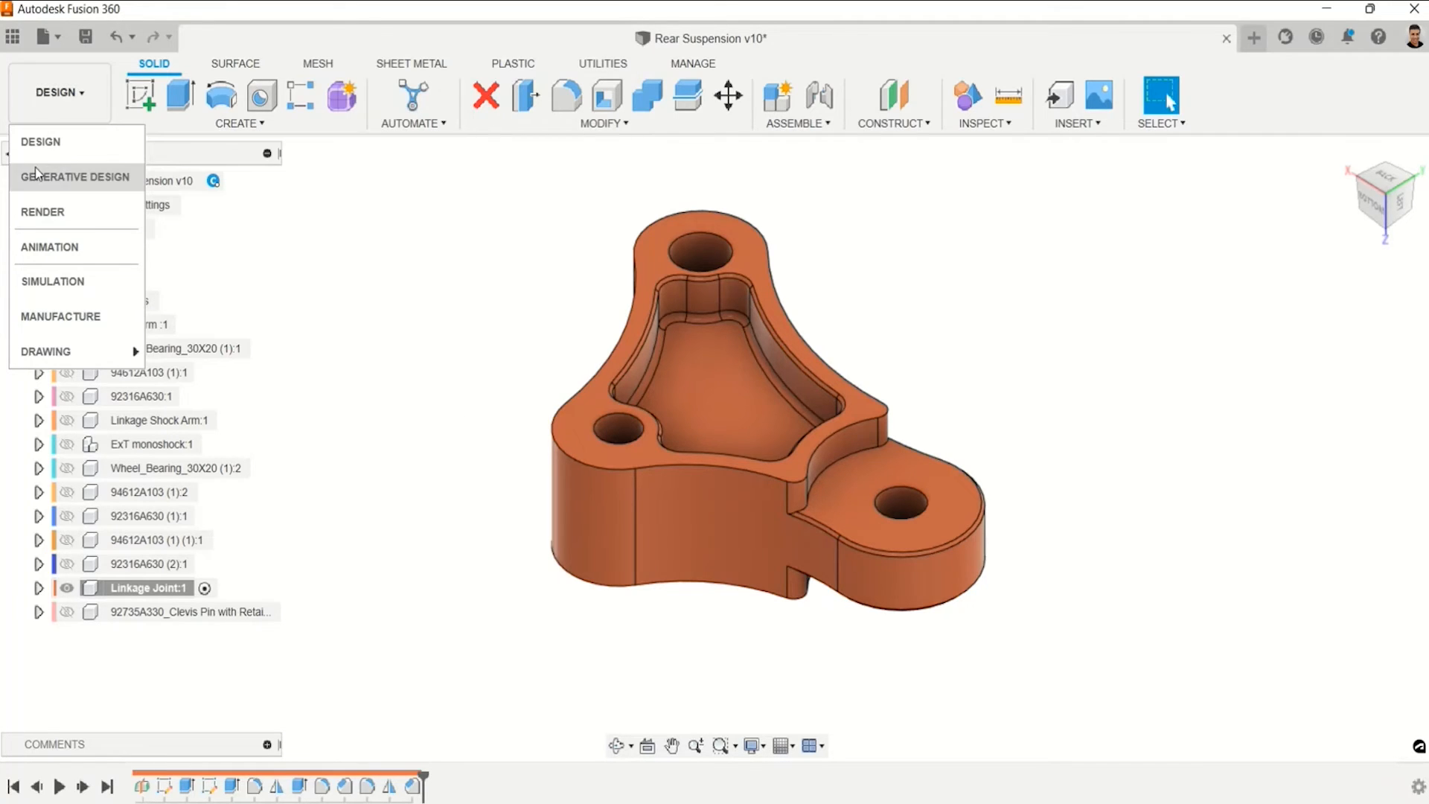
pyautogui.click(74, 319)
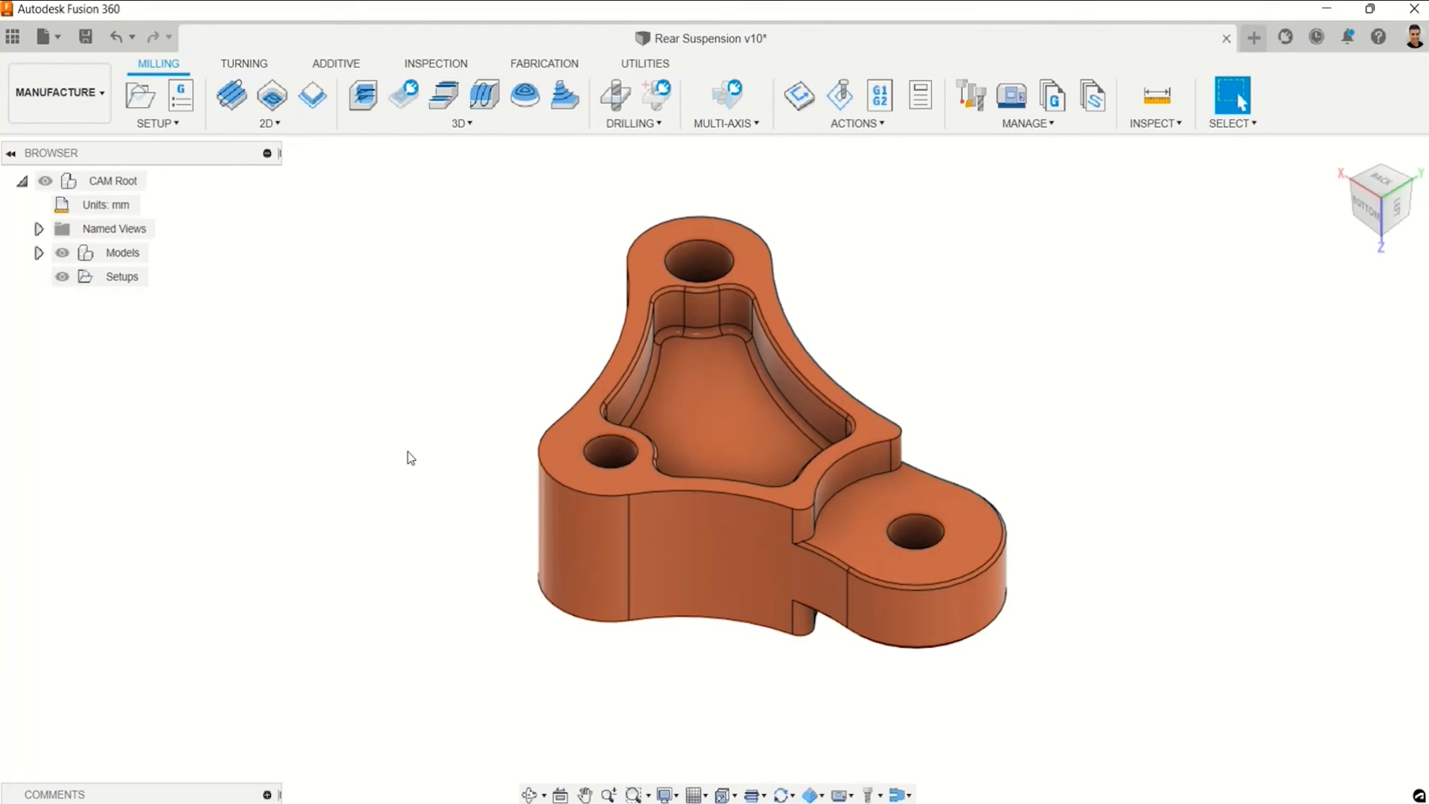
pyautogui.scroll(-2, 424, 469)
pyautogui.moveTo(415, 482); pyautogui.dragTo(457, 475, button='middle')
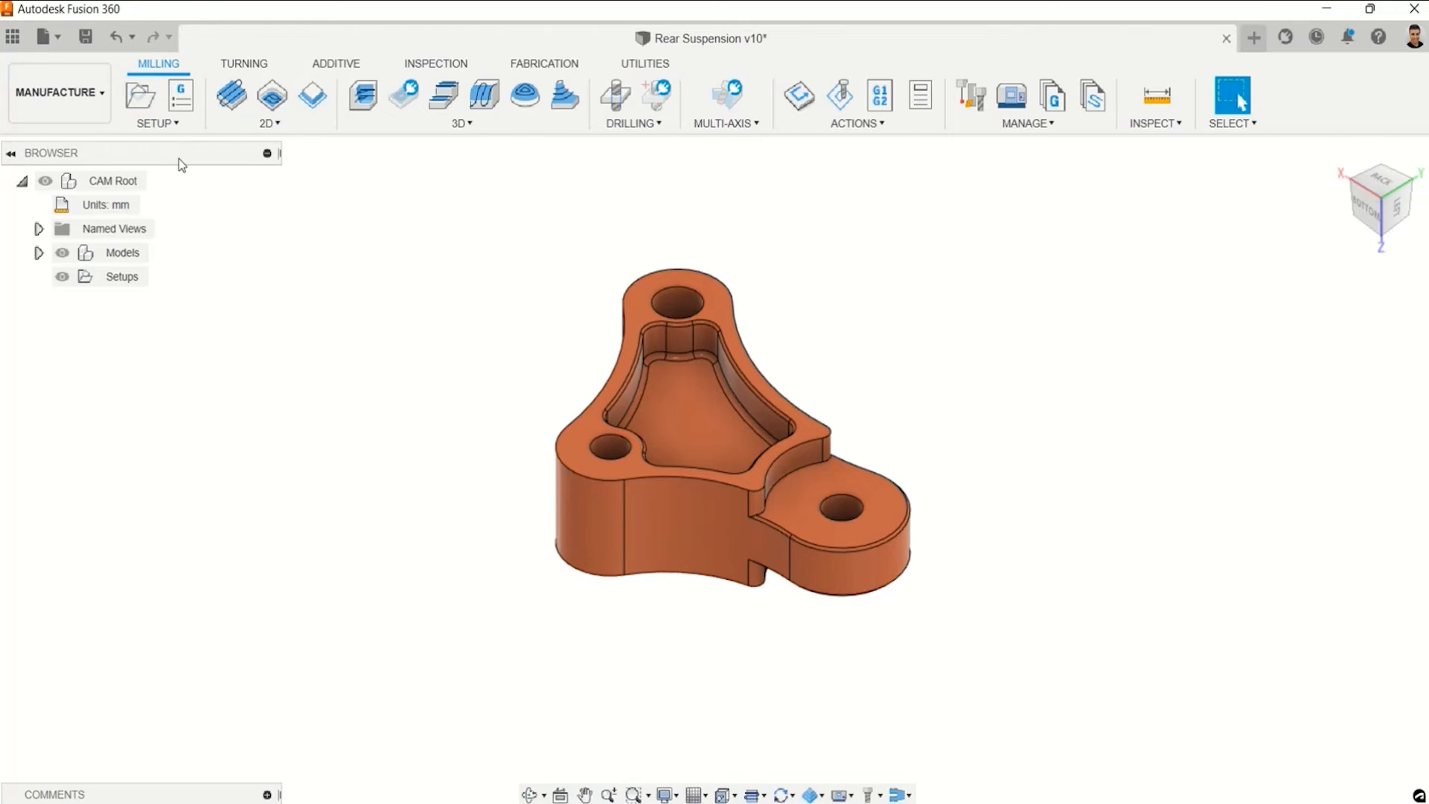
# Review the available 2D, 3D, drilling and multi-axis milling operations for machining the linkage joint.
pyautogui.click(283, 127)
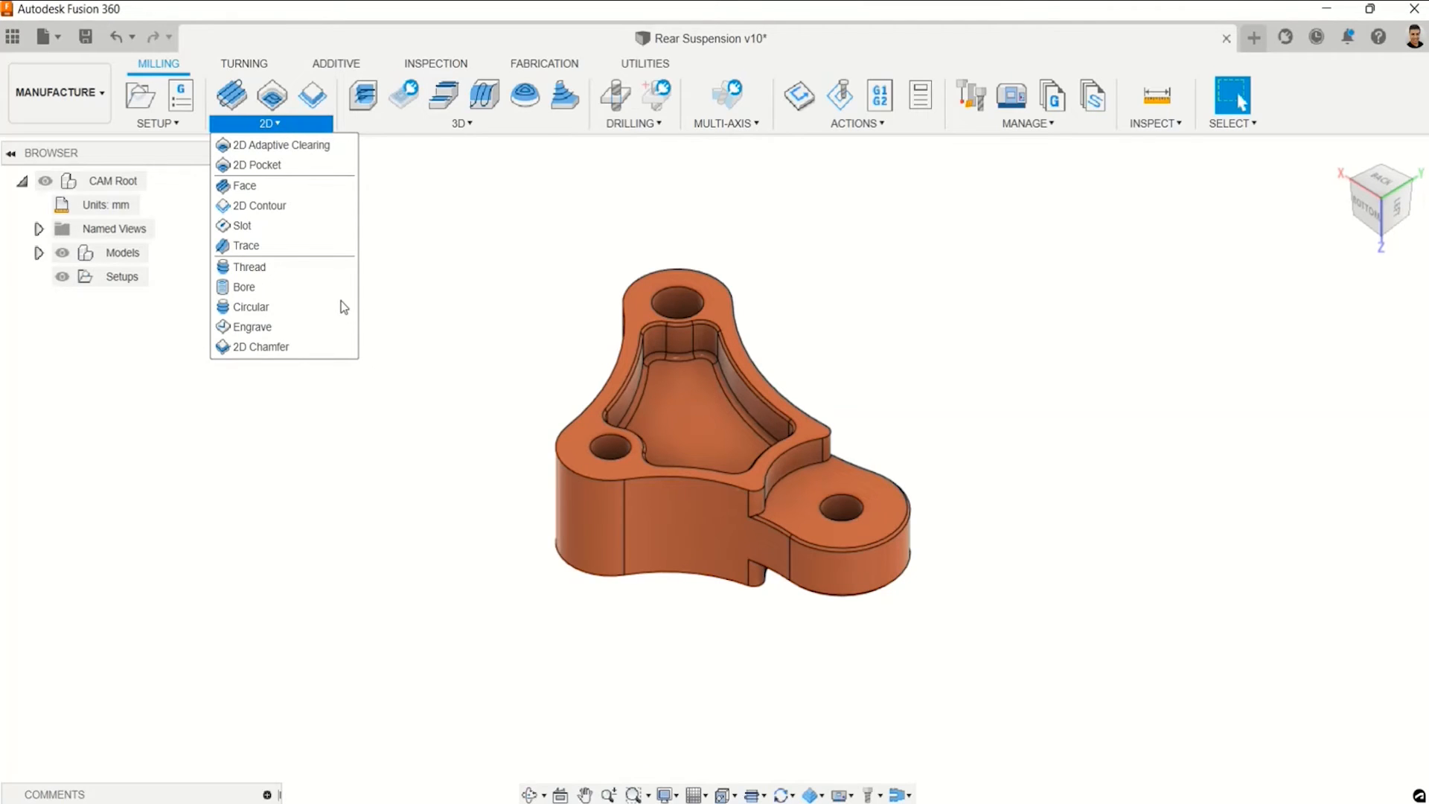
pyautogui.click(566, 308)
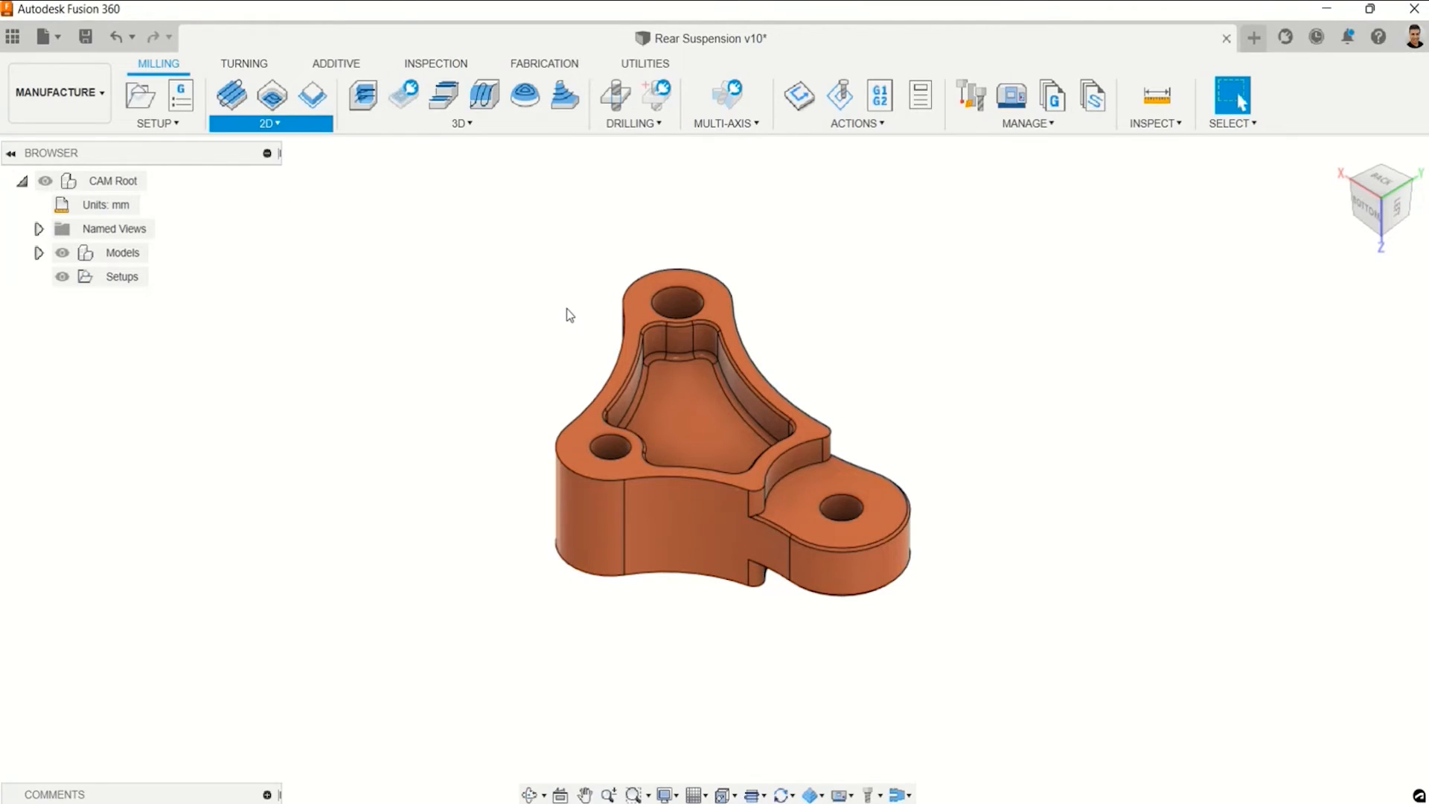
pyautogui.scroll(3, 574, 313)
pyautogui.moveTo(515, 407); pyautogui.dragTo(497, 403, button='middle')
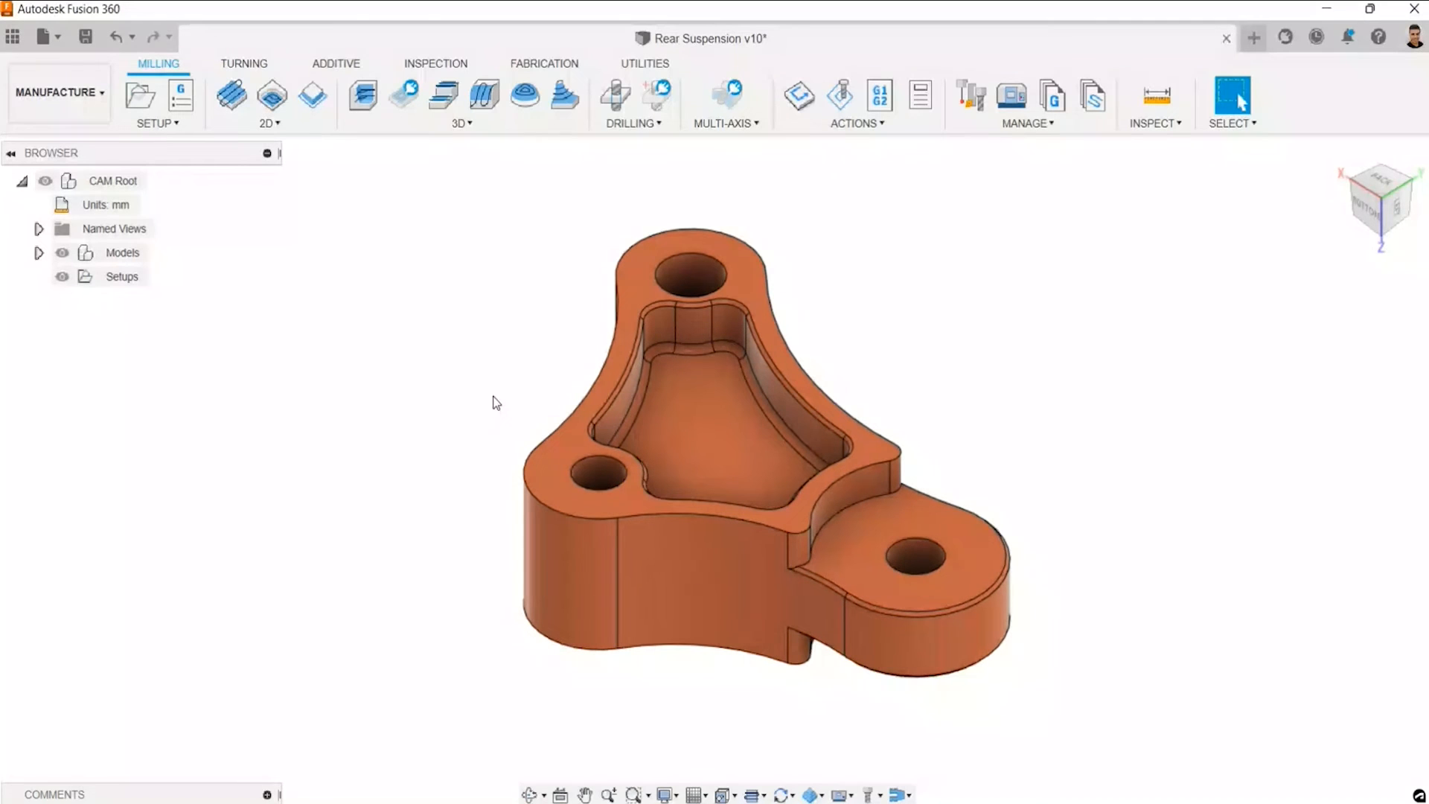
pyautogui.click(504, 128)
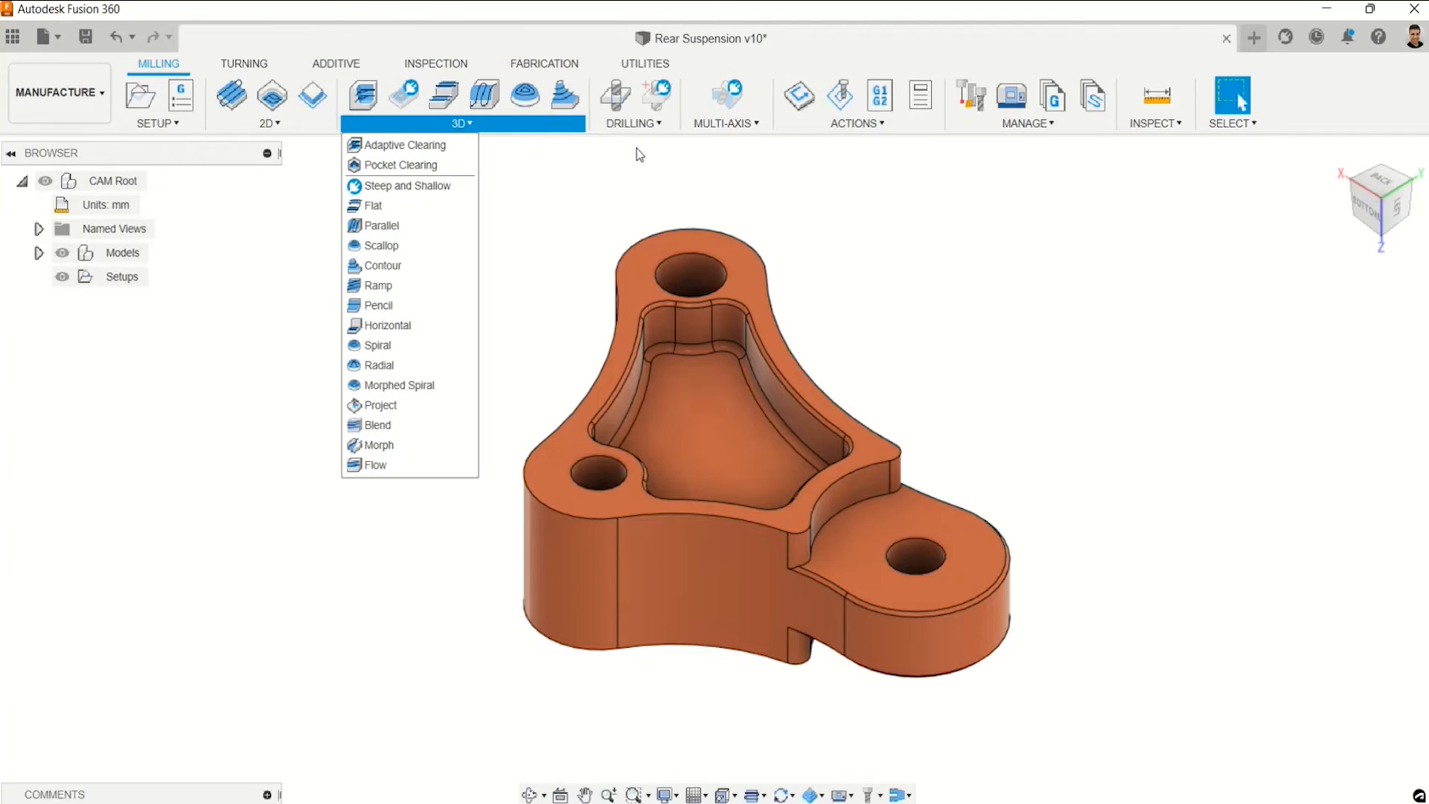
pyautogui.click(655, 121)
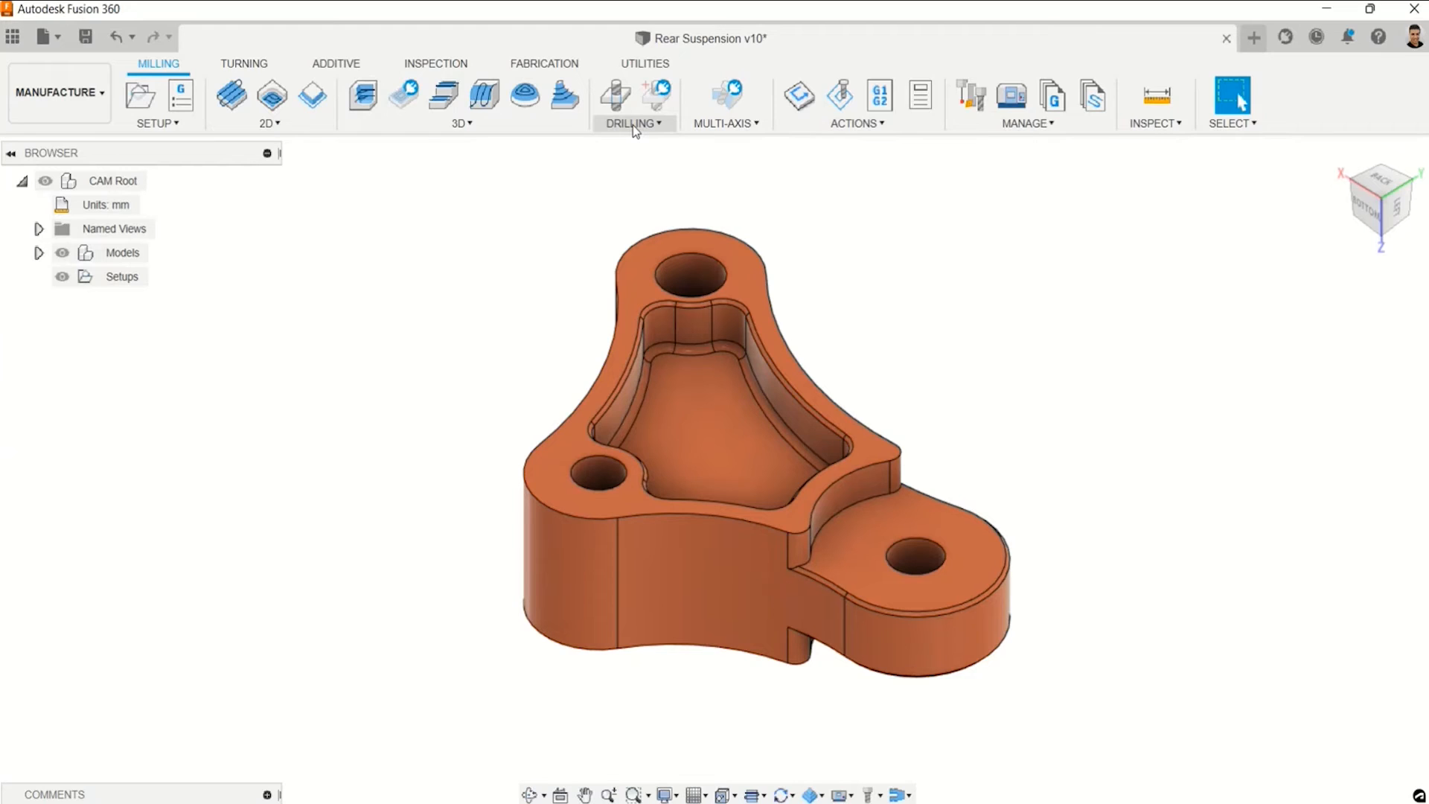
pyautogui.click(730, 124)
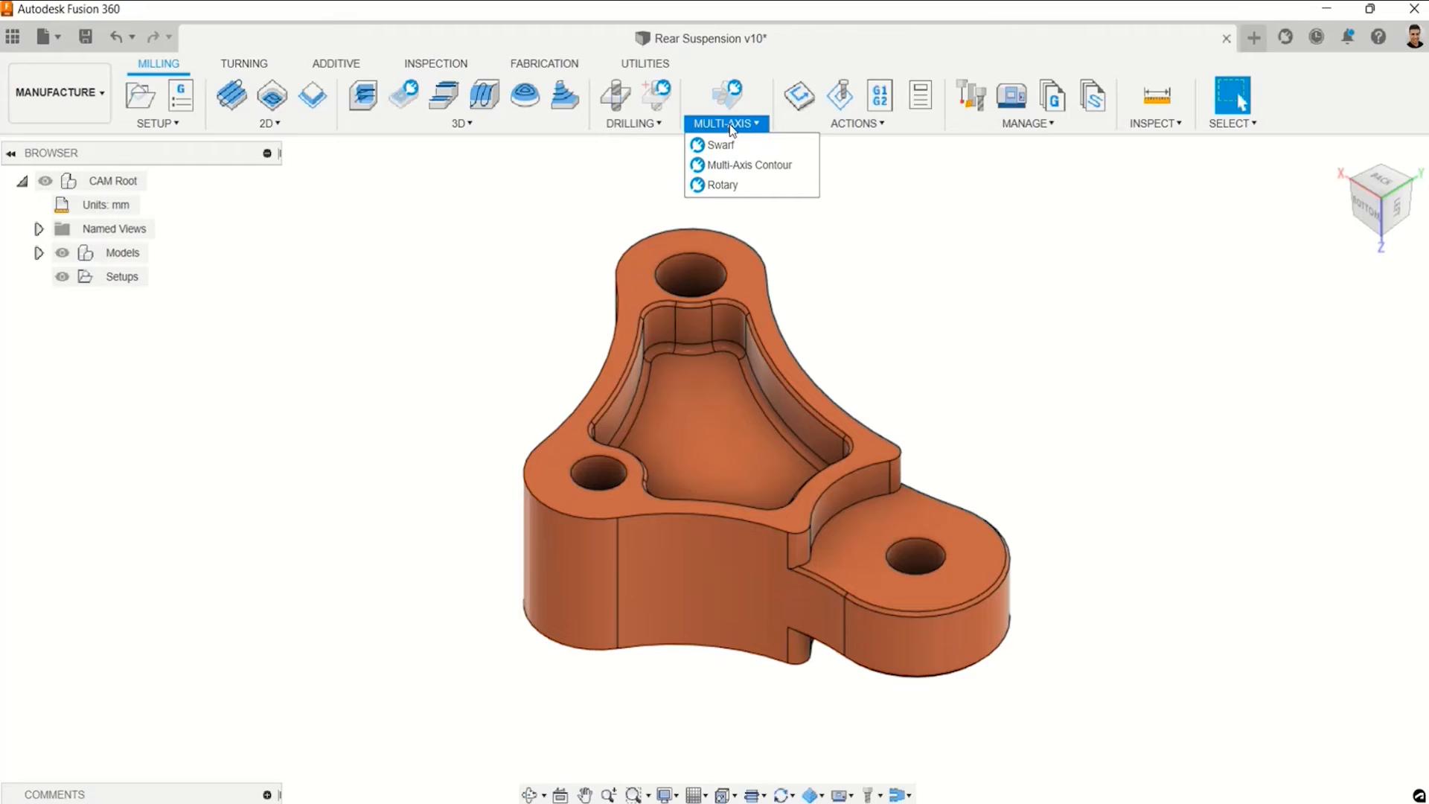
pyautogui.click(620, 177)
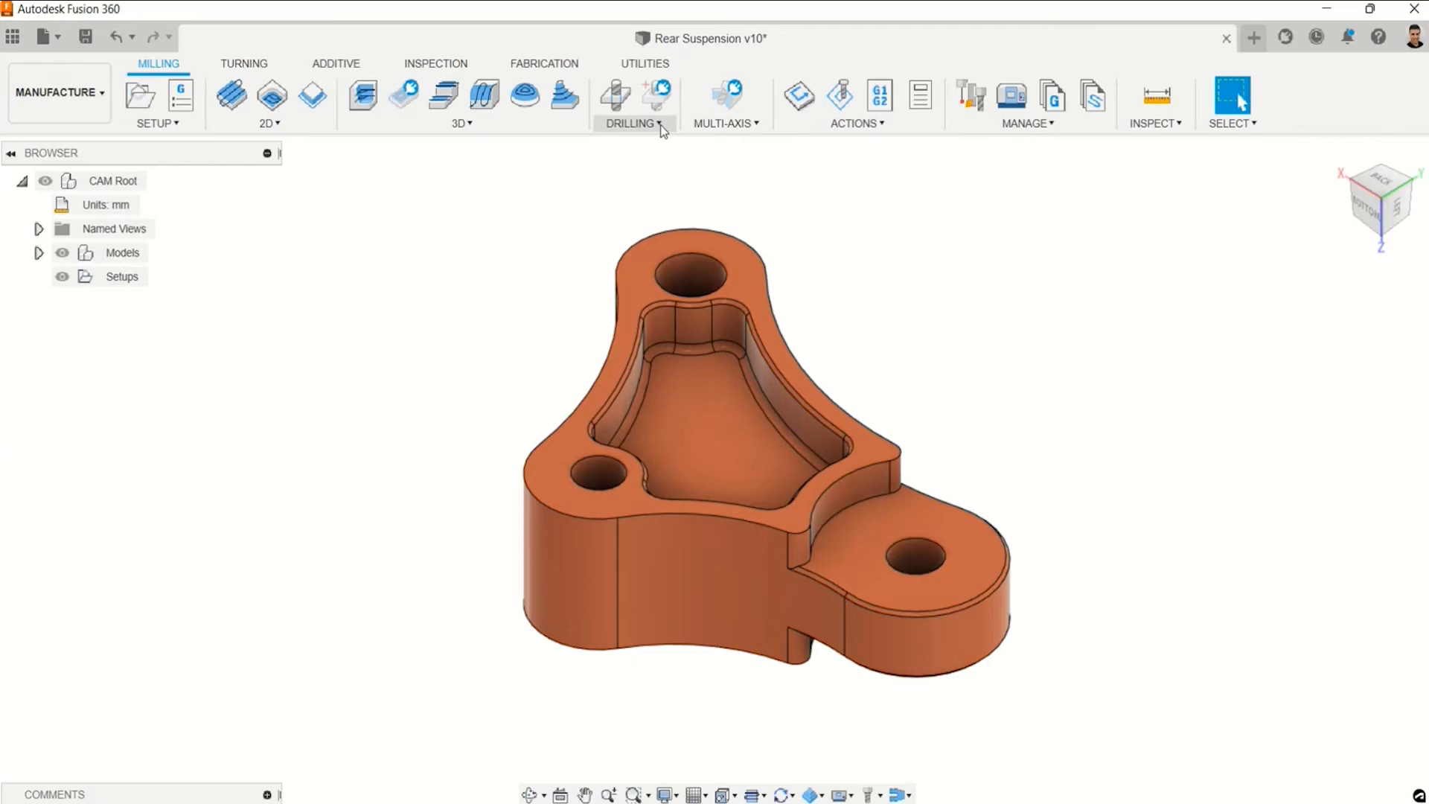
pyautogui.click(707, 126)
pyautogui.click(633, 123)
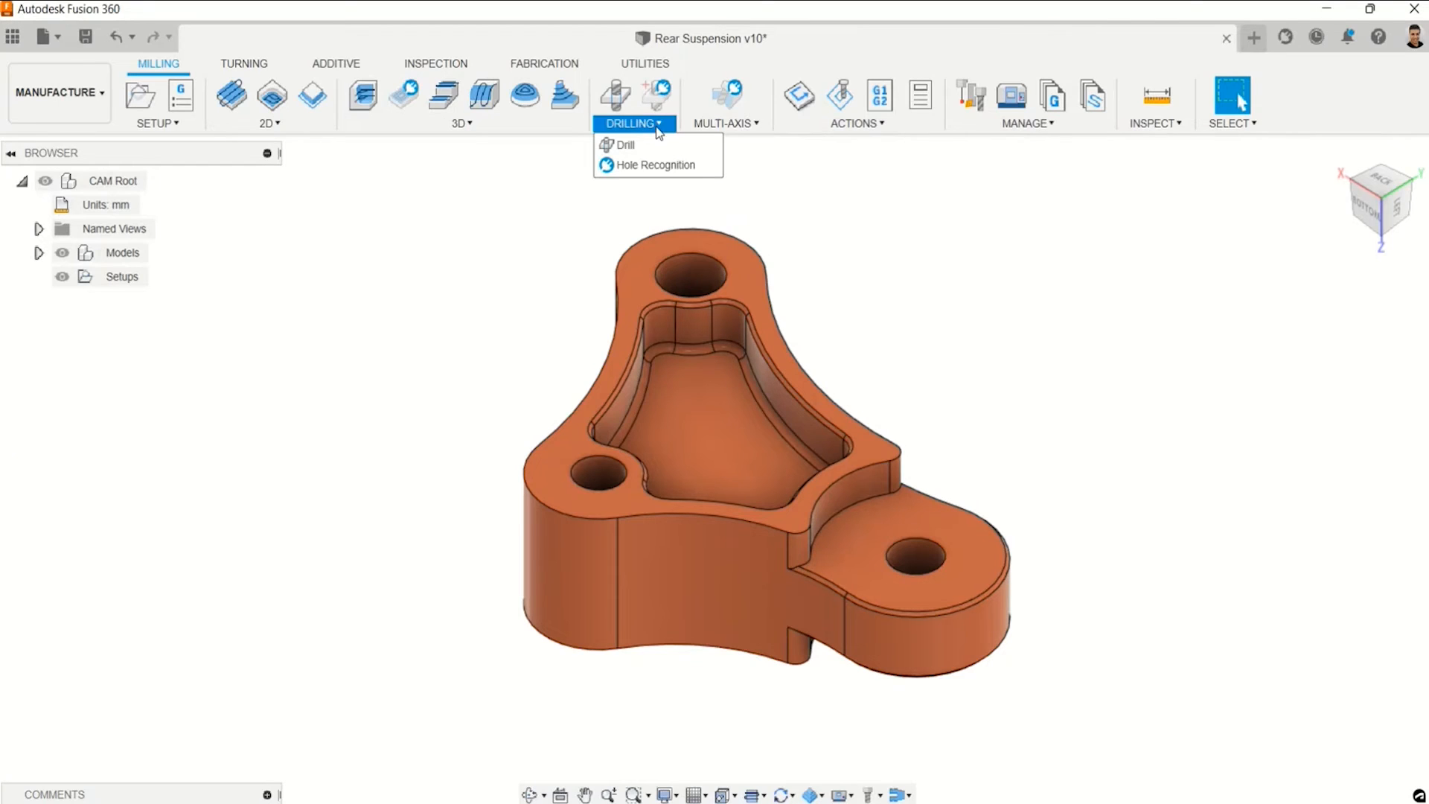
pyautogui.click(457, 132)
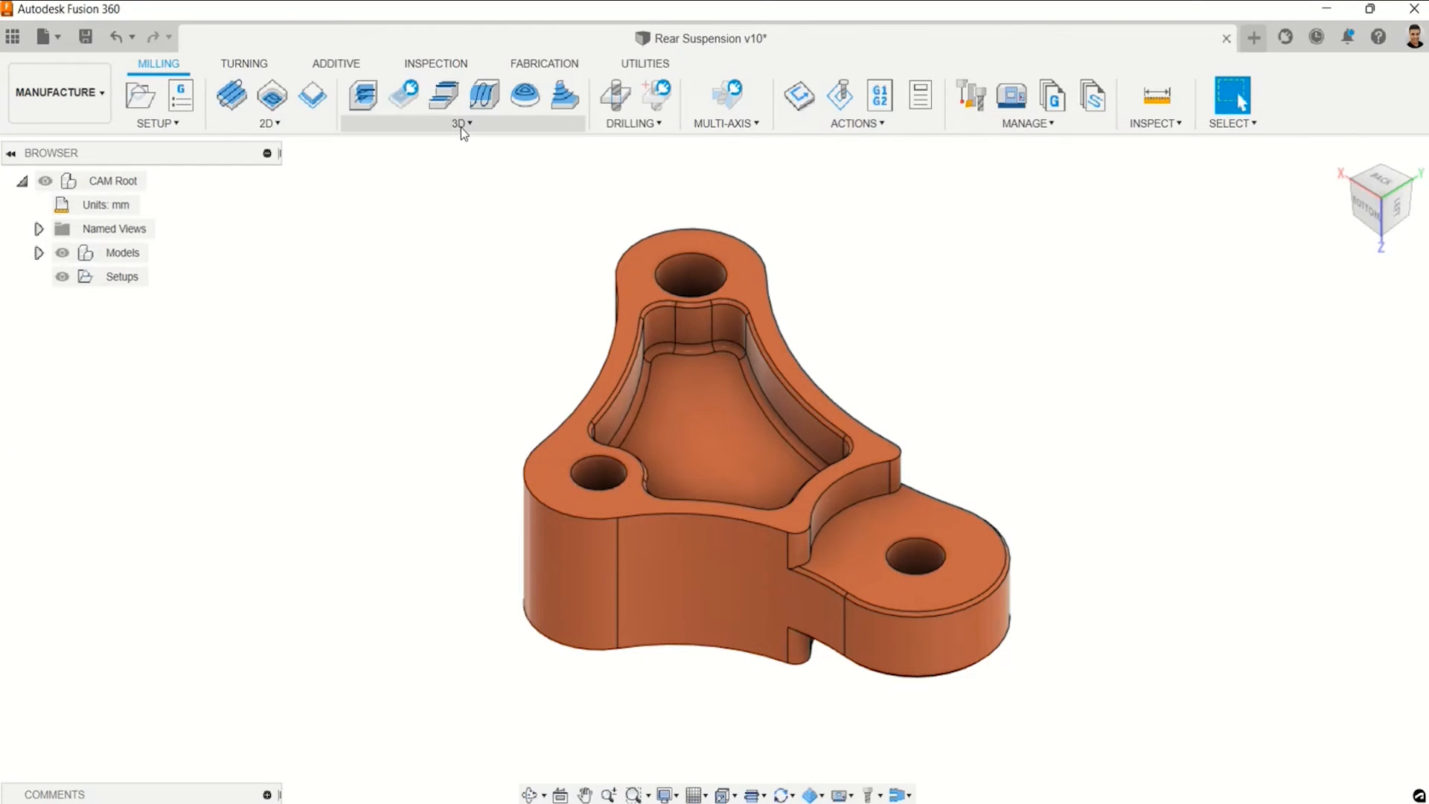
pyautogui.click(462, 128)
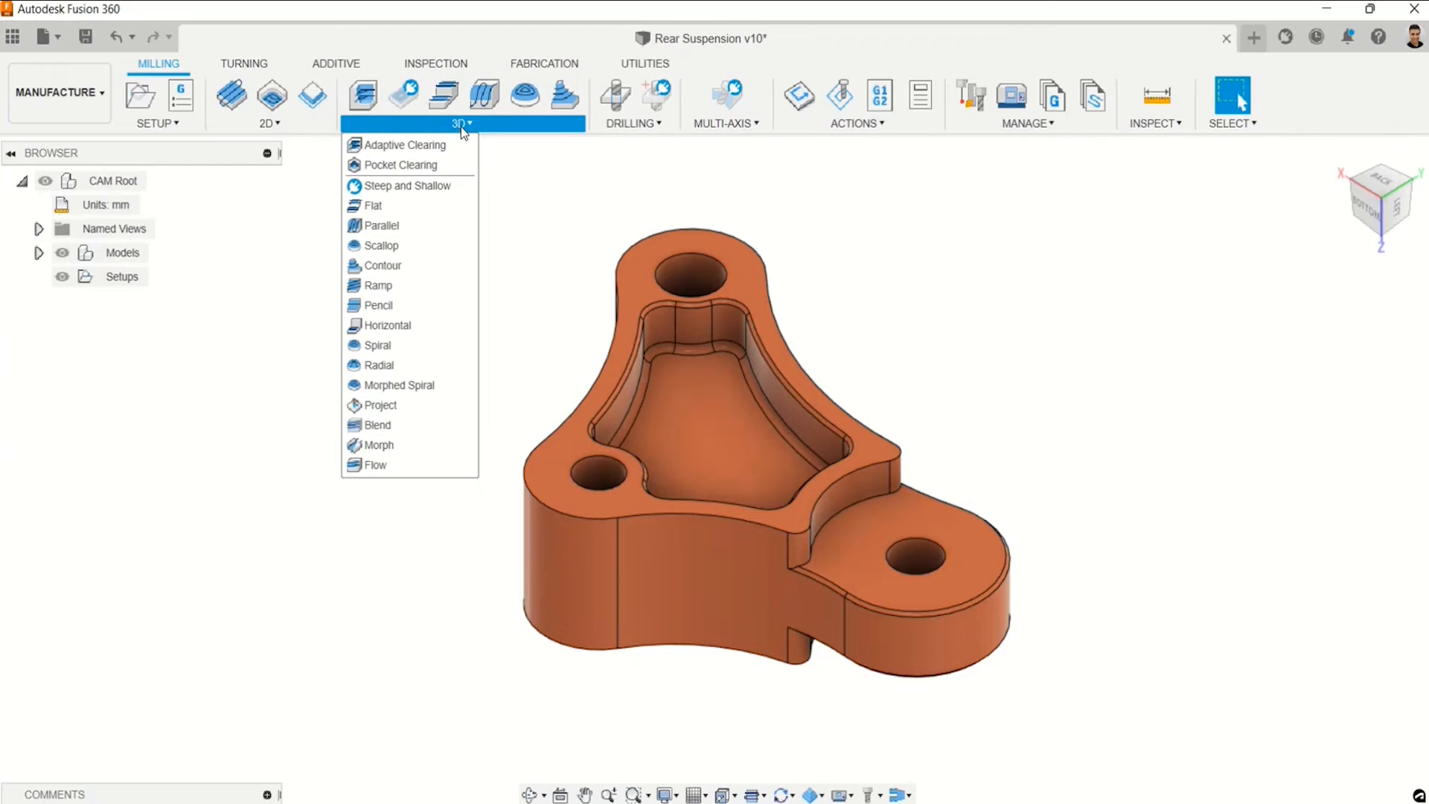
pyautogui.click(257, 127)
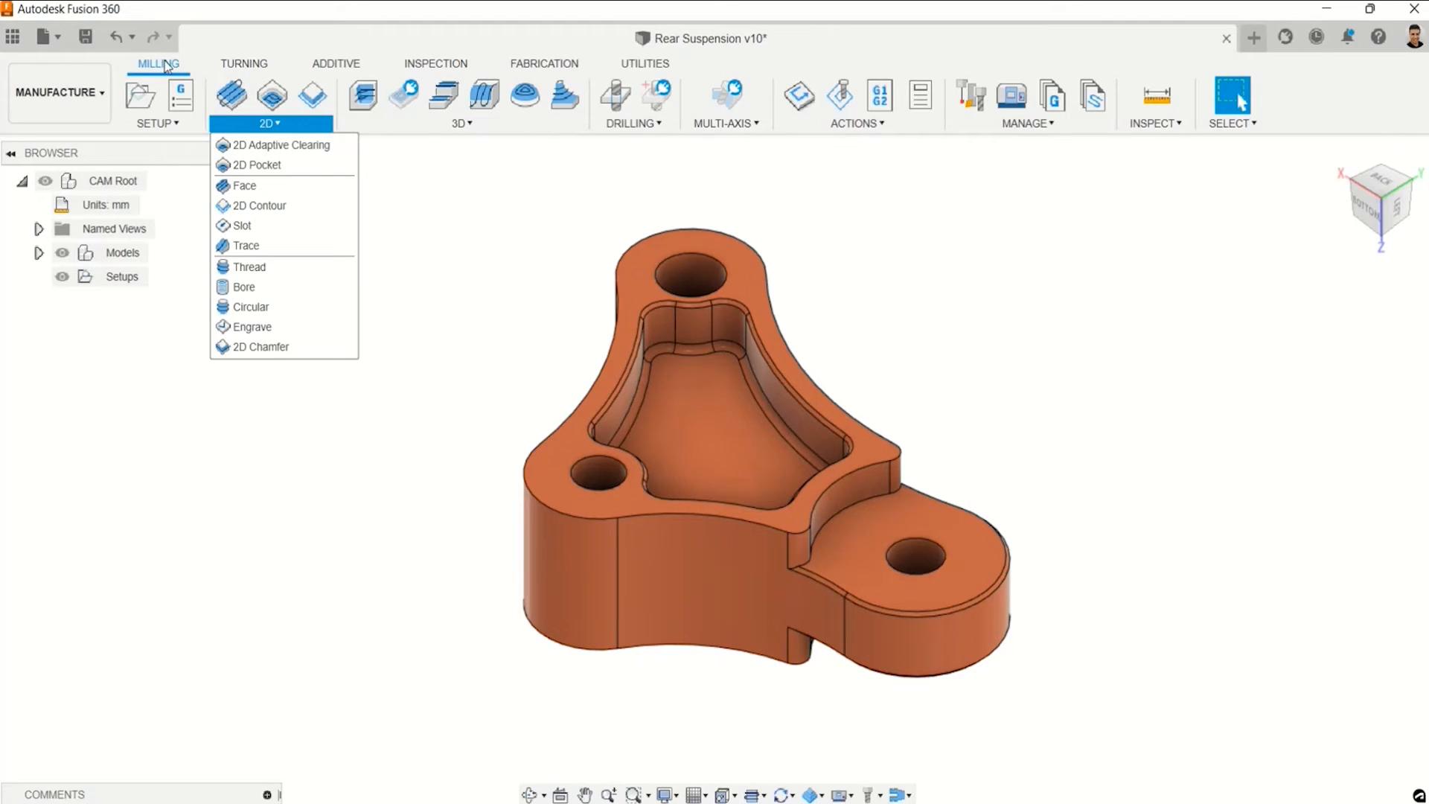
pyautogui.click(165, 65)
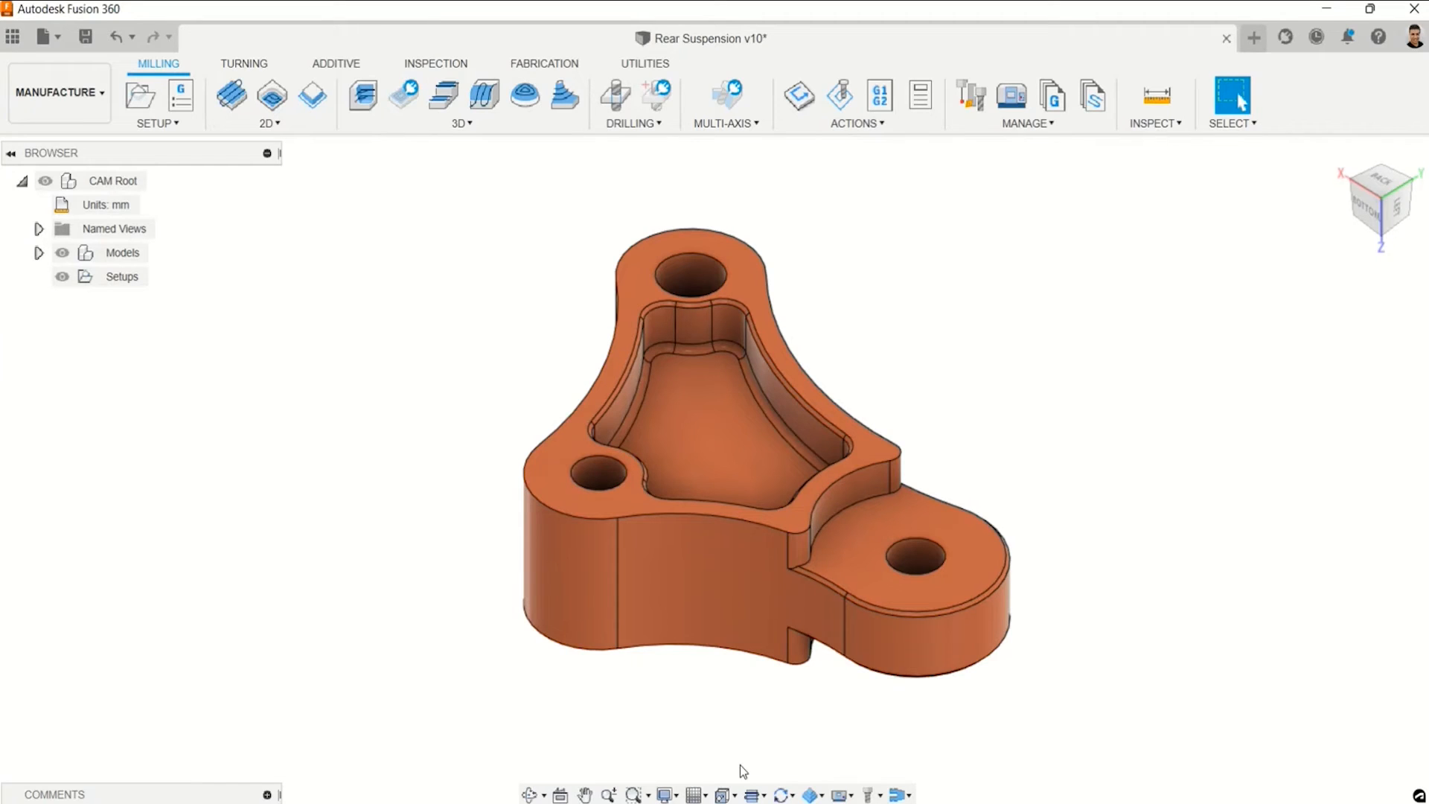
# Review the available turning operations and library management options, and look over the additive and inspection toolsets.
pyautogui.click(245, 64)
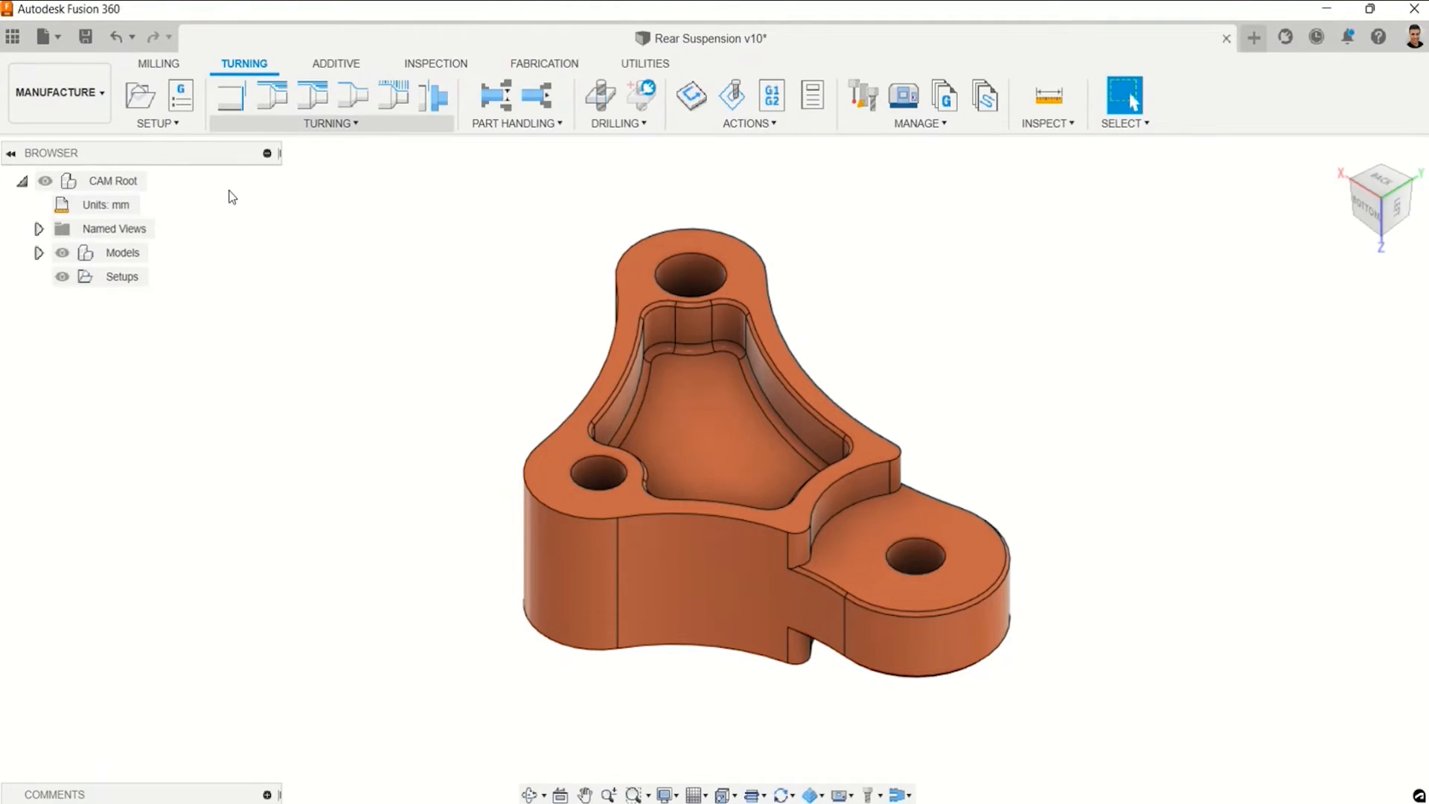
pyautogui.click(367, 122)
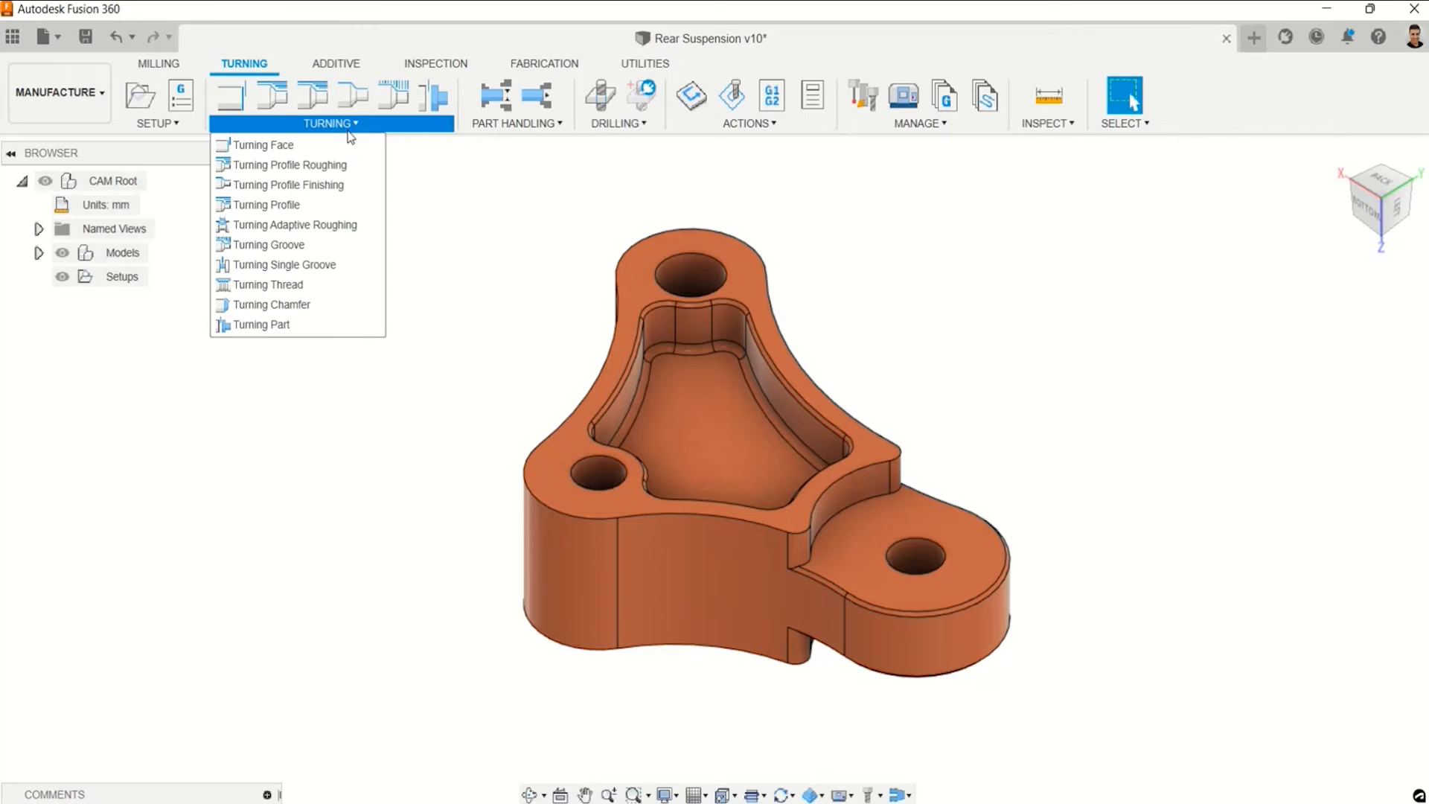
pyautogui.click(161, 64)
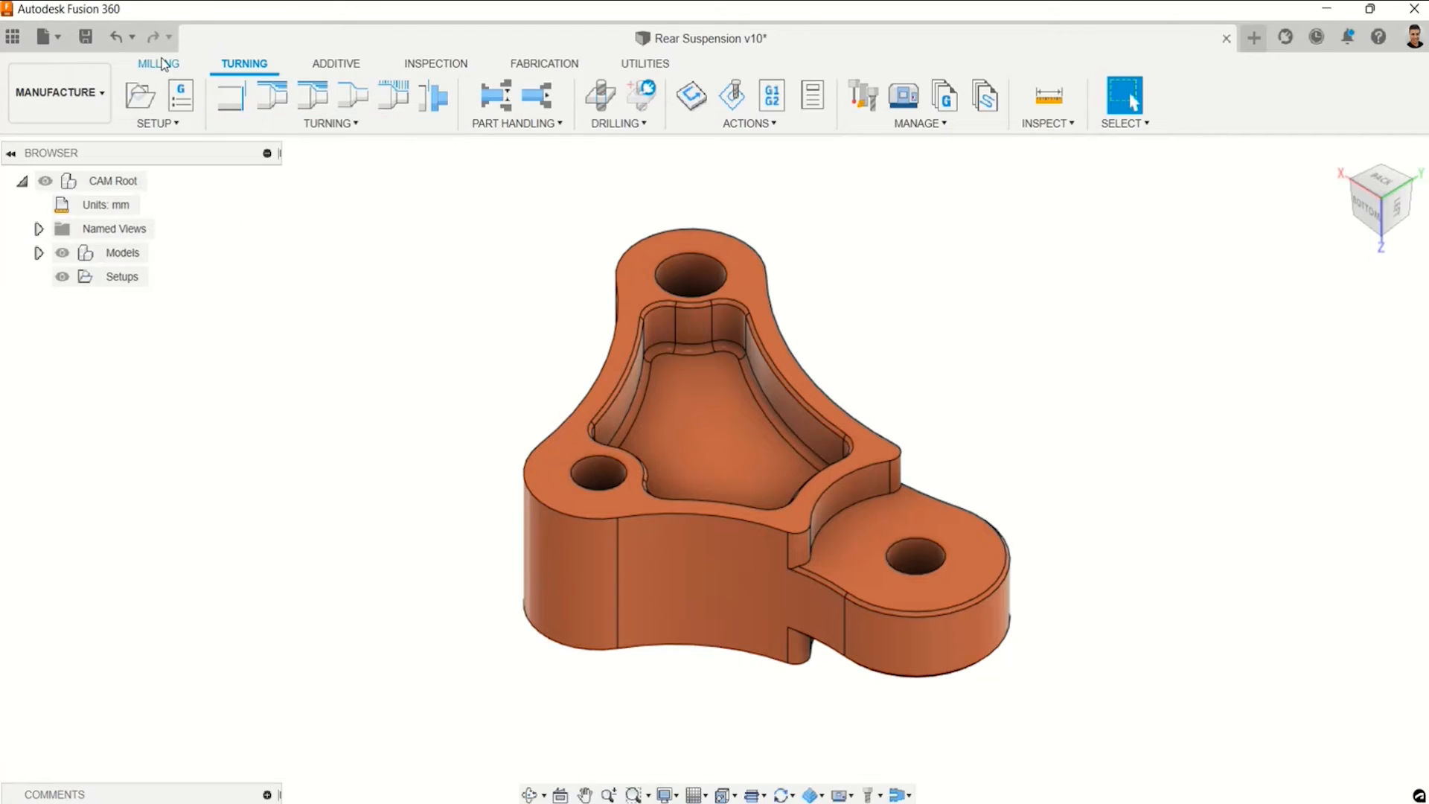
pyautogui.click(242, 63)
pyautogui.click(347, 123)
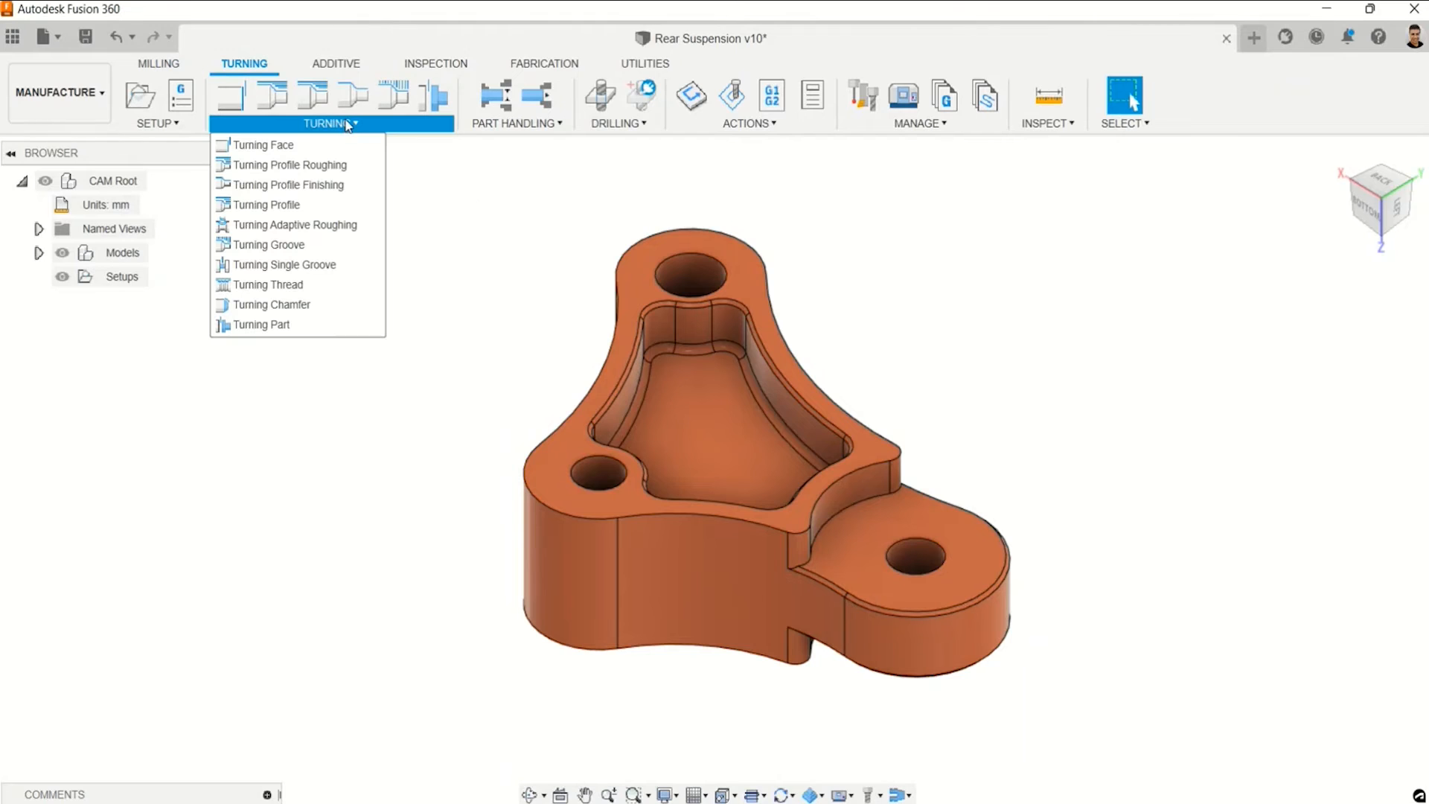
pyautogui.click(897, 124)
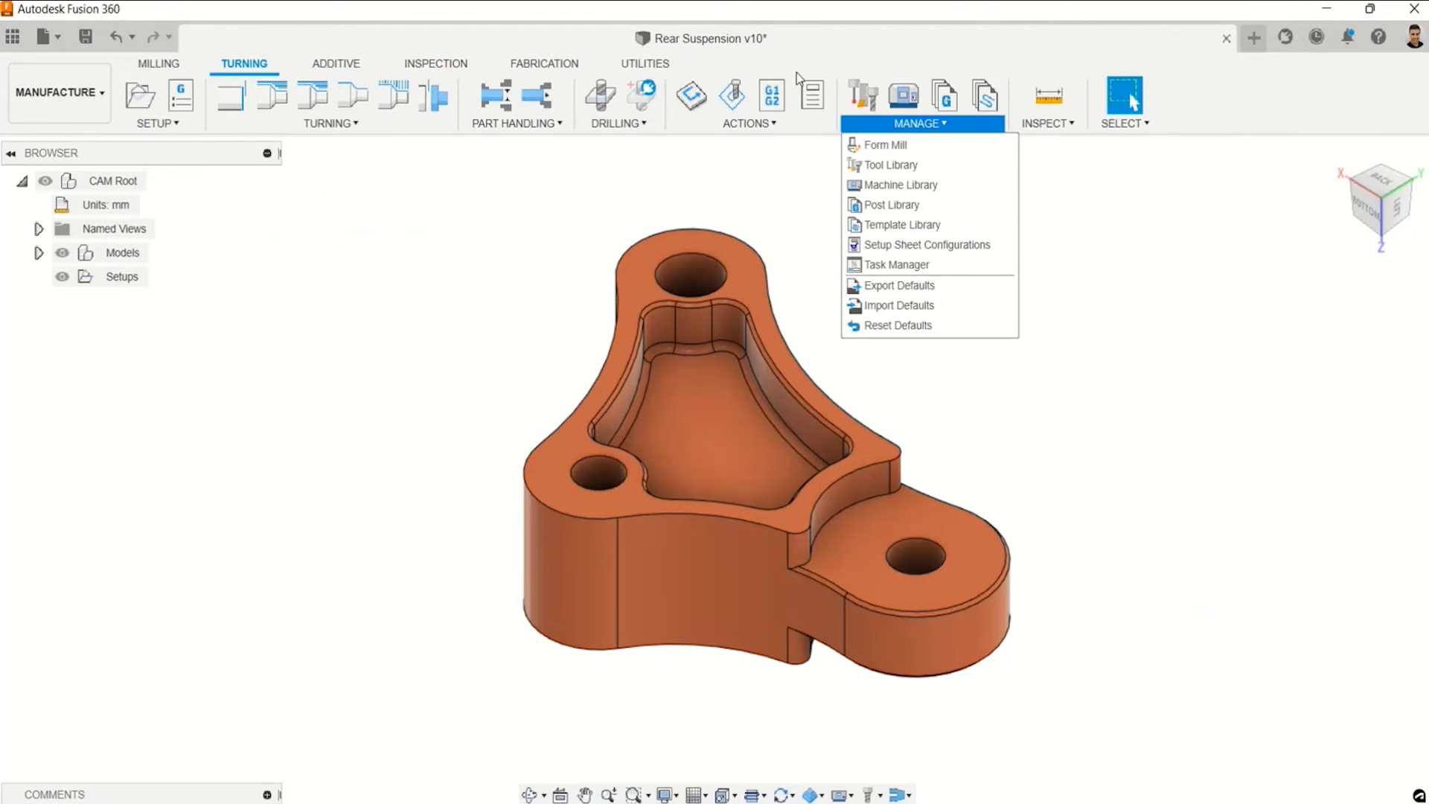
pyautogui.click(326, 121)
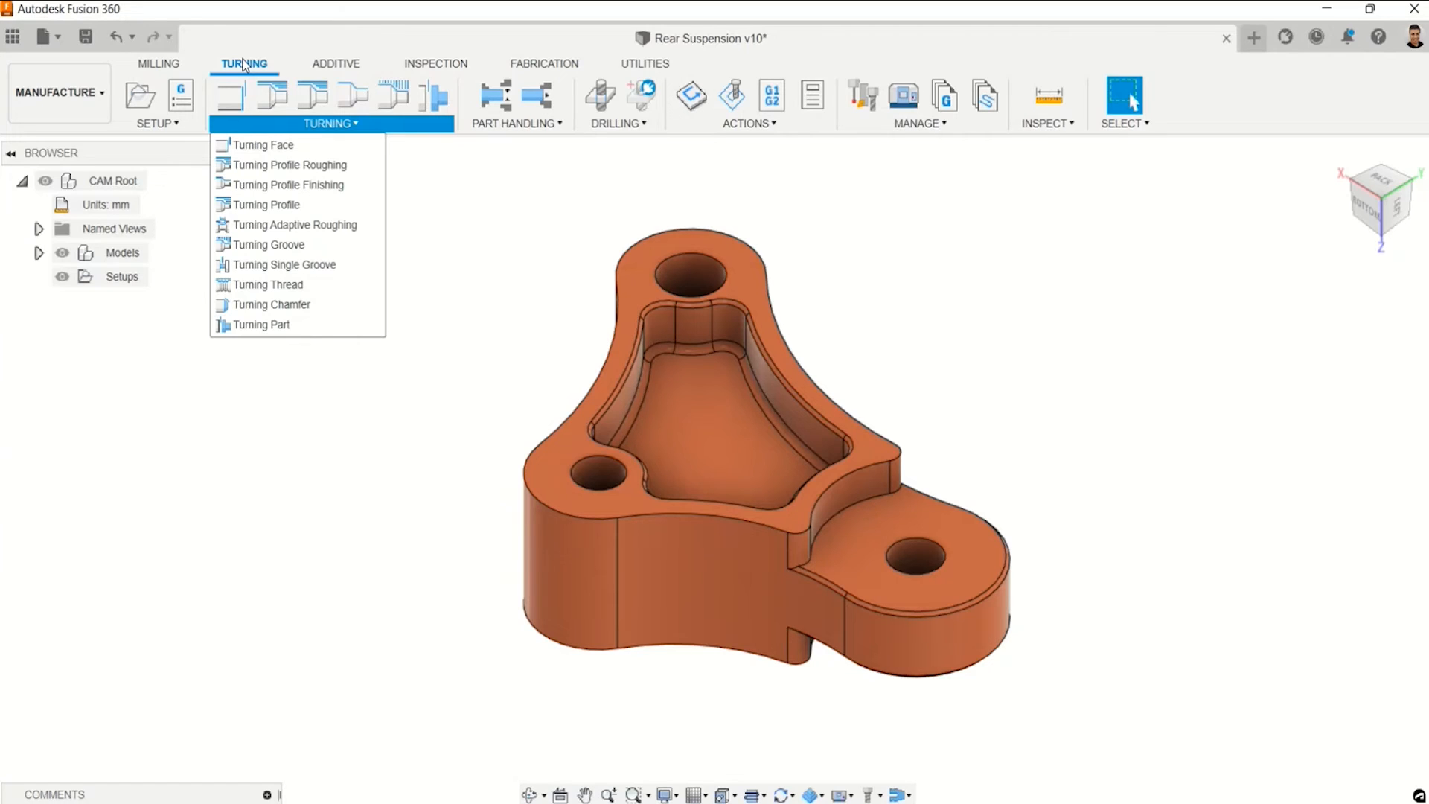
pyautogui.click(354, 65)
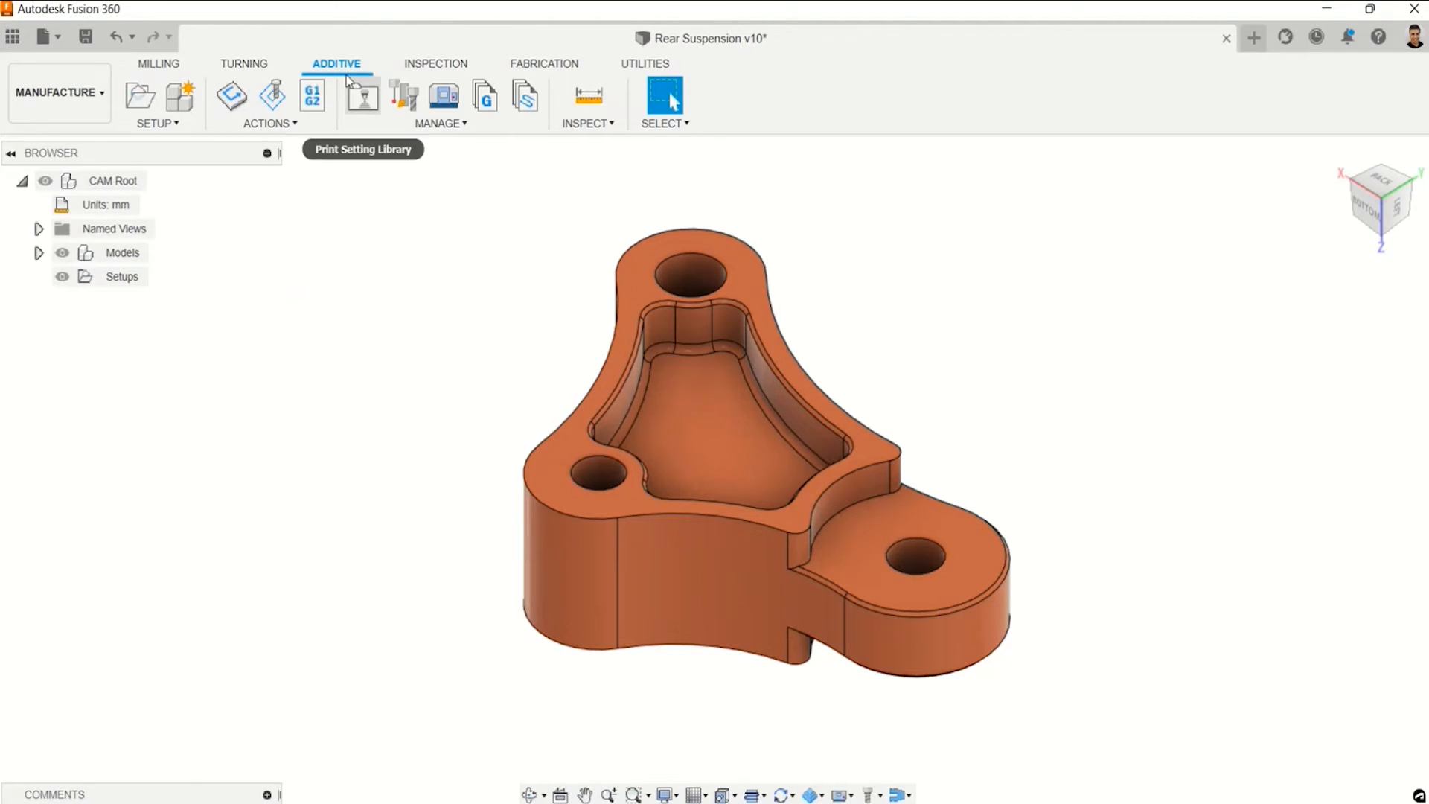
pyautogui.click(437, 66)
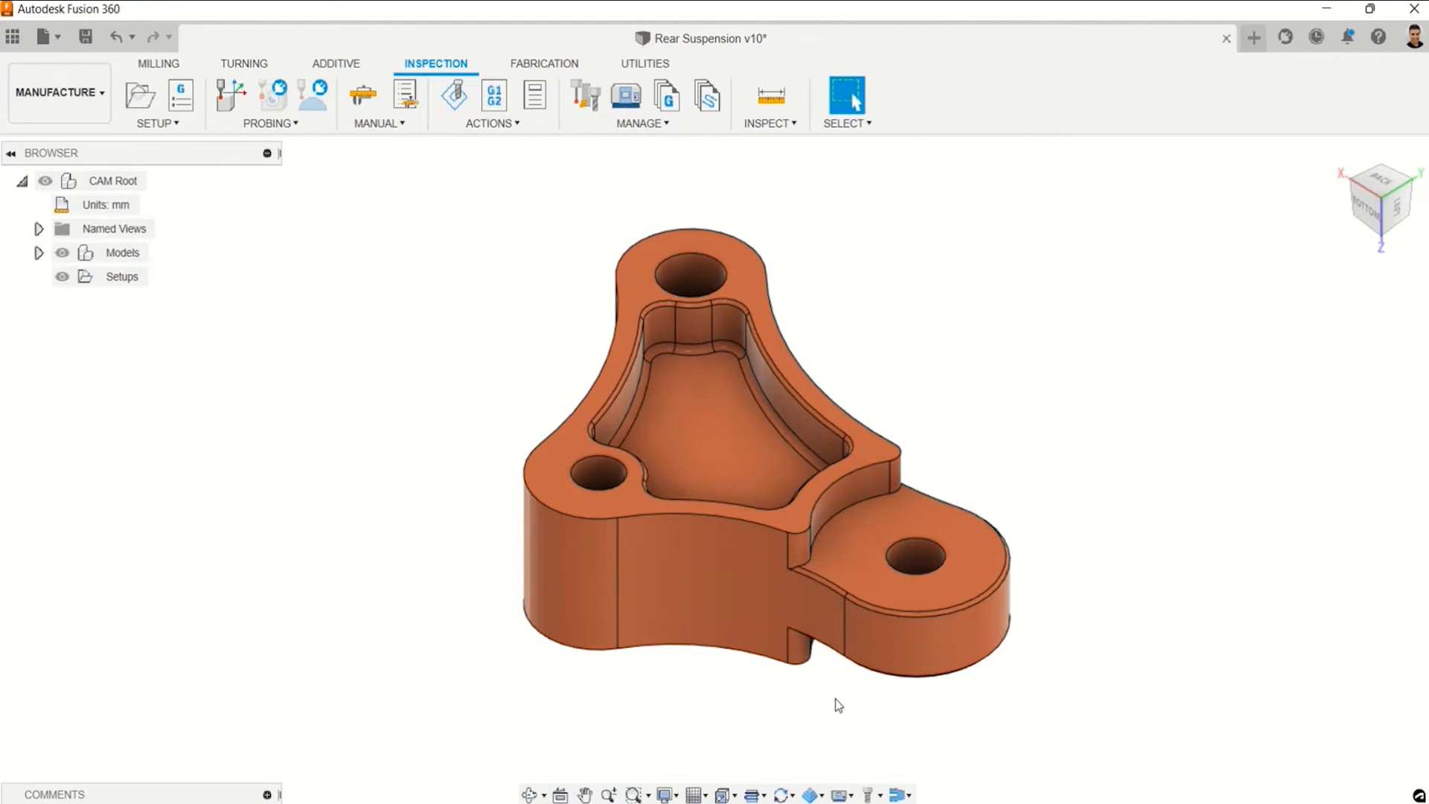
# Look over the fabrication toolset and its cutting operations, and return to the milling toolset.
pyautogui.scroll(-2, 830, 702)
pyautogui.moveTo(845, 703); pyautogui.dragTo(835, 674, button='middle')
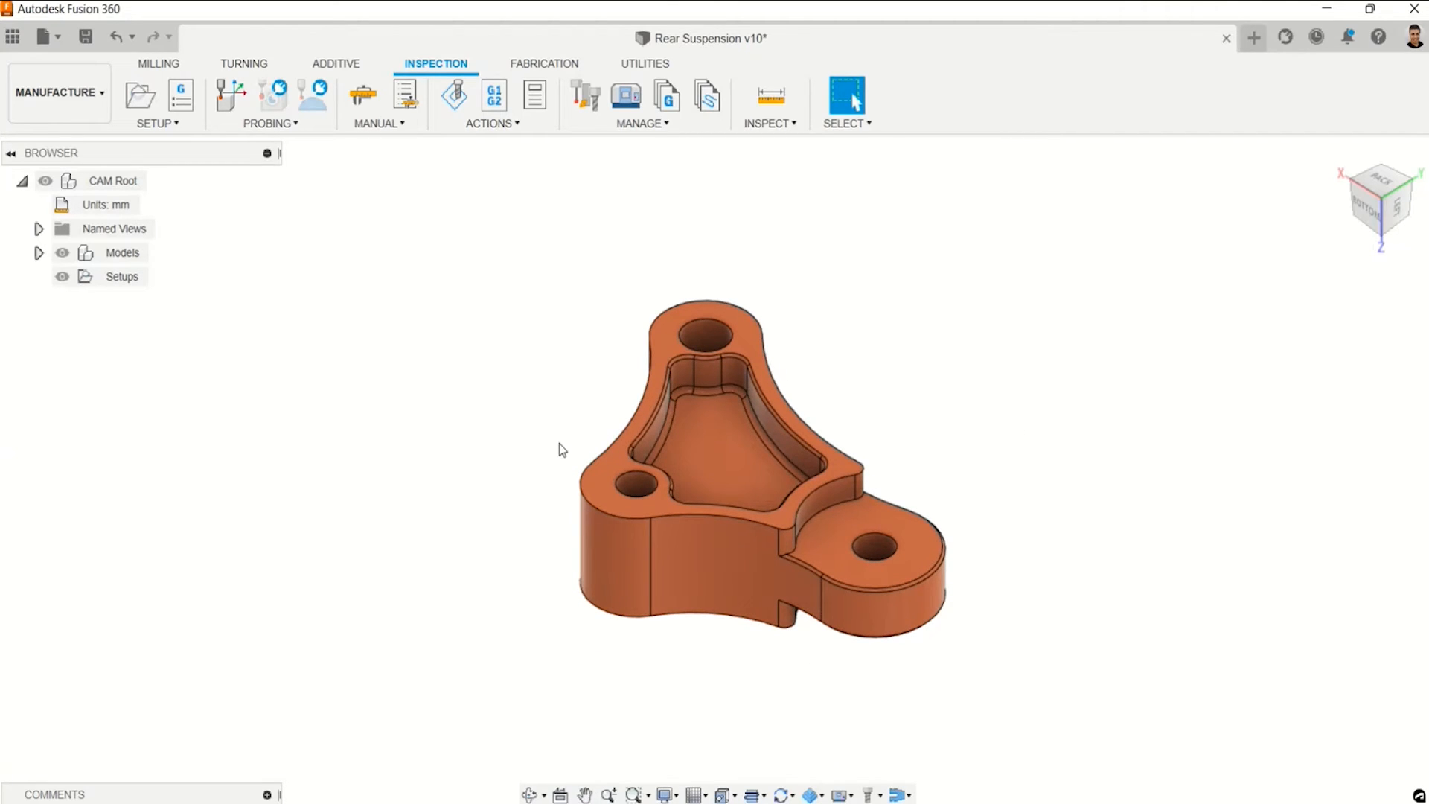
pyautogui.scroll(2, 692, 618)
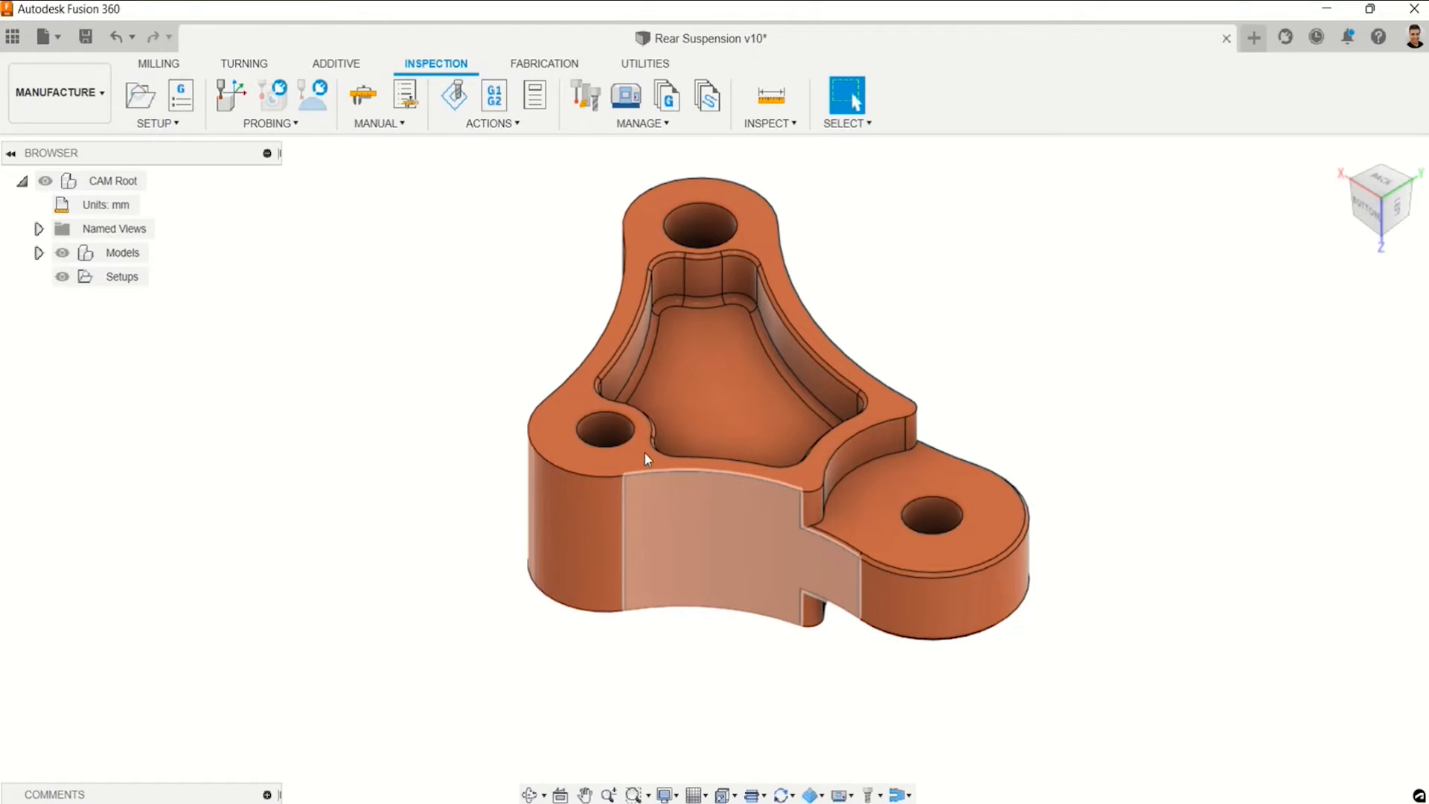
pyautogui.click(546, 66)
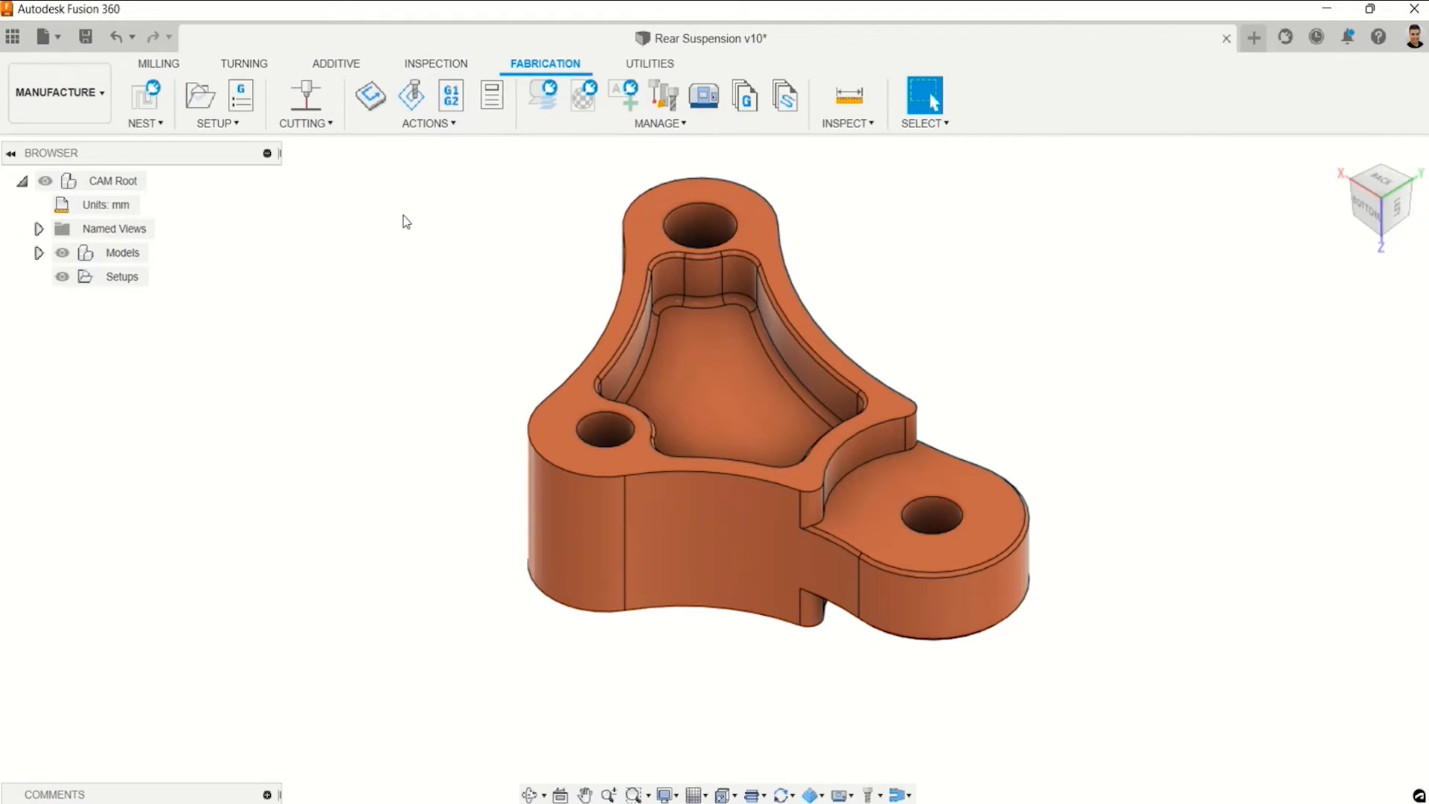
pyautogui.click(305, 124)
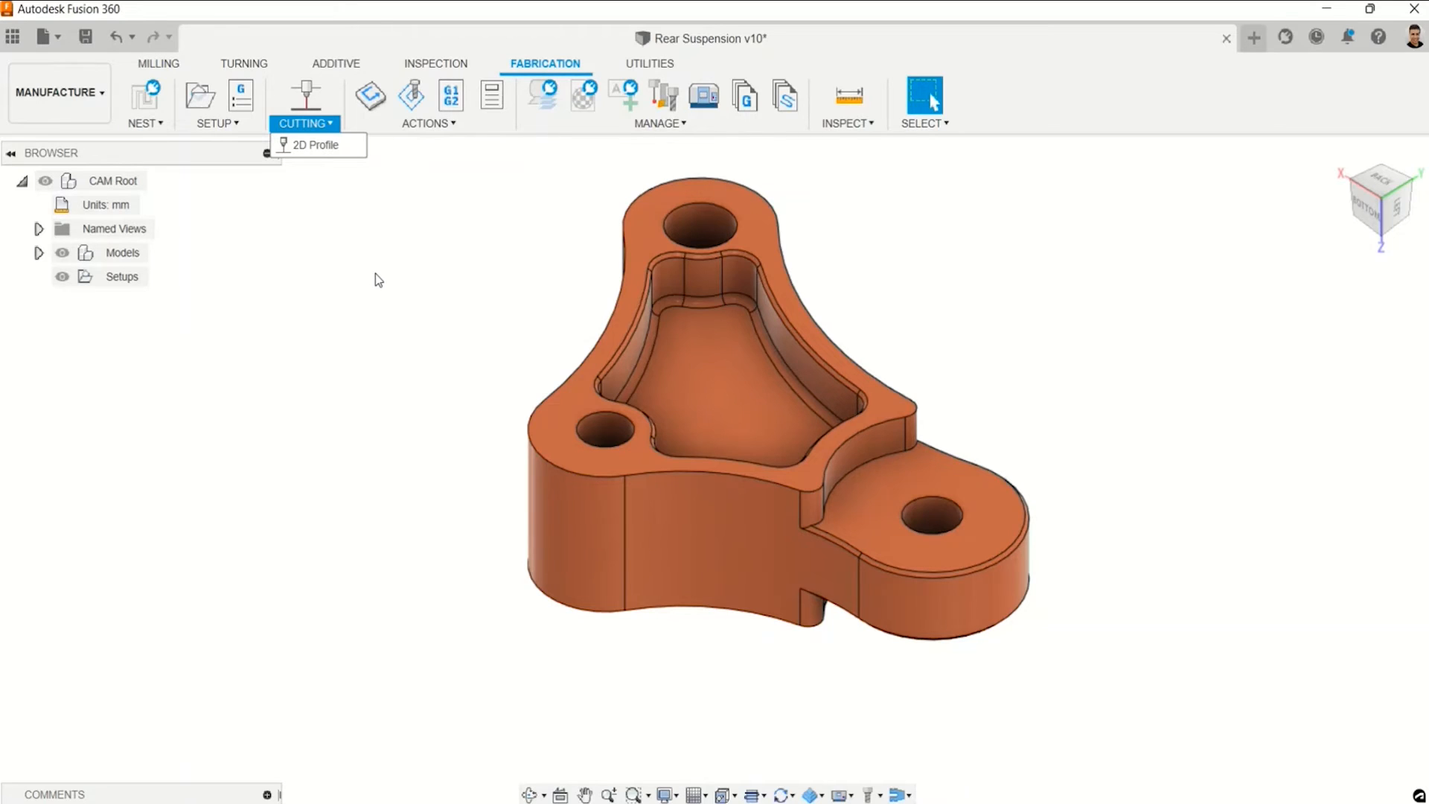
pyautogui.click(438, 65)
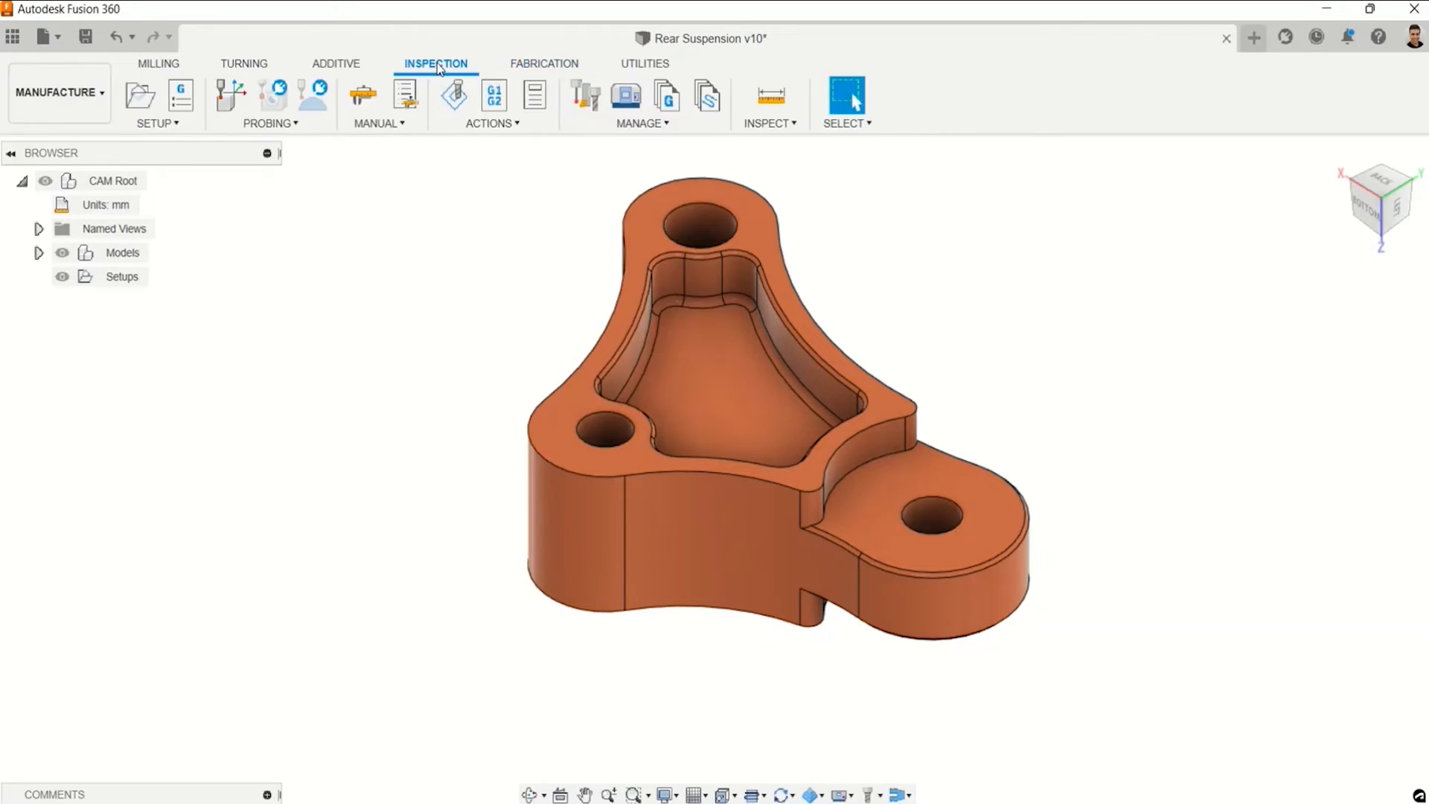
pyautogui.click(339, 66)
pyautogui.click(253, 65)
pyautogui.click(173, 66)
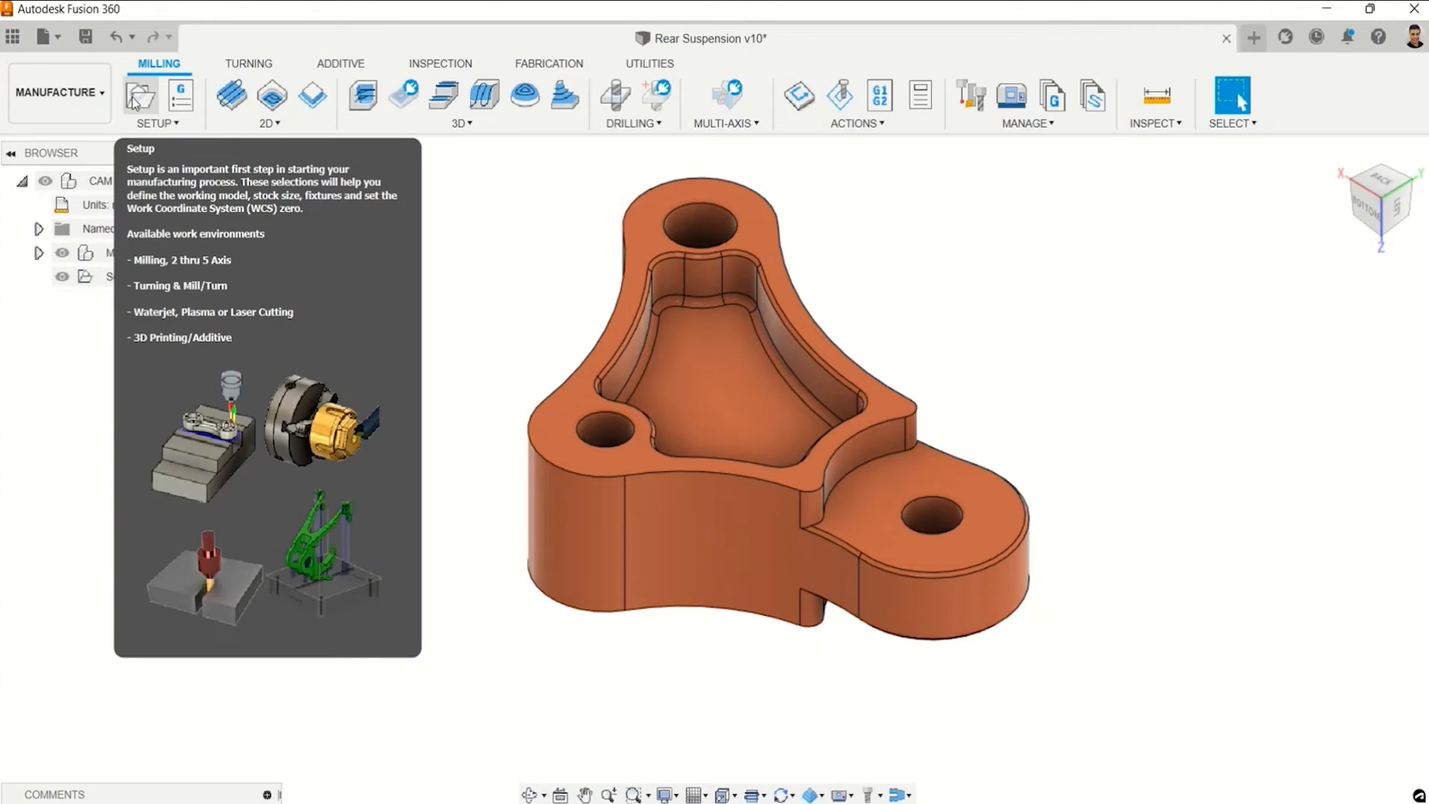
# Create a new manufacturing setup for the linkage joint with Milling as the operation type.
pyautogui.click(138, 99)
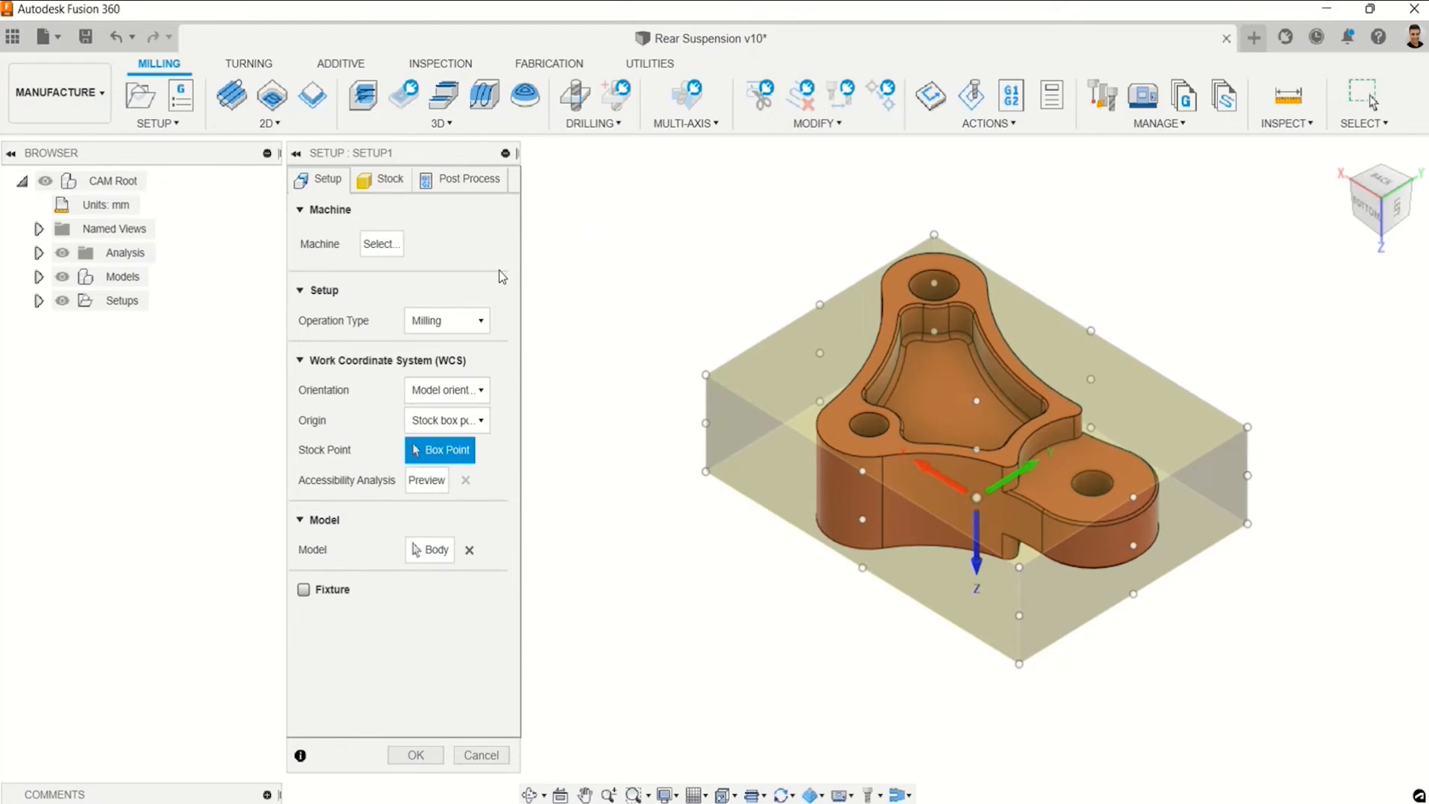
pyautogui.click(434, 327)
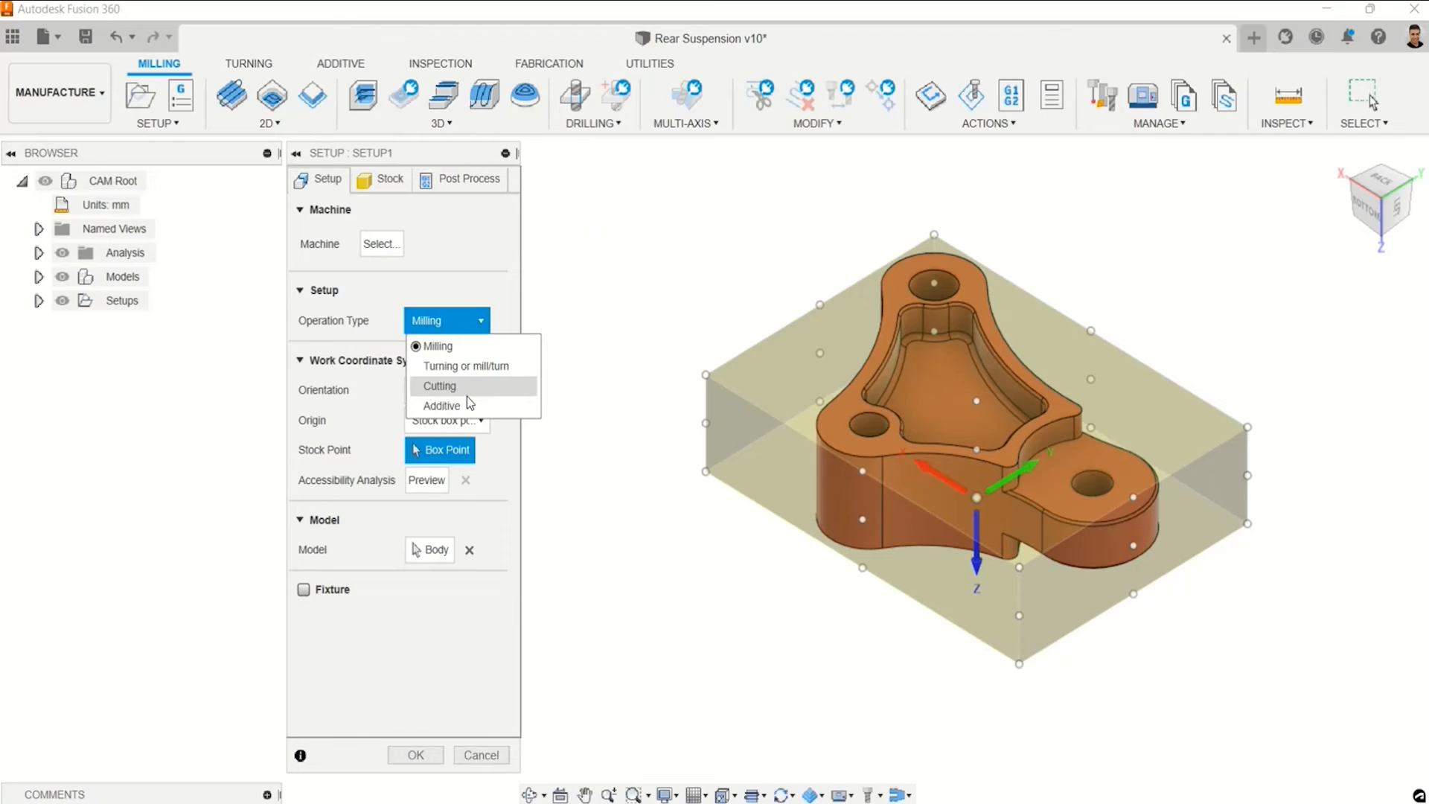
pyautogui.click(444, 347)
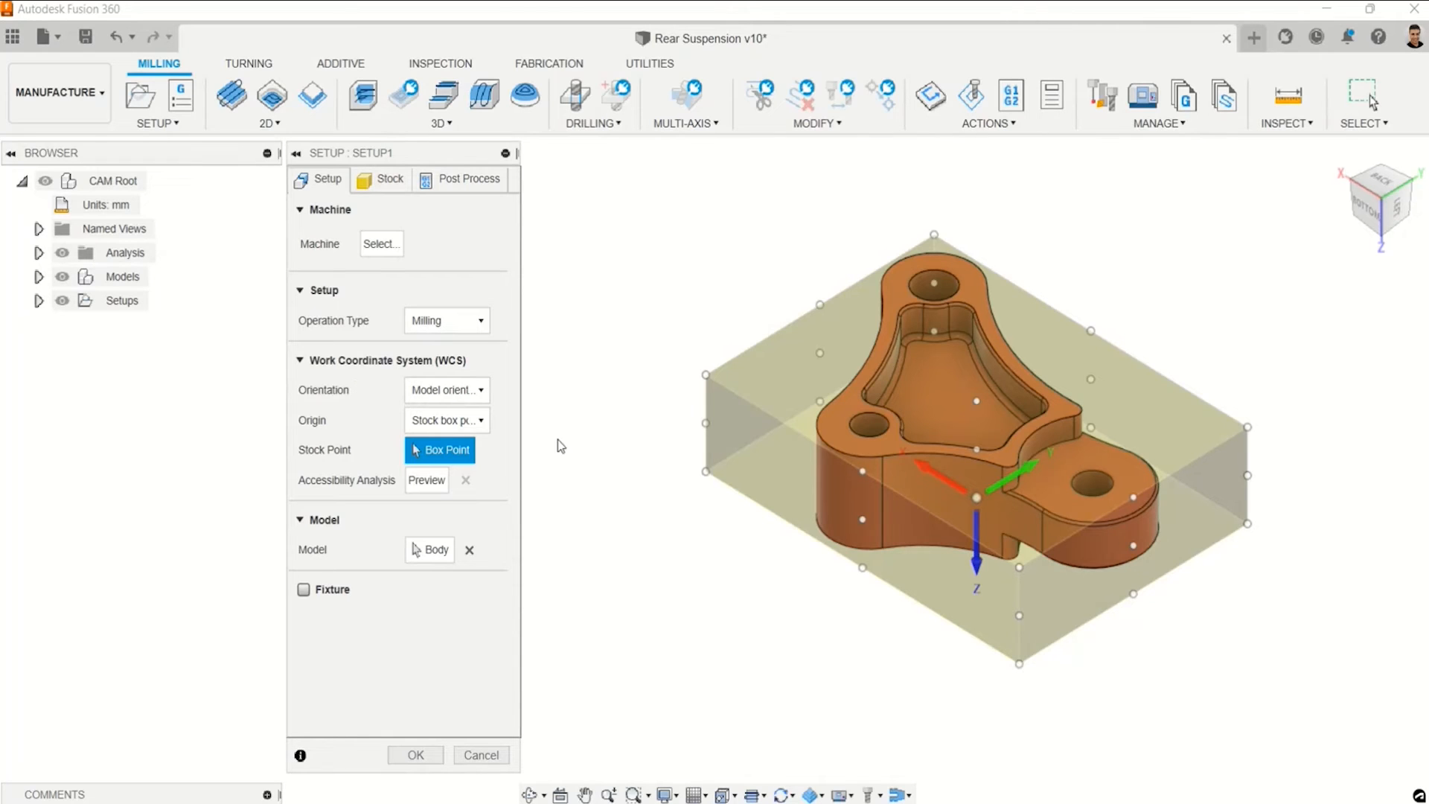
# Orient the work coordinate system by Z axis/plane and X axis, using the flat face around the pocket for Z.
pyautogui.scroll(2, 978, 577)
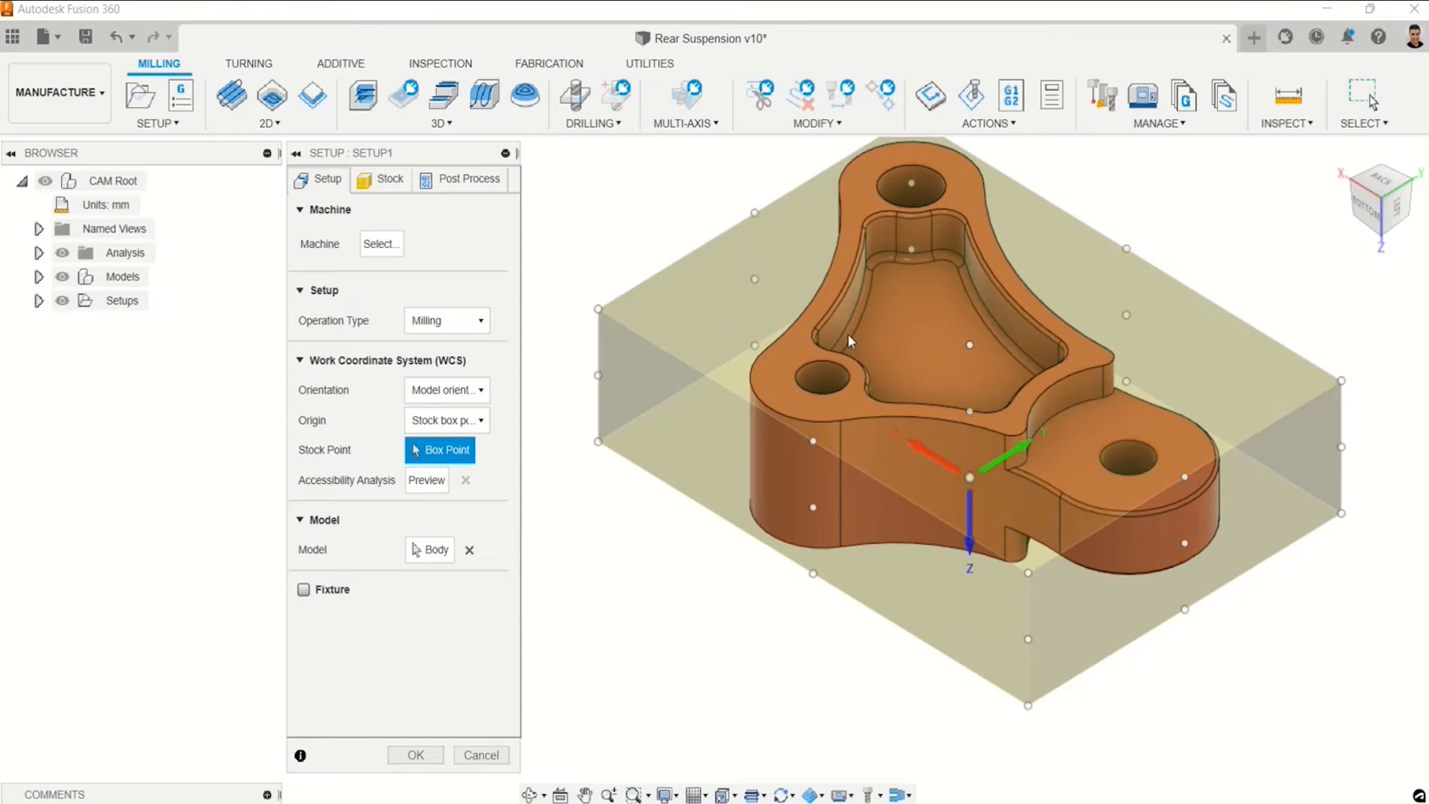
pyautogui.click(468, 391)
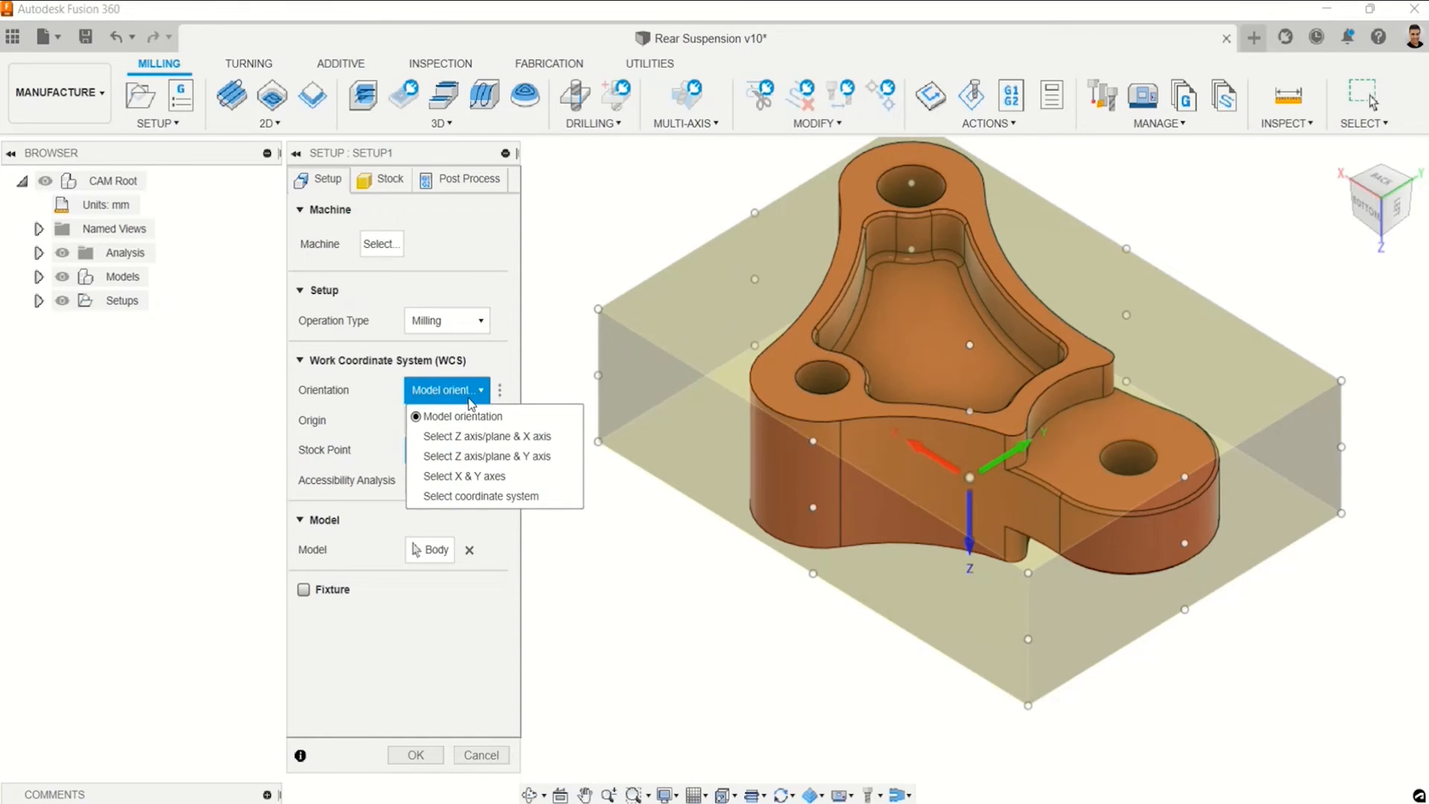
pyautogui.click(470, 436)
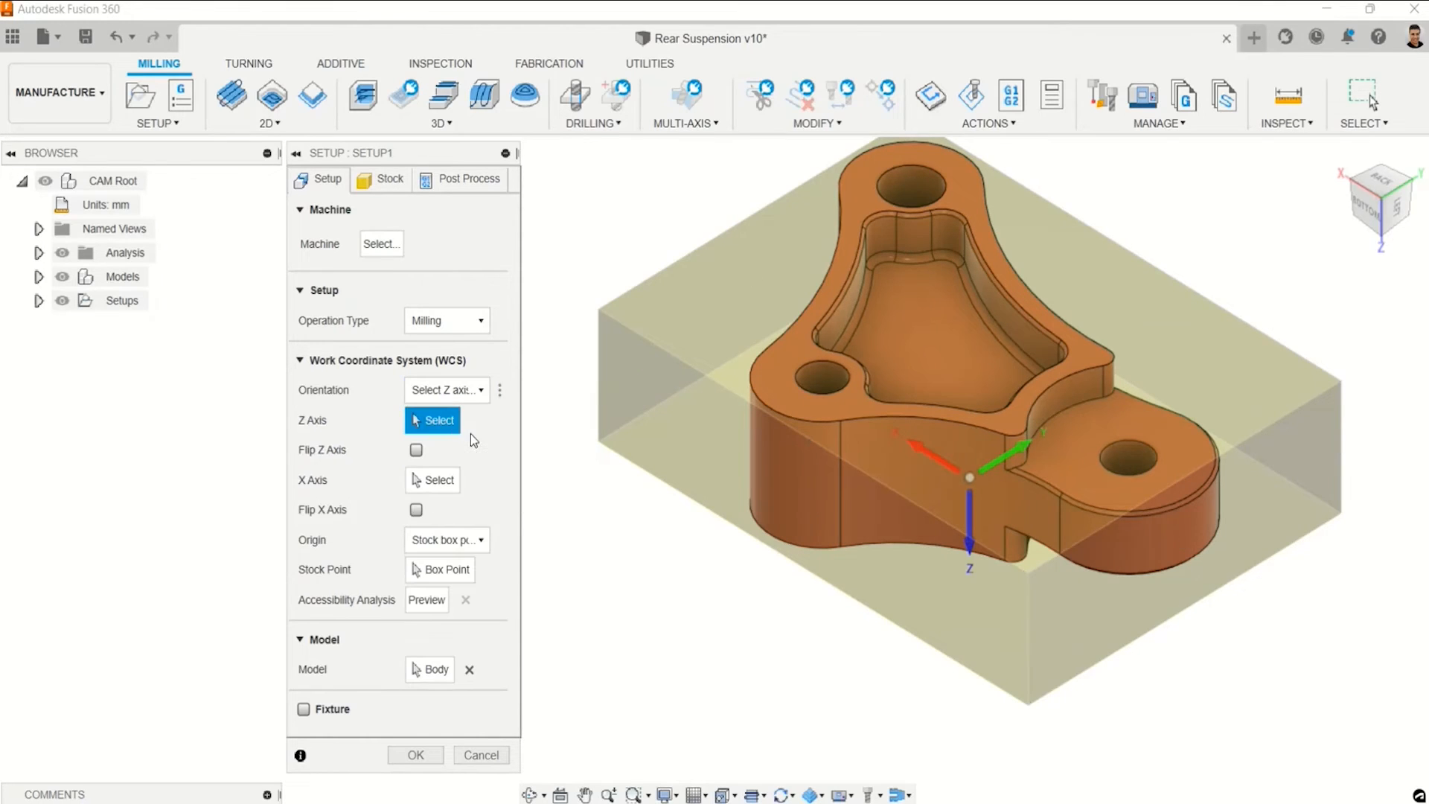
pyautogui.click(786, 382)
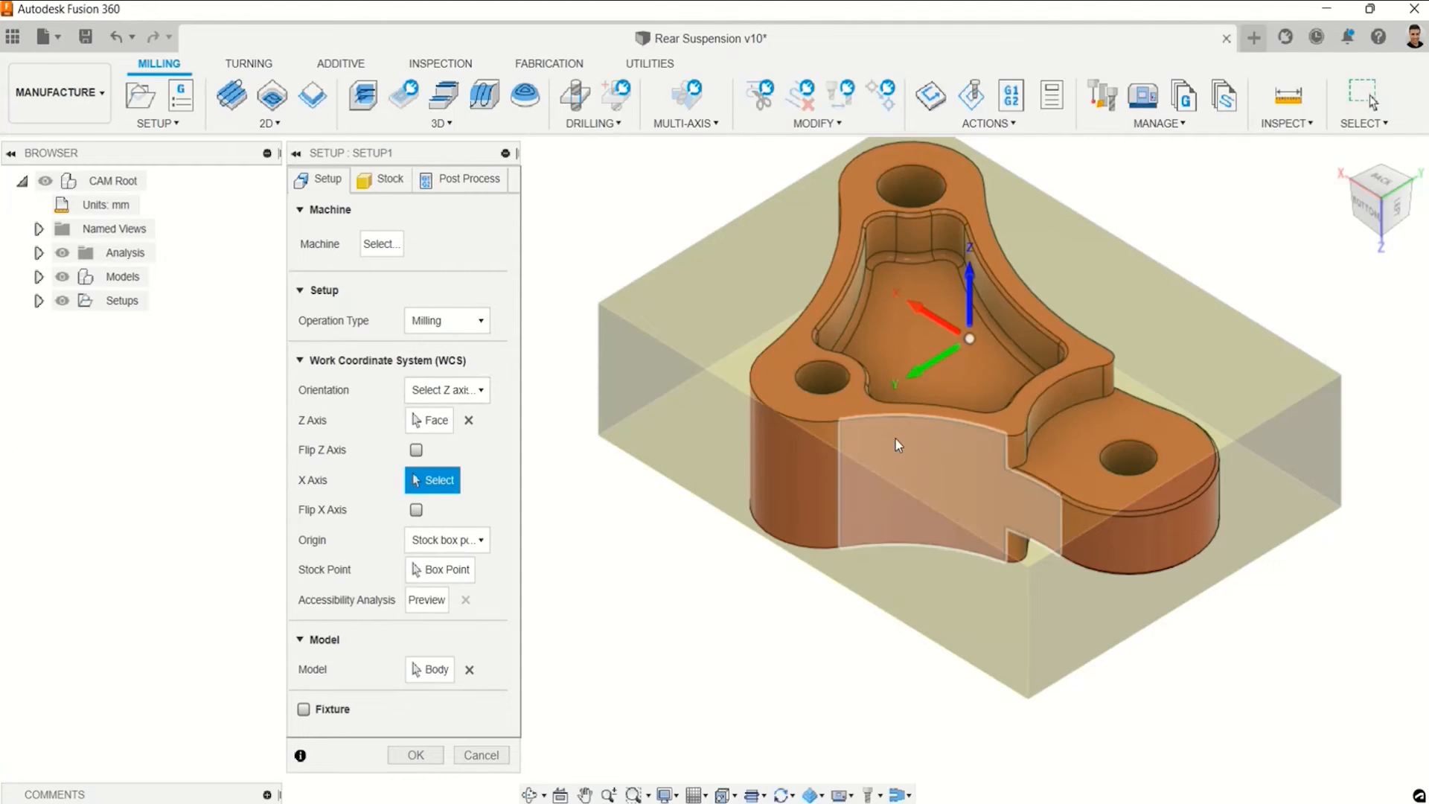
# Select the linkage joint body as the setup's model.
pyautogui.click(1352, 189)
pyautogui.moveTo(1185, 341); pyautogui.dragTo(552, 762, button='middle')
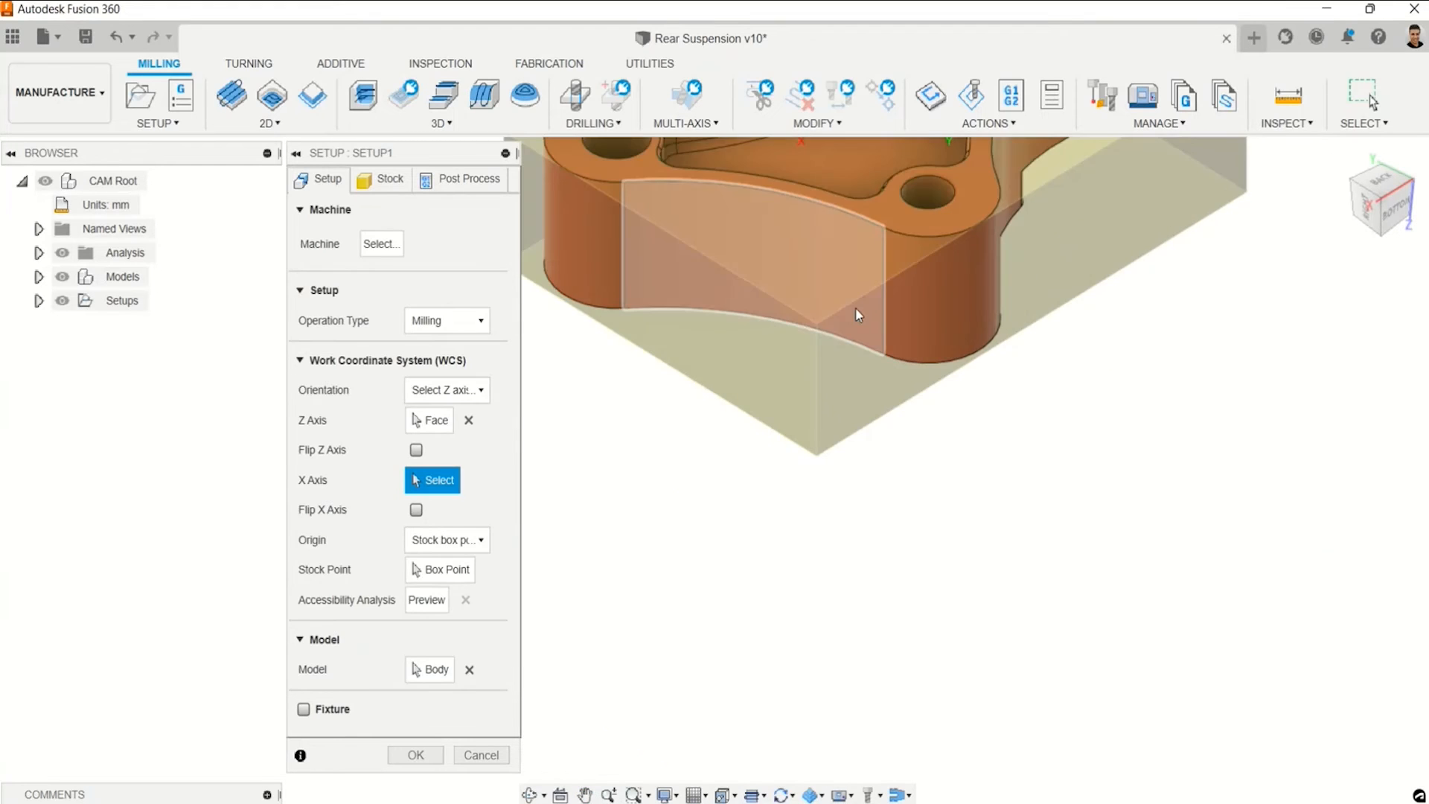
pyautogui.moveTo(855, 307); pyautogui.dragTo(803, 682, button='middle')
pyautogui.scroll(-5, 872, 556)
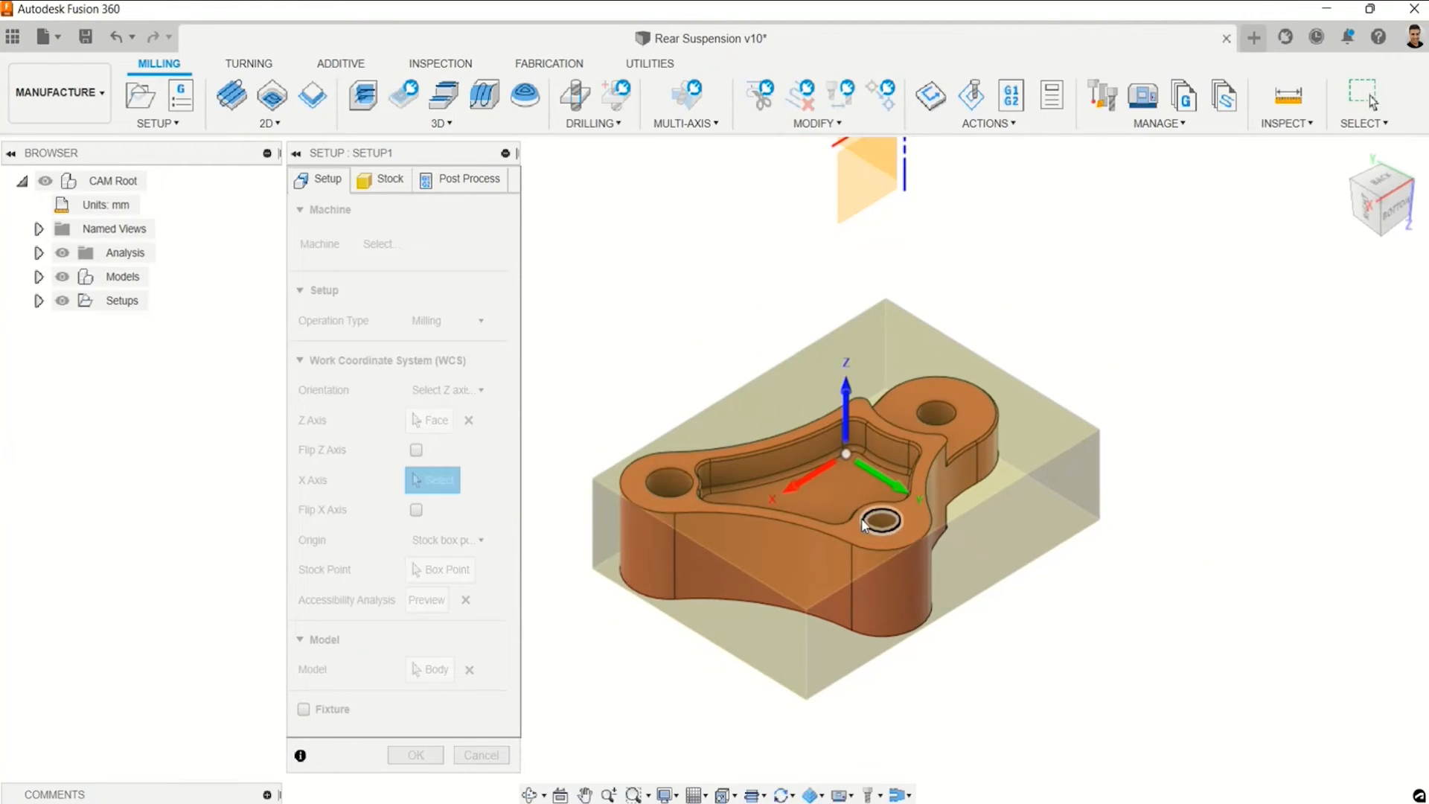
pyautogui.click(431, 669)
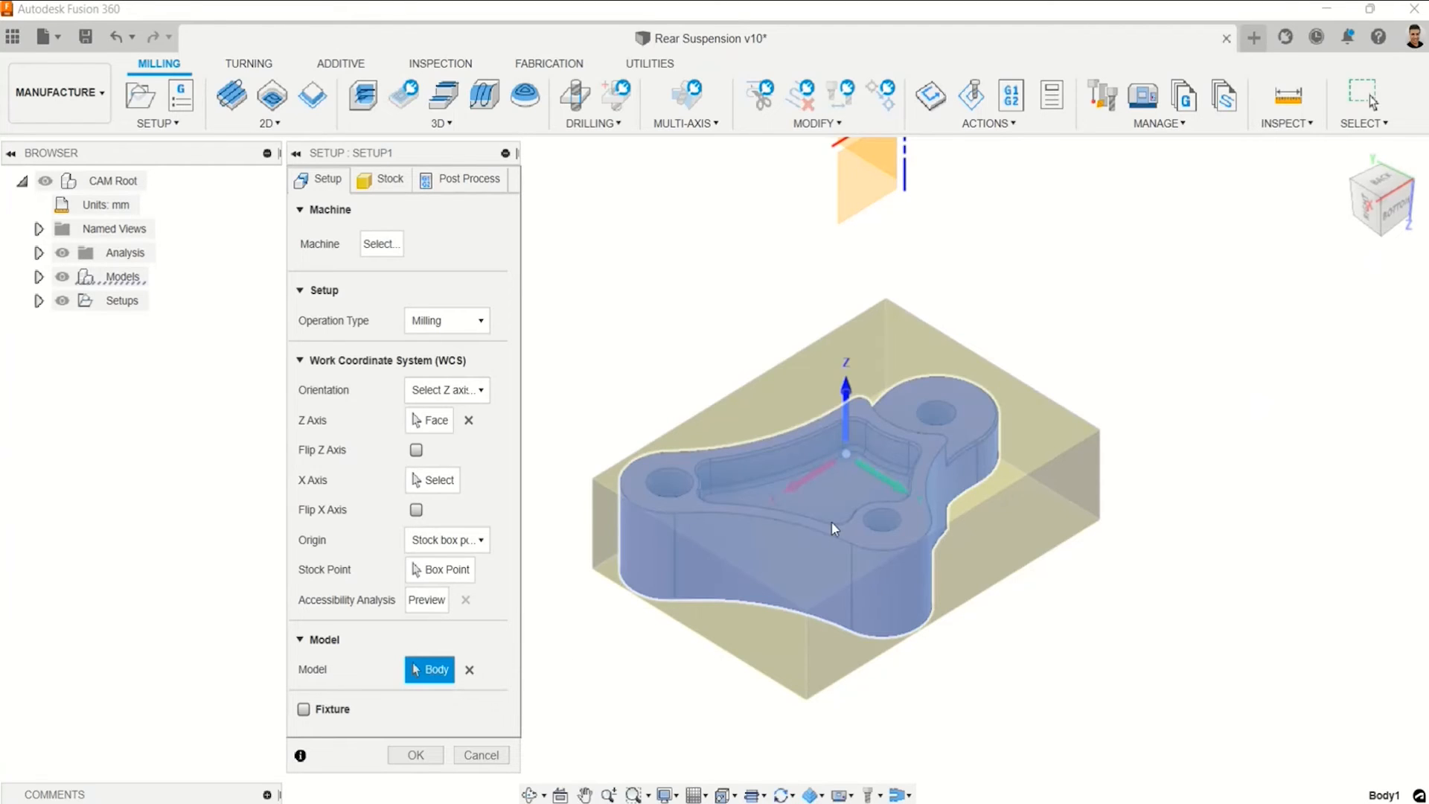
pyautogui.scroll(3, 824, 541)
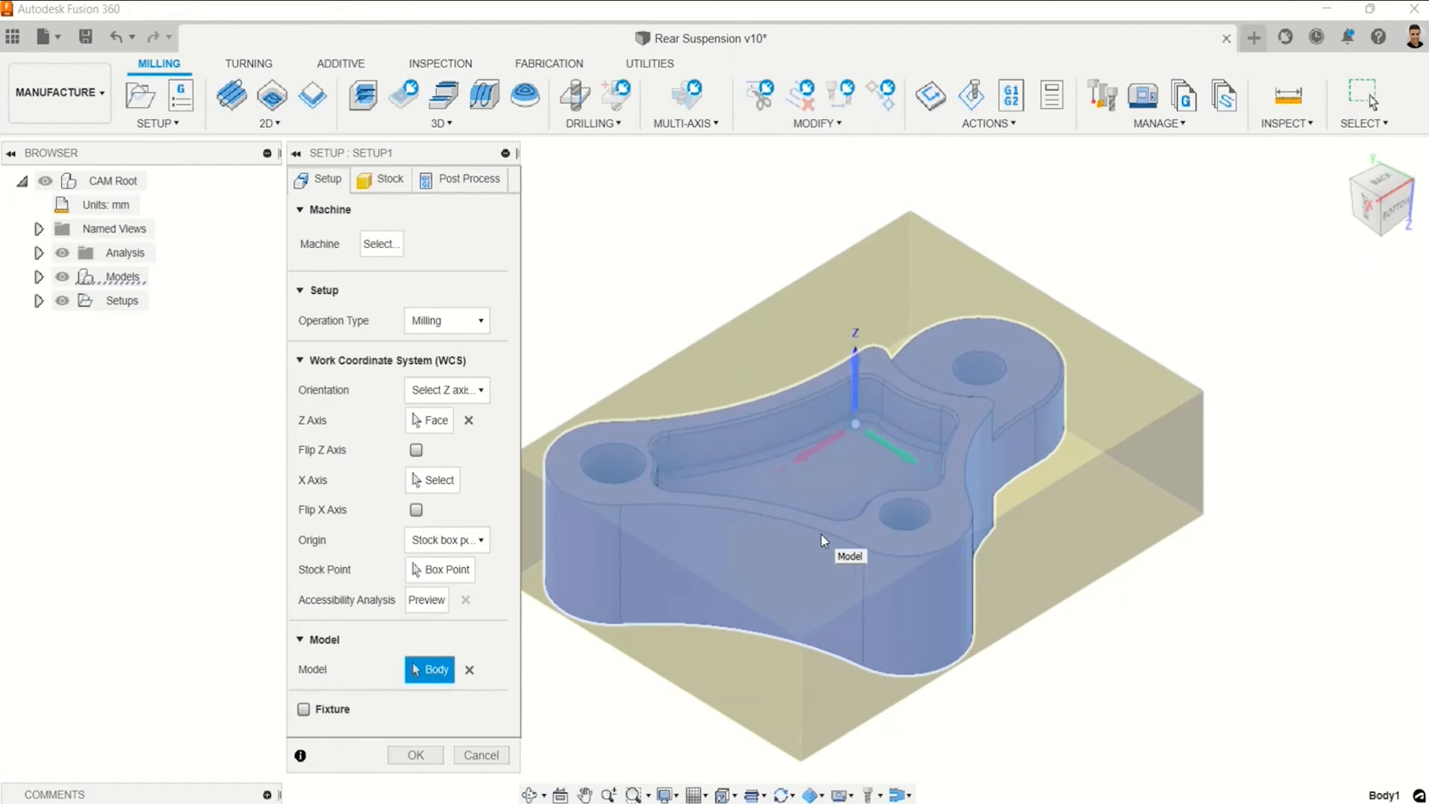
pyautogui.click(869, 526)
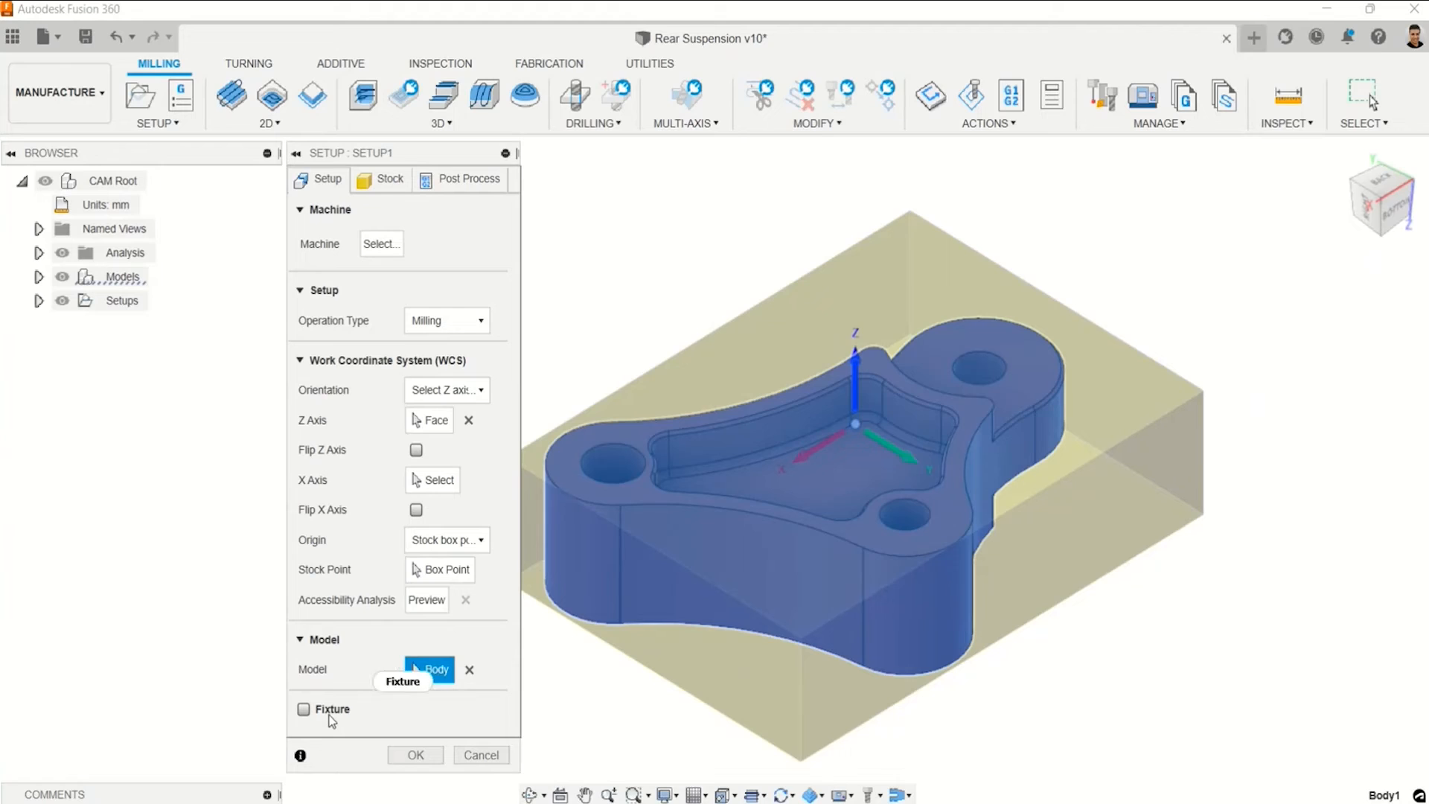
pyautogui.moveTo(309, 715)
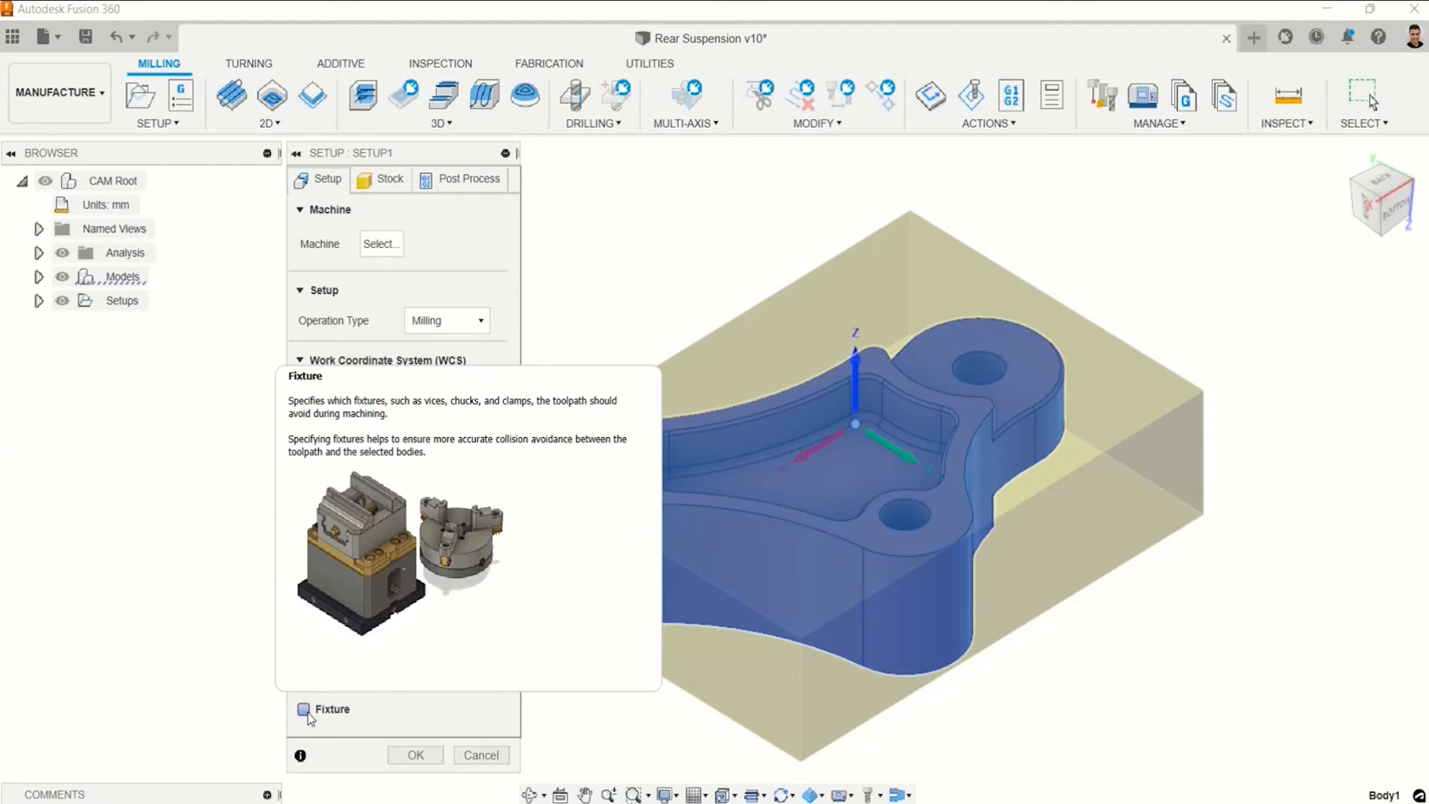
pyautogui.scroll(-1, 646, 672)
pyautogui.scroll(-1, 639, 667)
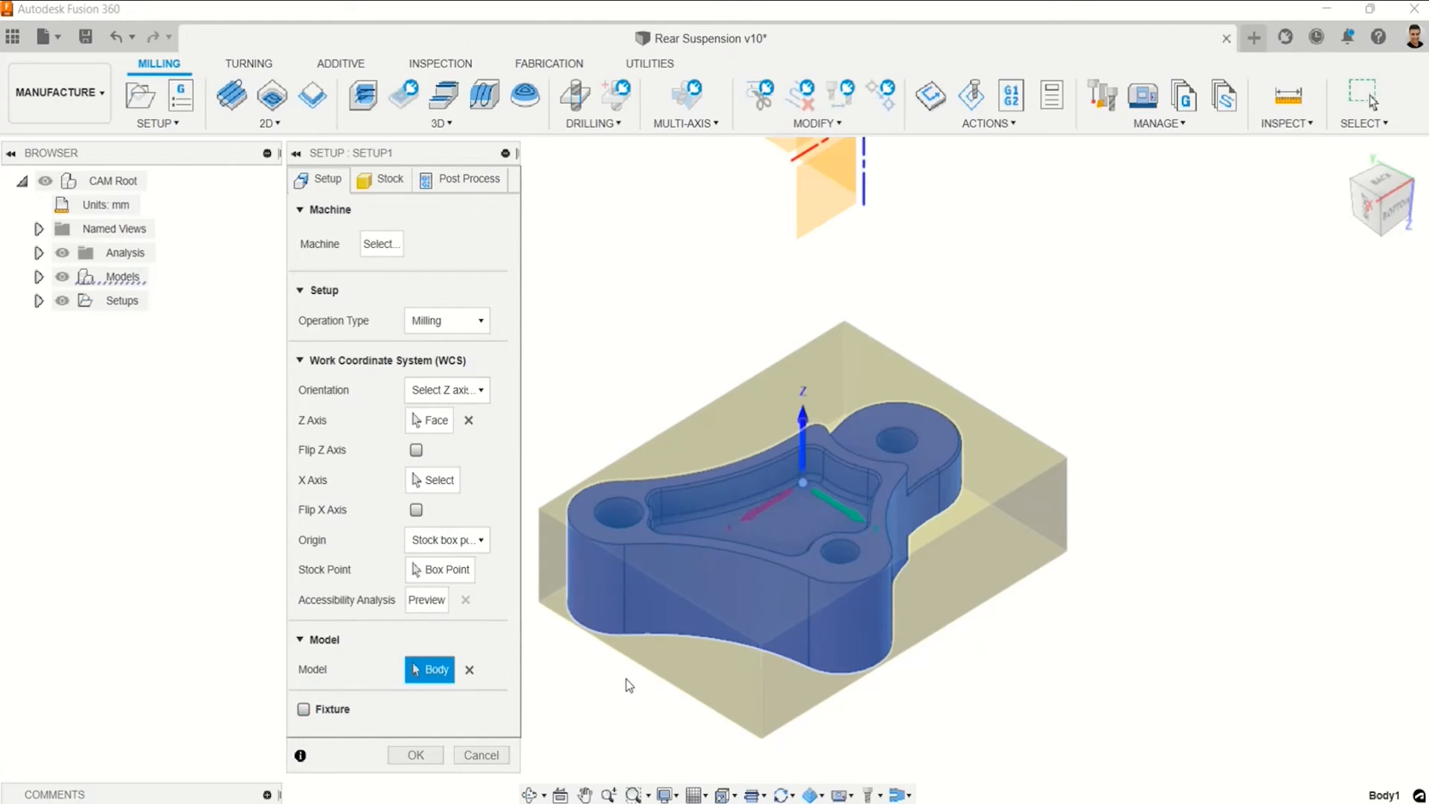
pyautogui.scroll(-1, 627, 679)
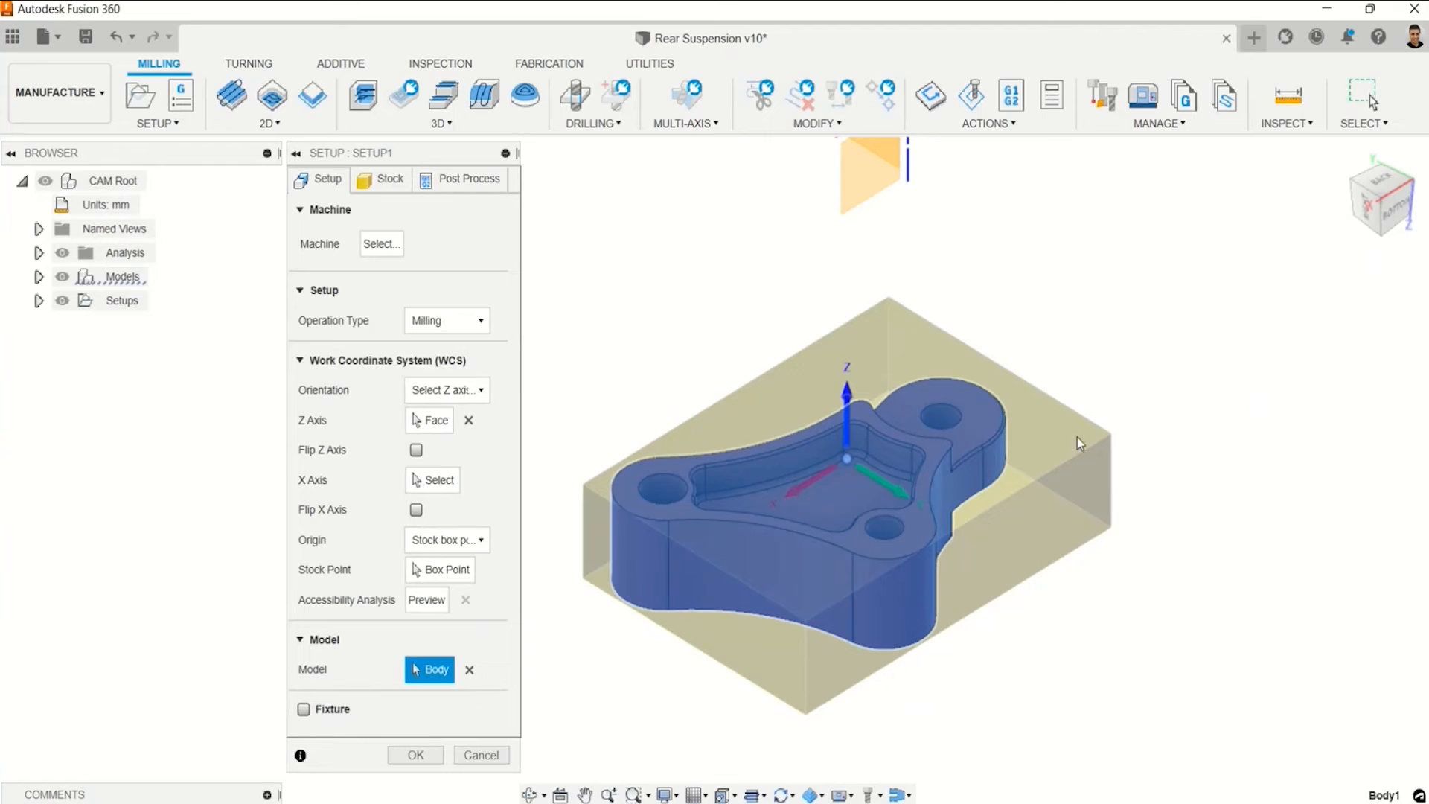
pyautogui.moveTo(970, 652); pyautogui.dragTo(1003, 629, button='middle')
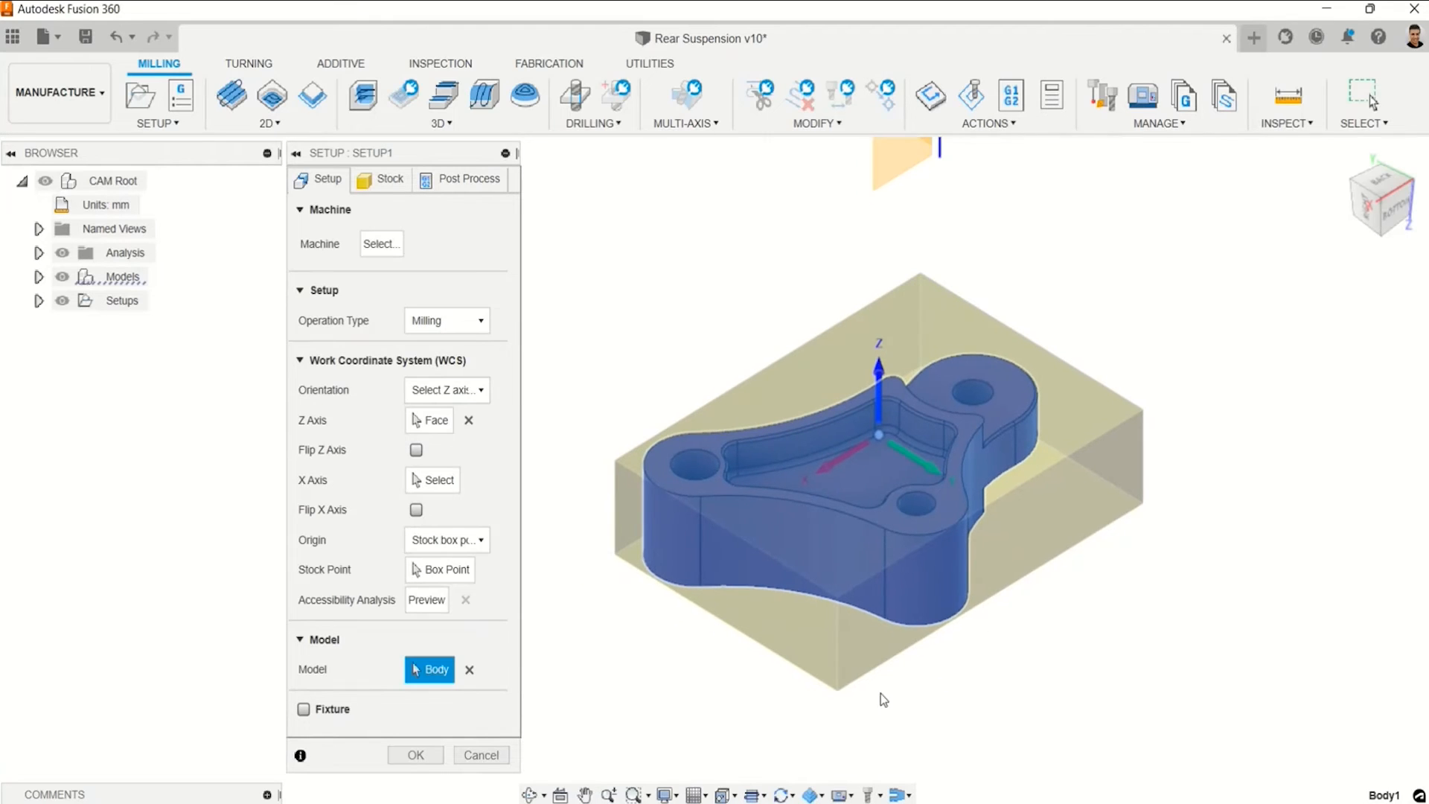
pyautogui.scroll(1, 771, 481)
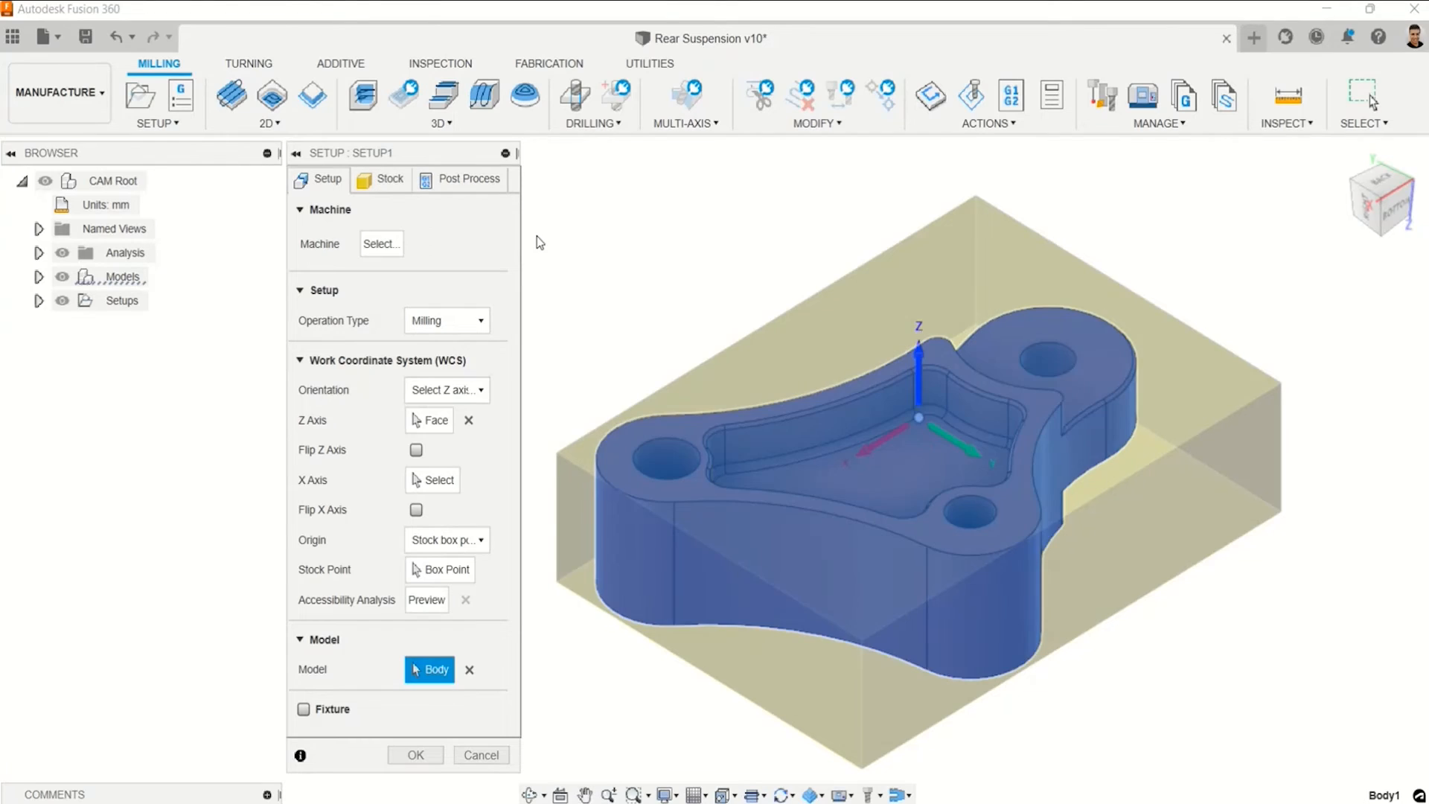
# Set the stock's top offset and side offset to 3 mm each.
pyautogui.click(380, 180)
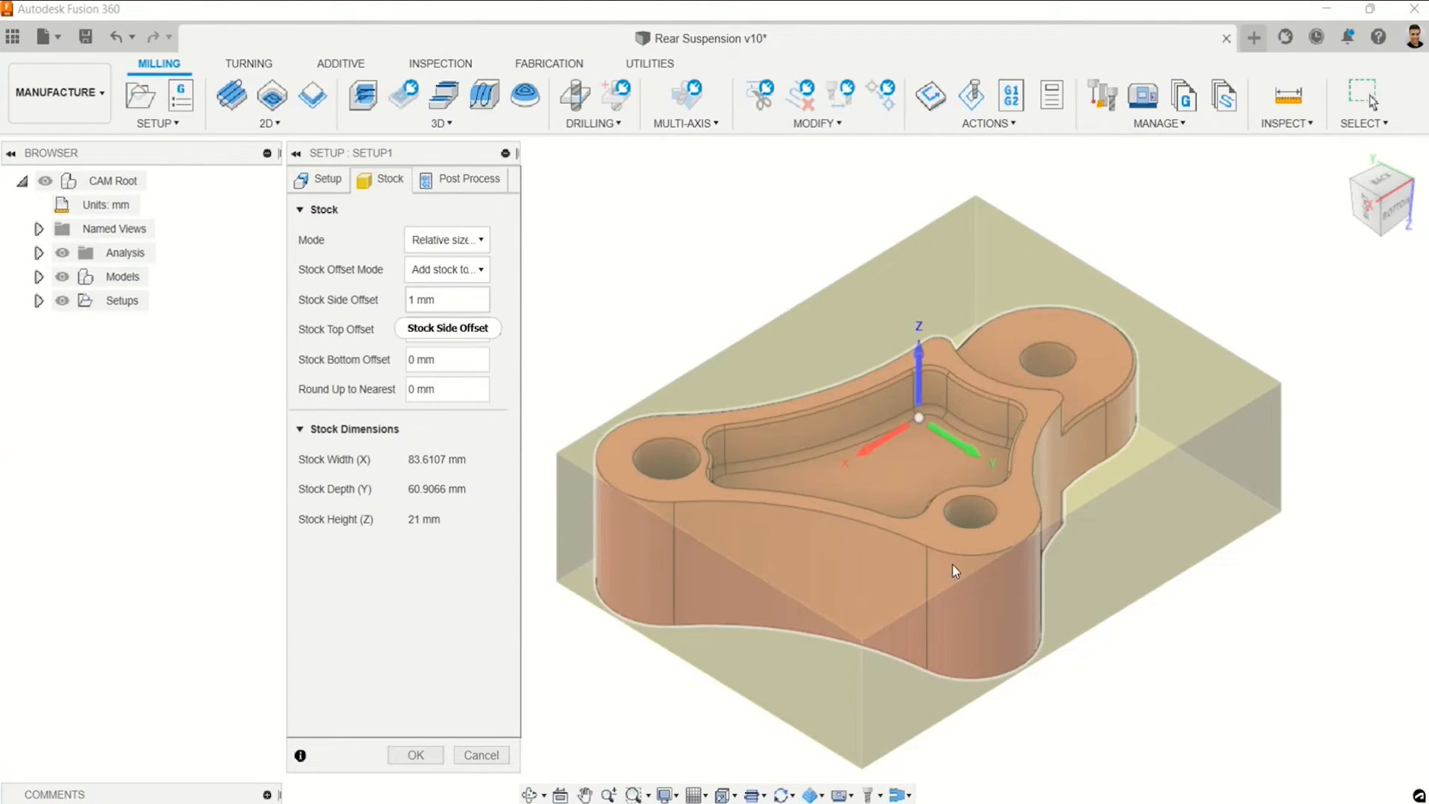
pyautogui.click(1390, 218)
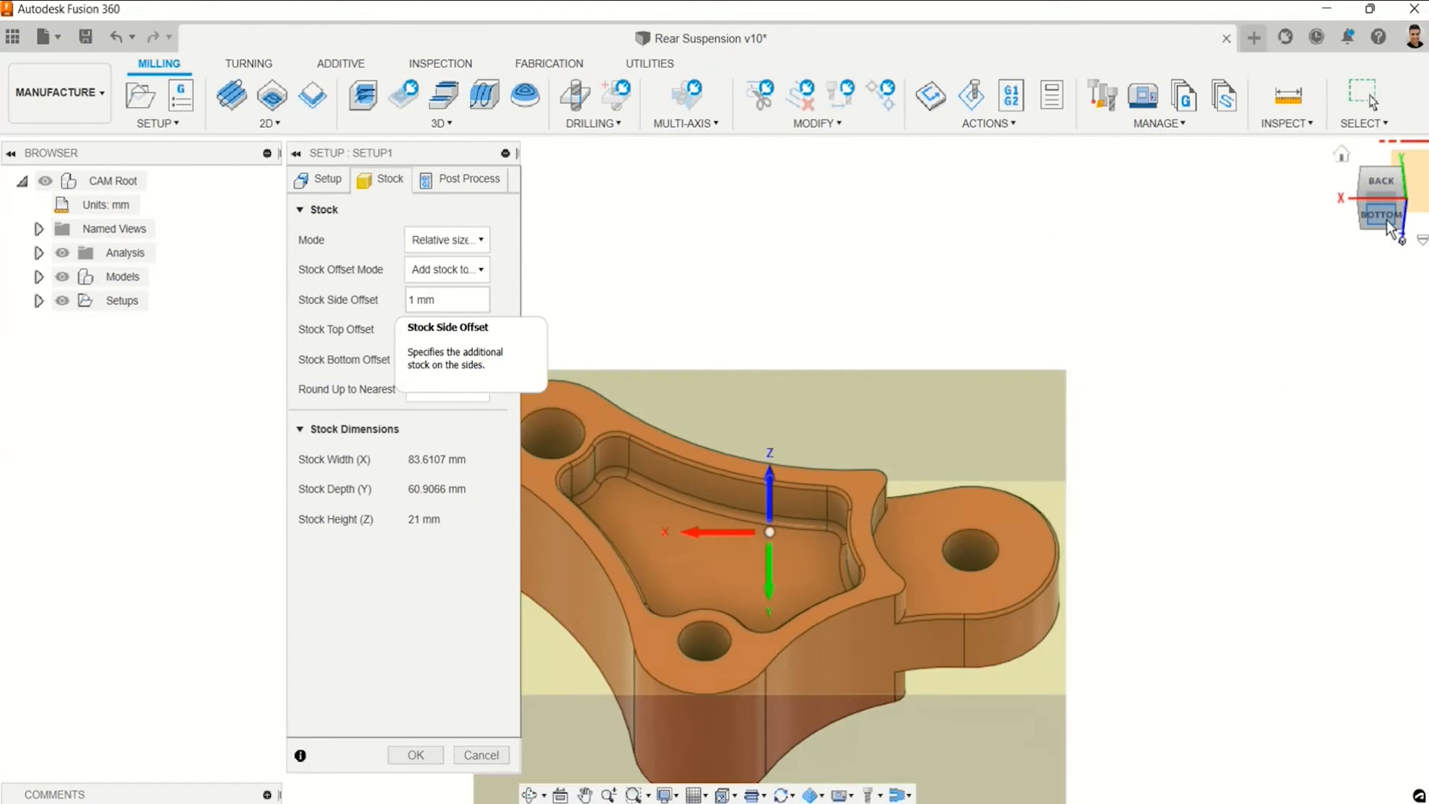
pyautogui.moveTo(919, 402); pyautogui.dragTo(979, 455, button='middle')
pyautogui.scroll(3, 825, 380)
pyautogui.moveTo(797, 327); pyautogui.dragTo(845, 332, button='middle')
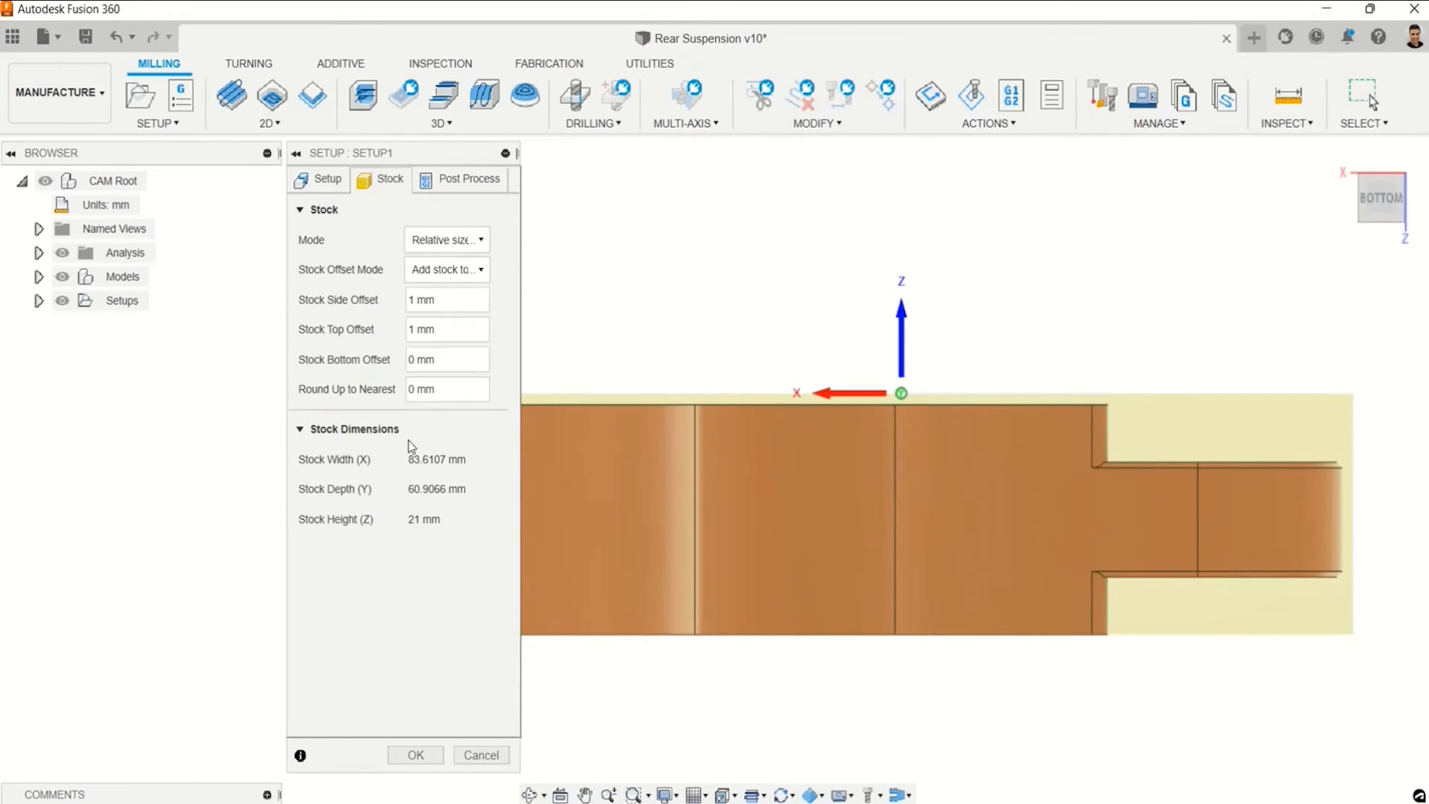
pyautogui.click(445, 329)
pyautogui.write('3')
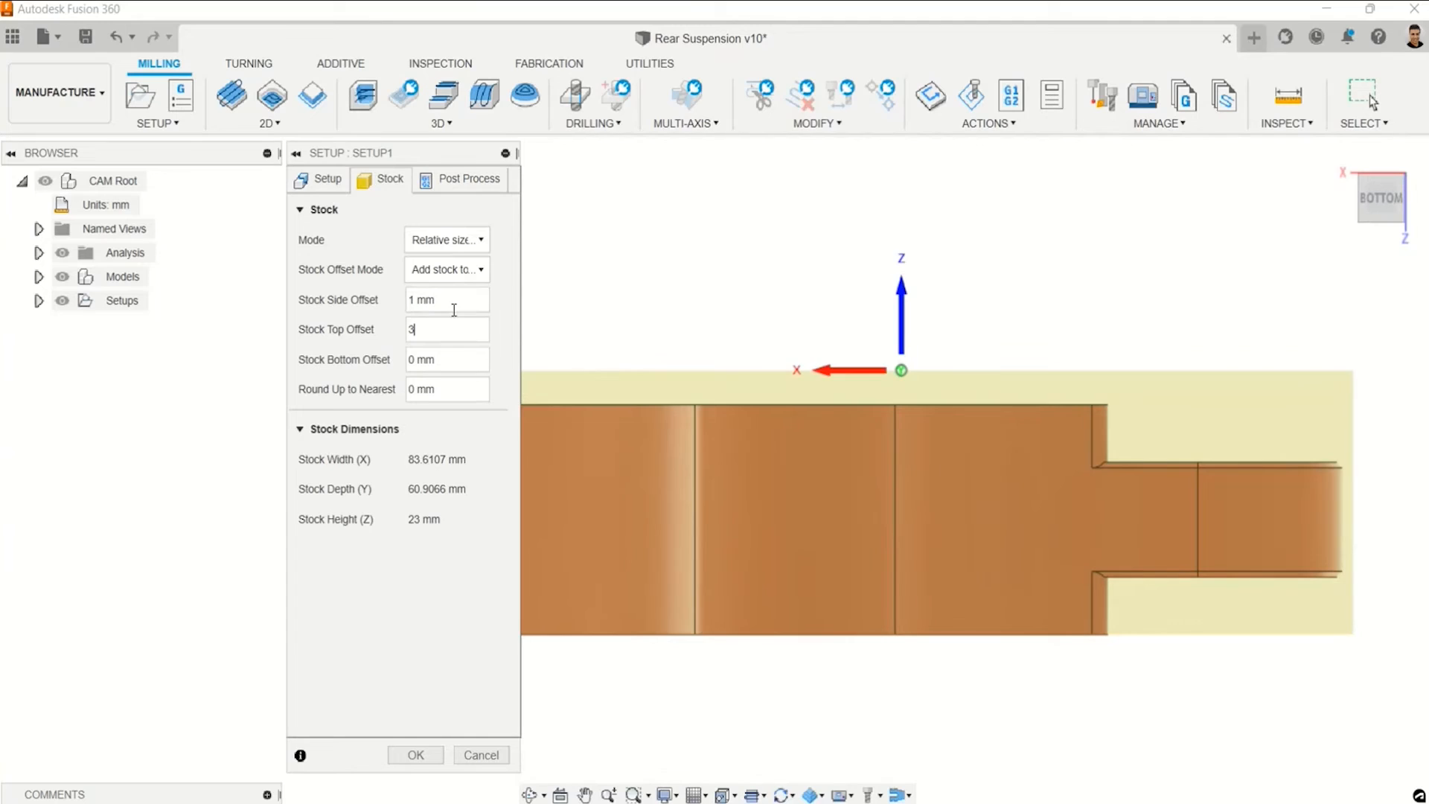
pyautogui.moveTo(456, 301); pyautogui.dragTo(398, 306)
pyautogui.write('3')
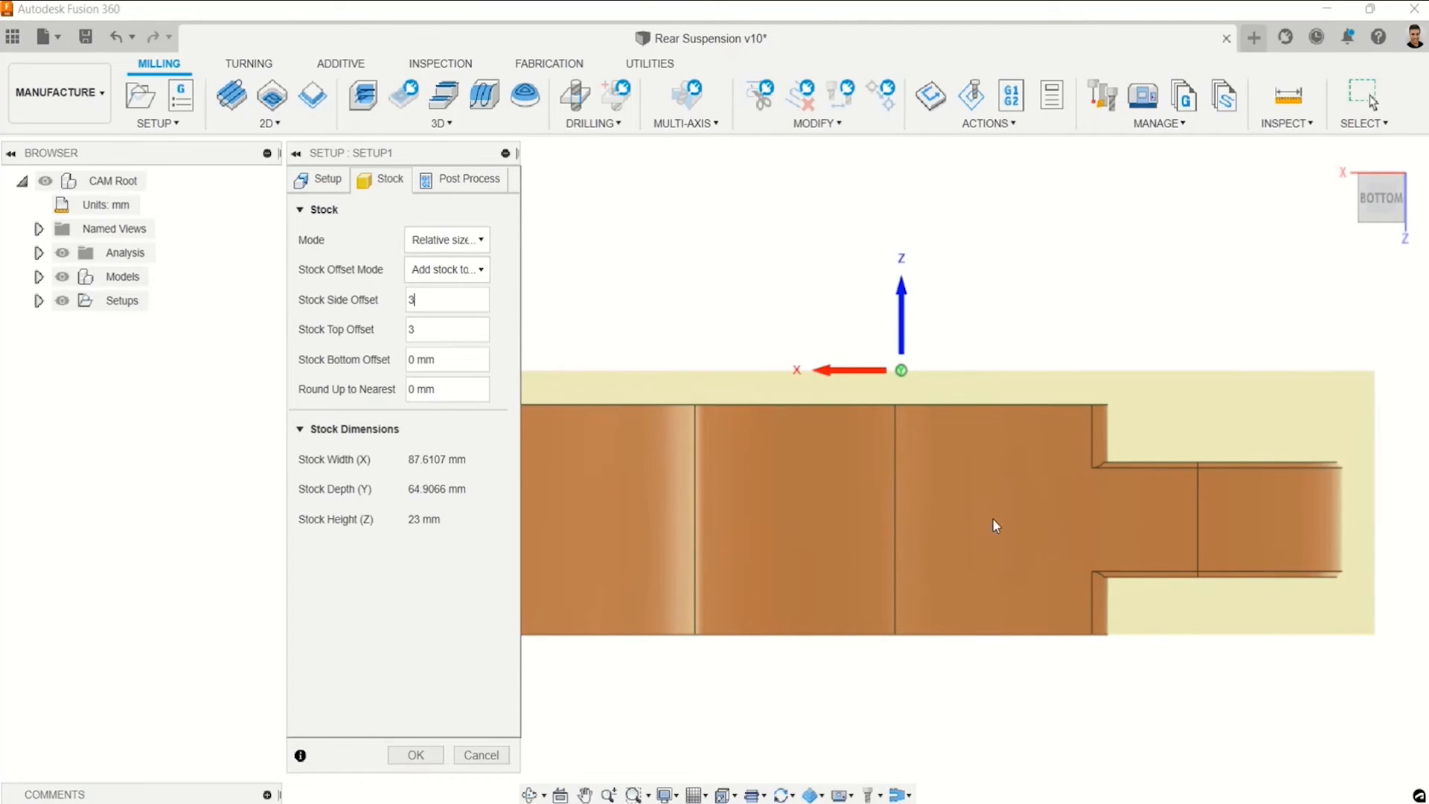
# Set the stock's bottom offset to 15 mm and finish the milling setup.
pyautogui.scroll(-3, 1043, 488)
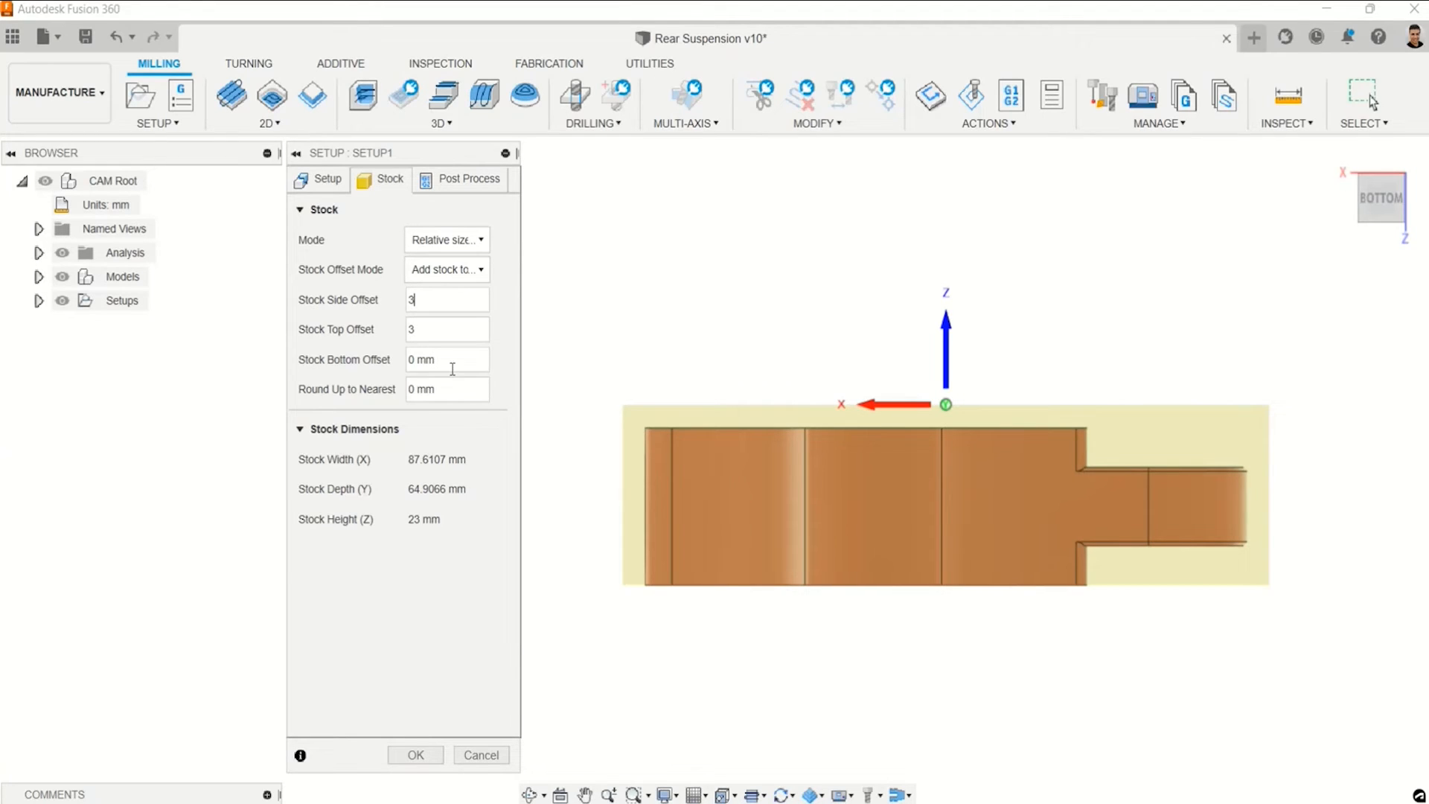
pyautogui.tripleClick(485, 359)
pyautogui.write('1')
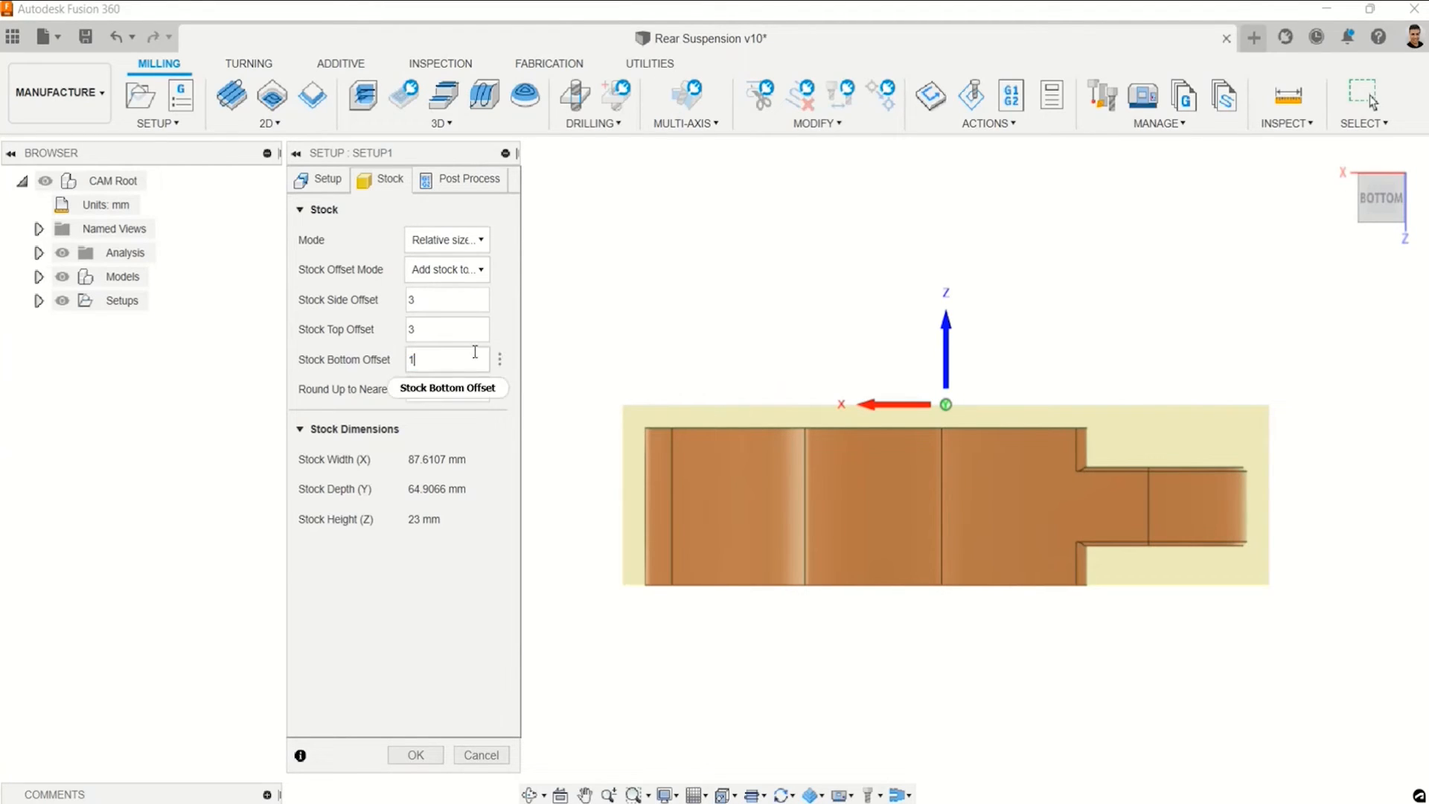
pyautogui.write('5')
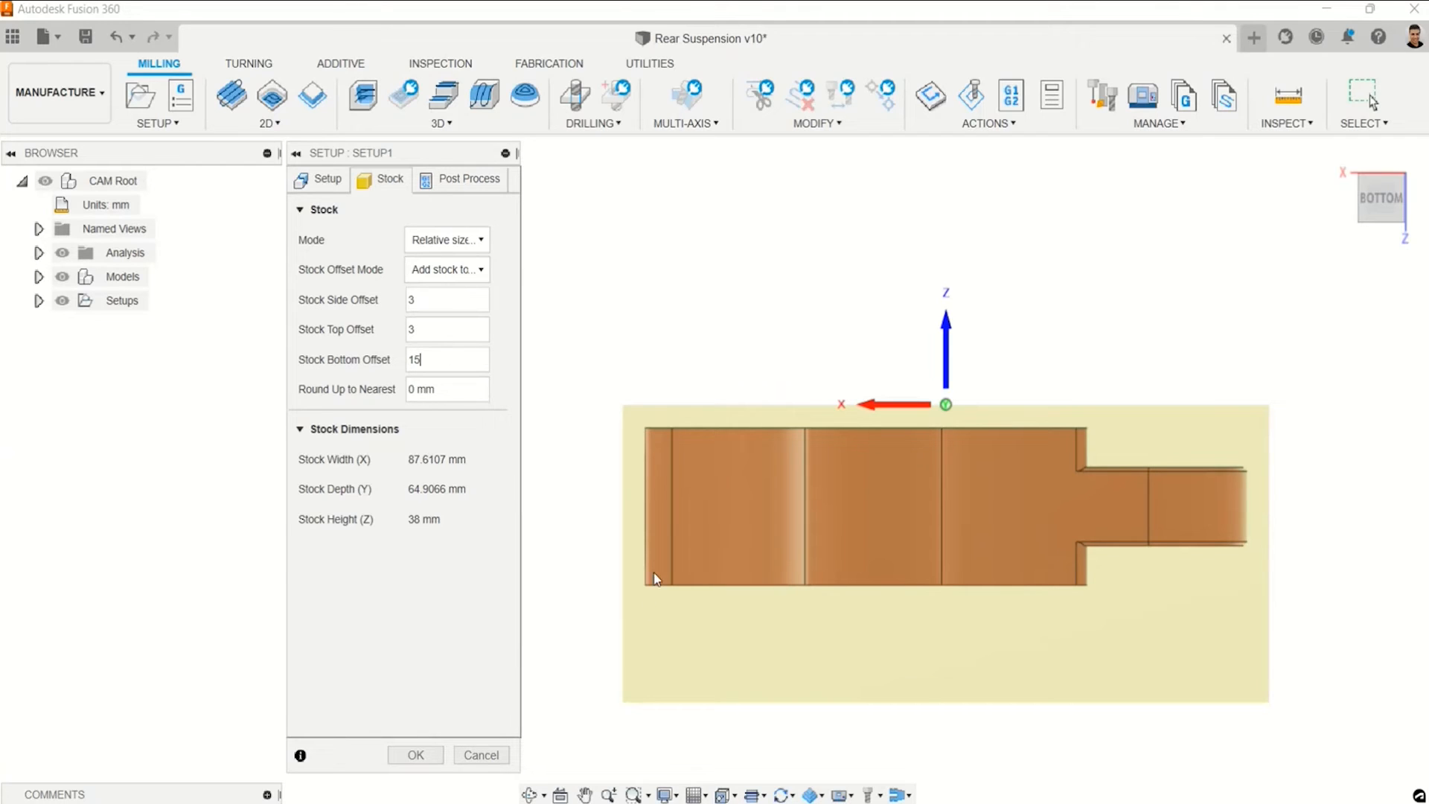
pyautogui.click(1359, 174)
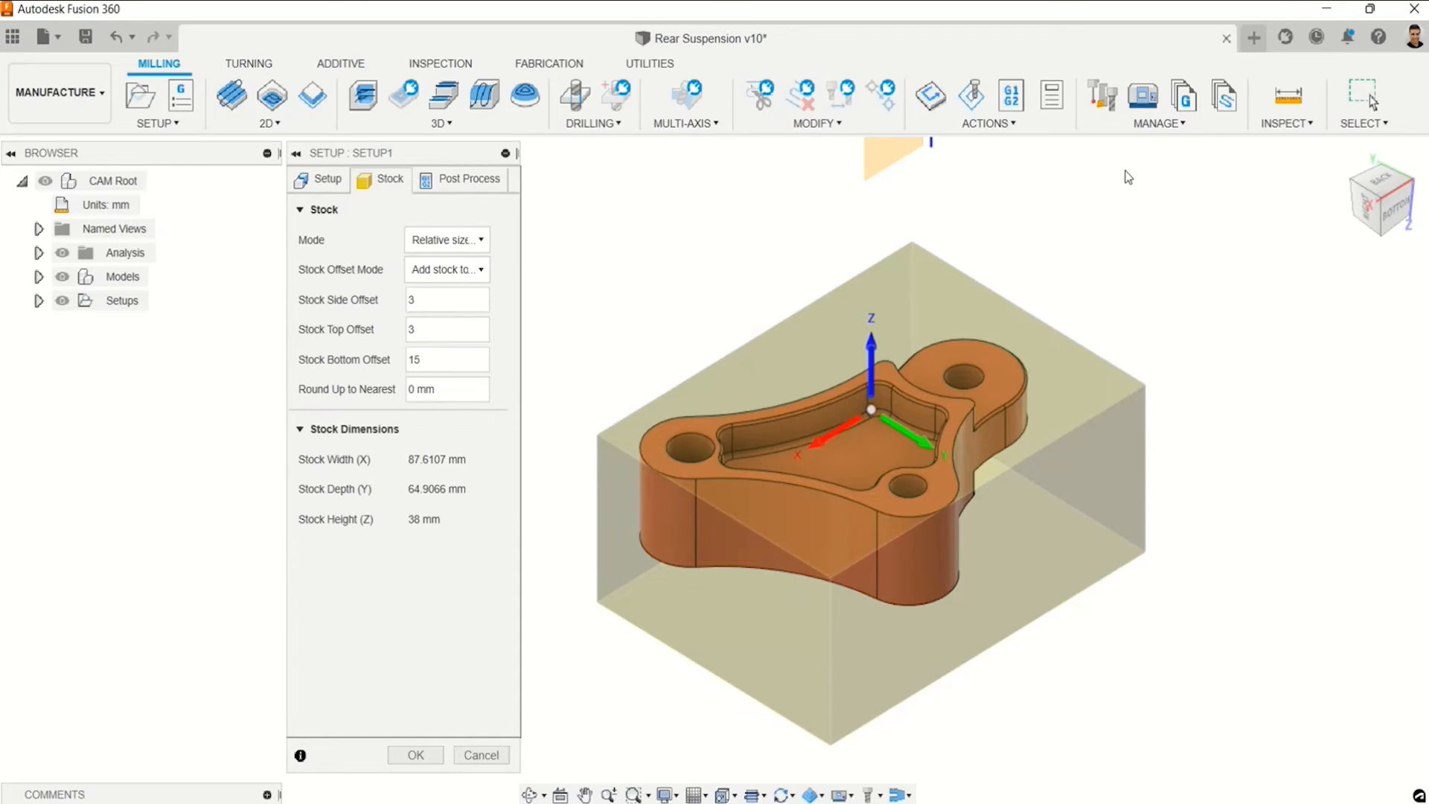
pyautogui.click(416, 753)
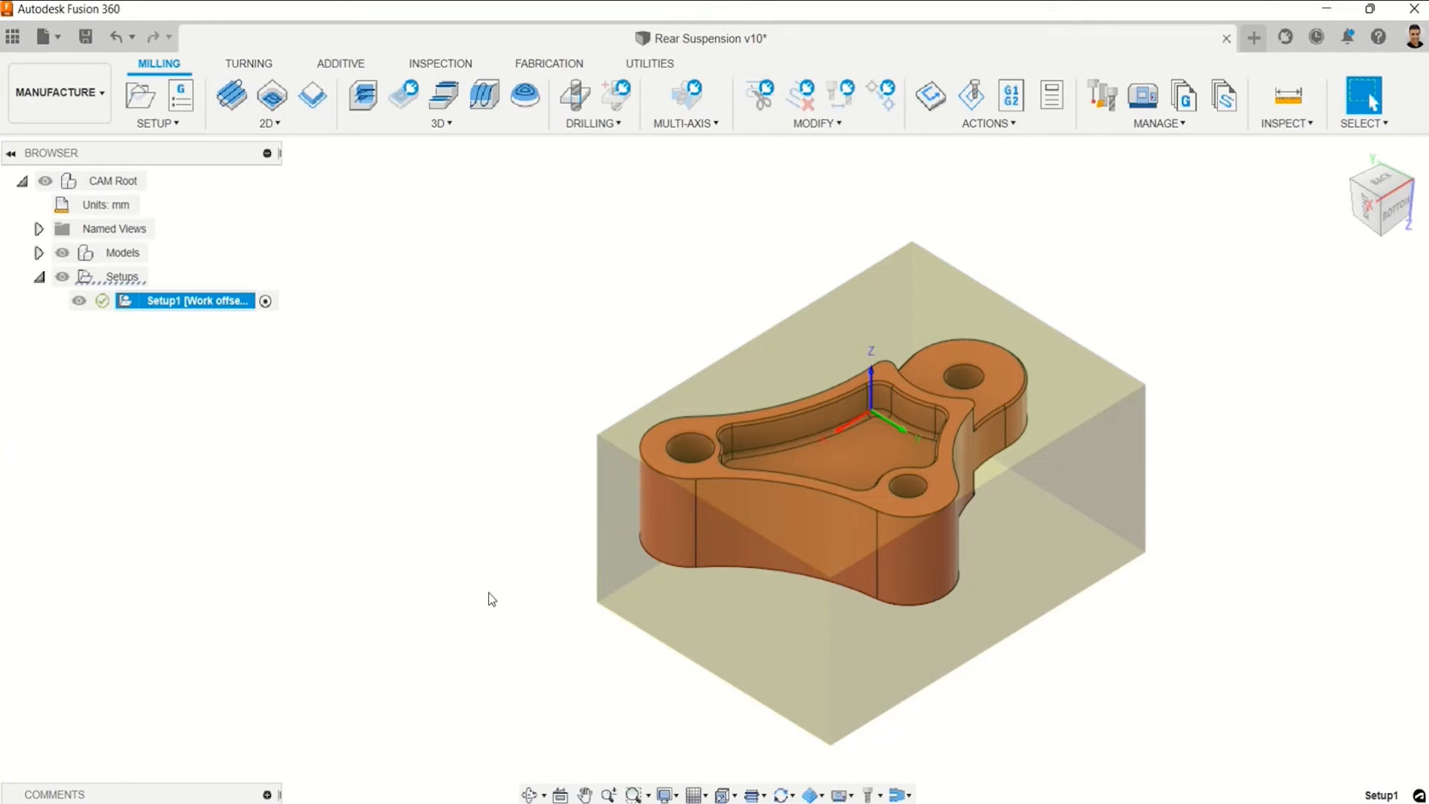
# Start a 2D Face operation and browse the Tutorial Tools (Metric) library for its cutting tool.
pyautogui.click(268, 126)
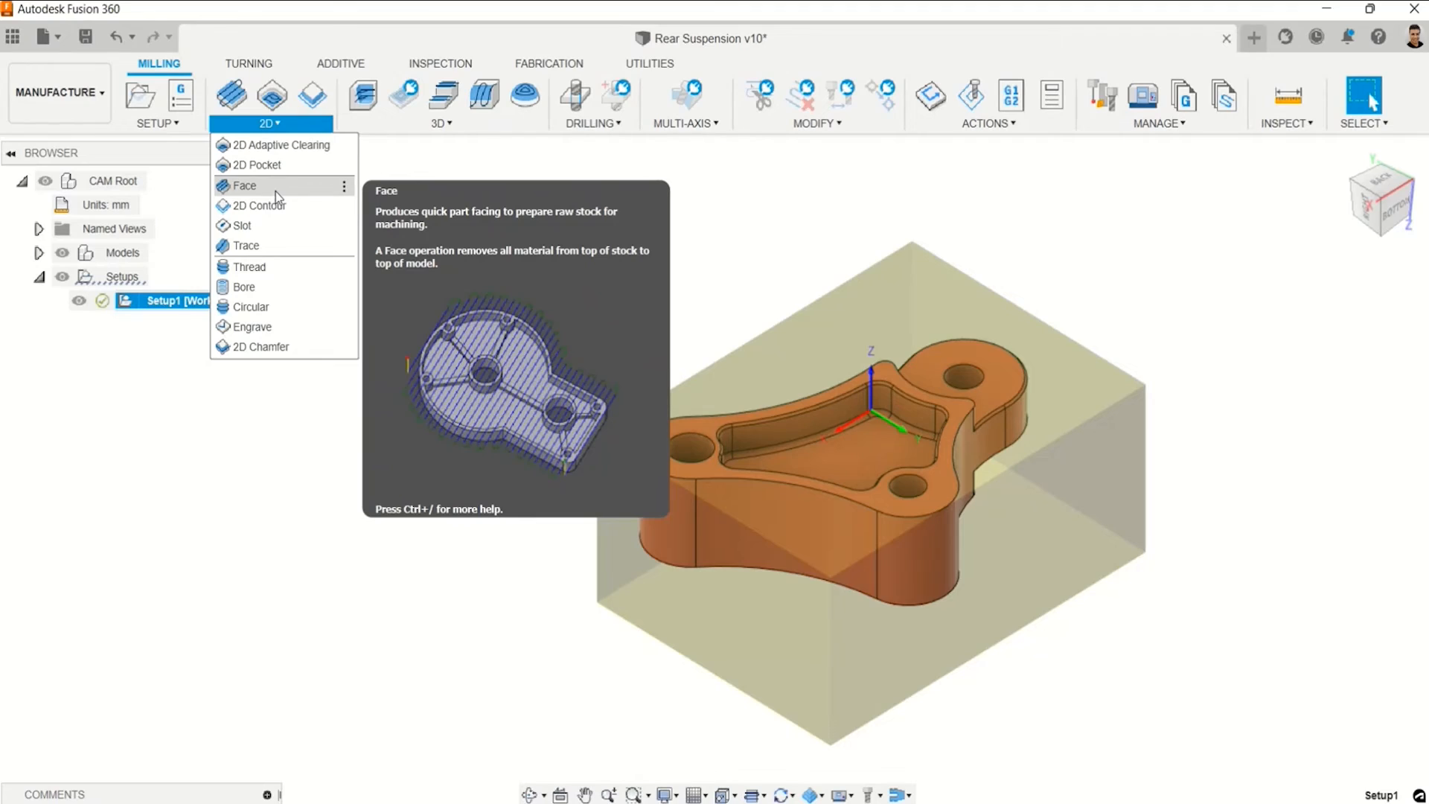
pyautogui.click(275, 191)
pyautogui.moveTo(485, 472); pyautogui.dragTo(608, 446, button='middle')
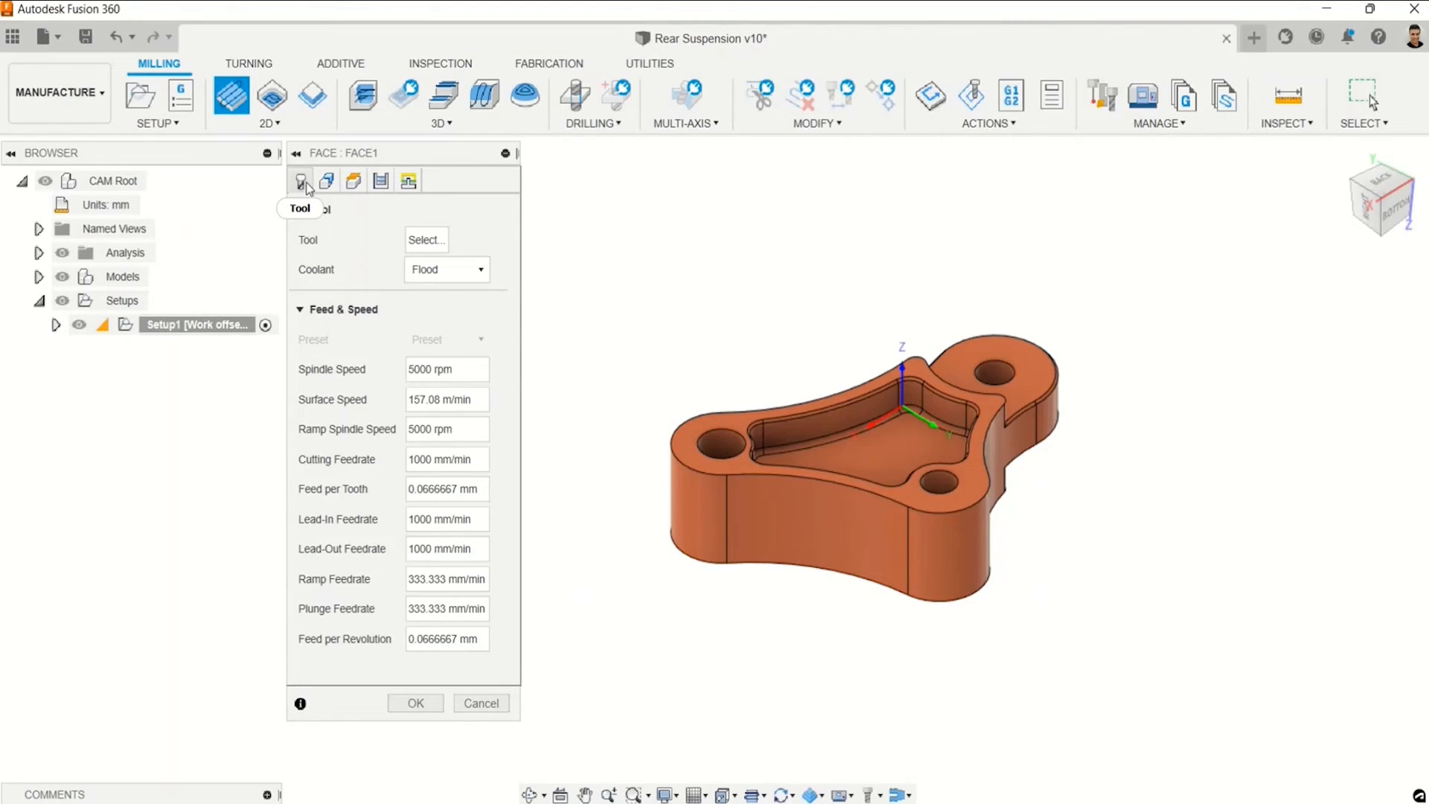
pyautogui.click(426, 240)
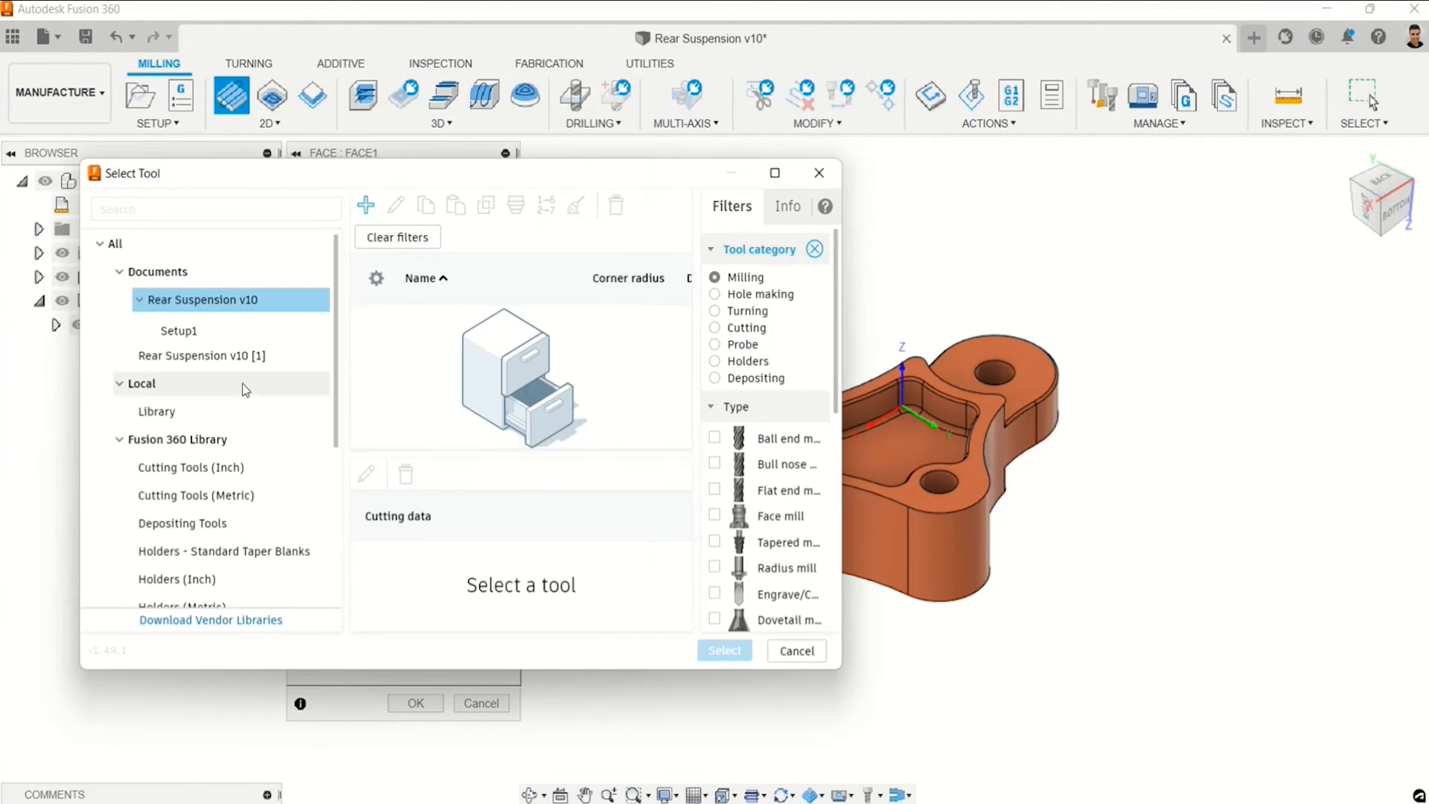
pyautogui.moveTo(402, 162); pyautogui.dragTo(493, 130)
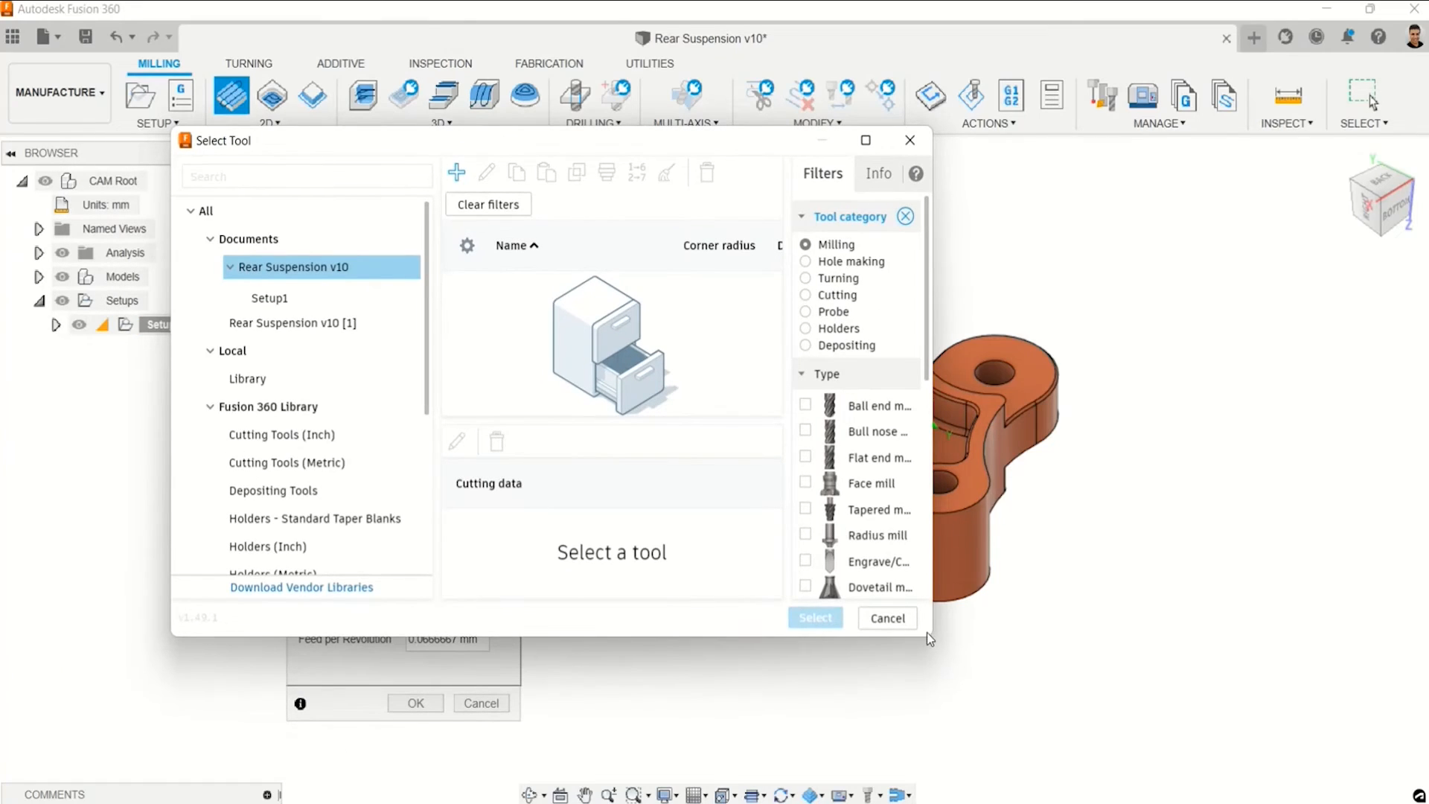
pyautogui.moveTo(930, 632); pyautogui.dragTo(987, 719)
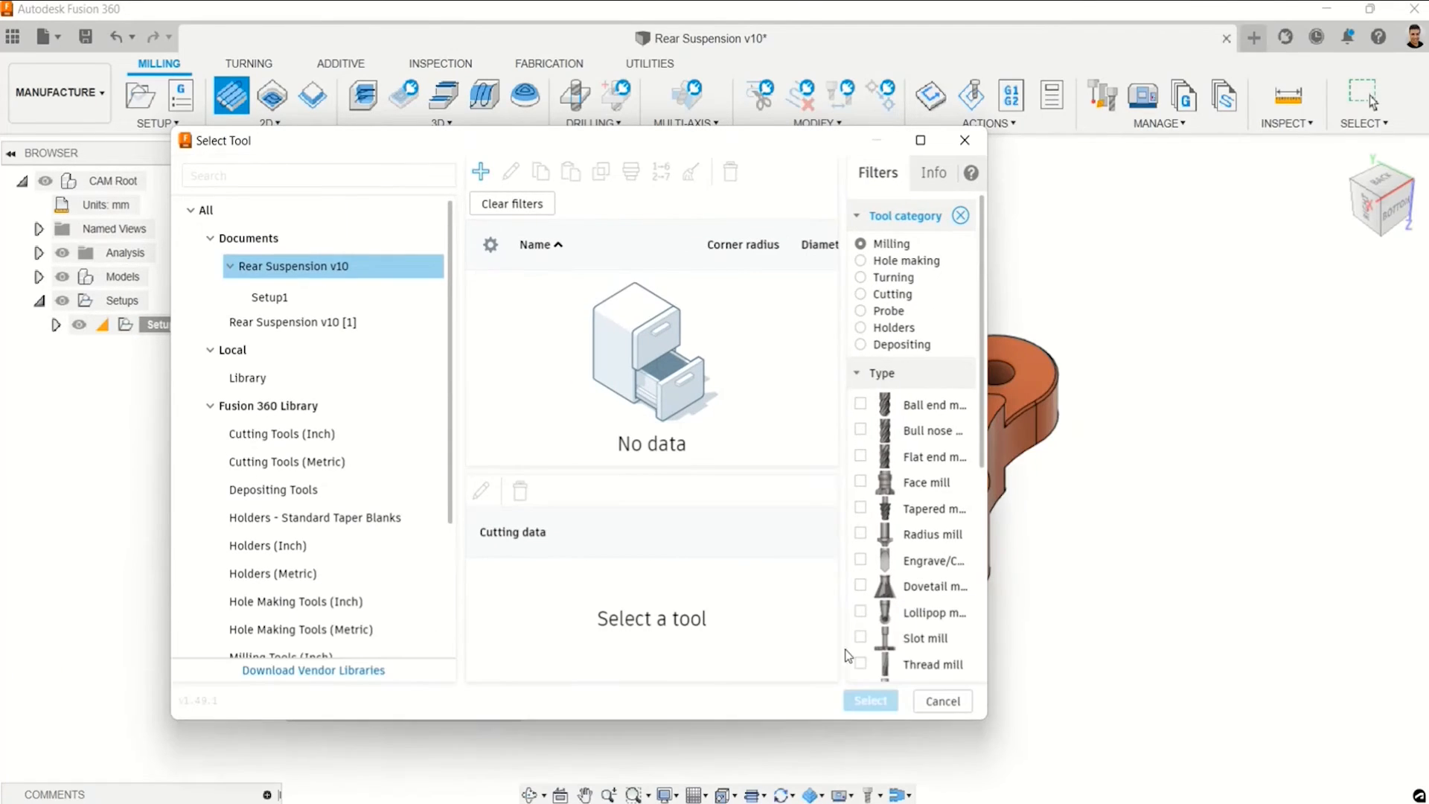
pyautogui.scroll(-5, 328, 376)
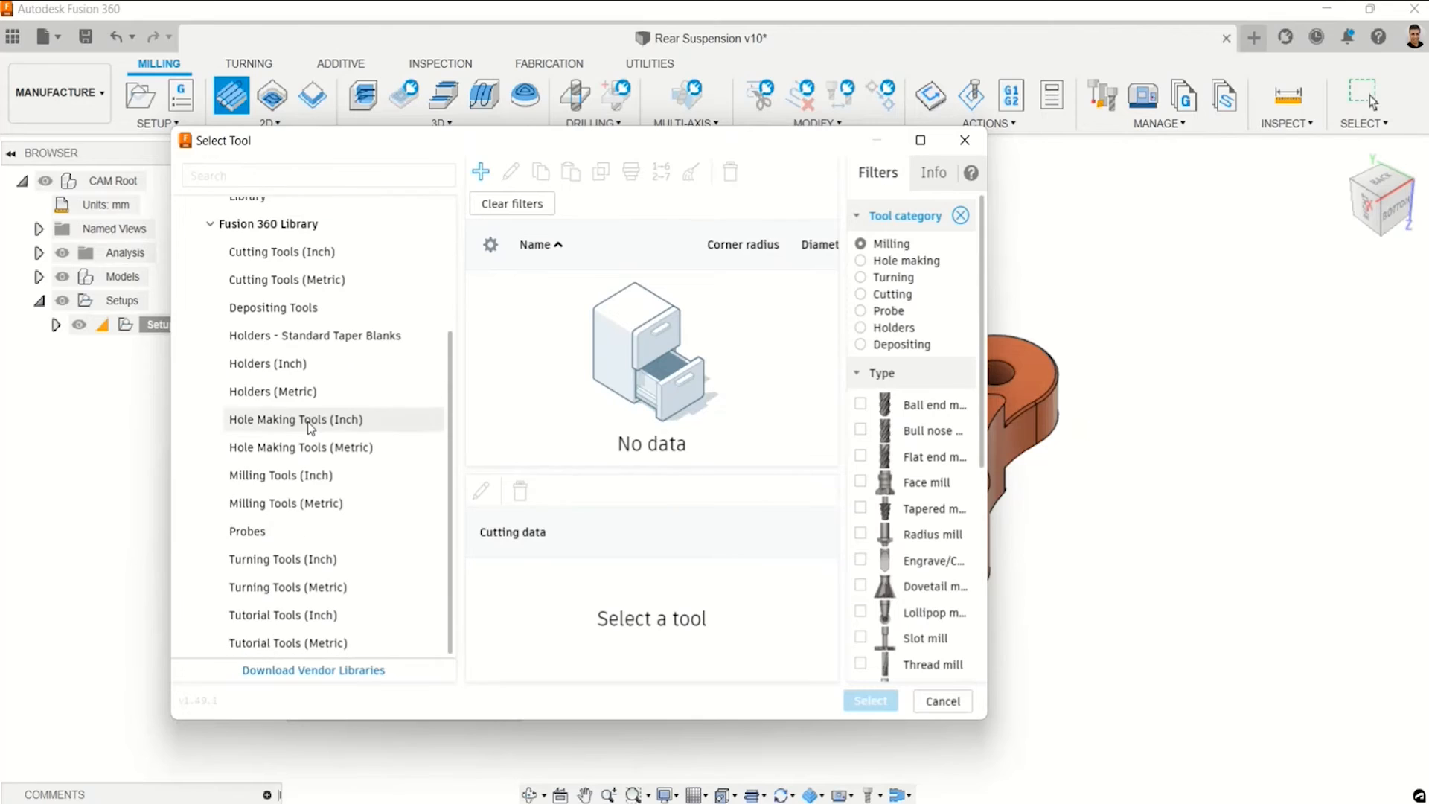
pyautogui.click(311, 642)
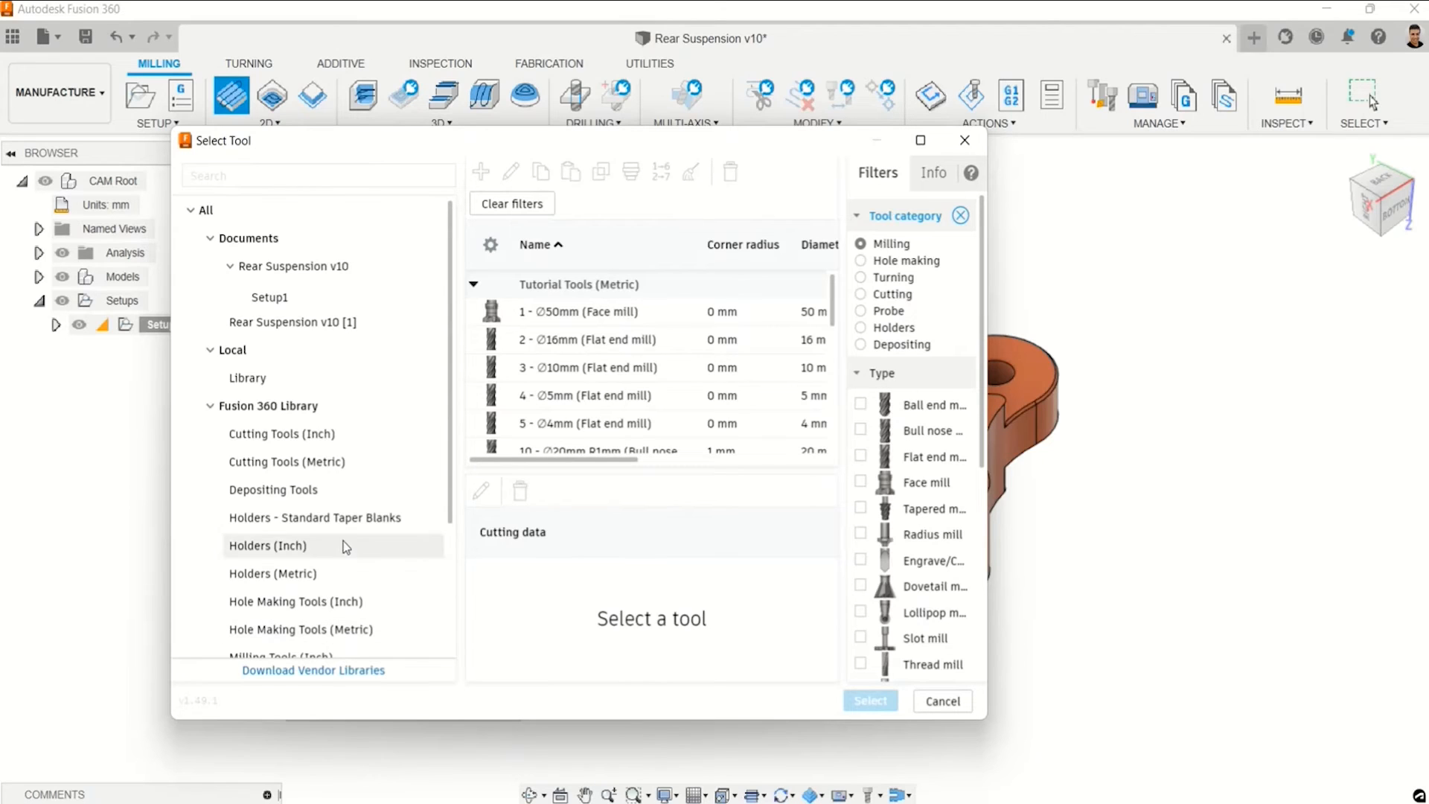
pyautogui.scroll(-3, 343, 547)
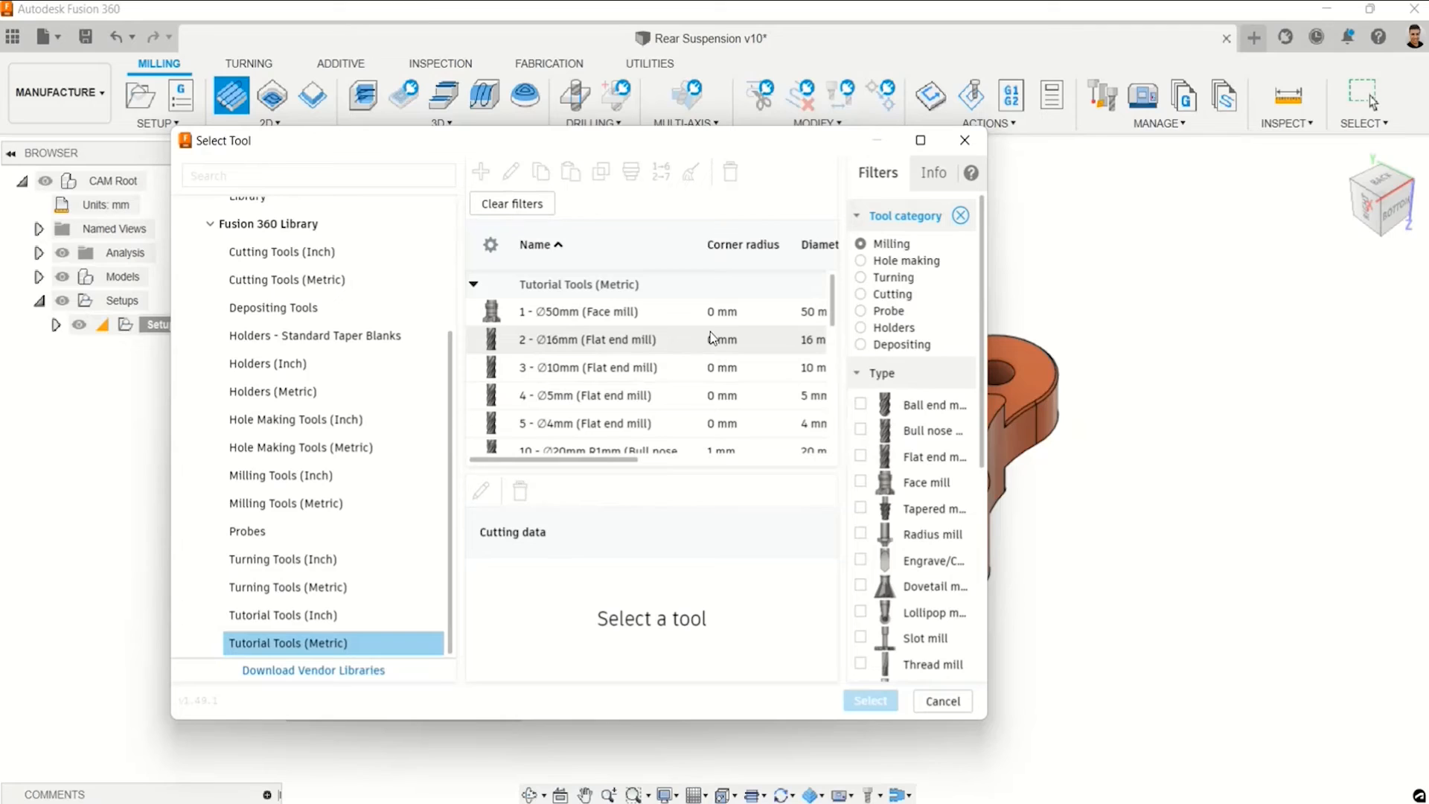
# Assign tool 1, the 50 mm face mill, to the facing operation after checking its specifications.
pyautogui.click(536, 320)
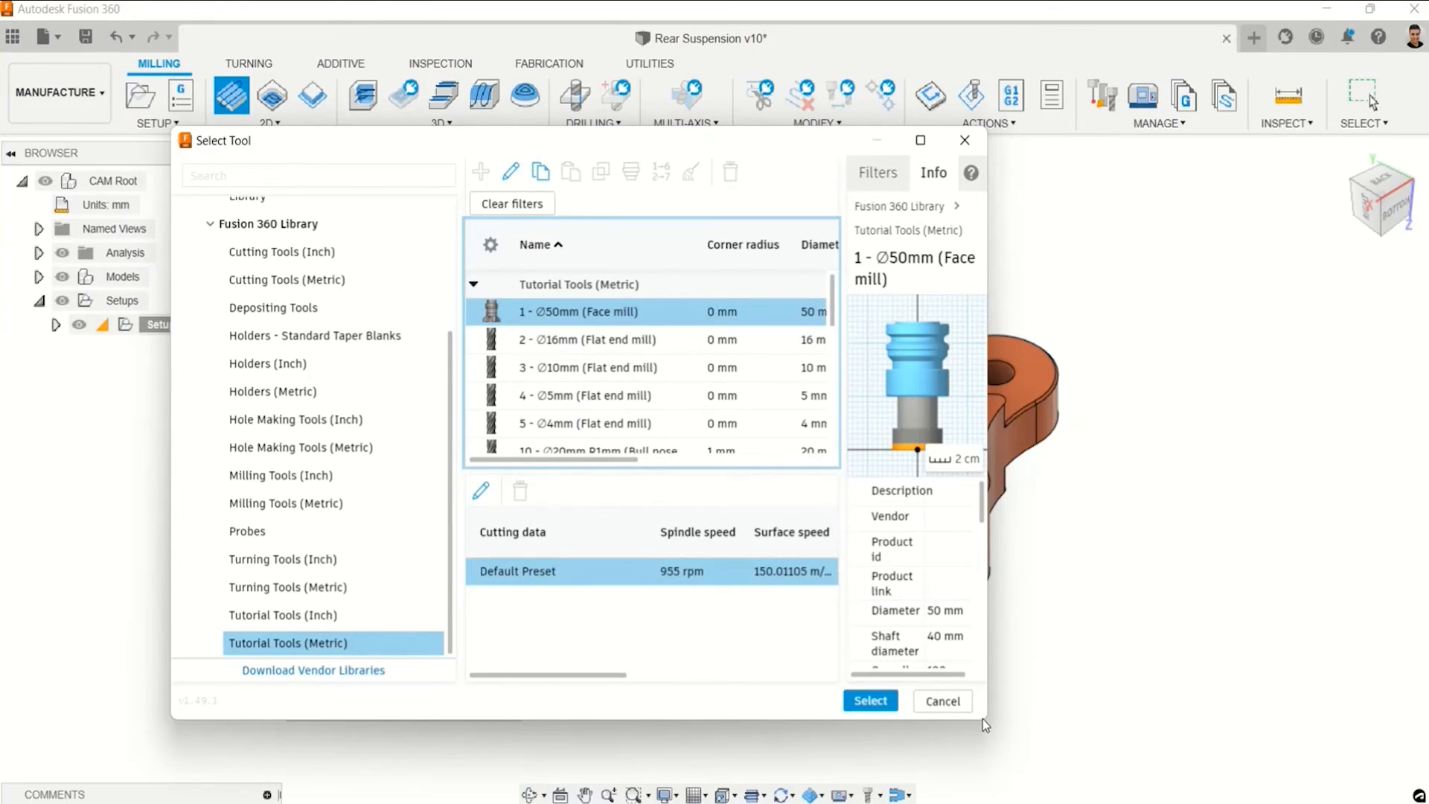
pyautogui.moveTo(986, 722); pyautogui.dragTo(1154, 725)
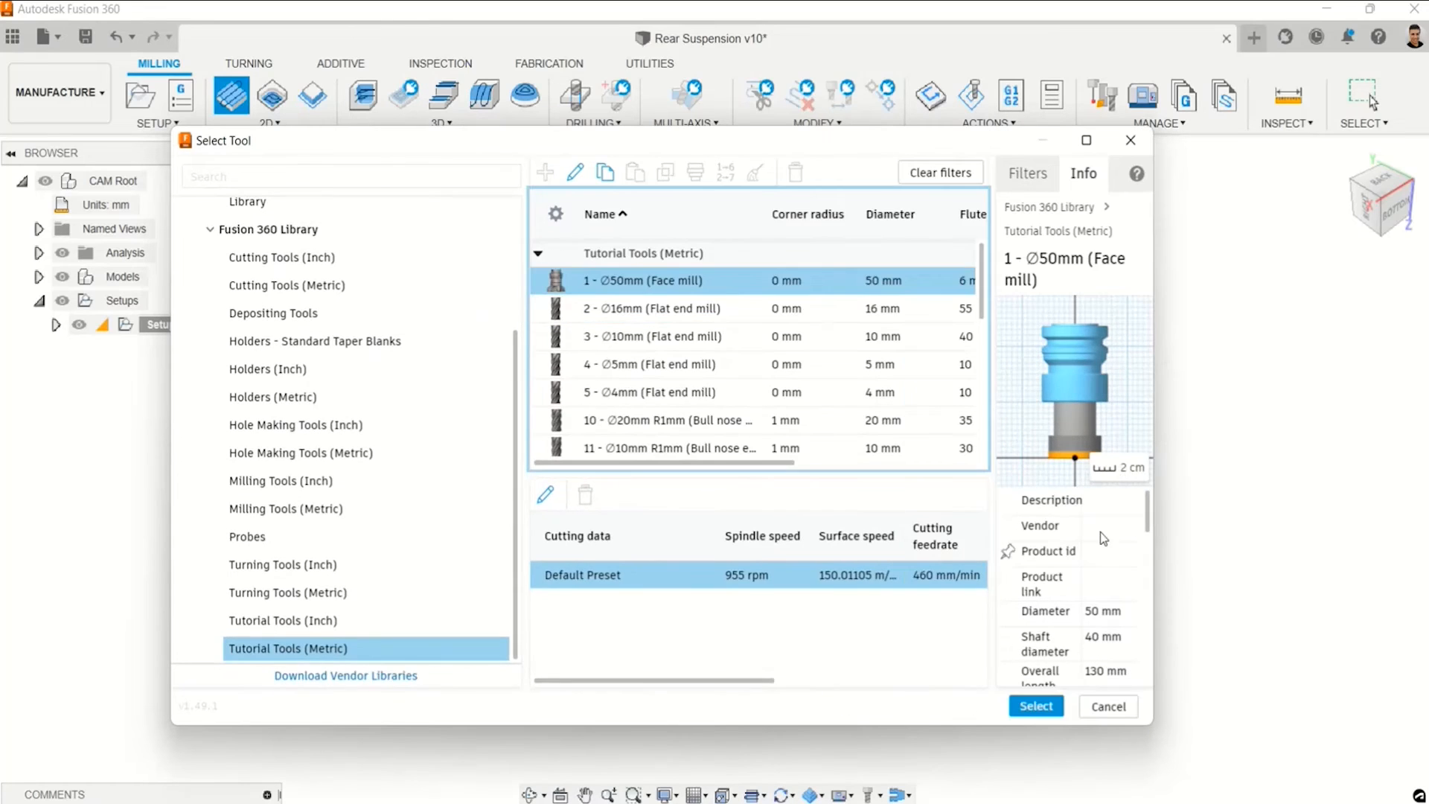
pyautogui.scroll(-3, 1072, 521)
pyautogui.scroll(-3, 1064, 555)
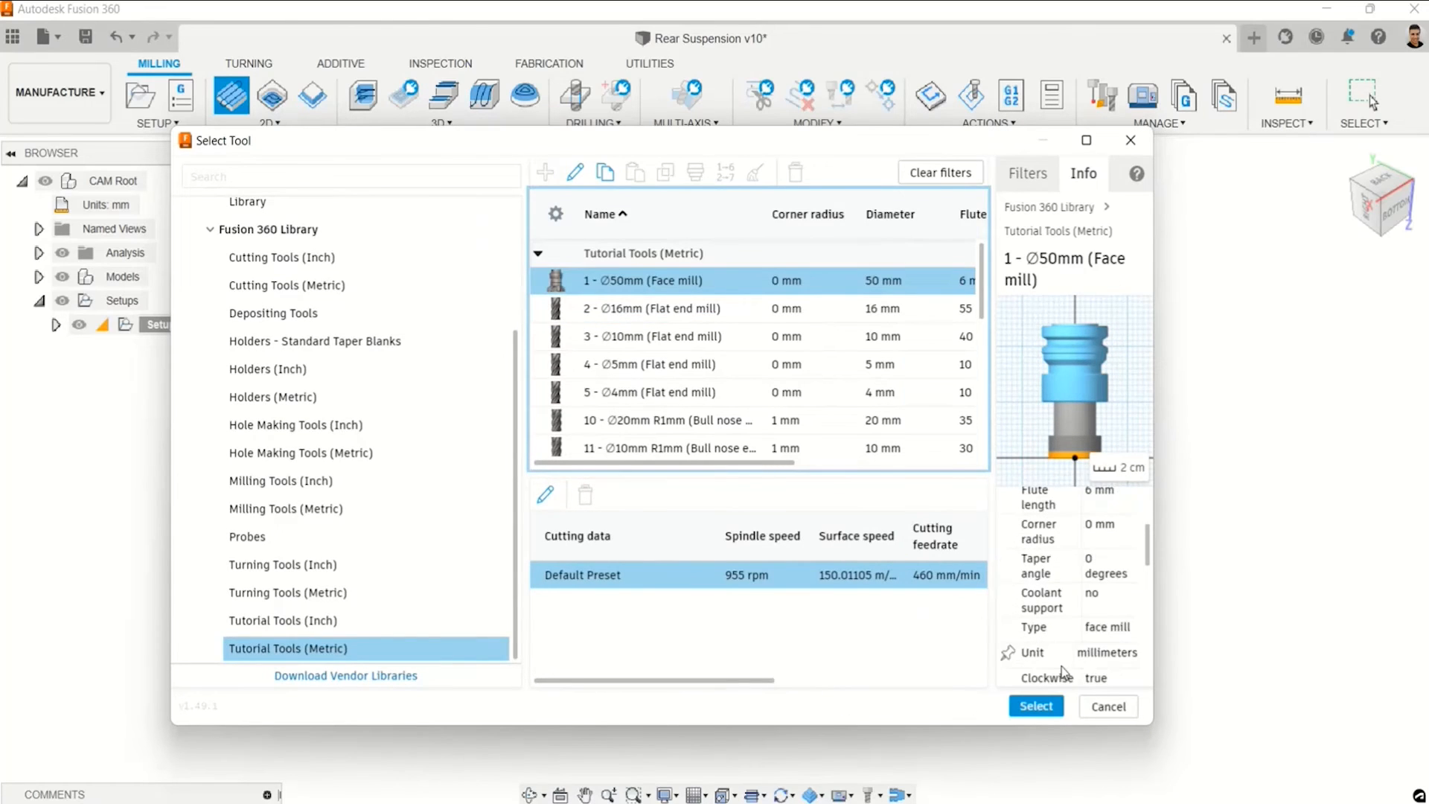
pyautogui.click(1066, 705)
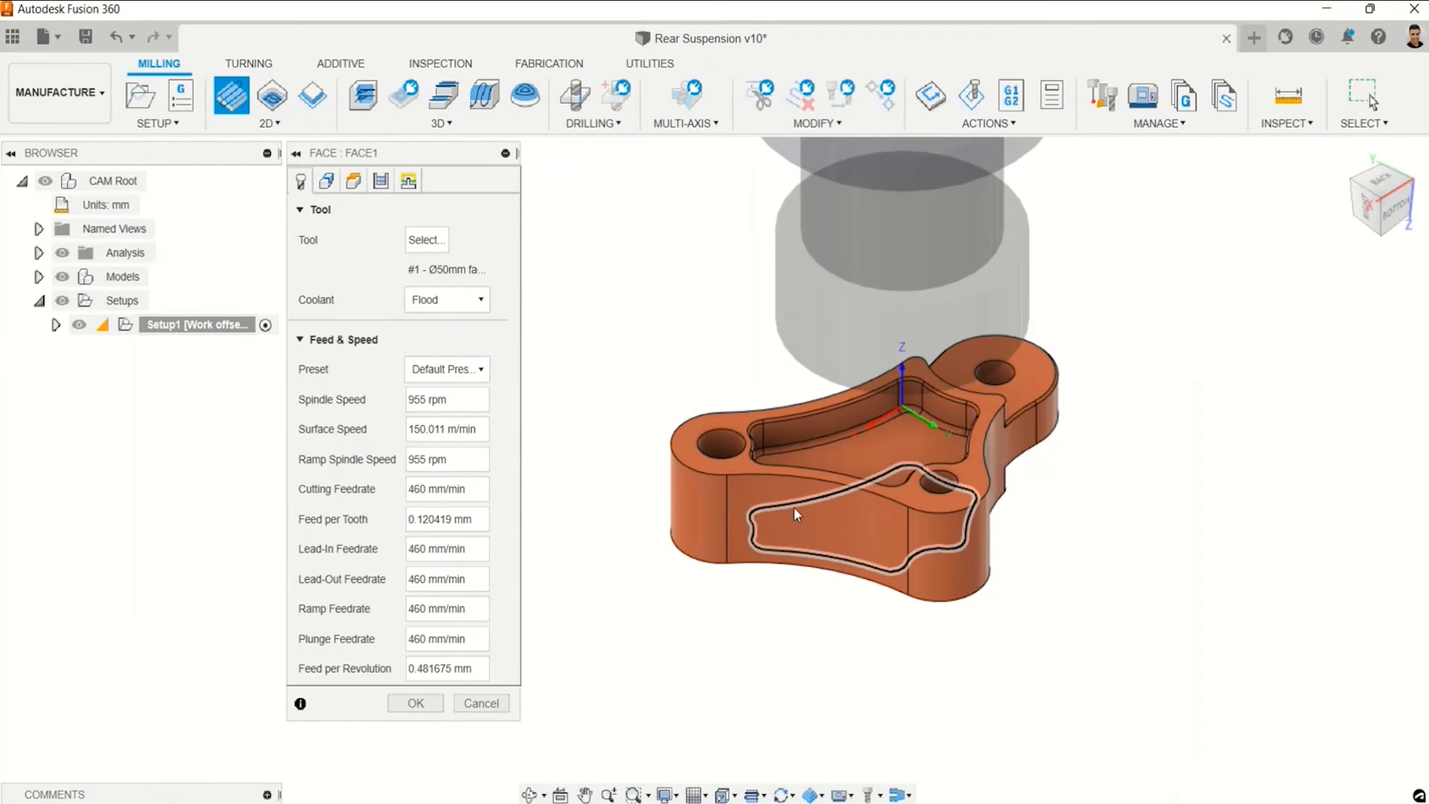
# Review the facing operation's stock contour and its clearance, retract, feed, top and bottom height planes from the side.
pyautogui.moveTo(809, 524); pyautogui.dragTo(850, 547, button='middle')
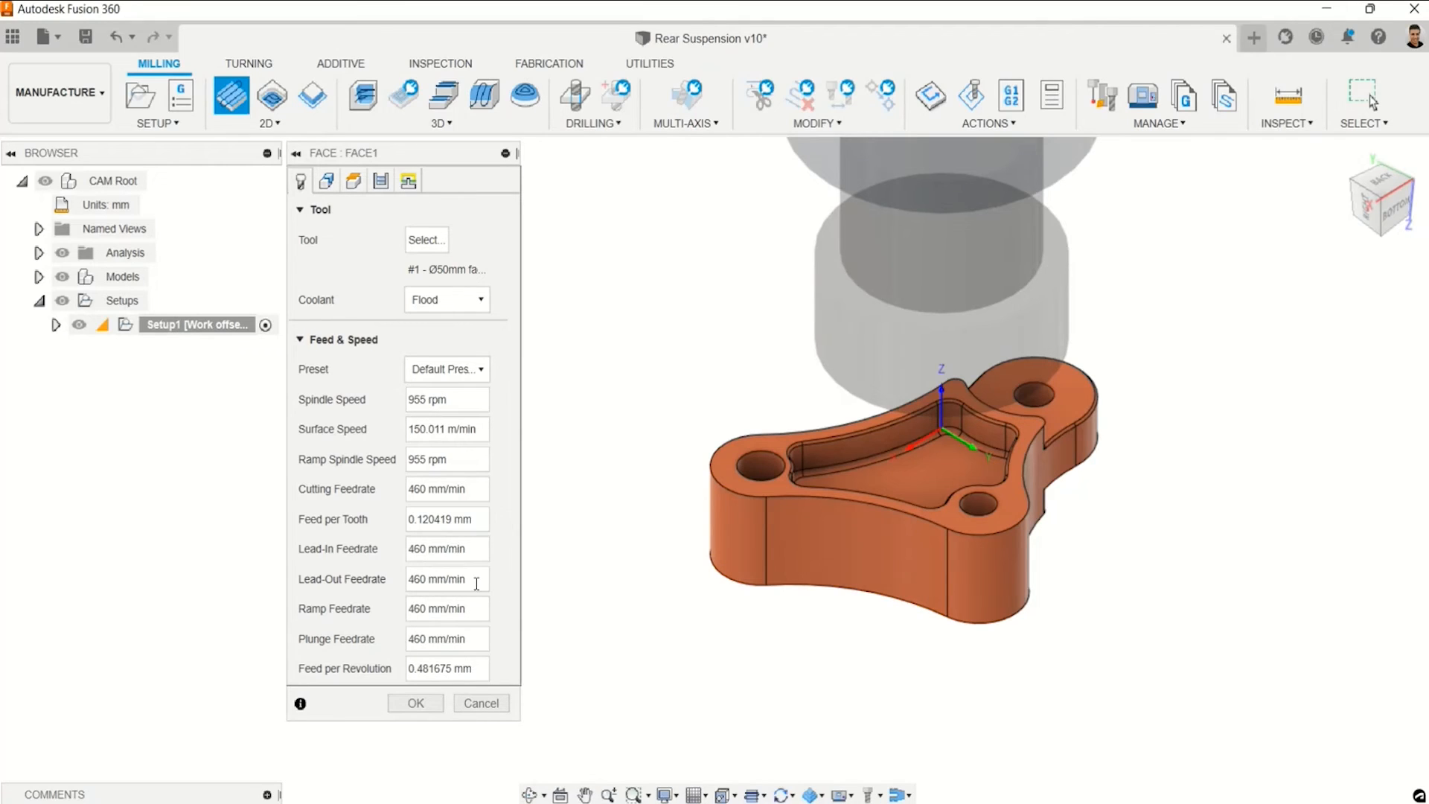
pyautogui.moveTo(730, 547); pyautogui.dragTo(696, 571, button='middle')
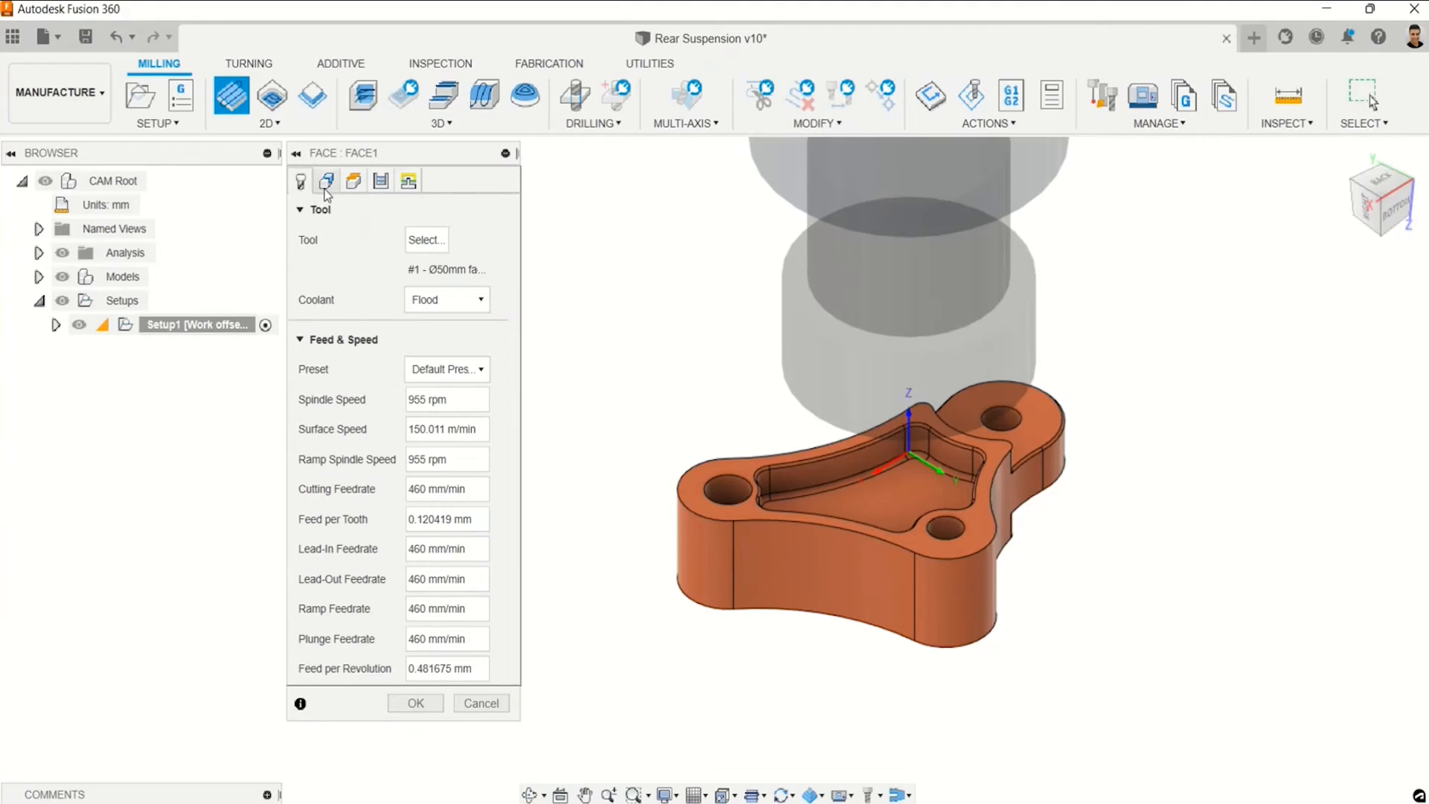
pyautogui.click(326, 182)
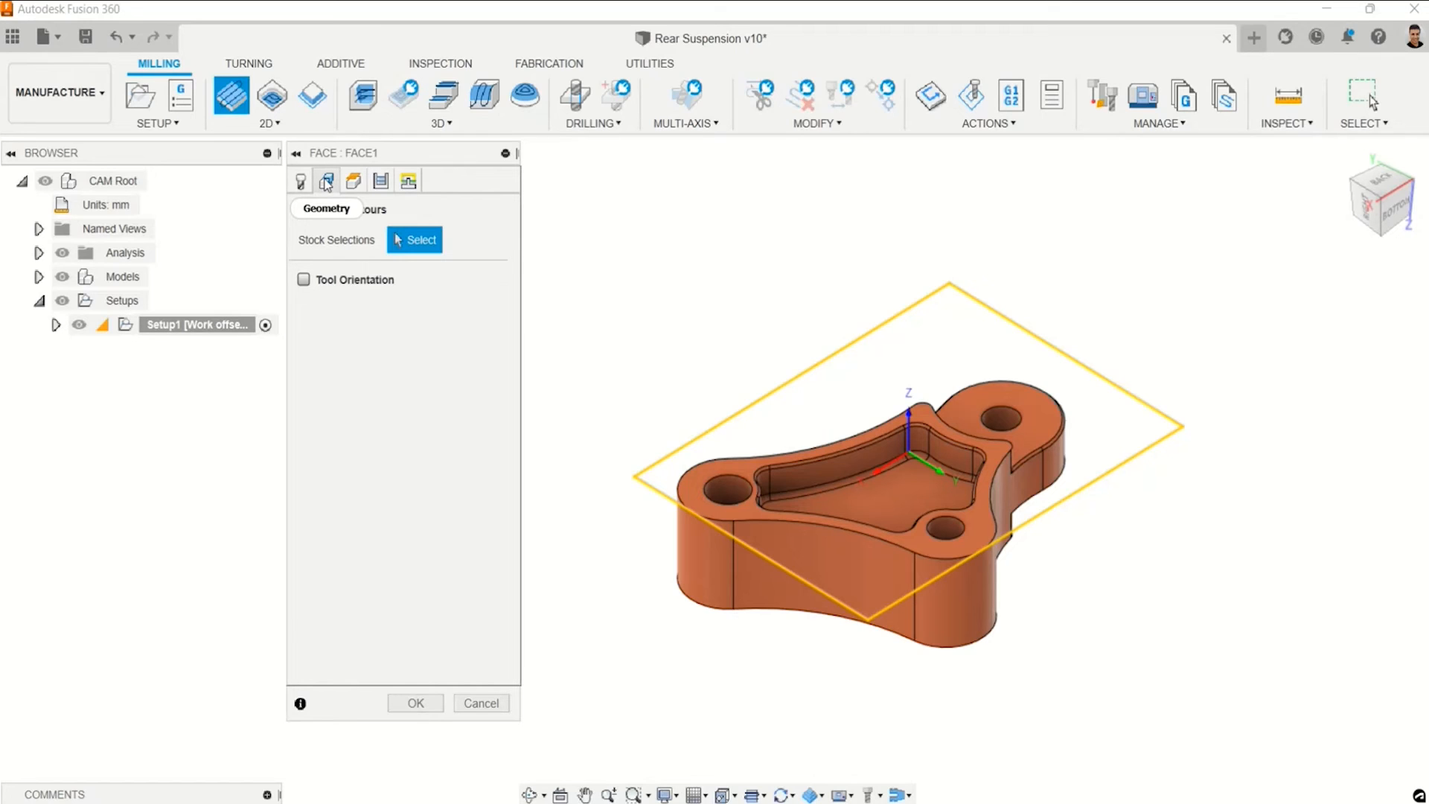
pyautogui.click(354, 181)
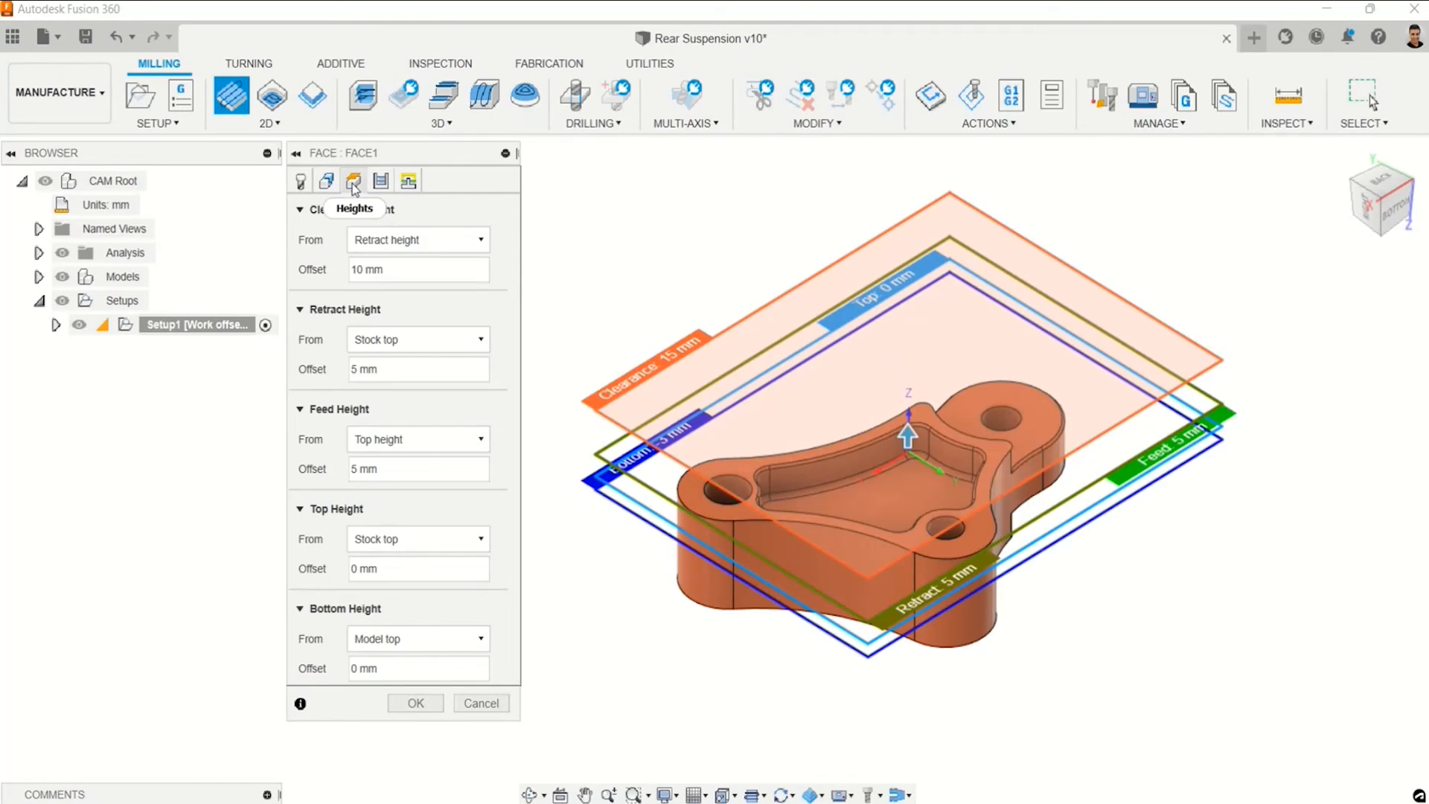
pyautogui.click(1394, 210)
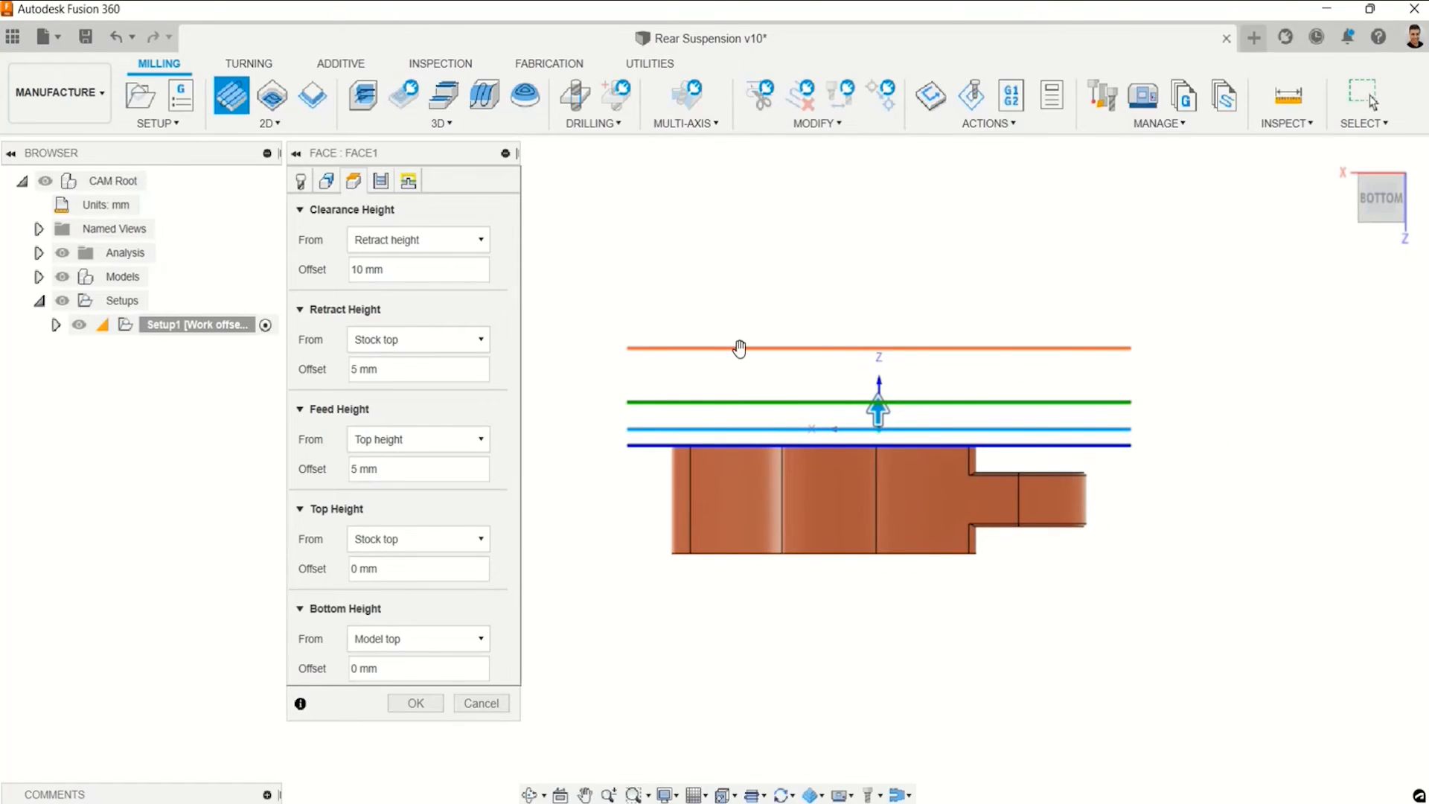
pyautogui.scroll(3, 730, 402)
pyautogui.scroll(1, 722, 452)
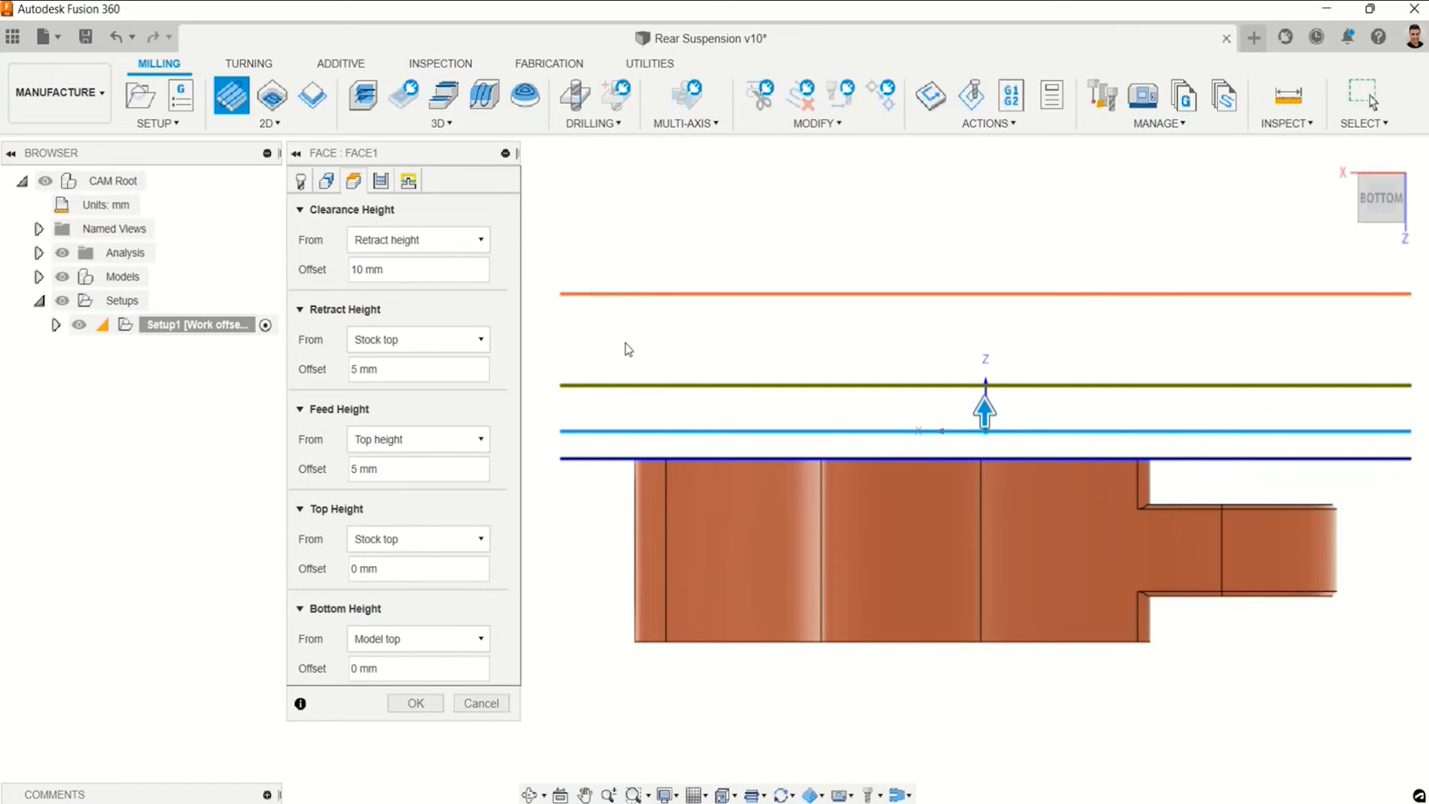
pyautogui.click(1360, 175)
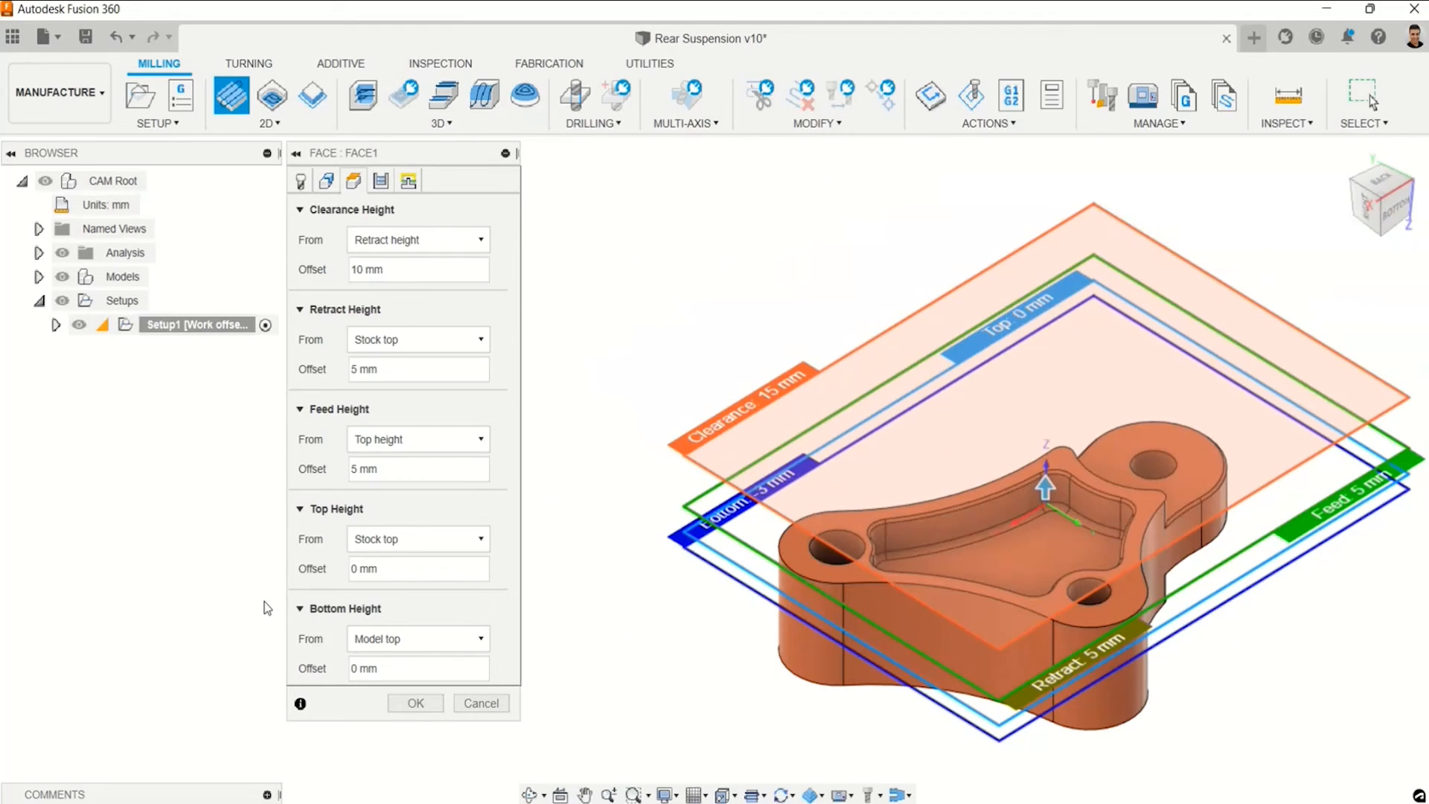
# Check the reference options available for the facing operation's bottom and top heights.
pyautogui.click(389, 639)
pyautogui.click(392, 492)
pyautogui.click(413, 539)
pyautogui.click(390, 546)
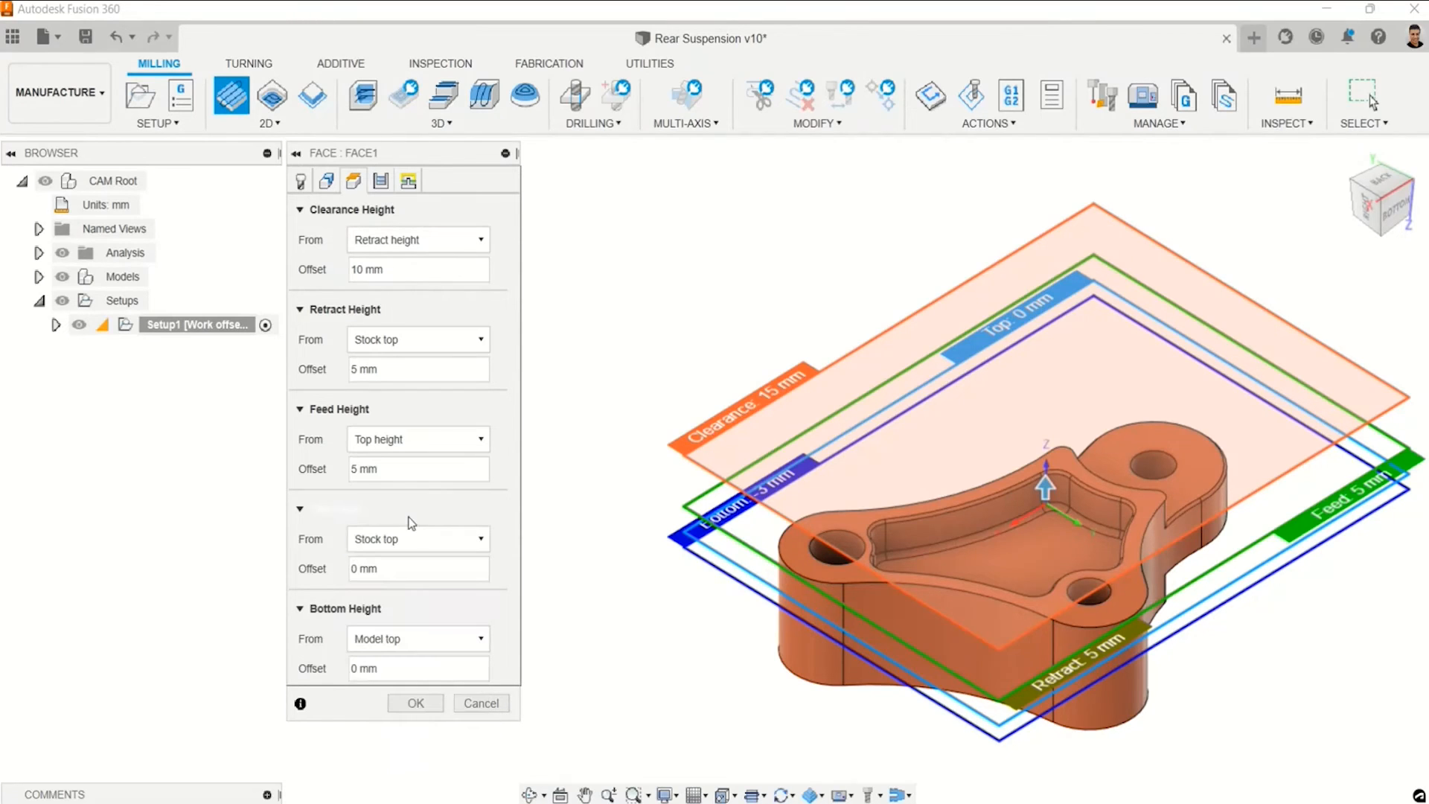
pyautogui.scroll(-4, 707, 621)
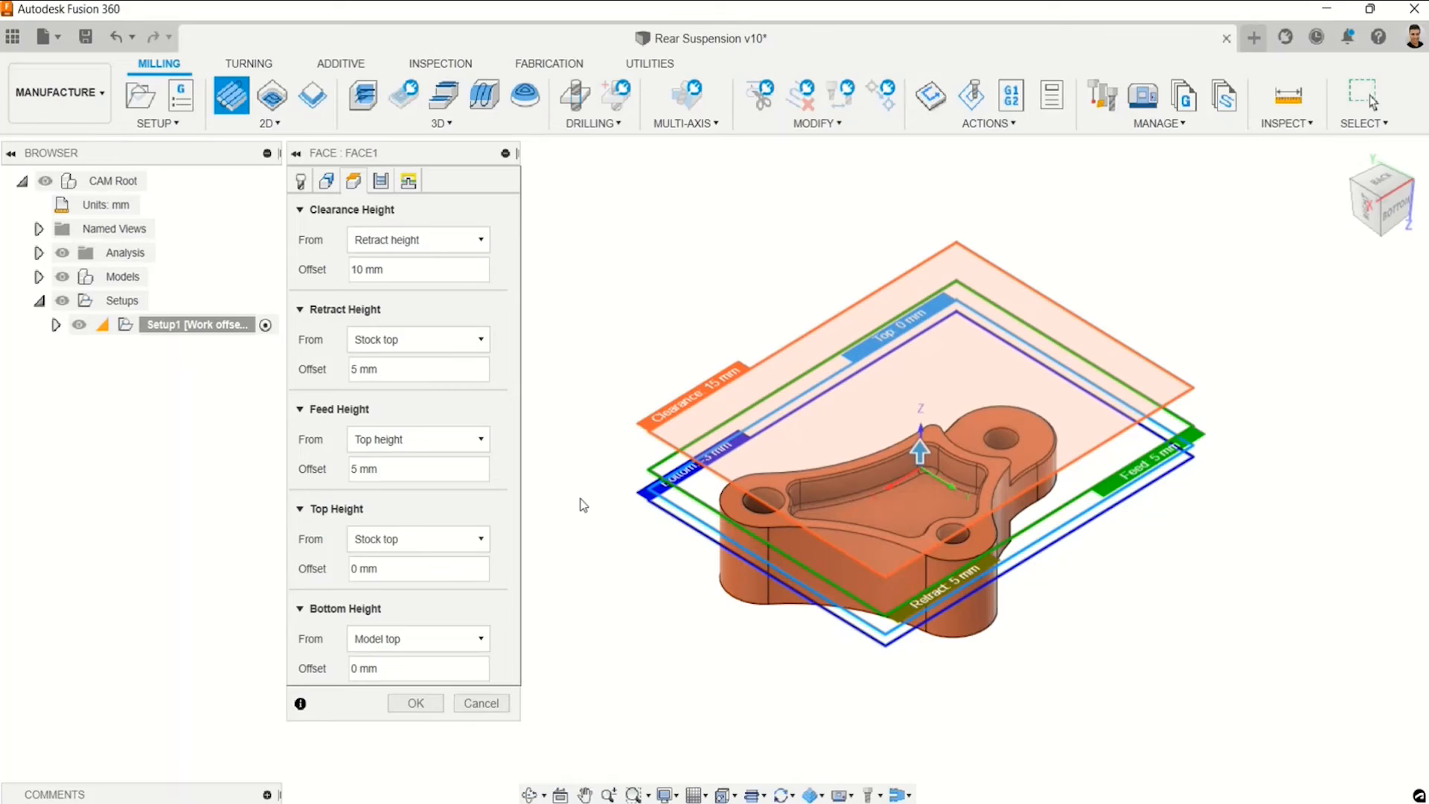
# Set the facing passes to a 30 mm stepover with the cutting direction Both ways.
pyautogui.click(381, 181)
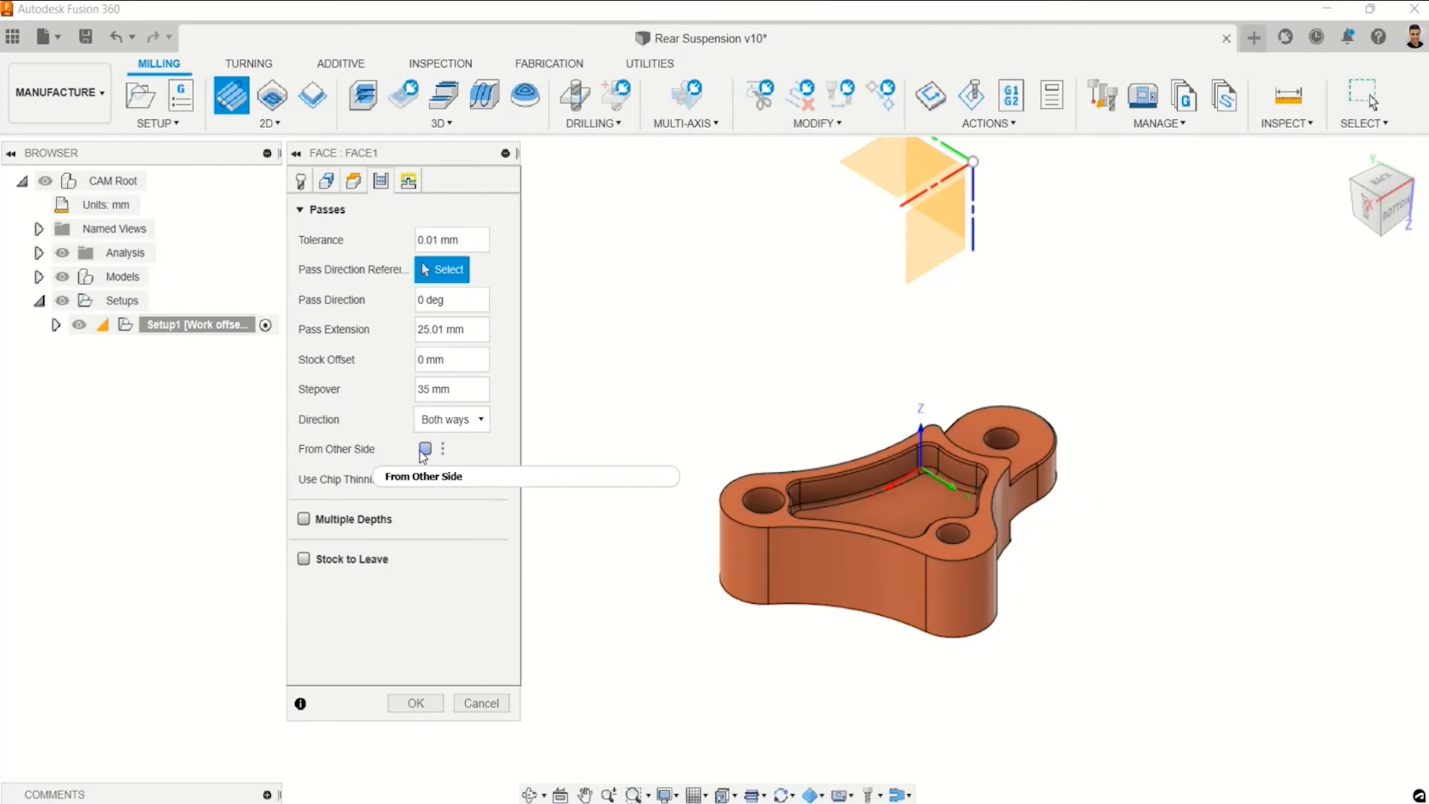
pyautogui.moveTo(424, 453)
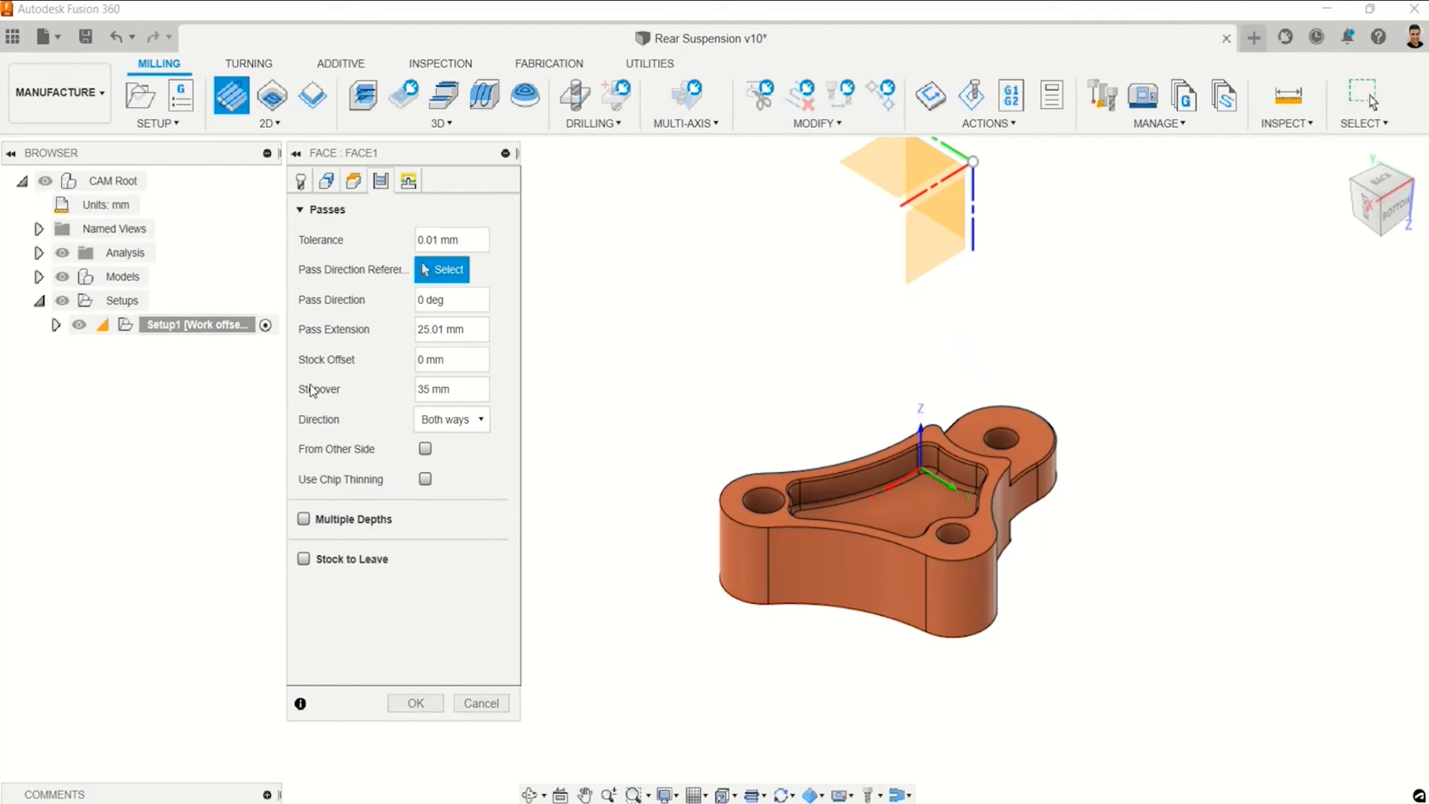
pyautogui.moveTo(451, 389); pyautogui.dragTo(406, 393)
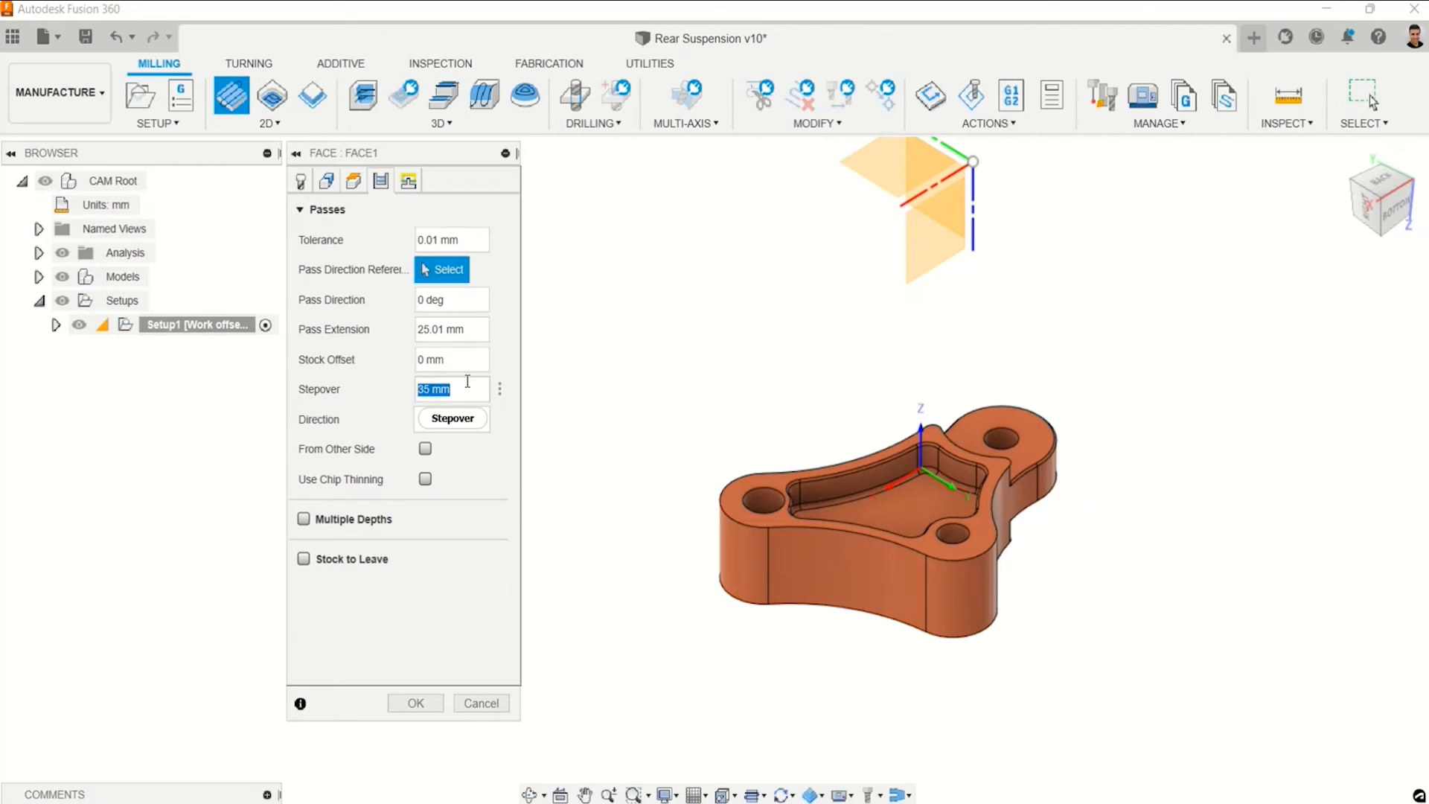
pyautogui.write('30')
pyautogui.press('Tab')
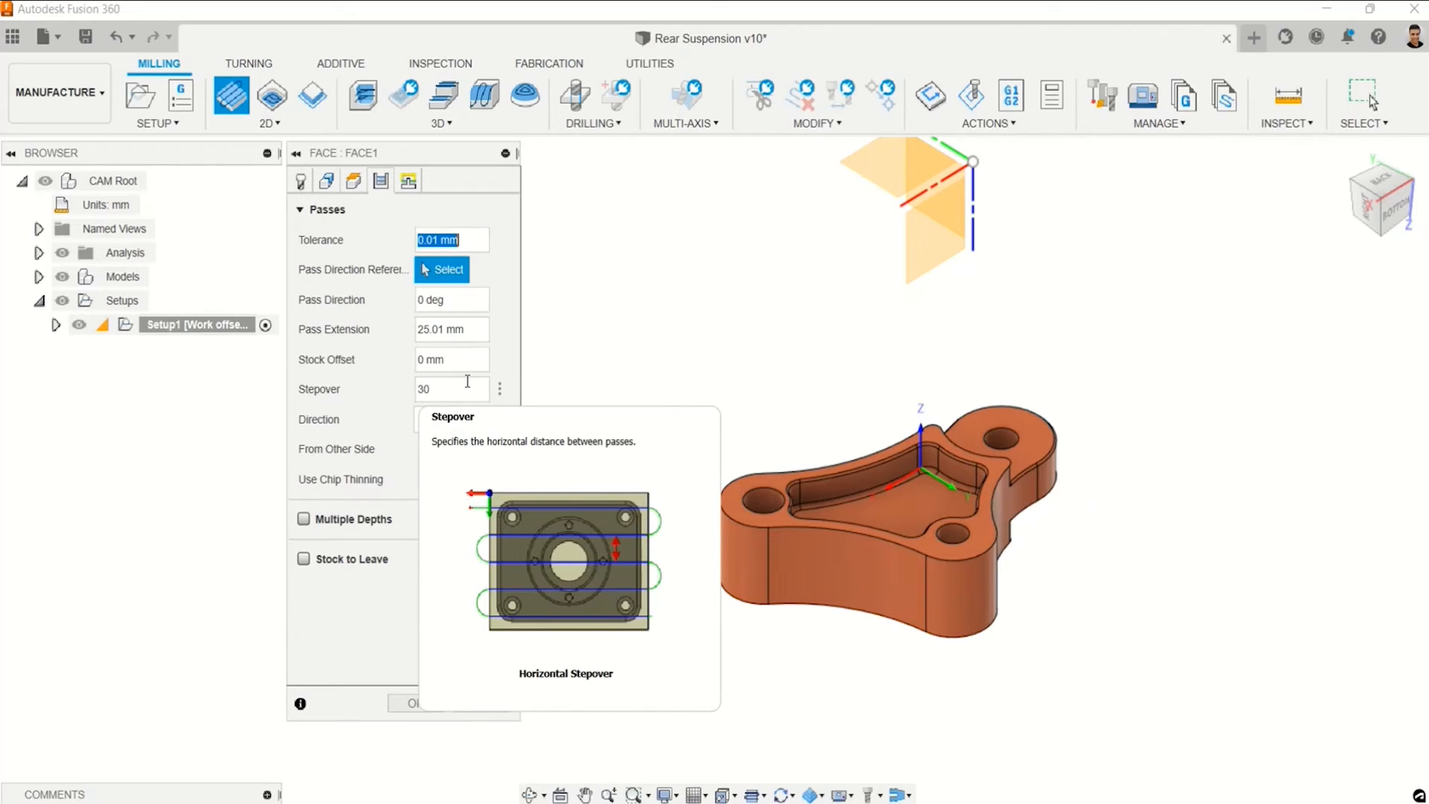
pyautogui.click(442, 390)
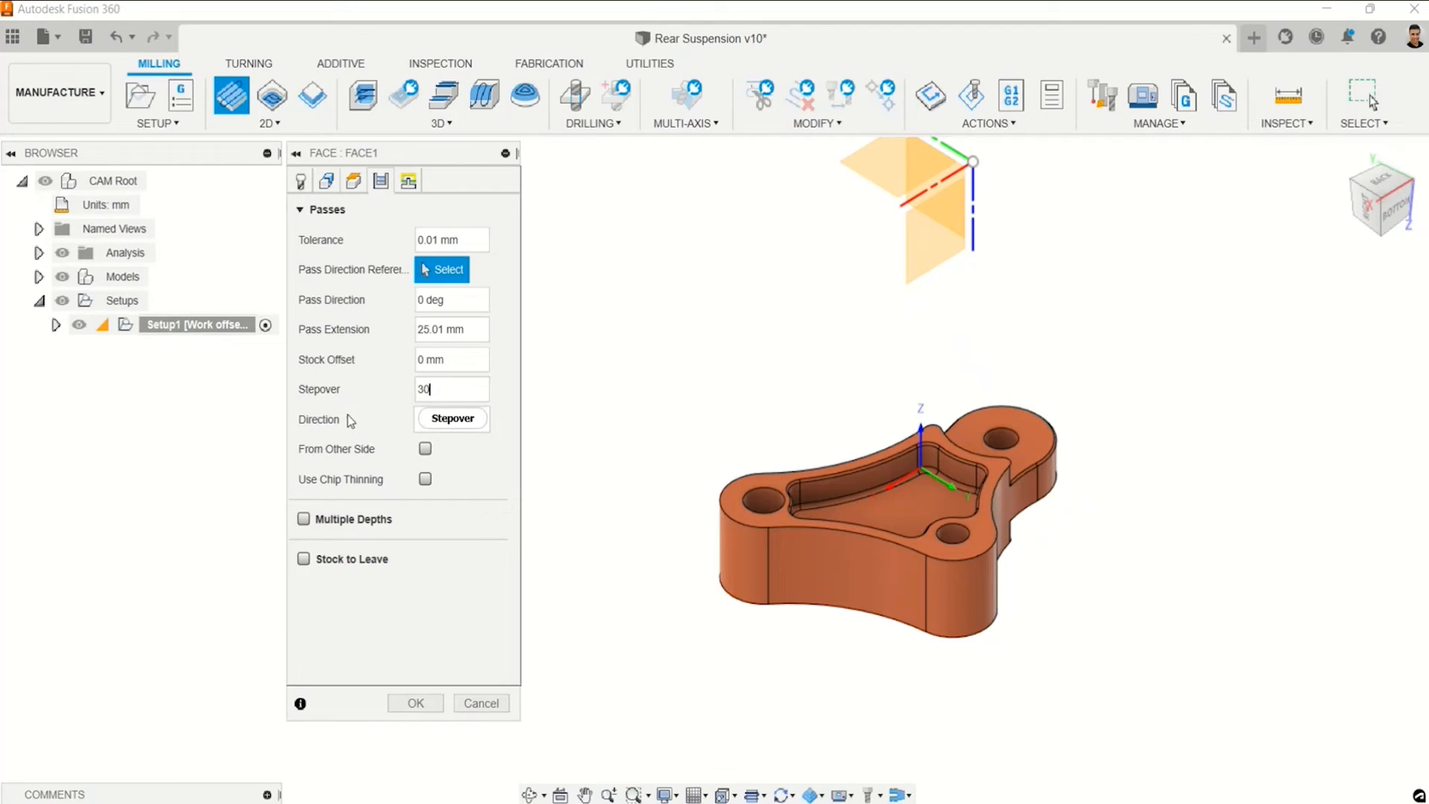
pyautogui.click(459, 420)
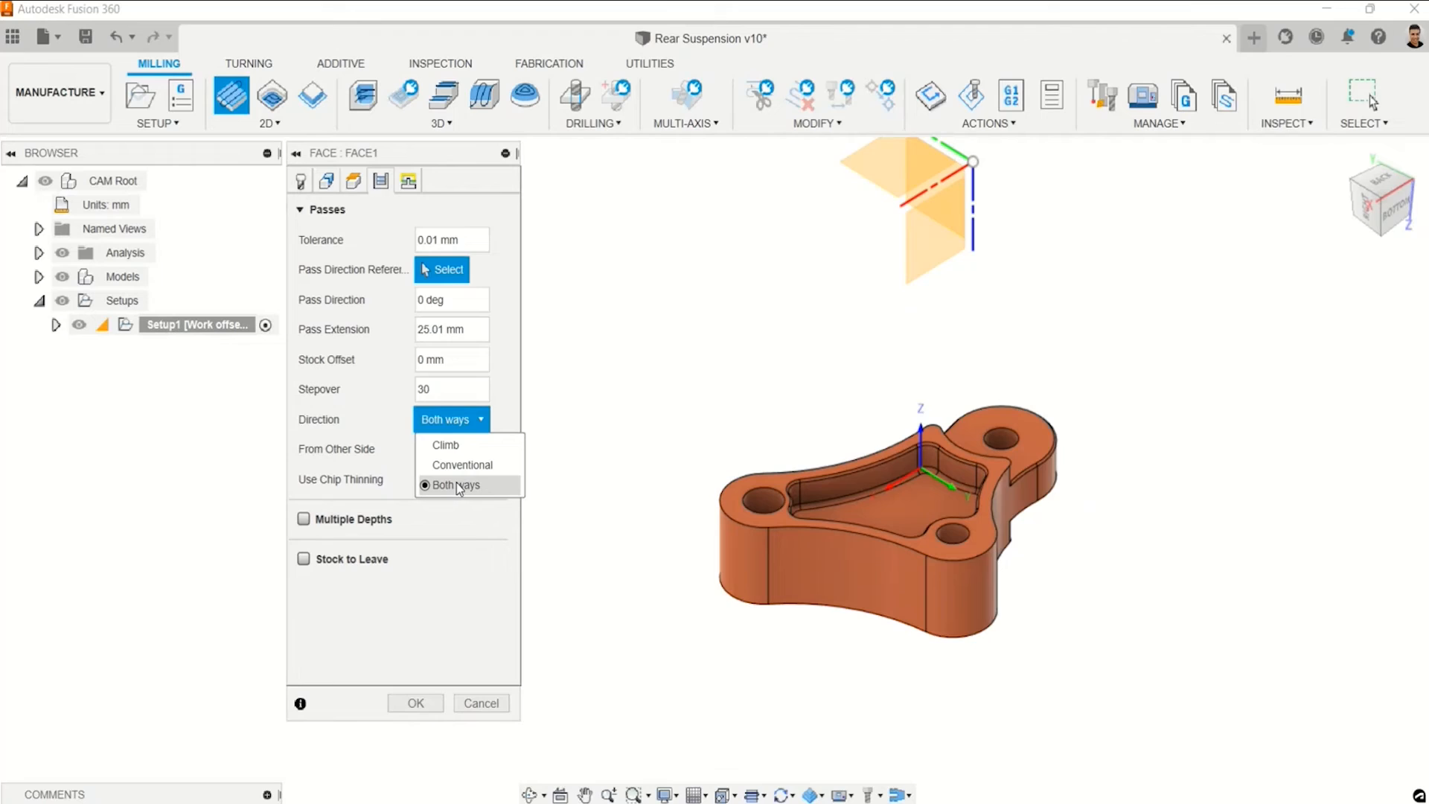
pyautogui.click(457, 485)
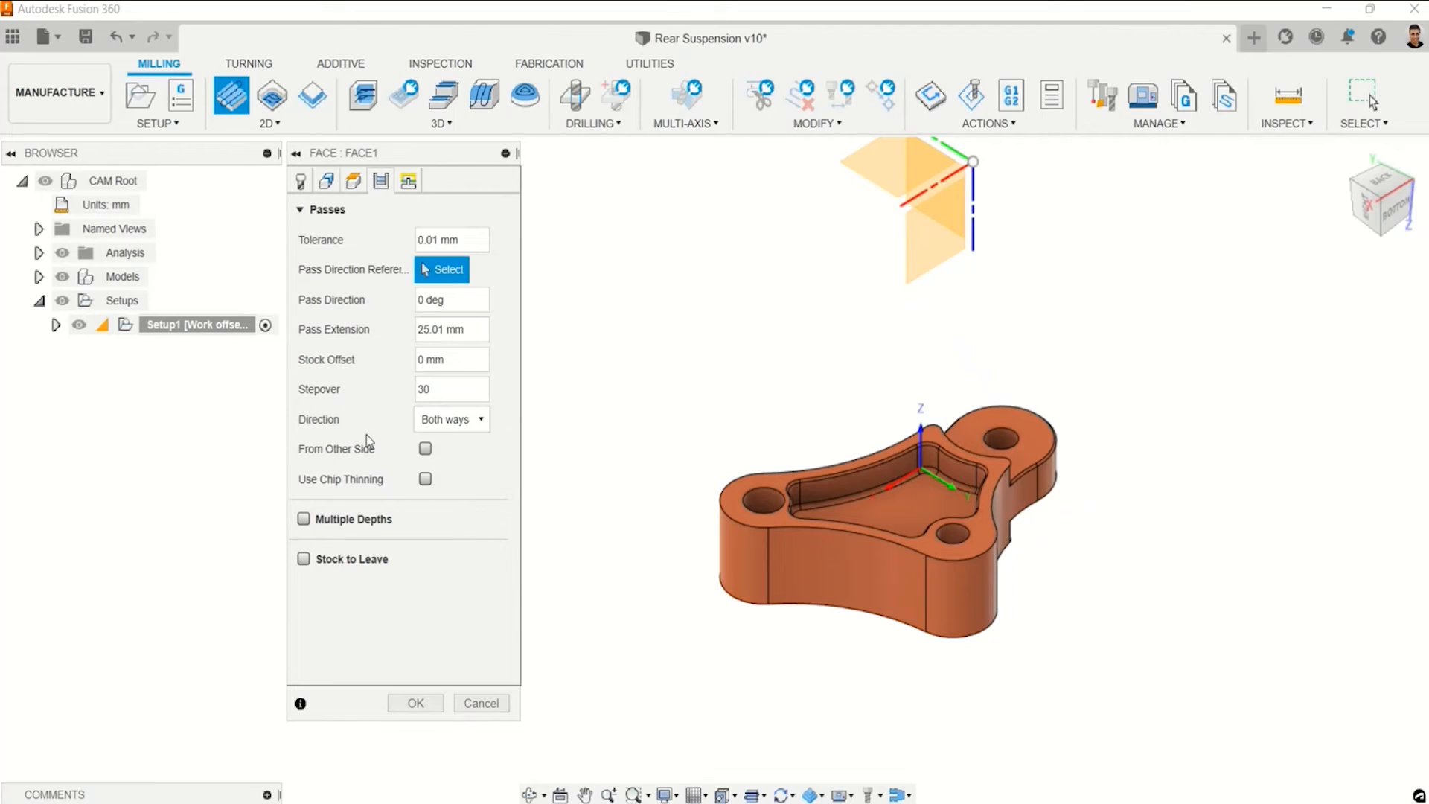
# Enable multiple depths with a 1 mm maximum stepdown, adding a finishing step with a 0.1 mm finishing stepdown.
pyautogui.click(304, 519)
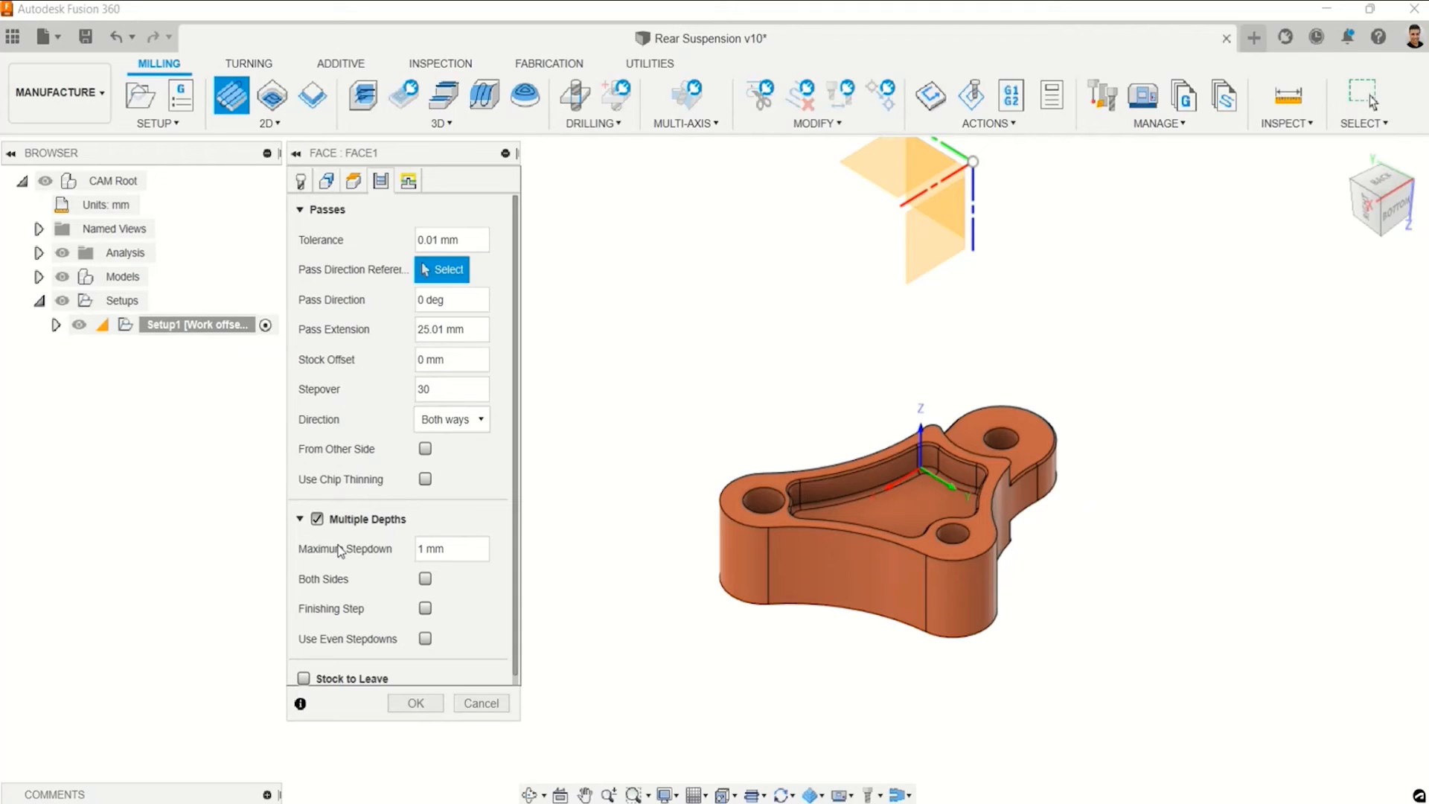
pyautogui.moveTo(462, 548); pyautogui.dragTo(396, 566)
pyautogui.click(453, 547)
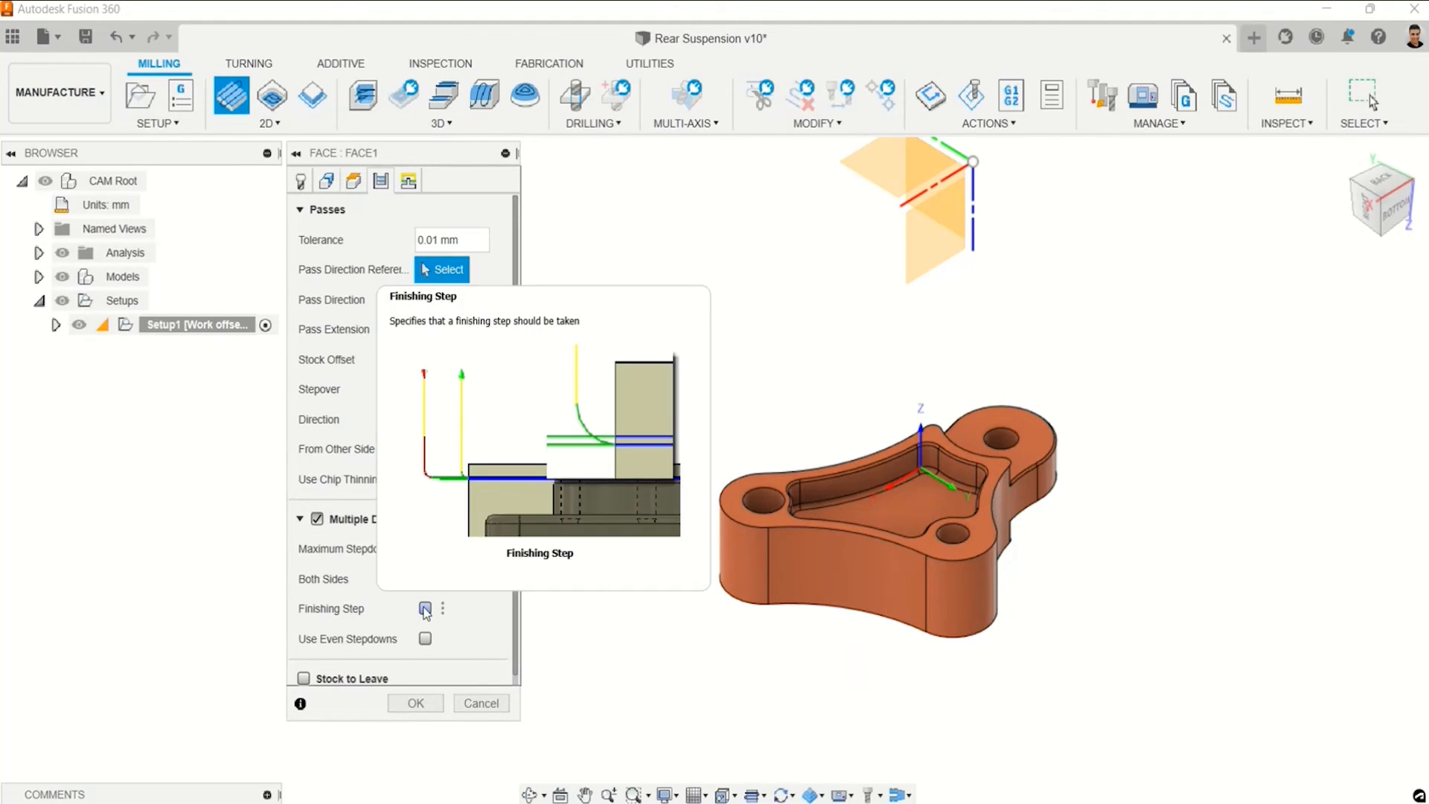
pyautogui.click(425, 609)
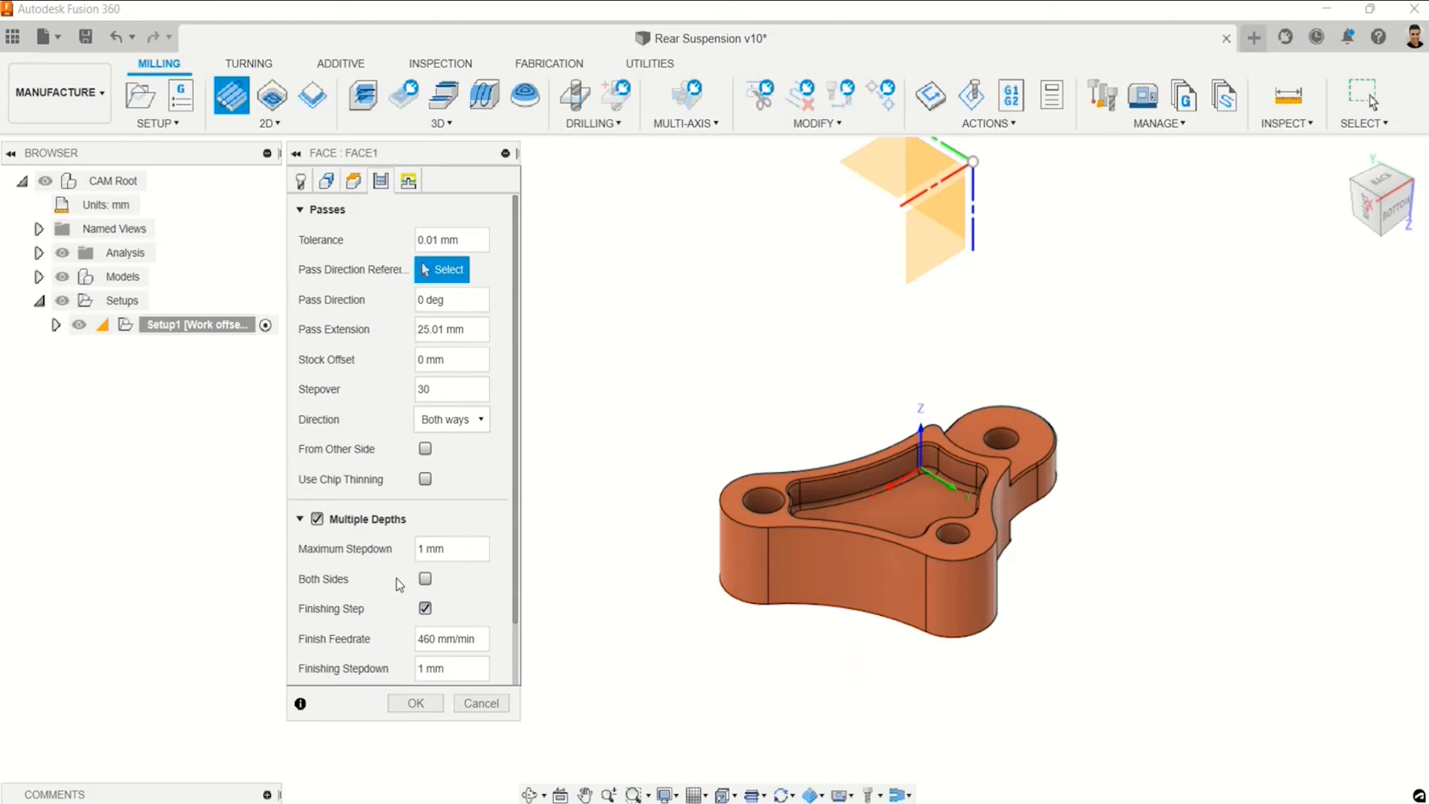
pyautogui.scroll(-2, 519, 557)
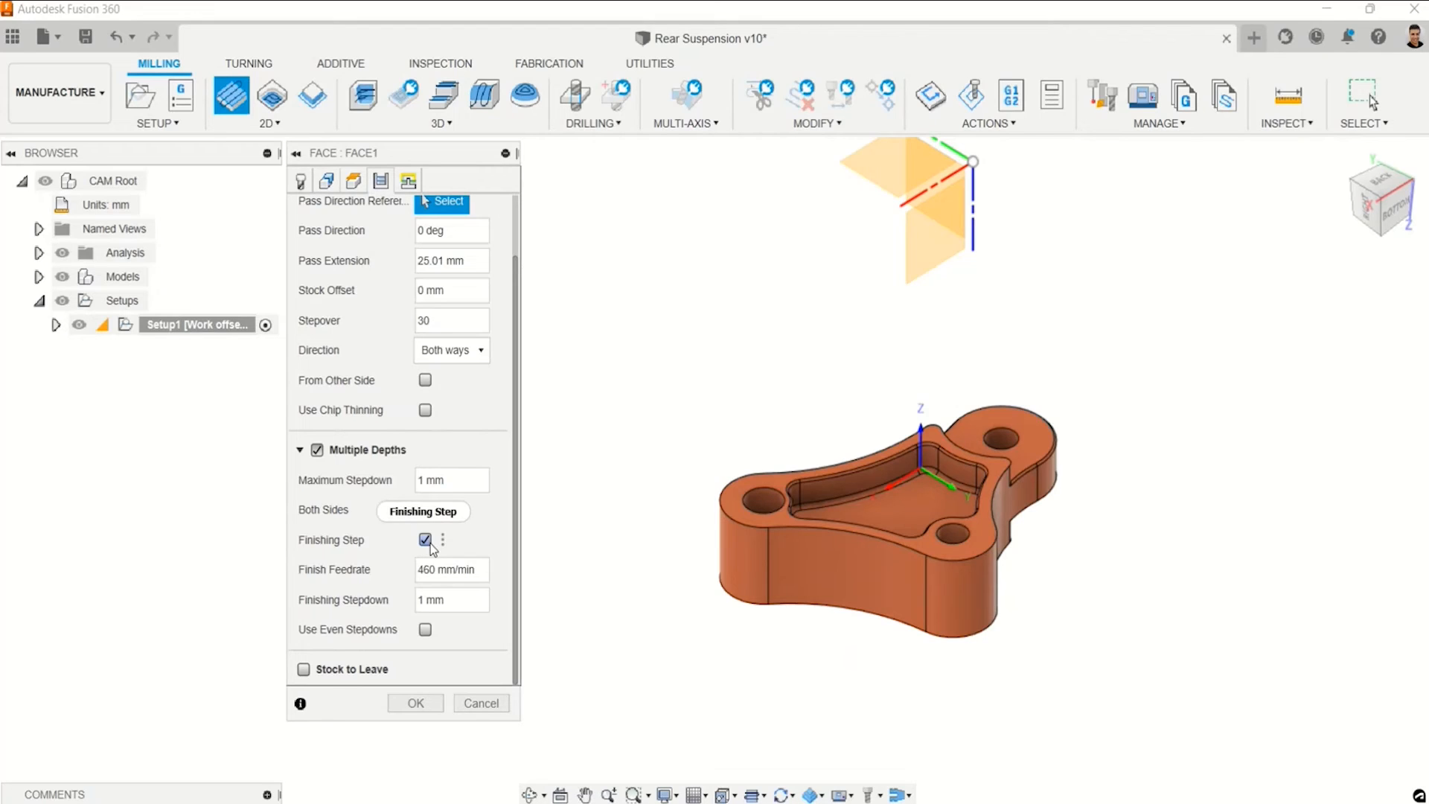
pyautogui.moveTo(444, 602); pyautogui.dragTo(388, 595)
pyautogui.press('BackSpace')
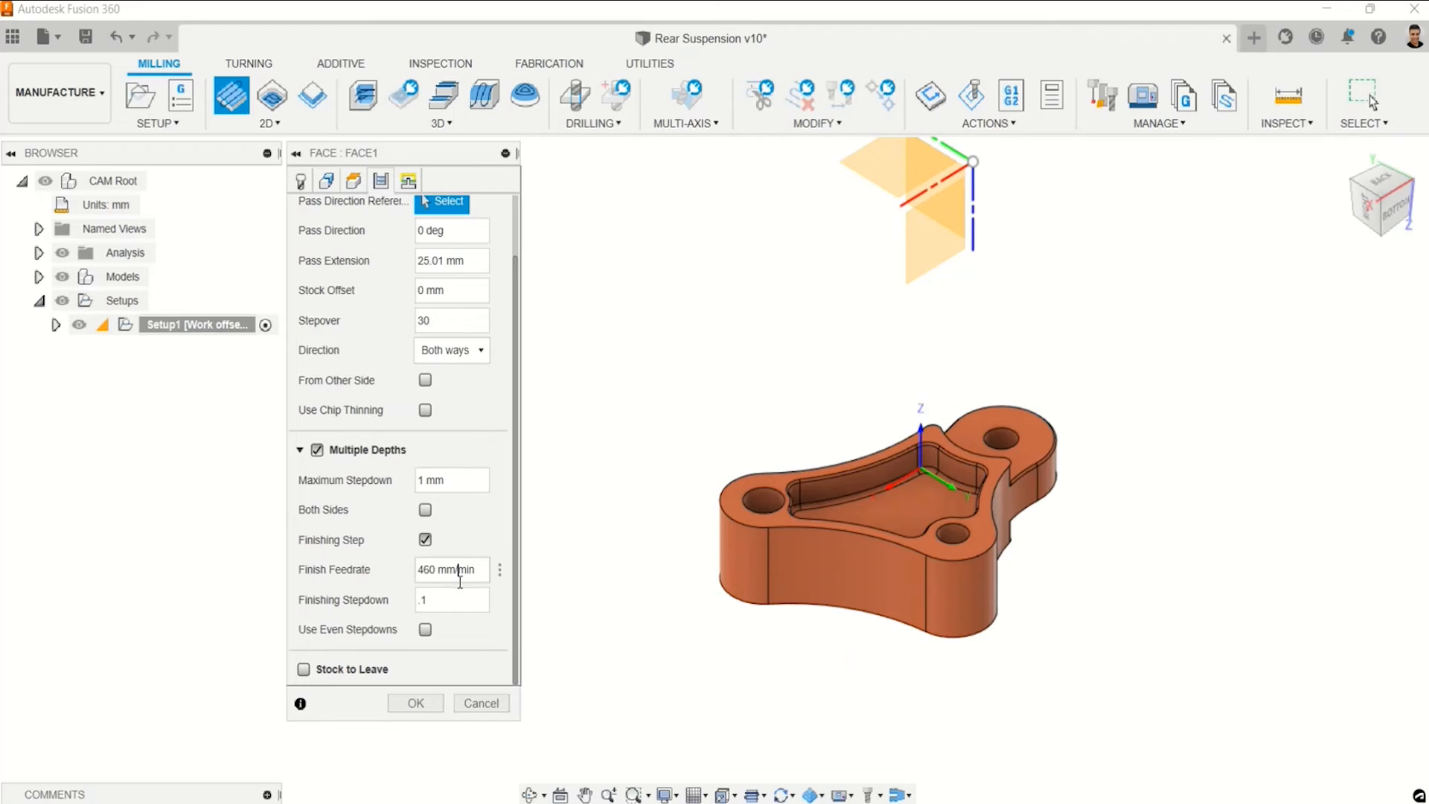
# Review the facing operation's linking settings and confirm the operation to generate its toolpath.
pyautogui.scroll(2, 832, 490)
pyautogui.scroll(2, 827, 482)
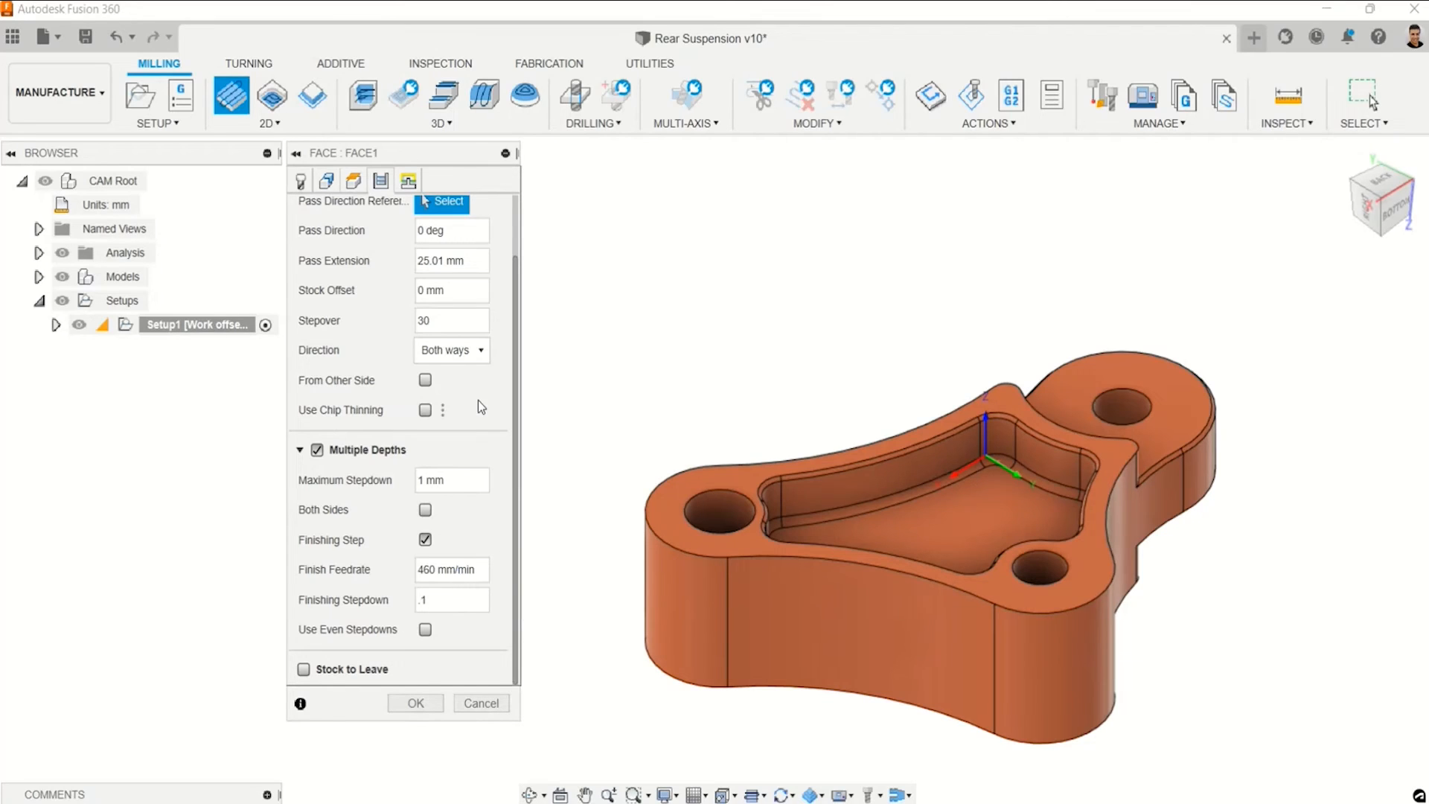
pyautogui.click(411, 183)
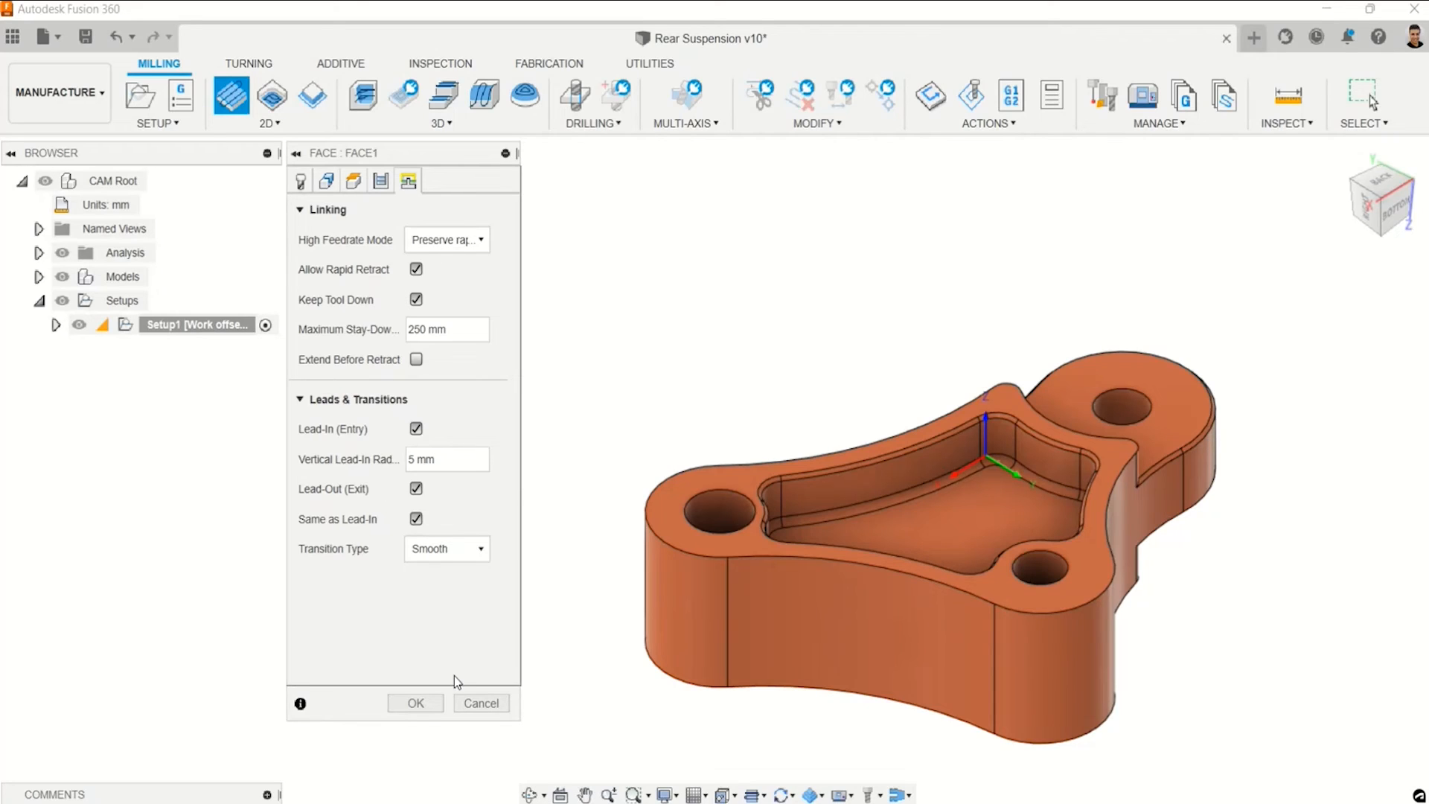
pyautogui.click(426, 704)
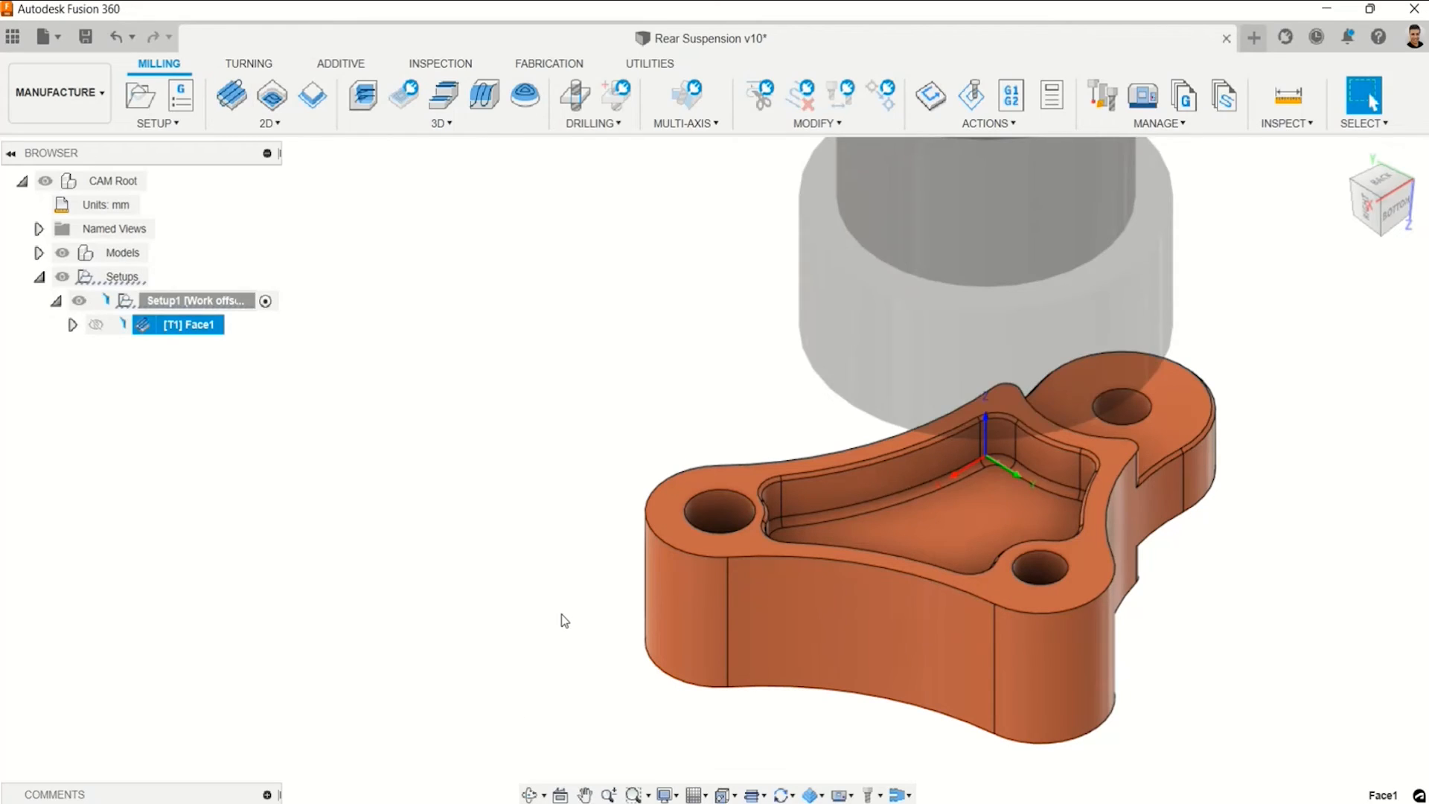
# Examine the generated facing toolpath over the stock block.
pyautogui.scroll(-2, 767, 575)
pyautogui.moveTo(854, 515); pyautogui.dragTo(831, 465, button='middle')
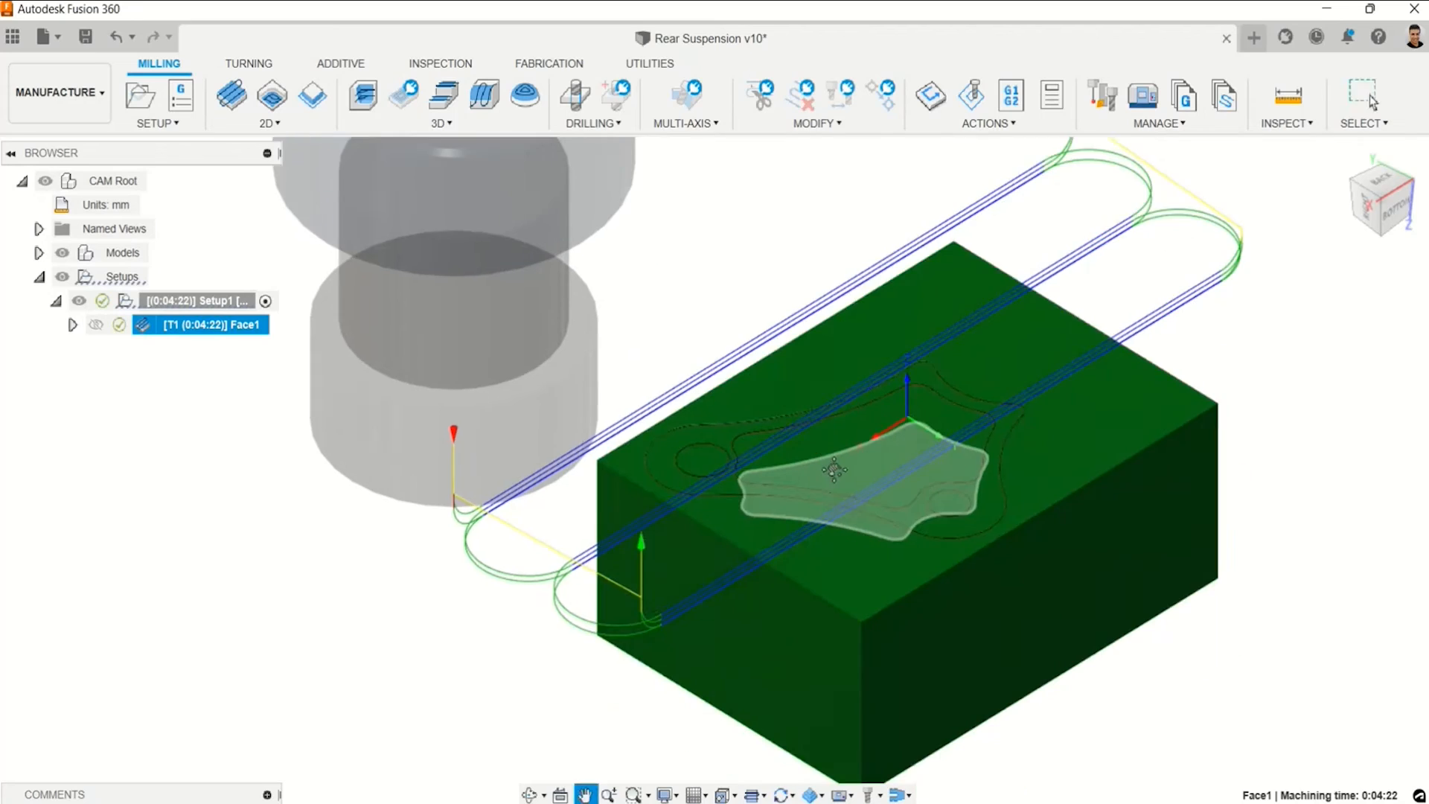
pyautogui.scroll(-2, 834, 467)
pyautogui.moveTo(963, 508); pyautogui.dragTo(867, 478, button='middle')
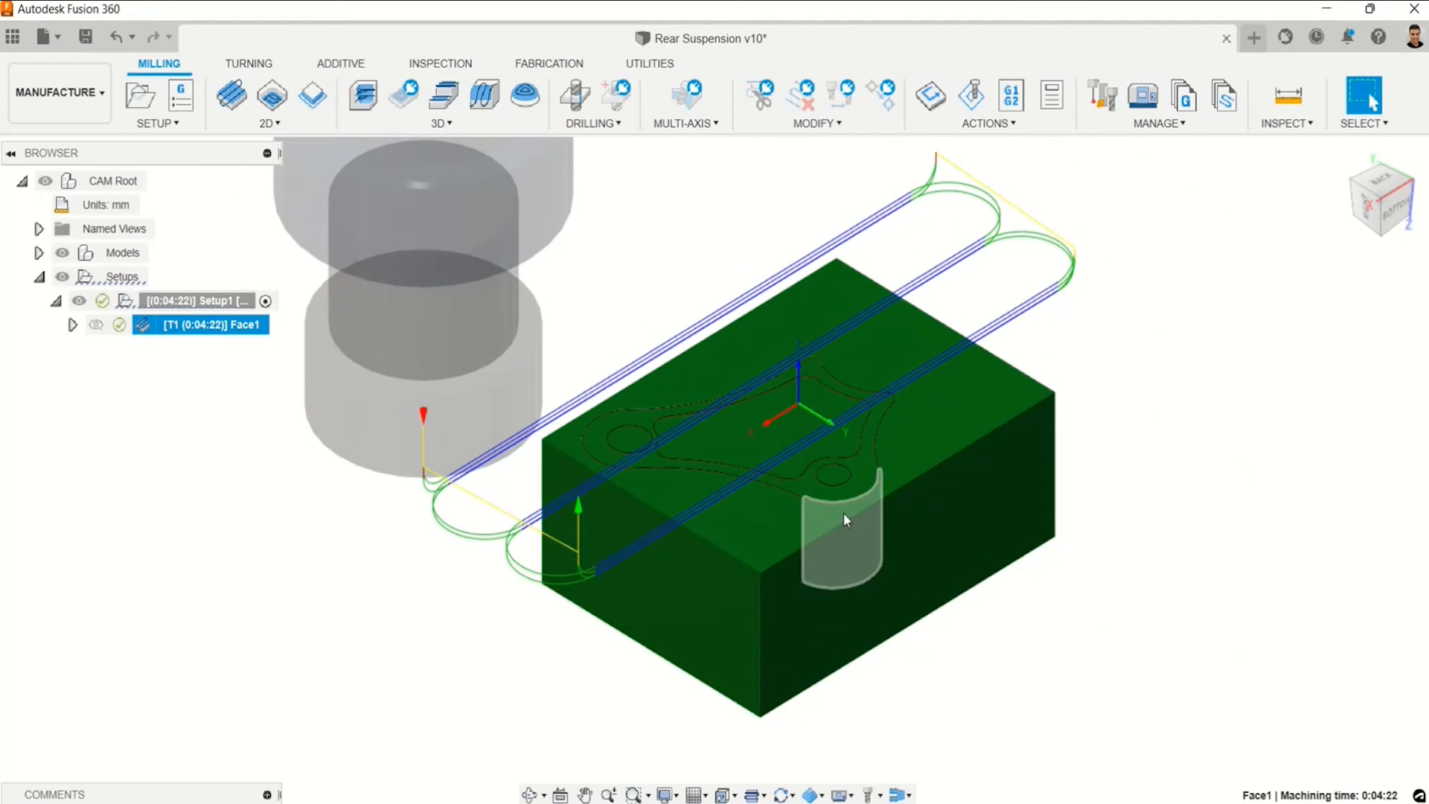
pyautogui.moveTo(497, 420); pyautogui.dragTo(583, 450, button='middle')
pyautogui.press('Escape')
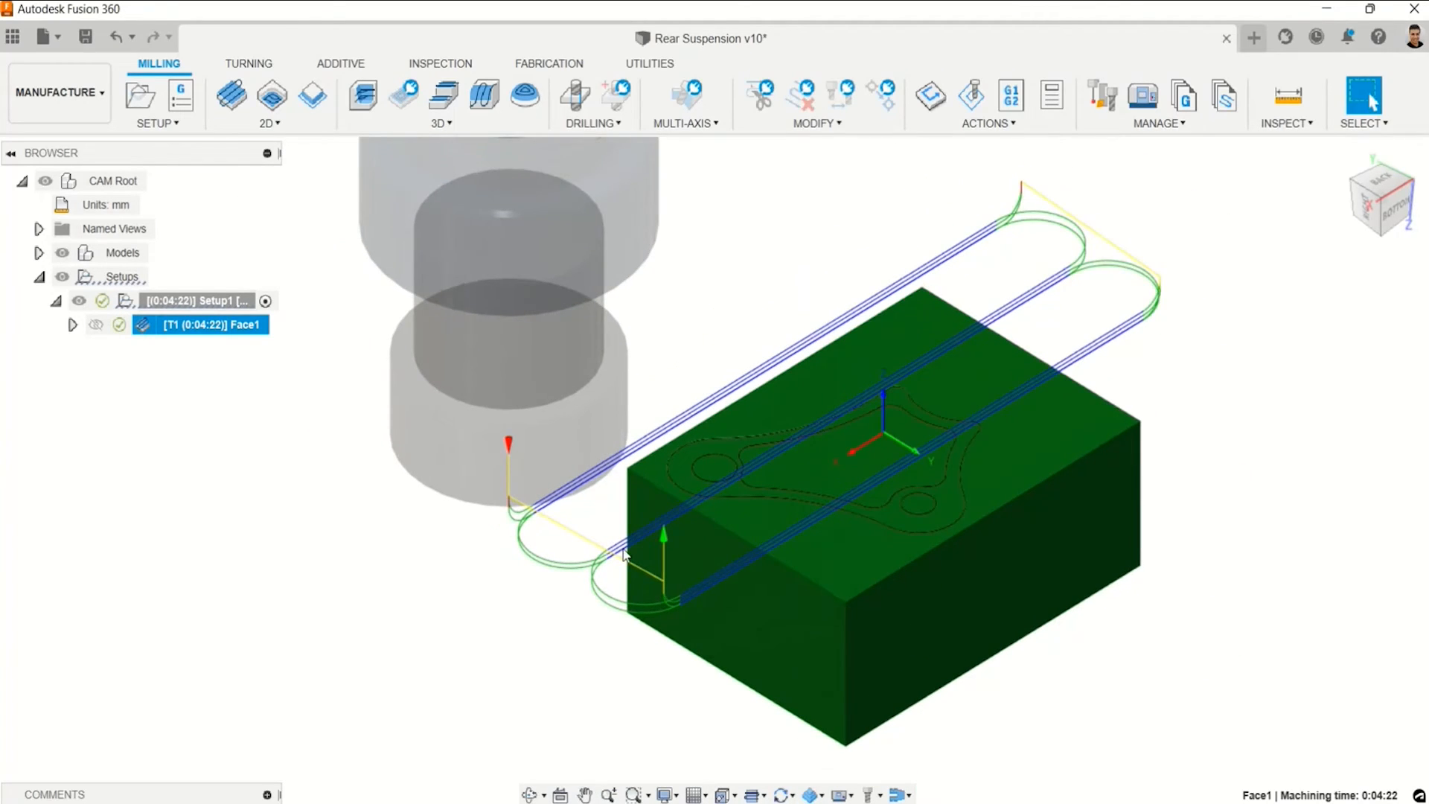
pyautogui.moveTo(624, 558); pyautogui.dragTo(604, 526, button='middle')
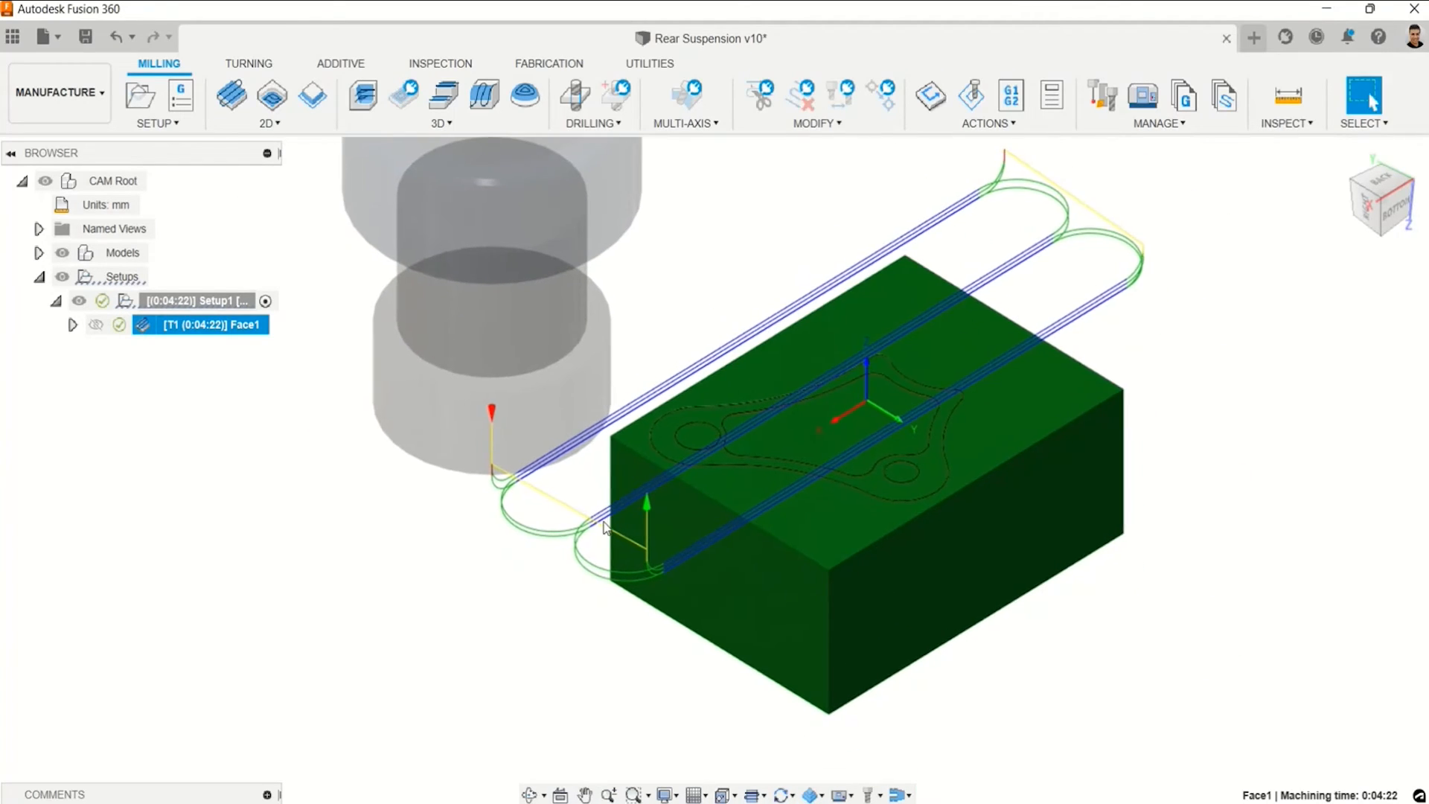
# Simulate the facing operation and watch the face mill cut the stock's upper surface down to the part.
pyautogui.rightClick(223, 329)
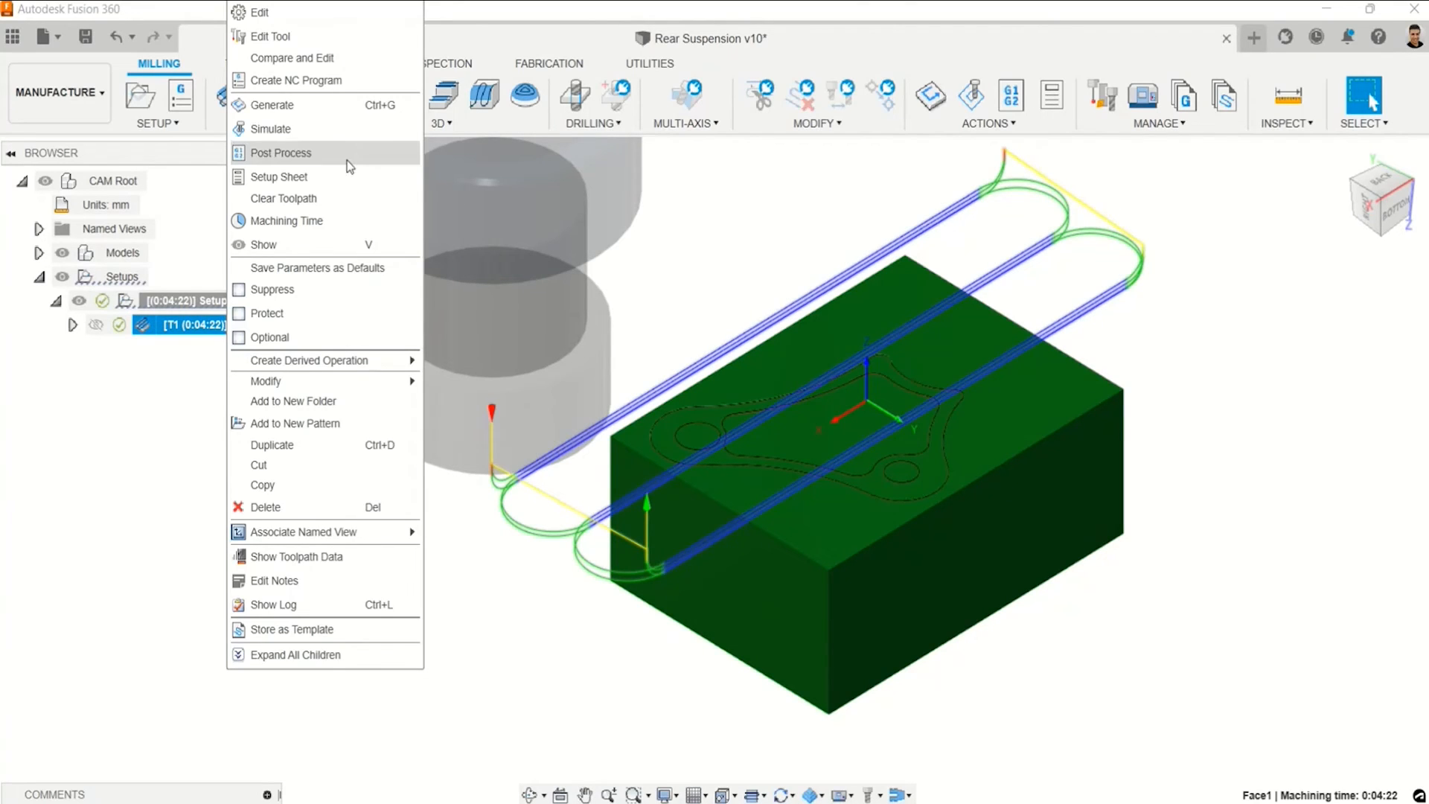
pyautogui.click(345, 129)
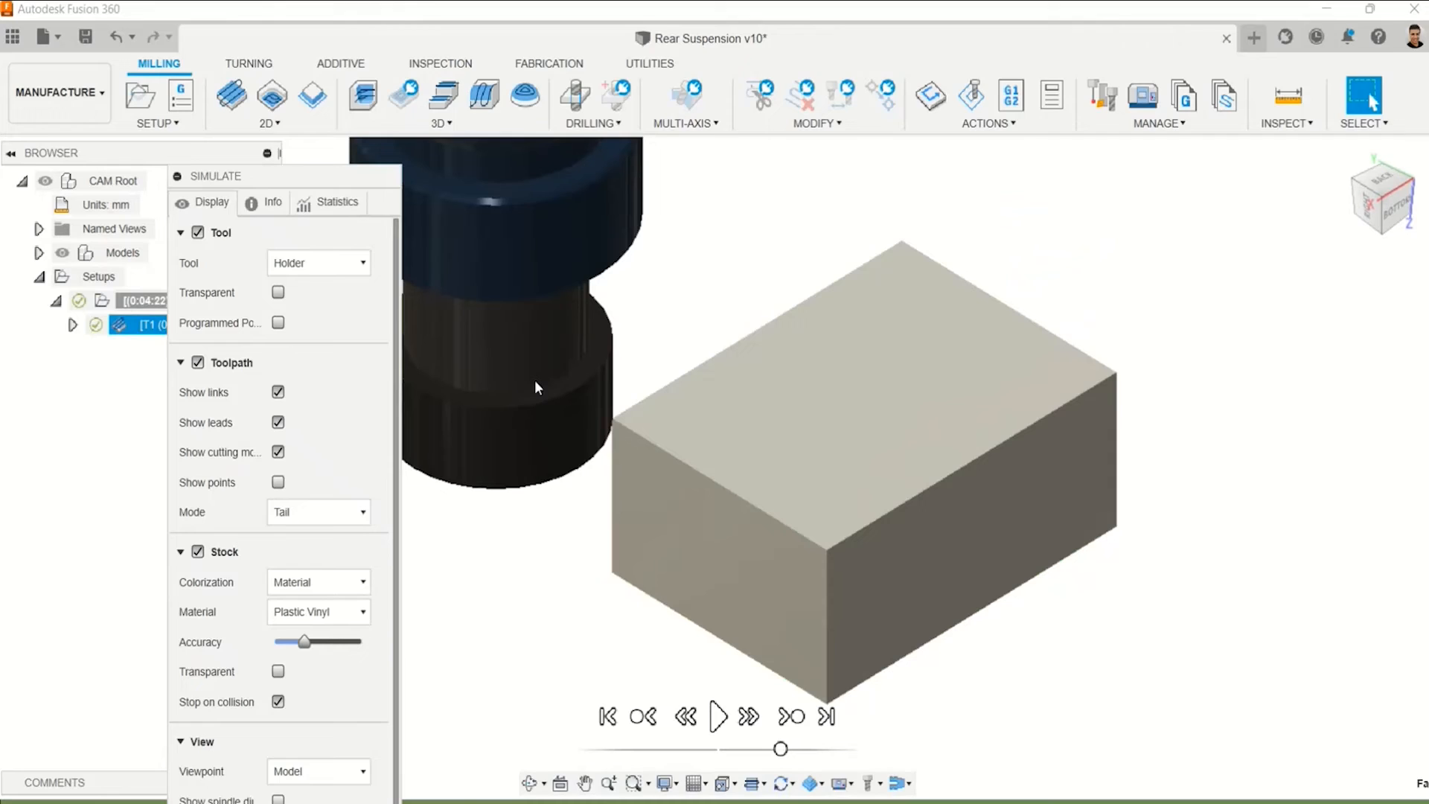
pyautogui.moveTo(271, 177)
pyautogui.mouseDown()
pyautogui.moveTo(288, 155)
pyautogui.moveTo(288, 168)
pyautogui.mouseUp()
pyautogui.scroll(-1, 677, 491)
pyautogui.moveTo(656, 489); pyautogui.dragTo(663, 481, button='middle')
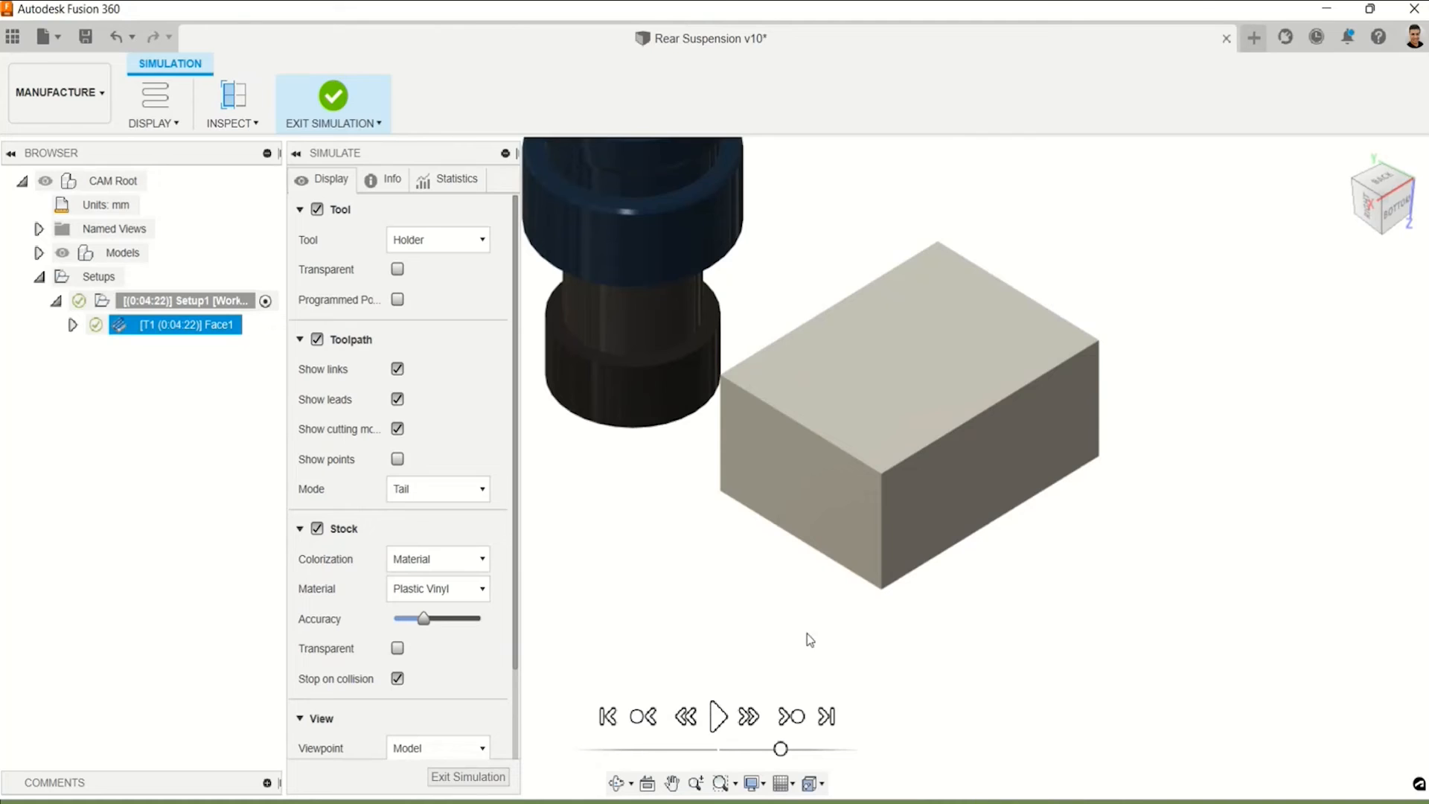
pyautogui.click(717, 716)
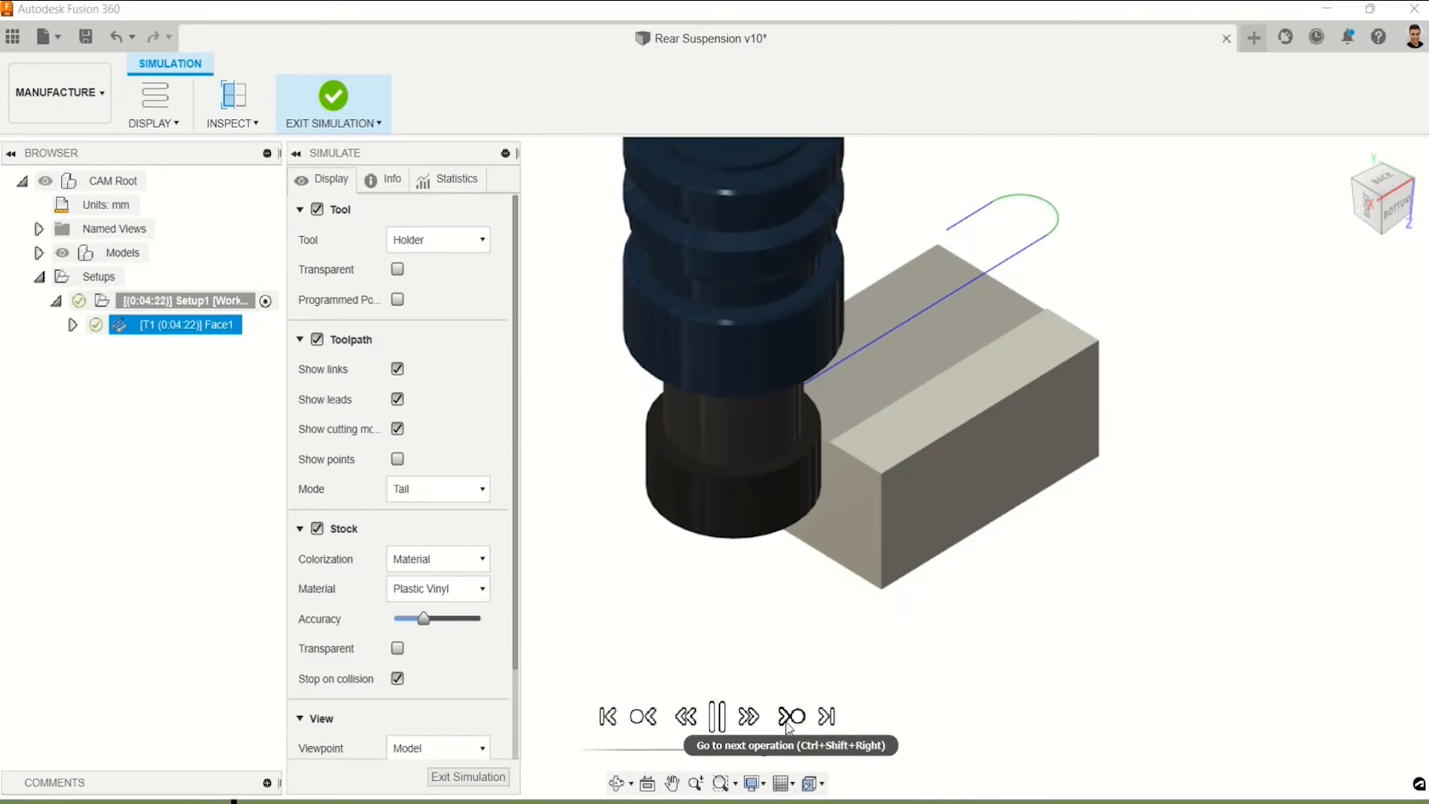
pyautogui.scroll(3, 921, 514)
pyautogui.moveTo(887, 433); pyautogui.dragTo(1001, 538, button='middle')
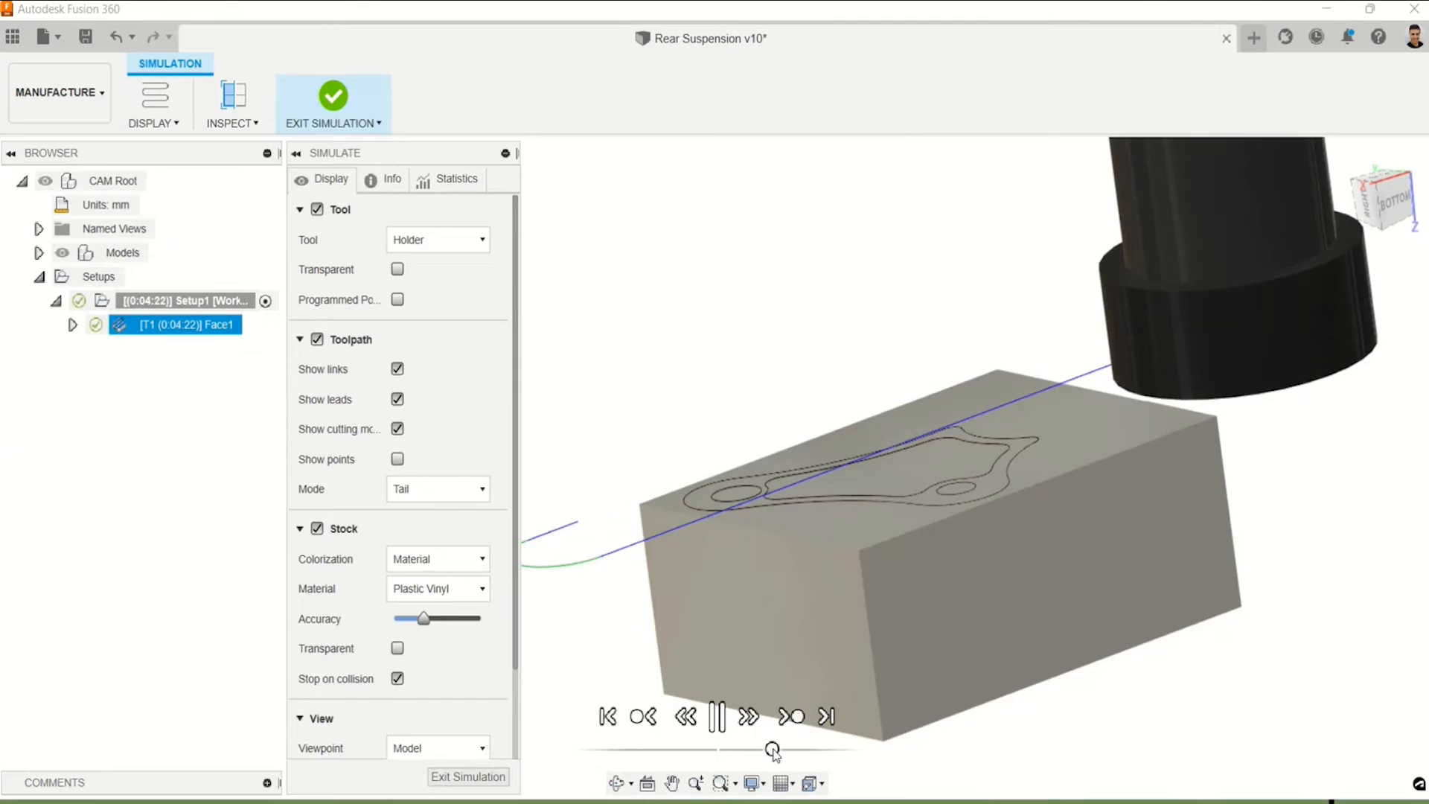
pyautogui.click(1372, 184)
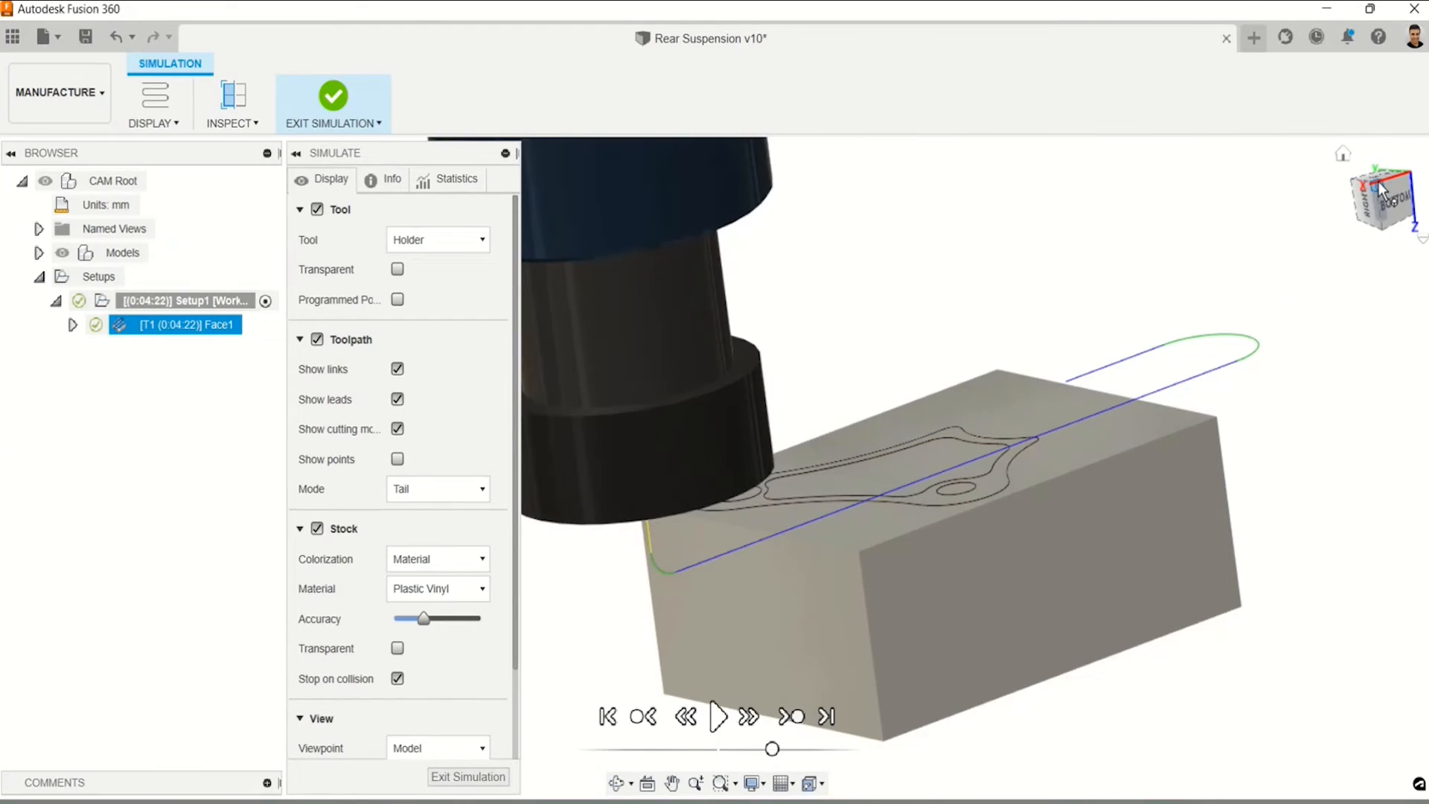
pyautogui.scroll(-2, 970, 599)
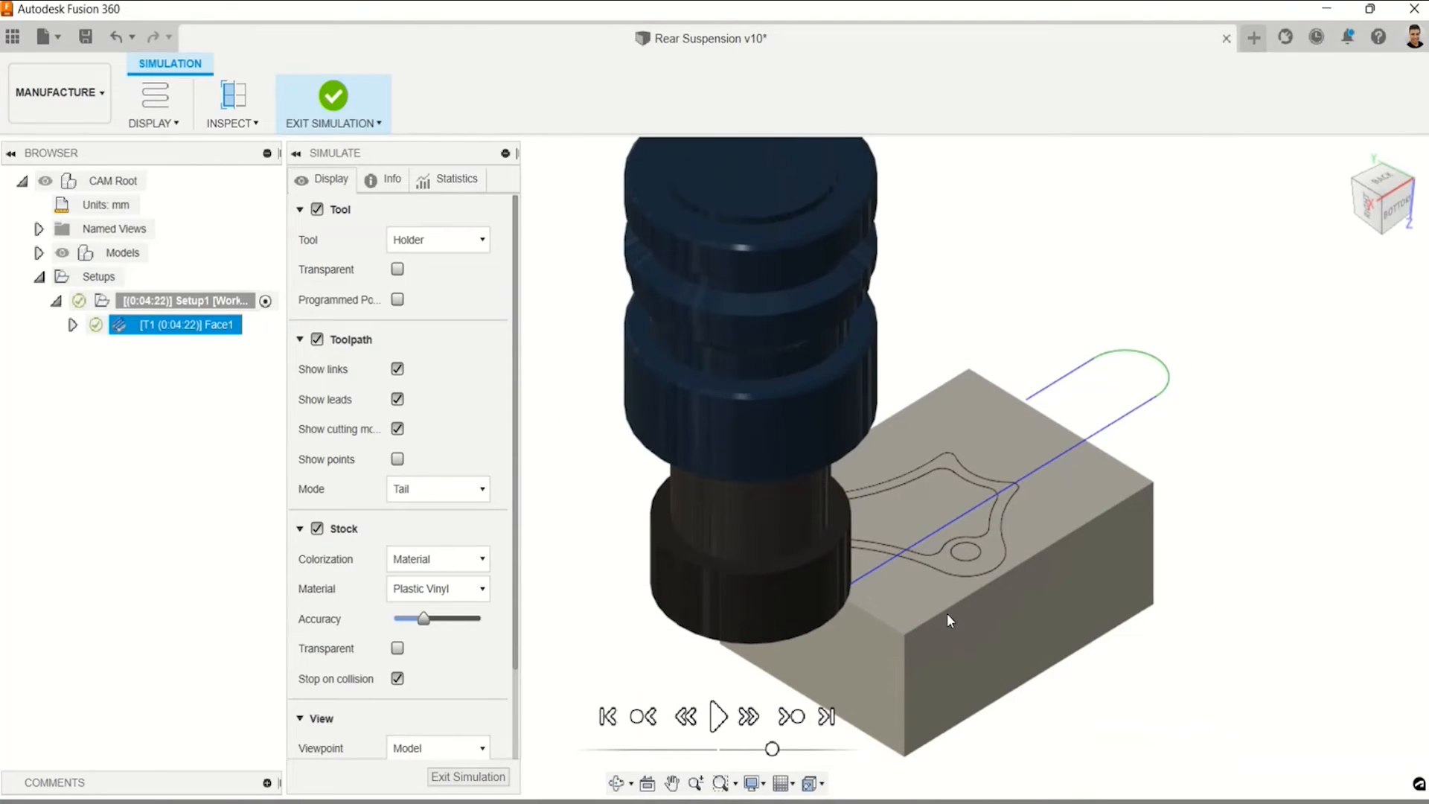
pyautogui.scroll(-2, 766, 574)
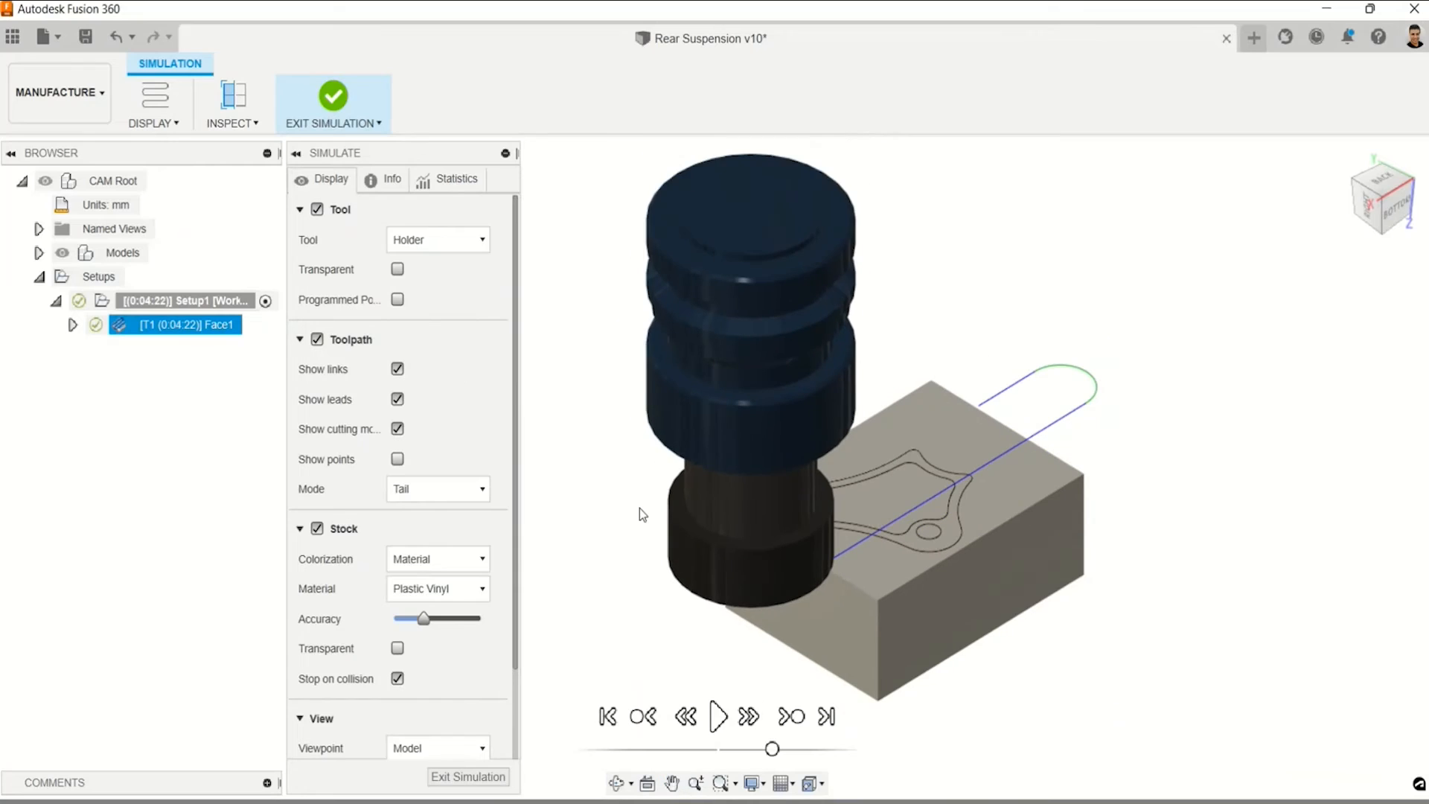
# Check the simulation's position, operation, collision and volume information and its machining statistics, and exit the simulation.
pyautogui.click(387, 180)
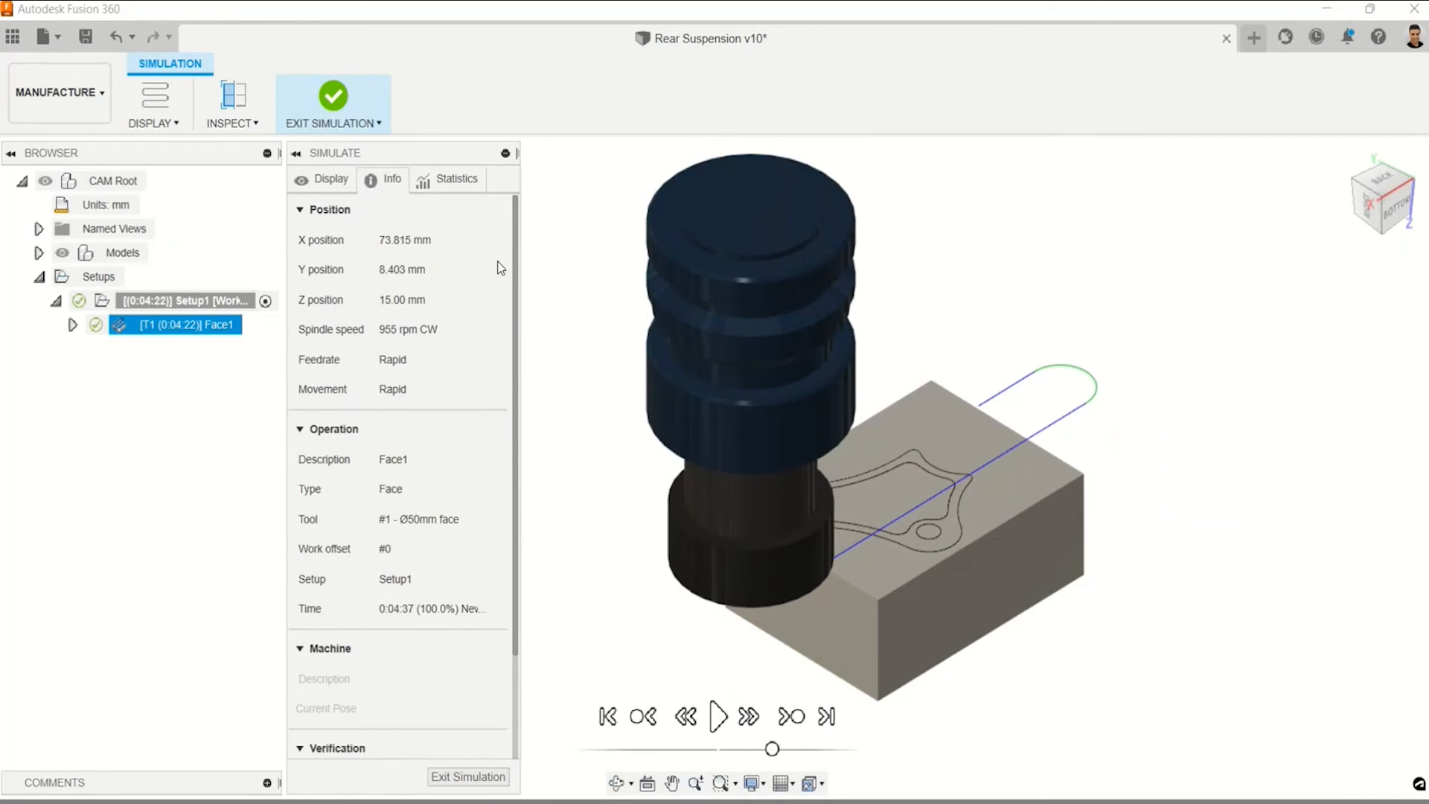
pyautogui.scroll(-2, 351, 593)
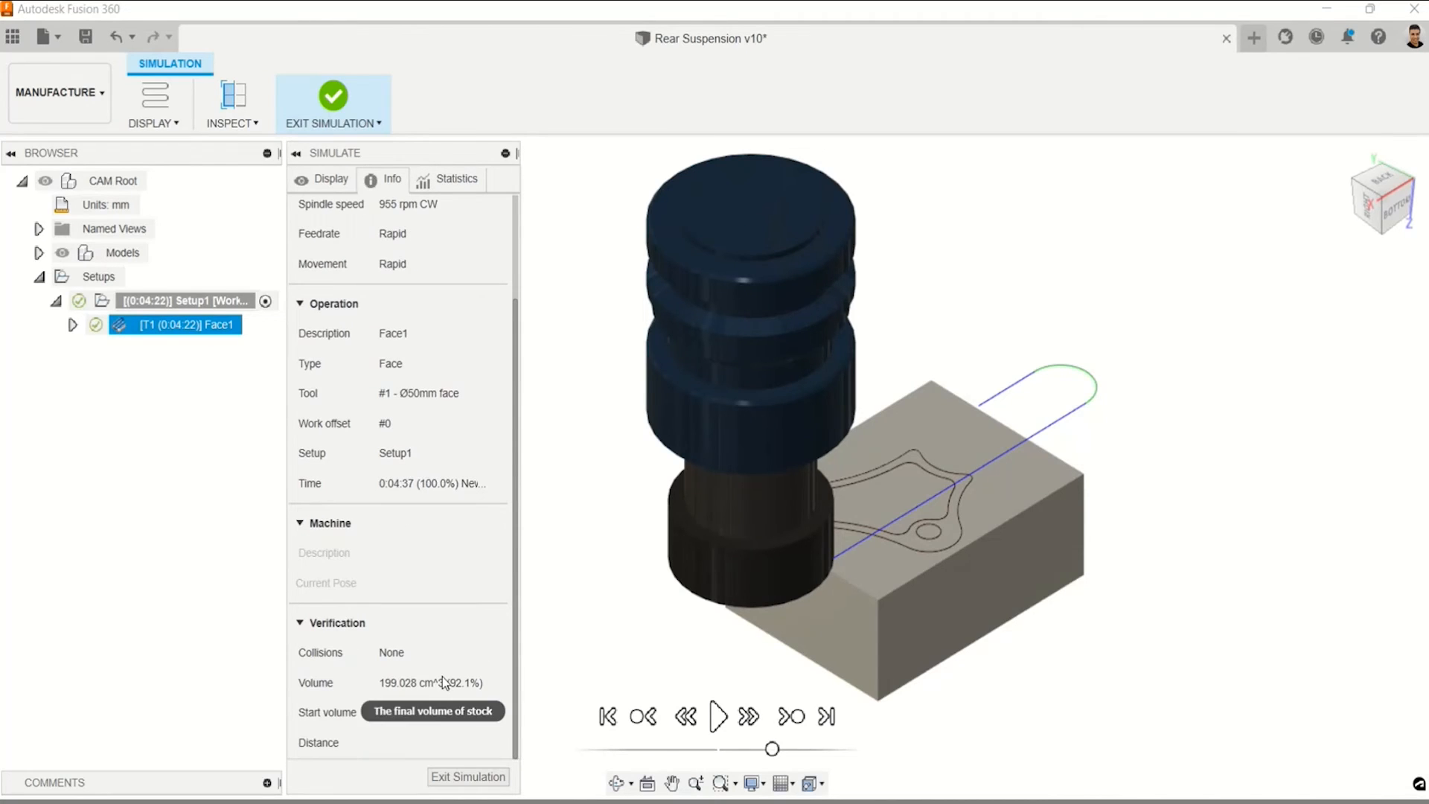
pyautogui.click(456, 179)
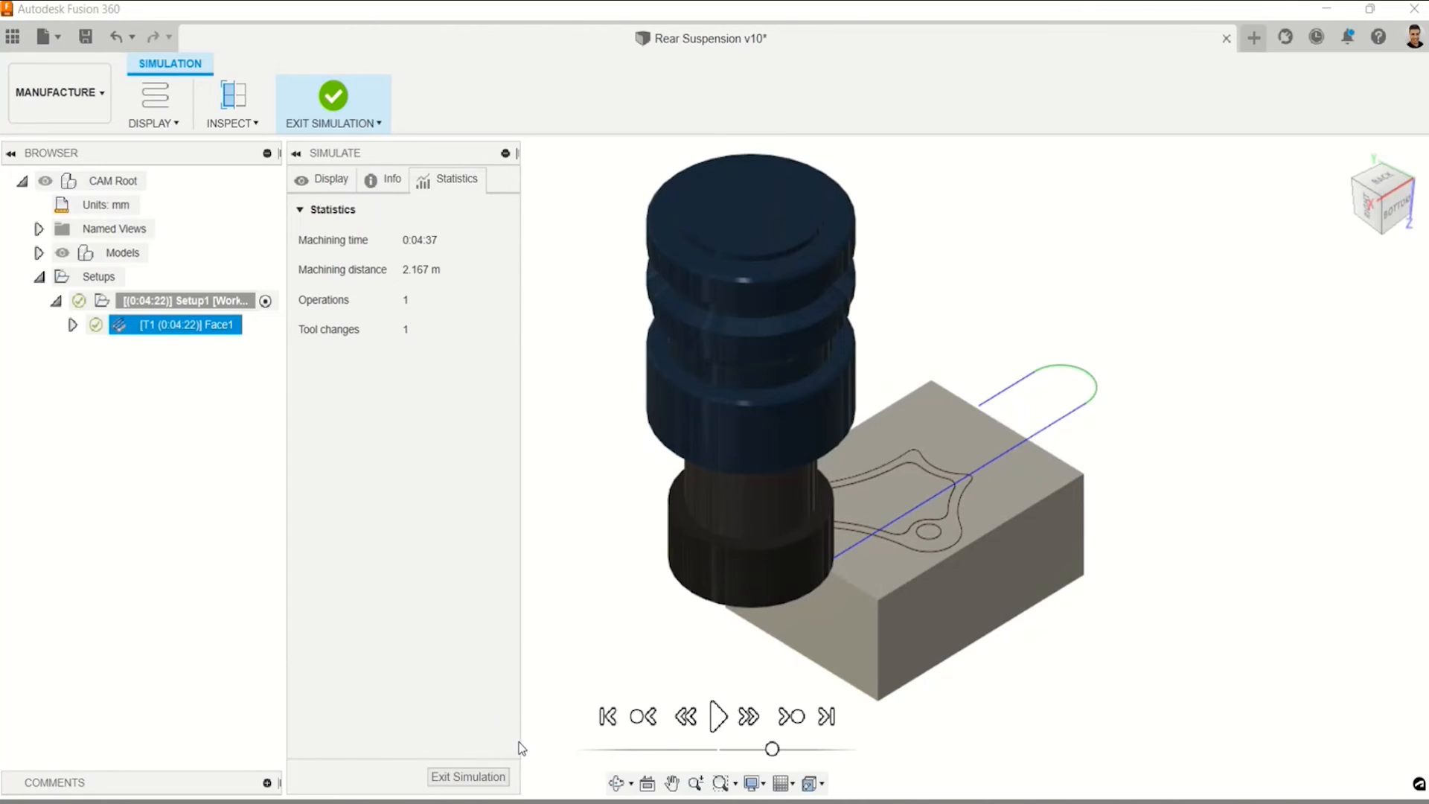
pyautogui.click(492, 783)
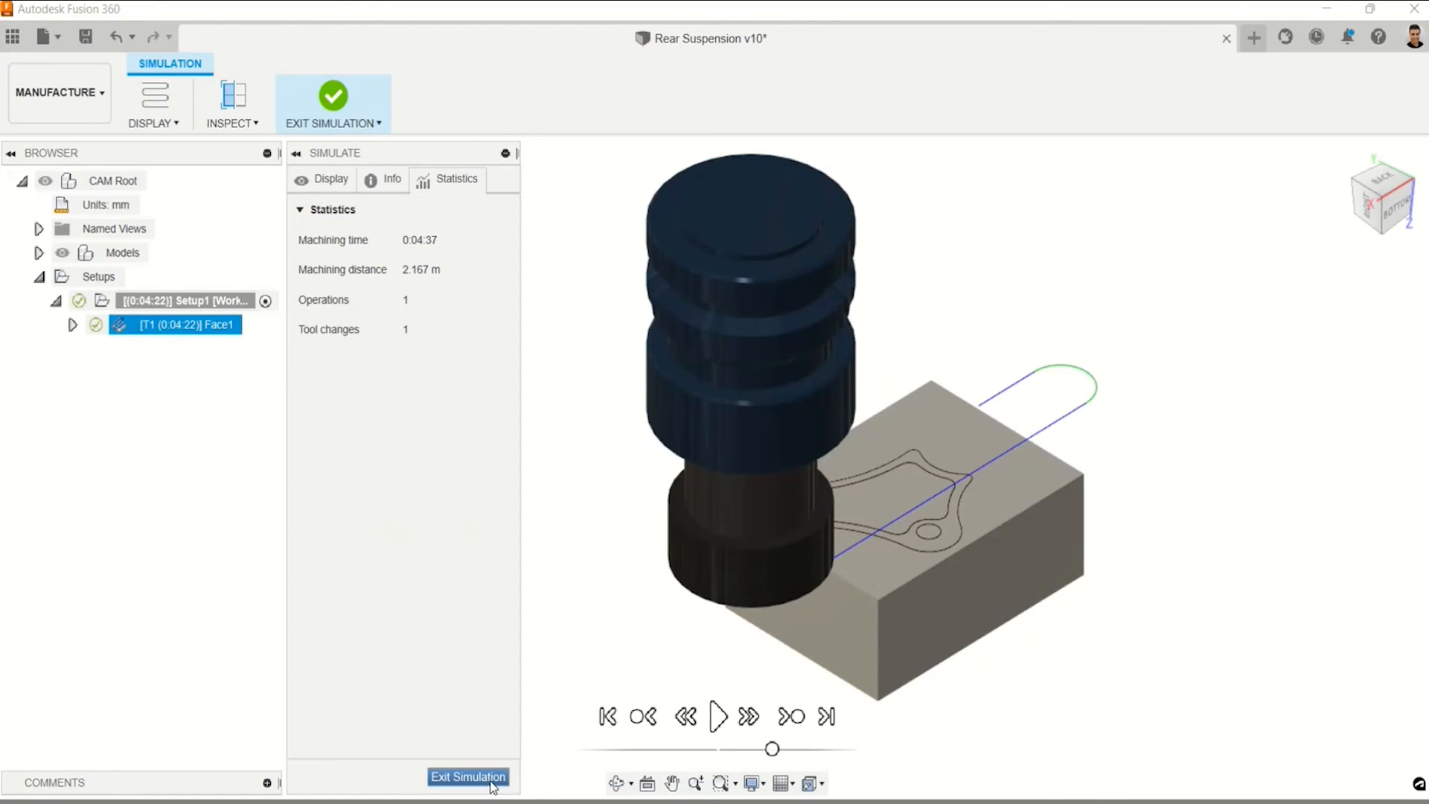
pyautogui.click(491, 783)
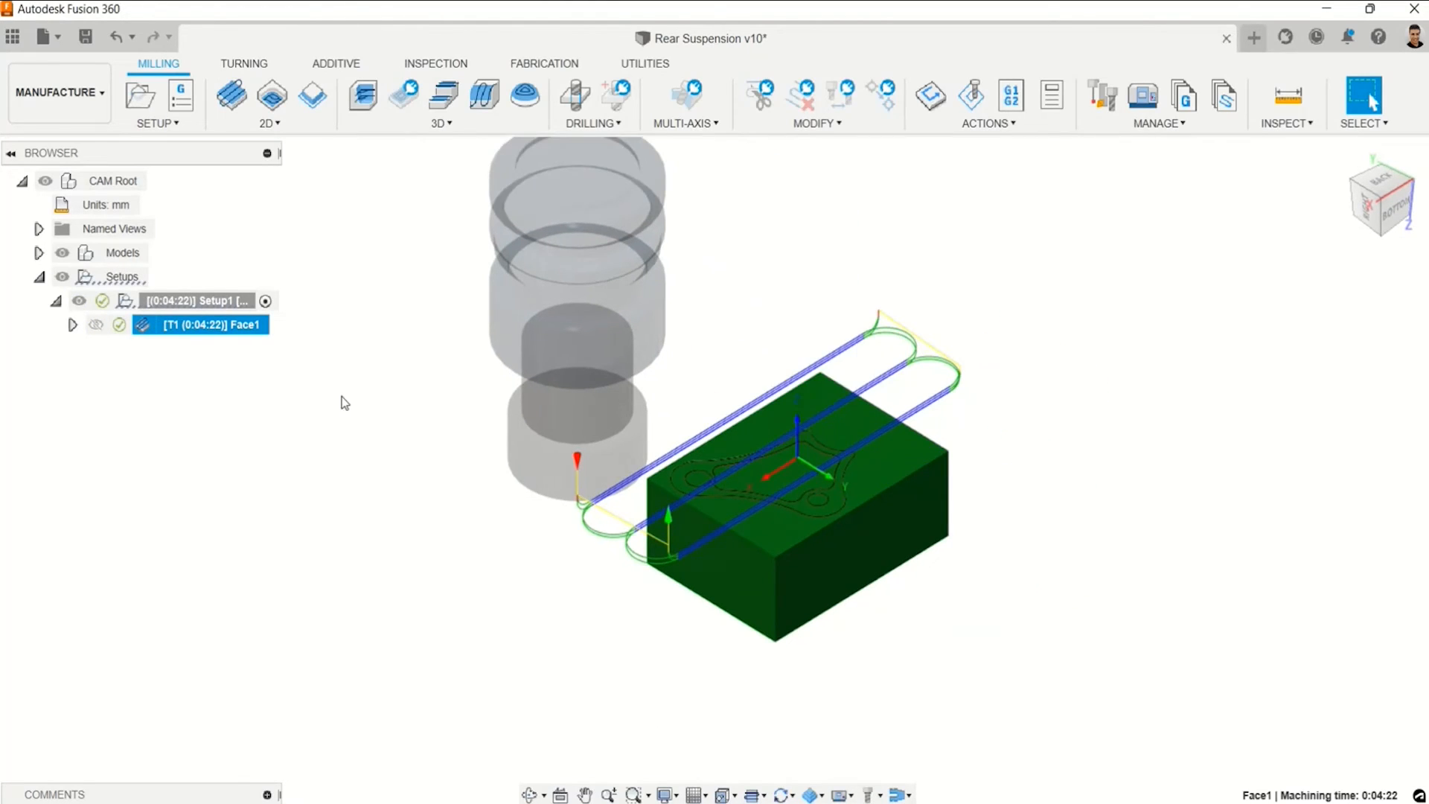
pyautogui.click(311, 480)
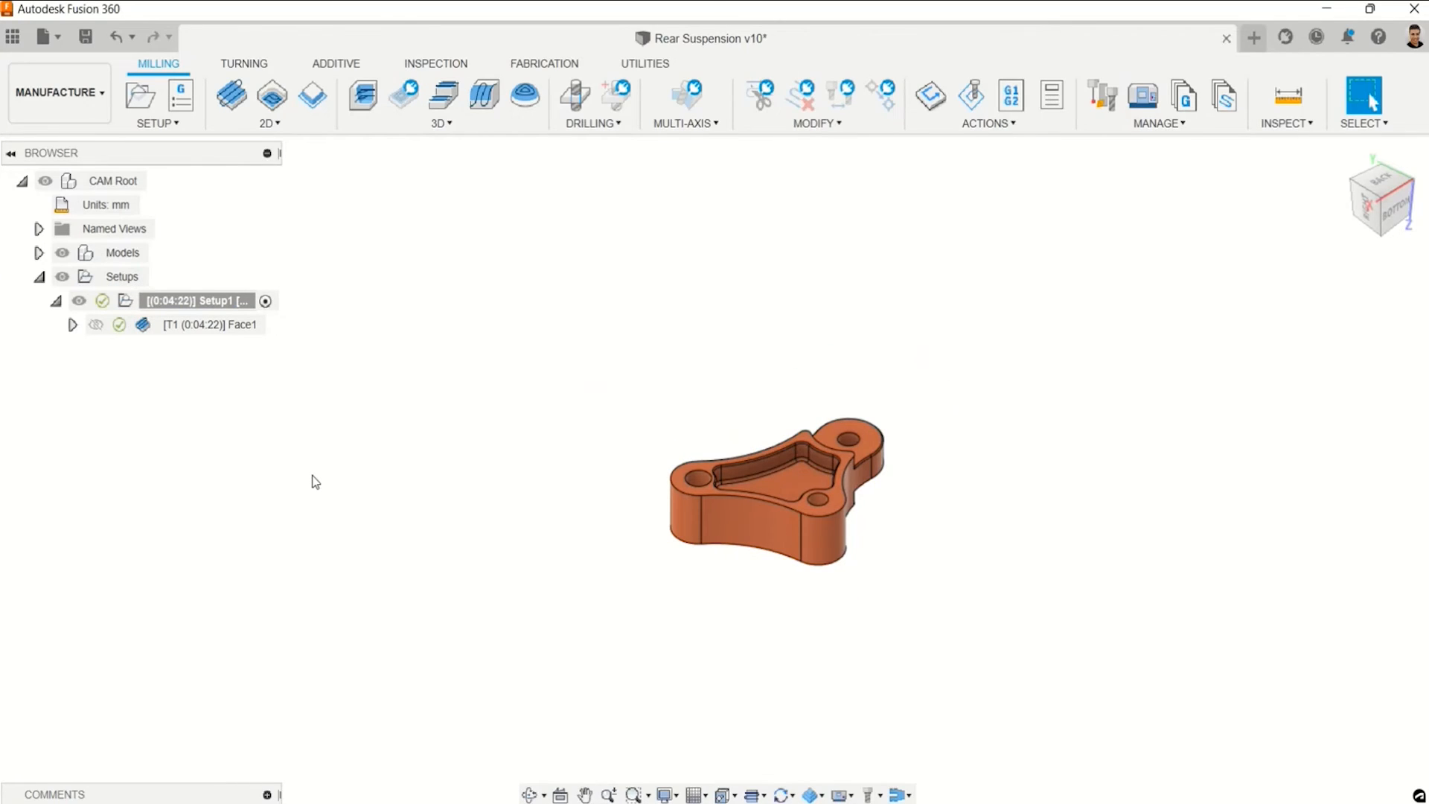
# Create a 3D Adaptive Clearing operation with the 5 mm flat end mill from Tutorial Tools (Metric).
pyautogui.scroll(4, 849, 458)
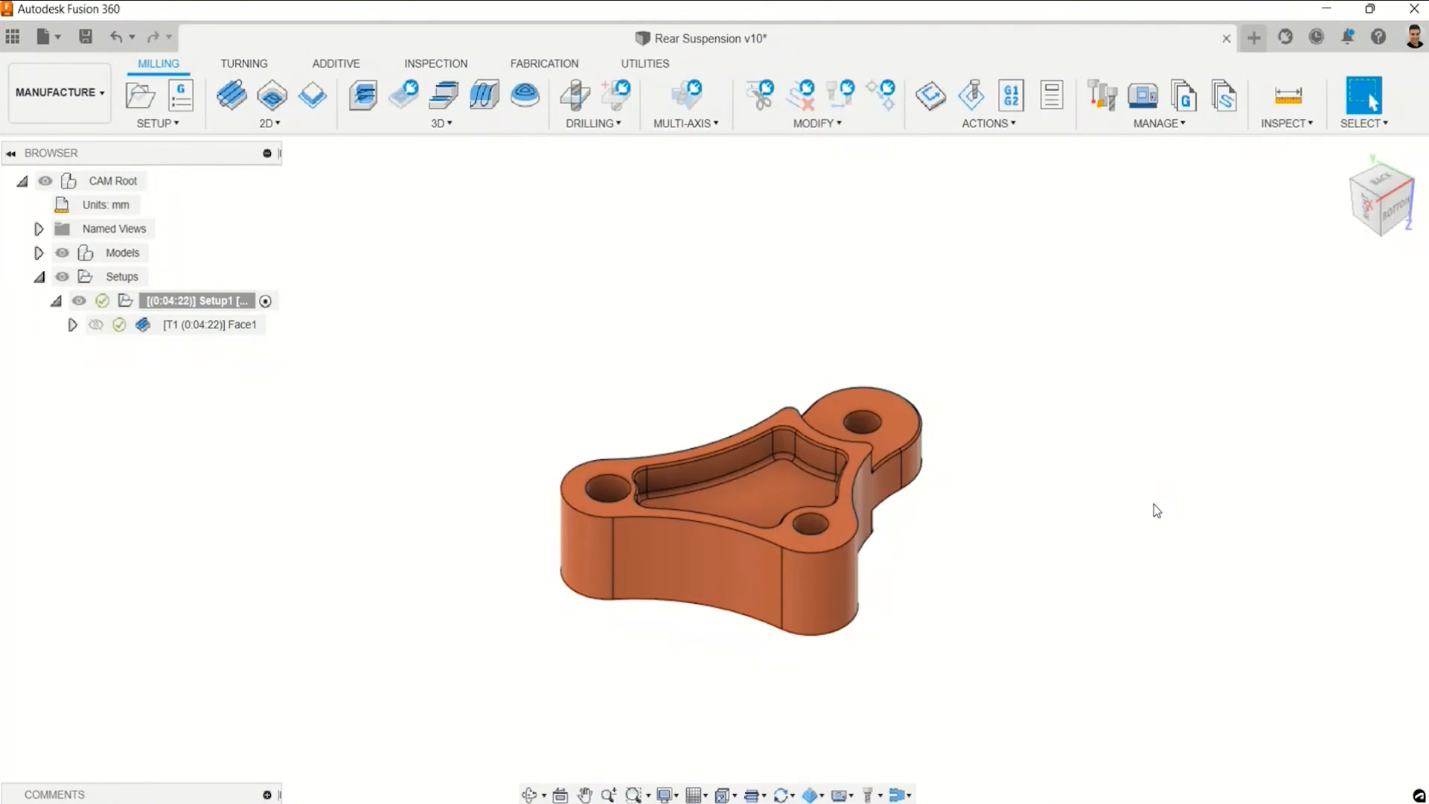
pyautogui.scroll(3, 980, 407)
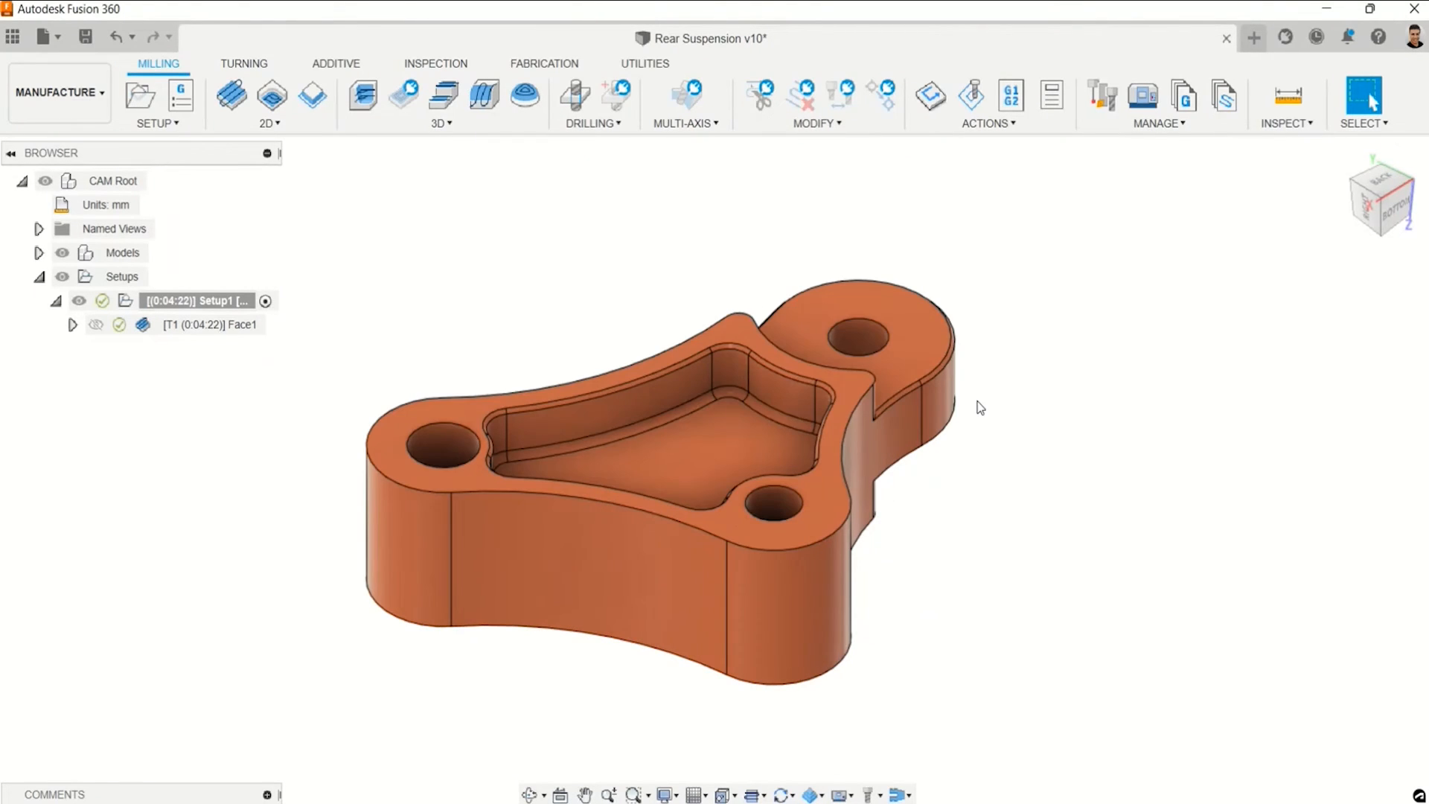
pyautogui.click(460, 127)
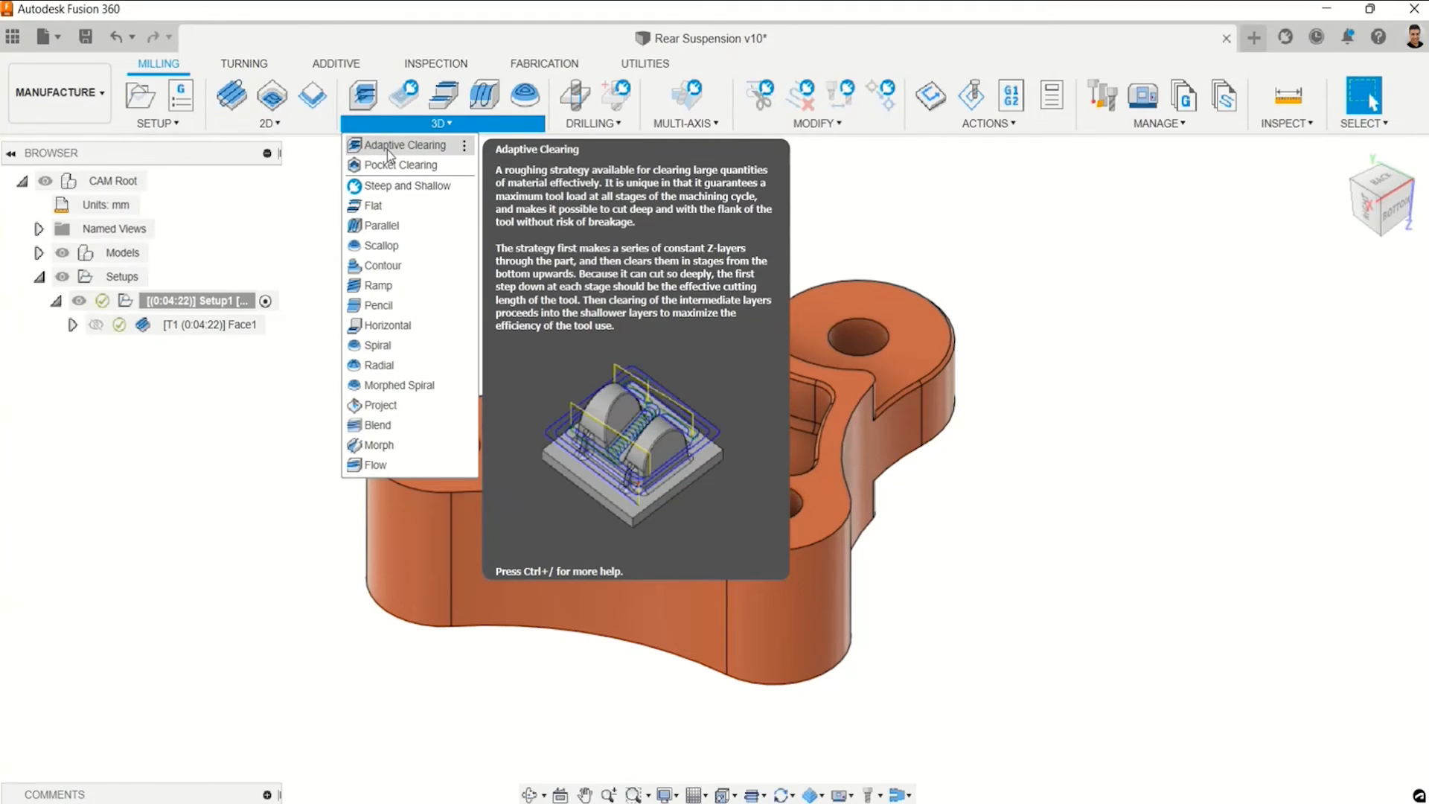
pyautogui.click(387, 149)
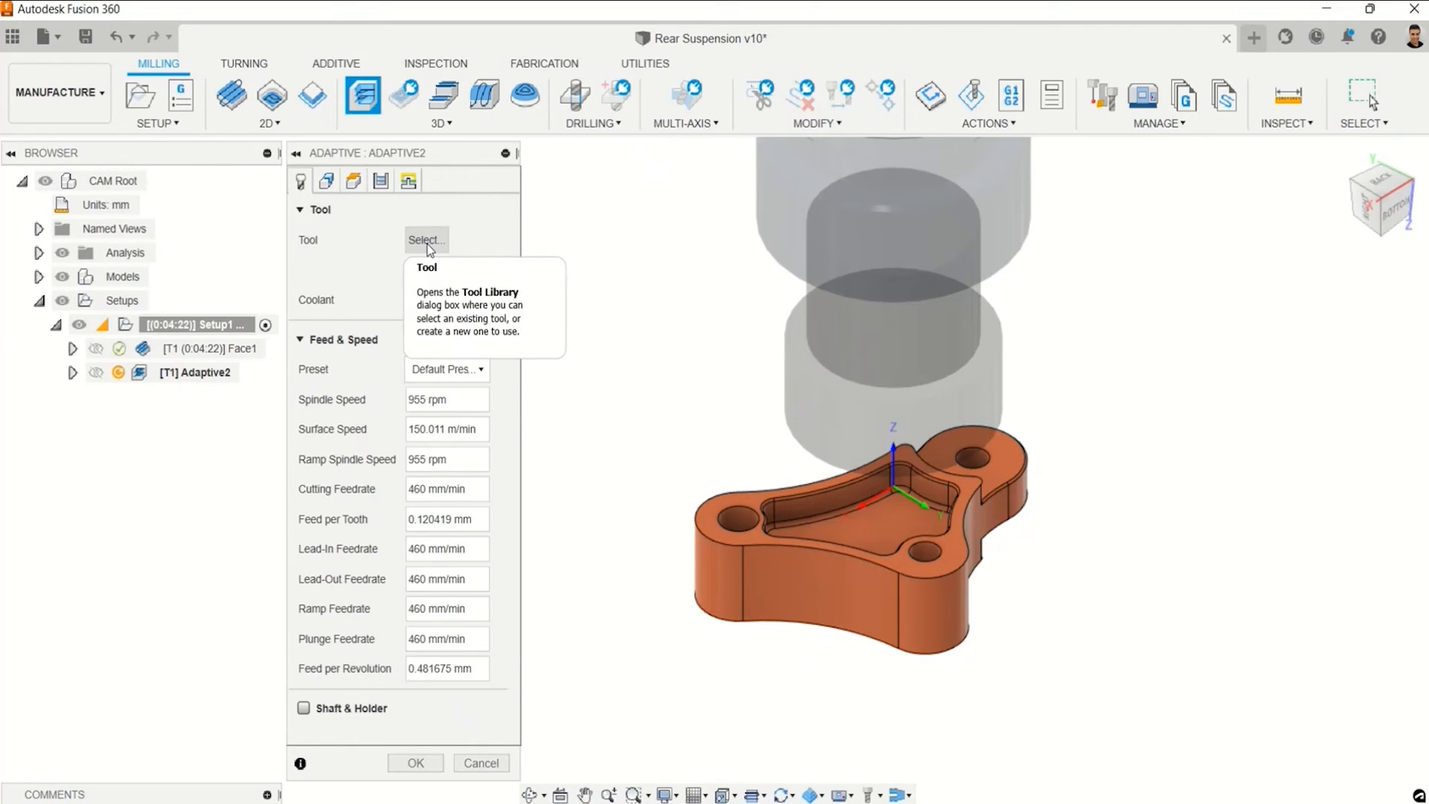
pyautogui.click(427, 240)
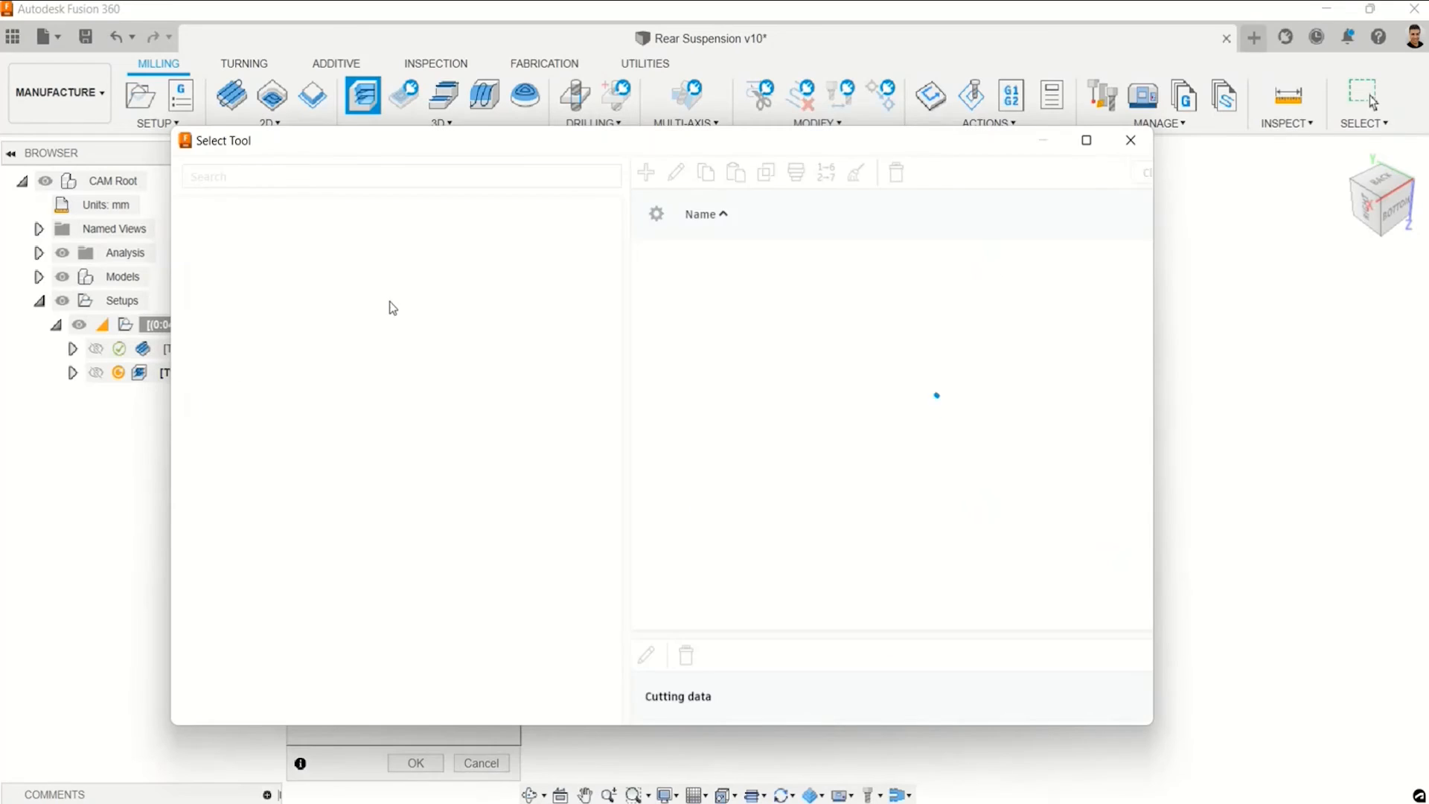
pyautogui.scroll(-3, 274, 637)
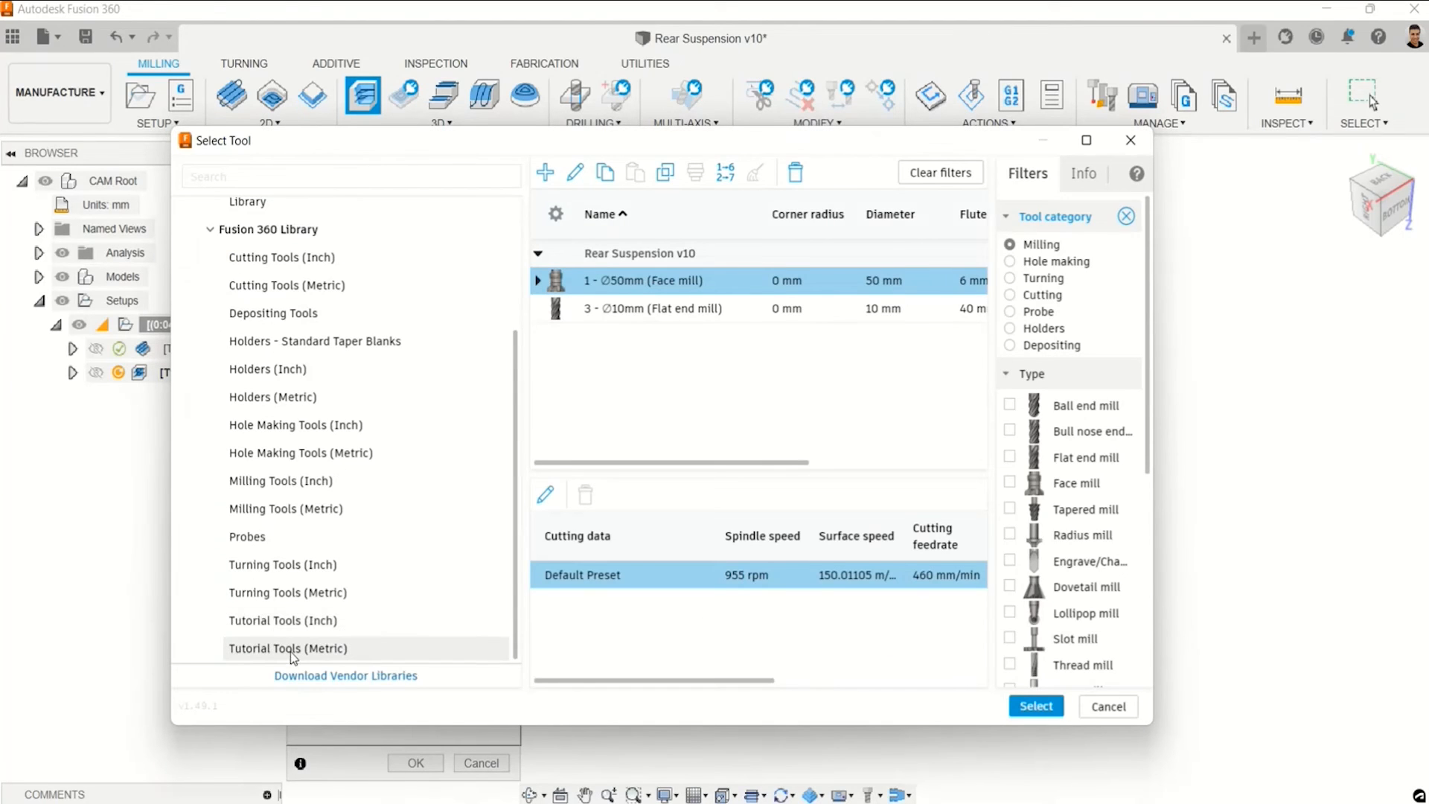
pyautogui.click(298, 649)
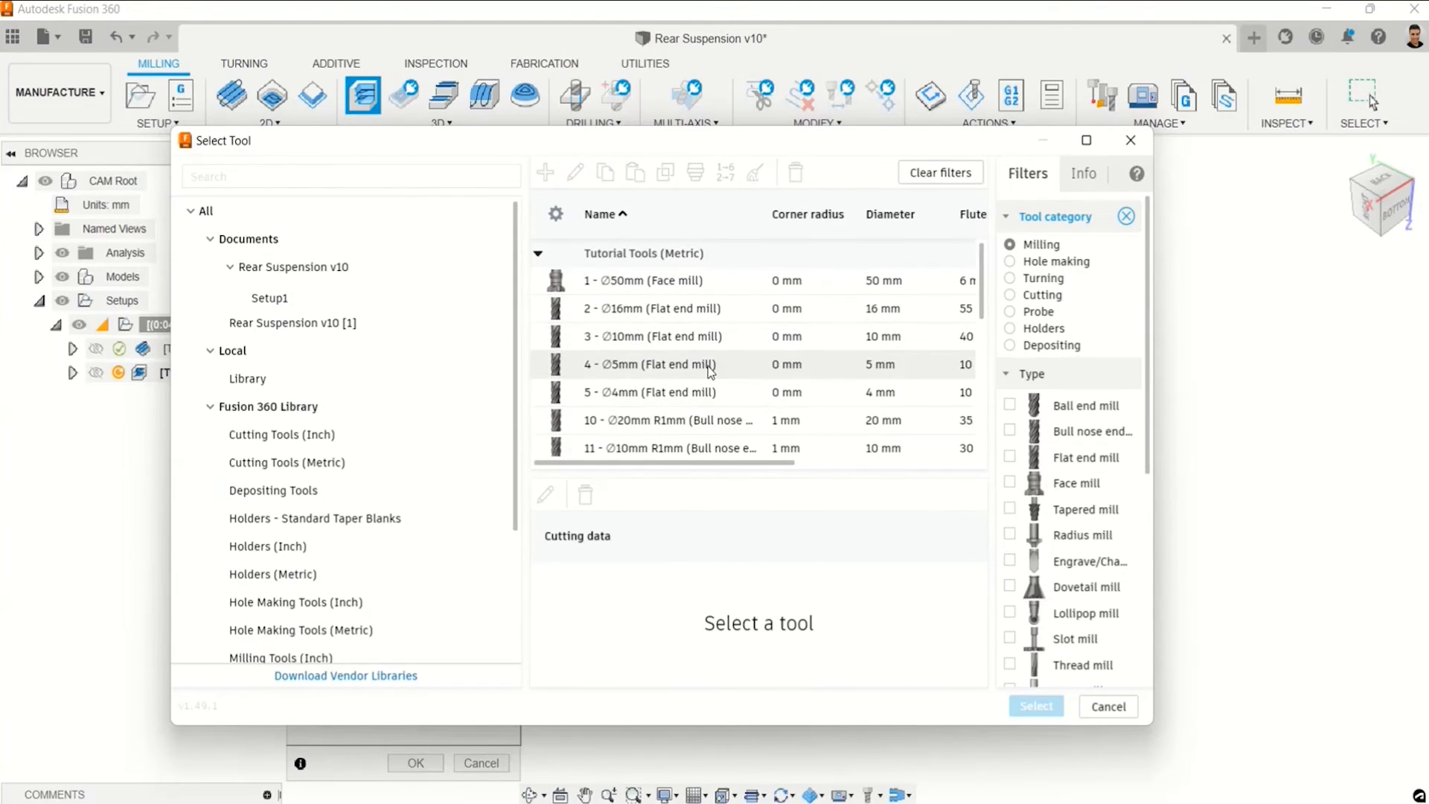
pyautogui.click(637, 363)
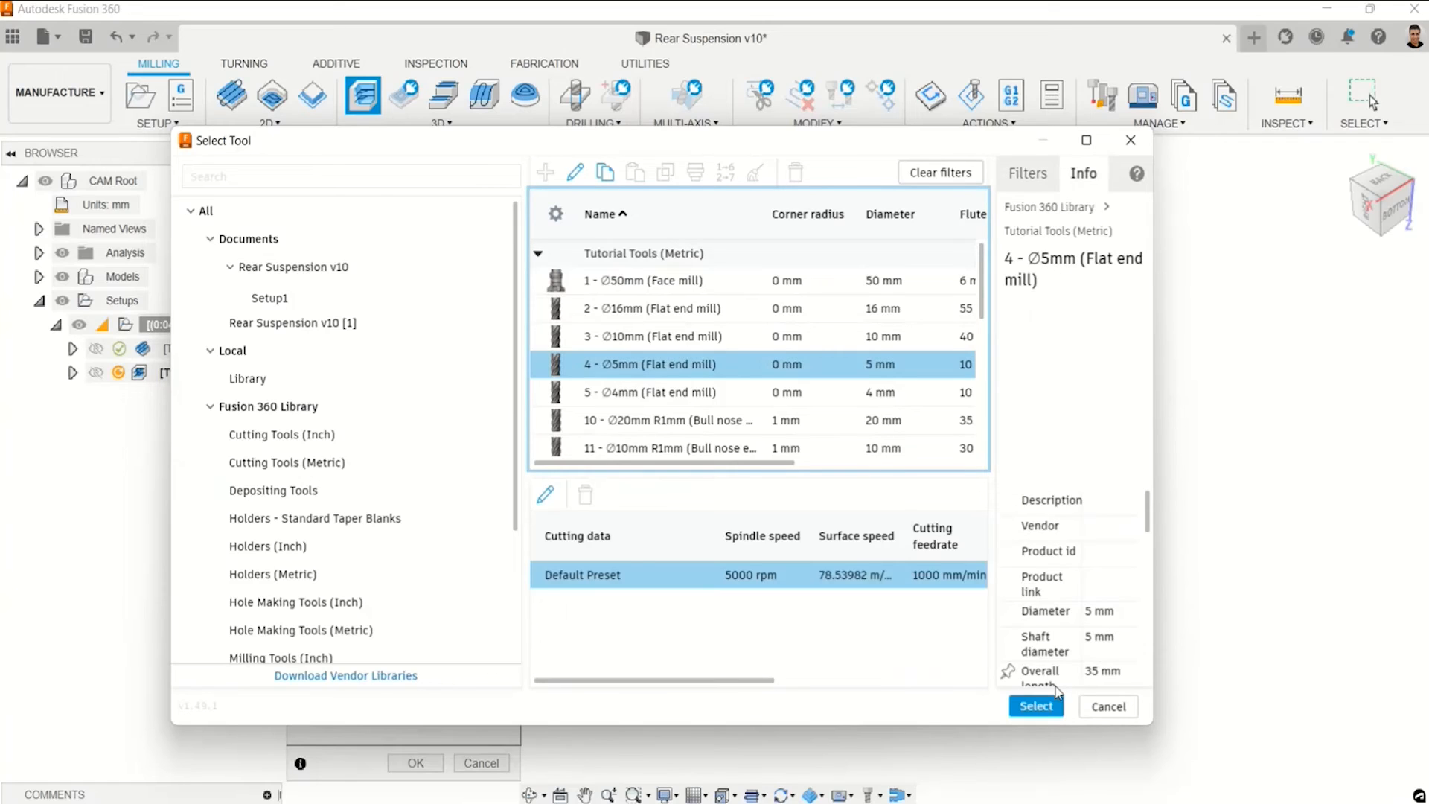
pyautogui.click(1046, 712)
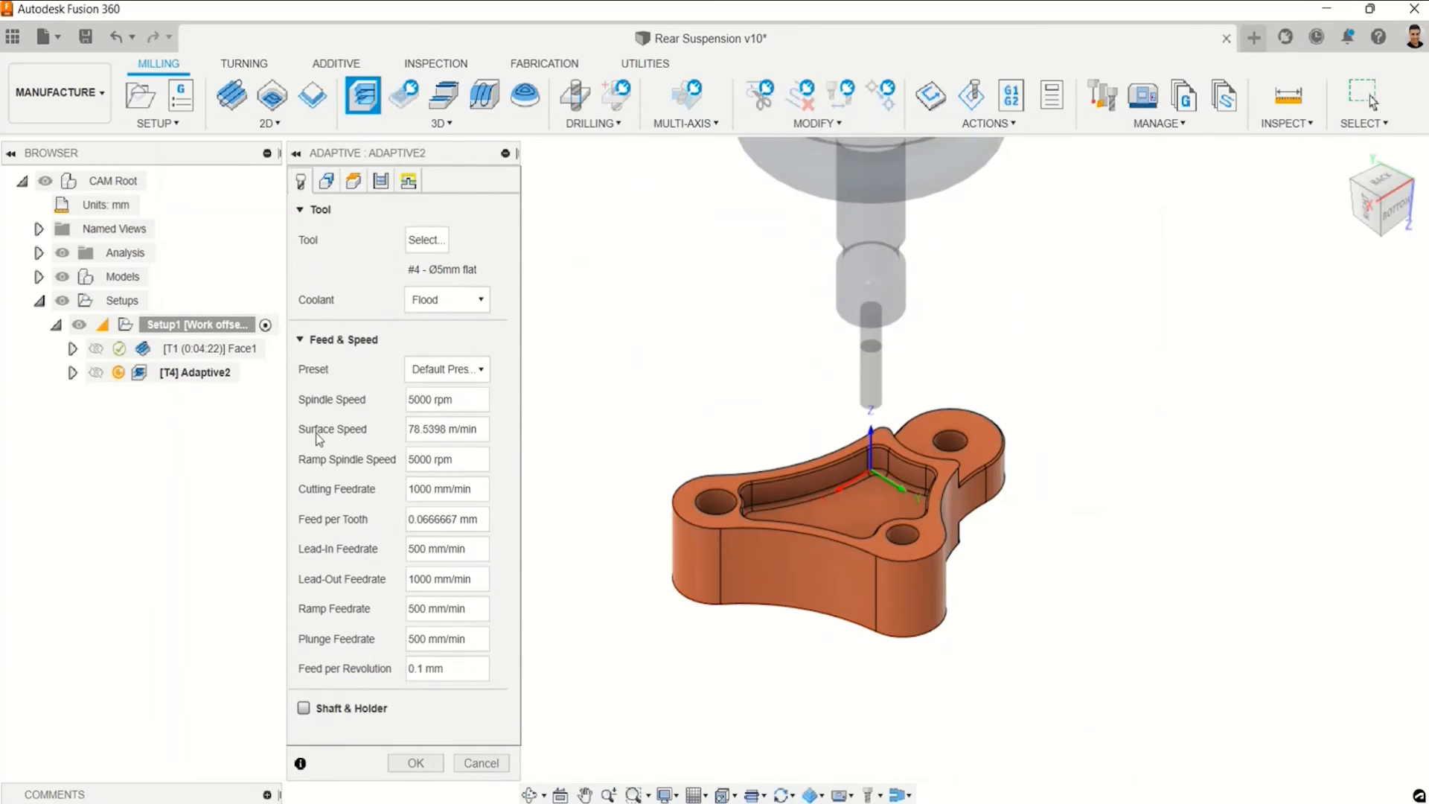
# Review the adaptive clearing's machining boundary, stock contours, rest machining settings and height planes.
pyautogui.click(337, 180)
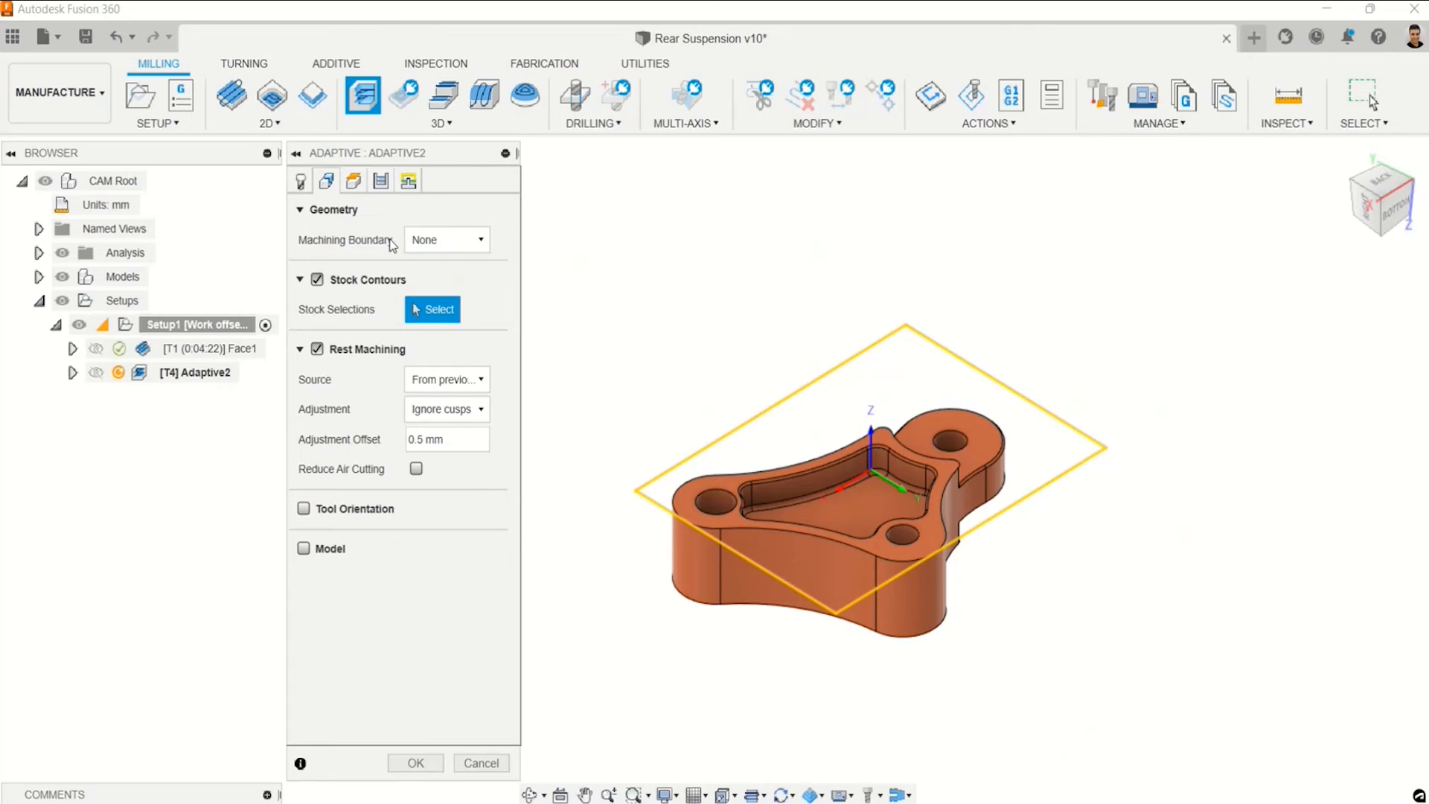
pyautogui.scroll(2, 850, 519)
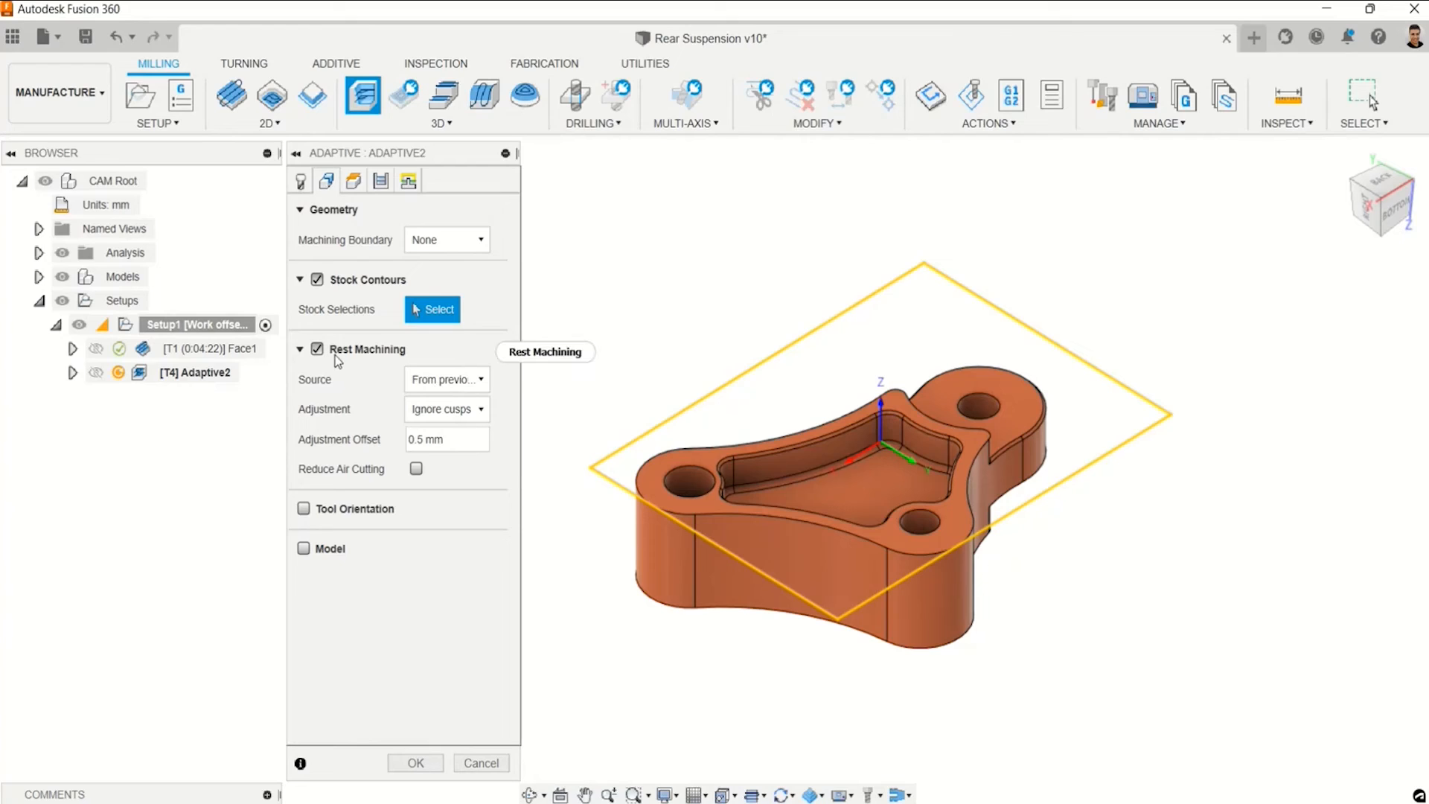
pyautogui.moveTo(337, 361)
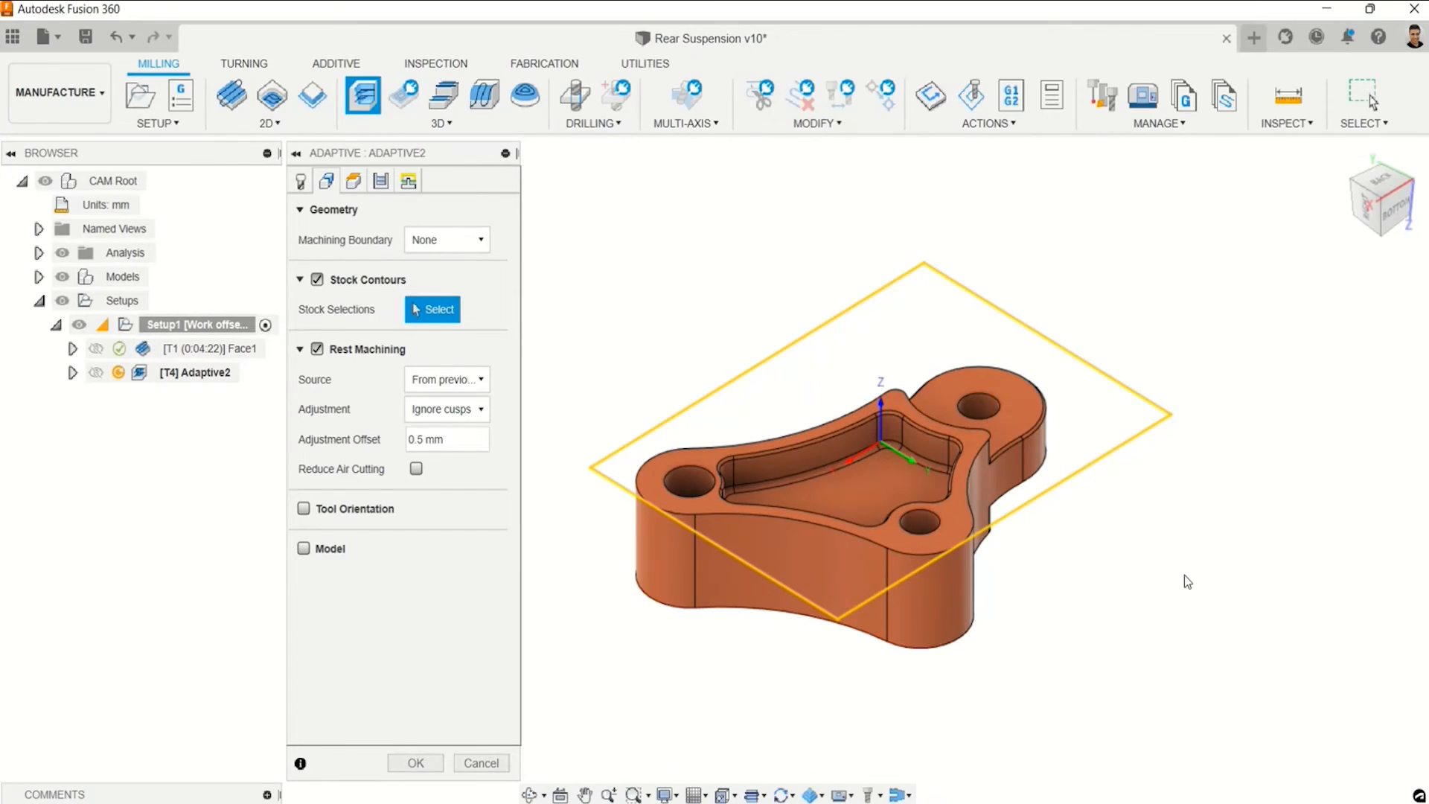
pyautogui.moveTo(1146, 642); pyautogui.dragTo(1132, 581, button='middle')
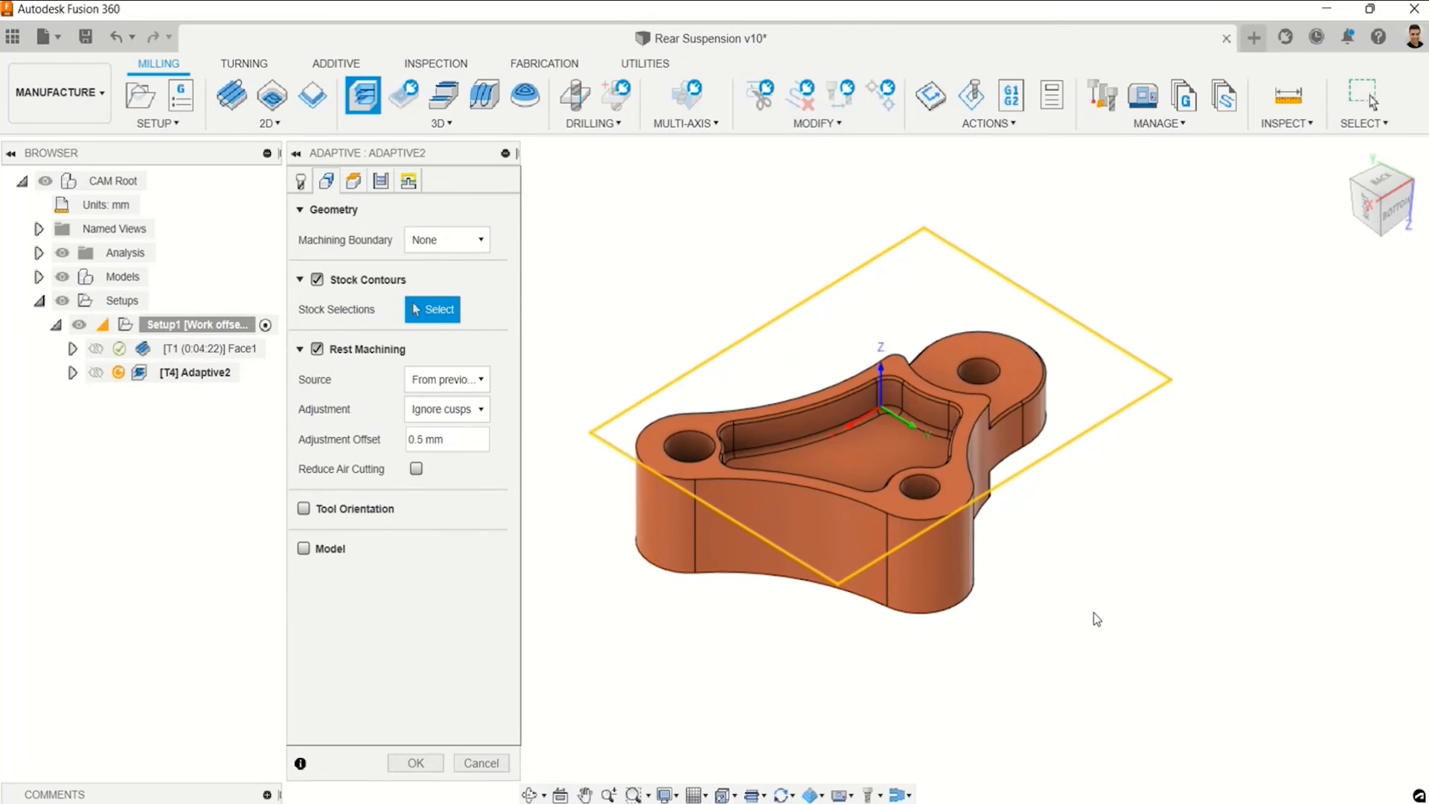
pyautogui.click(356, 180)
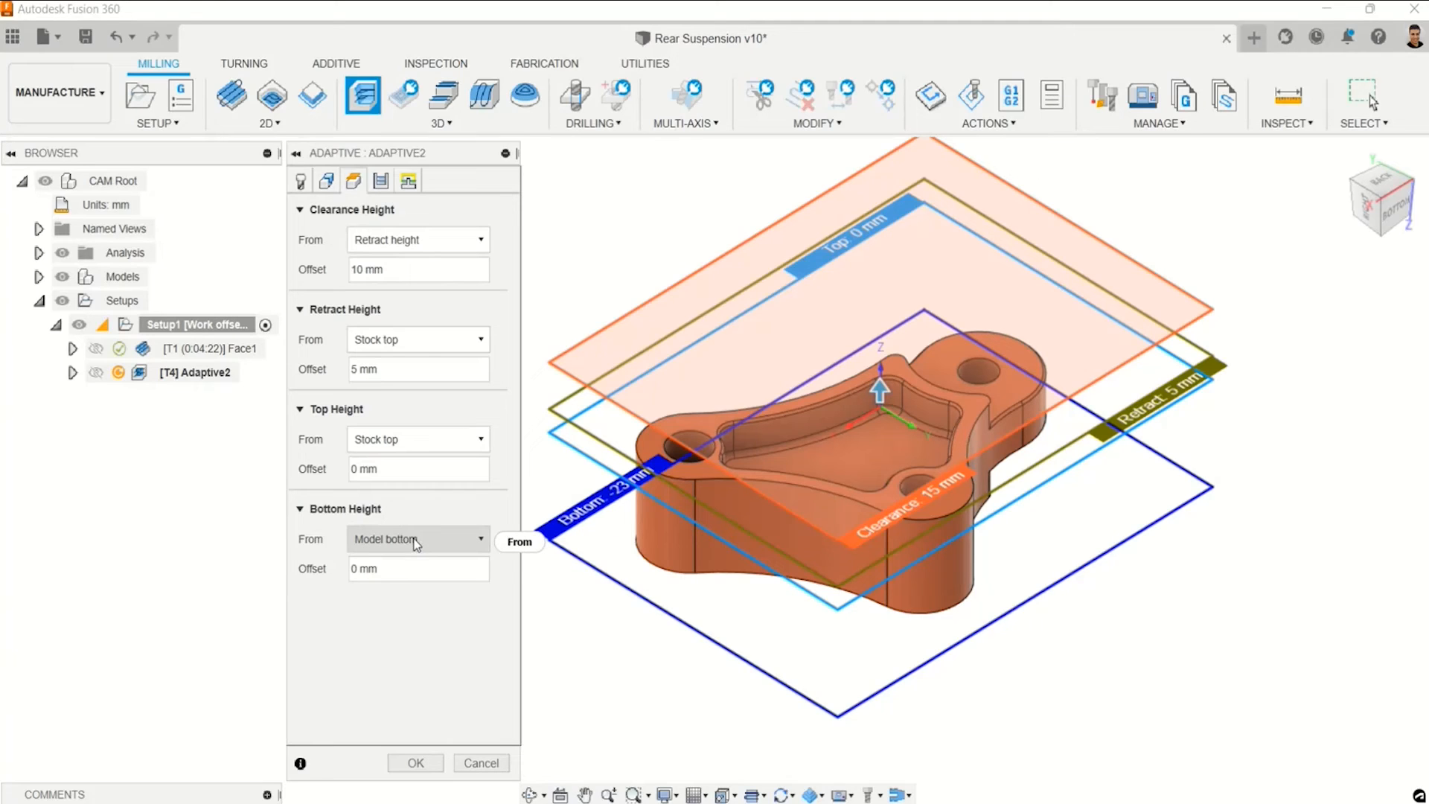
# Offset the adaptive clearing's bottom height -2 mm from the model bottom.
pyautogui.click(1393, 210)
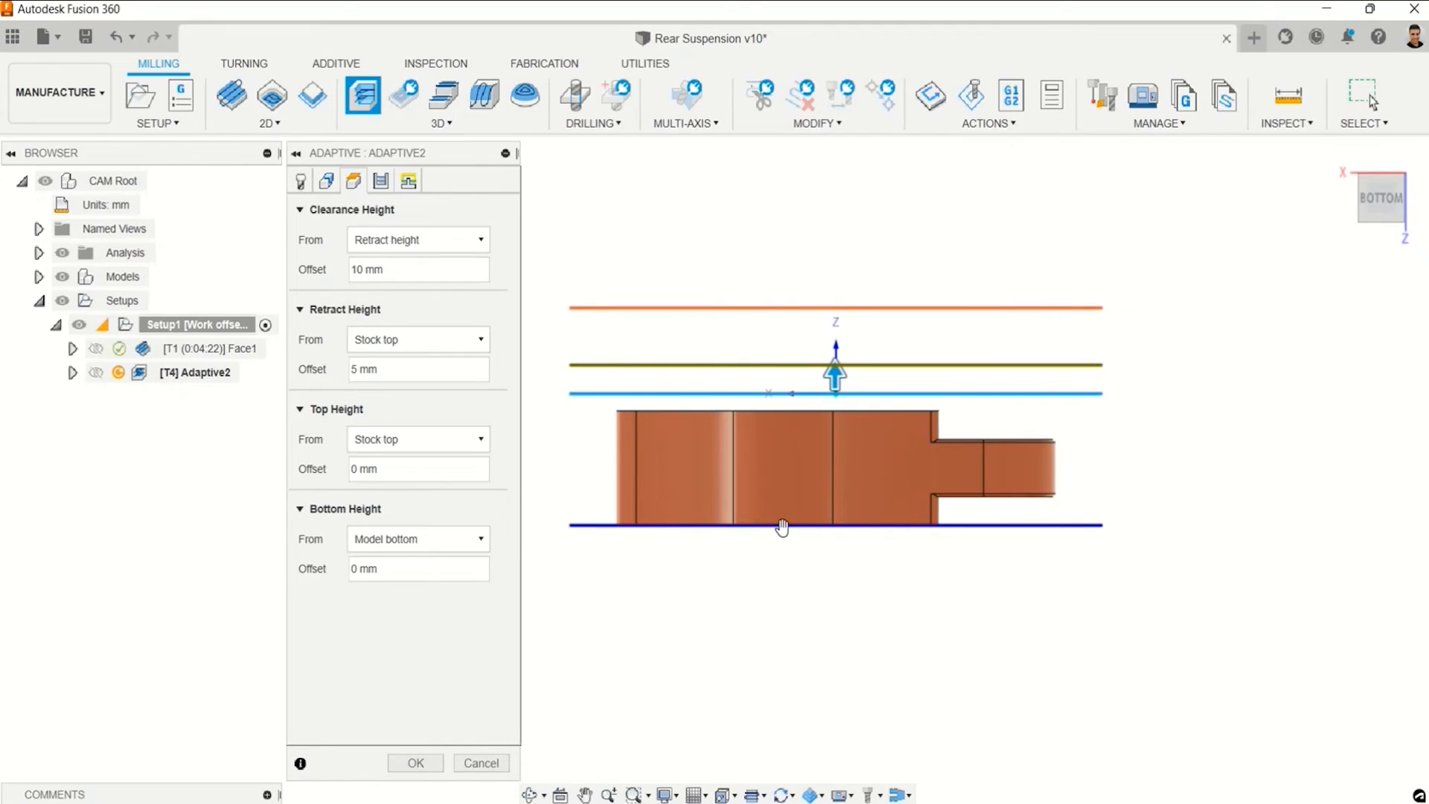
pyautogui.click(436, 569)
pyautogui.write('-2')
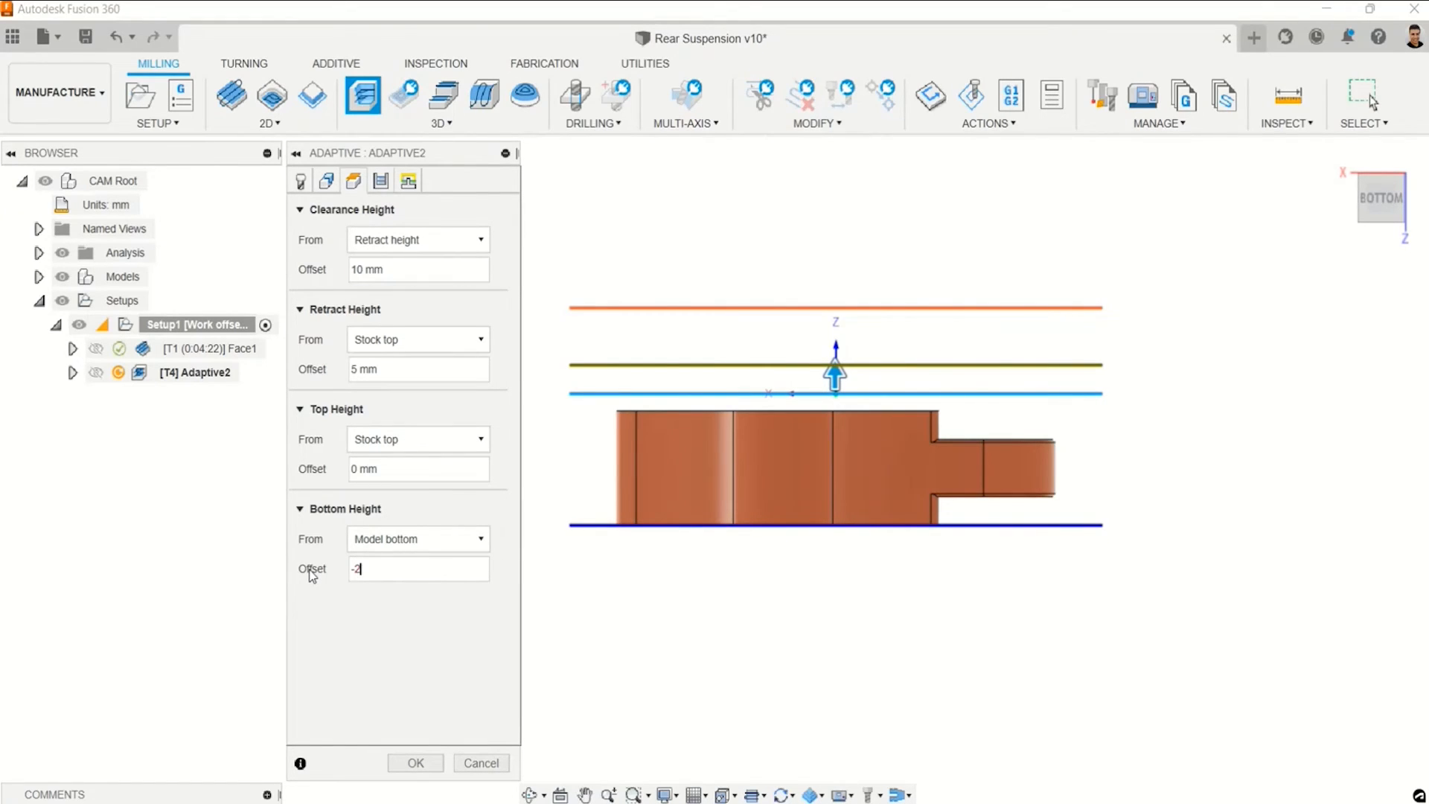
pyautogui.press('Tab')
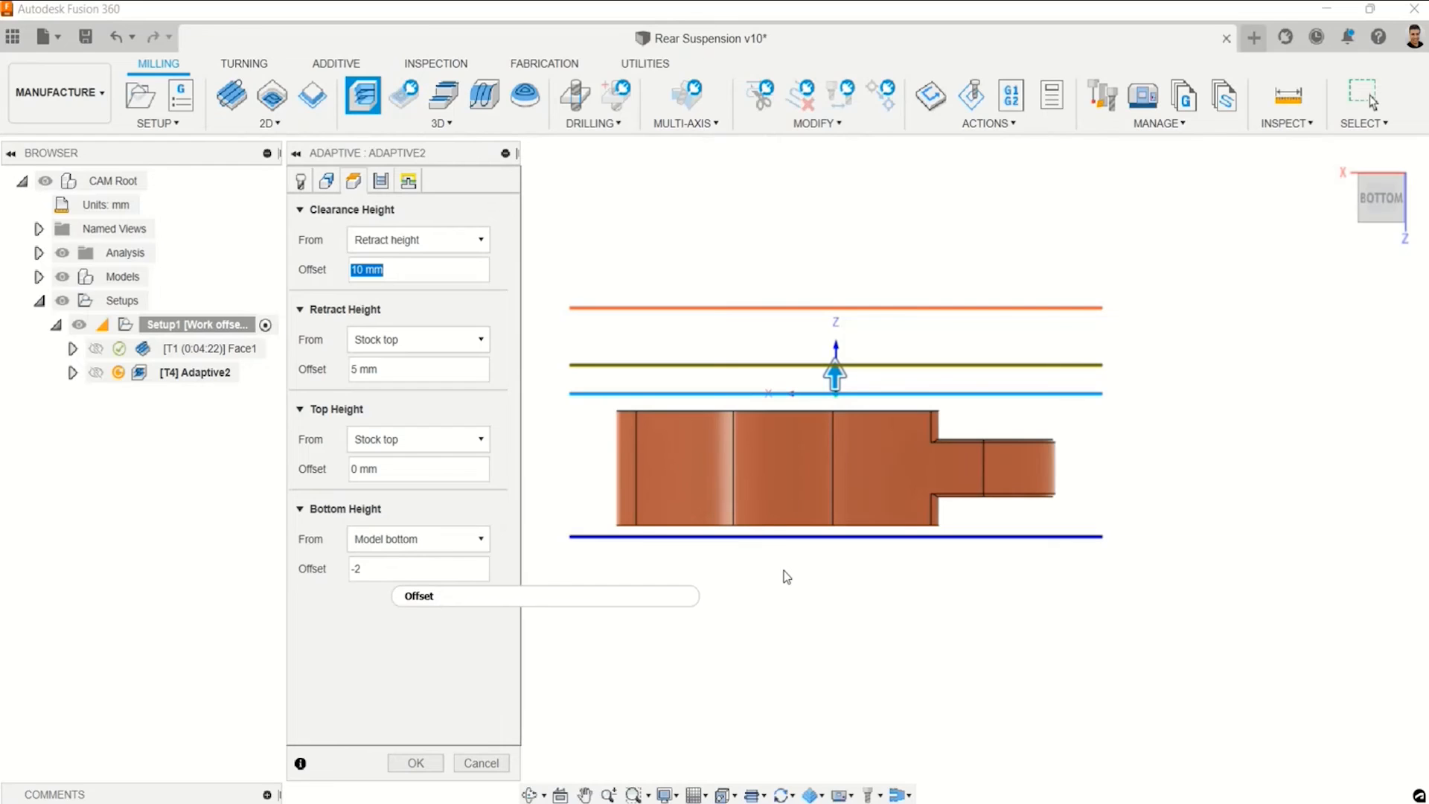
pyautogui.click(1360, 177)
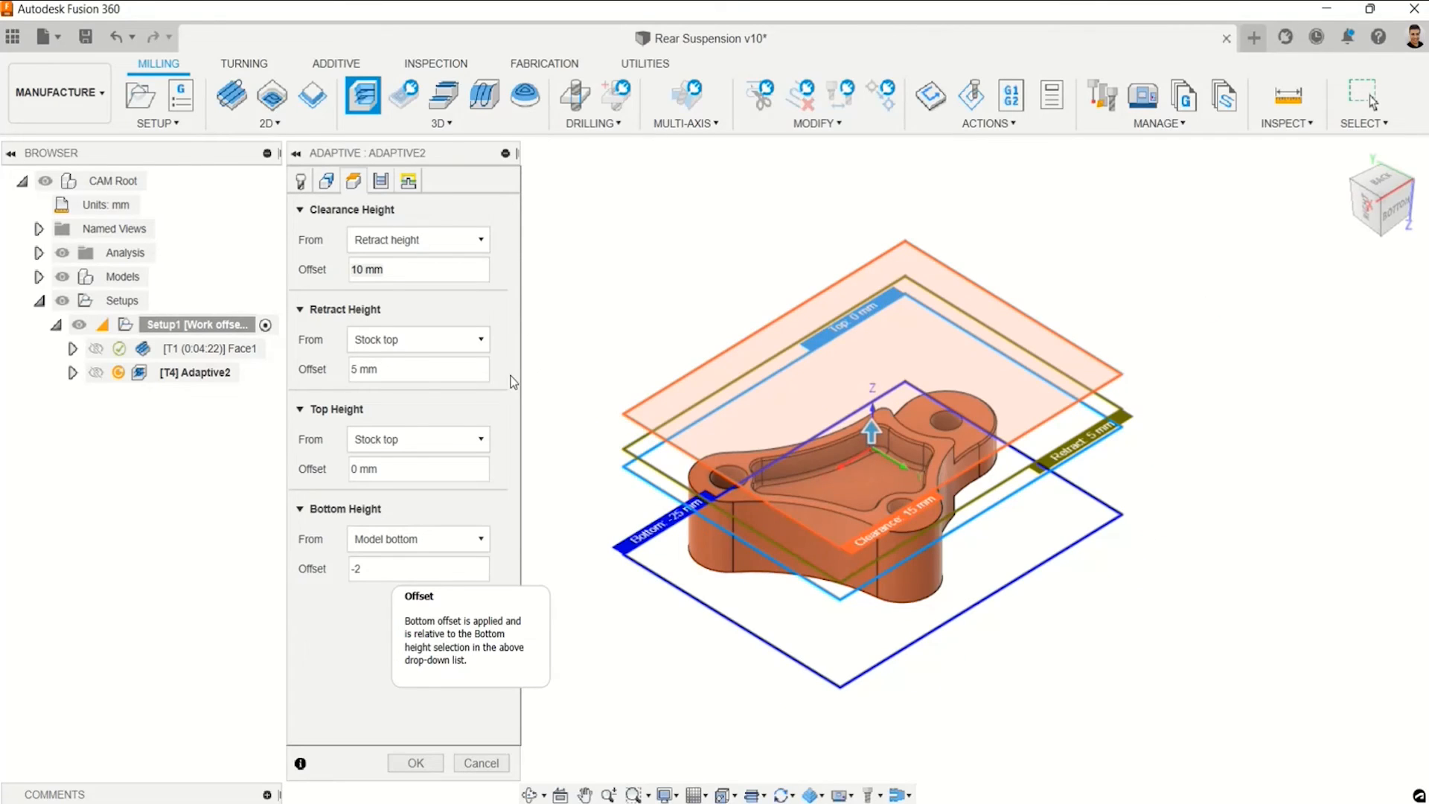
# Review the adaptive clearing's pass settings, including tolerance, optimal load, stepdowns and stock to leave.
pyautogui.click(381, 181)
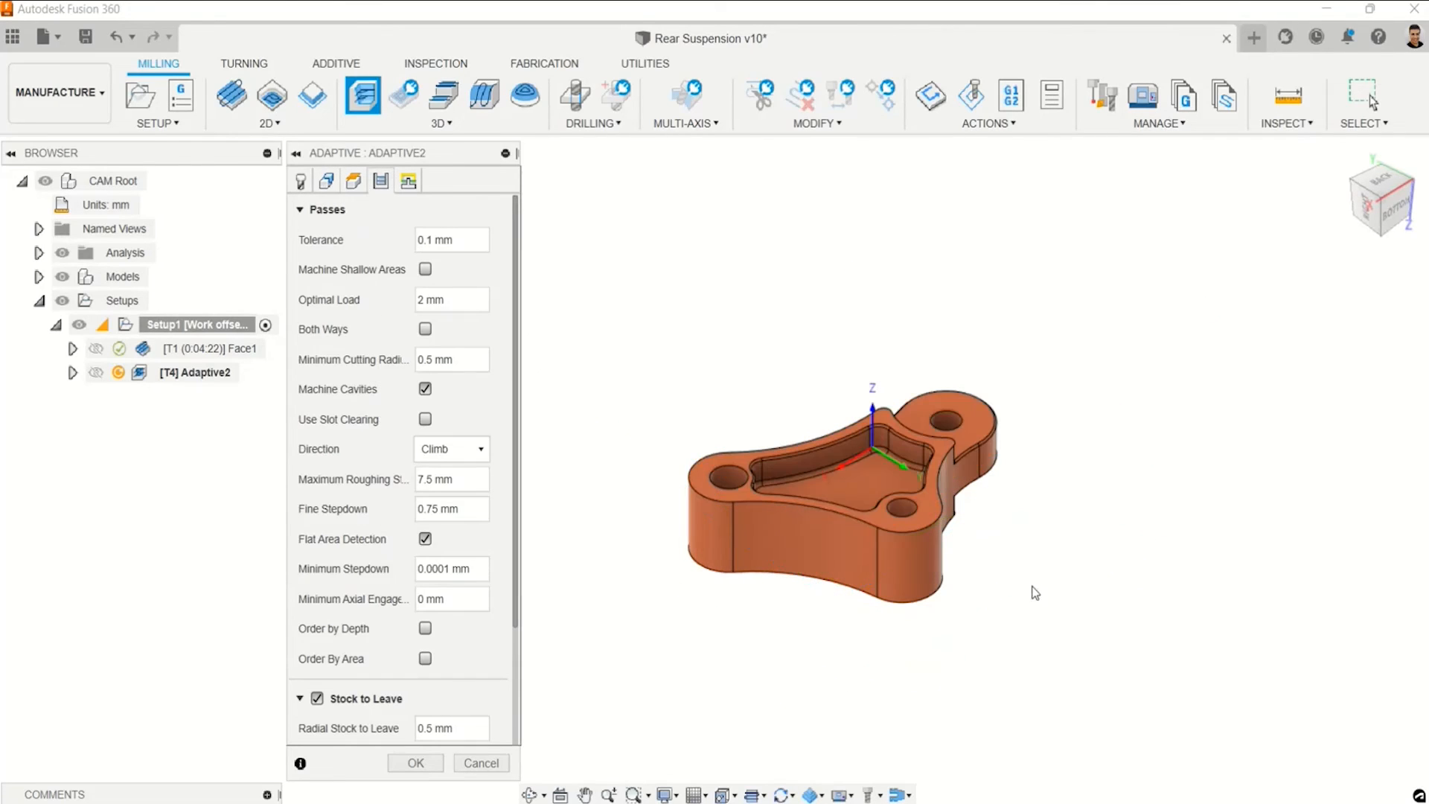
pyautogui.scroll(-5, 497, 493)
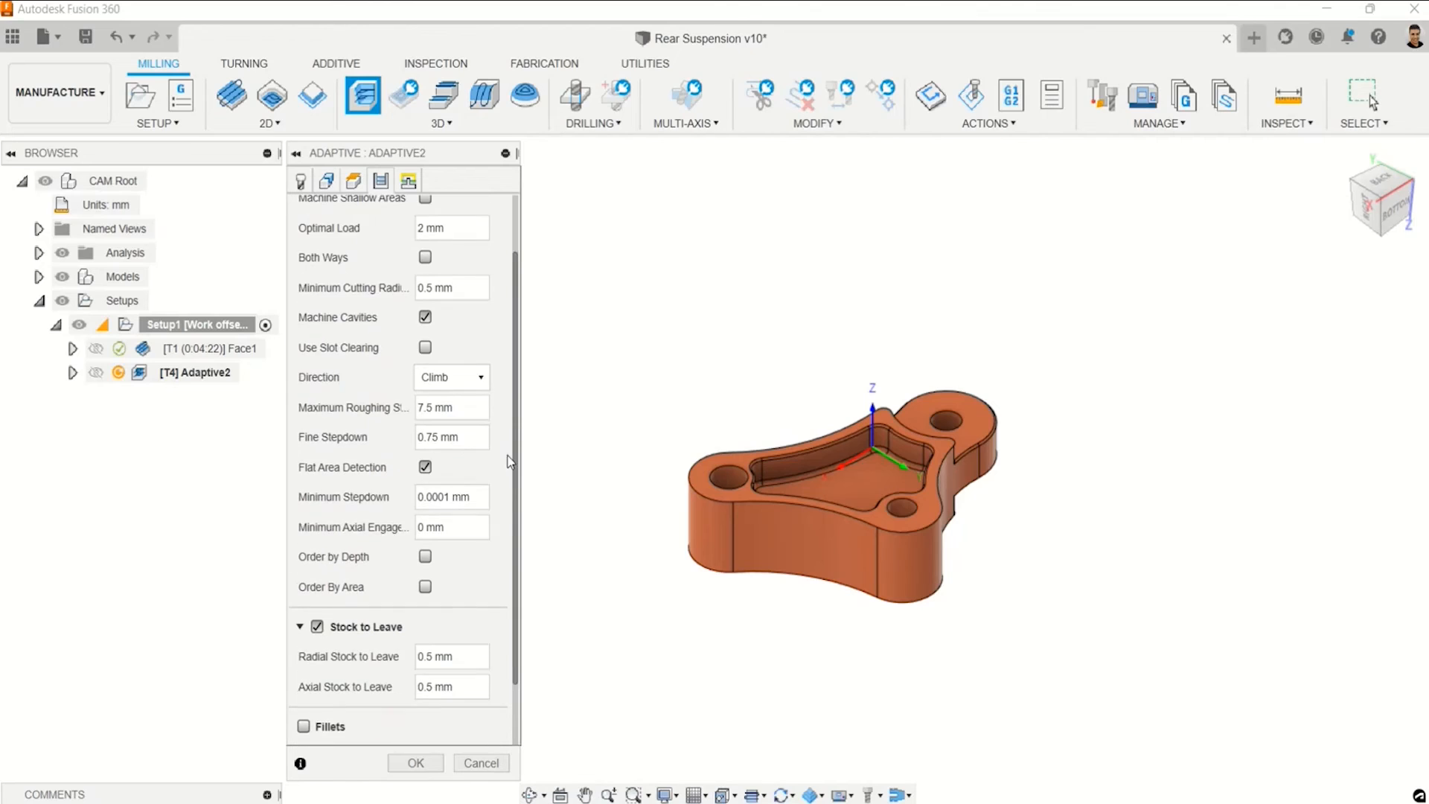
pyautogui.scroll(5, 497, 493)
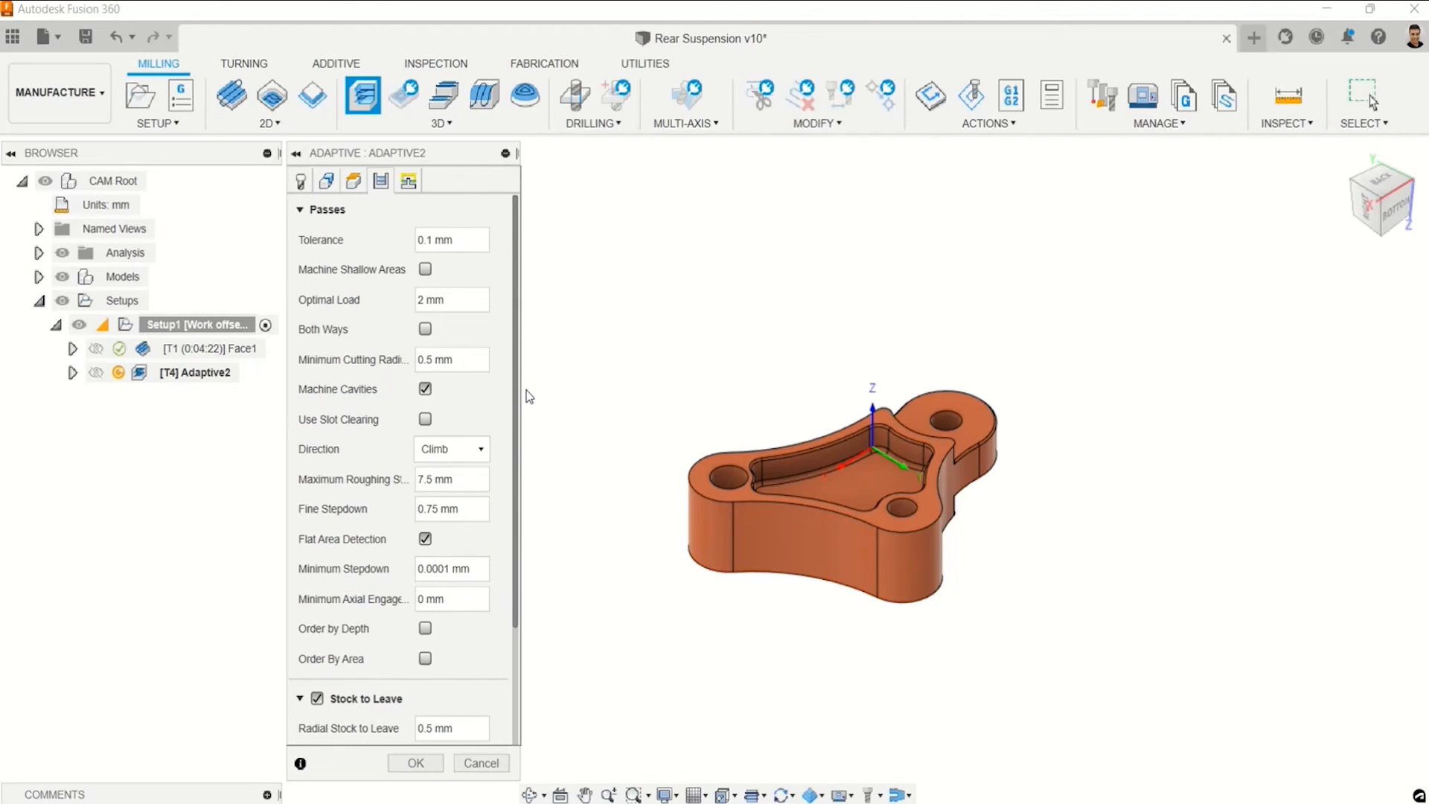
pyautogui.scroll(-2, 526, 423)
pyautogui.scroll(2, 530, 422)
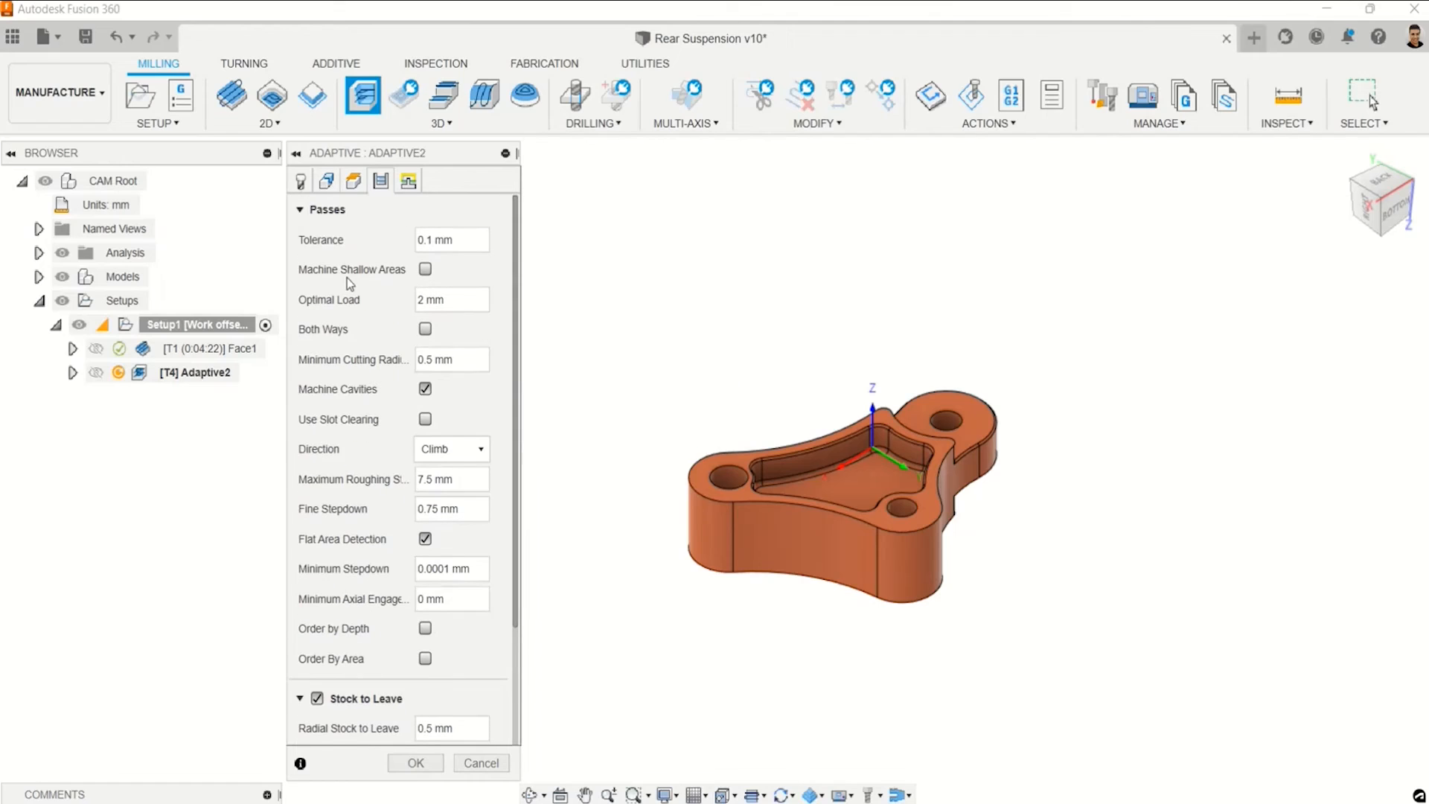
pyautogui.click(439, 300)
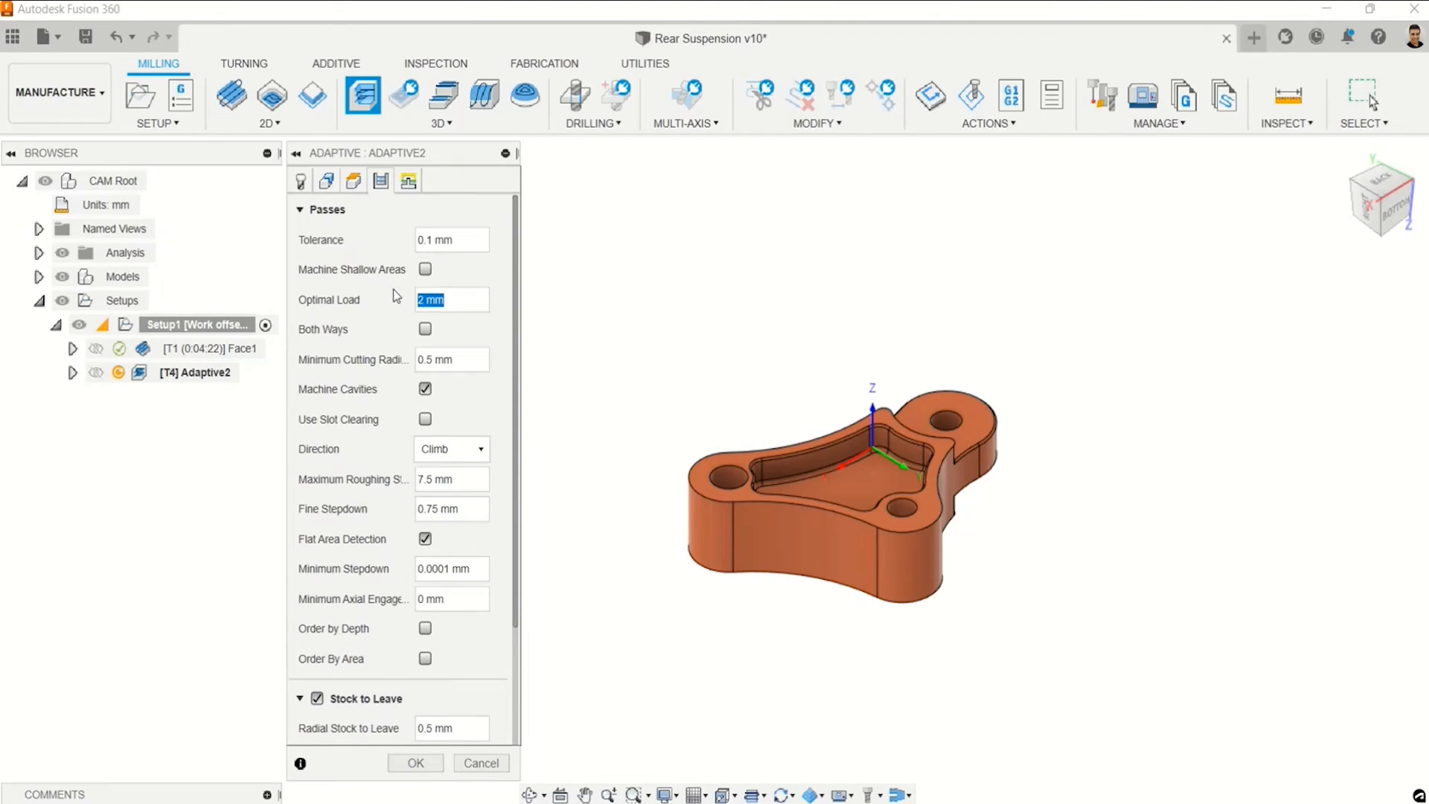
pyautogui.click(462, 298)
pyautogui.moveTo(462, 299)
pyautogui.scroll(-2, 462, 358)
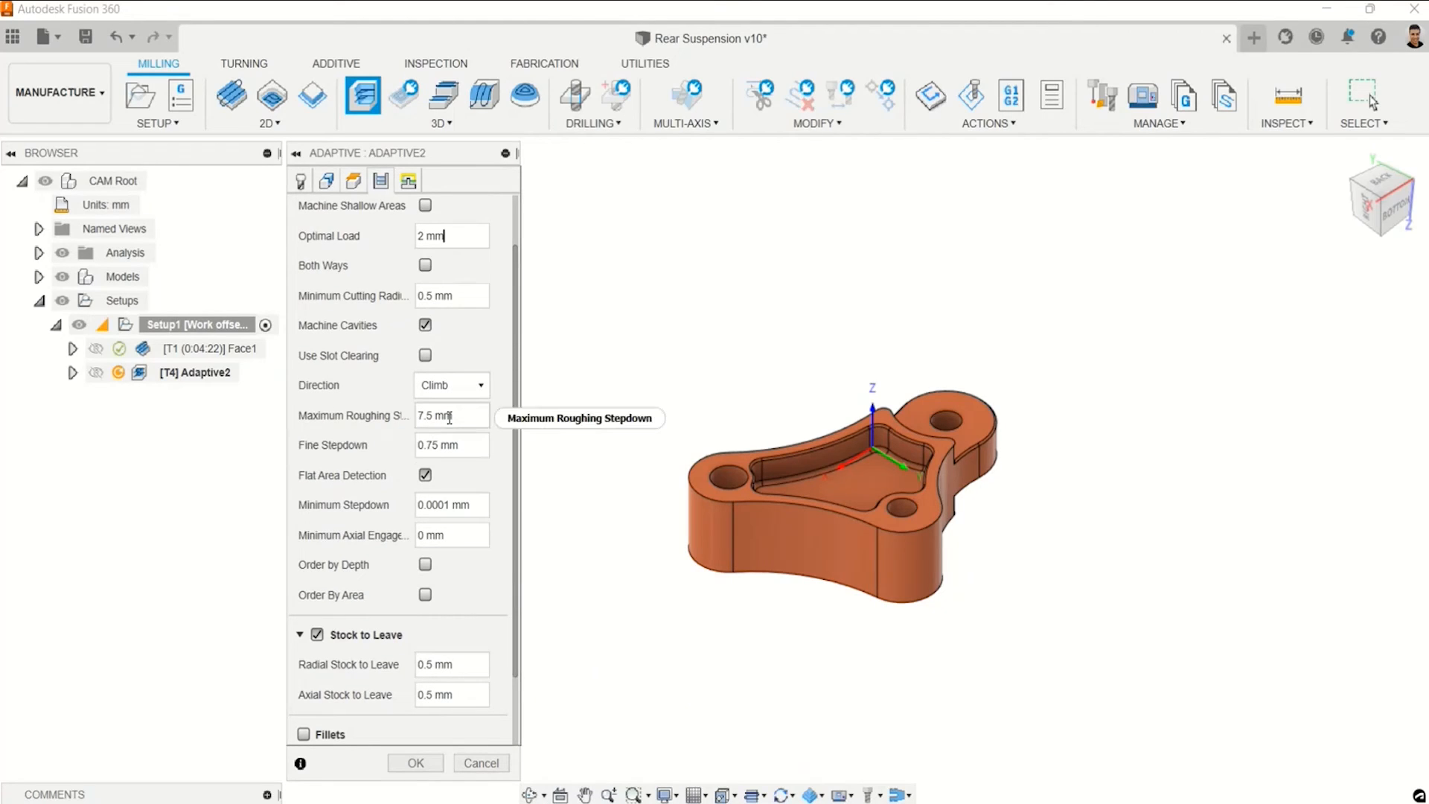
# Set the adaptive clearing's maximum roughing stepdown to 8 mm.
pyautogui.click(448, 416)
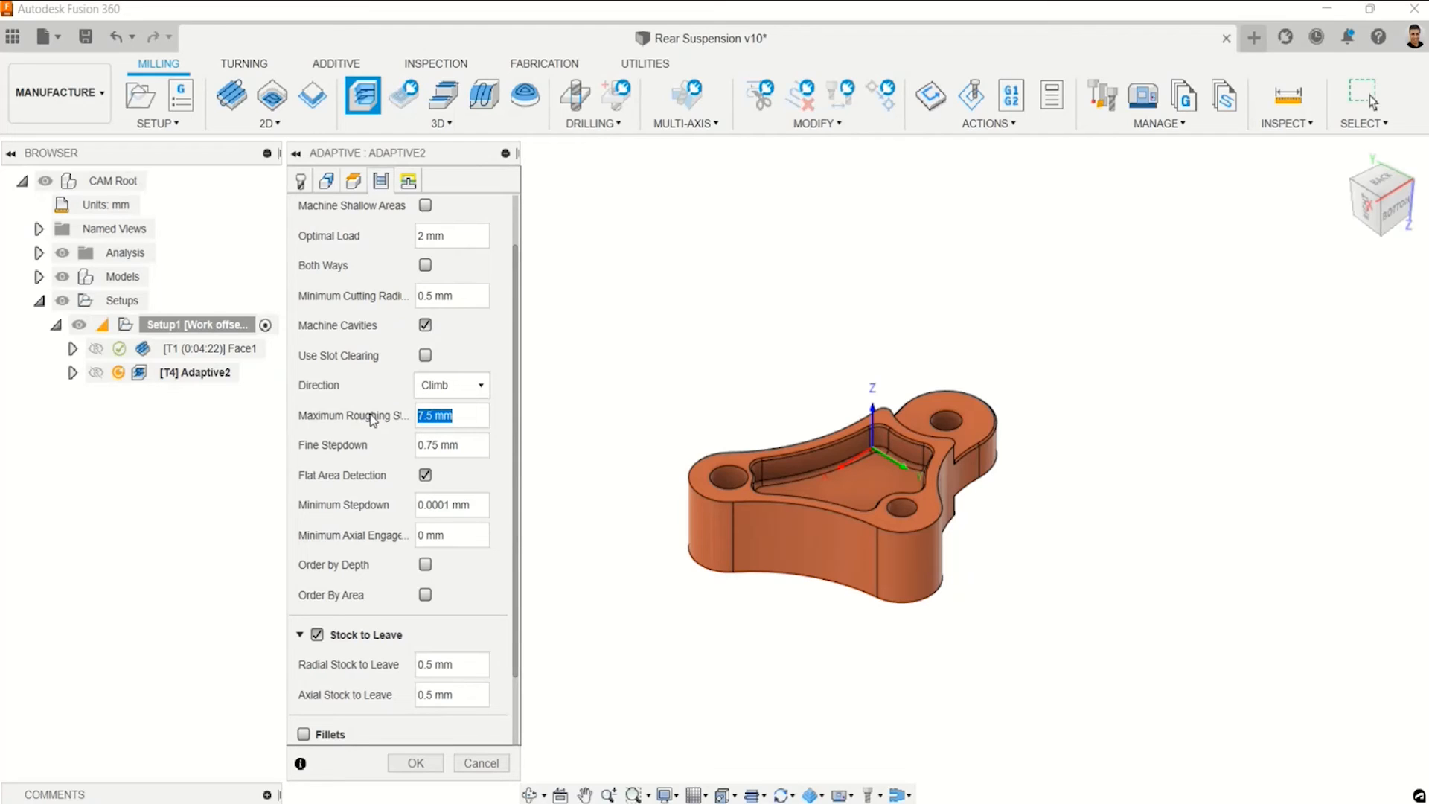
pyautogui.write('8')
pyautogui.press('Tab')
pyautogui.scroll(-1, 373, 419)
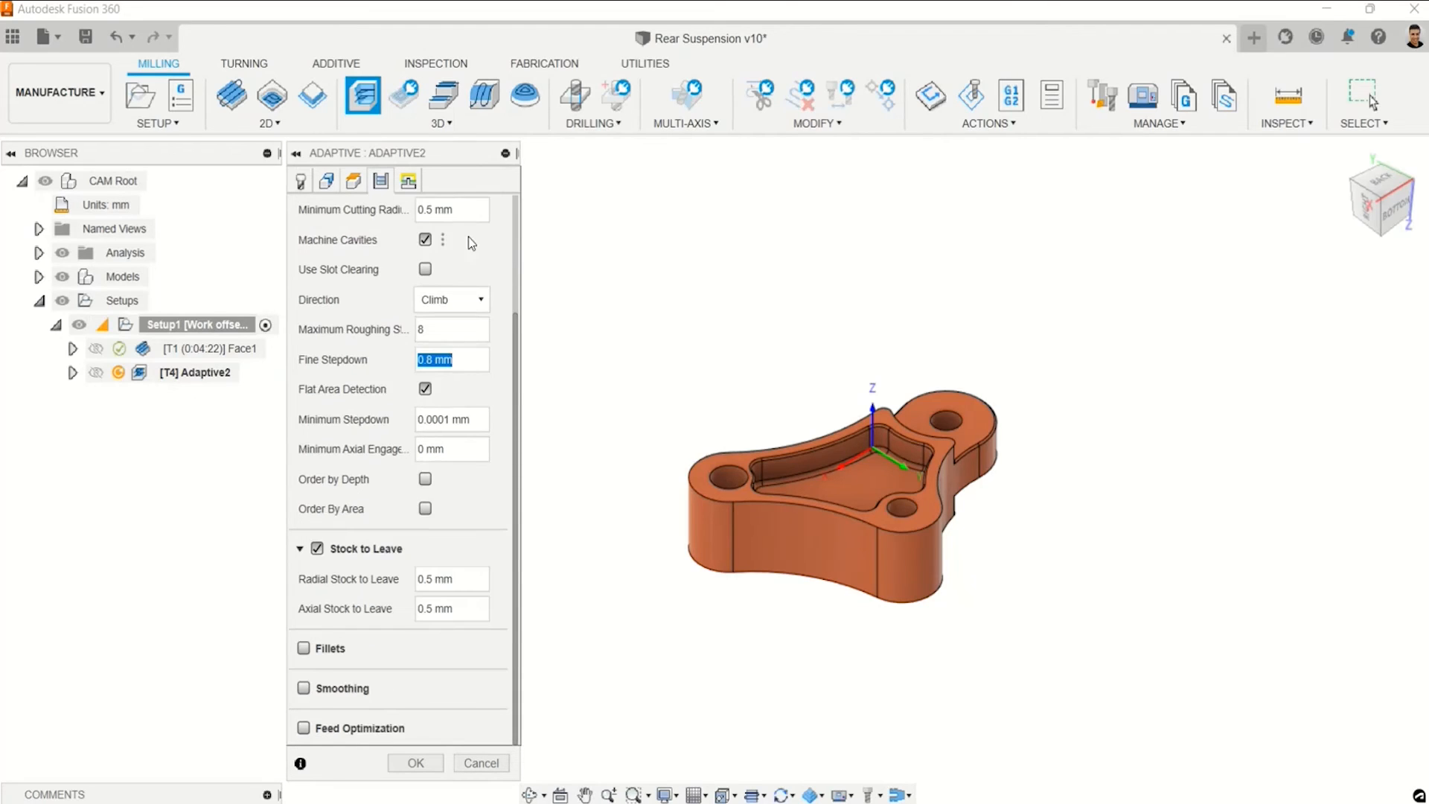
pyautogui.moveTo(519, 402); pyautogui.dragTo(525, 326)
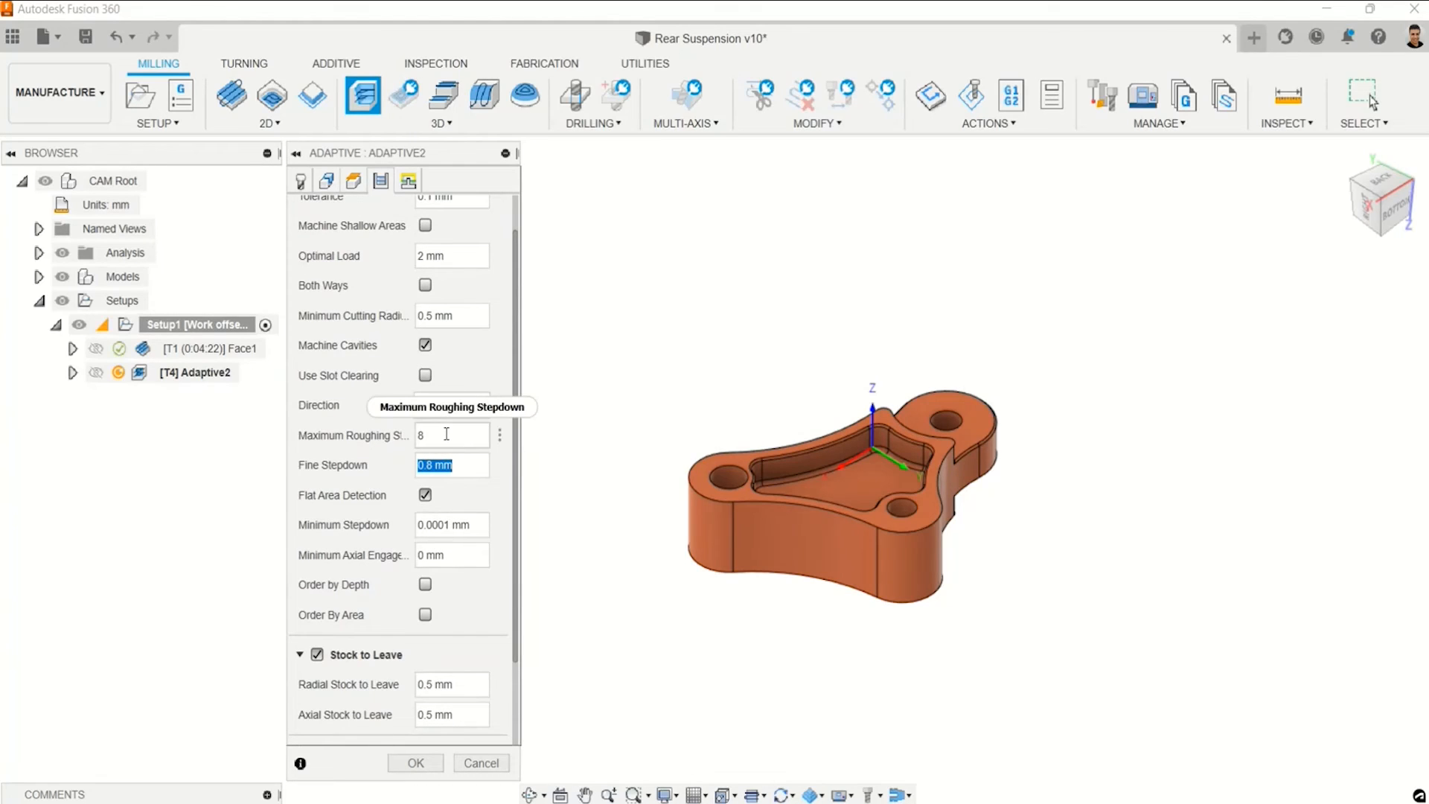
pyautogui.click(446, 434)
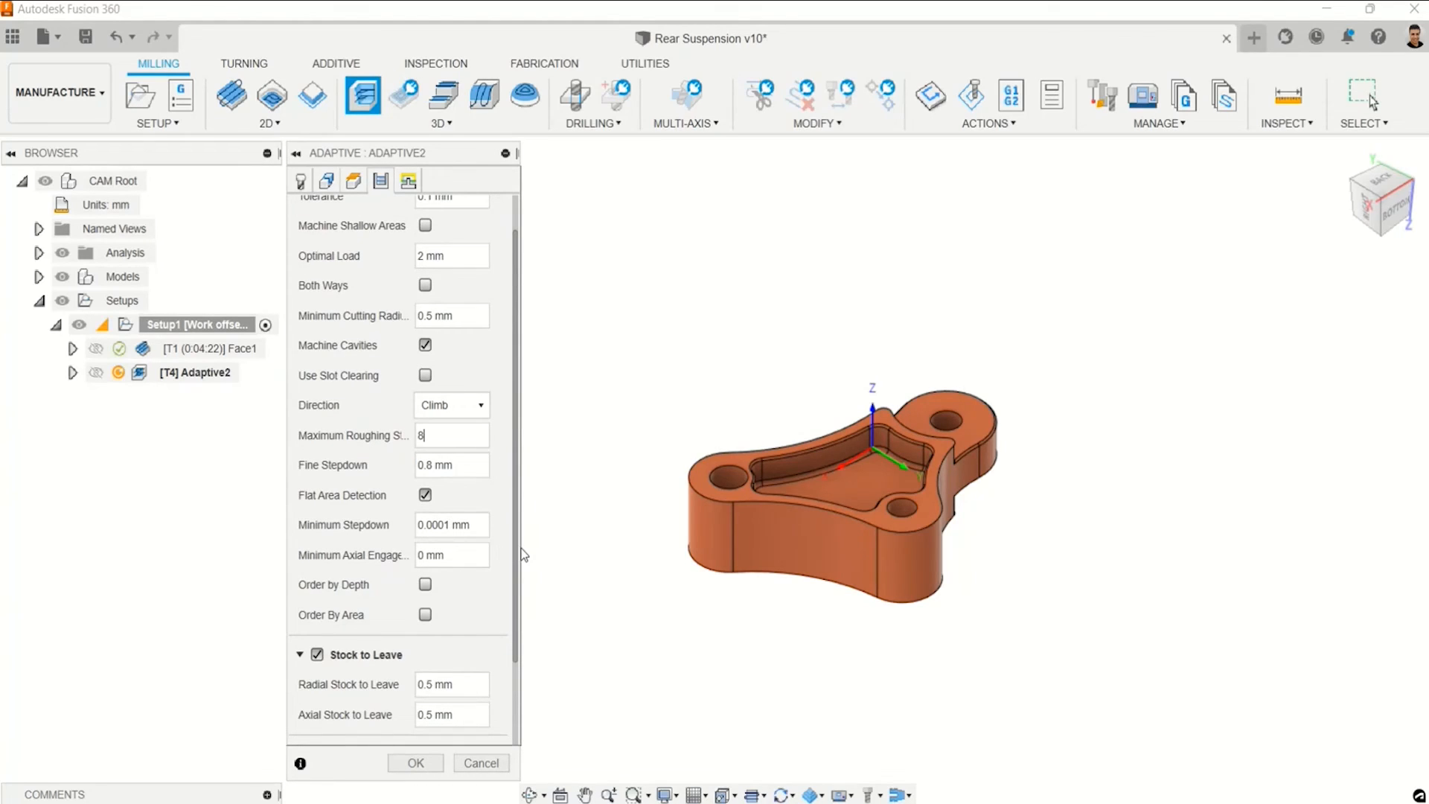
# Set the axial stock to leave to 0 and confirm the adaptive operation to generate its toolpath.
pyautogui.scroll(-3, 495, 616)
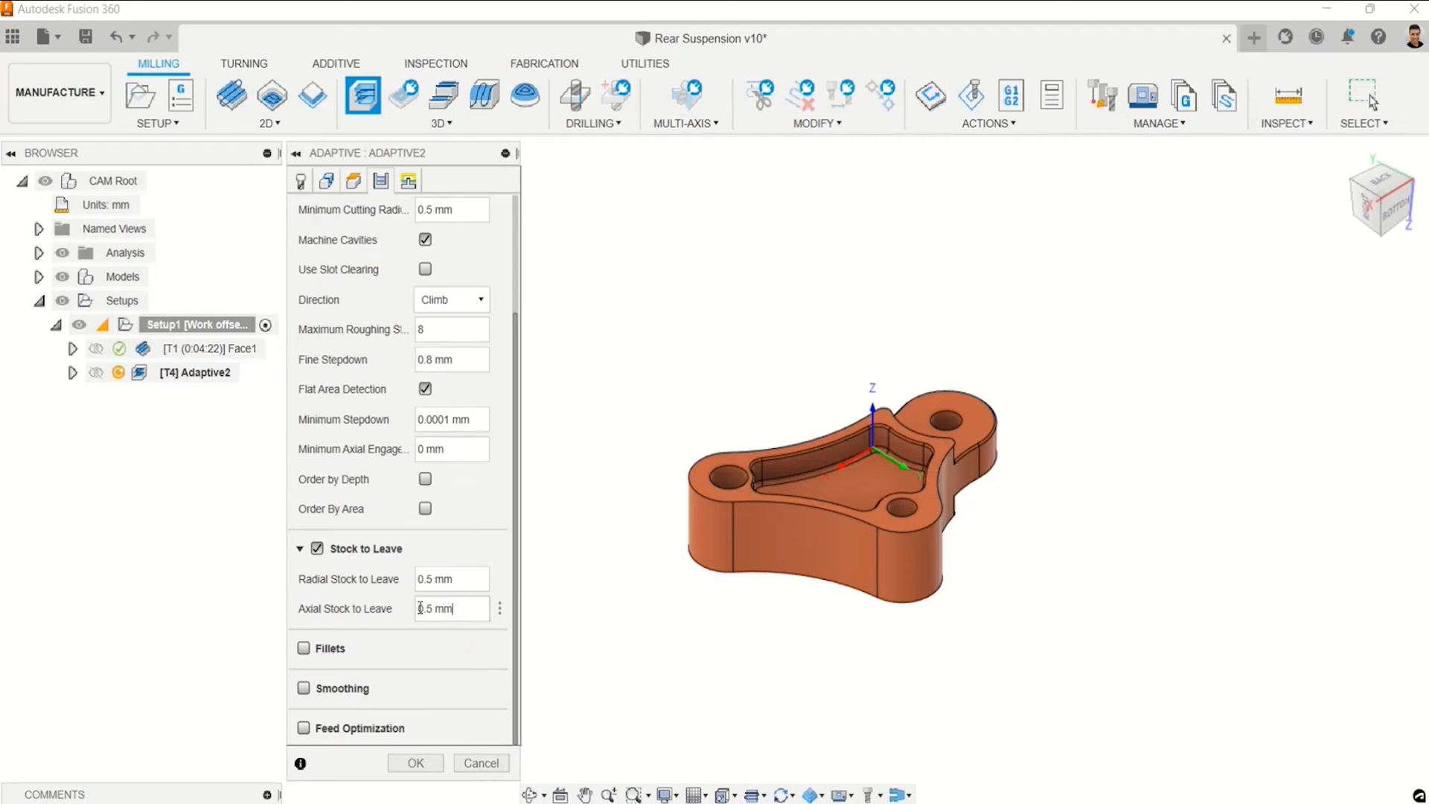
pyautogui.write('0')
pyautogui.click(415, 763)
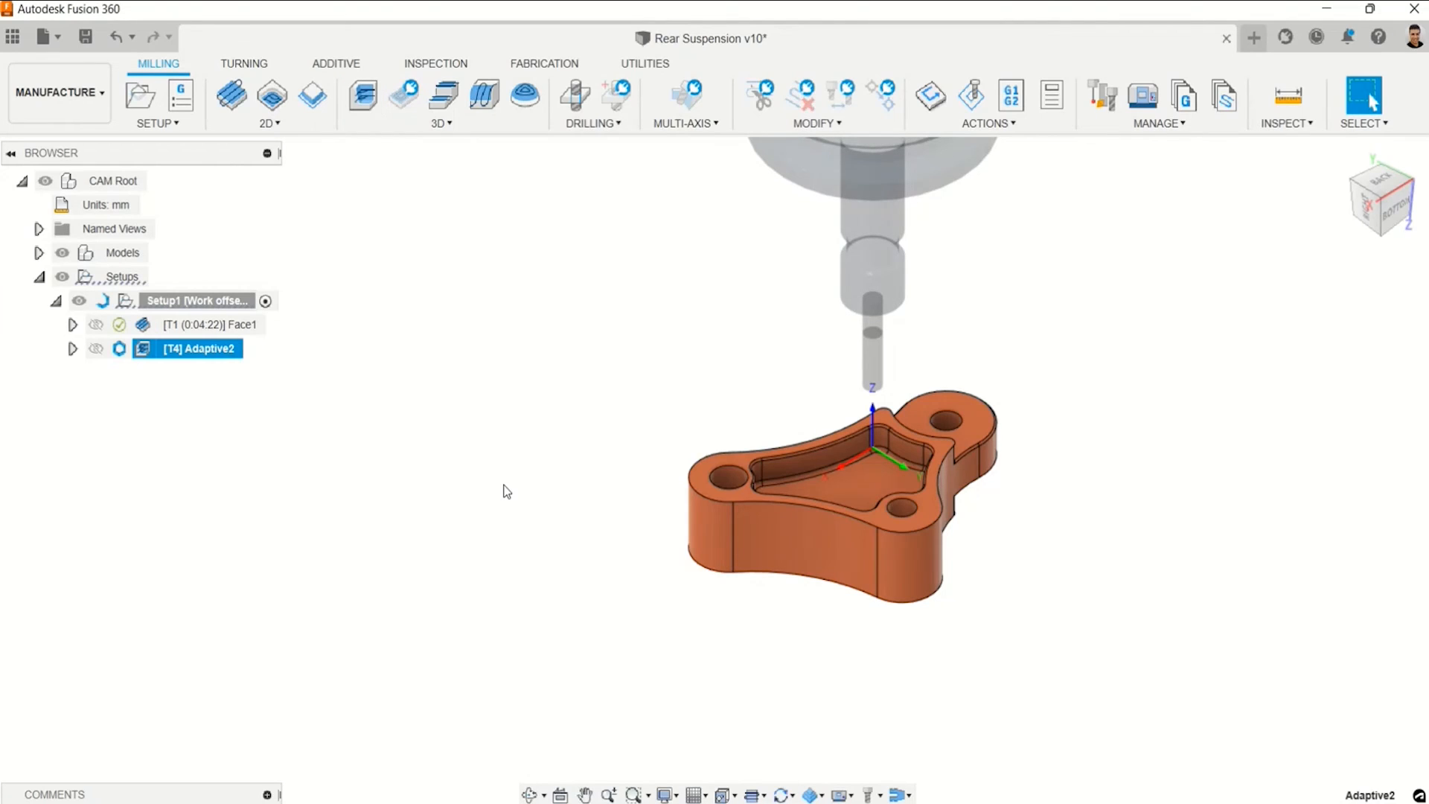
# Examine the generated adaptive toolpath and the remaining stock around the linkage part.
pyautogui.moveTo(1042, 554); pyautogui.dragTo(955, 557, button='middle')
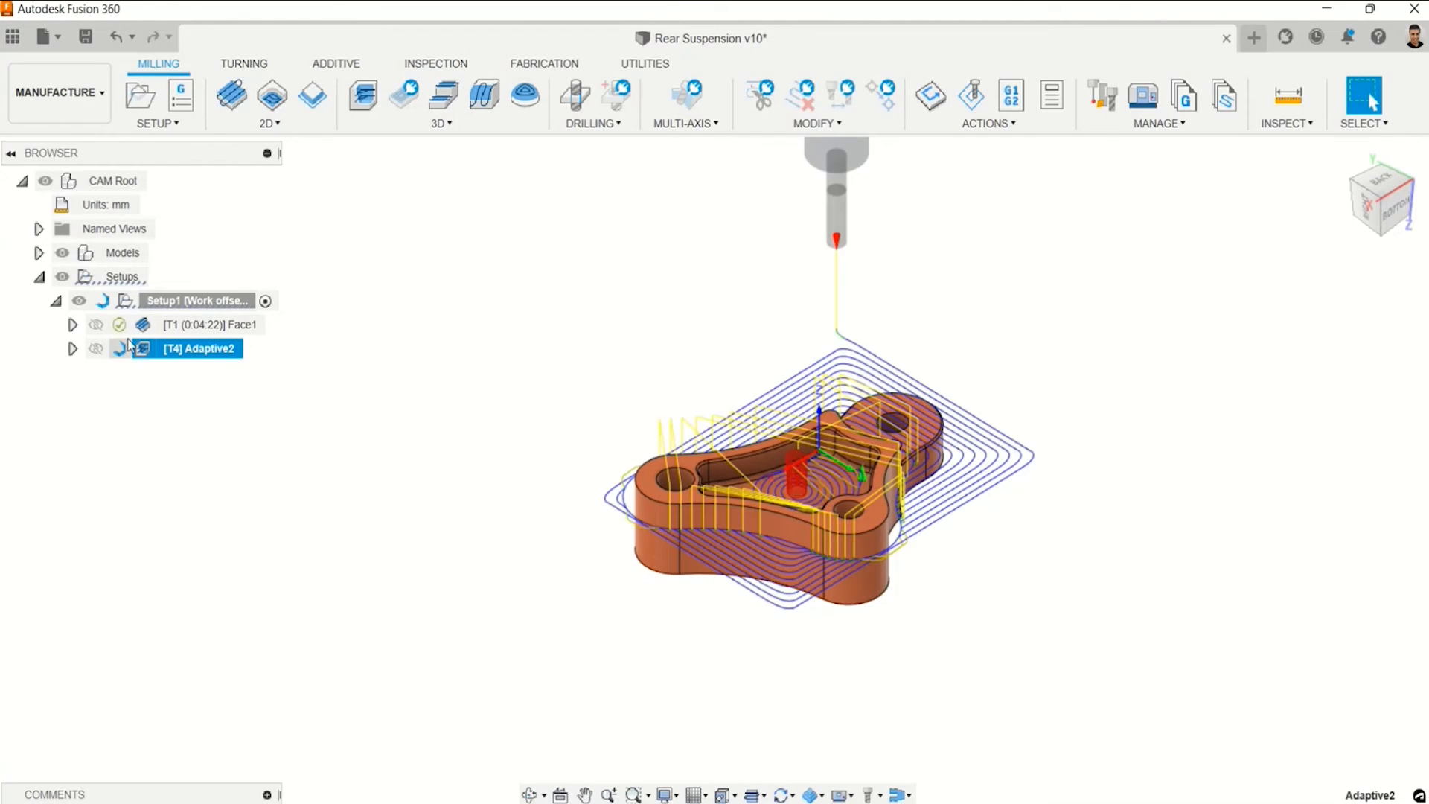
pyautogui.moveTo(119, 356)
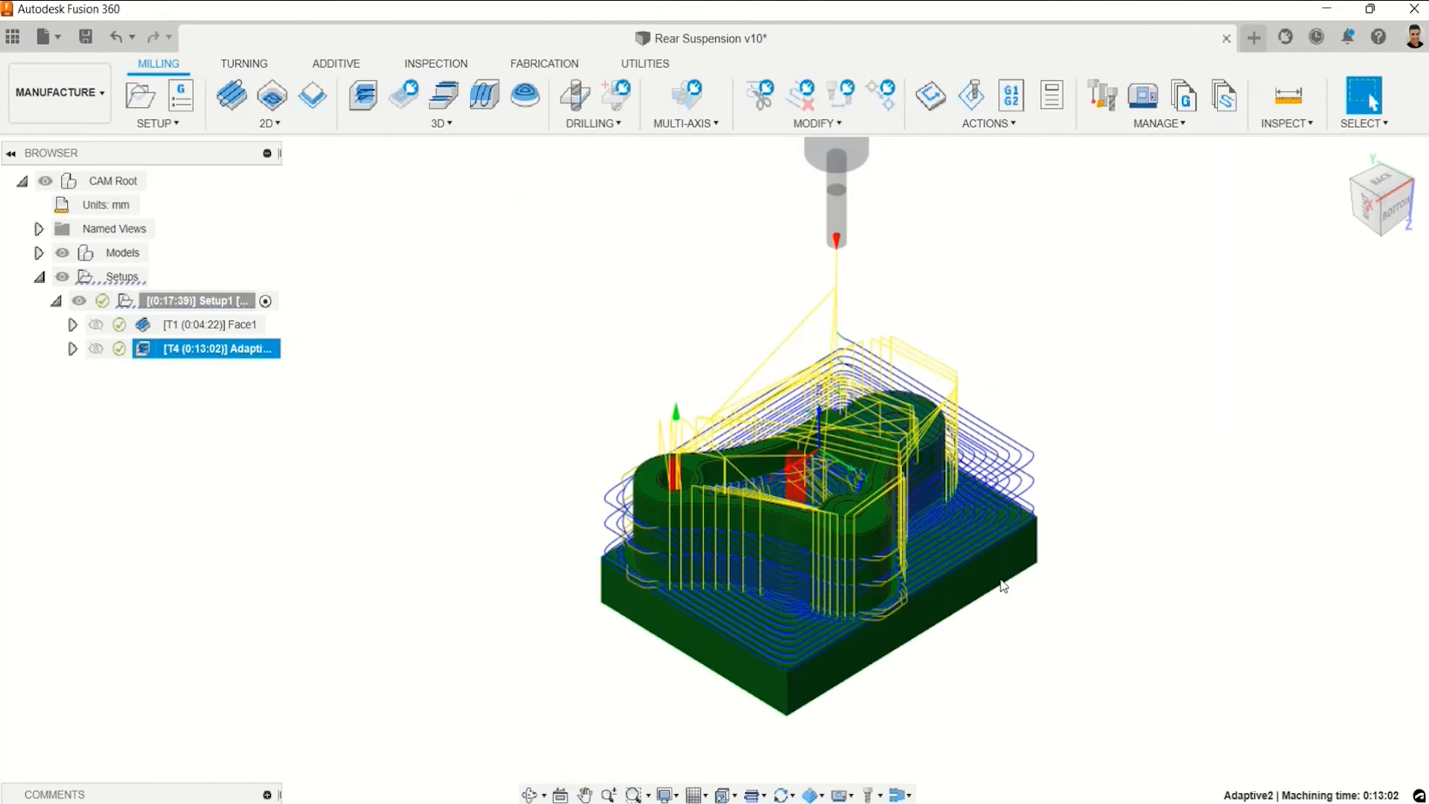
pyautogui.scroll(2, 1003, 586)
pyautogui.click(966, 661)
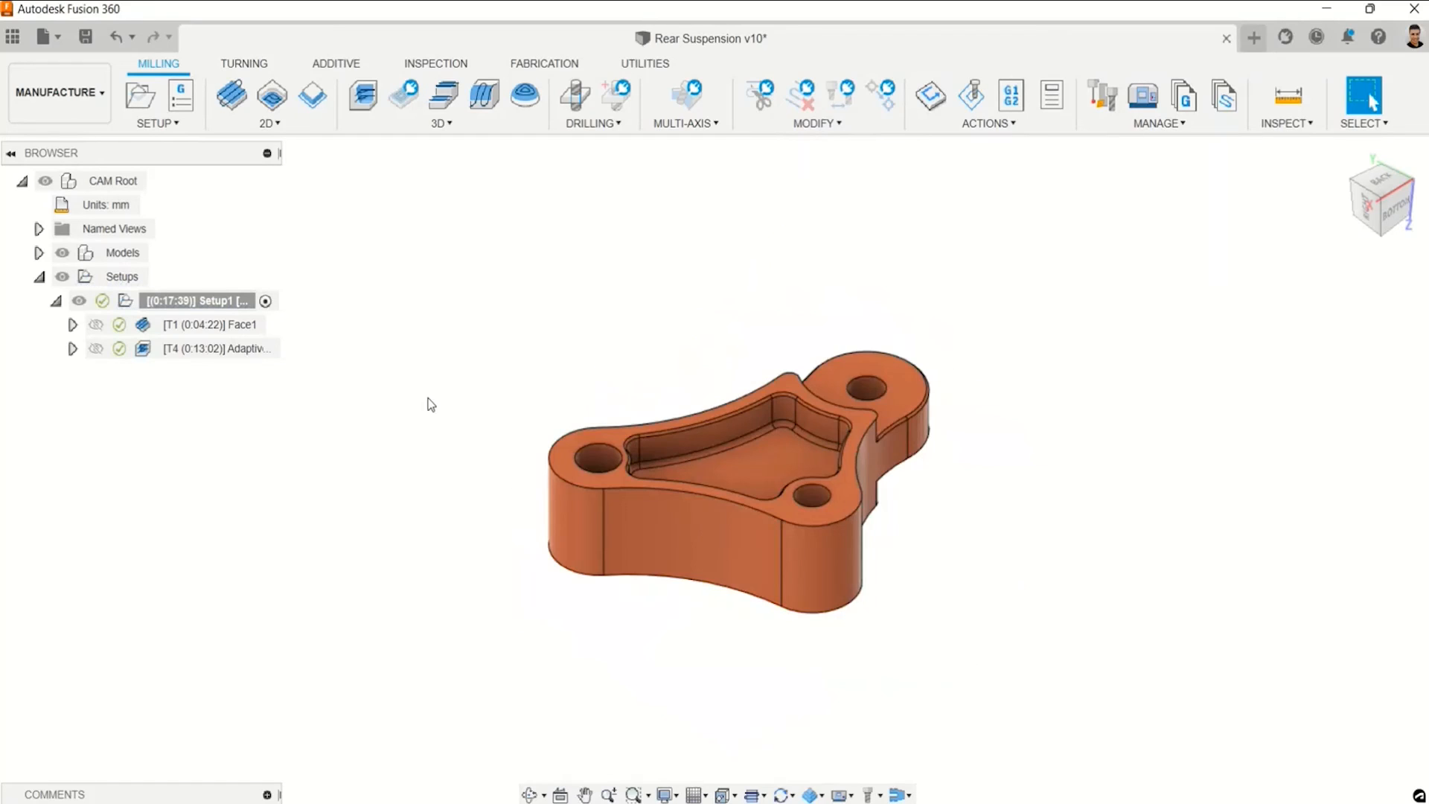
pyautogui.click(240, 349)
pyautogui.keyDown('shift'); pyautogui.moveTo(1039, 592); pyautogui.dragTo(1001, 588, button='middle'); pyautogui.keyUp('shift')
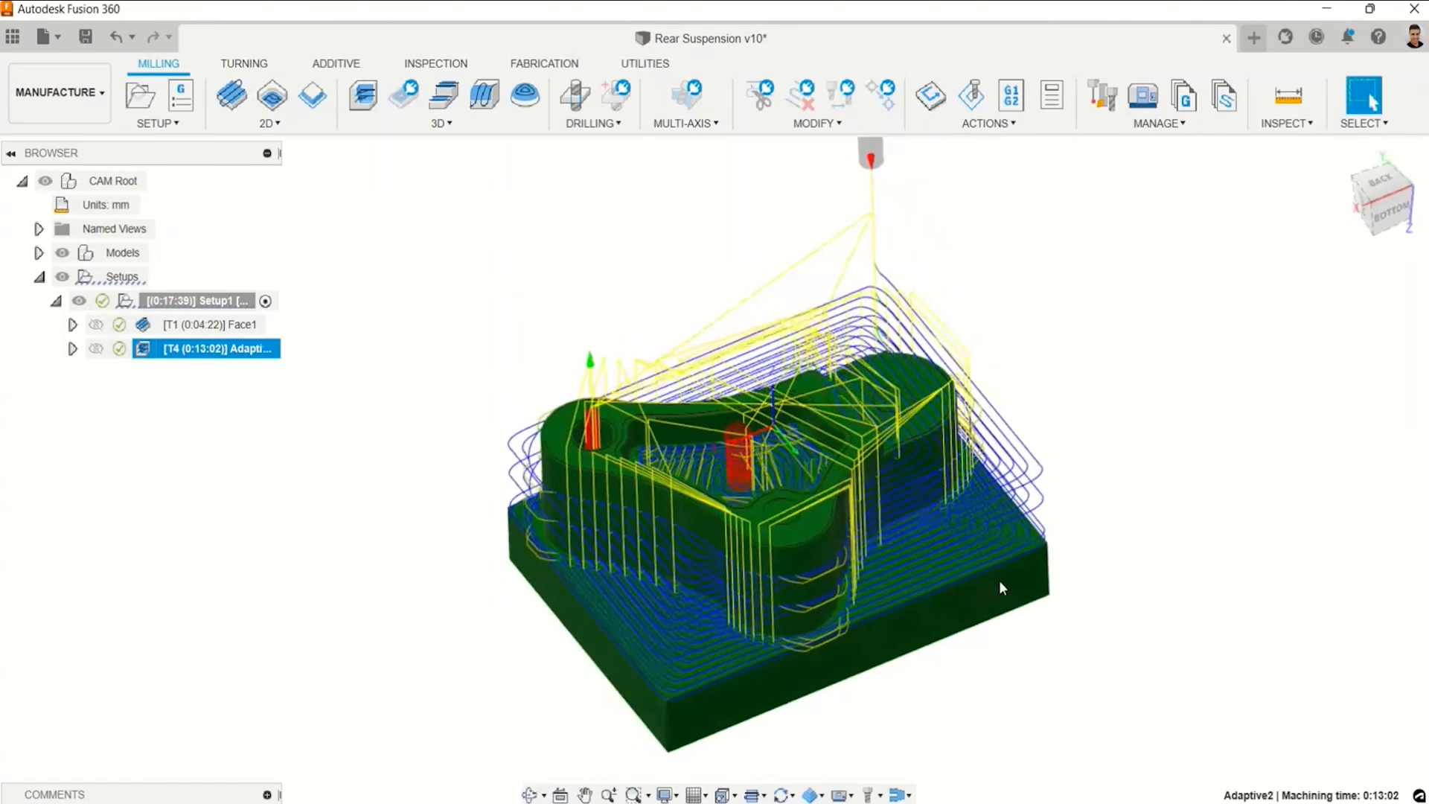
# Hide the toolpath display and examine the bare part's holes, central pocket and stepped lug up close.
pyautogui.click(1096, 425)
pyautogui.scroll(2, 798, 494)
pyautogui.scroll(-1, 1042, 332)
pyautogui.scroll(-2, 984, 308)
pyautogui.moveTo(947, 489); pyautogui.dragTo(852, 511, button='middle')
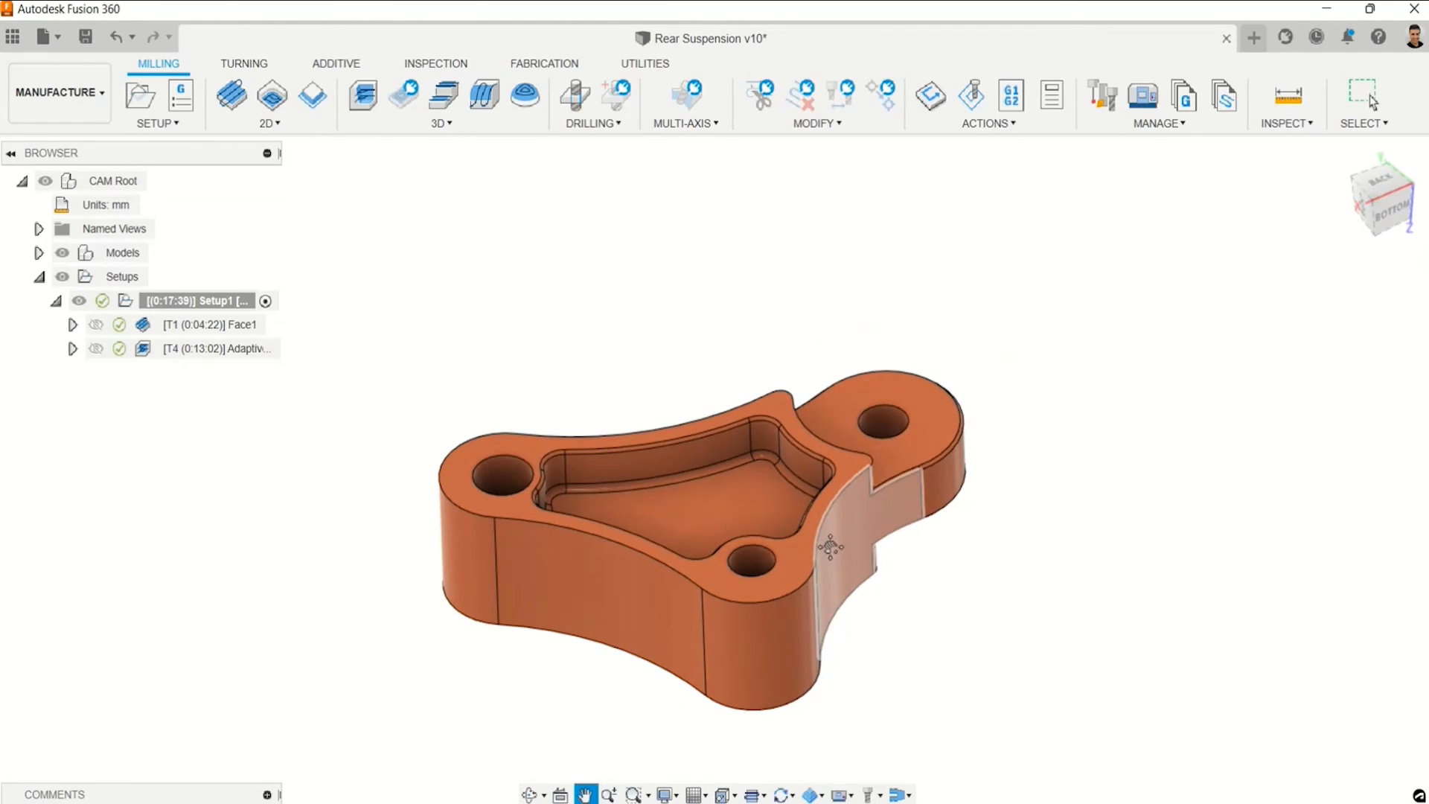
pyautogui.scroll(3, 480, 487)
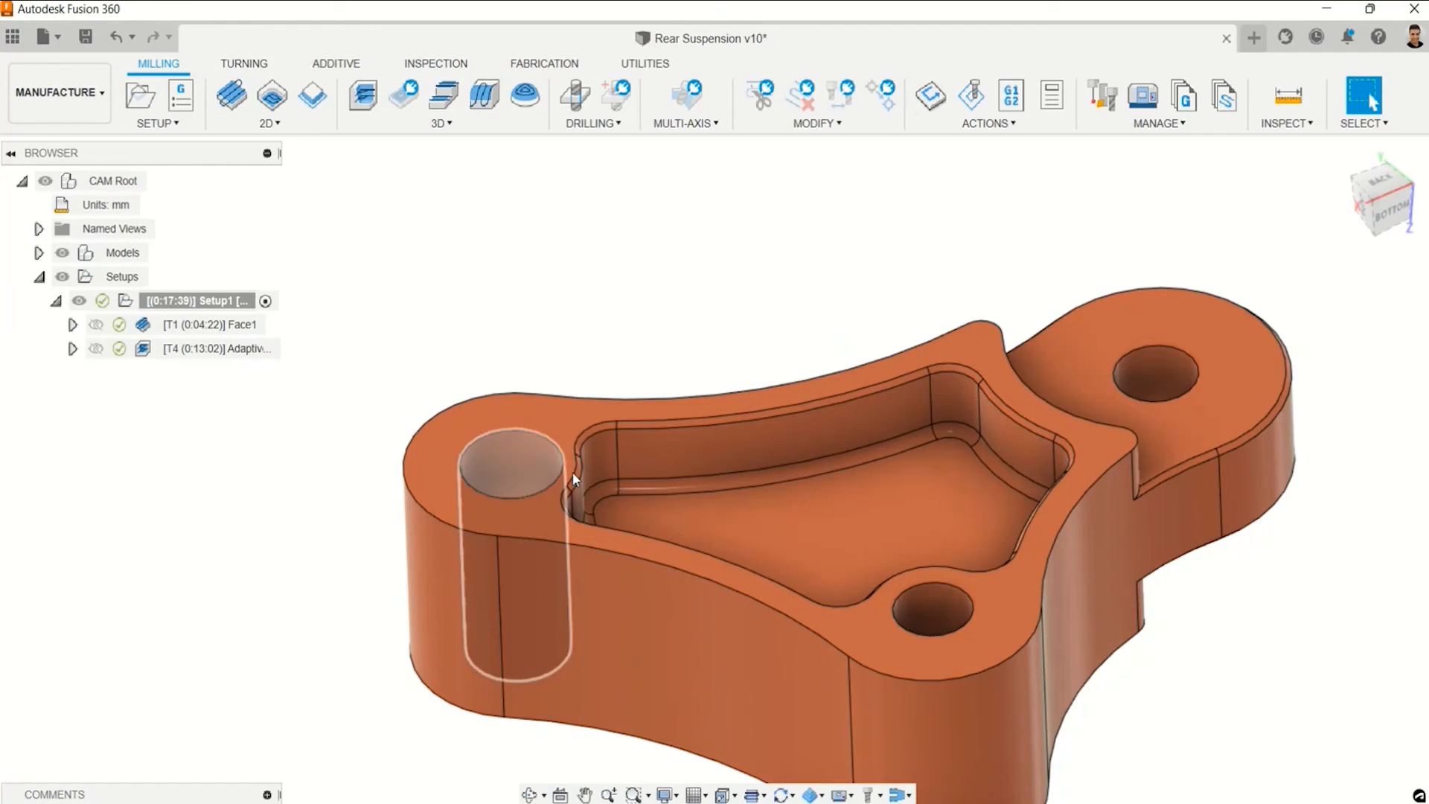
pyautogui.scroll(-3, 588, 472)
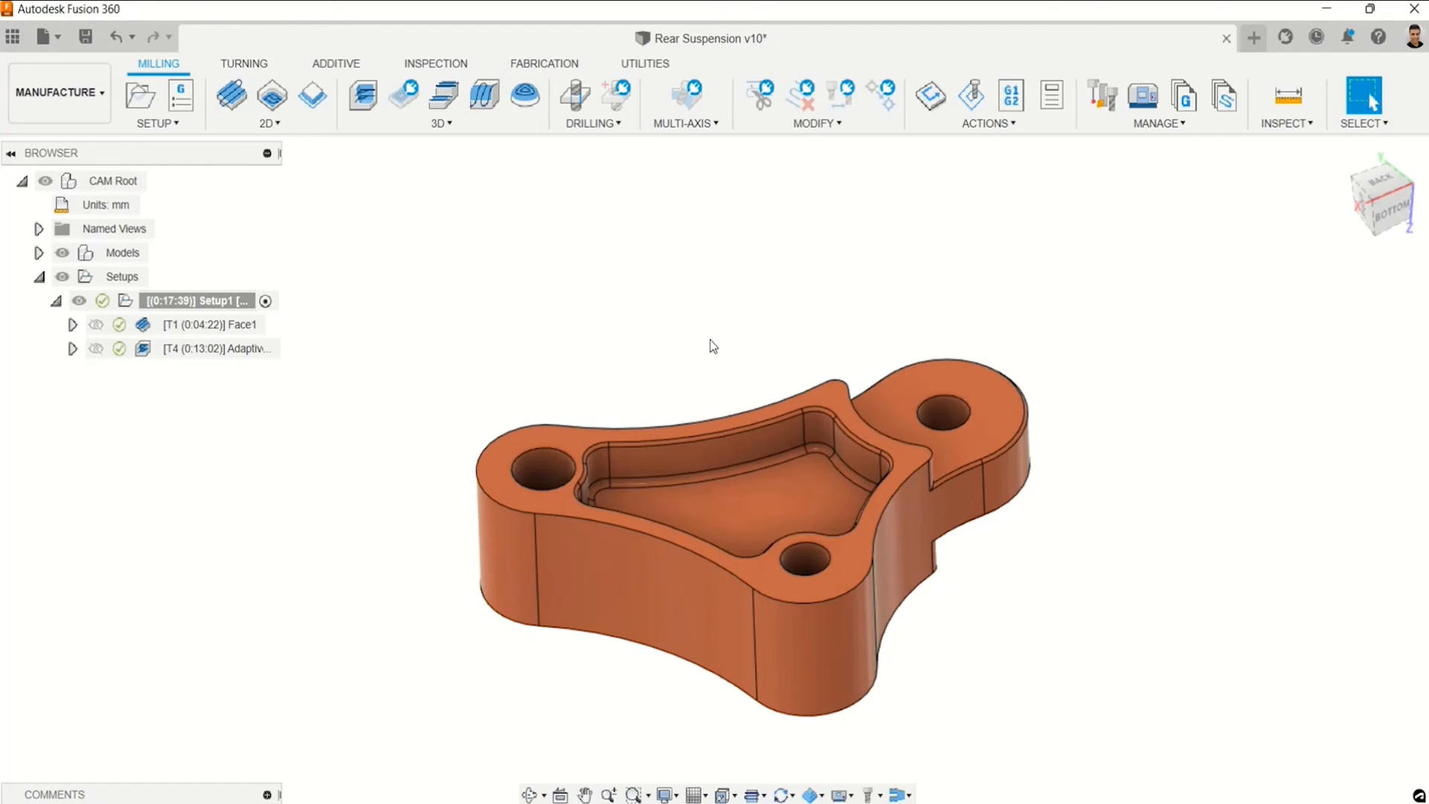
pyautogui.moveTo(709, 340); pyautogui.dragTo(680, 298, button='middle')
pyautogui.scroll(-2, 678, 312)
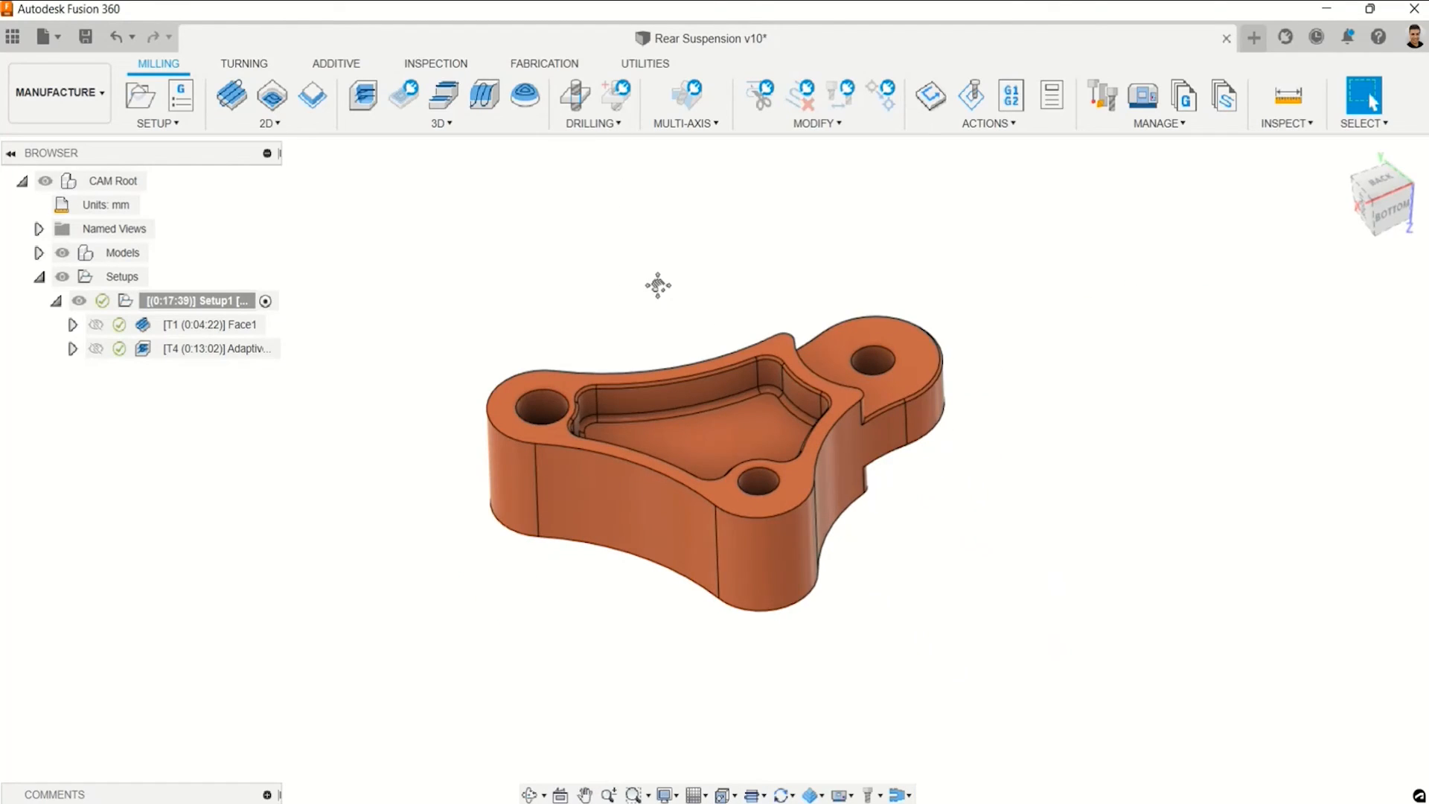
# Display the adaptive toolpath again and inspect its cutting levels from another side.
pyautogui.click(231, 354)
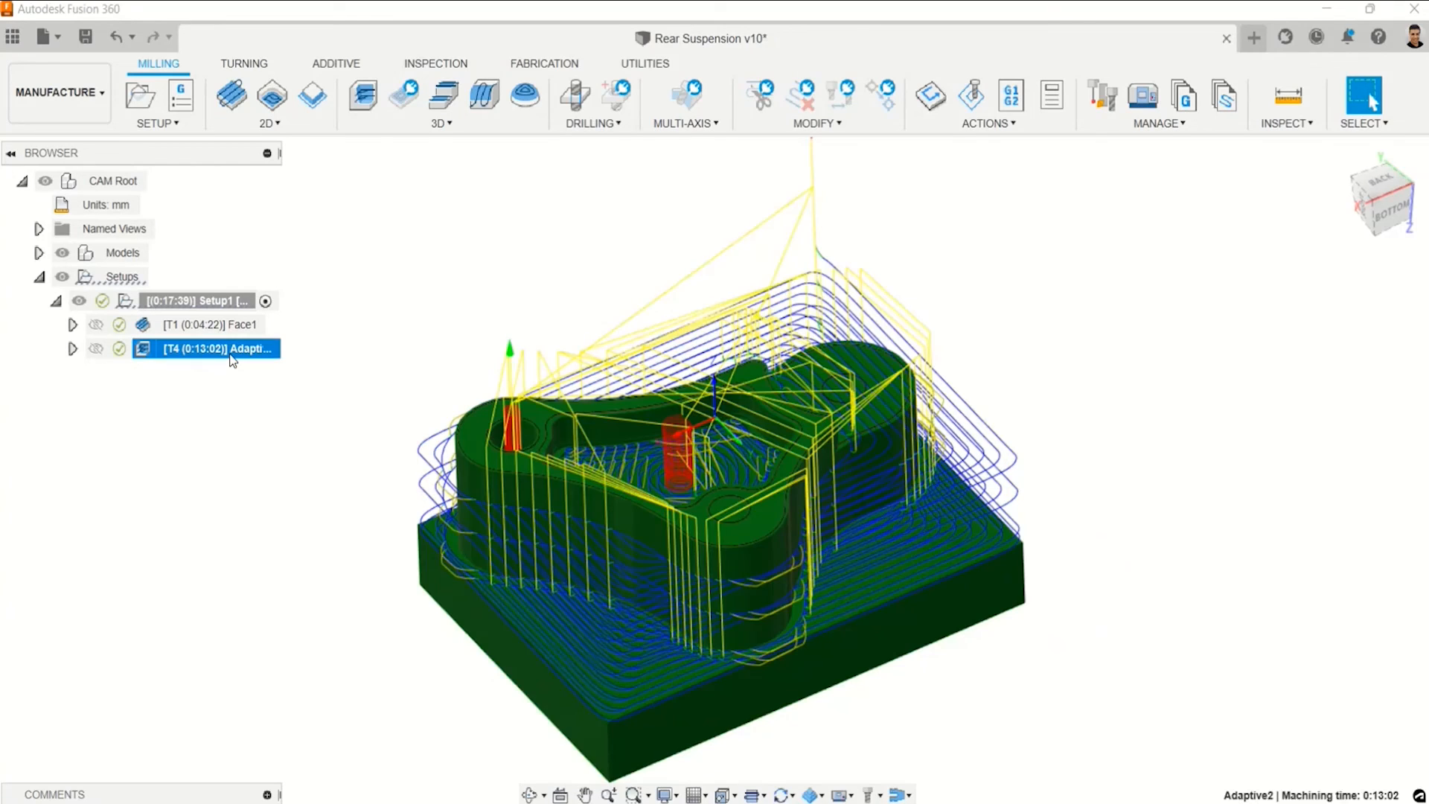
pyautogui.moveTo(477, 490); pyautogui.dragTo(484, 497, button='middle')
pyautogui.keyDown('shift'); pyautogui.moveTo(861, 569); pyautogui.dragTo(968, 557, button='middle'); pyautogui.keyUp('shift')
pyautogui.keyDown('shift'); pyautogui.moveTo(904, 599); pyautogui.dragTo(909, 662, button='middle'); pyautogui.keyUp('shift')
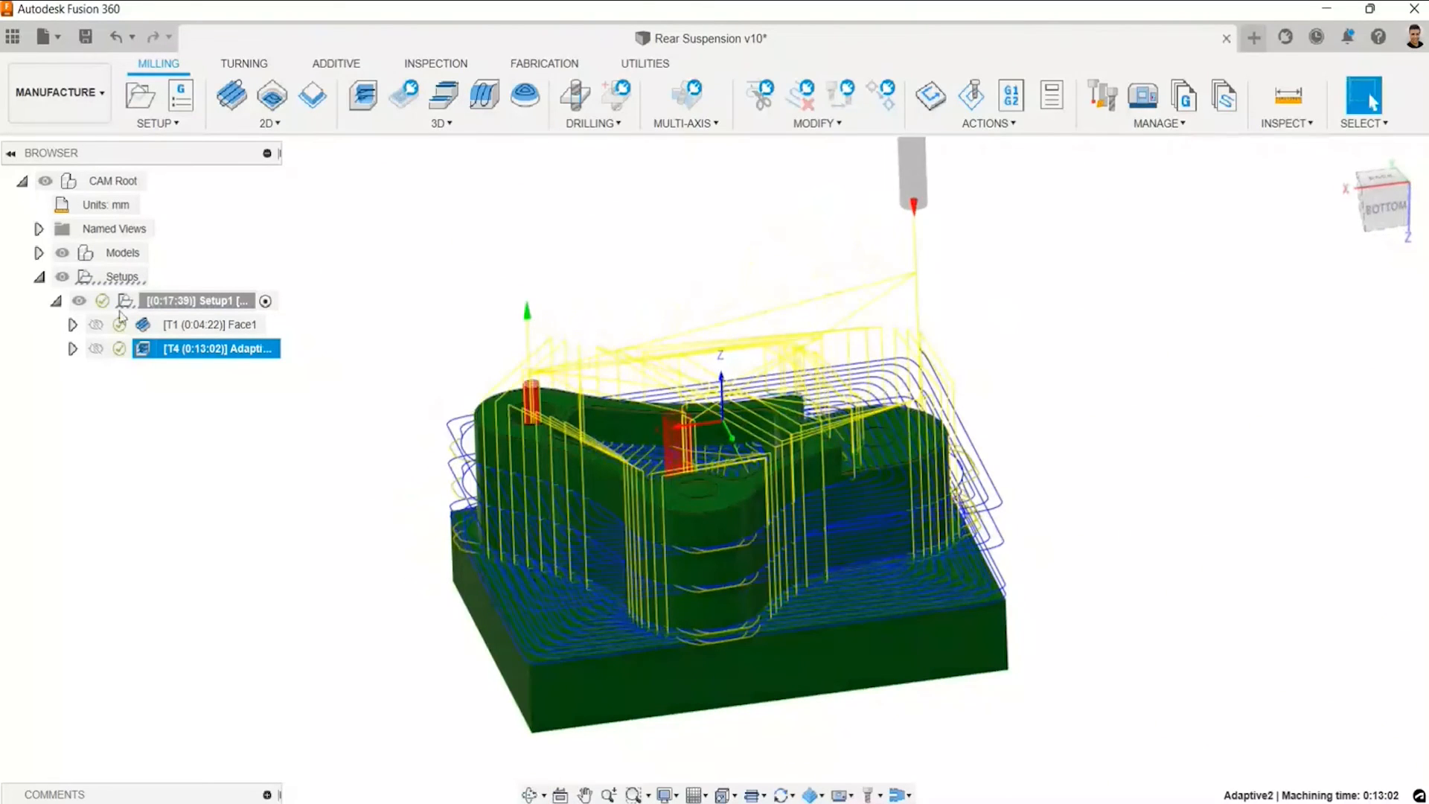
# Select the Face1 and Adaptive2 operations together and start simulating them.
pyautogui.keyDown('ctrl'); pyautogui.click(184, 328); pyautogui.keyUp('ctrl')
pyautogui.click(196, 349)
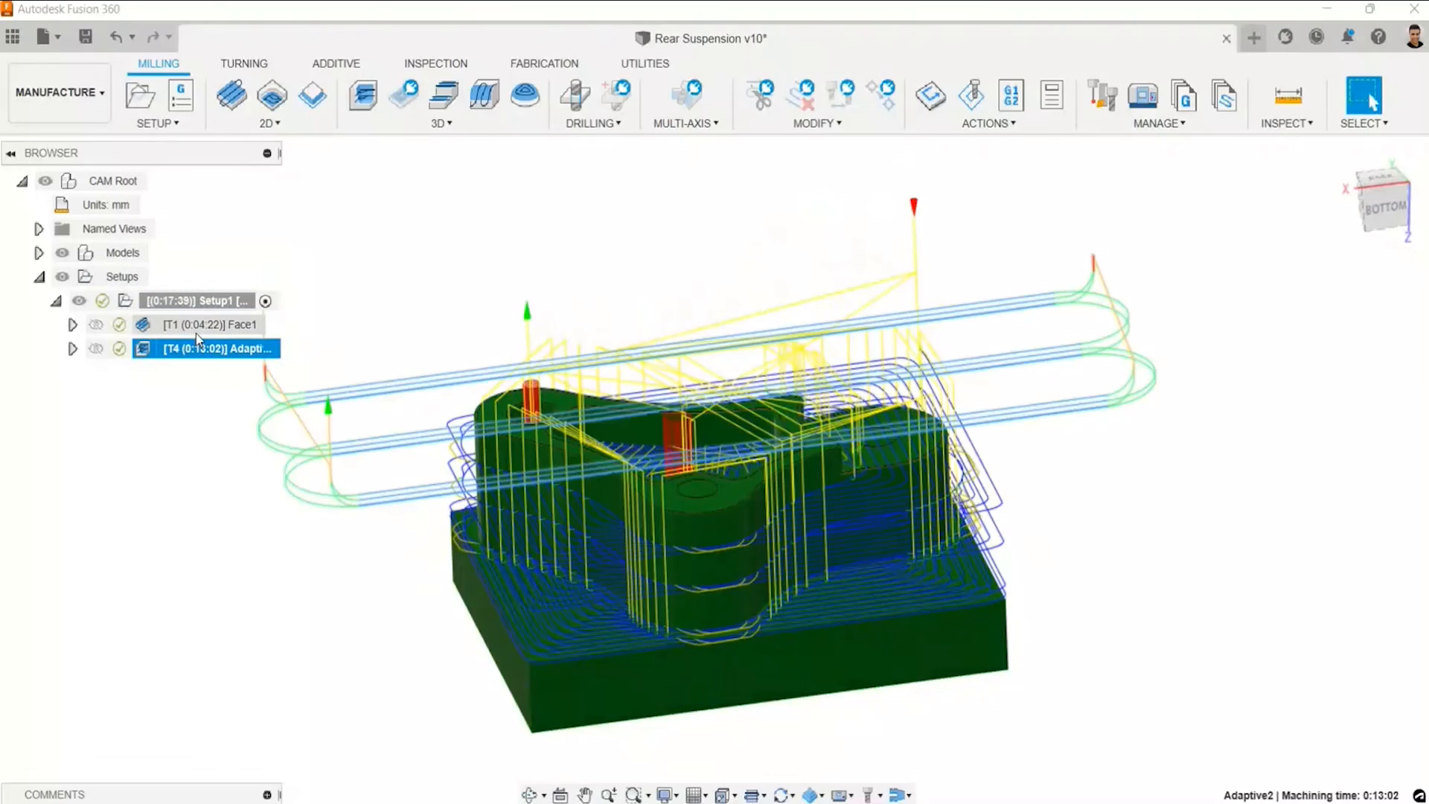
pyautogui.keyDown('ctrl'); pyautogui.click(197, 328); pyautogui.keyUp('ctrl')
pyautogui.rightClick(198, 328)
pyautogui.click(289, 412)
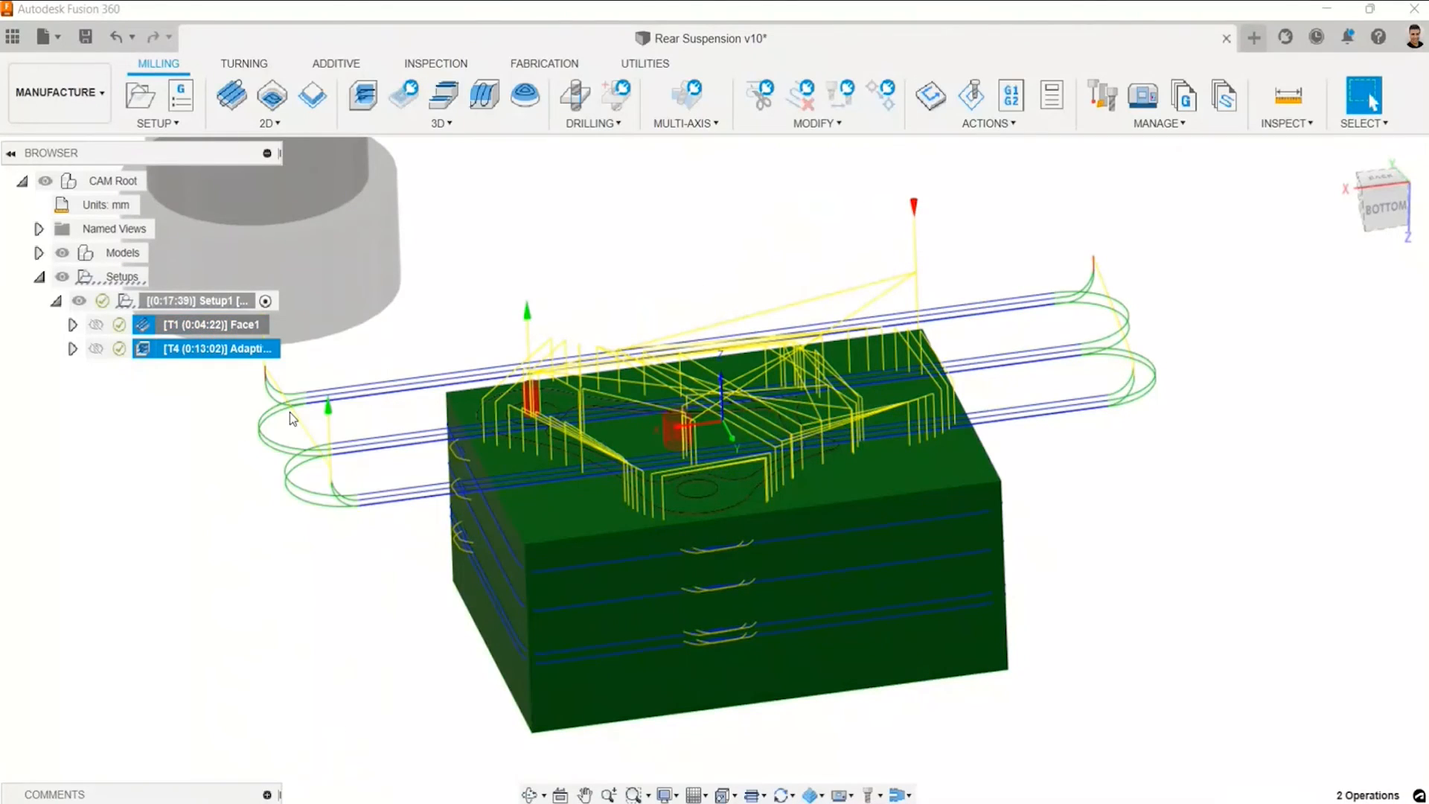
pyautogui.moveTo(822, 604); pyautogui.dragTo(854, 600, button='middle')
pyautogui.scroll(-2, 854, 599)
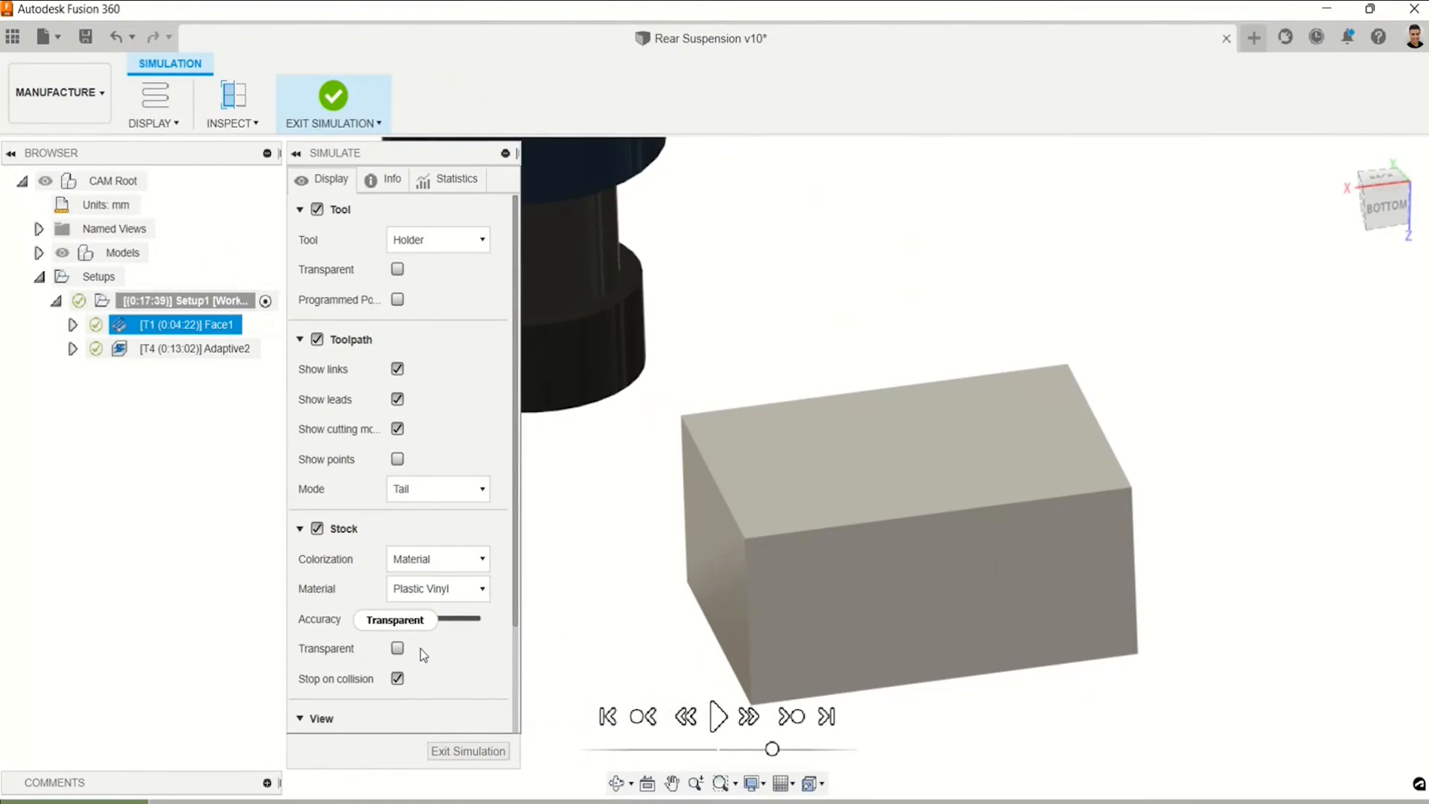
# Skip the simulation ahead to the Adaptive2 operation and play it, watching the outer profile and central pocket being cleared.
pyautogui.click(790, 717)
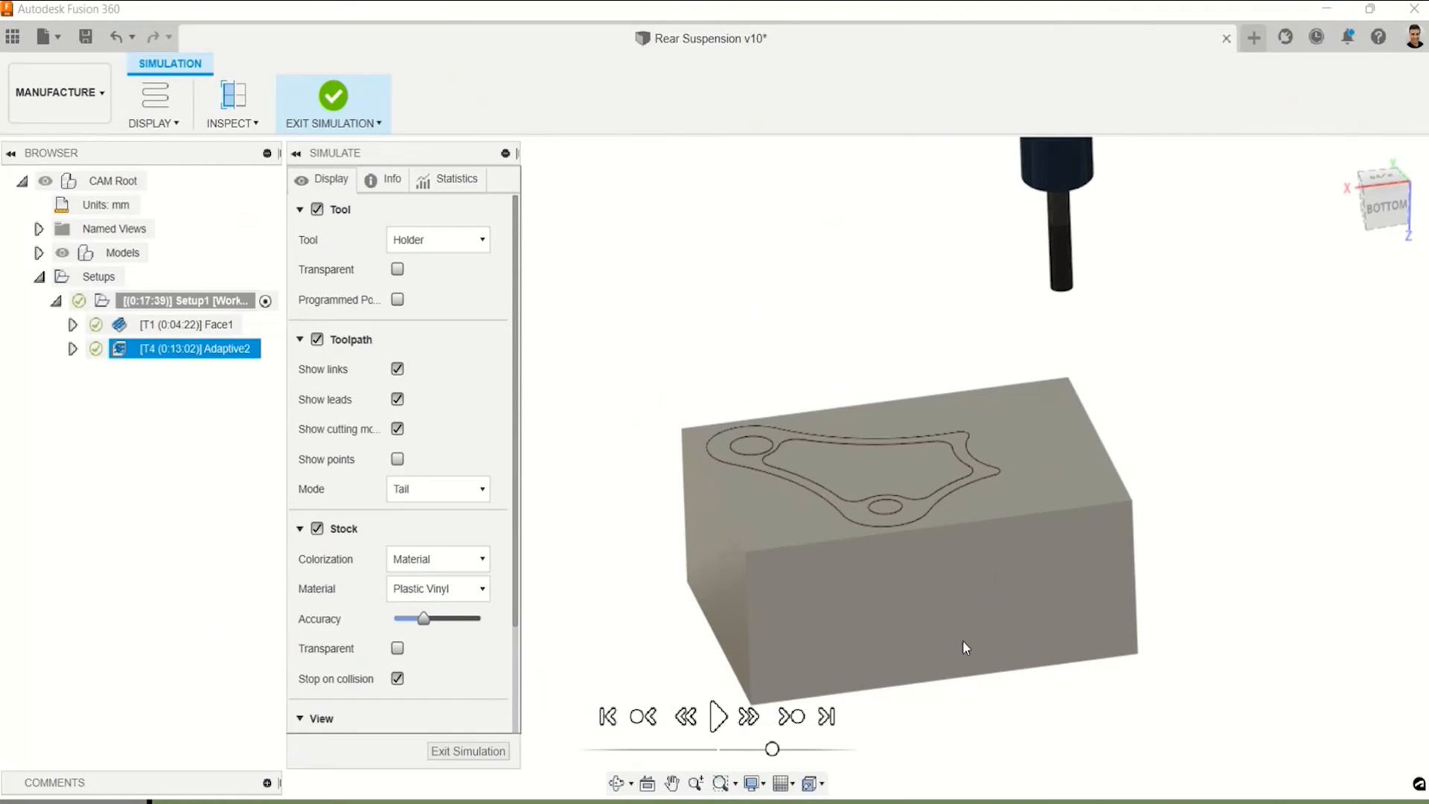
pyautogui.click(1360, 191)
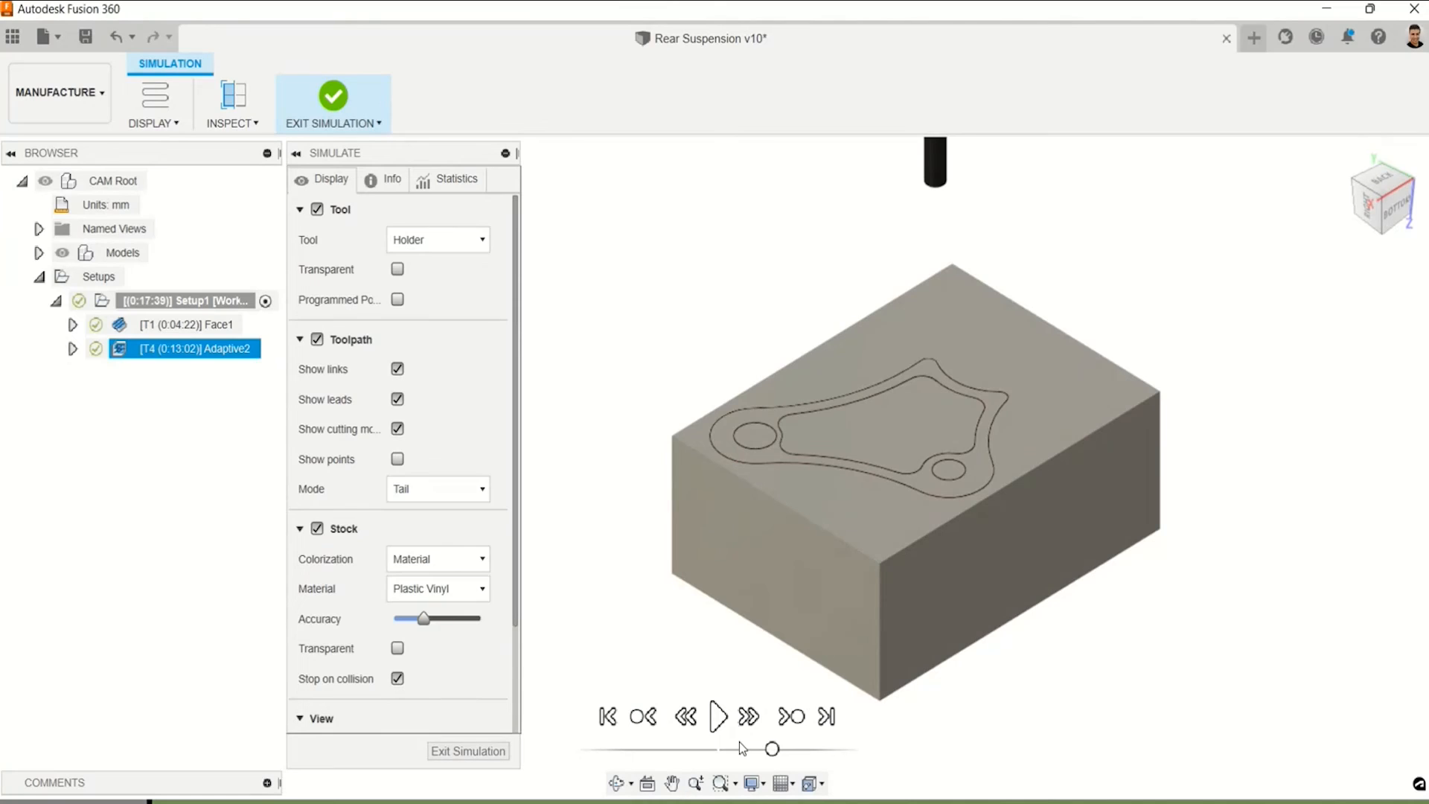
pyautogui.click(719, 716)
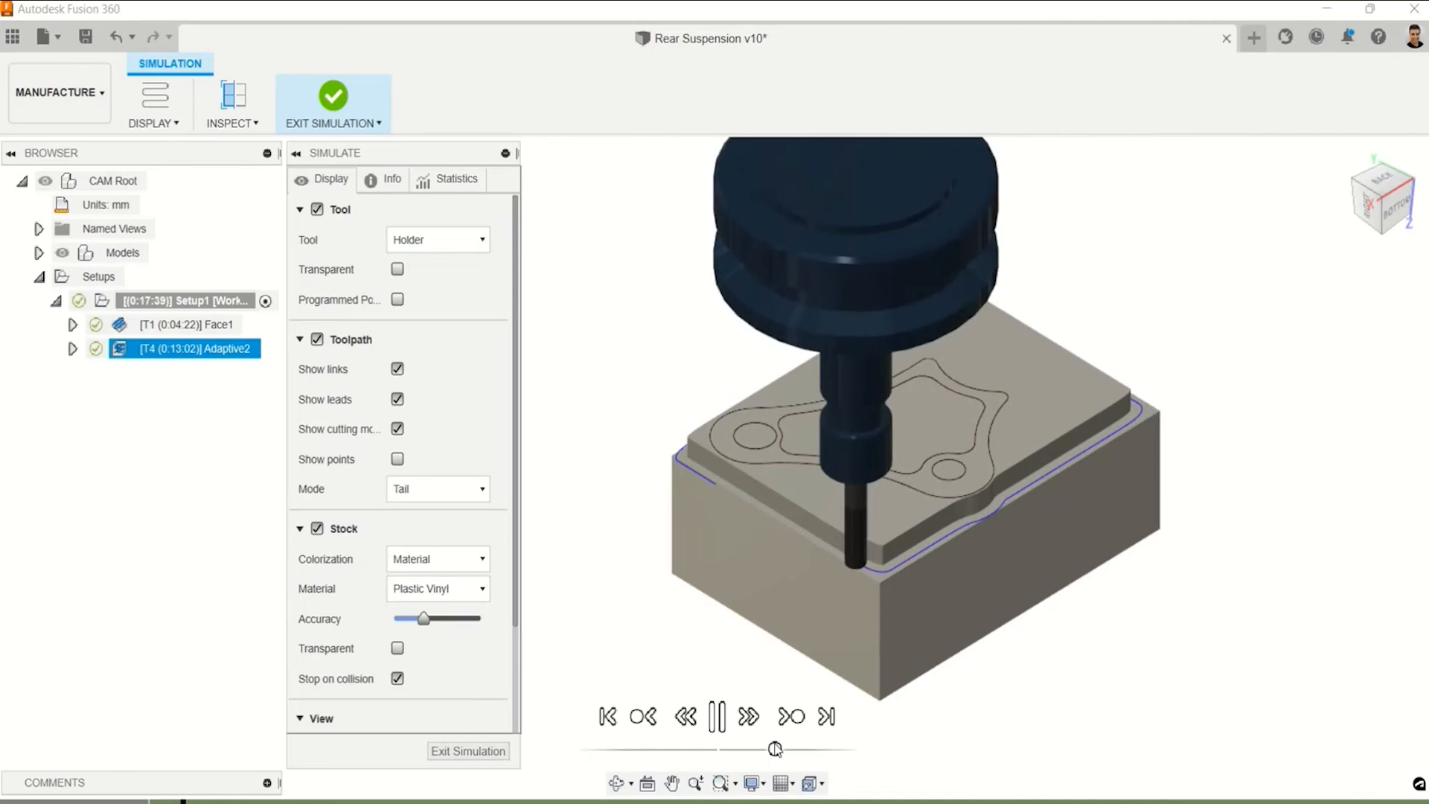
pyautogui.scroll(1, 832, 544)
pyautogui.scroll(3, 931, 409)
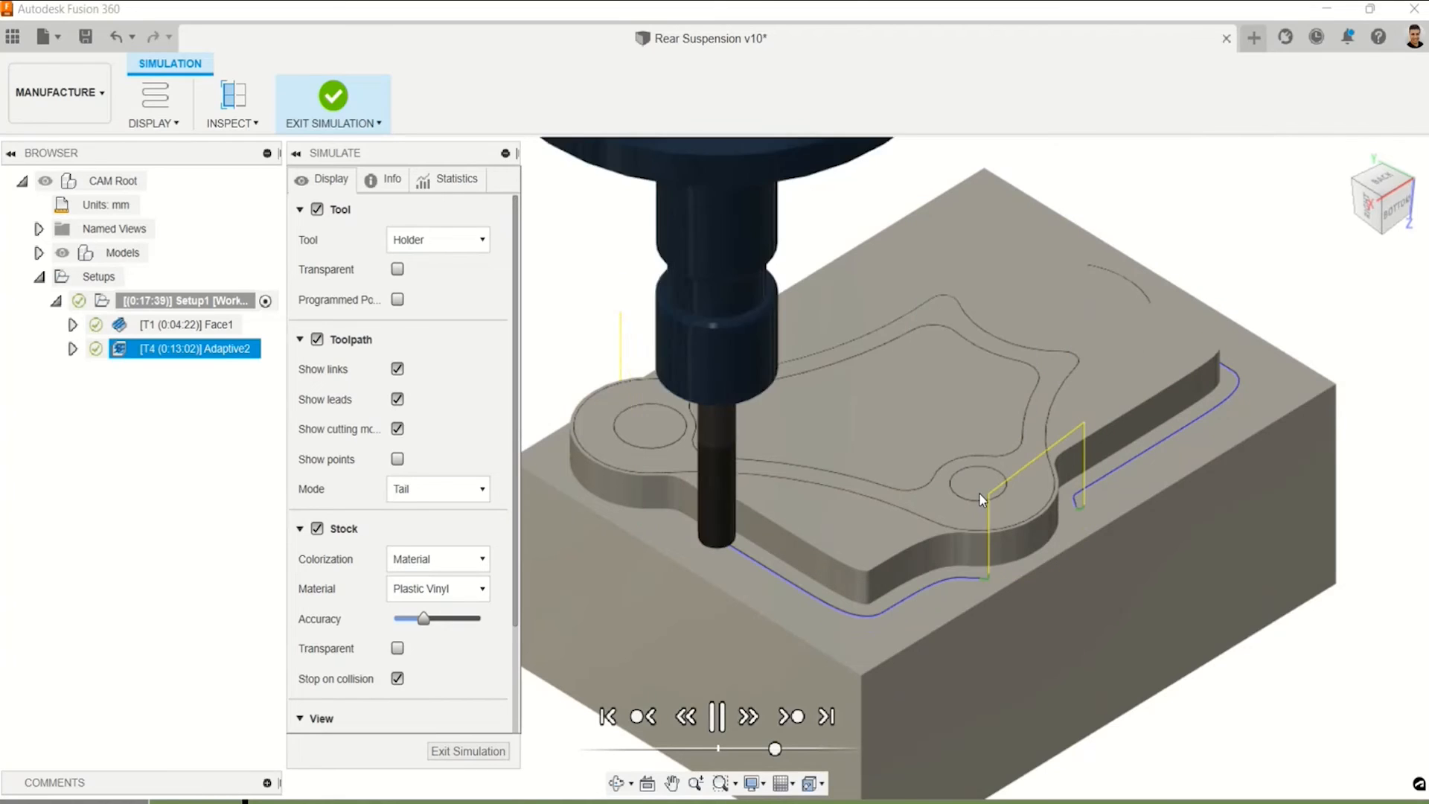
pyautogui.scroll(2, 968, 518)
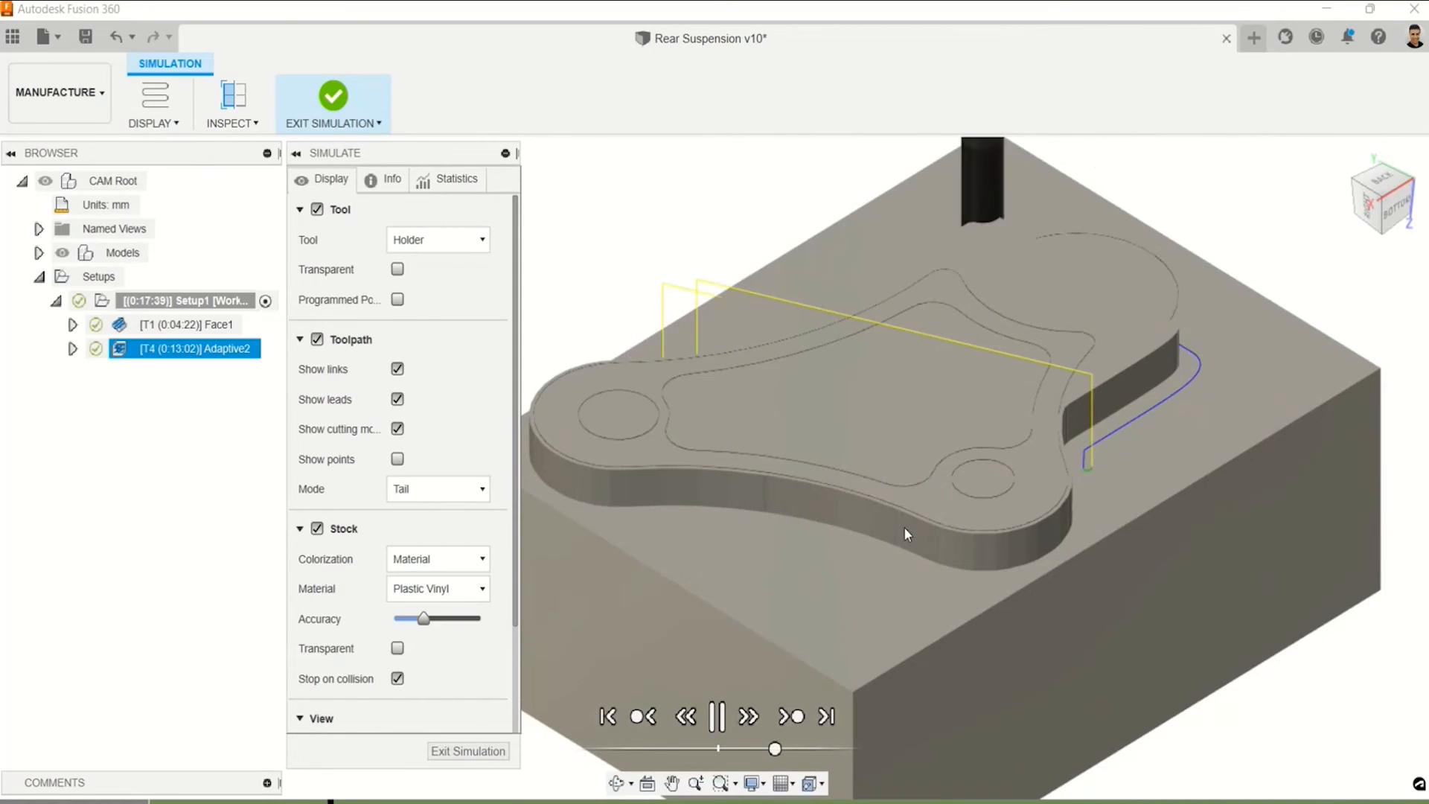
pyautogui.moveTo(1078, 403); pyautogui.dragTo(1051, 452, button='middle')
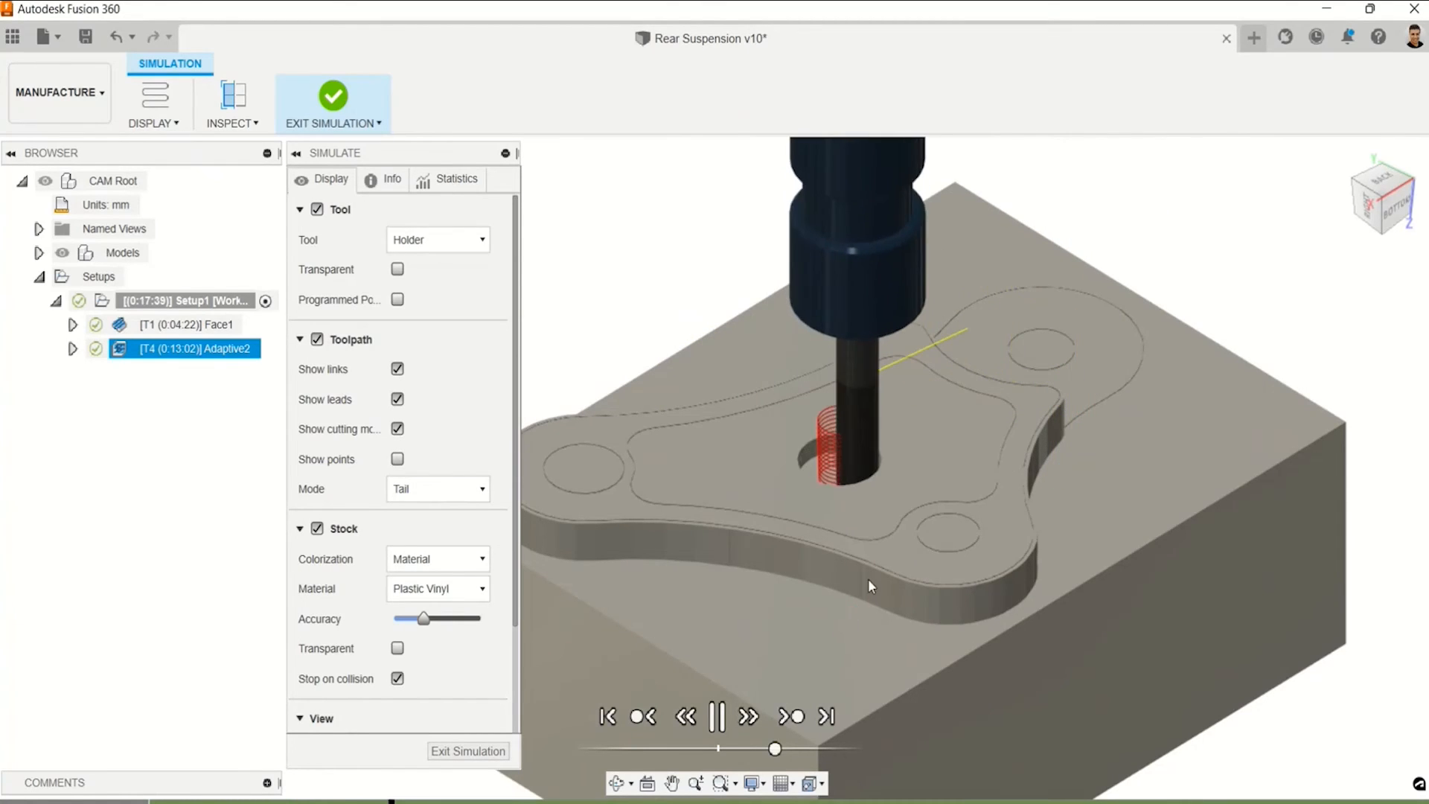
pyautogui.scroll(-2, 869, 580)
pyautogui.moveTo(867, 584); pyautogui.dragTo(895, 506, button='middle')
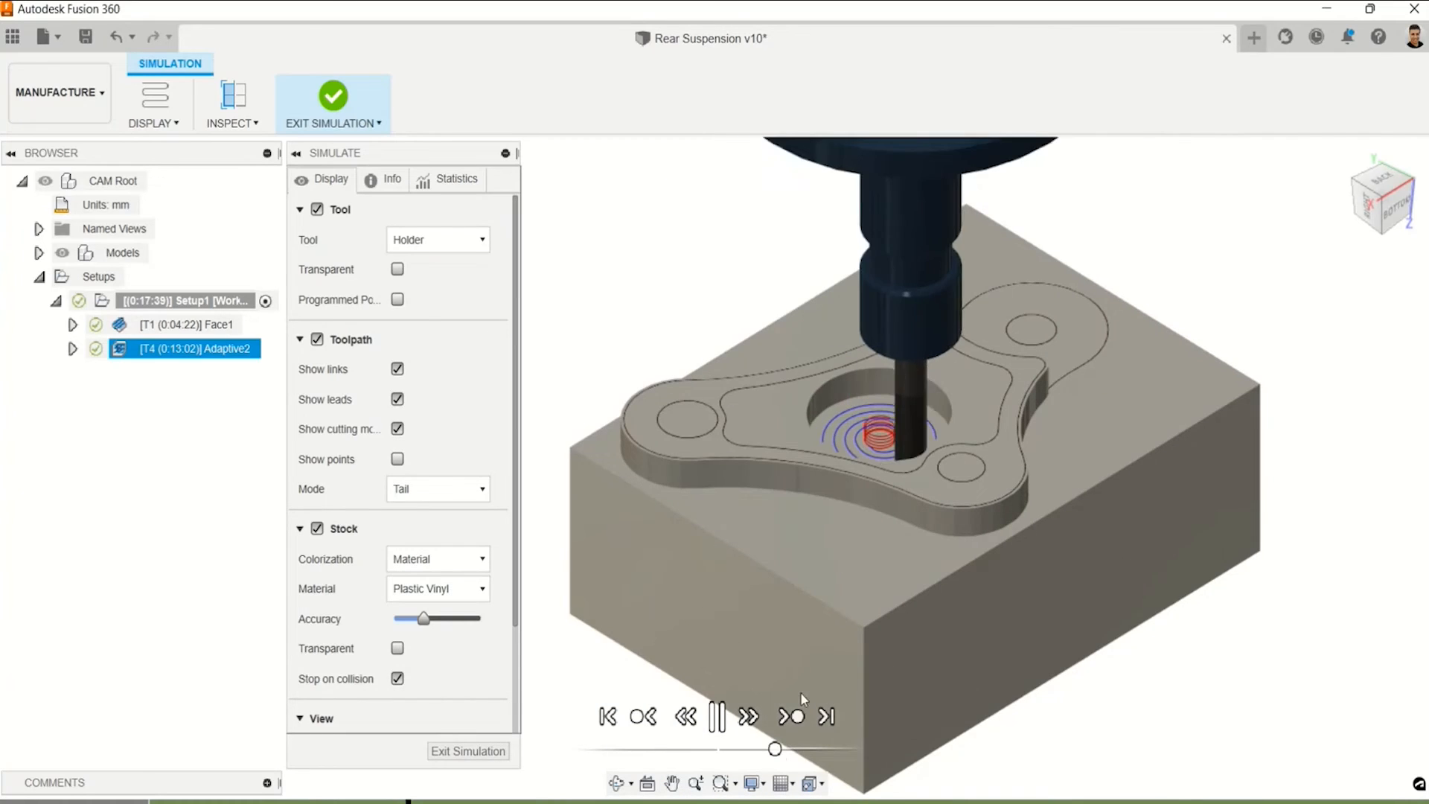
# Vary the playback speed and watch the rest of the adaptive clearing from the side and in isometric view.
pyautogui.moveTo(783, 750); pyautogui.dragTo(783, 759)
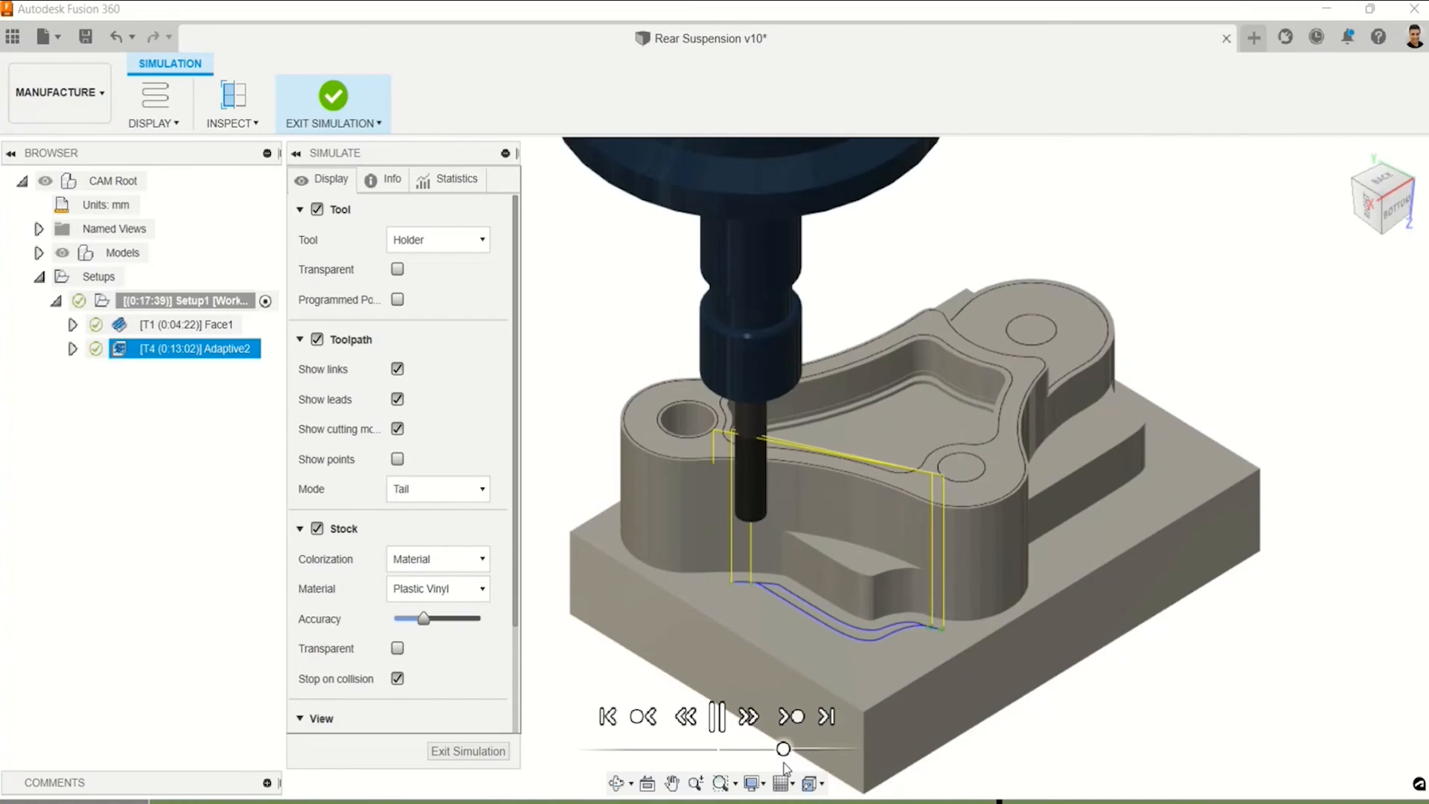
pyautogui.moveTo(788, 762); pyautogui.dragTo(777, 762)
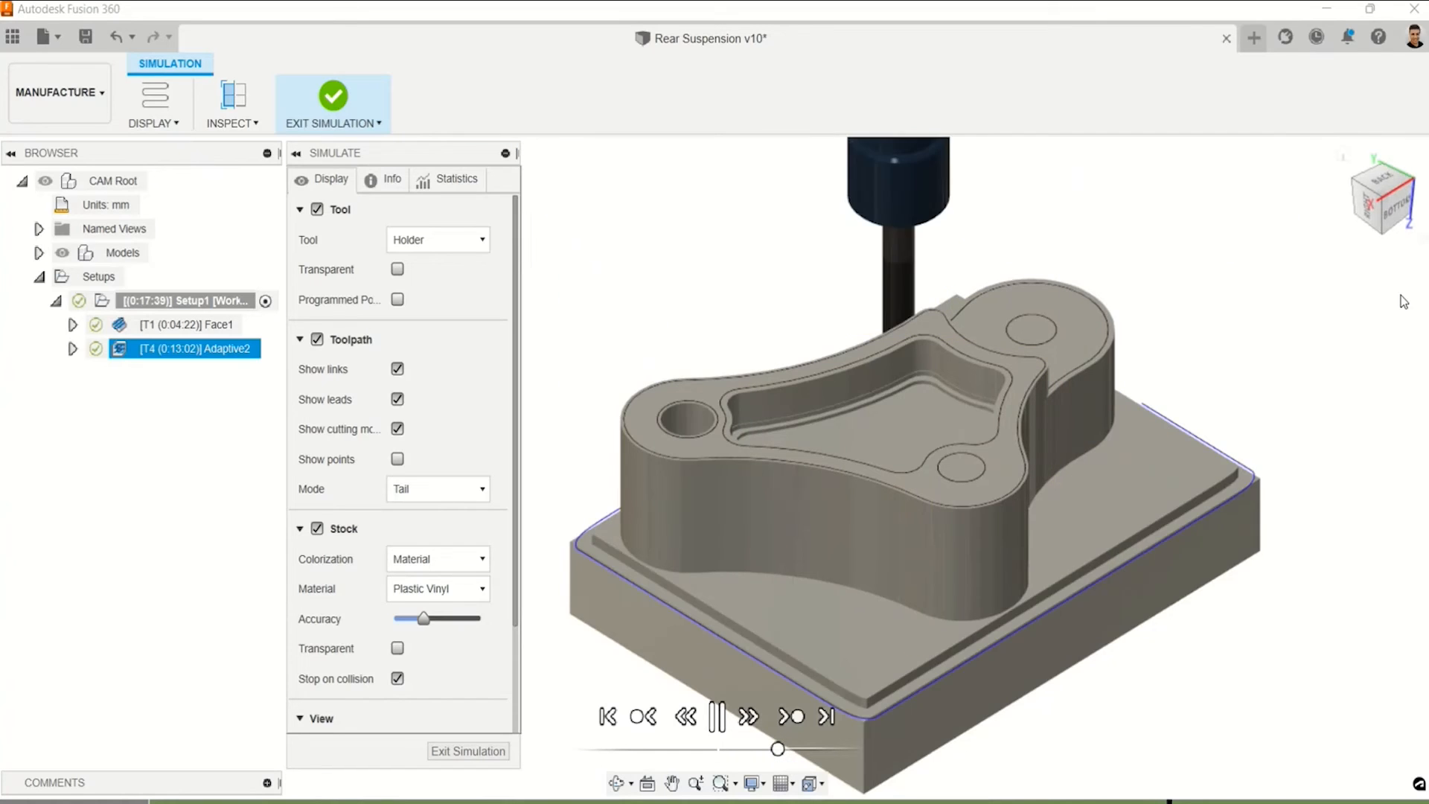
pyautogui.click(1385, 216)
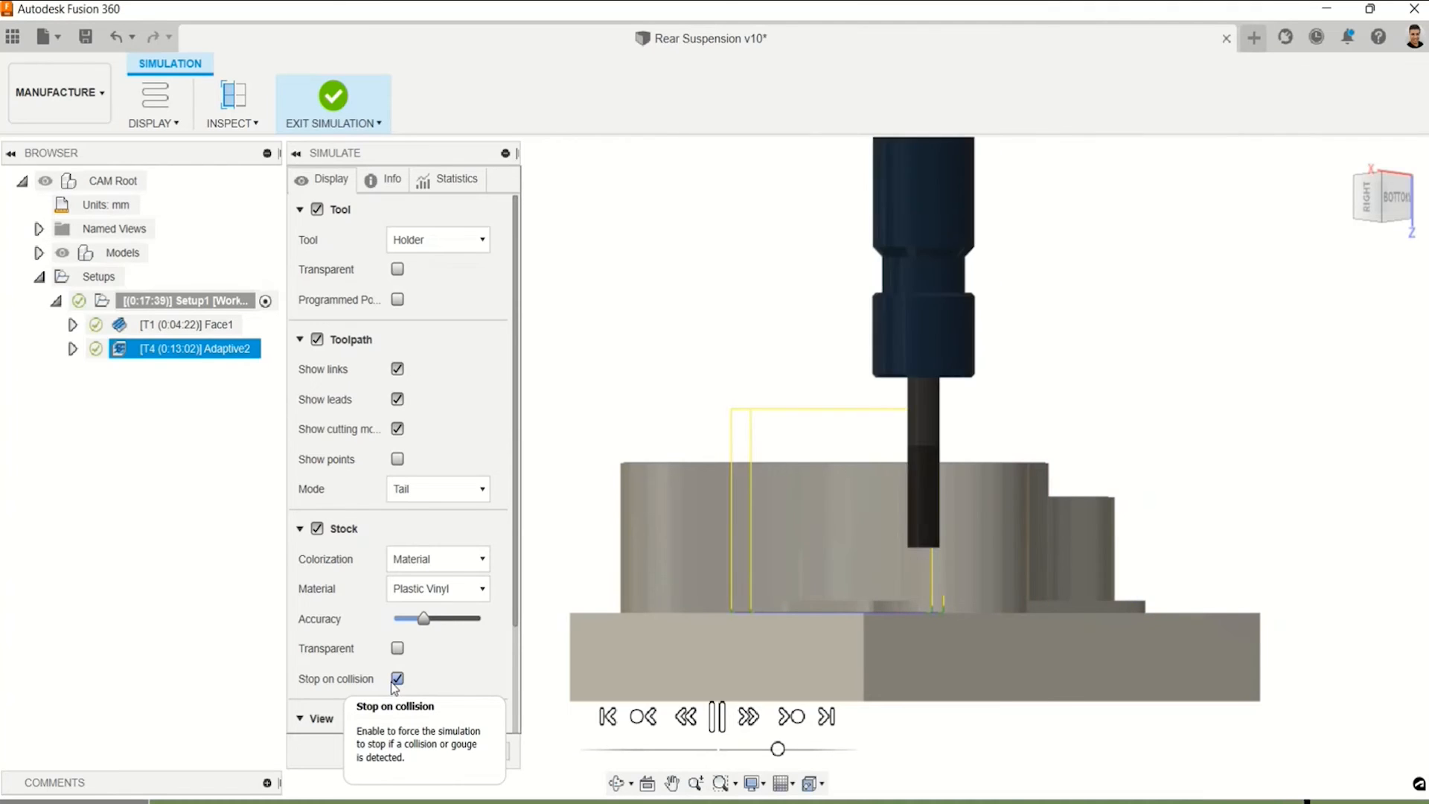
pyautogui.click(1361, 216)
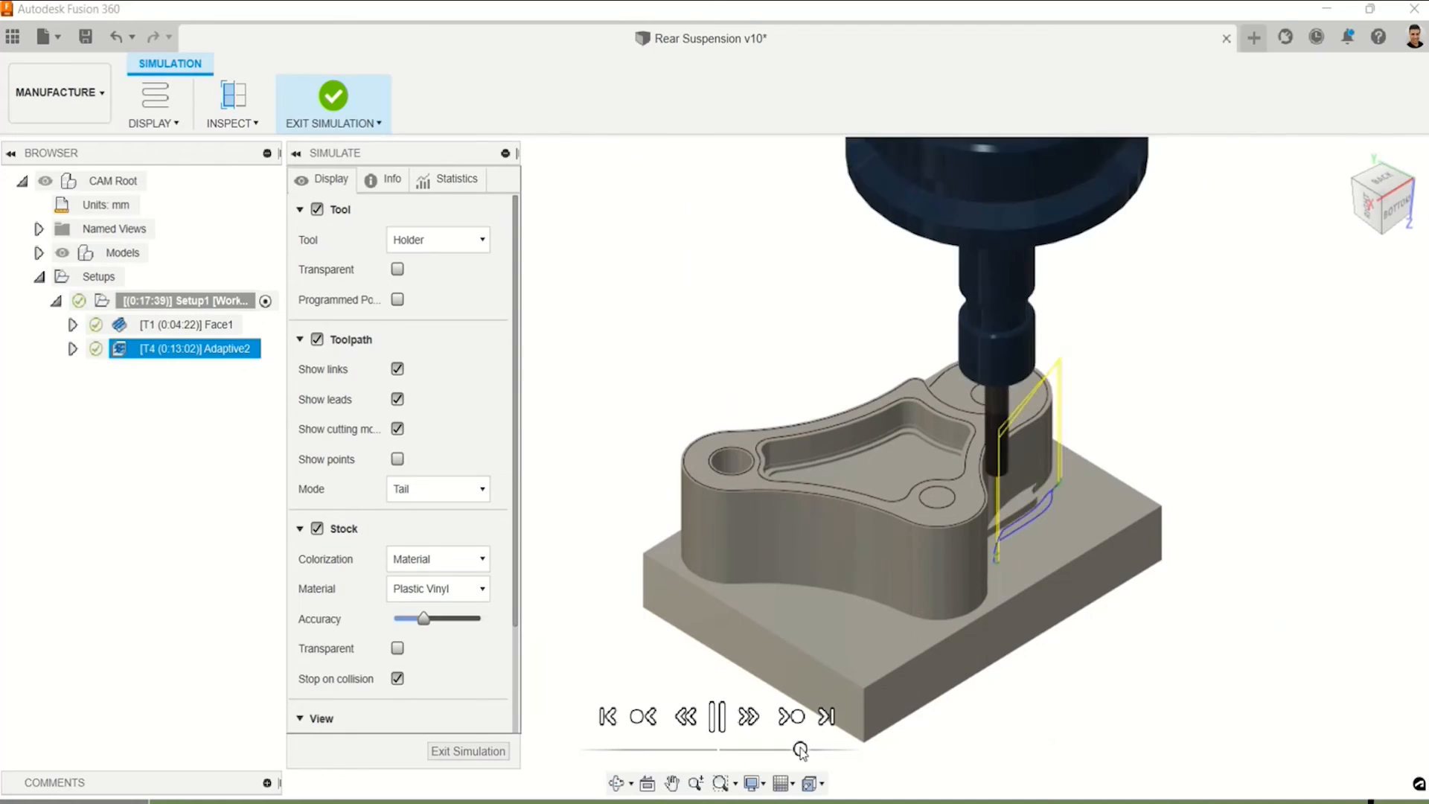
pyautogui.moveTo(780, 749); pyautogui.dragTo(801, 750)
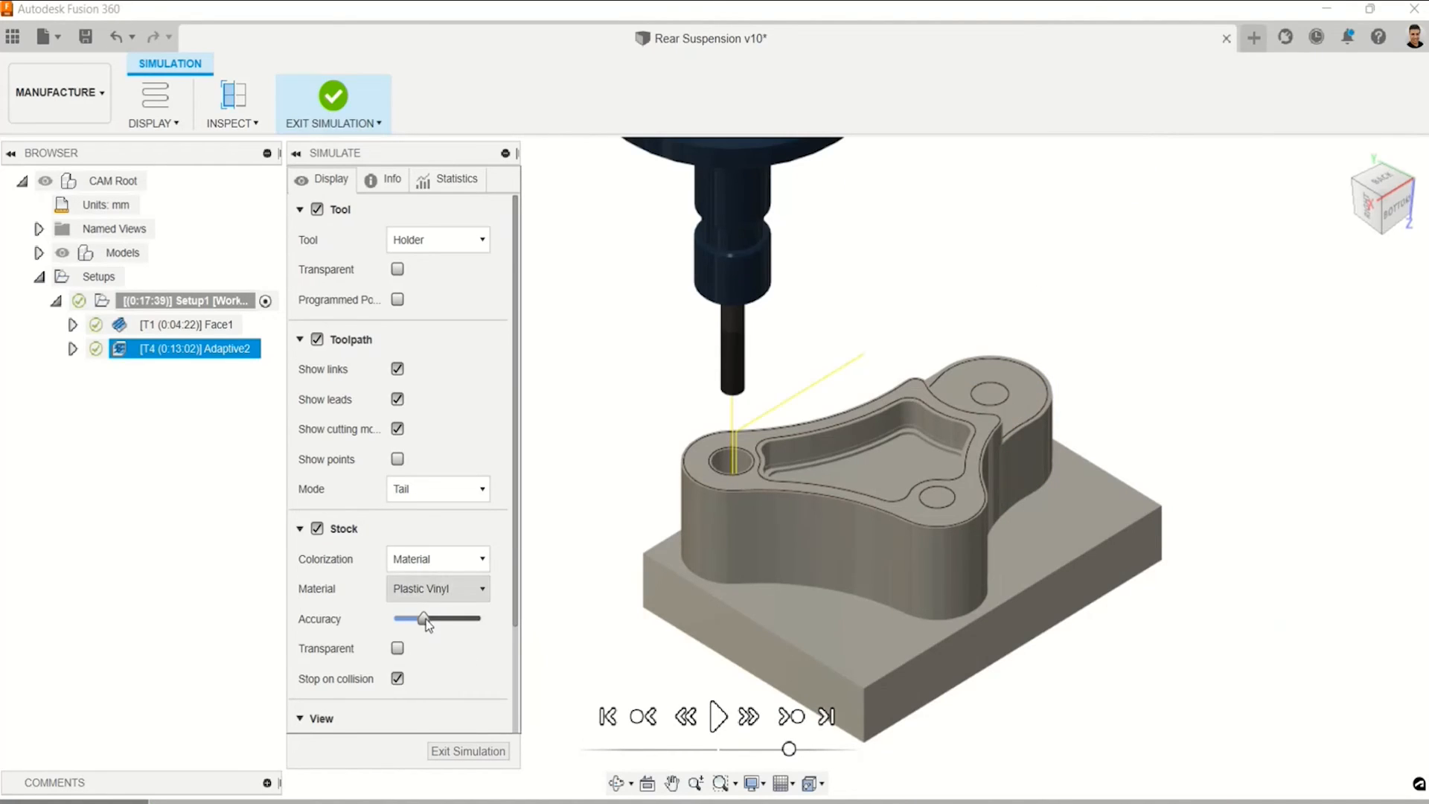
# Make the stock transparent to compare the remaining material with the finished part, and exit the simulation.
pyautogui.click(397, 648)
pyautogui.scroll(2, 734, 472)
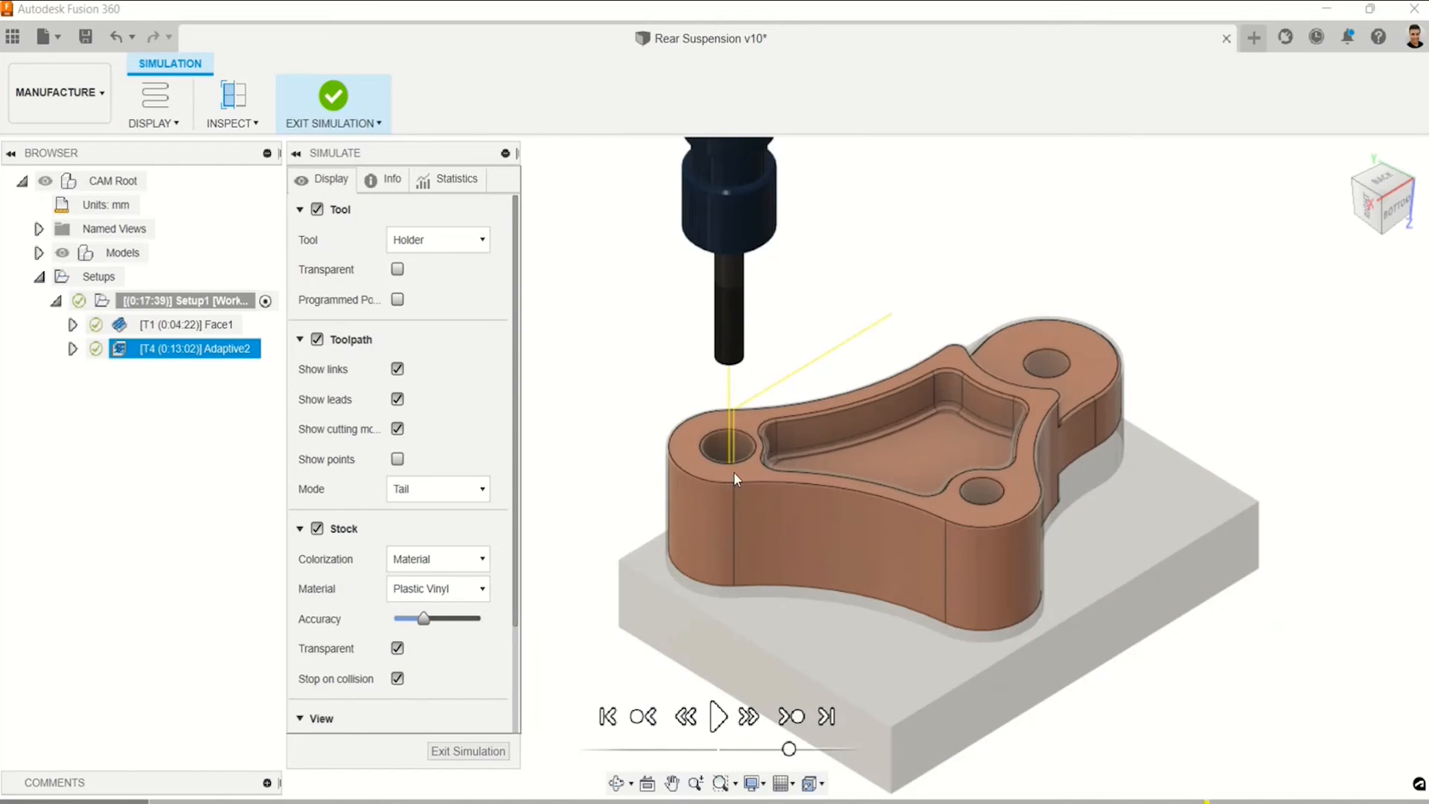
pyautogui.scroll(2, 695, 468)
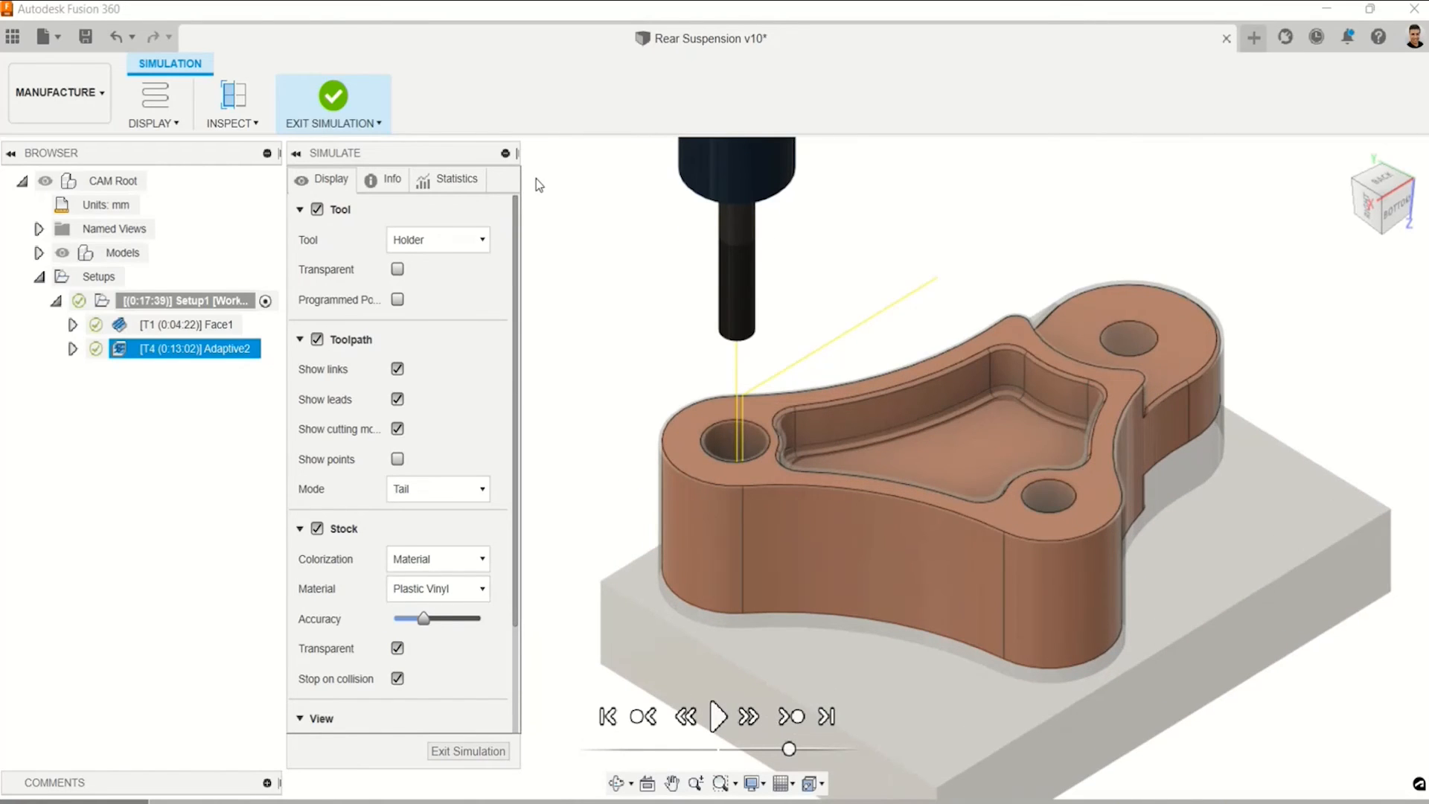
pyautogui.press('Escape')
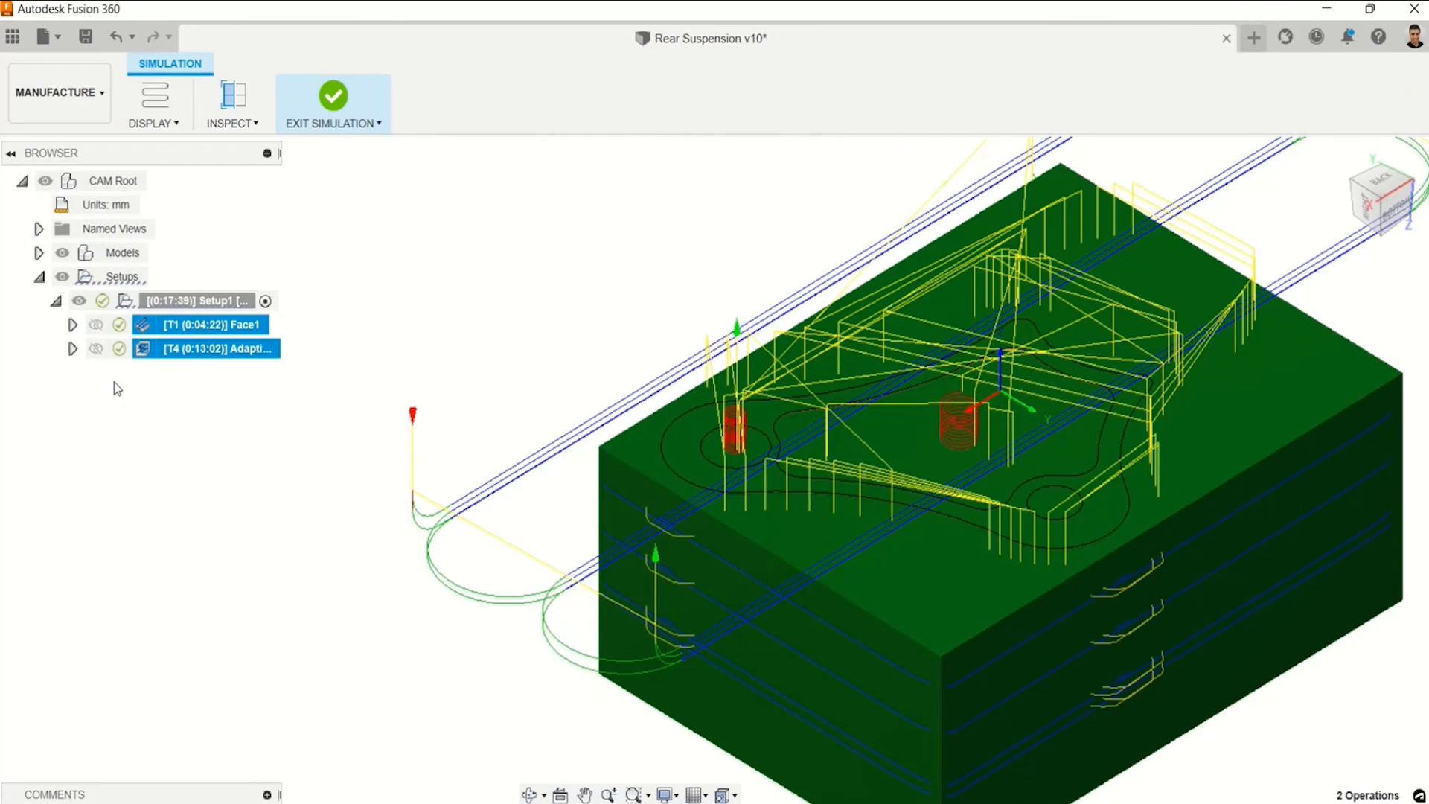
# Check the Adaptive2 toolpath on its own, hide it and examine the bare linkage part's outer walls.
pyautogui.click(213, 347)
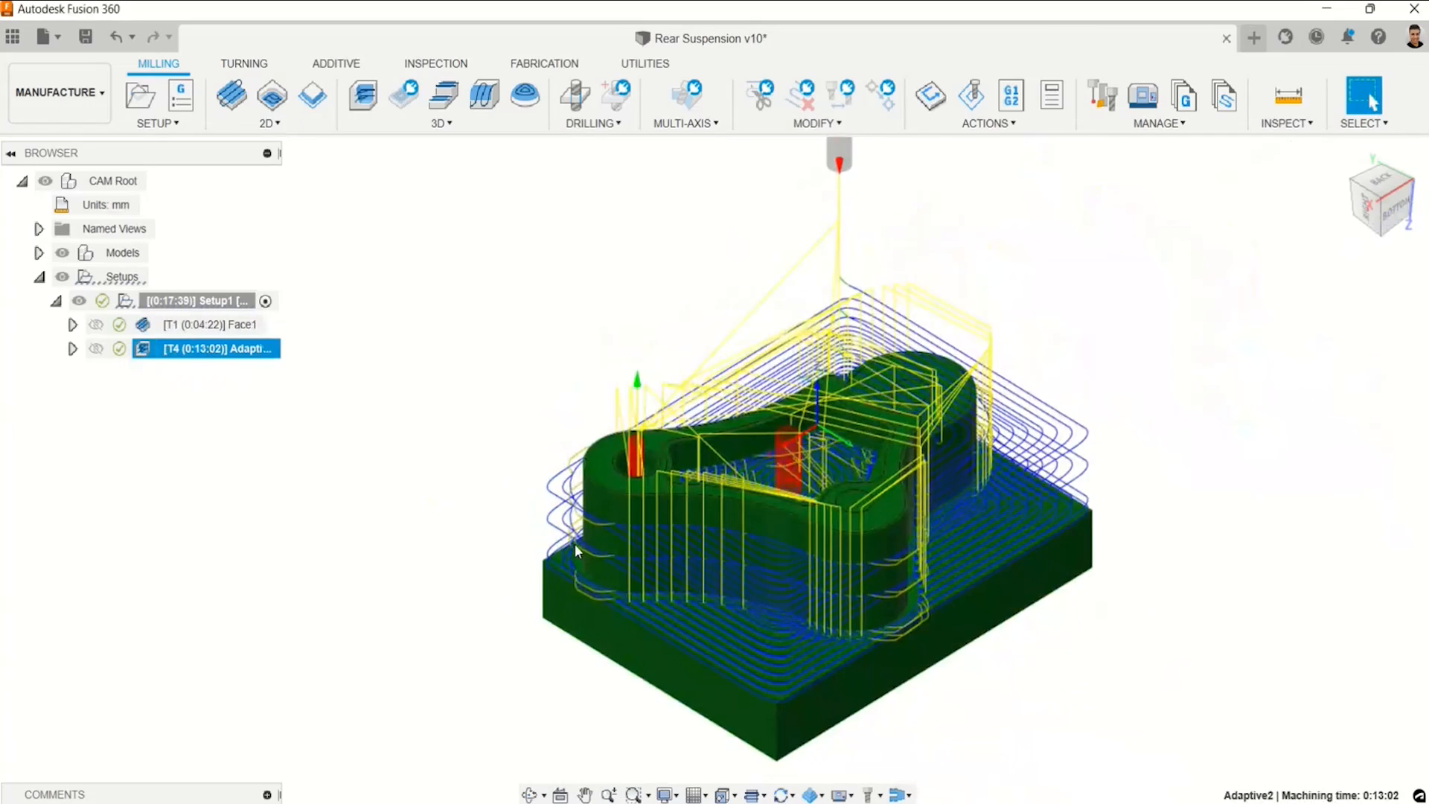
pyautogui.click(1048, 480)
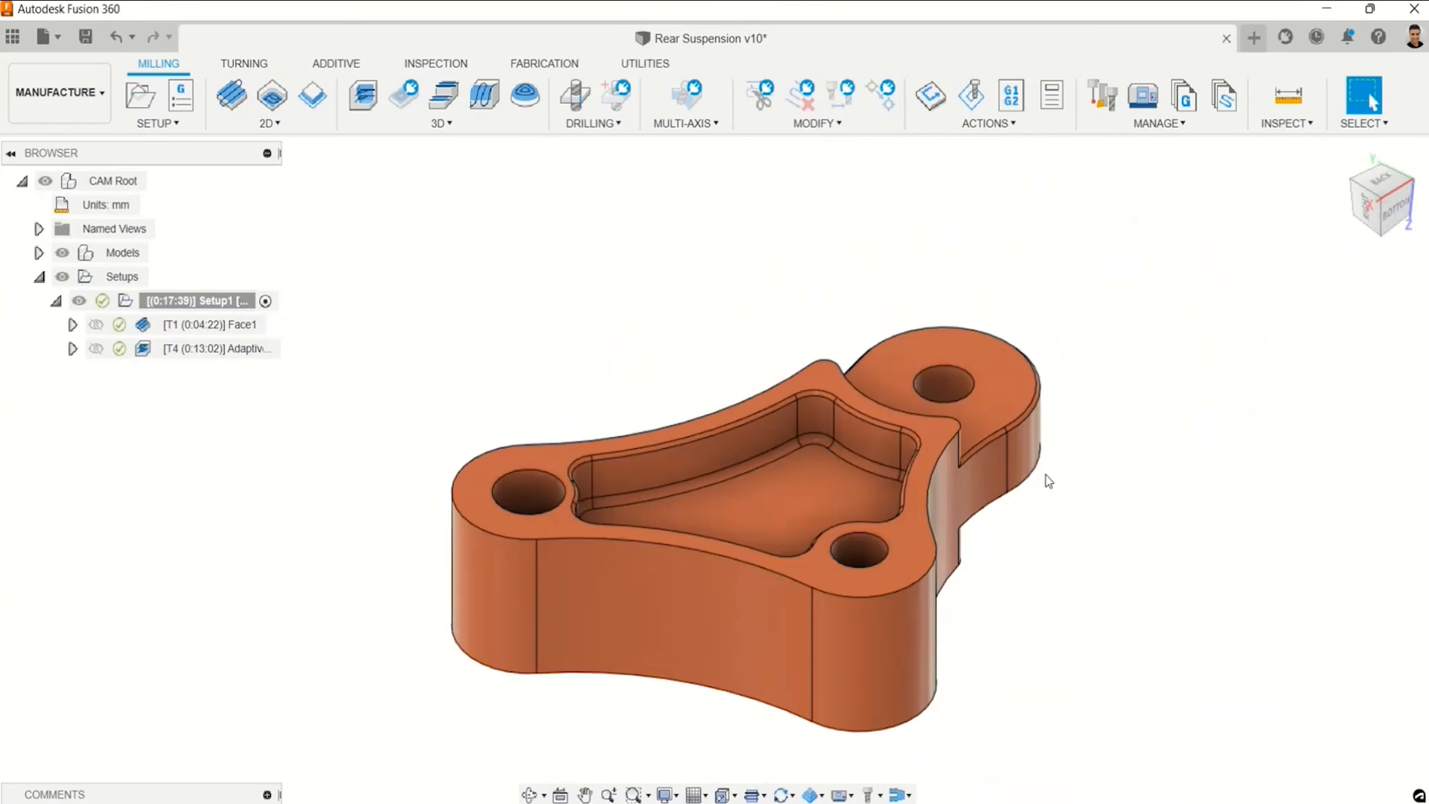
pyautogui.moveTo(1132, 654); pyautogui.dragTo(1126, 622, button='middle')
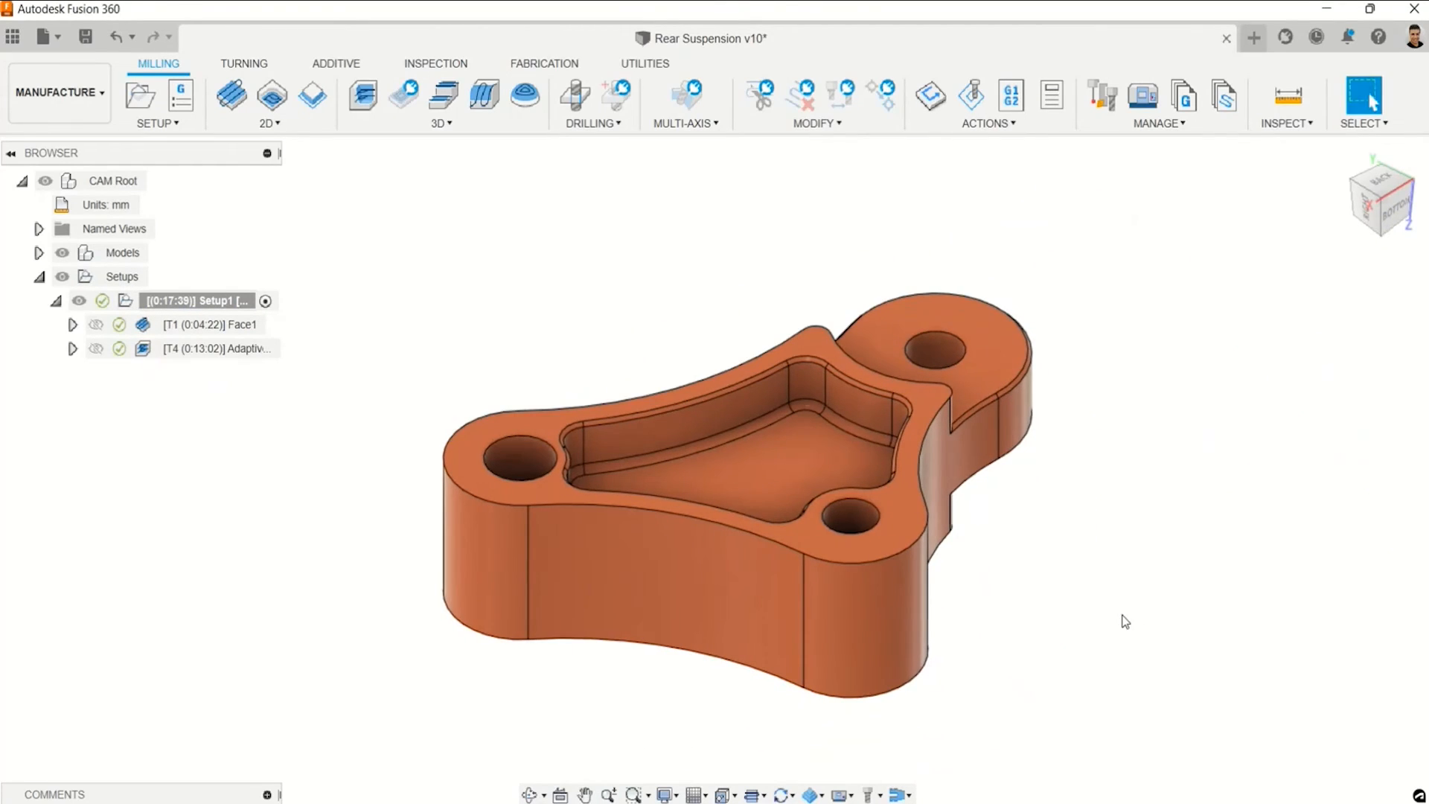
pyautogui.keyDown('shift'); pyautogui.moveTo(1009, 610); pyautogui.dragTo(1062, 599, button='middle'); pyautogui.keyUp('shift')
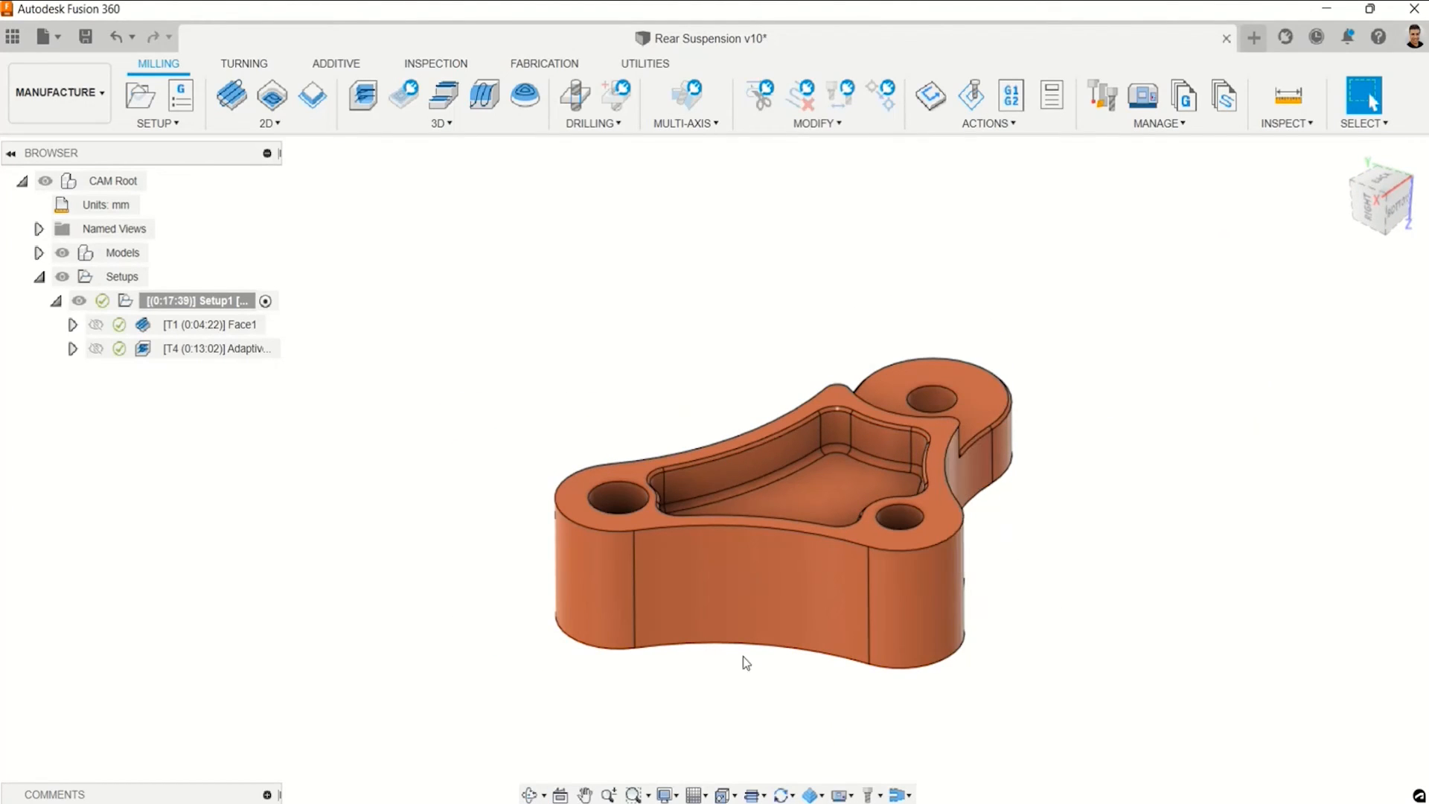
pyautogui.moveTo(960, 360); pyautogui.dragTo(491, 274, button='middle')
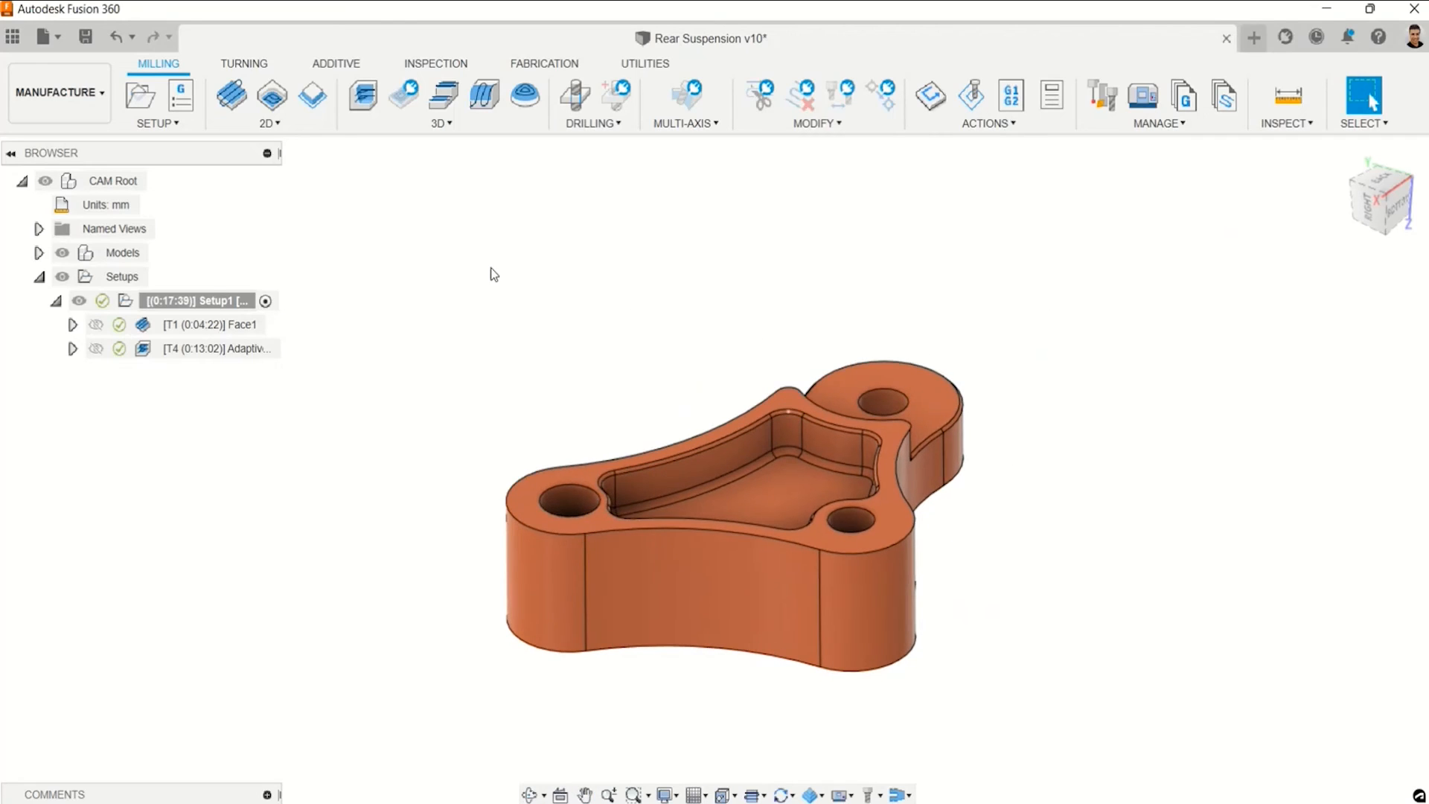
# Start a 2D Contour operation with the #4 Ø5mm flat tool and select the bottom edge loop of the thick body as contour.
pyautogui.click(311, 97)
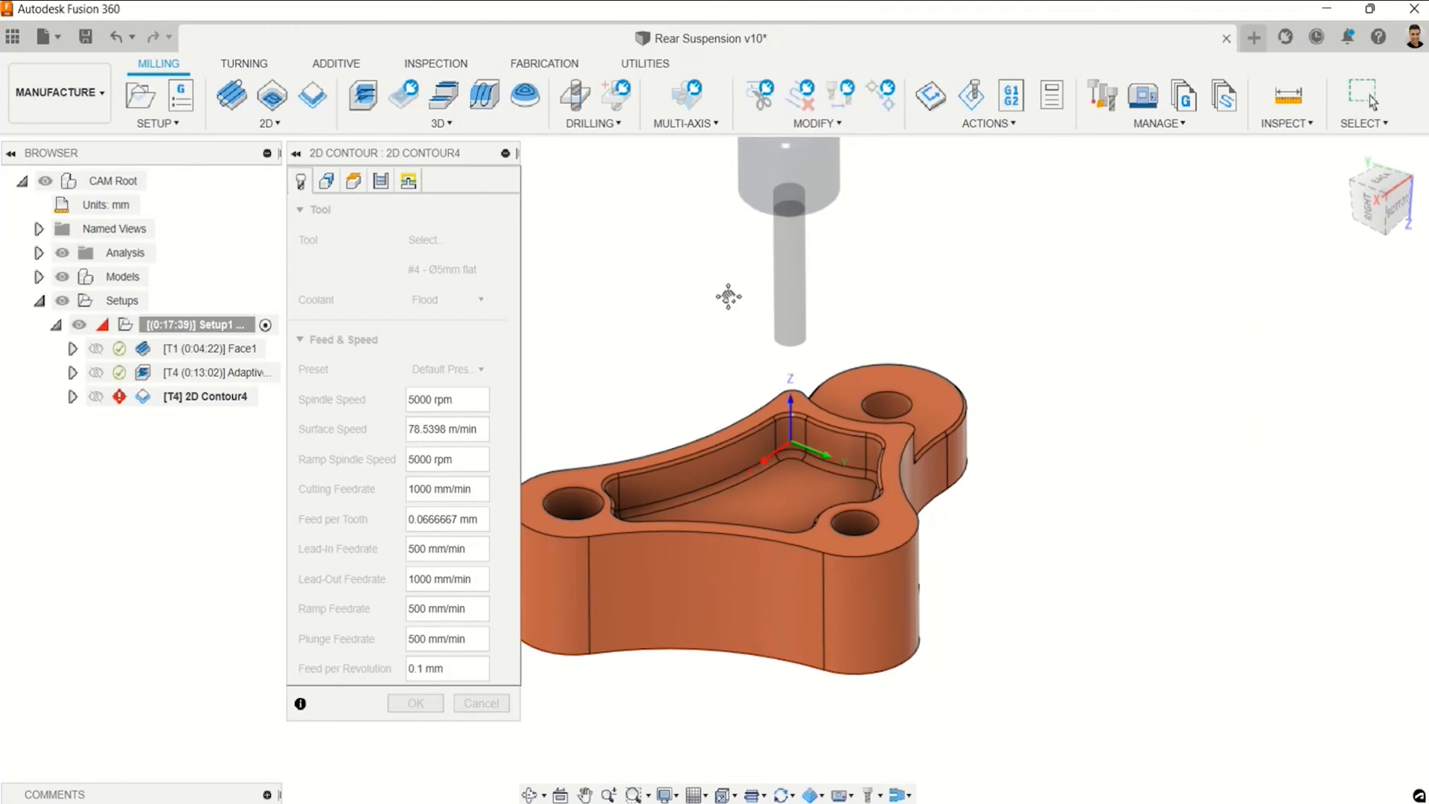
pyautogui.scroll(-2, 670, 328)
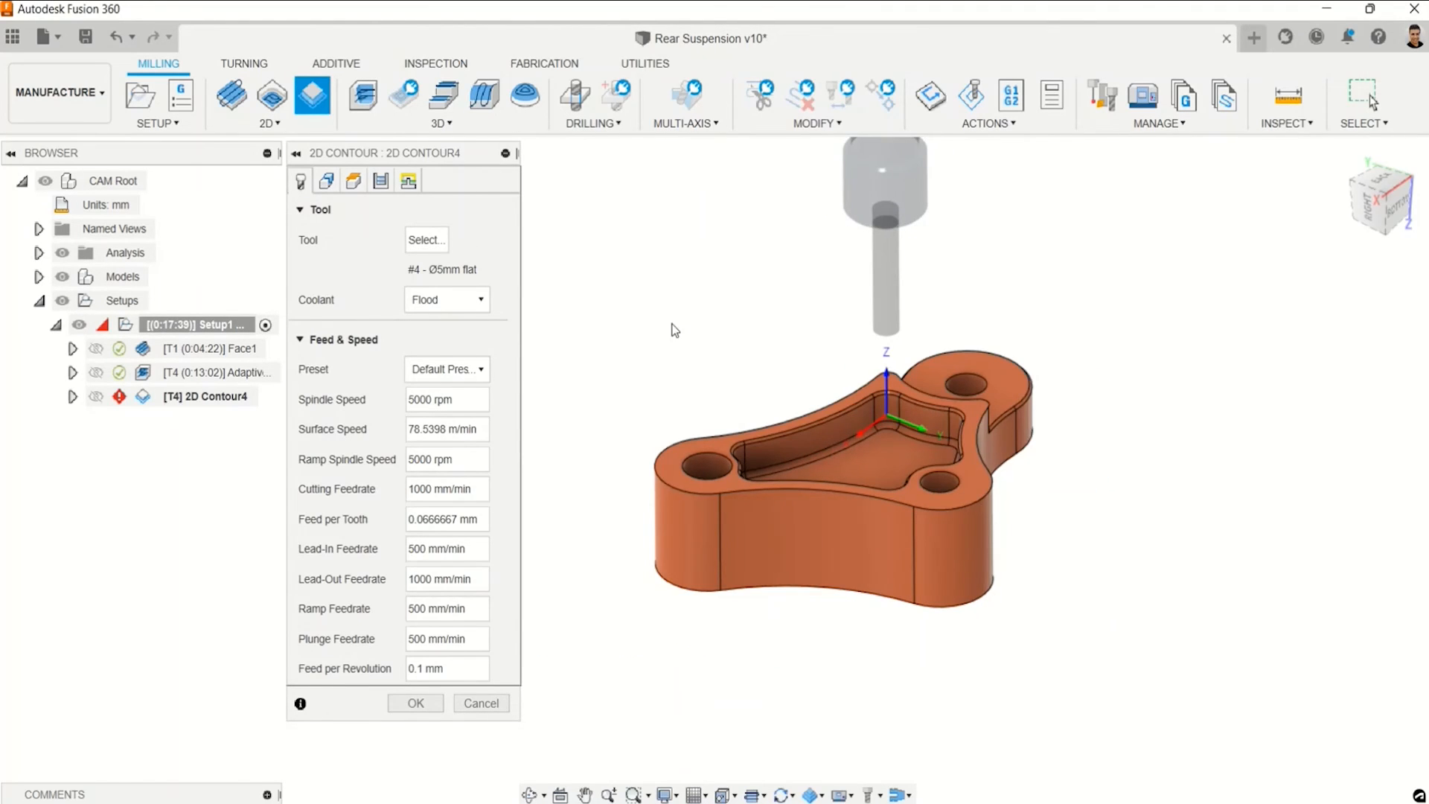
pyautogui.moveTo(670, 330); pyautogui.dragTo(646, 351, button='middle')
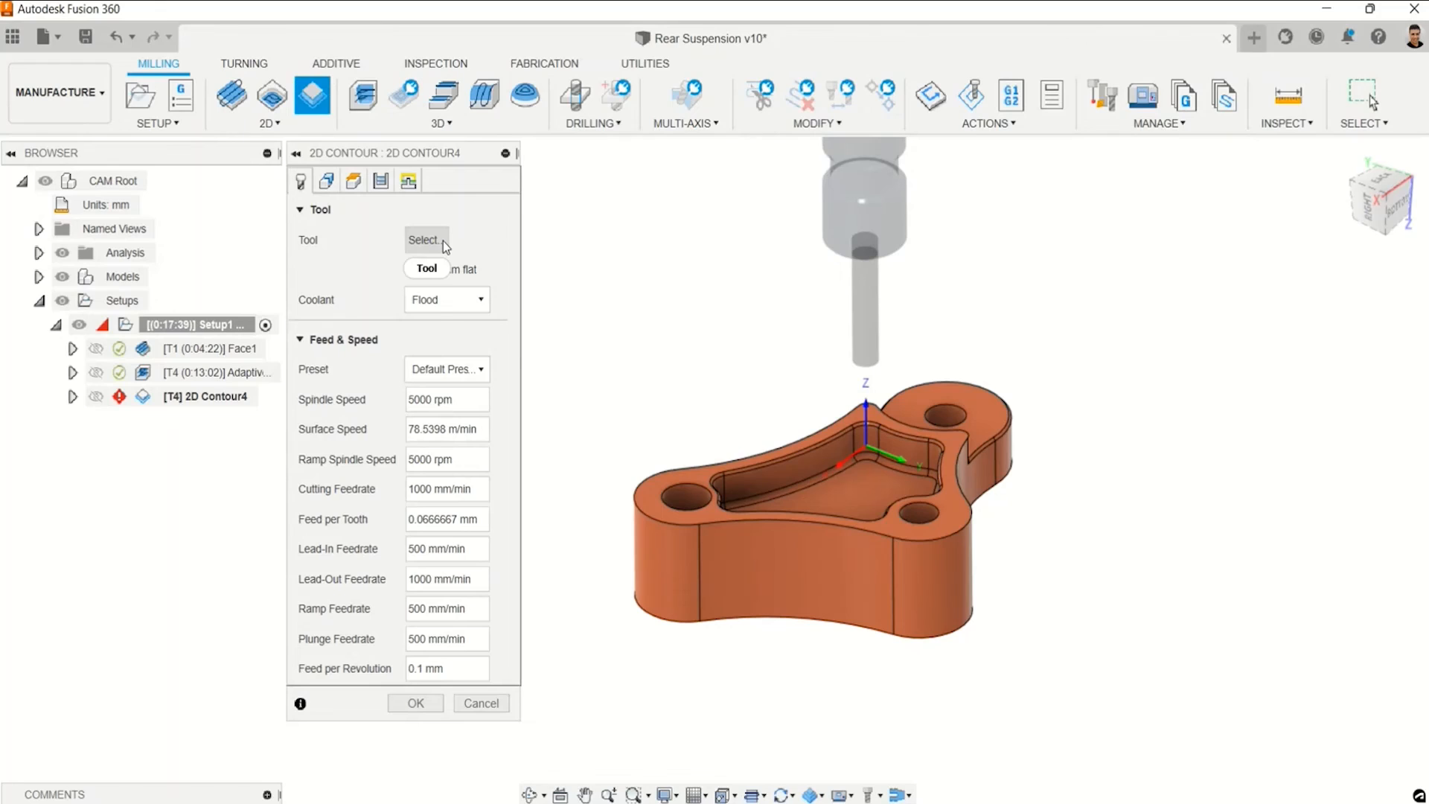
pyautogui.click(326, 181)
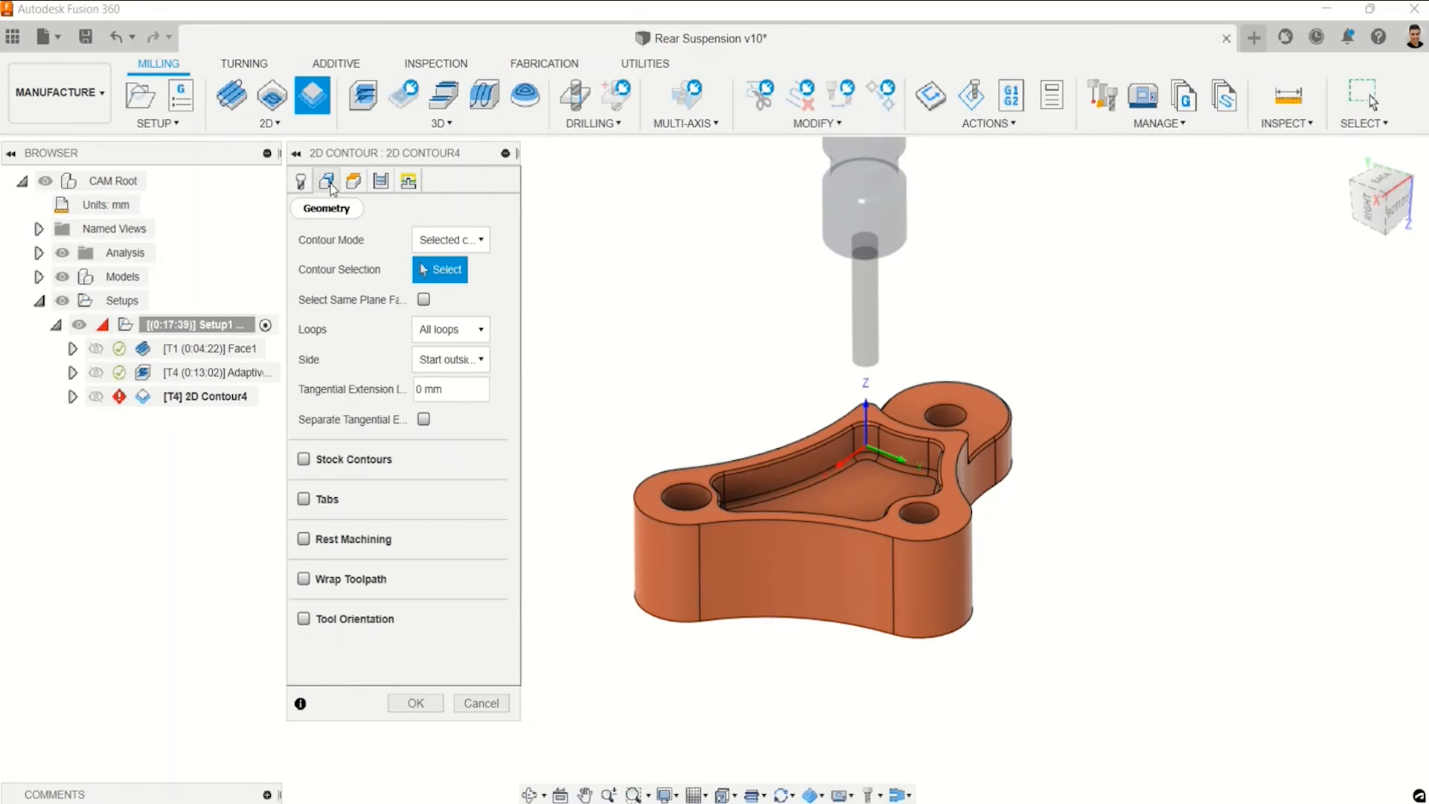
pyautogui.keyDown('shift'); pyautogui.moveTo(829, 680); pyautogui.dragTo(880, 655, button='middle'); pyautogui.keyUp('shift')
pyautogui.click(916, 630)
# Extend the selected contour chain with the stepped lug's lower edge so it follows the outline of the whole part.
pyautogui.keyDown('shift'); pyautogui.moveTo(998, 669); pyautogui.dragTo(860, 606, button='middle'); pyautogui.keyUp('shift')
pyautogui.scroll(4, 895, 556)
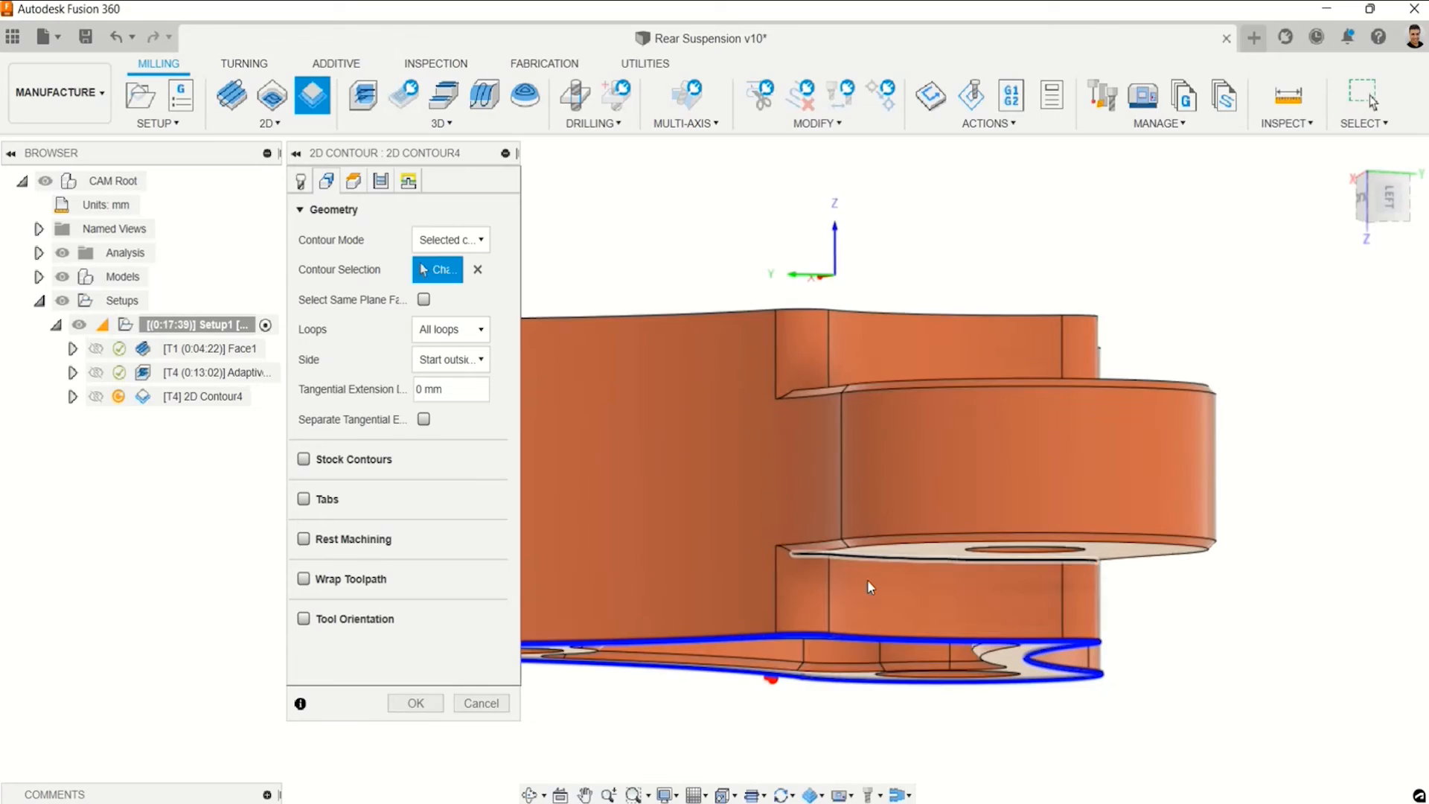
pyautogui.keyDown('shift'); pyautogui.moveTo(895, 556); pyautogui.dragTo(967, 681, button='middle'); pyautogui.keyUp('shift')
pyautogui.keyDown('shift'); pyautogui.moveTo(987, 655); pyautogui.dragTo(987, 659, button='middle'); pyautogui.keyUp('shift')
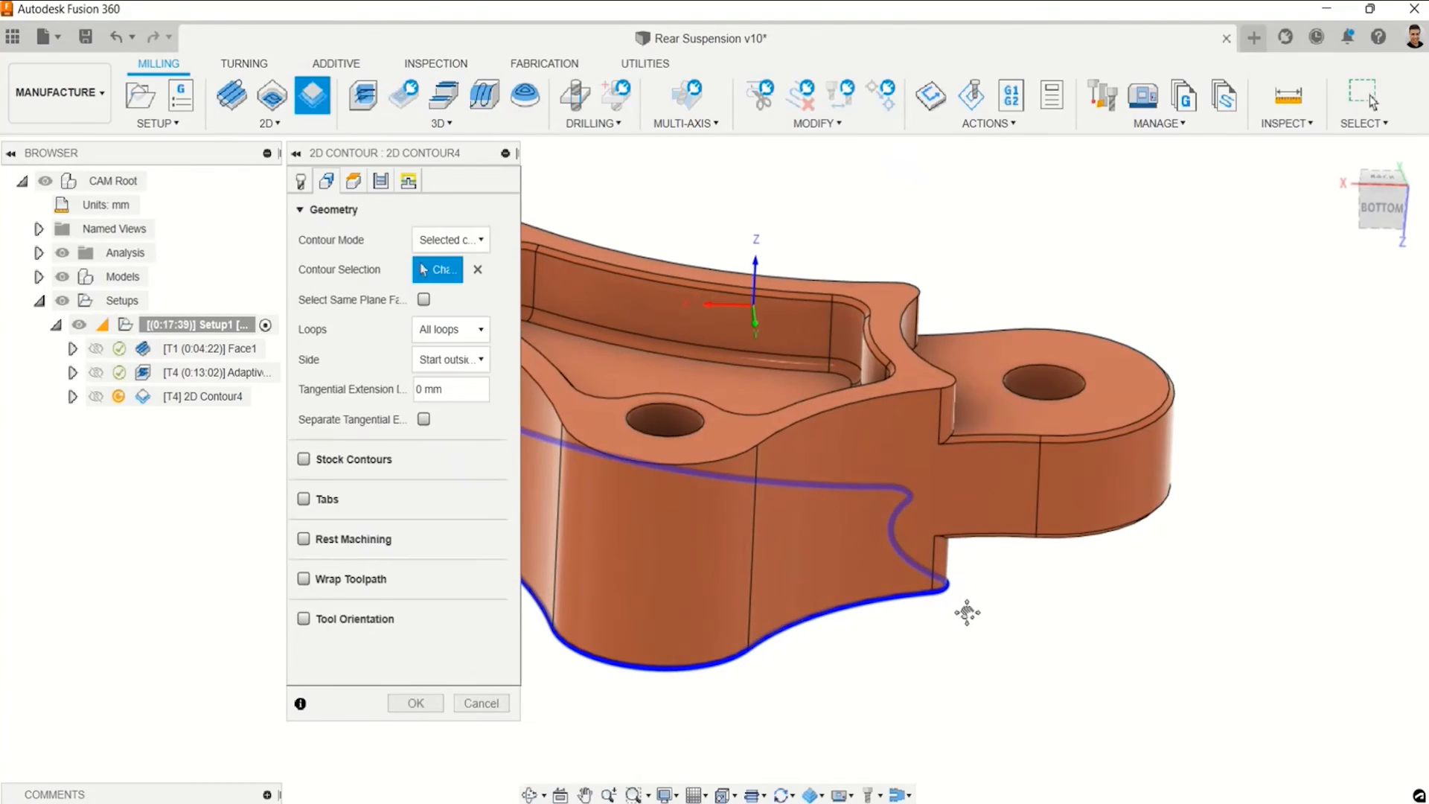
pyautogui.moveTo(966, 610); pyautogui.dragTo(989, 632, button='middle')
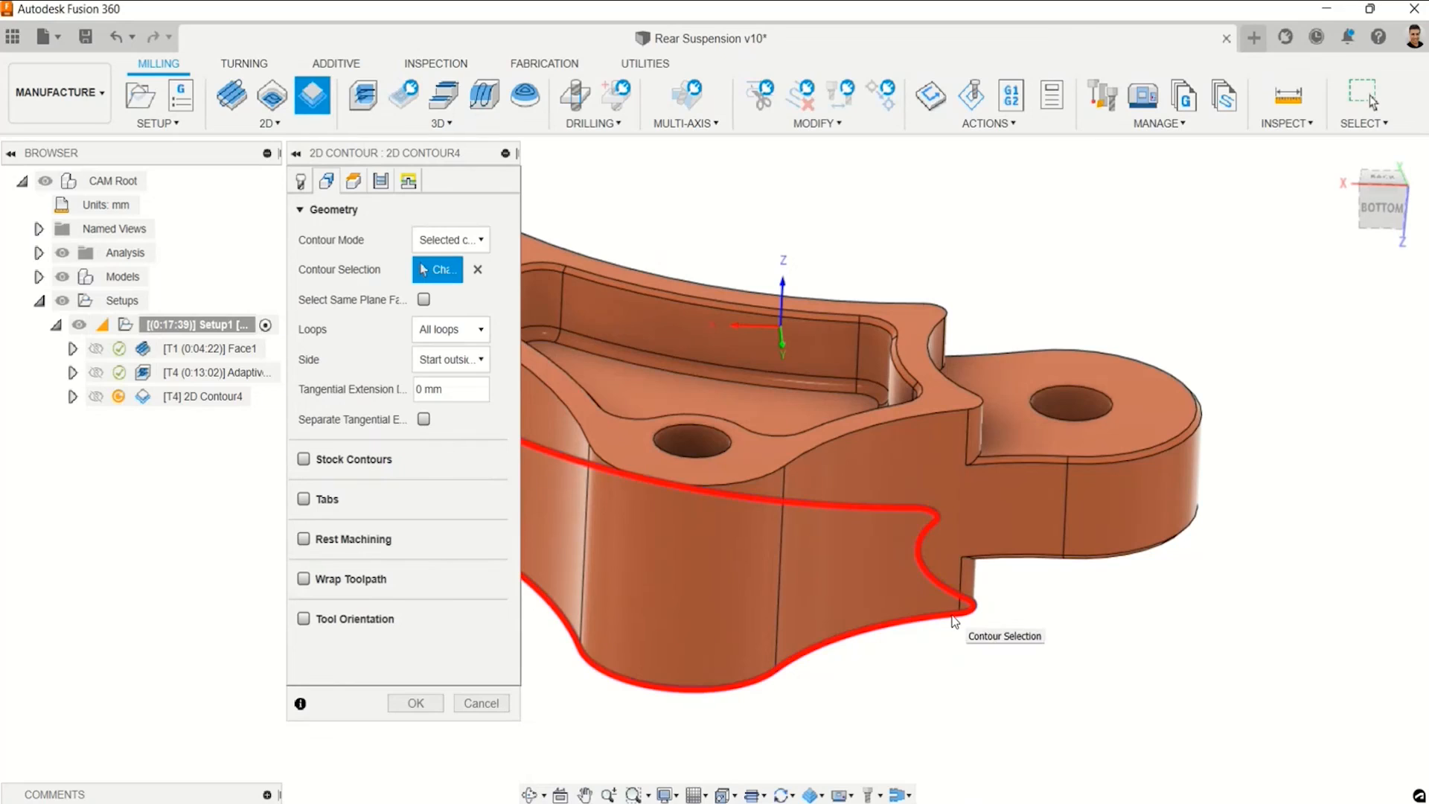
pyautogui.click(956, 622)
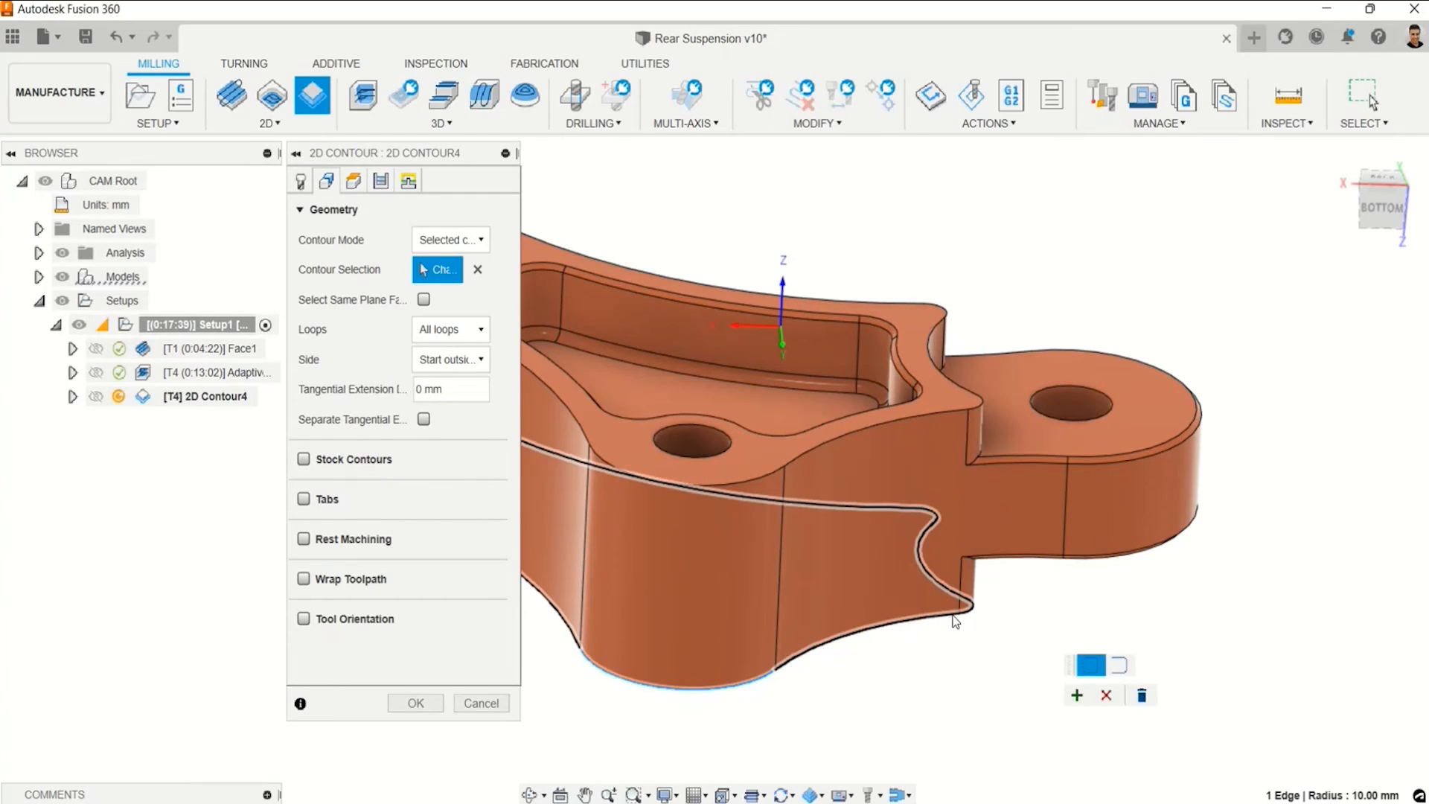
pyautogui.click(1001, 558)
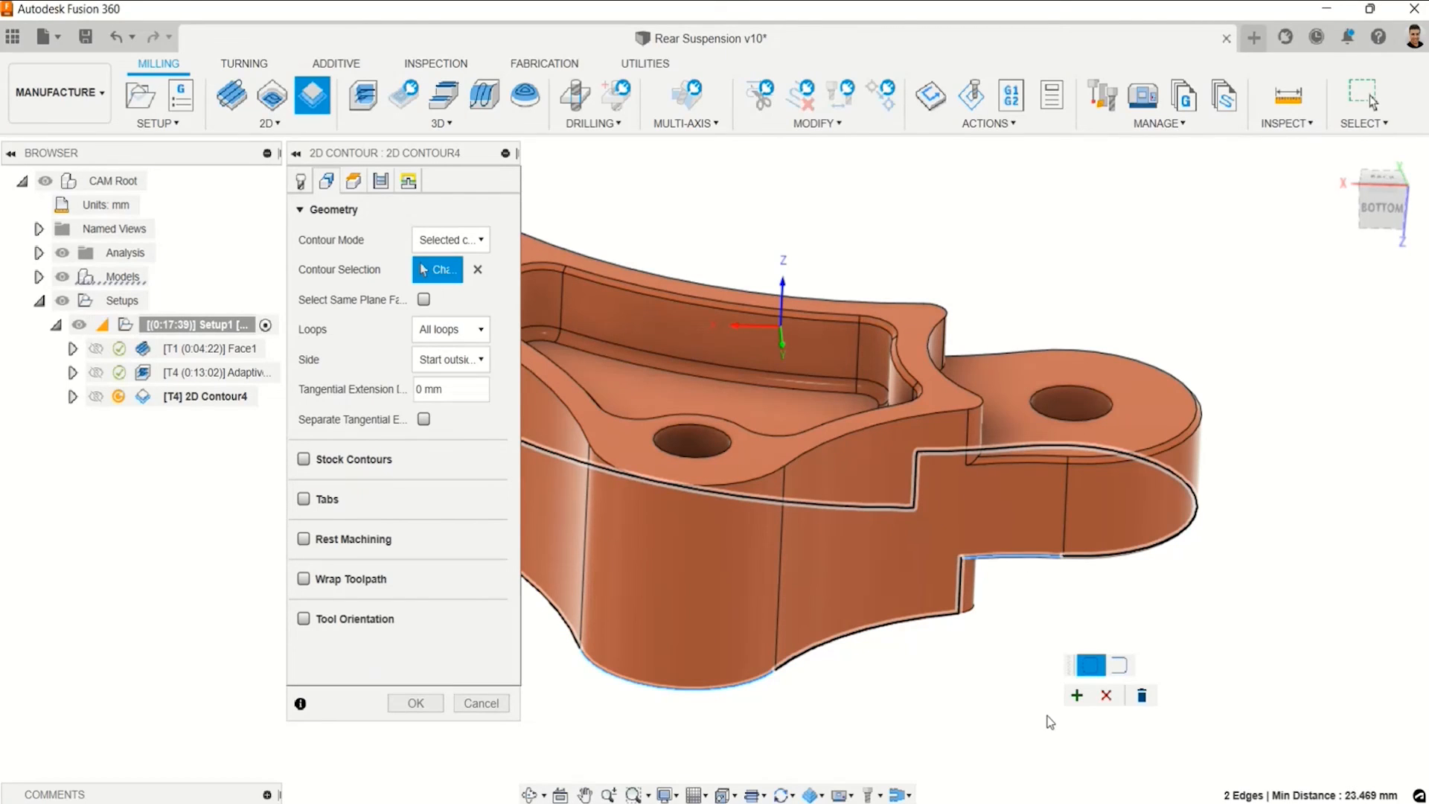
pyautogui.click(1077, 696)
pyautogui.scroll(-5, 1066, 690)
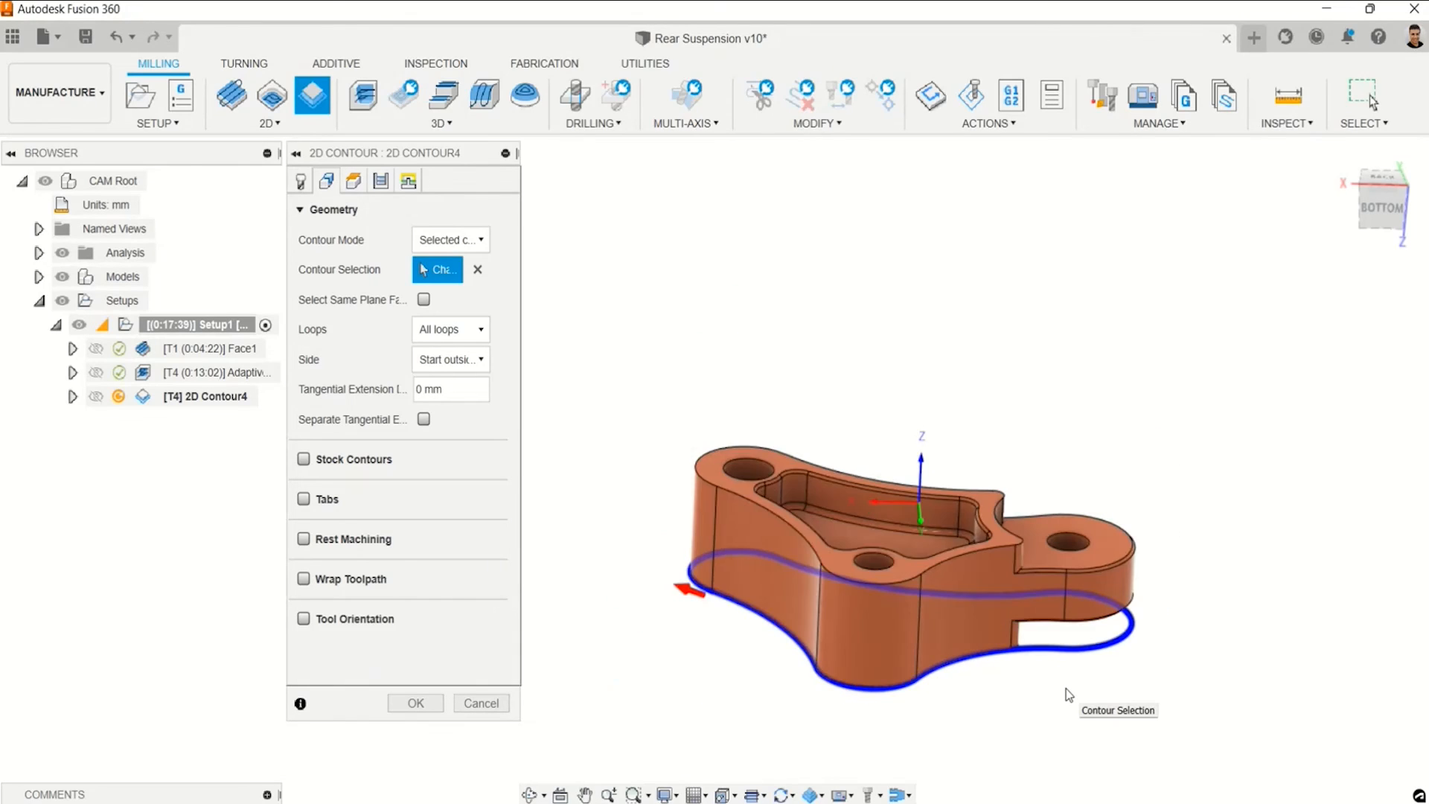
# Check the contour around the part, keep the default passes settings and generate the 2D contour toolpath.
pyautogui.click(1360, 185)
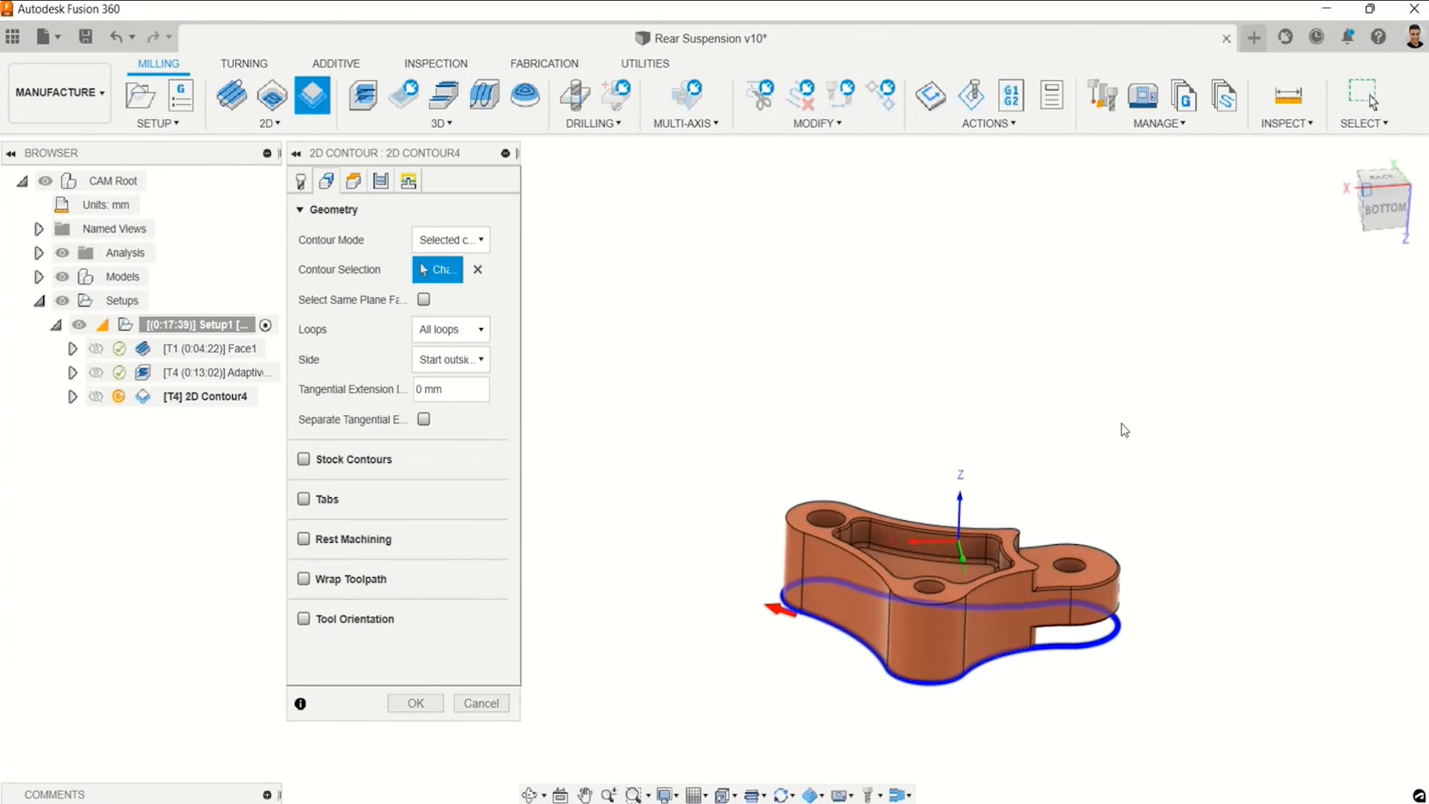
pyautogui.moveTo(1007, 490); pyautogui.dragTo(951, 587, button='middle')
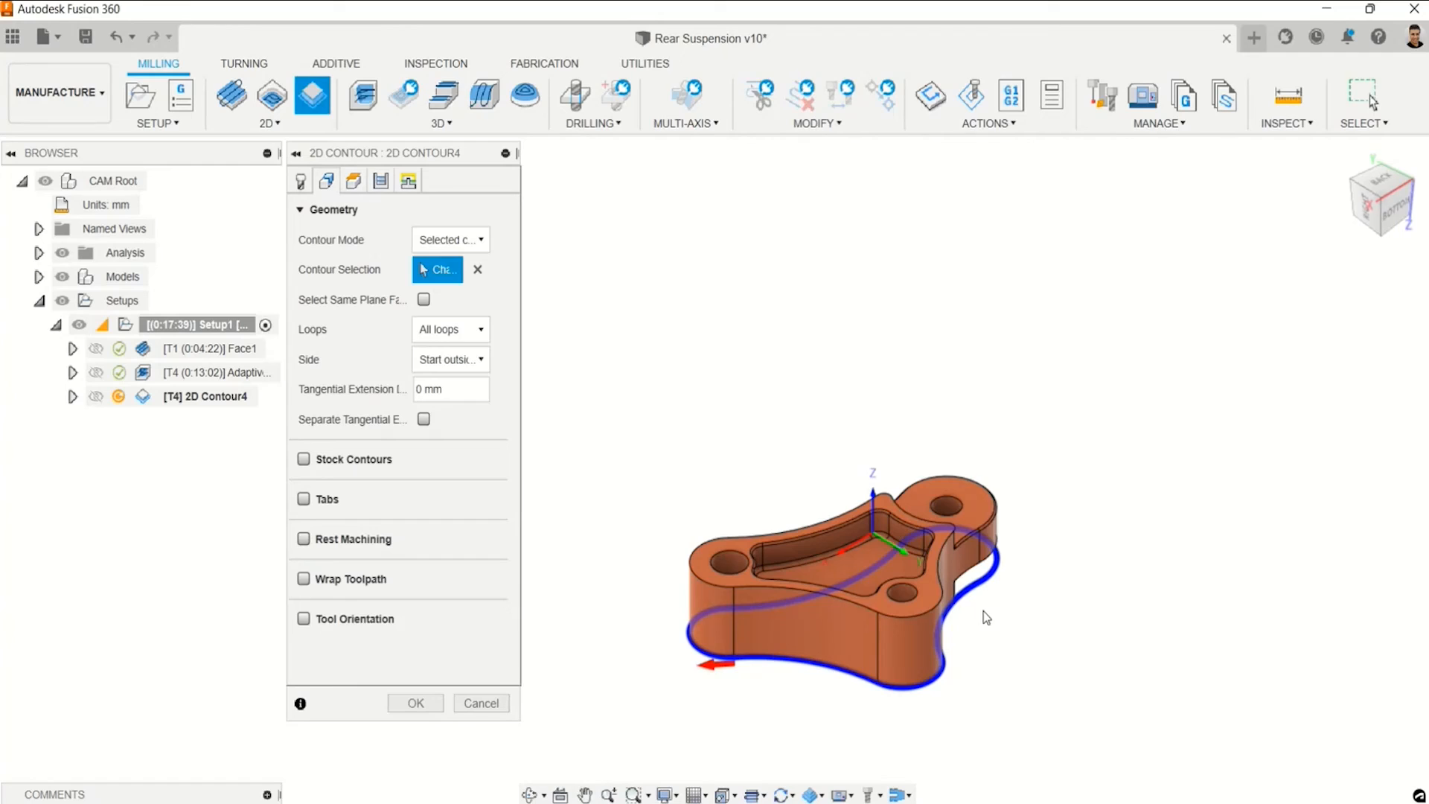
pyautogui.scroll(2, 983, 612)
pyautogui.moveTo(919, 654); pyautogui.dragTo(914, 655, button='middle')
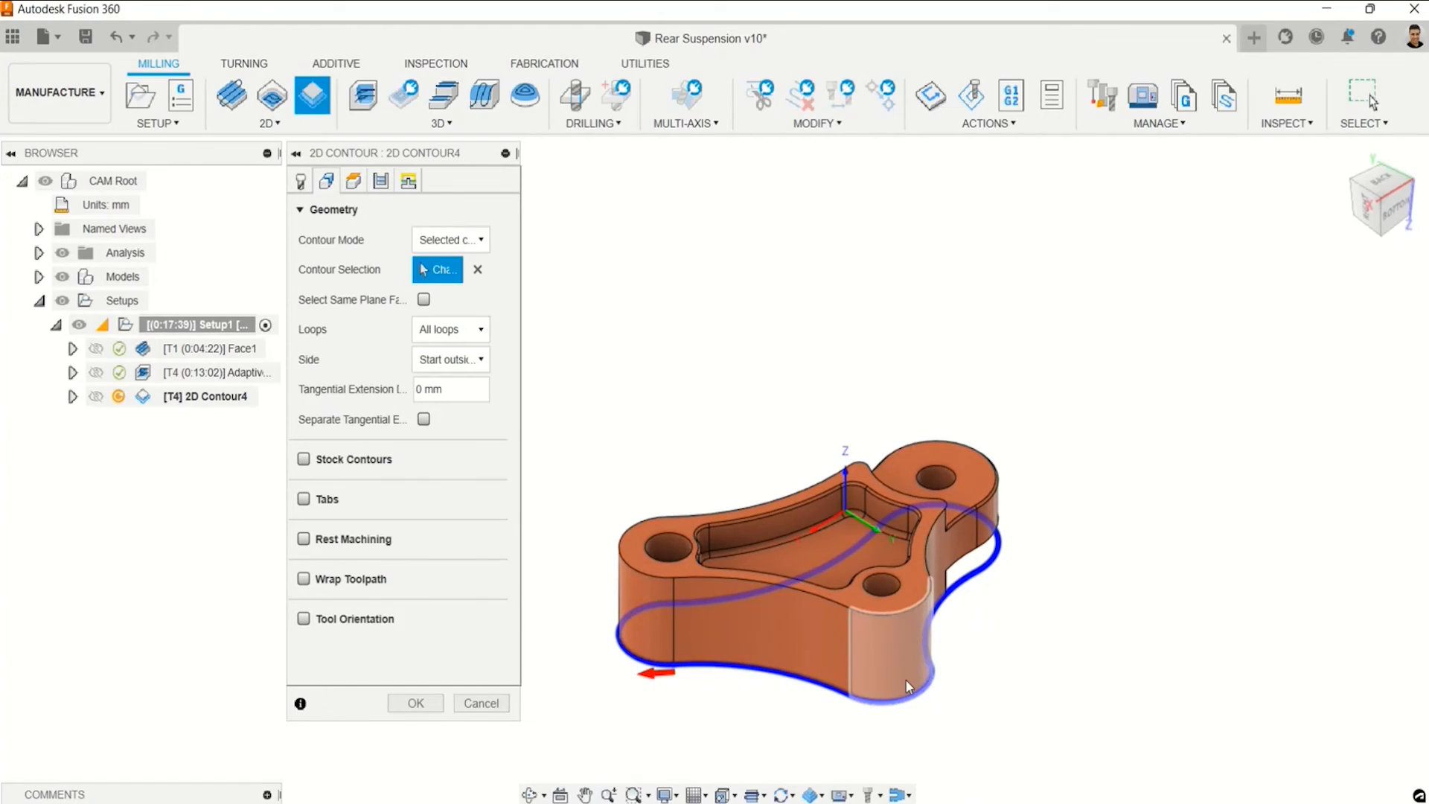
pyautogui.click(374, 192)
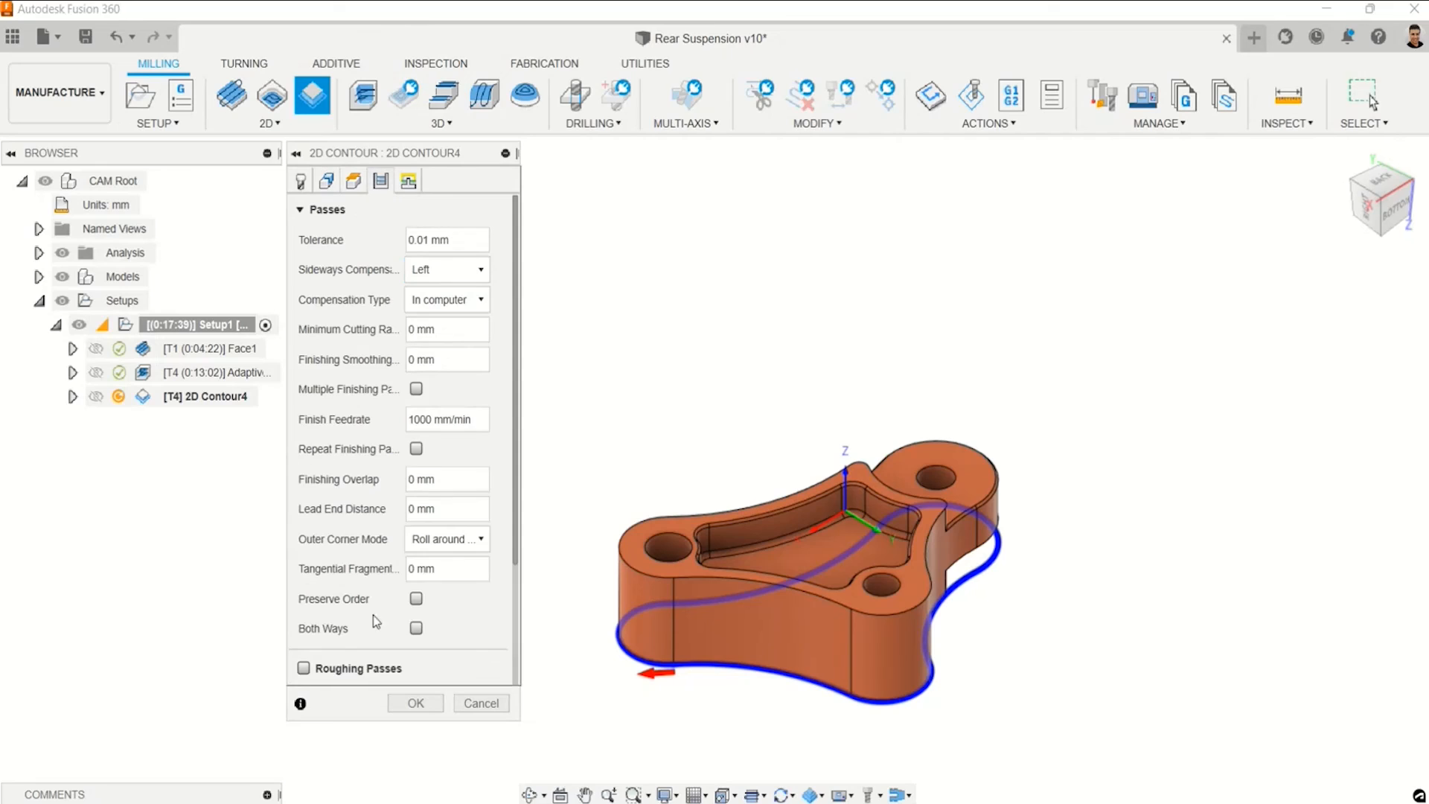
pyautogui.click(415, 704)
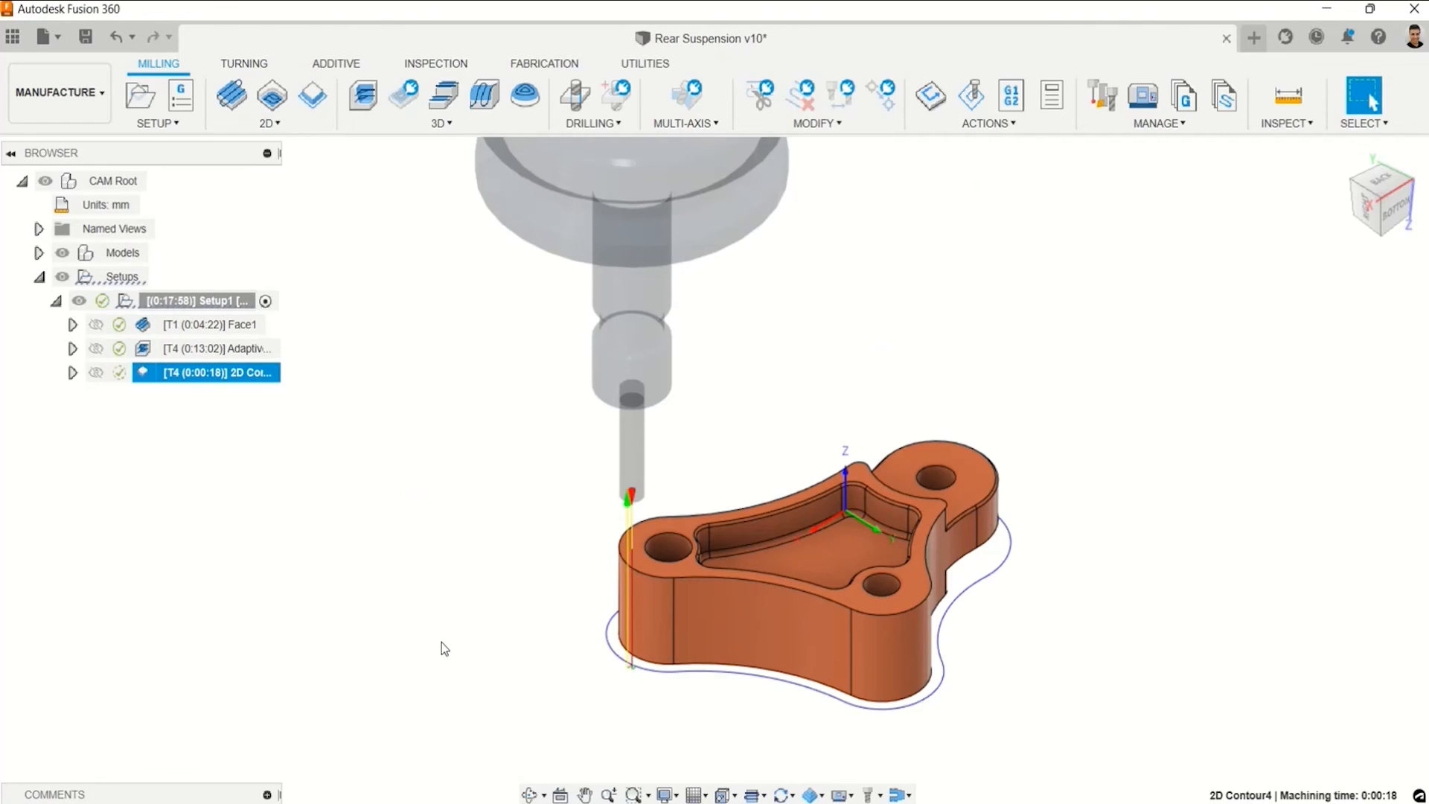
# Start simulating the 2D Contour operation on its own and set the stock colorization to Material.
pyautogui.moveTo(1001, 530); pyautogui.dragTo(957, 472, button='middle')
pyautogui.scroll(-1, 914, 619)
pyautogui.moveTo(862, 627); pyautogui.dragTo(790, 613, button='middle')
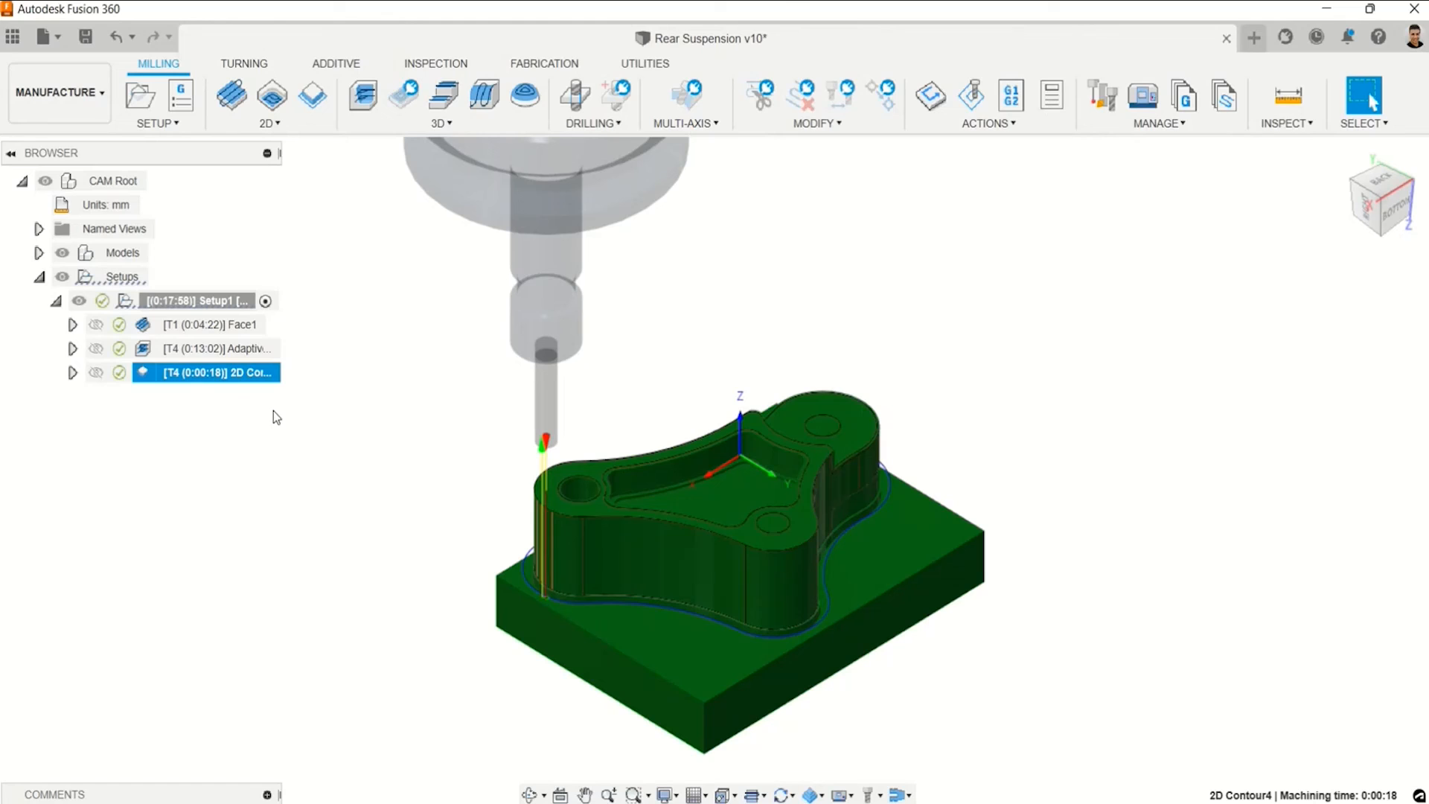
pyautogui.rightClick(241, 372)
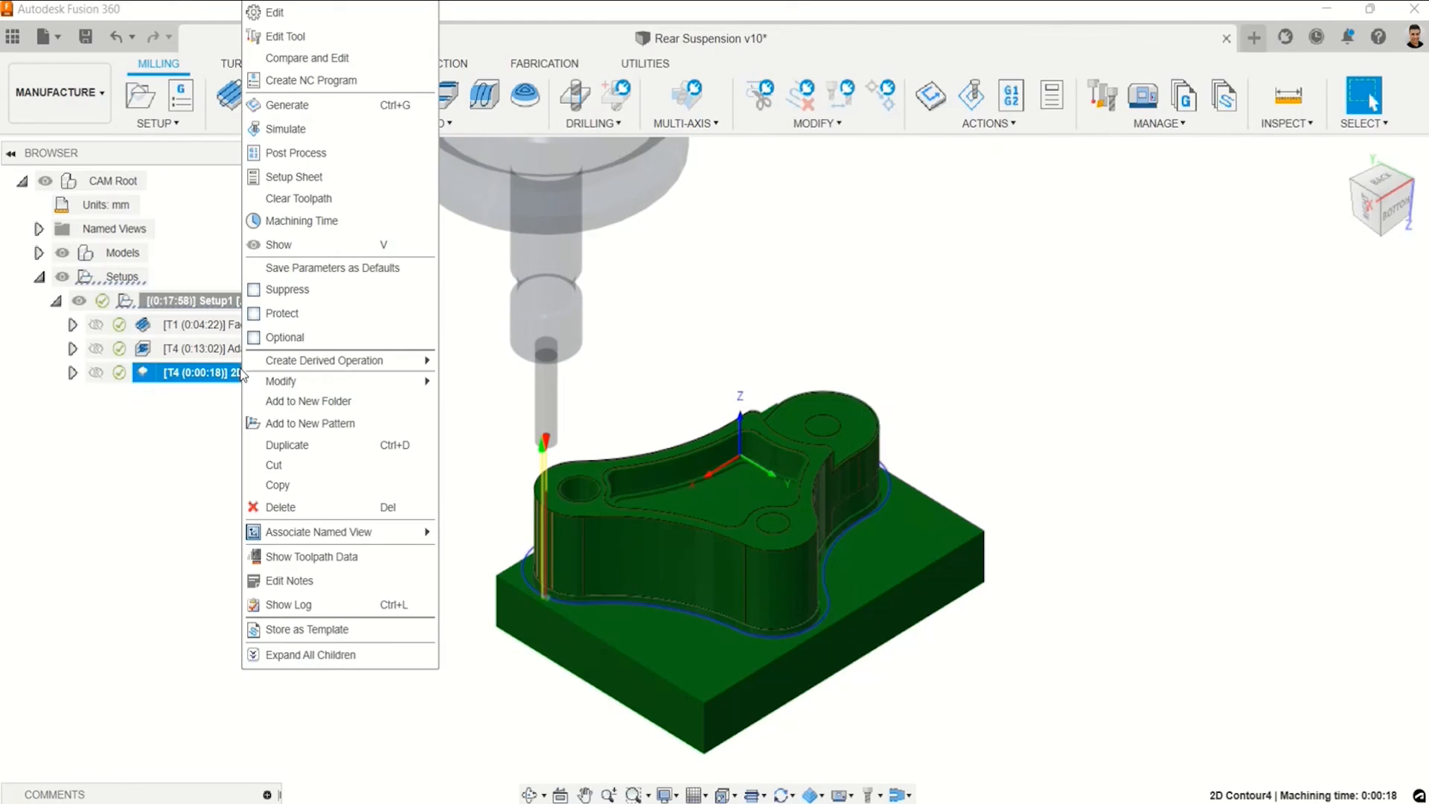
pyautogui.click(294, 130)
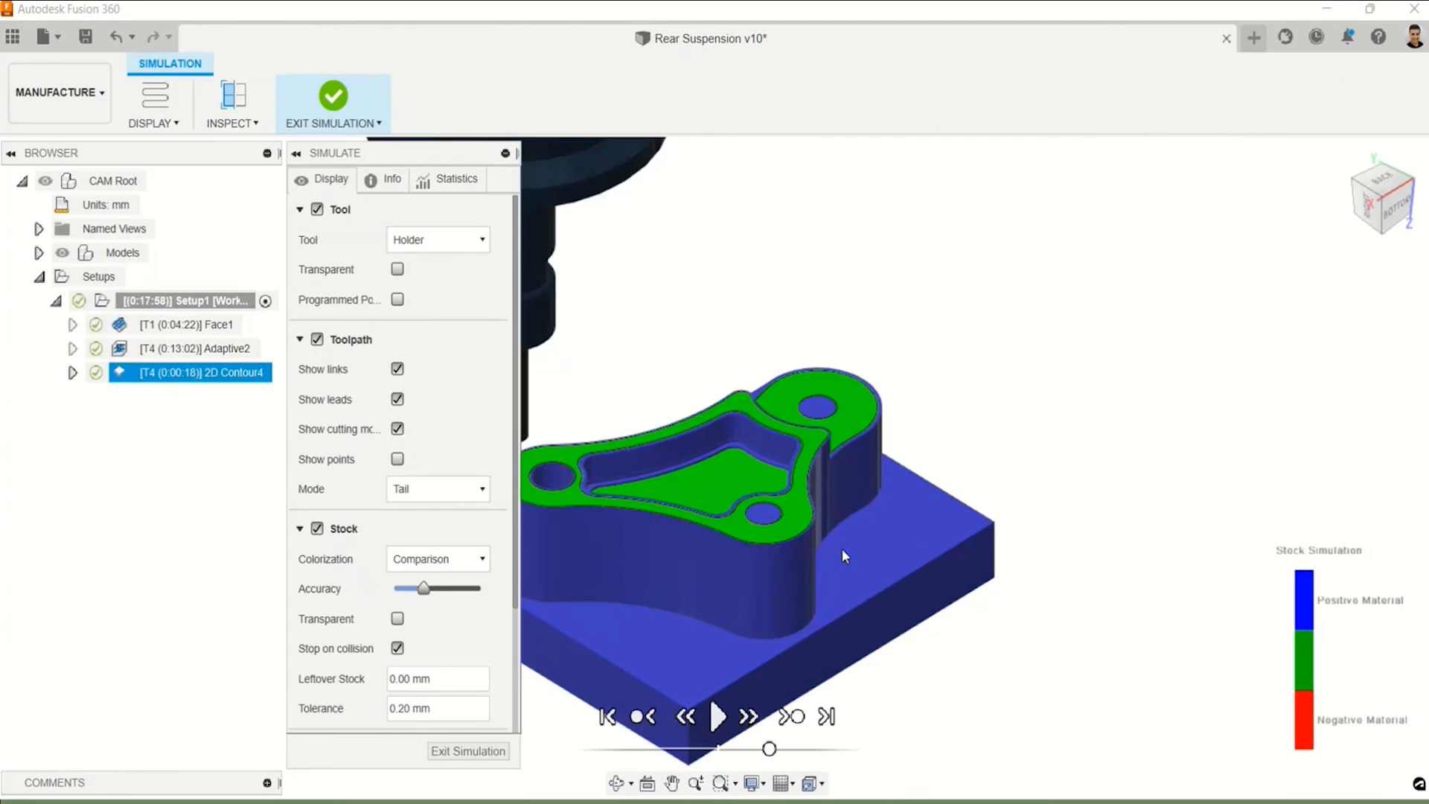
pyautogui.moveTo(727, 565); pyautogui.dragTo(767, 543, button='middle')
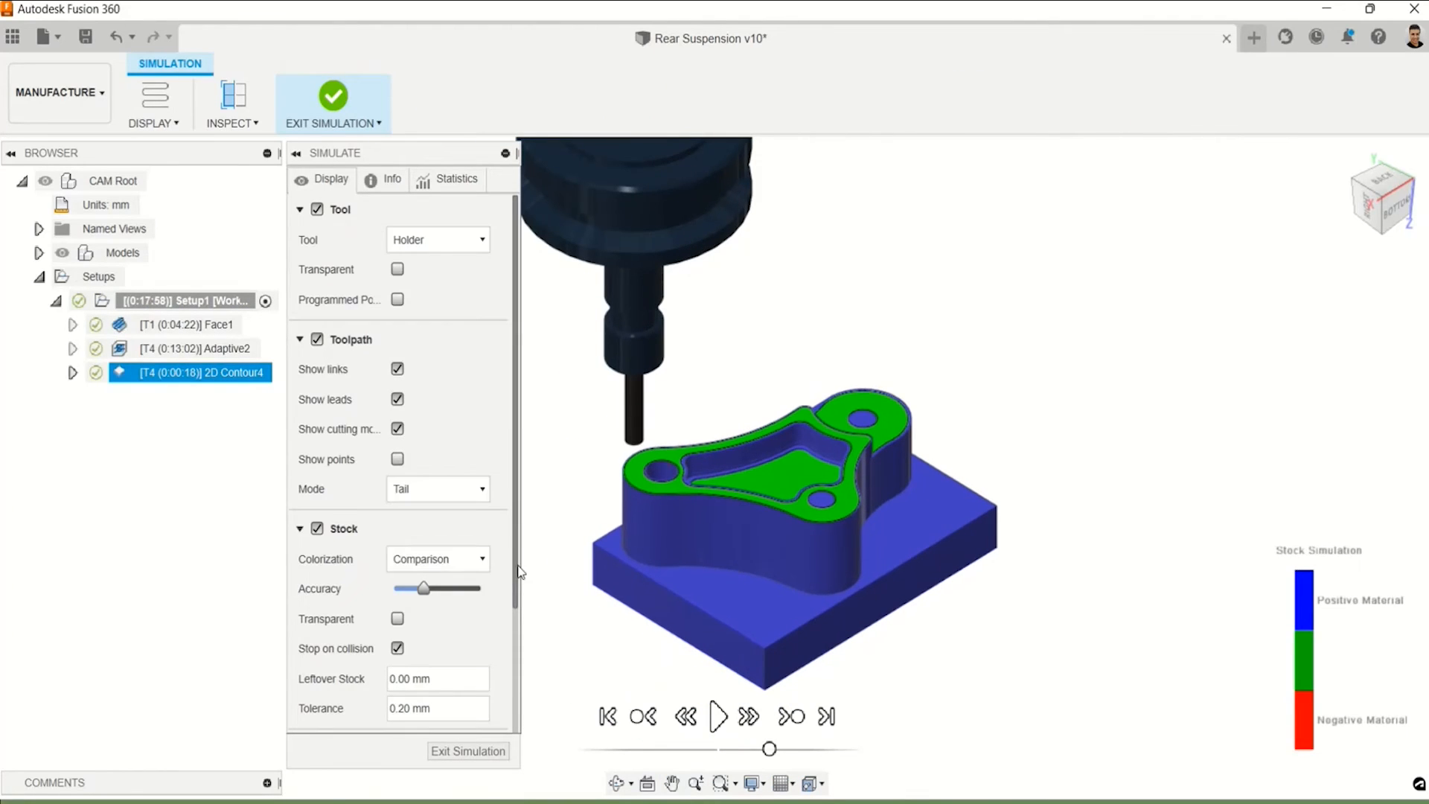
pyautogui.click(466, 563)
pyautogui.click(446, 583)
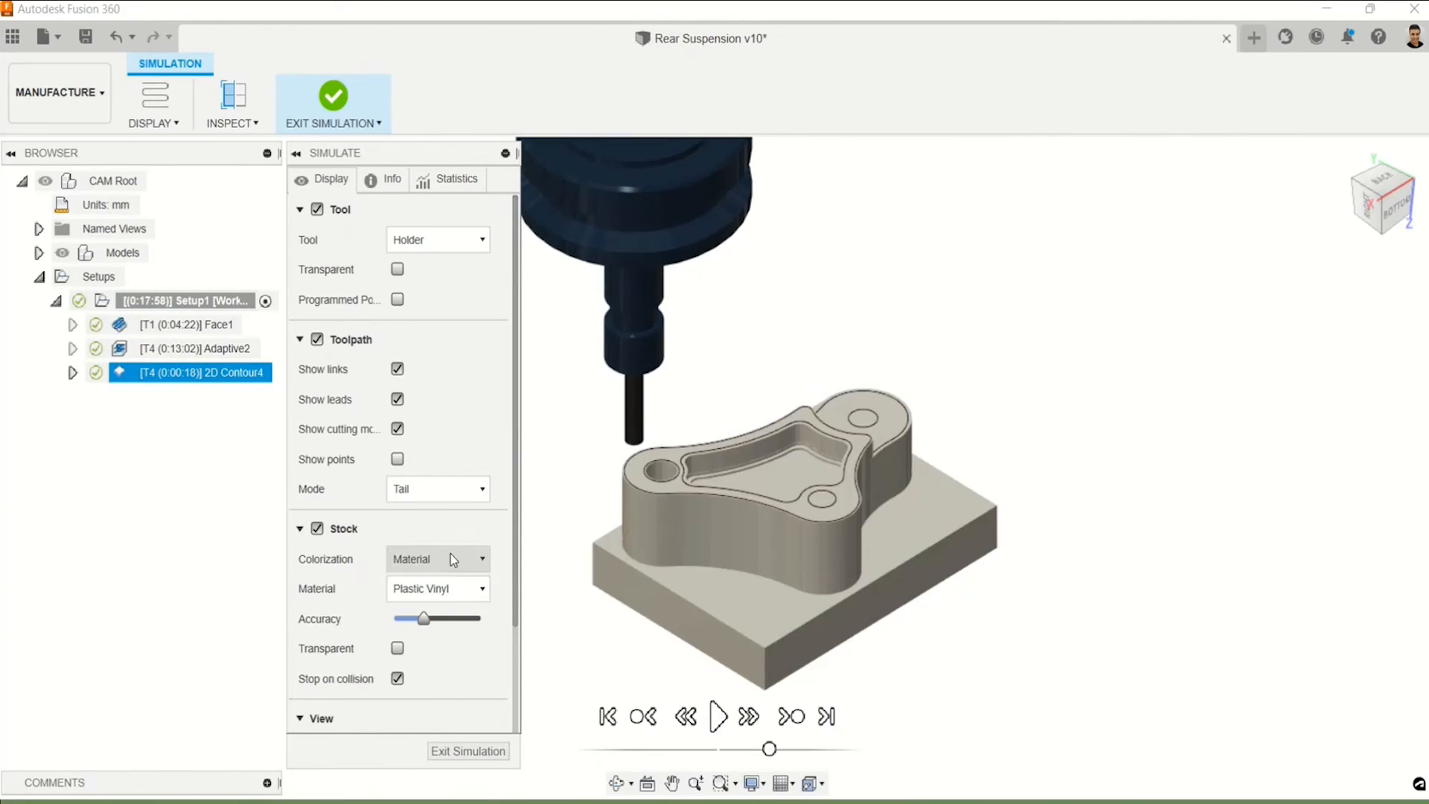
# Play the 2D Contour simulation at adjusted speeds around the part and set the stock colorization to Comparison.
pyautogui.moveTo(681, 555); pyautogui.dragTo(772, 562, button='middle')
pyautogui.moveTo(770, 750)
pyautogui.mouseDown()
pyautogui.moveTo(758, 752)
pyautogui.moveTo(772, 748)
pyautogui.mouseUp()
pyautogui.click(718, 717)
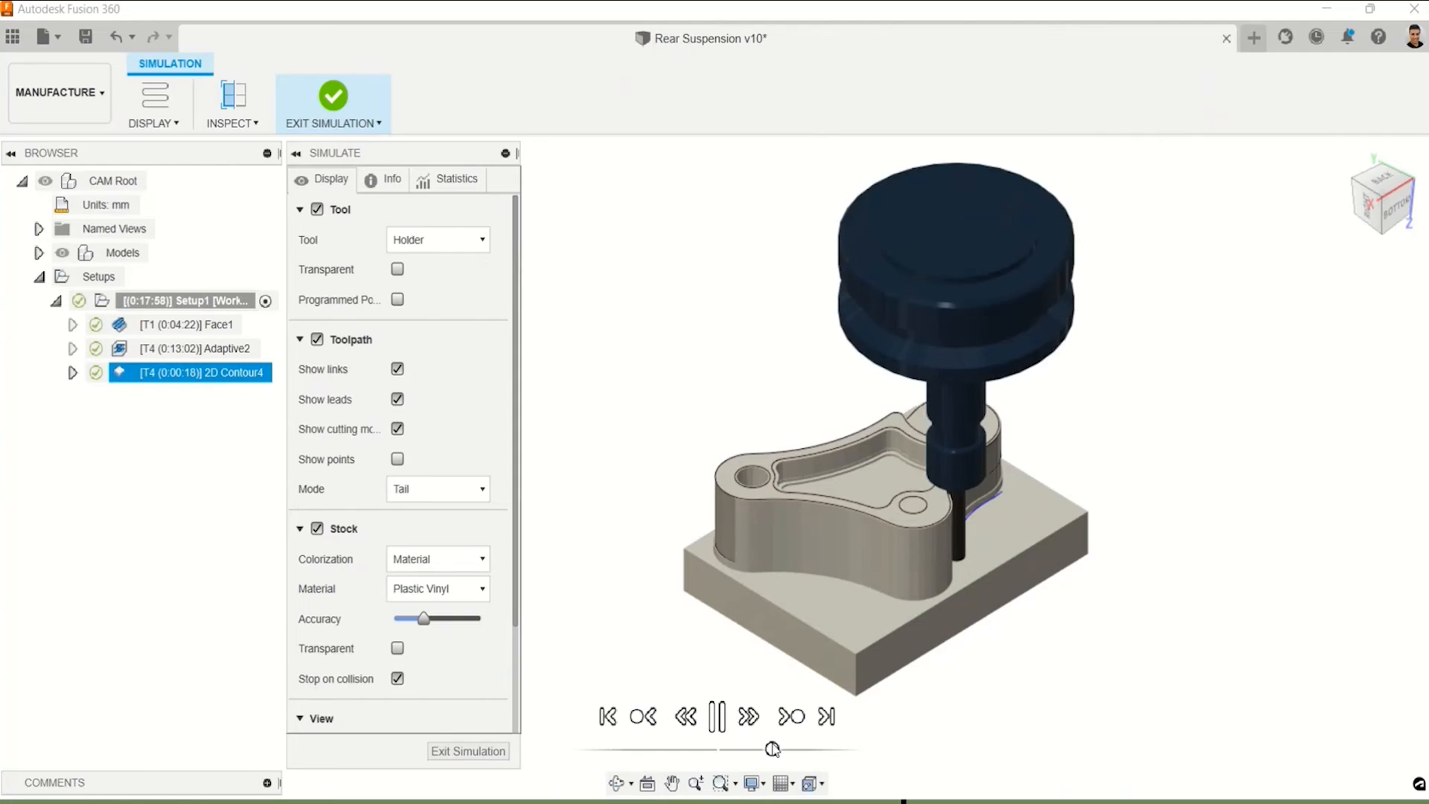
pyautogui.moveTo(773, 749); pyautogui.dragTo(752, 751)
pyautogui.click(445, 559)
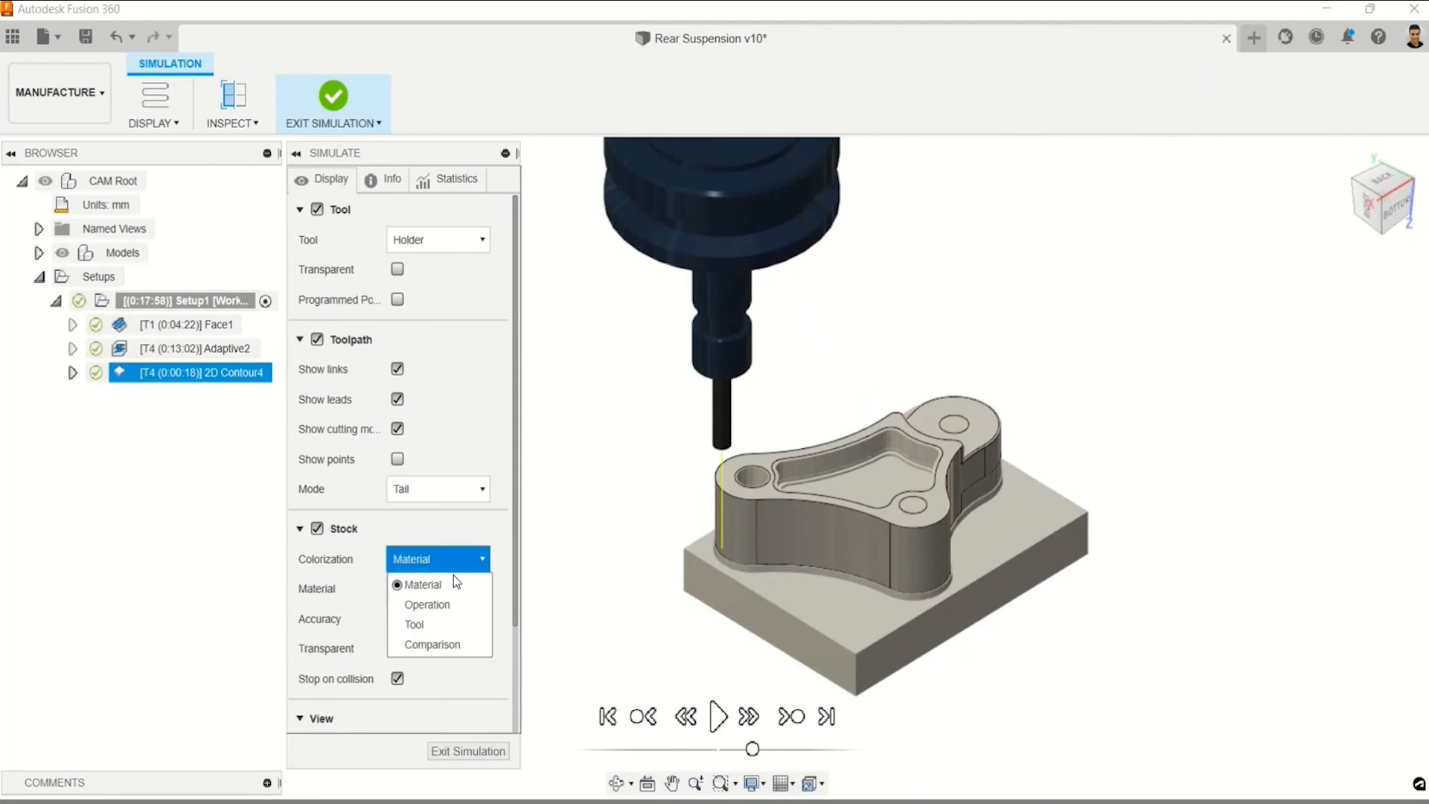
pyautogui.click(437, 640)
# Examine the leftover material on the outer walls, pocket and stepped lug in the comparison colors, and exit the simulation.
pyautogui.scroll(5, 761, 526)
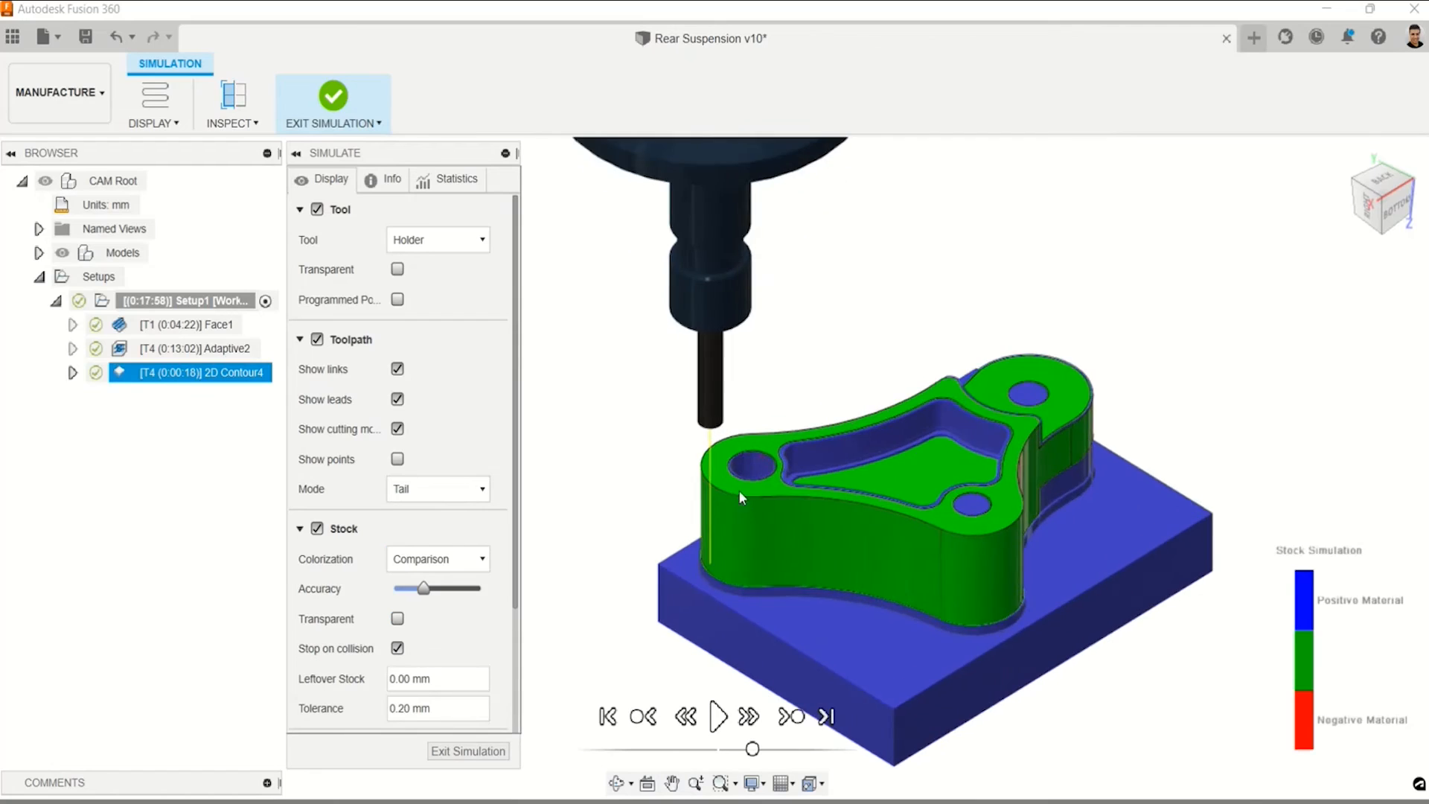
pyautogui.scroll(-4, 740, 533)
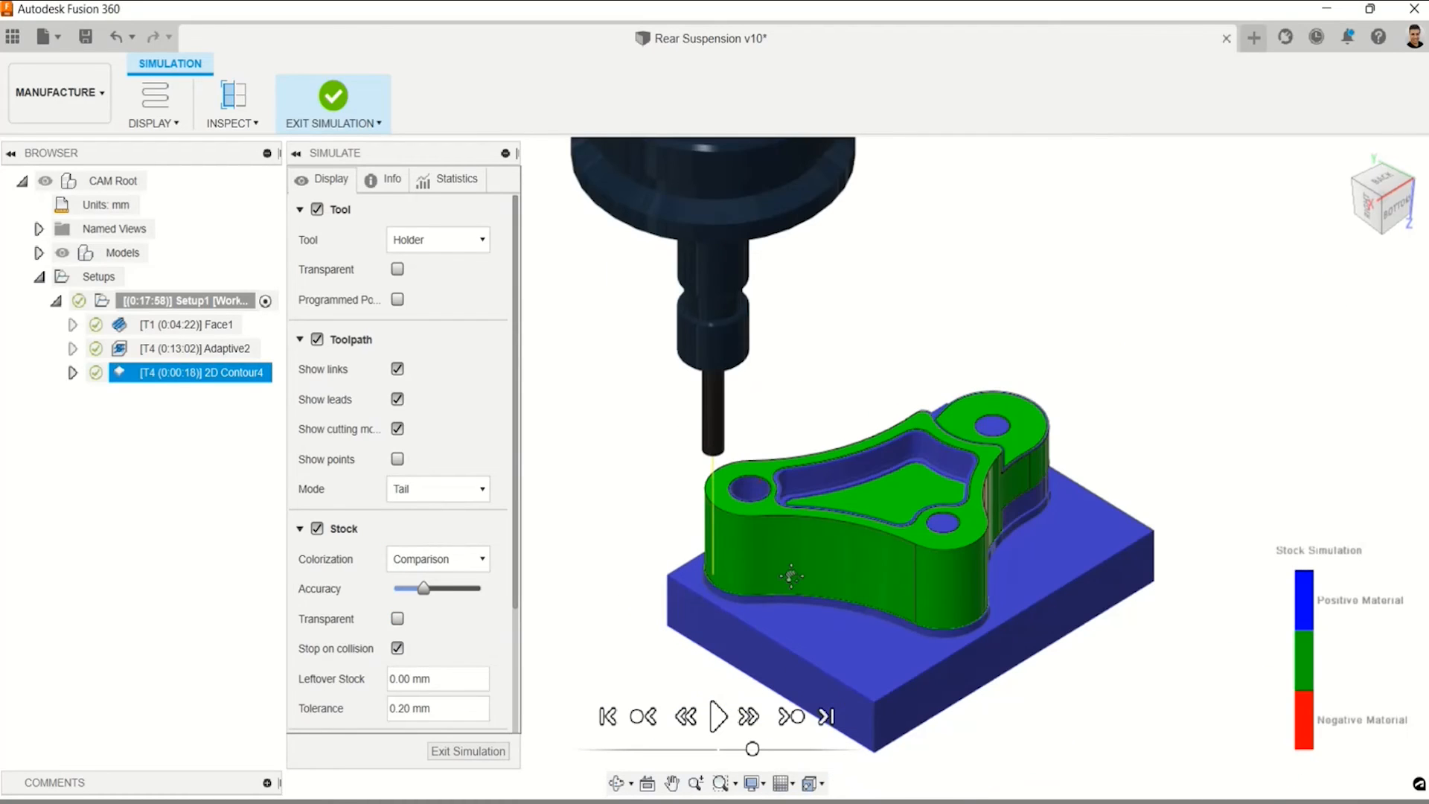
pyautogui.keyDown('shift'); pyautogui.moveTo(760, 613); pyautogui.dragTo(804, 600, button='middle'); pyautogui.keyUp('shift')
pyautogui.scroll(-1, 839, 535)
pyautogui.scroll(6, 837, 528)
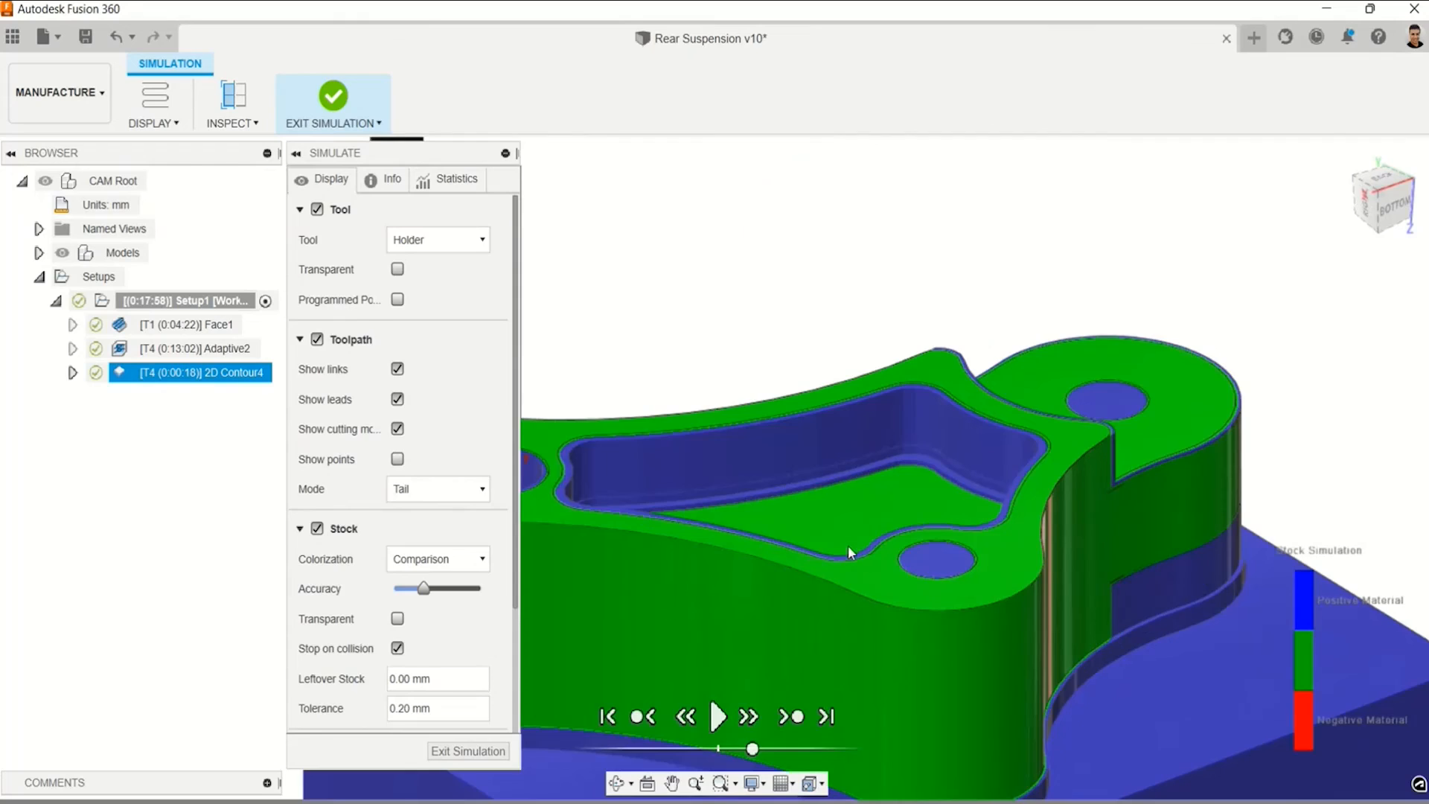
pyautogui.moveTo(847, 544); pyautogui.dragTo(928, 494, button='middle')
pyautogui.scroll(-2, 928, 493)
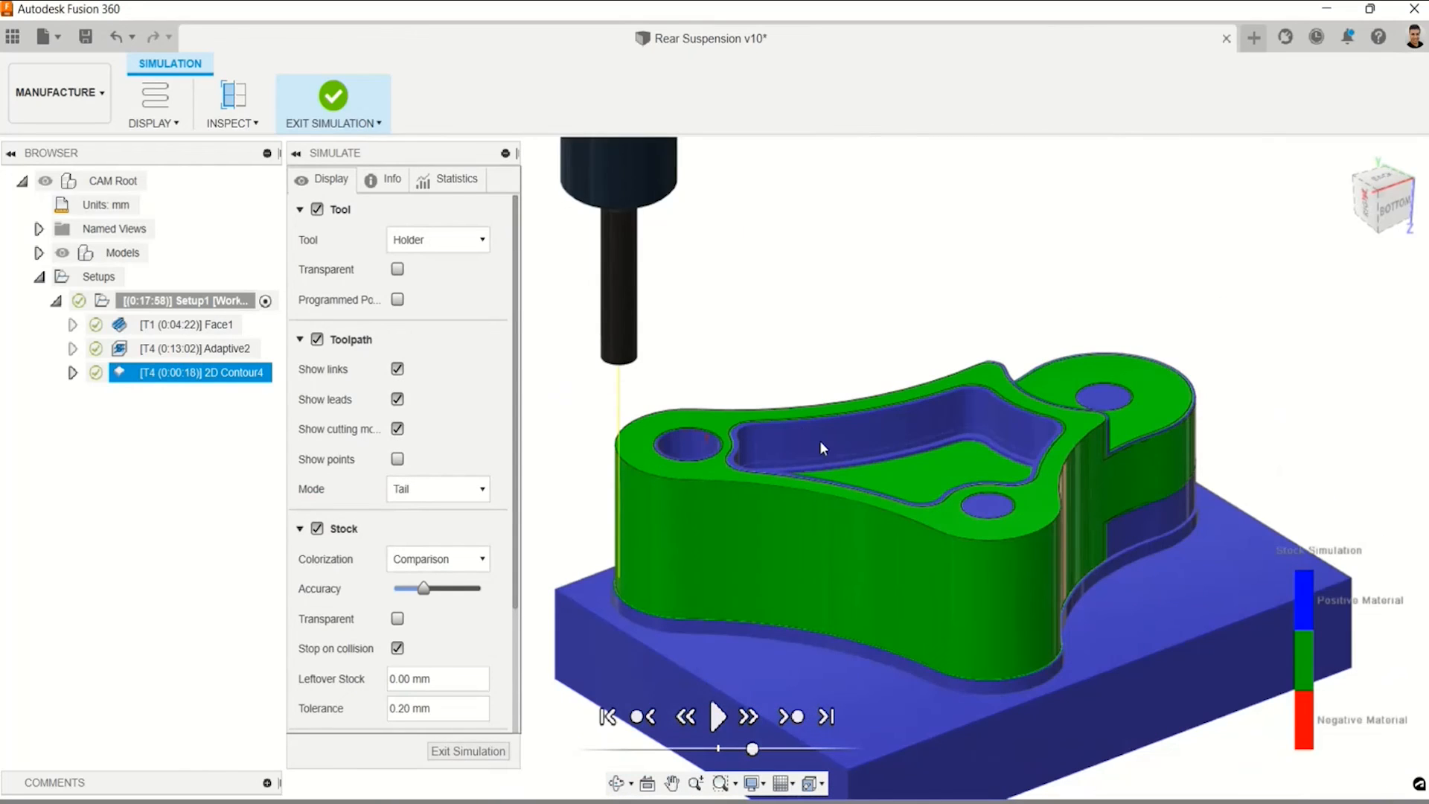
pyautogui.scroll(-2, 1004, 450)
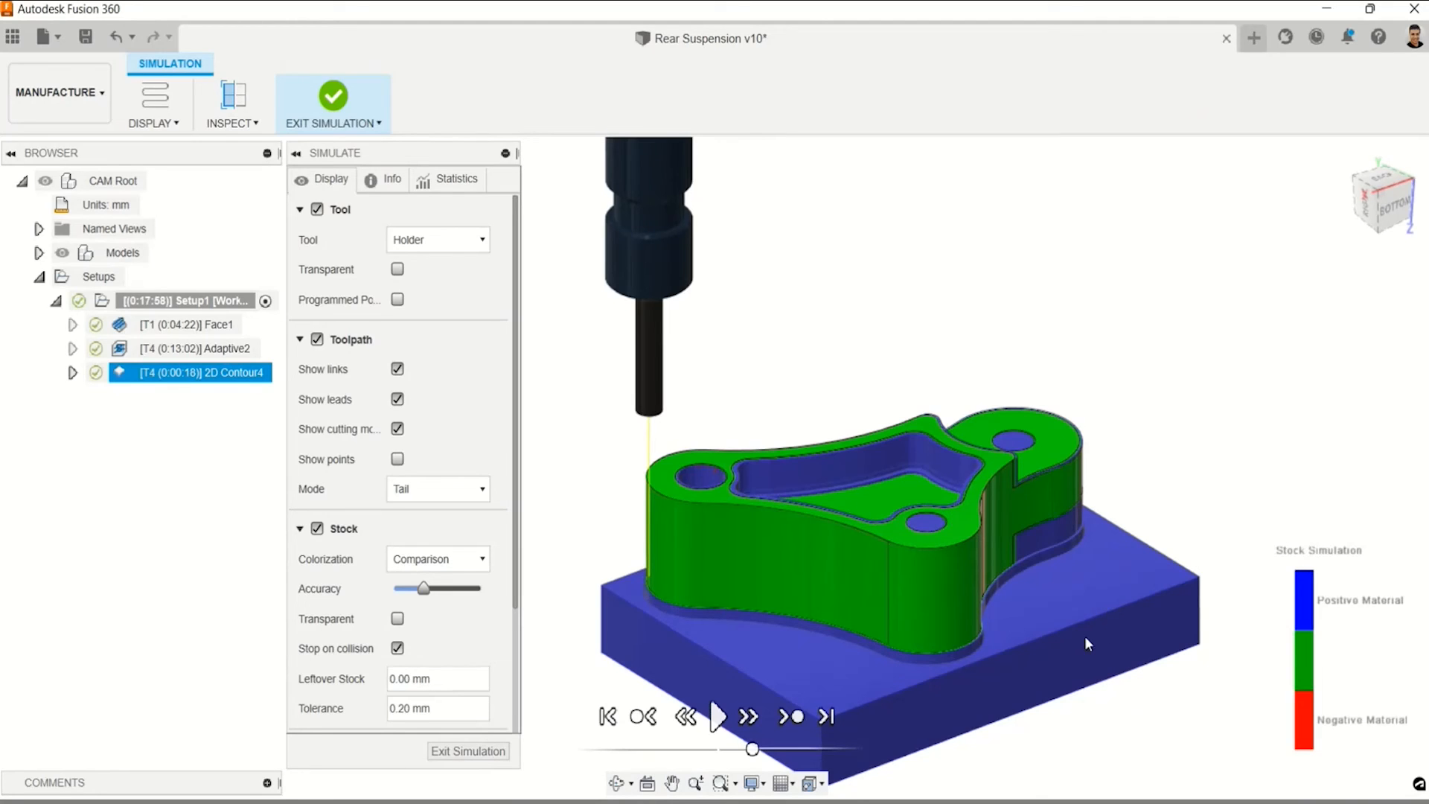
pyautogui.keyDown('shift'); pyautogui.moveTo(1085, 643); pyautogui.dragTo(1071, 512, button='middle'); pyautogui.keyUp('shift')
pyautogui.scroll(3, 1091, 478)
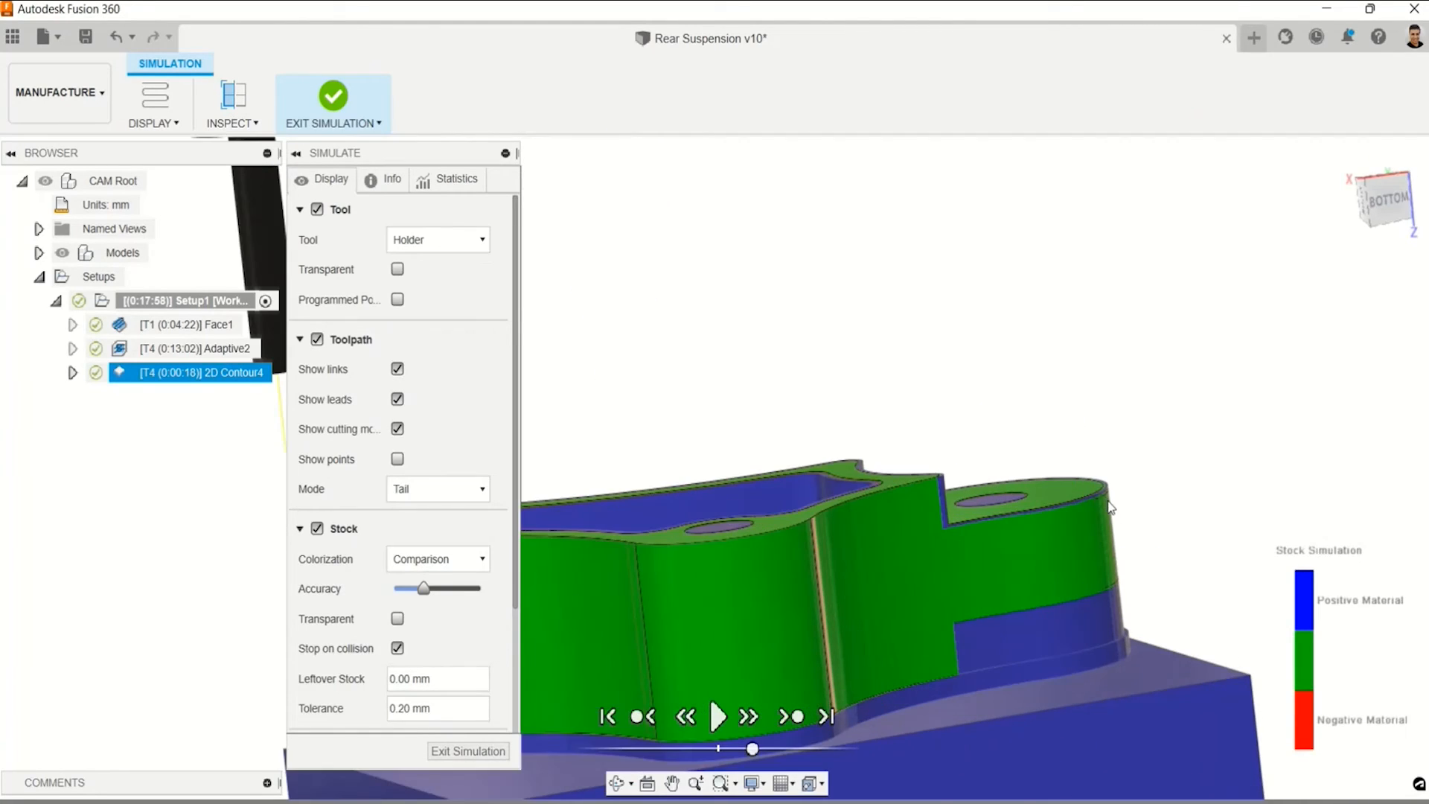
pyautogui.keyDown('shift'); pyautogui.moveTo(1057, 560); pyautogui.dragTo(1116, 657, button='middle'); pyautogui.keyUp('shift')
pyautogui.press('Escape')
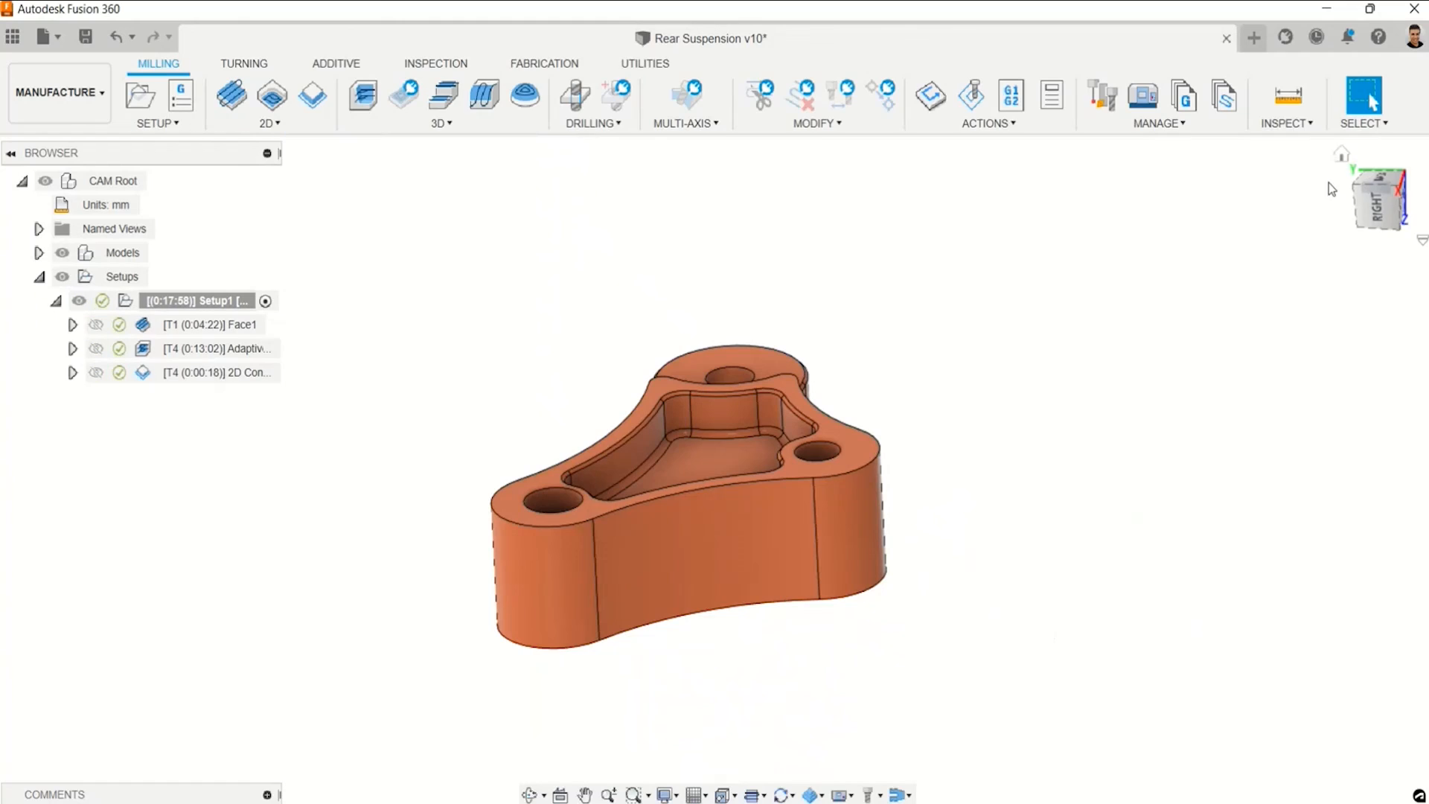
# Look over the bare part from its pocketed side and review the three operations in Setup1.
pyautogui.click(1359, 198)
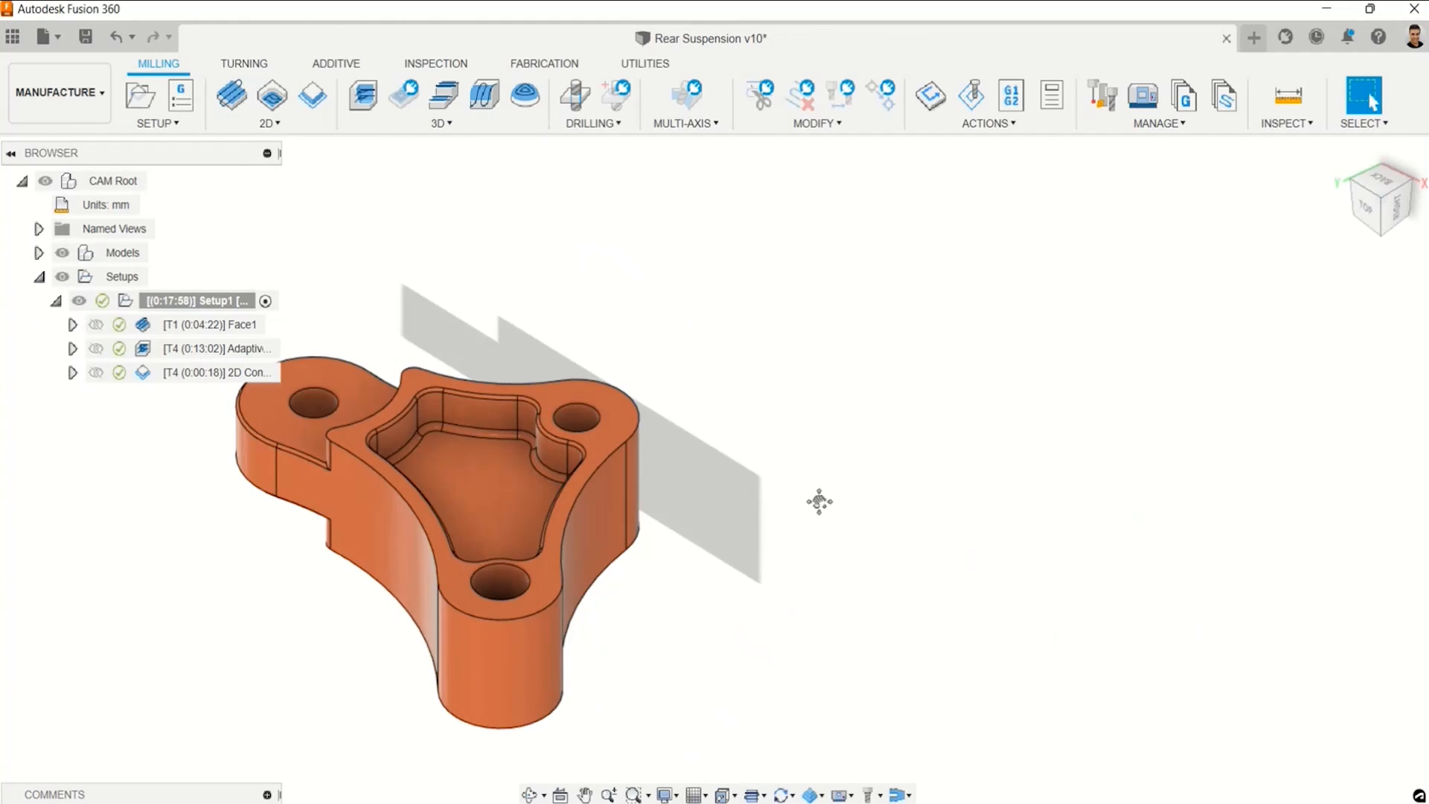
pyautogui.click(1411, 183)
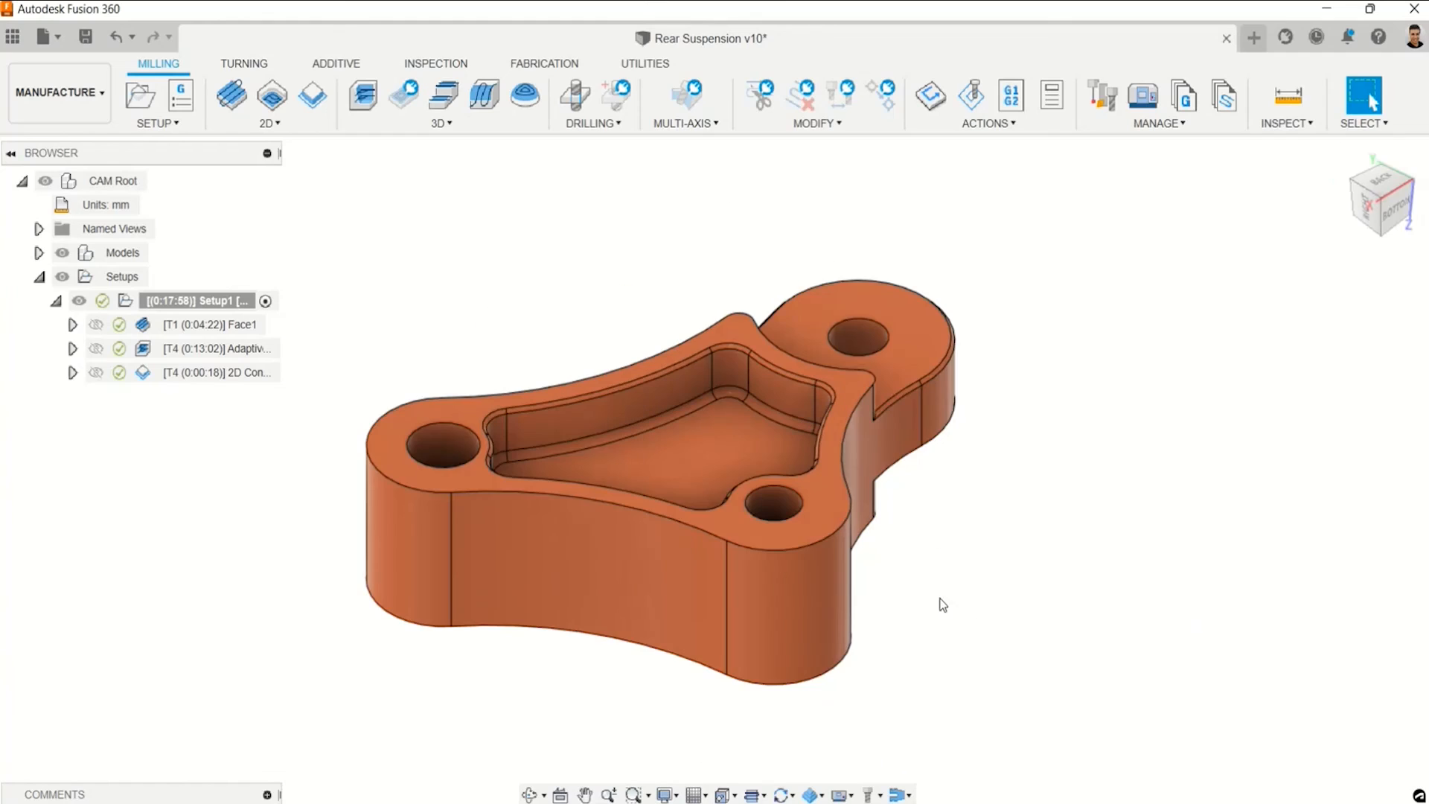
pyautogui.moveTo(943, 605); pyautogui.dragTo(998, 636, button='middle')
pyautogui.click(260, 324)
pyautogui.click(260, 349)
pyautogui.click(257, 372)
pyautogui.click(248, 451)
pyautogui.scroll(-3, 423, 545)
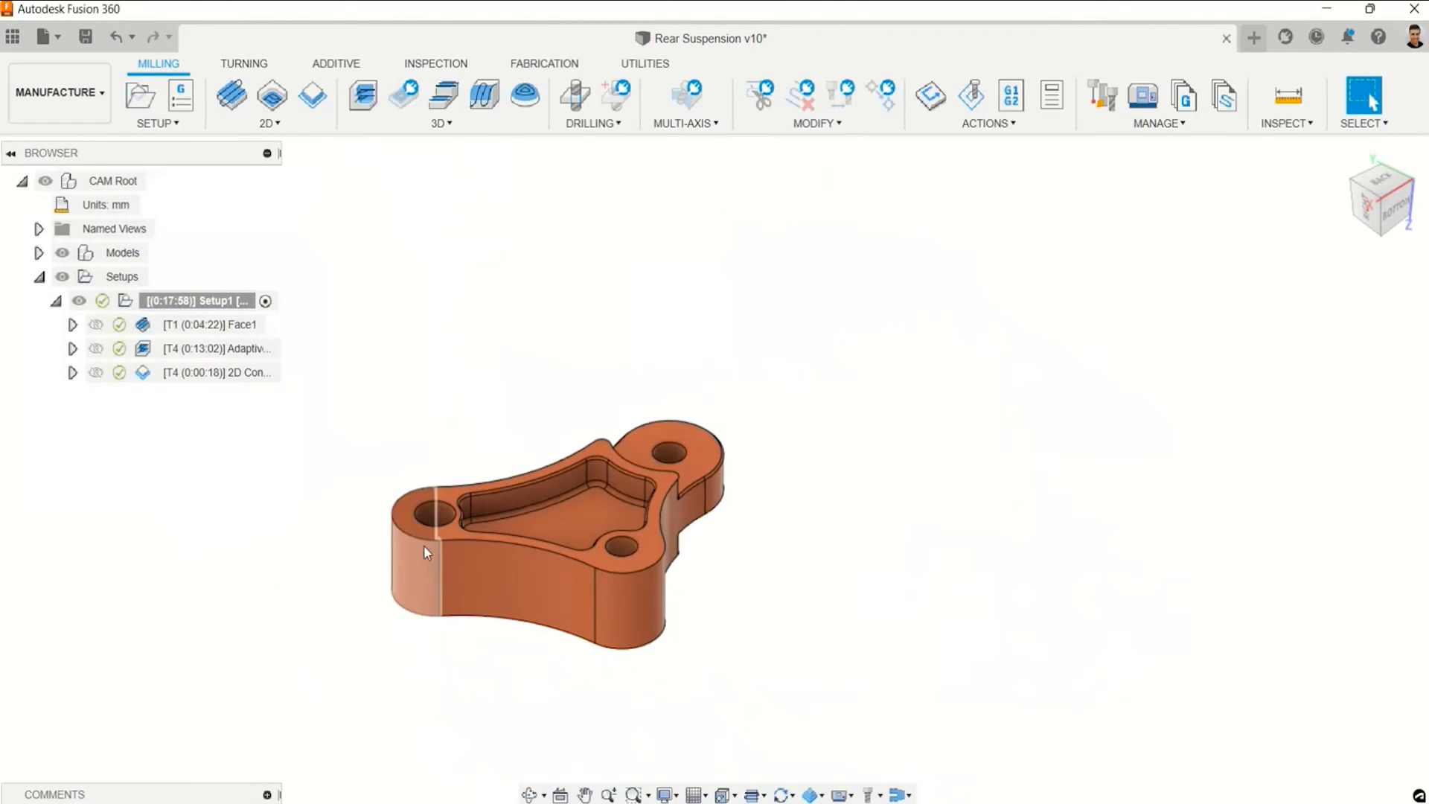
pyautogui.moveTo(423, 545); pyautogui.dragTo(617, 530, button='middle')
pyautogui.scroll(5, 571, 552)
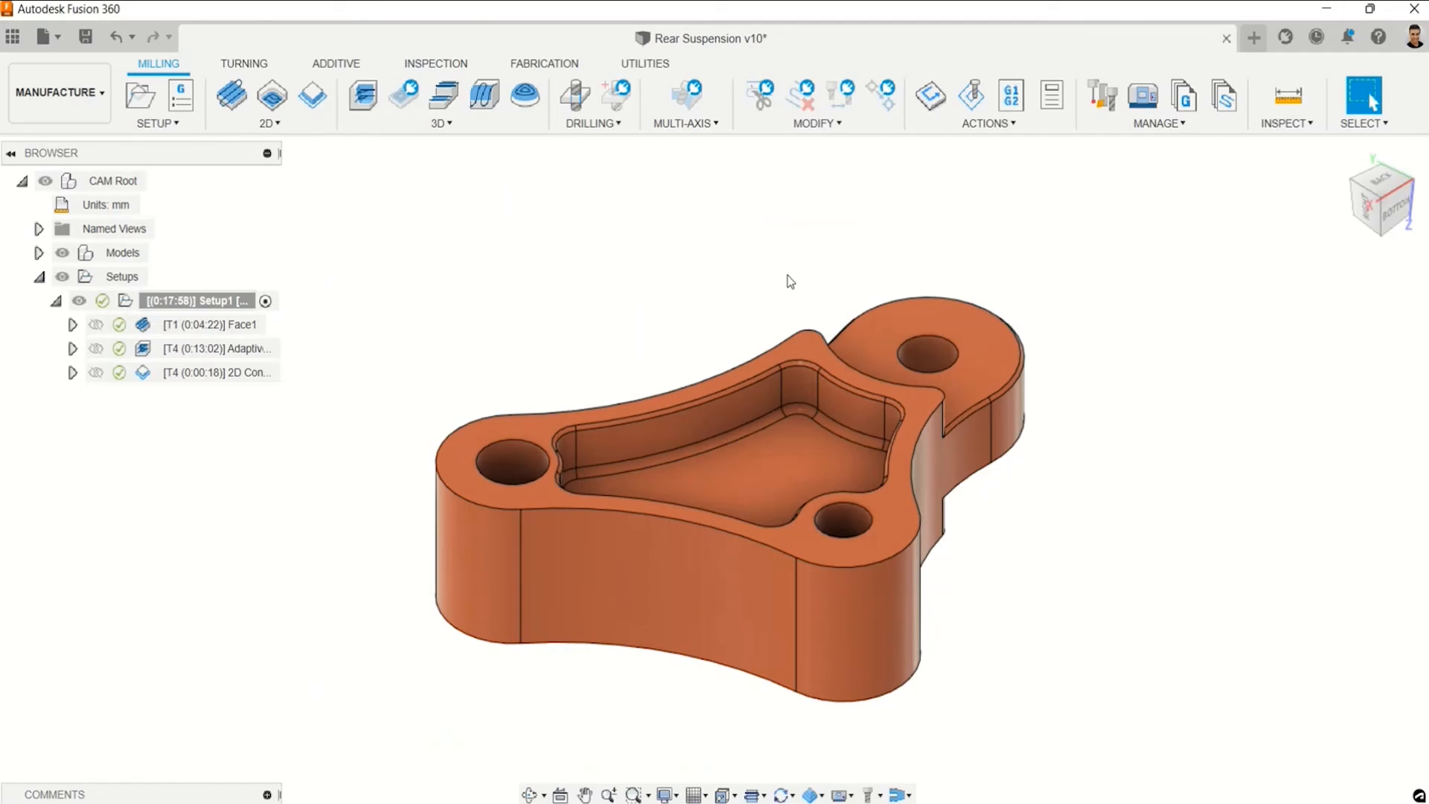
# Select the Face1, Adaptive2 and 2D Contour operations together and open their post-processing settings for one NC program.
pyautogui.click(251, 326)
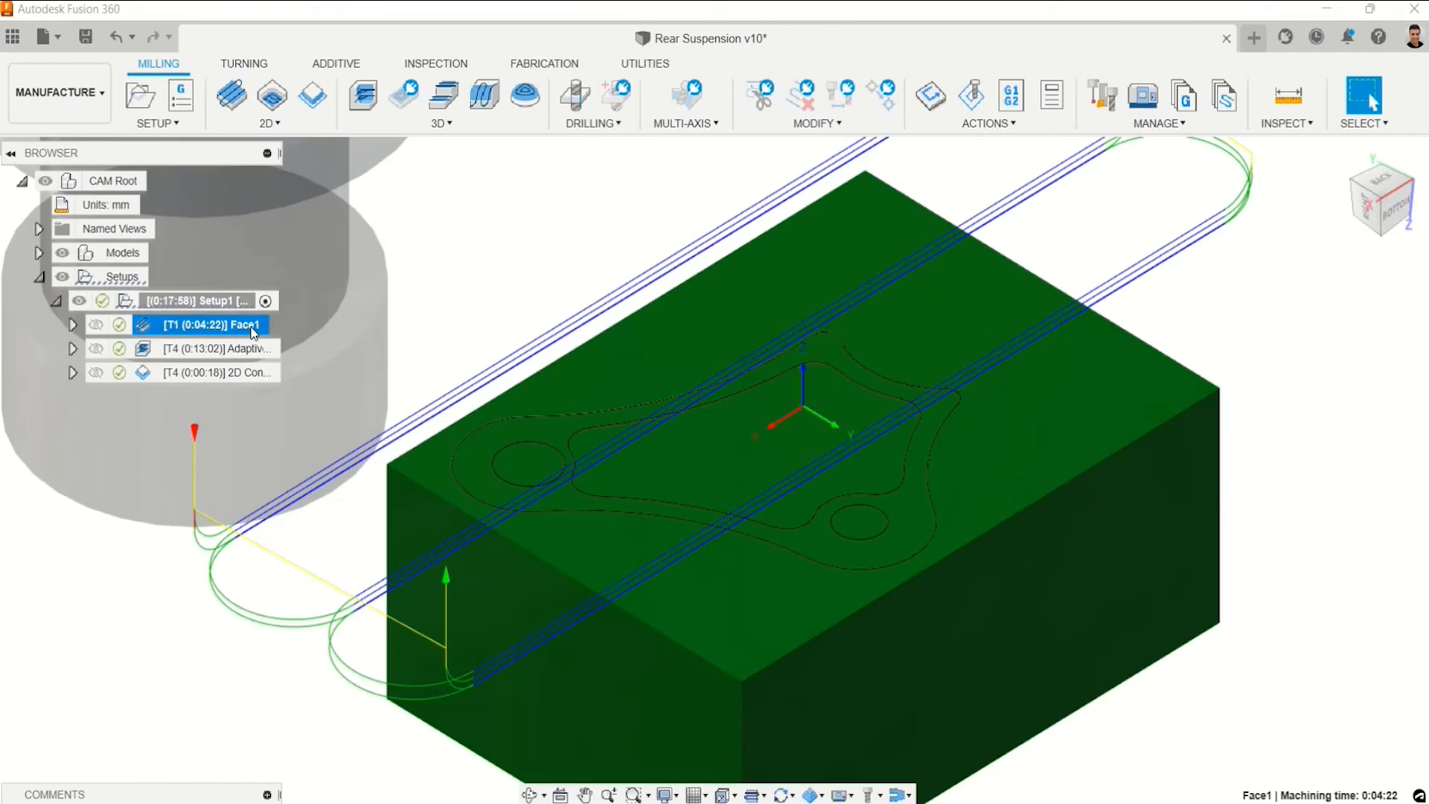
pyautogui.keyDown('shift'); pyautogui.click(246, 374); pyautogui.keyUp('shift')
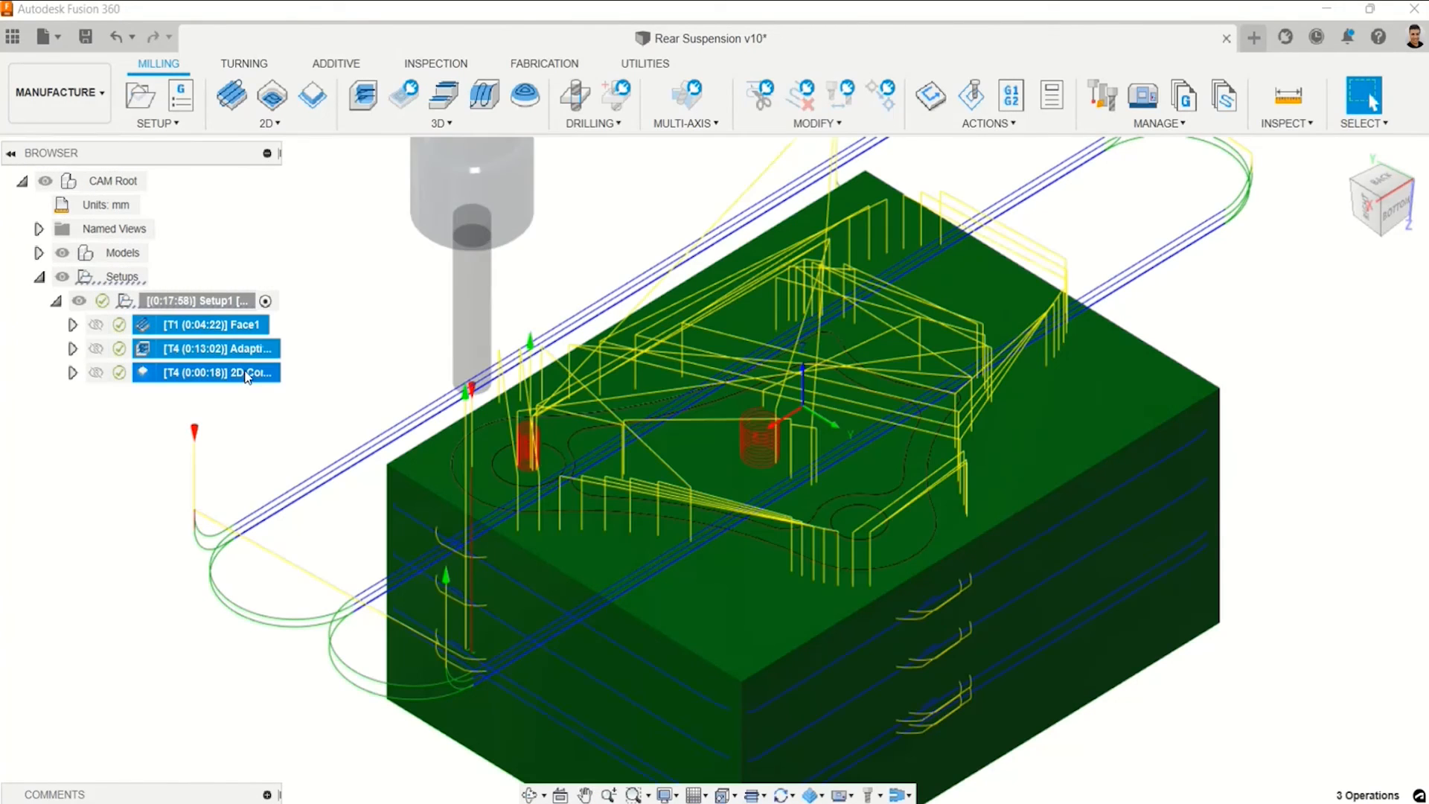
pyautogui.rightClick(222, 331)
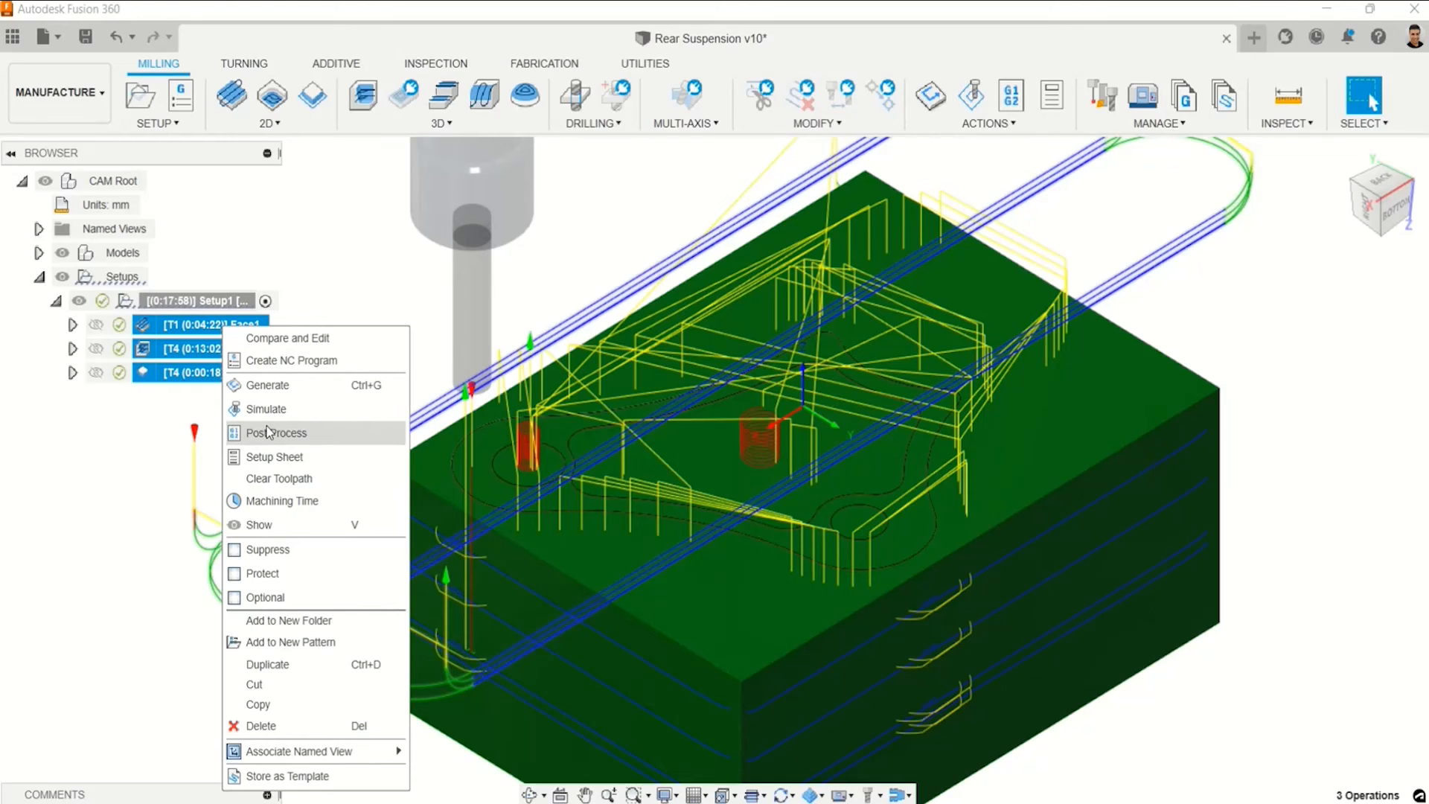
pyautogui.click(304, 431)
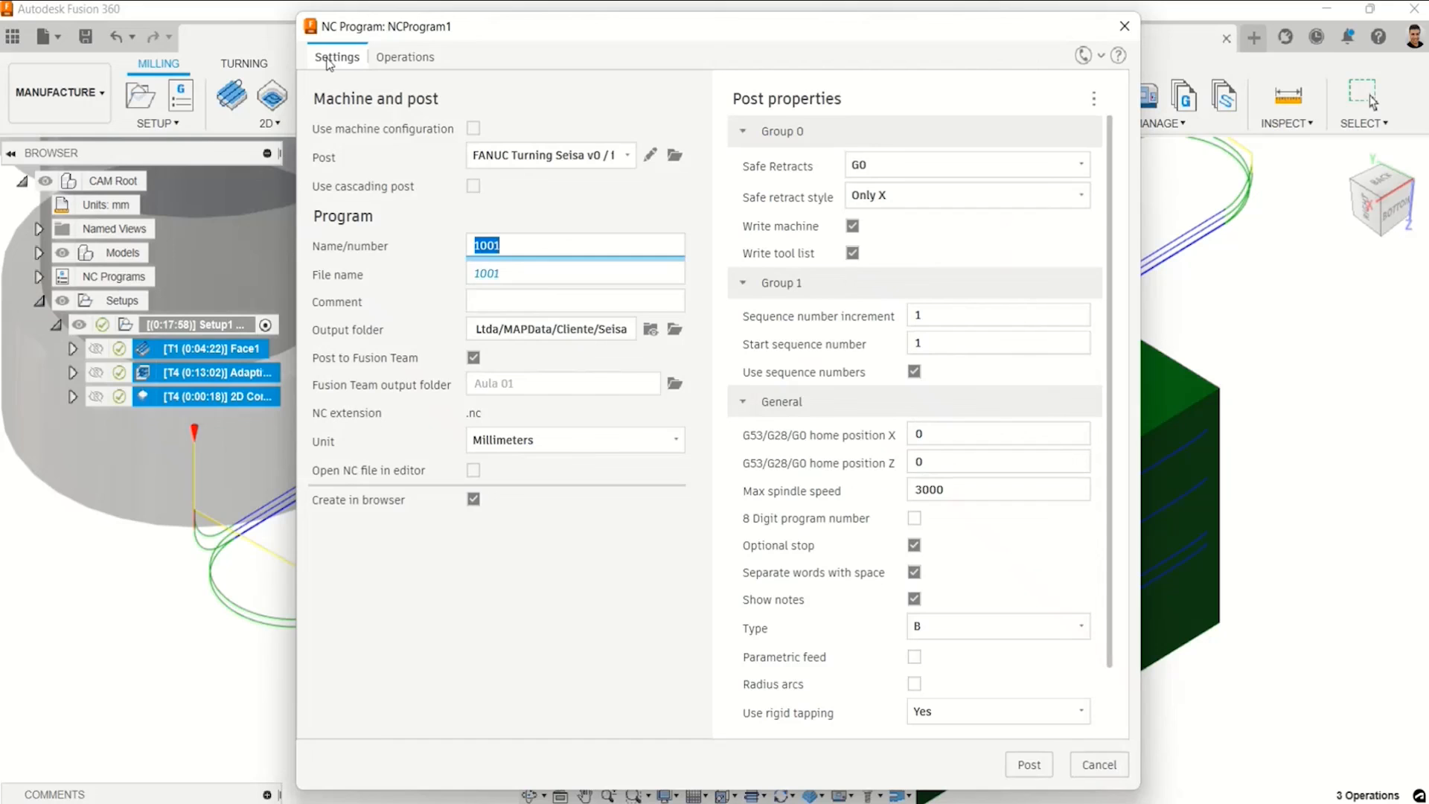
pyautogui.moveTo(307, 10); pyautogui.dragTo(387, 79)
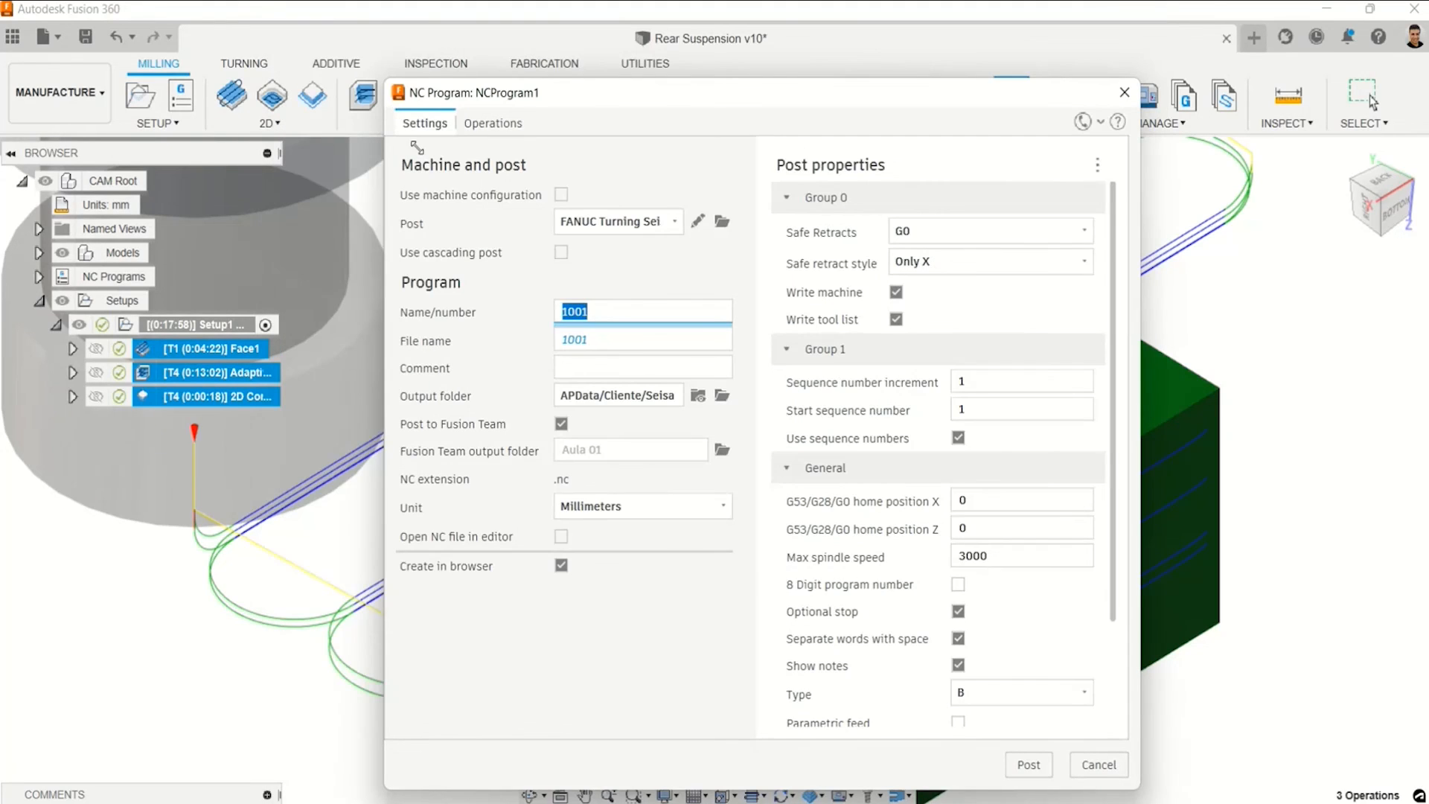
pyautogui.moveTo(592, 103); pyautogui.dragTo(548, 100)
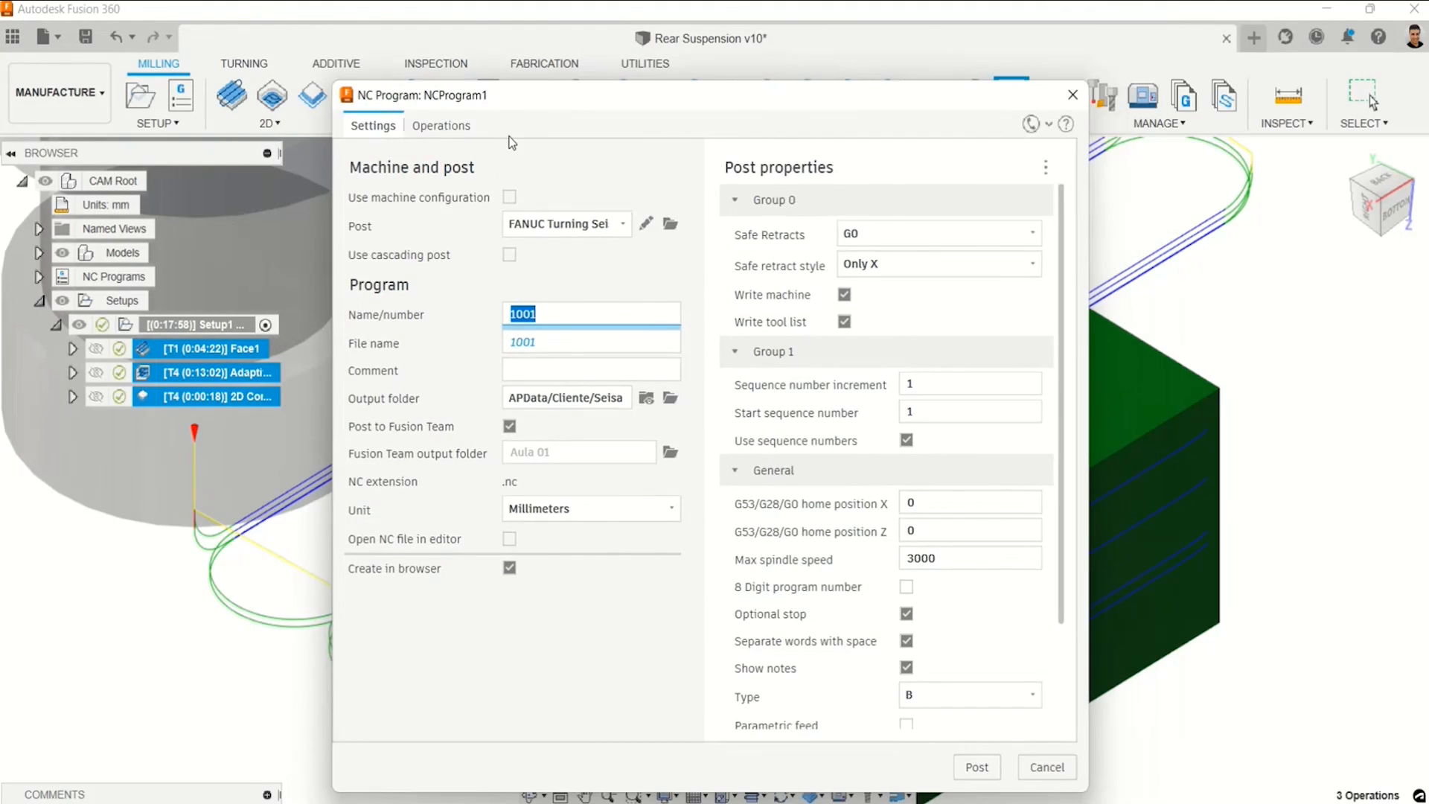
# Browse the Fusion 360 post library for the NC program, filtering it by Milling capability and the vendor Siemens.
pyautogui.click(609, 232)
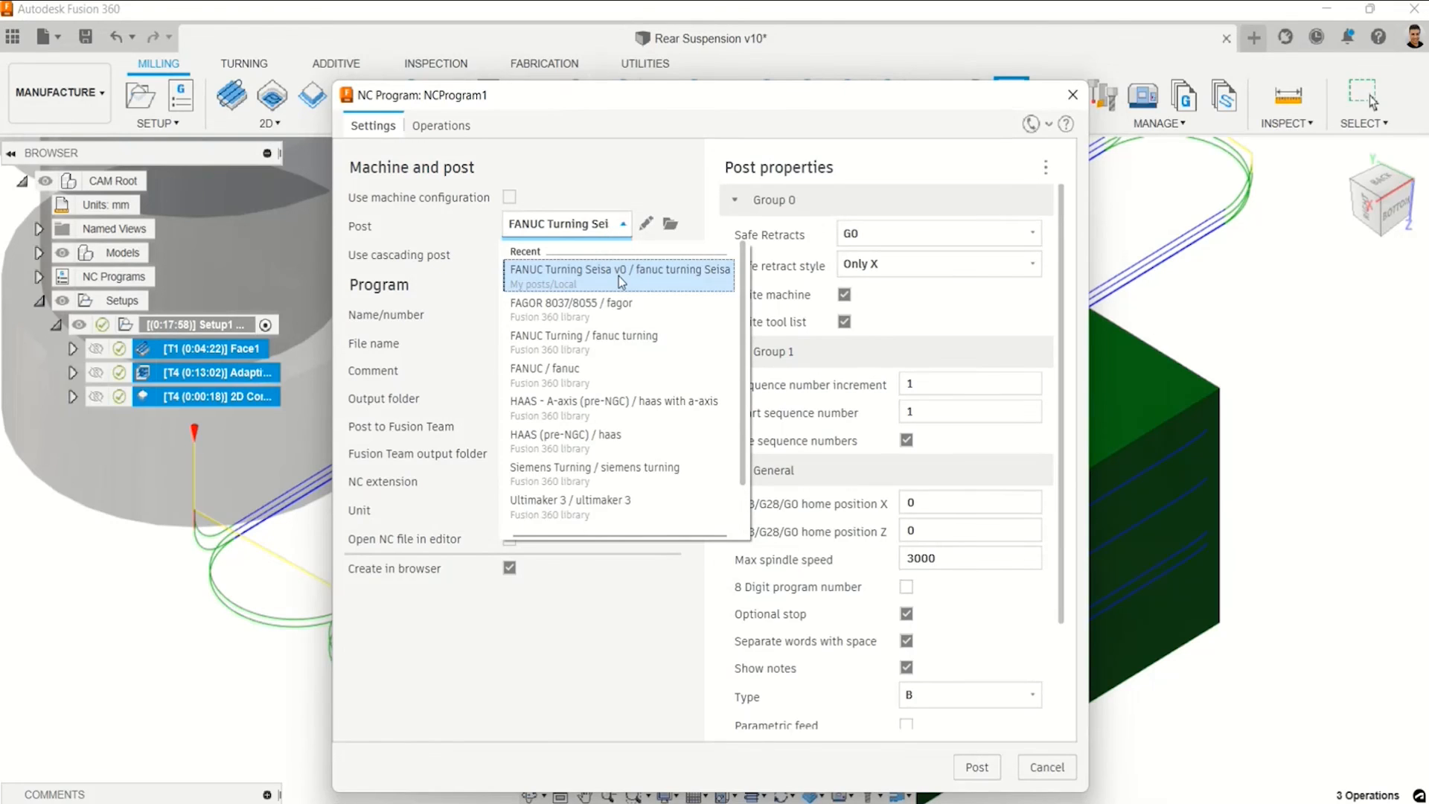
pyautogui.click(639, 171)
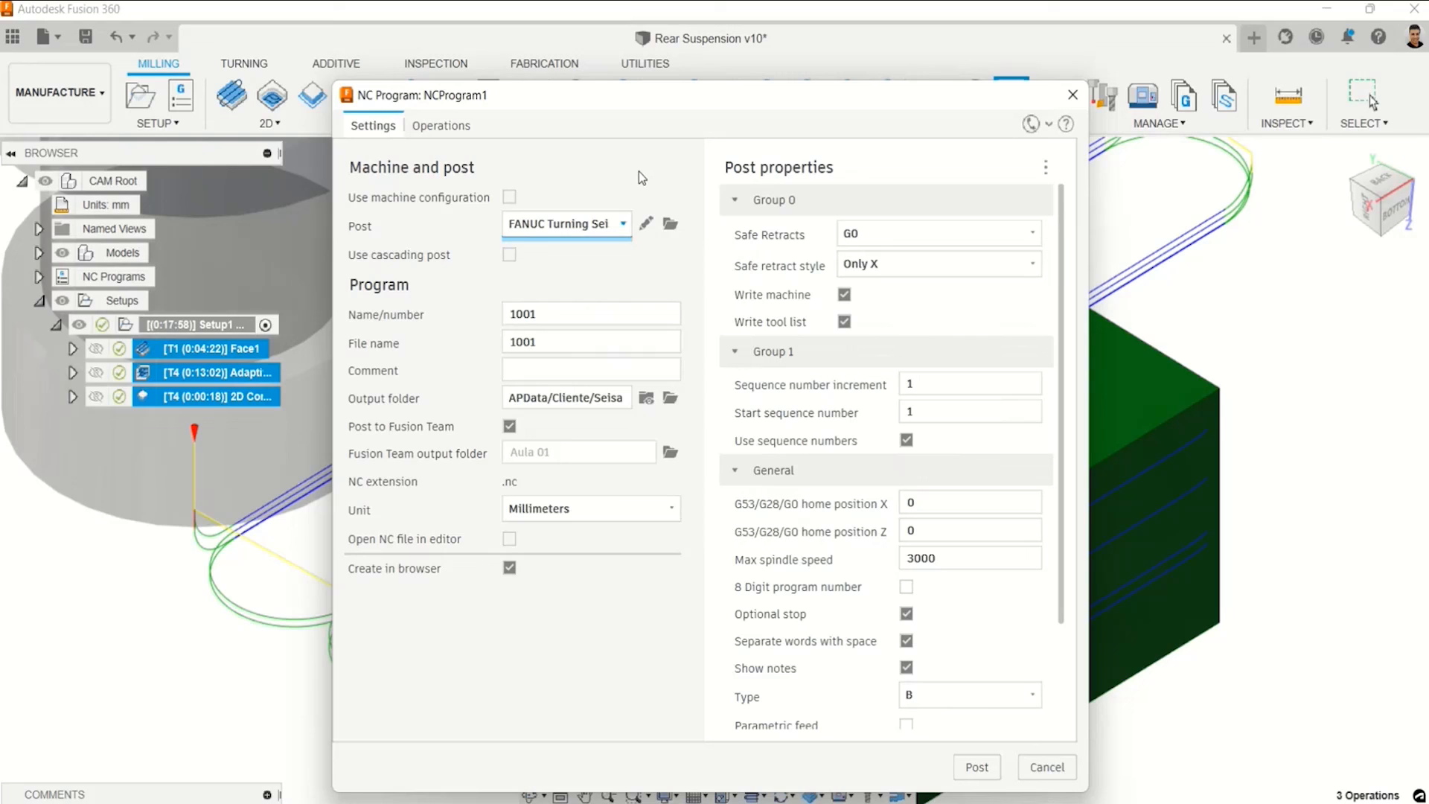
pyautogui.click(604, 227)
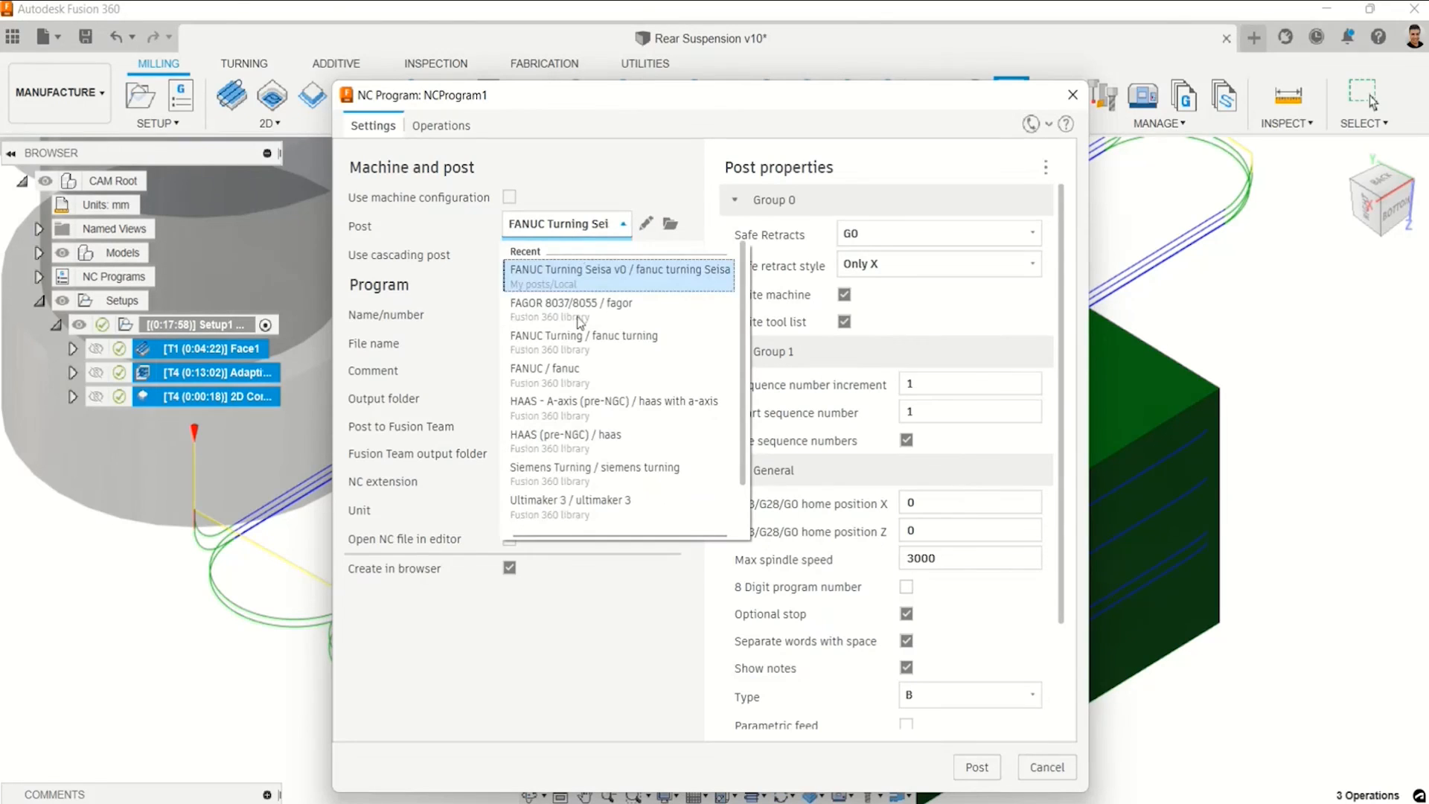
pyautogui.scroll(-2, 577, 446)
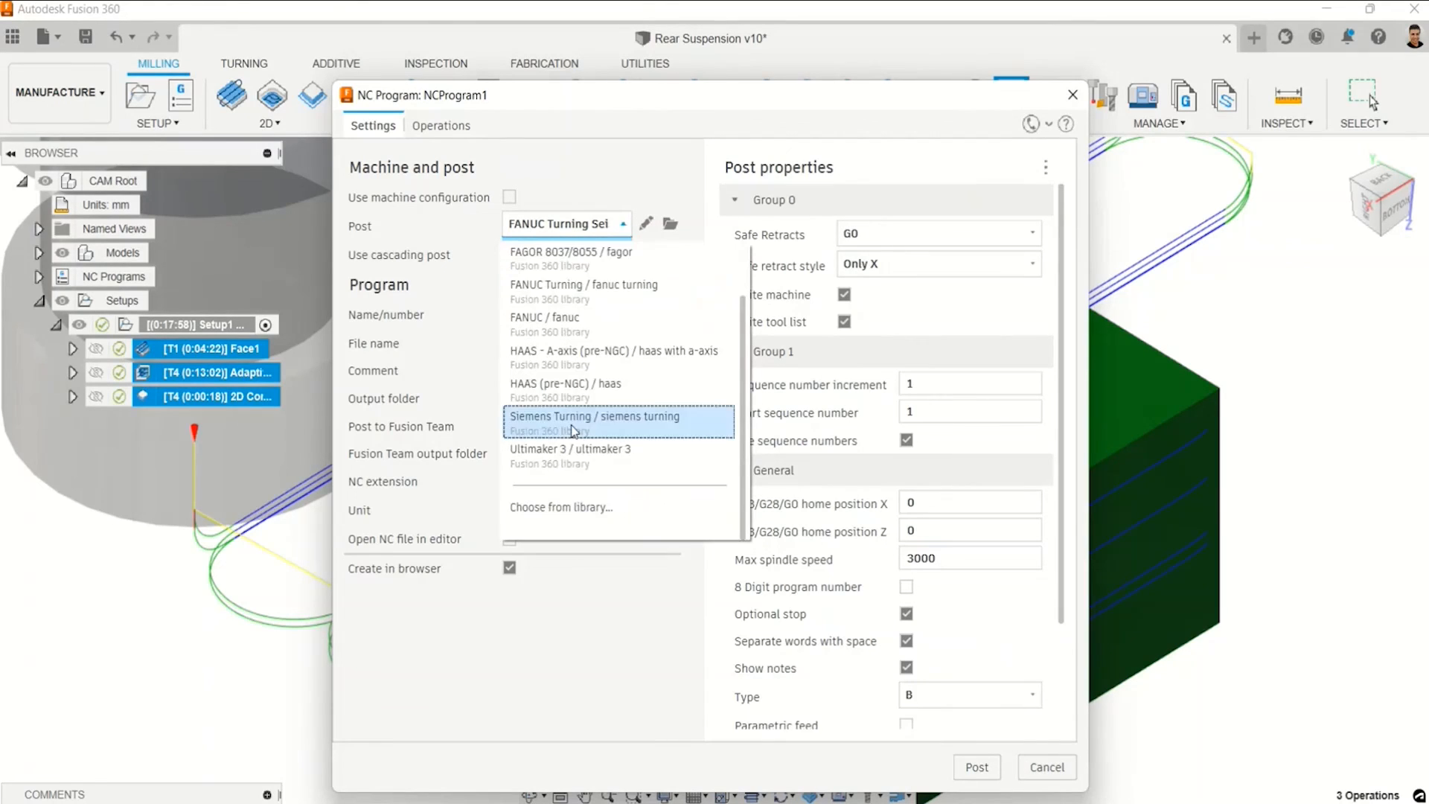
pyautogui.click(570, 509)
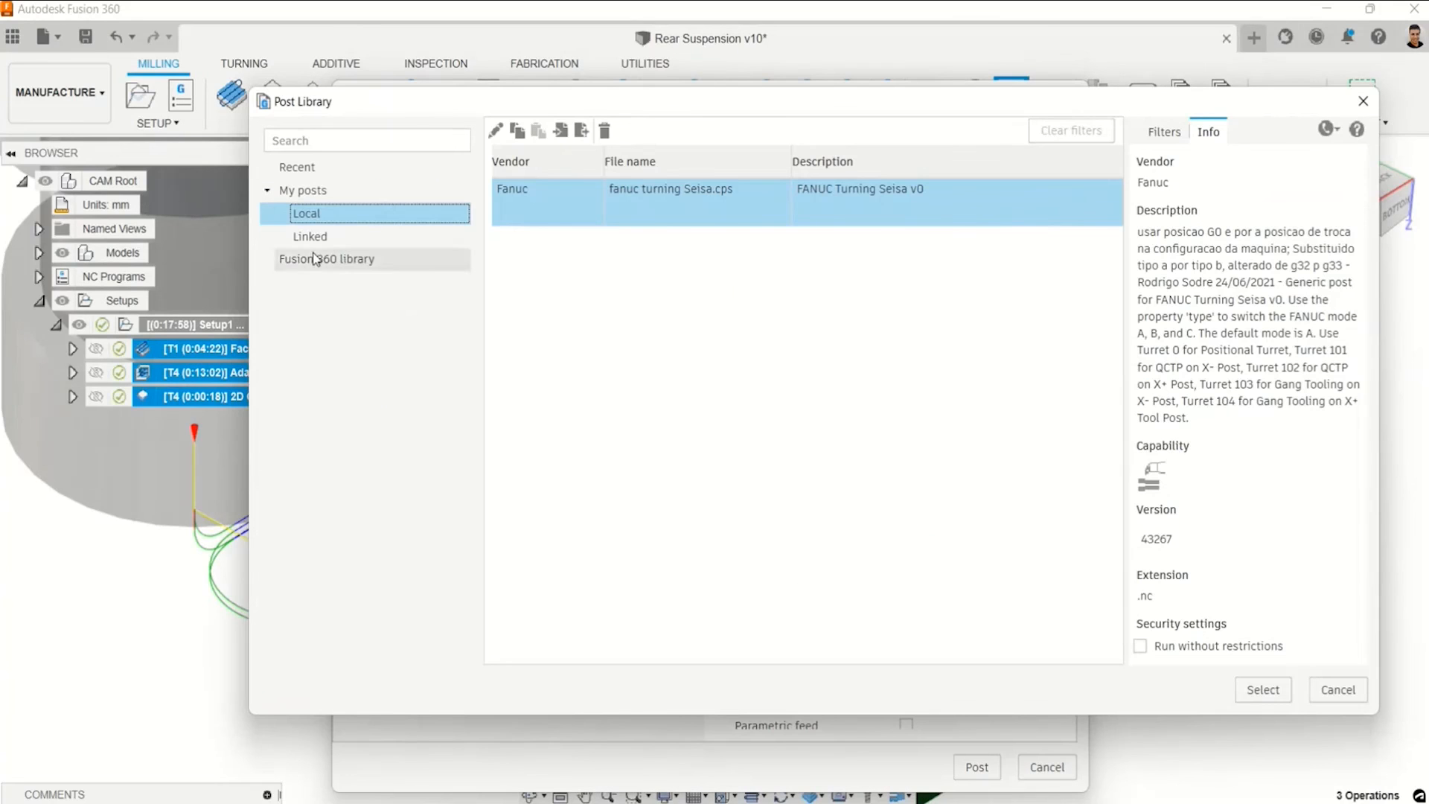
pyautogui.click(368, 257)
pyautogui.click(1147, 186)
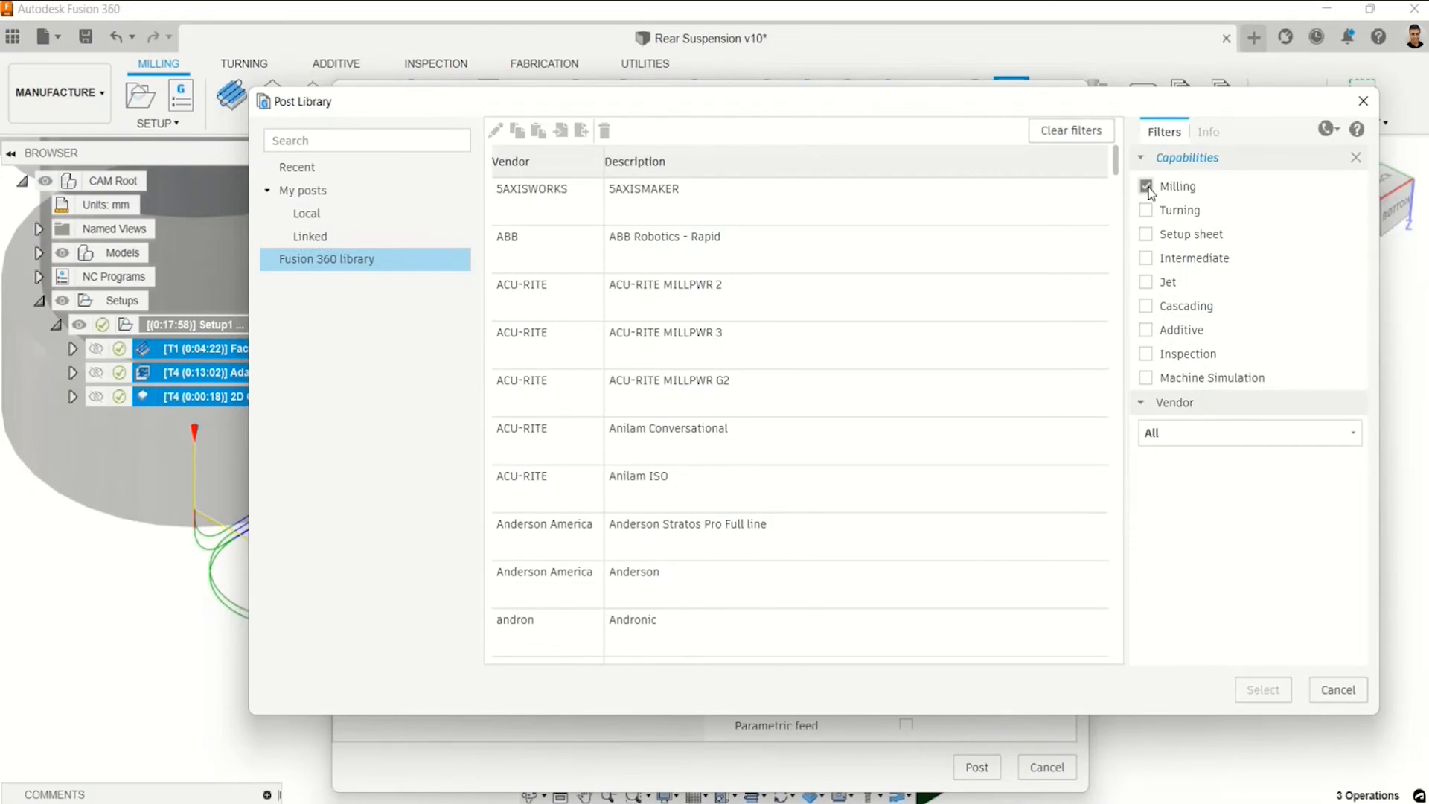
pyautogui.click(1228, 439)
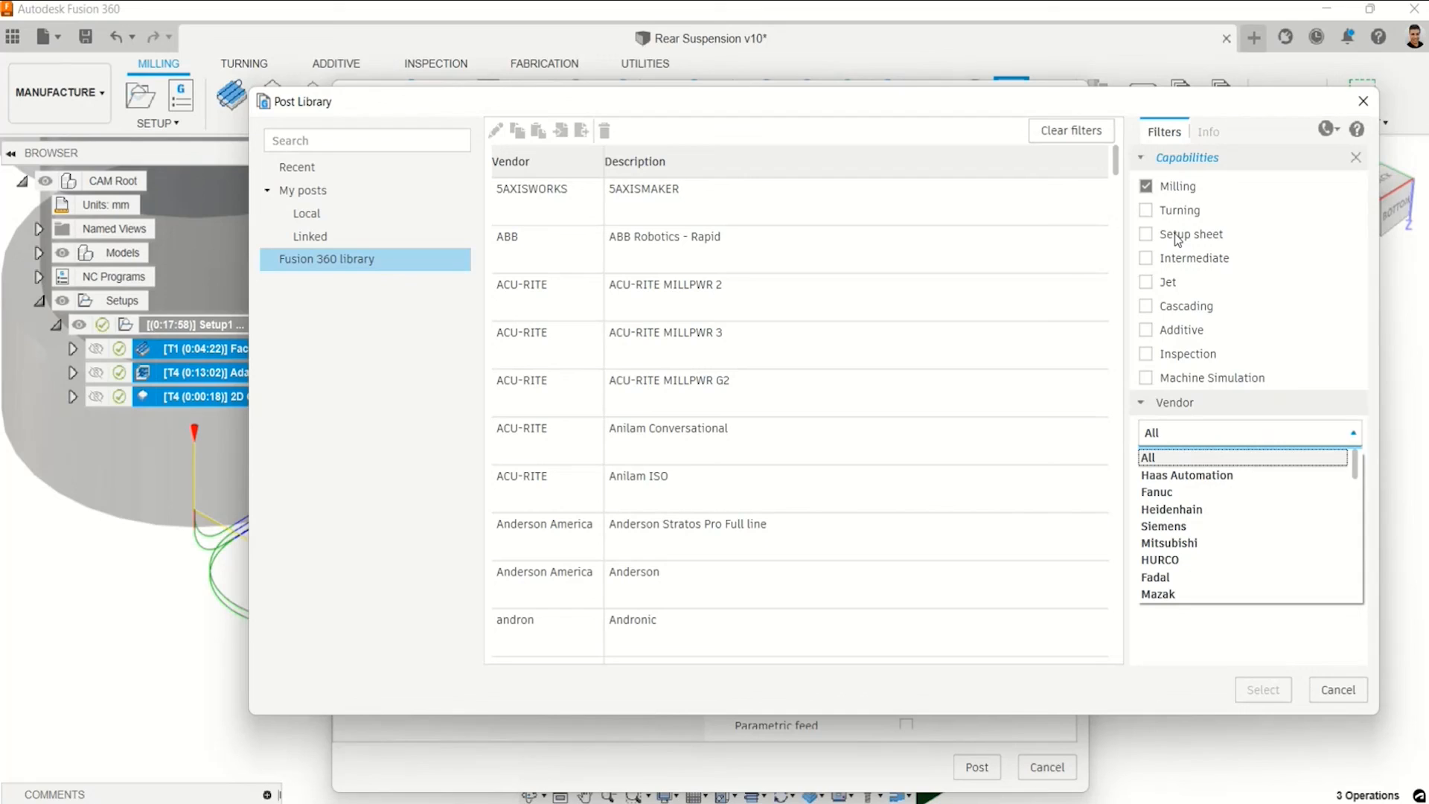
pyautogui.click(1206, 527)
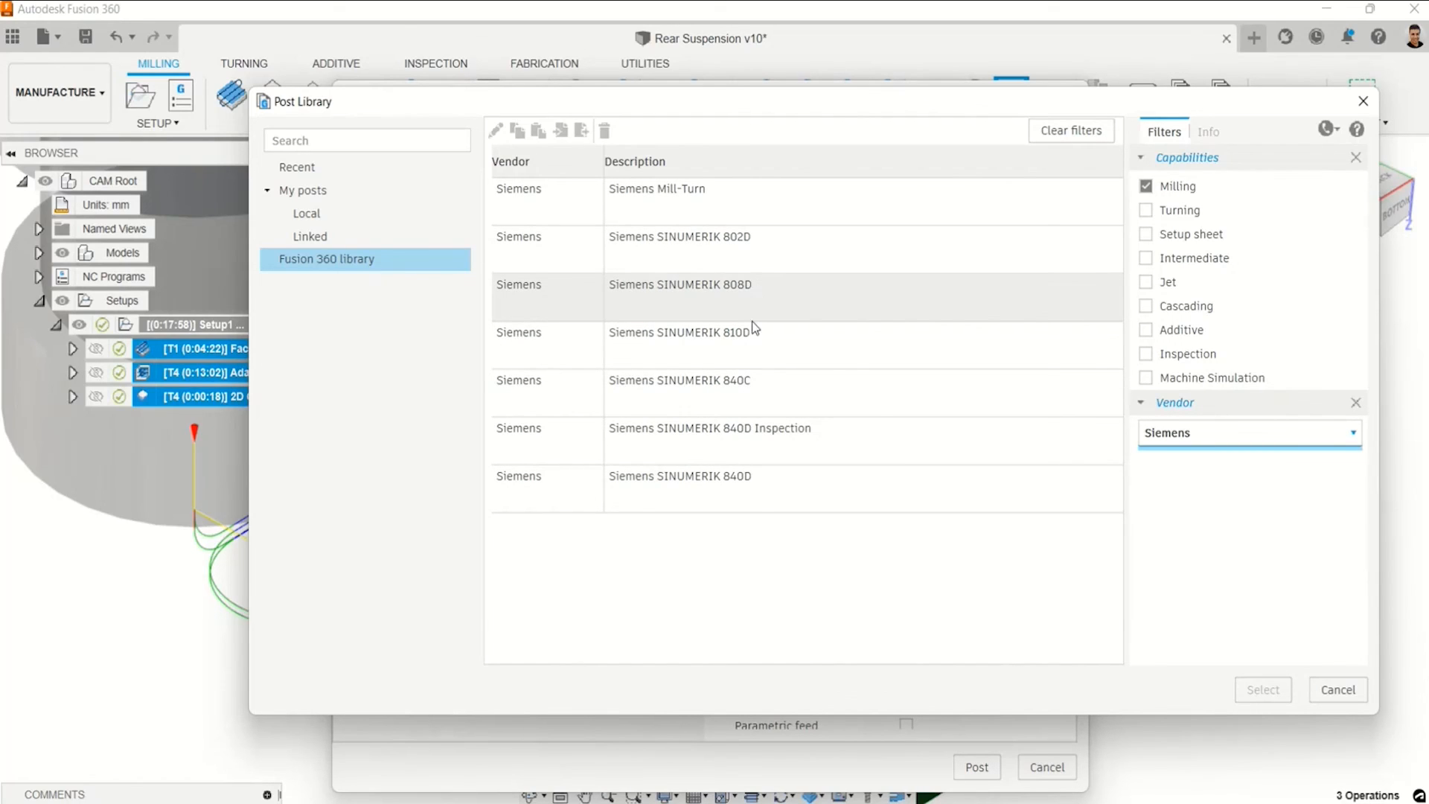
# Assign the Siemens SINUMERIK 840D post to the NC program, using it directly from the library without copying it.
pyautogui.click(744, 489)
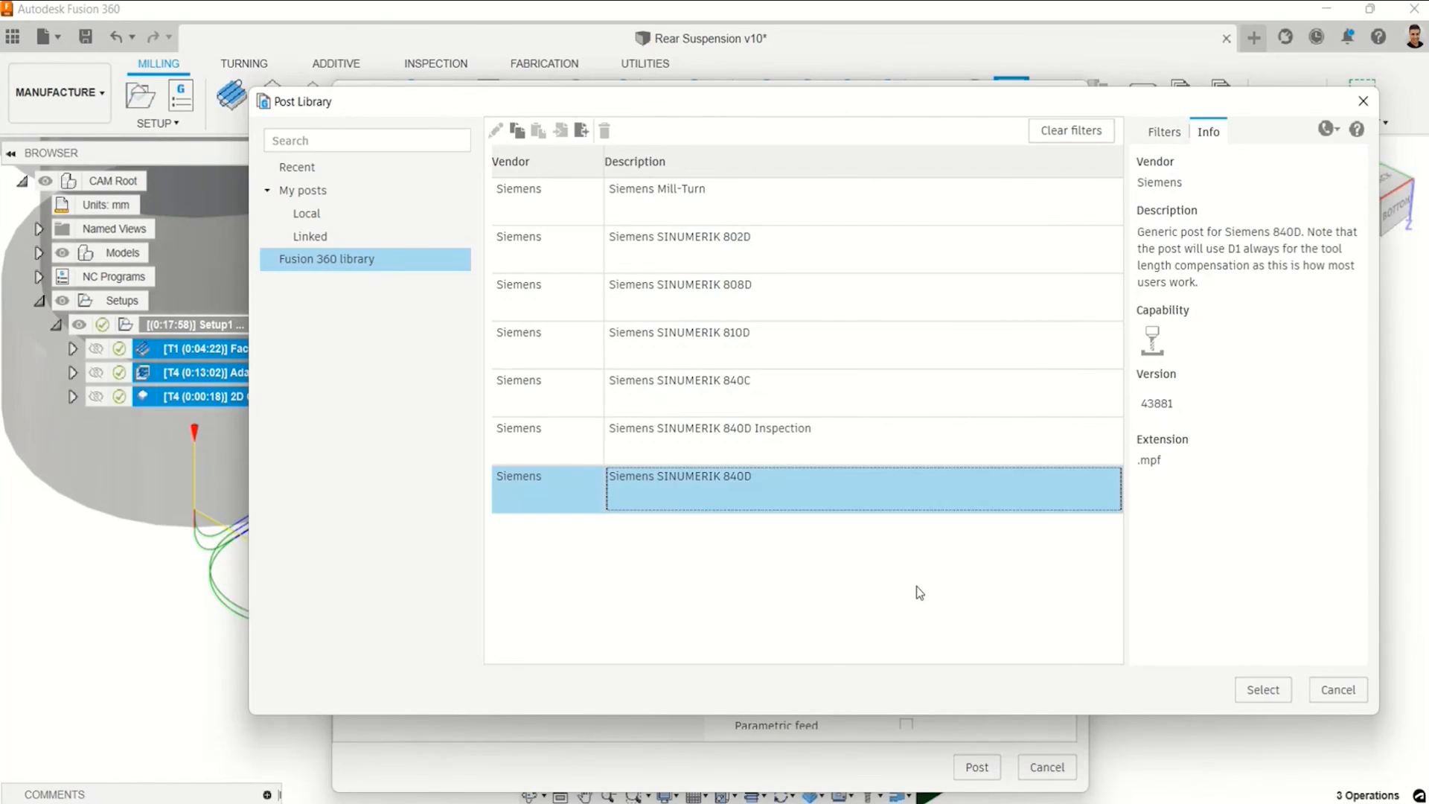
pyautogui.click(1263, 689)
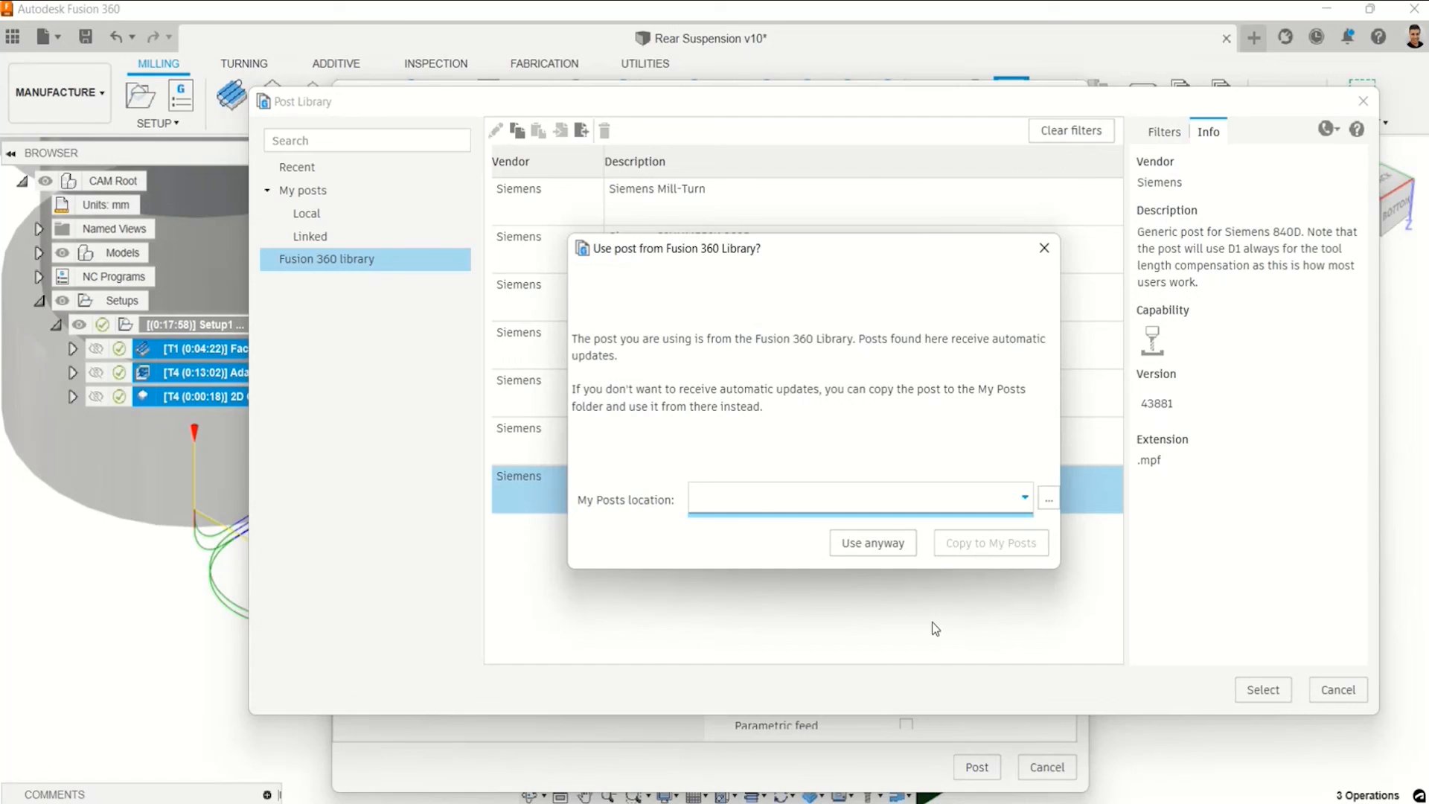
pyautogui.click(902, 551)
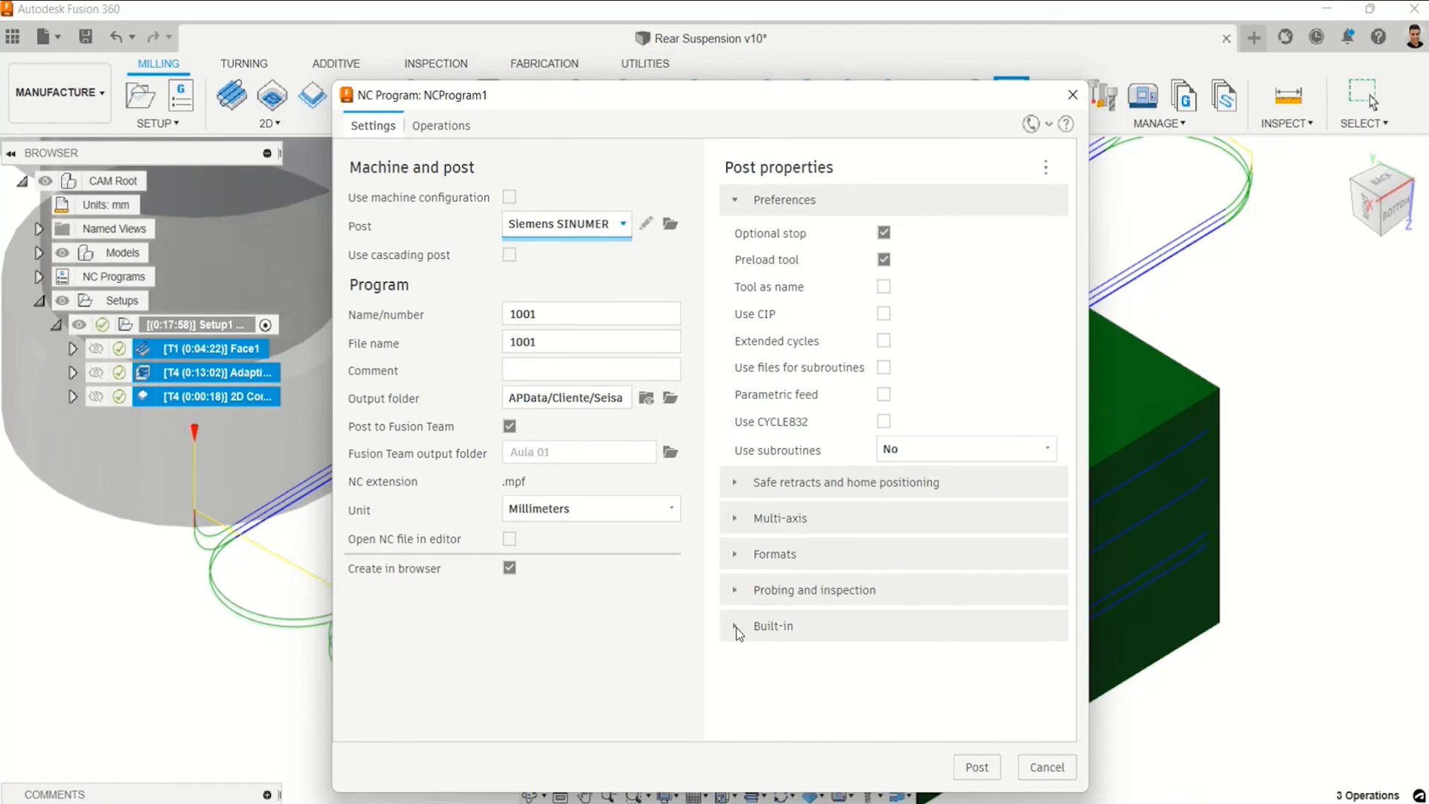
# Post NC program 1001 with the Siemens SINUMERIK post and enlarge the code text in HSM Edit.
pyautogui.click(977, 767)
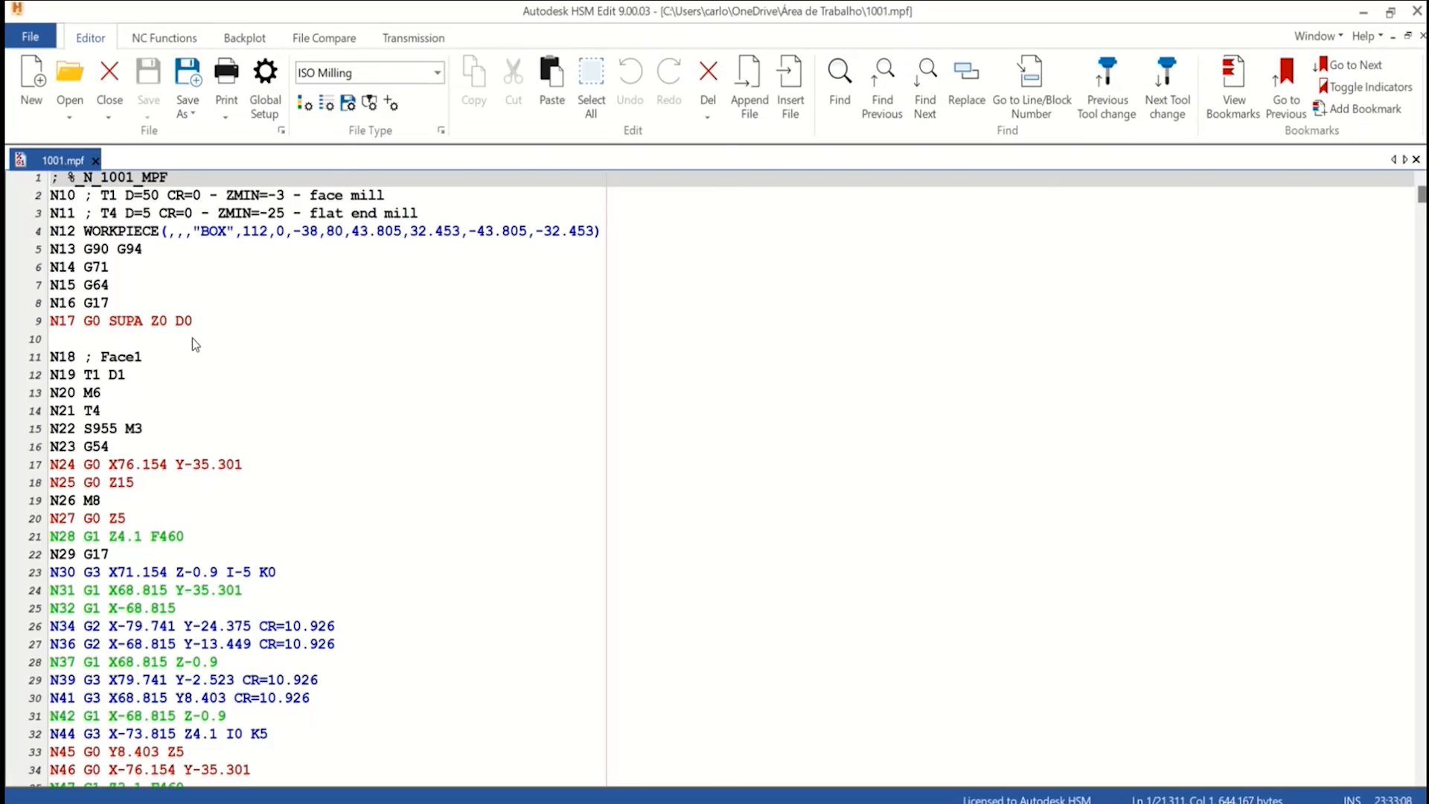
pyautogui.keyDown('ctrl'); pyautogui.scroll(-2, 151, 318); pyautogui.keyUp('ctrl')
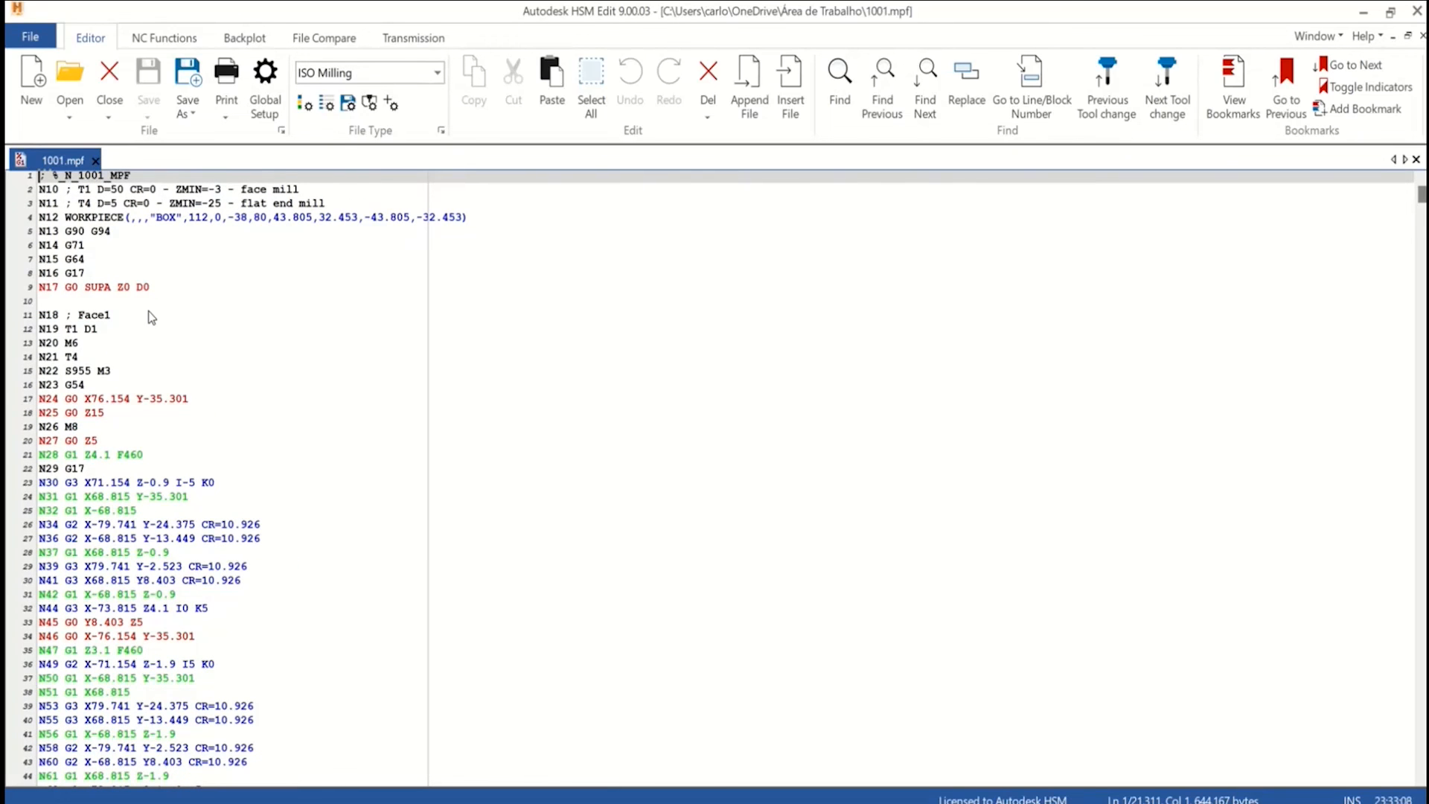
pyautogui.keyDown('ctrl'); pyautogui.scroll(3, 151, 318); pyautogui.keyUp('ctrl')
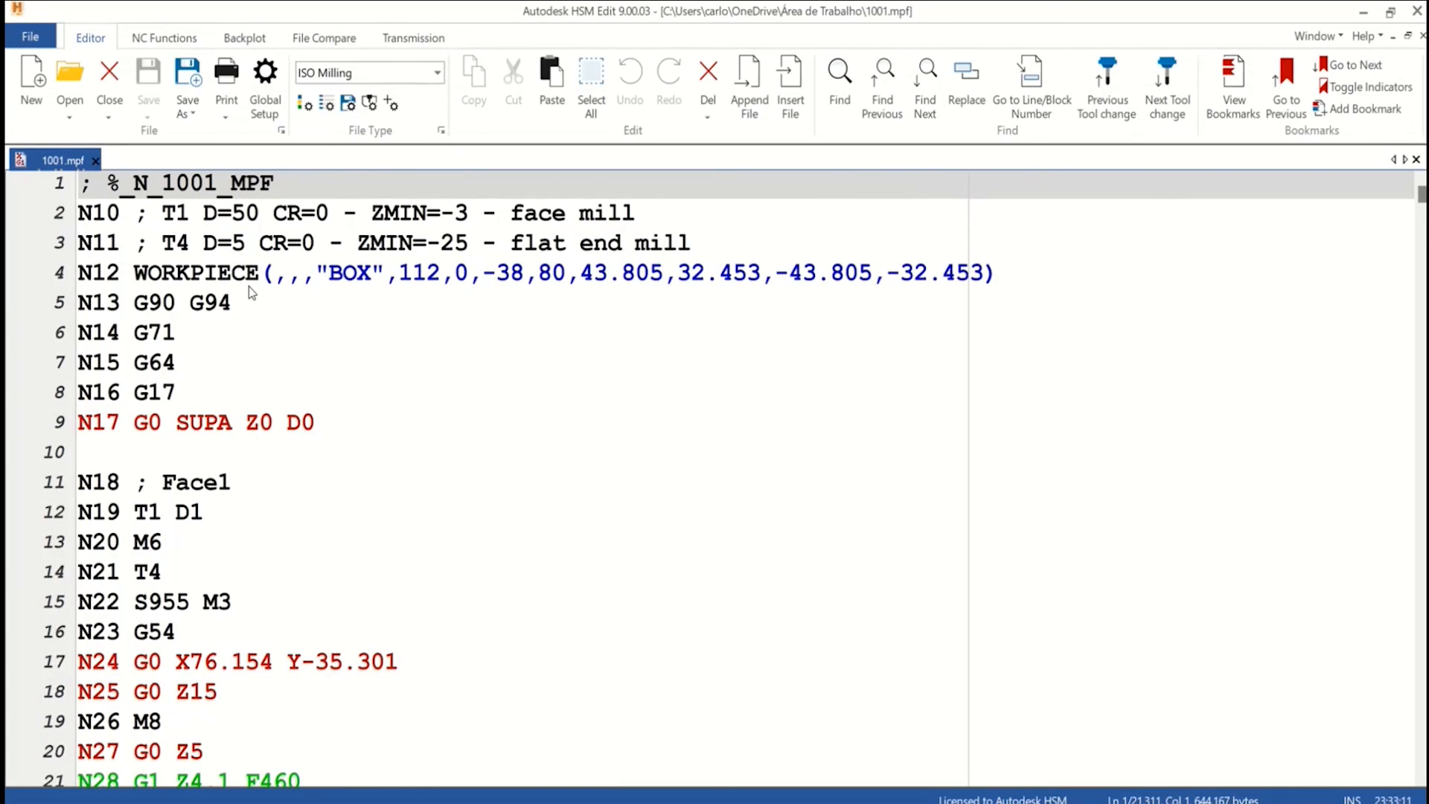
# Read through the posted 1001.mpf code, from the header and Face1 tool call to the cutting moves, and return to Fusion 360.
pyautogui.scroll(-8, 257, 320)
pyautogui.scroll(7, 272, 417)
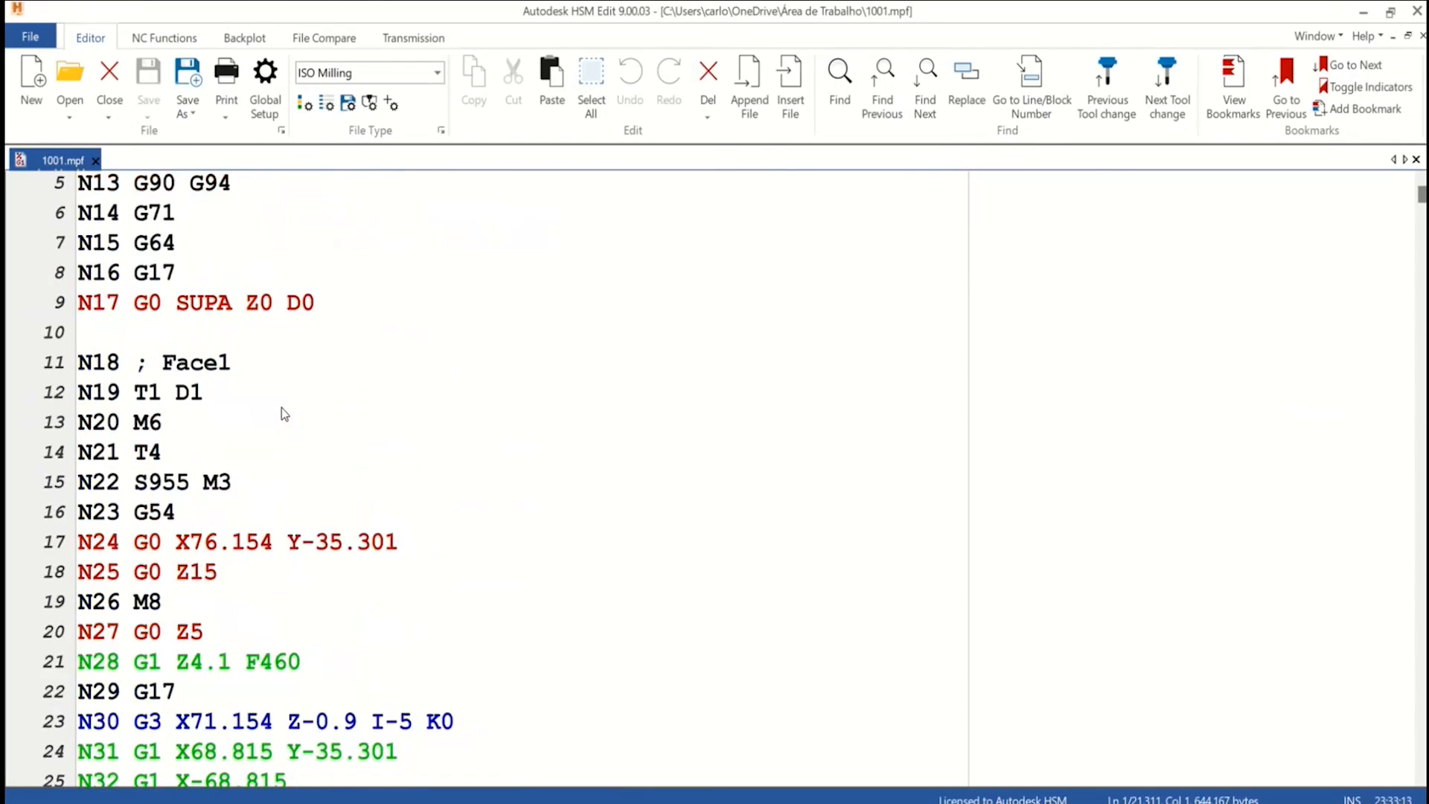
pyautogui.scroll(2, 286, 387)
pyautogui.scroll(-3, 253, 224)
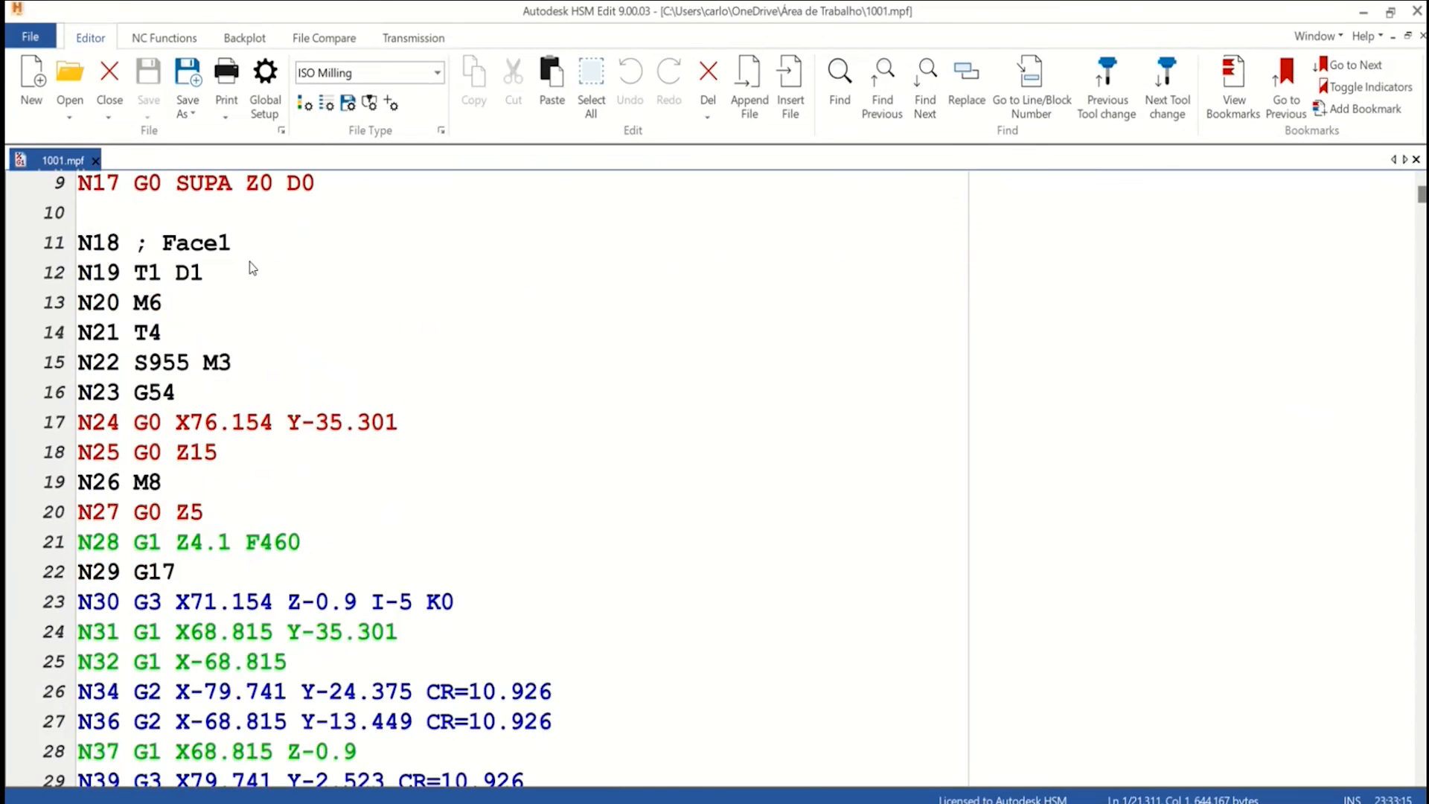
pyautogui.scroll(3, 220, 368)
pyautogui.scroll(-7, 186, 320)
pyautogui.moveTo(163, 280); pyautogui.dragTo(543, 610)
pyautogui.click(561, 570)
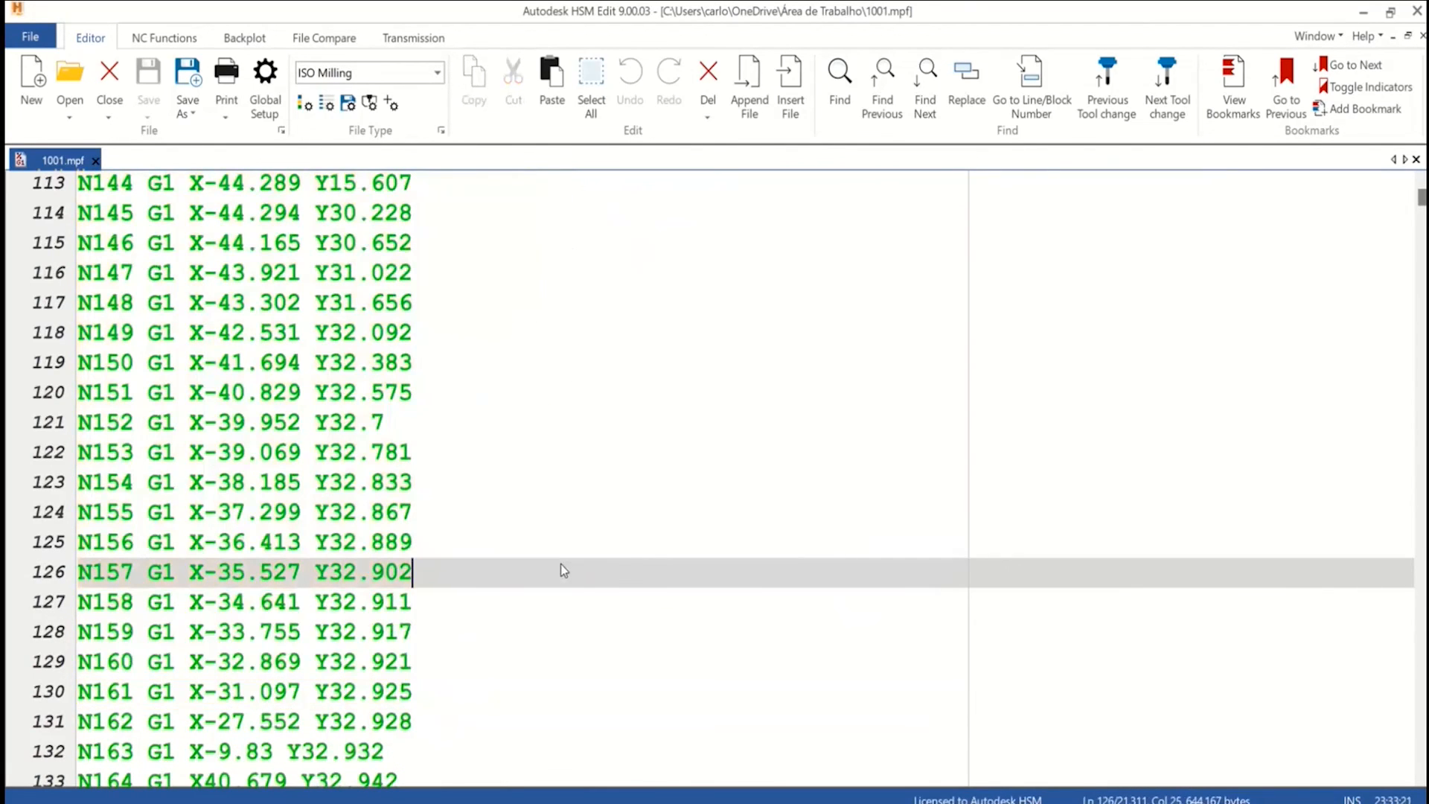
pyautogui.click(1360, 17)
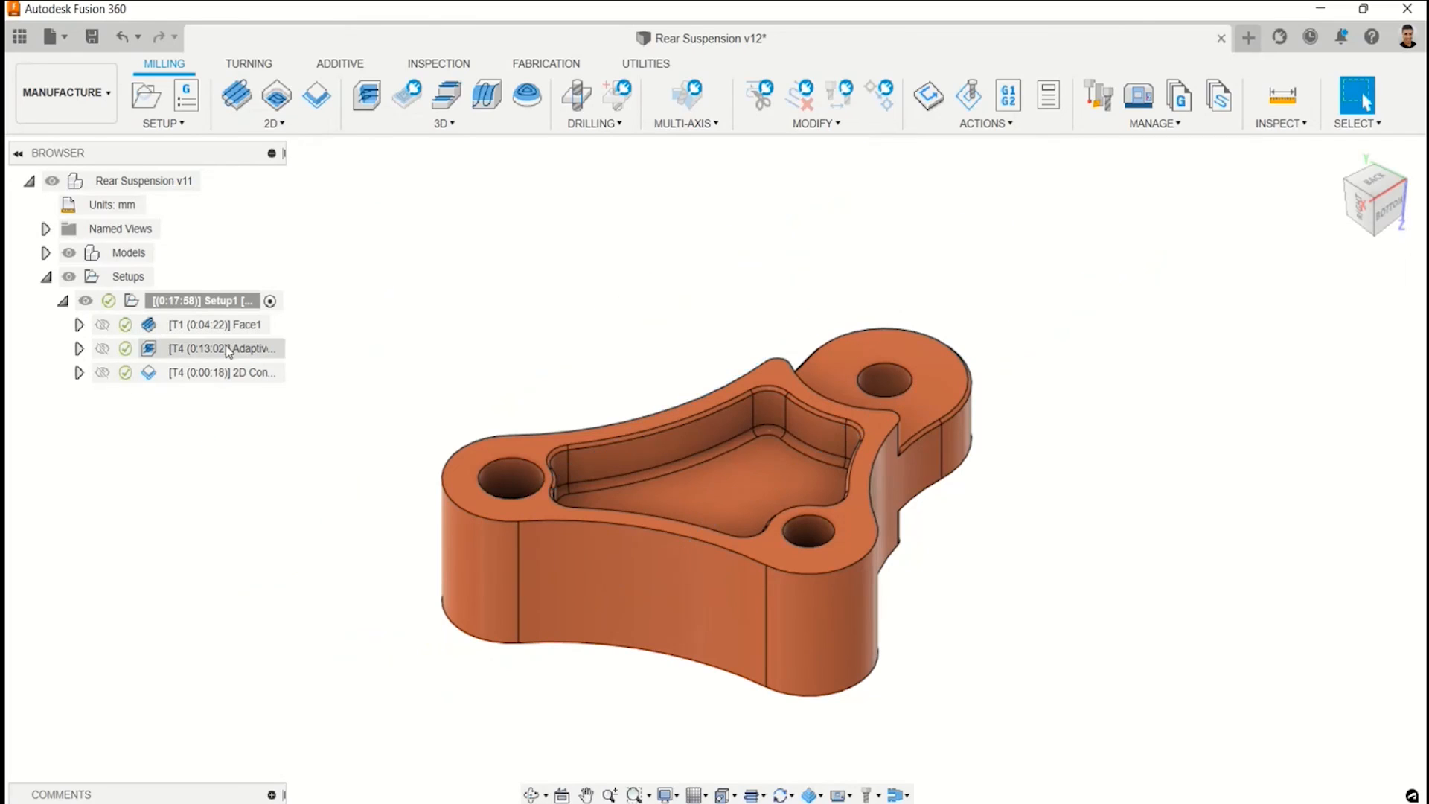
# Generate the setup sheet for Setup1 into the desktop folder (Área de Trabalho).
pyautogui.moveTo(505, 325); pyautogui.dragTo(521, 339, button='middle')
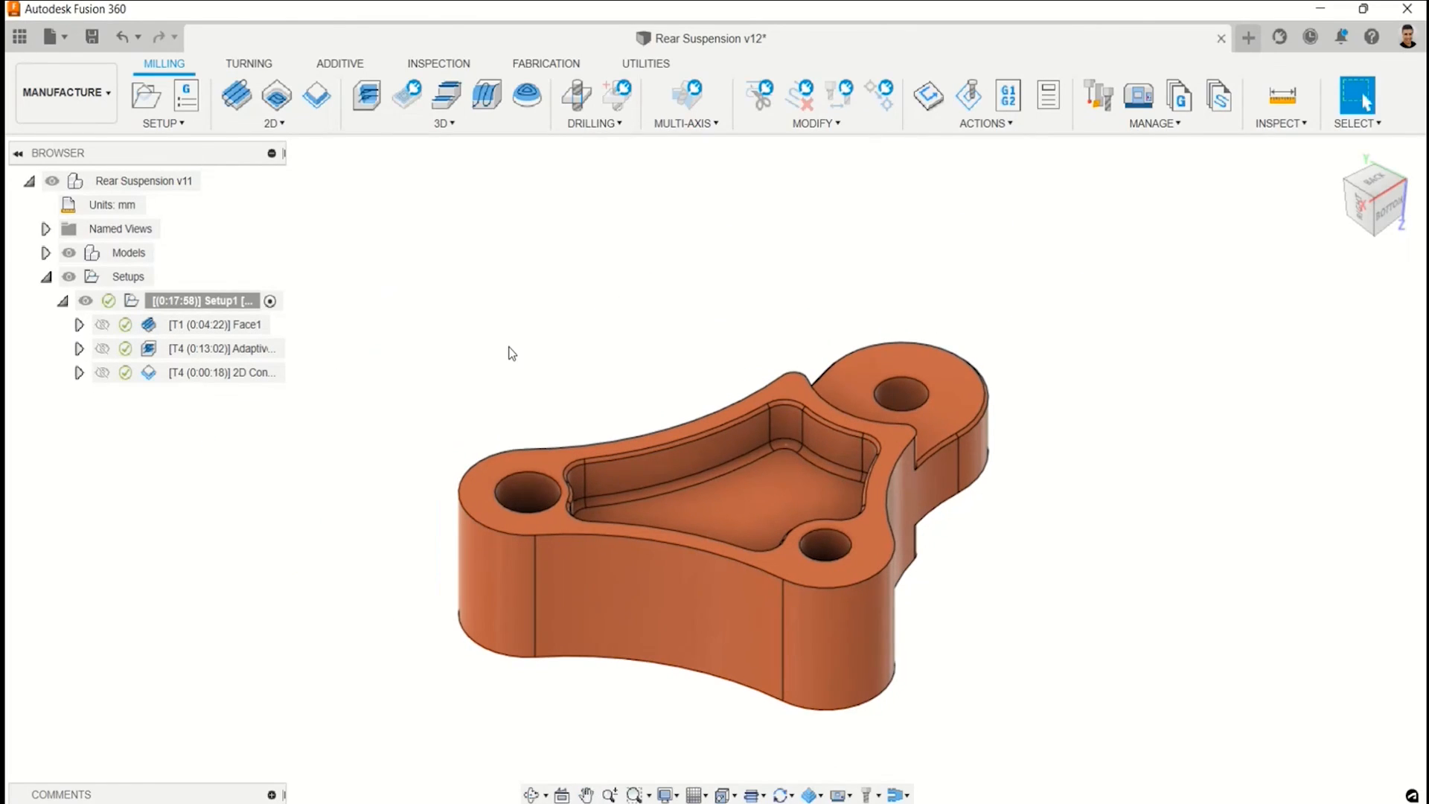
pyautogui.click(1047, 99)
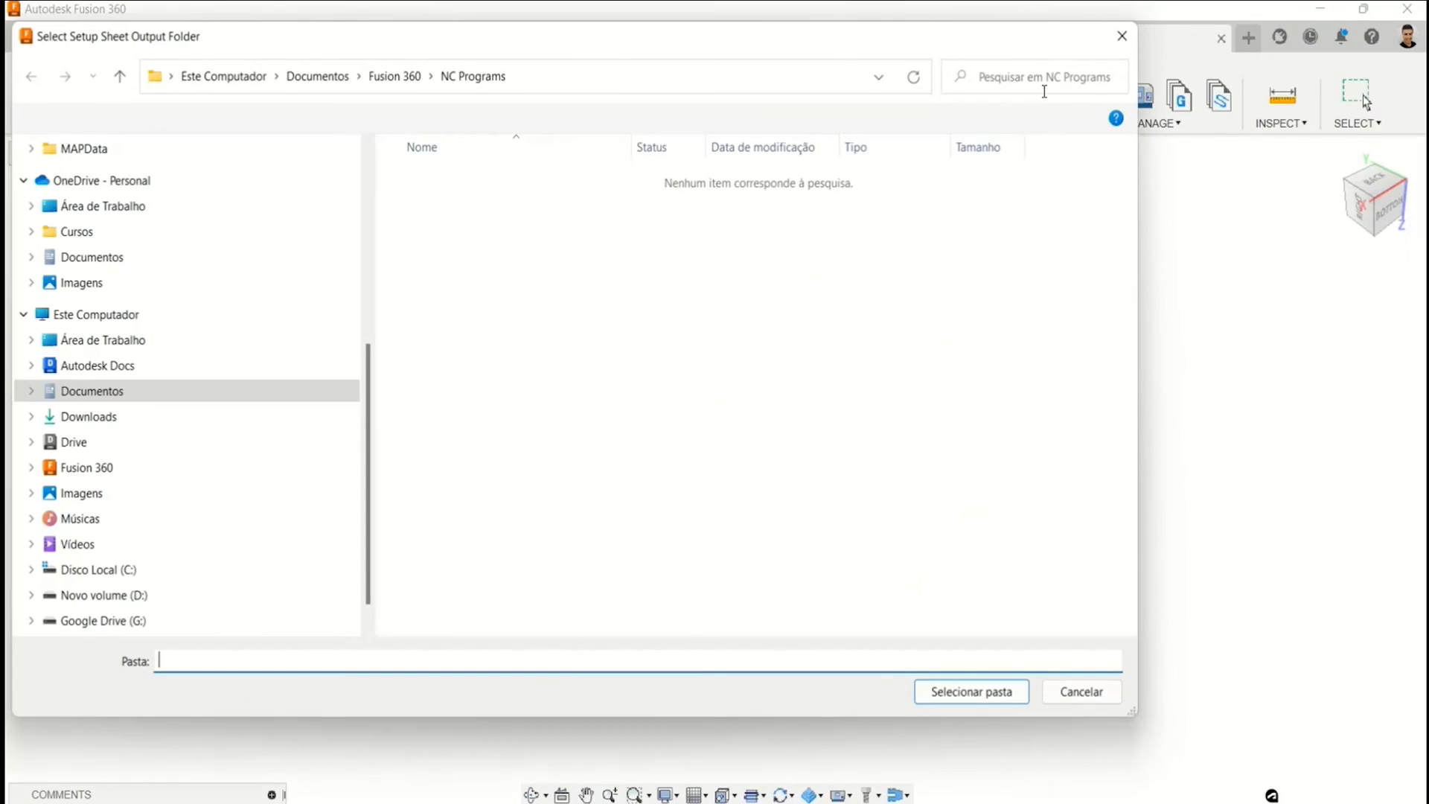
pyautogui.click(112, 339)
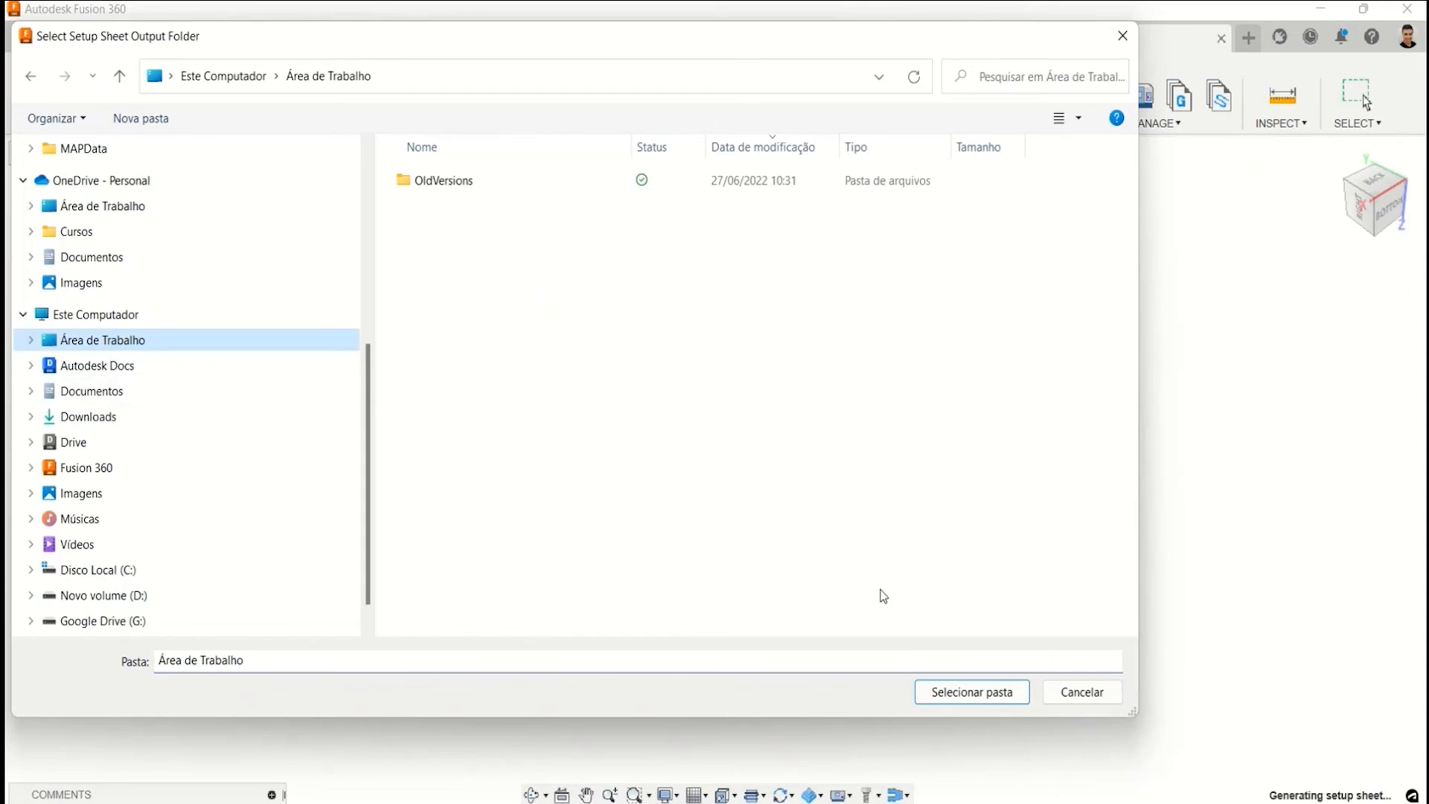
pyautogui.click(959, 700)
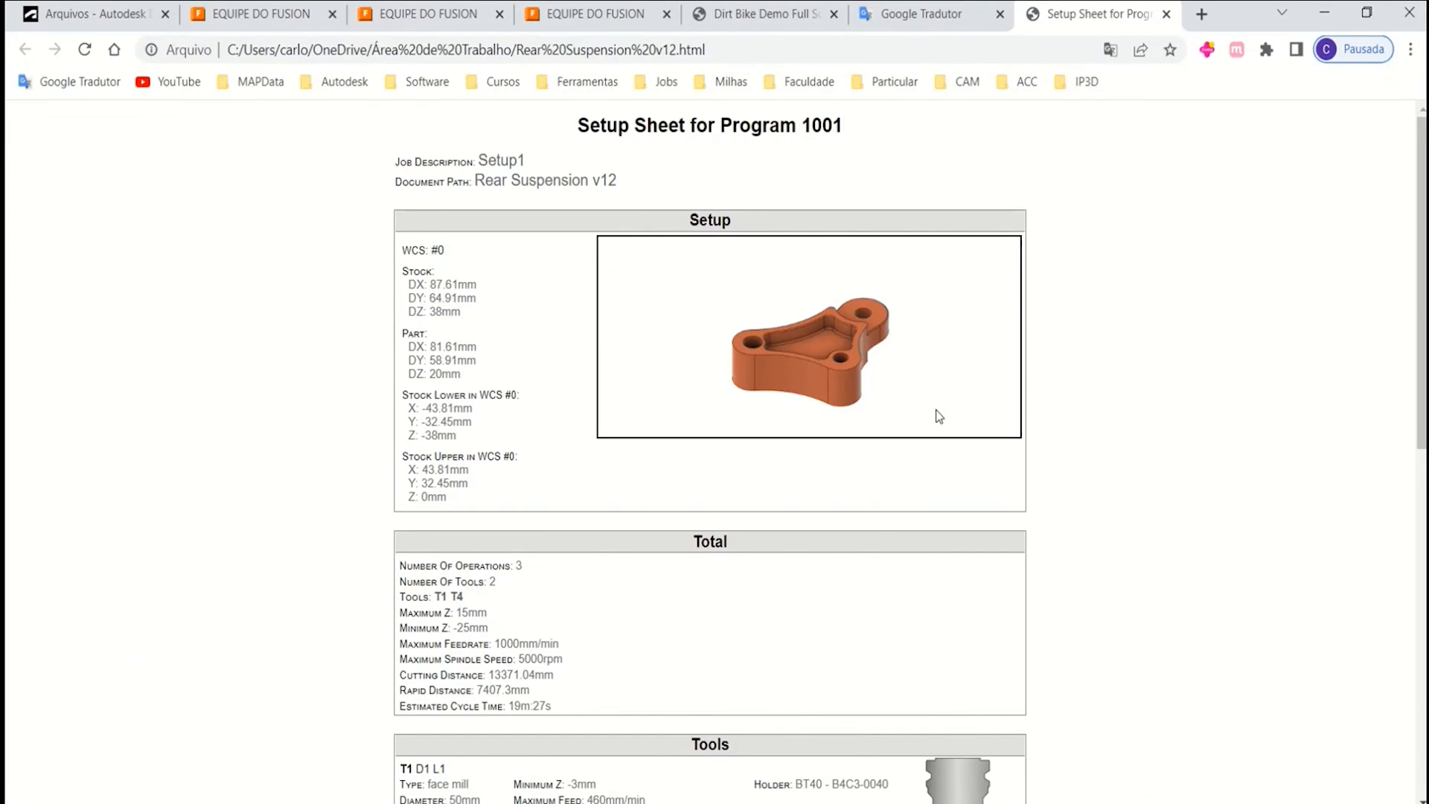
# Examine the setup sheet's Setup section: stock size, part size and the stock's lower and upper limits in the WCS.
pyautogui.scroll(-8, 944, 414)
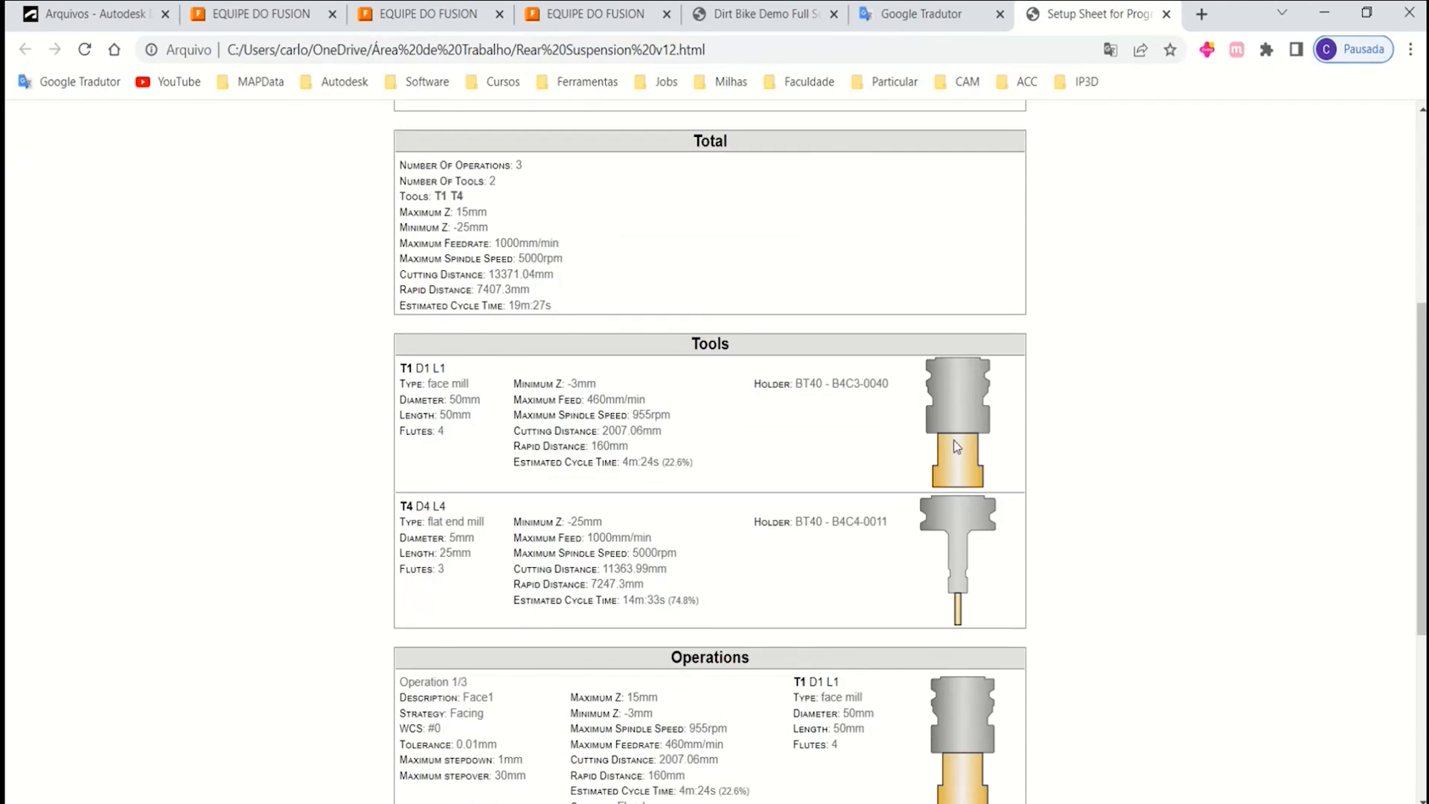
pyautogui.scroll(7, 1039, 414)
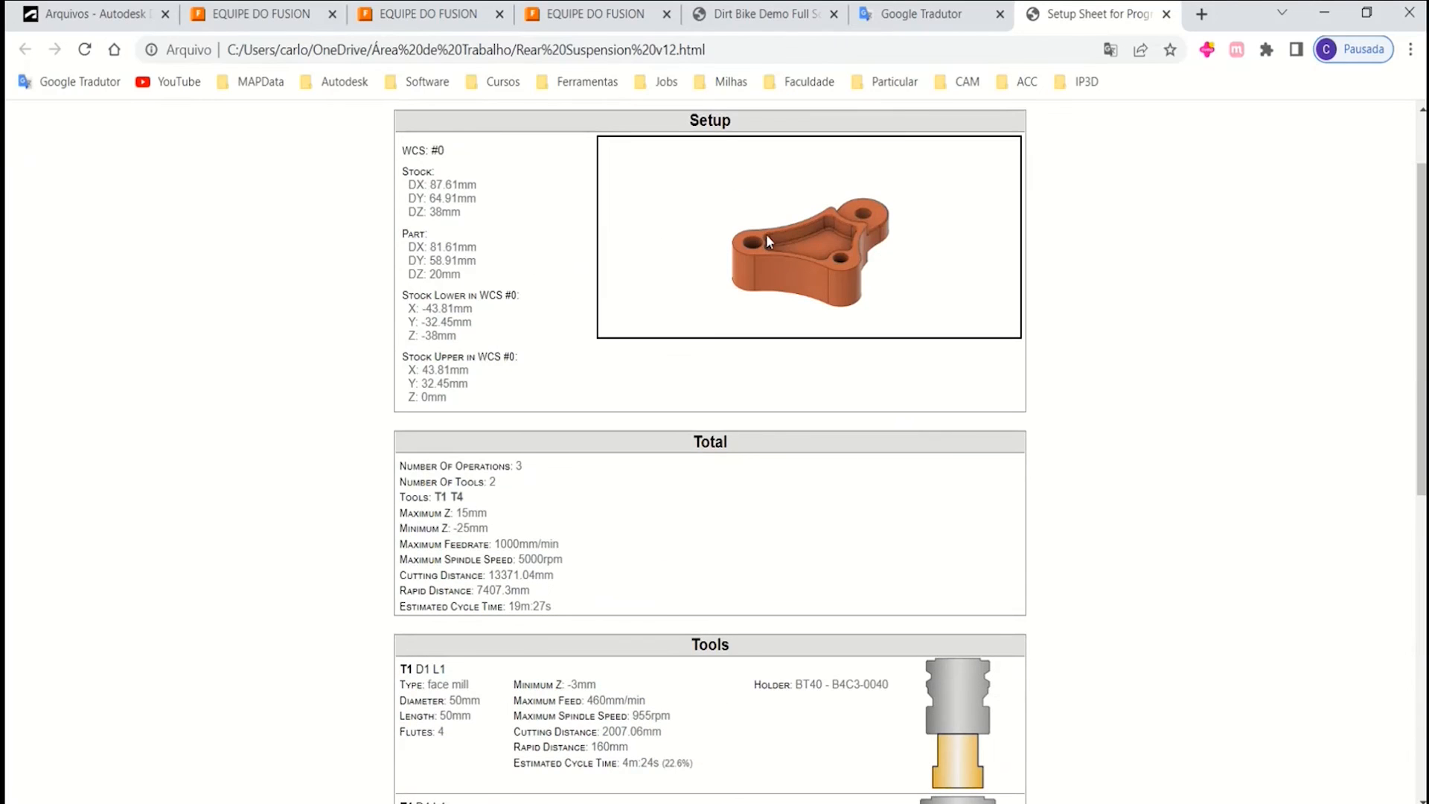
pyautogui.keyDown('ctrl'); pyautogui.scroll(5, 798, 259); pyautogui.keyUp('ctrl')
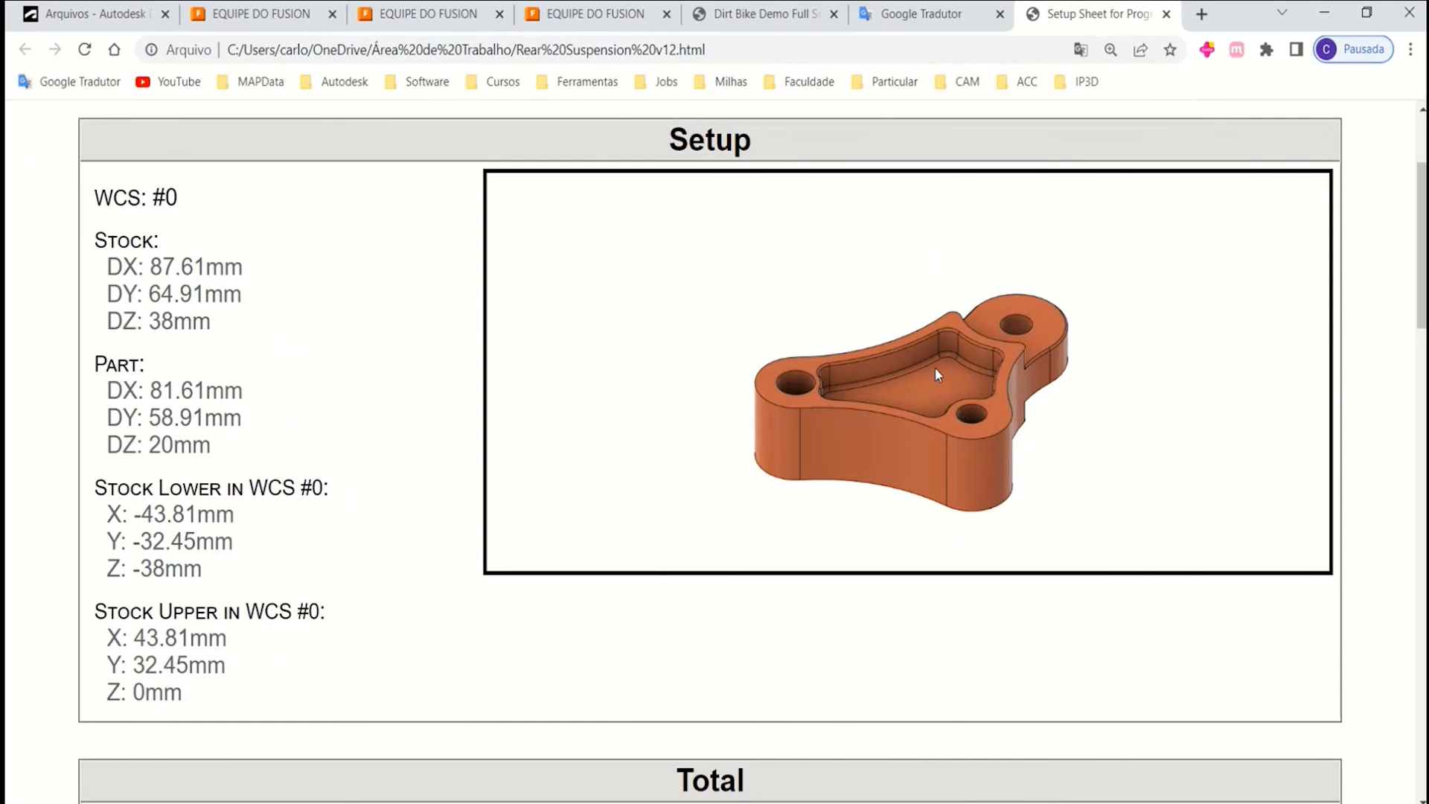
pyautogui.scroll(-3, 935, 368)
pyautogui.scroll(4, 938, 357)
pyautogui.scroll(-4, 922, 401)
pyautogui.scroll(2, 936, 314)
pyautogui.moveTo(109, 260); pyautogui.dragTo(256, 333)
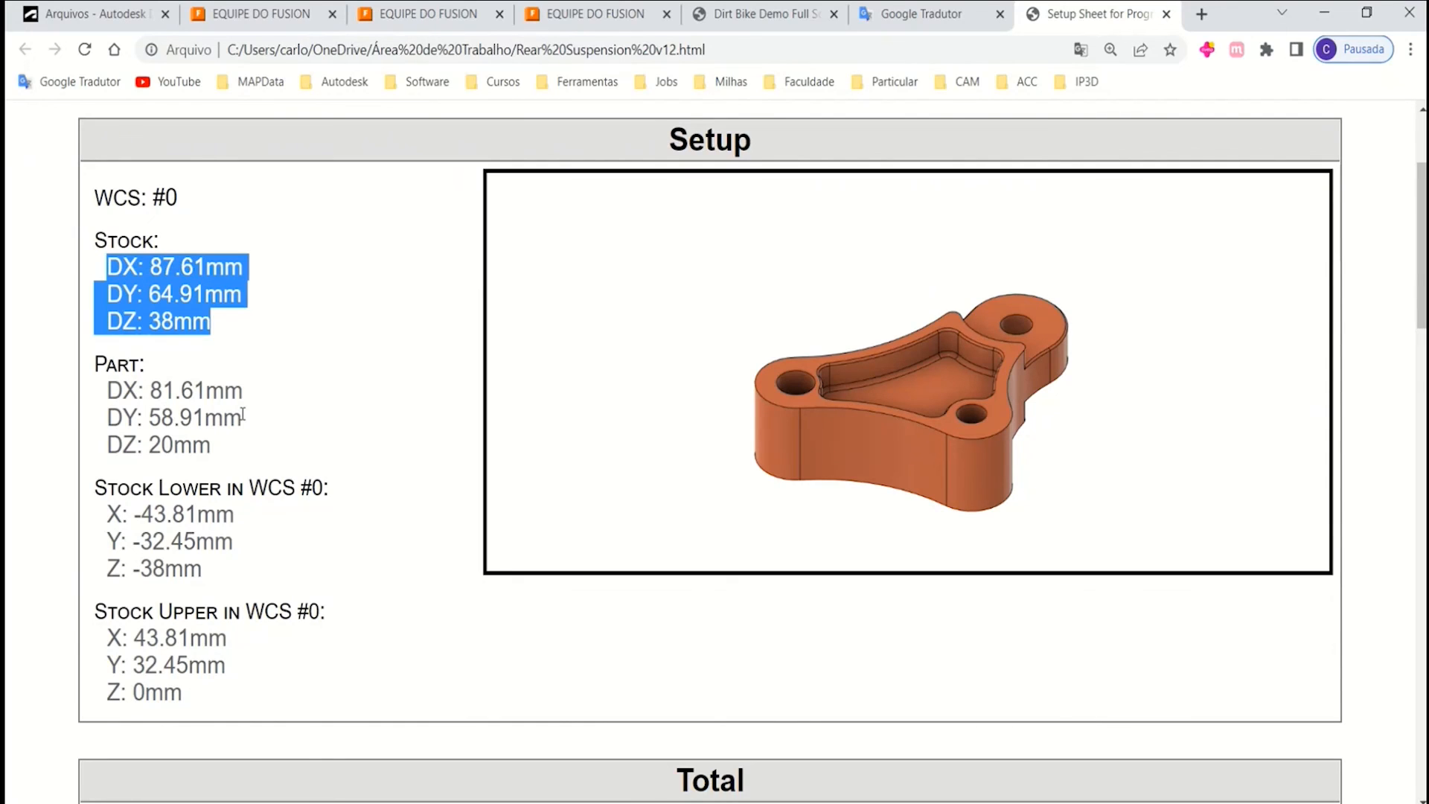
pyautogui.moveTo(124, 391); pyautogui.dragTo(231, 461)
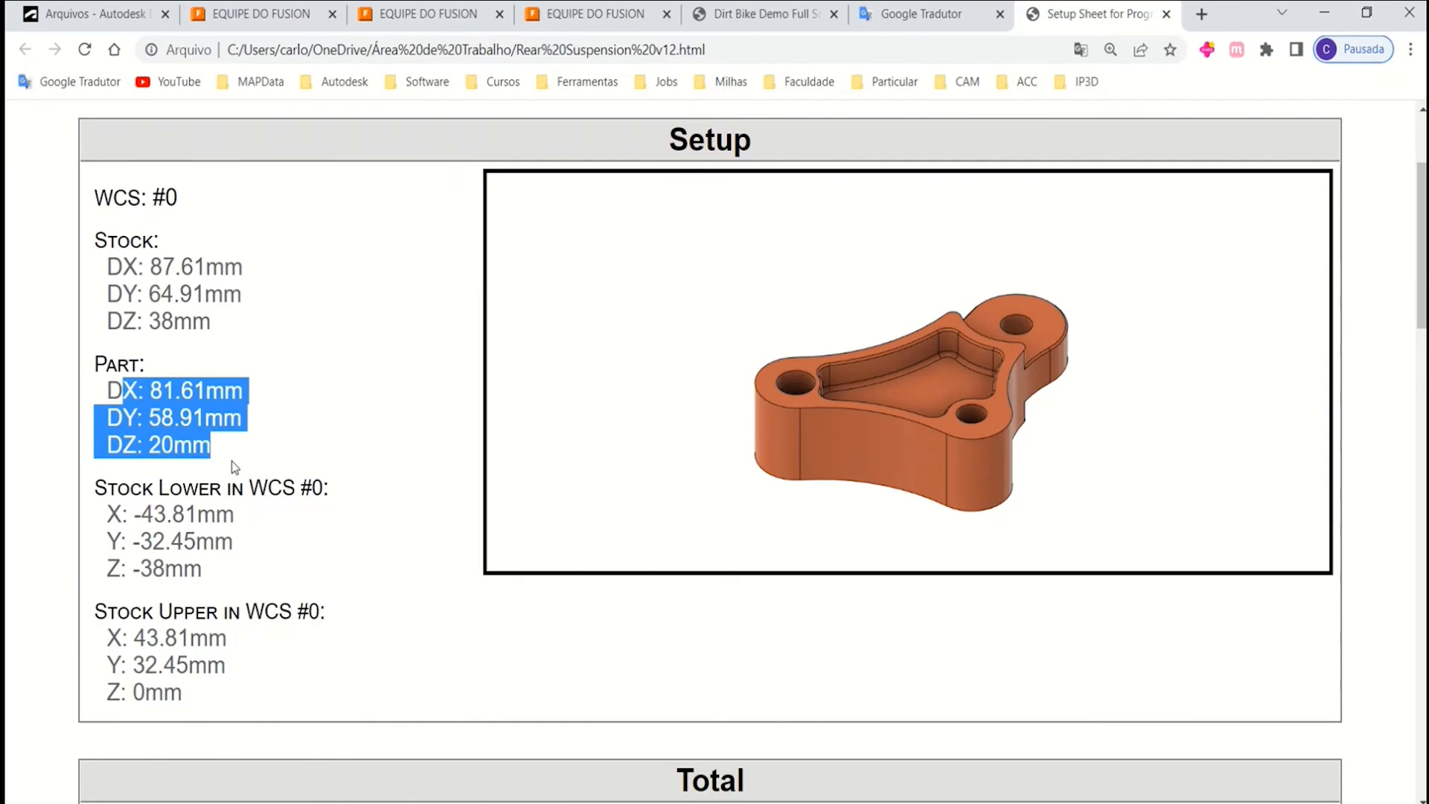
pyautogui.scroll(-3, 231, 462)
pyautogui.moveTo(106, 314); pyautogui.dragTo(269, 484)
pyautogui.scroll(-5, 298, 497)
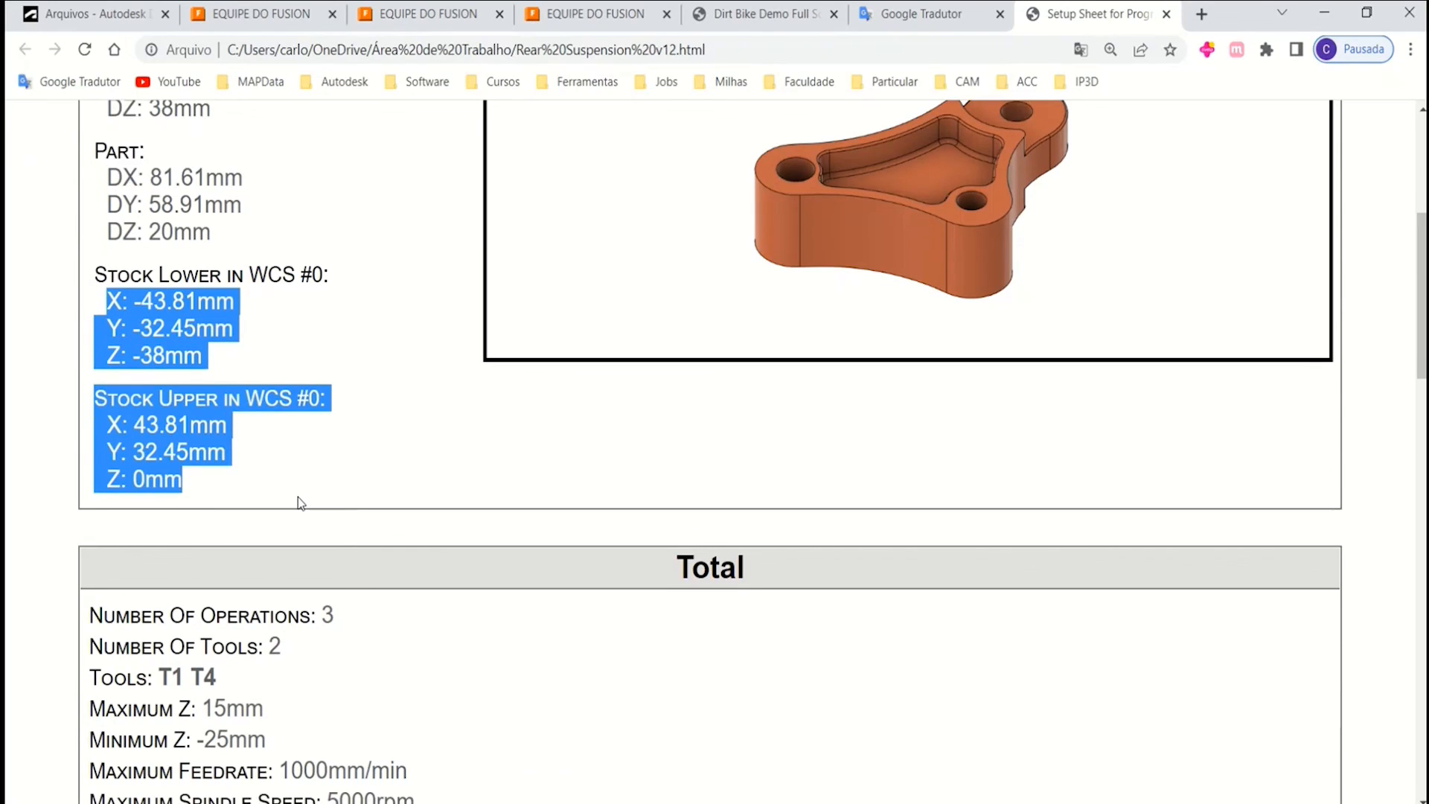
# Check the setup sheet's Total section for operation and tool counts, tools used, Z limits, feedrate and spindle speed.
pyautogui.click(333, 325)
pyautogui.doubleClick(332, 328)
pyautogui.doubleClick(274, 361)
pyautogui.moveTo(159, 392); pyautogui.dragTo(220, 392)
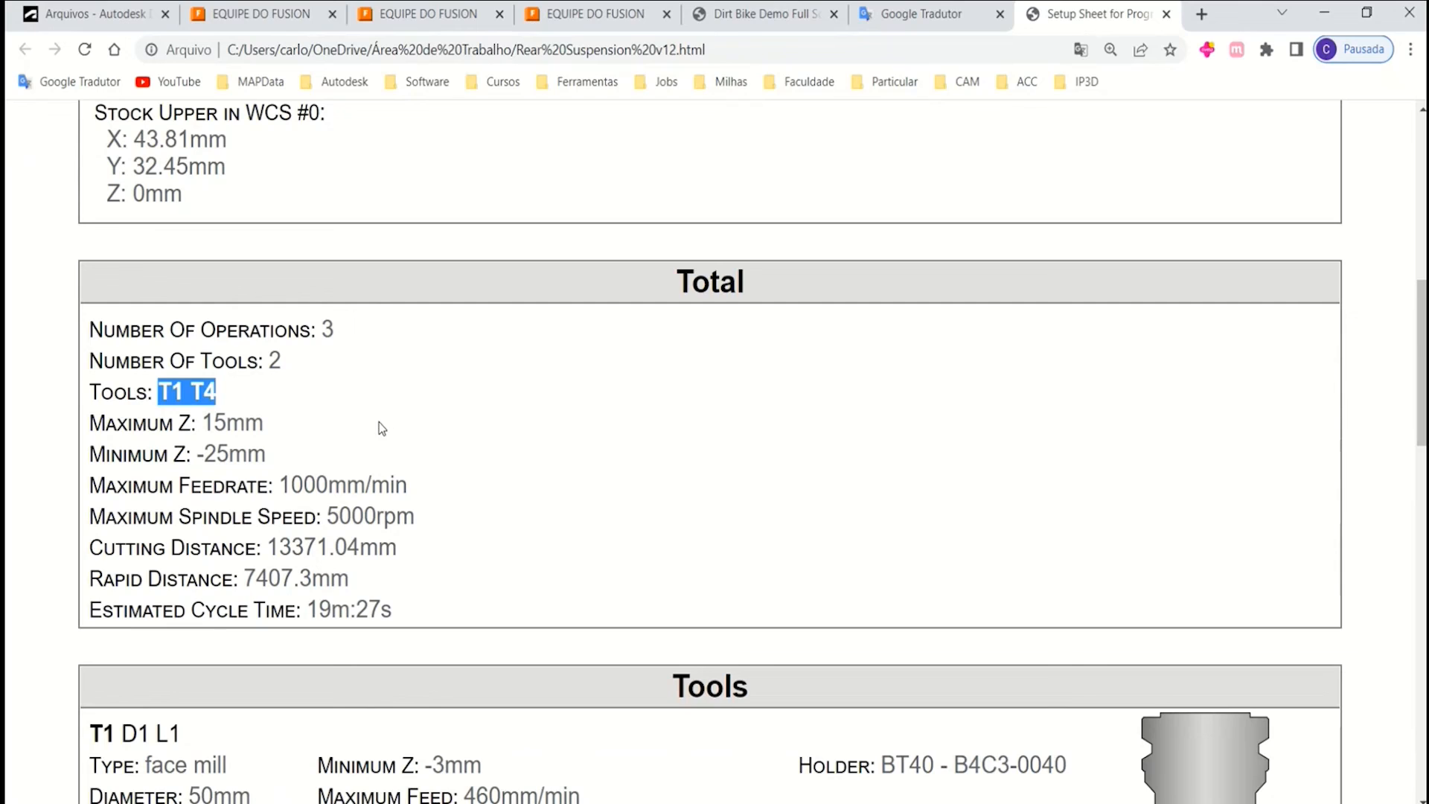
pyautogui.moveTo(201, 422); pyautogui.dragTo(443, 533)
pyautogui.click(514, 517)
# Review the Tools section's data for the face mill and flat end mill, including each tool's share of the cycle time.
pyautogui.scroll(-3, 533, 503)
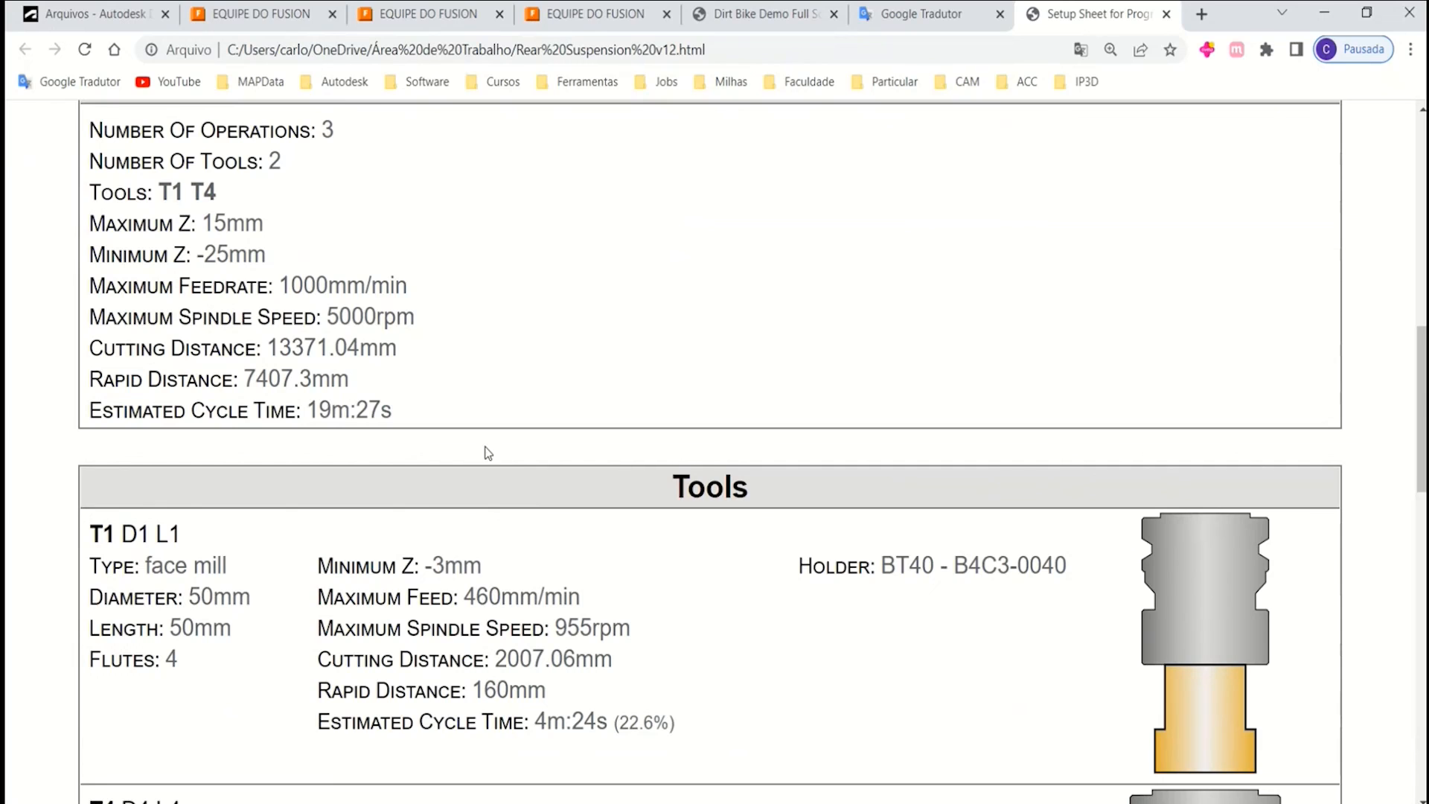
pyautogui.scroll(-2, 513, 471)
pyautogui.moveTo(89, 333); pyautogui.dragTo(723, 516)
pyautogui.click(723, 516)
pyautogui.scroll(-1, 141, 361)
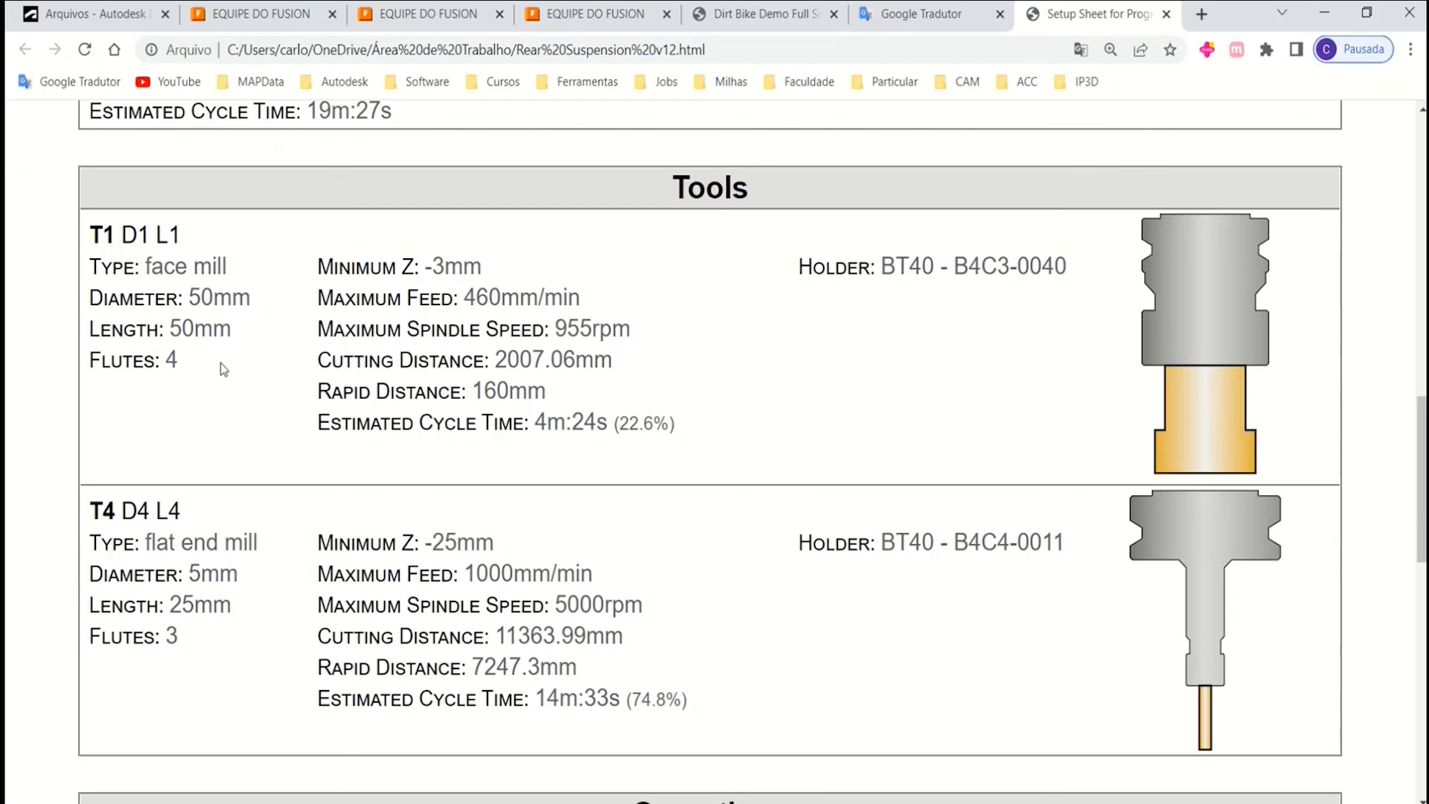
pyautogui.scroll(-1, 535, 328)
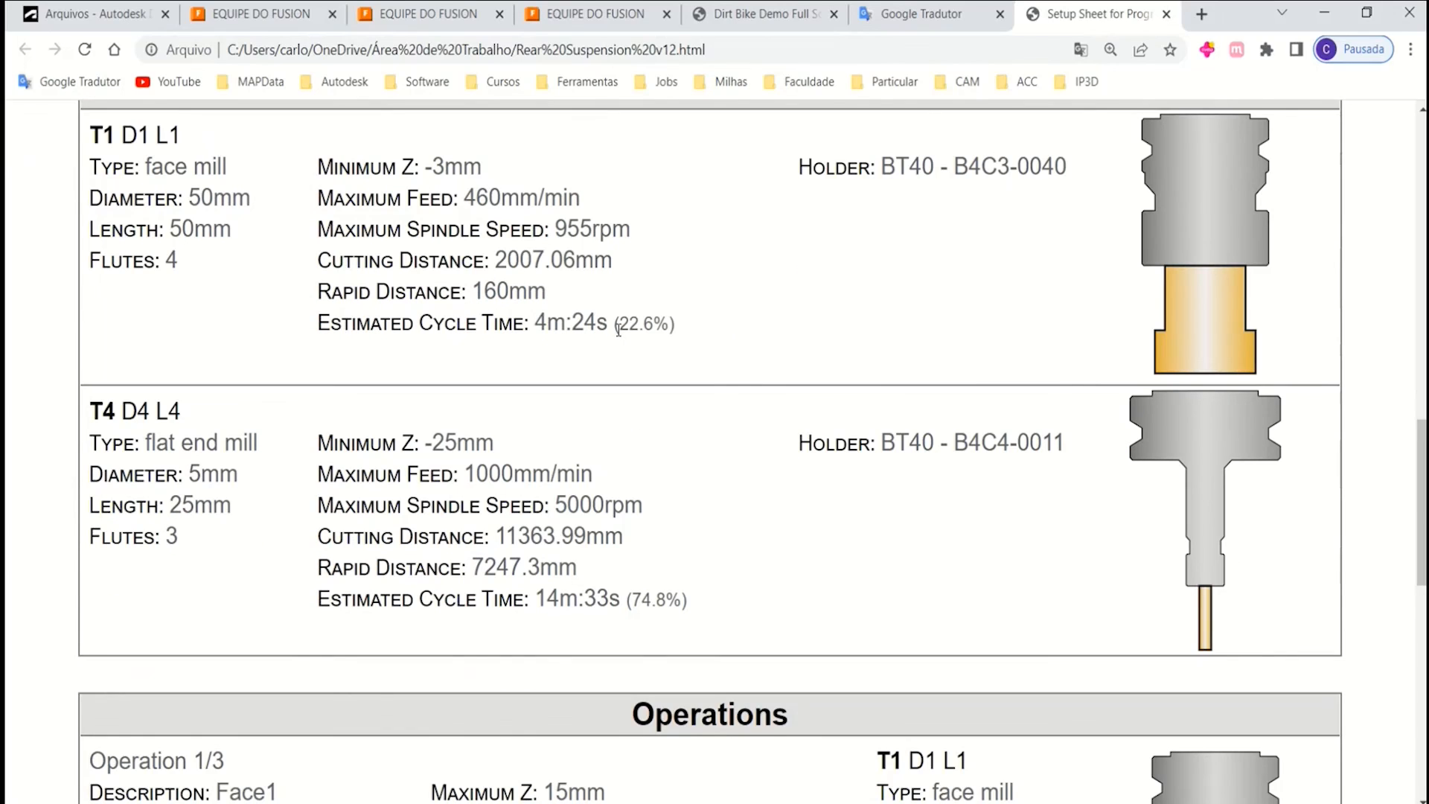
pyautogui.moveTo(619, 323); pyautogui.dragTo(670, 323)
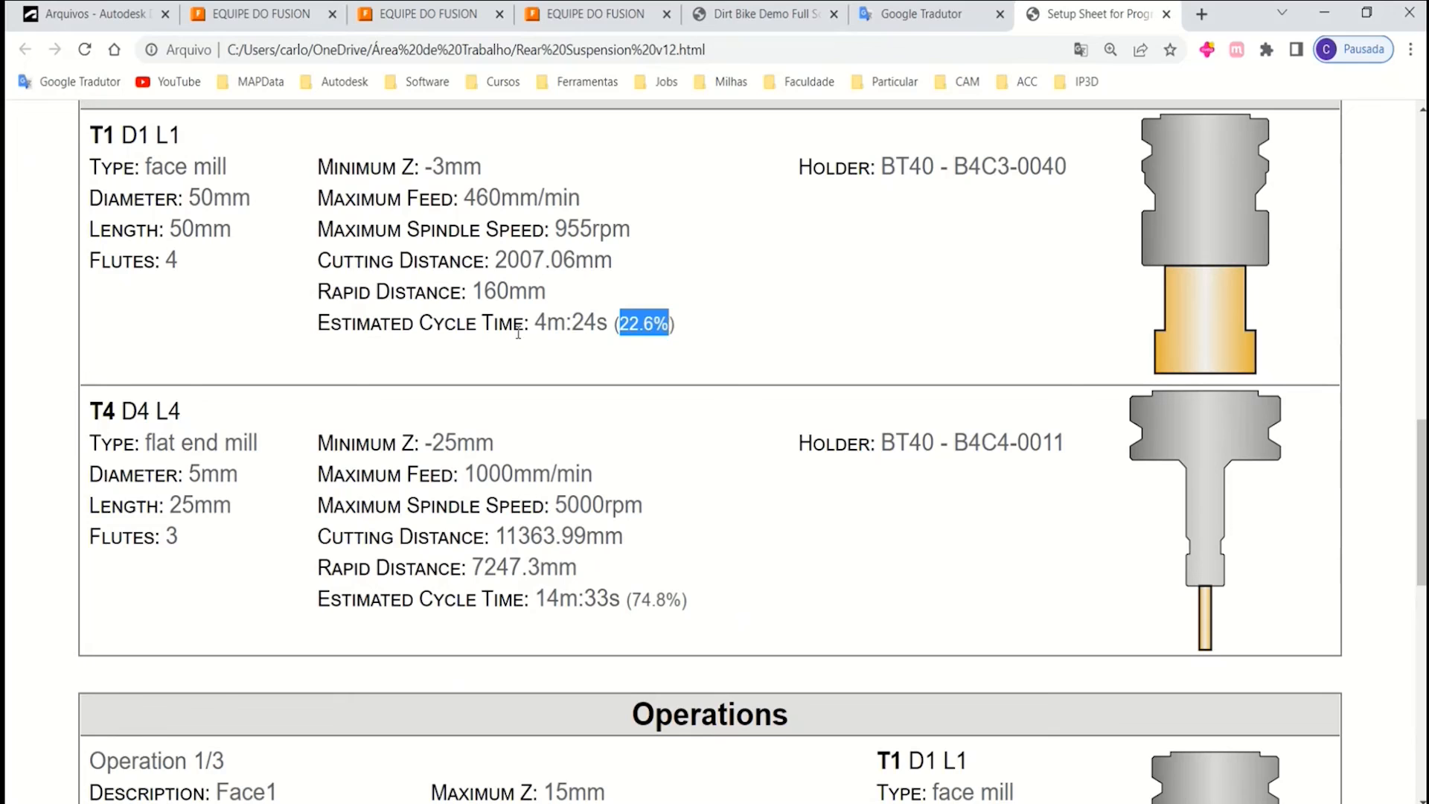
pyautogui.click(517, 374)
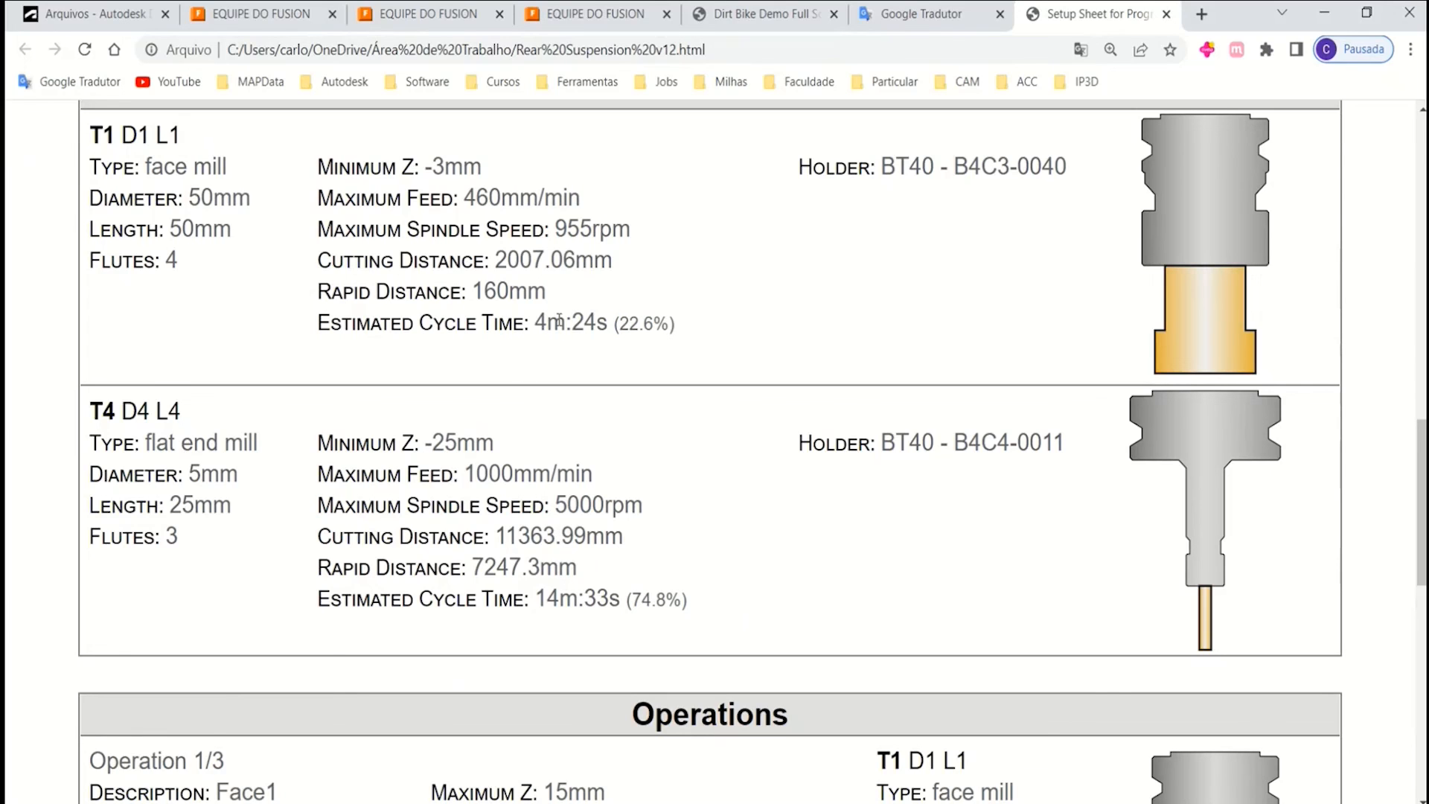
pyautogui.scroll(-1, 566, 313)
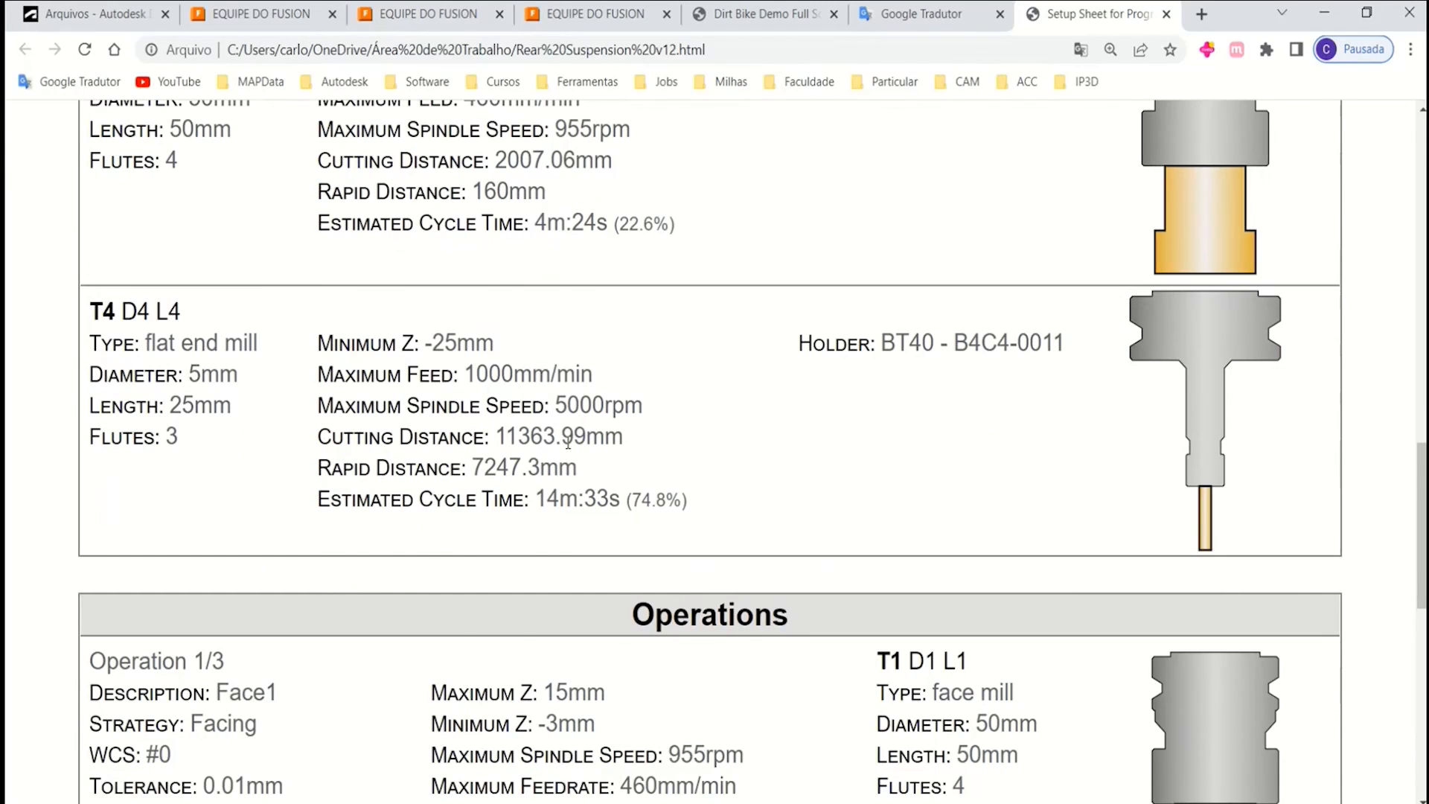
# Review the sheet's Operations section for Face1, Adaptive2 and 2D Contour4, including stepdown and stepover, and return to Fusion 360.
pyautogui.scroll(-5, 605, 302)
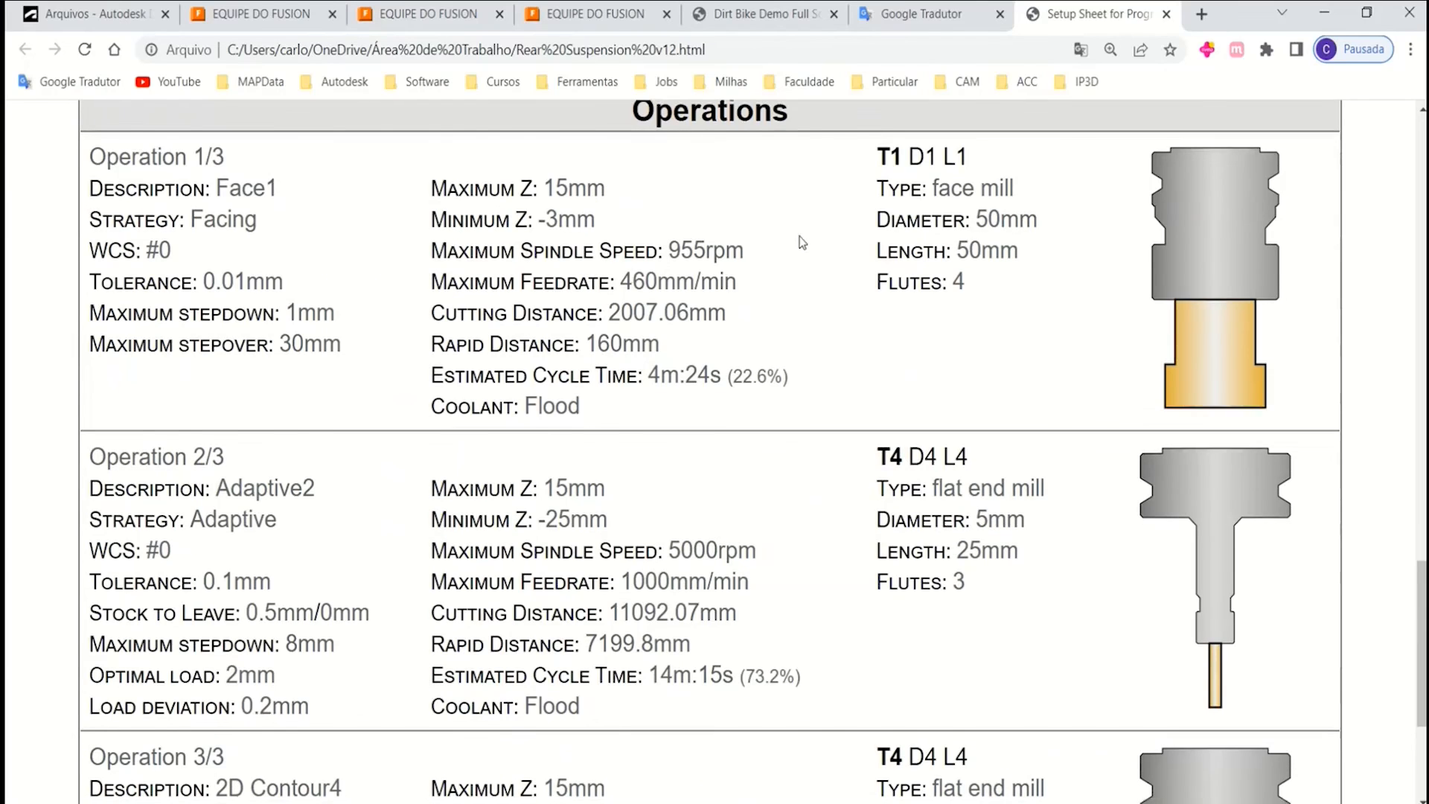
pyautogui.scroll(2, 752, 311)
pyautogui.scroll(-2, 789, 372)
pyautogui.scroll(-3, 823, 436)
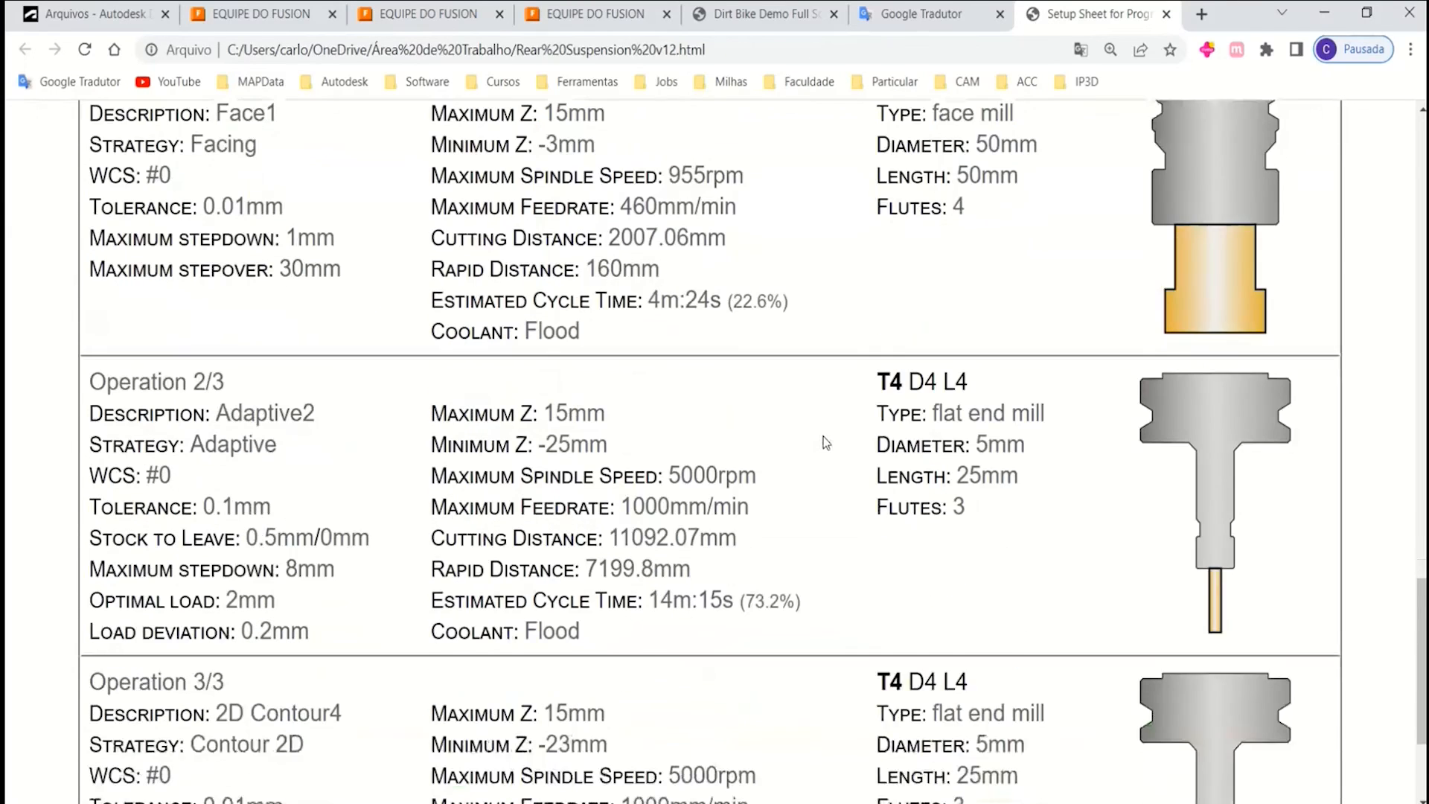
pyautogui.scroll(4, 433, 437)
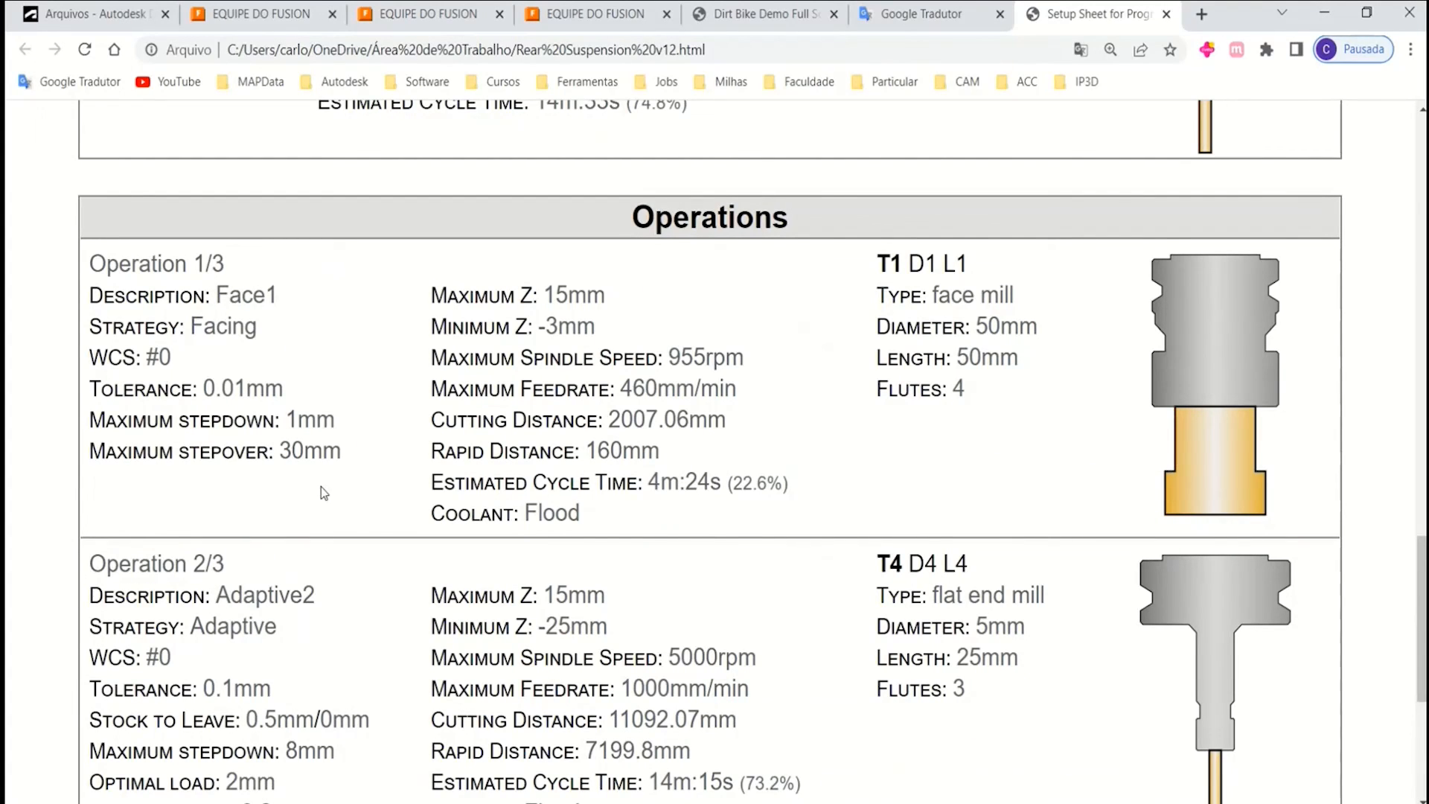
pyautogui.moveTo(288, 421); pyautogui.dragTo(339, 435)
pyautogui.click(291, 456)
pyautogui.doubleClick(291, 456)
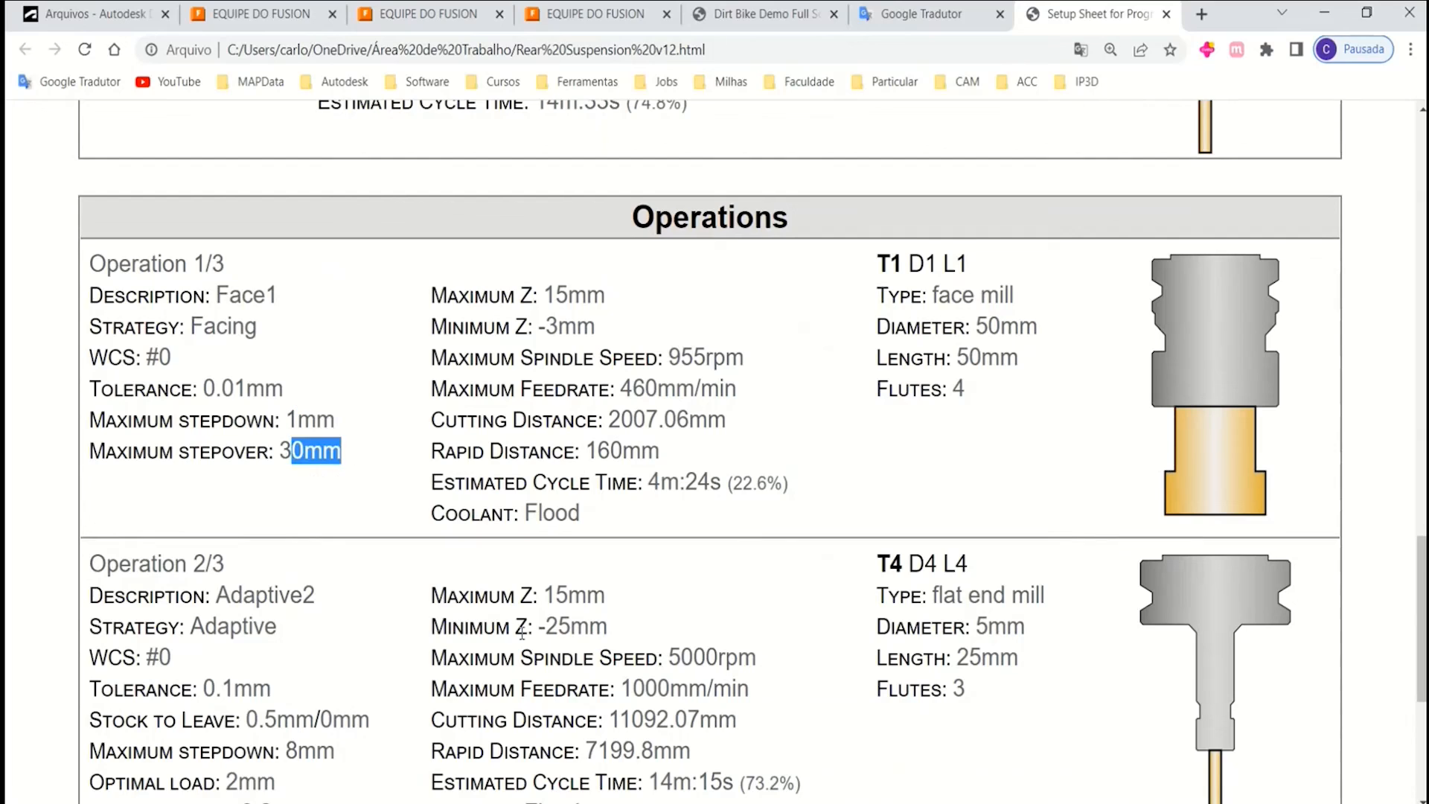
pyautogui.click(807, 471)
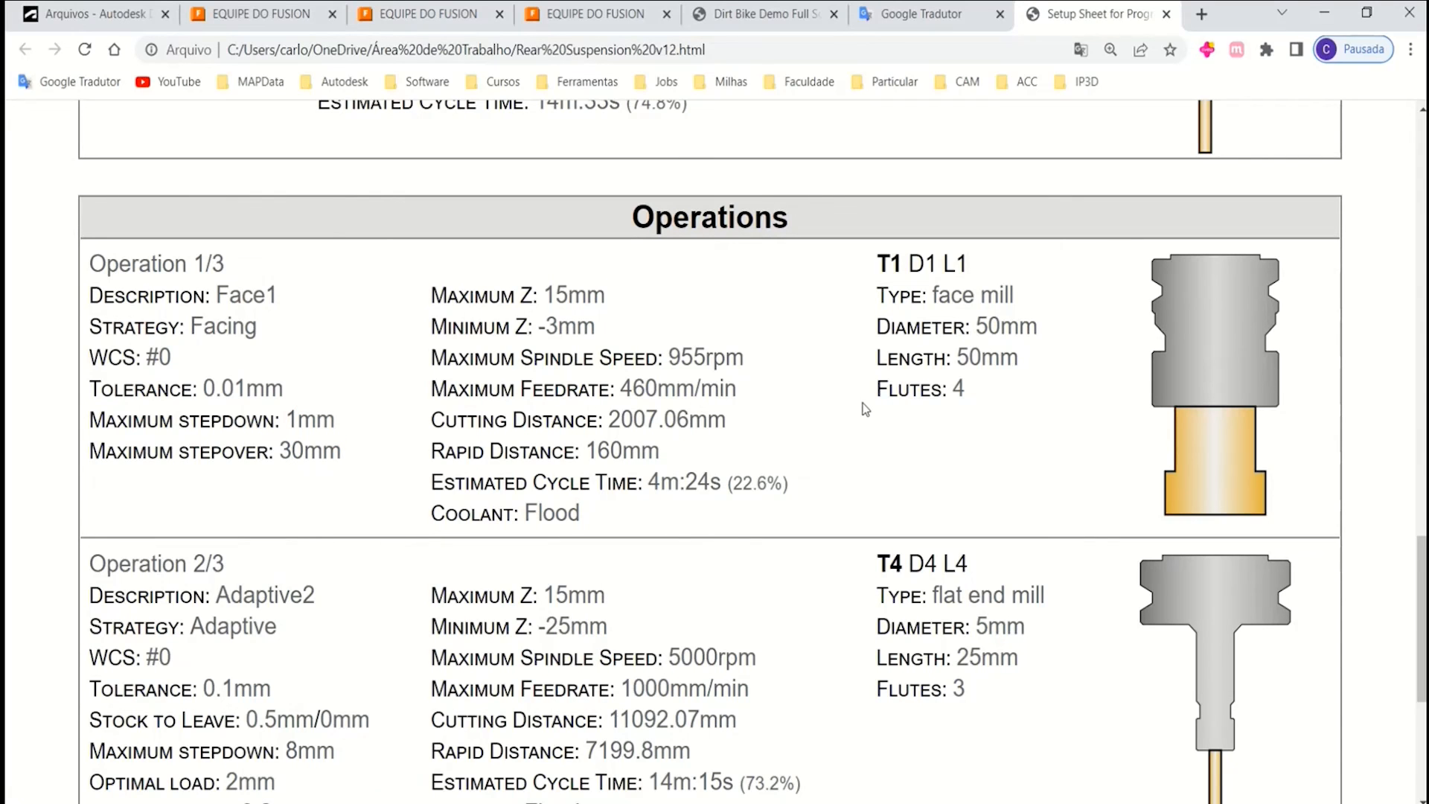
pyautogui.scroll(-1, 848, 445)
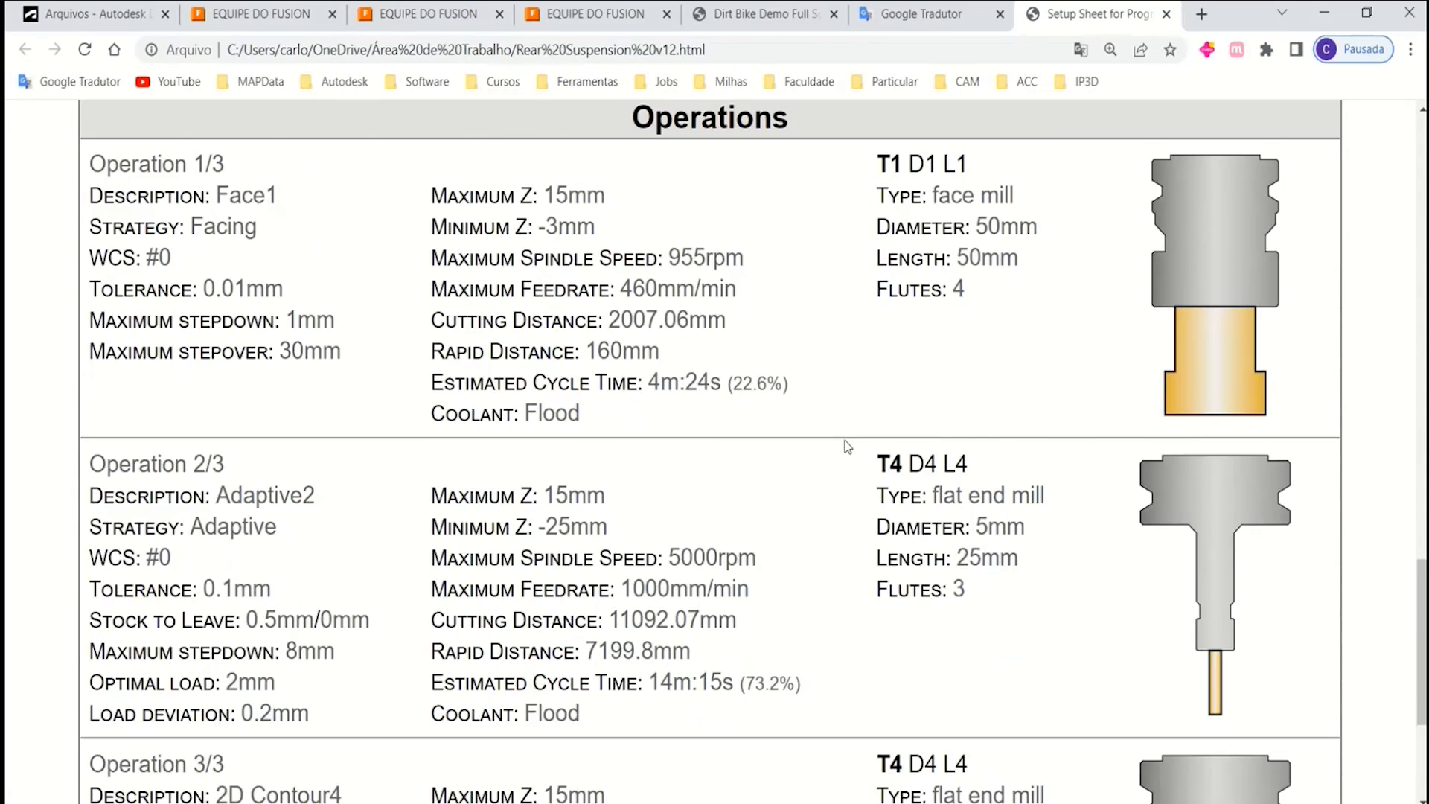
pyautogui.scroll(-3, 848, 445)
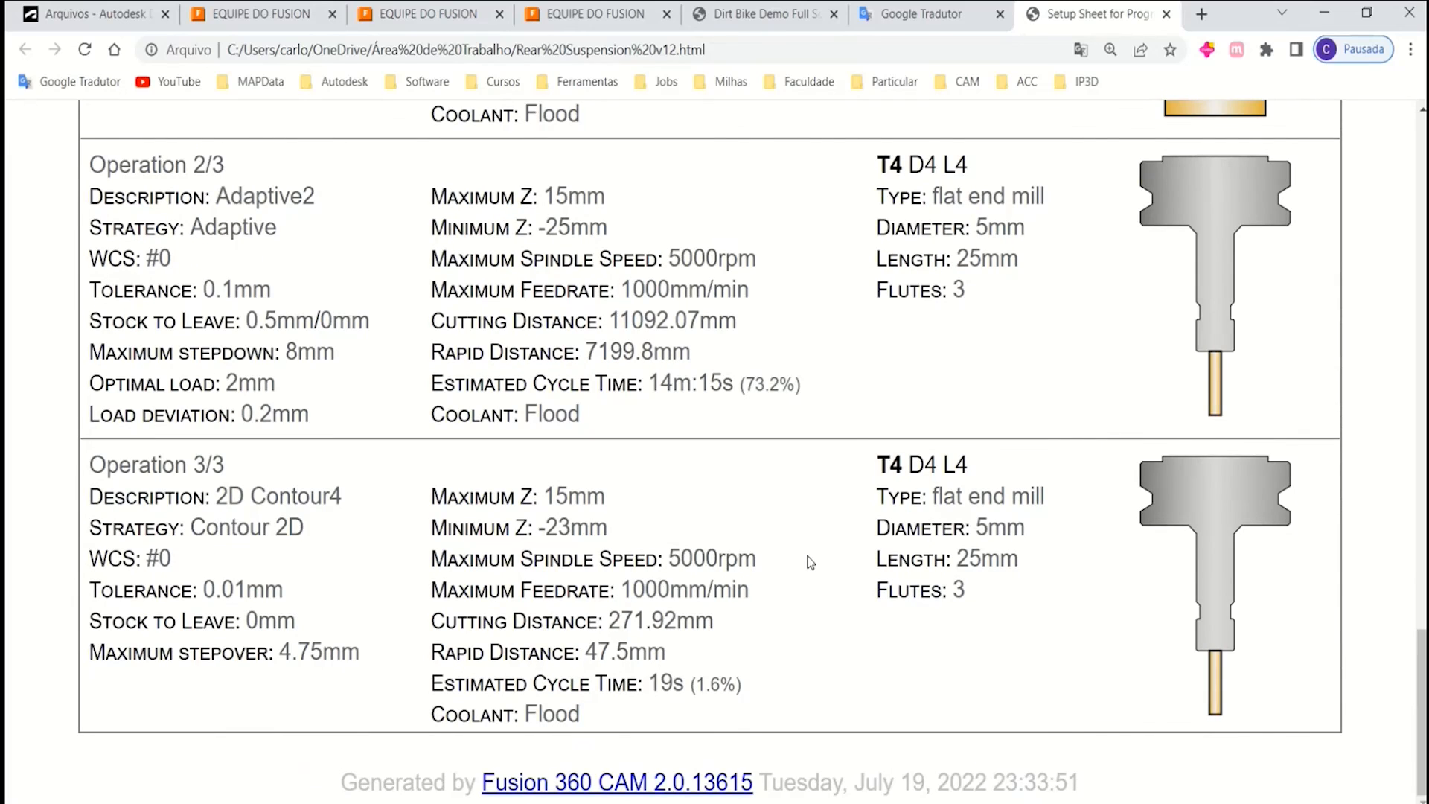
pyautogui.scroll(4, 810, 562)
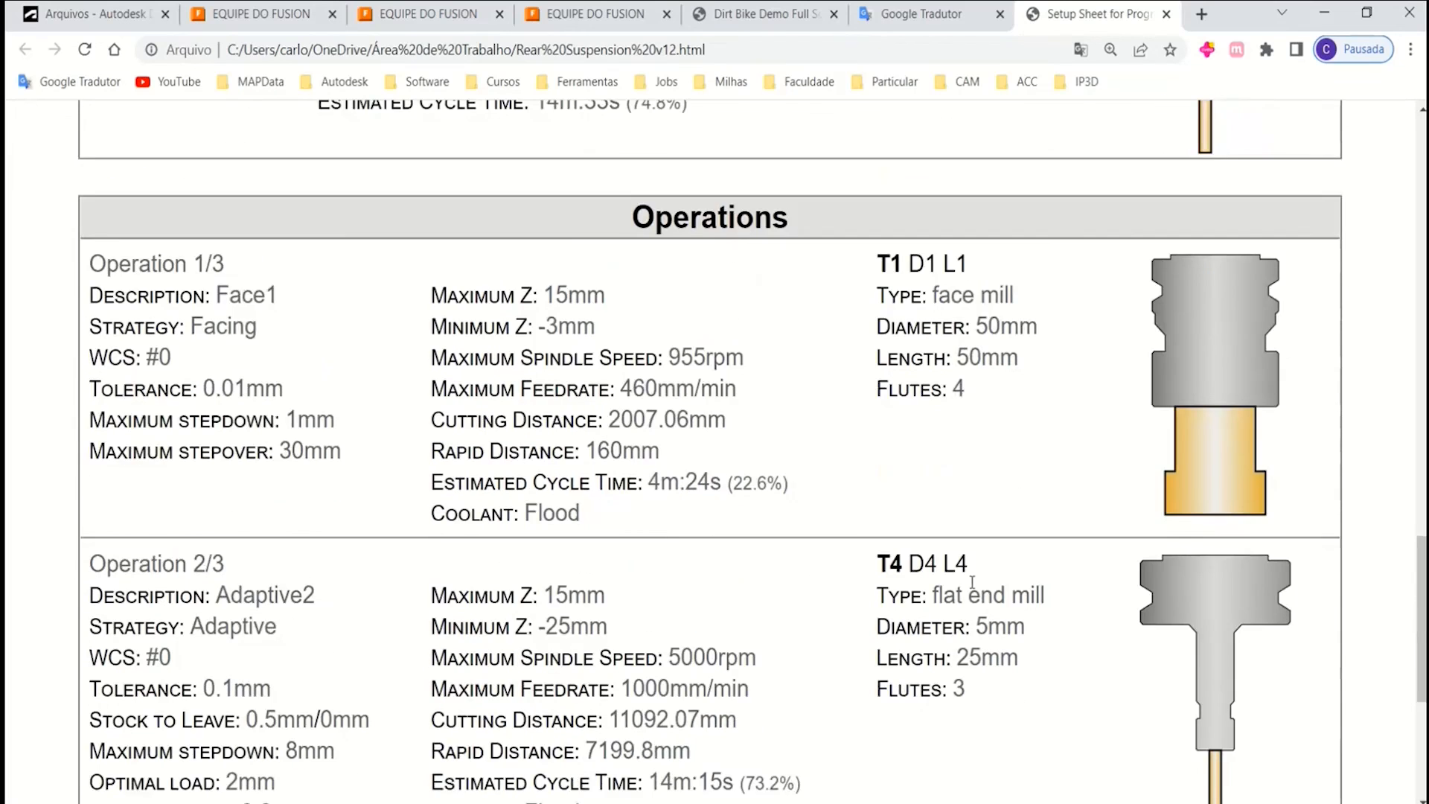
pyautogui.click(1324, 12)
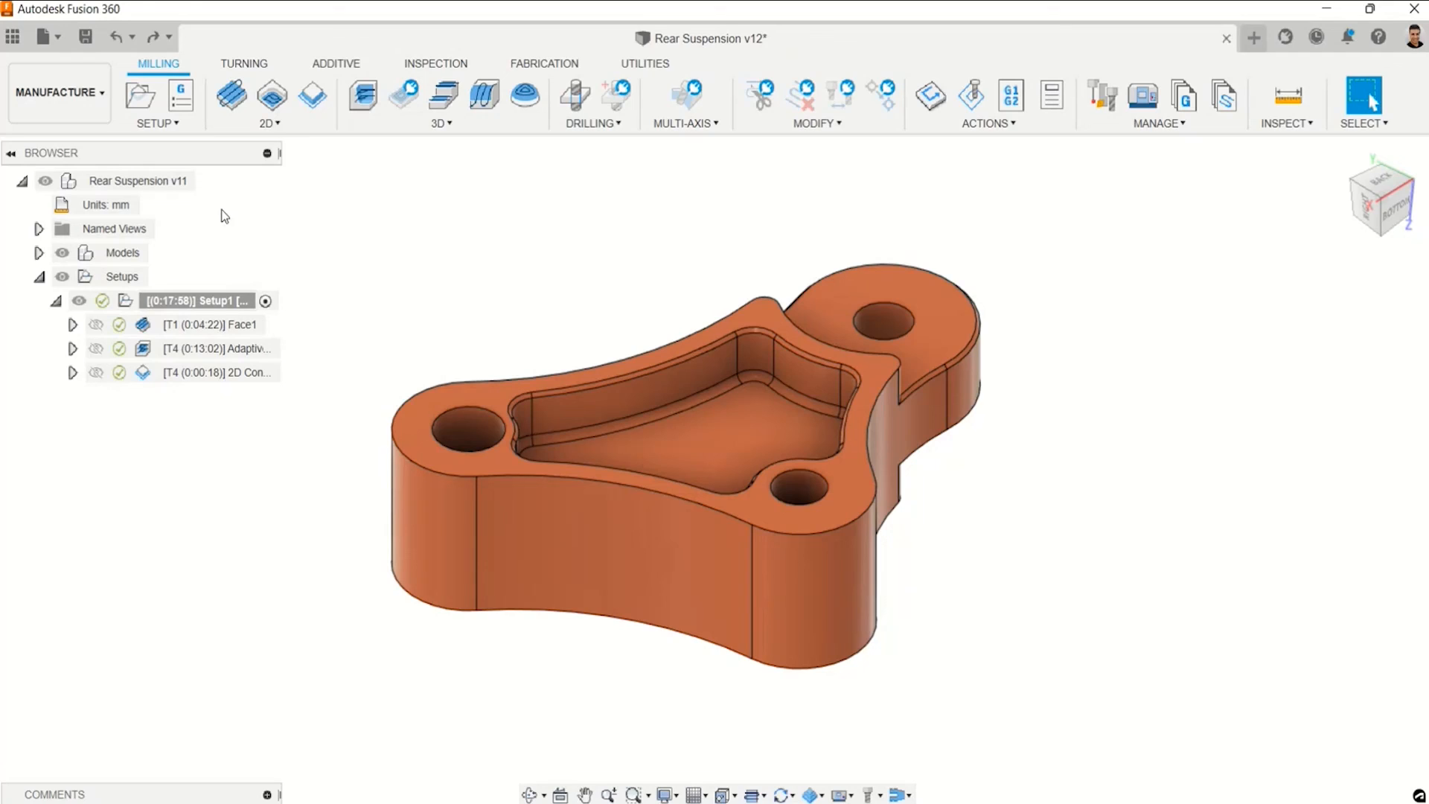
# Look over the design files stored in the Webinar - Fusion 360 project and hide the project data again.
pyautogui.click(13, 36)
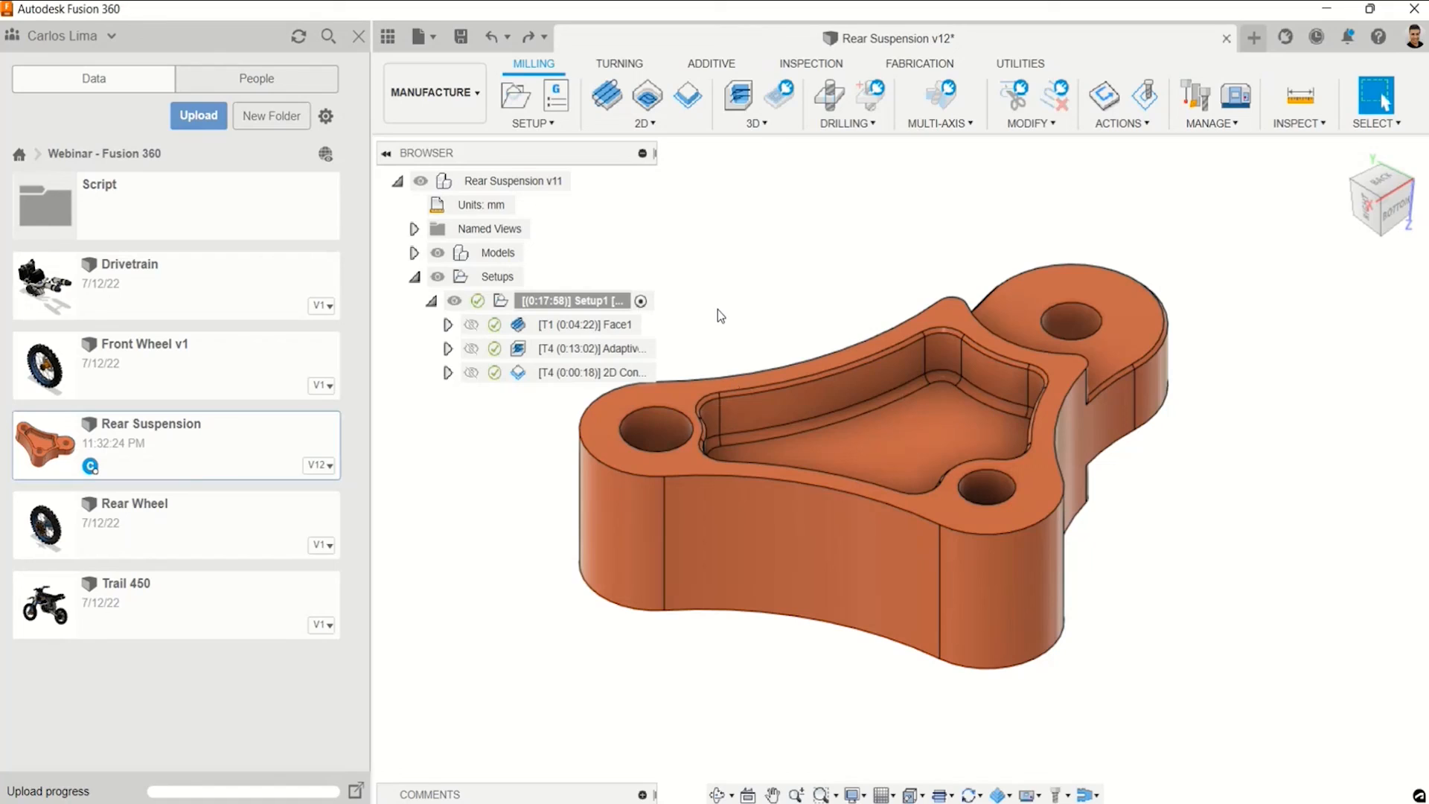
pyautogui.click(387, 36)
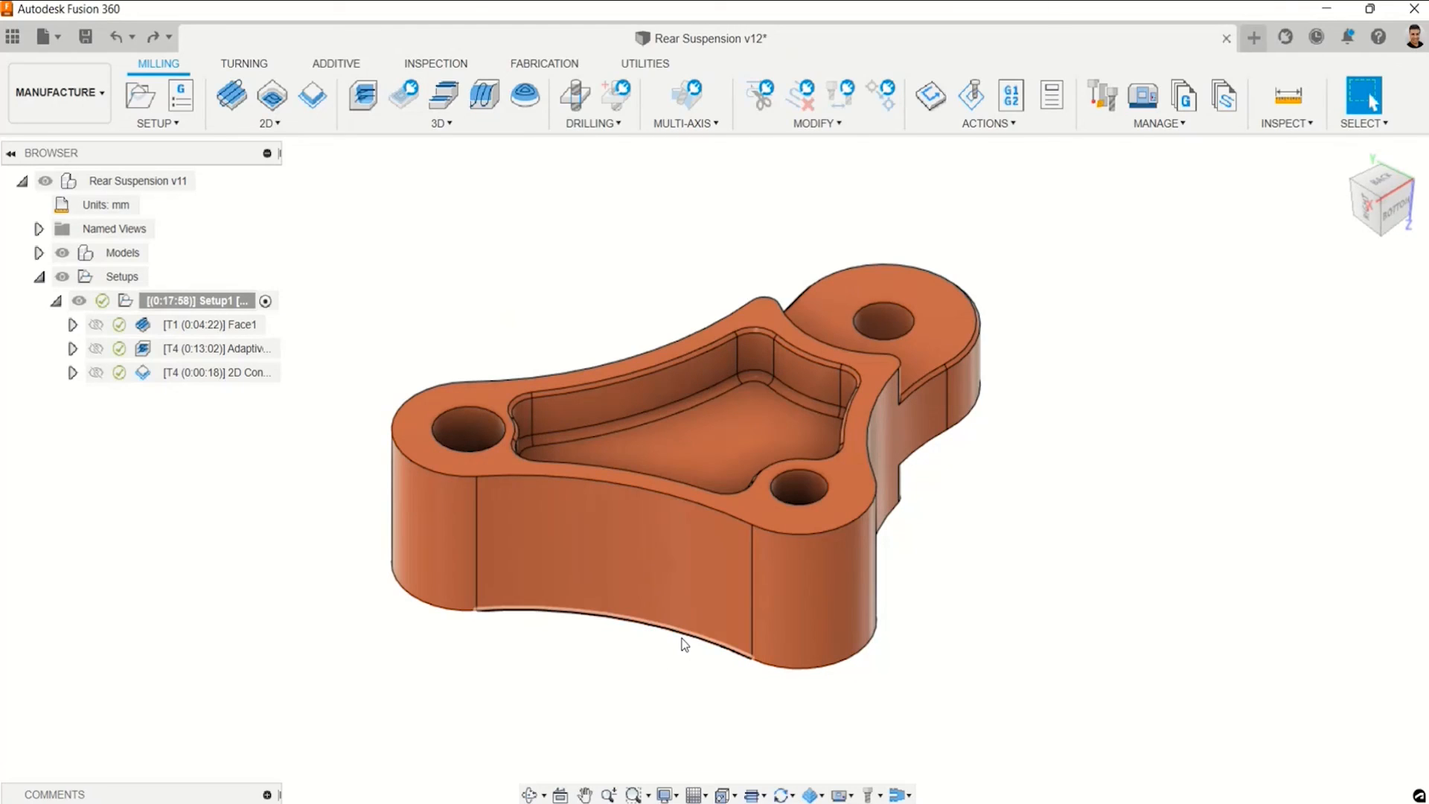
# Regenerate the Adaptive2 toolpath even though it is still valid, and clear the selection.
pyautogui.click(251, 349)
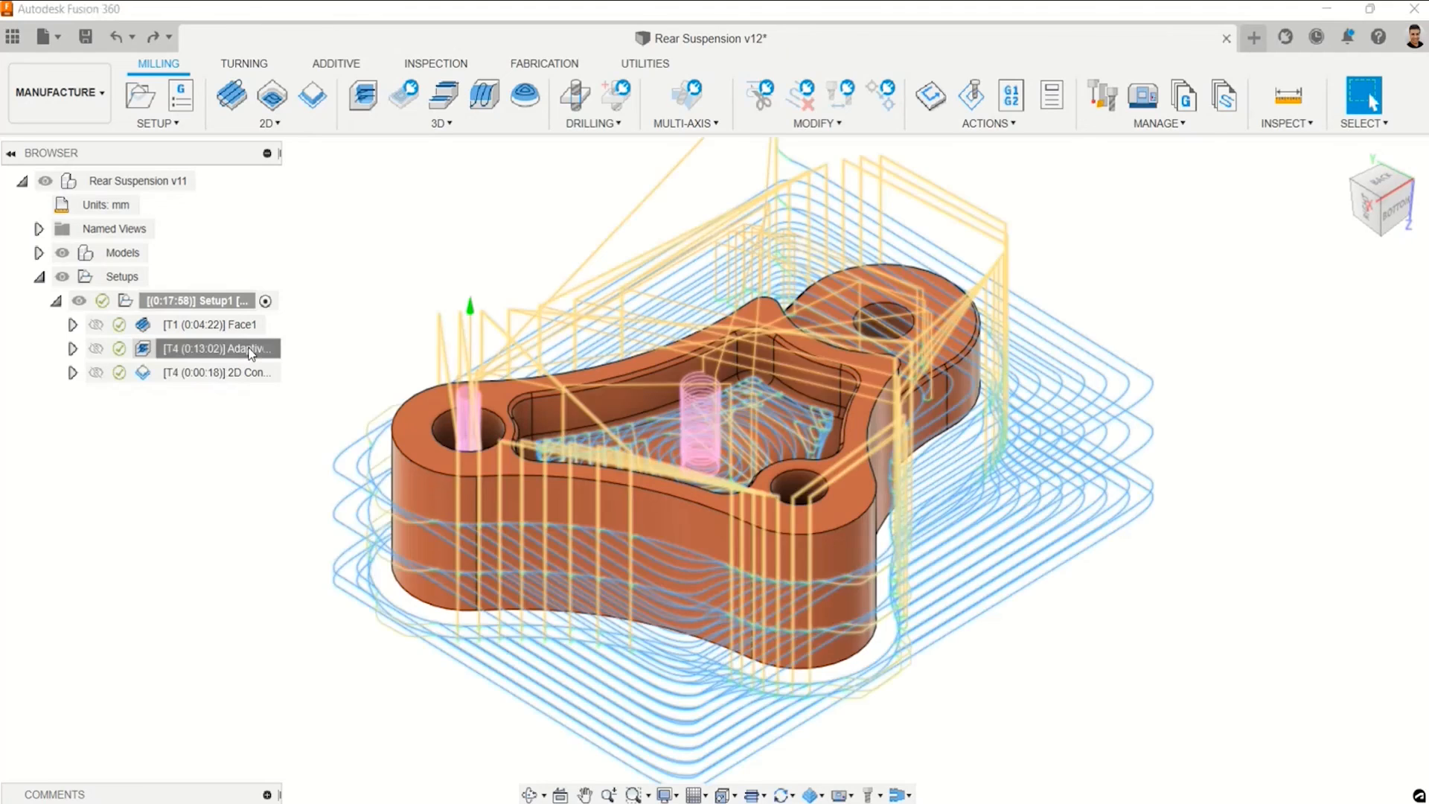
pyautogui.rightClick(251, 349)
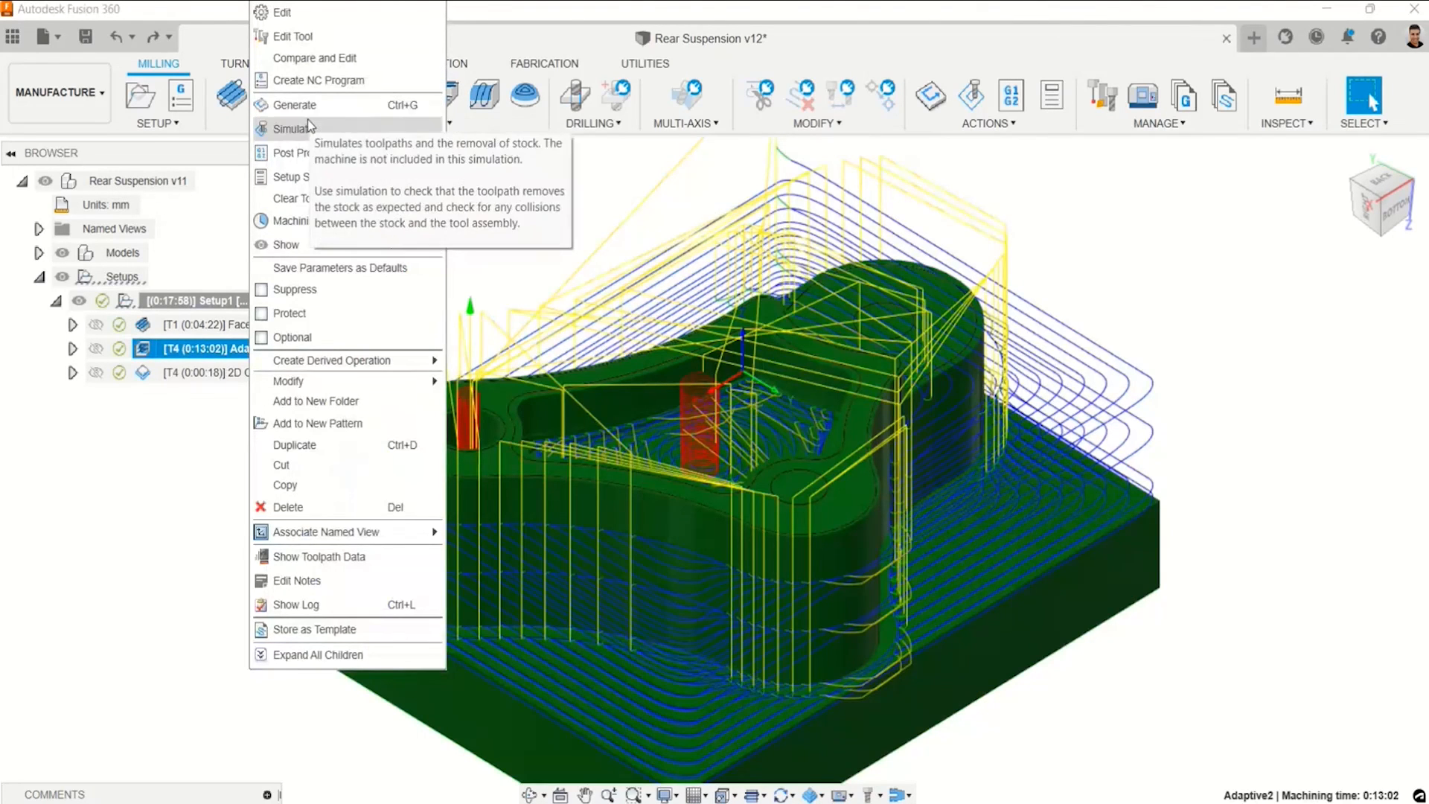
pyautogui.click(309, 106)
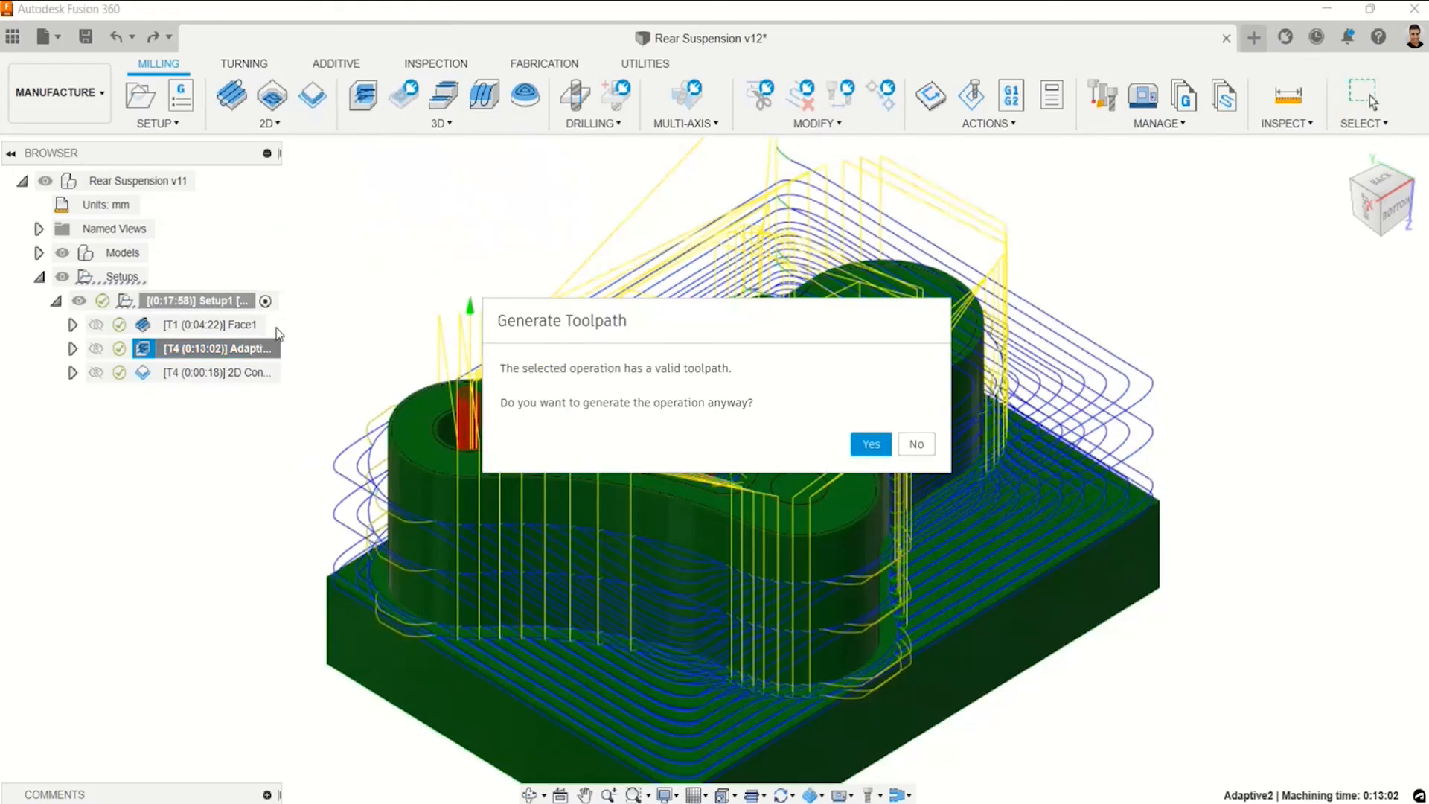
pyautogui.click(867, 443)
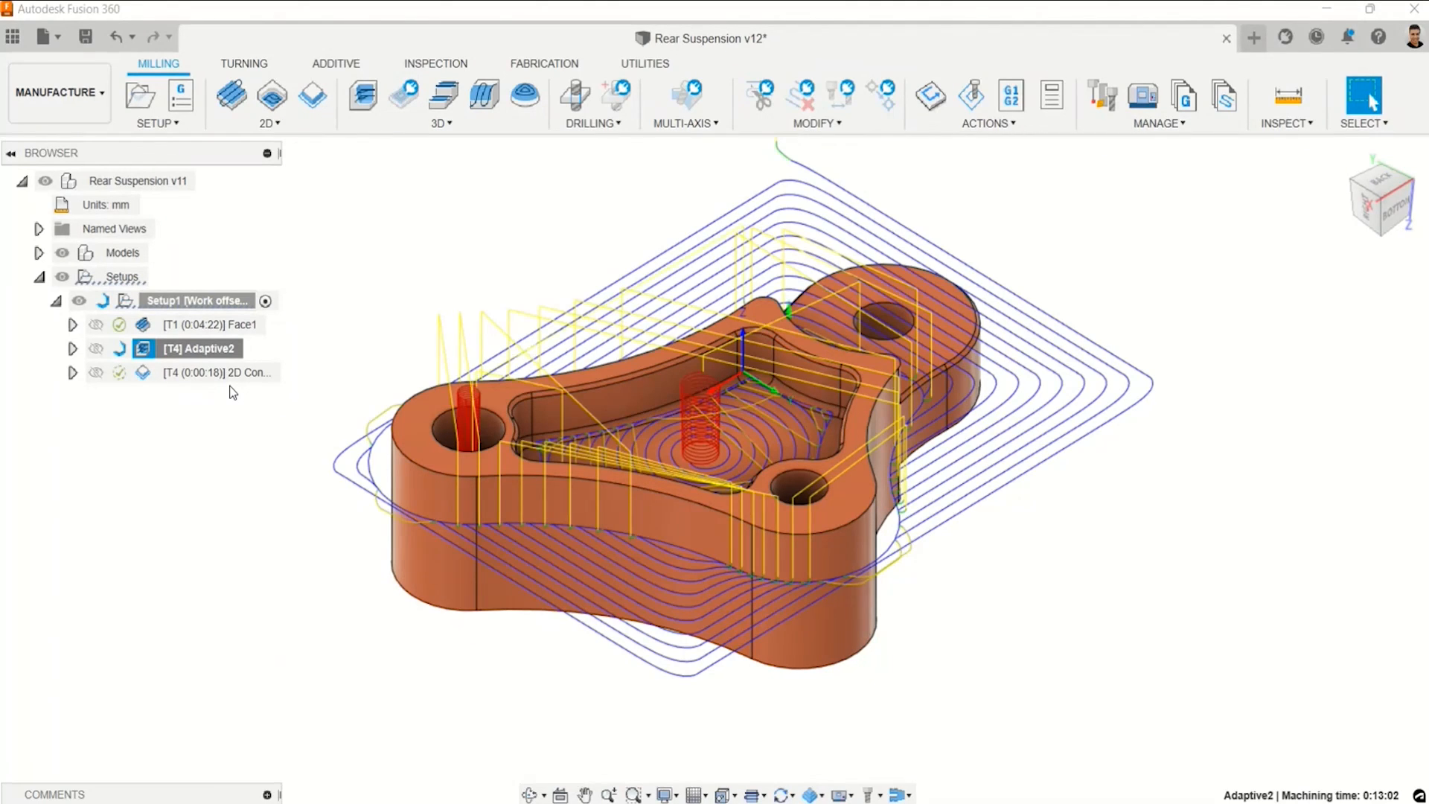
pyautogui.click(250, 480)
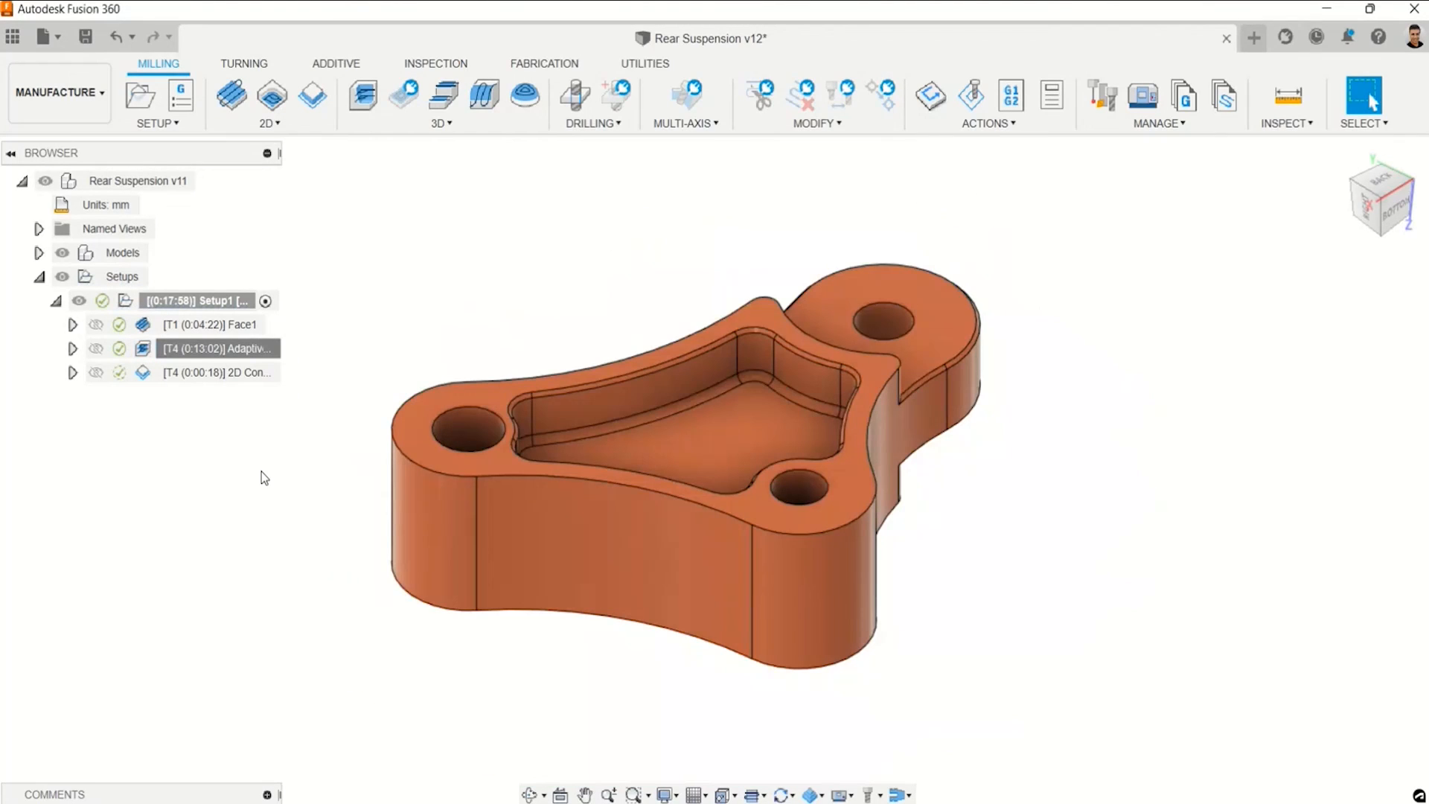